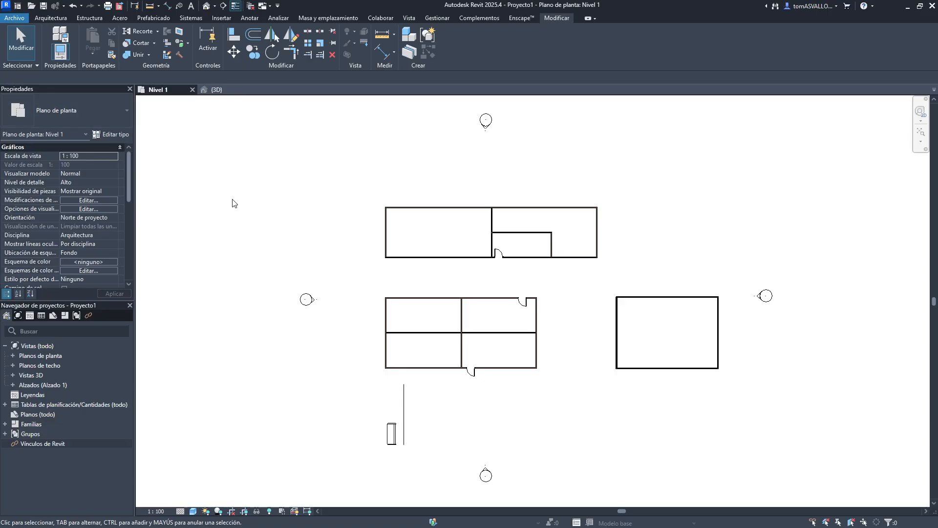
pyautogui.moveTo(260, 218); pyautogui.dragTo(225, 218, button='middle')
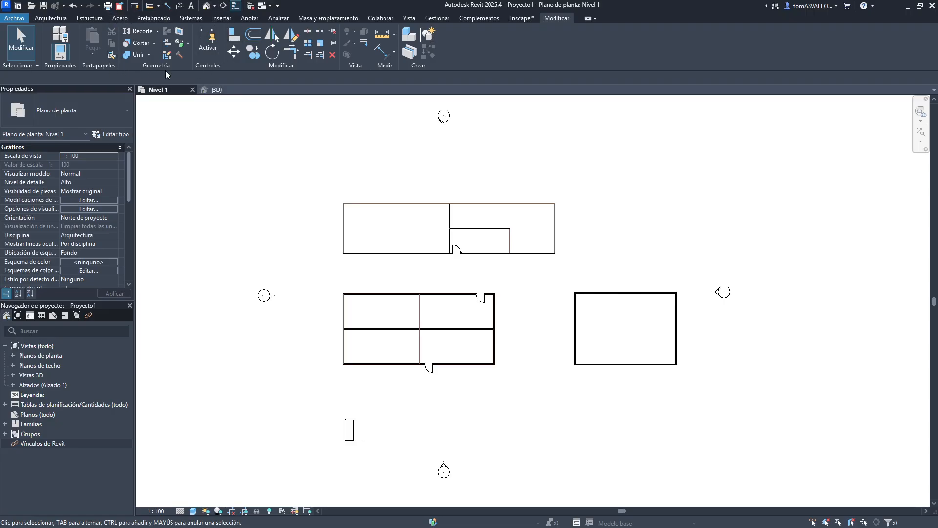
pyautogui.click(329, 20)
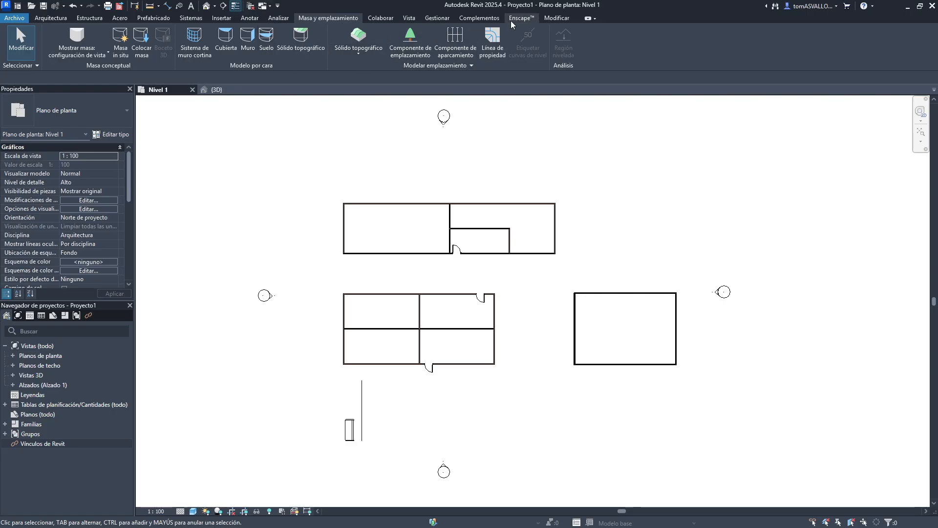
pyautogui.click(542, 19)
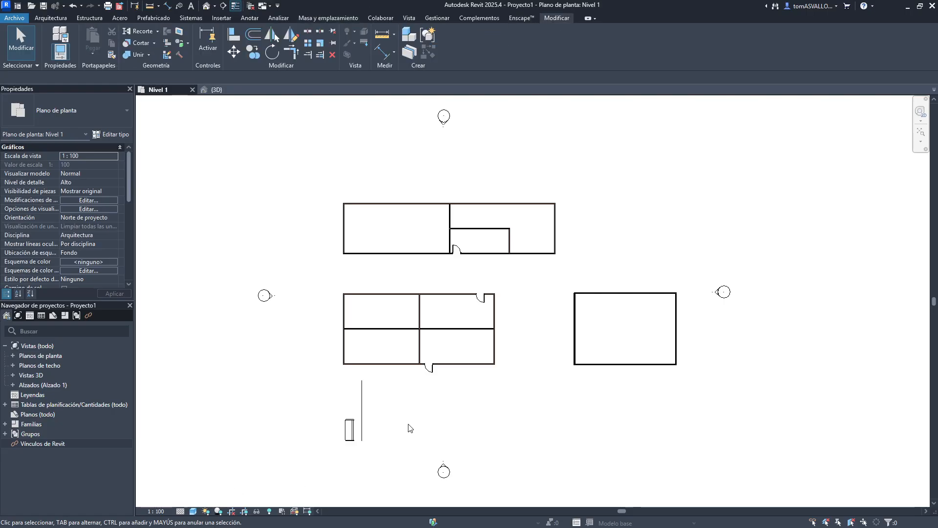
pyautogui.moveTo(270, 223); pyautogui.dragTo(312, 222, button='middle')
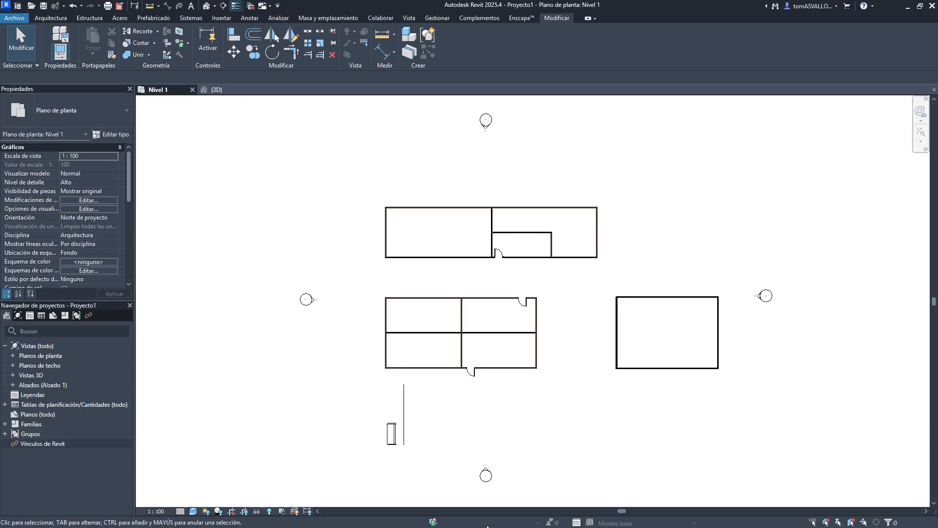
pyautogui.press('super')
pyautogui.click(564, 521)
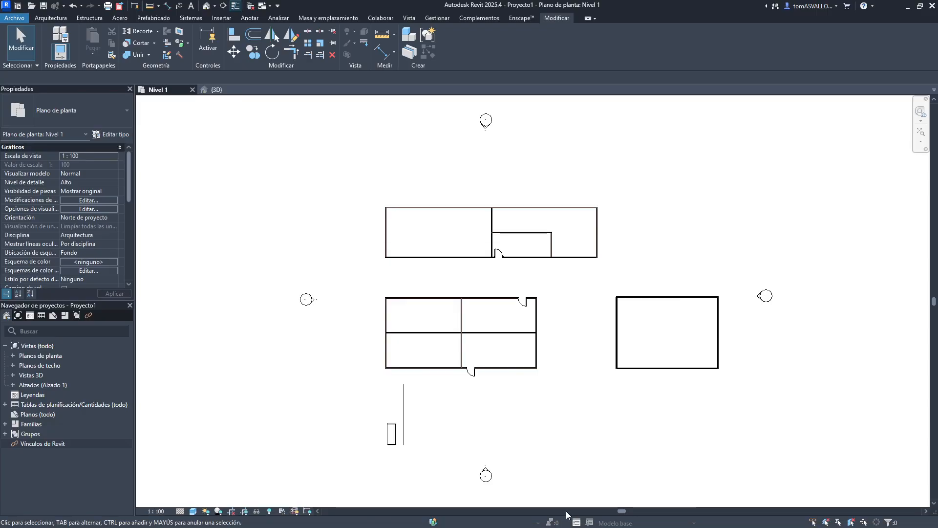
pyautogui.press('super')
pyautogui.click(566, 517)
pyautogui.moveTo(441, 5); pyautogui.dragTo(0, 68)
pyautogui.click(387, 225)
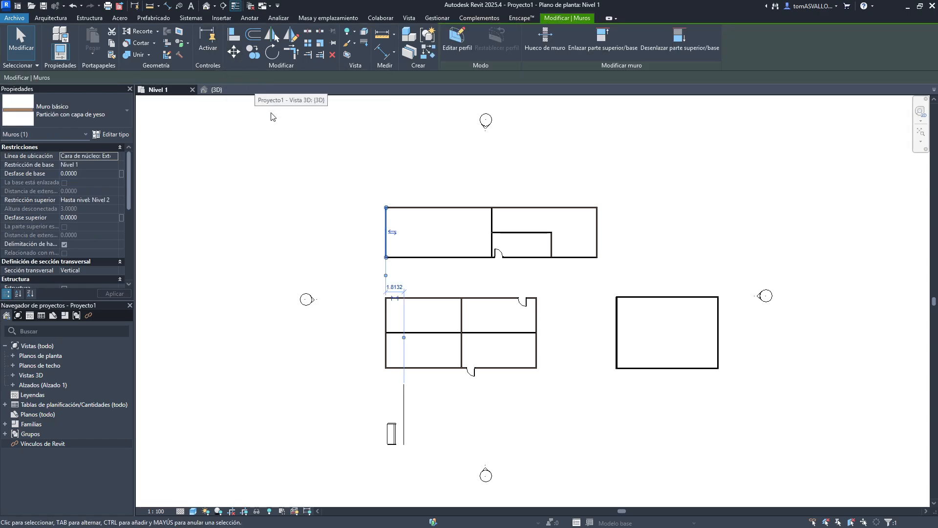
pyautogui.scroll(2, 399, 261)
pyautogui.scroll(1, 388, 224)
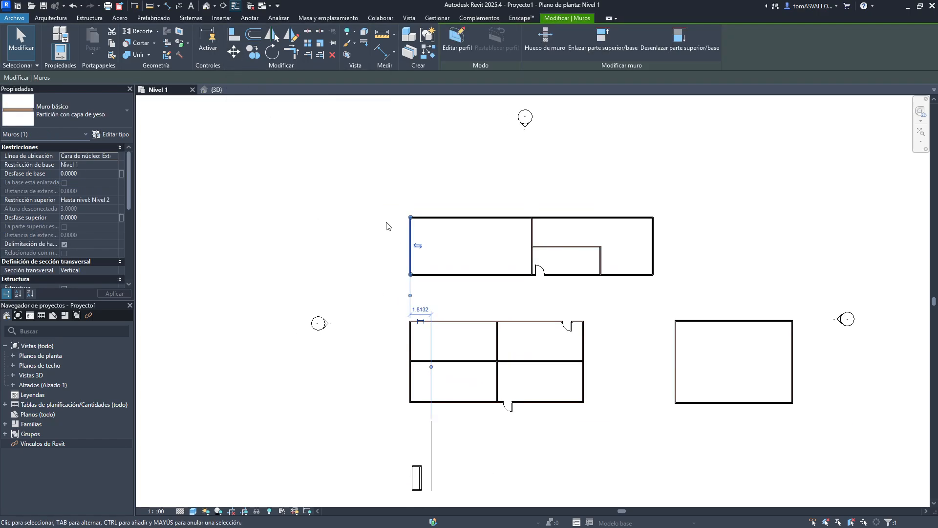
pyautogui.click(233, 52)
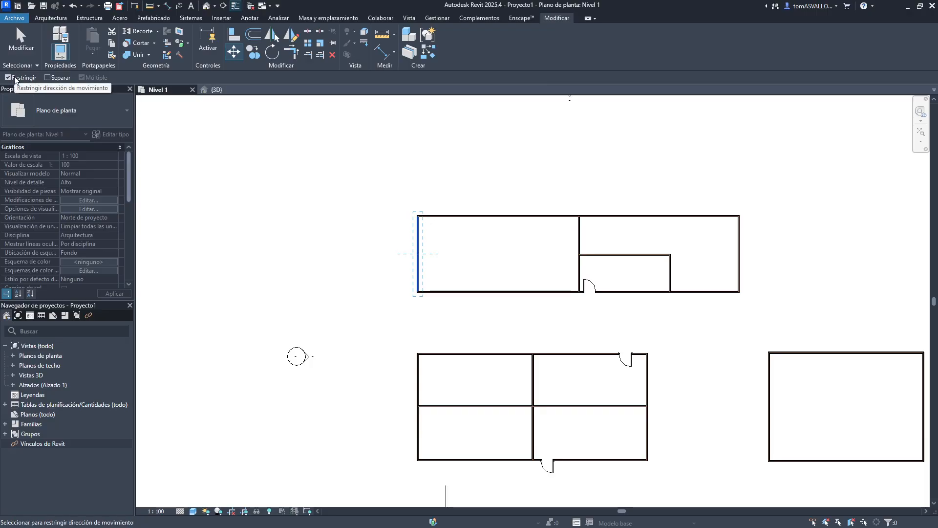
pyautogui.scroll(2, 399, 249)
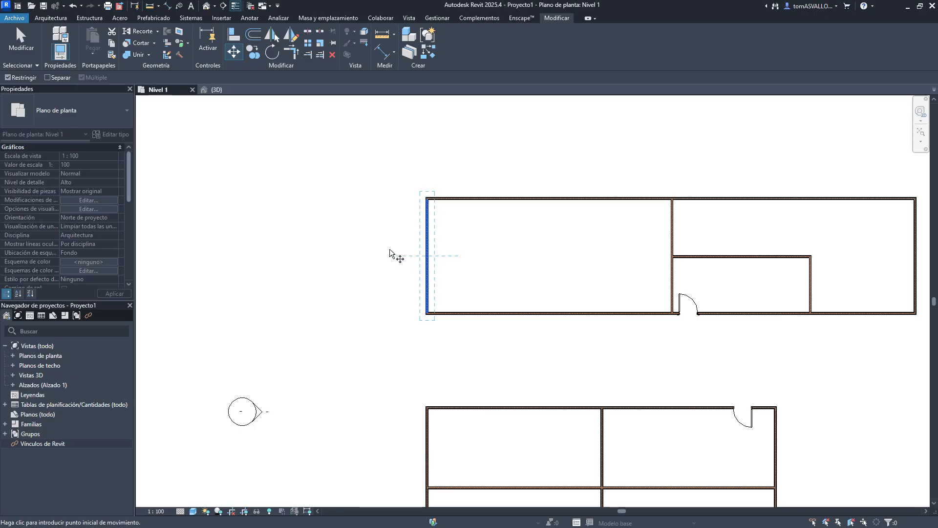
pyautogui.press('Escape')
pyautogui.press('Escape')
pyautogui.scroll(-2, 386, 215)
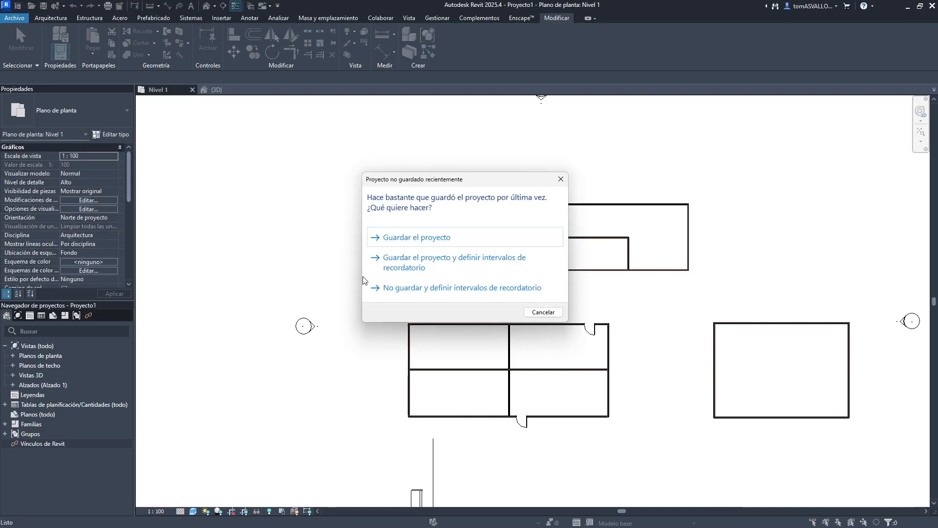
pyautogui.press('Escape')
# - Start moving the bench from its midpoint with the Move tool, toggling the Restringir constraint off and on
pyautogui.moveTo(356, 381); pyautogui.dragTo(369, 289, button='middle')
pyautogui.scroll(2, 426, 329)
pyautogui.scroll(3, 396, 389)
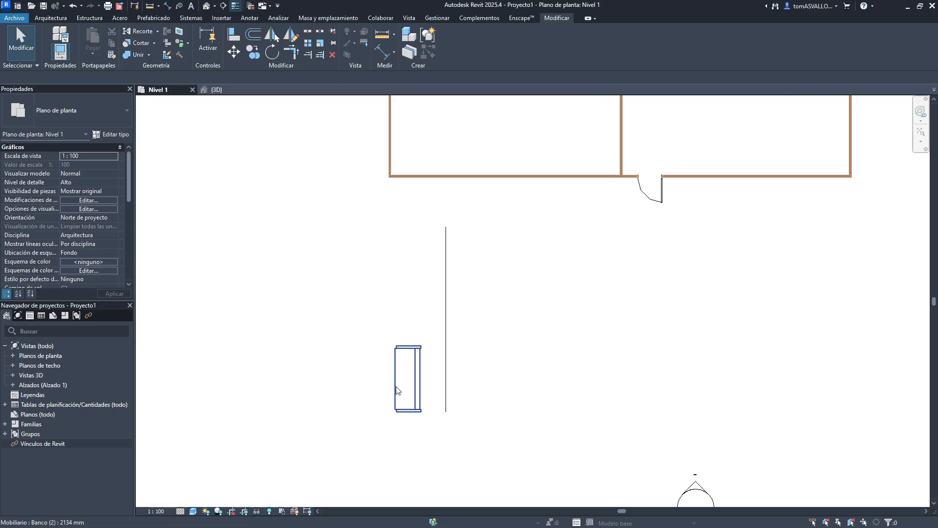
pyautogui.moveTo(396, 389); pyautogui.dragTo(373, 321, button='middle')
pyautogui.click(381, 312)
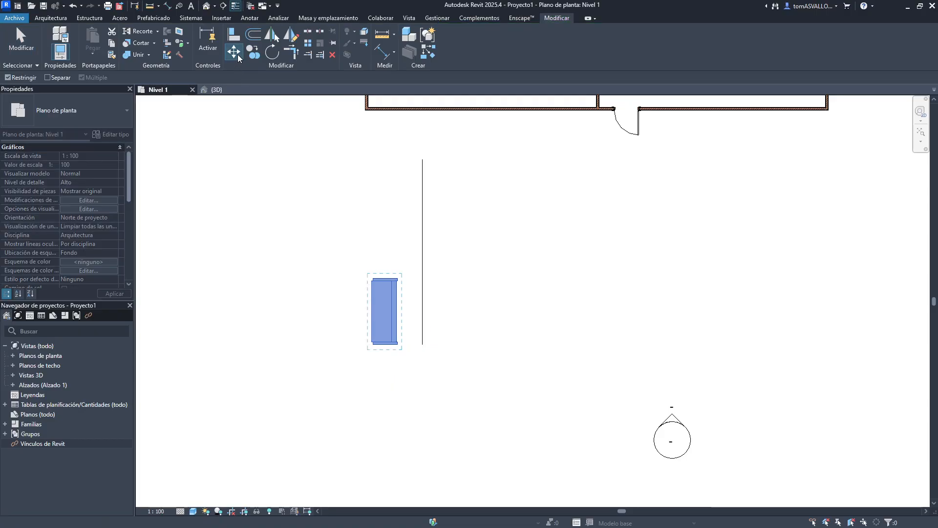
pyautogui.click(234, 51)
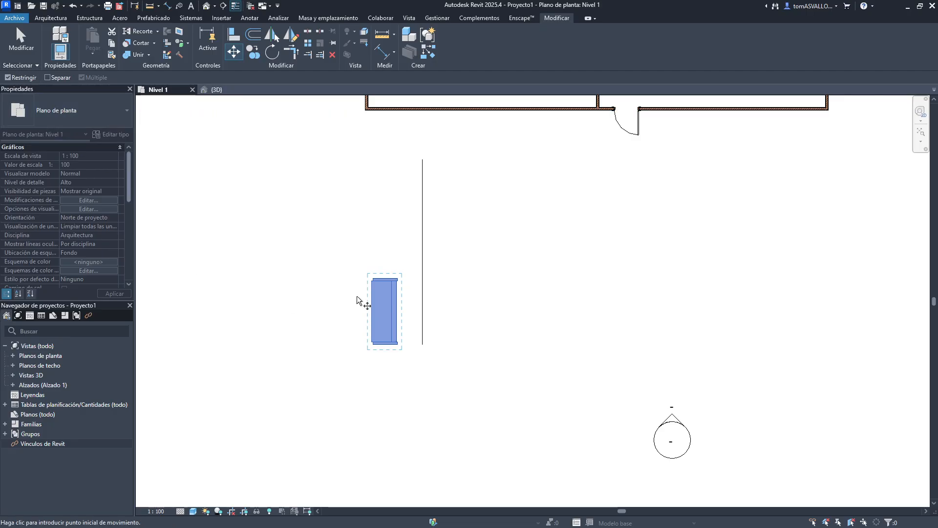
pyautogui.click(385, 315)
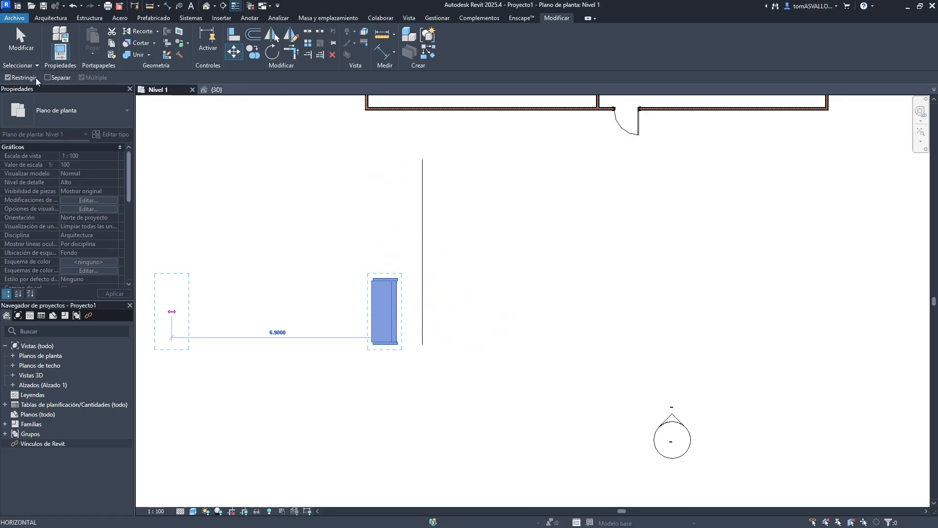
pyautogui.click(8, 77)
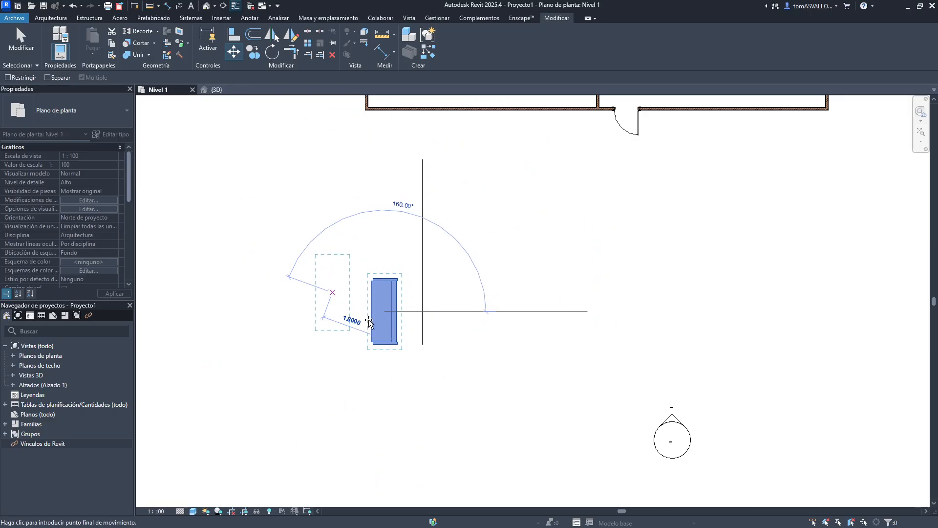
pyautogui.click(36, 78)
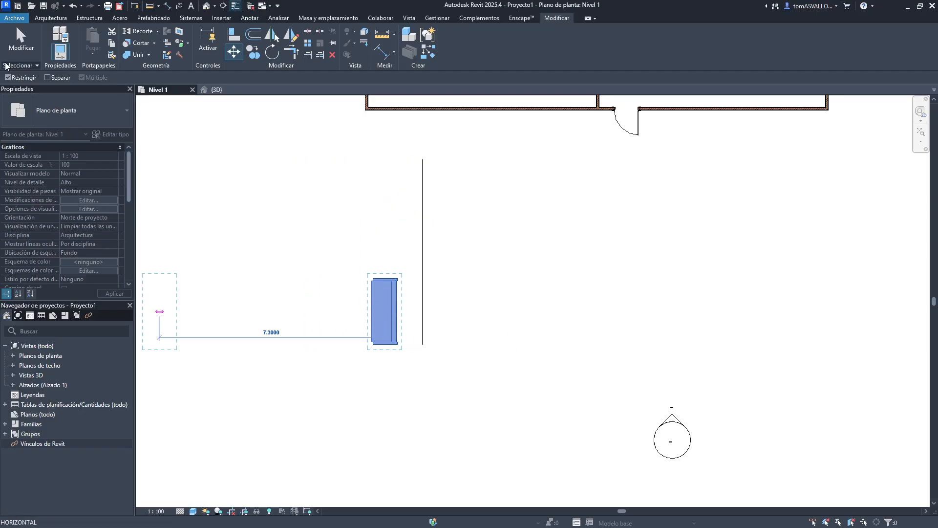
pyautogui.click(19, 80)
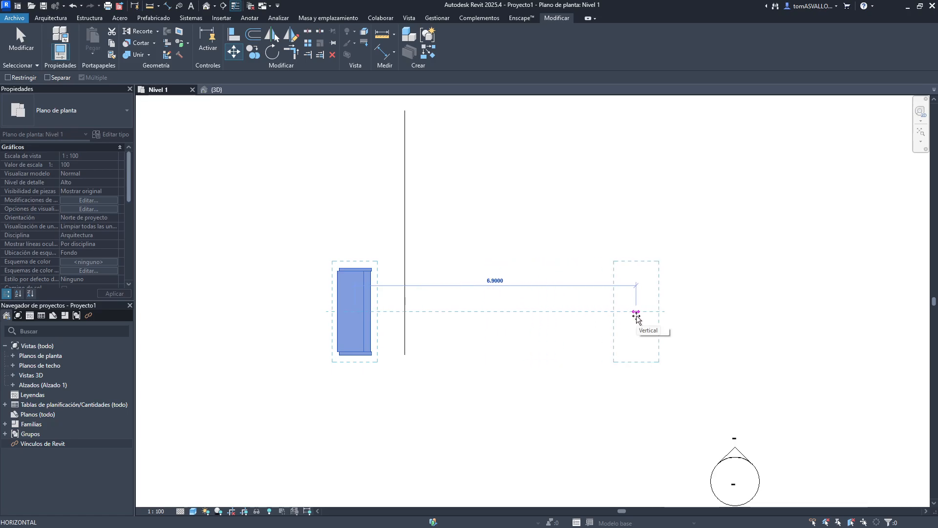
# - Try placing the bench at free angles and distances, then cancel the move
pyautogui.scroll(-1, 630, 315)
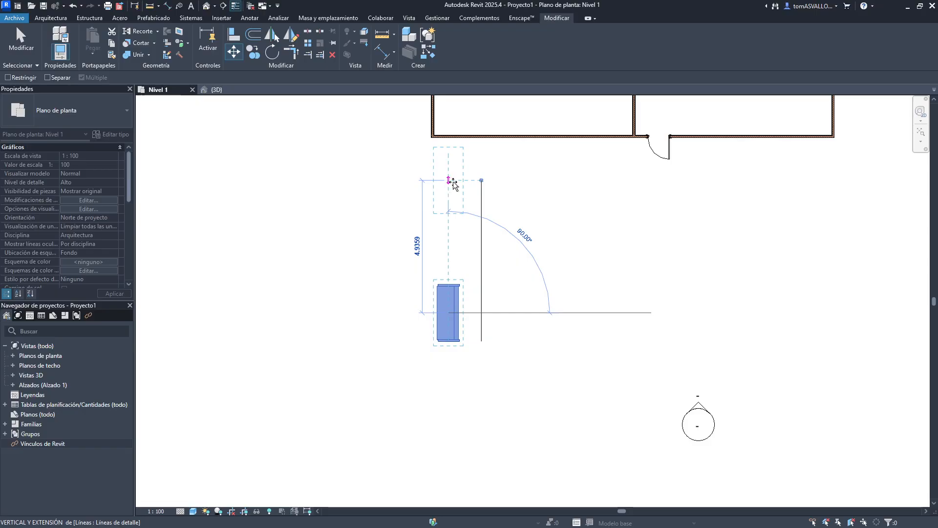
pyautogui.scroll(1, 447, 177)
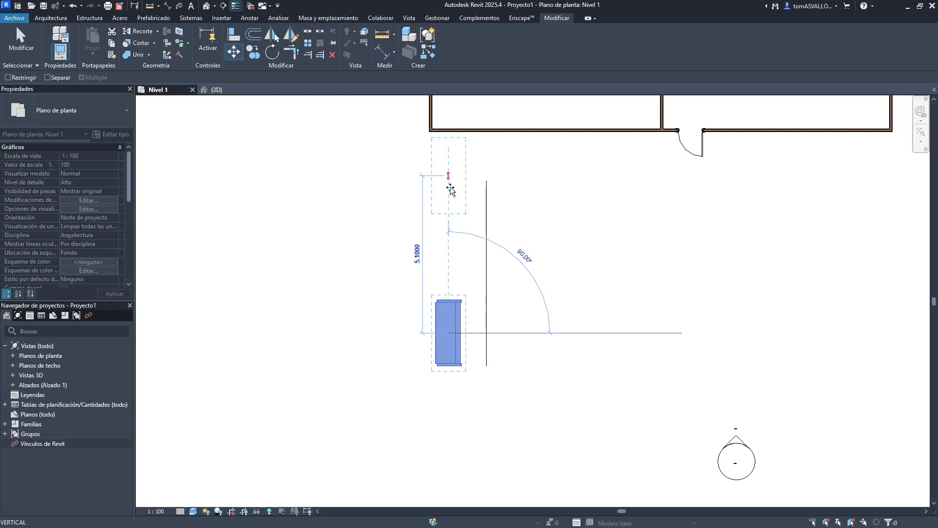
pyautogui.moveTo(450, 190); pyautogui.dragTo(454, 166)
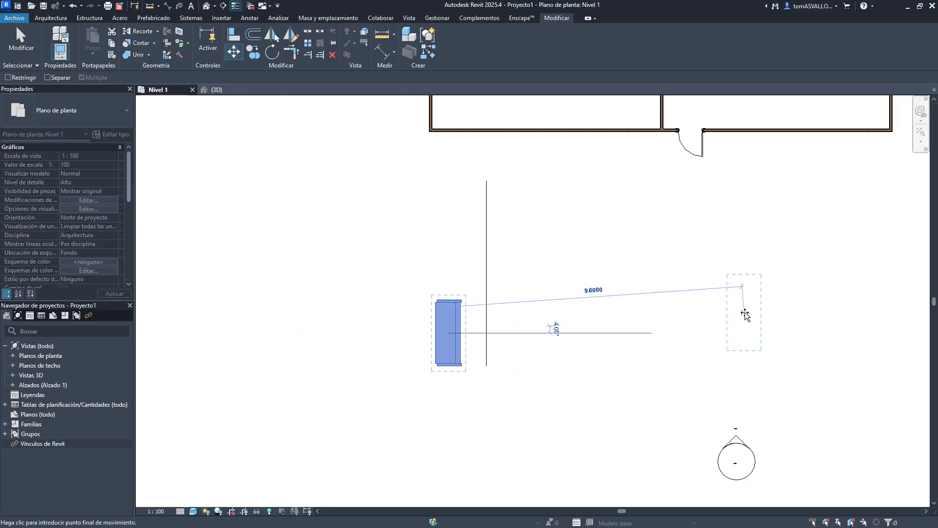
pyautogui.moveTo(785, 336); pyautogui.dragTo(554, 319, button='middle')
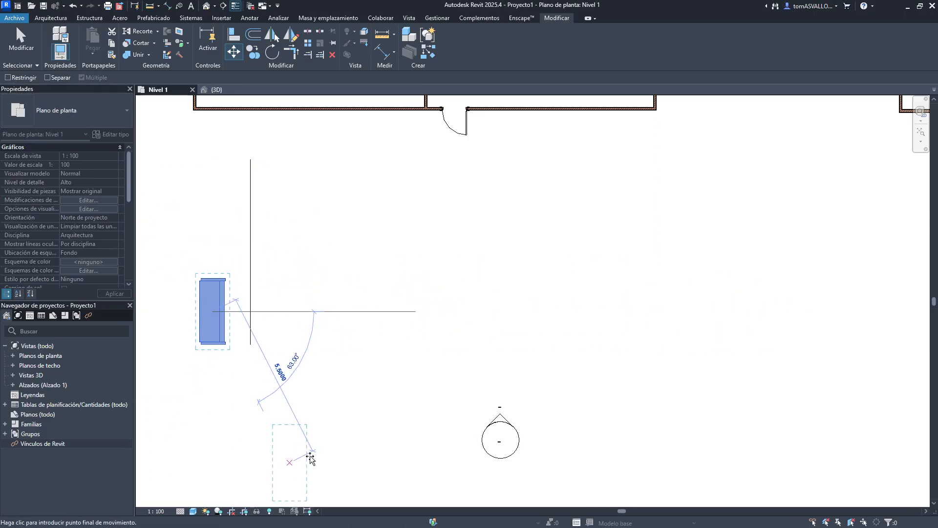
pyautogui.moveTo(456, 398); pyautogui.dragTo(535, 393, button='middle')
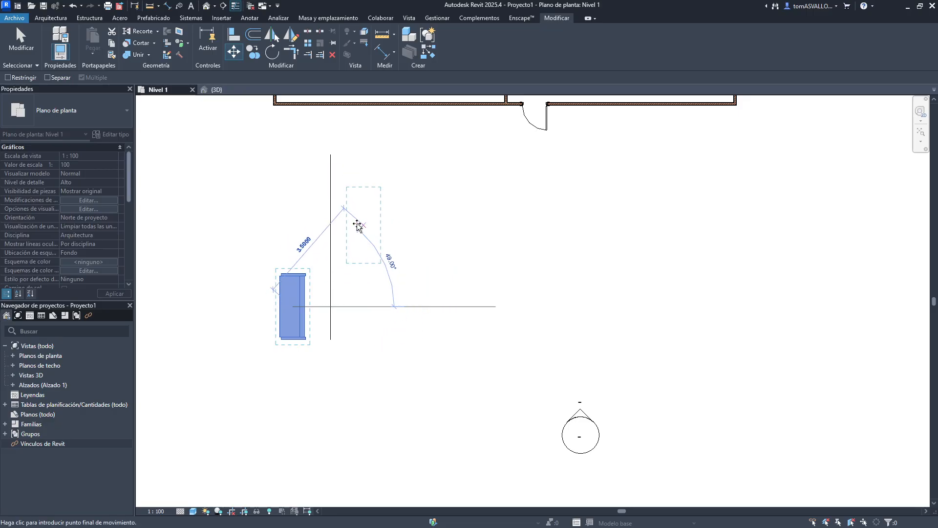
pyautogui.press('Escape')
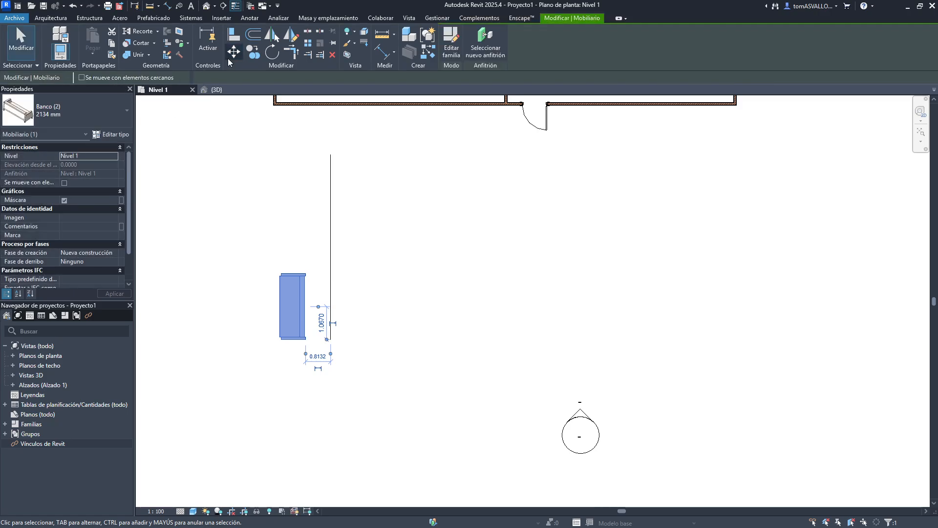
pyautogui.click(228, 56)
pyautogui.press('Escape')
pyautogui.press('Escape')
pyautogui.moveTo(253, 178); pyautogui.dragTo(261, 364, button='middle')
pyautogui.scroll(-1, 257, 353)
pyautogui.scroll(-2, 257, 353)
pyautogui.moveTo(267, 307); pyautogui.dragTo(268, 387, button='middle')
pyautogui.scroll(2, 637, 259)
pyautogui.moveTo(631, 284); pyautogui.dragTo(441, 174, button='middle')
pyautogui.click(665, 265)
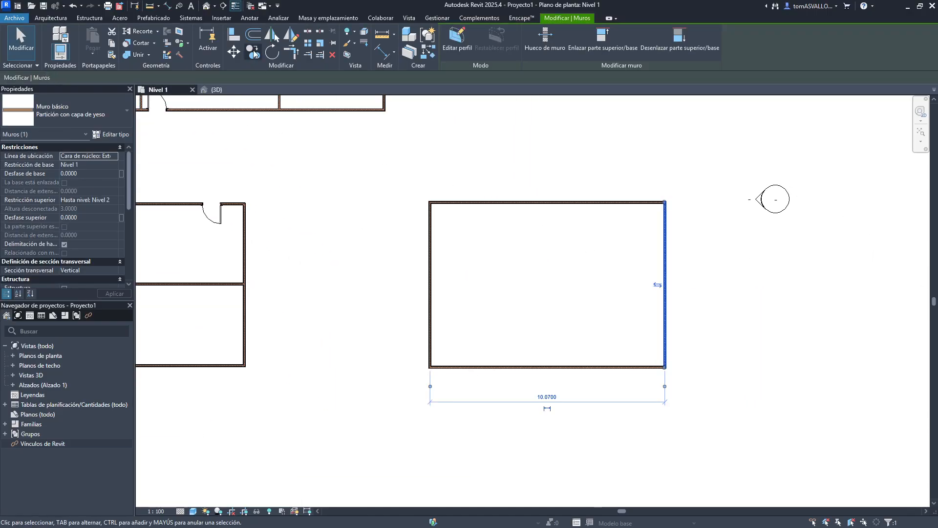
pyautogui.click(233, 51)
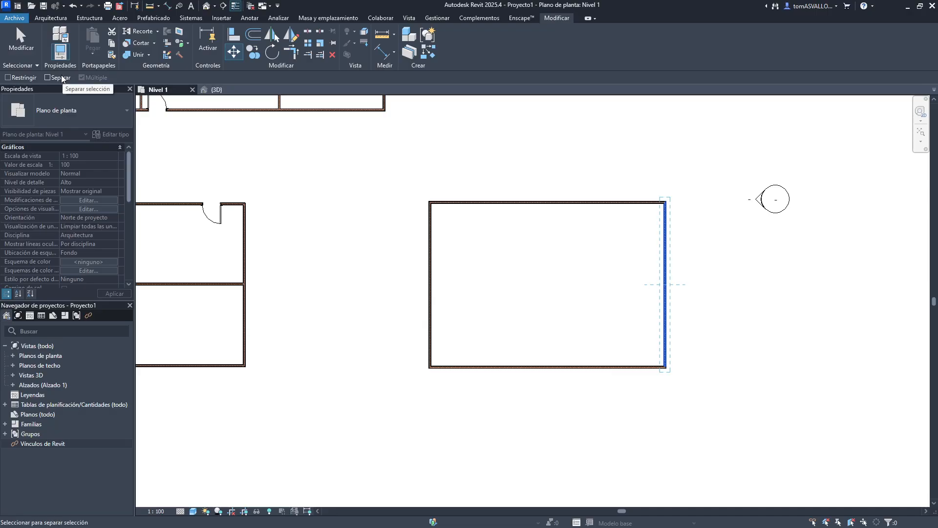
pyautogui.moveTo(599, 224); pyautogui.dragTo(539, 219, button='middle')
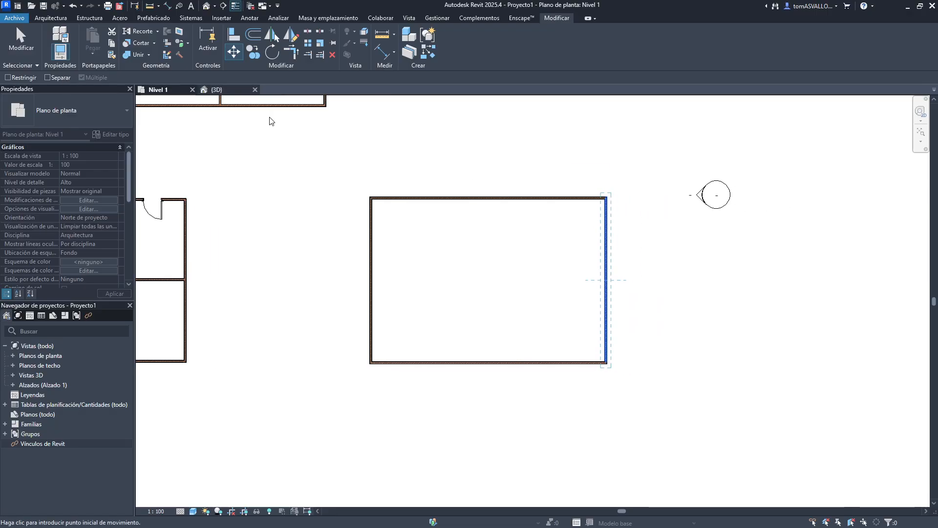
pyautogui.press('Escape')
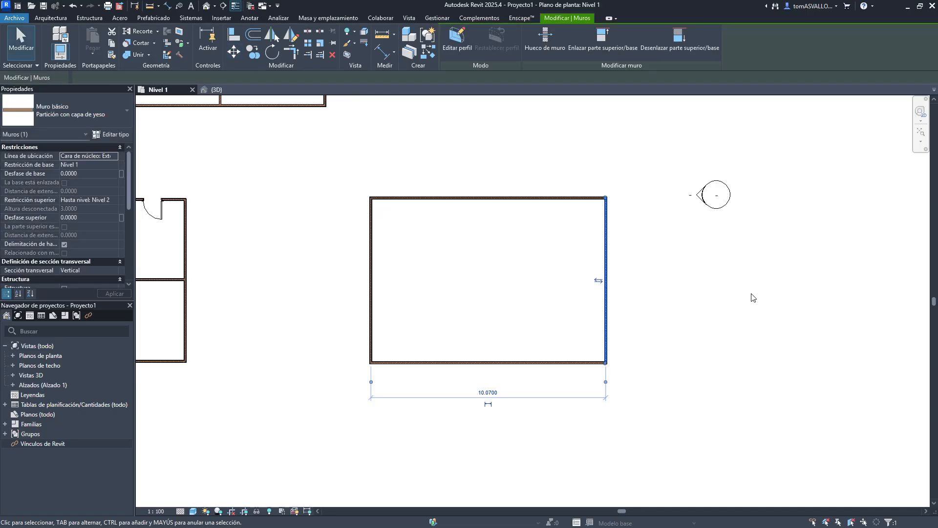
pyautogui.press('Escape')
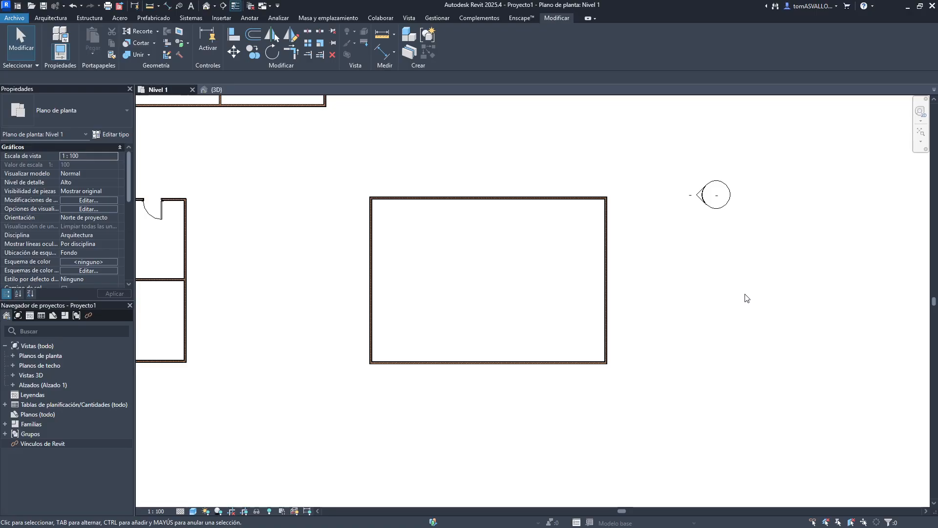
# - Drag the rectangular room's east wall to the right, then undo the change
pyautogui.click(50, 18)
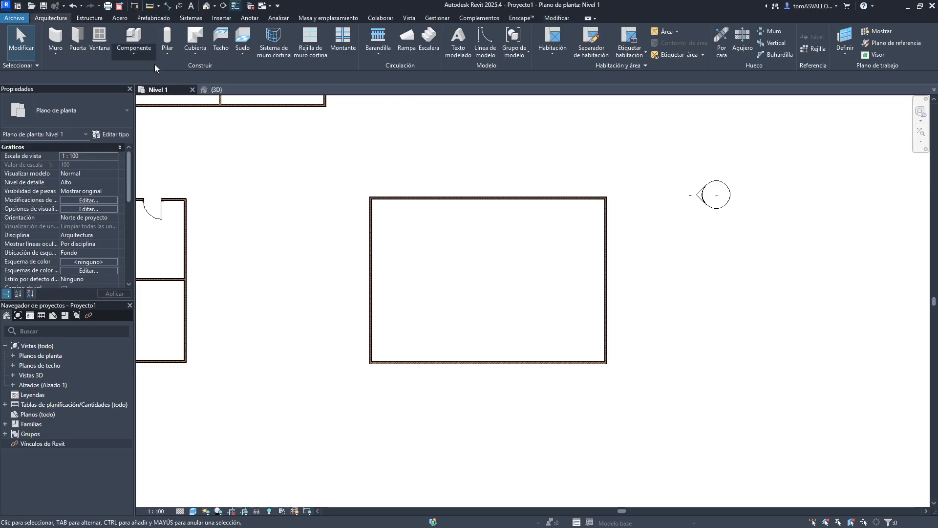
pyautogui.click(607, 261)
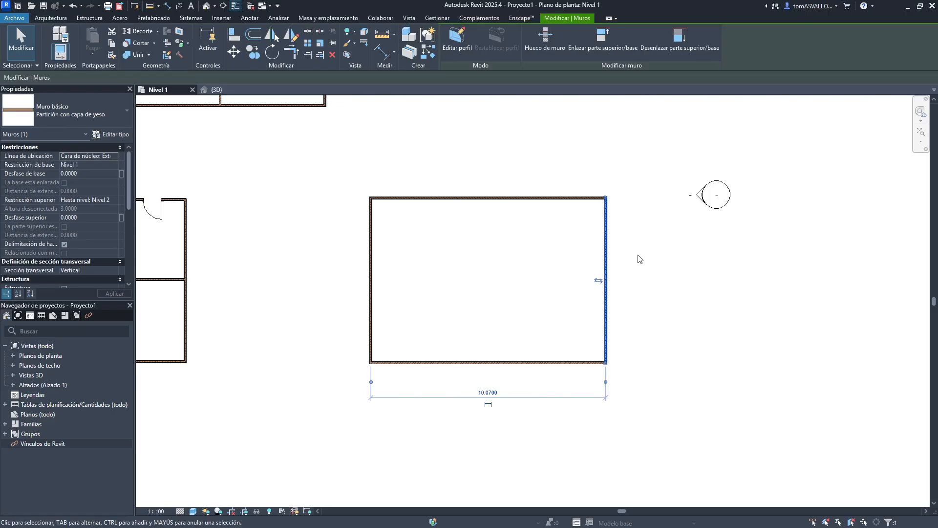
pyautogui.click(654, 269)
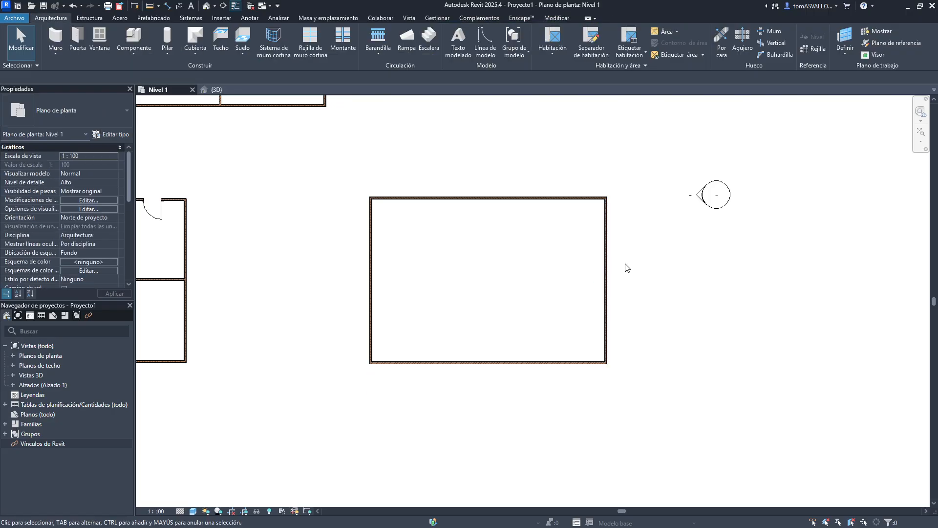
pyautogui.click(604, 263)
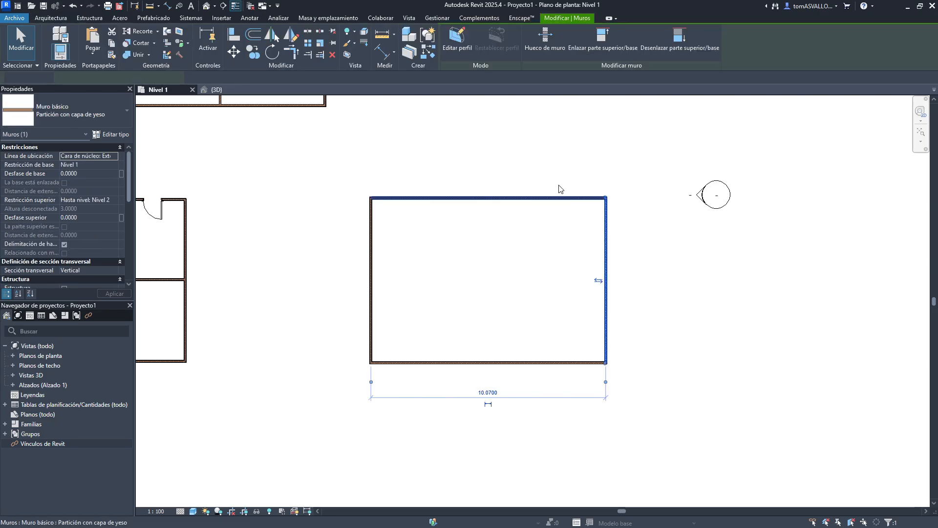
pyautogui.click(265, 214)
pyautogui.click(604, 258)
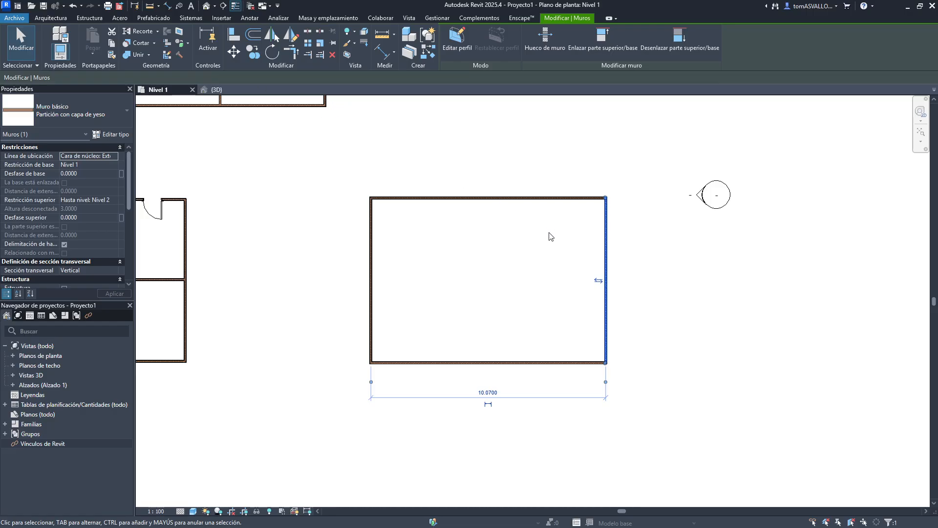
pyautogui.moveTo(604, 259); pyautogui.dragTo(692, 255)
pyautogui.click(621, 322)
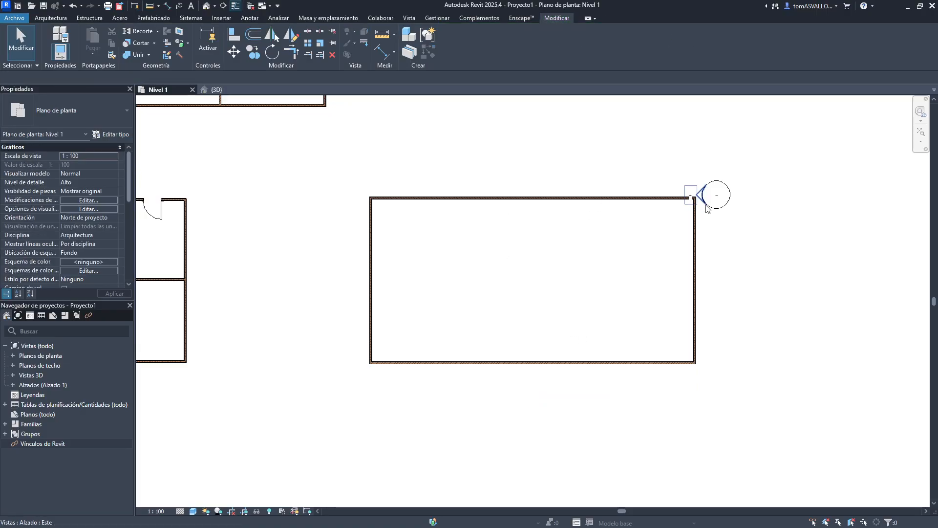
pyautogui.hotkey('ctrl', 'z')
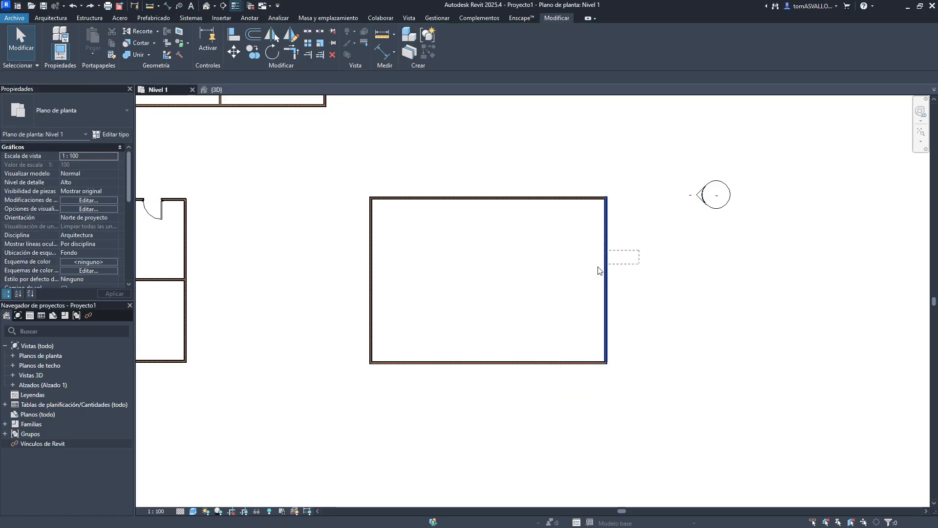
# - Move the rectangular room's east wall to the right with the Separar option enabled, then undo the move
pyautogui.click(242, 48)
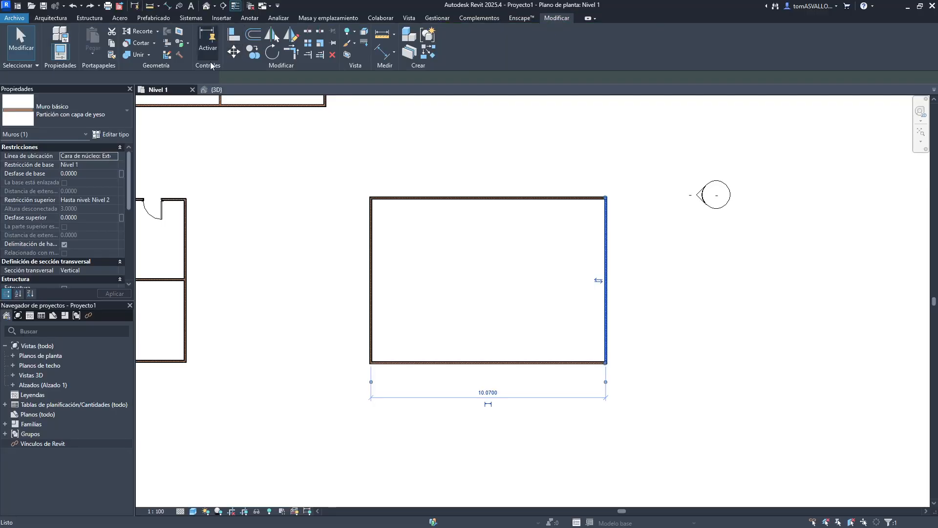
pyautogui.click(47, 77)
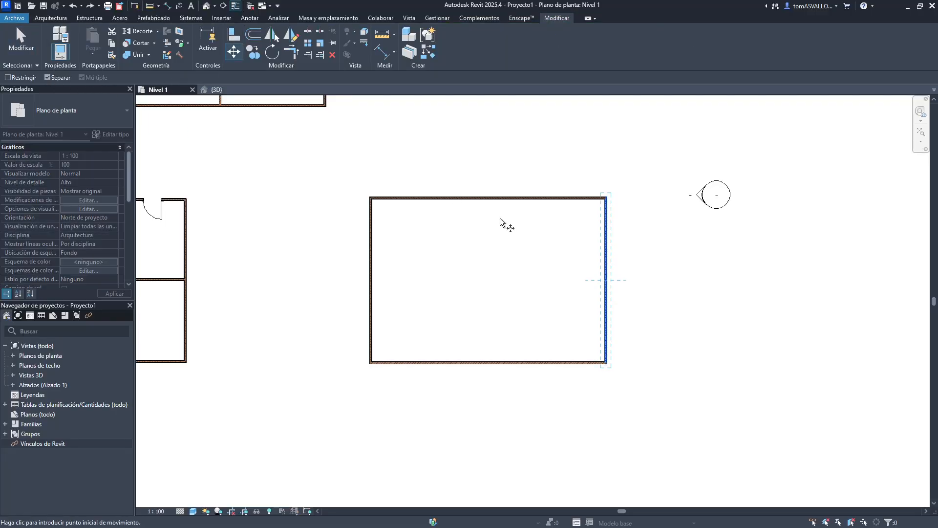
pyautogui.click(606, 289)
pyautogui.click(660, 290)
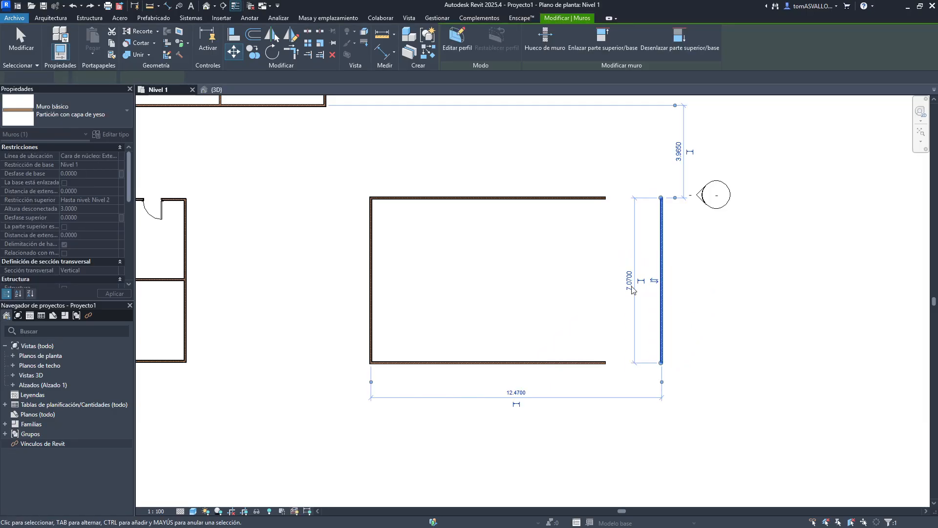
pyautogui.click(614, 289)
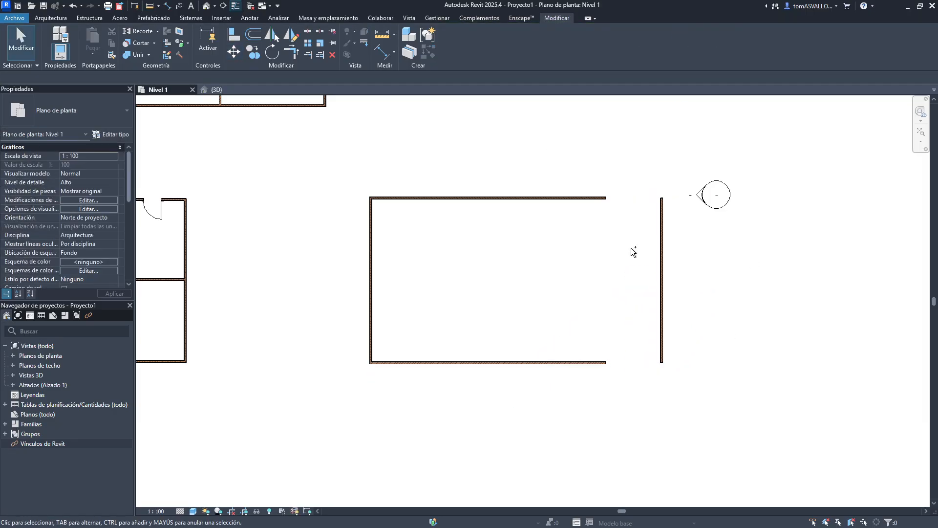
pyautogui.hotkey('ctrl', 'z')
# - Move the room's north wall upward with Separar enabled, detaching it from the side walls
pyautogui.click(606, 240)
pyautogui.click(506, 152)
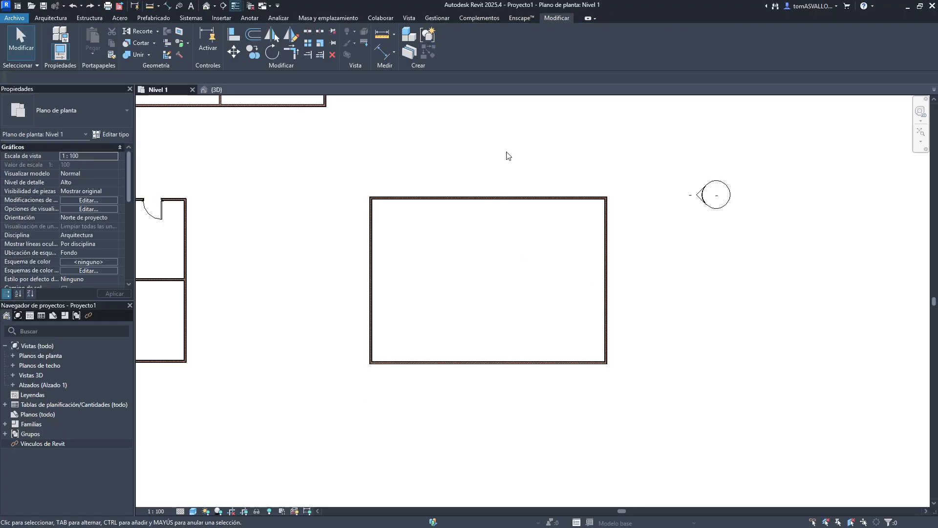
pyautogui.click(494, 198)
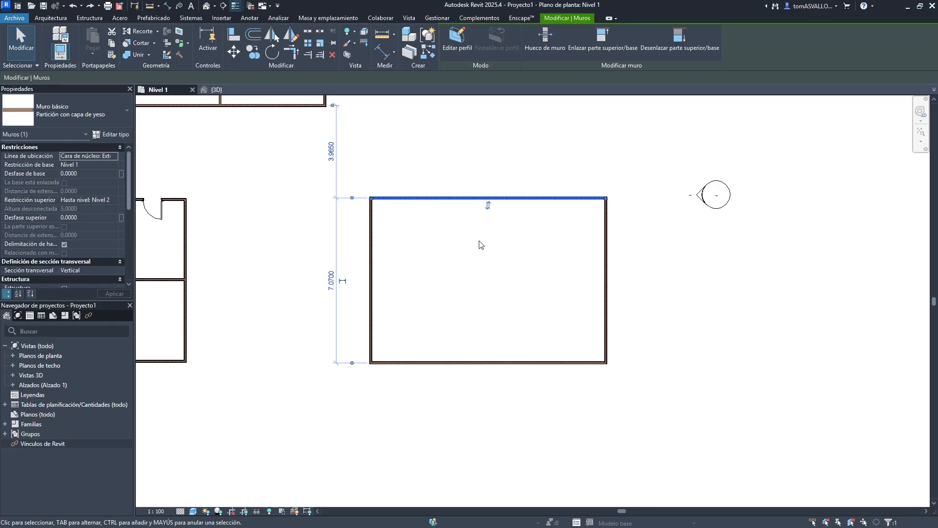
pyautogui.click(234, 53)
pyautogui.click(371, 198)
pyautogui.click(372, 128)
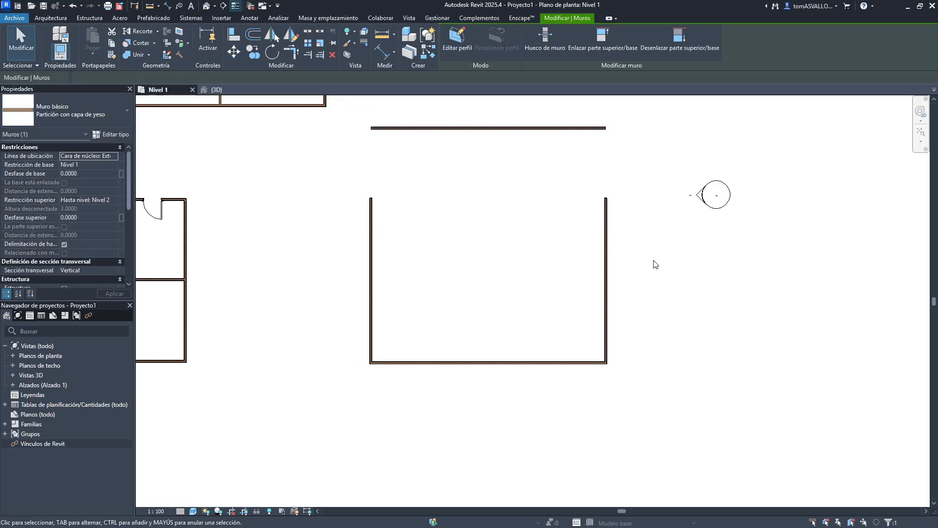
# - Try moving the room's south wall at a free angle, then undo both wall moves
pyautogui.click(477, 362)
pyautogui.press('m')
pyautogui.press('v')
pyautogui.click(451, 278)
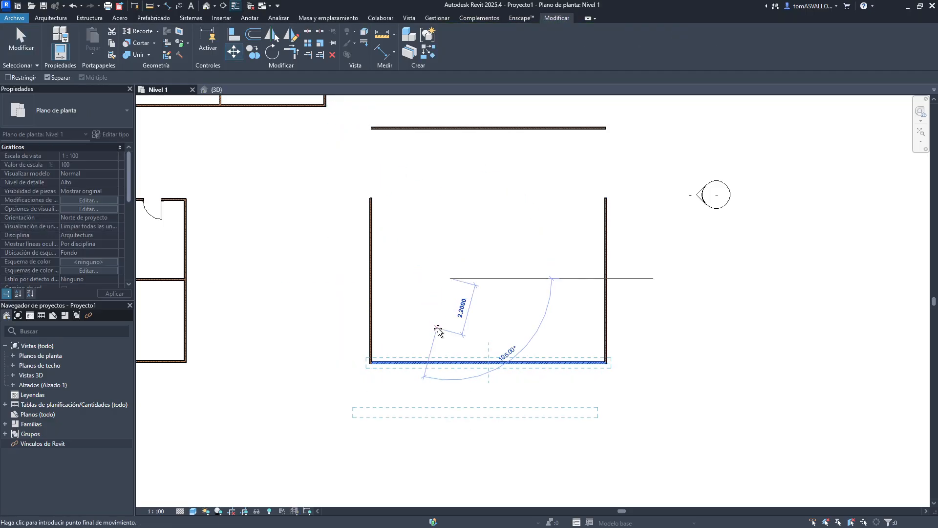
pyautogui.click(437, 330)
pyautogui.click(491, 290)
pyautogui.hotkey('ctrl', 'z')
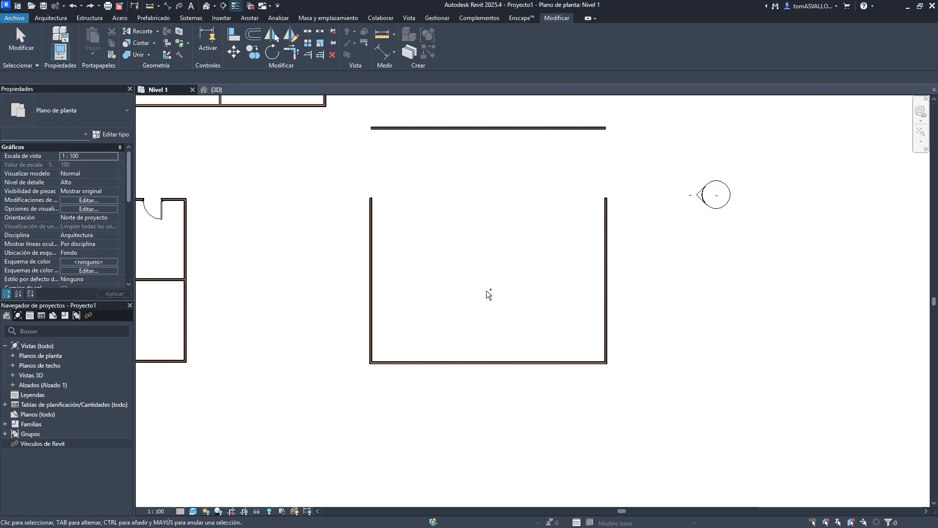
pyautogui.hotkey('ctrl', 'z')
# - Move the north wall upward with Separar off so the side walls stretch along, then undo it
pyautogui.moveTo(498, 172); pyautogui.dragTo(453, 373)
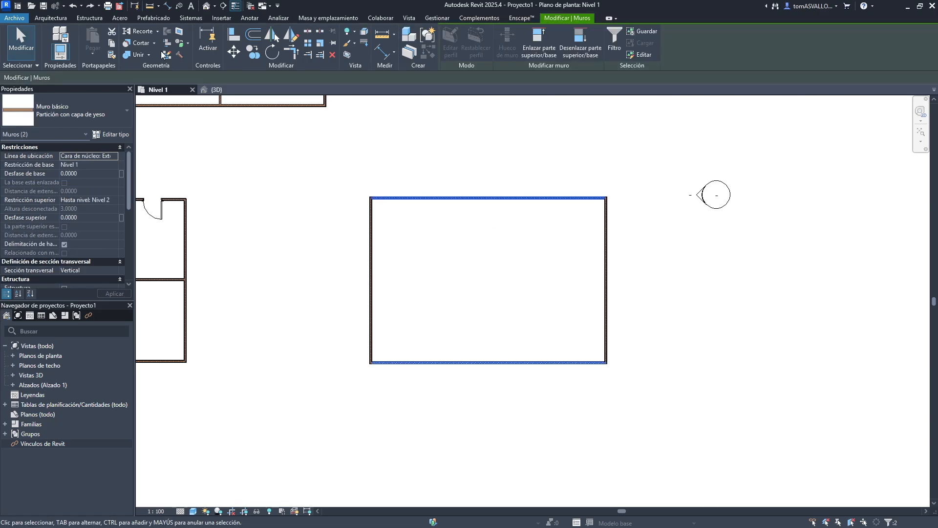
pyautogui.click(429, 197)
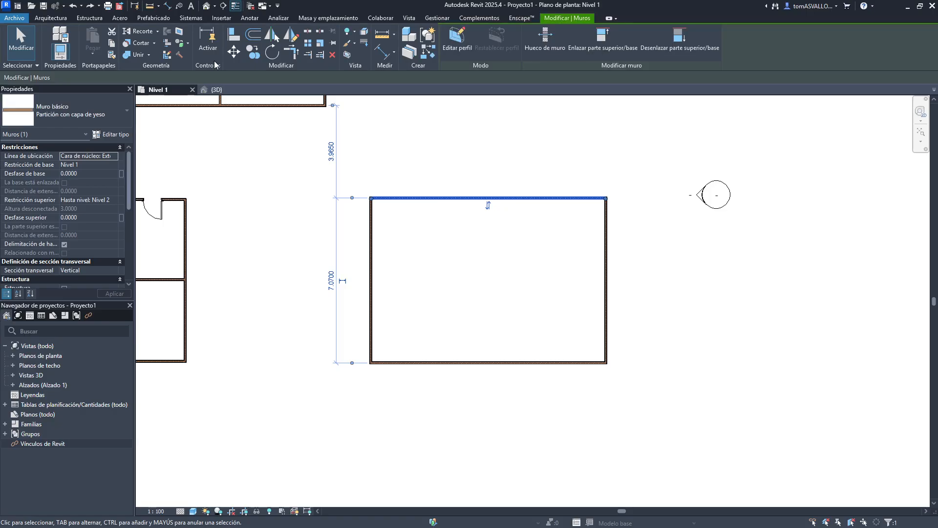
pyautogui.click(235, 53)
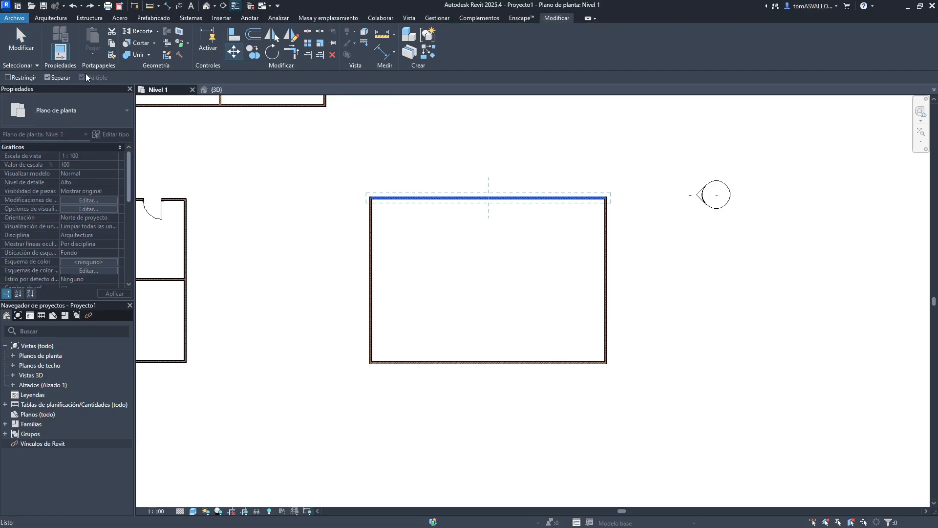
pyautogui.click(519, 245)
pyautogui.click(516, 178)
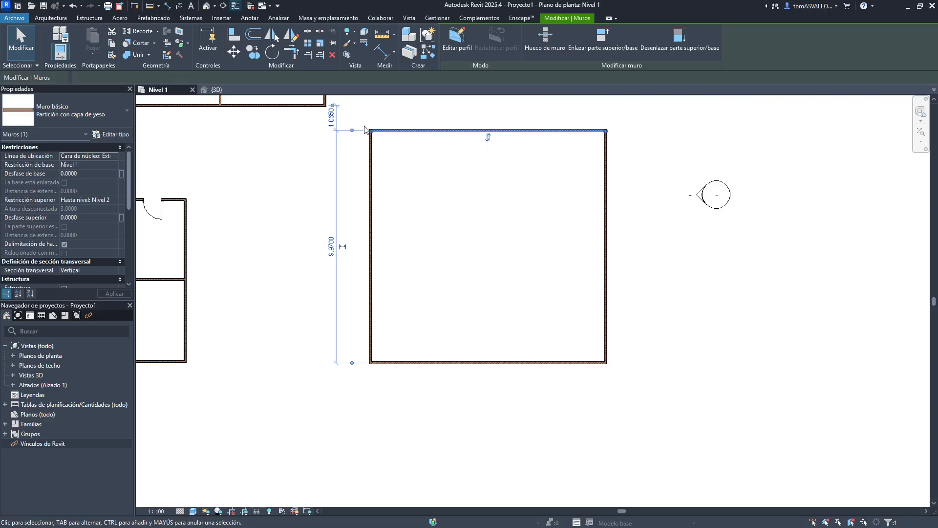
pyautogui.click(562, 267)
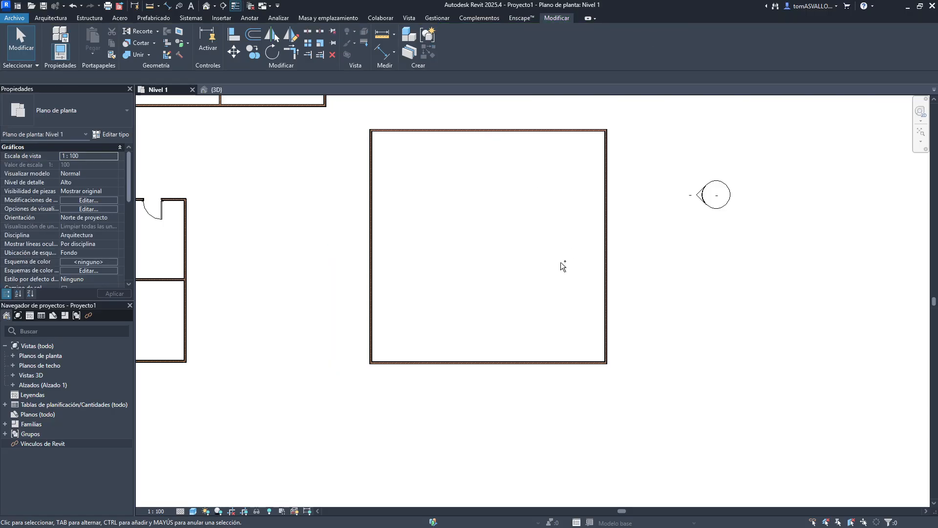
pyautogui.hotkey('ctrl', 'z')
pyautogui.click(500, 198)
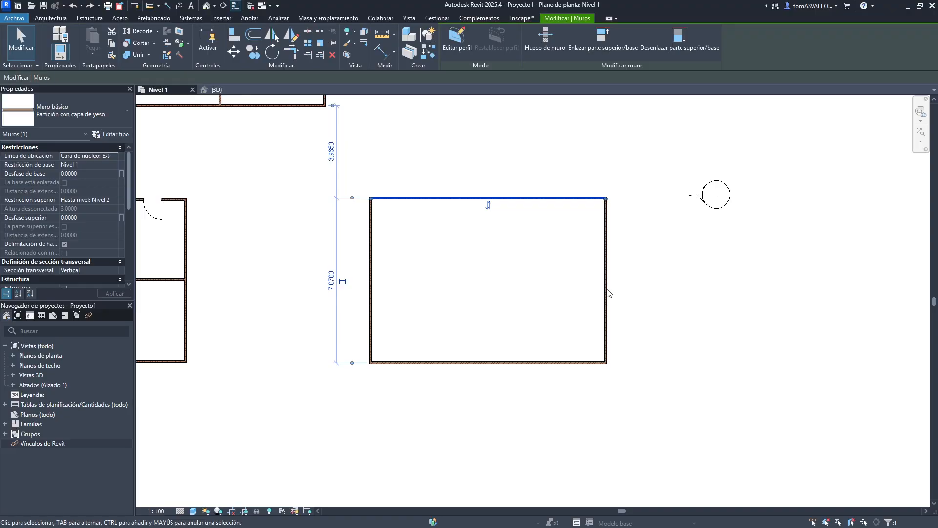
pyautogui.click(233, 53)
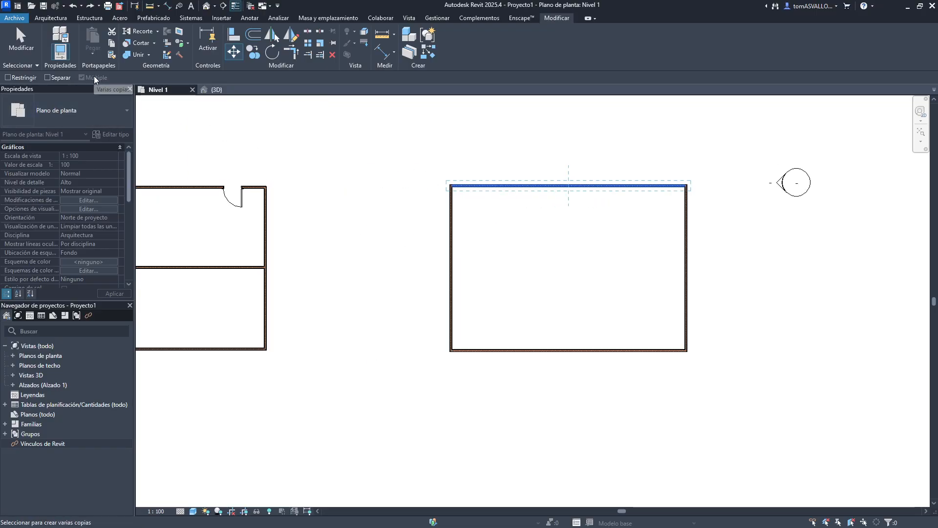
pyautogui.press('Escape')
pyautogui.press('Escape')
# - Copy the upper building's west wall 4.4 m to the left with Restringir enabled, then undo the copy
pyautogui.scroll(-3, 434, 203)
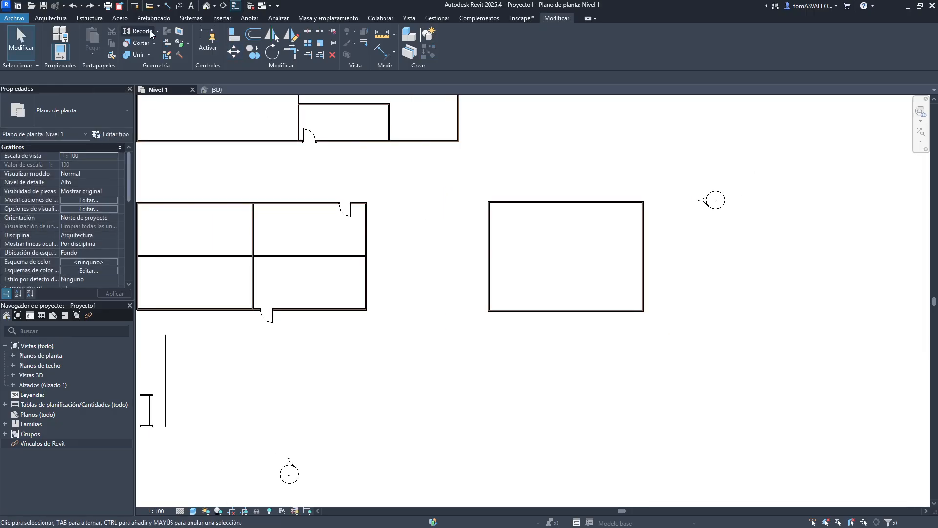
pyautogui.moveTo(431, 193); pyautogui.dragTo(555, 252, button='middle')
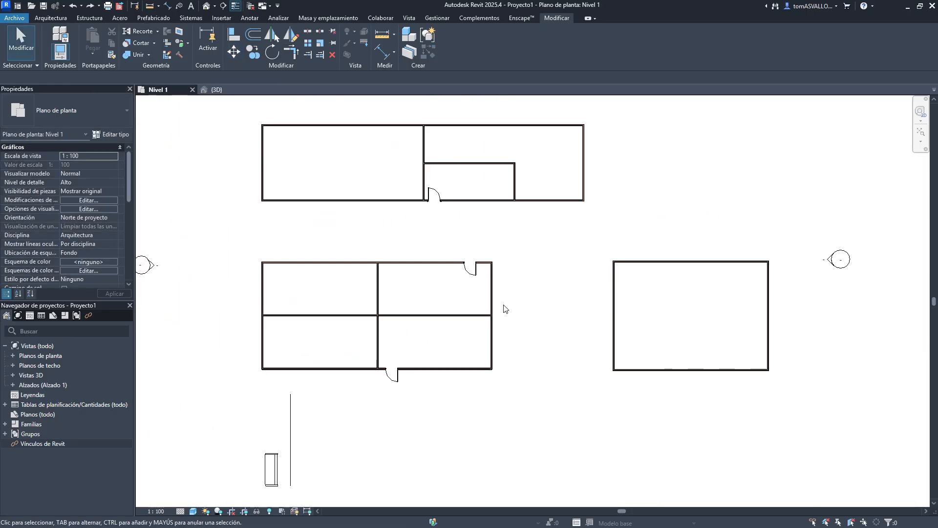
pyautogui.moveTo(460, 349); pyautogui.dragTo(505, 329, button='middle')
pyautogui.moveTo(324, 133); pyautogui.dragTo(319, 155, button='middle')
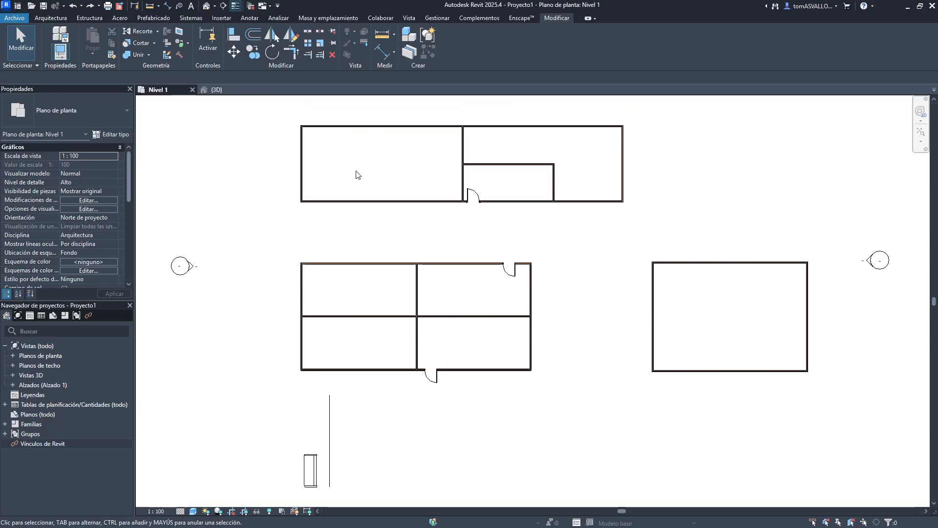
pyautogui.click(302, 166)
pyautogui.click(254, 52)
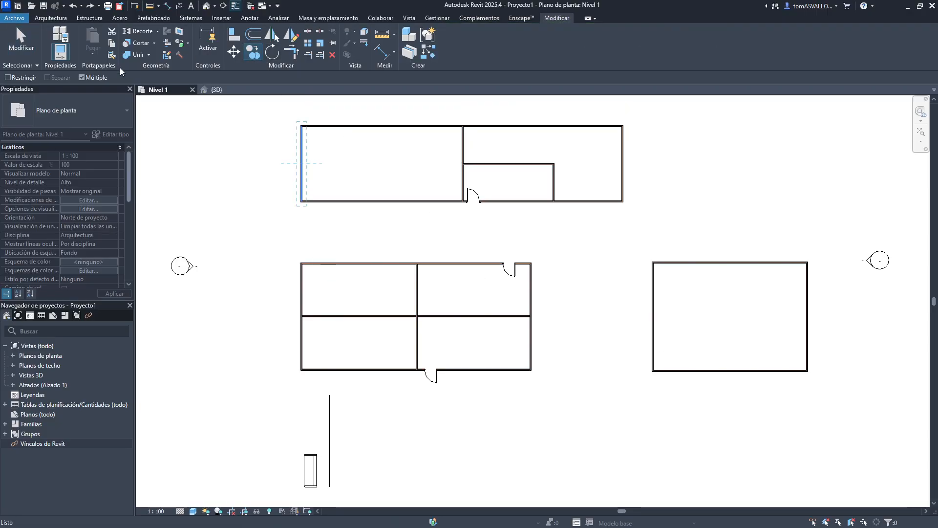
pyautogui.click(23, 78)
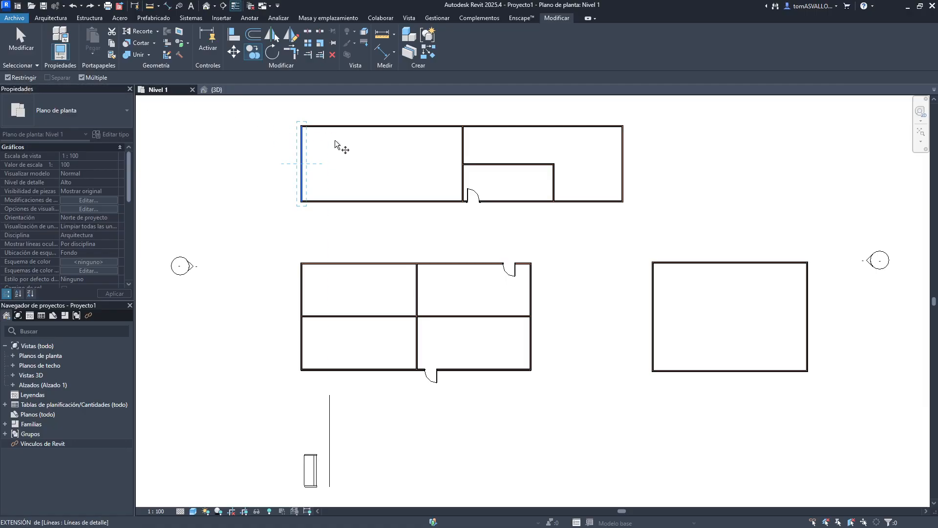
pyautogui.click(334, 144)
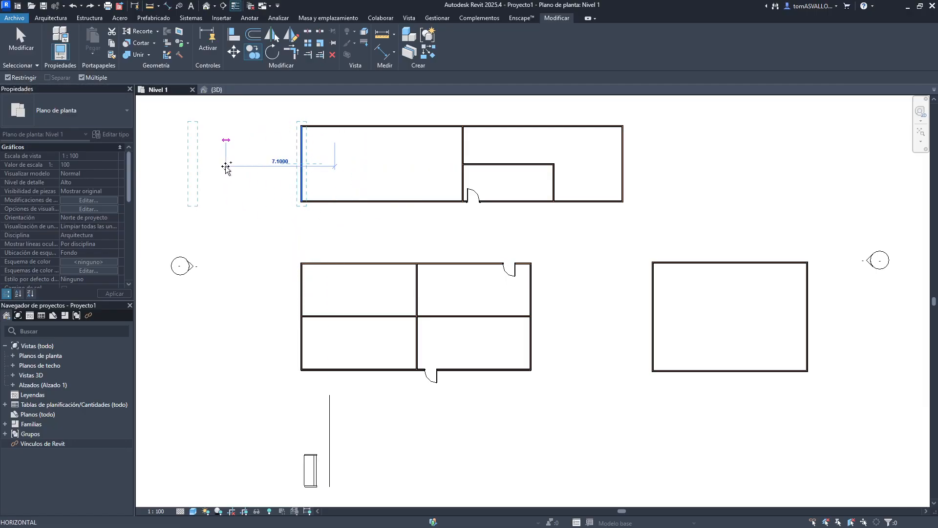
pyautogui.press('Escape')
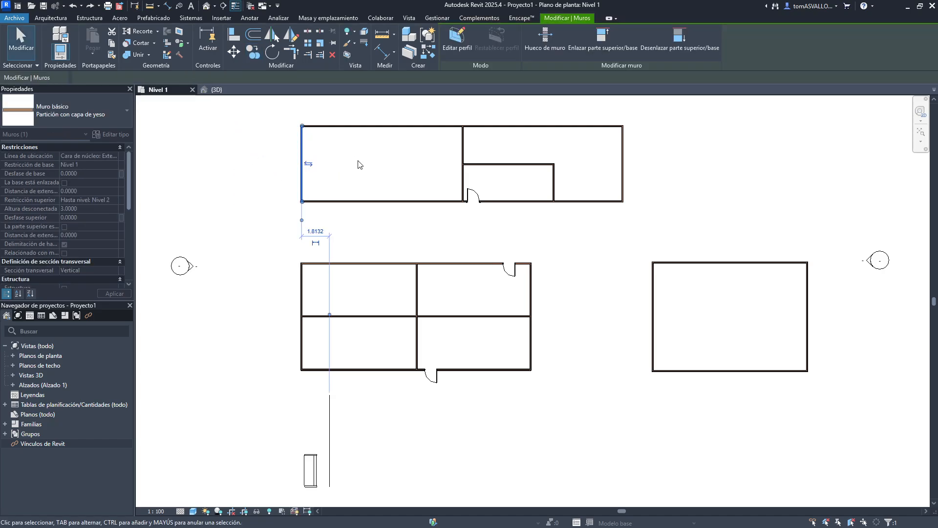
pyautogui.click(249, 56)
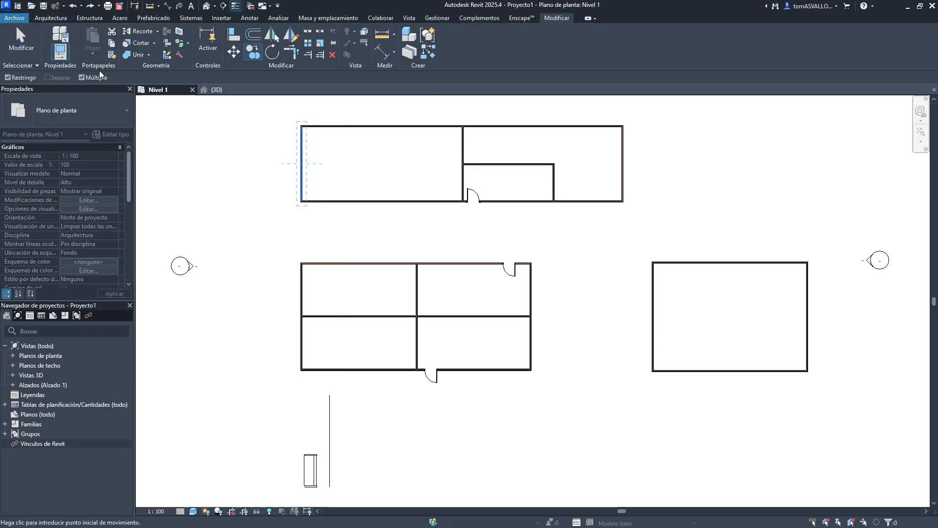
pyautogui.scroll(2, 293, 178)
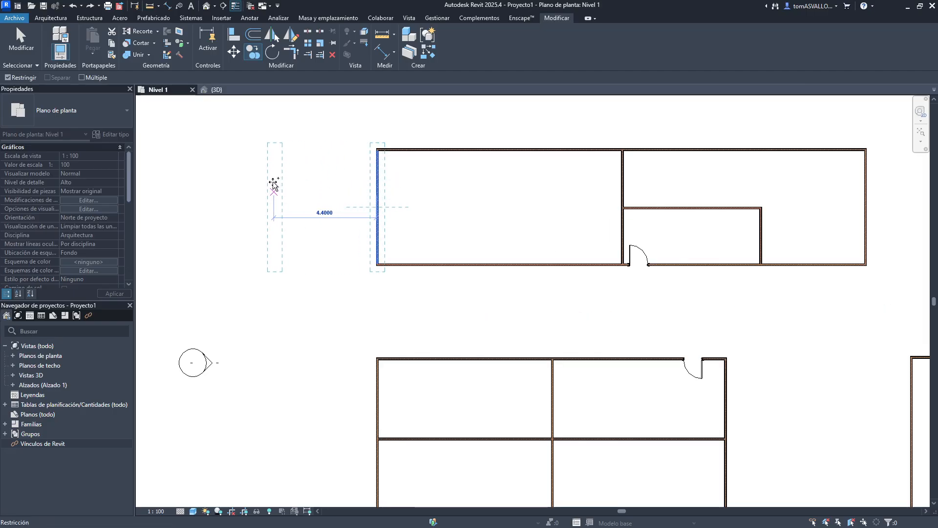
pyautogui.click(273, 185)
pyautogui.click(196, 180)
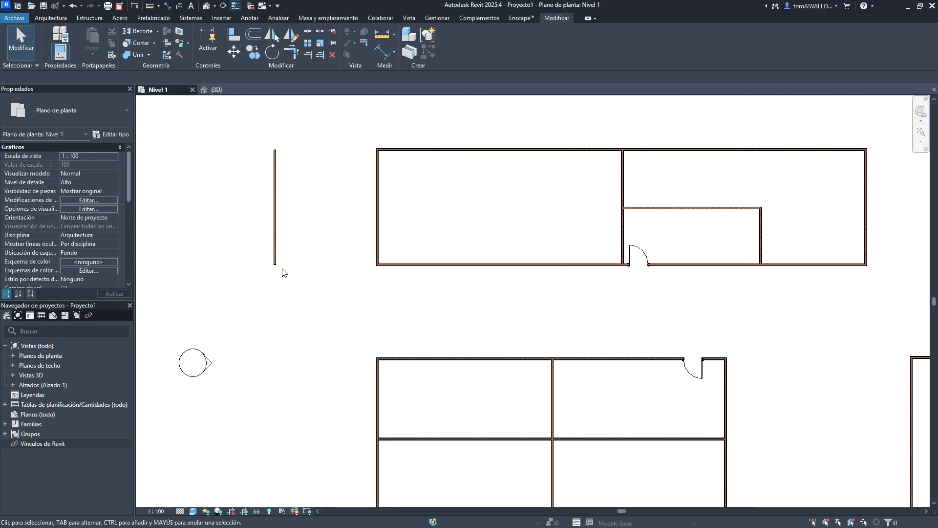
pyautogui.hotkey('ctrl', 'z')
# - Make several copies of the west wall leftward with the Múltiple option, then undo the copies
pyautogui.click(378, 210)
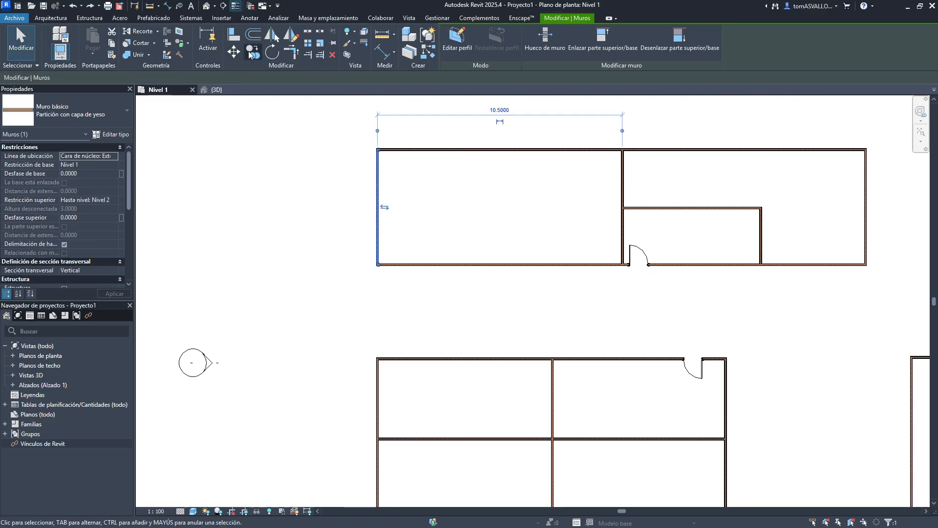
pyautogui.click(251, 52)
pyautogui.click(357, 184)
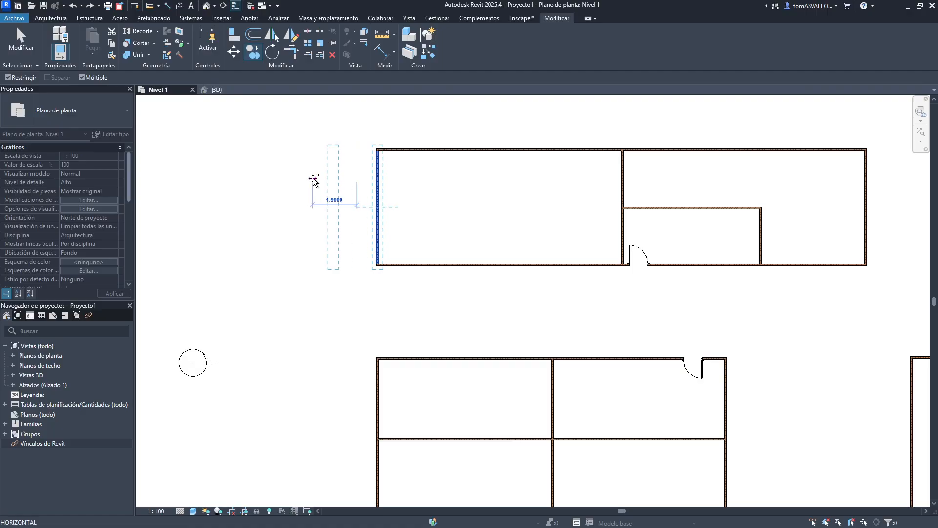
pyautogui.click(314, 180)
pyautogui.click(260, 179)
pyautogui.click(219, 178)
pyautogui.click(181, 178)
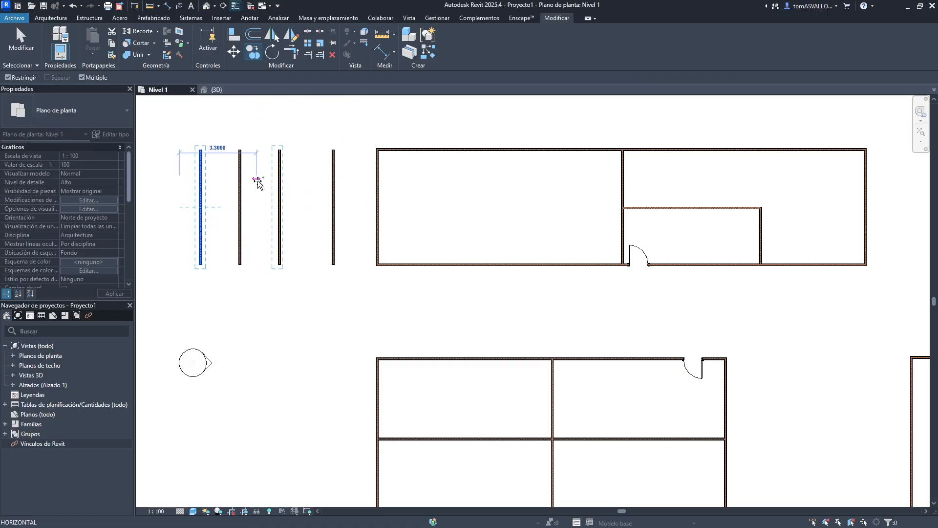
pyautogui.press('Escape')
pyautogui.hotkey('ctrl', 'z')
pyautogui.hotkey('ctrl', 'z')
pyautogui.hotkey('ctrl', 'z')
pyautogui.hotkey('ctrl', 'z')
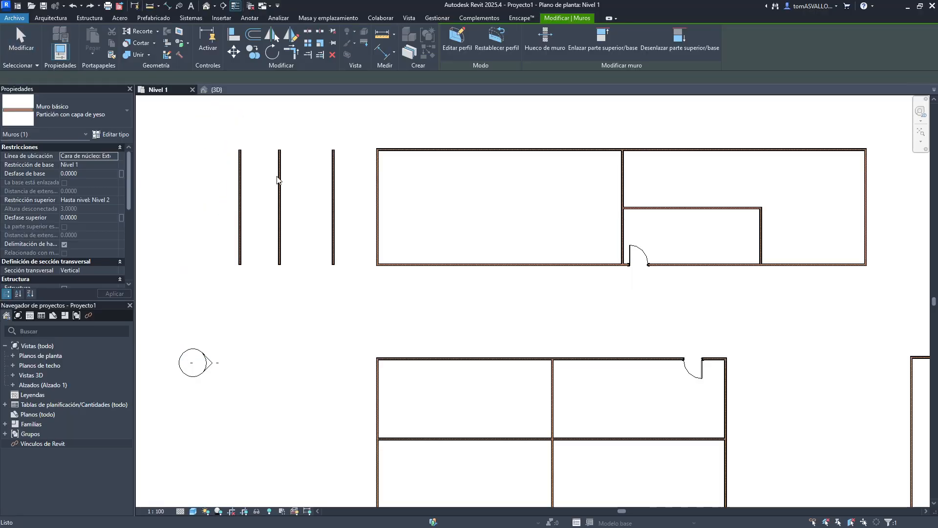
pyautogui.click(252, 52)
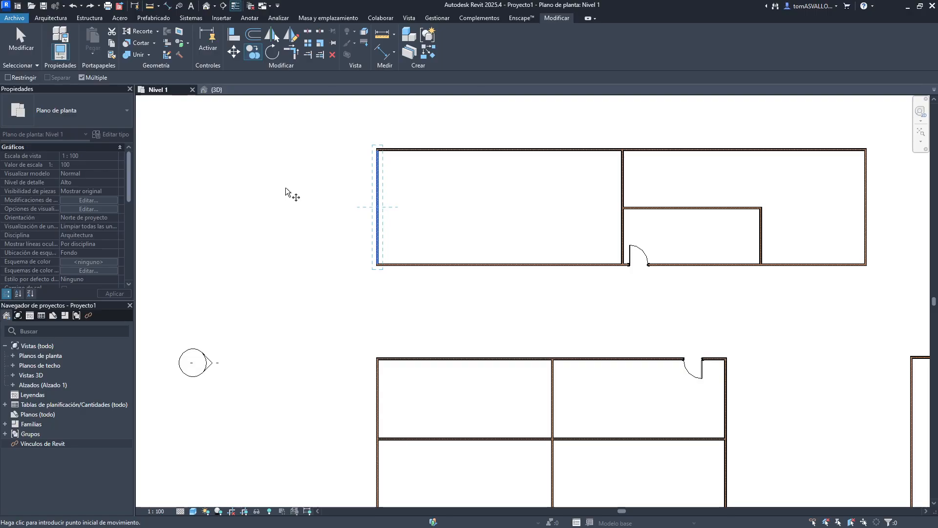
pyautogui.press('Escape')
pyautogui.press('Escape')
# - Rotate the right room's north wall about the midpoint of its south wall, then undo the rotation
pyautogui.scroll(-2, 293, 152)
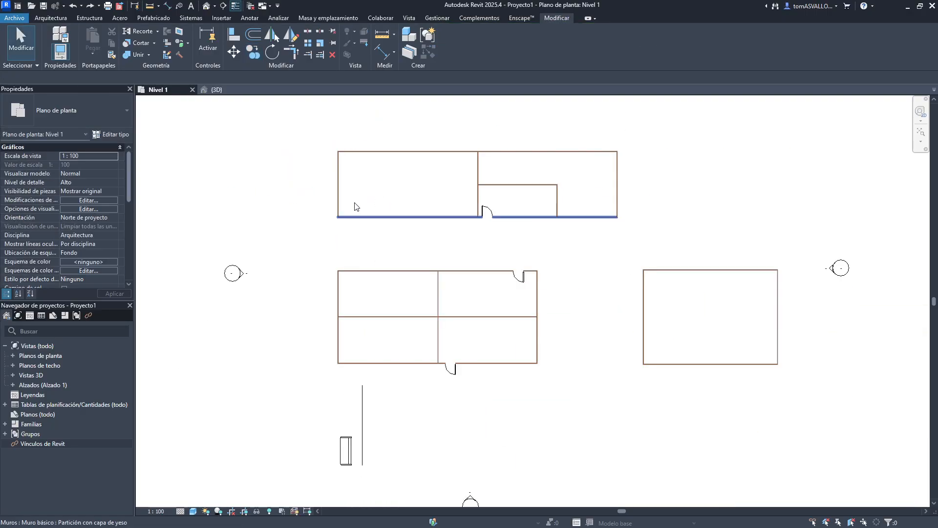
pyautogui.click(272, 51)
pyautogui.moveTo(686, 279); pyautogui.dragTo(525, 248, button='middle')
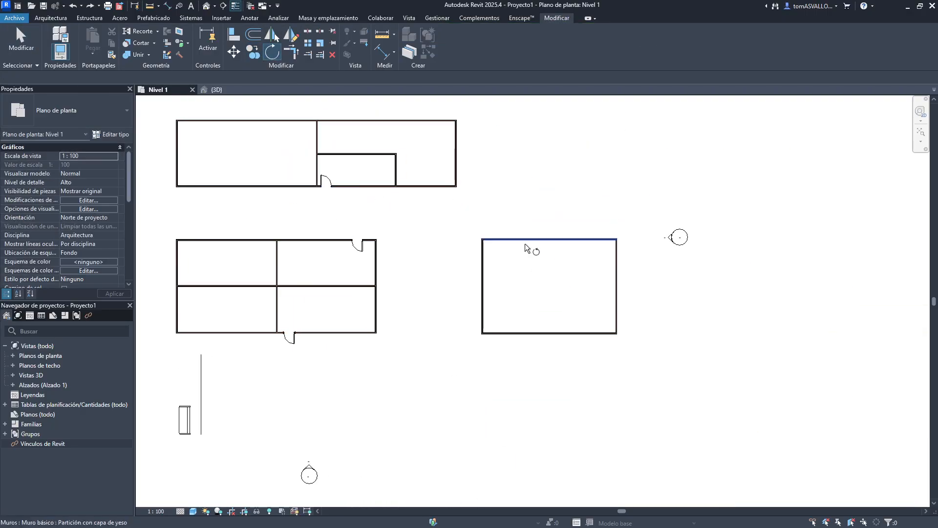
pyautogui.scroll(1, 525, 243)
pyautogui.click(553, 239)
pyautogui.press('Return')
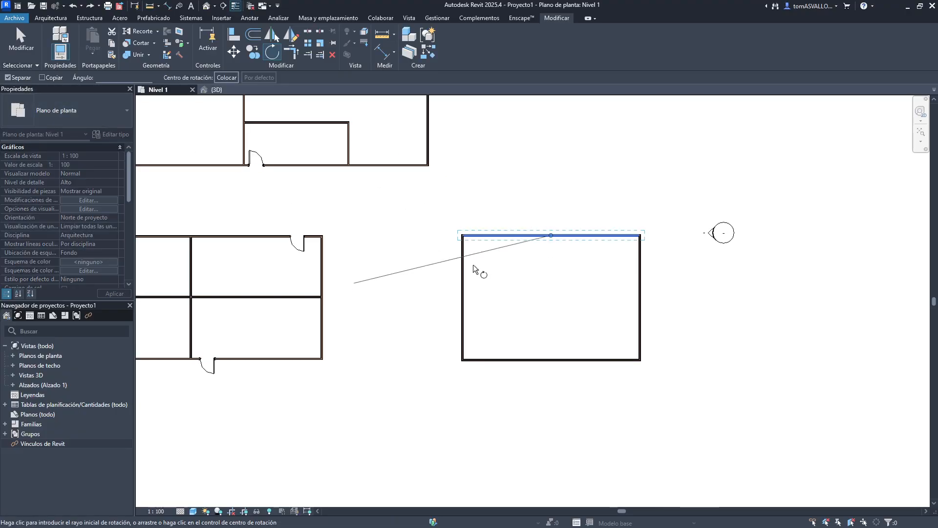
pyautogui.press('space')
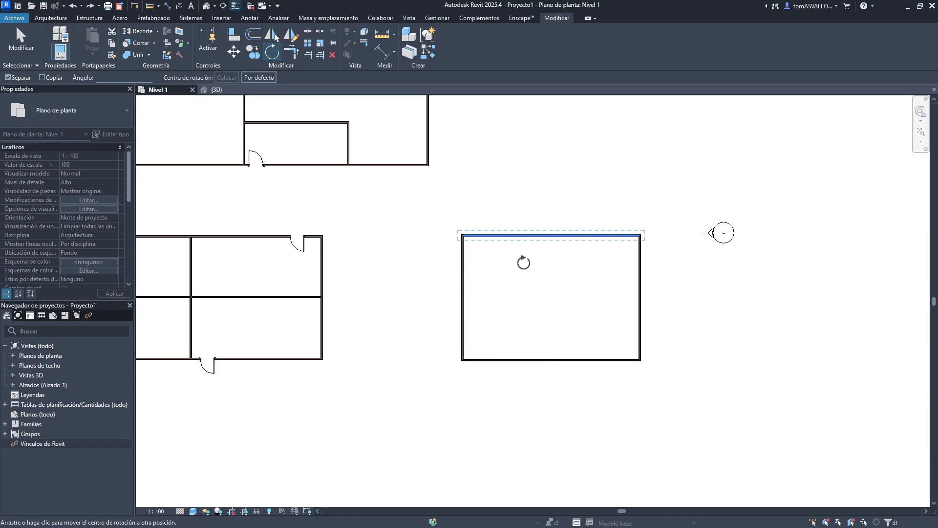
pyautogui.click(552, 358)
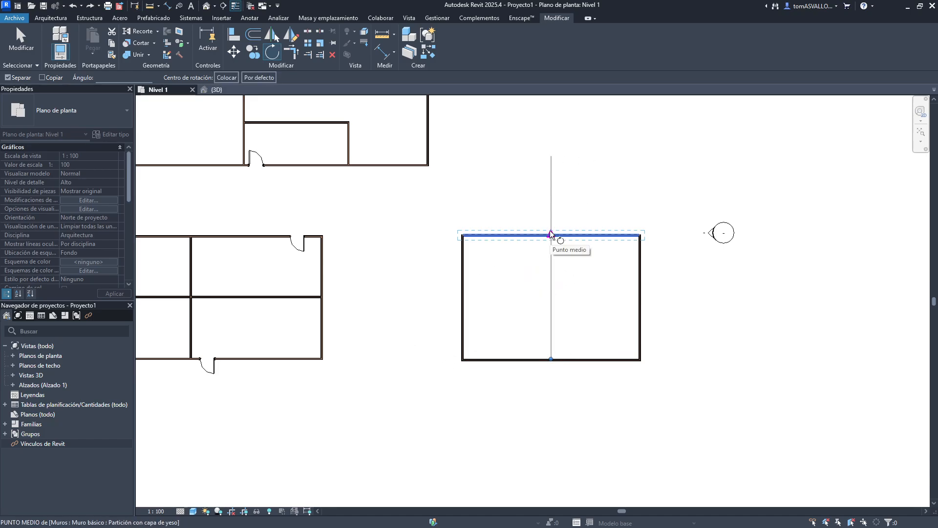
pyautogui.click(550, 233)
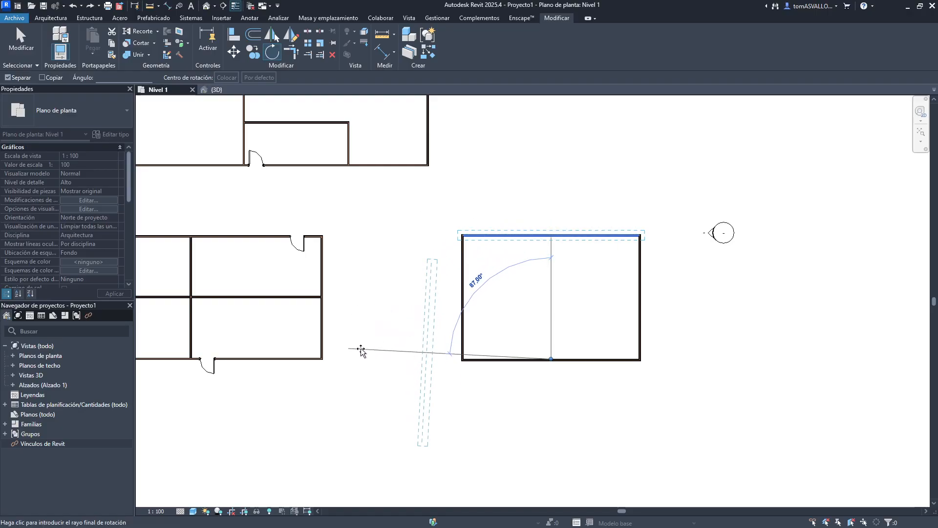
pyautogui.click(454, 188)
pyautogui.press('Escape')
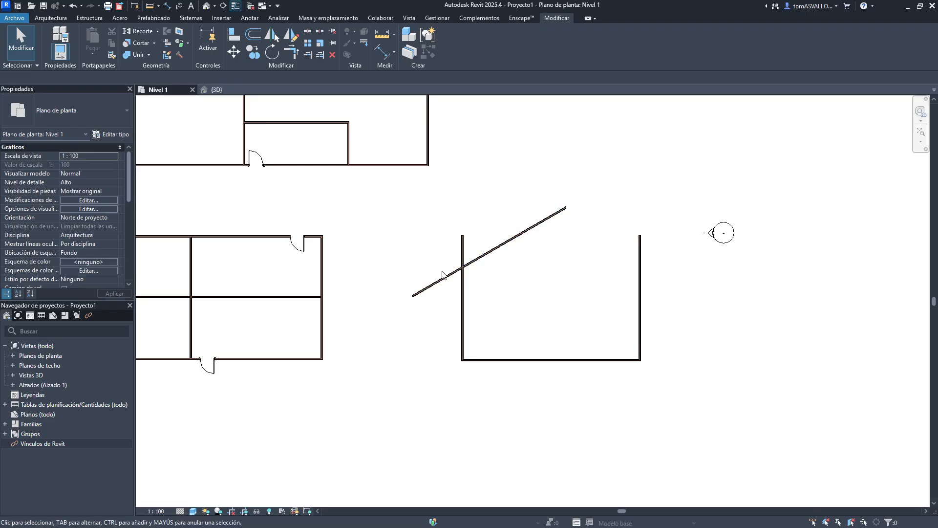
pyautogui.hotkey('ctrl', 'z')
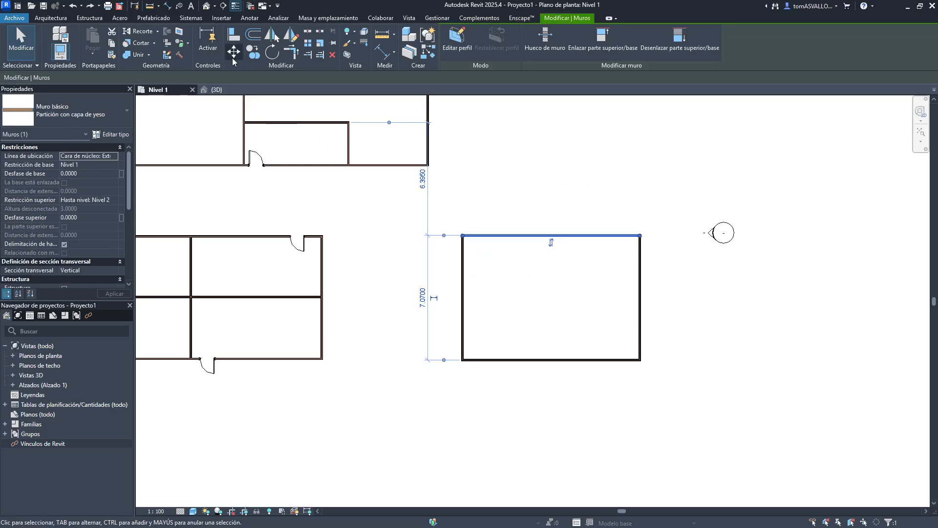
# - Rotate the north wall about 29° around the south wall's midpoint with Separar turned off, then undo it
pyautogui.click(253, 52)
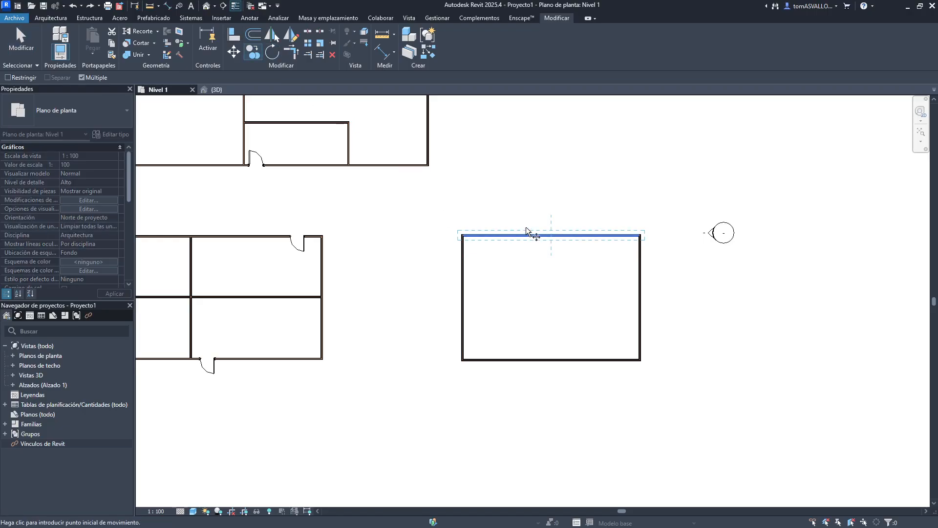
pyautogui.click(272, 51)
pyautogui.moveTo(551, 236); pyautogui.dragTo(551, 359)
pyautogui.click(550, 222)
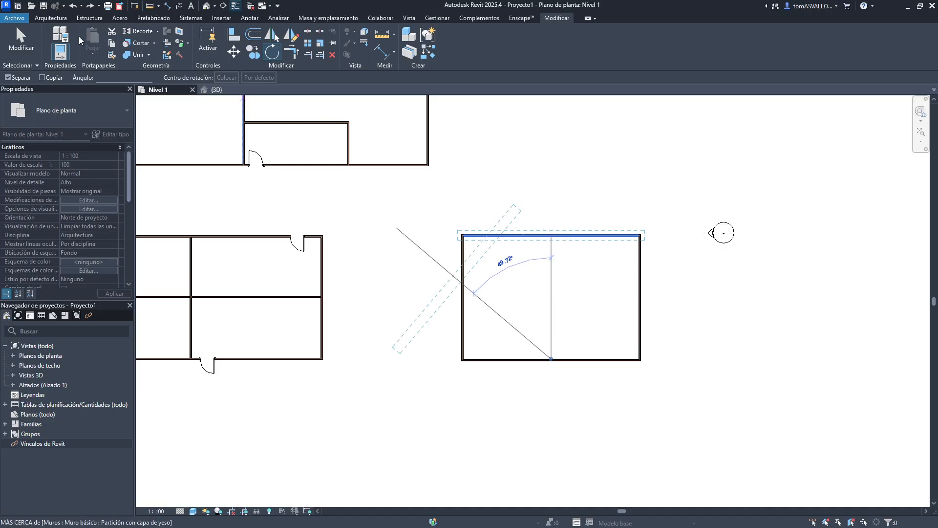
pyautogui.click(26, 76)
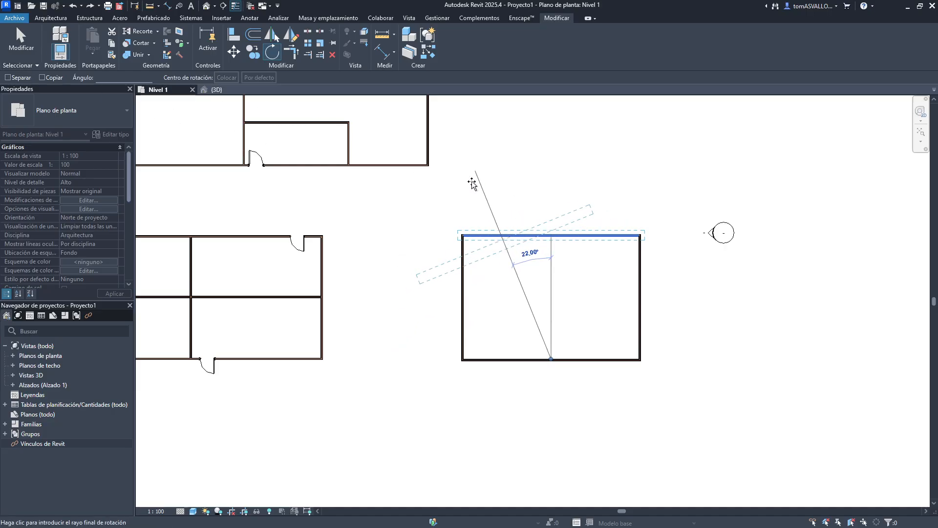
pyautogui.click(447, 179)
pyautogui.press('Escape')
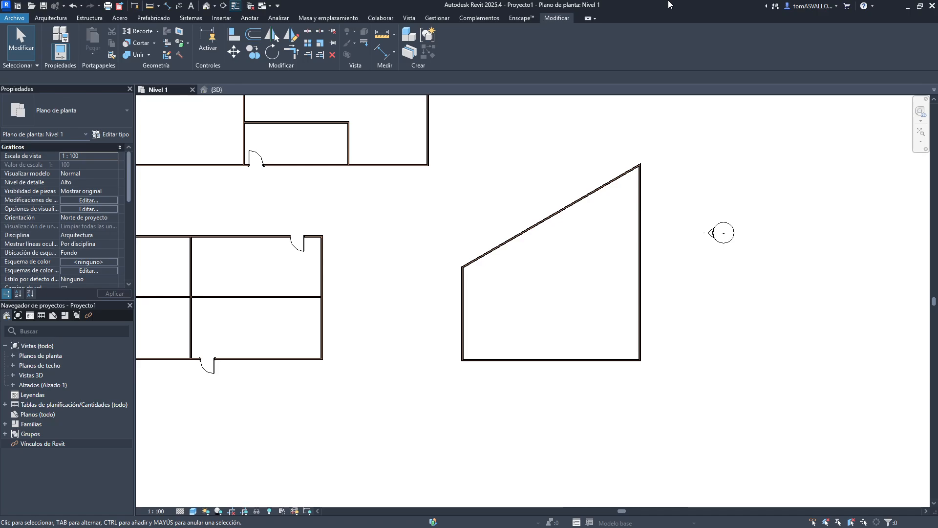
pyautogui.hotkey('ctrl', 'z')
# - Rotate a copy of the north wall 90° about its midpoint with the Copiar option
pyautogui.click(576, 235)
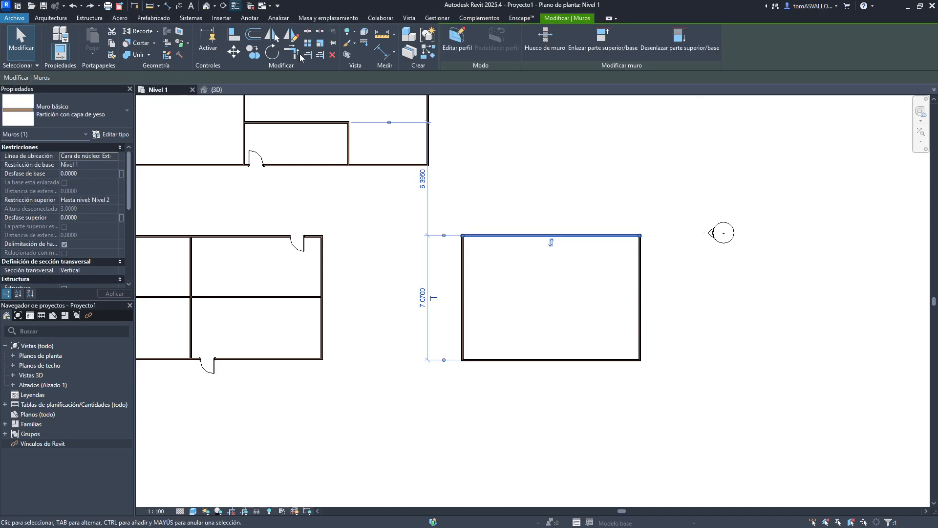
pyautogui.click(254, 52)
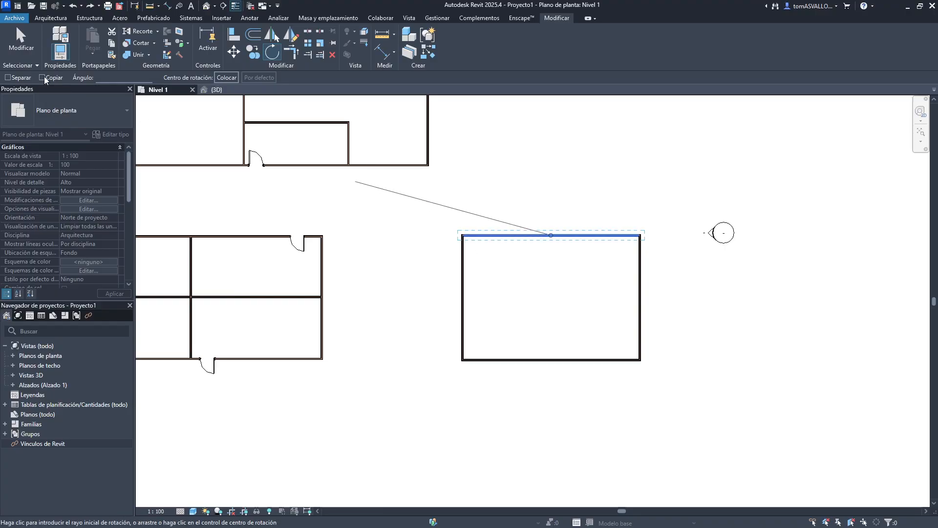
pyautogui.click(43, 77)
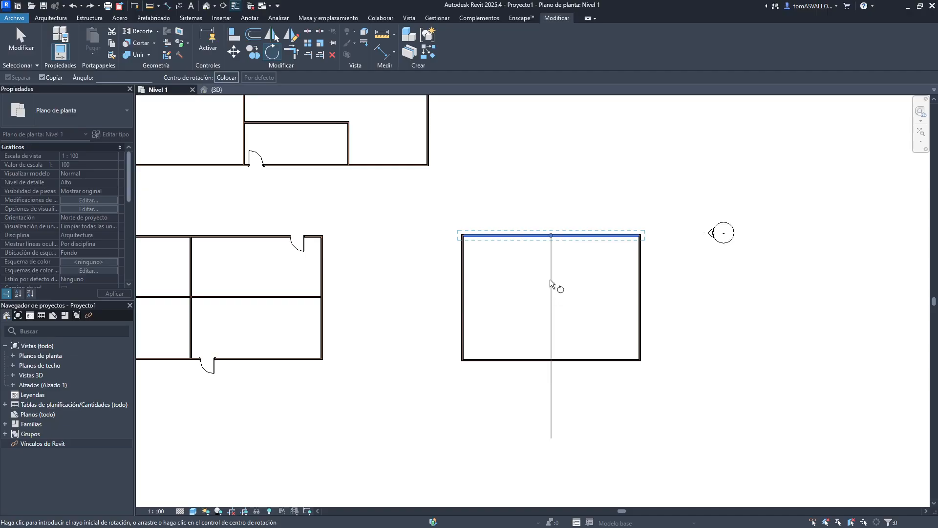
pyautogui.click(550, 287)
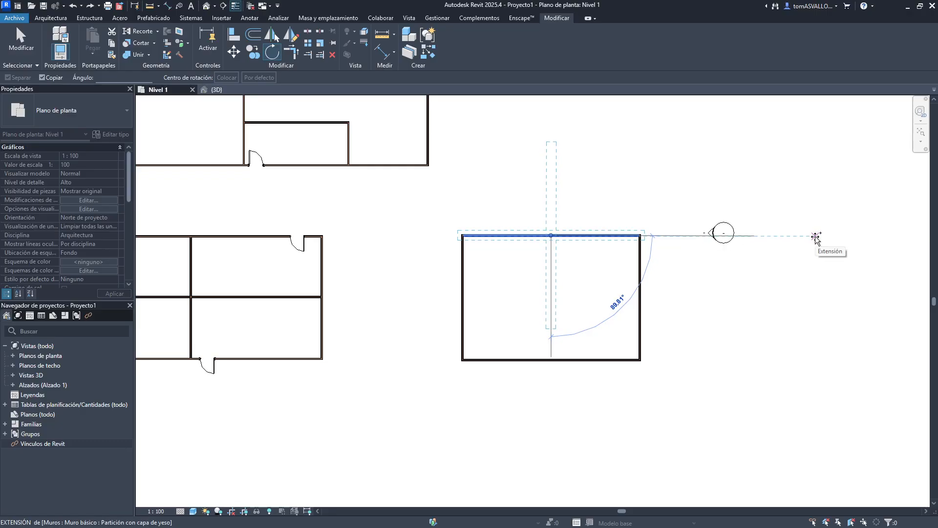
pyautogui.scroll(3, 650, 240)
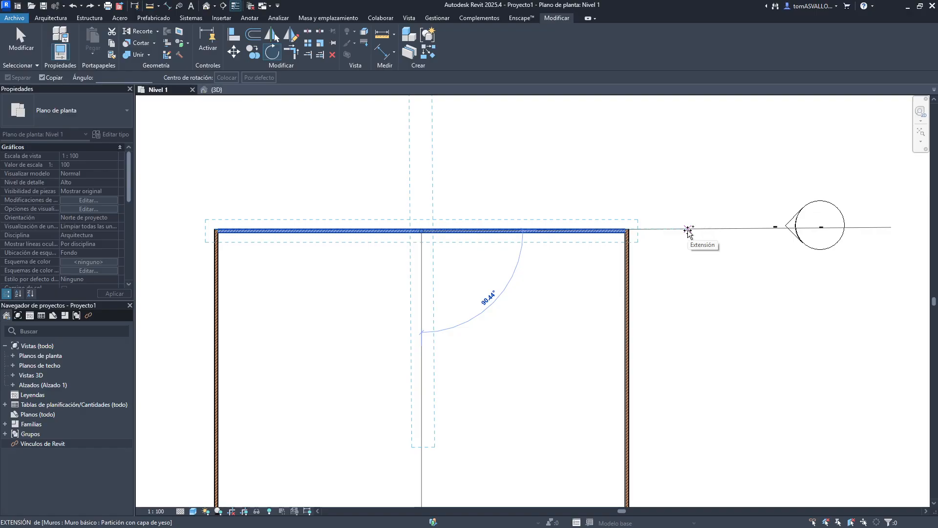
pyautogui.write('90')
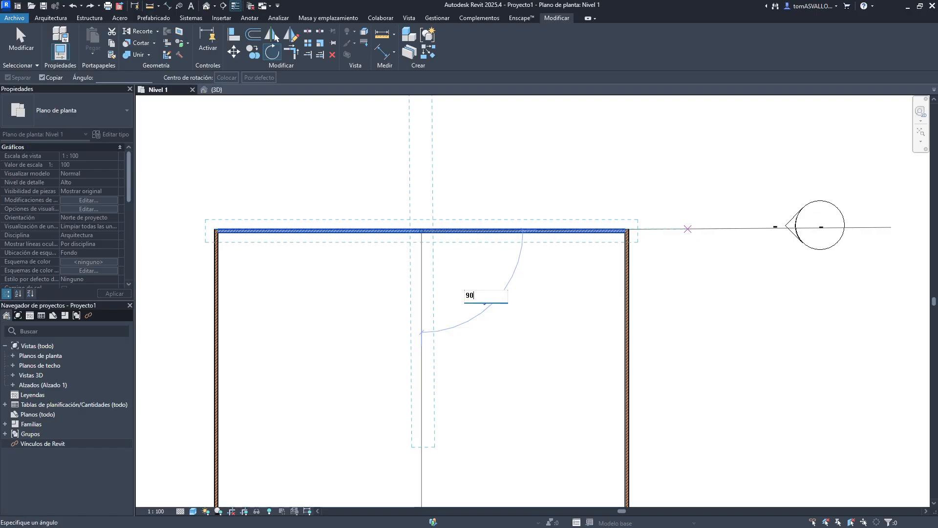
pyautogui.press('Return')
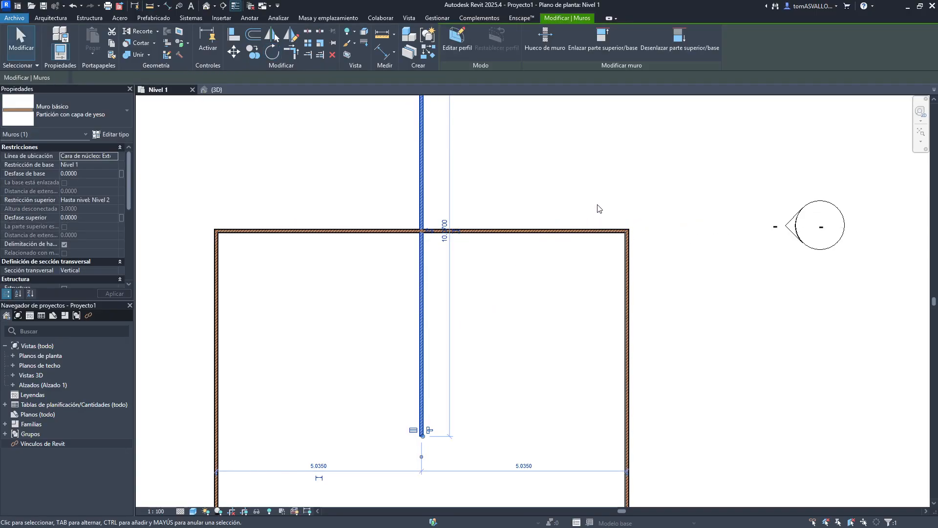
# - Rotate the vertical wall copy 75° about its lower end, then undo the rotation
pyautogui.scroll(-2, 530, 263)
pyautogui.click(550, 142)
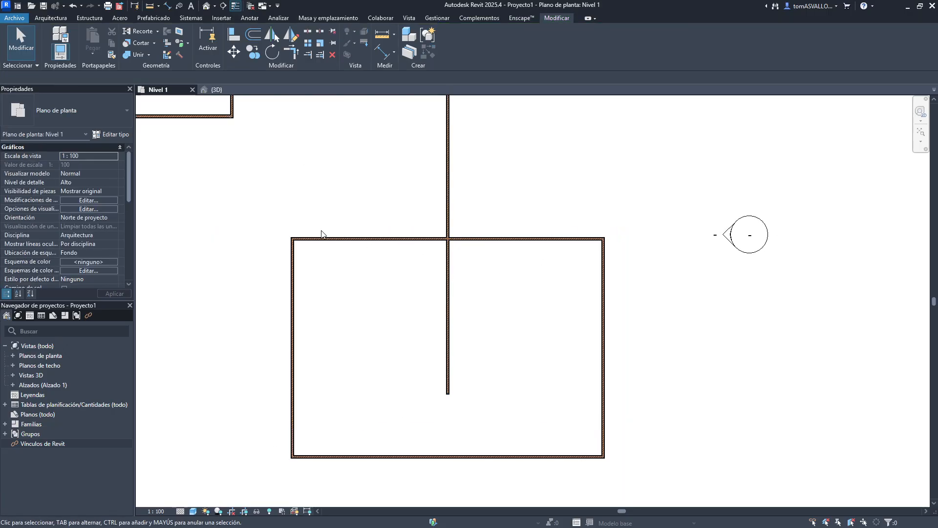
pyautogui.moveTo(508, 176); pyautogui.dragTo(514, 269, button='middle')
pyautogui.scroll(-2, 397, 256)
pyautogui.moveTo(515, 214); pyautogui.dragTo(371, 248)
pyautogui.click(272, 51)
pyautogui.click(48, 78)
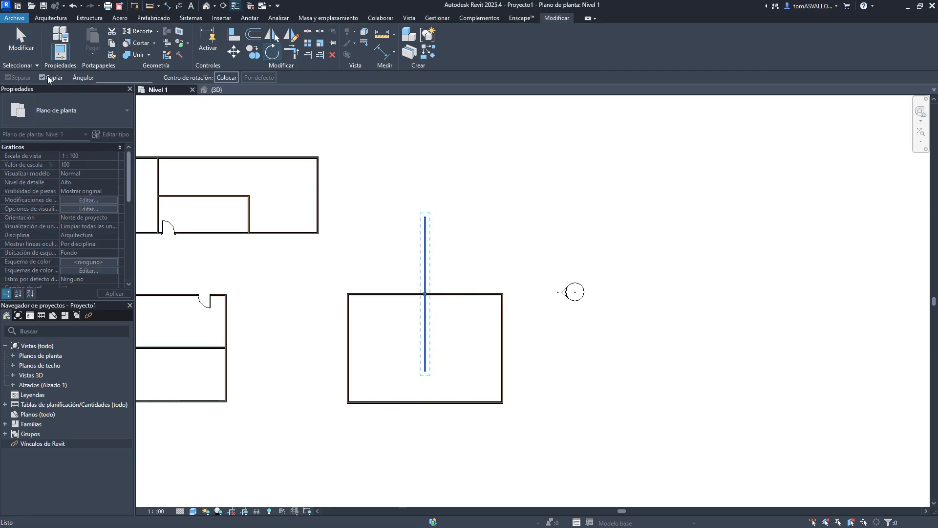
pyautogui.click(54, 77)
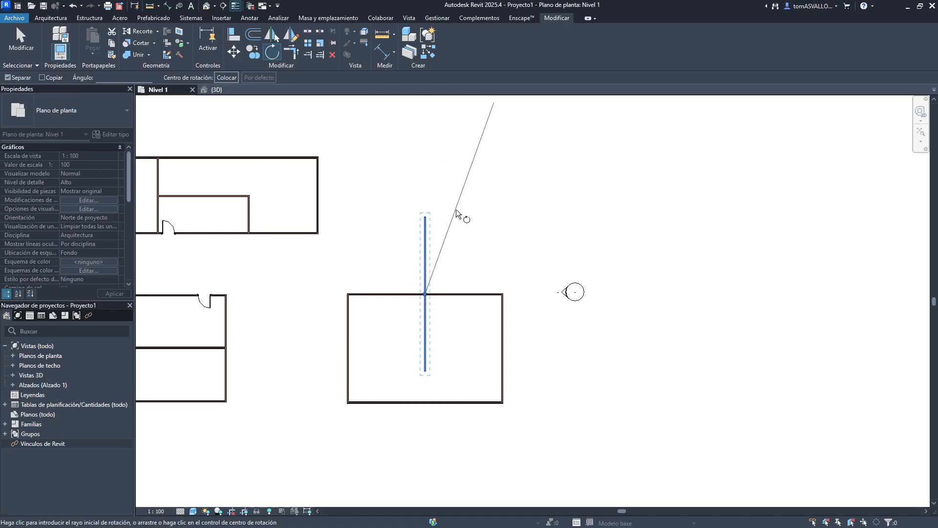
pyautogui.click(399, 171)
pyautogui.write('4')
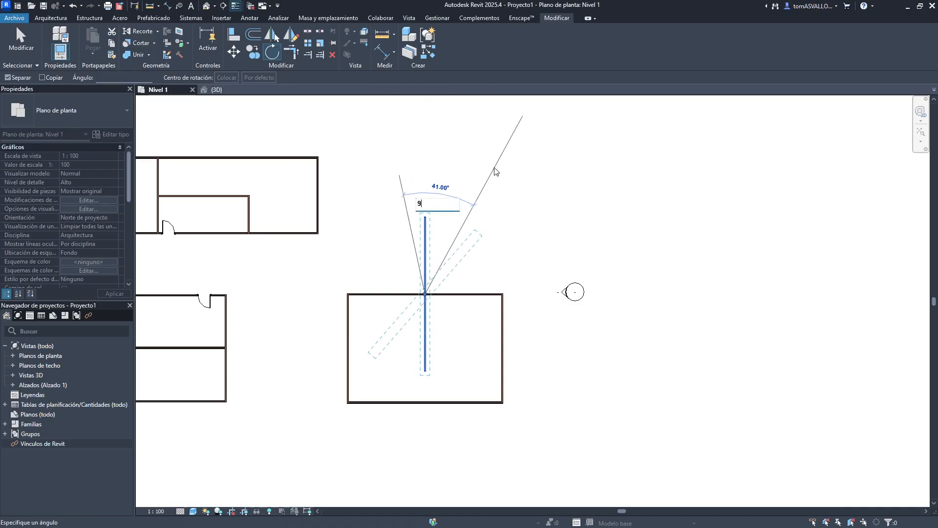
pyautogui.press('BackSpace')
pyautogui.write('75')
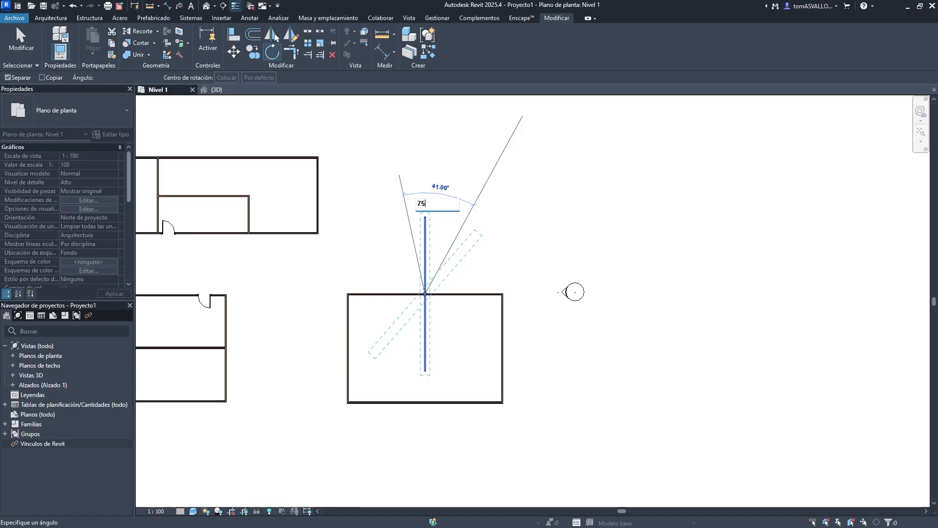
pyautogui.press('Return')
pyautogui.click(505, 219)
pyautogui.click(487, 274)
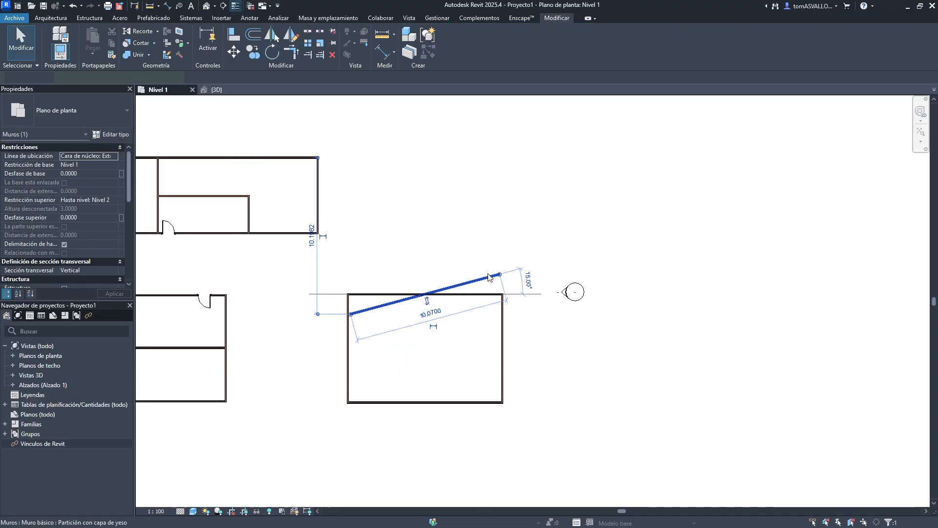
pyautogui.hotkey('ctrl', 'z')
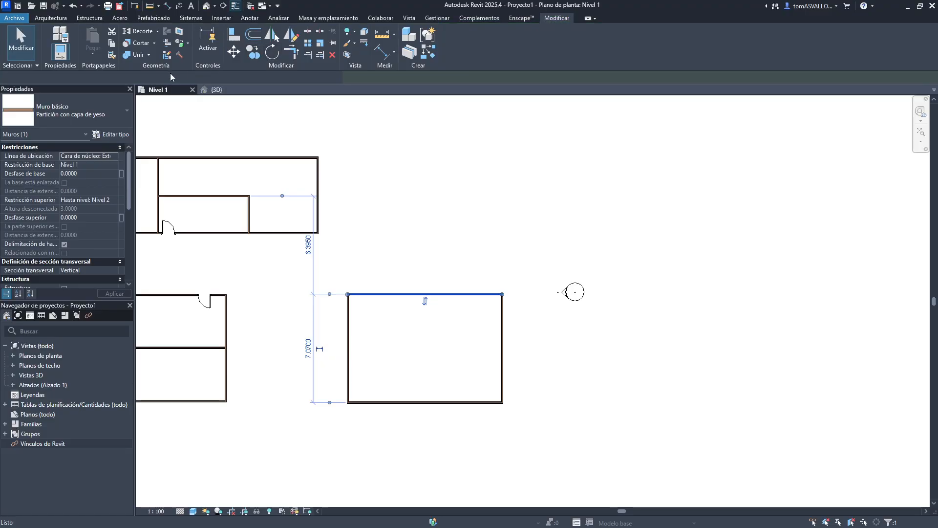
# - Try rotating the north wall by an entered angle of 677°, then undo it
pyautogui.press('r')
pyautogui.press('o')
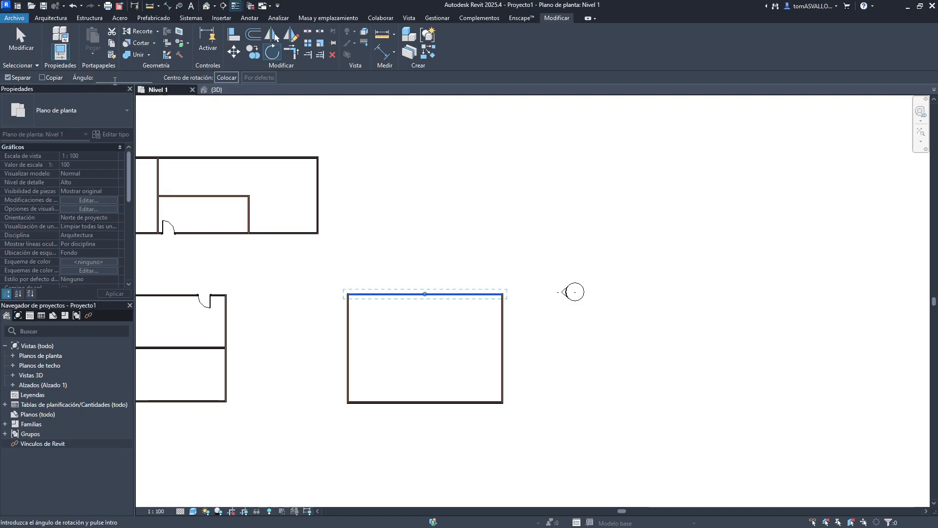
pyautogui.click(500, 199)
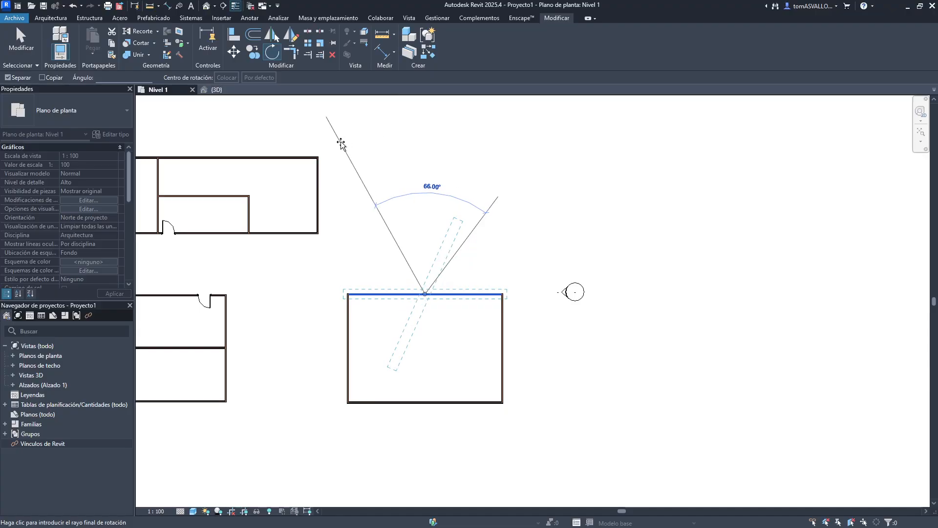
pyautogui.write('677')
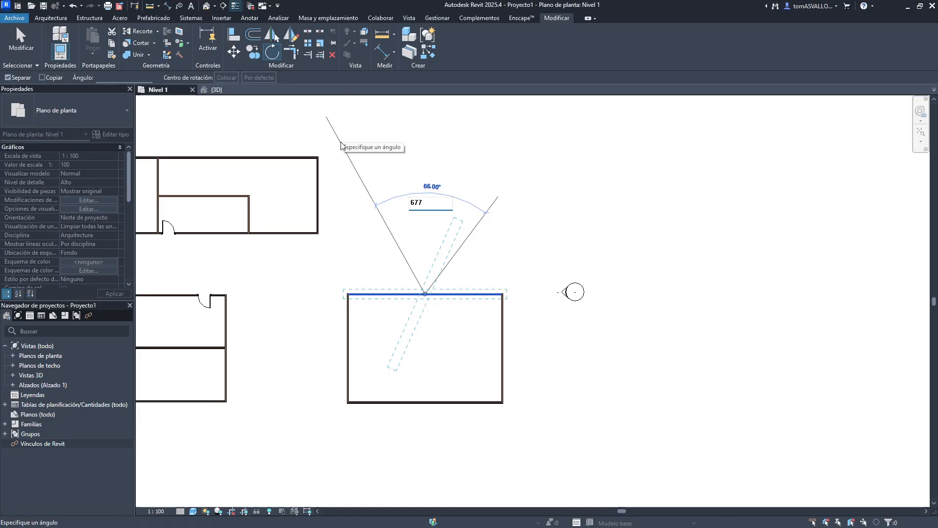
pyautogui.press('Return')
pyautogui.hotkey('ctrl', 'z')
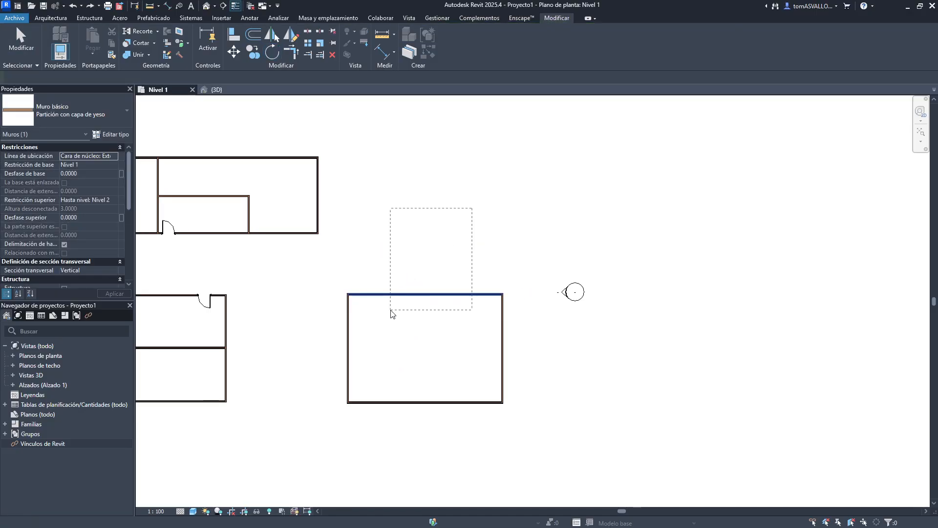
# - Rotate the north wall 90° by entering the angle in the rotate options, then undo it and reselect the wall
pyautogui.press('r')
pyautogui.press('o')
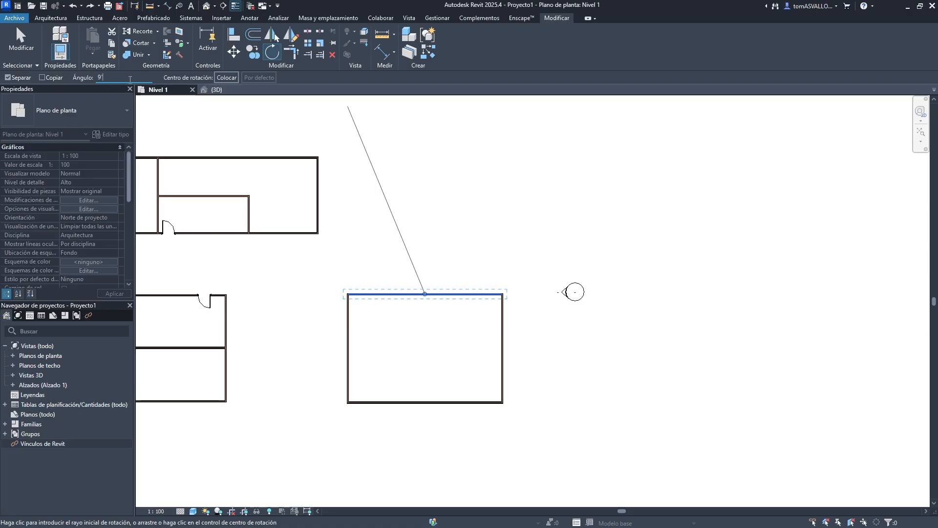
pyautogui.write("9'0¿¿")
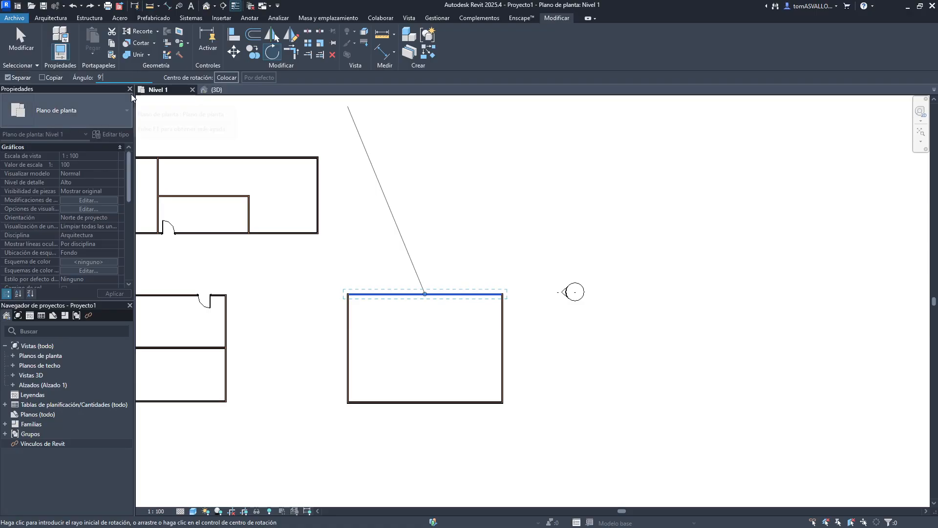
pyautogui.press('Return')
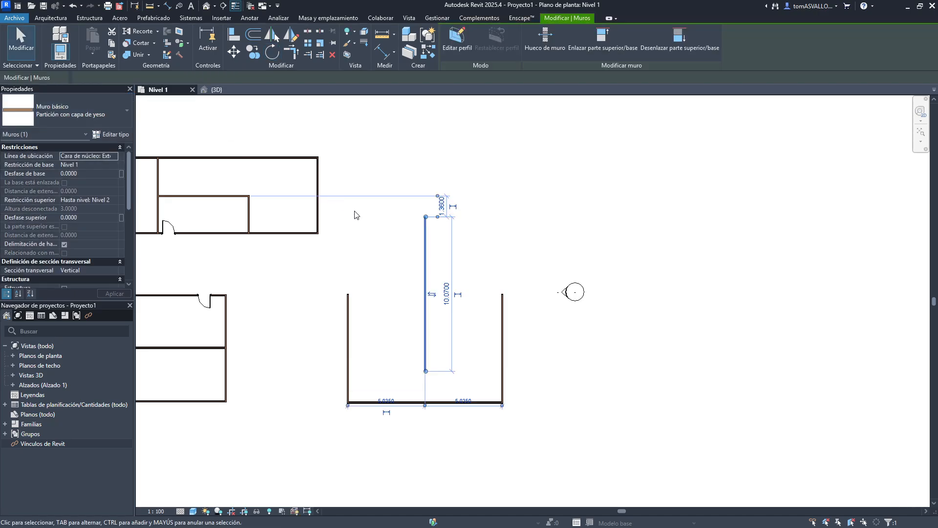
pyautogui.click(453, 259)
pyautogui.hotkey('ctrl', 'z')
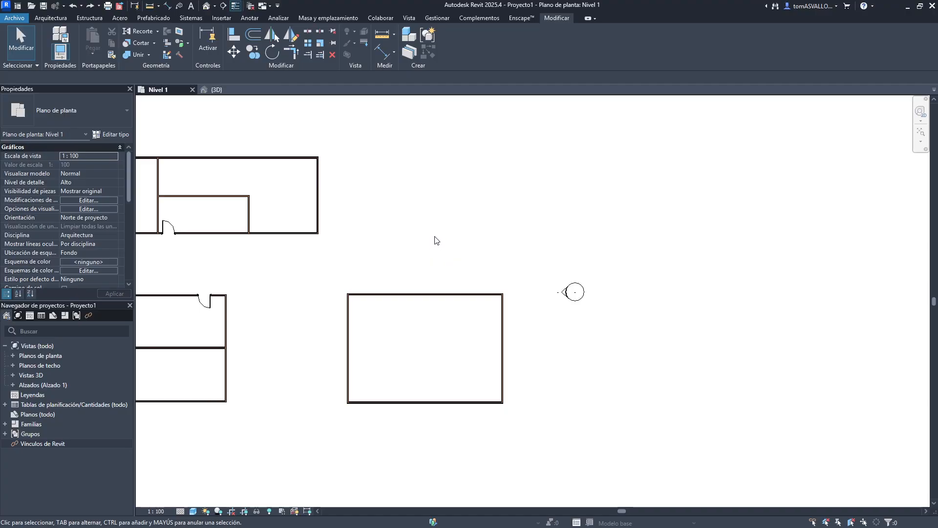
pyautogui.click(442, 294)
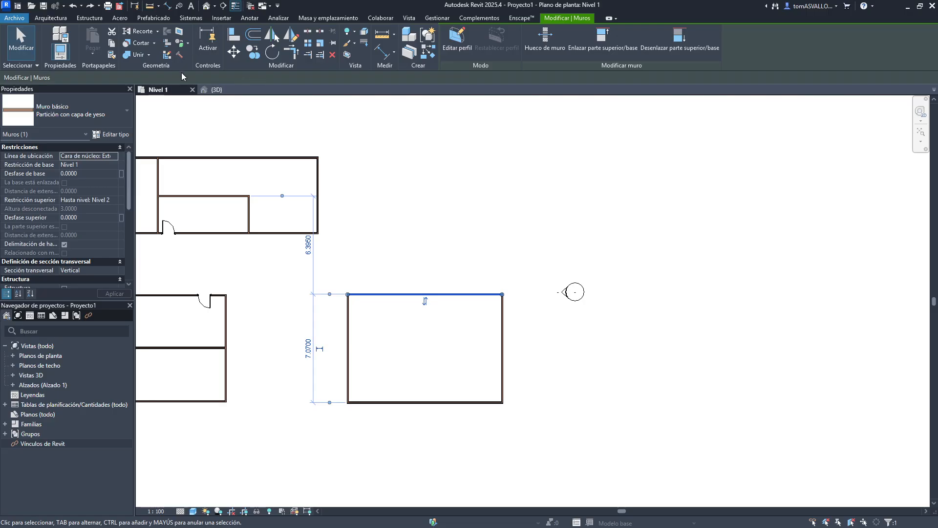
pyautogui.click(272, 51)
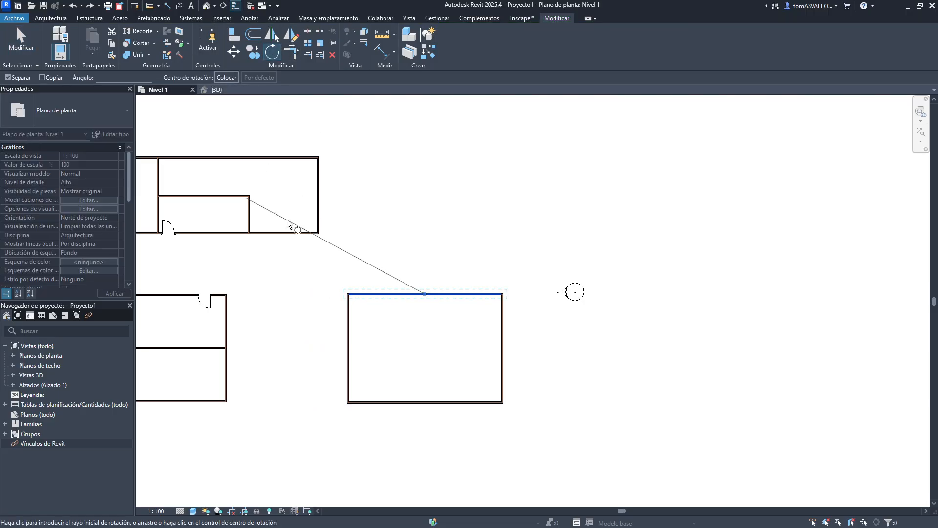
pyautogui.scroll(2, 408, 356)
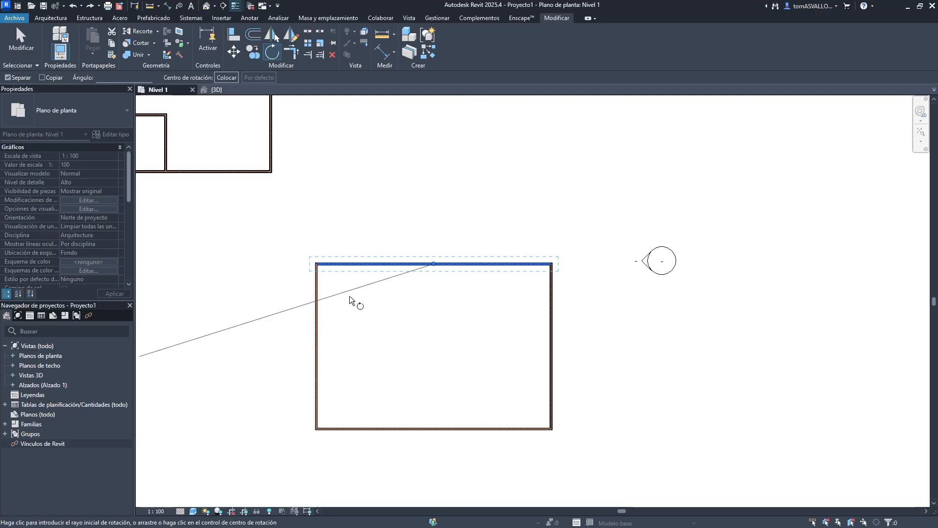
pyautogui.press('Escape')
# - Select the four walls of the rectangular room, start Rotate and try relocating the rotation centre to a corner, then restore the default centre
pyautogui.moveTo(577, 228); pyautogui.dragTo(241, 478)
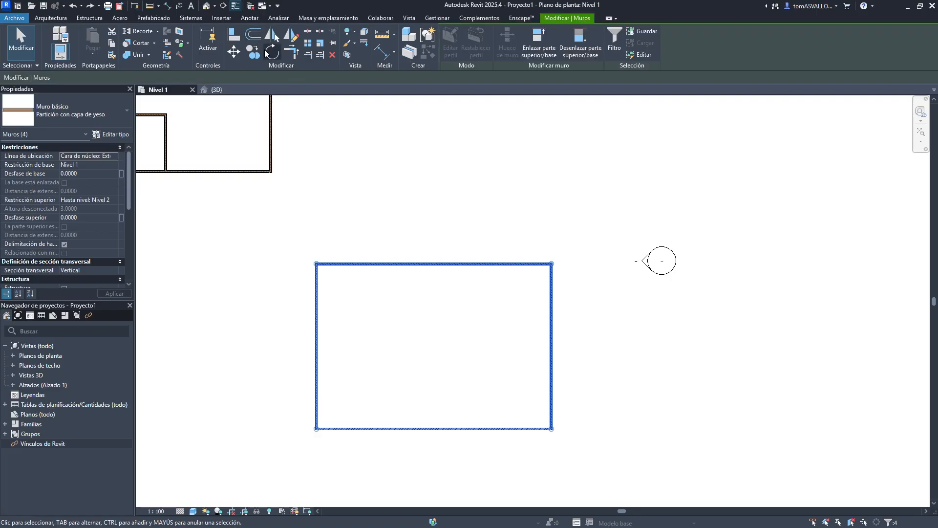
pyautogui.click(270, 52)
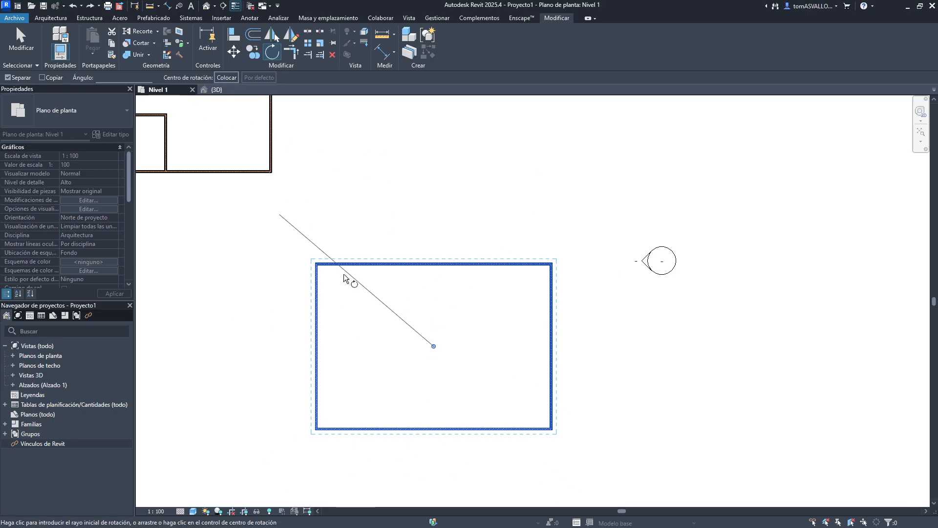
pyautogui.moveTo(434, 346); pyautogui.dragTo(552, 262)
pyautogui.scroll(1, 553, 262)
pyautogui.scroll(2, 553, 262)
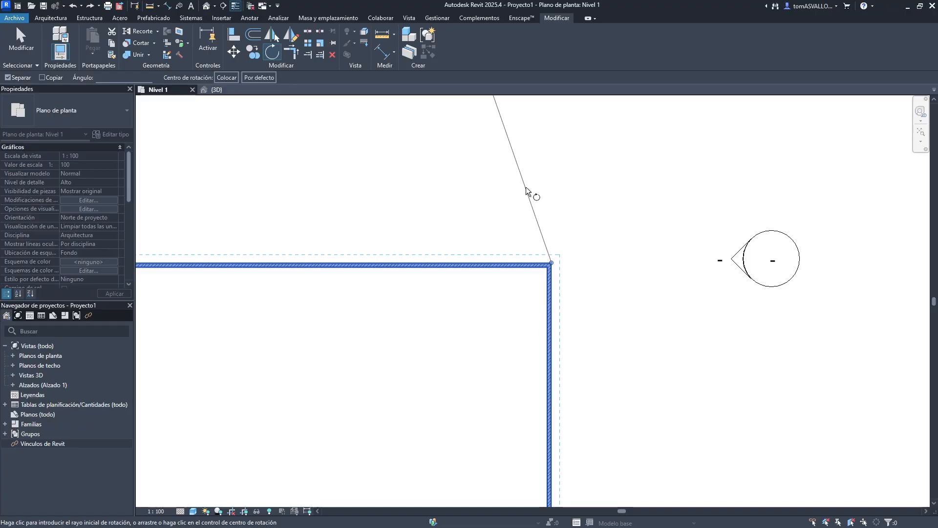
pyautogui.press('space')
pyautogui.scroll(-3, 546, 180)
pyautogui.scroll(5, 318, 408)
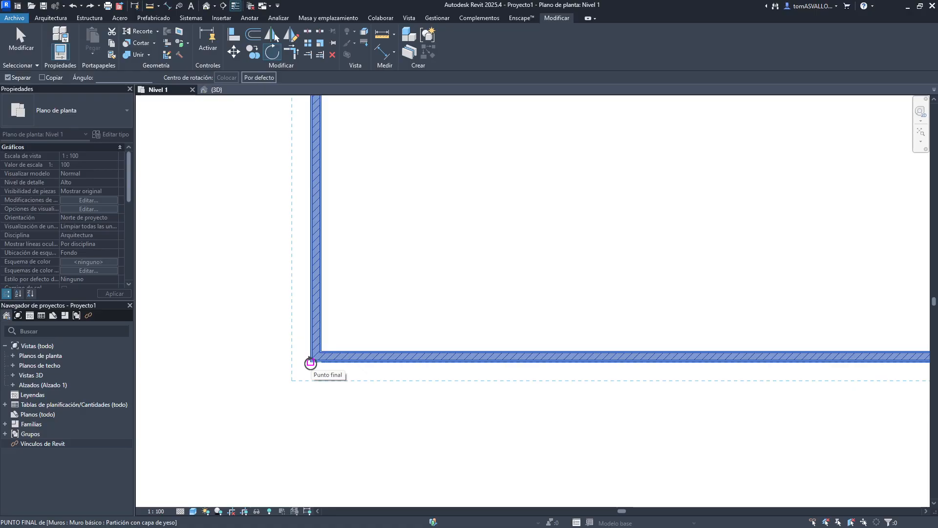
pyautogui.click(310, 362)
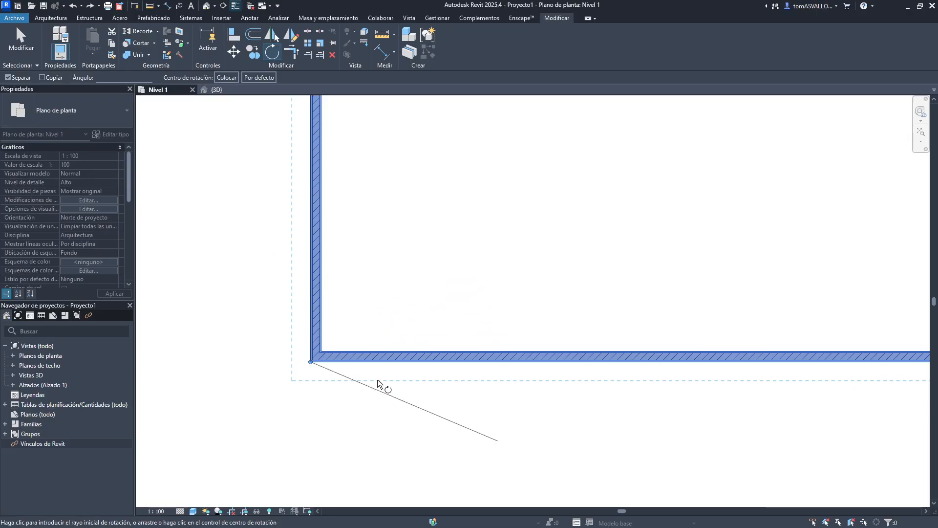
pyautogui.click(399, 350)
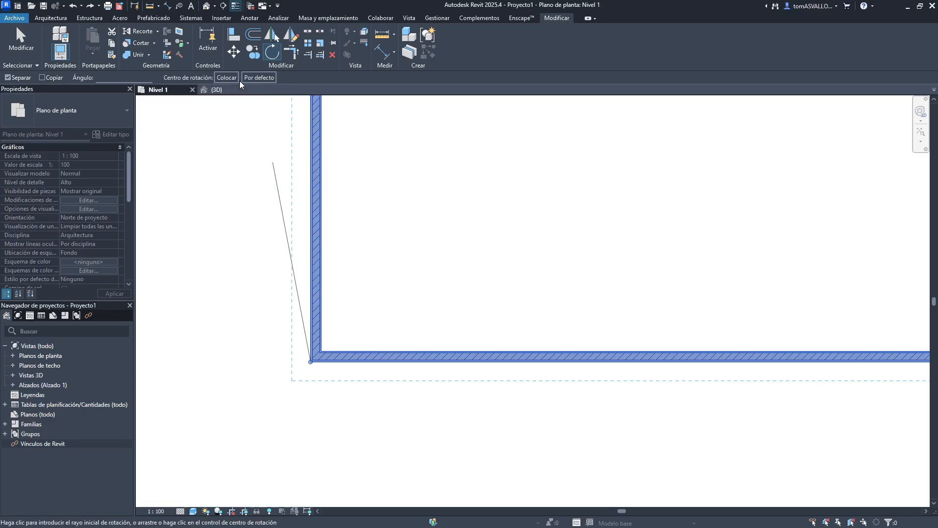
pyautogui.click(256, 76)
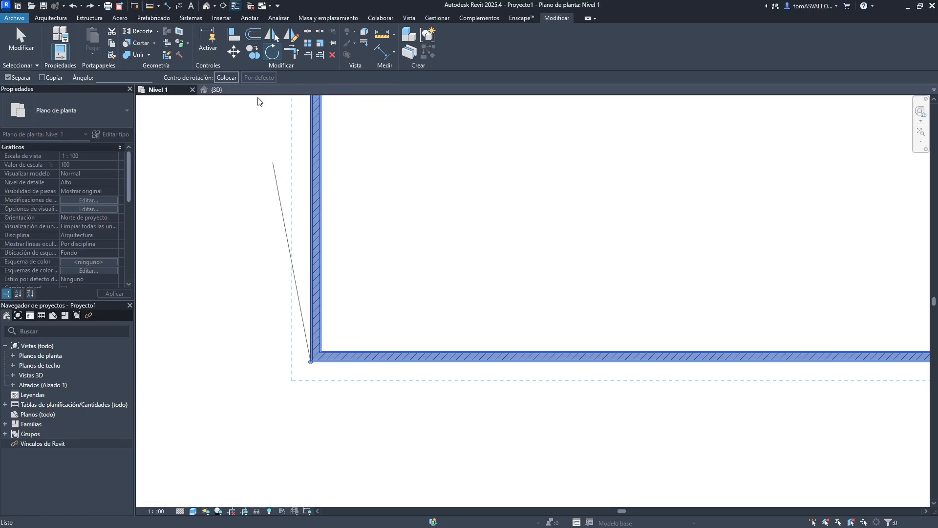
# - Rotate the four room walls 180° about the default rotation centre
pyautogui.moveTo(612, 237); pyautogui.dragTo(458, 406, button='middle')
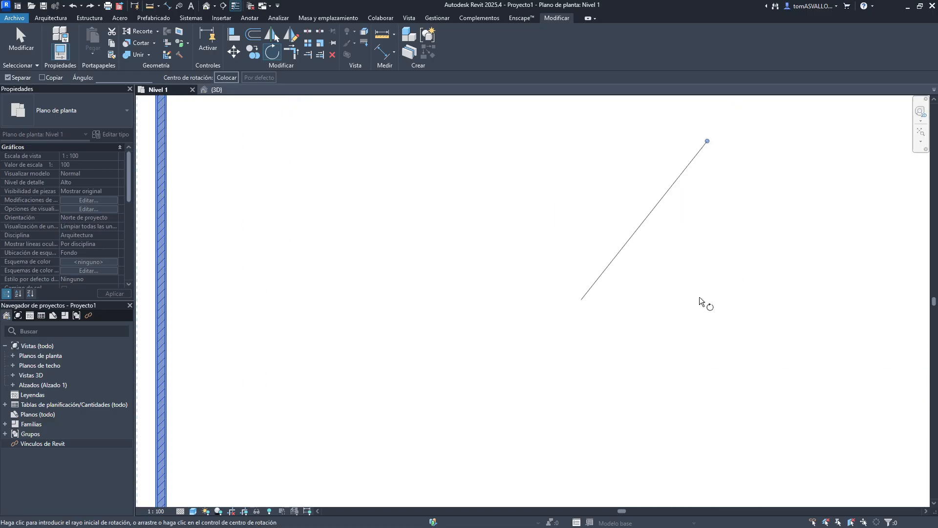
pyautogui.scroll(-4, 538, 260)
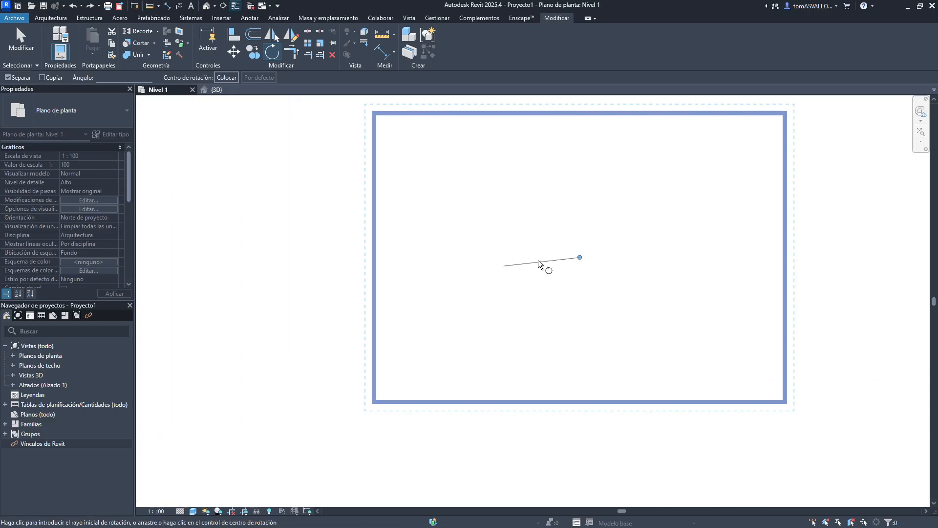
pyautogui.click(495, 257)
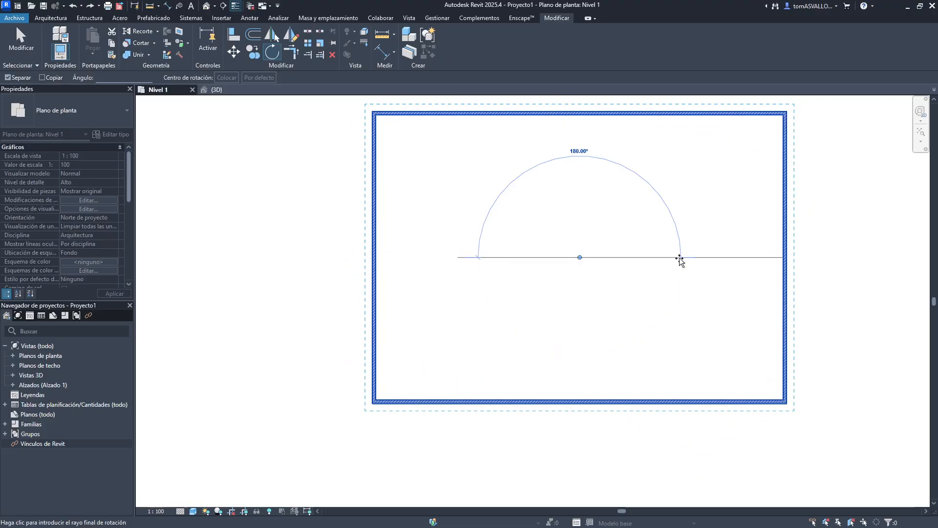
pyautogui.click(679, 257)
pyautogui.click(504, 266)
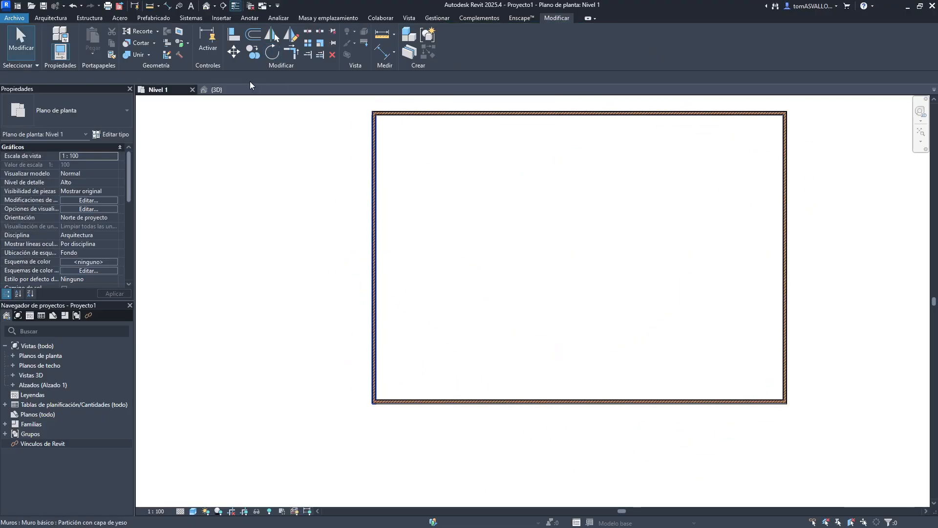
pyautogui.hotkey('alt', 'Tab')
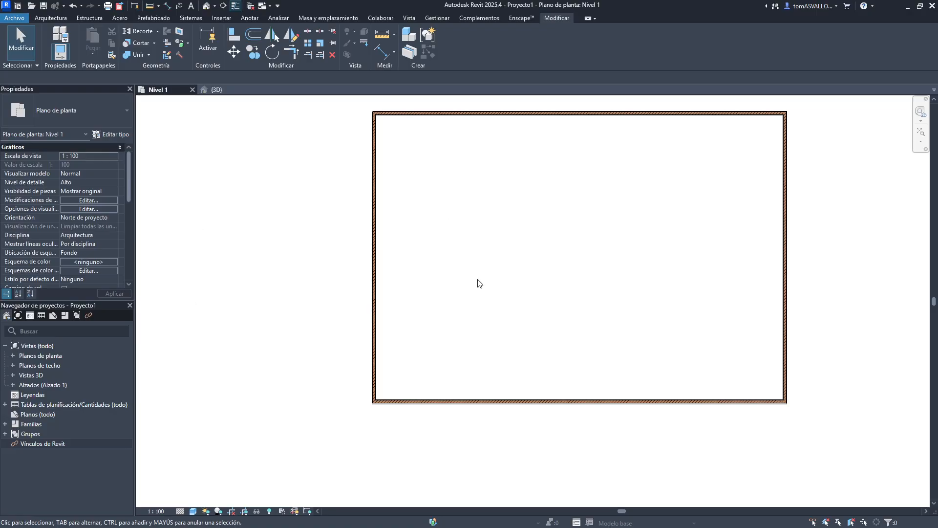
pyautogui.moveTo(580, 245)
pyautogui.mouseDown(button='middle')
pyautogui.moveTo(567, 257)
pyautogui.moveTo(477, 262)
pyautogui.mouseUp(button='middle')
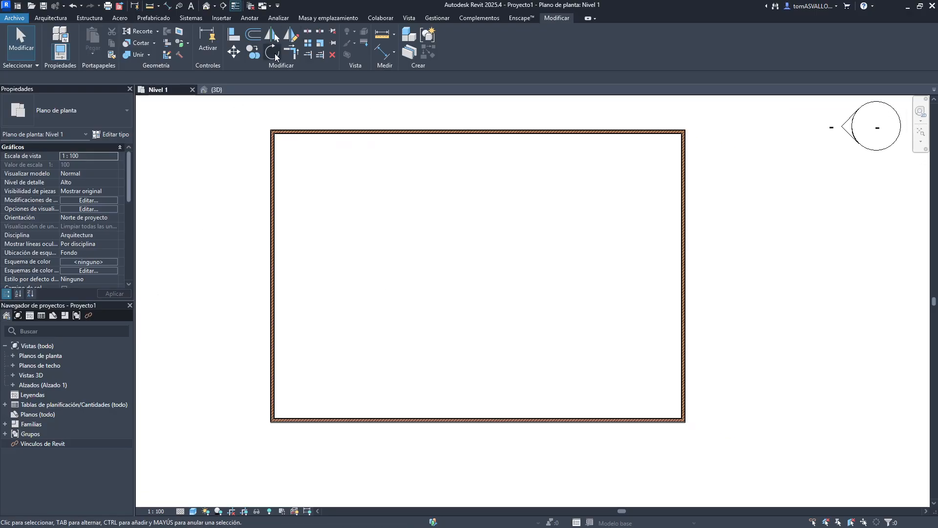
pyautogui.scroll(-3, 322, 146)
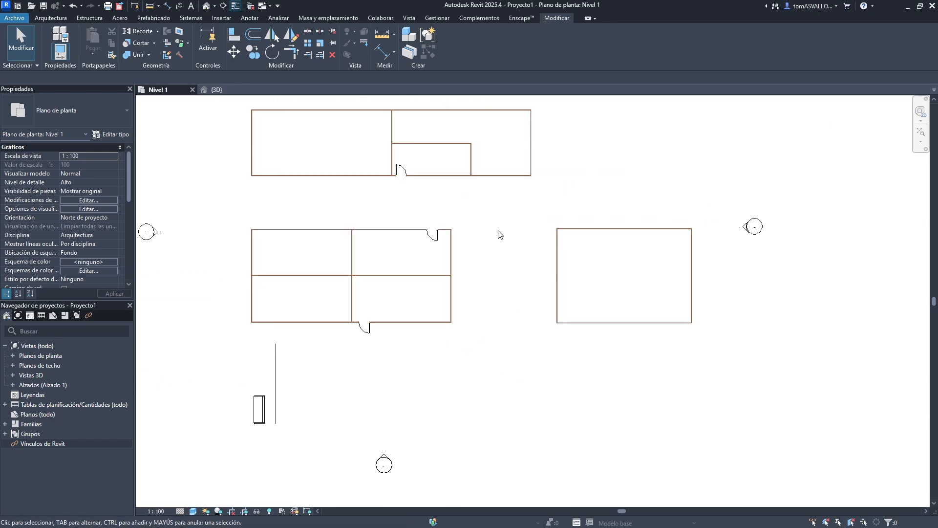
pyautogui.scroll(5, 496, 245)
pyautogui.moveTo(443, 268); pyautogui.dragTo(427, 227, button='middle')
pyautogui.moveTo(473, 281); pyautogui.dragTo(472, 231, button='middle')
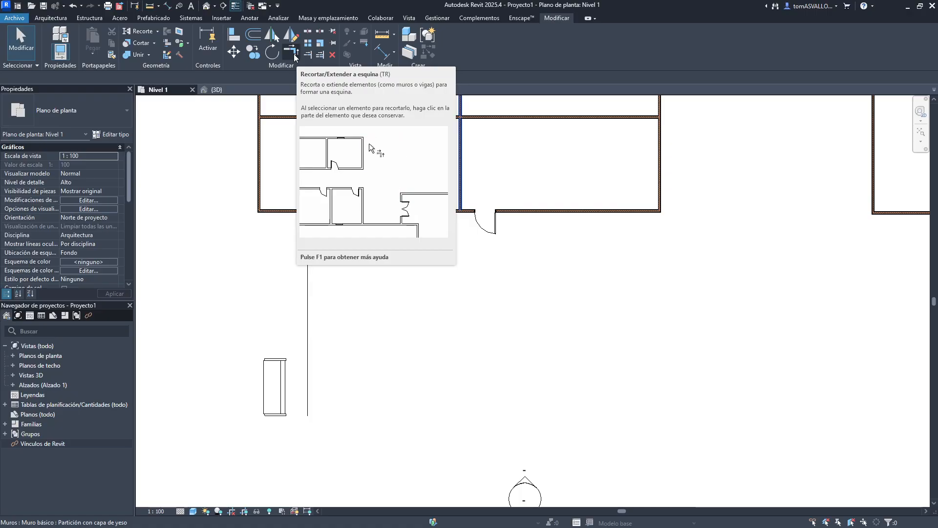
pyautogui.press('Escape')
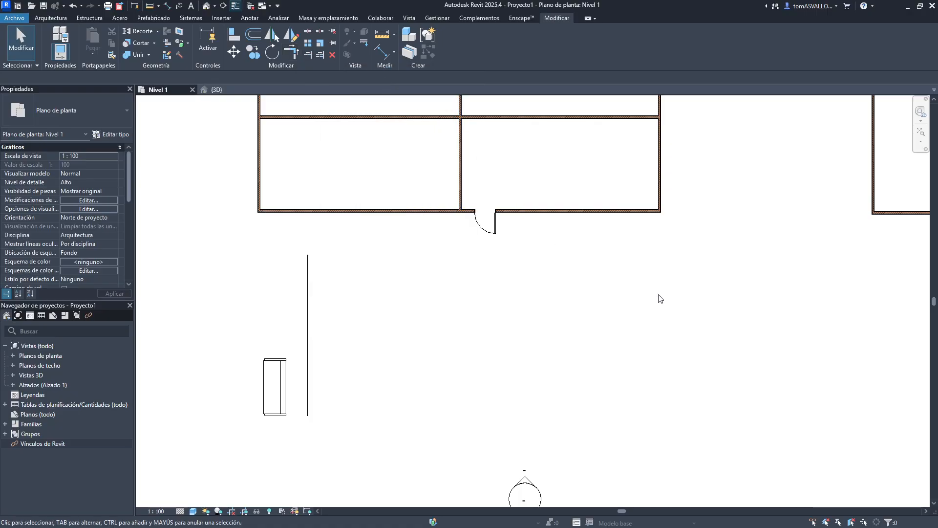
pyautogui.scroll(-4, 578, 278)
pyautogui.moveTo(530, 310); pyautogui.dragTo(477, 326, button='middle')
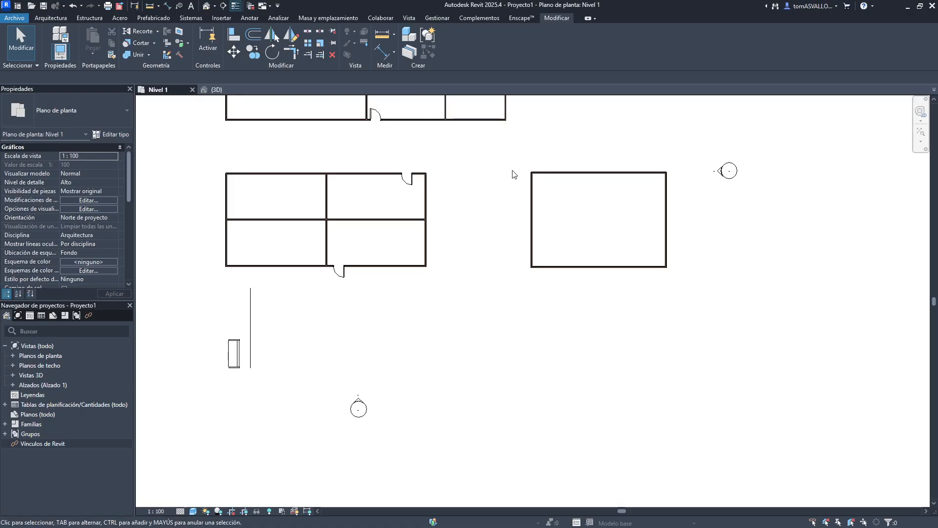
pyautogui.moveTo(540, 190); pyautogui.dragTo(519, 309, button='middle')
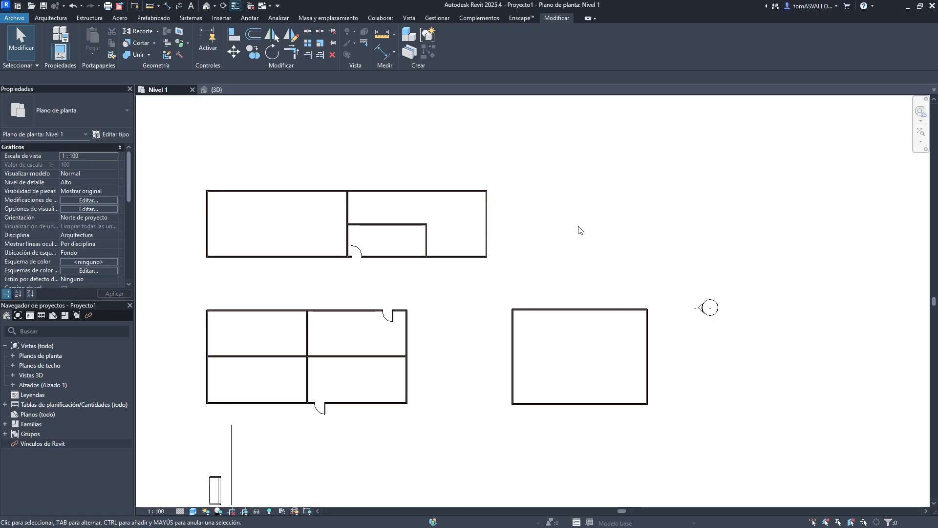
# - Draw a horizontal wall and a separate vertical wall to its right, leaving a gap where they would meet
pyautogui.press('w')
pyautogui.press('a')
pyautogui.scroll(2, 533, 197)
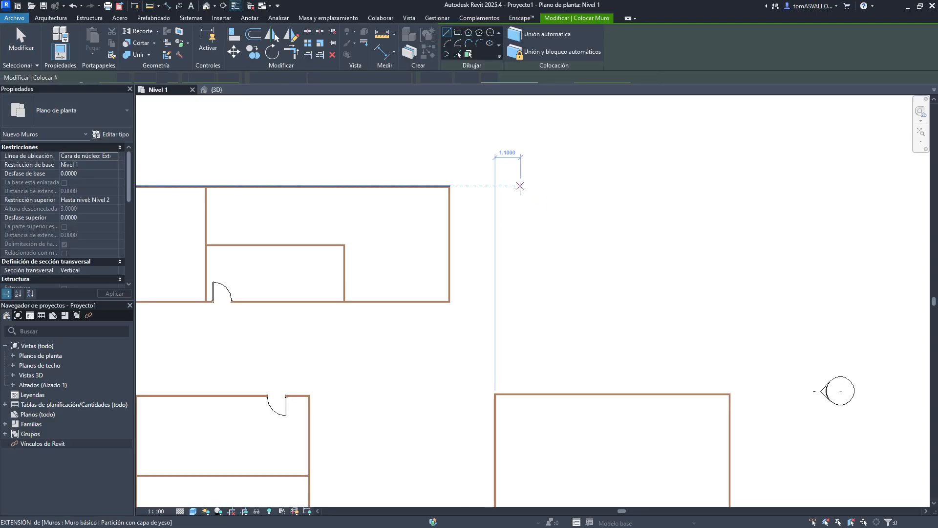
pyautogui.click(520, 186)
pyautogui.click(674, 186)
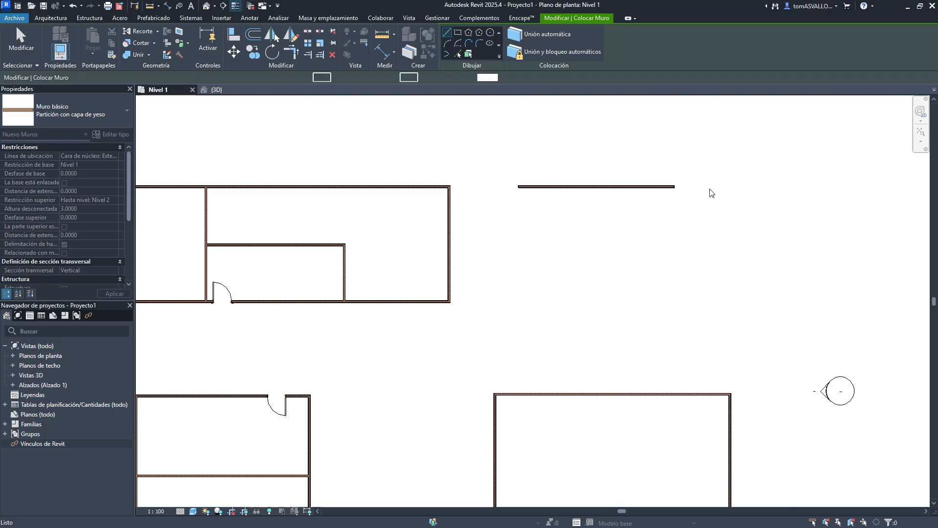
pyautogui.click(705, 211)
pyautogui.click(706, 326)
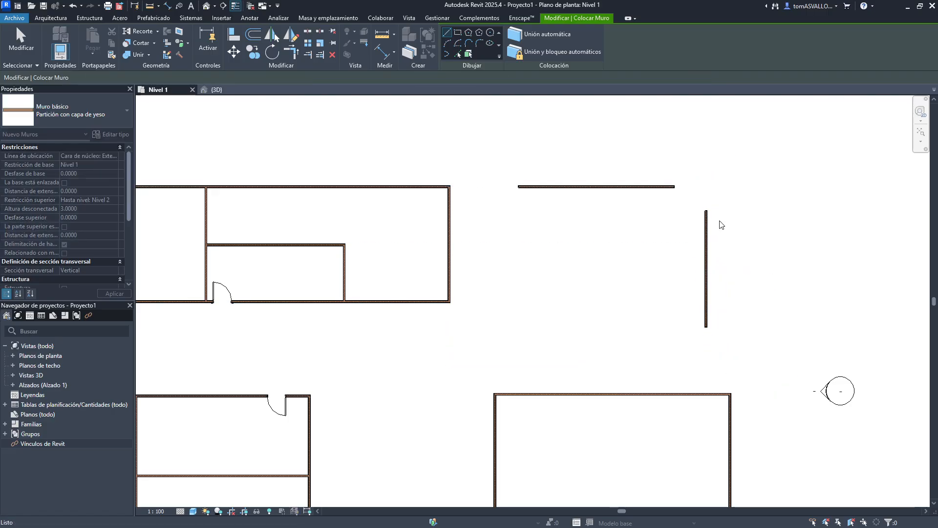
pyautogui.press('Escape')
pyautogui.press('Escape')
# - Join the new horizontal and vertical walls into a corner with Trim/Extend to Corner, then undo it
pyautogui.scroll(1, 684, 218)
pyautogui.moveTo(637, 226); pyautogui.dragTo(555, 237, button='middle')
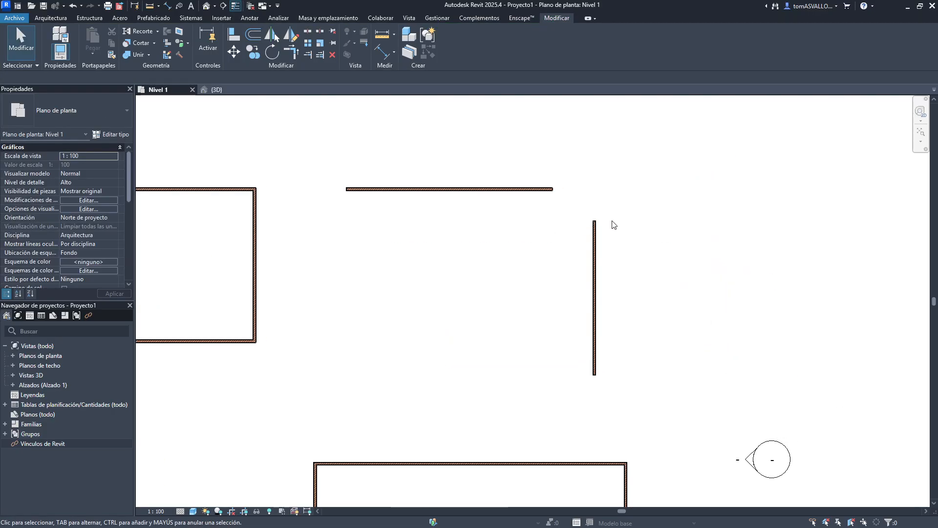
pyautogui.click(294, 57)
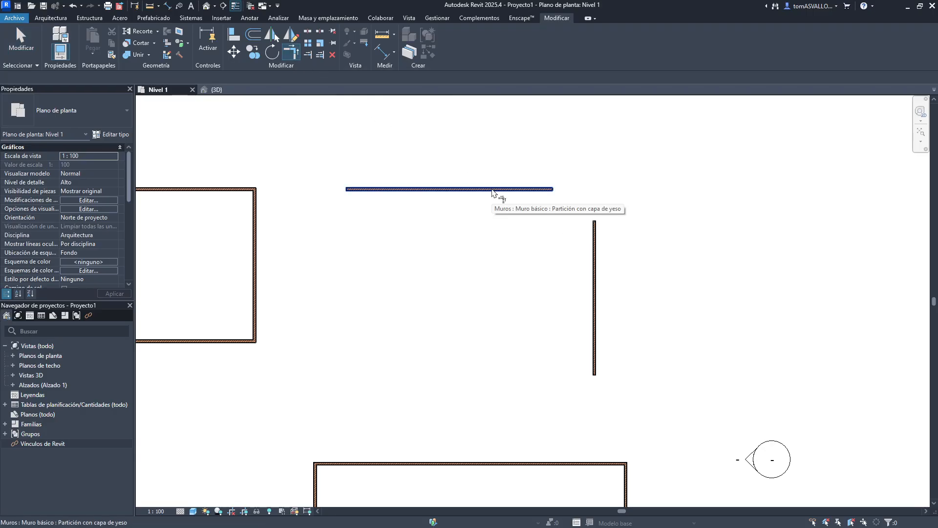
pyautogui.click(492, 190)
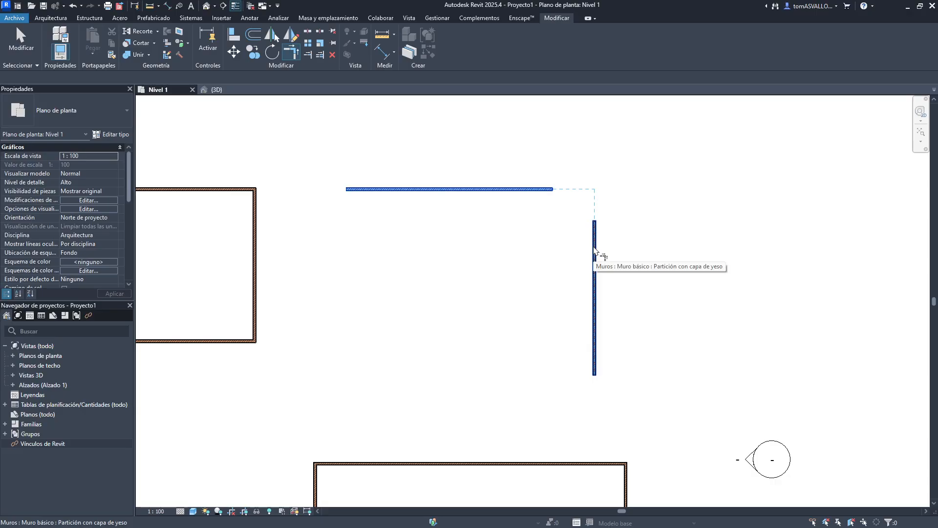
pyautogui.click(594, 249)
pyautogui.press('Escape')
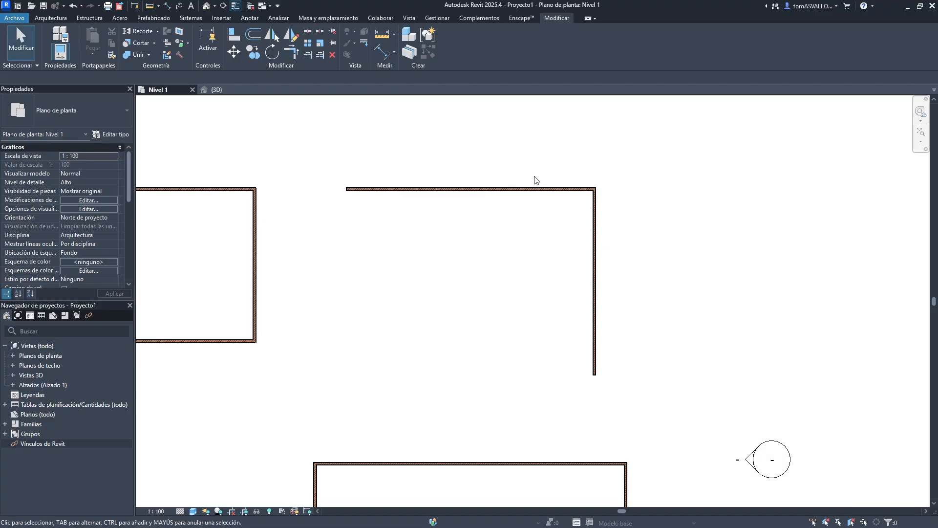
pyautogui.hotkey('ctrl', 'z')
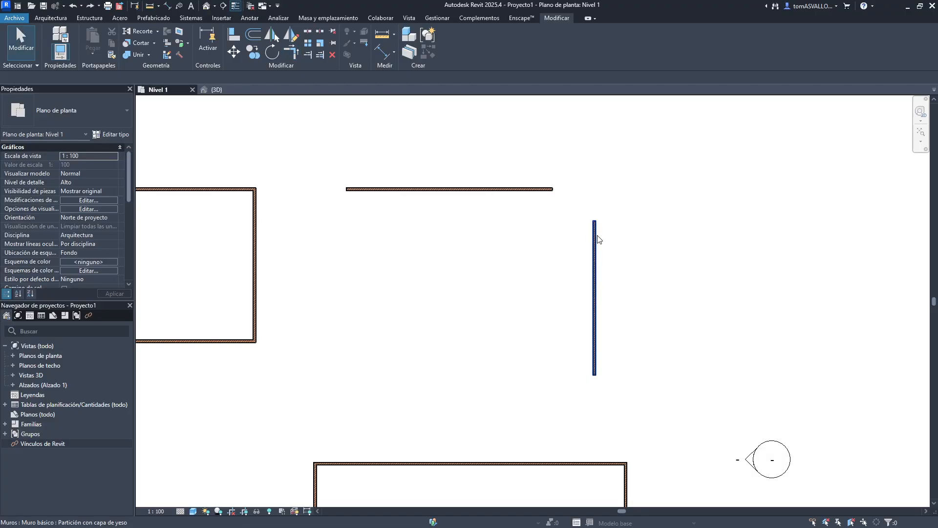
# - Extend the vertical wall's top end upward past the horizontal wall, then undo the extension
pyautogui.click(595, 233)
pyautogui.moveTo(595, 219); pyautogui.dragTo(594, 119)
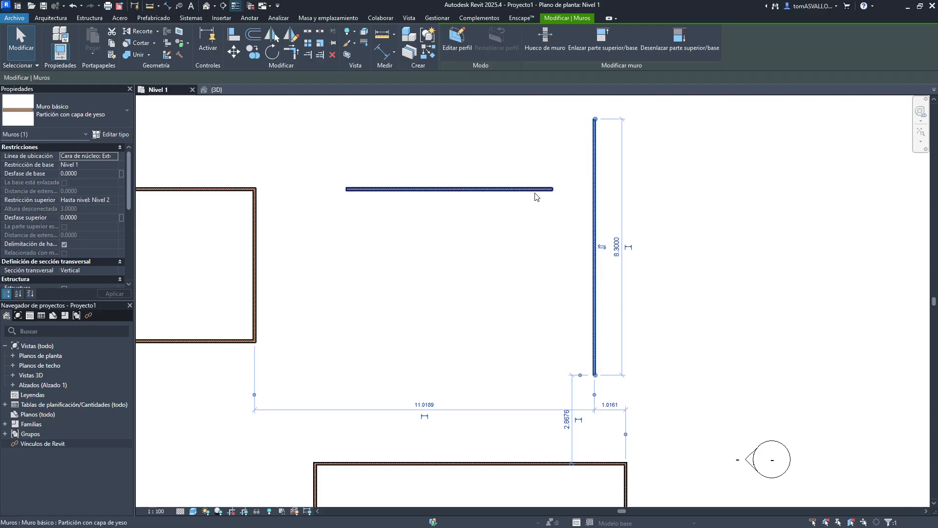
pyautogui.press('Escape')
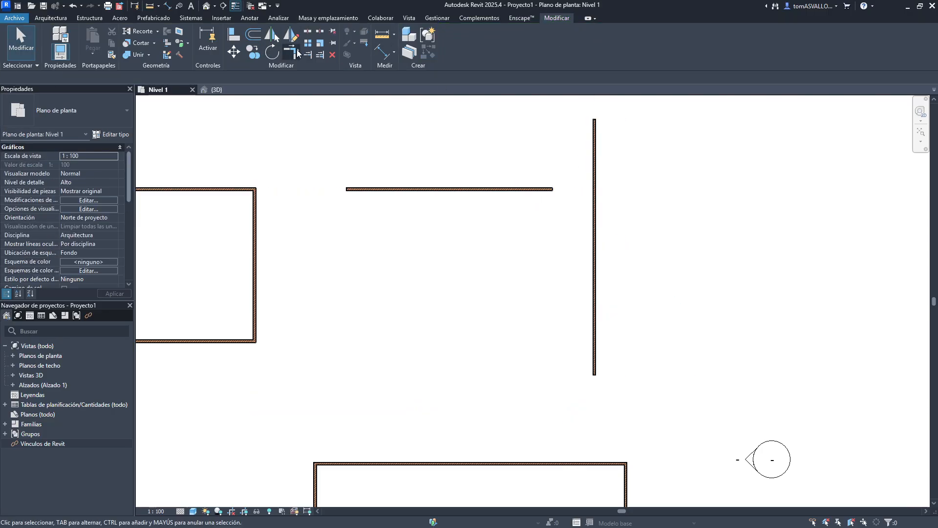
pyautogui.click(297, 51)
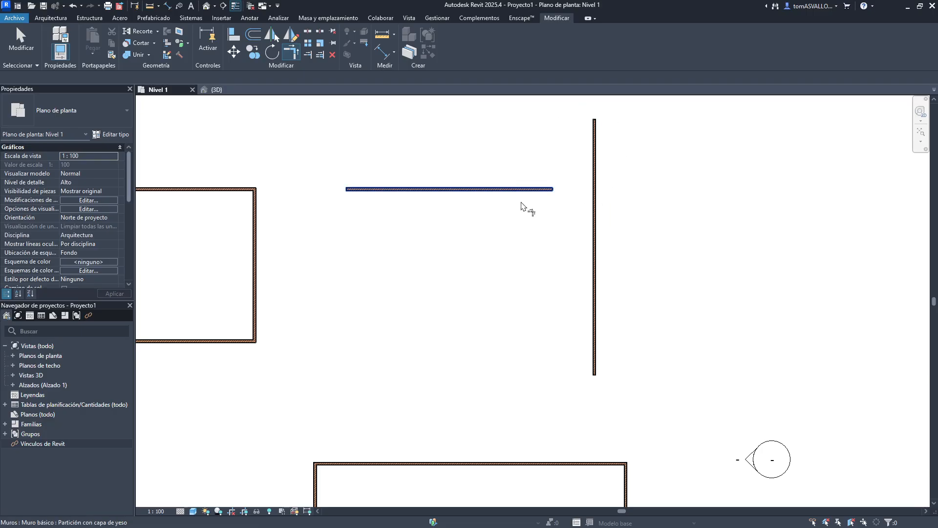
pyautogui.hotkey('ctrl', 'z')
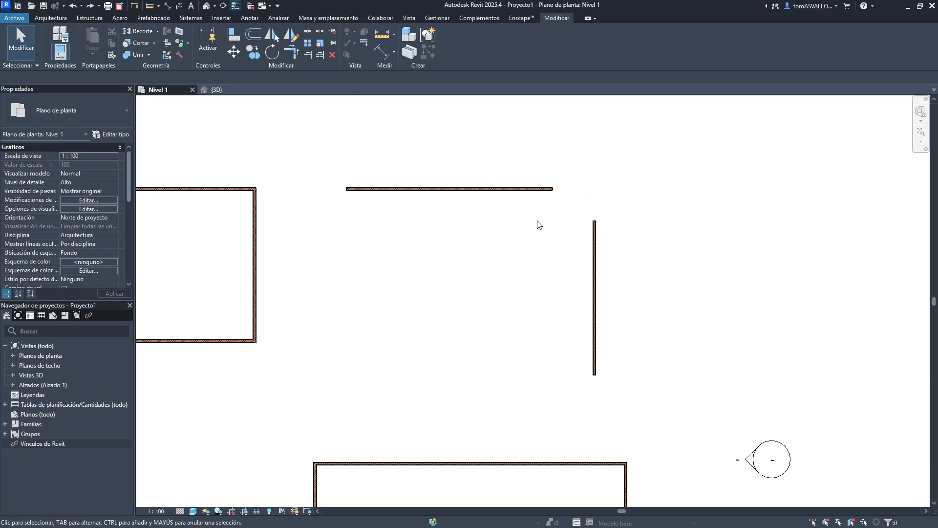
# - Trim/Extend the horizontal and vertical walls to a corner again, then undo the corner
pyautogui.click(295, 56)
pyautogui.click(523, 189)
pyautogui.click(596, 237)
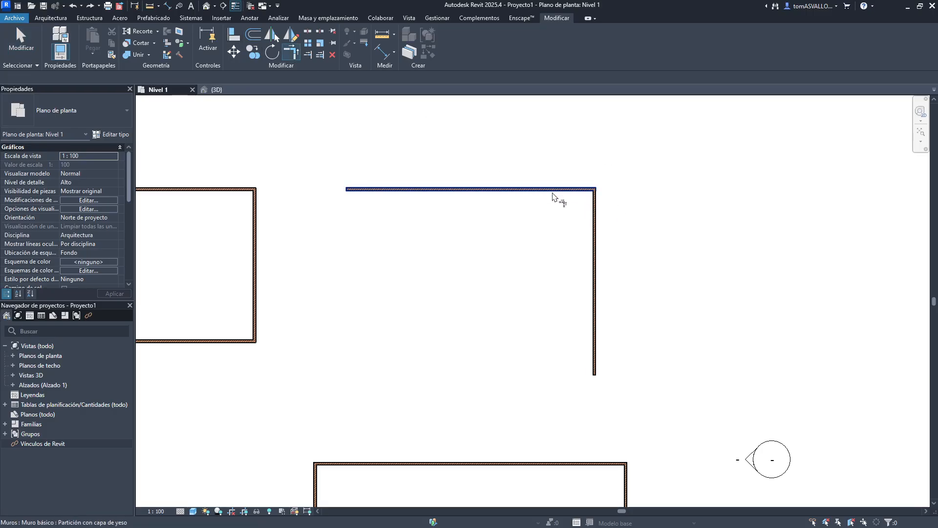
pyautogui.hotkey('ctrl', 'z')
# - Stretch the vertical wall's top end upward beyond the level of the horizontal wall
pyautogui.click(595, 233)
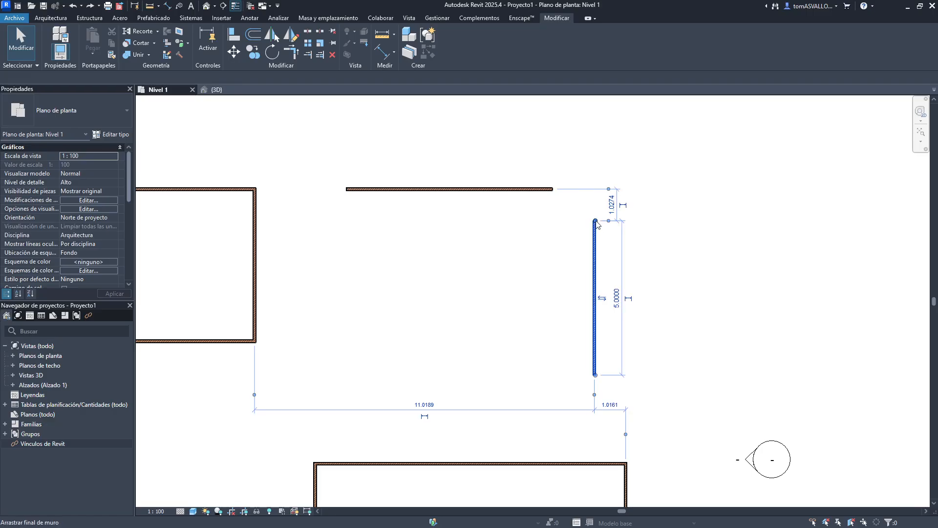
pyautogui.moveTo(595, 221); pyautogui.dragTo(595, 131)
pyautogui.click(512, 148)
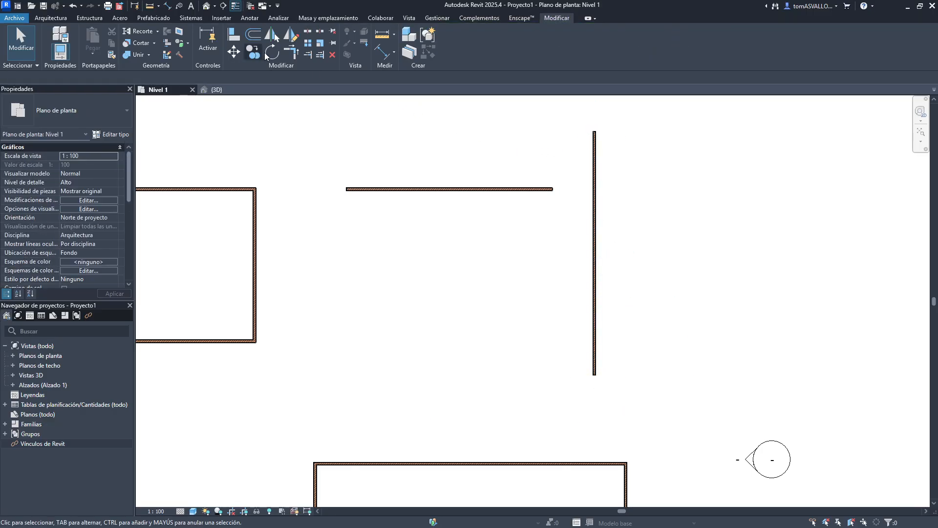
# - Trim/Extend the horizontal and vertical walls to a corner keeping the vertical wall's upper part, then undo it
pyautogui.click(291, 51)
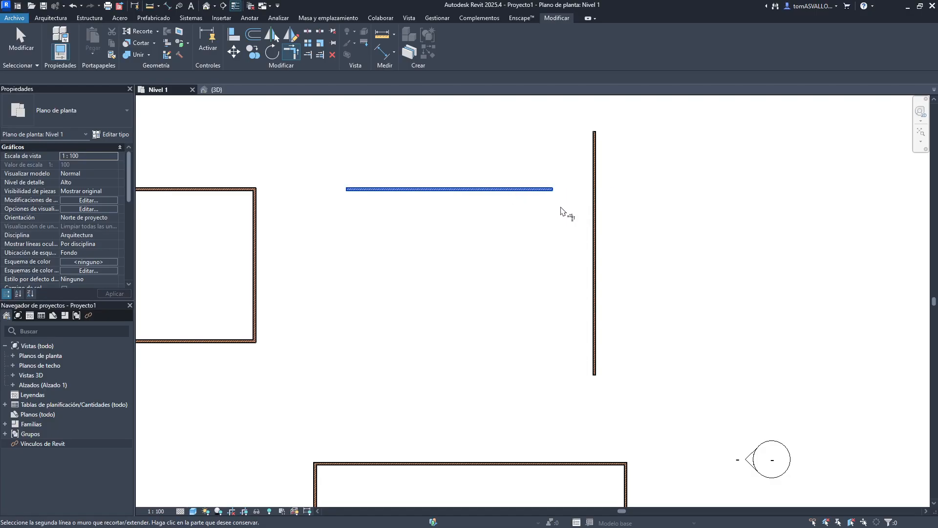
pyautogui.press('Escape')
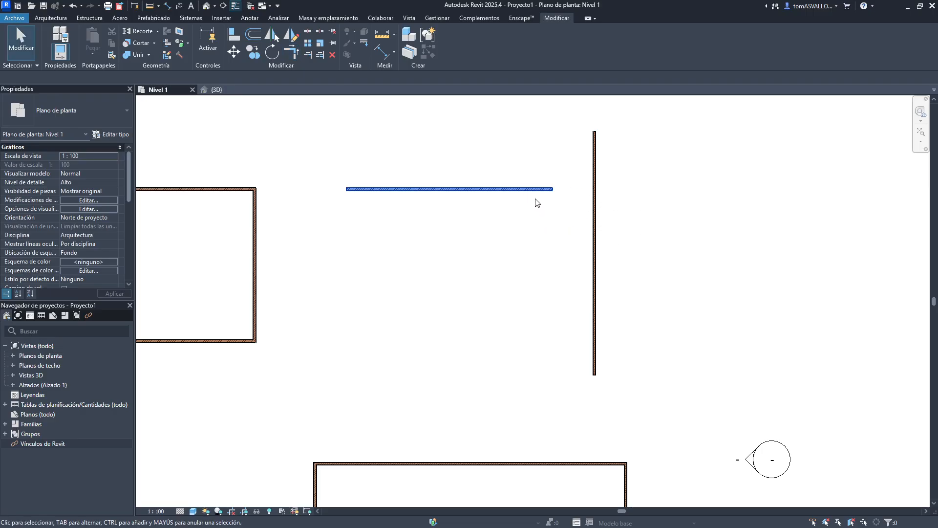
pyautogui.click(291, 51)
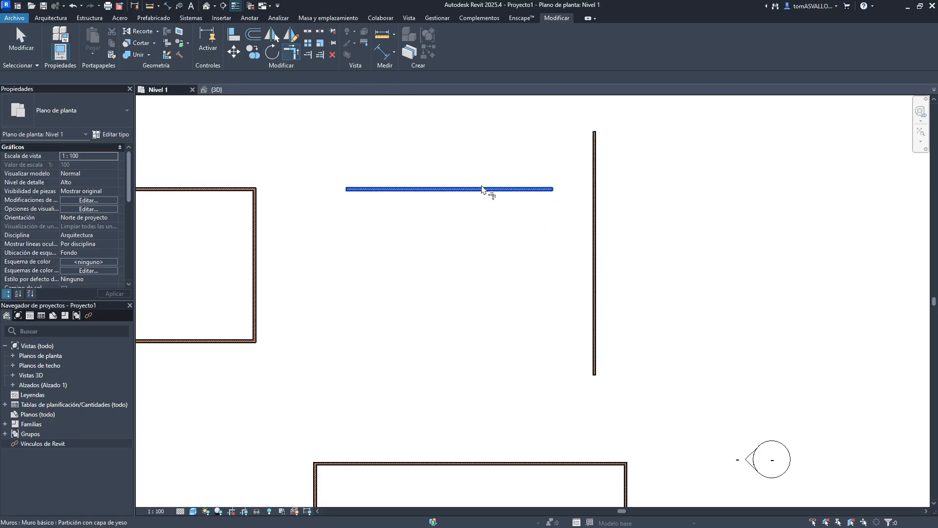
pyautogui.click(523, 195)
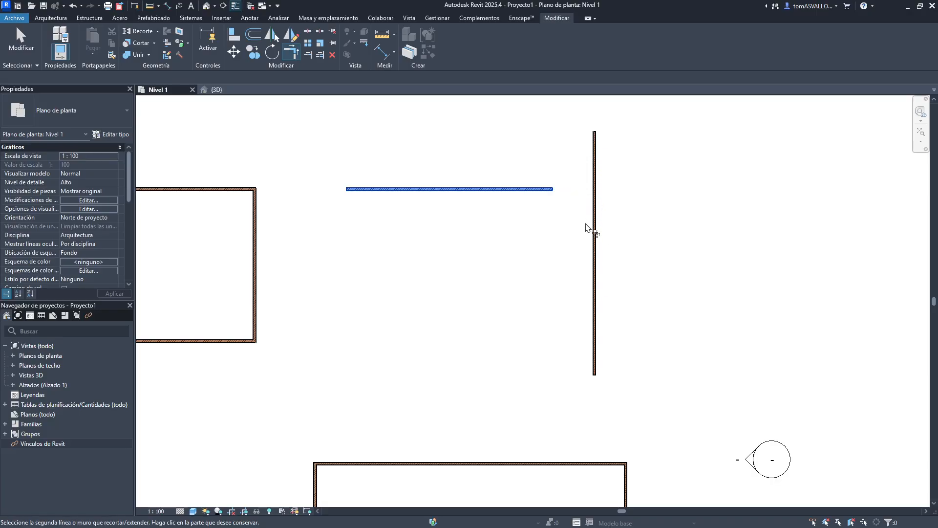
pyautogui.click(596, 151)
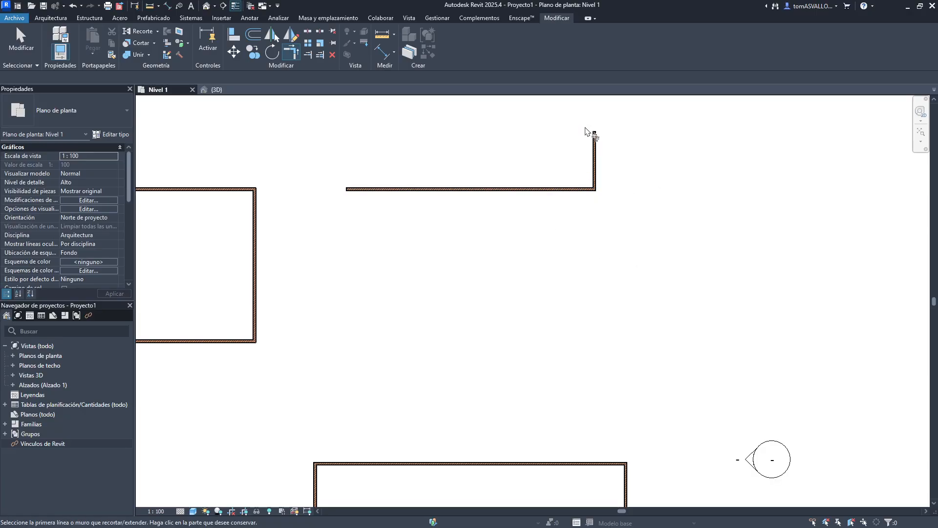
pyautogui.hotkey('ctrl', 'z')
# - Try the corner again picking different sides of the two walls, undoing each result
pyautogui.click(530, 190)
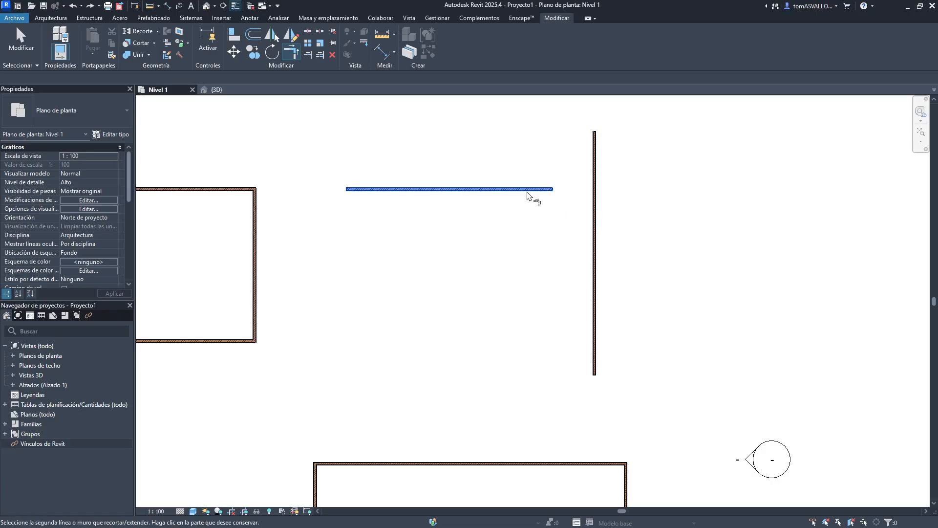
pyautogui.click(601, 228)
pyautogui.hotkey('ctrl', 'z')
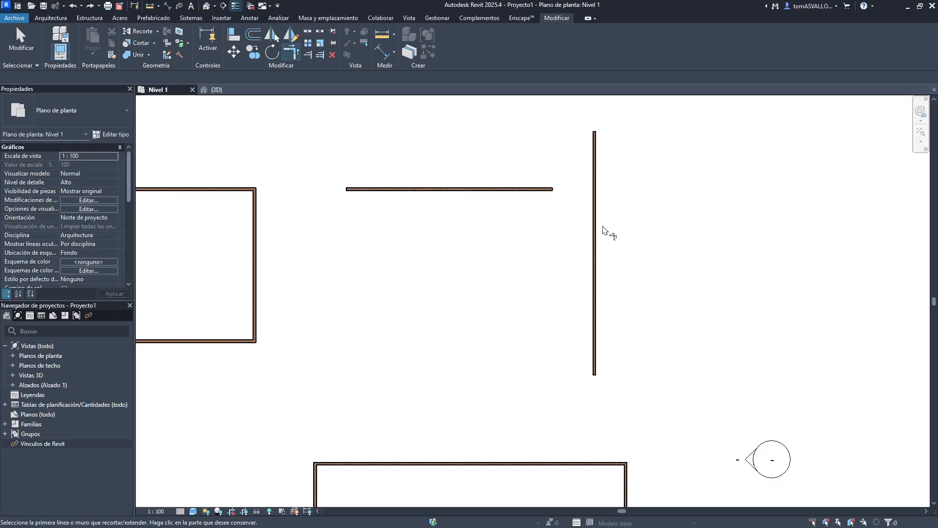
pyautogui.click(606, 232)
pyautogui.click(499, 194)
pyautogui.hotkey('ctrl', 'z')
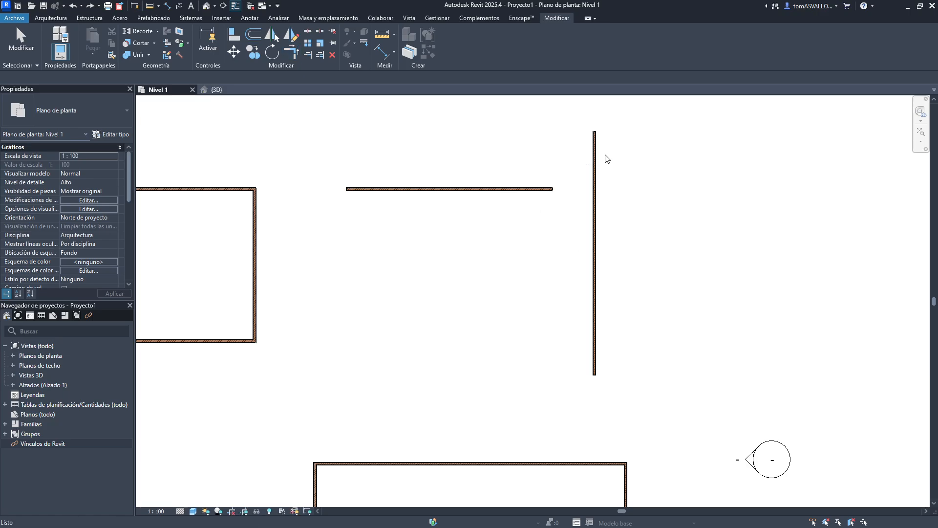
# - Form a corner from the vertical wall's upper part and the horizontal wall, exit the tool, then undo
pyautogui.click(595, 164)
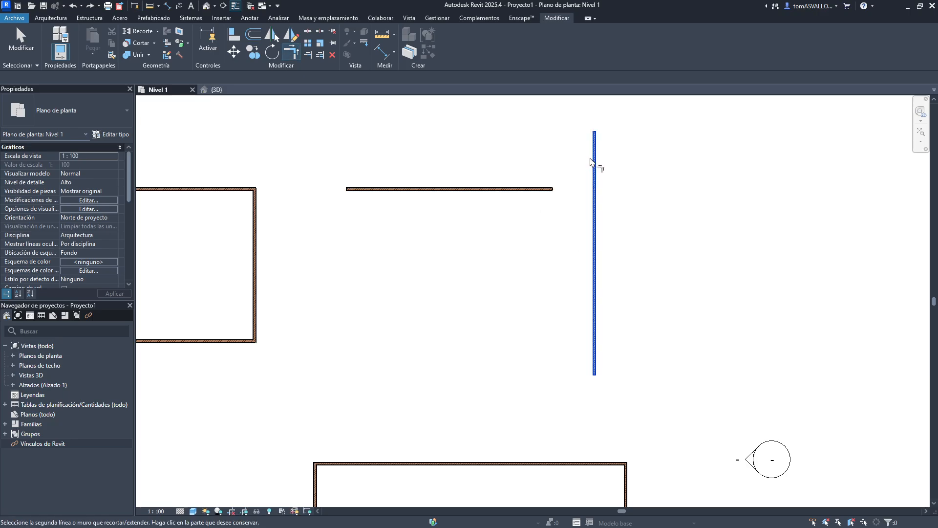
pyautogui.click(542, 191)
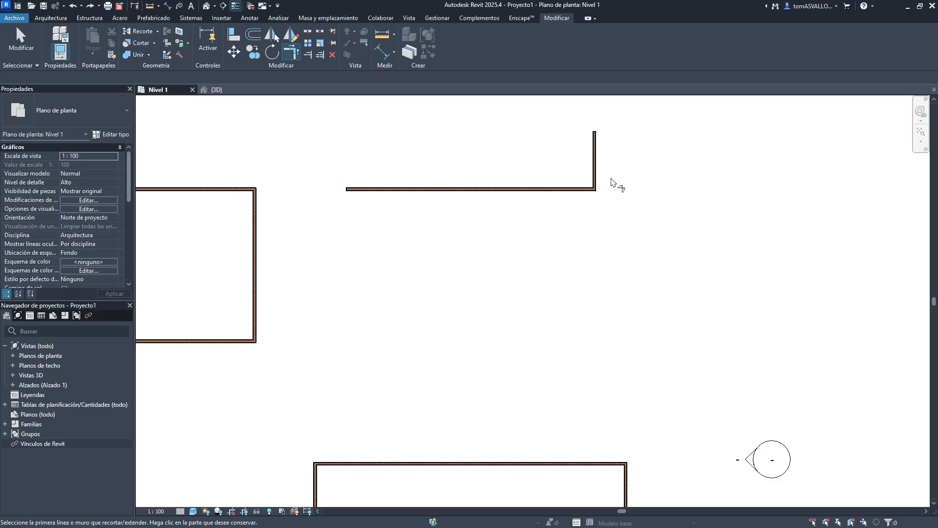
pyautogui.press('Escape')
pyautogui.hotkey('ctrl', 'z')
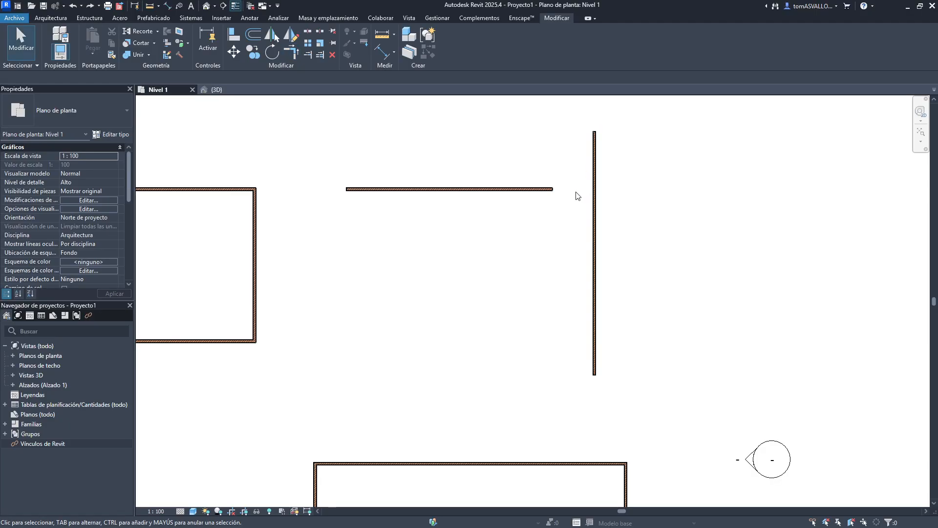
# - Extend the horizontal wall's right end past the vertical wall so the two walls cross
pyautogui.click(541, 191)
pyautogui.moveTo(552, 189); pyautogui.dragTo(682, 189)
pyautogui.click(613, 197)
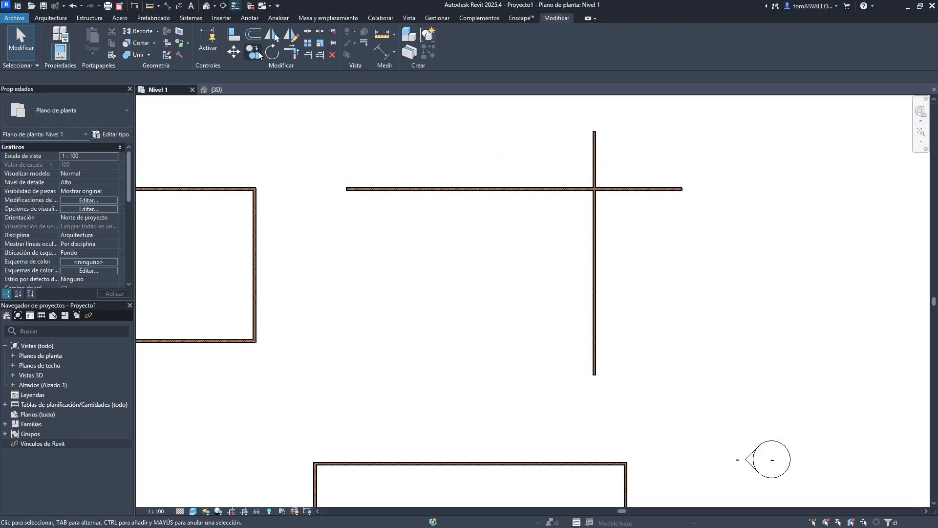
# - Trim/Extend to a corner keeping the horizontal wall's left part and the vertical wall's lower part, then undo
pyautogui.click(291, 53)
pyautogui.click(467, 189)
pyautogui.click(595, 222)
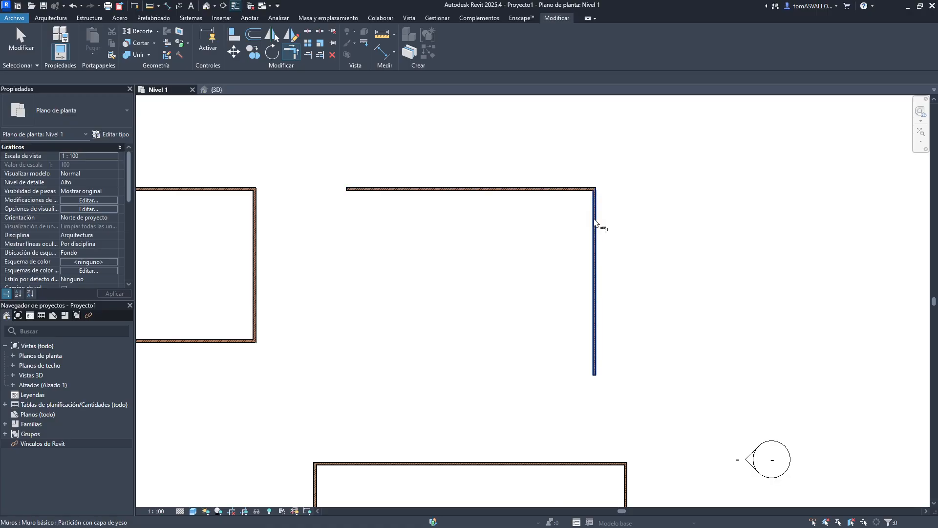
pyautogui.hotkey('ctrl', 'z')
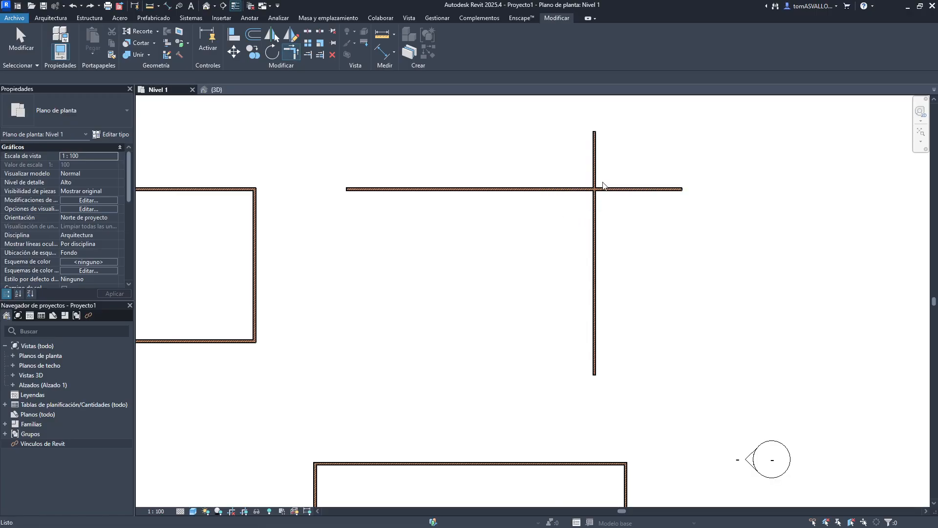
# - Trim/Extend to a corner keeping the vertical wall's upper part and the horizontal wall's left part, then undo
pyautogui.click(595, 175)
pyautogui.click(566, 189)
pyautogui.hotkey('ctrl', 'z')
# - Trim/Extend to a corner keeping the vertical wall's lower part and the horizontal wall's right part
pyautogui.click(595, 210)
pyautogui.click(611, 189)
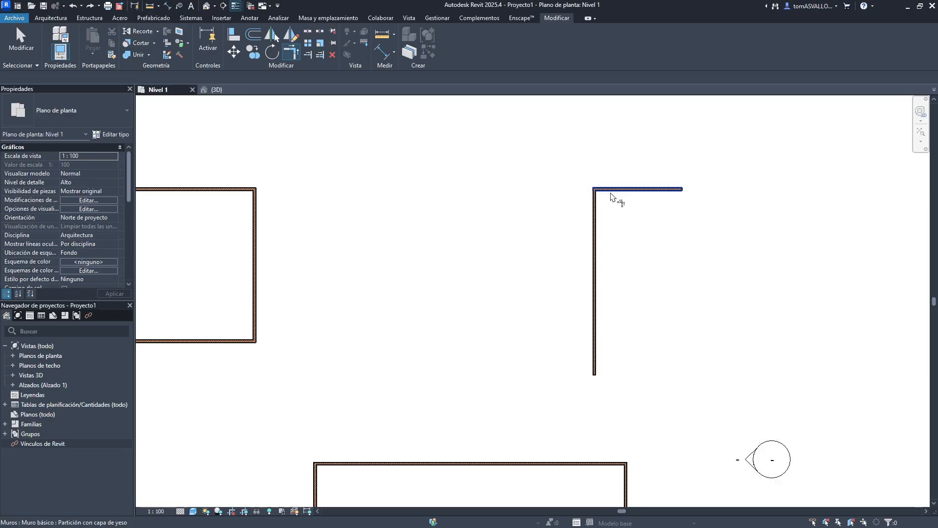
pyautogui.press('Escape')
# - Delete the two corner walls
pyautogui.moveTo(633, 153); pyautogui.dragTo(549, 251)
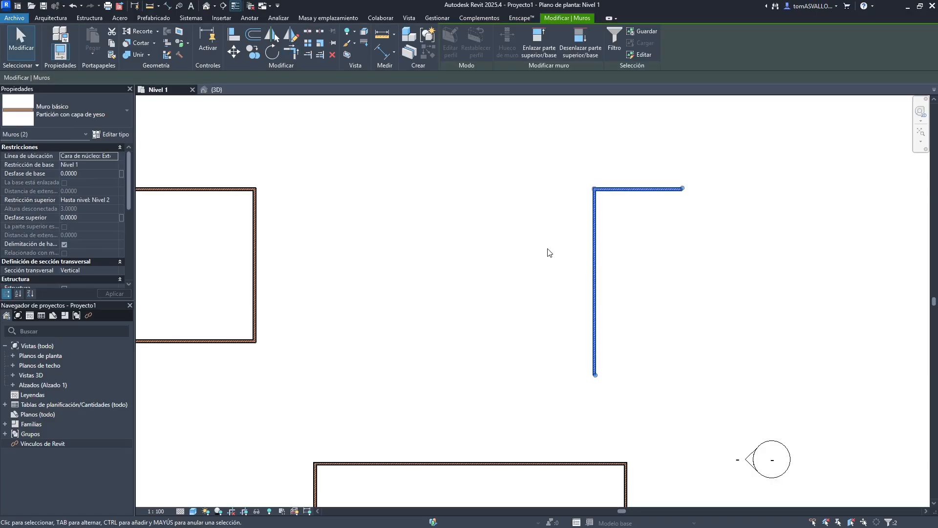
pyautogui.press('Delete')
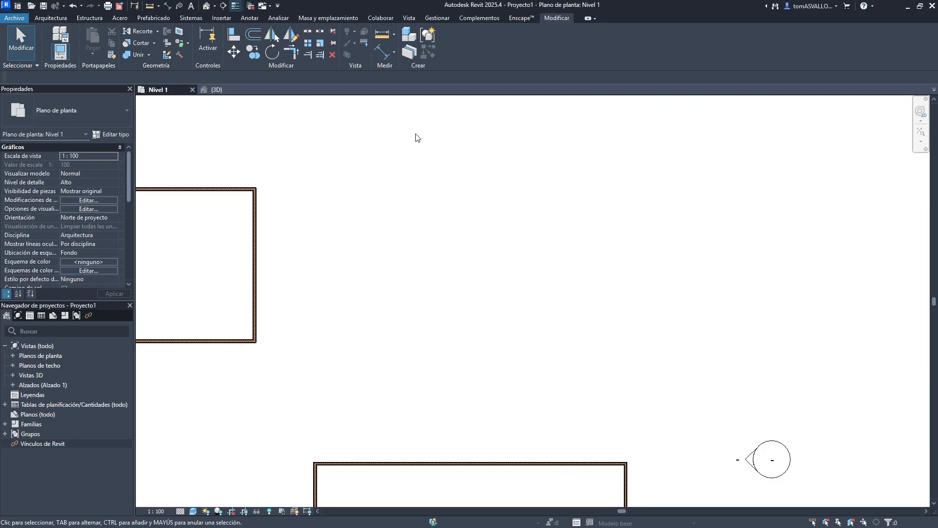
pyautogui.click(293, 53)
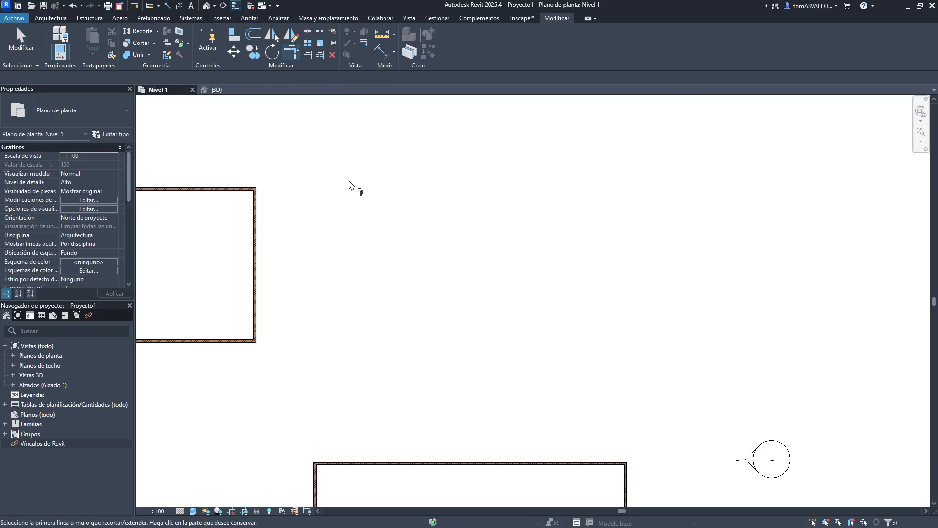
pyautogui.press('Escape')
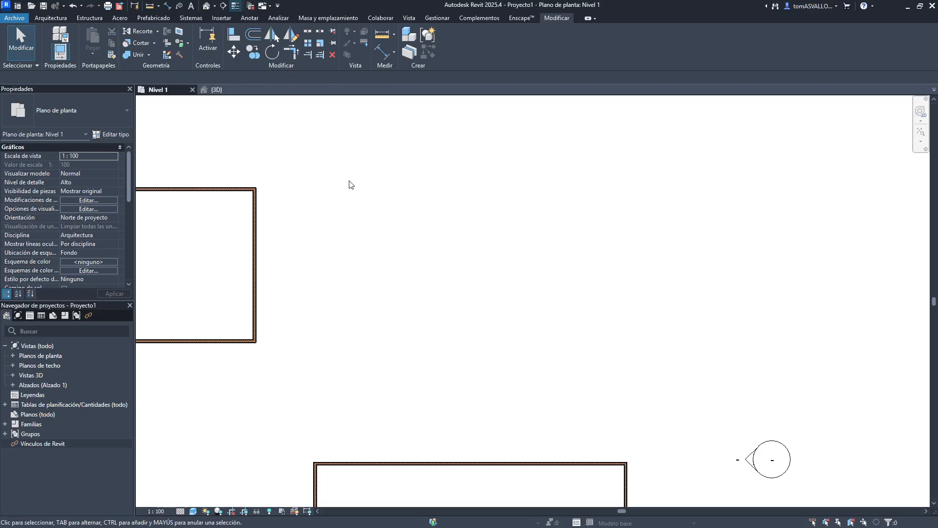
# - Align the upper building's small-room right wall with the lower-left building's right wall using Align
pyautogui.moveTo(331, 195)
pyautogui.mouseDown(button='middle')
pyautogui.moveTo(456, 182)
pyautogui.moveTo(403, 192)
pyautogui.mouseUp(button='middle')
pyautogui.scroll(-3, 488, 142)
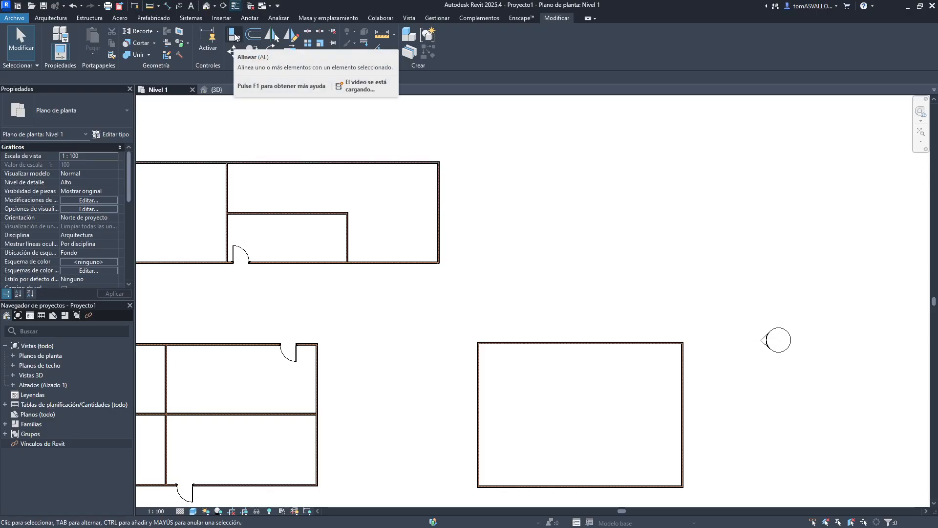
pyautogui.moveTo(519, 194); pyautogui.dragTo(569, 188, button='middle')
pyautogui.moveTo(588, 225); pyautogui.dragTo(566, 166, button='middle')
pyautogui.scroll(-2, 620, 187)
pyautogui.scroll(1, 614, 213)
pyautogui.scroll(-1, 621, 165)
pyautogui.scroll(1, 617, 168)
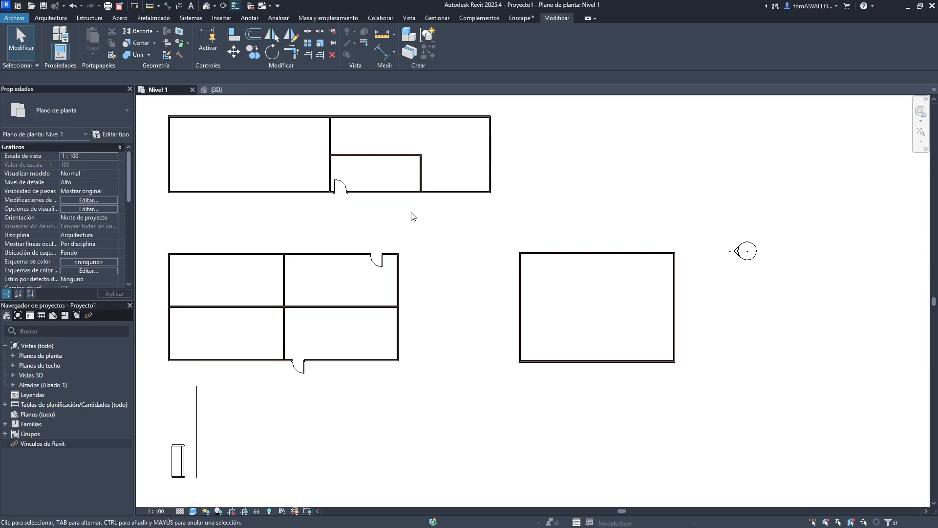
pyautogui.click(234, 34)
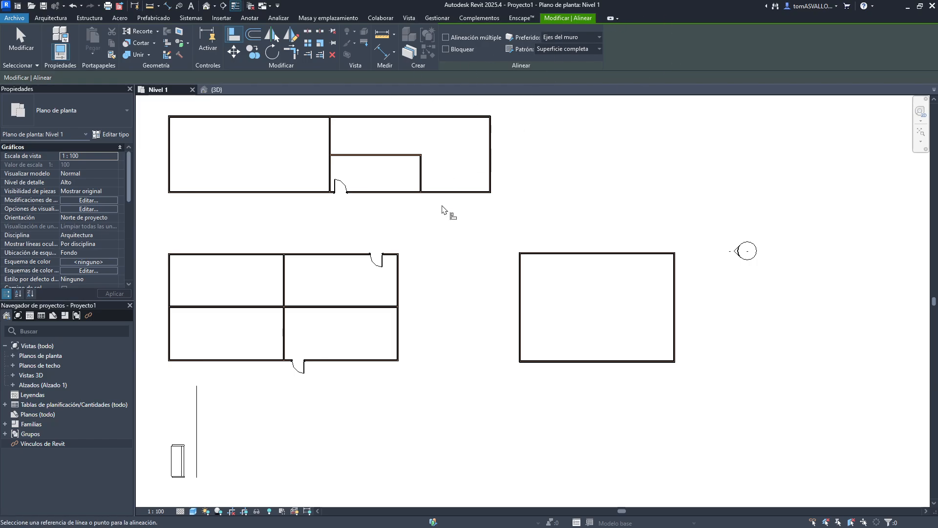
pyautogui.scroll(2, 401, 302)
pyautogui.scroll(5, 398, 249)
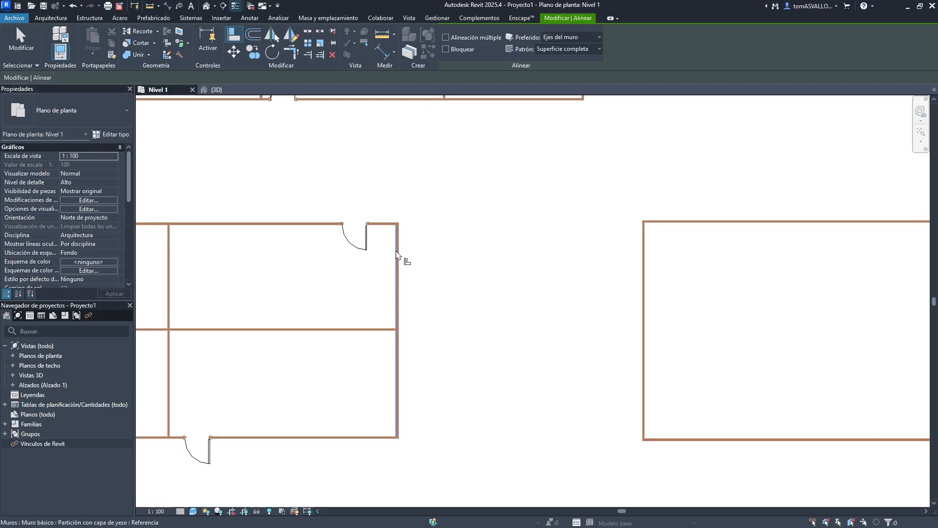
pyautogui.scroll(2, 398, 232)
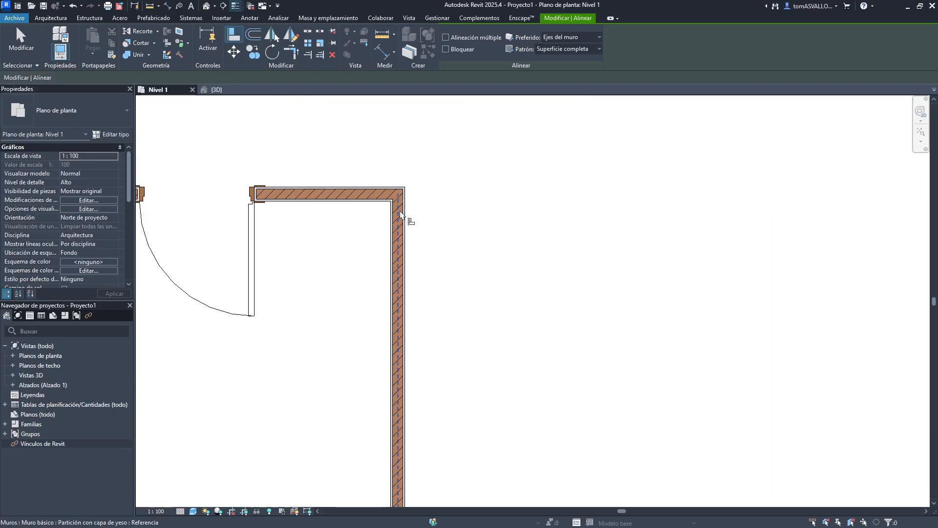
pyautogui.click(399, 215)
pyautogui.scroll(-6, 427, 329)
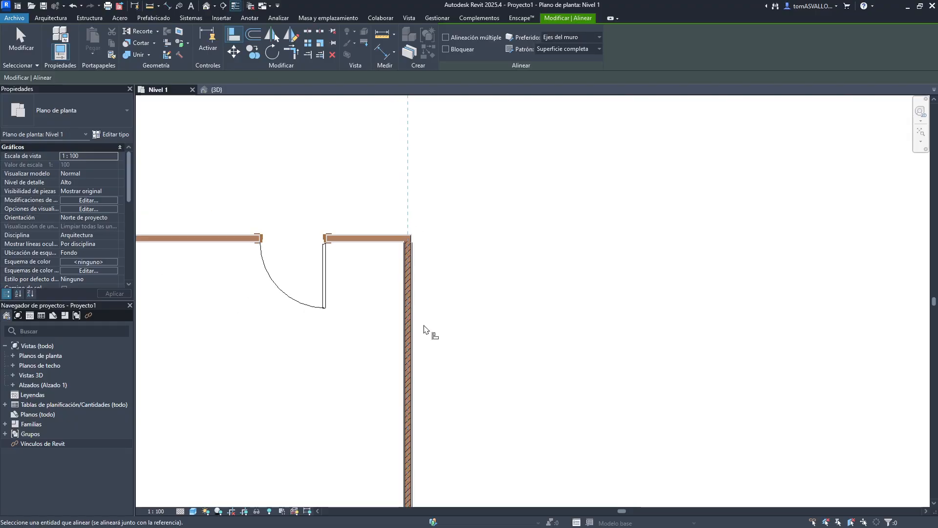
pyautogui.scroll(6, 456, 237)
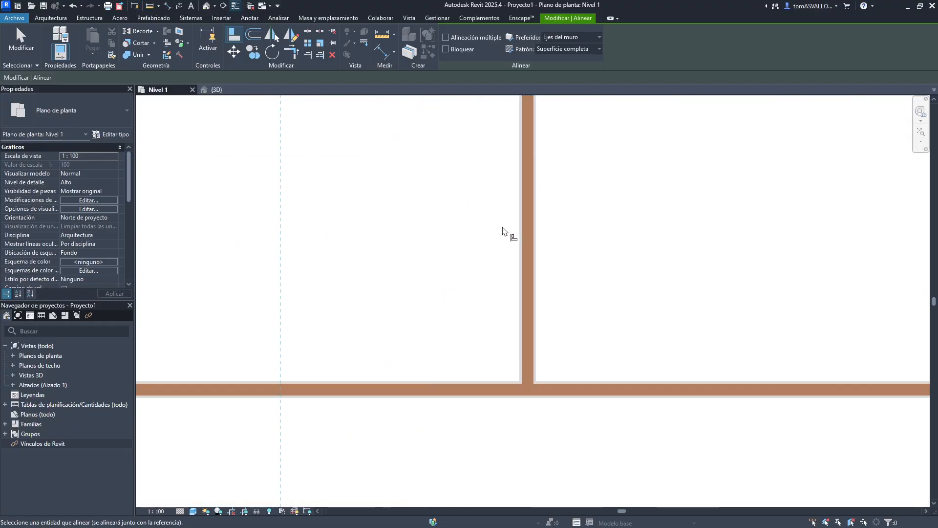
pyautogui.click(526, 244)
# - Align the right building's left wall with the upper building's right wall
pyautogui.scroll(-3, 526, 196)
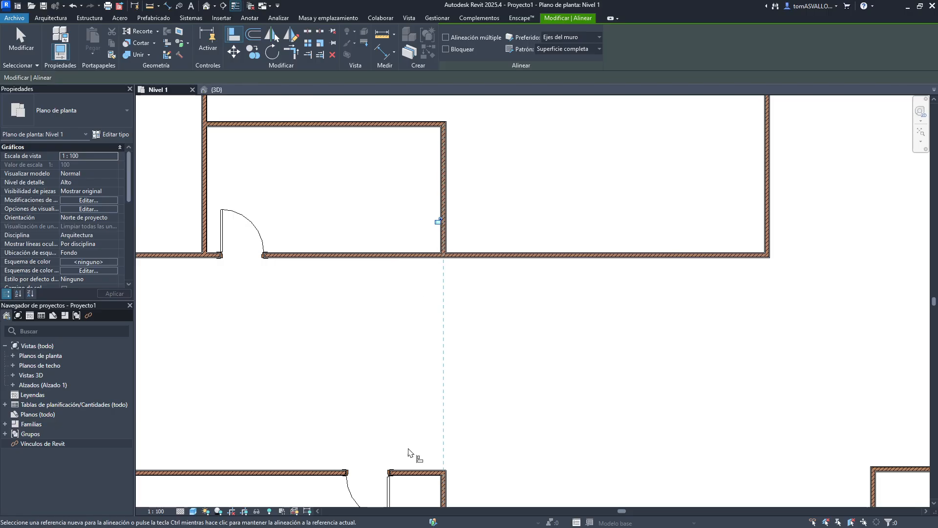
pyautogui.click(481, 377)
pyautogui.scroll(3, 481, 381)
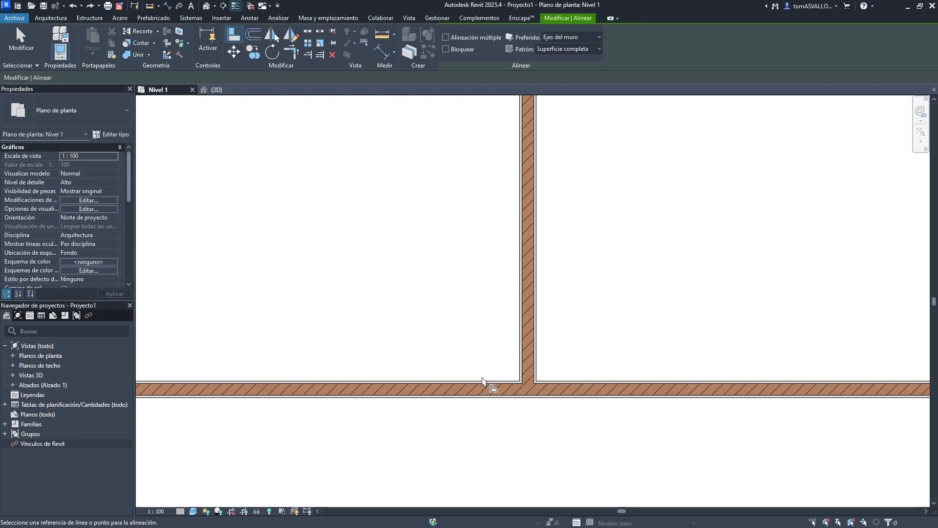
pyautogui.scroll(-1, 459, 345)
pyautogui.scroll(-4, 454, 332)
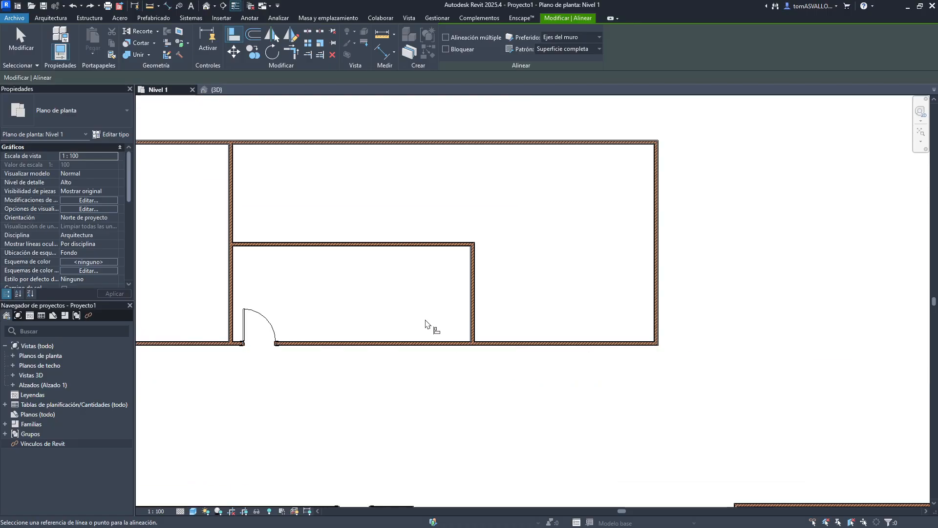
pyautogui.click(423, 365)
pyautogui.click(449, 259)
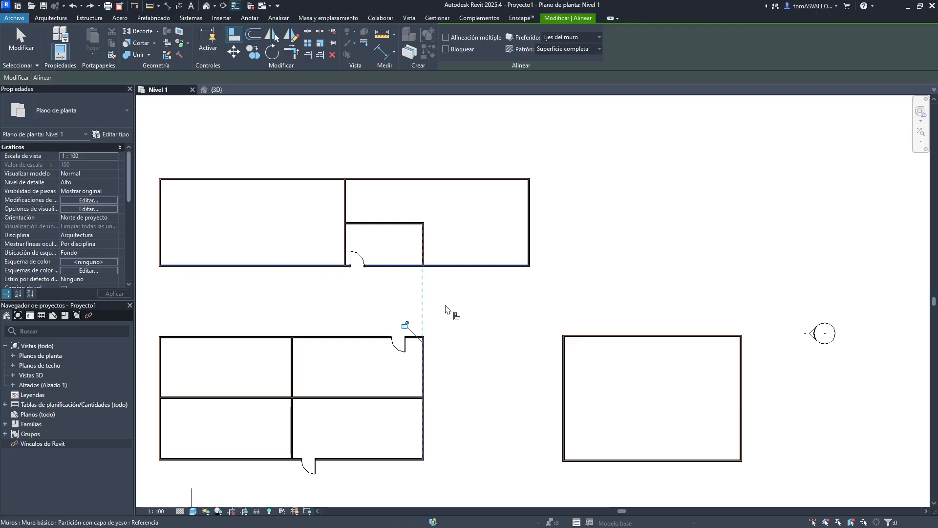
pyautogui.click(535, 247)
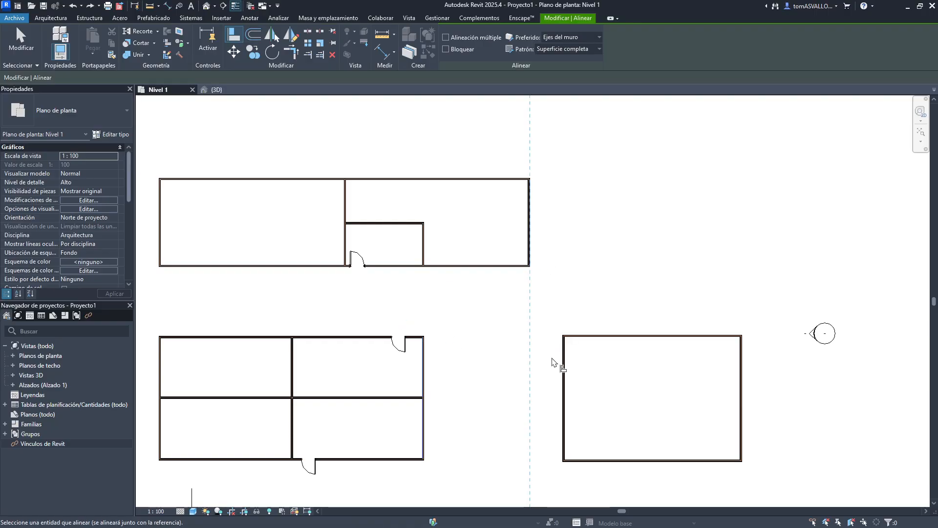
pyautogui.click(563, 368)
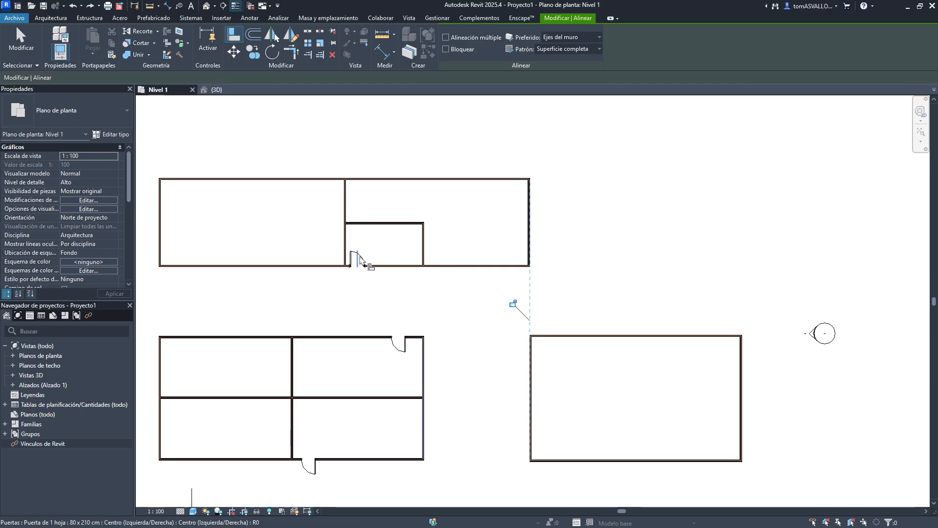
pyautogui.scroll(2, 358, 262)
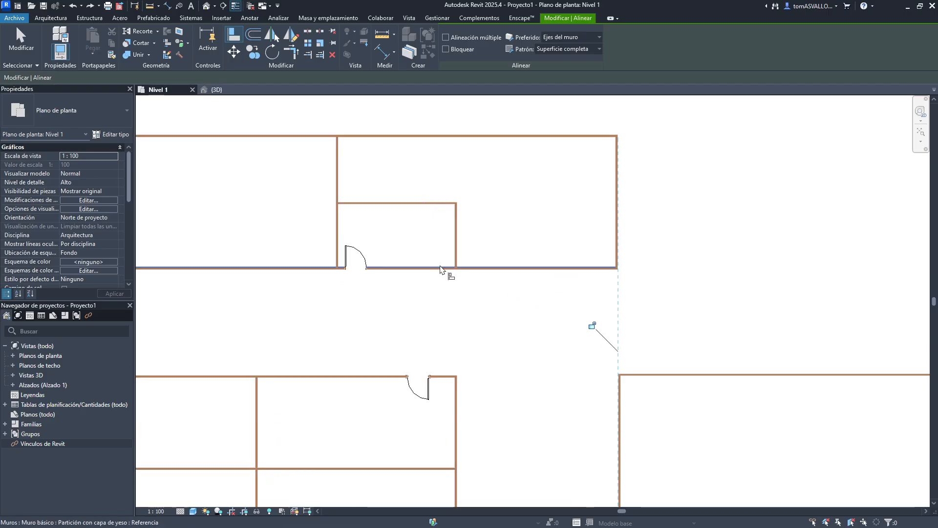
pyautogui.moveTo(499, 374); pyautogui.dragTo(521, 360, button='middle')
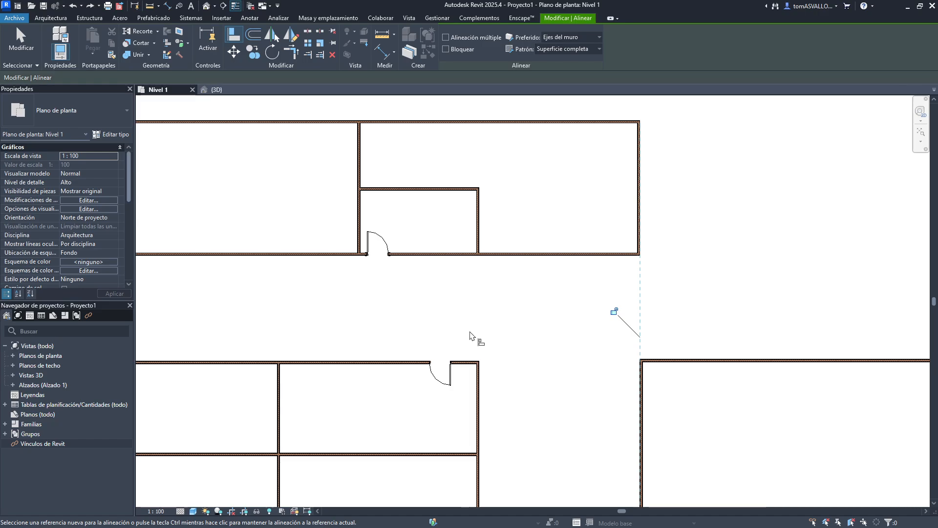
pyautogui.moveTo(469, 335); pyautogui.dragTo(509, 314, button='middle')
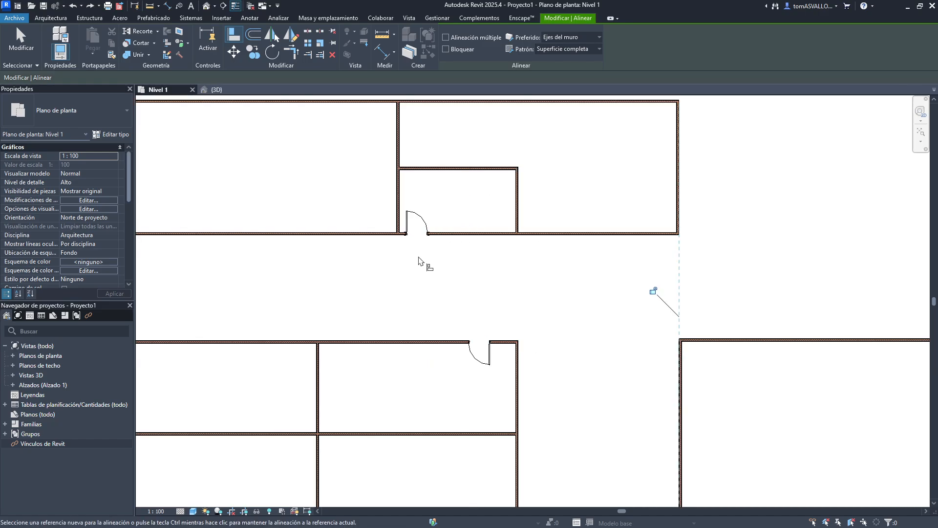
# - Align the lower building's two doors with the center of the upper building's door using Align
pyautogui.scroll(2, 421, 244)
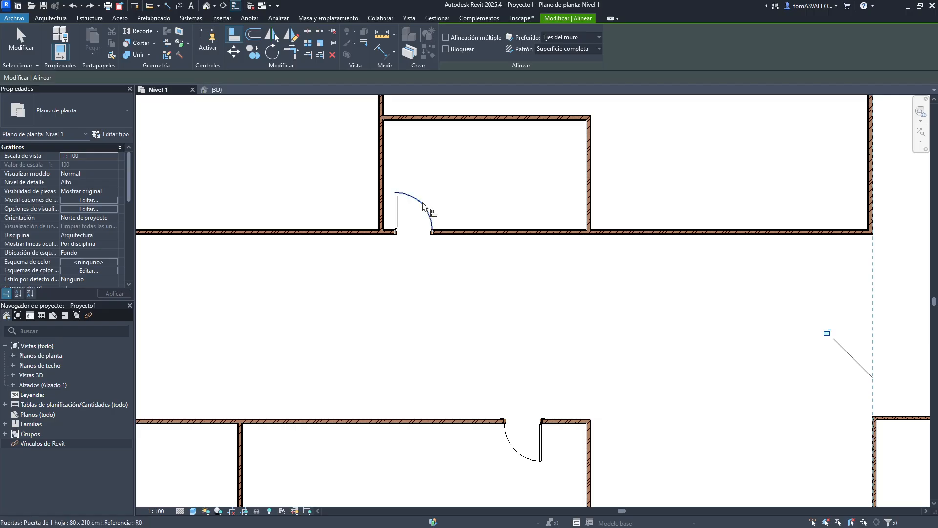
pyautogui.scroll(2, 402, 209)
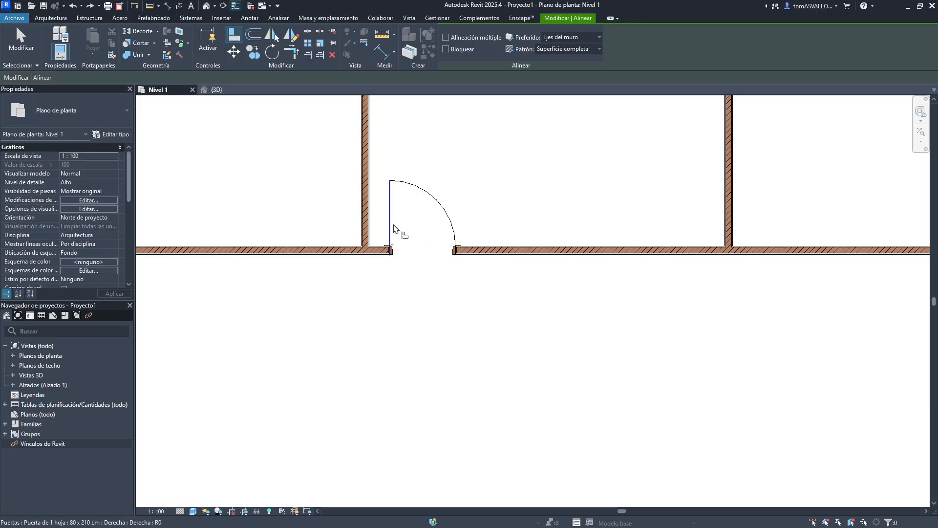
pyautogui.scroll(4, 454, 252)
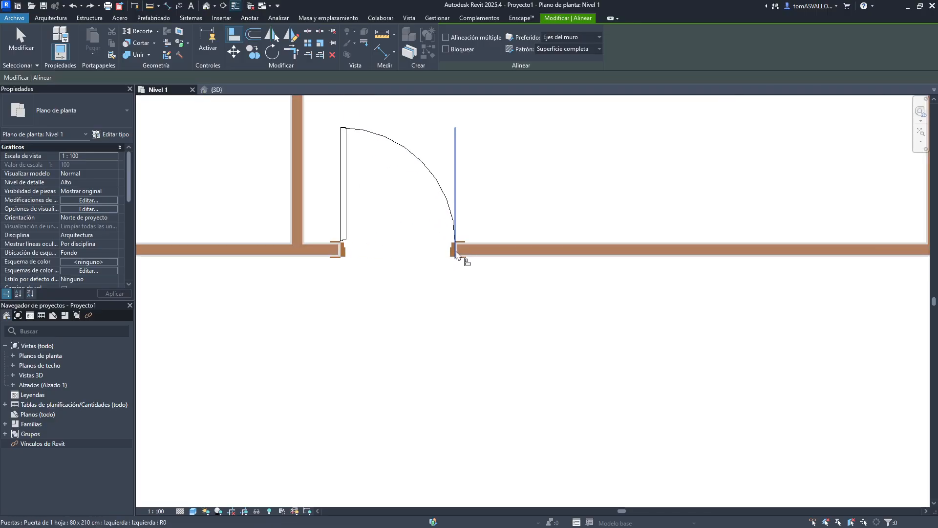
pyautogui.scroll(7, 457, 252)
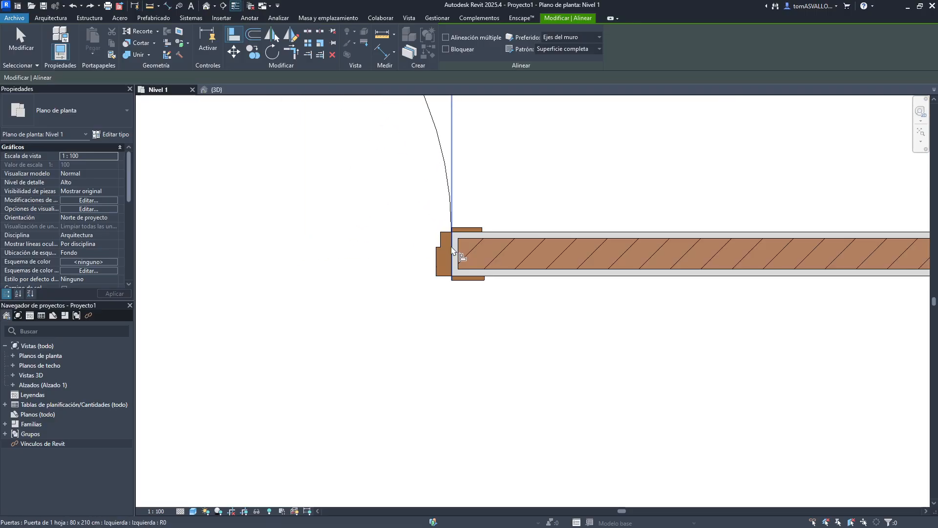
pyautogui.scroll(3, 436, 262)
pyautogui.scroll(3, 437, 262)
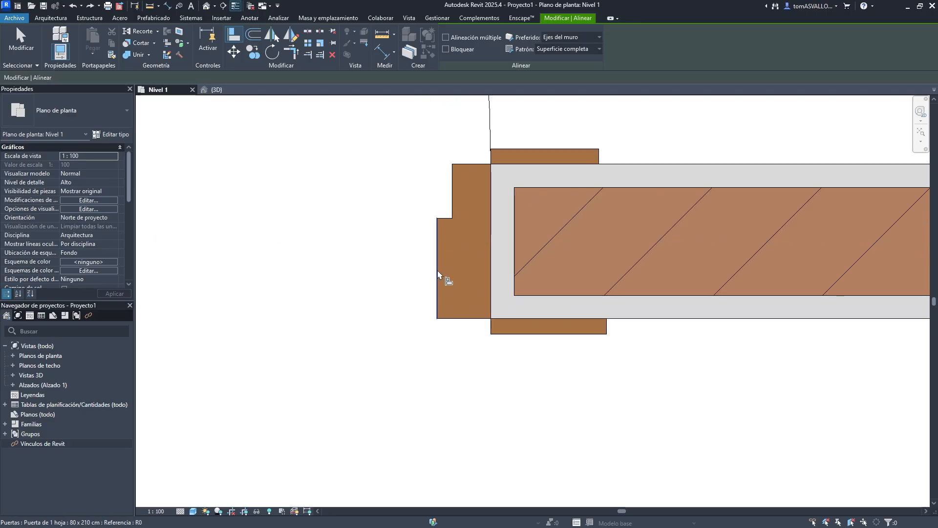
pyautogui.scroll(-5, 439, 258)
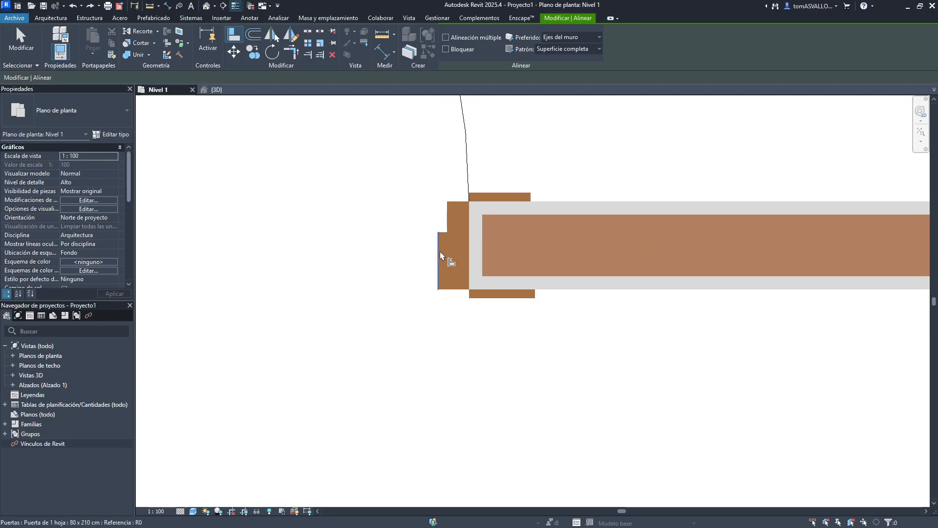
pyautogui.moveTo(499, 247); pyautogui.dragTo(640, 347, button='middle')
pyautogui.scroll(-1, 640, 347)
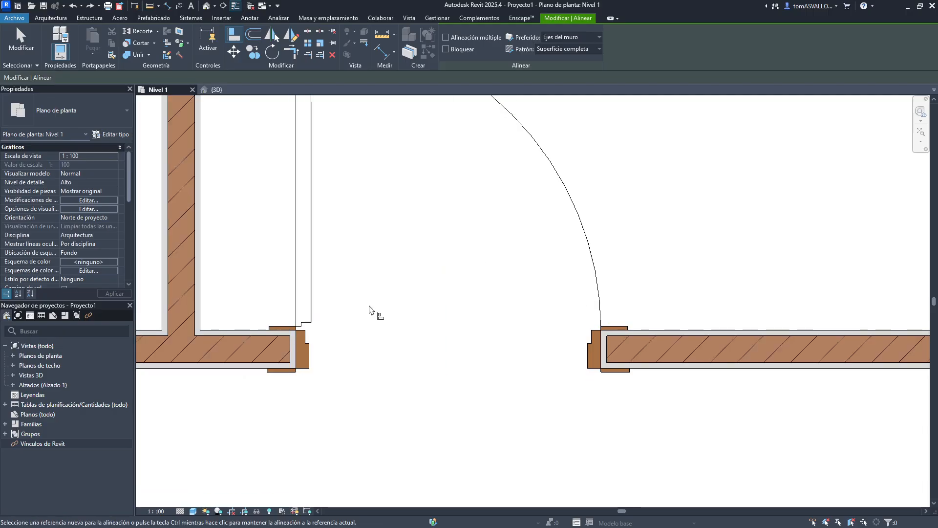
pyautogui.scroll(-3, 429, 289)
pyautogui.click(434, 274)
pyautogui.scroll(-5, 466, 166)
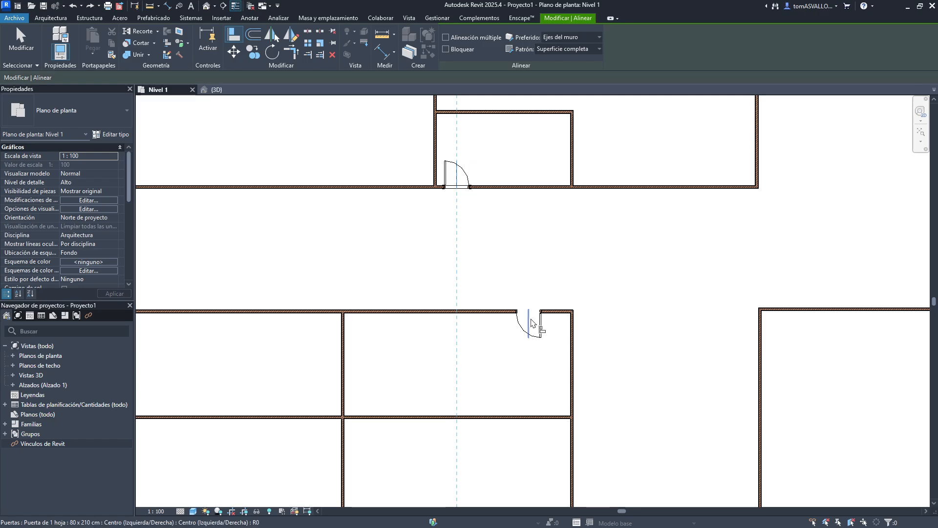
pyautogui.scroll(-2, 460, 192)
pyautogui.click(461, 195)
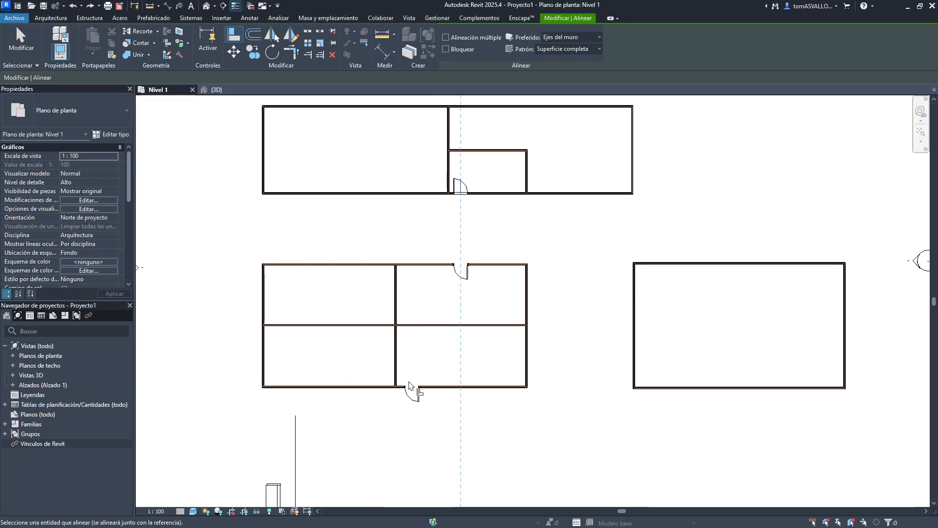
pyautogui.click(417, 394)
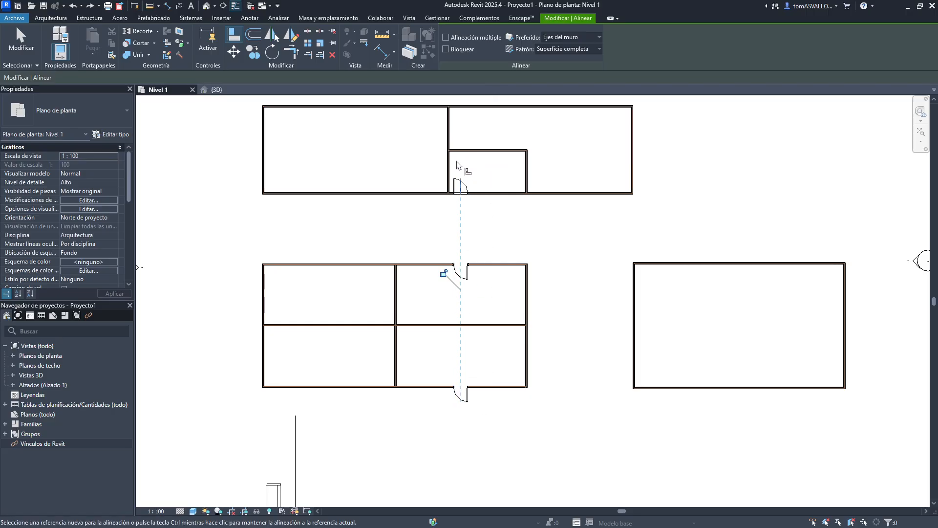
# - Align the lower building's interior vertical wall with the upper building's interior wall and leave Align
pyautogui.click(450, 183)
pyautogui.click(397, 299)
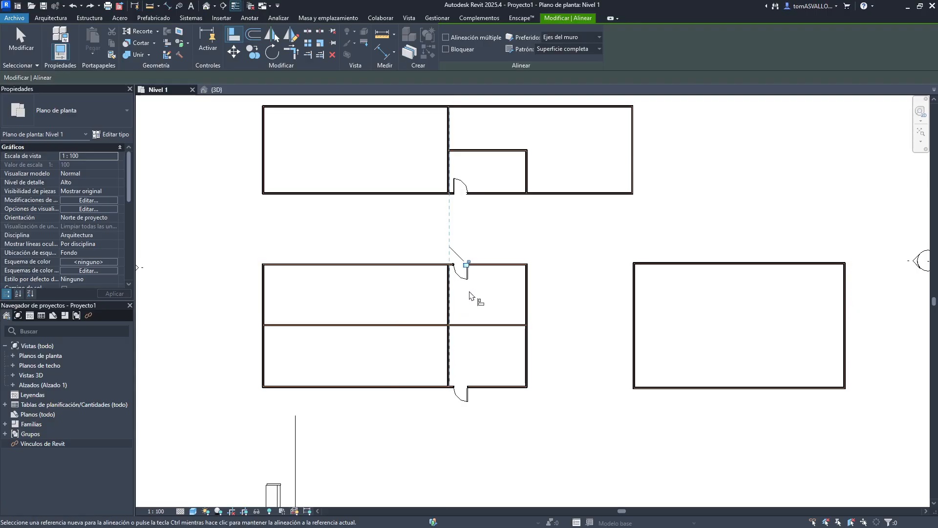
pyautogui.press('Escape')
pyautogui.press('Escape')
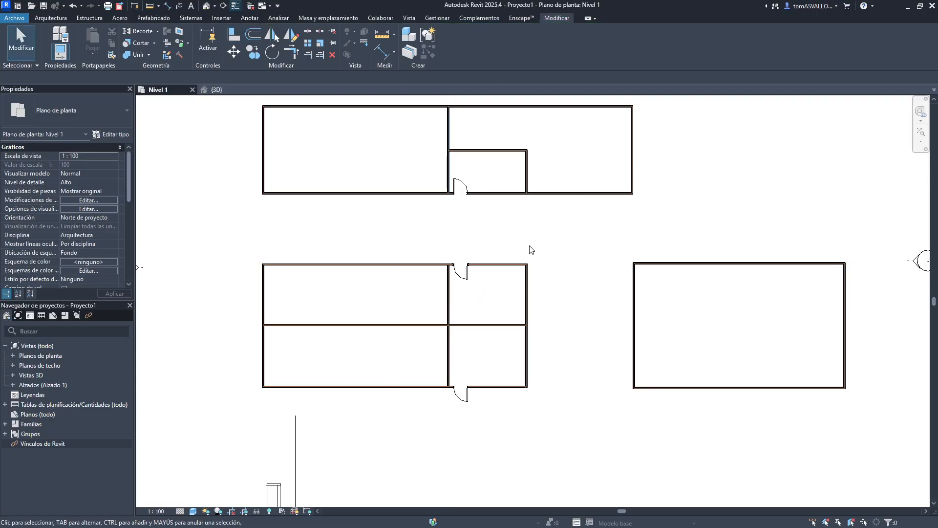
# - Undo the interior wall and the two door alignments
pyautogui.moveTo(531, 250); pyautogui.dragTo(488, 254, button='middle')
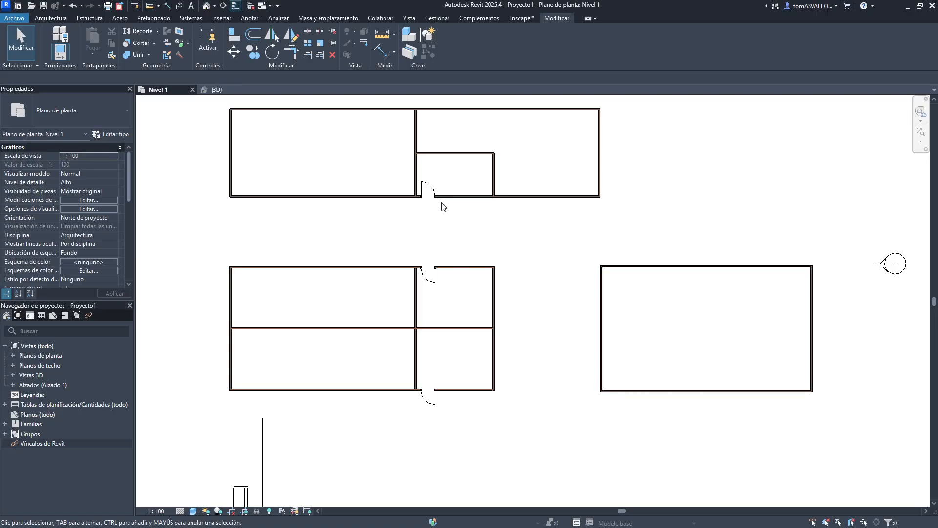
pyautogui.click(428, 188)
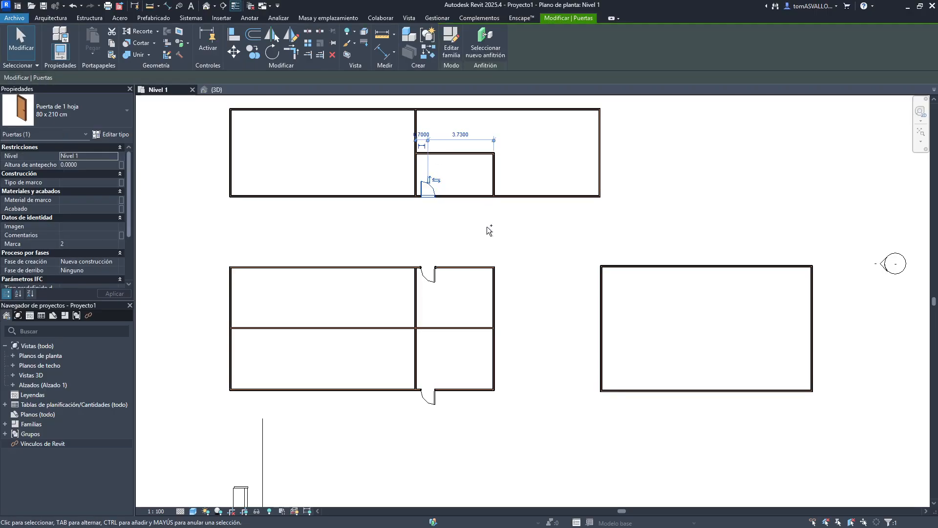
pyautogui.hotkey('ctrl', 'z')
pyautogui.hotkey('ctrl', 'z')
pyautogui.moveTo(455, 235); pyautogui.dragTo(488, 232, button='middle')
pyautogui.hotkey('ctrl', 'z')
pyautogui.scroll(4, 488, 233)
pyautogui.scroll(-5, 490, 215)
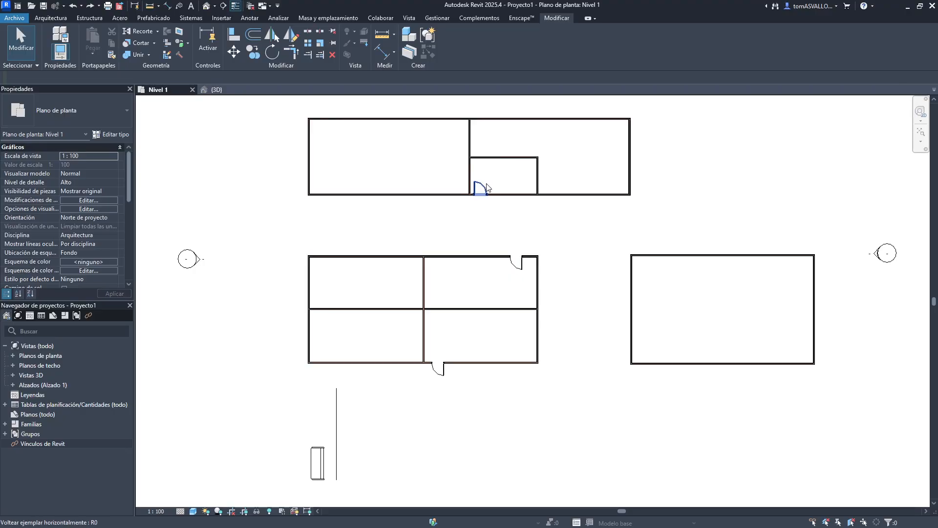
# - Try aligning both lower-building doors to the upper door's center with Multiple alignment enabled
pyautogui.click(487, 187)
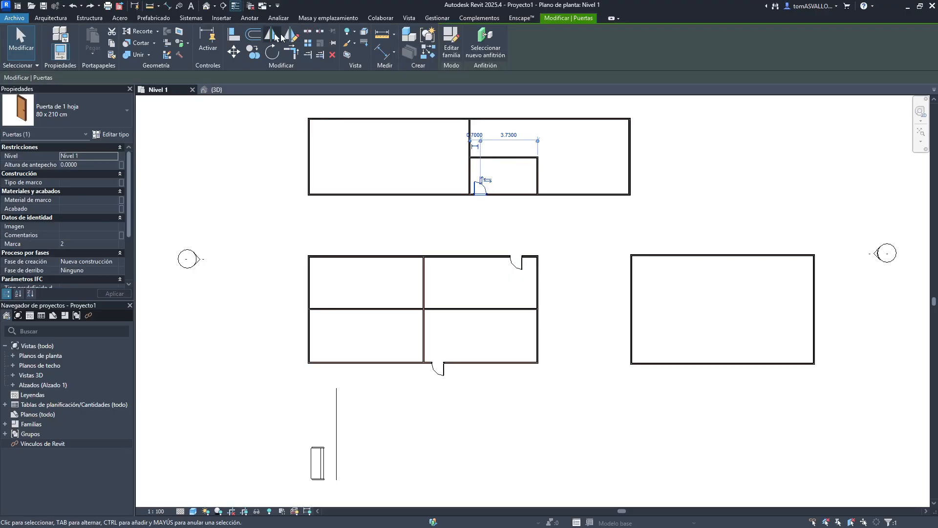
pyautogui.click(234, 34)
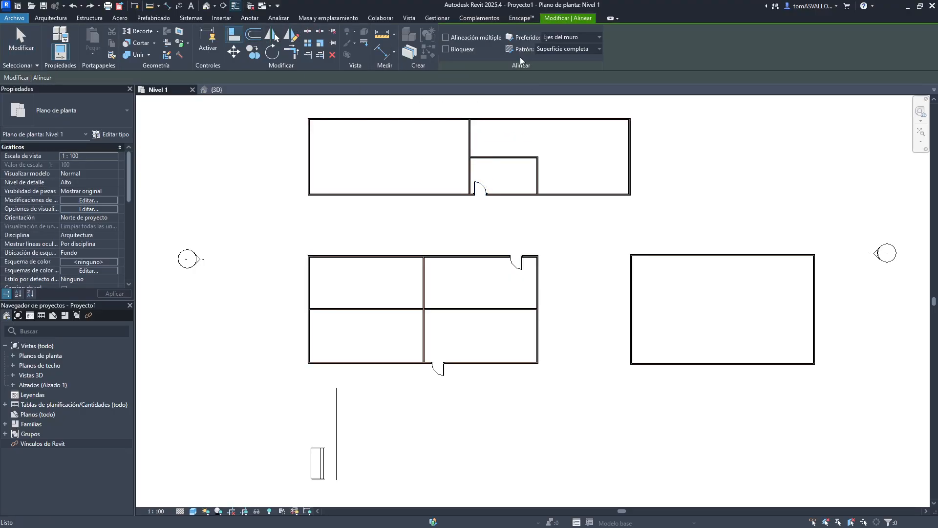
pyautogui.click(455, 39)
pyautogui.scroll(5, 482, 188)
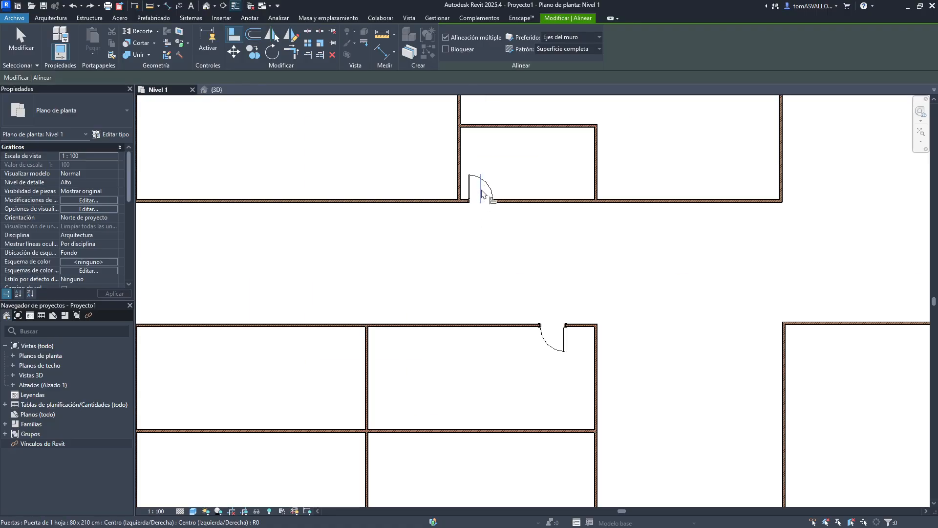
pyautogui.click(502, 130)
pyautogui.scroll(-5, 502, 130)
pyautogui.scroll(2, 520, 220)
pyautogui.click(525, 229)
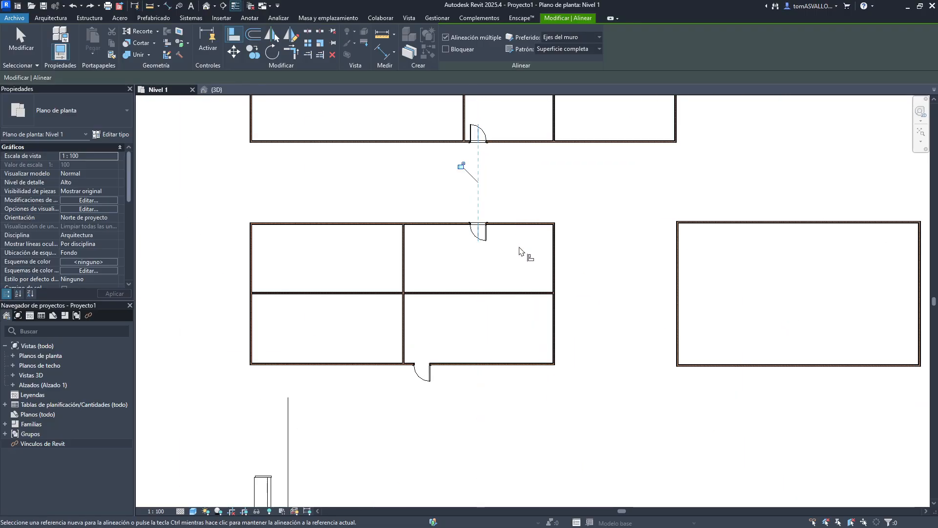
pyautogui.click(422, 376)
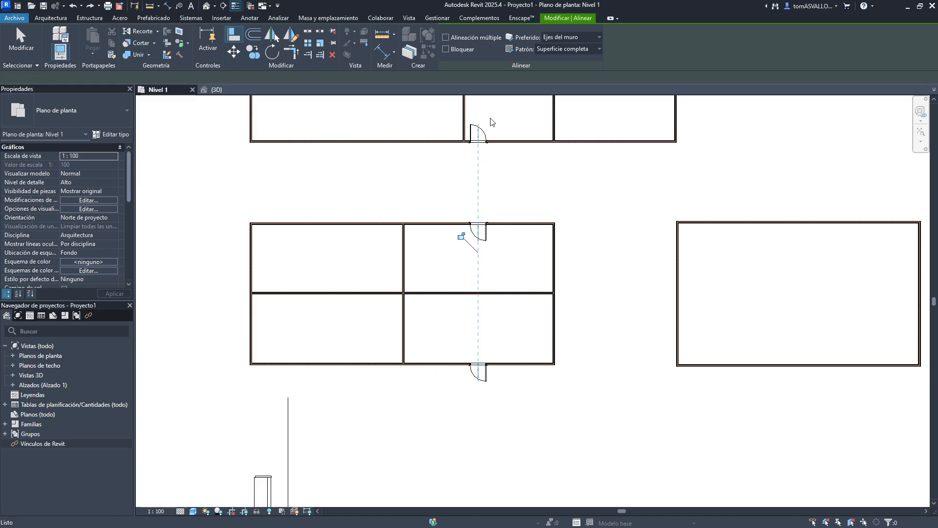
pyautogui.hotkey('ctrl', 'z')
pyautogui.hotkey('ctrl', 'z')
# - With Multiple alignment off, align both lower-building doors to the upper door's center and its interior wall to the upper interior wall
pyautogui.click(459, 39)
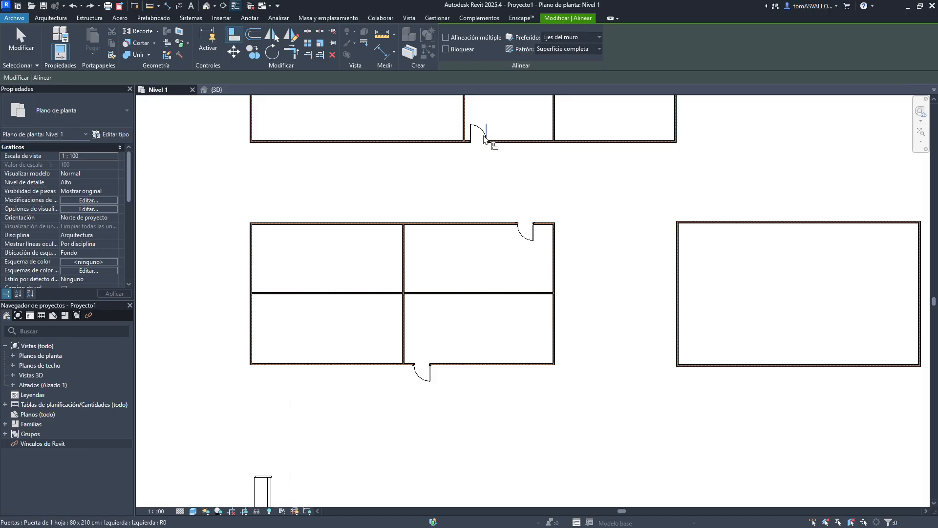
pyautogui.click(479, 141)
pyautogui.click(528, 237)
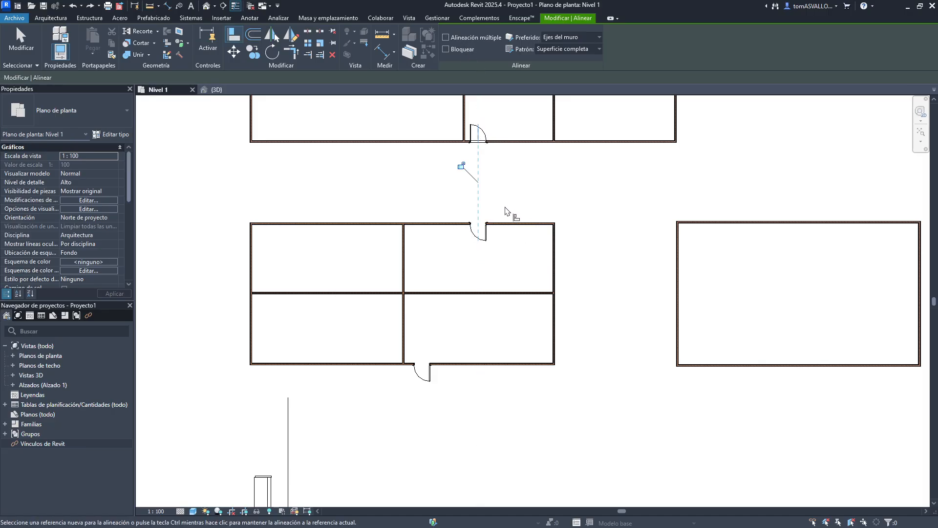
pyautogui.click(478, 133)
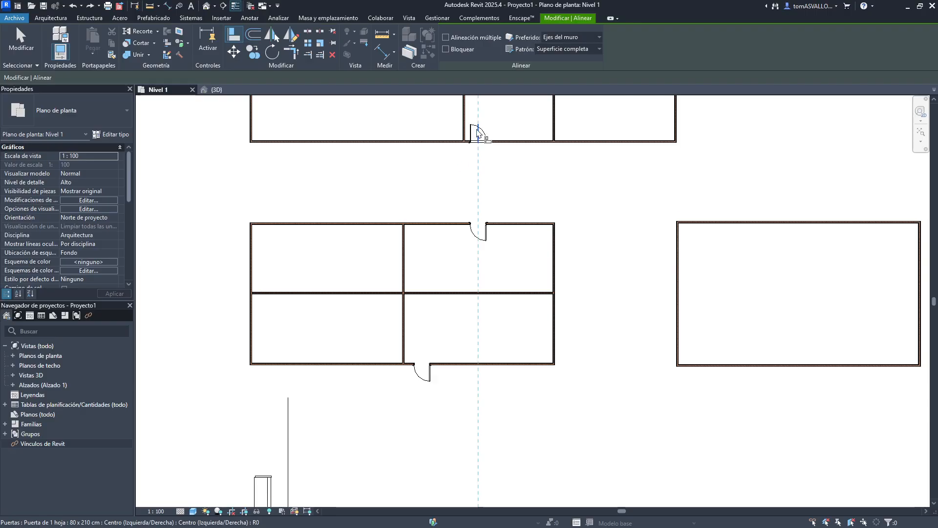
pyautogui.click(424, 380)
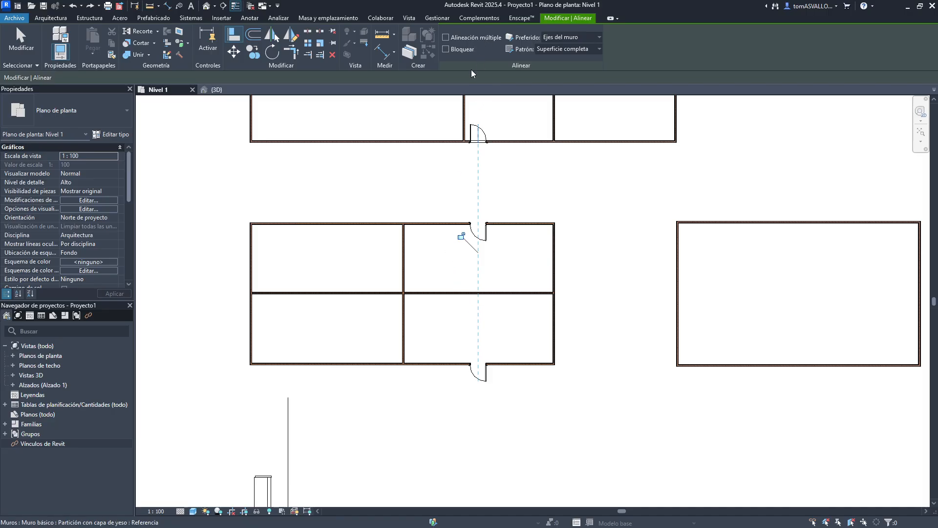
pyautogui.click(466, 117)
pyautogui.click(404, 246)
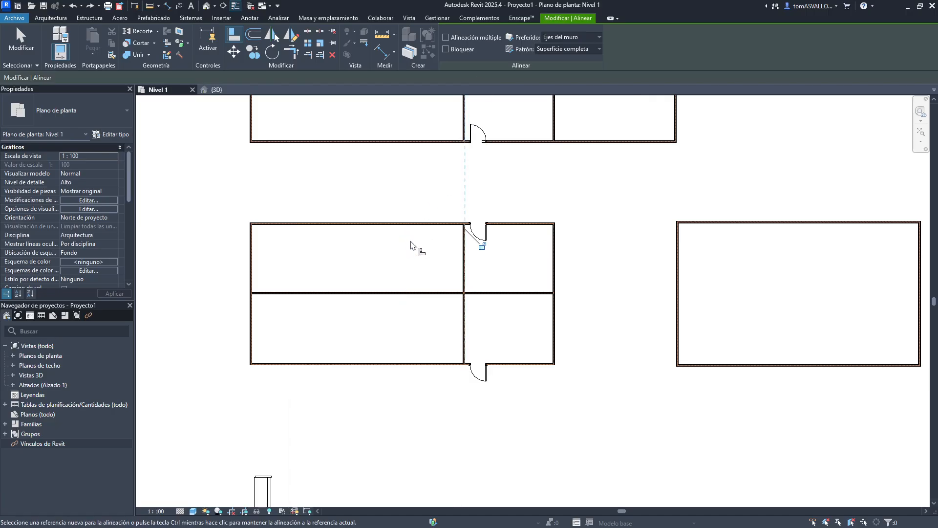
# - Try aligning the upper building's bottom wall with the lower building's top wall using Multiple alignment
pyautogui.click(463, 39)
pyautogui.moveTo(445, 139); pyautogui.dragTo(435, 175, button='middle')
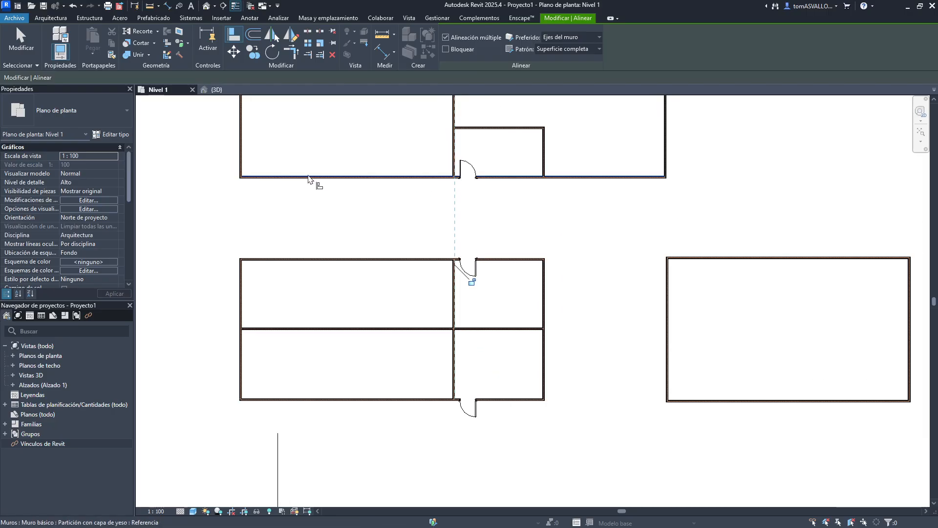
pyautogui.scroll(-3, 534, 198)
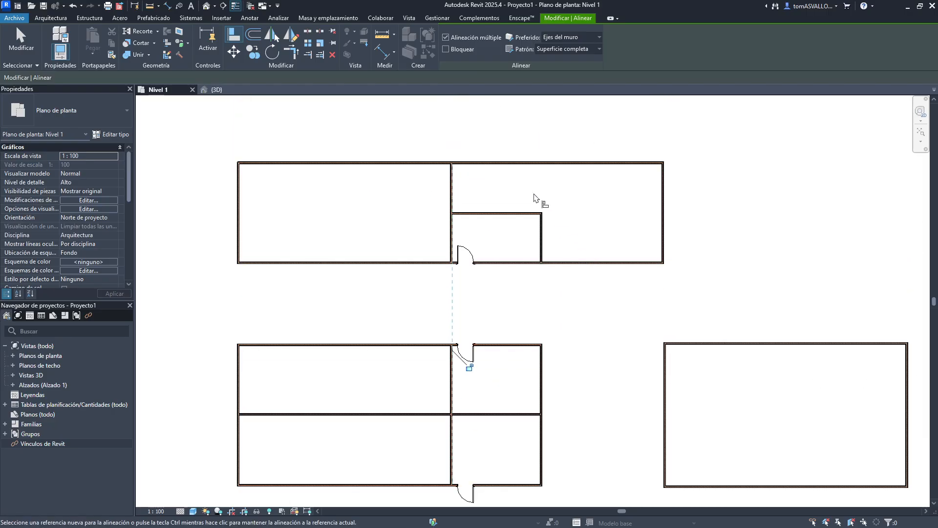
pyautogui.scroll(3, 507, 298)
pyautogui.click(529, 299)
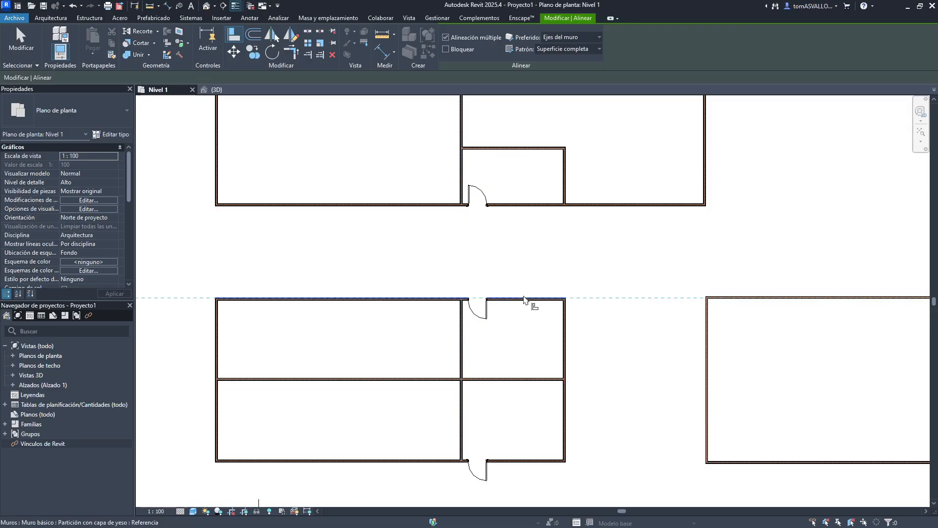
pyautogui.click(601, 210)
pyautogui.keyDown('ctrl'); pyautogui.scroll(3, 615, 224); pyautogui.keyUp('ctrl')
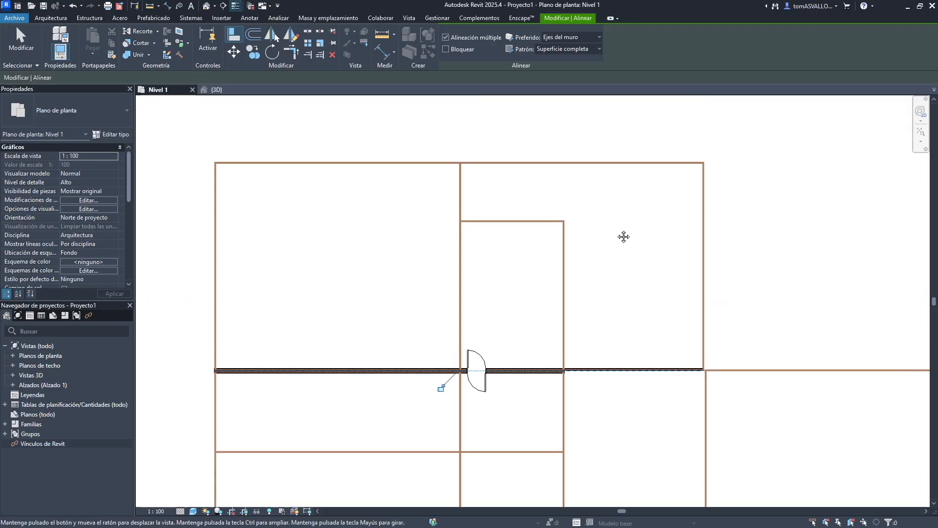
pyautogui.press('Escape')
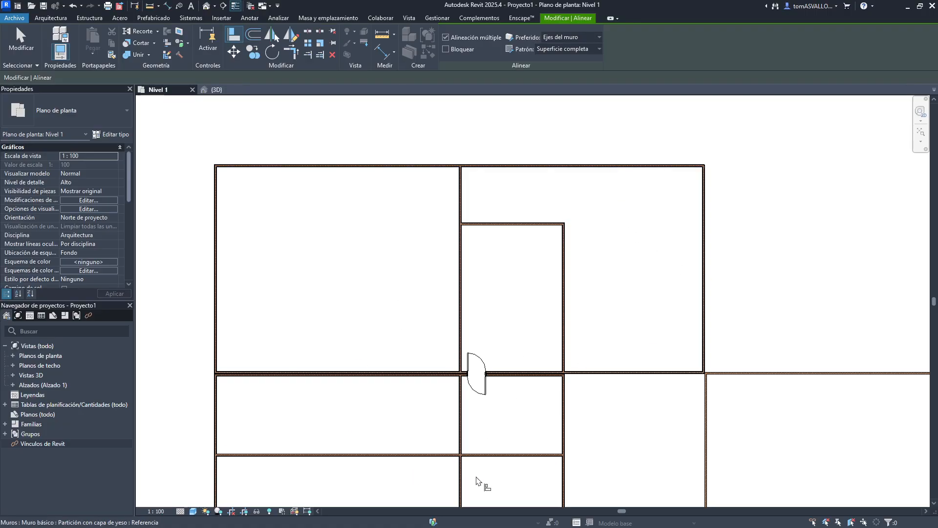
pyautogui.click(597, 175)
pyautogui.hotkey('ctrl', 'z')
pyautogui.hotkey('ctrl', 'z')
pyautogui.hotkey('ctrl', 'z')
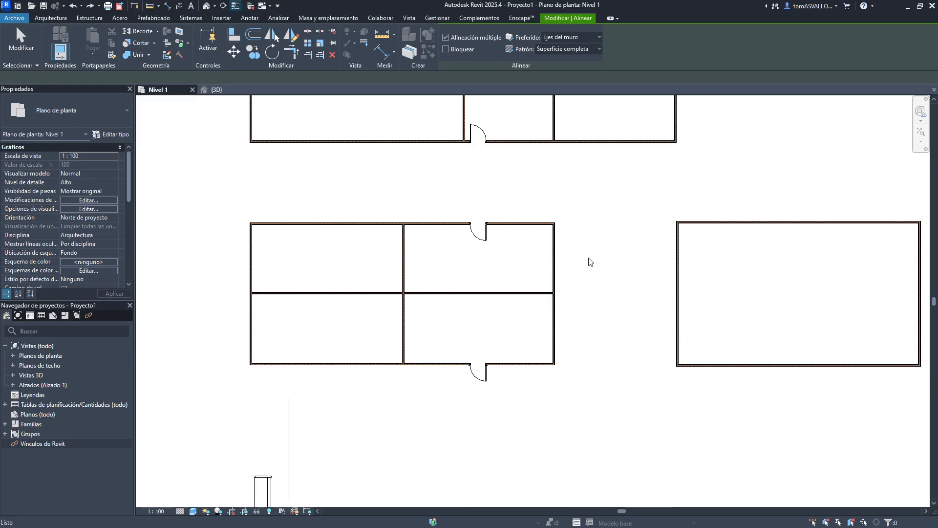
pyautogui.hotkey('ctrl', 'z')
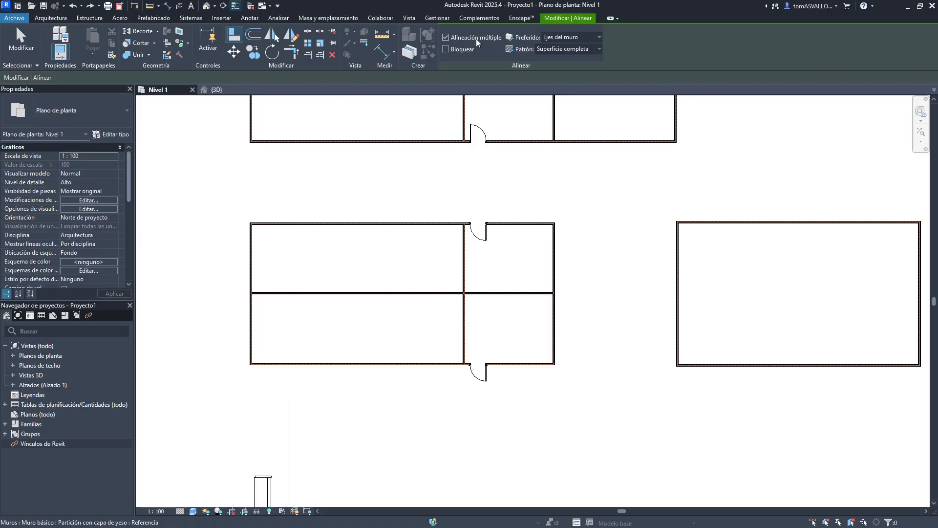
# - Enable Align's Lock option and move the right building's left wall to the right
pyautogui.moveTo(523, 160); pyautogui.dragTo(526, 204, button='middle')
pyautogui.click(467, 51)
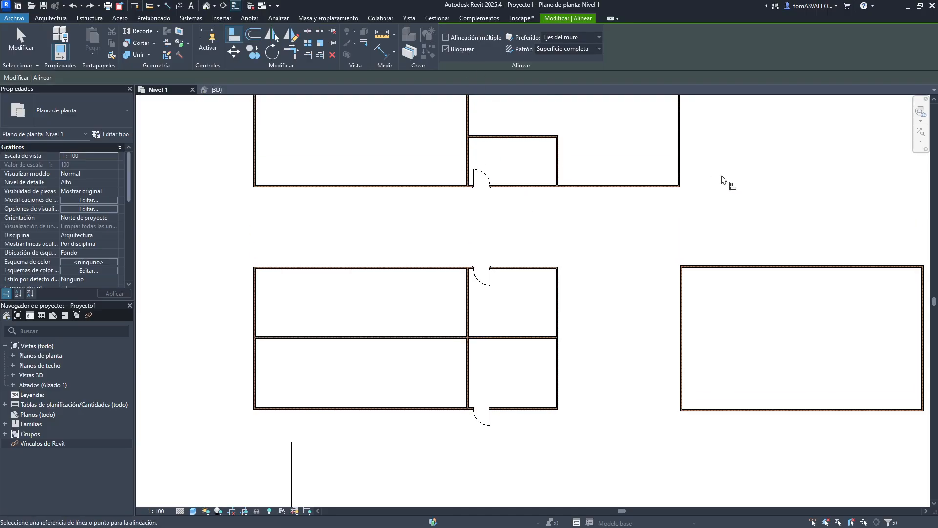
pyautogui.press('Escape')
pyautogui.moveTo(680, 328); pyautogui.dragTo(736, 328)
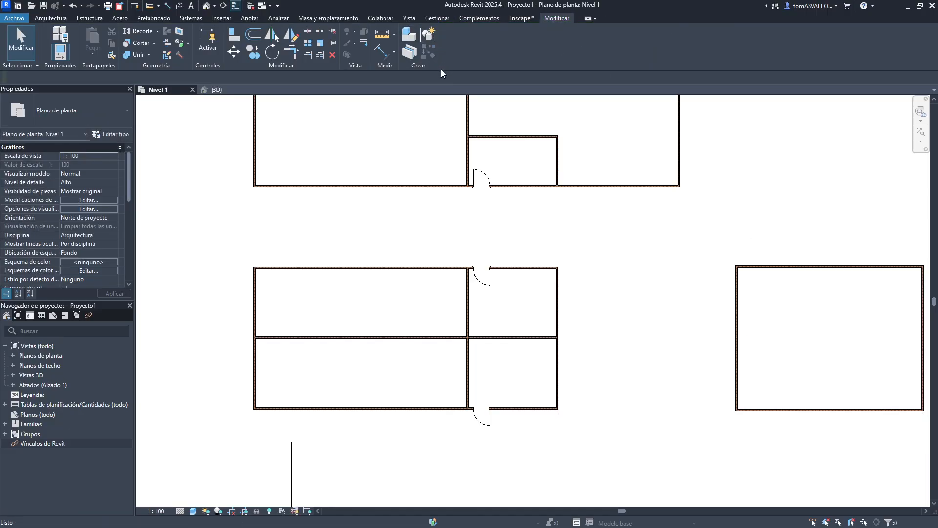
# - Align the right building's left wall with the upper building's right wall, locking the alignment
pyautogui.press('a')
pyautogui.press('l')
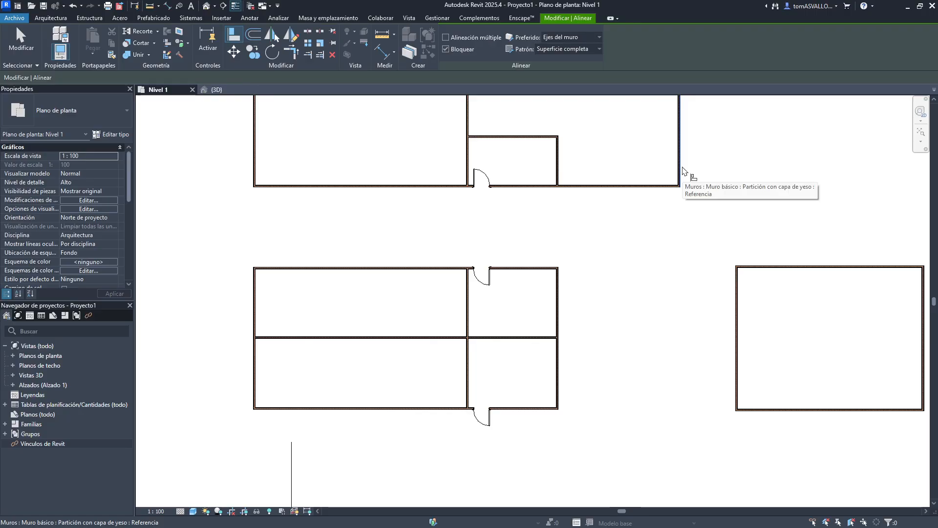
pyautogui.moveTo(737, 180); pyautogui.dragTo(692, 215, button='middle')
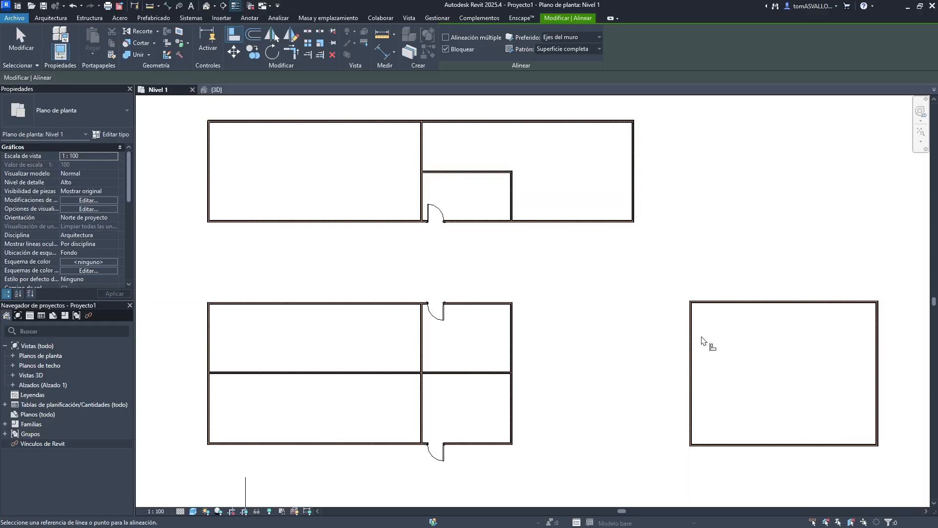
pyautogui.scroll(3, 638, 213)
pyautogui.scroll(3, 628, 240)
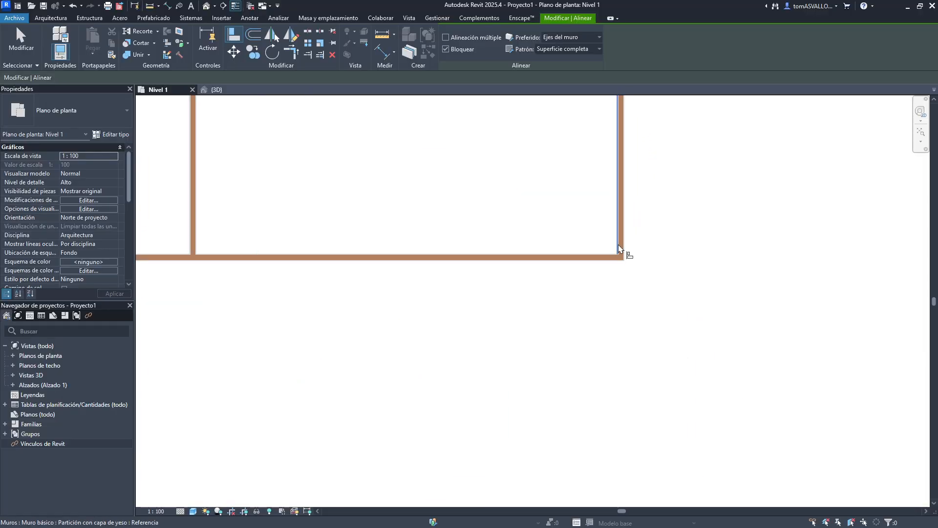
pyautogui.click(623, 253)
pyautogui.scroll(-7, 578, 177)
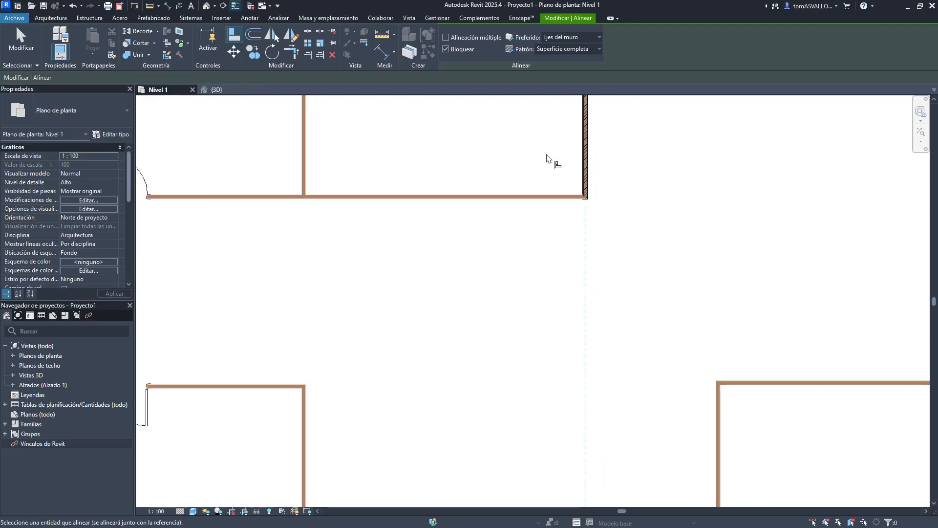
pyautogui.scroll(8, 649, 326)
pyautogui.click(605, 277)
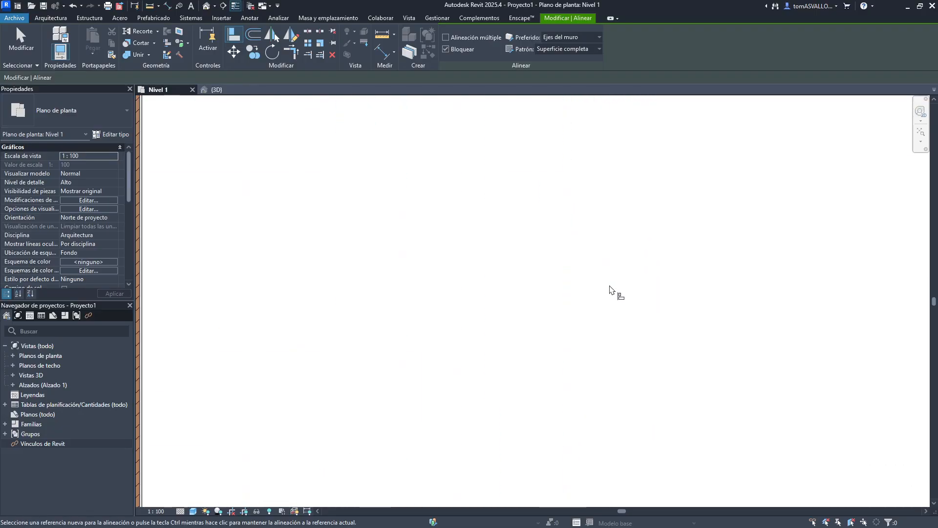
pyautogui.scroll(-5, 601, 308)
pyautogui.moveTo(587, 215); pyautogui.dragTo(563, 349, button='middle')
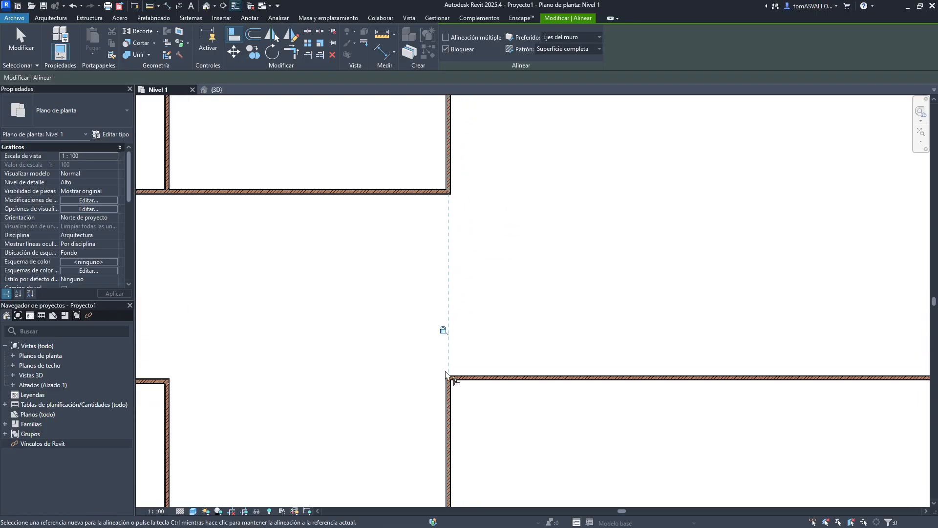
pyautogui.scroll(-3, 448, 378)
pyautogui.scroll(3, 447, 377)
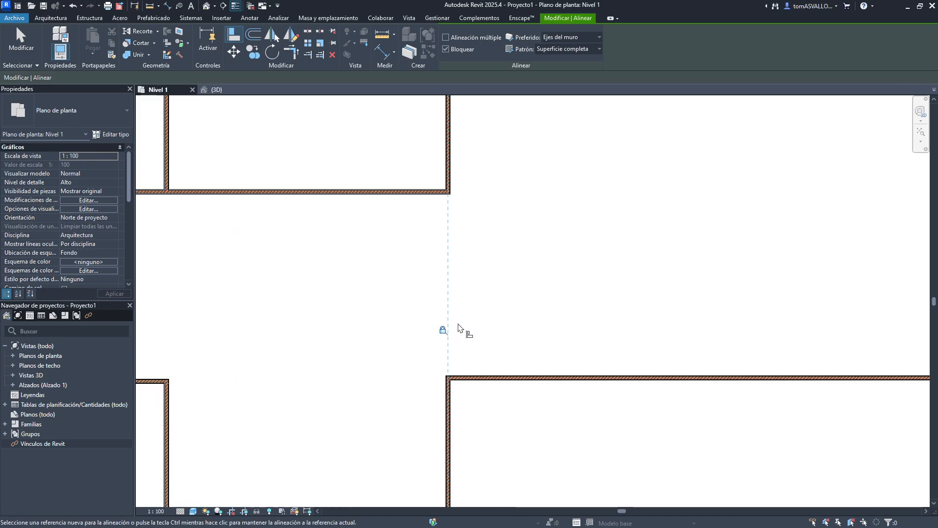
pyautogui.press('Escape')
pyautogui.scroll(-3, 545, 293)
pyautogui.press('Escape')
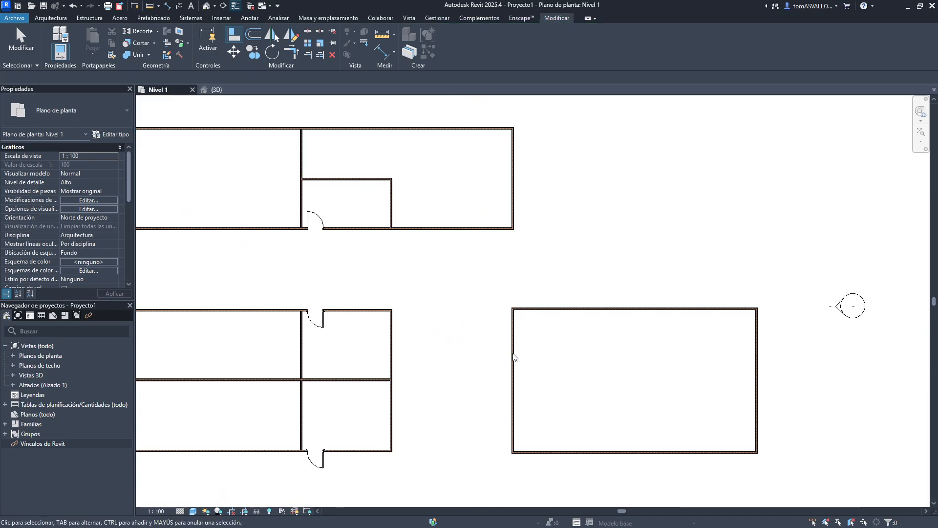
# - Move the right building's left wall to the left, carrying the locked upper building's right wall with it
pyautogui.click(513, 367)
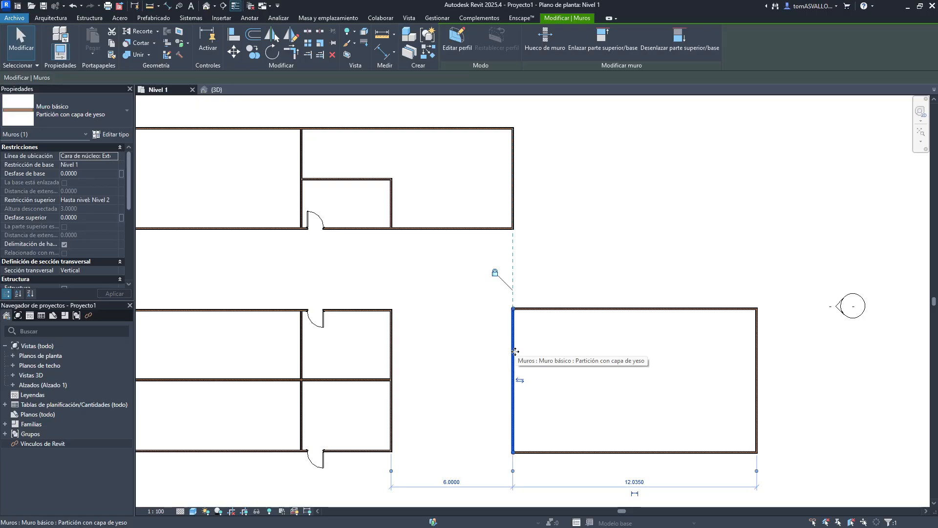
pyautogui.moveTo(511, 337); pyautogui.dragTo(485, 344)
pyautogui.click(697, 348)
pyautogui.click(536, 351)
pyautogui.click(489, 209)
pyautogui.moveTo(488, 209)
pyautogui.mouseDown()
pyautogui.moveTo(617, 215)
pyautogui.moveTo(486, 201)
pyautogui.mouseUp()
pyautogui.click(641, 205)
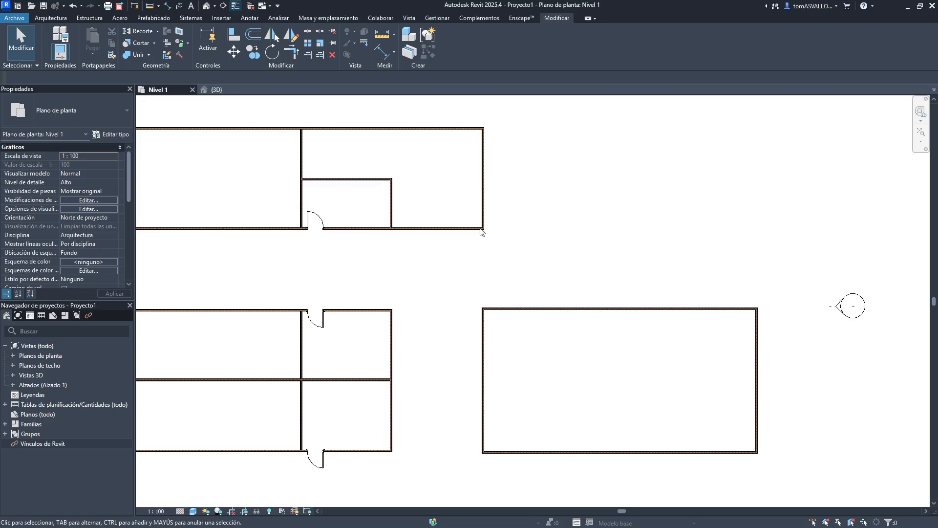
# - Unlock the alignment and move the upper building's right wall to the right on its own
pyautogui.click(486, 208)
pyautogui.click(465, 277)
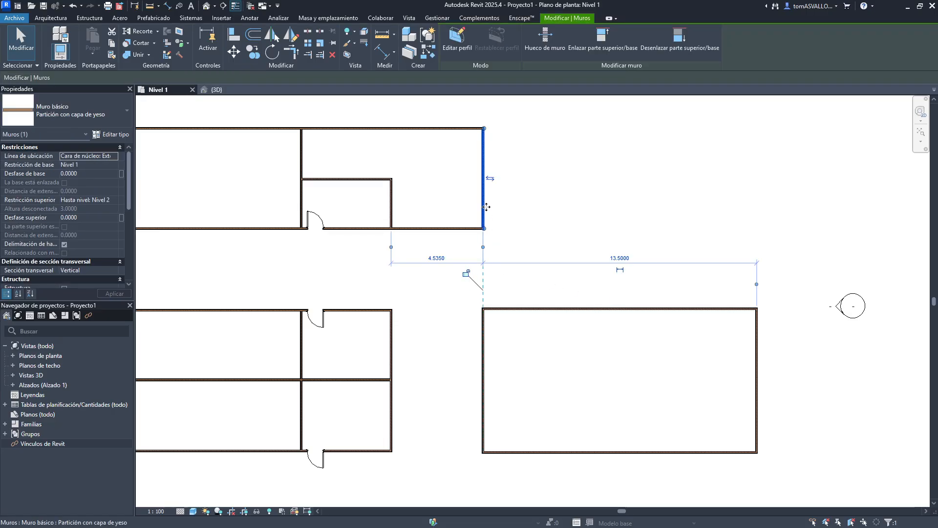
pyautogui.moveTo(486, 203); pyautogui.dragTo(574, 204)
pyautogui.click(685, 194)
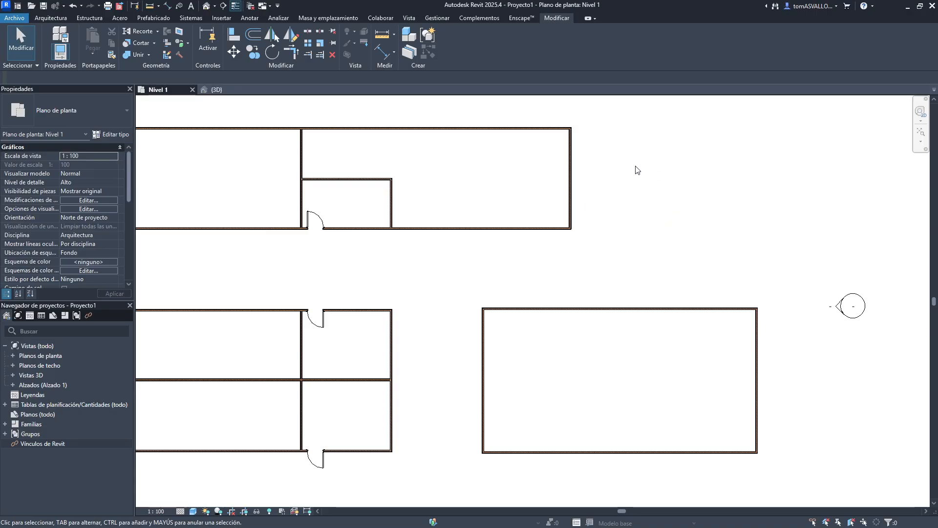
# - With Align using wall centerlines, align the right building's left wall to the upper building's right wall again
pyautogui.click(233, 34)
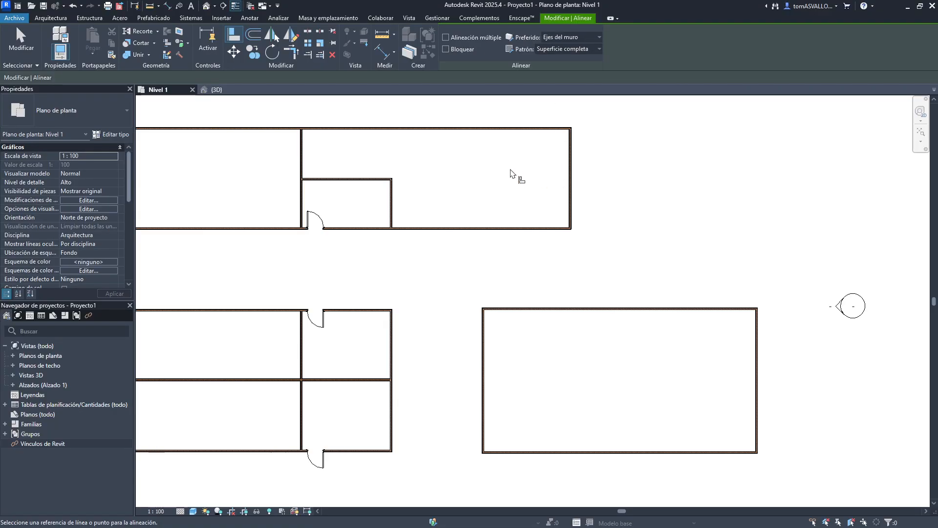
pyautogui.click(584, 35)
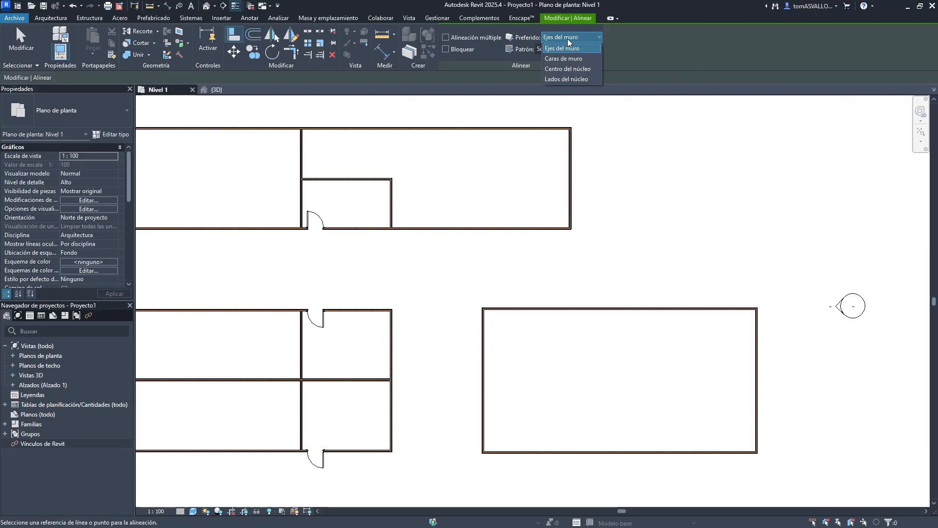
pyautogui.click(543, 147)
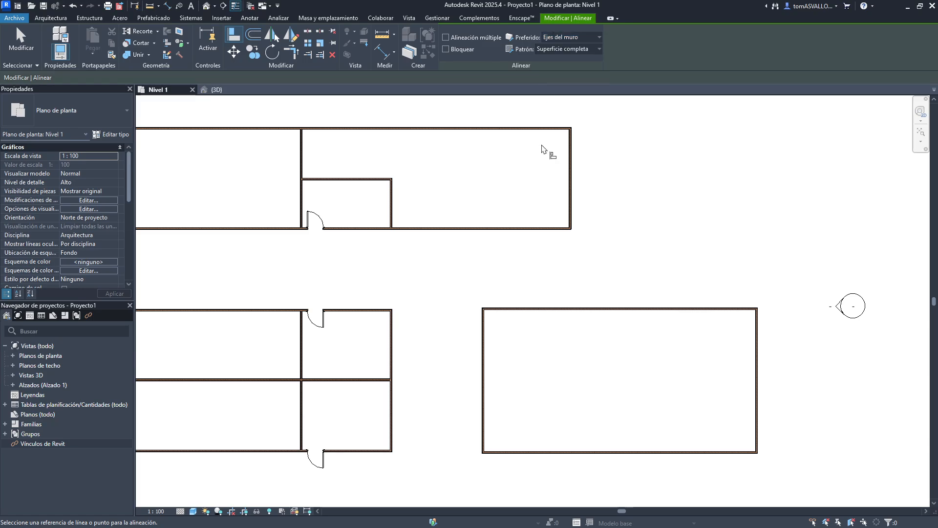
pyautogui.scroll(-2, 577, 169)
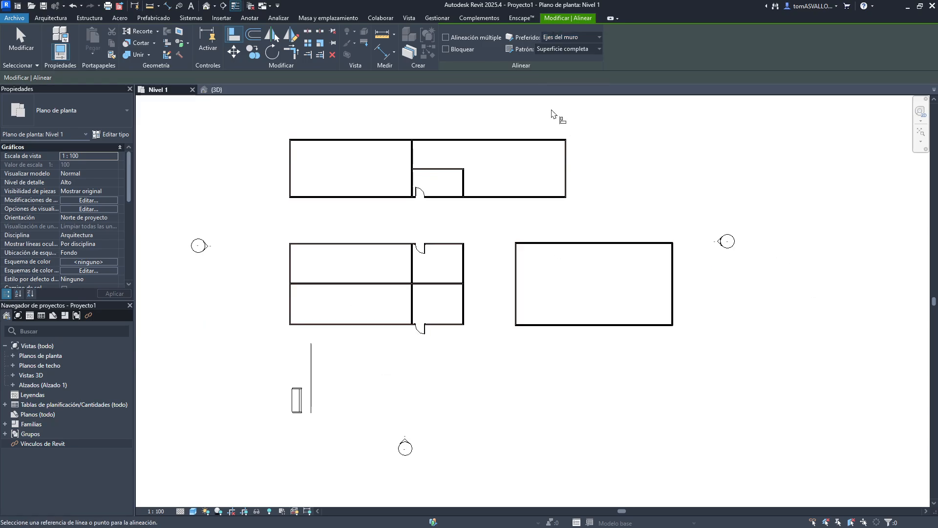
pyautogui.scroll(-2, 527, 240)
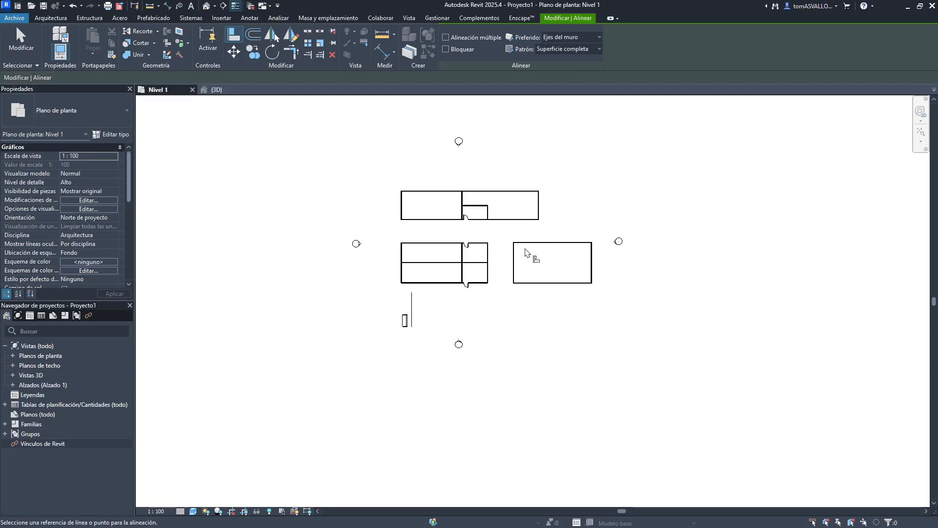
pyautogui.click(562, 37)
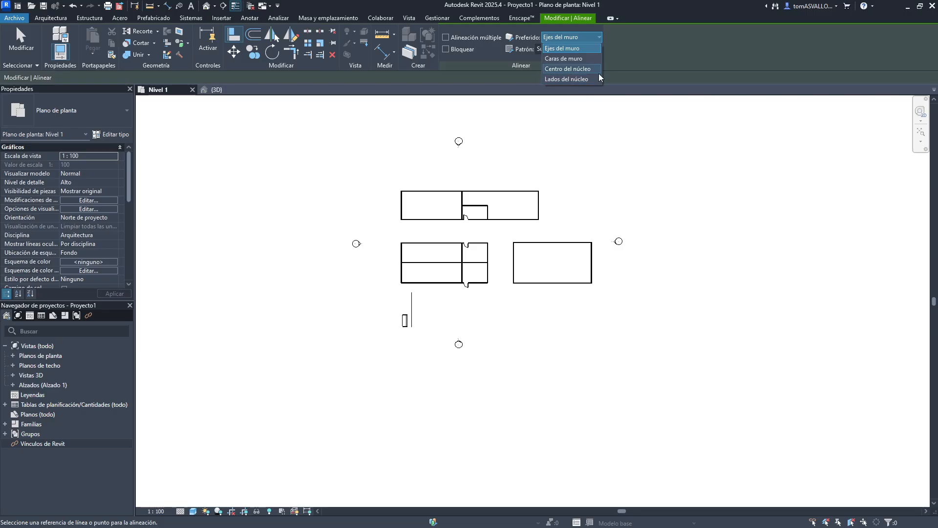
pyautogui.click(540, 214)
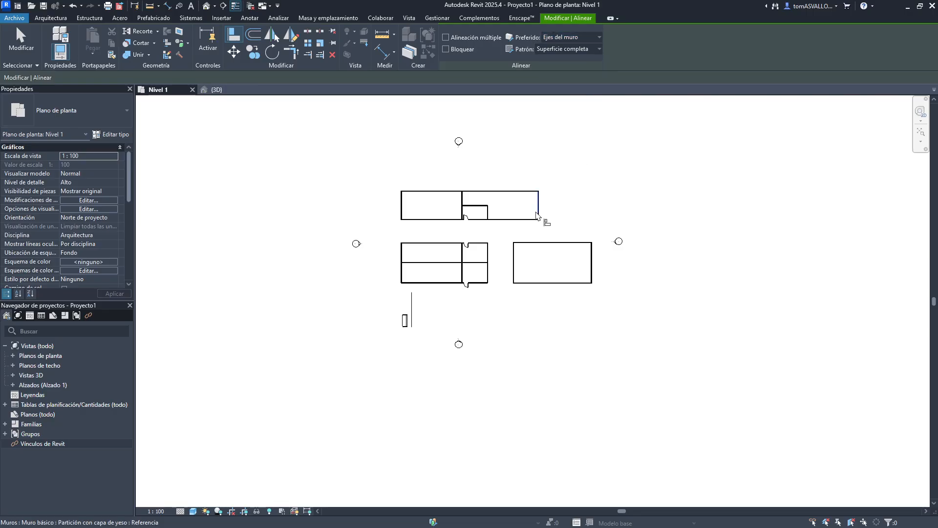
pyautogui.click(538, 213)
pyautogui.click(514, 271)
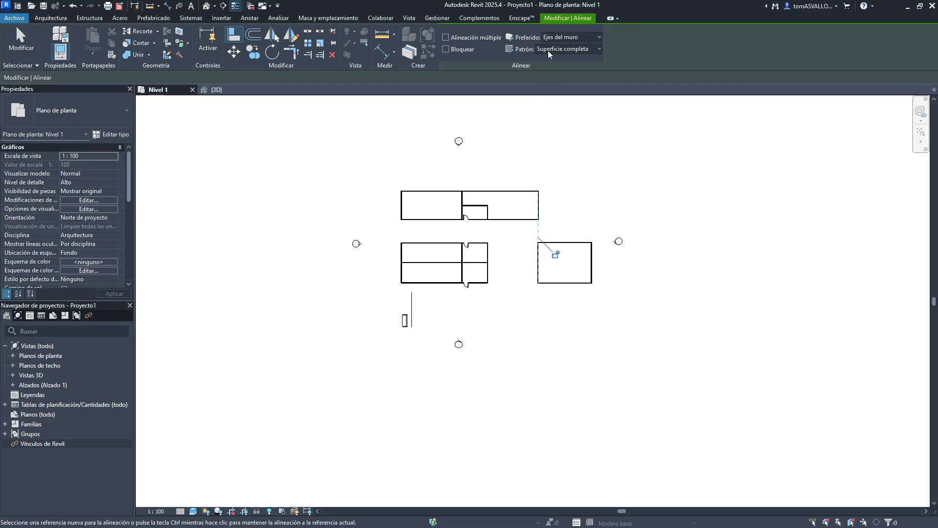
pyautogui.scroll(5, 558, 191)
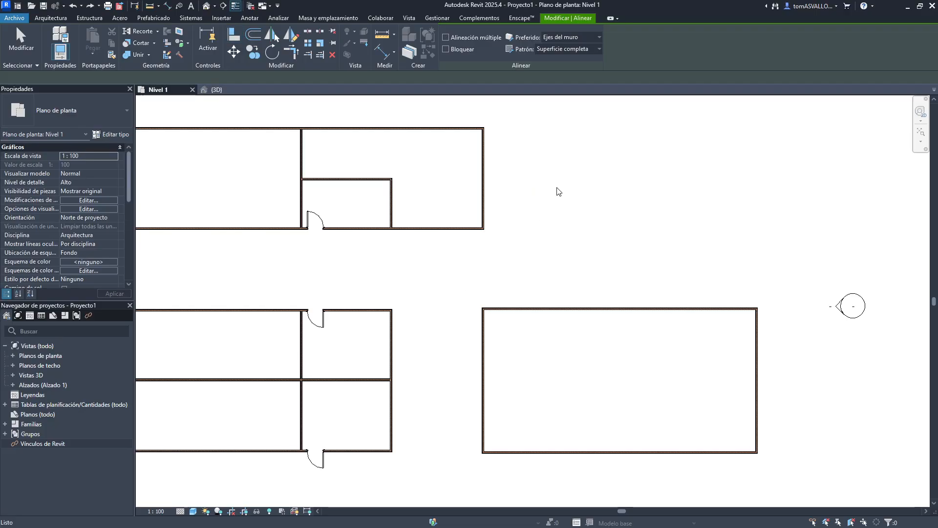
pyautogui.press('Escape')
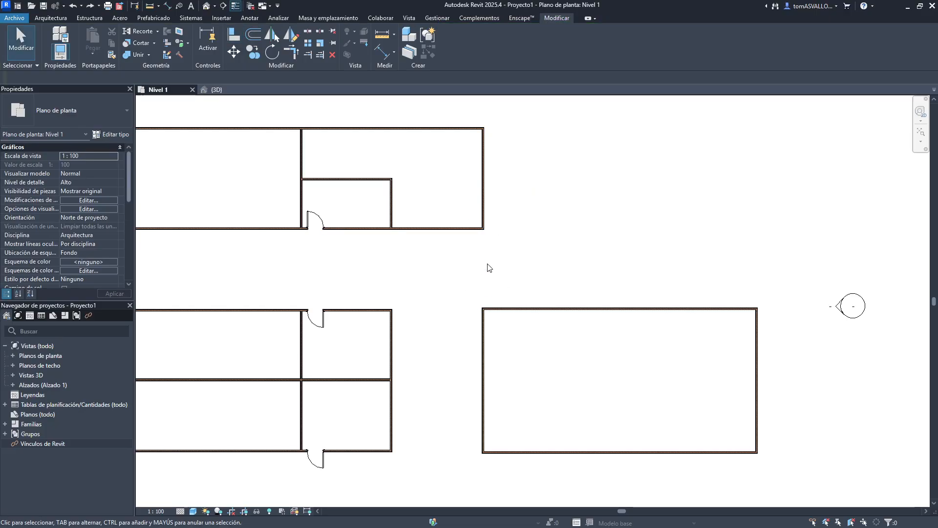
# - Examine the wall's centerline reference up close and the Align tool's Preferred and Pattern options
pyautogui.scroll(1, 486, 310)
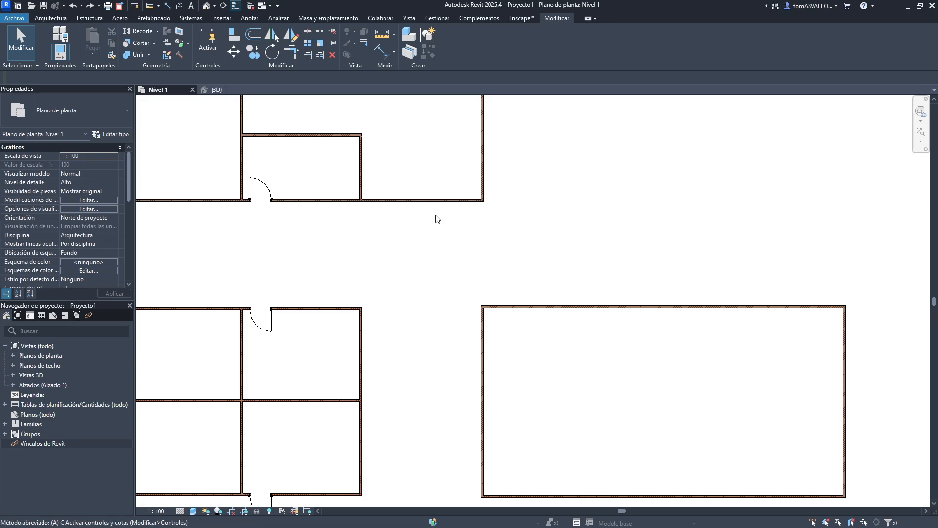
pyautogui.press('a')
pyautogui.press('l')
pyautogui.scroll(2, 491, 150)
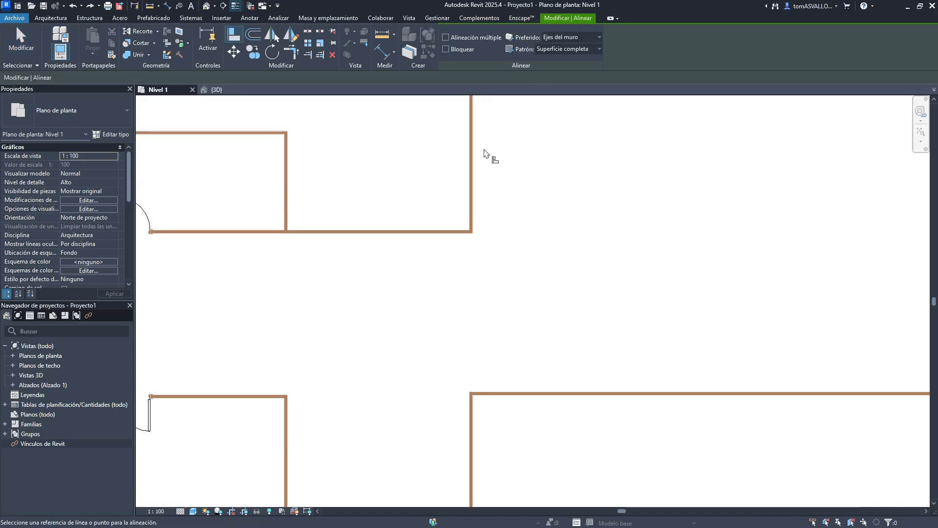
pyautogui.scroll(7, 471, 179)
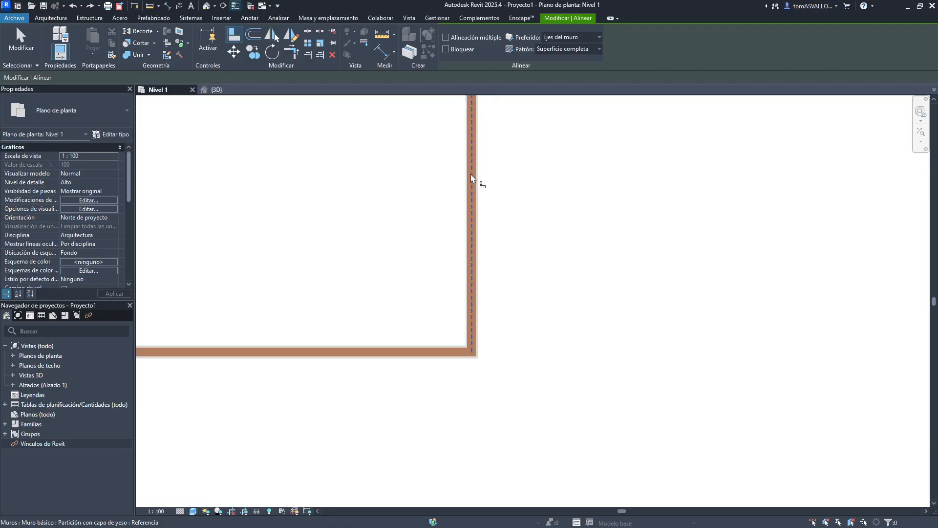
pyautogui.scroll(1, 482, 186)
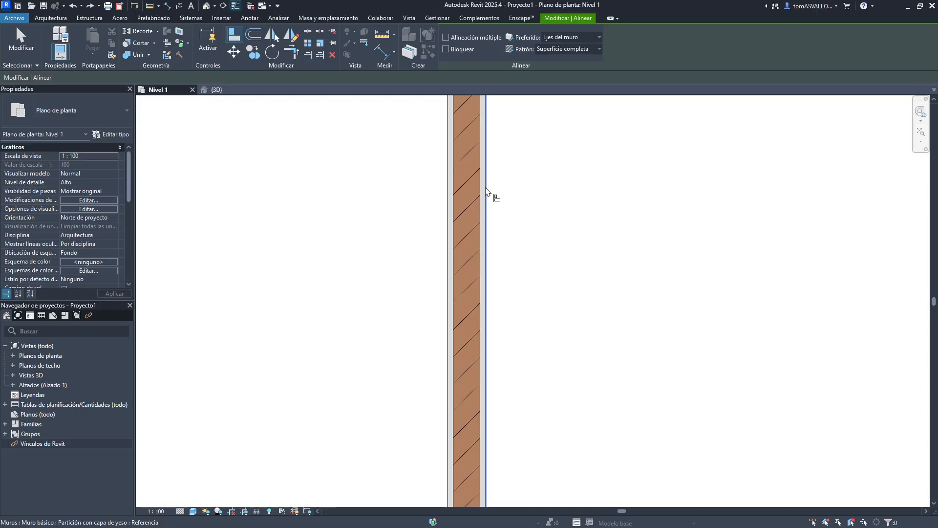
pyautogui.scroll(-5, 499, 178)
pyautogui.press('Escape')
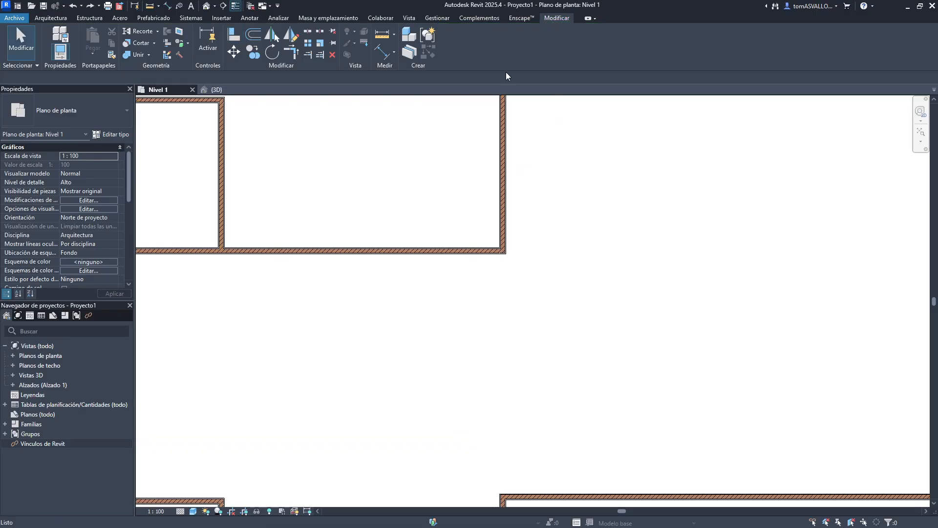
pyautogui.press('a')
pyautogui.press('l')
pyautogui.click(541, 51)
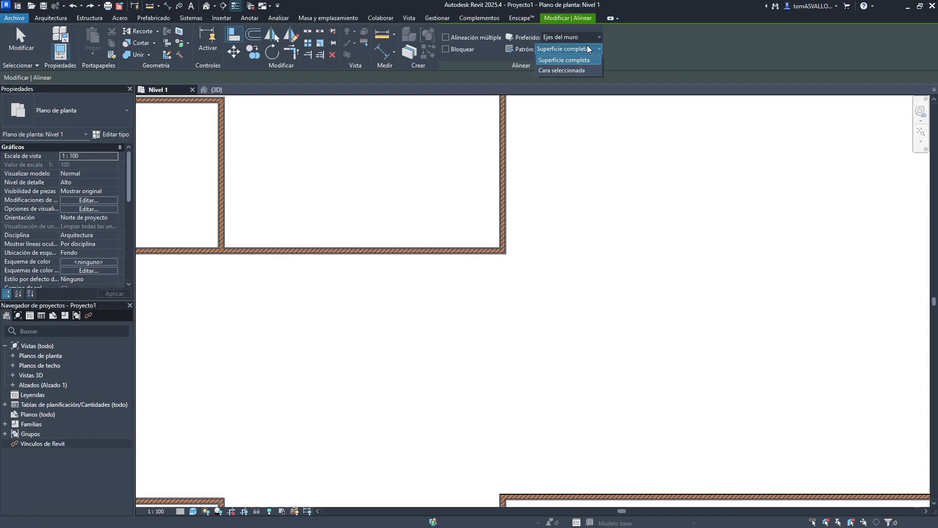
pyautogui.press('Escape')
pyautogui.press('Escape')
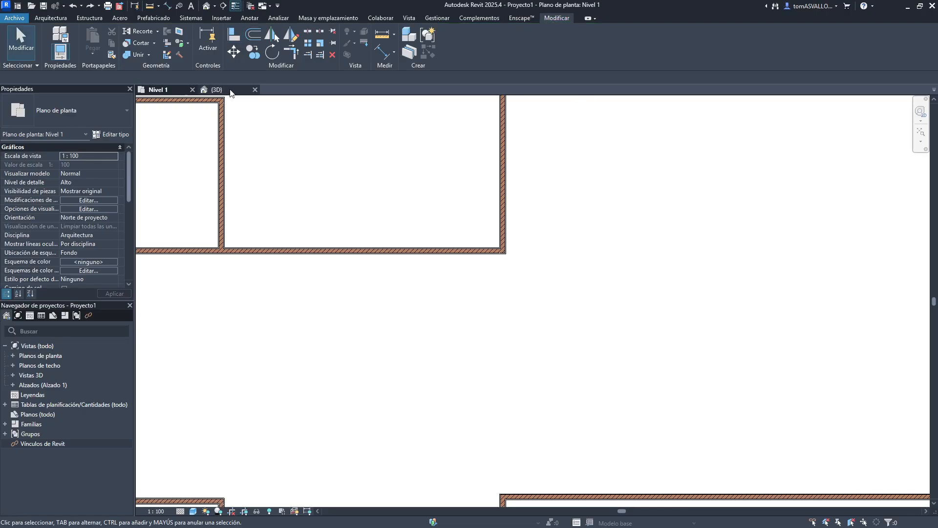
# - In the 3D view, select the separate building's walls and open their wall type's structure assembly for editing
pyautogui.click(230, 91)
pyautogui.scroll(5, 352, 315)
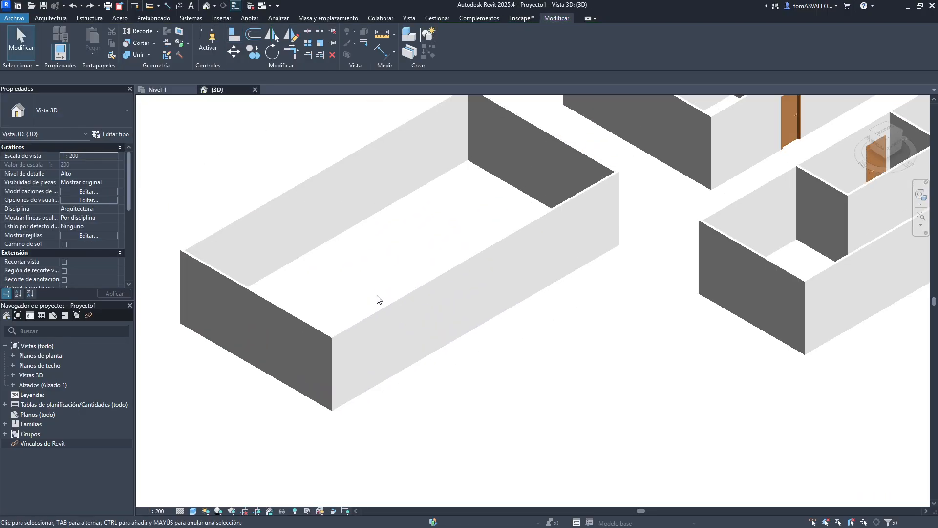
pyautogui.click(404, 296)
pyautogui.rightClick(403, 295)
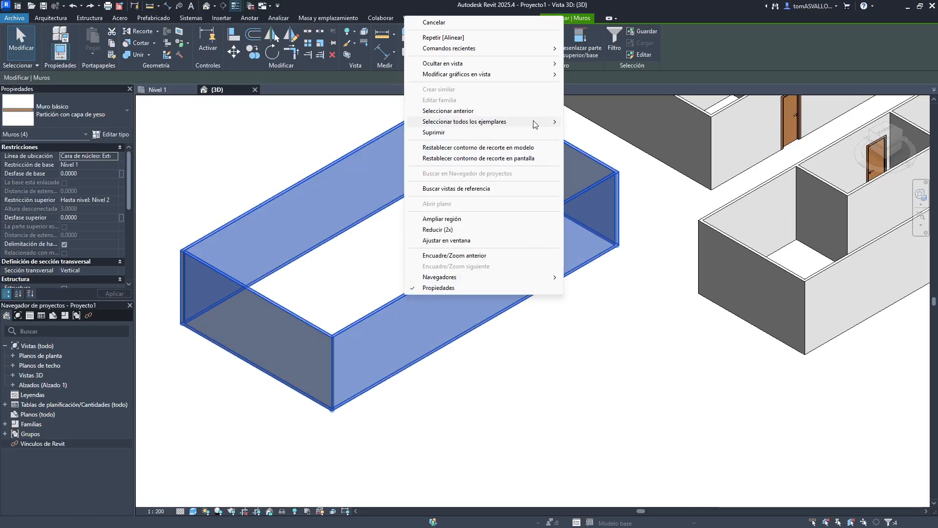
pyautogui.moveTo(512, 76)
pyautogui.click(613, 75)
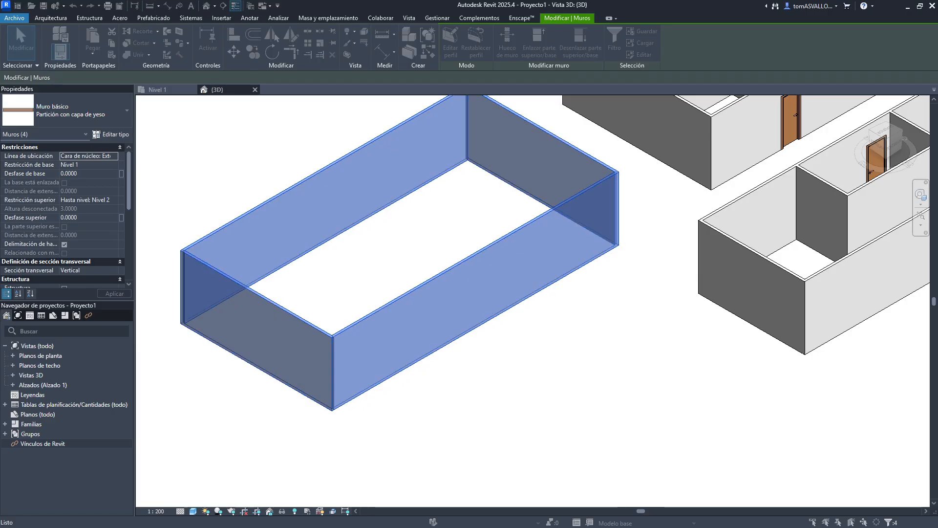
pyautogui.moveTo(250, 82); pyautogui.dragTo(506, 85)
pyautogui.press('Escape')
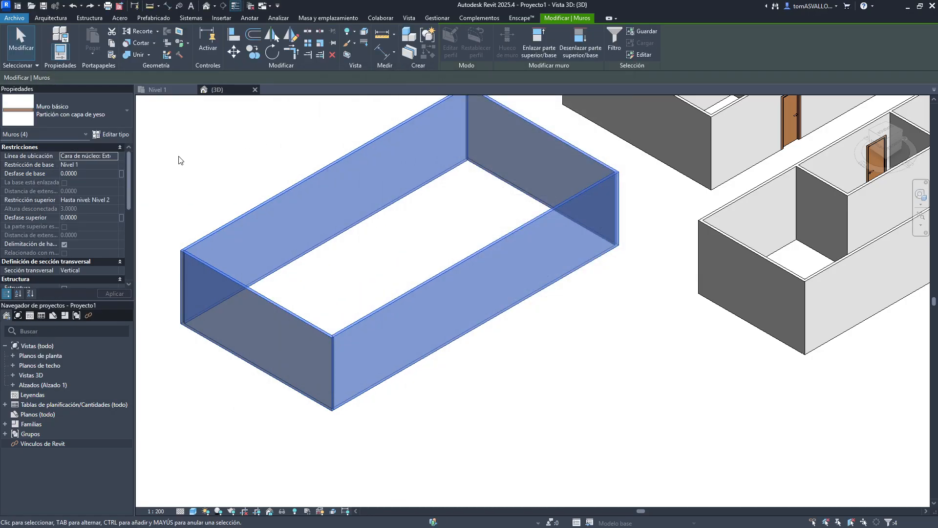
pyautogui.click(118, 135)
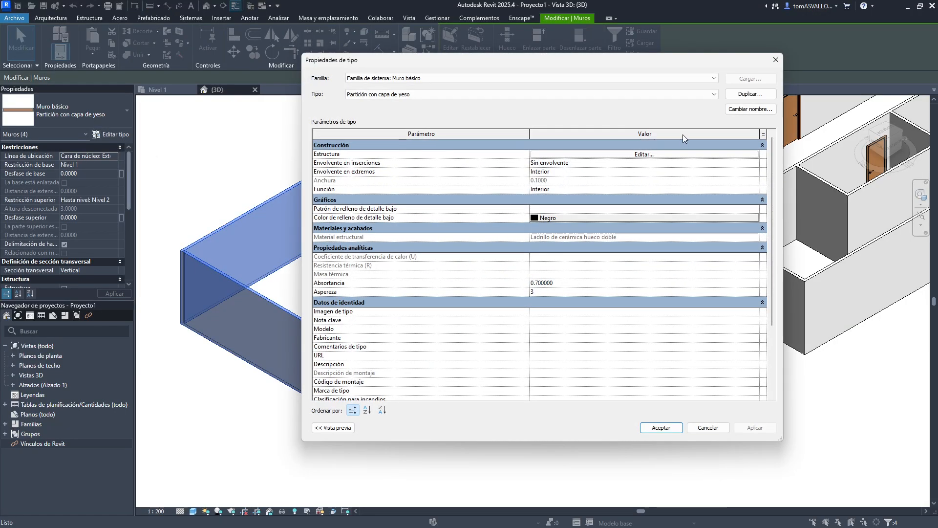
pyautogui.click(610, 154)
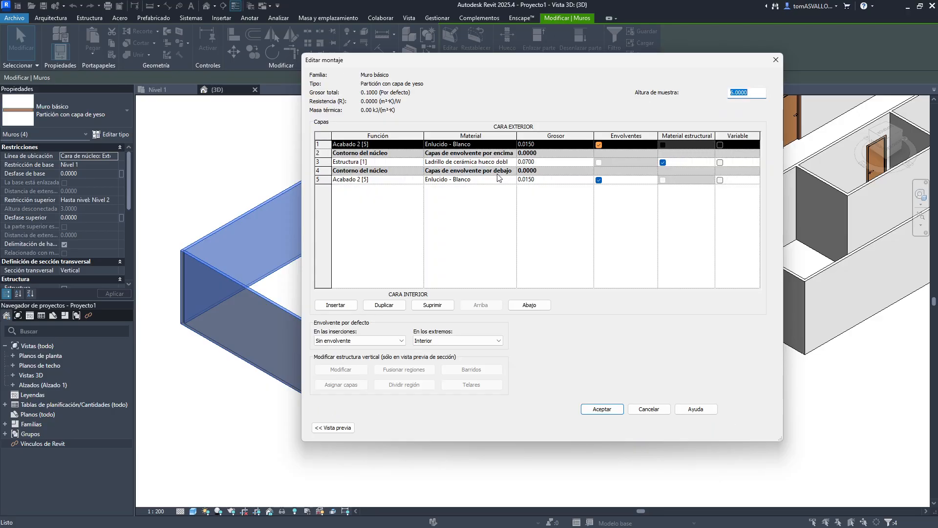
# - Edit the finish layer material Enlucido - Blanco, setting its surface foreground pattern to the model pattern Ladrillo 75x225, and accept all dialogs
pyautogui.click(513, 146)
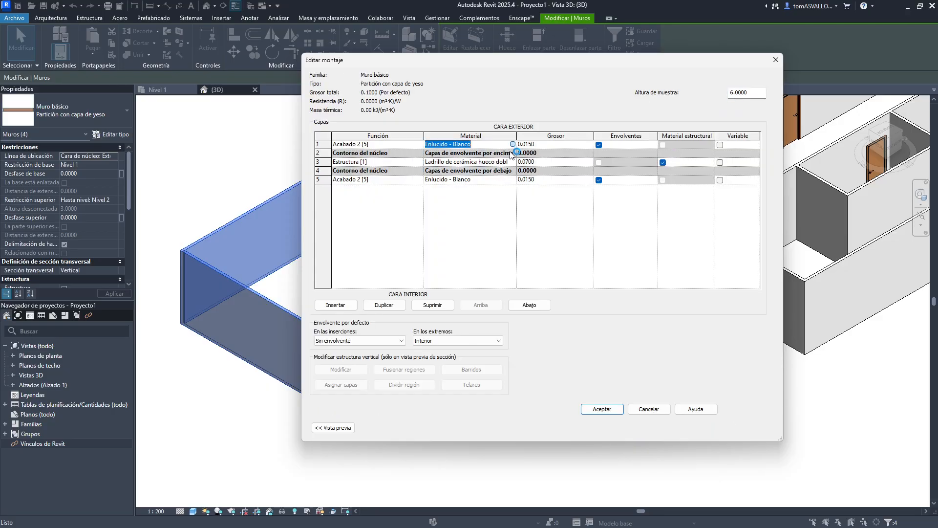
pyautogui.click(512, 144)
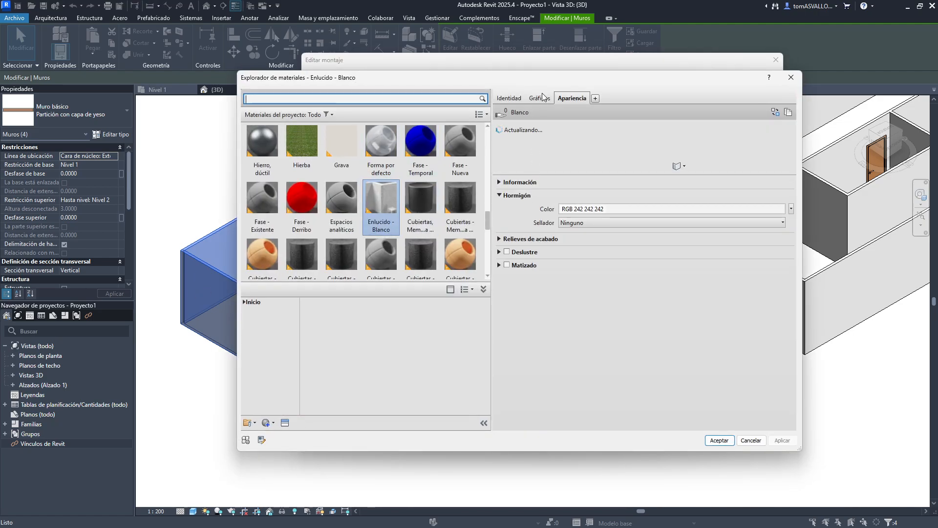
pyautogui.click(540, 97)
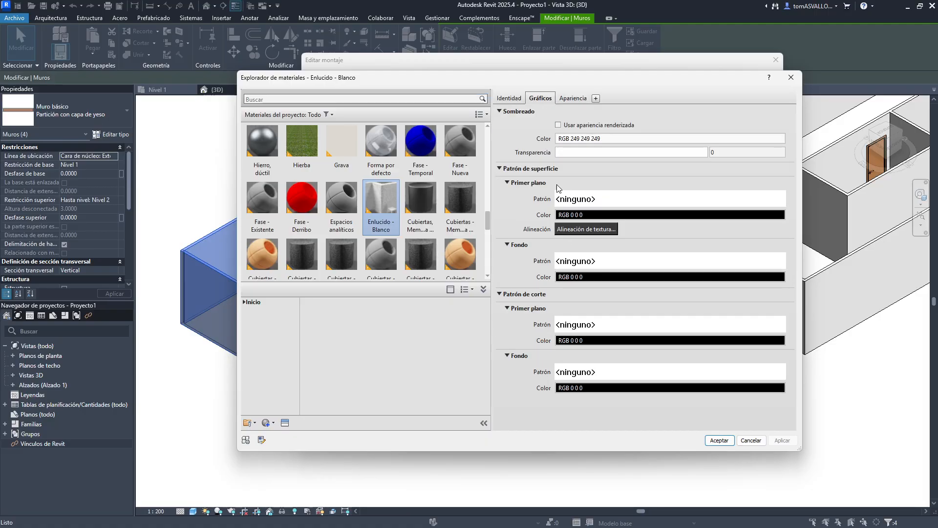
pyautogui.click(584, 205)
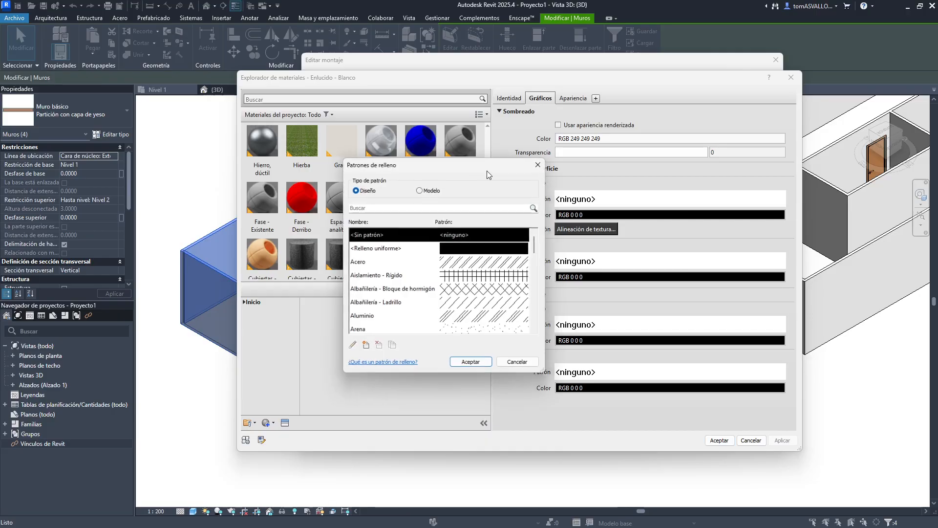
pyautogui.click(429, 189)
pyautogui.scroll(-2, 433, 255)
pyautogui.scroll(-1, 441, 289)
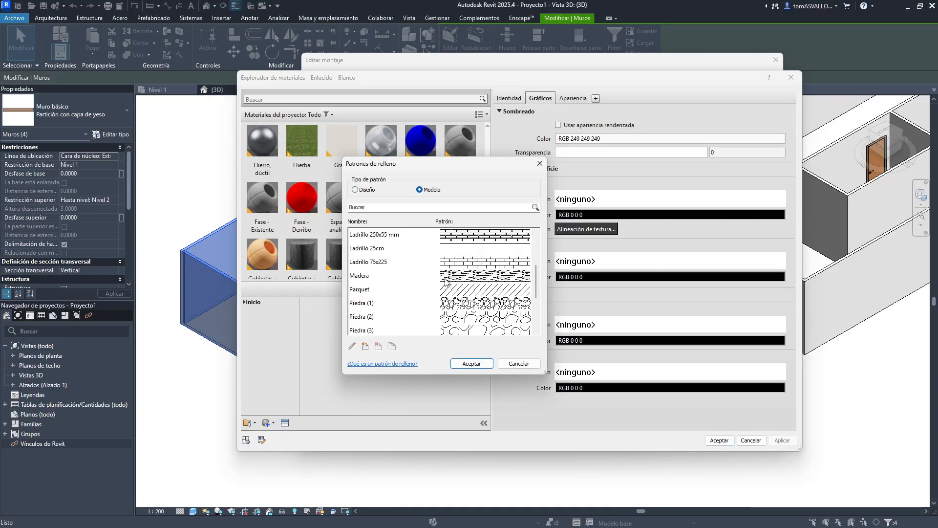
pyautogui.click(436, 260)
pyautogui.click(471, 363)
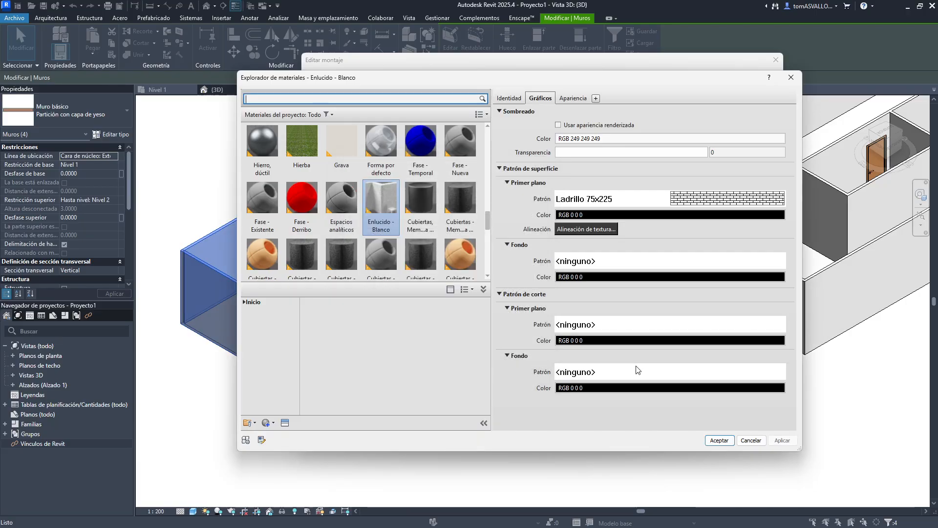
pyautogui.click(725, 441)
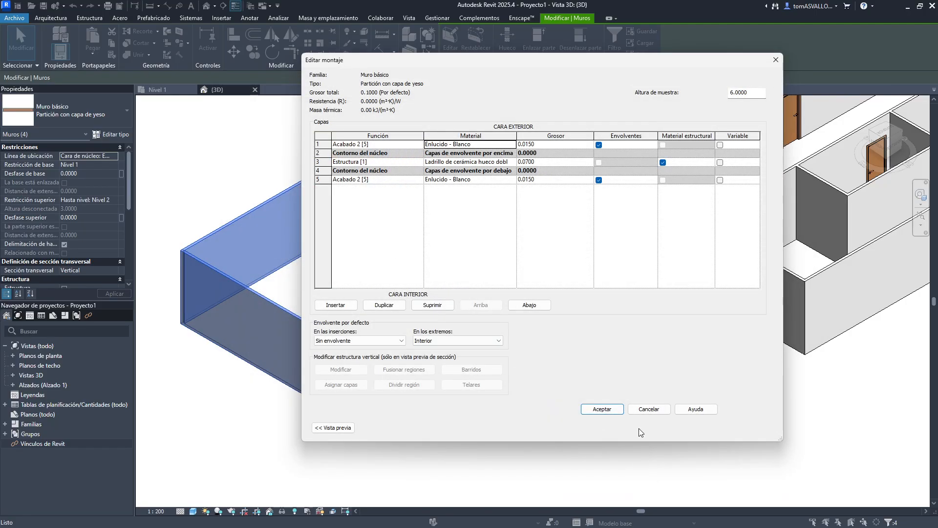
pyautogui.click(607, 408)
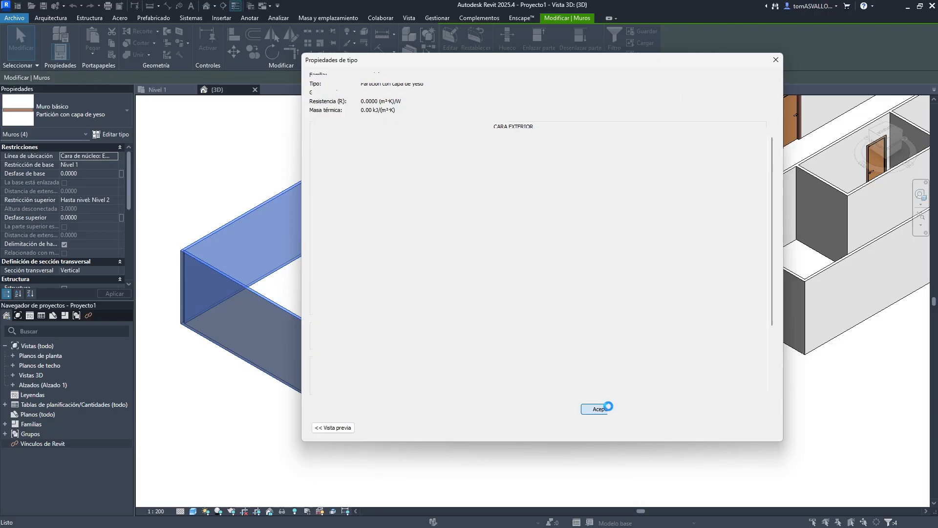
pyautogui.click(665, 429)
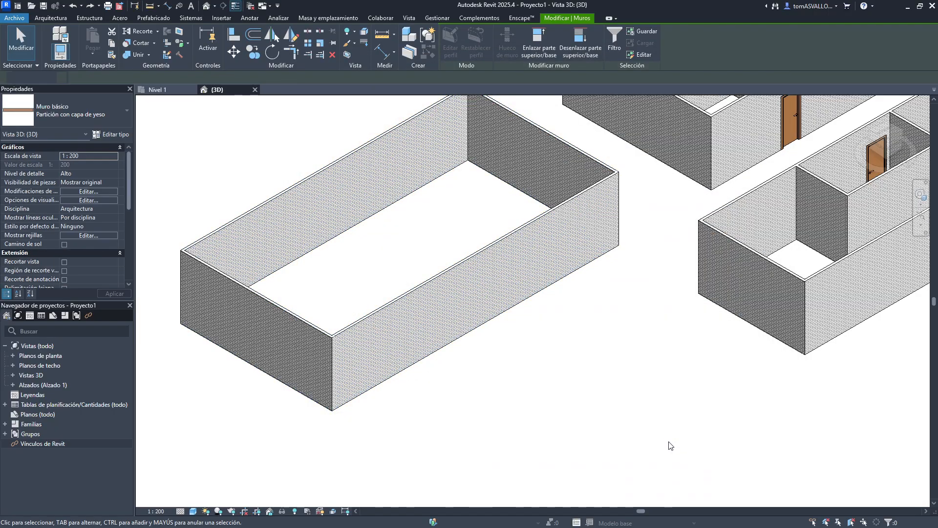
# - Zoom into the wall corner and use Align to line up the brick surface pattern with the corner edge
pyautogui.click(670, 445)
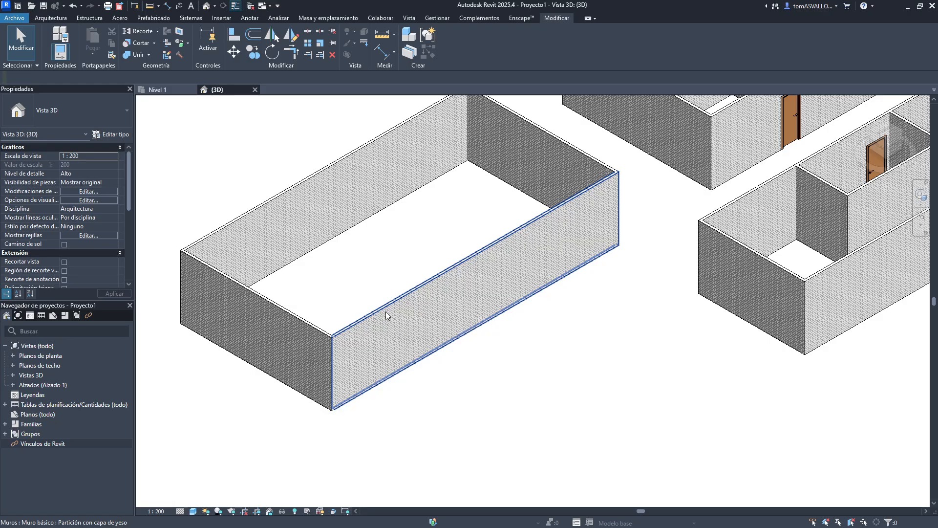
pyautogui.scroll(8, 386, 312)
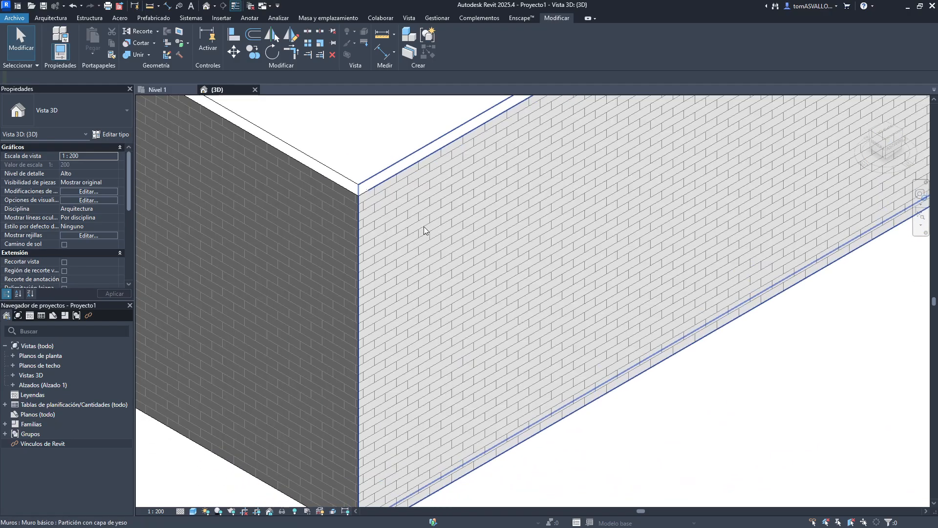
pyautogui.scroll(3, 341, 209)
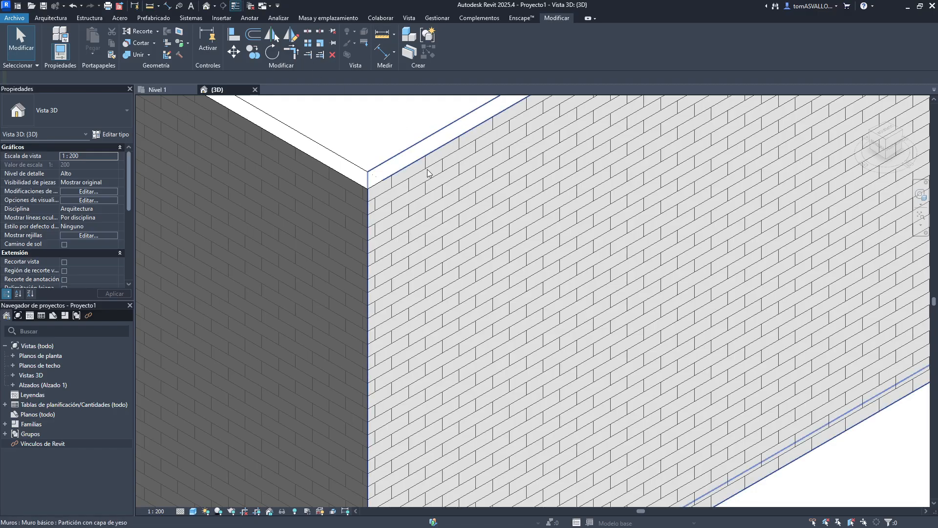
pyautogui.scroll(3, 372, 158)
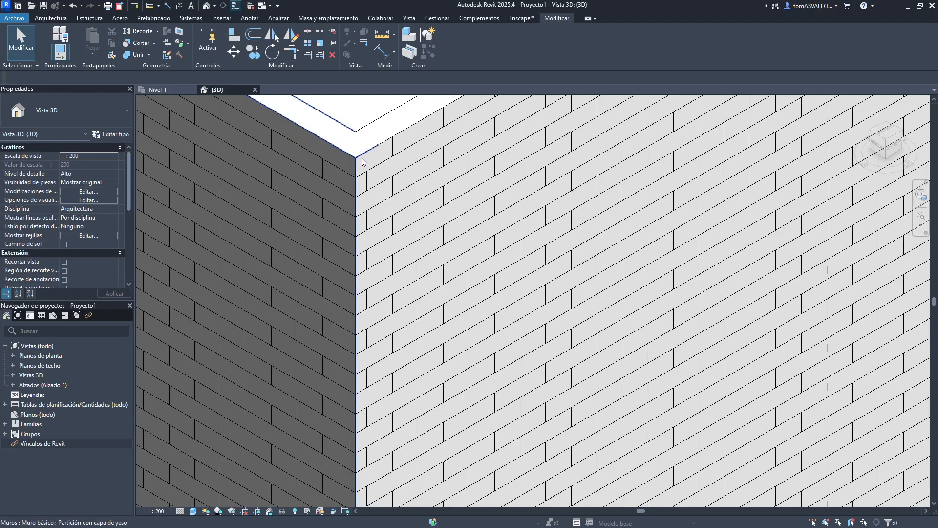
pyautogui.scroll(2, 362, 161)
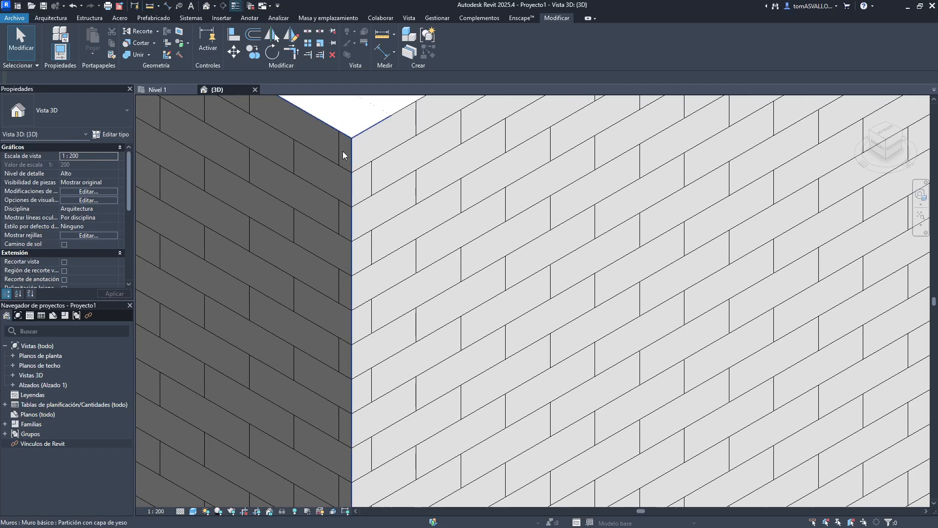
pyautogui.click(239, 37)
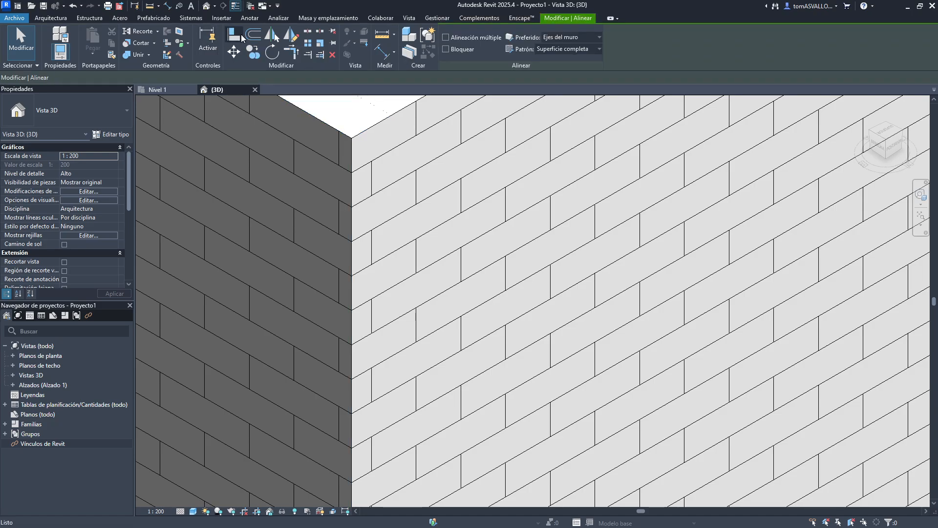
pyautogui.click(352, 190)
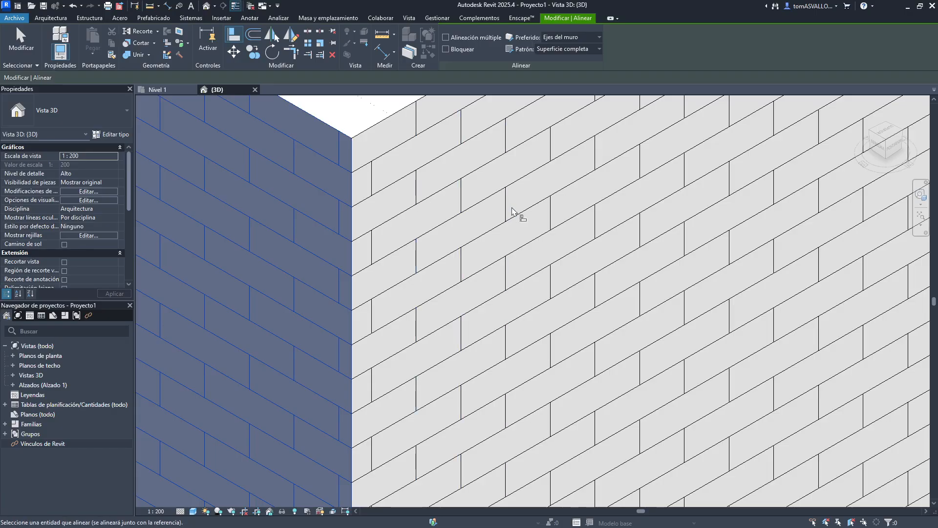
pyautogui.click(370, 178)
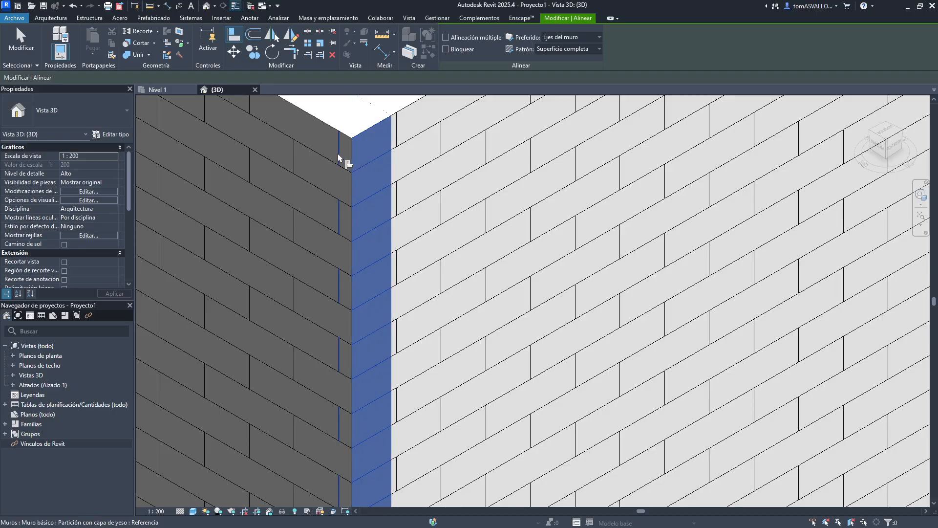
# - Exit Align and examine the brick pattern across the separate building's walls
pyautogui.scroll(-5, 413, 195)
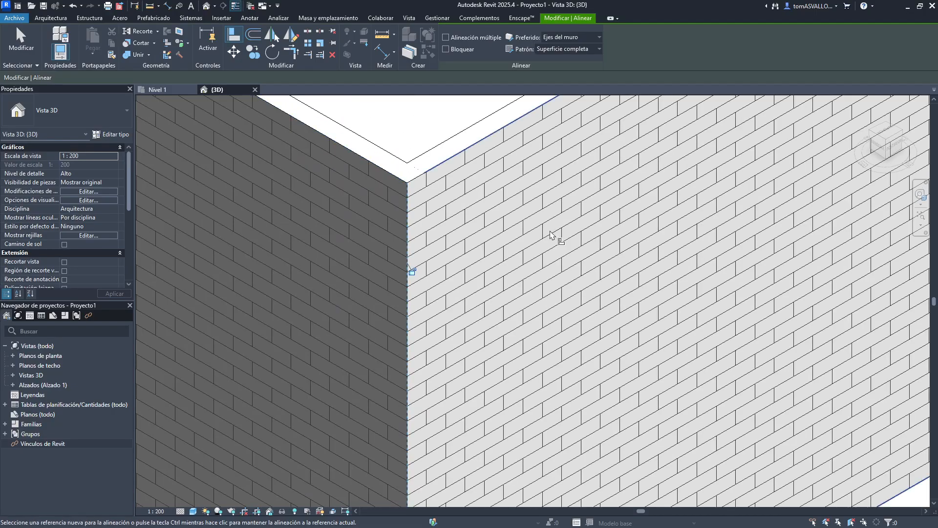
pyautogui.scroll(-3, 379, 270)
pyautogui.moveTo(378, 239)
pyautogui.mouseDown(button='middle')
pyautogui.moveTo(586, 310)
pyautogui.moveTo(684, 370)
pyautogui.mouseUp(button='middle')
pyautogui.moveTo(402, 268)
pyautogui.mouseDown(button='middle')
pyautogui.moveTo(595, 293)
pyautogui.moveTo(662, 324)
pyautogui.mouseUp(button='middle')
pyautogui.scroll(-3, 295, 210)
pyautogui.scroll(6, 276, 208)
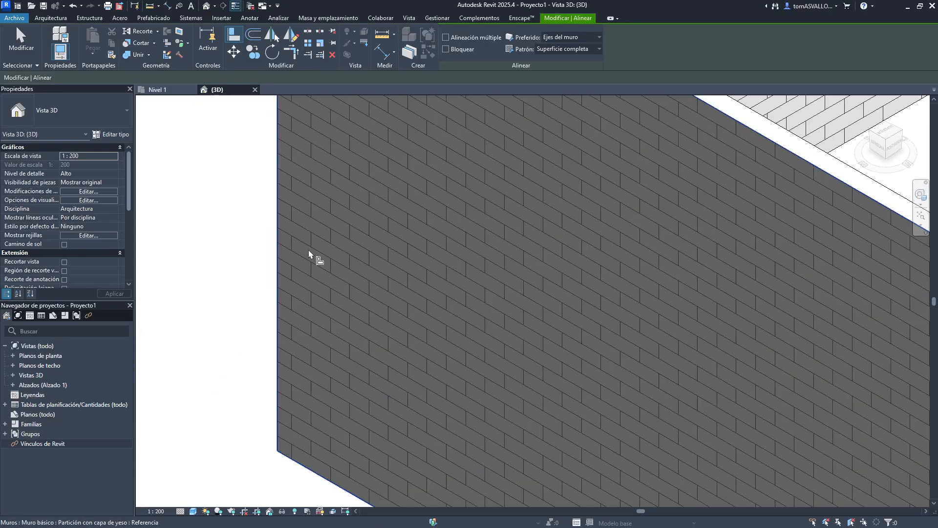
pyautogui.press('Escape')
pyautogui.scroll(-3, 318, 274)
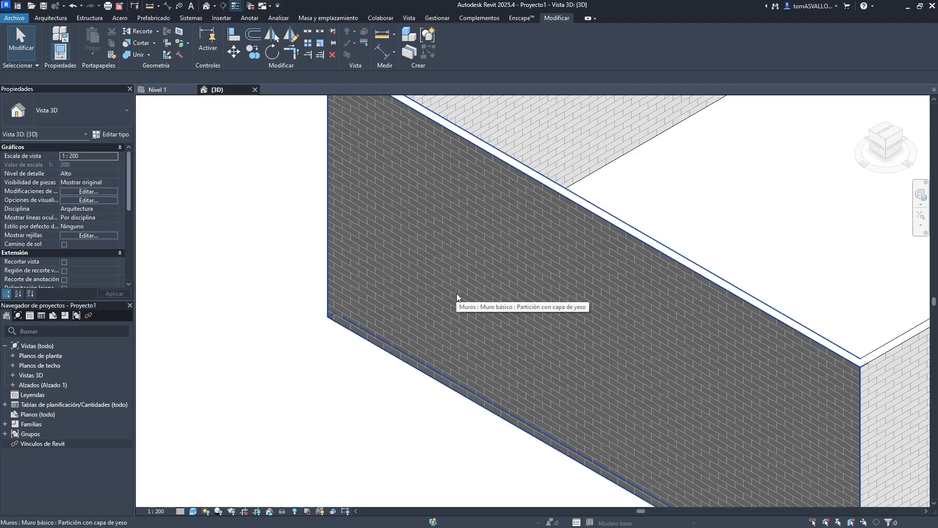
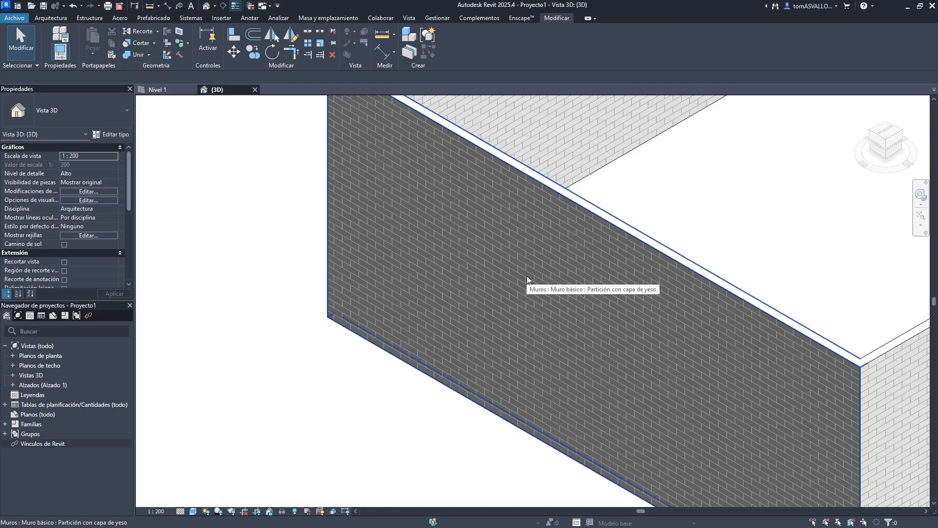
# - Start Align and switch its pattern option to Cara seleccionada, then back to Superficie completa, and exit the tool
pyautogui.moveTo(590, 180); pyautogui.dragTo(403, 125, button='middle')
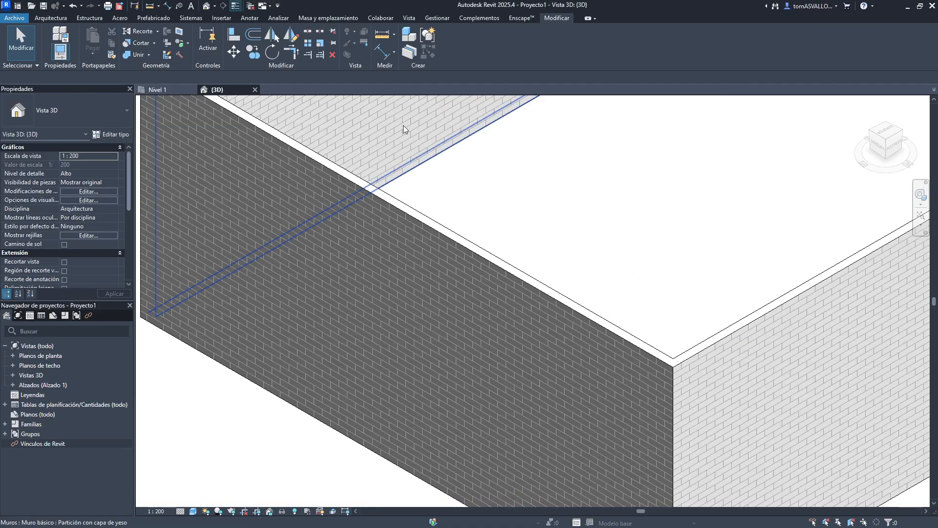
pyautogui.press('a')
pyautogui.press('l')
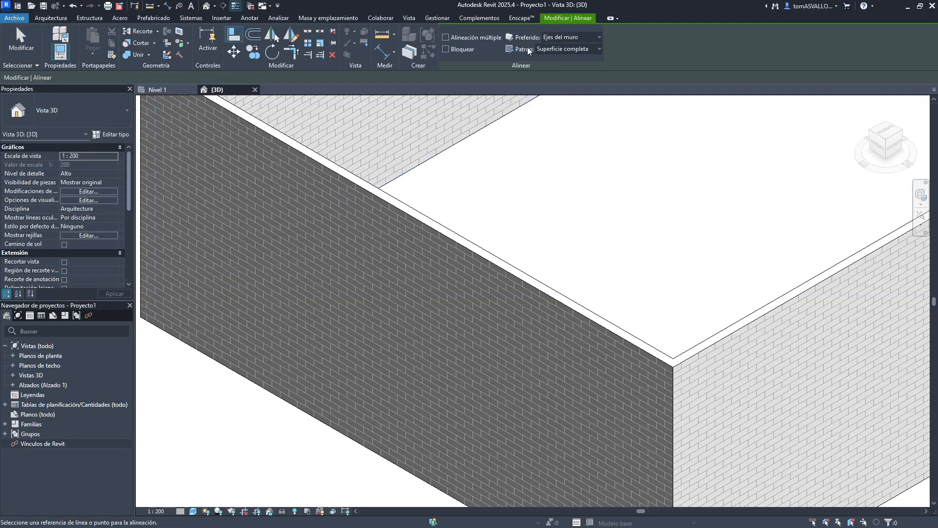
pyautogui.click(562, 50)
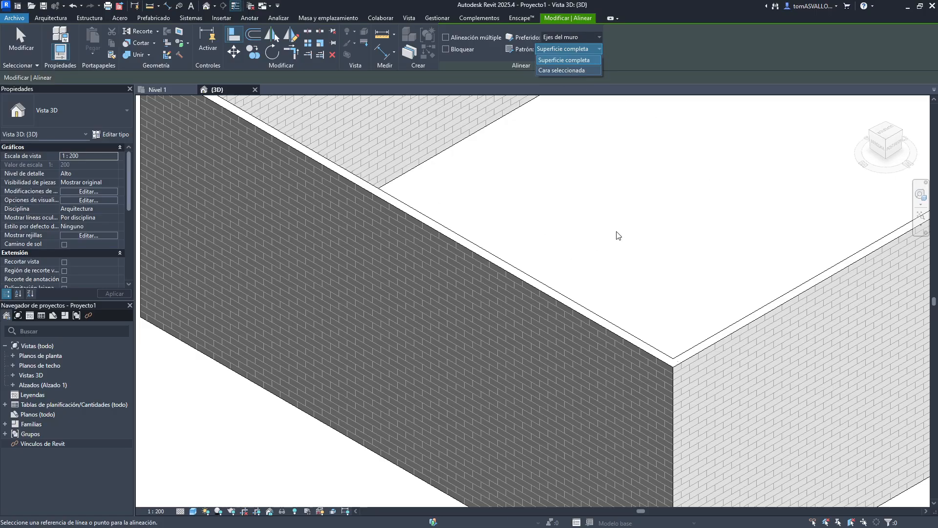
pyautogui.click(575, 69)
pyautogui.moveTo(721, 250); pyautogui.dragTo(539, 243, button='middle')
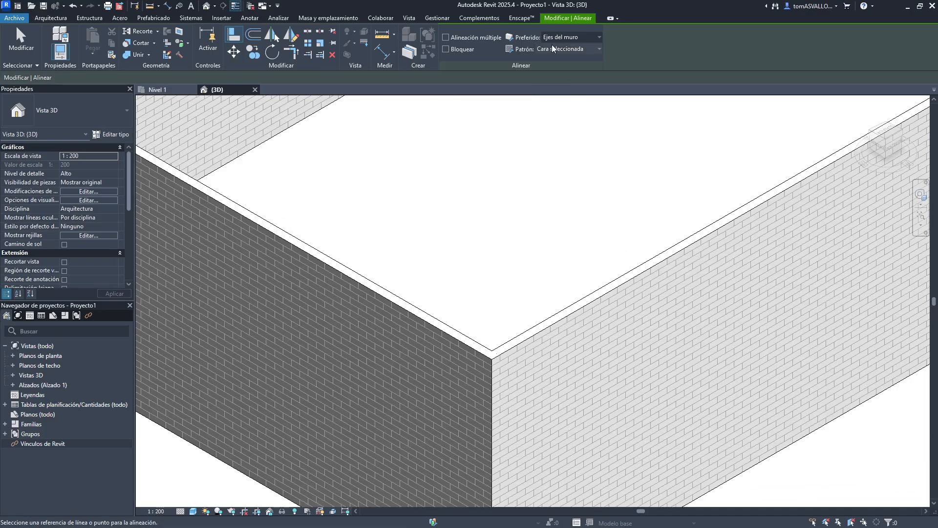
pyautogui.click(553, 49)
pyautogui.click(568, 60)
pyautogui.scroll(-5, 515, 215)
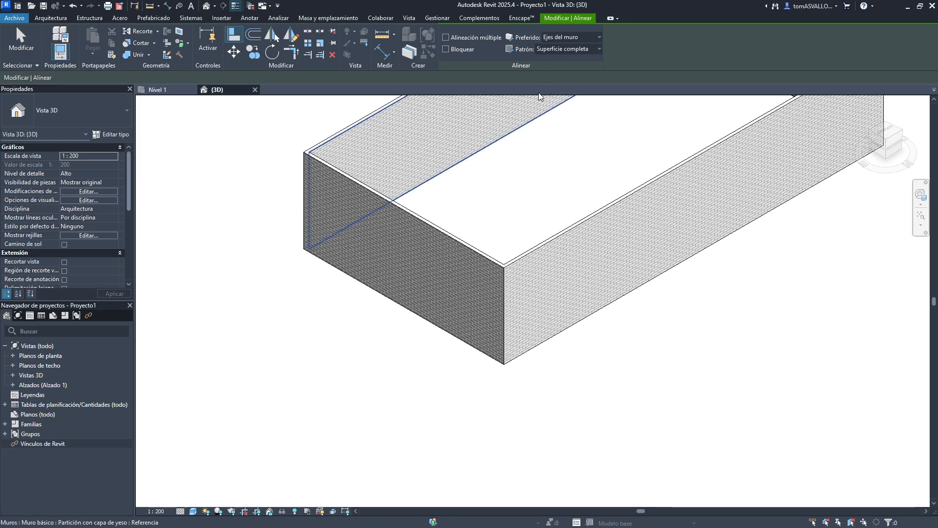
pyautogui.press('Escape')
# - Zoom out and examine all the buildings in the 3D view
pyautogui.moveTo(567, 176); pyautogui.dragTo(492, 325, button='middle')
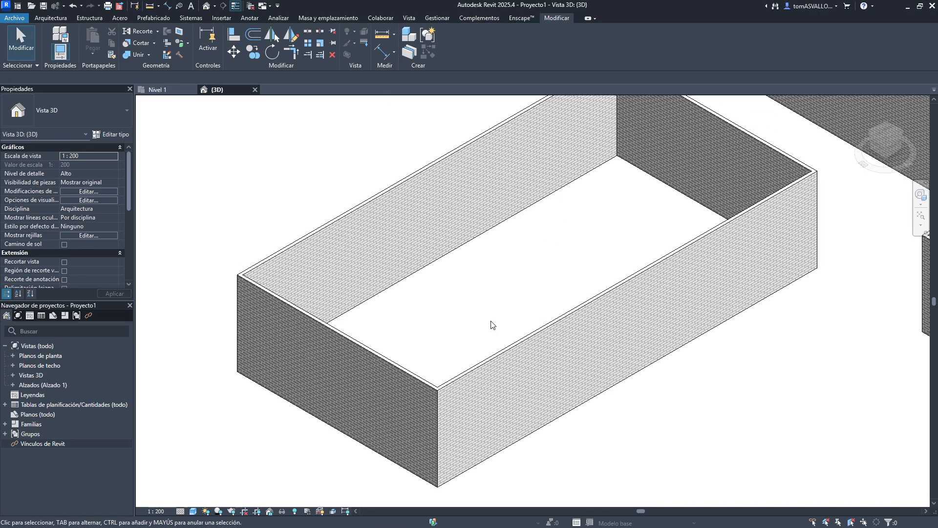
pyautogui.scroll(5, 481, 308)
pyautogui.scroll(-7, 482, 309)
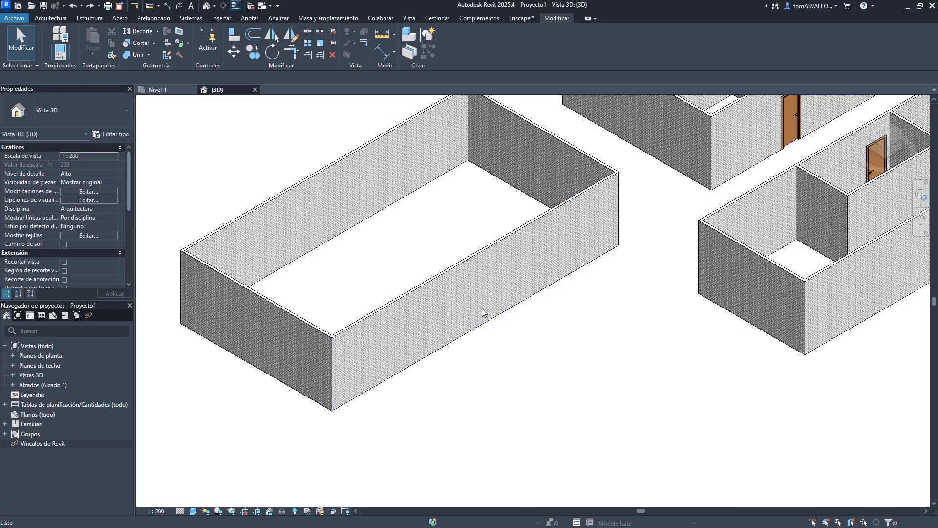
pyautogui.moveTo(439, 230); pyautogui.dragTo(442, 290, button='middle')
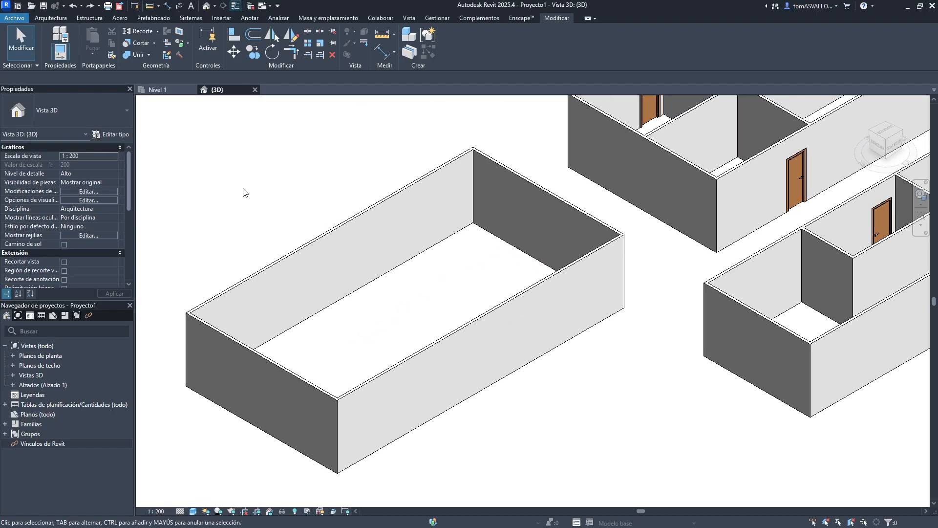
pyautogui.press('z')
pyautogui.press('f')
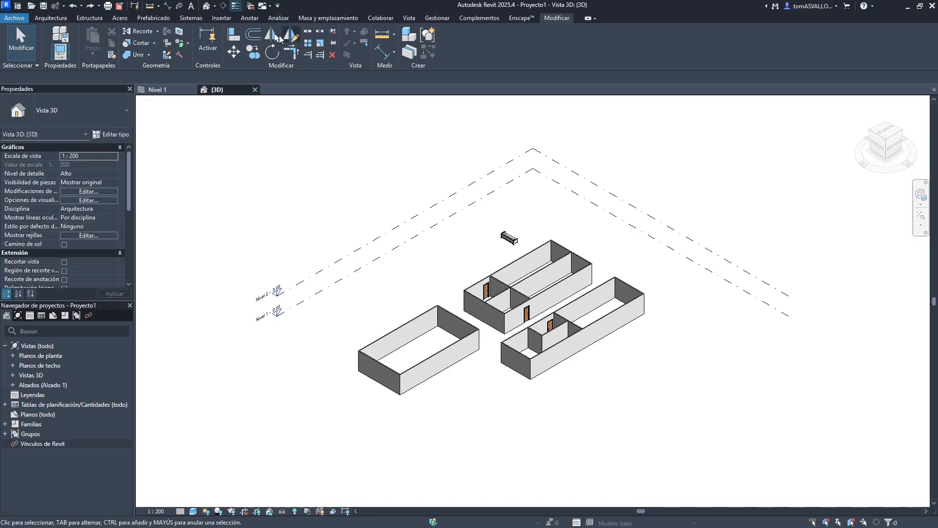
pyautogui.scroll(6, 431, 304)
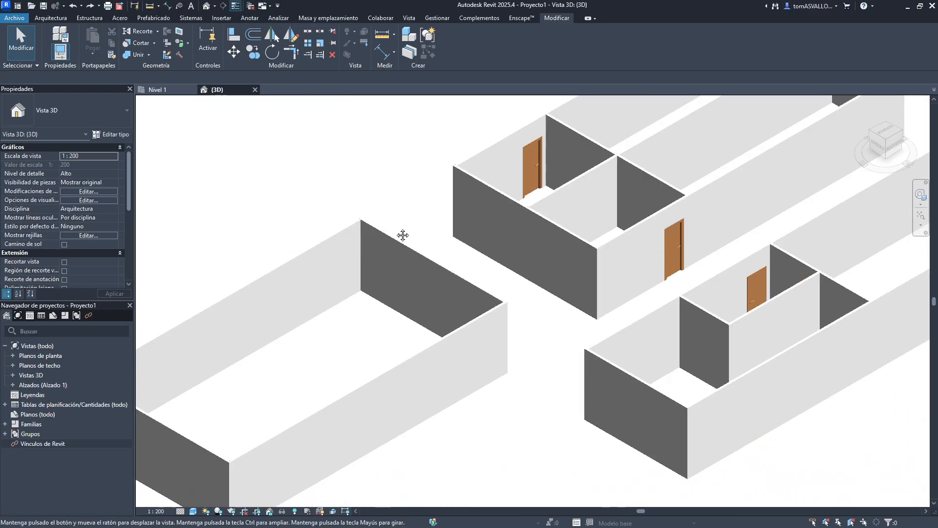
pyautogui.scroll(-5, 402, 235)
# - Switch to the Nivel 1 plan and start Offset with a numeric offset of 1.0 and Copy enabled
pyautogui.click(157, 90)
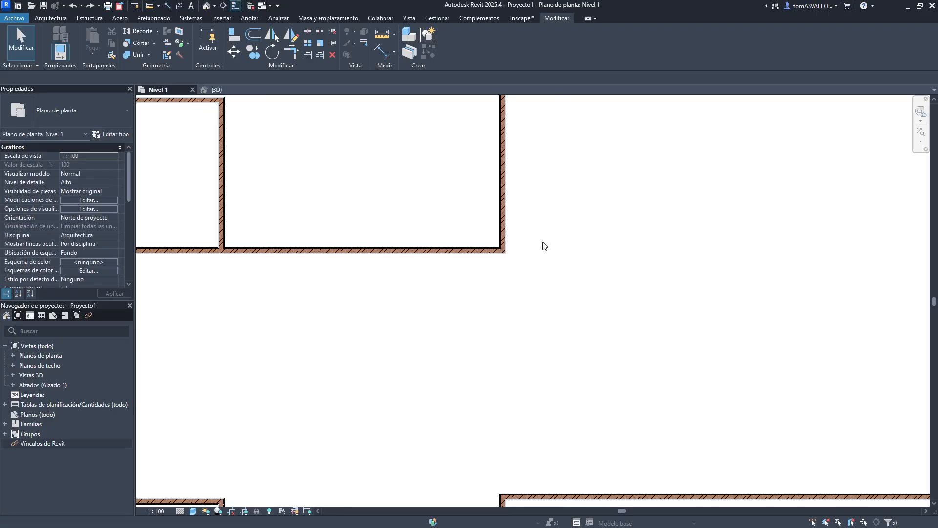
pyautogui.scroll(-5, 415, 220)
pyautogui.moveTo(599, 291); pyautogui.dragTo(431, 167, button='middle')
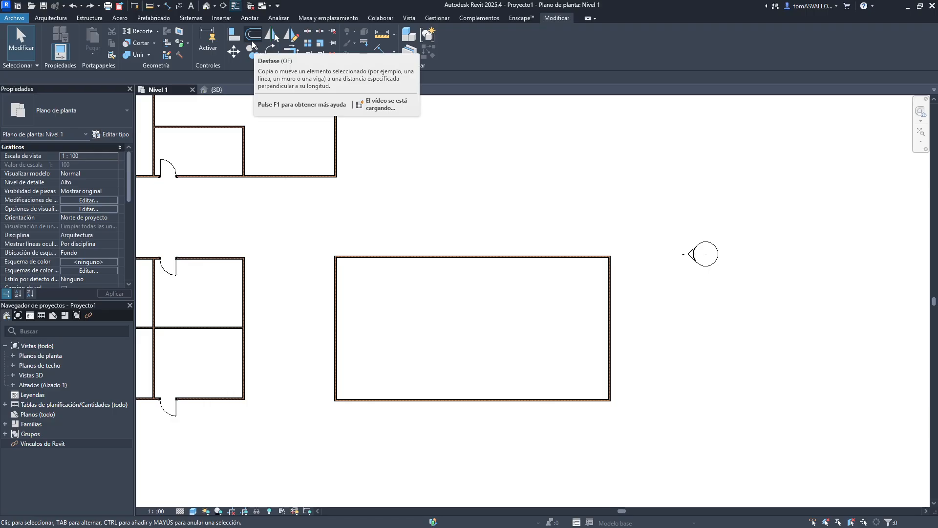
pyautogui.click(251, 40)
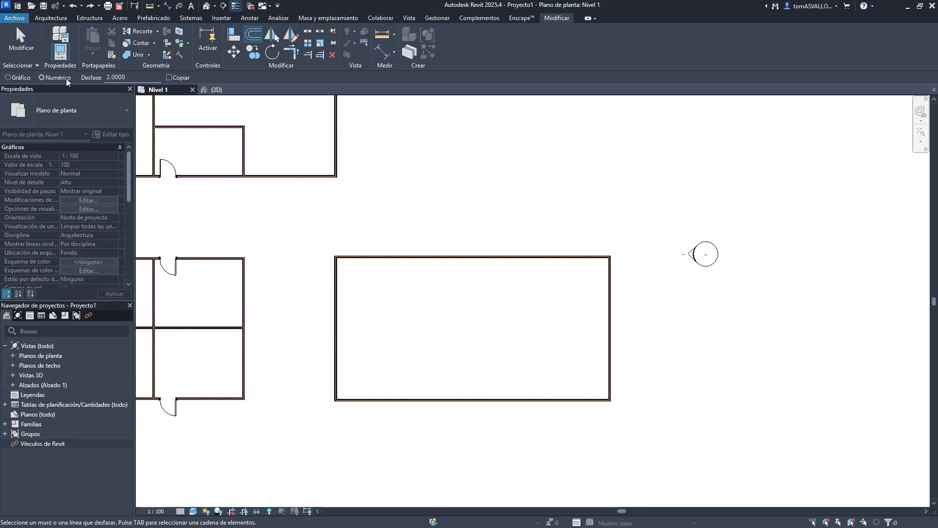
pyautogui.moveTo(130, 78); pyautogui.dragTo(109, 69)
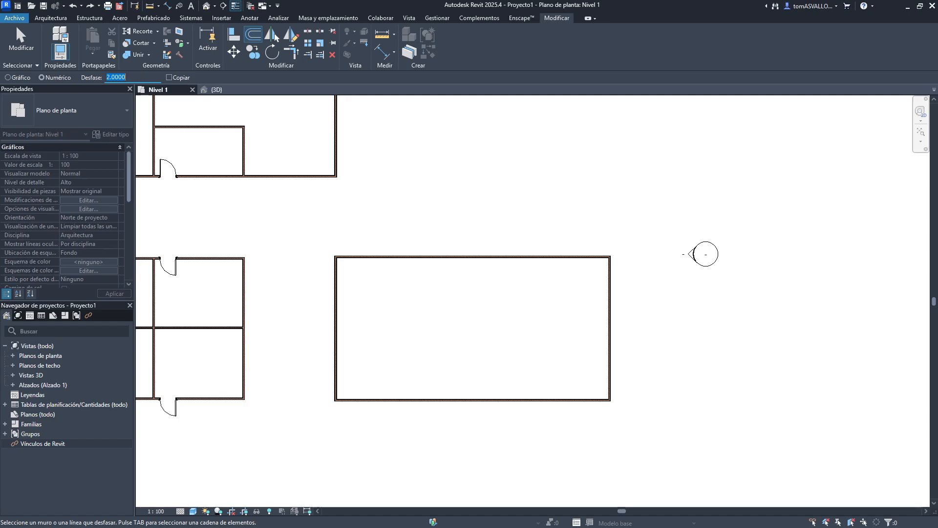
pyautogui.write('1')
pyautogui.press('Return')
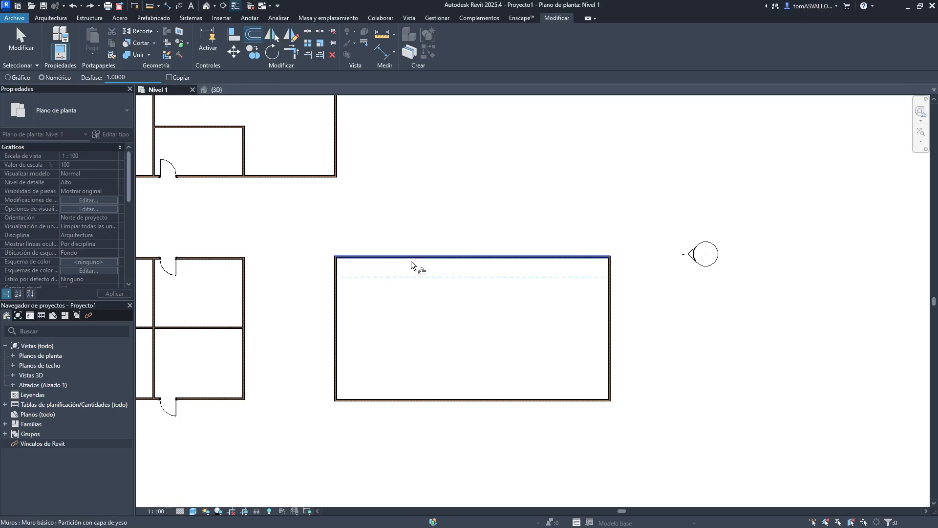
pyautogui.click(169, 77)
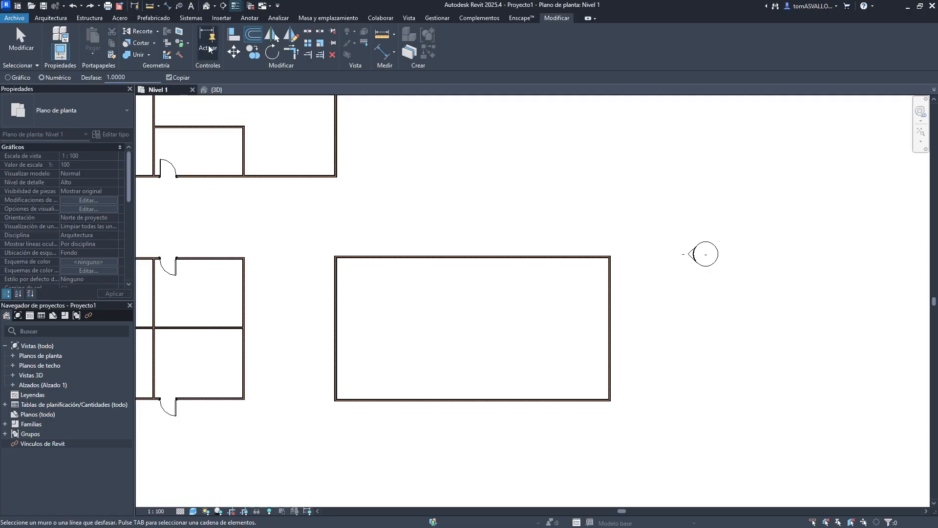
# - Offset copies of the separate building's walls inward by 1.0, one wall at a time
pyautogui.click(447, 259)
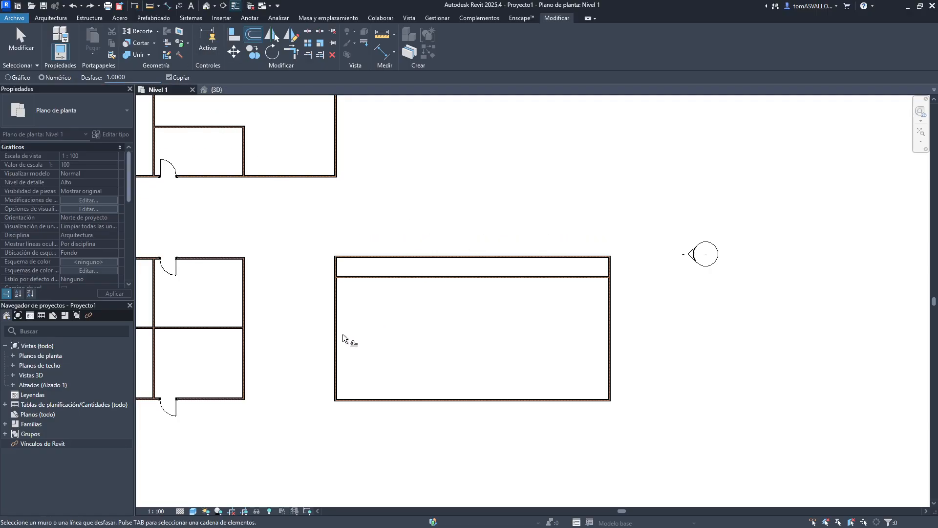
pyautogui.click(336, 334)
pyautogui.click(450, 398)
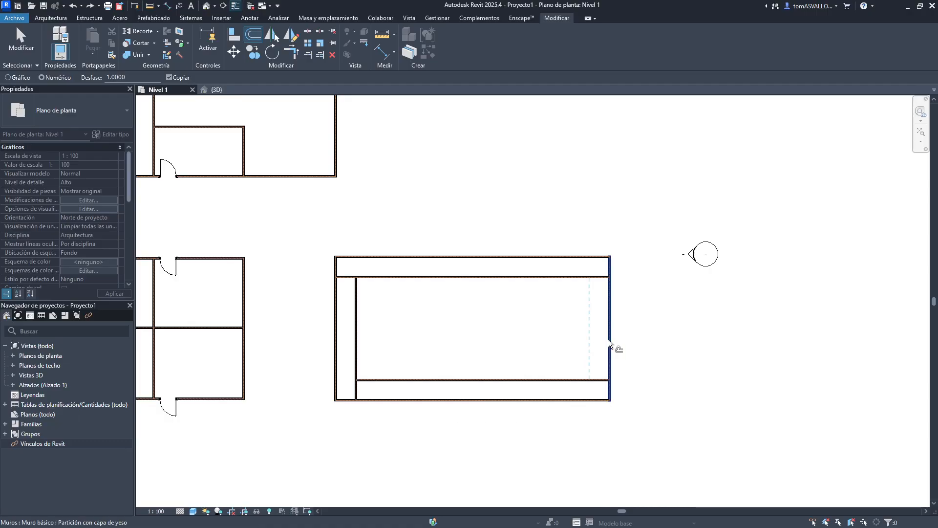
pyautogui.click(608, 339)
pyautogui.click(586, 333)
pyautogui.click(494, 283)
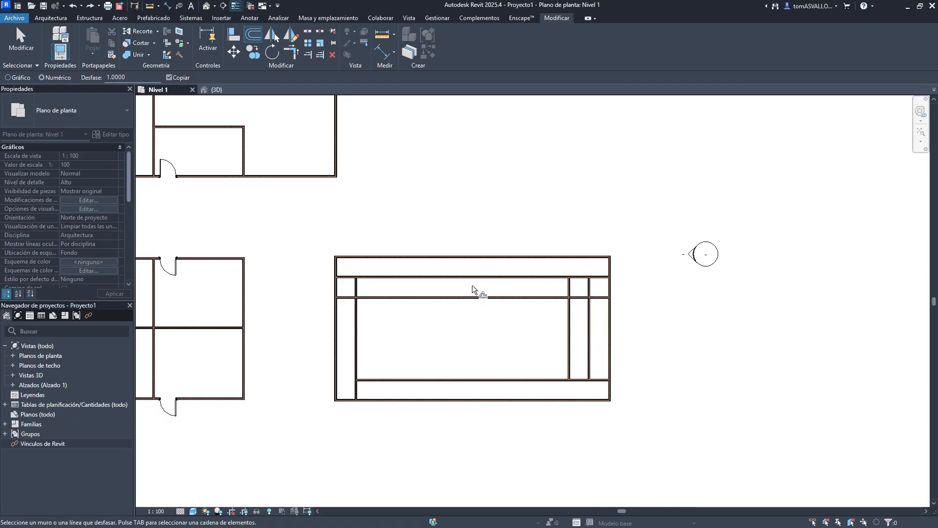
pyautogui.click(360, 328)
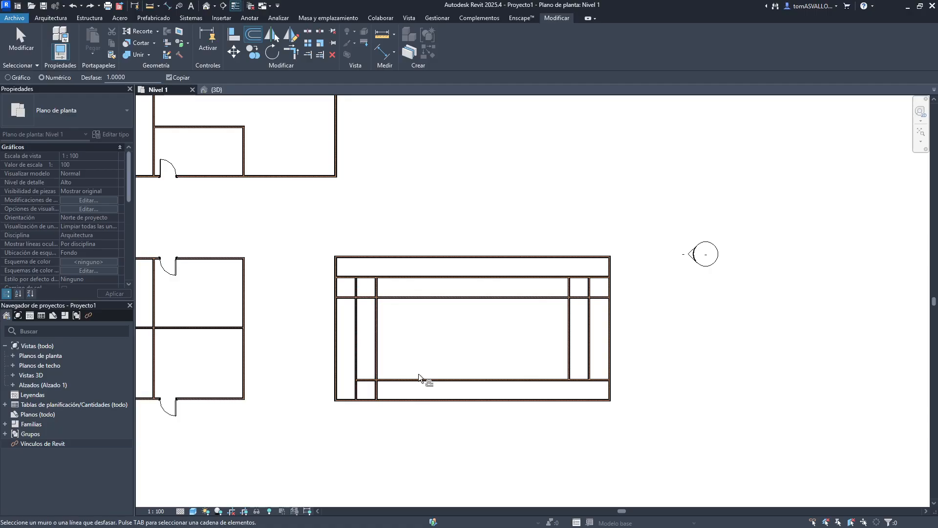
pyautogui.click(461, 376)
pyautogui.click(564, 334)
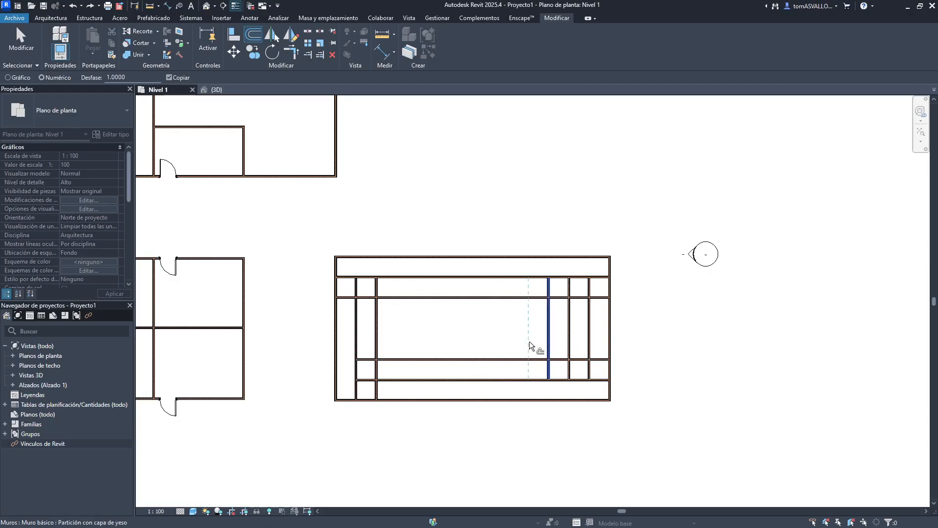
# - Undo all the individual wall offsets
pyautogui.hotkey('ctrl', 'z')
pyautogui.hotkey('ctrl', 'z')
pyautogui.hotkey('ctrl', 'z')
pyautogui.hotkey('ctrl', 'z')
pyautogui.hotkey('ctrl', 'z')
pyautogui.hotkey('ctrl', 'z')
pyautogui.hotkey('ctrl', 'z')
pyautogui.hotkey('ctrl', 'z')
pyautogui.hotkey('ctrl', 'z')
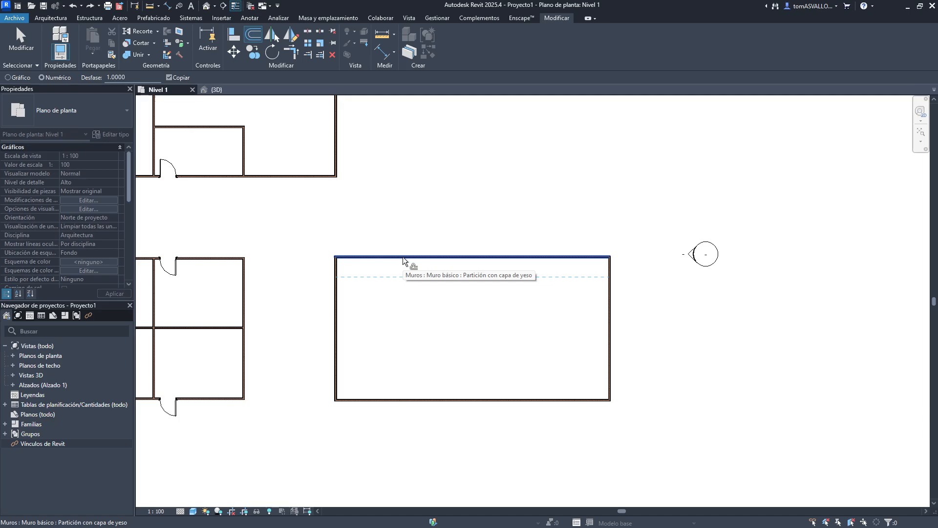
# - Offset a copy of the separate building's whole wall chain inward
pyautogui.press('Tab')
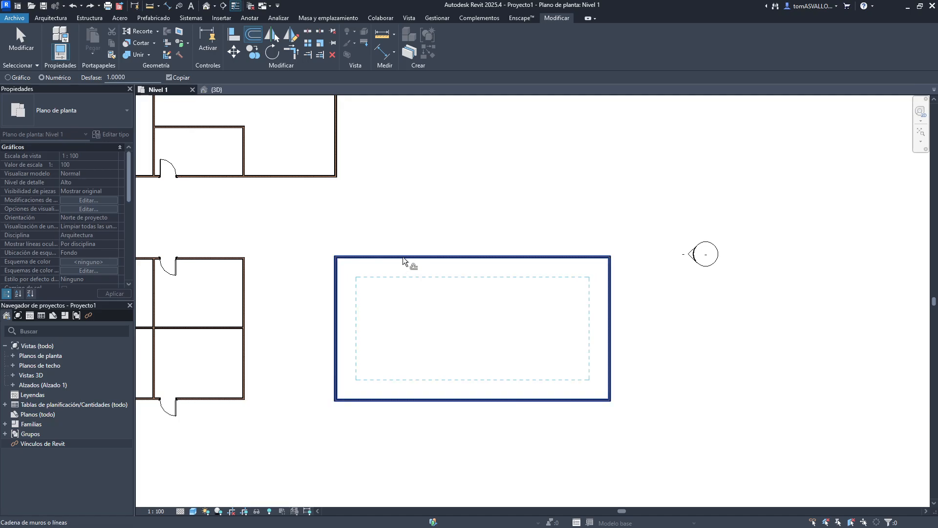
pyautogui.click(403, 257)
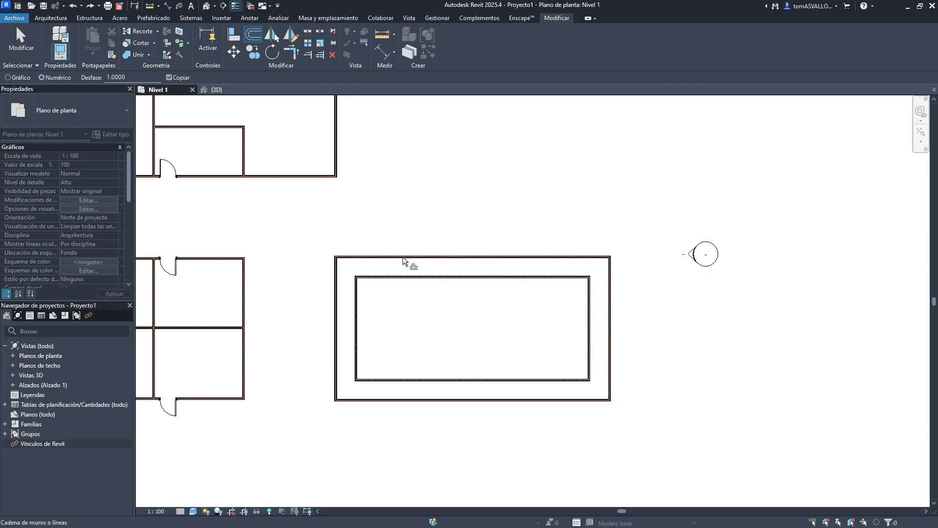
# - Preview wall and chain highlighting on the neighbouring building's walls
pyautogui.moveTo(465, 294); pyautogui.dragTo(616, 456, button='middle')
pyautogui.moveTo(526, 258); pyautogui.dragTo(537, 257, button='middle')
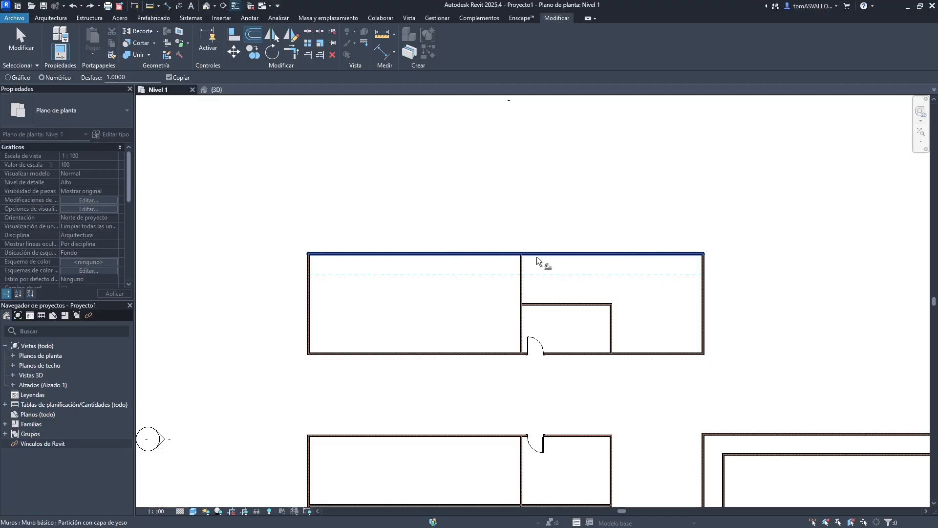
pyautogui.press('Tab')
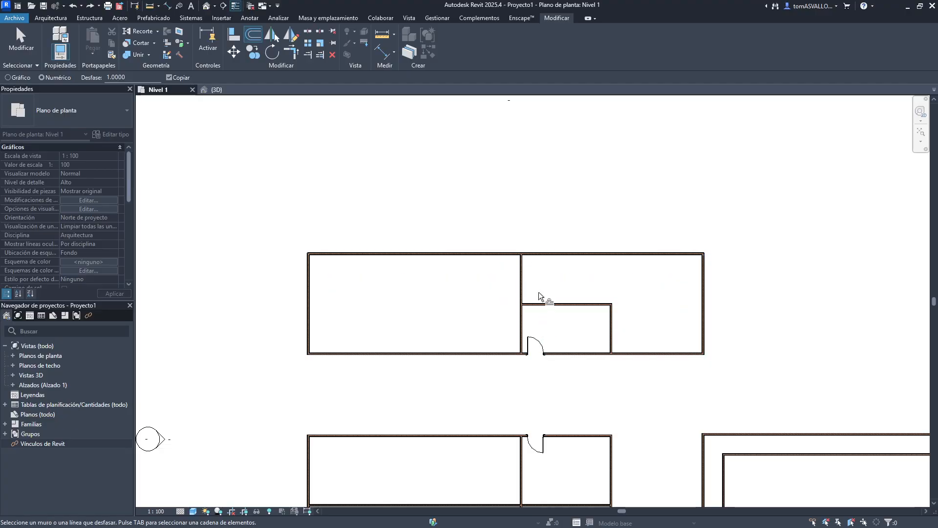
pyautogui.press('Tab')
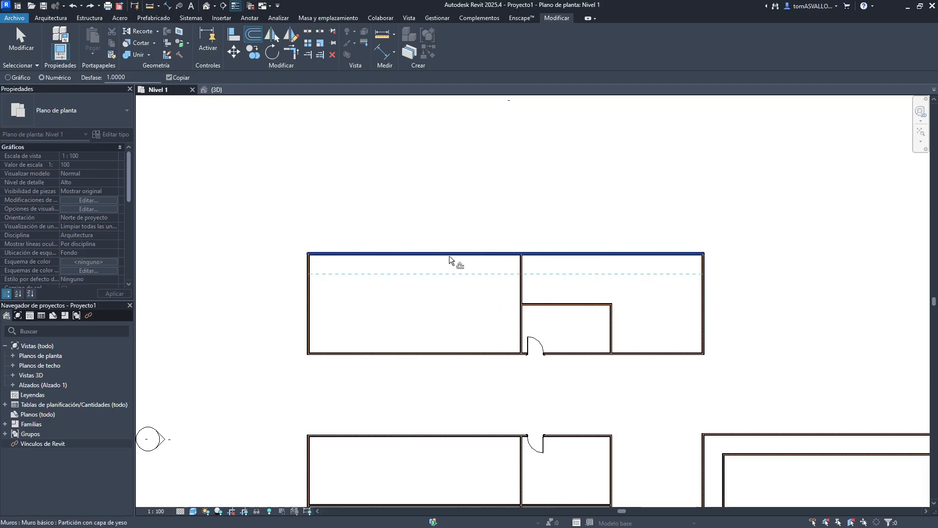
pyautogui.press('Tab')
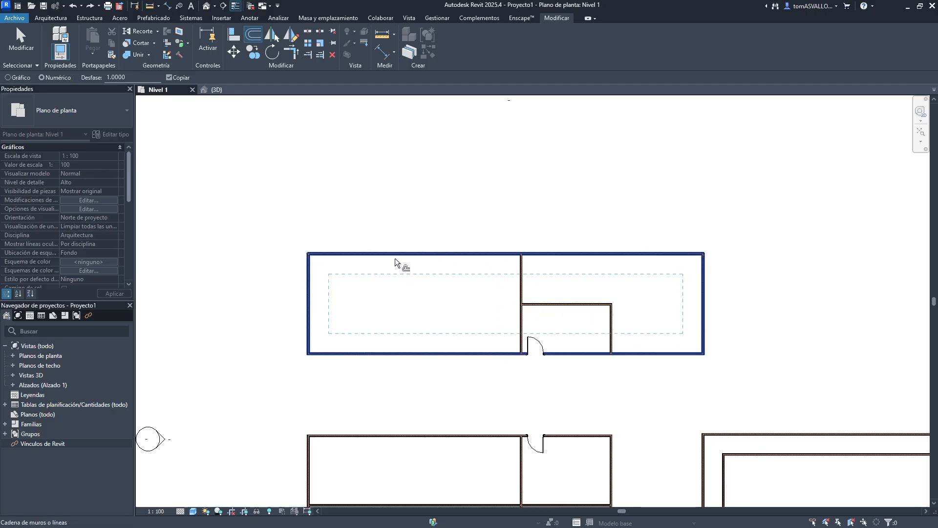
pyautogui.press('Tab')
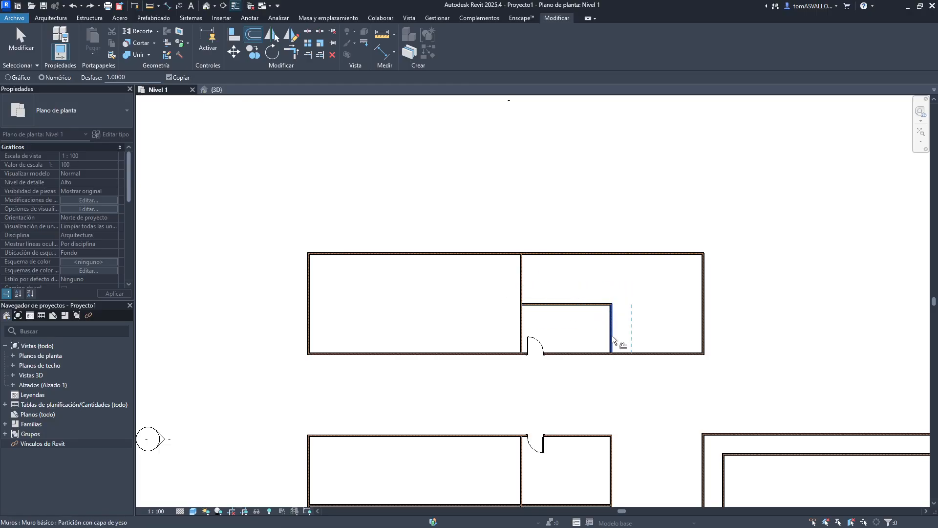
pyautogui.moveTo(623, 385); pyautogui.dragTo(547, 211, button='middle')
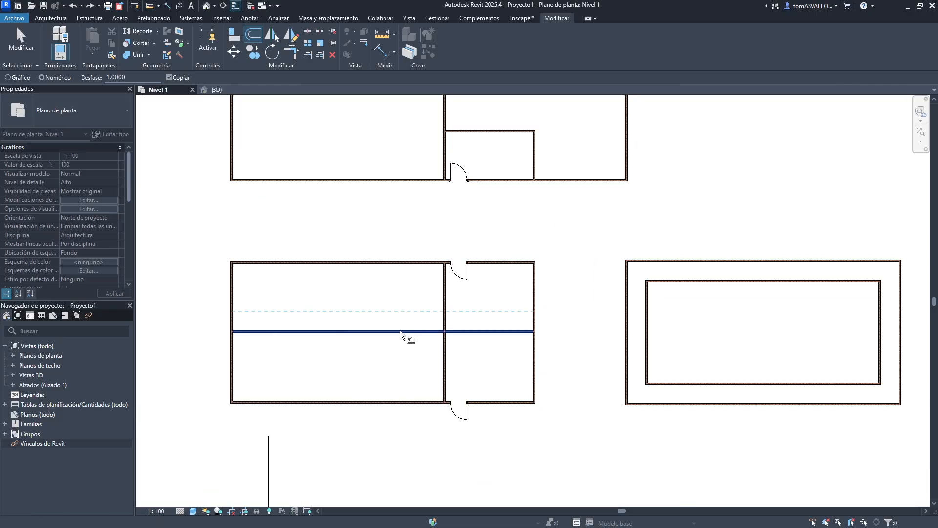
# - Offset a copy of the inner wall chain inward again, then undo both chain offsets
pyautogui.press('Tab')
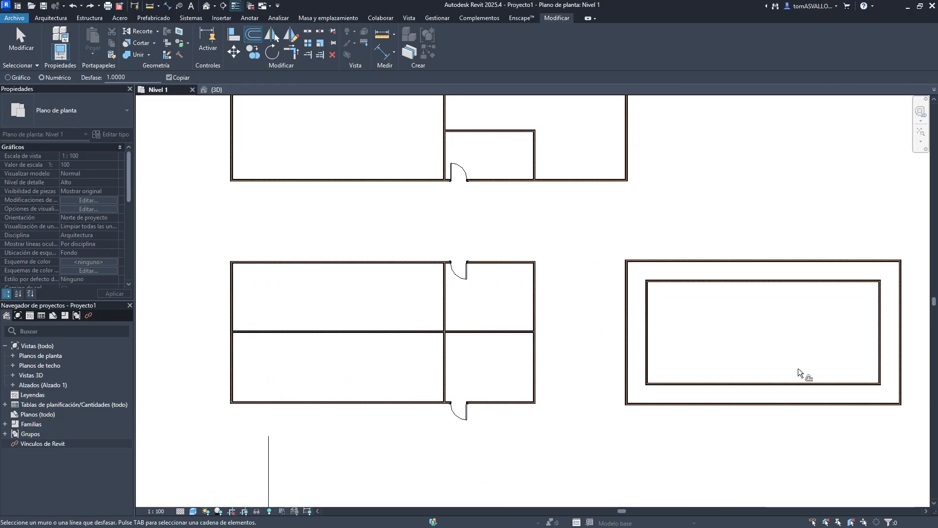
pyautogui.moveTo(721, 344); pyautogui.dragTo(565, 333, button='middle')
pyautogui.press('Tab')
pyautogui.click(567, 272)
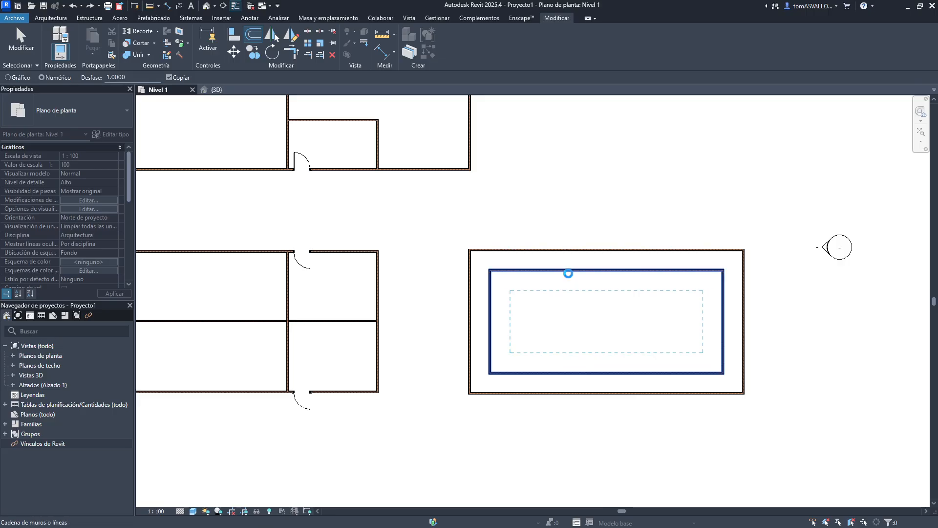
pyautogui.hotkey('ctrl', 'z')
pyautogui.hotkey('ctrl', 'z')
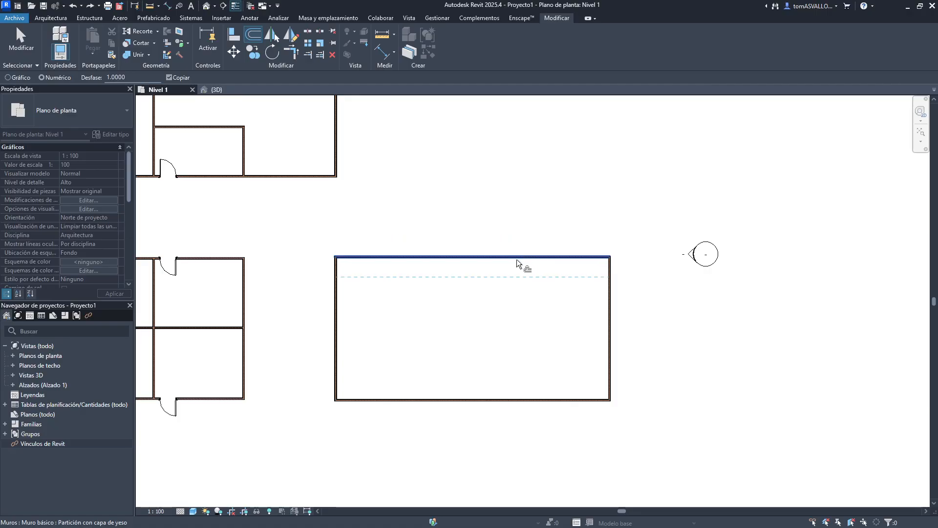
# - Offset a copy of the separate building's wall chain outward and undo it
pyautogui.press('Tab')
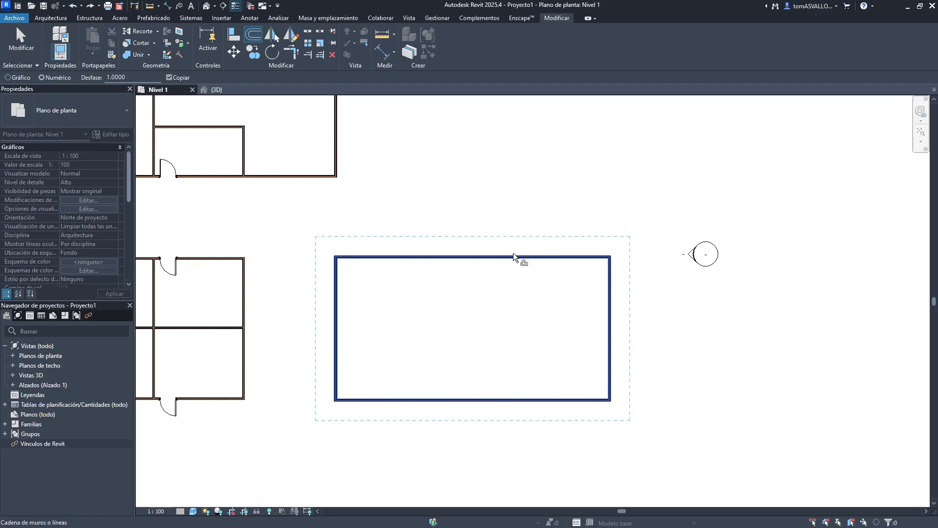
pyautogui.click(513, 254)
pyautogui.hotkey('ctrl', 'z')
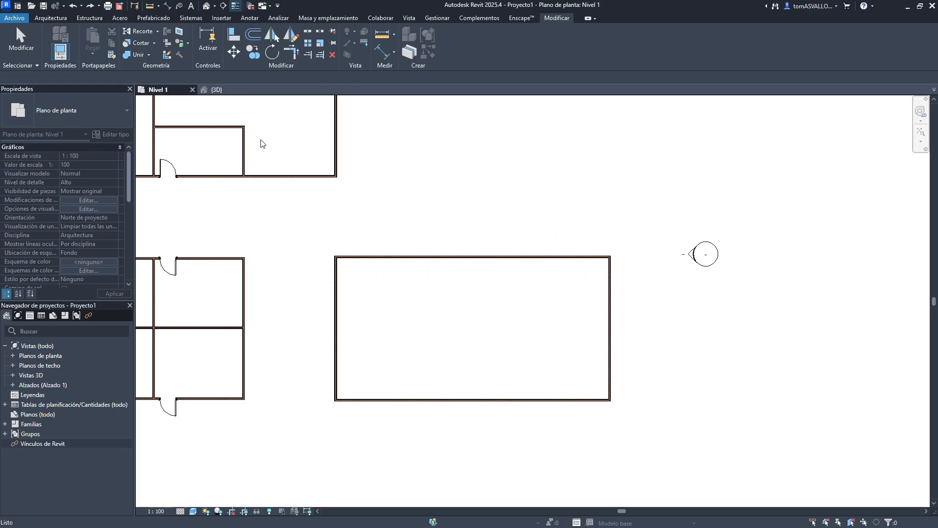
# - Try offsetting the separate building's whole wall chain 1 m without copying, outward and back inward
pyautogui.click(169, 77)
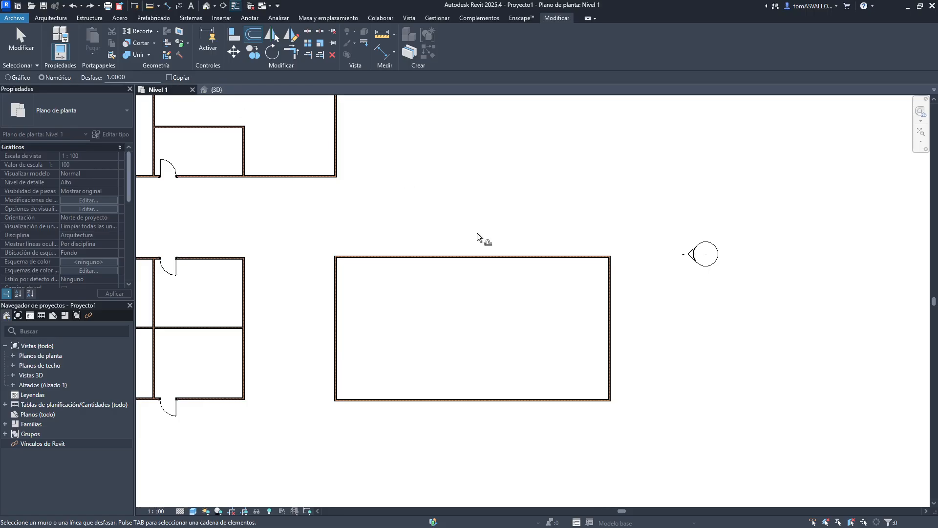
pyautogui.press('Tab')
pyautogui.click(482, 256)
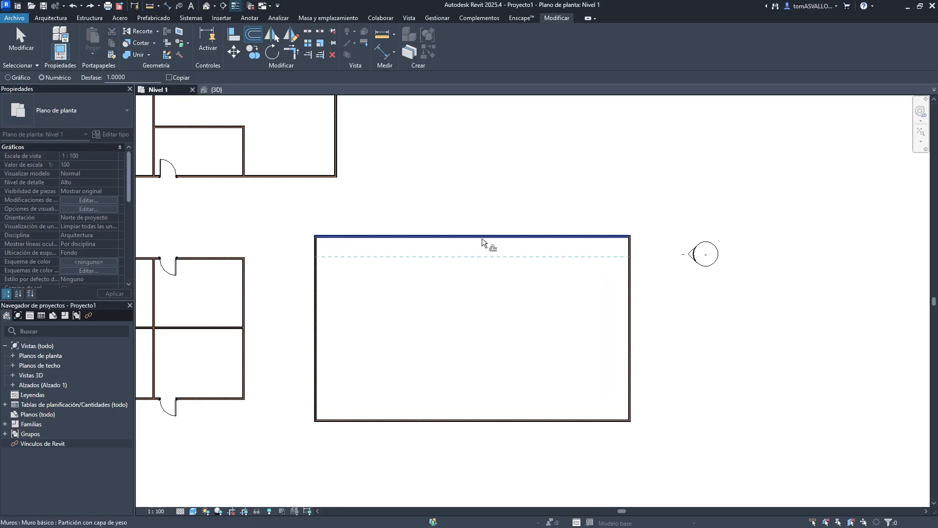
pyautogui.click(481, 239)
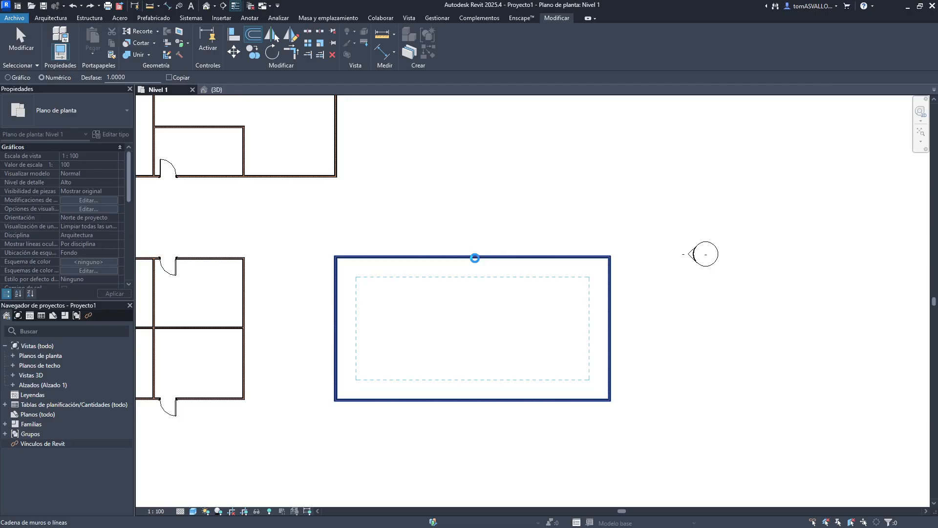
pyautogui.click(474, 257)
pyautogui.press('Tab')
pyautogui.click(463, 274)
pyautogui.moveTo(404, 210); pyautogui.dragTo(531, 218, button='middle')
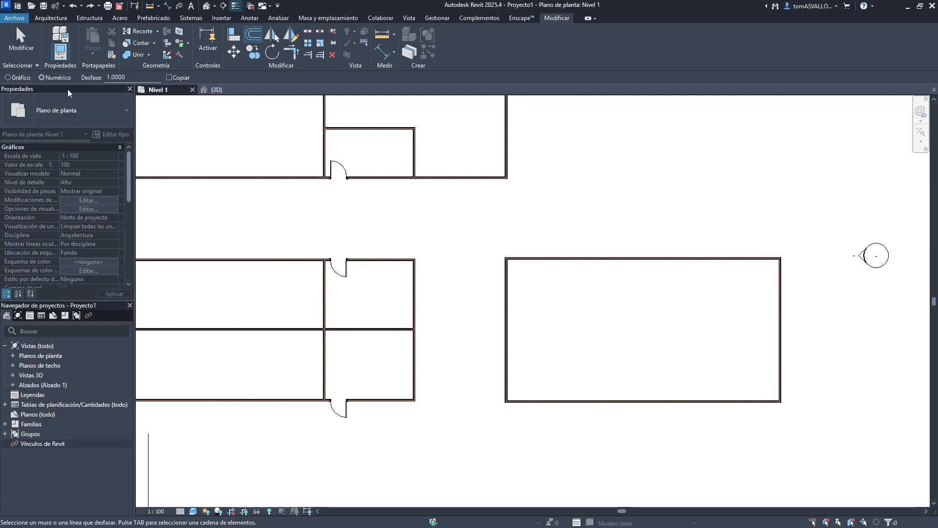
# - Switch Offset to graphical mode and pick the separate building's top wall, then cancel the pick
pyautogui.click(18, 78)
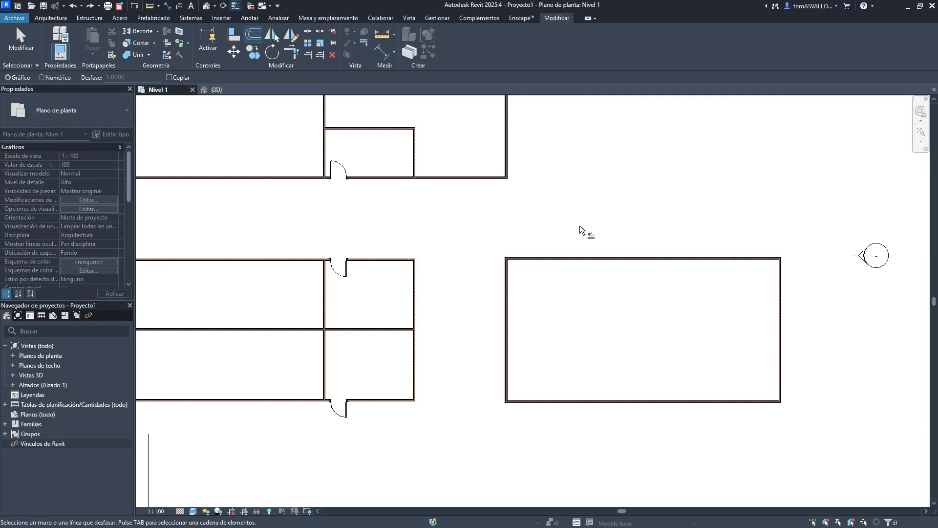
pyautogui.scroll(5, 504, 268)
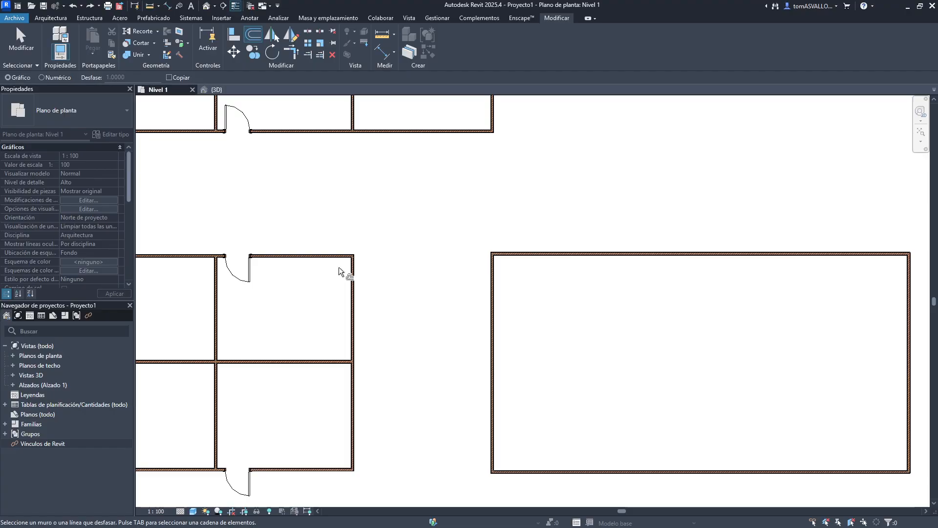
pyautogui.scroll(3, 489, 255)
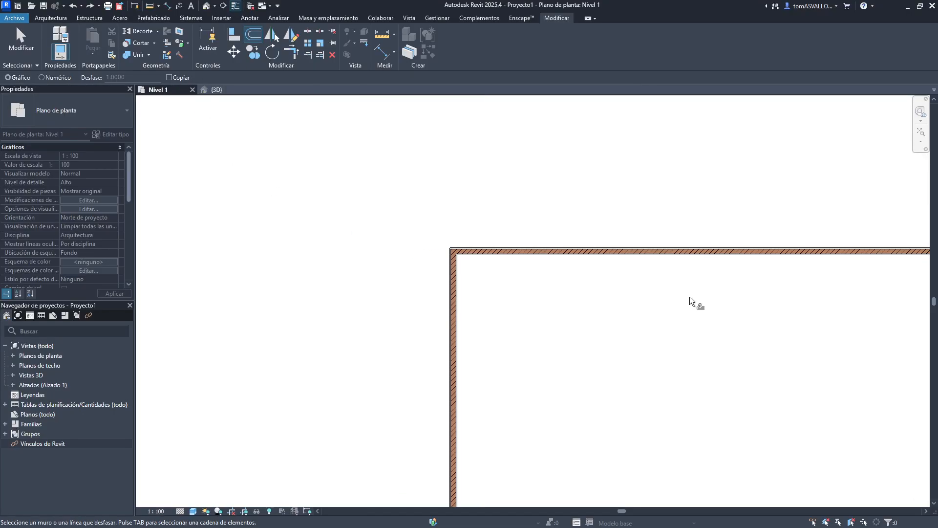
pyautogui.moveTo(645, 256); pyautogui.dragTo(505, 199, button='middle')
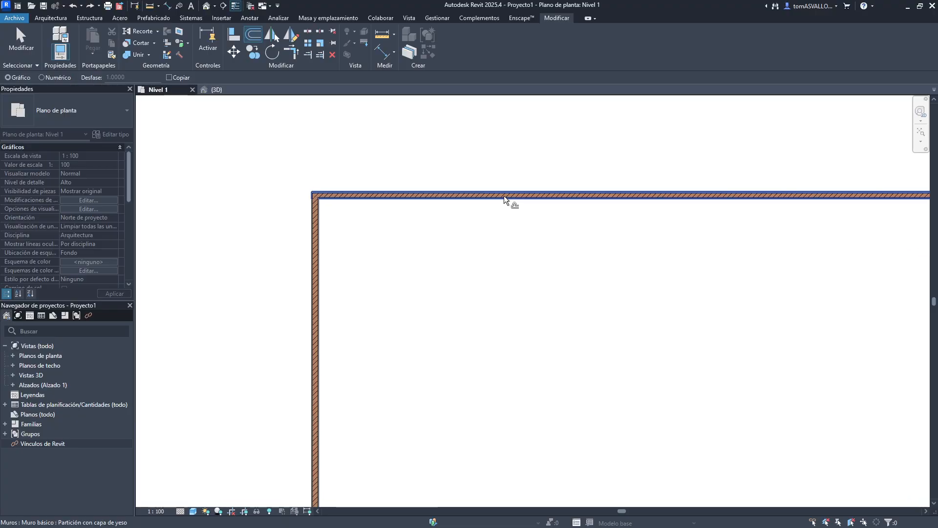
pyautogui.scroll(-4, 500, 195)
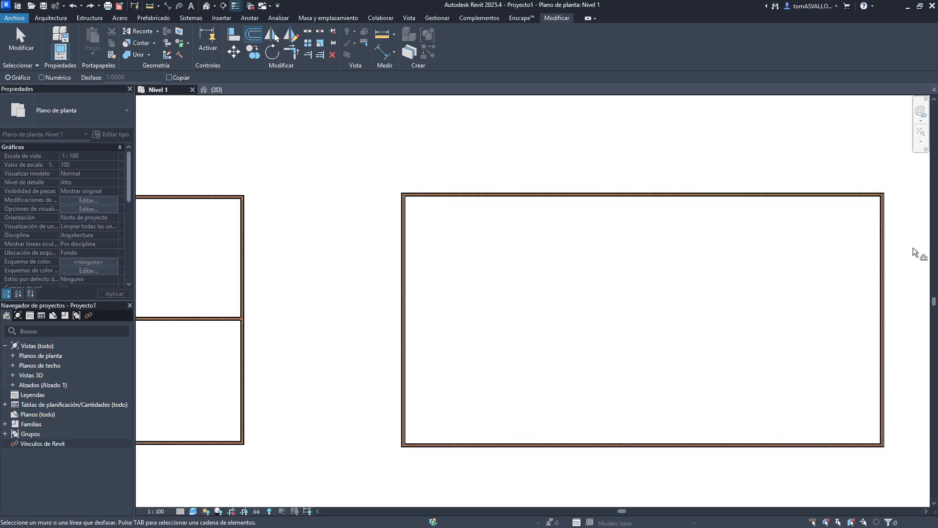
pyautogui.scroll(5, 485, 214)
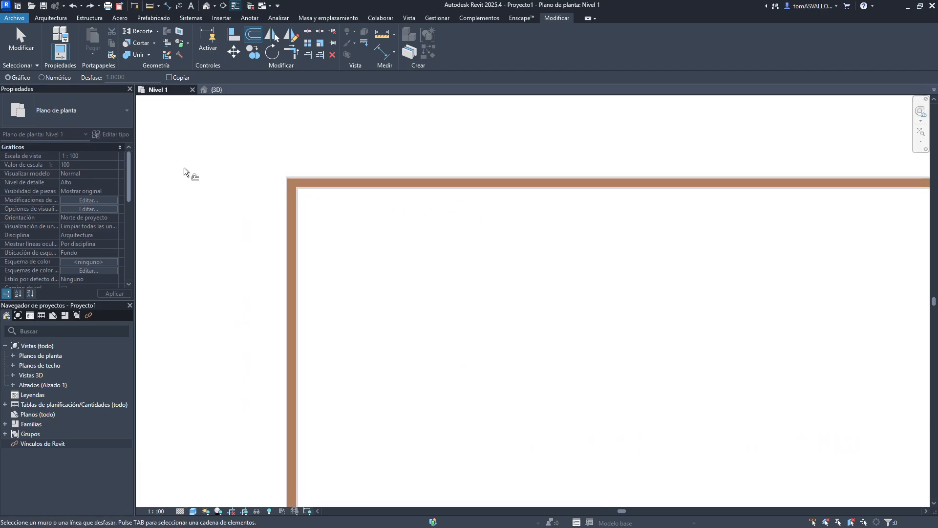
pyautogui.click(375, 184)
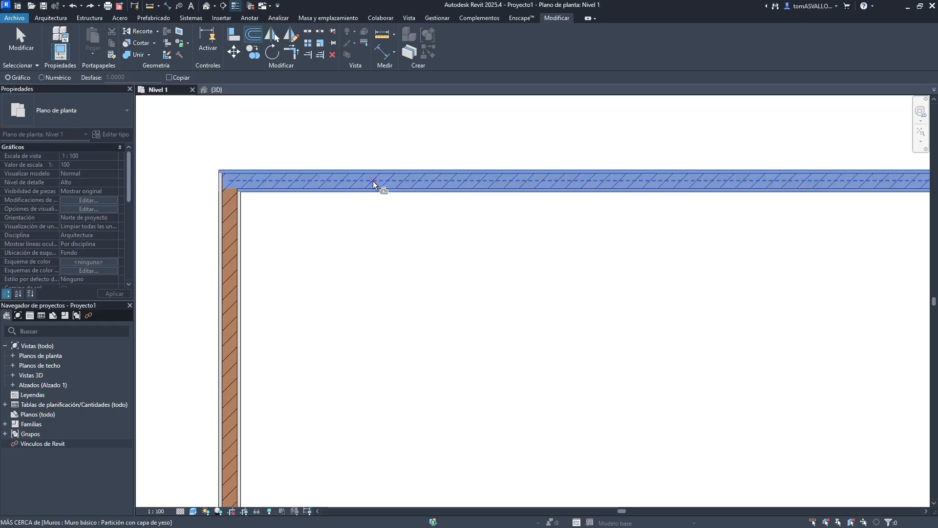
pyautogui.press('Escape')
pyautogui.press('Escape')
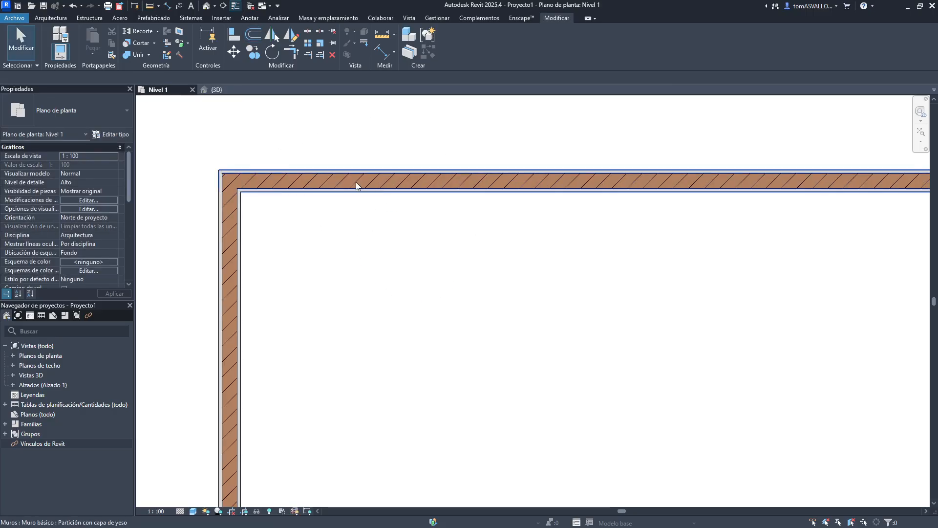
# - Graphically offset a copy of the separate building's top wall about 3.5 m inward, then undo it
pyautogui.click(248, 38)
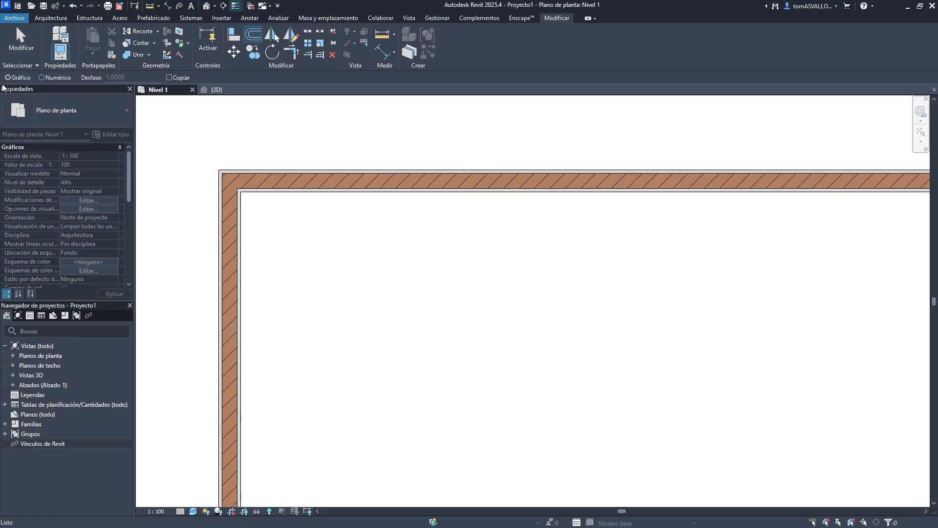
pyautogui.click(358, 182)
pyautogui.scroll(-4, 370, 148)
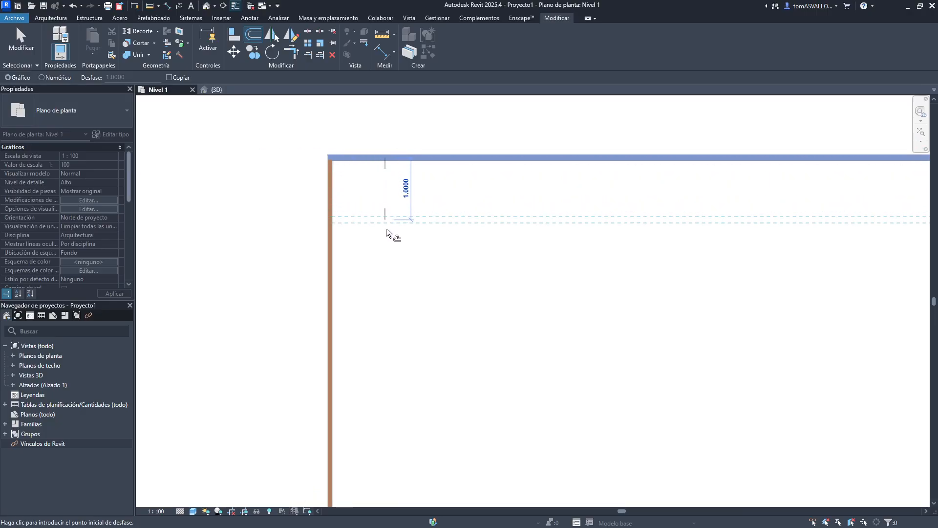
pyautogui.click(393, 373)
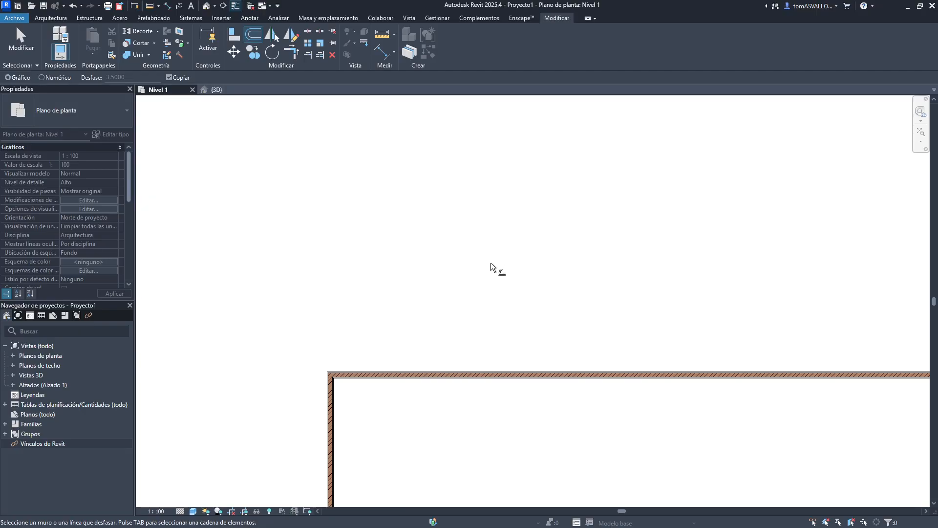
pyautogui.hotkey('ctrl', 'z')
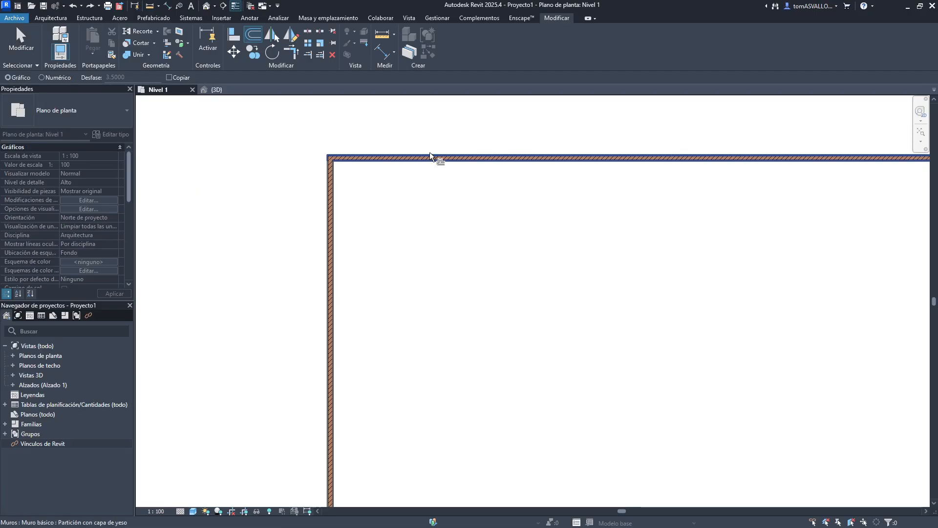
# - Draw a horizontal detail line about 7.6 m long across the neighbouring building's upper-left room
pyautogui.scroll(-2, 425, 151)
pyautogui.scroll(-2, 425, 152)
pyautogui.moveTo(400, 178); pyautogui.dragTo(560, 180, button='middle')
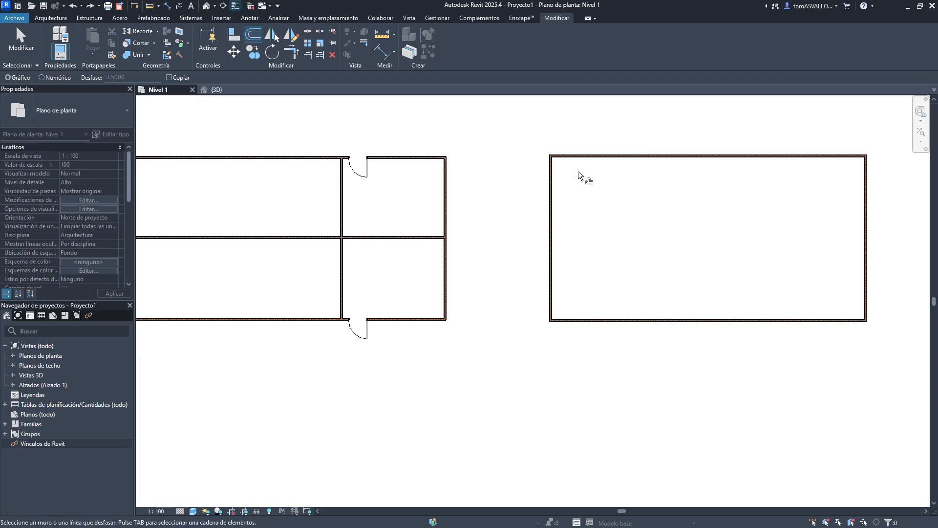
pyautogui.moveTo(259, 157); pyautogui.dragTo(357, 170, button='middle')
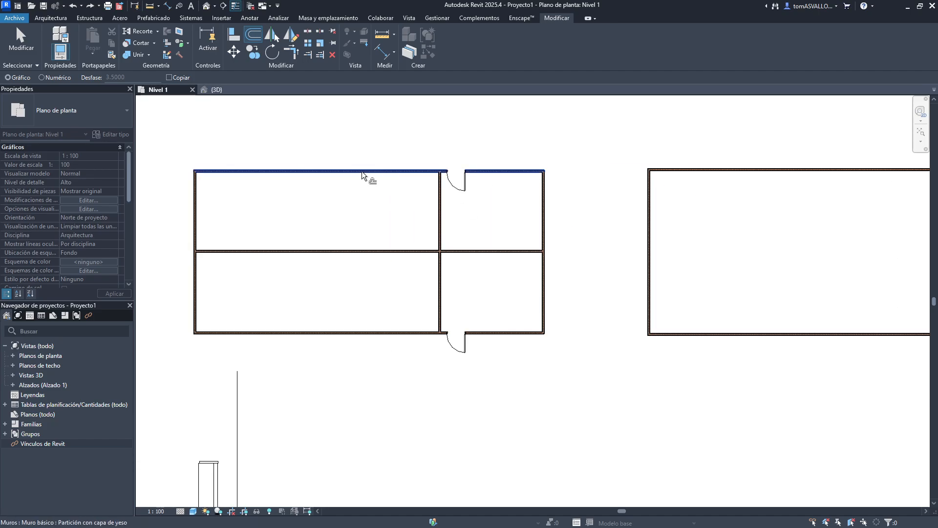
pyautogui.scroll(-2, 469, 244)
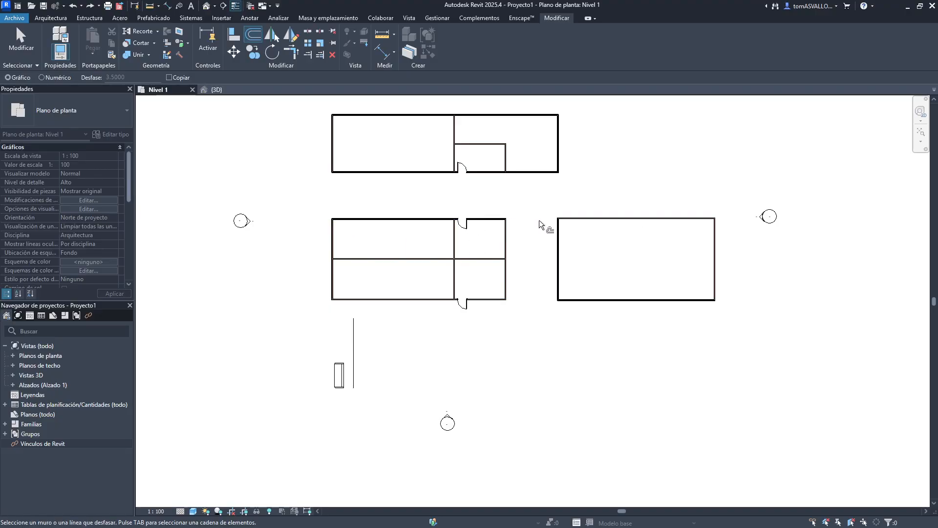
pyautogui.scroll(2, 383, 246)
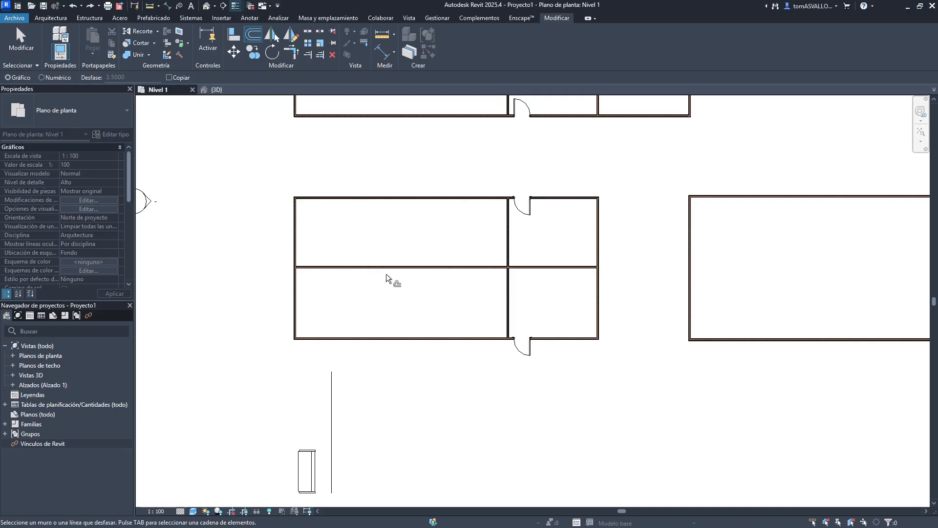
pyautogui.press('Escape')
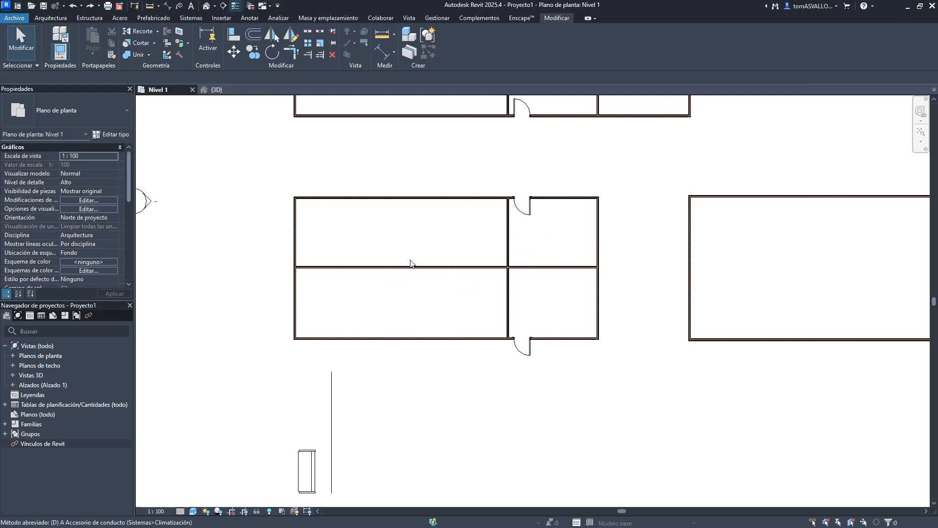
pyautogui.press('d')
pyautogui.press('l')
pyautogui.click(296, 241)
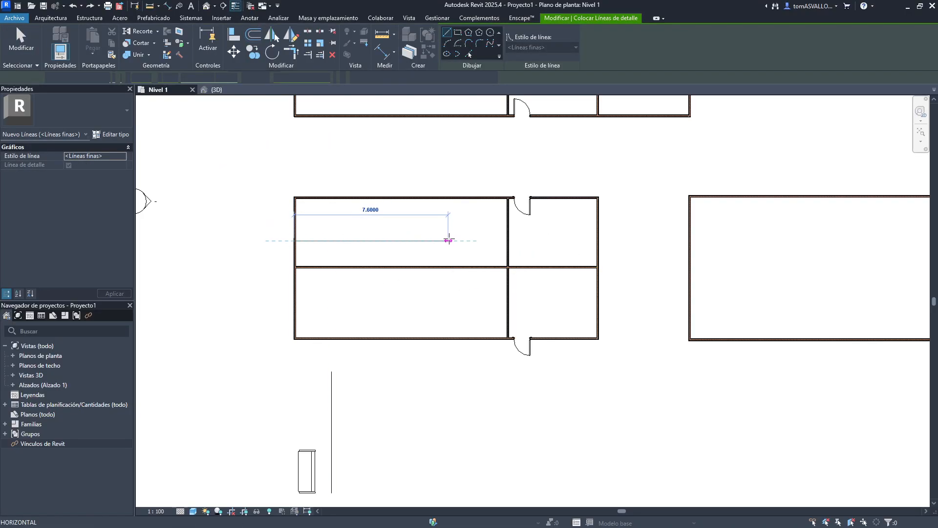
pyautogui.click(448, 240)
pyautogui.press('Escape')
pyautogui.press('Escape')
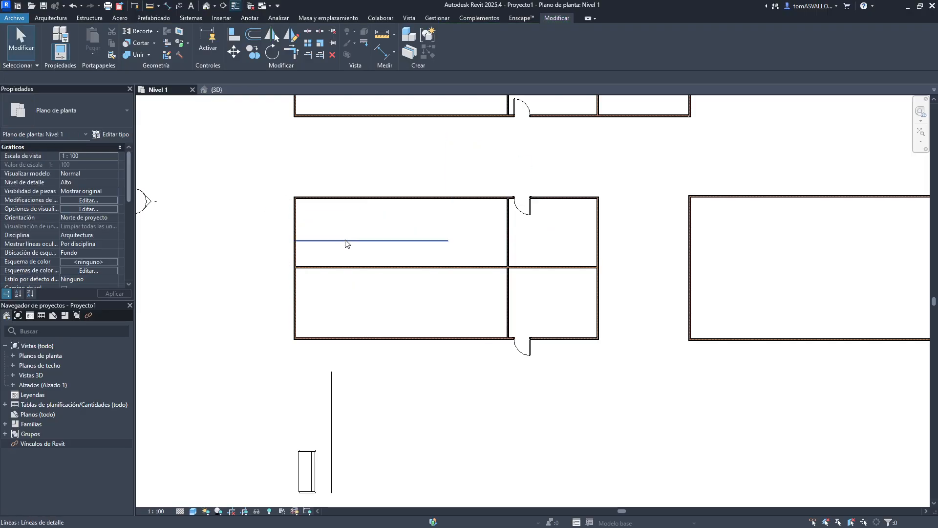
# - Graphically offset a copy of that building's top wall about 2.13 m down onto the detail line
pyautogui.click(414, 196)
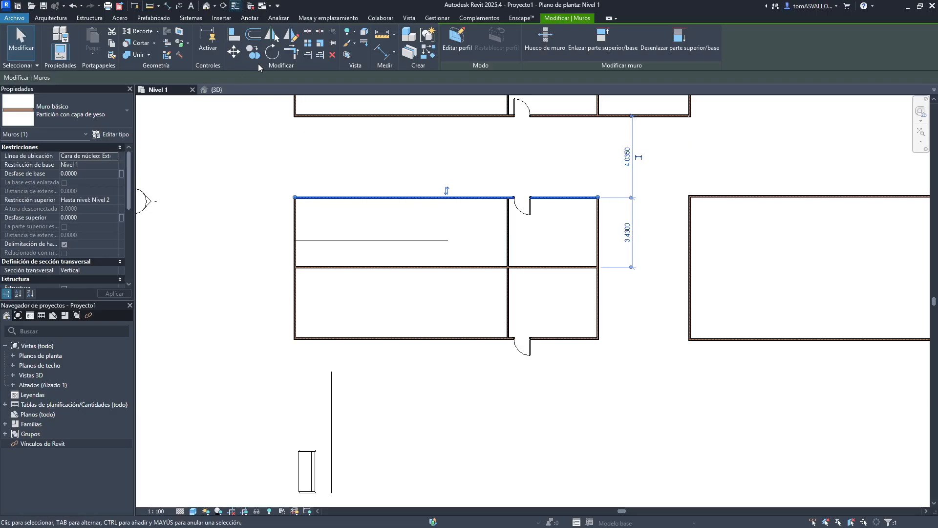
pyautogui.click(253, 34)
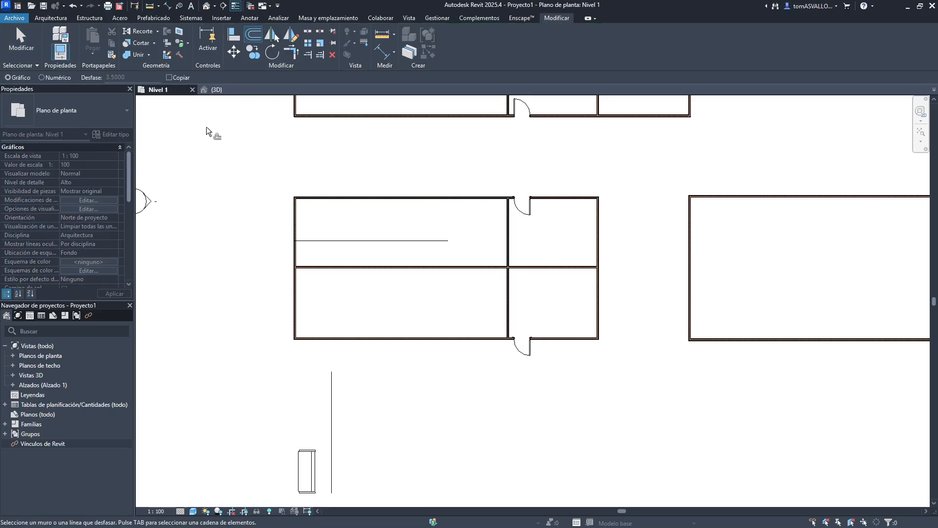
pyautogui.scroll(4, 371, 215)
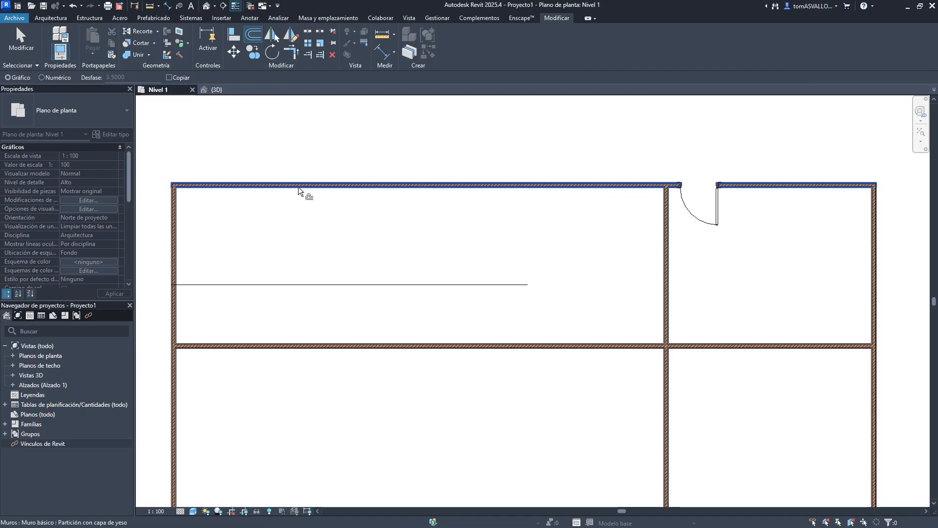
pyautogui.scroll(5, 298, 187)
pyautogui.click(283, 181)
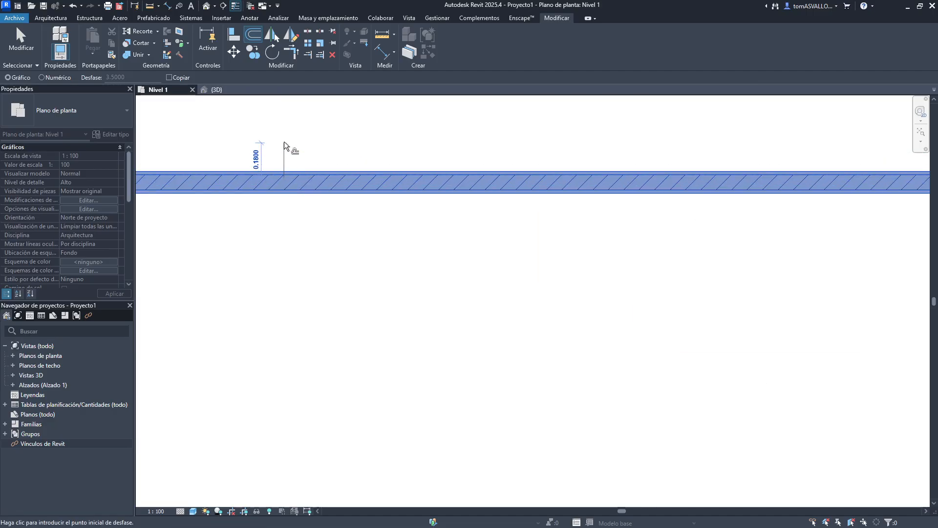
pyautogui.scroll(-3, 284, 142)
pyautogui.scroll(1, 281, 303)
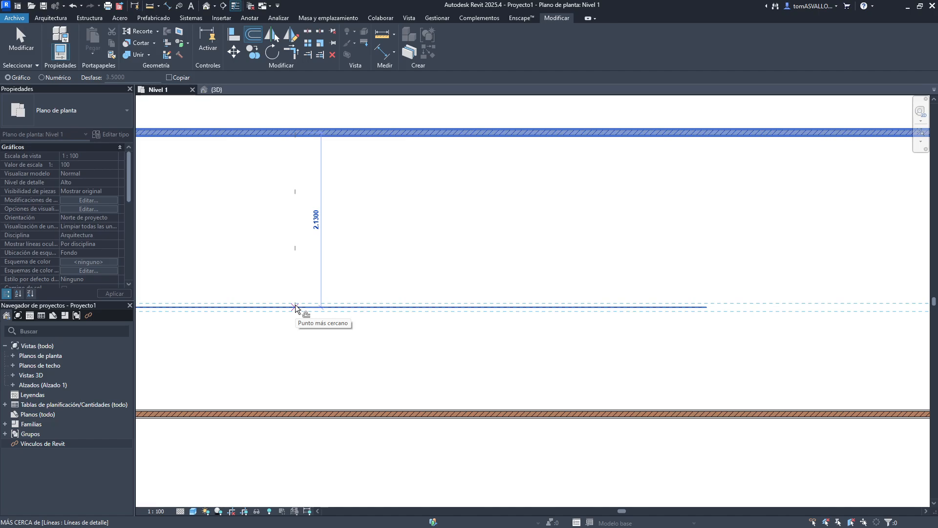
pyautogui.click(295, 307)
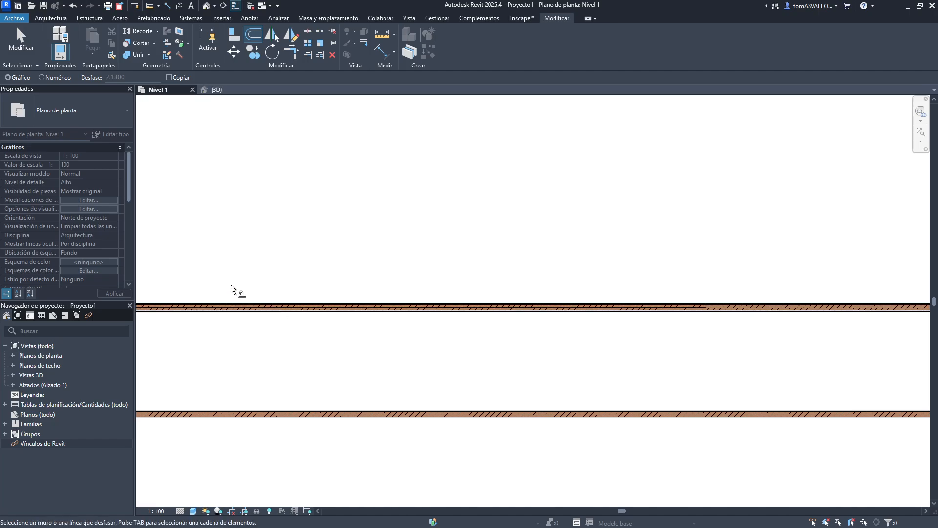
# - Switch Offset back to numeric mode and toggle its Copy option
pyautogui.scroll(-2, 231, 285)
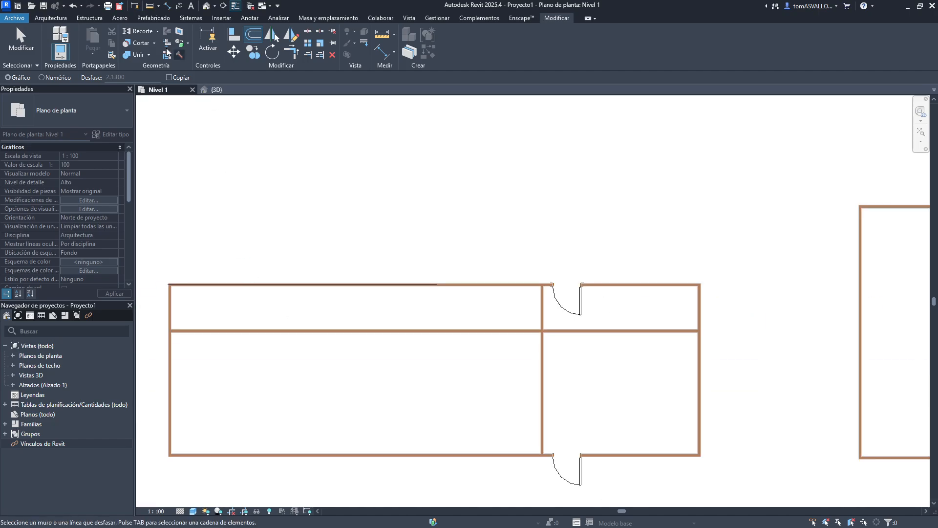
pyautogui.click(48, 77)
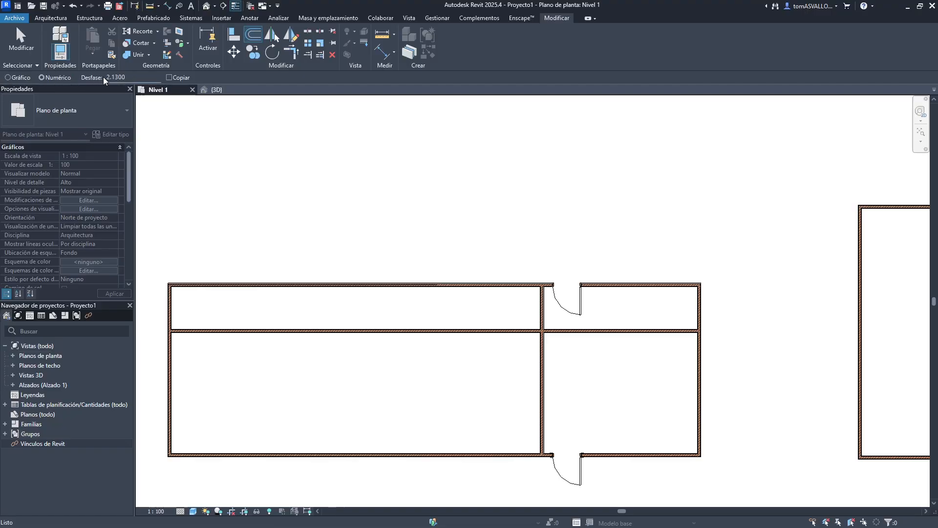
pyautogui.moveTo(105, 77); pyautogui.dragTo(116, 77)
pyautogui.click(131, 78)
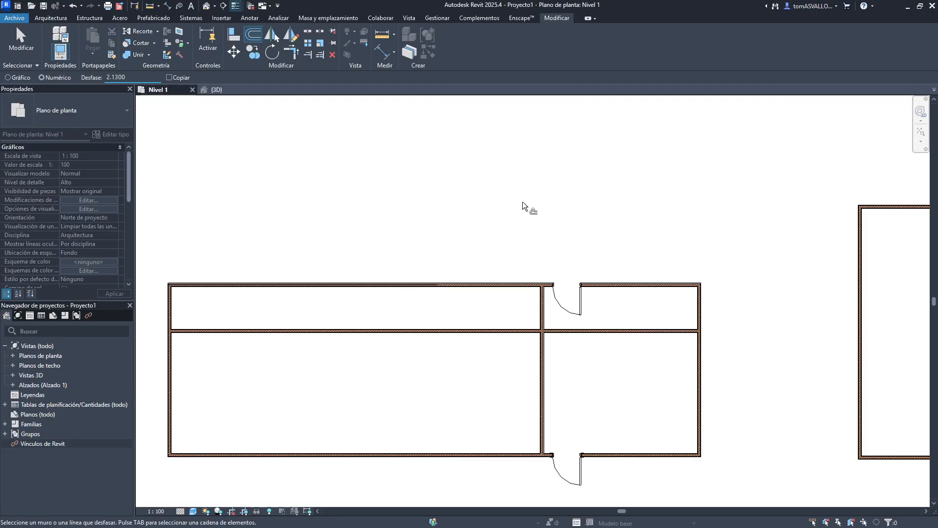
pyautogui.moveTo(799, 234); pyautogui.dragTo(495, 224, button='middle')
pyautogui.click(626, 198)
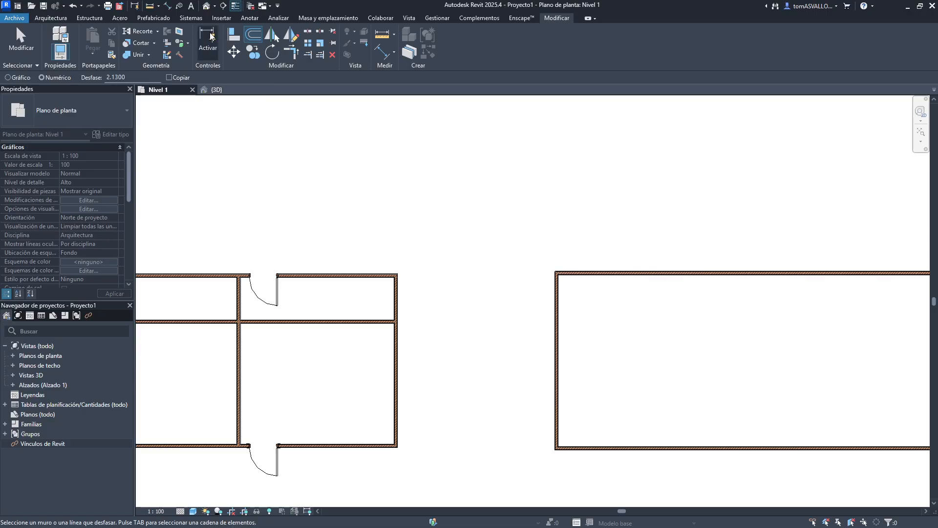
pyautogui.click(169, 78)
# - Undo the offset wall copy and the detail line
pyautogui.hotkey('ctrl', 'z')
pyautogui.hotkey('ctrl', 'z')
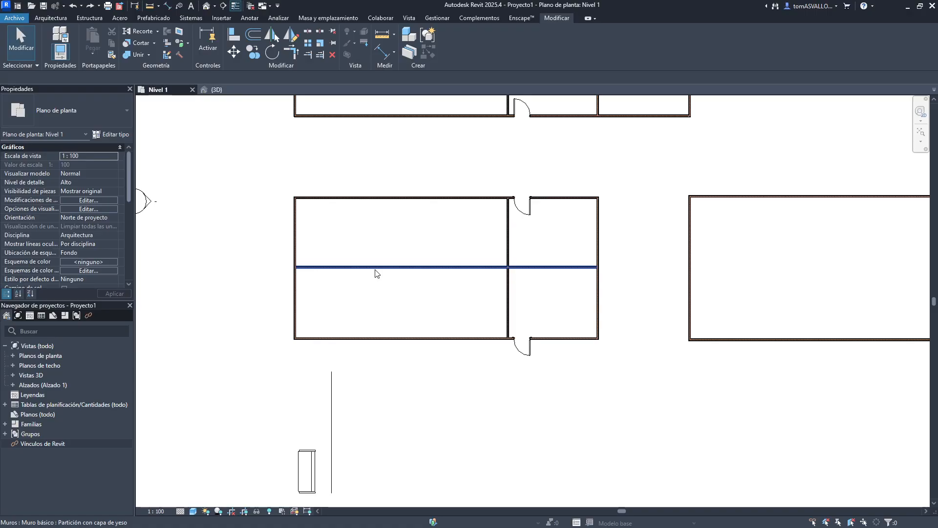
pyautogui.moveTo(619, 161); pyautogui.dragTo(501, 285, button='middle')
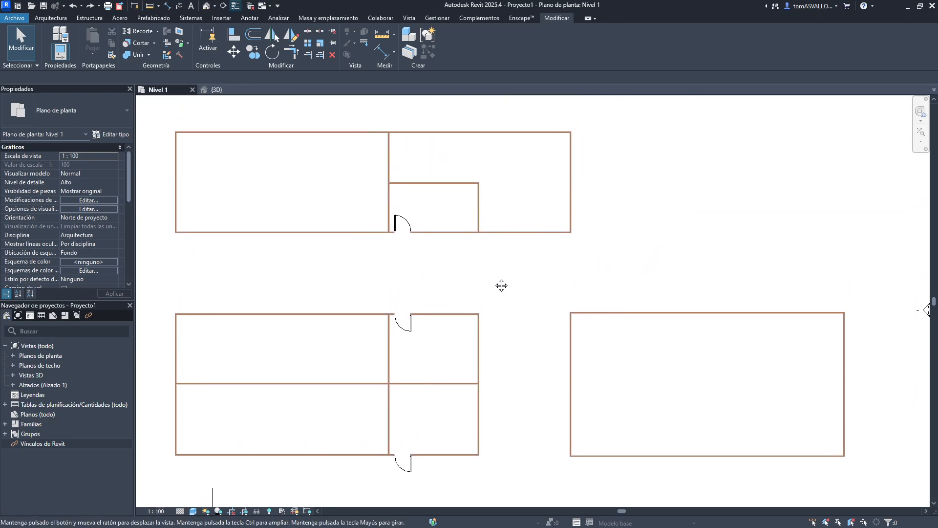
pyautogui.click(253, 38)
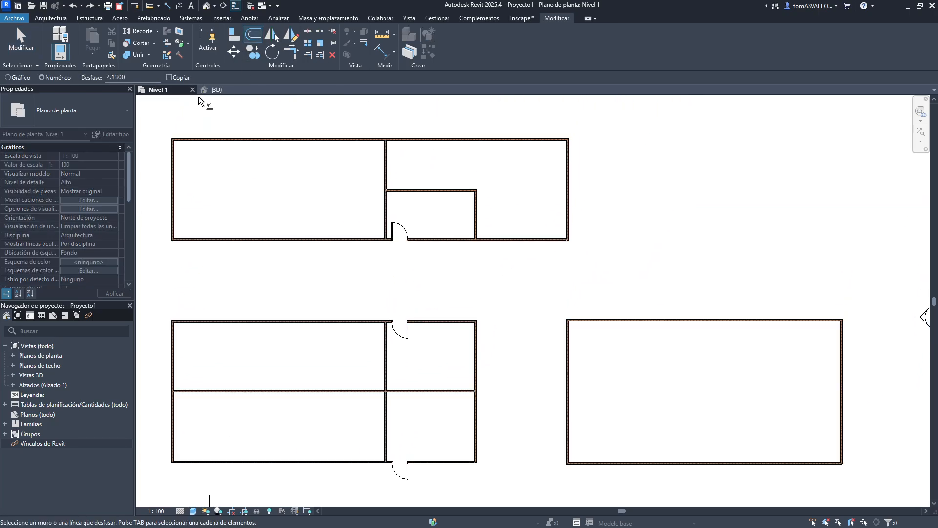
pyautogui.doubleClick(154, 78)
pyautogui.press('Escape')
pyautogui.press('Escape')
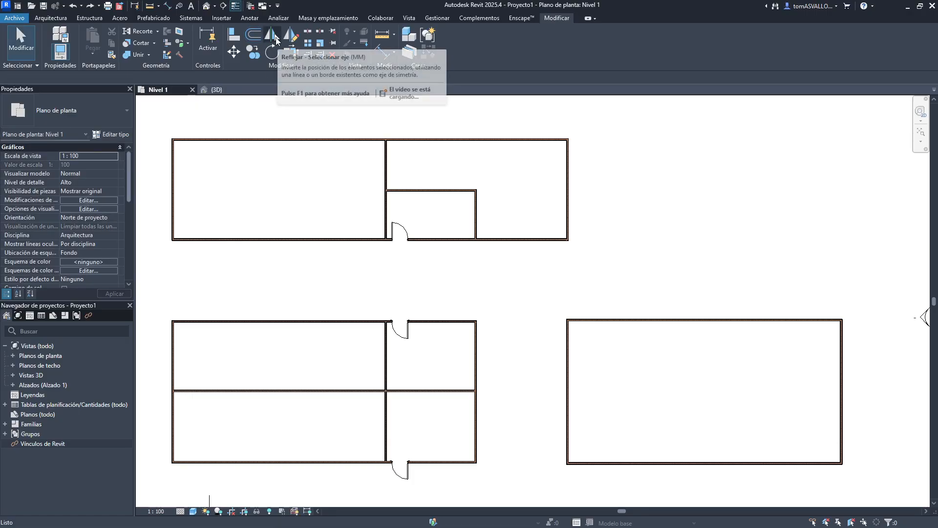
# - Examine the bench and the vertical detail line below the lower-left building
pyautogui.moveTo(331, 190); pyautogui.dragTo(384, 172, button='middle')
pyautogui.moveTo(364, 410); pyautogui.dragTo(431, 222, button='middle')
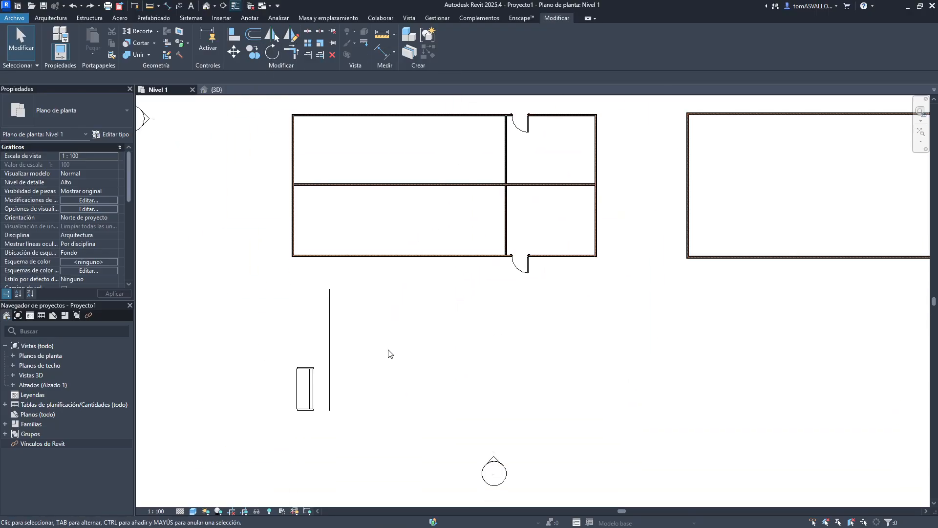
pyautogui.moveTo(316, 308); pyautogui.dragTo(337, 257, button='middle')
pyautogui.scroll(1, 332, 258)
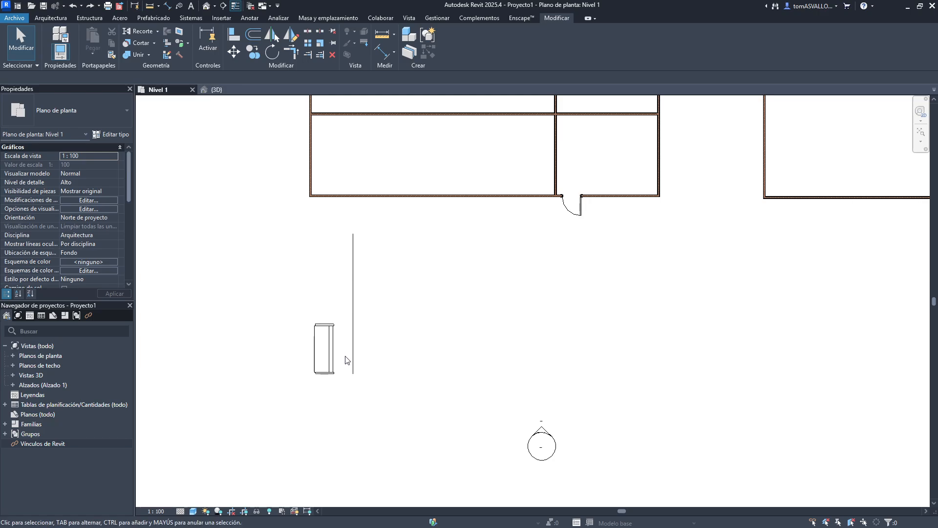
pyautogui.scroll(3, 353, 353)
pyautogui.click(303, 349)
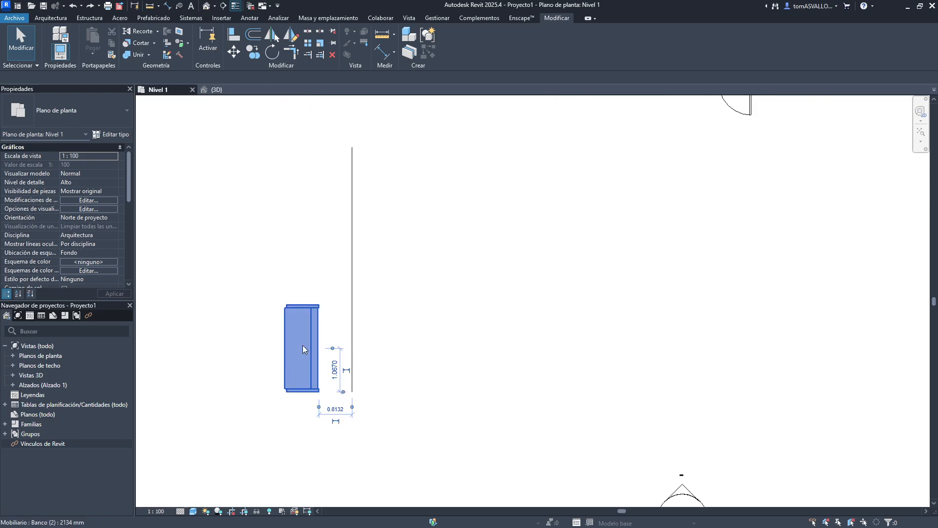
pyautogui.press('Escape')
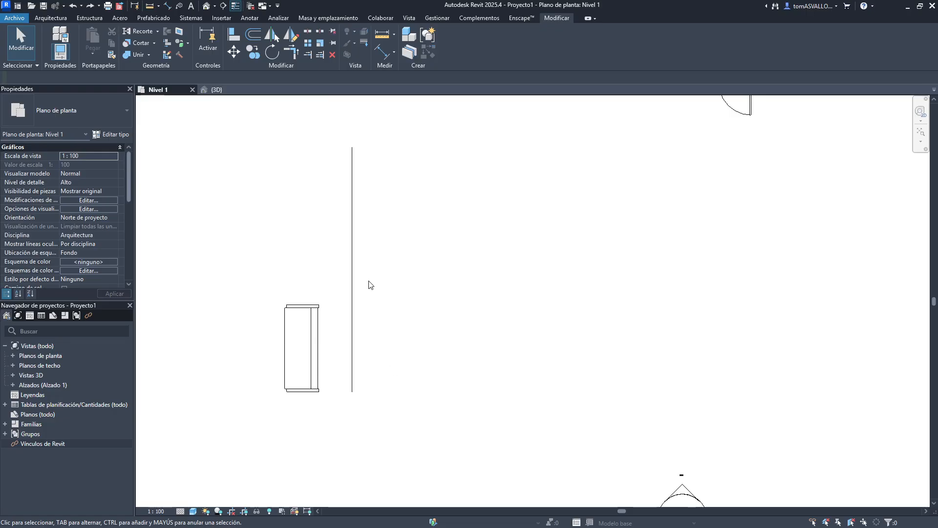
pyautogui.click(352, 278)
pyautogui.press('Escape')
# - Mirror a copy of the bench across the vertical detail line as axis, then undo the mirror
pyautogui.click(315, 317)
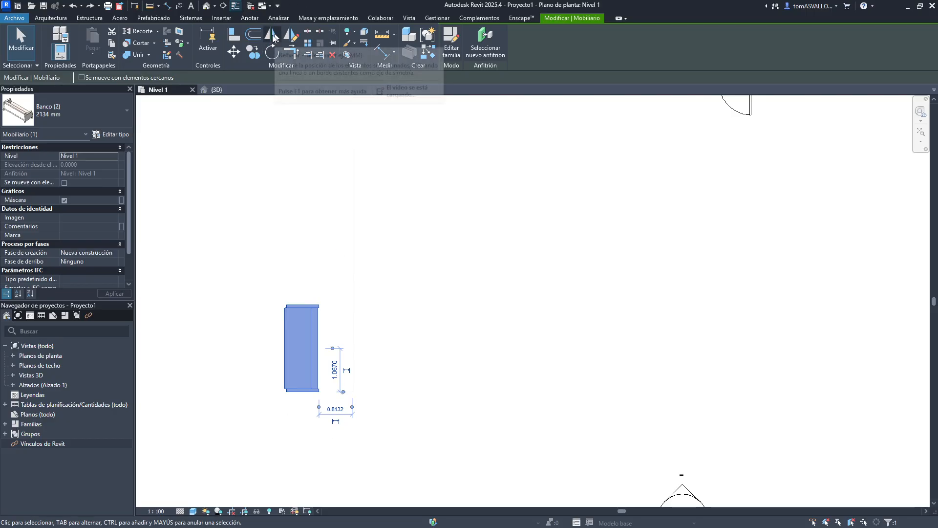
pyautogui.click(273, 38)
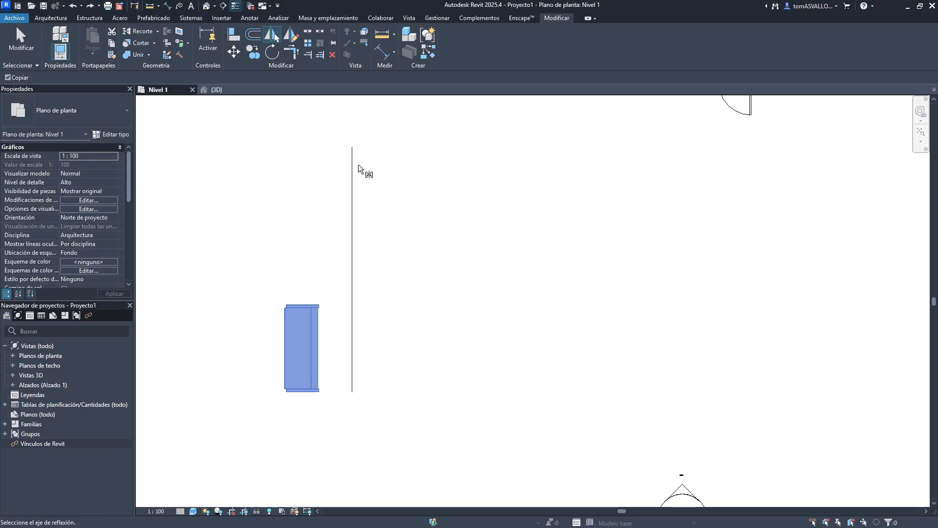
pyautogui.scroll(-3, 353, 357)
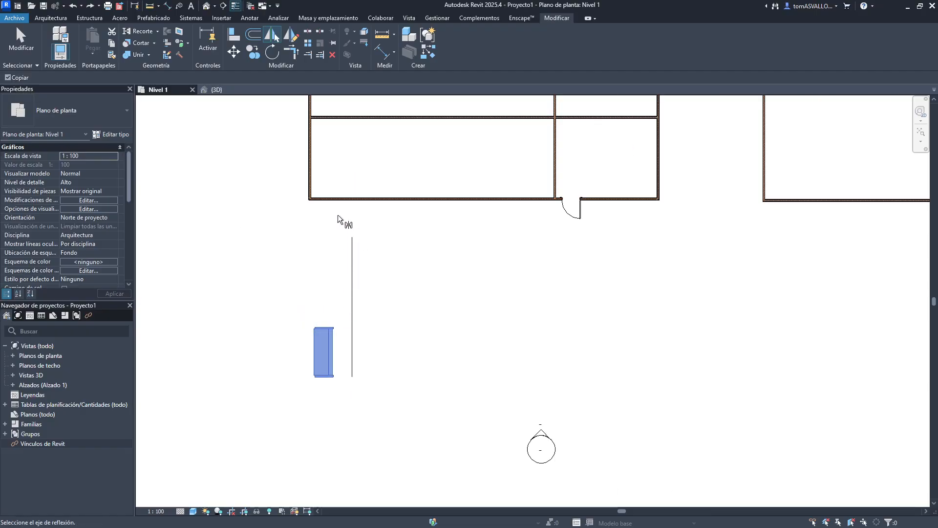
pyautogui.moveTo(393, 111); pyautogui.dragTo(386, 166, button='middle')
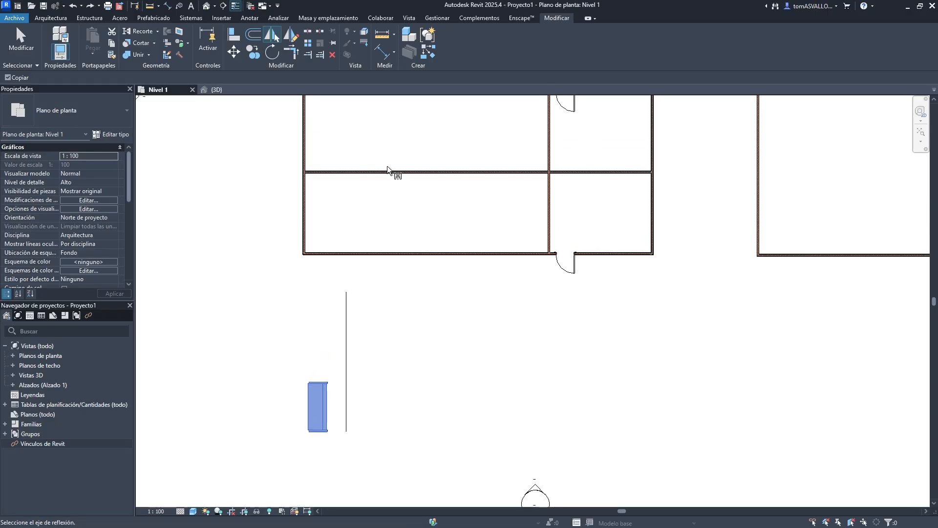
pyautogui.scroll(5, 305, 224)
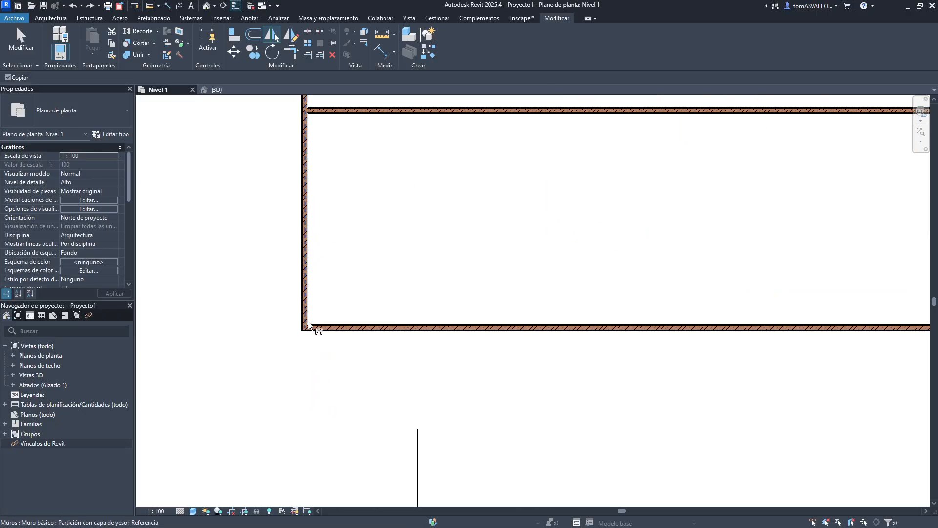
pyautogui.scroll(3, 303, 317)
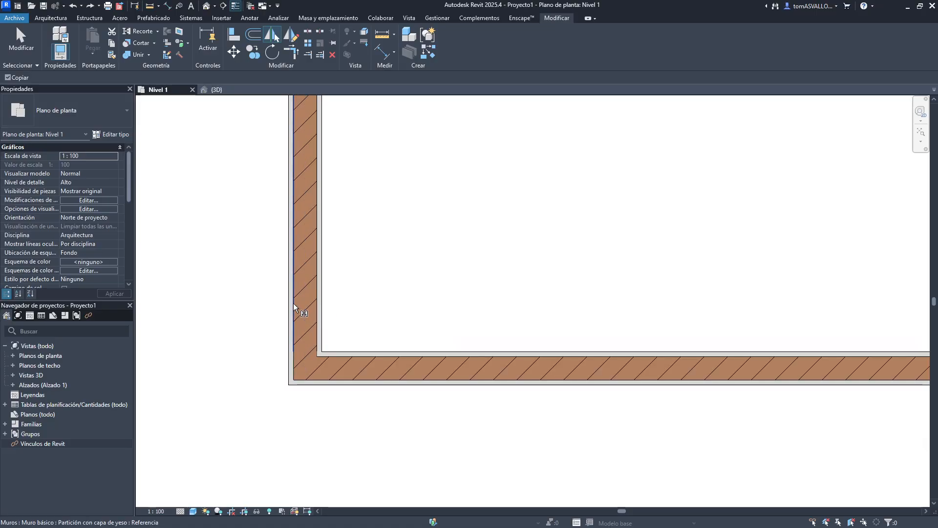
pyautogui.scroll(3, 293, 304)
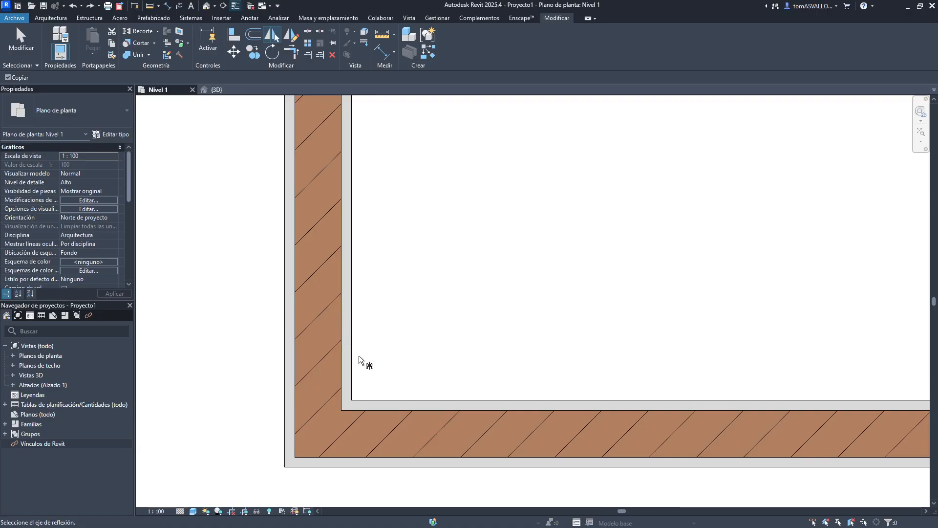
pyautogui.scroll(-2, 371, 340)
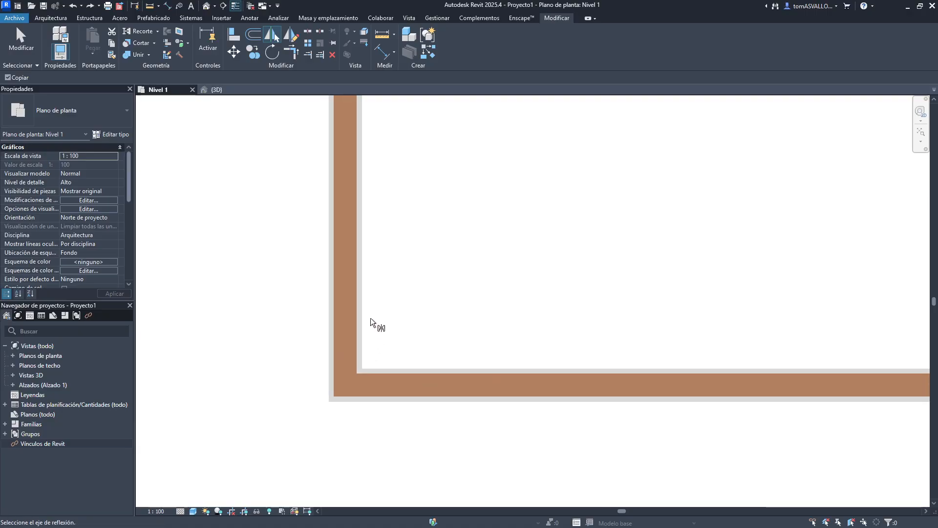
pyautogui.scroll(-6, 364, 225)
pyautogui.scroll(2, 440, 410)
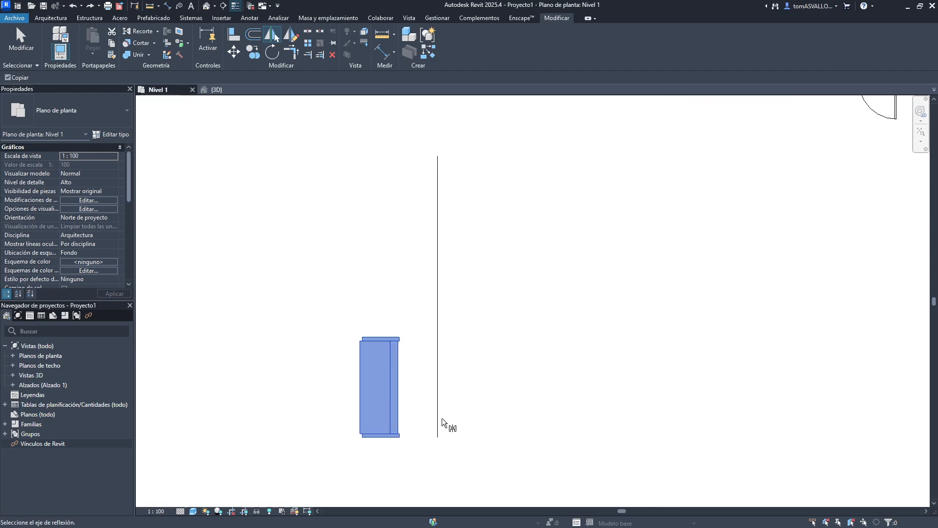
pyautogui.scroll(-1, 438, 406)
pyautogui.click(436, 407)
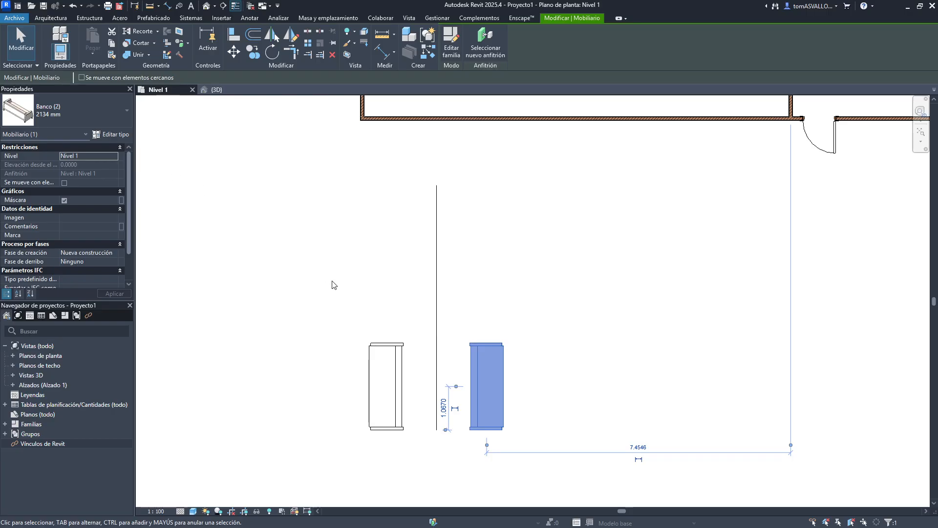
pyautogui.hotkey('ctrl', 'z')
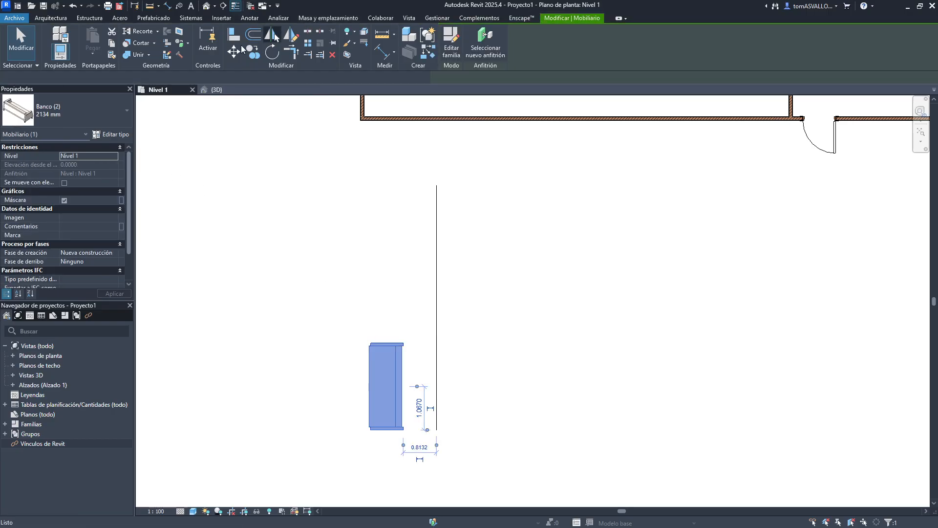
pyautogui.click(436, 237)
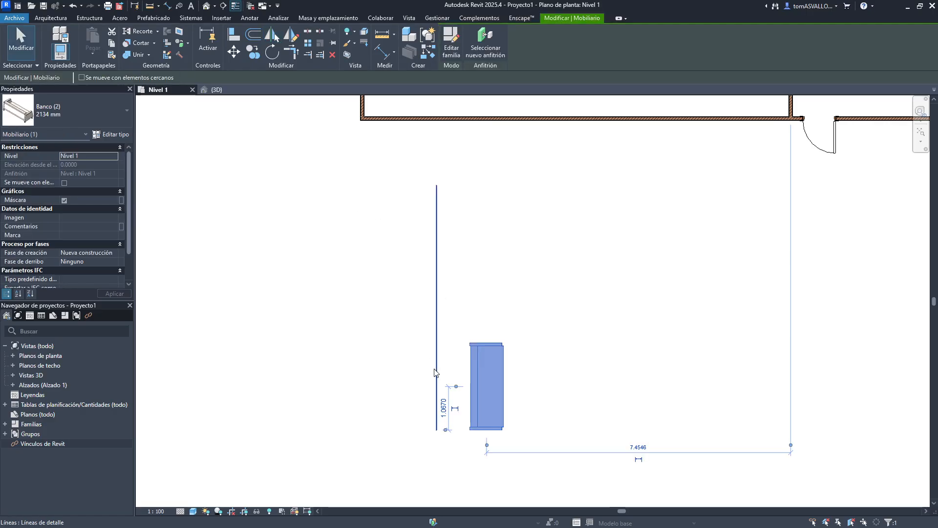
# - Mirror the bench about a drawn horizontal axis through the detail line's midpoint, without copying
pyautogui.press('m')
pyautogui.press('m')
pyautogui.click(436, 333)
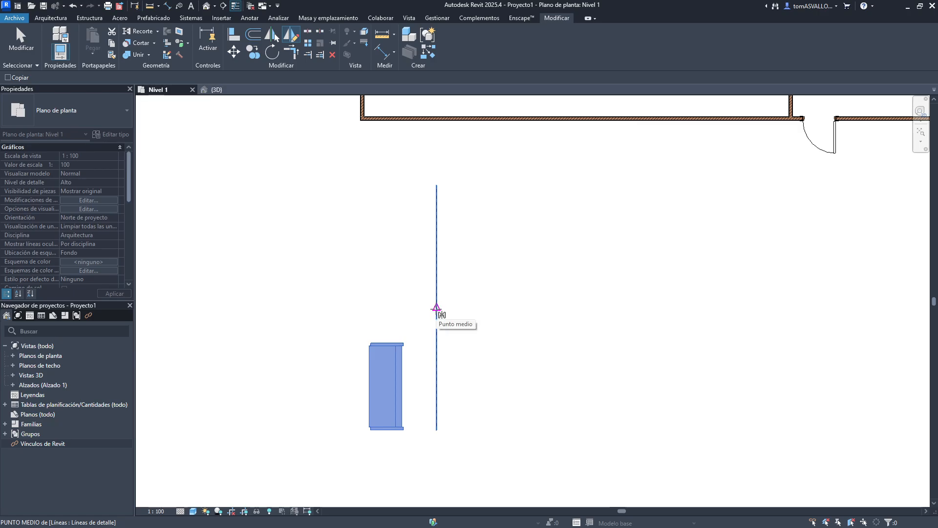
pyautogui.click(436, 307)
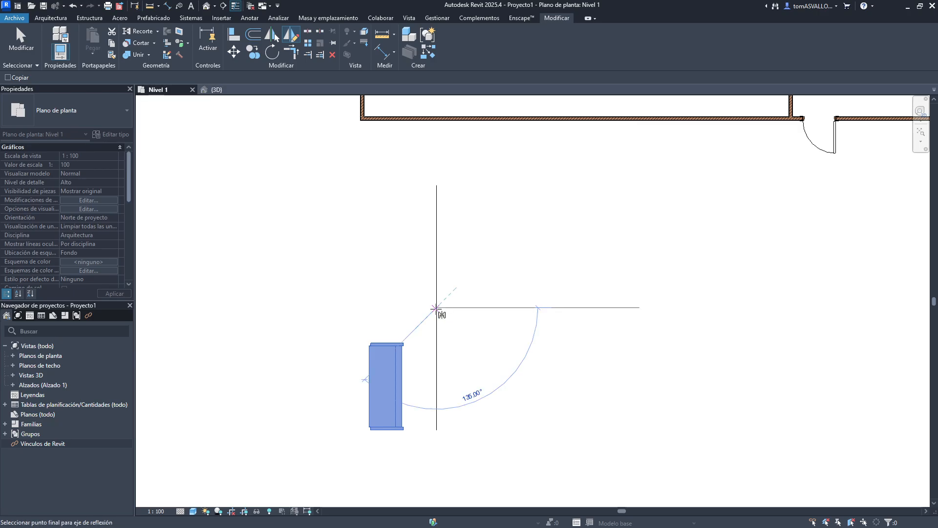
pyautogui.click(295, 307)
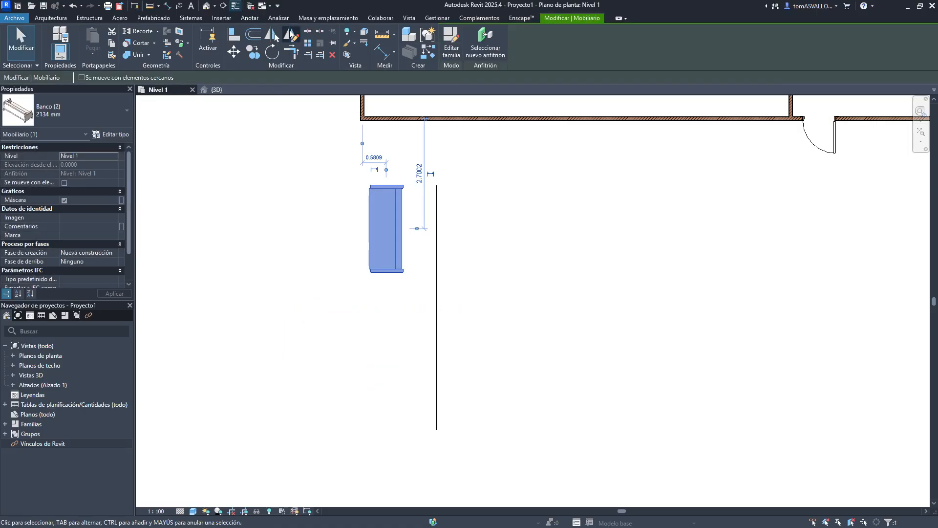
# - Mirror a copy of the bench back down about the same horizontal axis and delete the upper bench
pyautogui.click(291, 35)
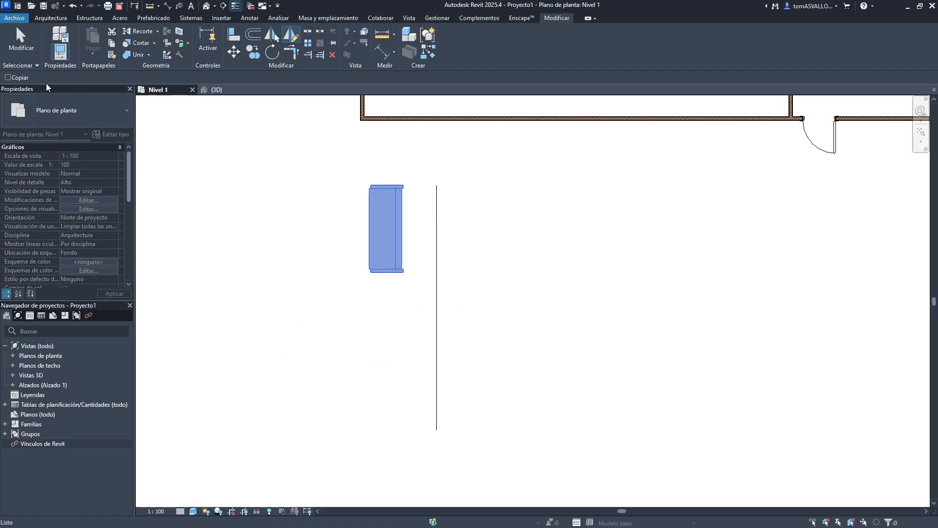
pyautogui.click(437, 308)
pyautogui.click(332, 308)
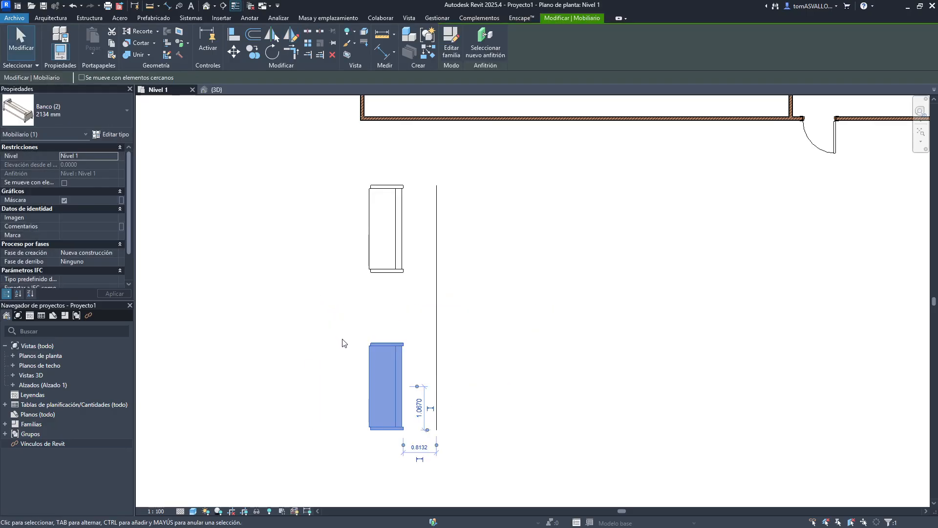
pyautogui.click(374, 318)
pyautogui.click(393, 266)
pyautogui.press('Delete')
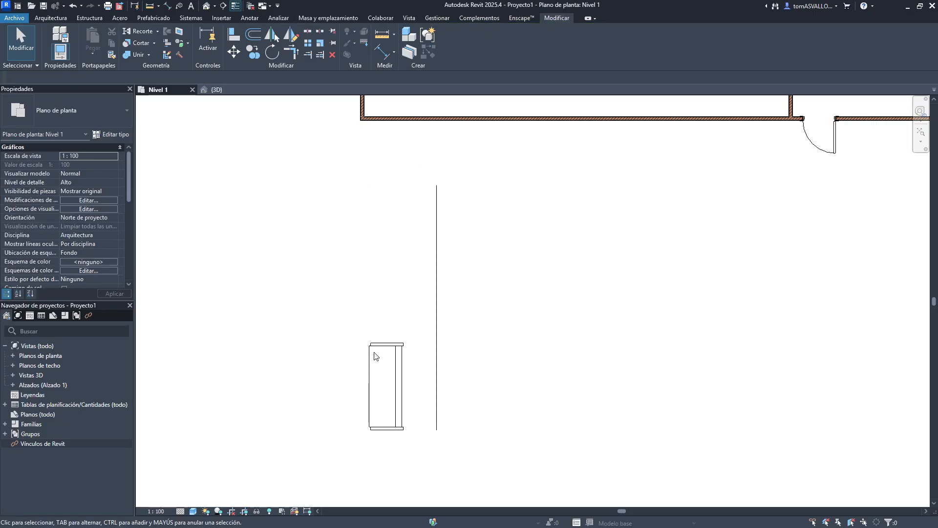
# - Mirror a copy of the bench about a drawn 45° axis from the detail line's midpoint, then undo it
pyautogui.click(375, 356)
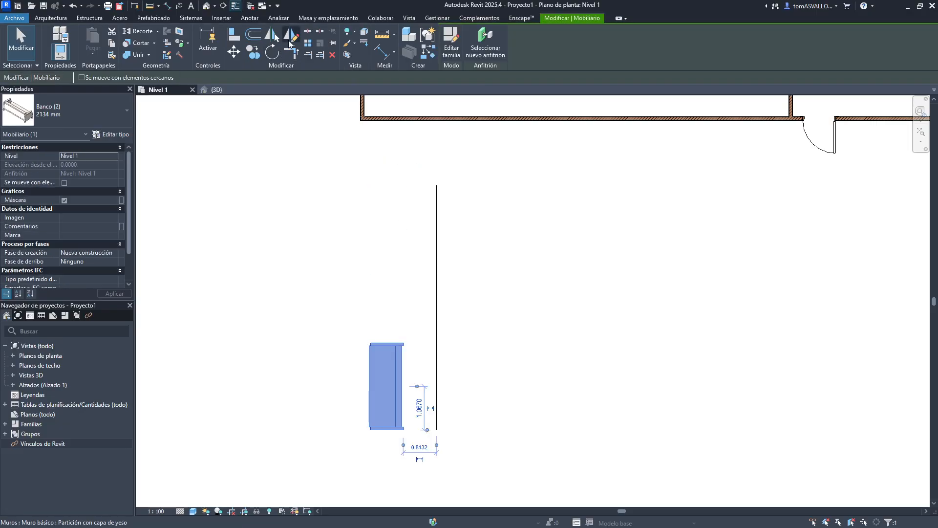
pyautogui.click(289, 43)
pyautogui.click(436, 307)
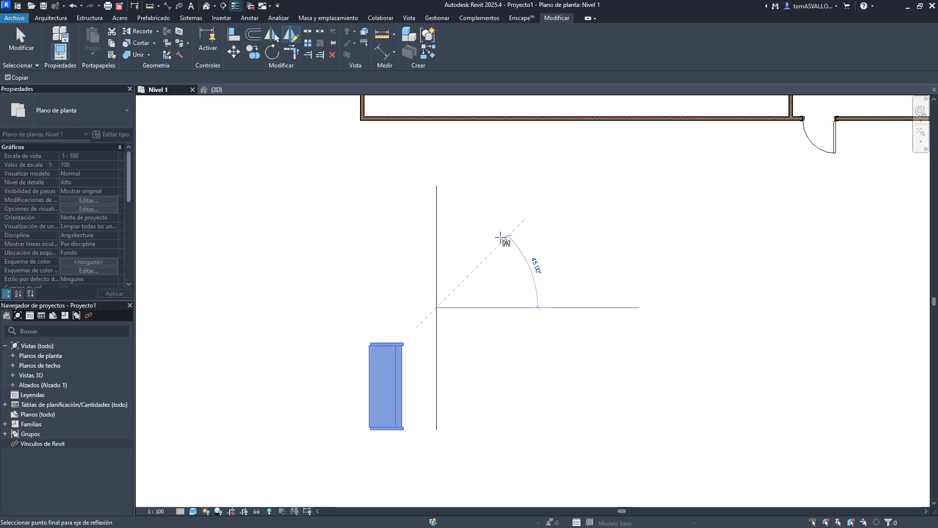
pyautogui.click(501, 238)
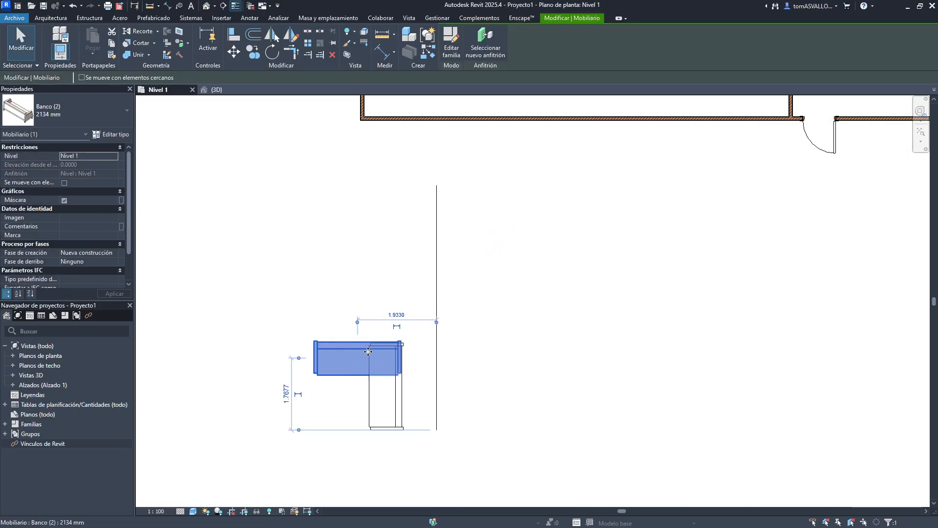
pyautogui.hotkey('ctrl', 'z')
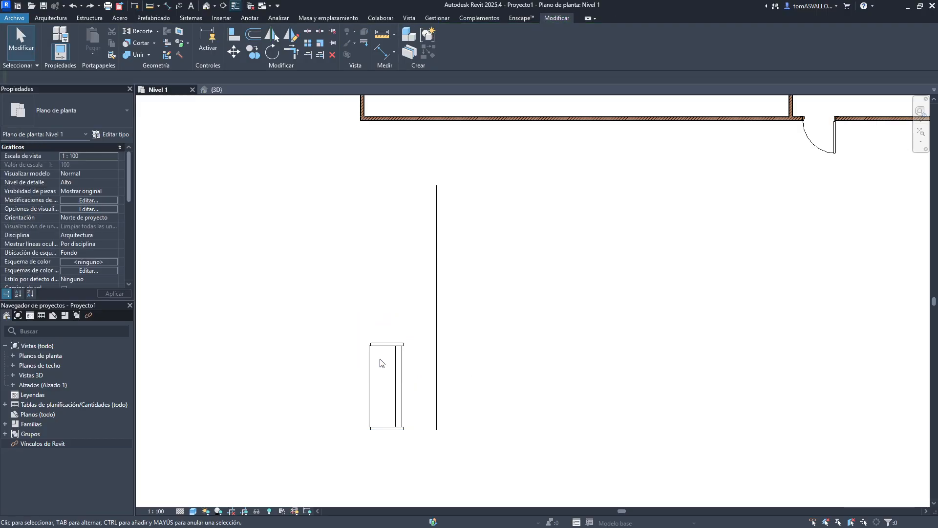
pyautogui.click(369, 344)
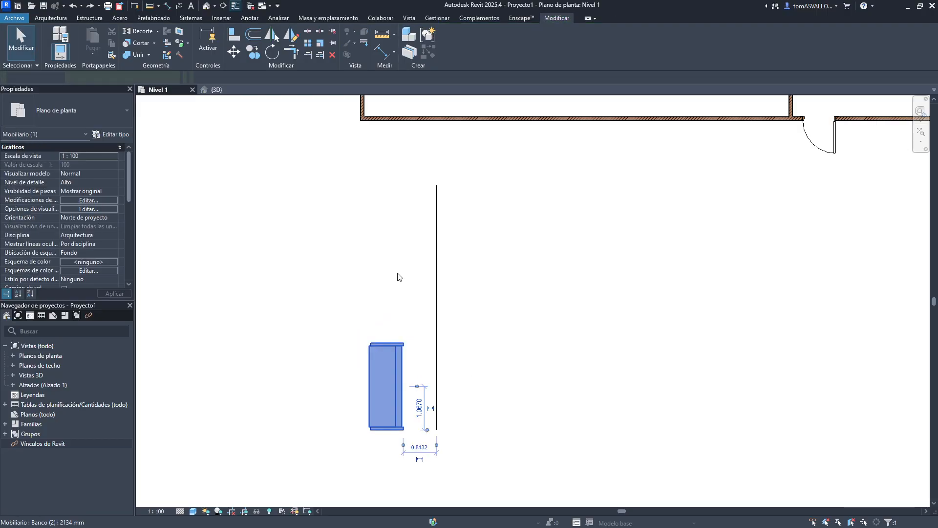
pyautogui.press('Escape')
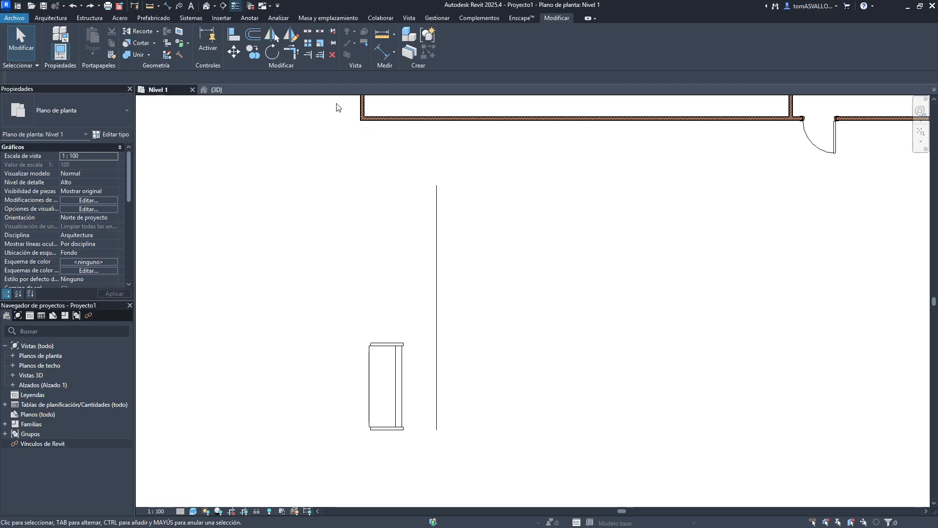
pyautogui.moveTo(335, 105); pyautogui.dragTo(306, 256, button='middle')
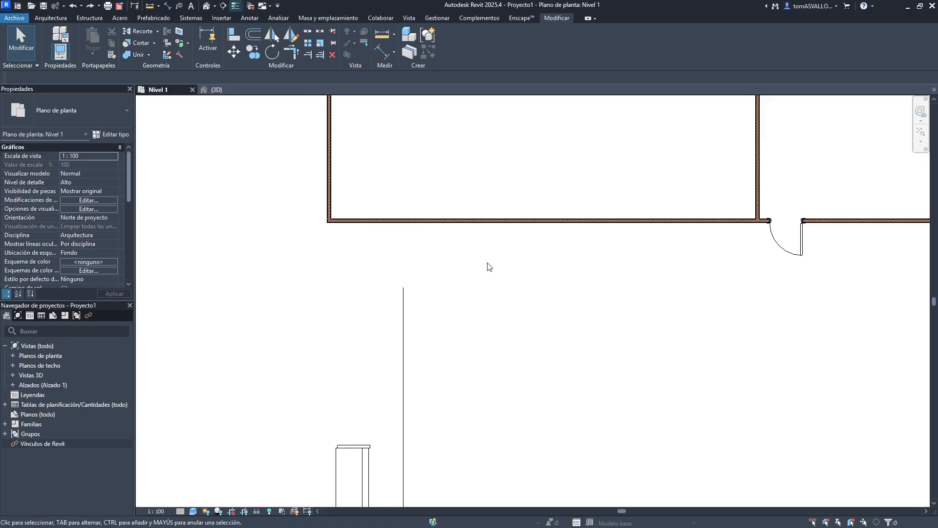
pyautogui.moveTo(562, 442); pyautogui.dragTo(460, 292, button='middle')
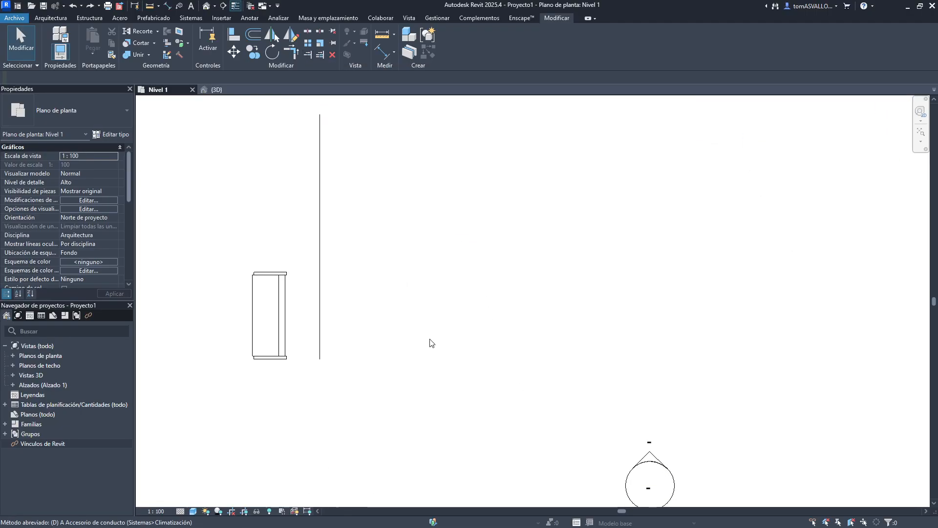
pyautogui.press('d')
pyautogui.press('l')
pyautogui.press('Escape')
pyautogui.press('Escape')
pyautogui.press('d')
pyautogui.press('l')
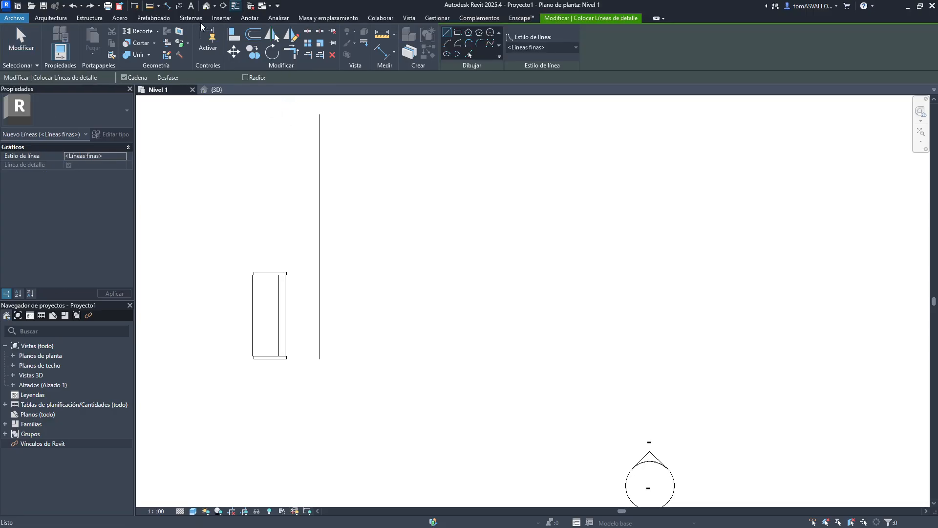
pyautogui.press('Escape')
pyautogui.press('Escape')
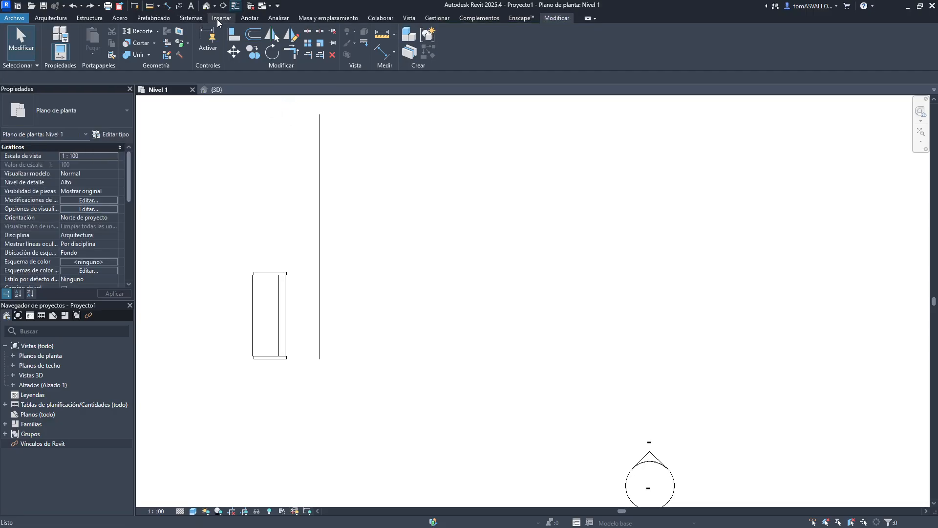
pyautogui.click(220, 18)
pyautogui.click(249, 18)
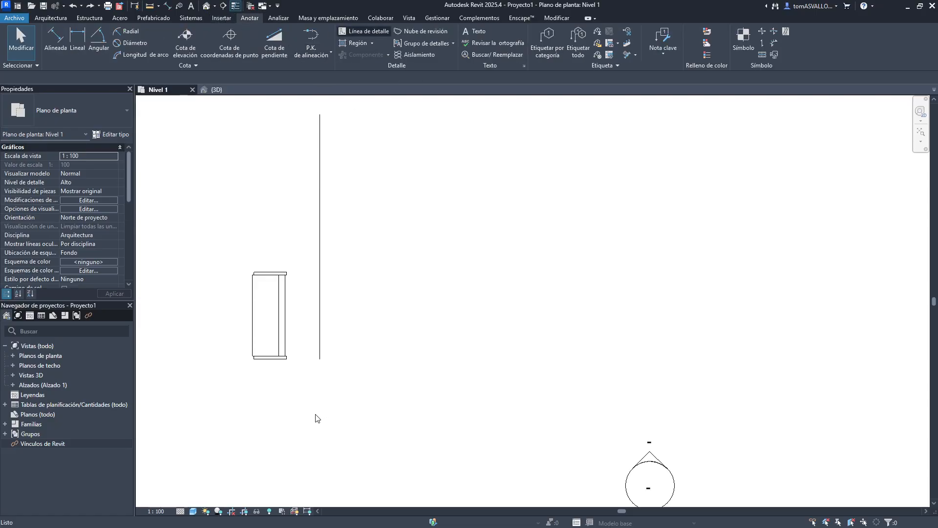
# - Draw a horizontal detail line about 16.3 long below the bench and the vertical line
pyautogui.press('d')
pyautogui.press('l')
pyautogui.click(222, 398)
pyautogui.click(886, 399)
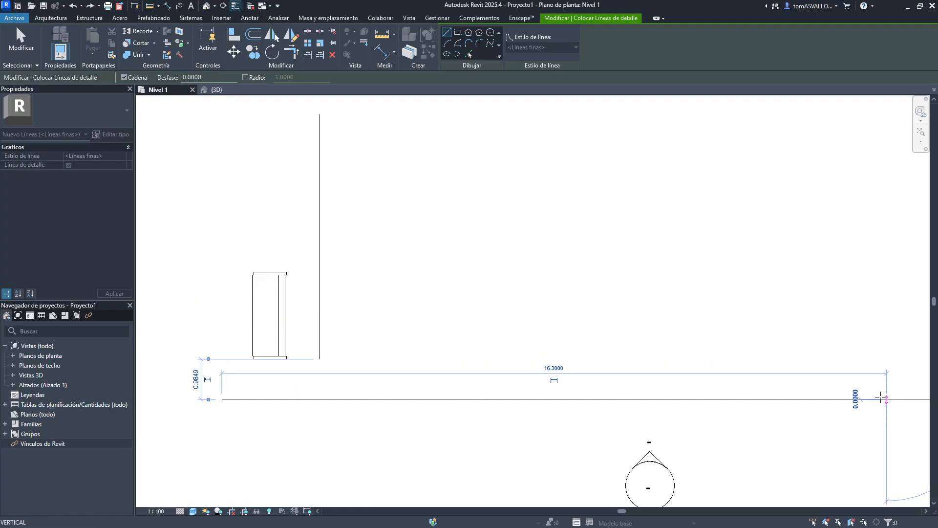
pyautogui.press('Escape')
pyautogui.press('Escape')
# - Copy the vertical detail line seven times at varying spacings to the right along its base
pyautogui.click(321, 292)
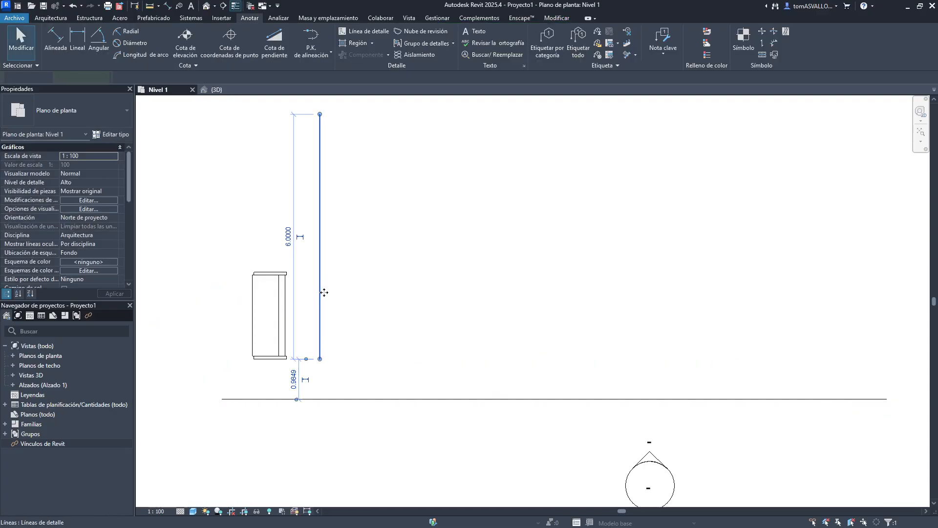
pyautogui.press('c')
pyautogui.press('o')
pyautogui.click(321, 359)
pyautogui.click(365, 359)
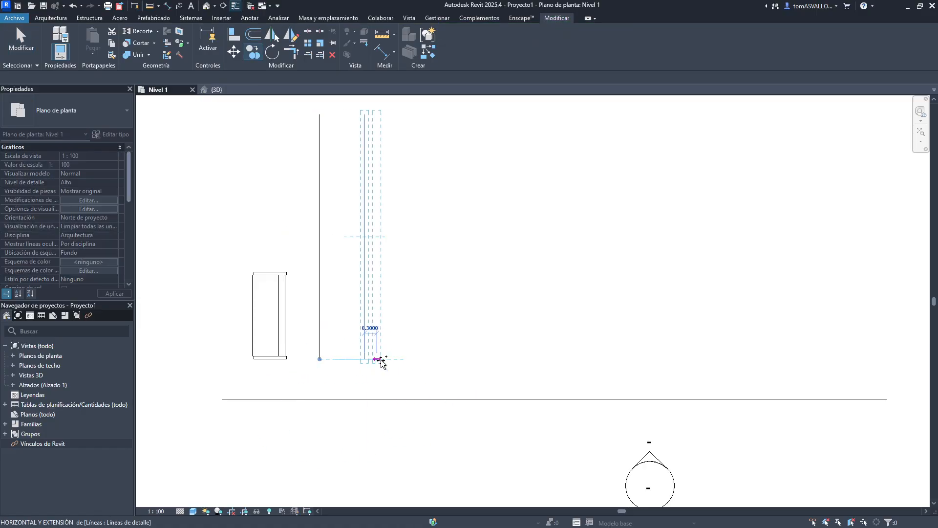
pyautogui.click(404, 359)
pyautogui.click(441, 359)
pyautogui.click(495, 359)
pyautogui.click(564, 360)
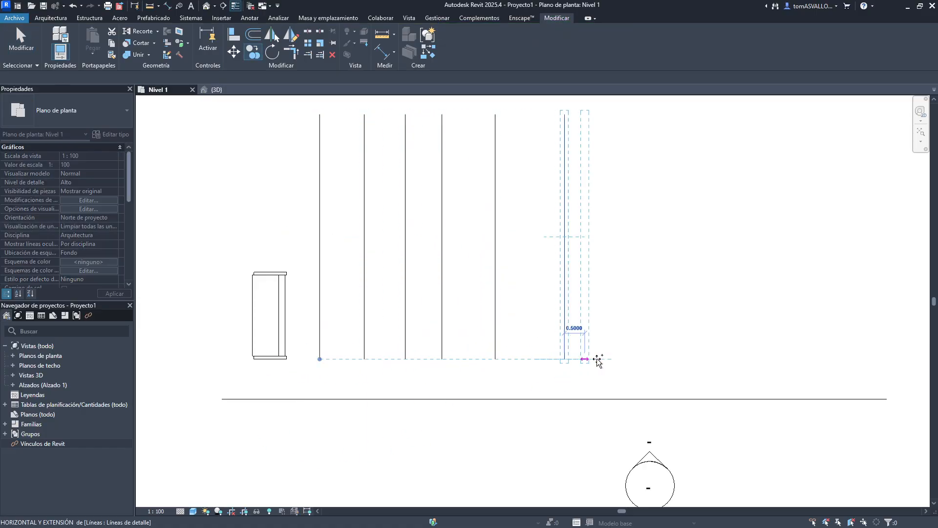
pyautogui.click(653, 360)
pyautogui.click(739, 360)
pyautogui.press('Escape')
# - Move the two rightmost vertical lines down so they cross the horizontal detail line
pyautogui.moveTo(485, 228); pyautogui.dragTo(402, 231, button='middle')
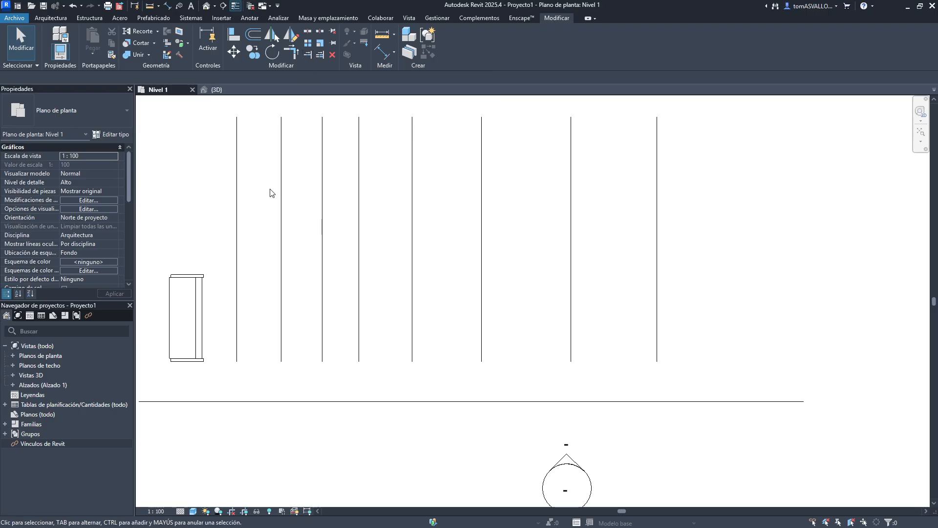
pyautogui.click(235, 327)
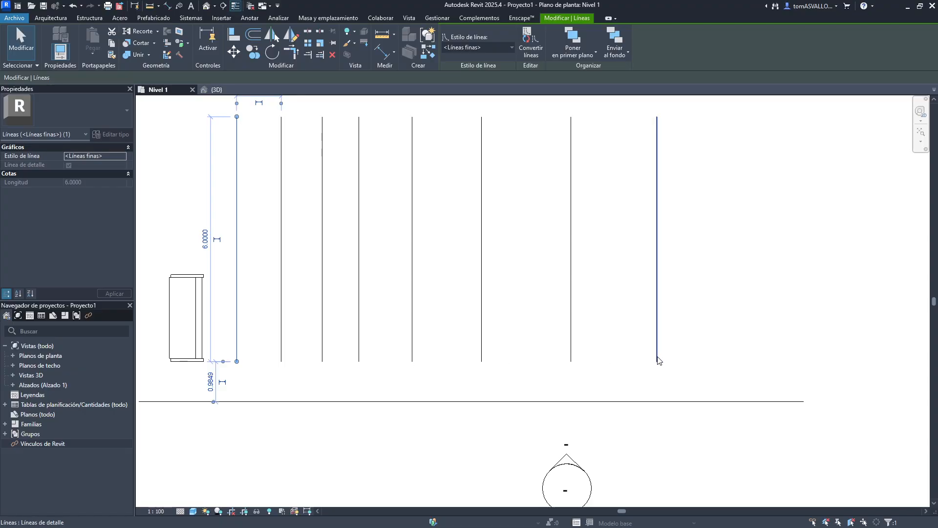
pyautogui.moveTo(657, 360); pyautogui.dragTo(662, 476)
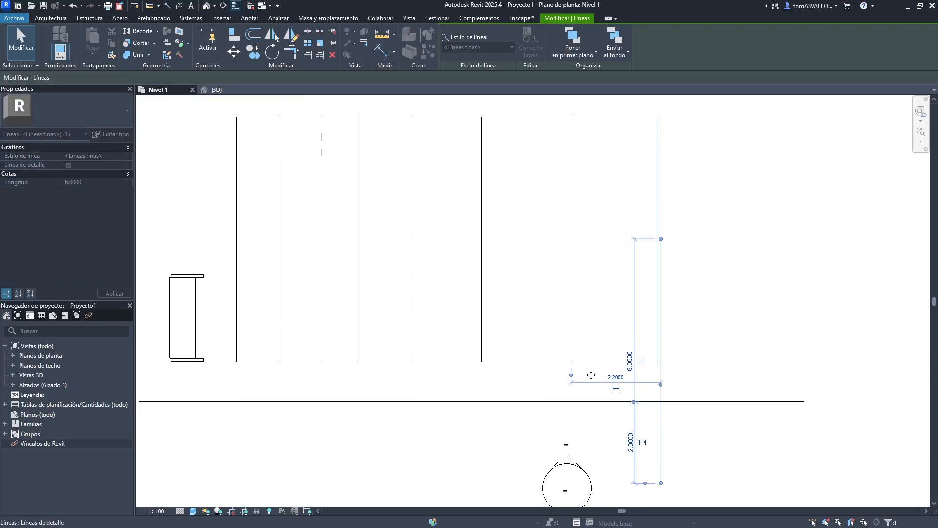
pyautogui.moveTo(569, 351); pyautogui.dragTo(624, 458)
pyautogui.click(537, 283)
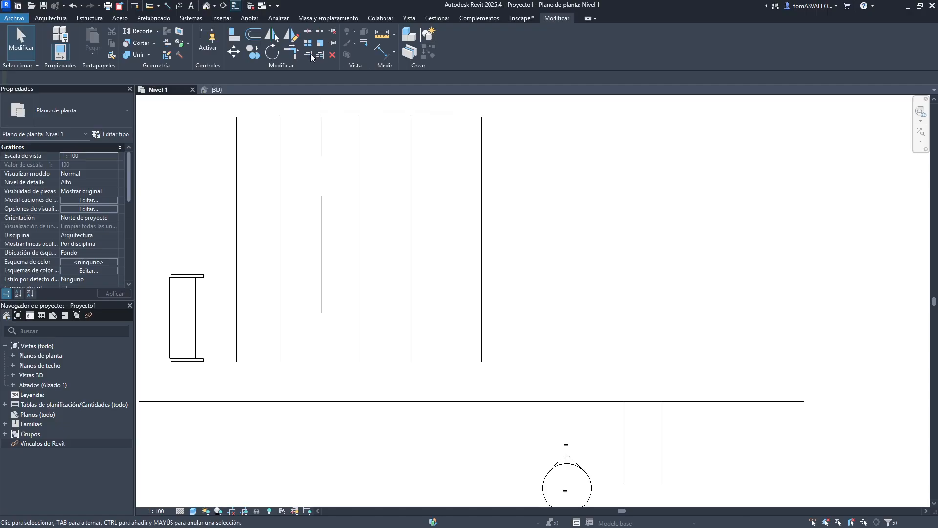
# - Extend the leftmost vertical line down to the horizontal line with Trim/Extend to Corner
pyautogui.click(308, 54)
pyautogui.click(281, 272)
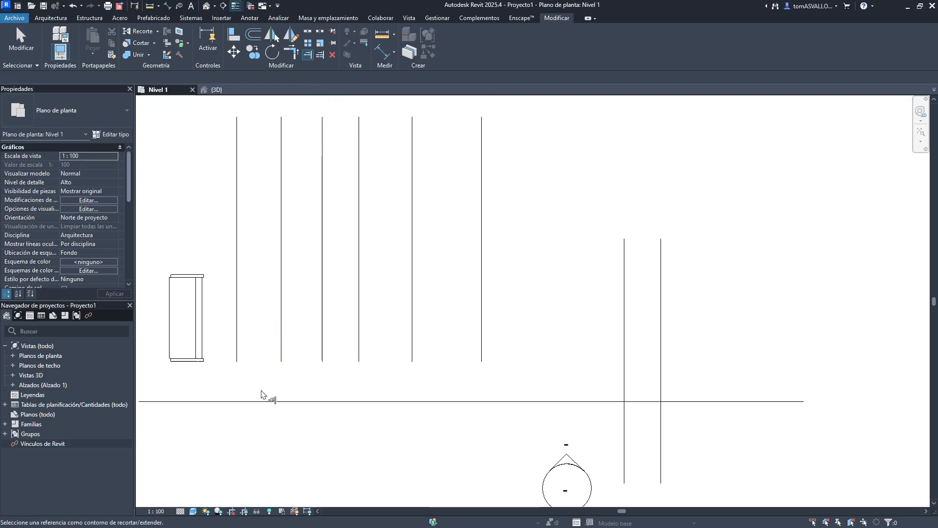
pyautogui.click(239, 334)
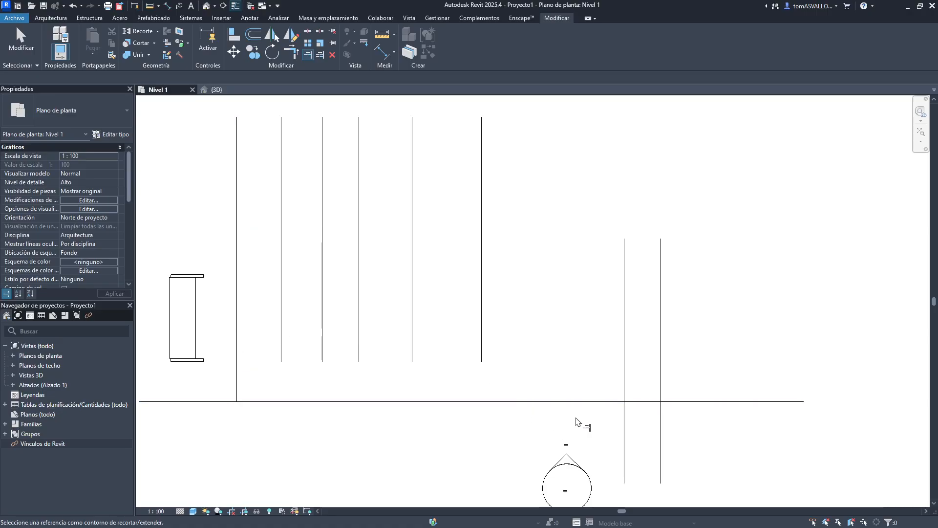
# - Try trimming the crossing vertical lines to a corner with the horizontal line, undoing each attempt
pyautogui.click(573, 402)
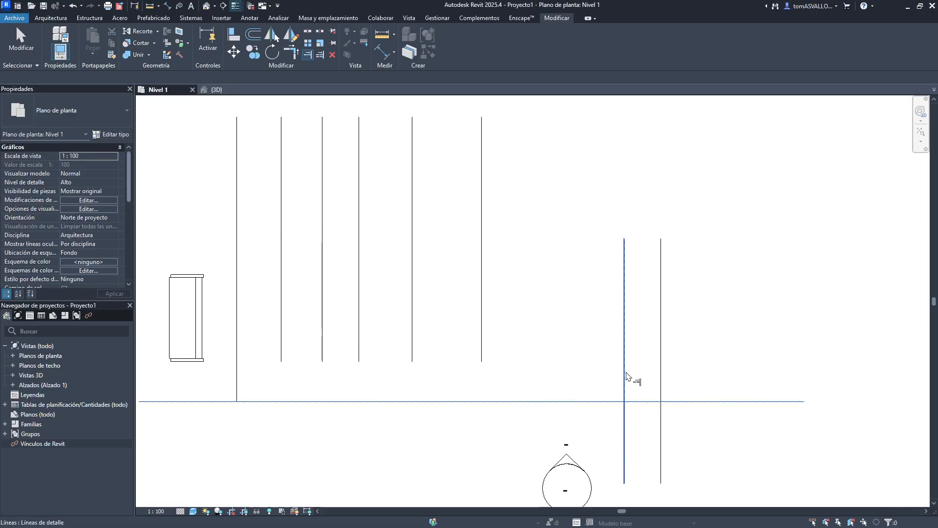
pyautogui.click(626, 379)
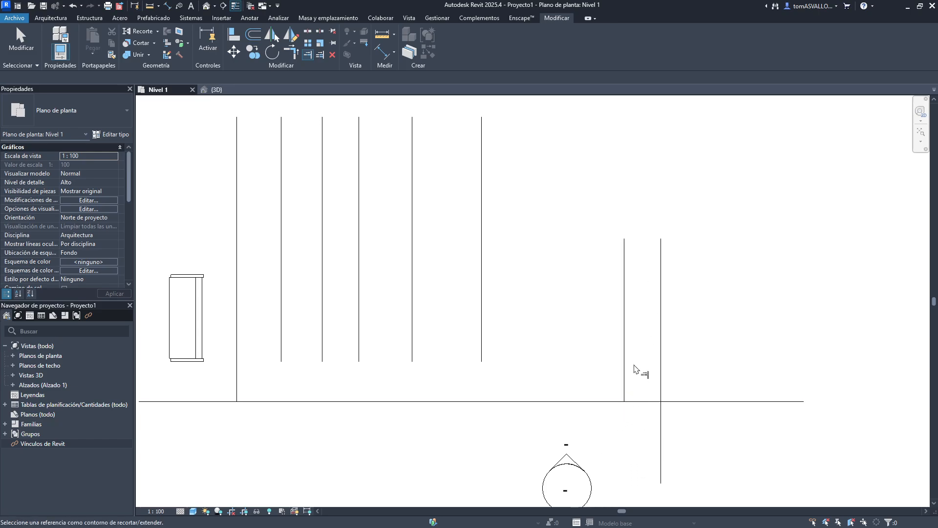
pyautogui.moveTo(659, 274); pyautogui.dragTo(631, 212, button='middle')
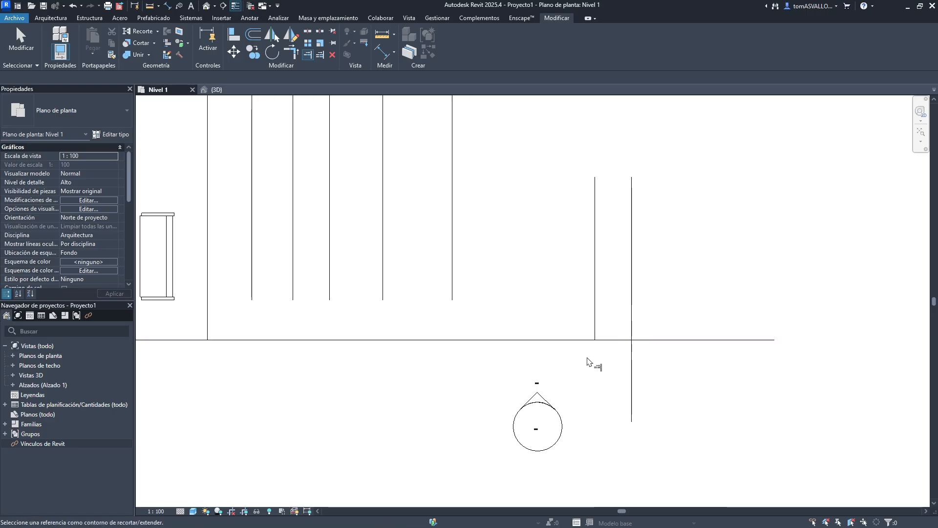
pyautogui.hotkey('ctrl', 'z')
pyautogui.moveTo(625, 442); pyautogui.dragTo(585, 358, button='middle')
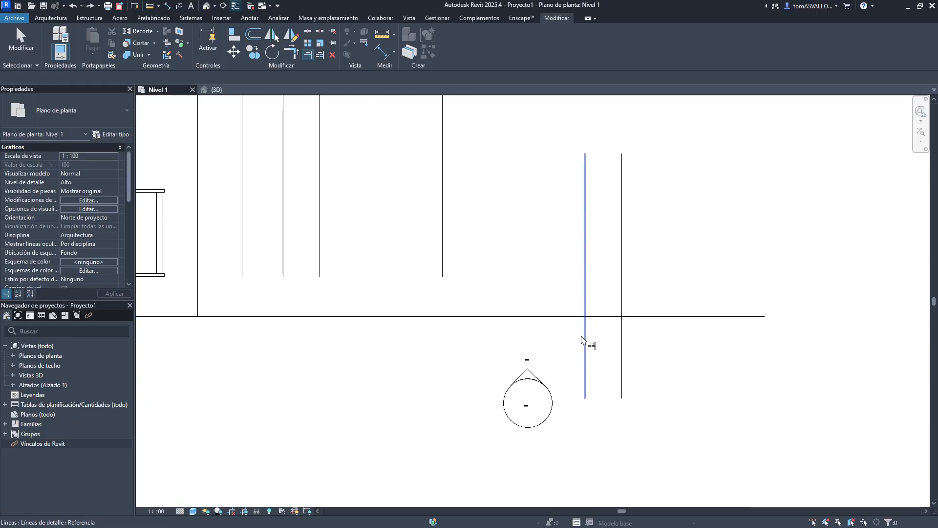
pyautogui.click(588, 263)
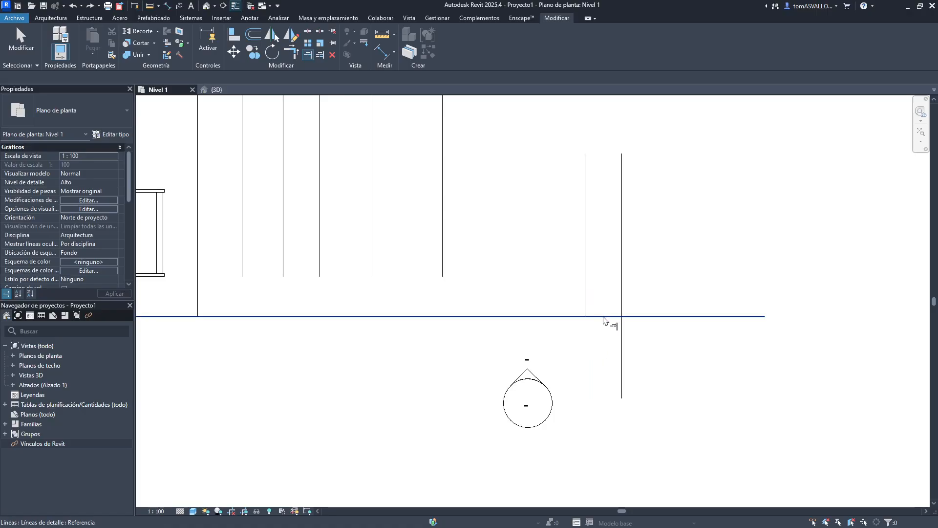
pyautogui.click(623, 353)
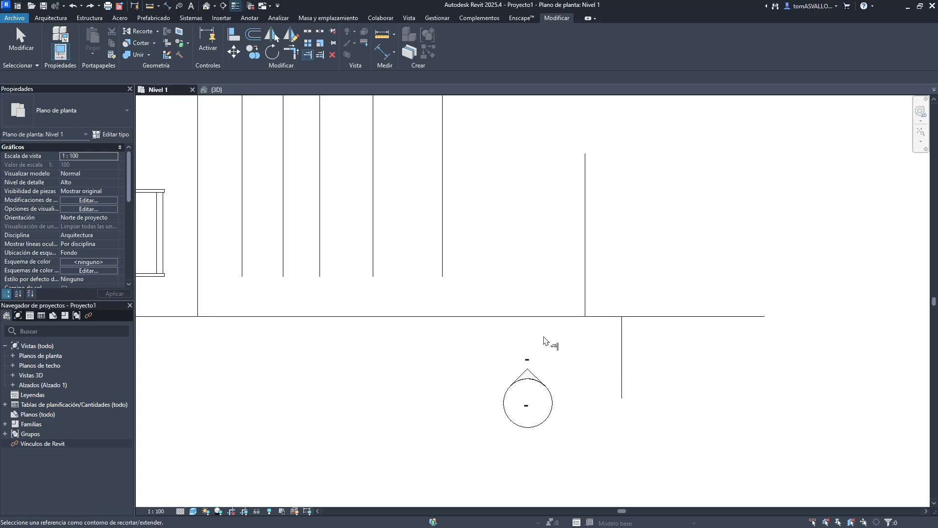
pyautogui.hotkey('ctrl', 'z')
pyautogui.moveTo(520, 312); pyautogui.dragTo(677, 393, button='middle')
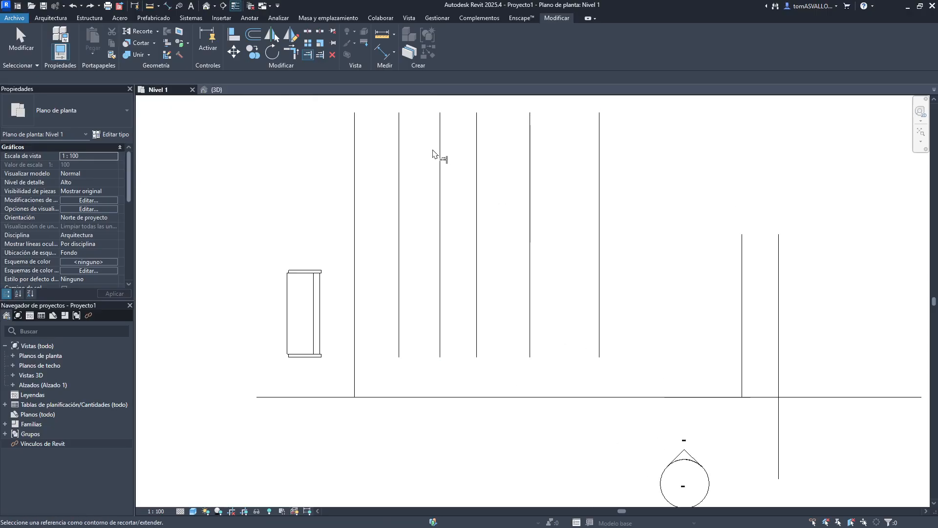
# - Try extending the short vertical lines to the horizontal line with Trim/Extend Multiple Elements, then undo the changes
pyautogui.click(320, 55)
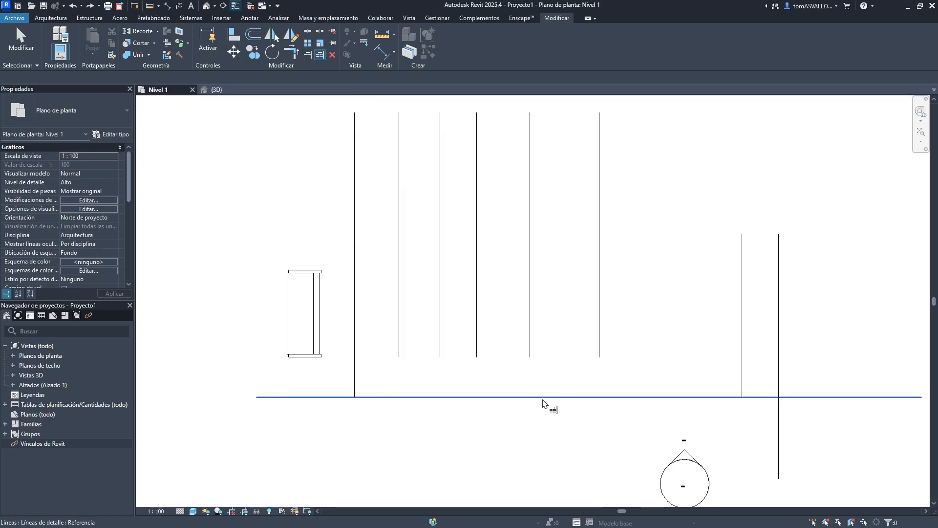
pyautogui.click(540, 398)
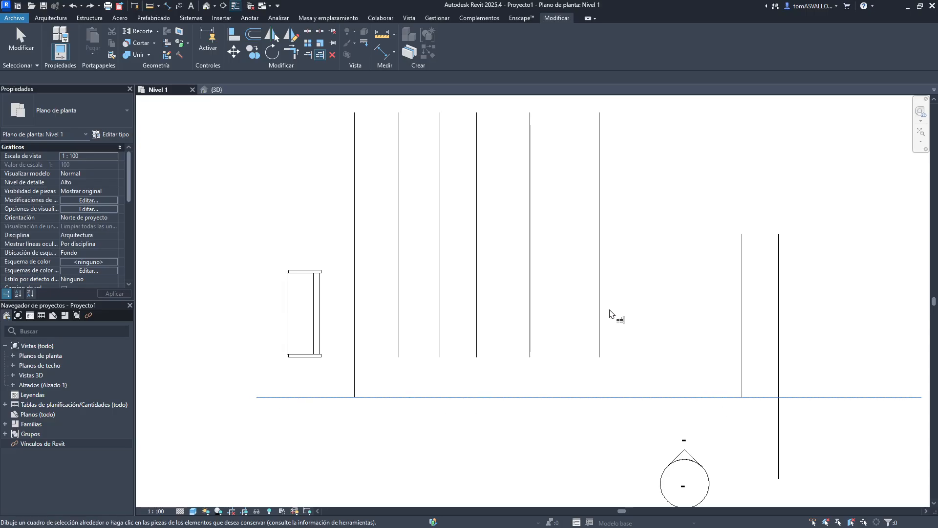
pyautogui.click(601, 318)
pyautogui.click(526, 320)
pyautogui.click(479, 317)
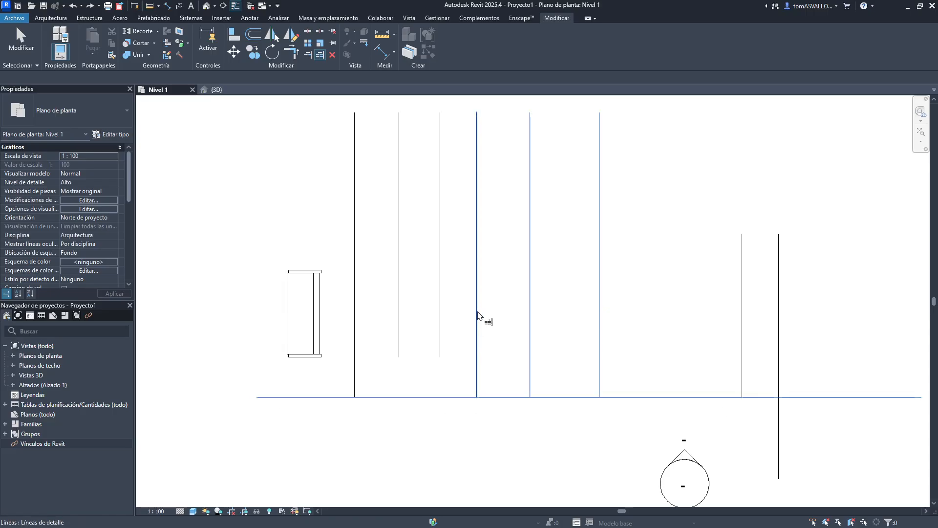
pyautogui.click(440, 318)
pyautogui.click(400, 341)
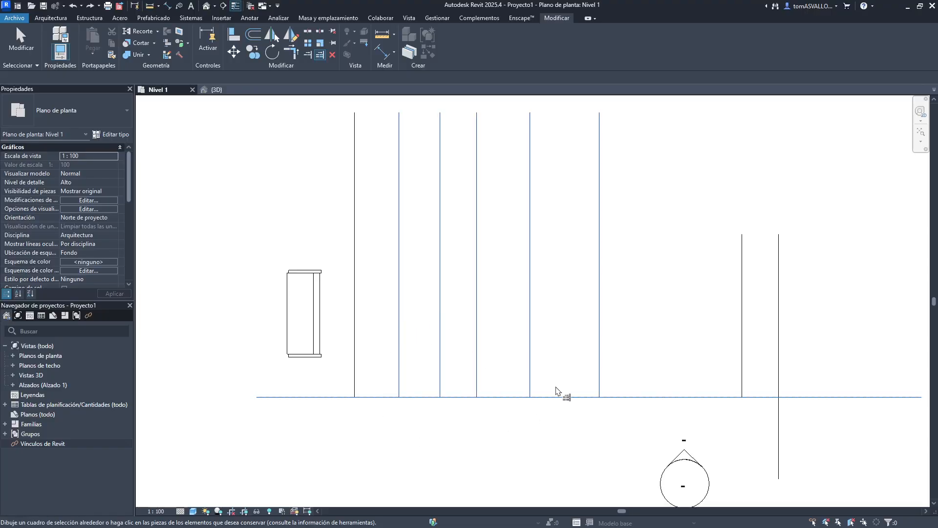
pyautogui.click(779, 371)
pyautogui.press('Escape')
pyautogui.hotkey('ctrl', 'z')
pyautogui.hotkey('ctrl', 'z')
pyautogui.hotkey('ctrl', 'z')
pyautogui.hotkey('ctrl', 'z')
pyautogui.hotkey('ctrl', 'z')
pyautogui.press('Return')
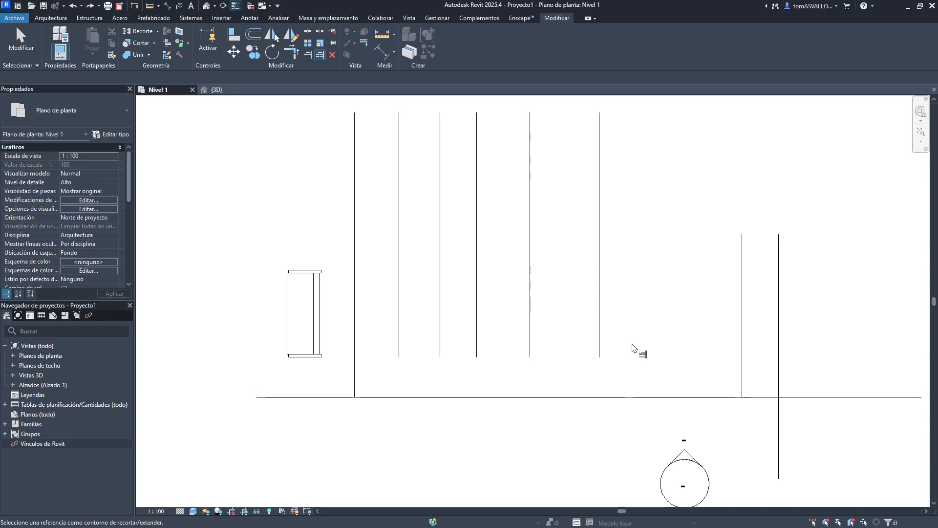
pyautogui.moveTo(729, 375); pyautogui.dragTo(586, 330, button='middle')
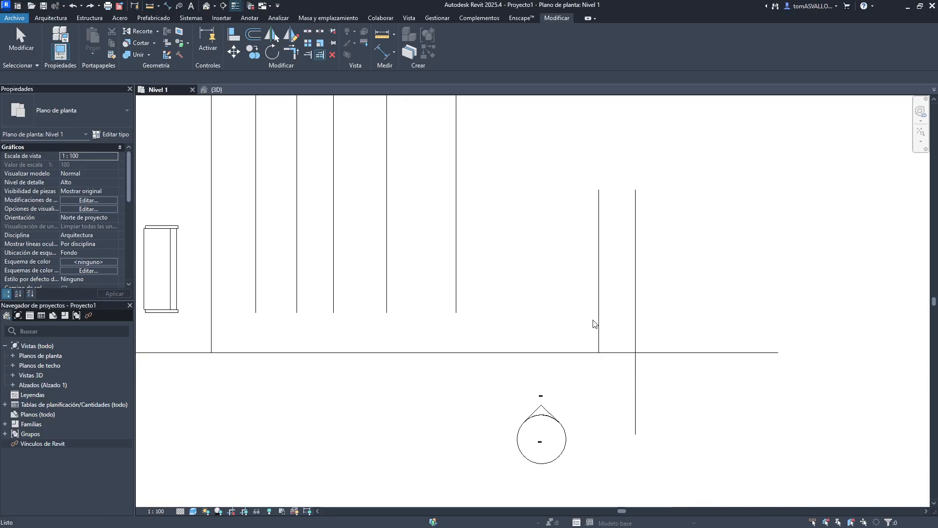
pyautogui.press('Escape')
pyautogui.click(599, 353)
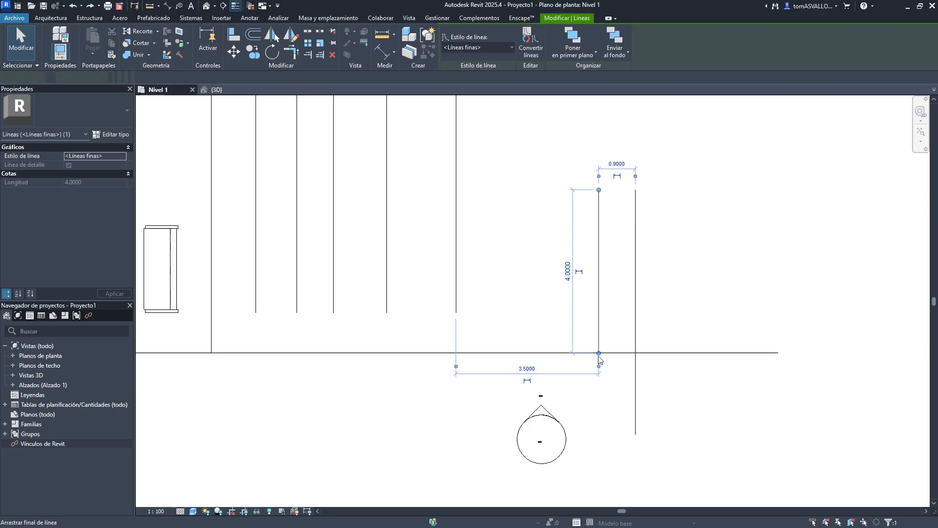
pyautogui.hotkey('ctrl', 'z')
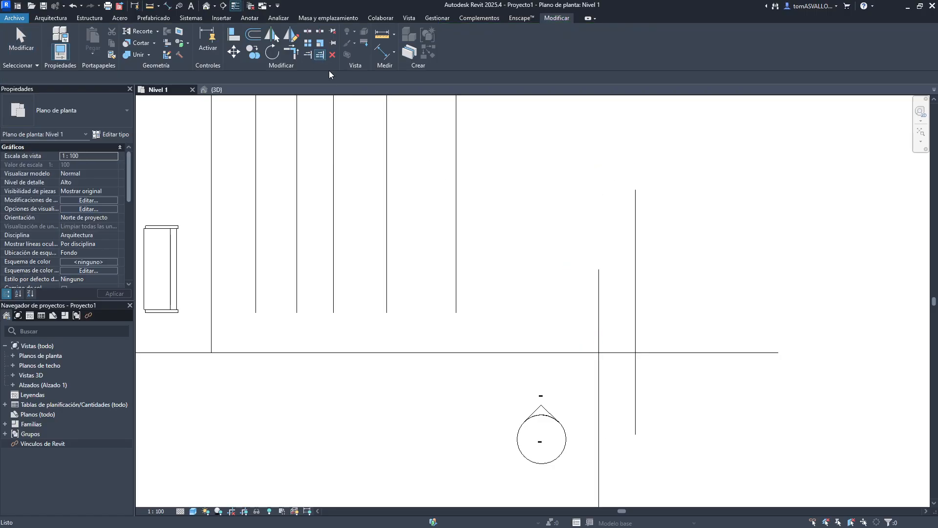
# - Trim the two crossing vertical lines at the horizontal line, keeping their upper parts
pyautogui.click(581, 352)
pyautogui.click(600, 342)
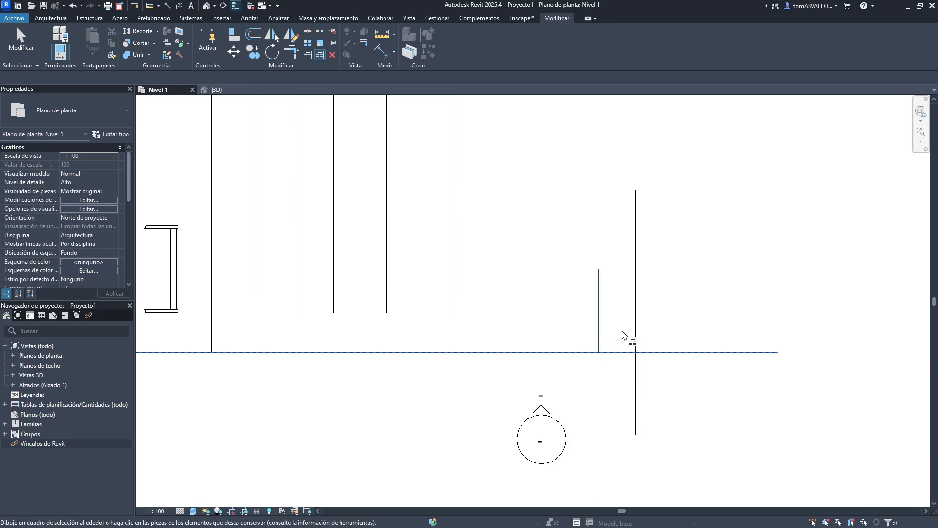
pyautogui.click(635, 337)
pyautogui.press('Escape')
pyautogui.press('Escape')
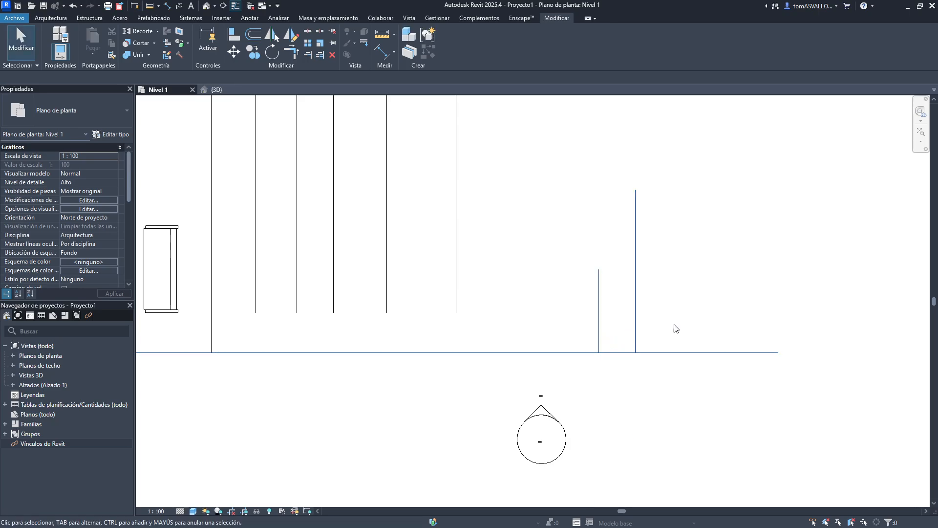
# - Extend three short vertical lines down to the horizontal line with Trim/Extend Multiple Elements
pyautogui.click(320, 54)
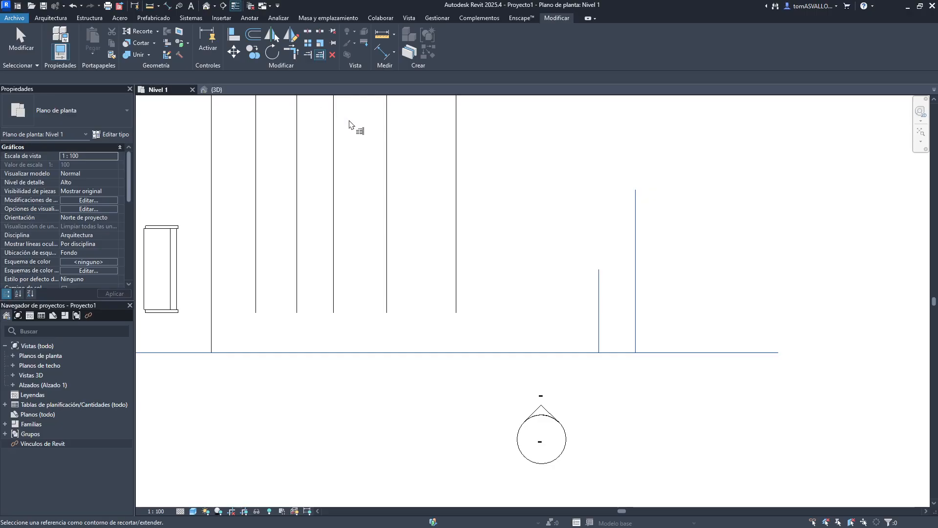
pyautogui.moveTo(389, 305); pyautogui.dragTo(501, 263, button='middle')
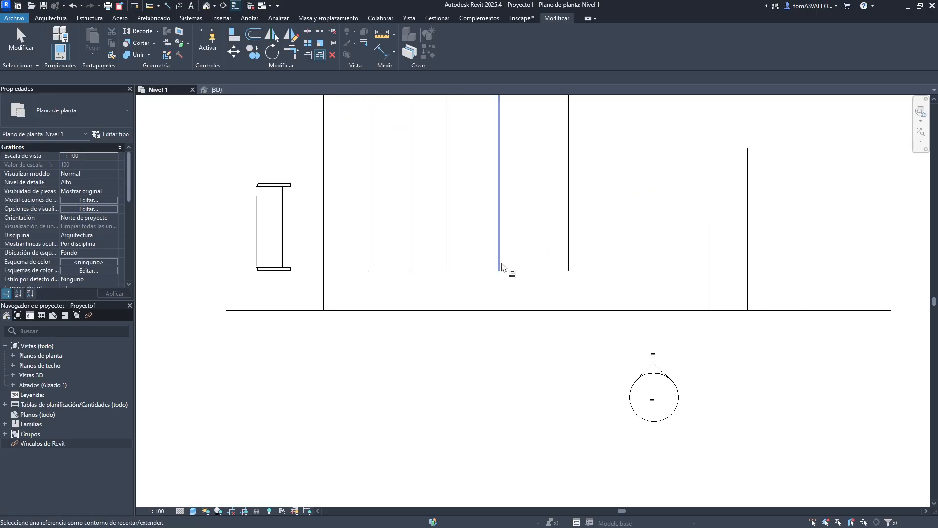
pyautogui.click(477, 310)
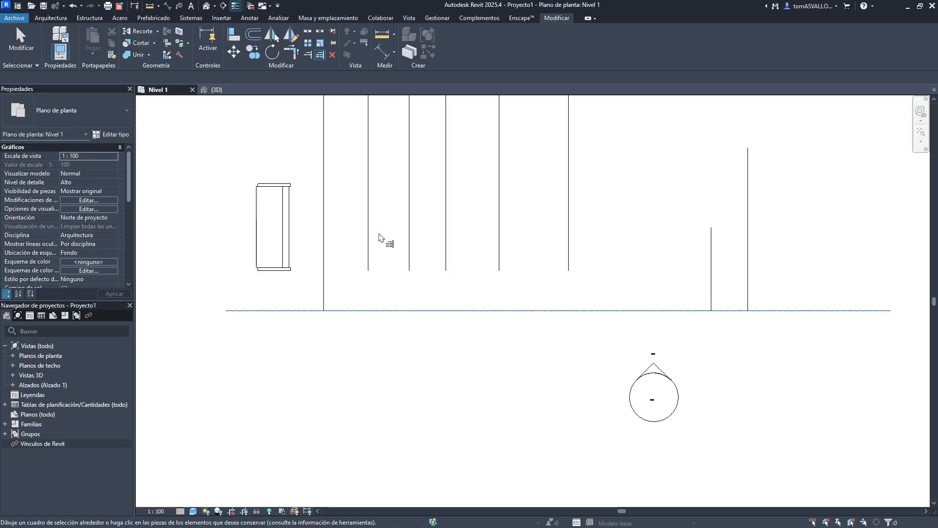
pyautogui.click(371, 238)
pyautogui.click(410, 238)
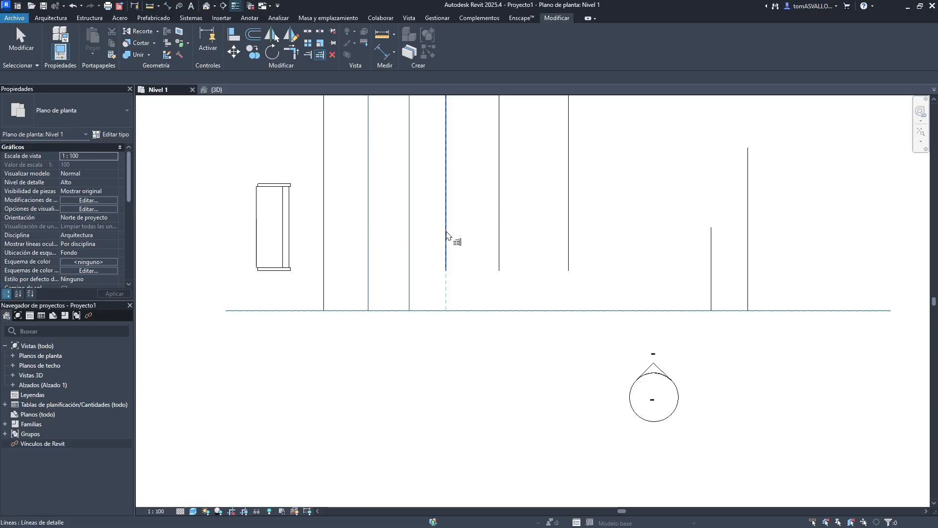
pyautogui.click(446, 236)
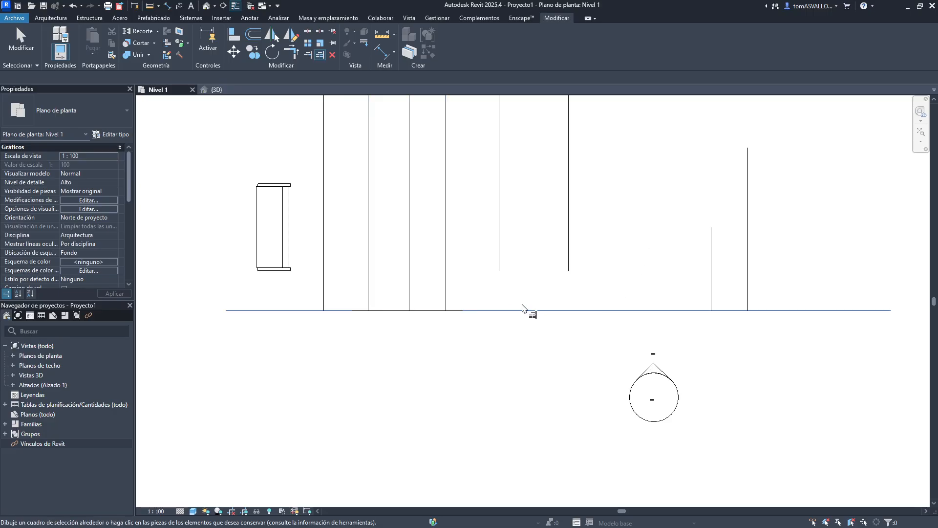
# - Trim the horizontal line at the sixth vertical line, choosing to separate the joined elements
pyautogui.click(476, 310)
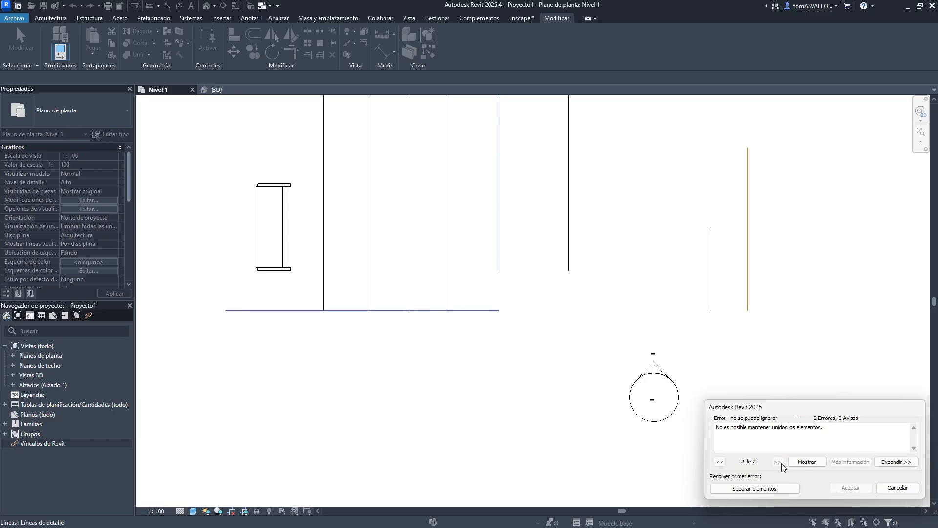
pyautogui.click(755, 488)
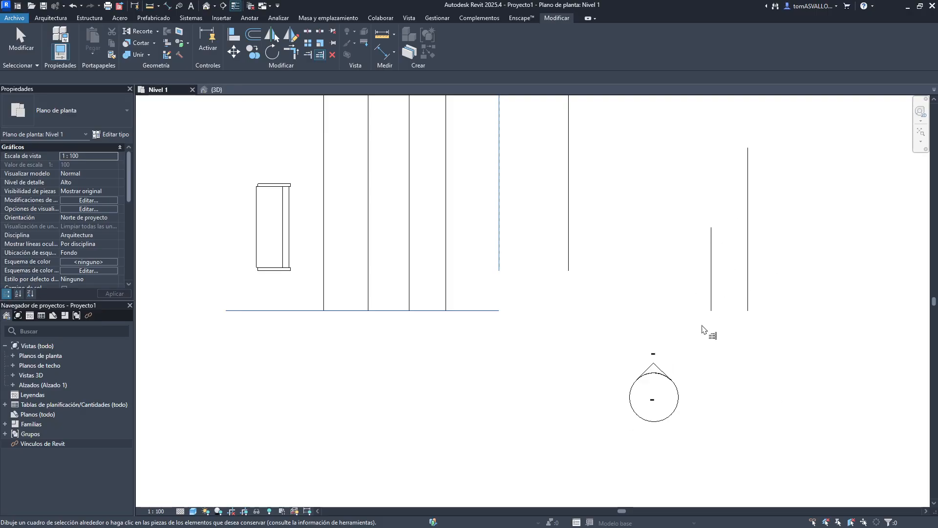
pyautogui.press('Escape')
pyautogui.press('Escape')
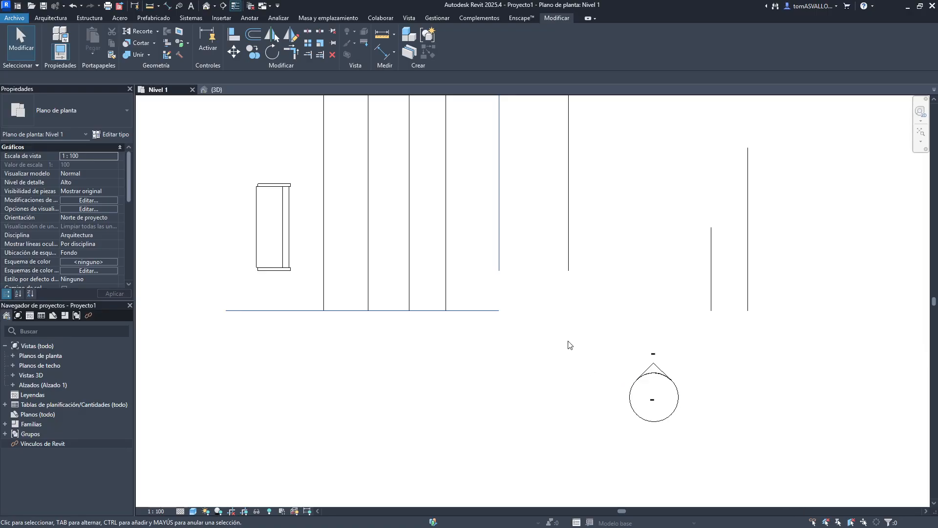
# - Delete the leftover practice detail lines by window-selecting them
pyautogui.scroll(-3, 832, 352)
pyautogui.moveTo(825, 356); pyautogui.dragTo(488, 268)
pyautogui.press('Delete')
pyautogui.moveTo(607, 307); pyautogui.dragTo(559, 398)
pyautogui.press('Delete')
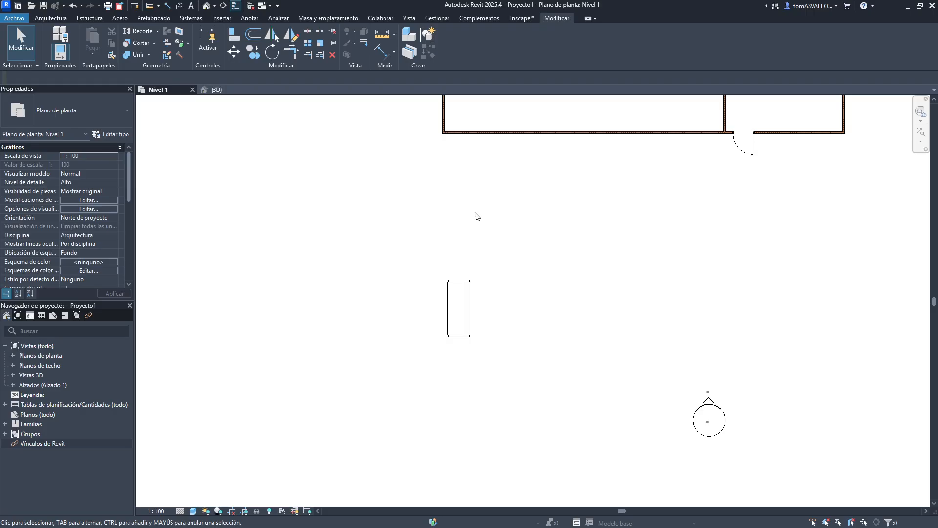
# - Draw a vertical detail line about 7 m long below the walls
pyautogui.moveTo(405, 223); pyautogui.dragTo(342, 264, button='middle')
pyautogui.scroll(-6, 343, 264)
pyautogui.scroll(4, 354, 207)
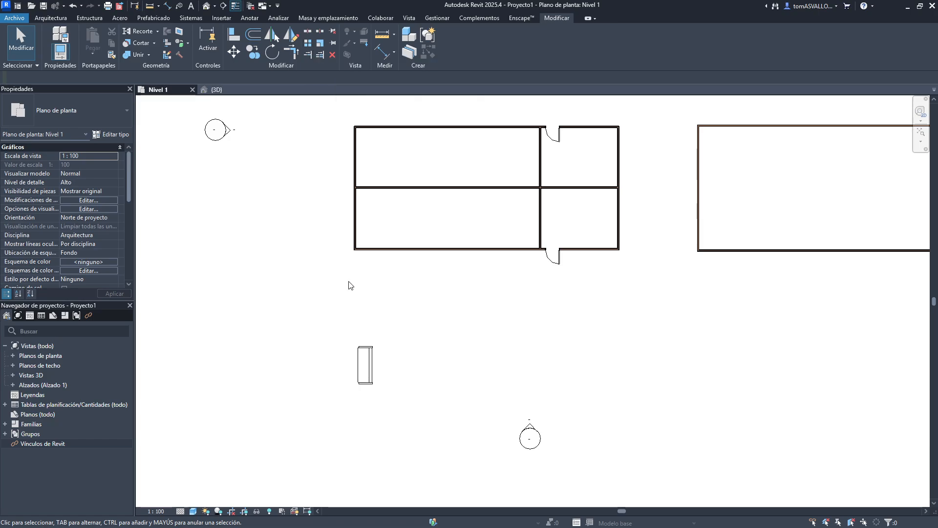
pyautogui.scroll(2, 348, 361)
pyautogui.moveTo(374, 367); pyautogui.dragTo(365, 279, button='middle')
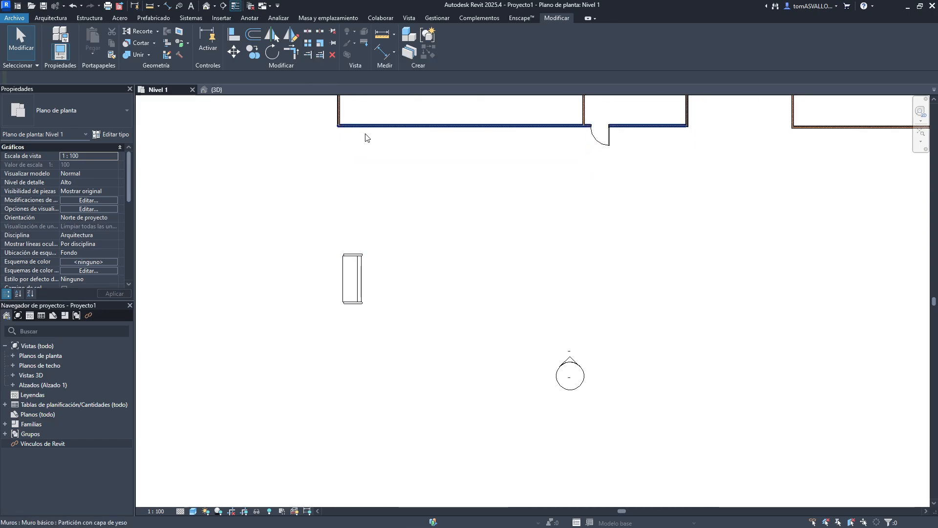
pyautogui.moveTo(477, 204); pyautogui.dragTo(446, 252, button='middle')
pyautogui.press('w')
pyautogui.press('a')
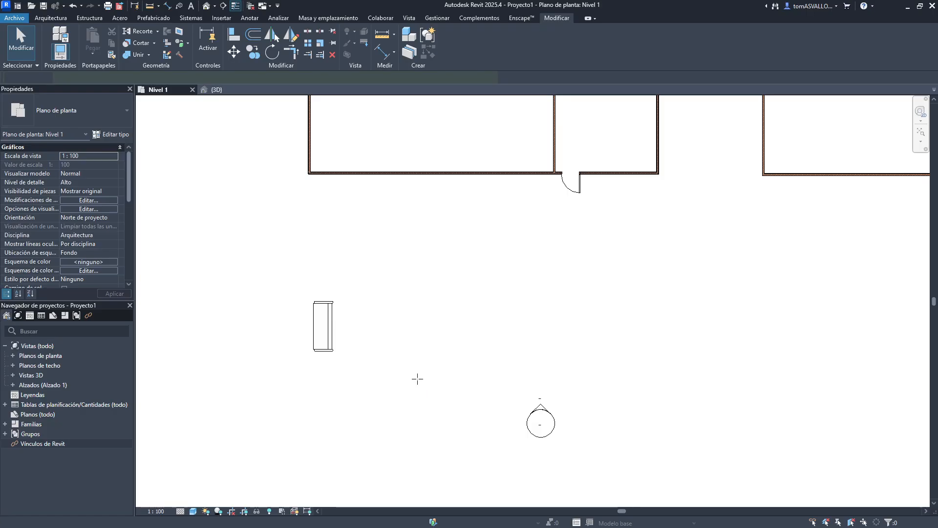
pyautogui.click(418, 379)
pyautogui.click(415, 216)
pyautogui.press('Escape')
pyautogui.press('Escape')
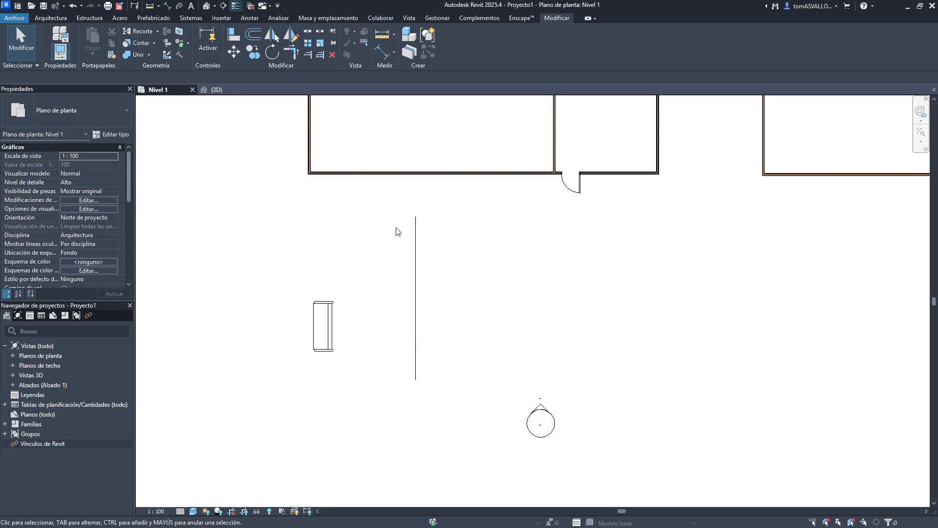
# - Create a linear array of the vertical line with the Last option, spanning about 12.1 m
pyautogui.click(419, 258)
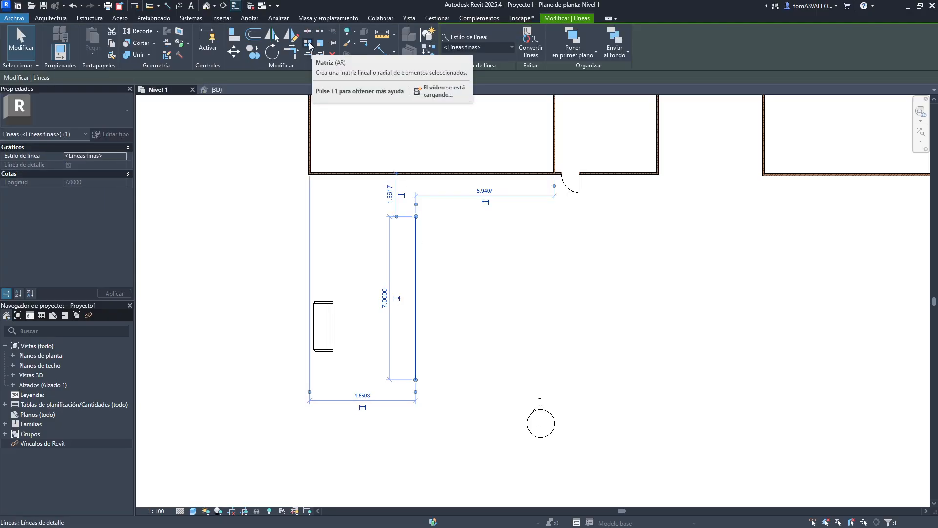
pyautogui.click(310, 45)
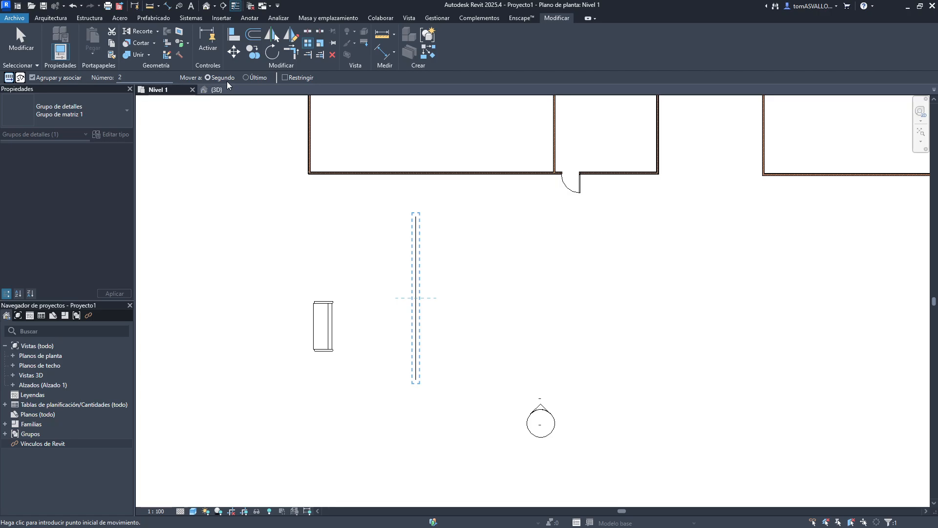
pyautogui.click(256, 78)
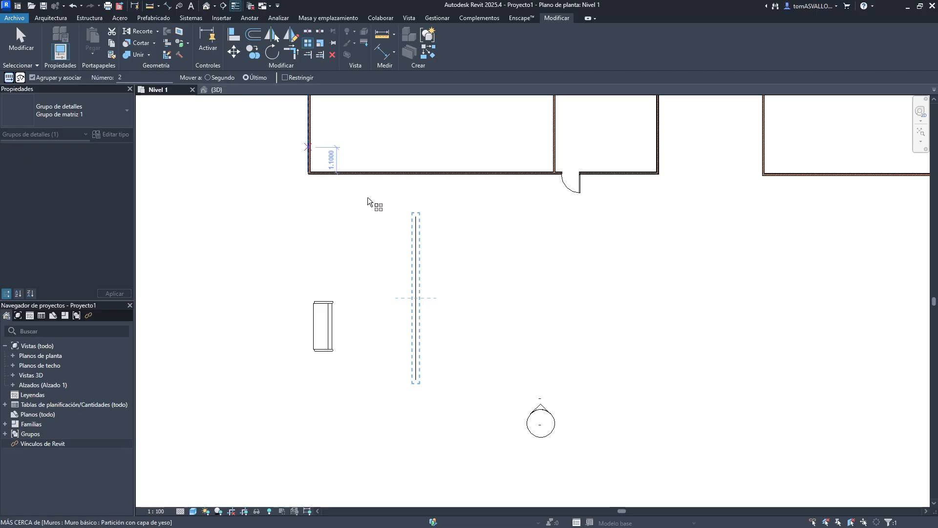
pyautogui.click(418, 286)
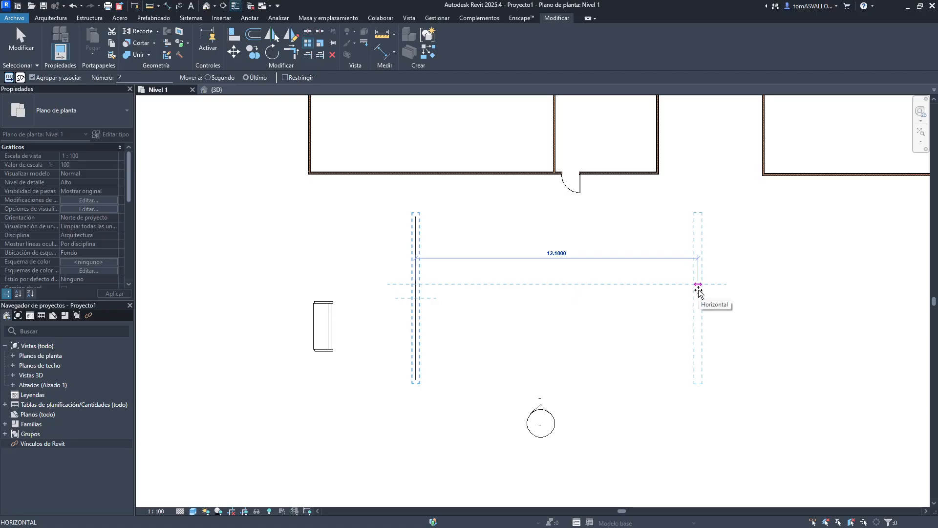
pyautogui.click(695, 286)
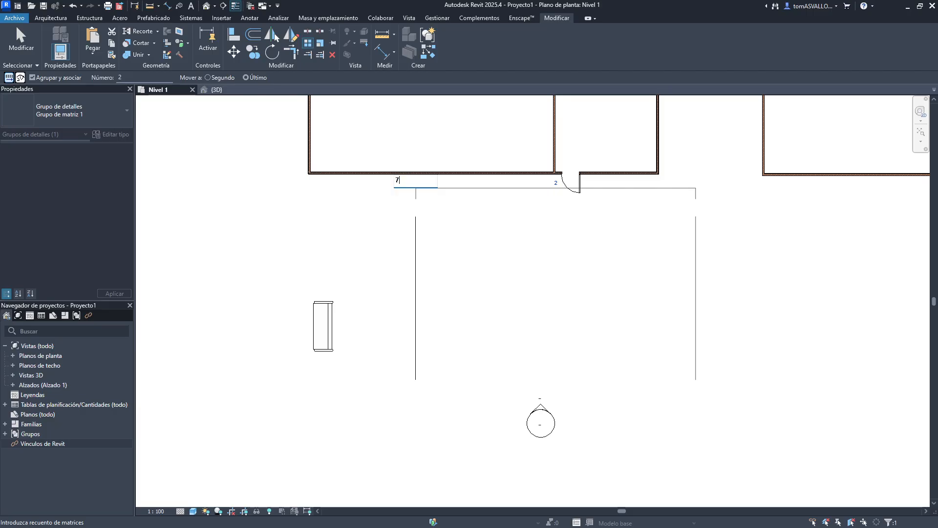
pyautogui.press('Return')
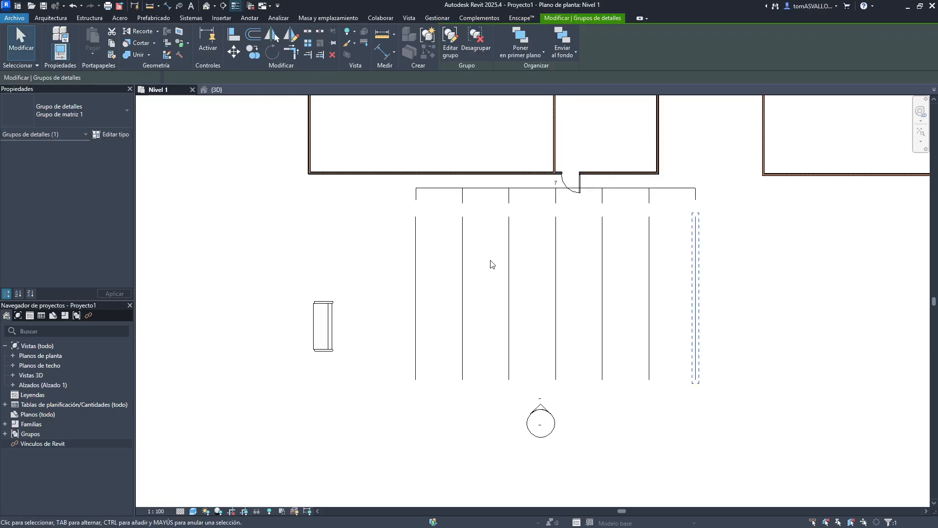
# - Set the array count to 20, then undo the array
pyautogui.click(556, 182)
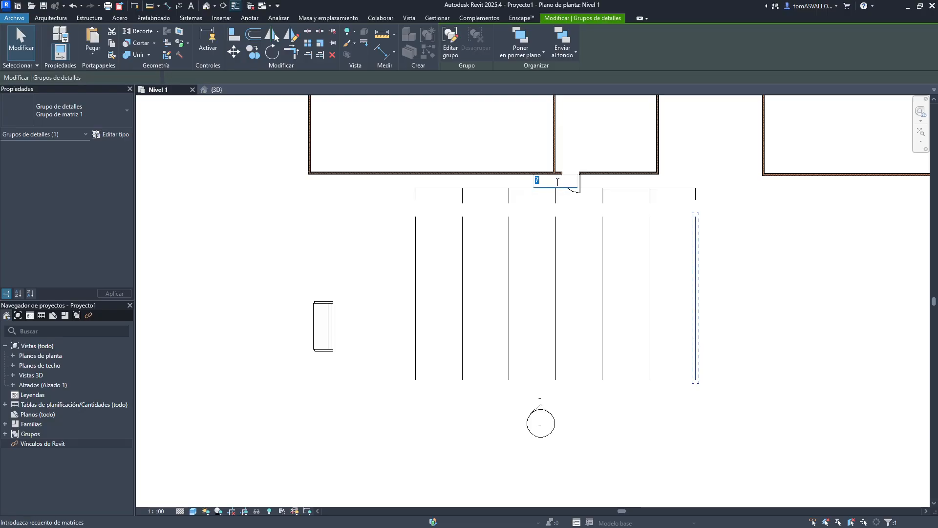
pyautogui.write('10')
pyautogui.press('Return')
pyautogui.write('2')
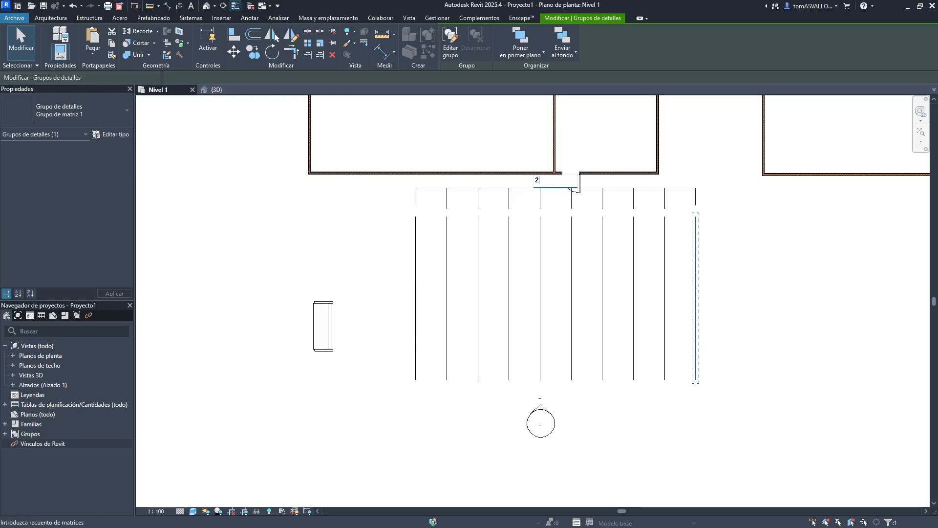
pyautogui.write('0')
pyautogui.press('Return')
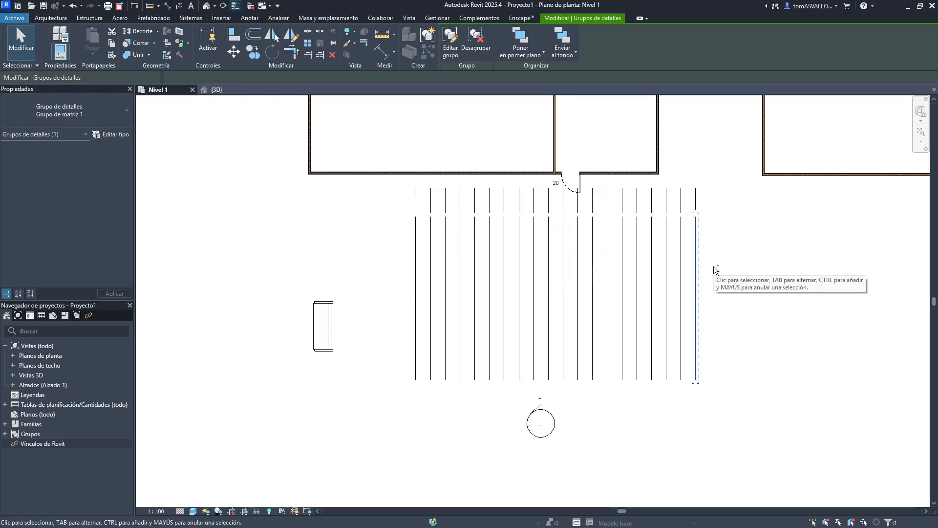
pyautogui.hotkey('ctrl', 'z')
pyautogui.hotkey('ctrl', 'z')
pyautogui.hotkey('ctrl', 'z')
# - Array the vertical line linearly with the Second option at 2 m spacing
pyautogui.moveTo(466, 242); pyautogui.dragTo(388, 279)
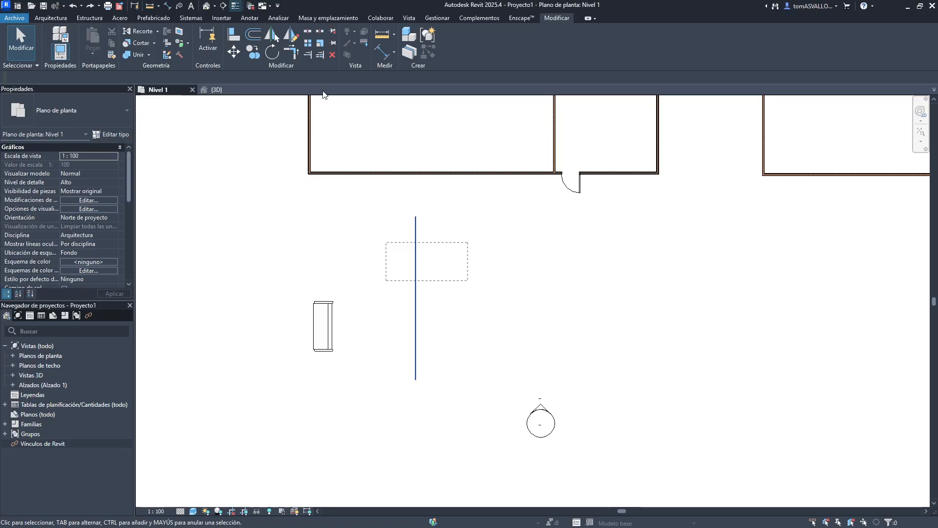
pyautogui.click(309, 43)
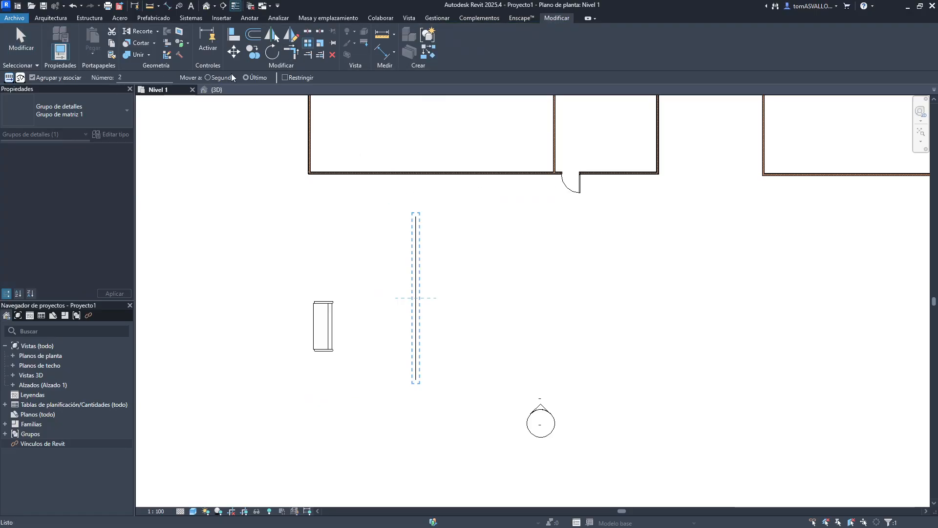
pyautogui.click(230, 77)
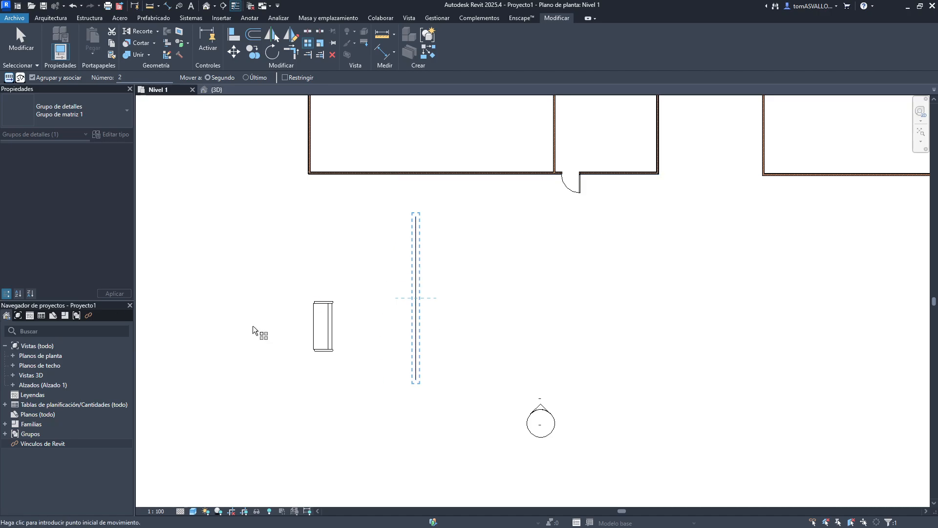
pyautogui.click(416, 303)
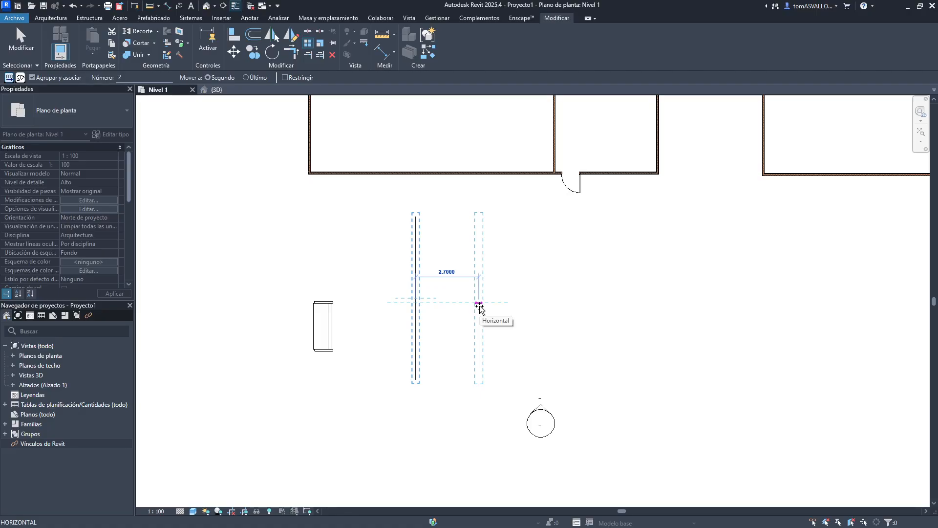
pyautogui.write('2')
pyautogui.press('Return')
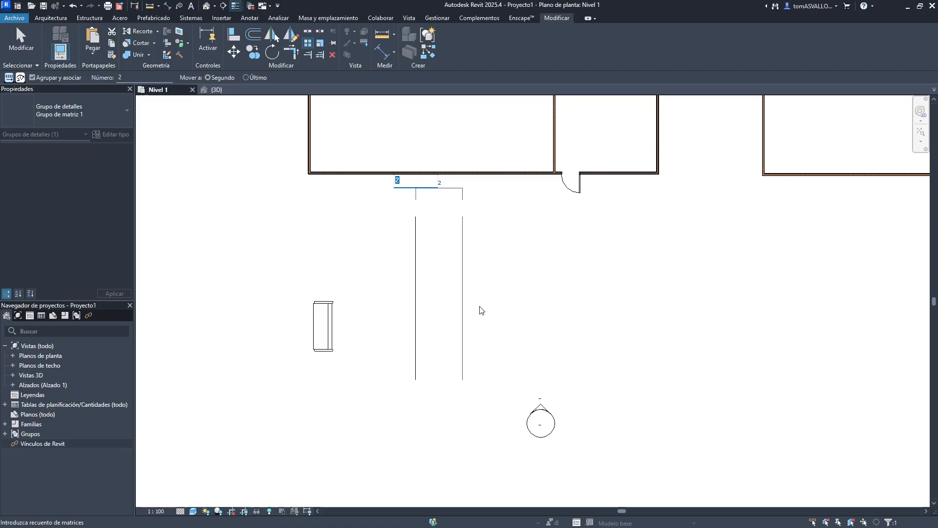
pyautogui.press('Return')
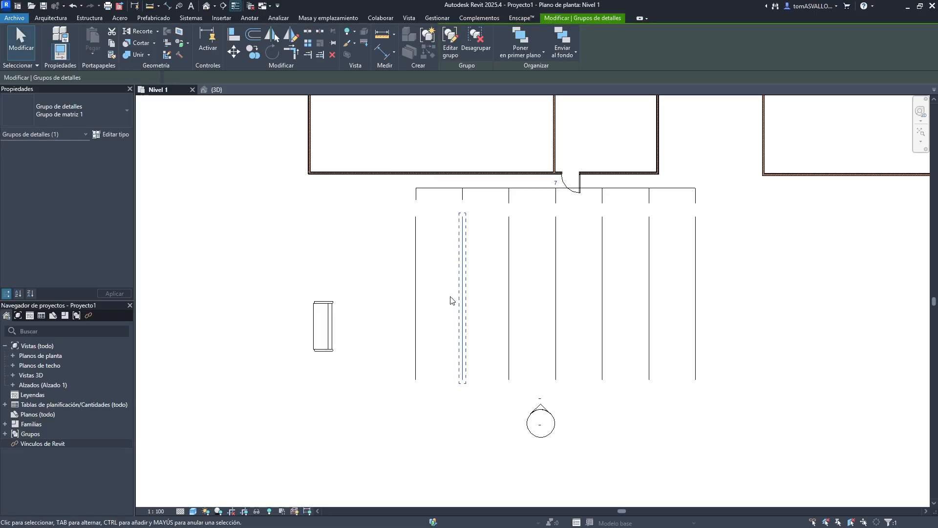
pyautogui.press('Escape')
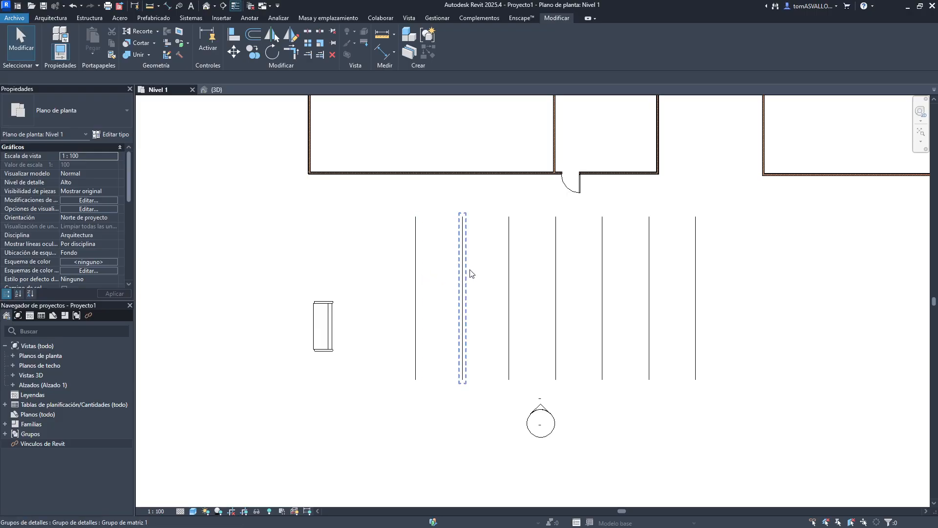
# - Set the array's member count to 5
pyautogui.click(696, 285)
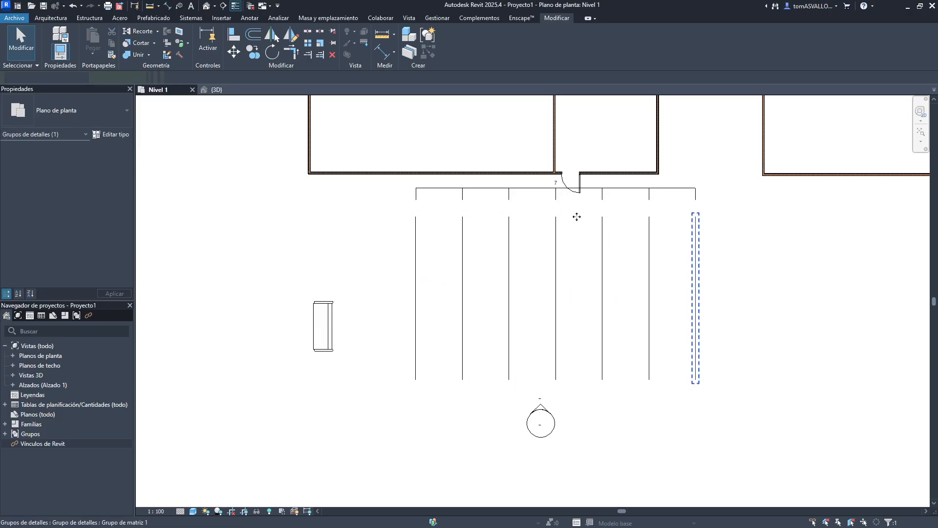
pyautogui.click(556, 190)
pyautogui.click(568, 268)
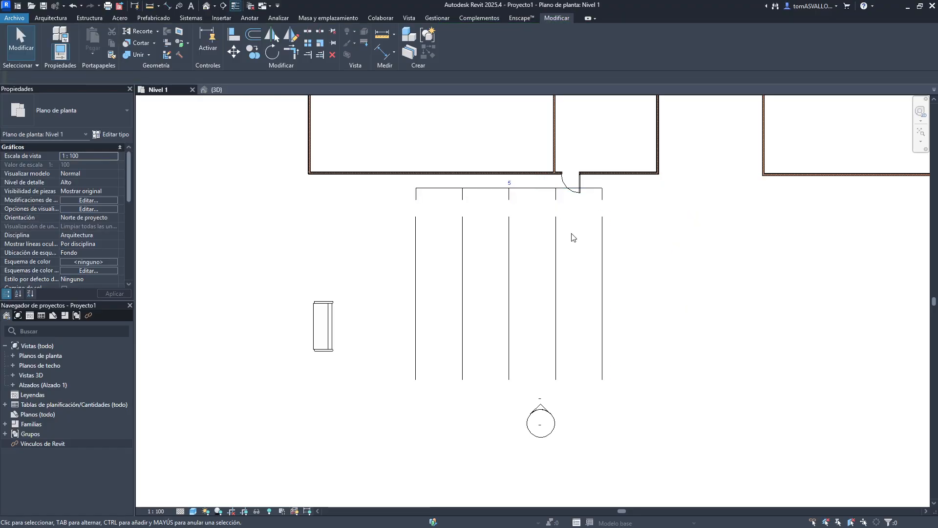
# - Move the last array member 5 m to the right to widen the spacing
pyautogui.click(462, 253)
pyautogui.scroll(2, 469, 258)
pyautogui.click(710, 254)
pyautogui.moveTo(709, 253); pyautogui.dragTo(557, 250, button='middle')
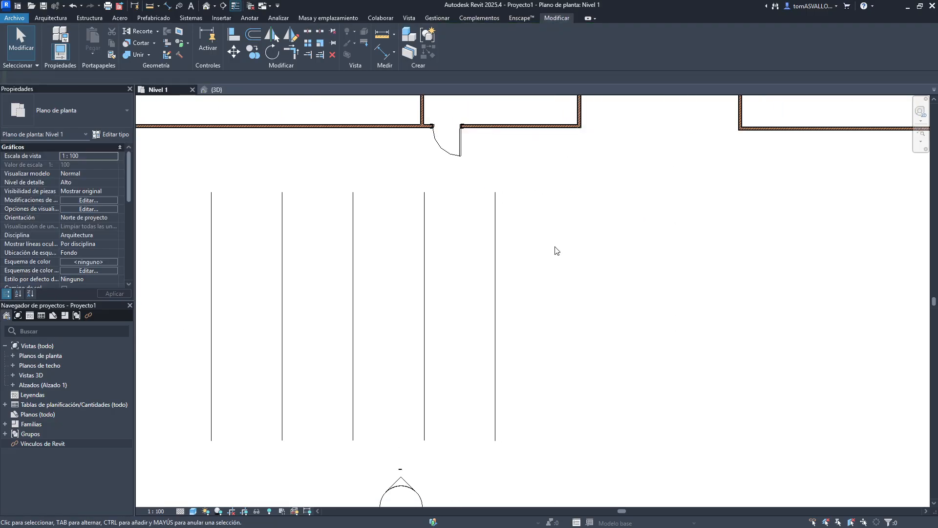
pyautogui.click(484, 286)
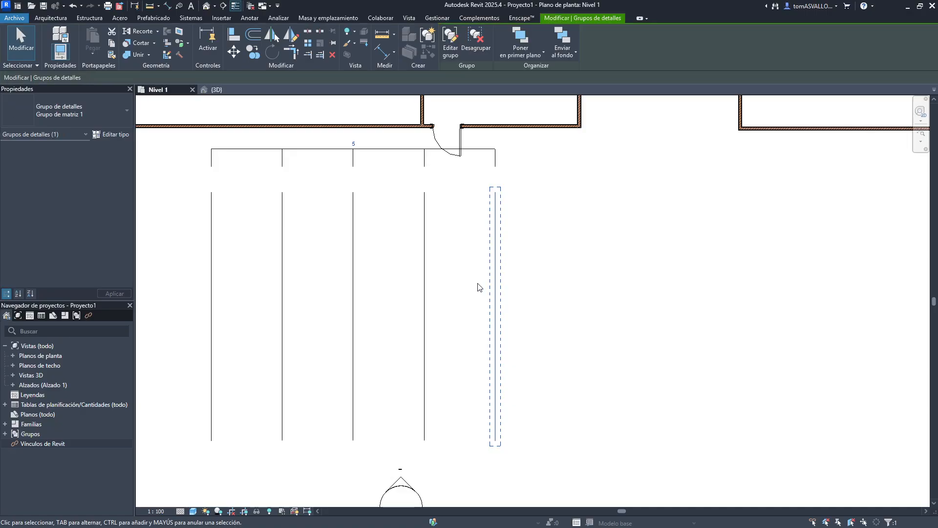
pyautogui.press('m')
pyautogui.press('v')
pyautogui.click(496, 273)
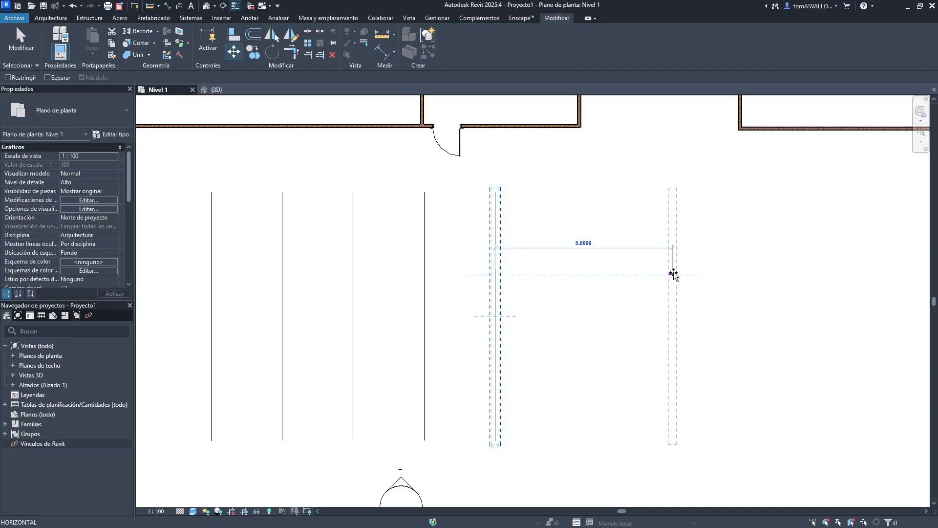
pyautogui.click(673, 273)
pyautogui.press('Escape')
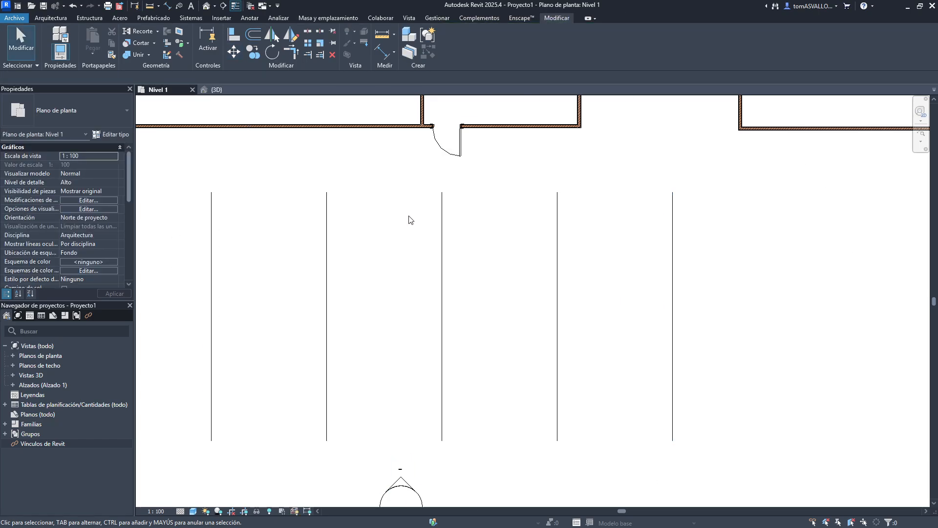
# - Delete the arrayed copies, keeping only the first vertical line
pyautogui.moveTo(409, 218); pyautogui.dragTo(482, 211, button='middle')
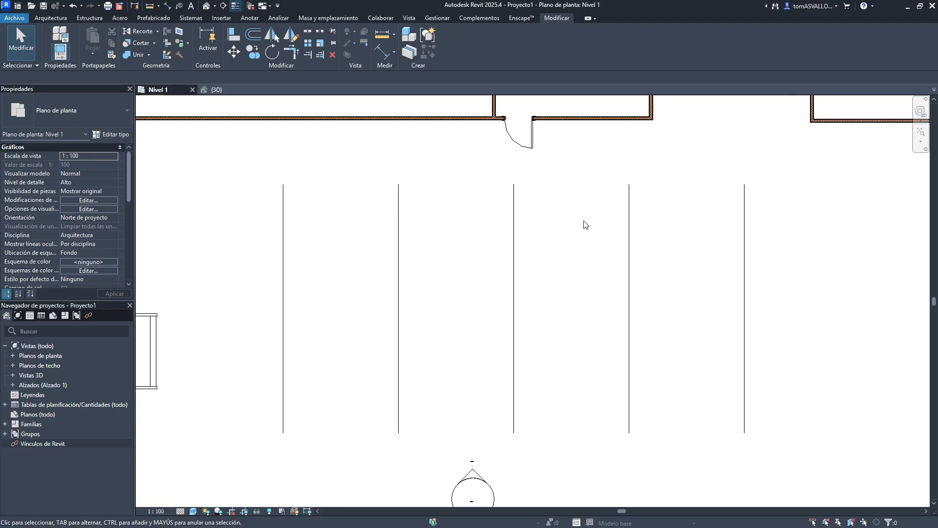
pyautogui.scroll(-4, 579, 215)
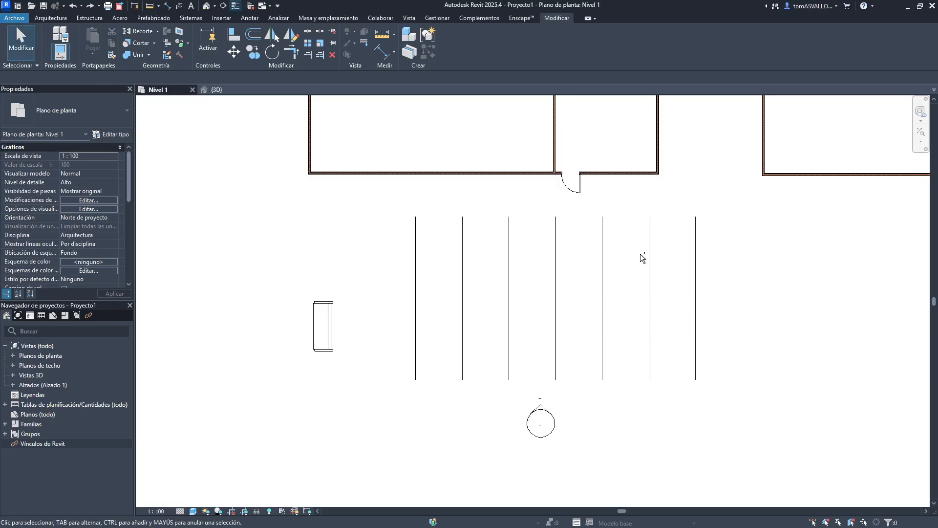
pyautogui.click(457, 276)
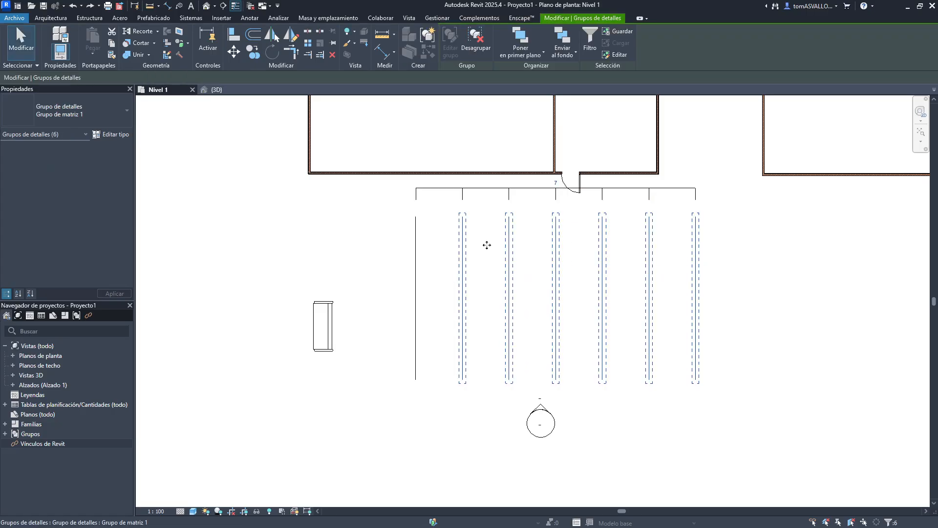
pyautogui.press('Delete')
pyautogui.hotkey('ctrl', 'z')
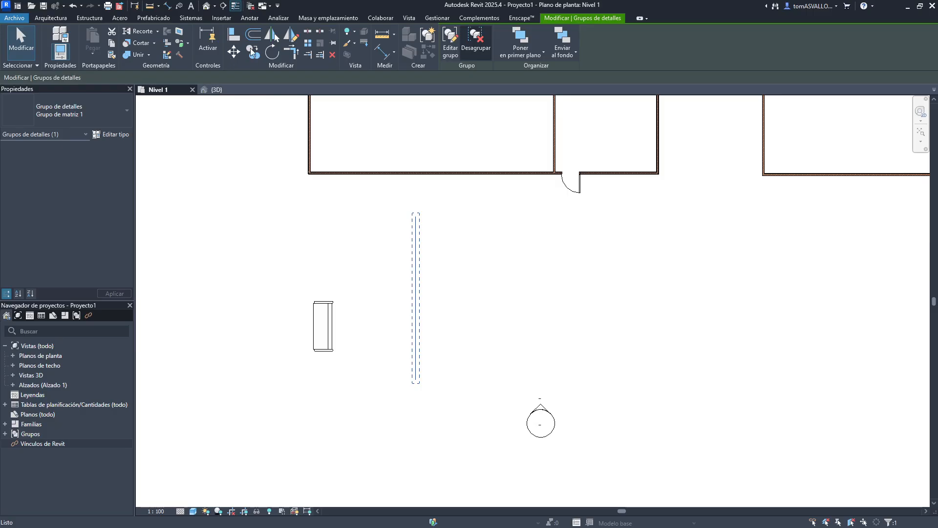
# - Array the vertical line with the Last option across 13 m with 7 members
pyautogui.click(305, 45)
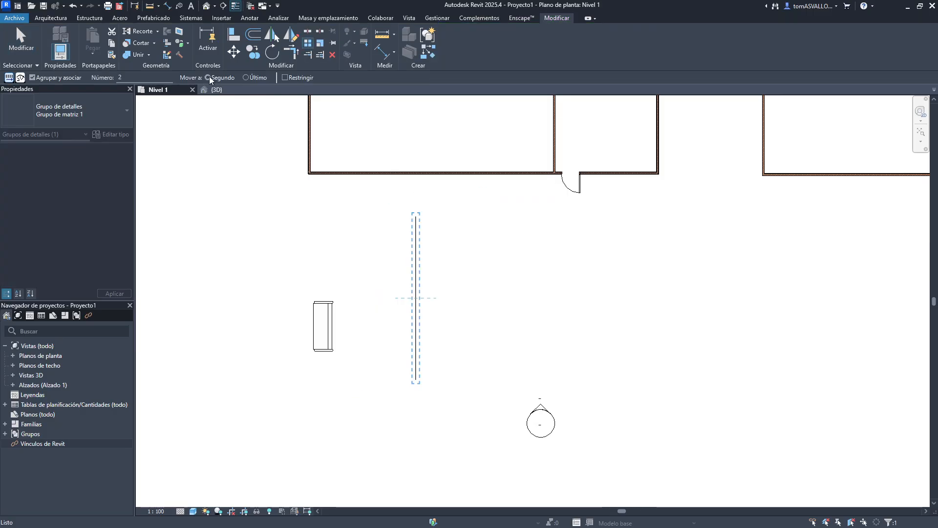
pyautogui.click(254, 77)
pyautogui.click(416, 293)
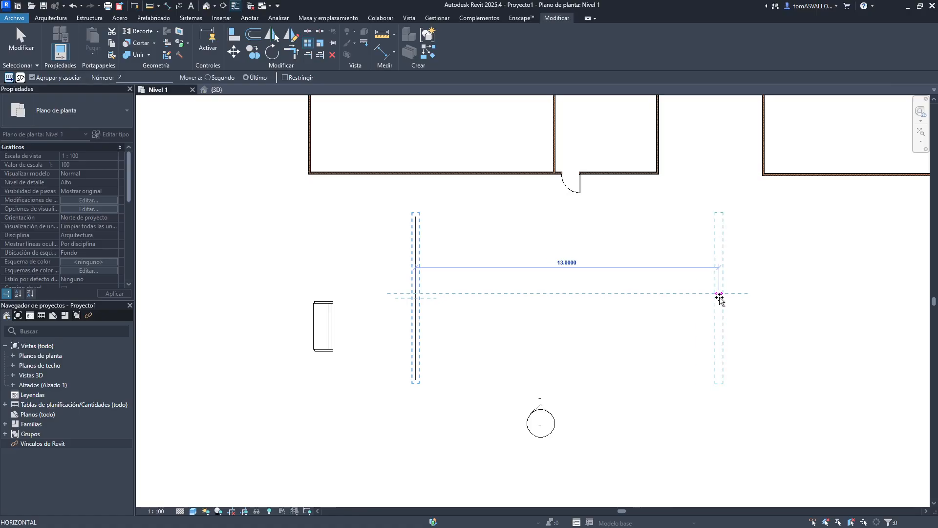
pyautogui.click(718, 295)
pyautogui.write('7')
pyautogui.press('Return')
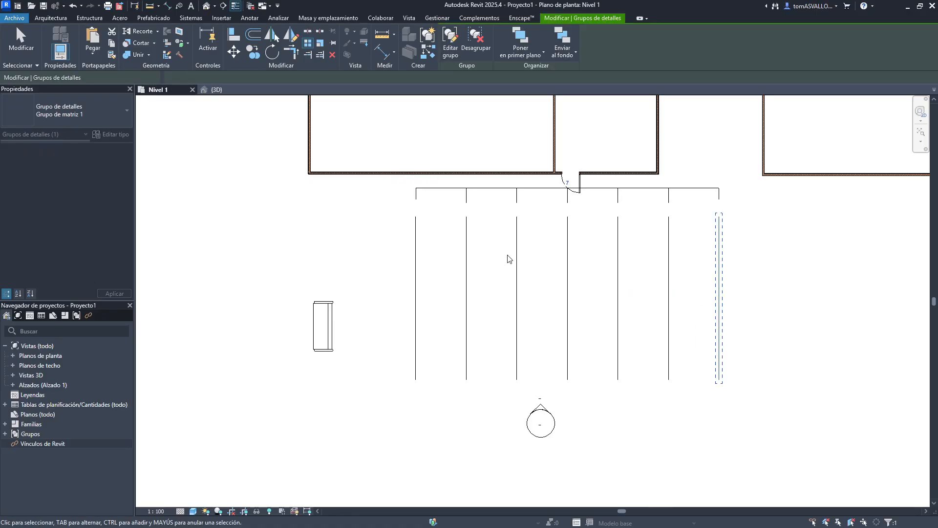
# - Move the last array member further right to widen the array's spacing
pyautogui.click(772, 273)
pyautogui.click(719, 285)
pyautogui.moveTo(704, 308); pyautogui.dragTo(631, 302, button='middle')
pyautogui.press('m')
pyautogui.press('v')
pyautogui.click(662, 321)
pyautogui.click(716, 324)
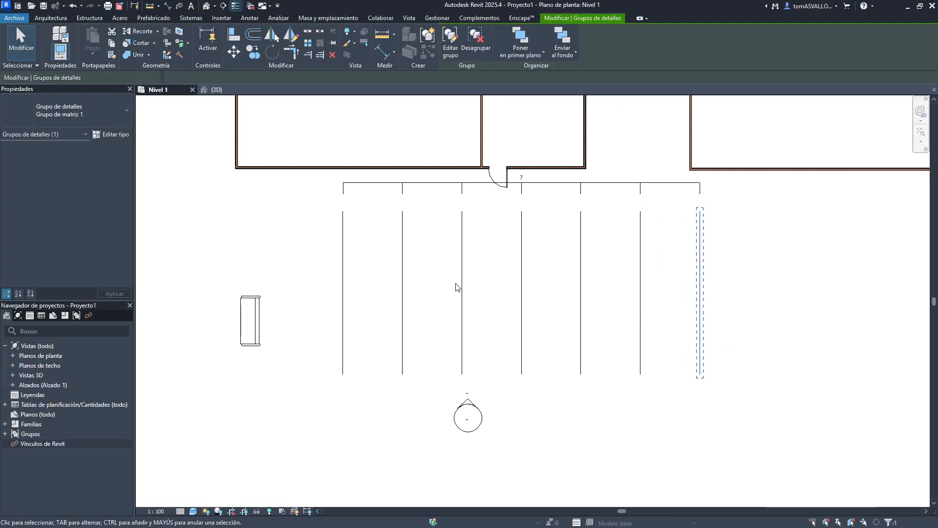
# - Move the second array member slightly to the right
pyautogui.click(394, 310)
pyautogui.scroll(1, 397, 306)
pyautogui.moveTo(395, 302); pyautogui.dragTo(395, 306)
pyautogui.press('m')
pyautogui.press('v')
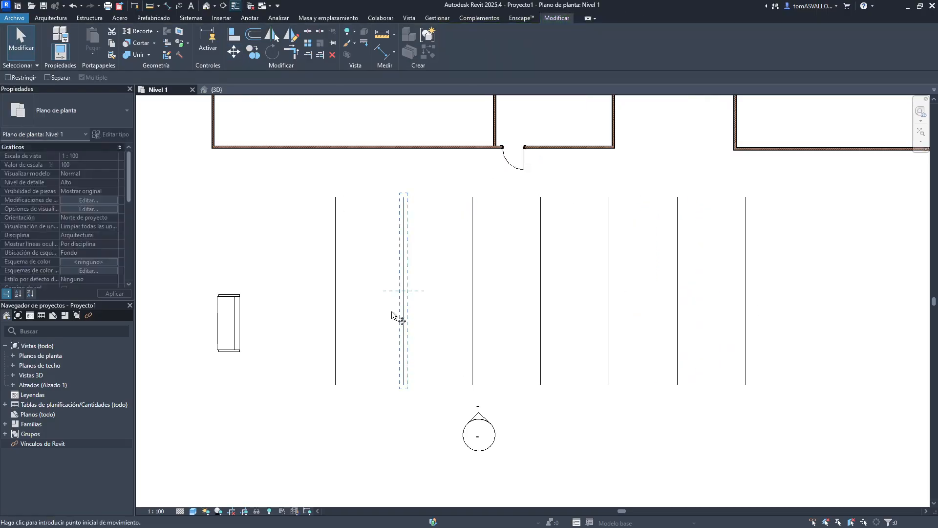
pyautogui.click(391, 311)
pyautogui.click(404, 311)
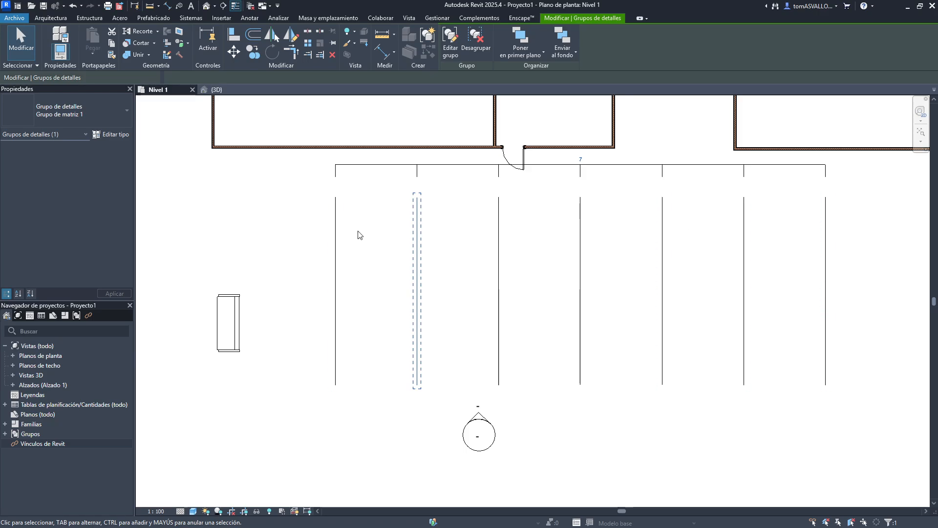
# - Undo the last three changes, reverting the array and its member moves
pyautogui.hotkey('ctrl', 'z')
pyautogui.hotkey('ctrl', 'z')
pyautogui.hotkey('ctrl', 'z')
pyautogui.scroll(-1, 634, 258)
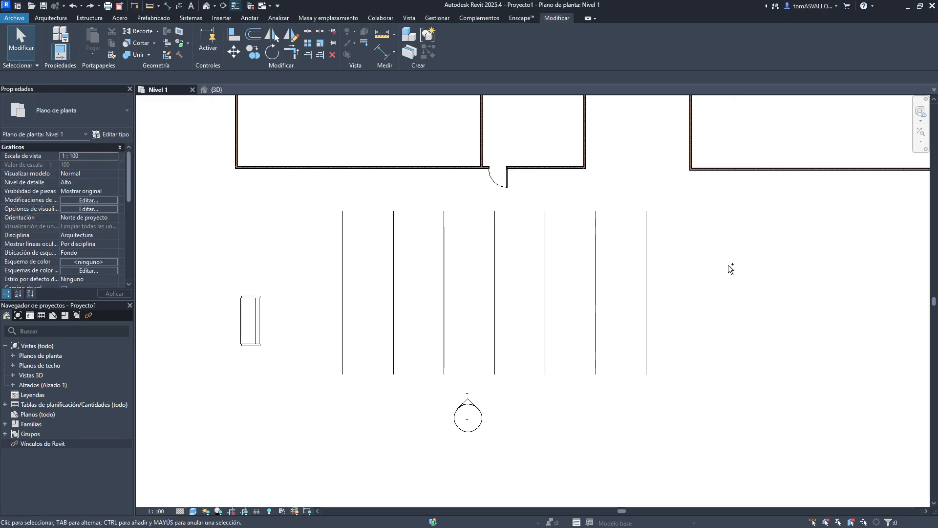
pyautogui.moveTo(654, 260); pyautogui.dragTo(728, 265, button='middle')
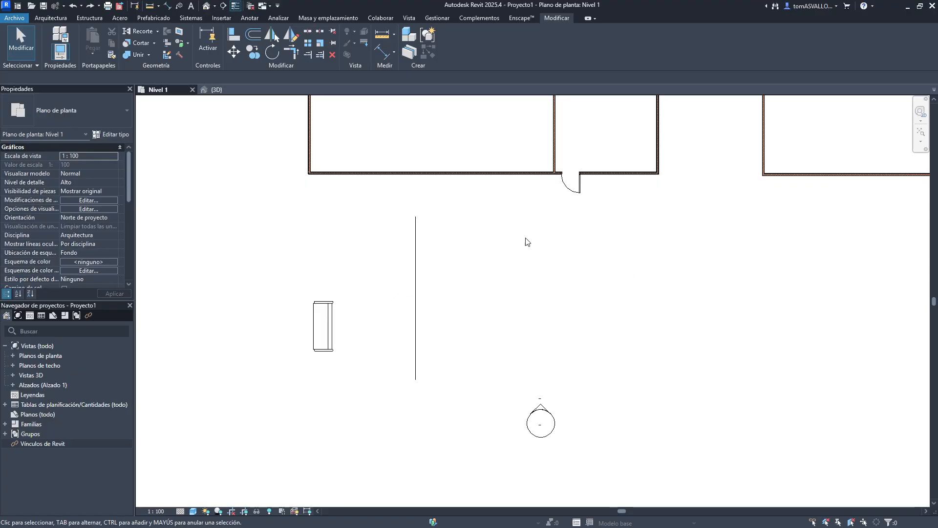
# - Try arraying the vertical line with 2 members toward a point up and to the left
pyautogui.click(416, 313)
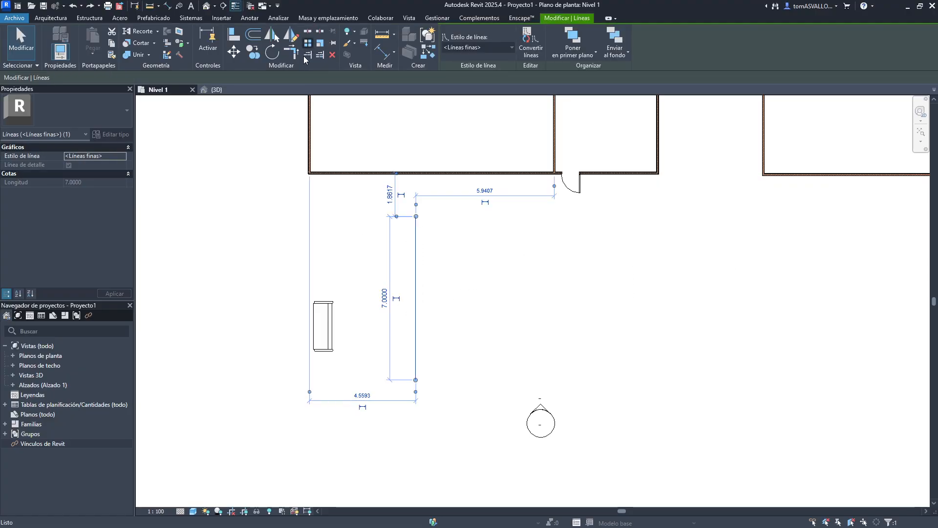
pyautogui.click(307, 45)
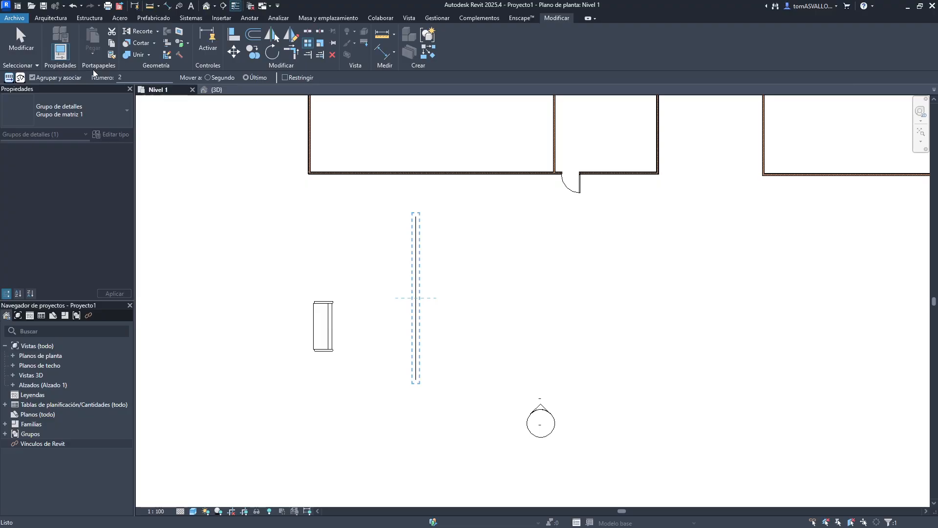
pyautogui.click(58, 77)
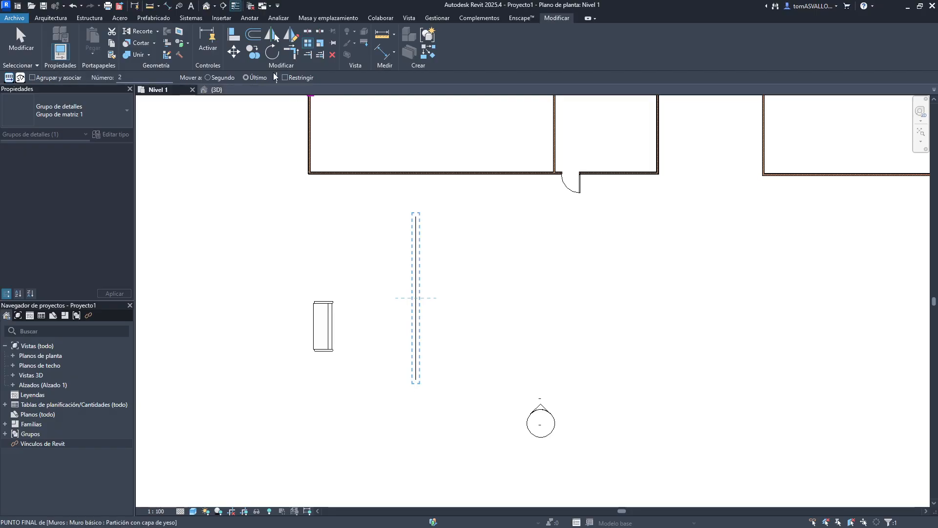
pyautogui.click(416, 270)
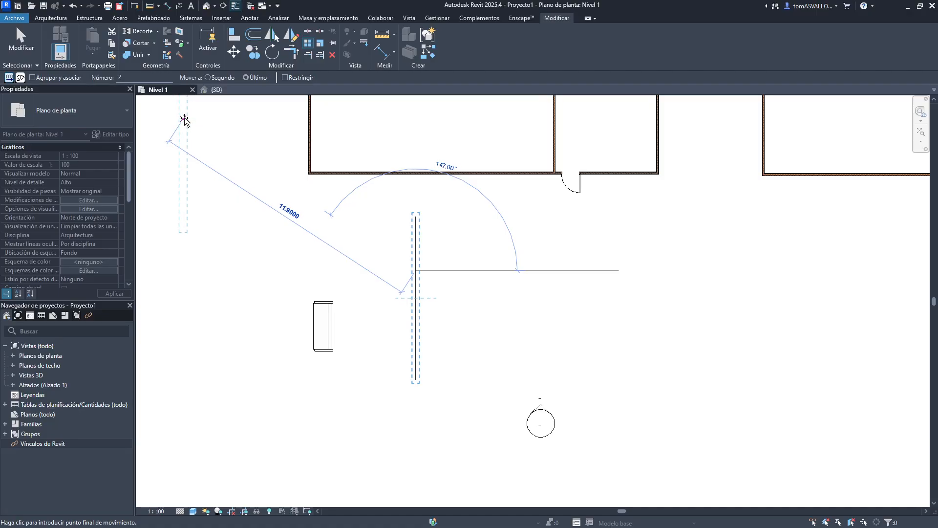
pyautogui.click(184, 120)
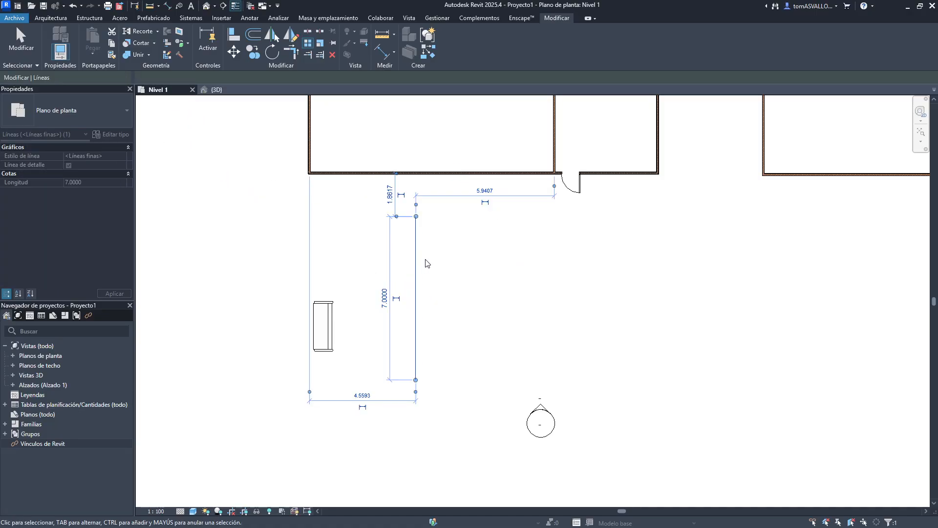
# - Array the vertical line with 10 members spread to the right
pyautogui.click(307, 41)
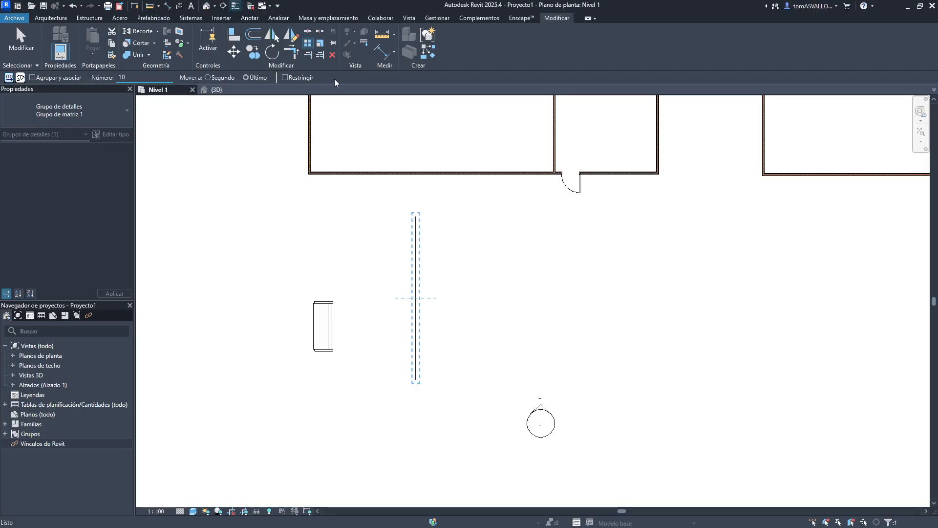
pyautogui.click(421, 298)
pyautogui.click(674, 293)
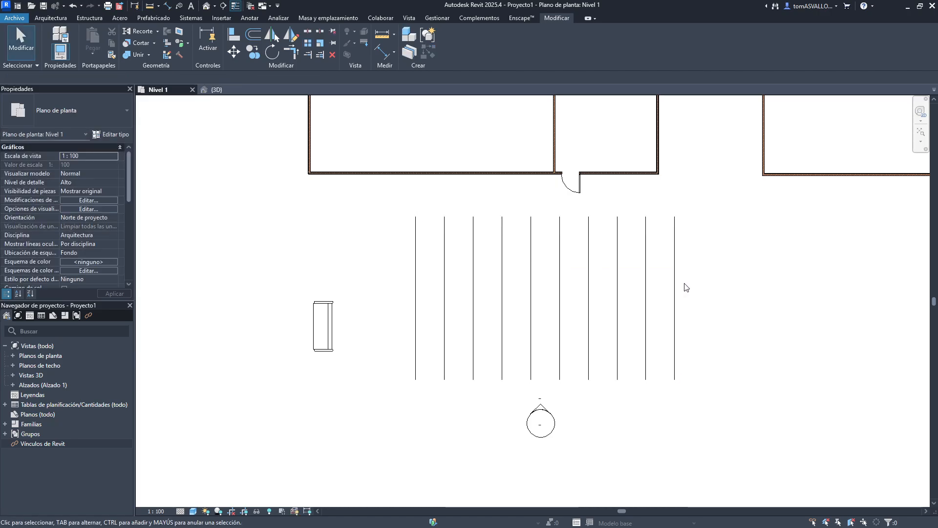
# - Drag three array members individually to new positions and undo those drags
pyautogui.scroll(2, 751, 298)
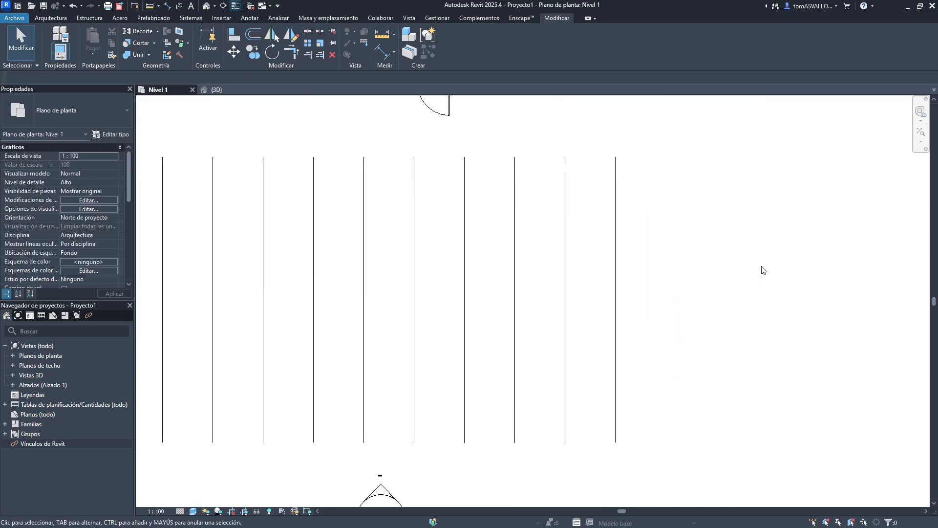
pyautogui.moveTo(761, 264); pyautogui.dragTo(220, 311)
pyautogui.moveTo(258, 302); pyautogui.dragTo(331, 325, button='middle')
pyautogui.press('Escape')
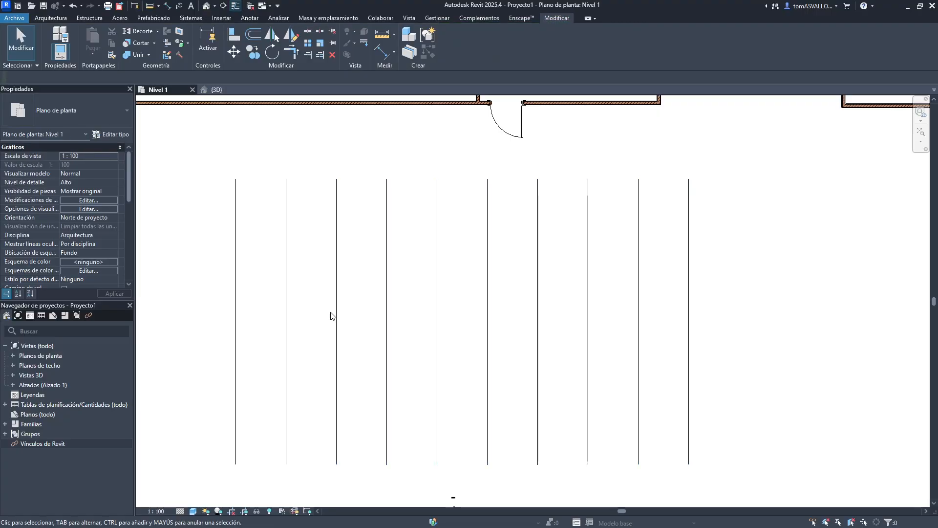
pyautogui.moveTo(337, 311); pyautogui.dragTo(313, 306)
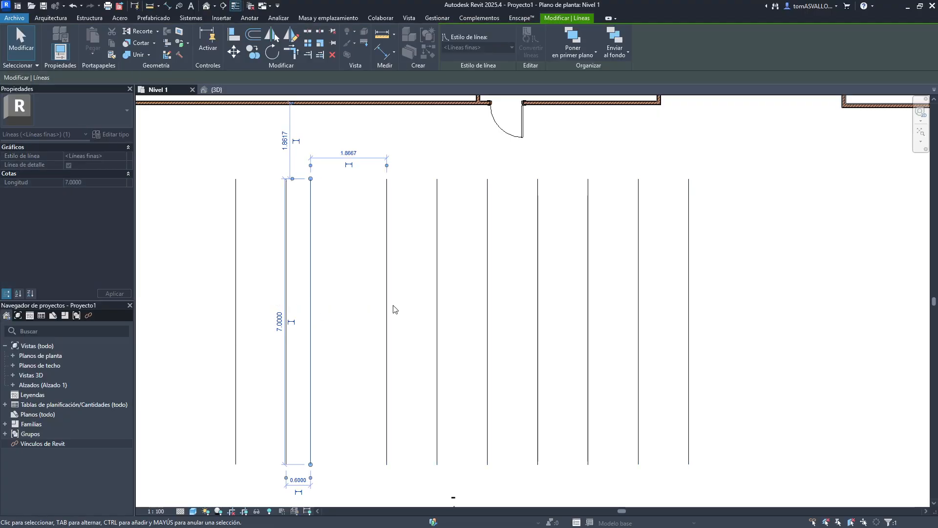
pyautogui.press('Escape')
pyautogui.moveTo(387, 307); pyautogui.dragTo(413, 303)
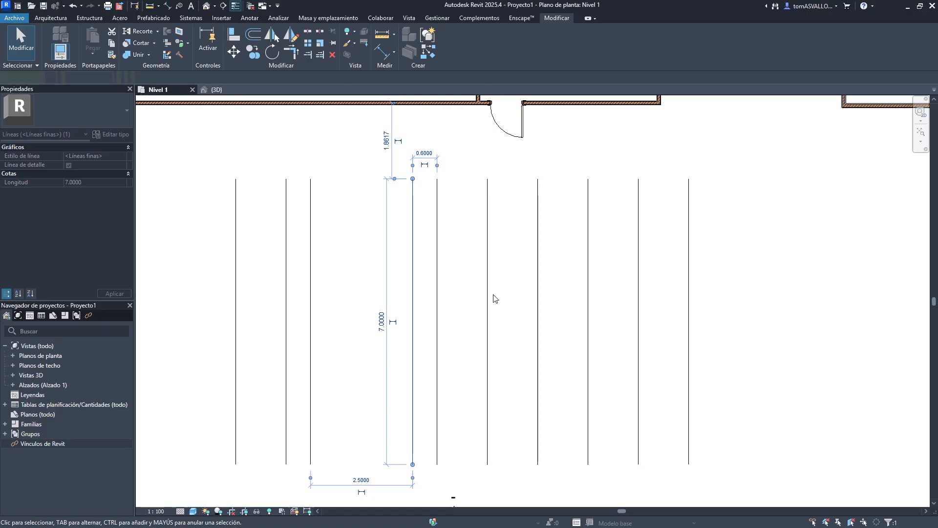
pyautogui.press('Escape')
pyautogui.moveTo(487, 284); pyautogui.dragTo(540, 278)
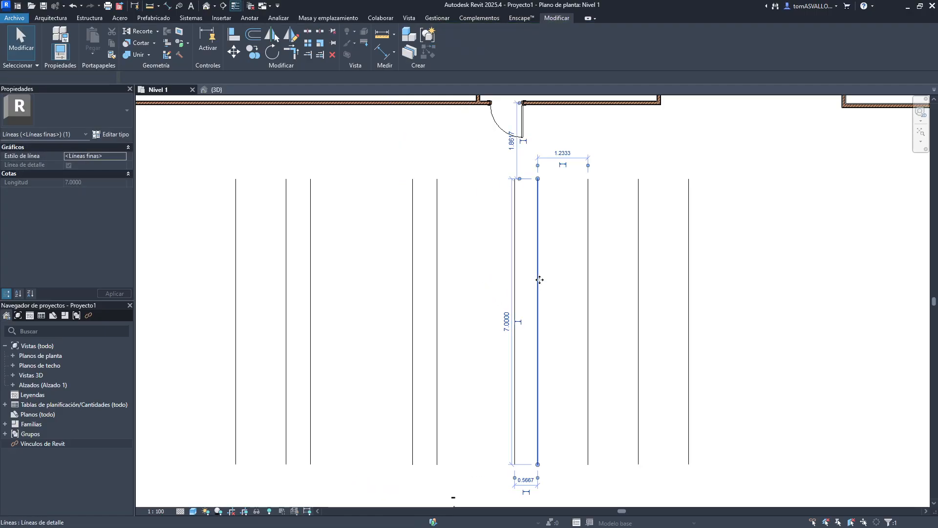
pyautogui.press('Escape')
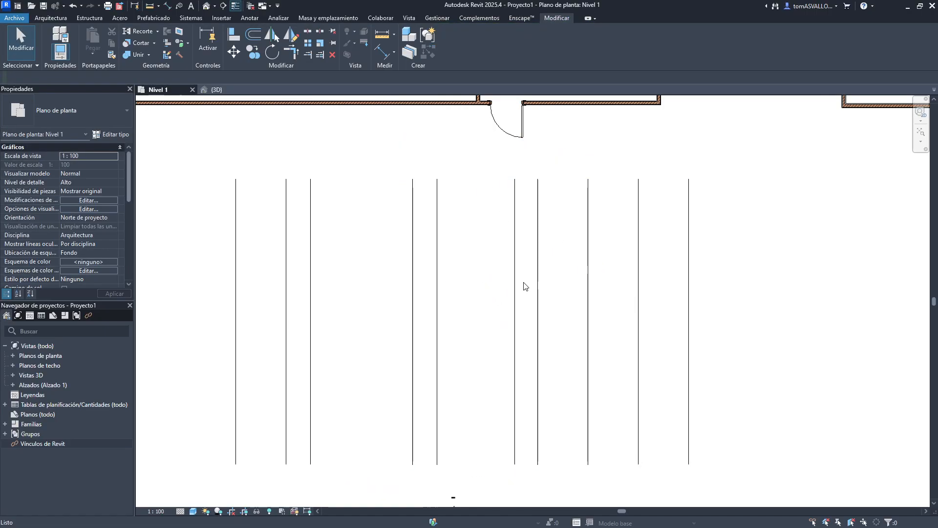
pyautogui.hotkey('ctrl', 'z')
pyautogui.hotkey('ctrl', 'z')
pyautogui.hotkey('ctrl', 'z')
# - Delete the arrayed lines, leaving only the first vertical line
pyautogui.moveTo(743, 260); pyautogui.dragTo(243, 284)
pyautogui.press('Delete')
# - Array the vertical line into 2 members, placing the second one to the right
pyautogui.moveTo(405, 228); pyautogui.dragTo(226, 308)
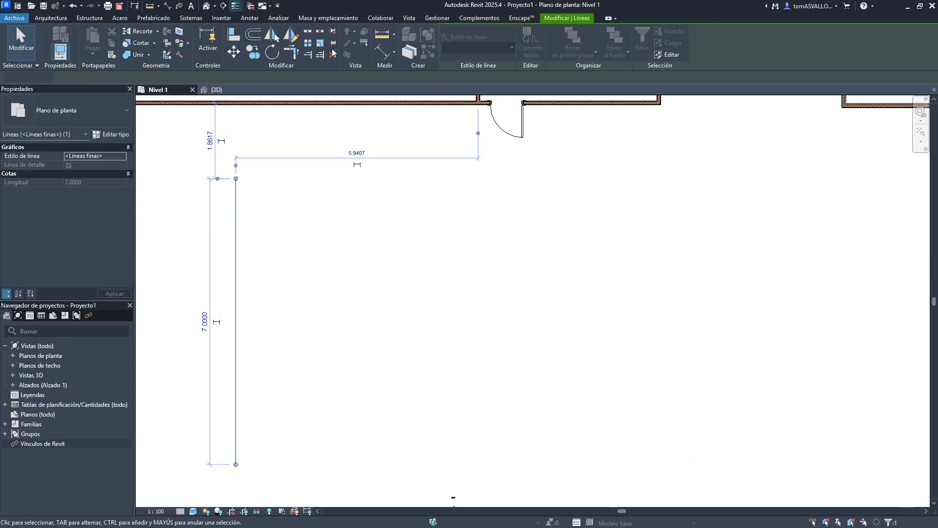
pyautogui.click(310, 43)
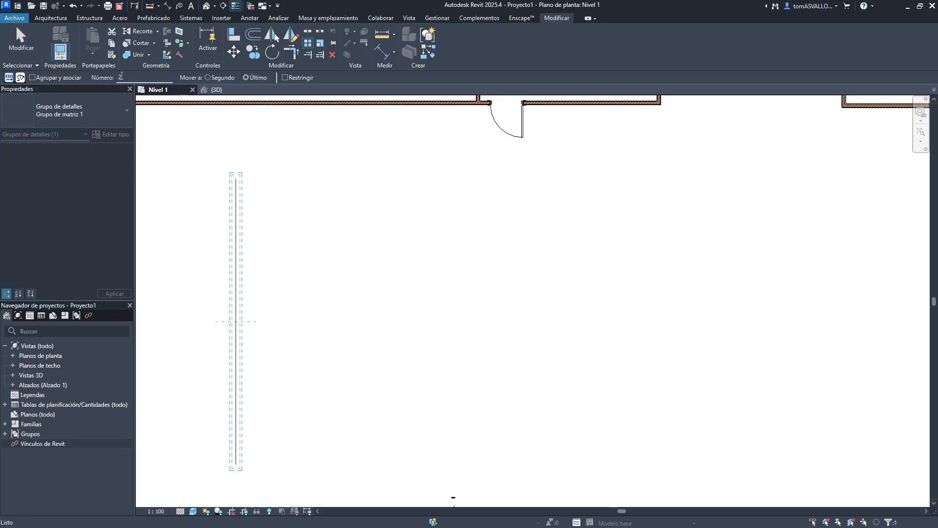
pyautogui.click(235, 178)
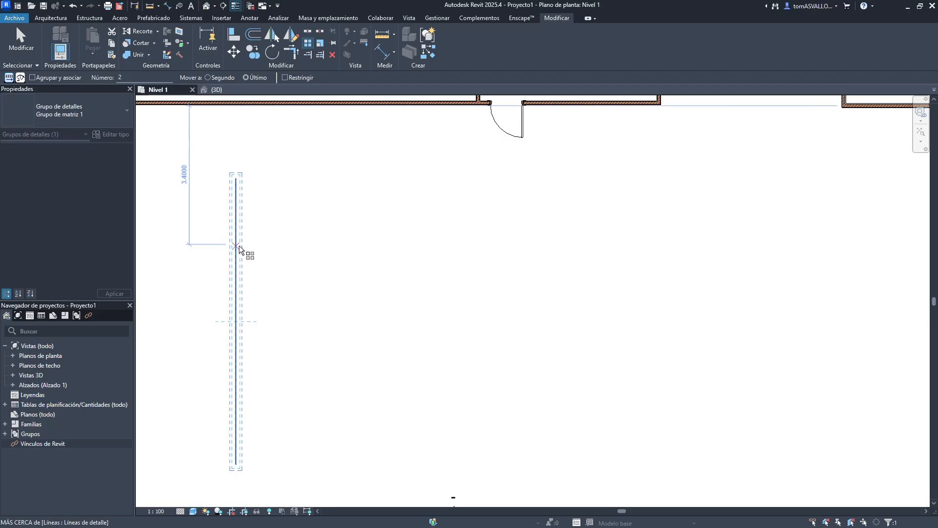
pyautogui.click(672, 241)
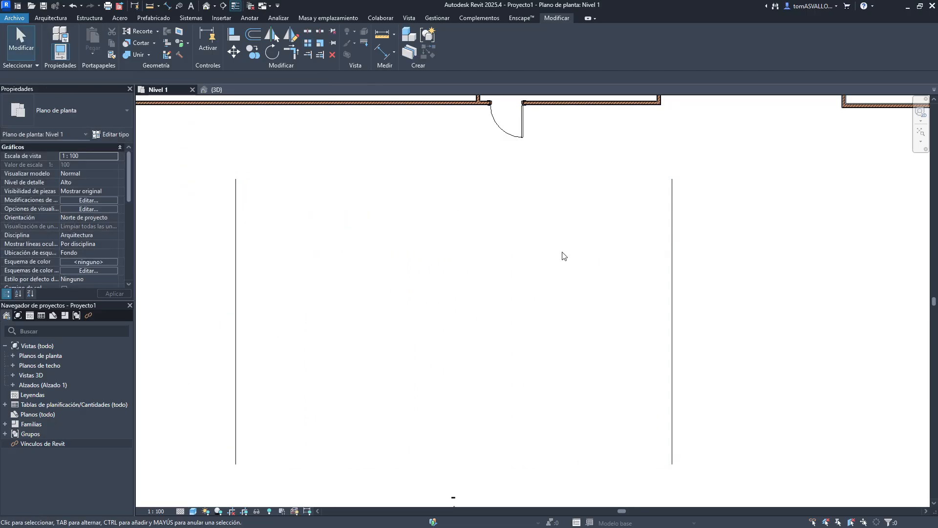
# - Delete the second arrayed line
pyautogui.scroll(-3, 563, 256)
pyautogui.moveTo(777, 258); pyautogui.dragTo(504, 318)
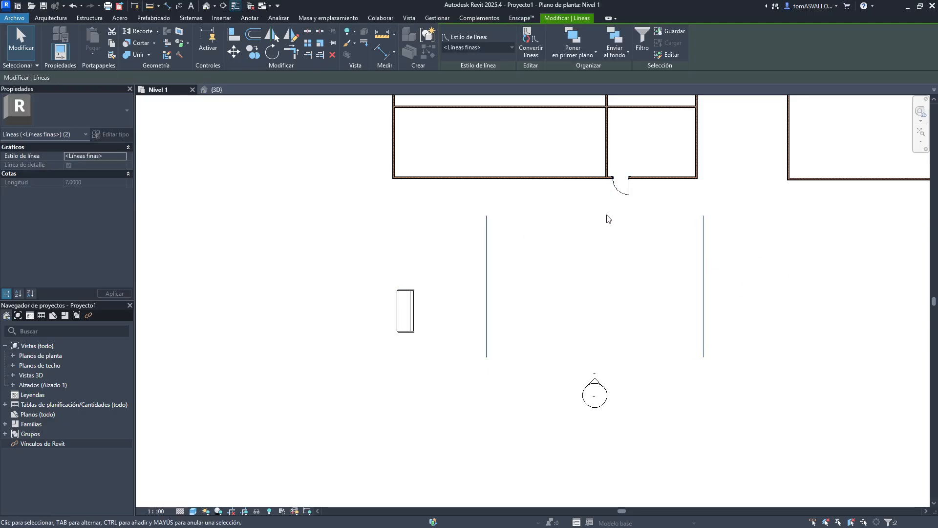
pyautogui.press('Escape')
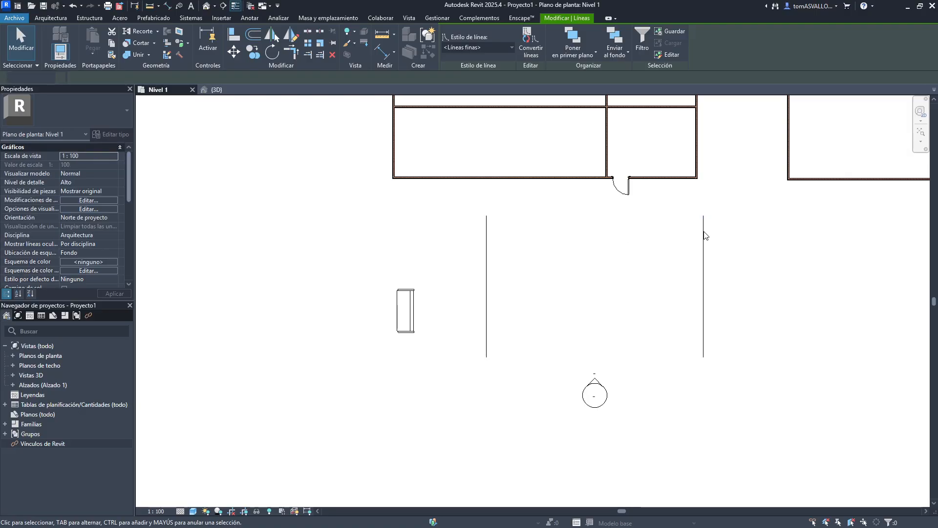
pyautogui.moveTo(733, 230); pyautogui.dragTo(586, 277)
pyautogui.press('Delete')
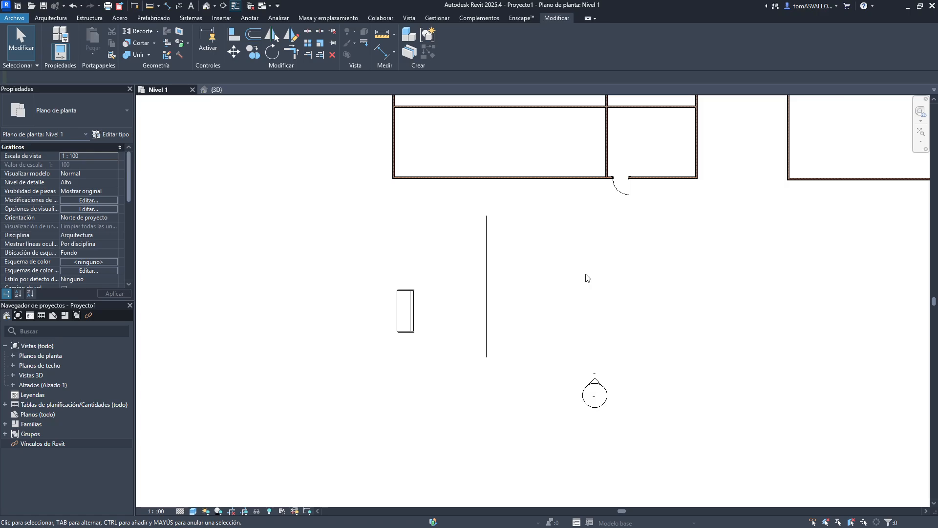
# - Start an array of the line with Group and Associate and Constrain enabled, then cancel it
pyautogui.moveTo(580, 273); pyautogui.dragTo(477, 299)
pyautogui.click(306, 45)
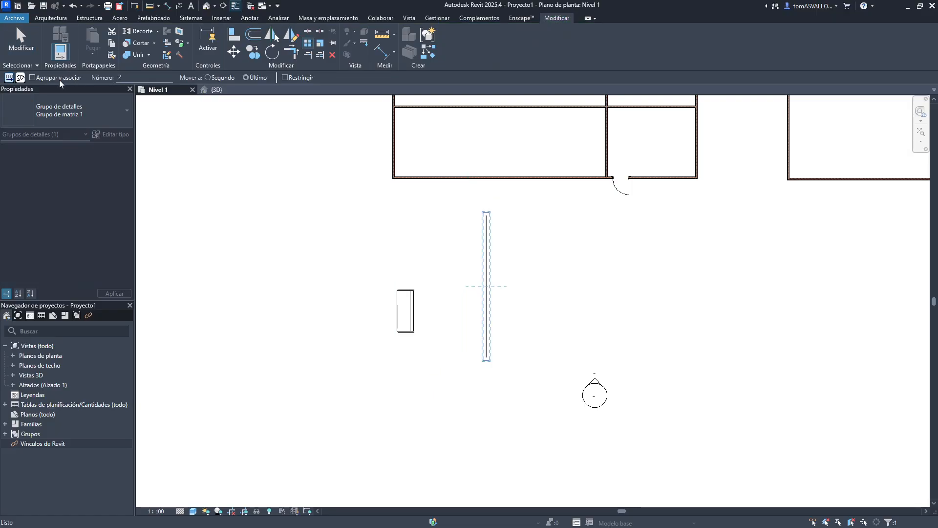
pyautogui.click(33, 78)
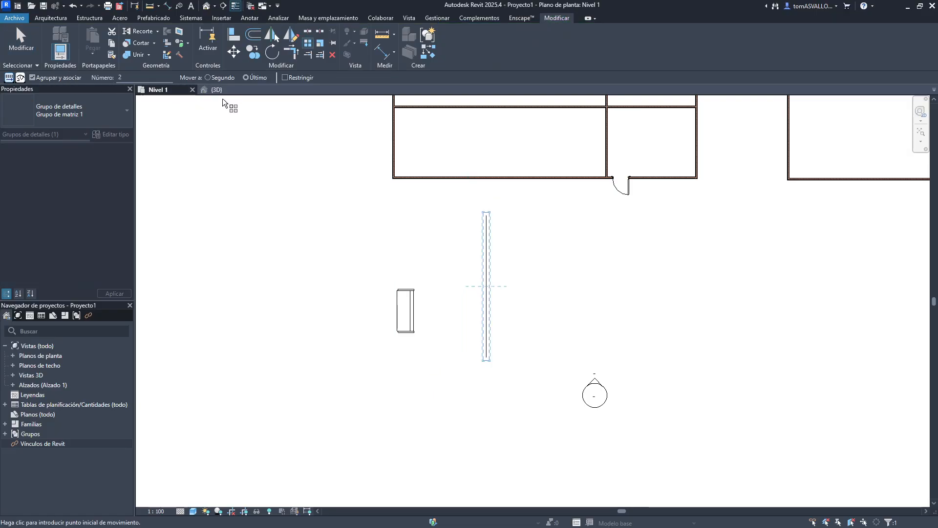
pyautogui.click(289, 76)
pyautogui.click(484, 261)
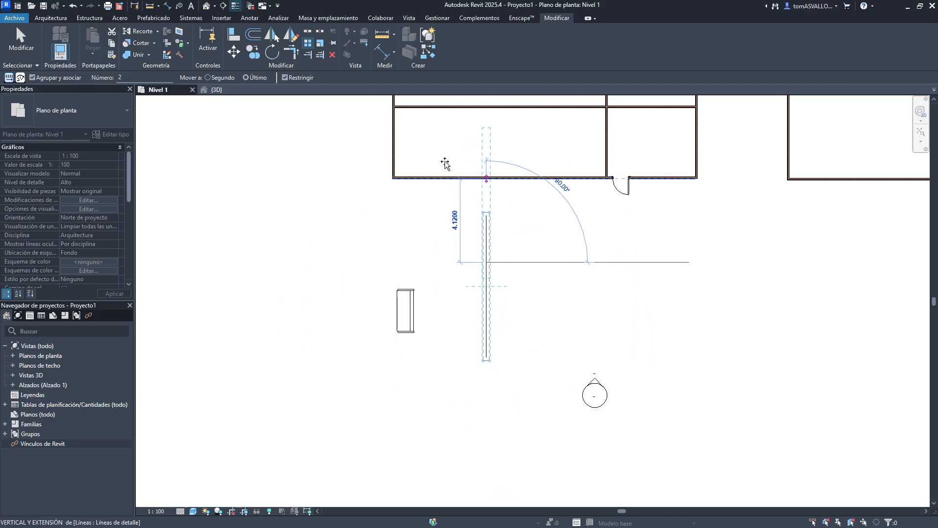
pyautogui.press('Escape')
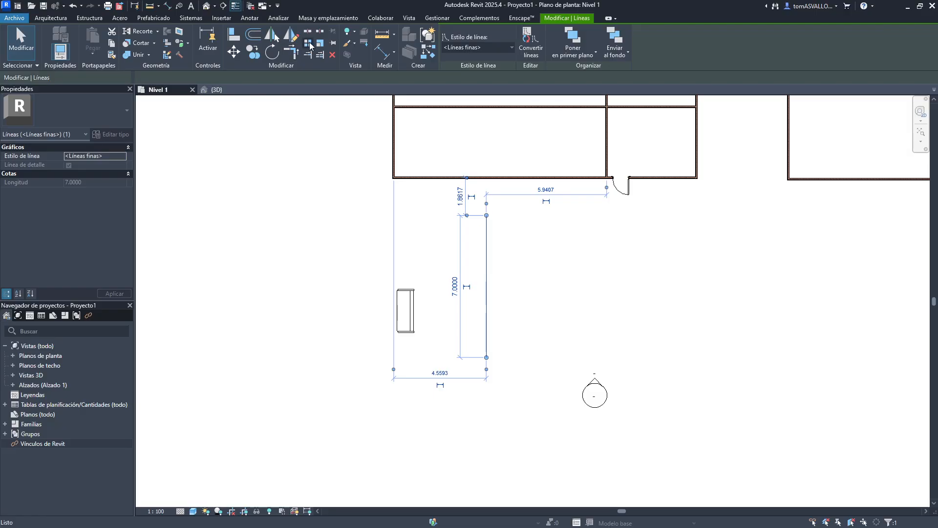
pyautogui.click(307, 44)
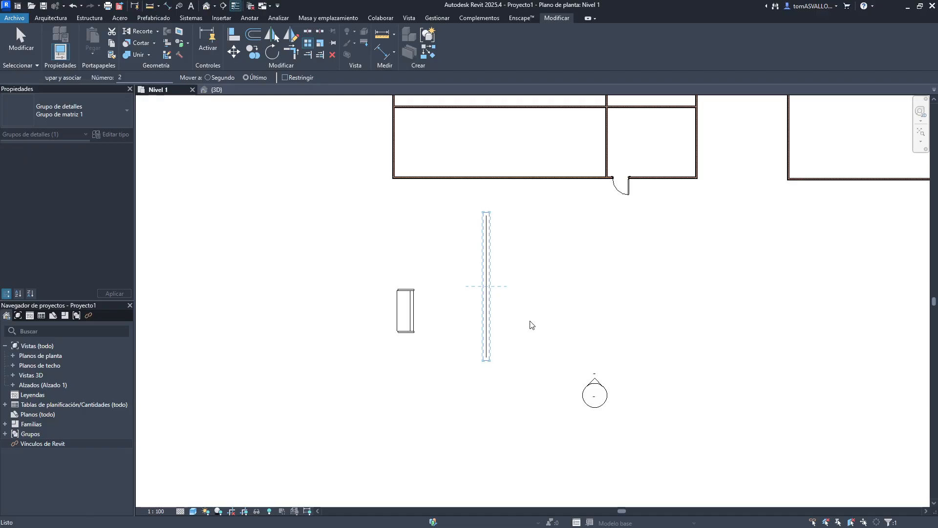
pyautogui.press('Escape')
pyautogui.press('Escape')
pyautogui.moveTo(534, 247); pyautogui.dragTo(463, 331)
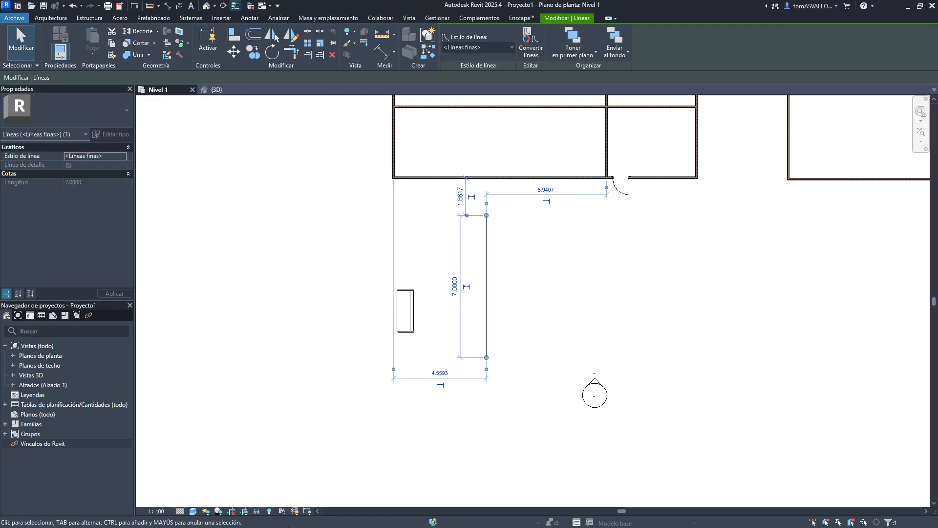
pyautogui.press('super')
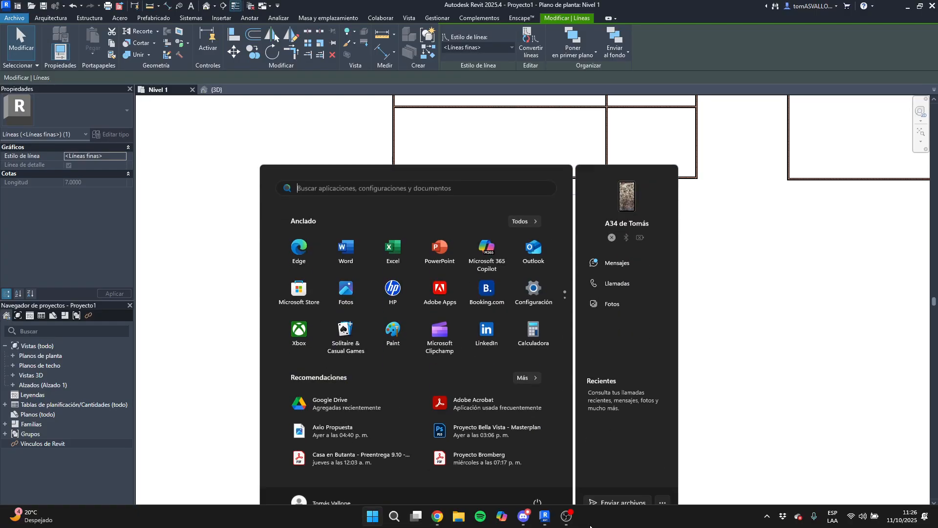
pyautogui.click(572, 520)
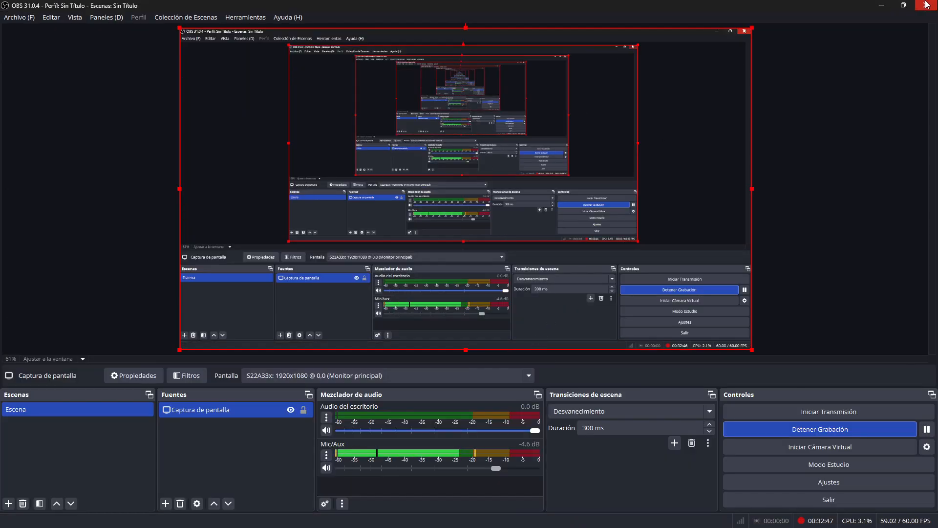
pyautogui.click(881, 5)
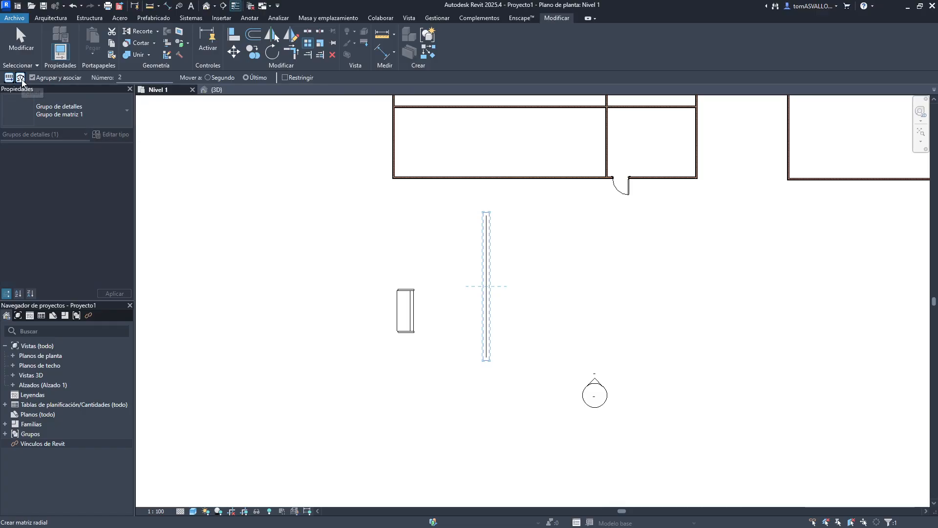
# - Create a radial array of the vertical line with 3 members, picking the start and end rays of the rotation angle
pyautogui.click(20, 77)
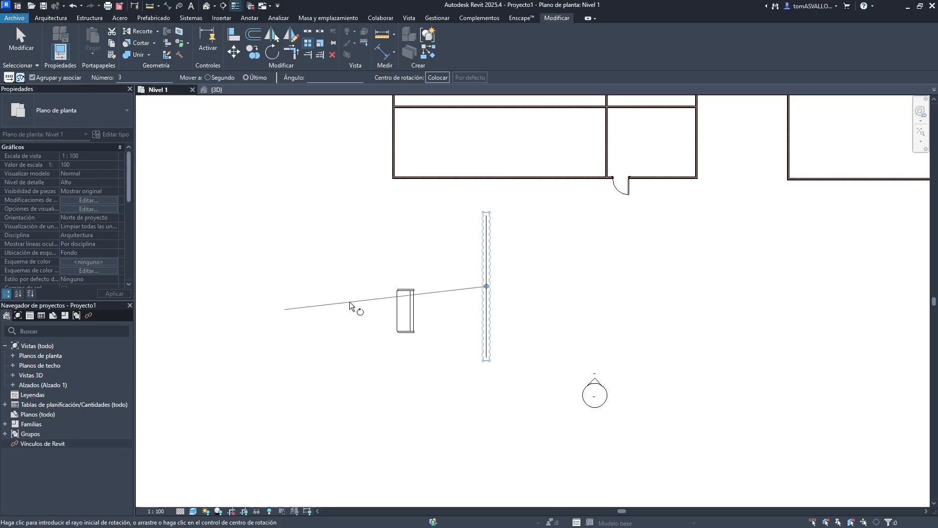
pyautogui.scroll(2, 531, 293)
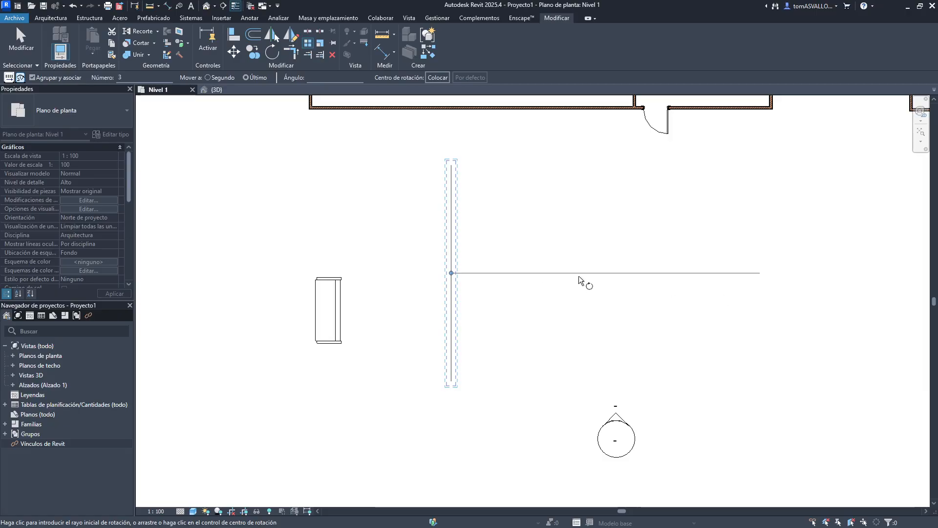
pyautogui.click(578, 275)
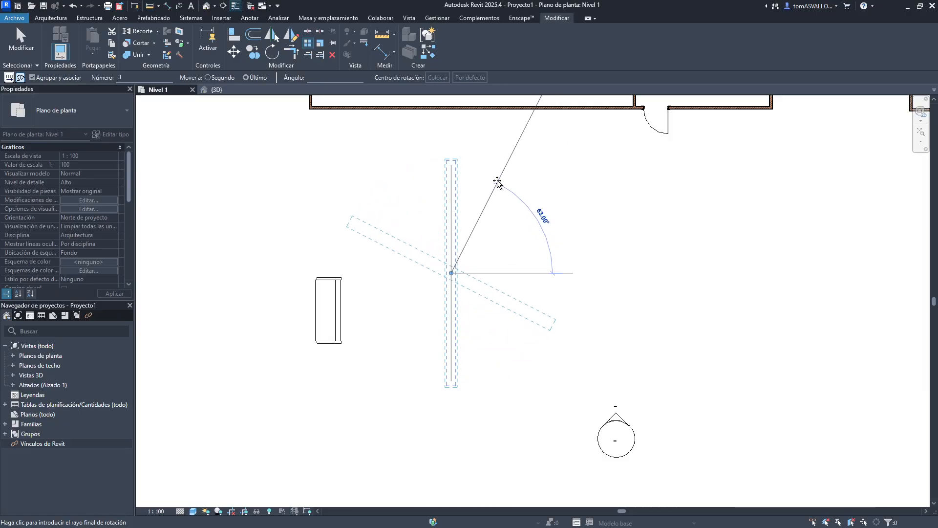
pyautogui.click(457, 181)
pyautogui.scroll(2, 508, 332)
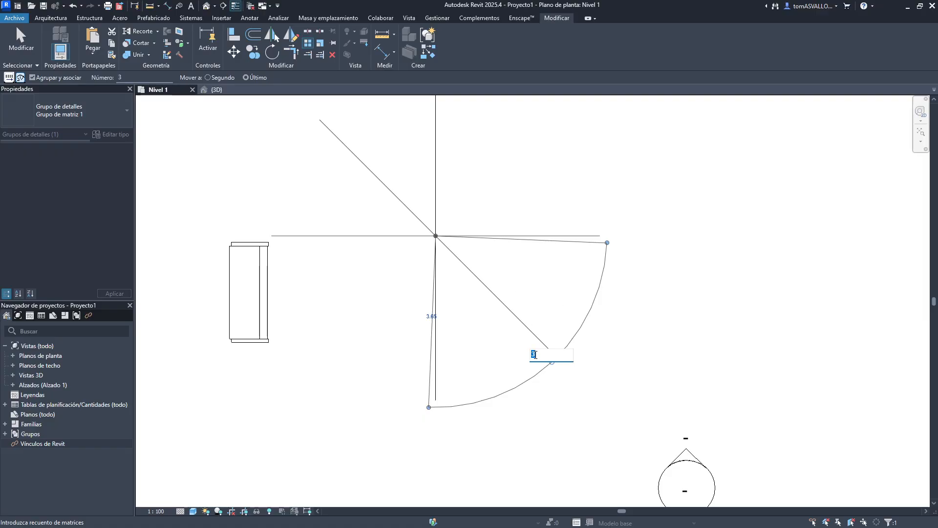
pyautogui.press('Return')
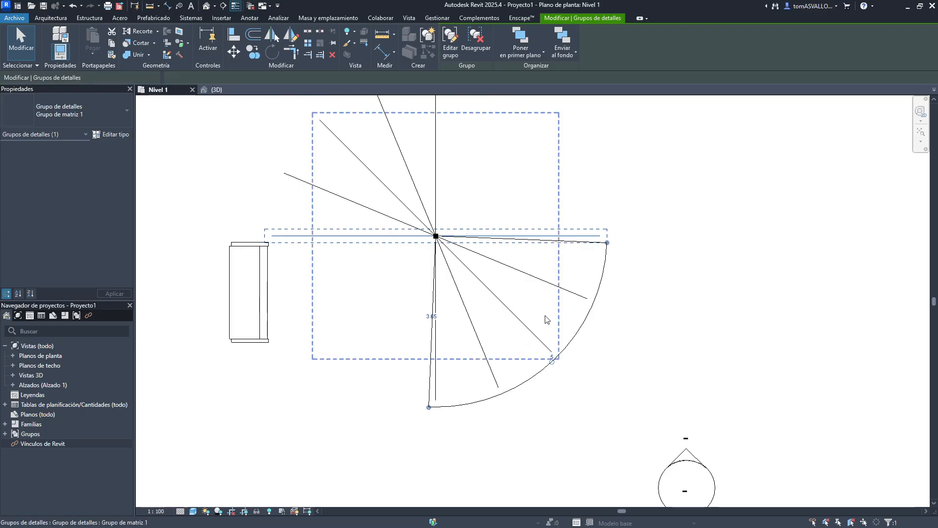
pyautogui.click(549, 328)
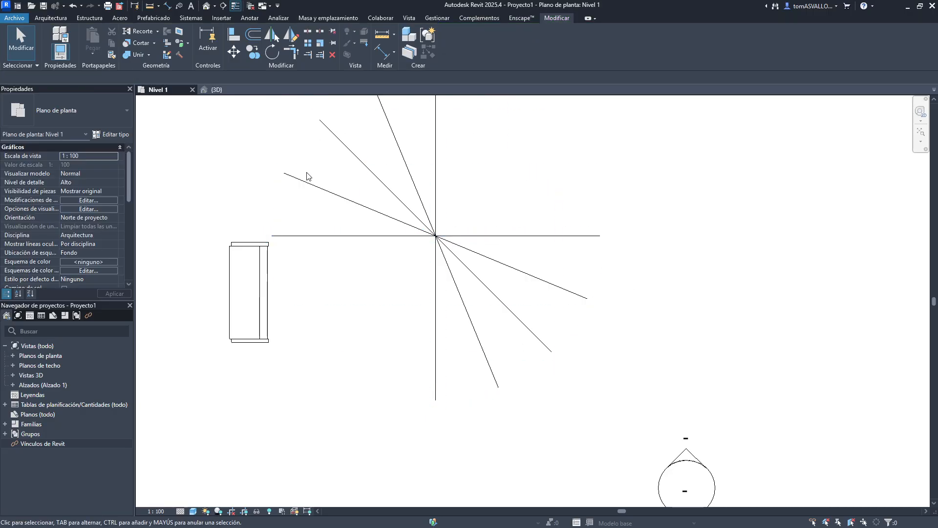
# - Select the radial array group and change its member count to 8
pyautogui.moveTo(421, 197); pyautogui.dragTo(439, 324, button='middle')
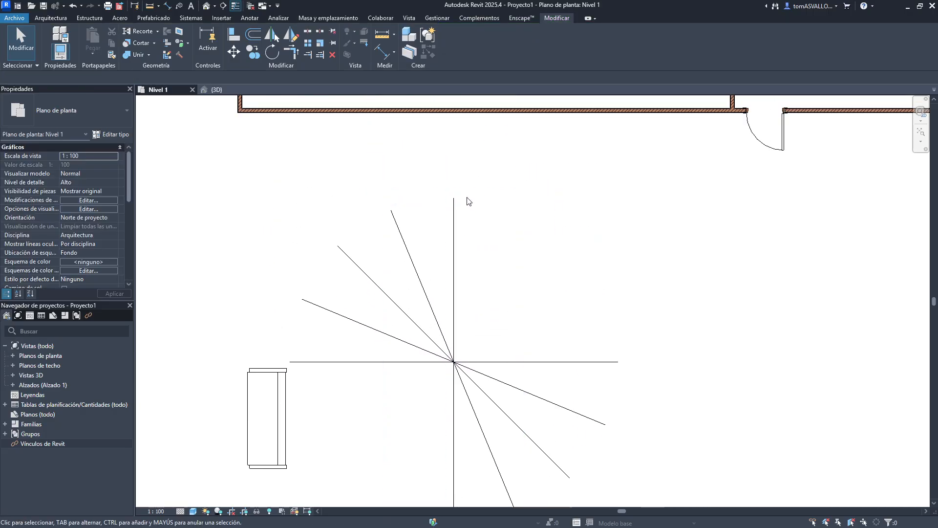
pyautogui.click(299, 363)
pyautogui.click(569, 484)
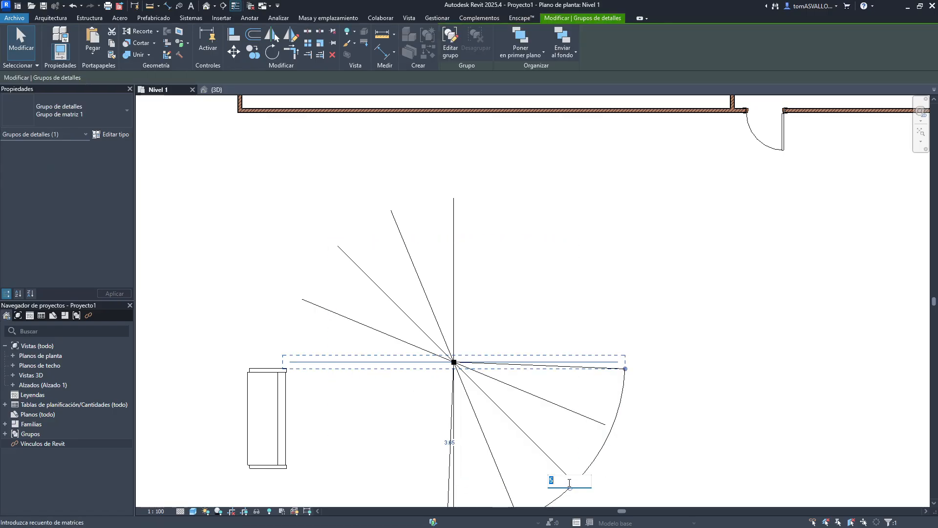
pyautogui.write('8')
pyautogui.press('Return')
pyautogui.click(615, 360)
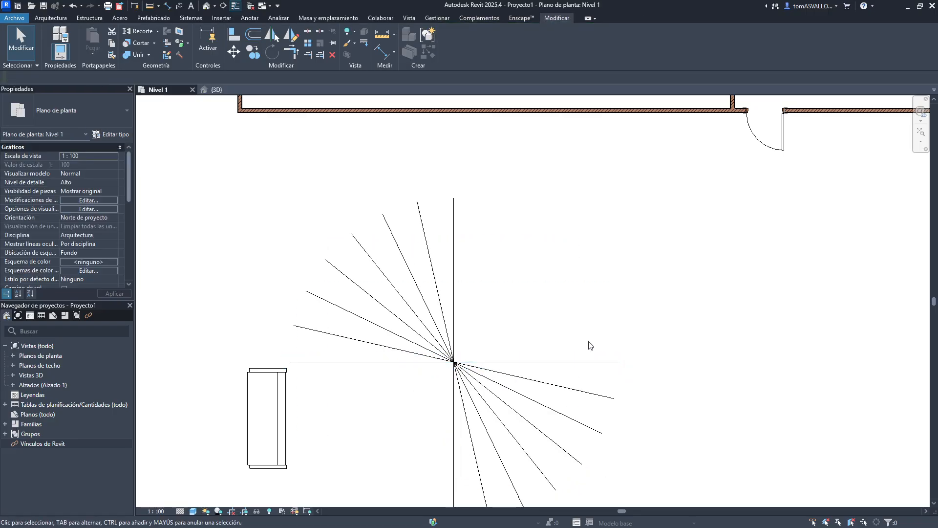
# - Select the radial array group again and set its radius to 4
pyautogui.moveTo(440, 428); pyautogui.dragTo(481, 340, button='middle')
pyautogui.click(442, 280)
pyautogui.scroll(2, 479, 366)
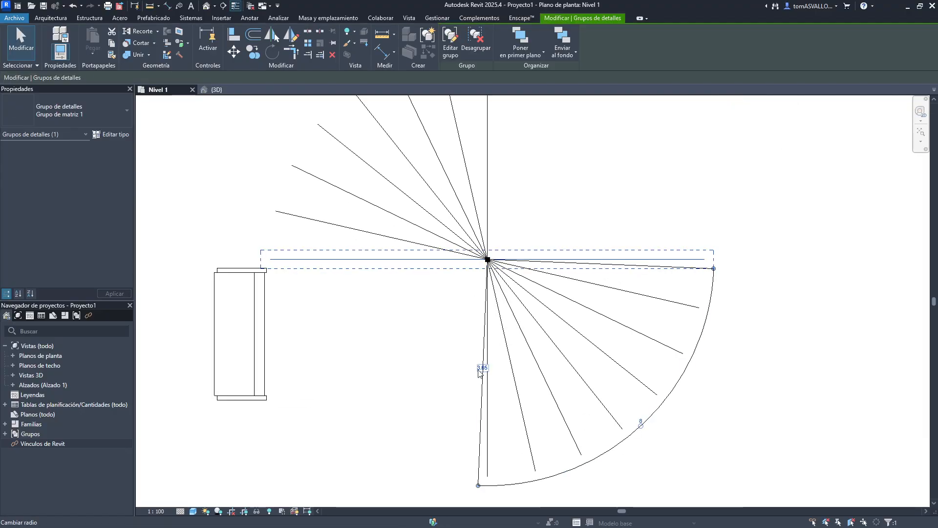
pyautogui.click(482, 369)
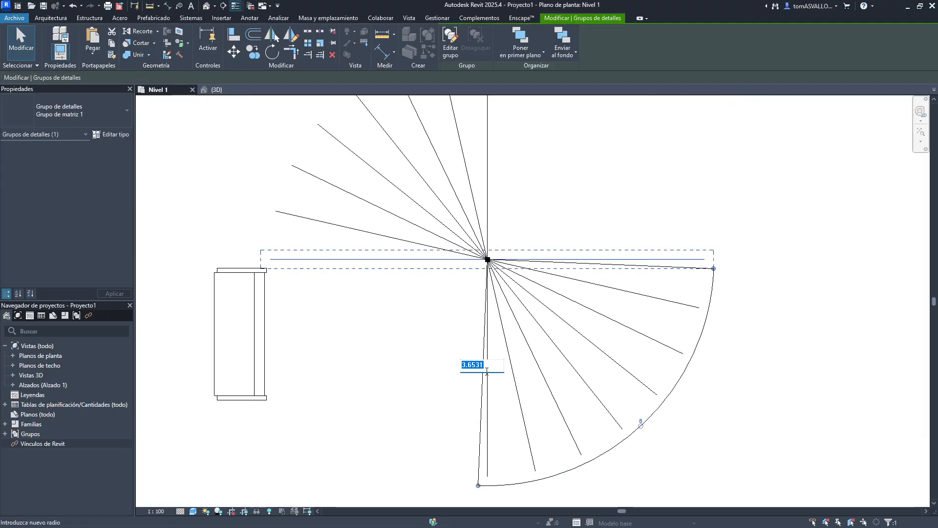
pyautogui.write('4')
pyautogui.press('Return')
pyautogui.click(440, 350)
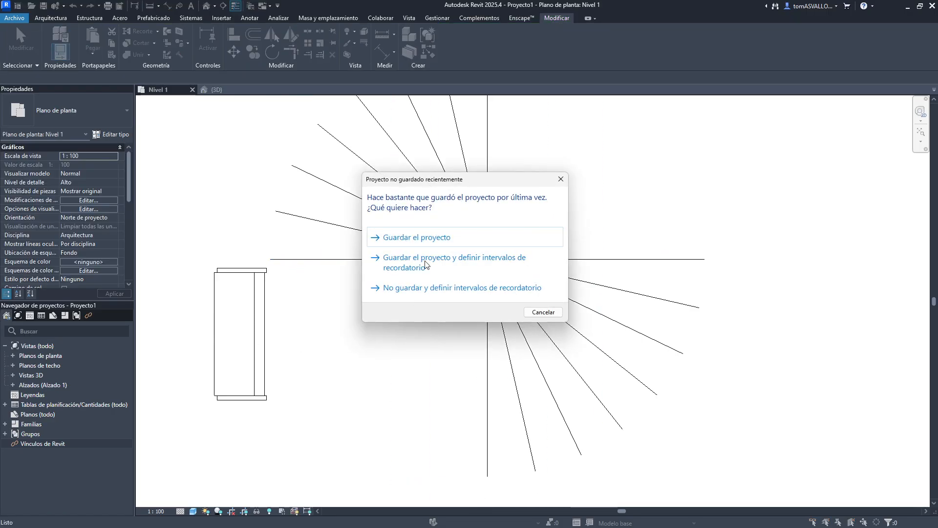
# - Close the unsaved-project reminder without saving
pyautogui.click(564, 179)
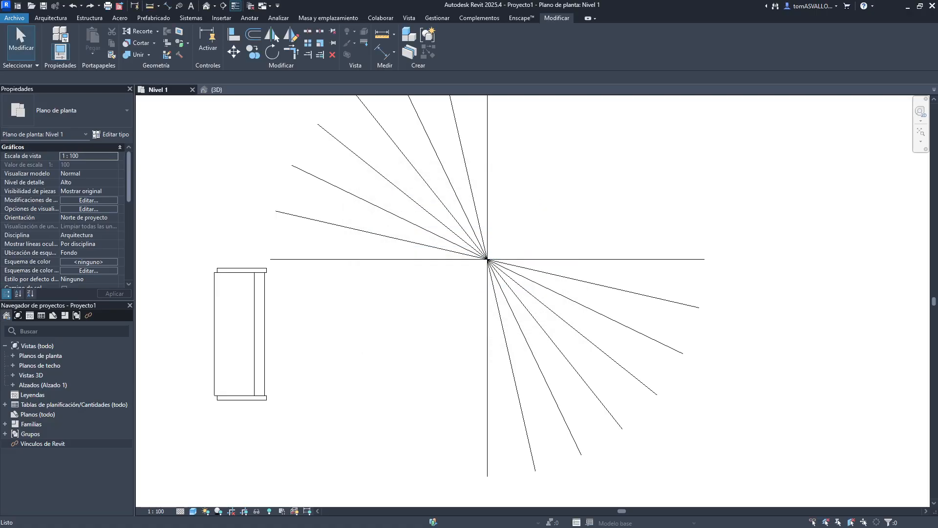
pyautogui.hotkey('alt', 'Tab')
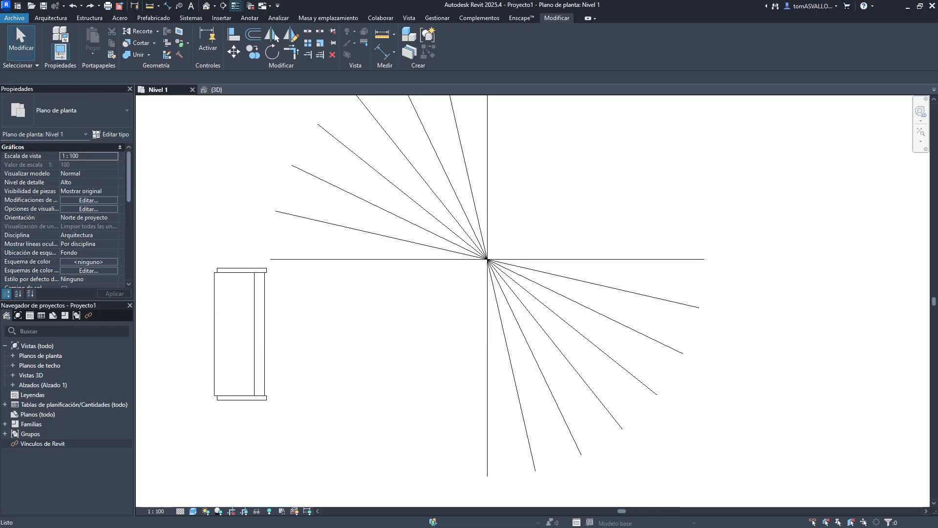
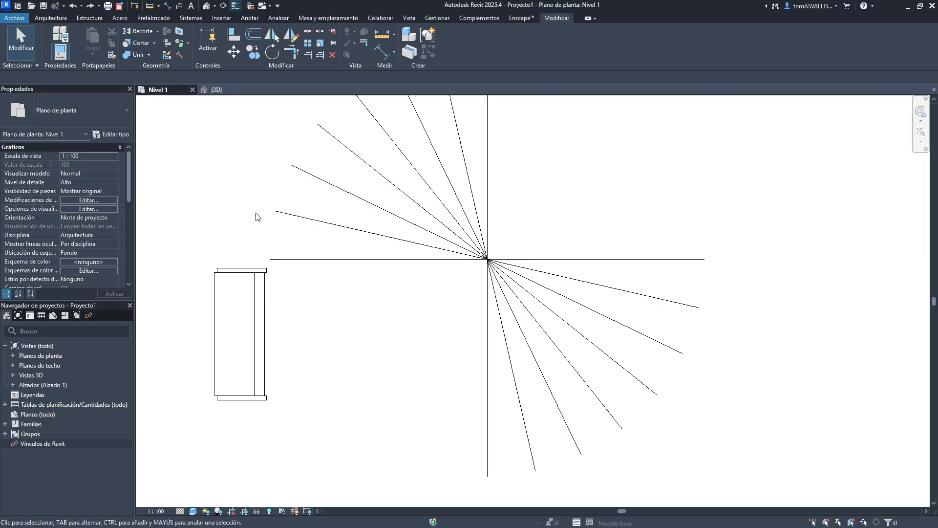
# - Open the keyboard shortcuts settings from Options' user interface page and search for the "recortar" commands
pyautogui.moveTo(257, 212); pyautogui.dragTo(293, 225, button='middle')
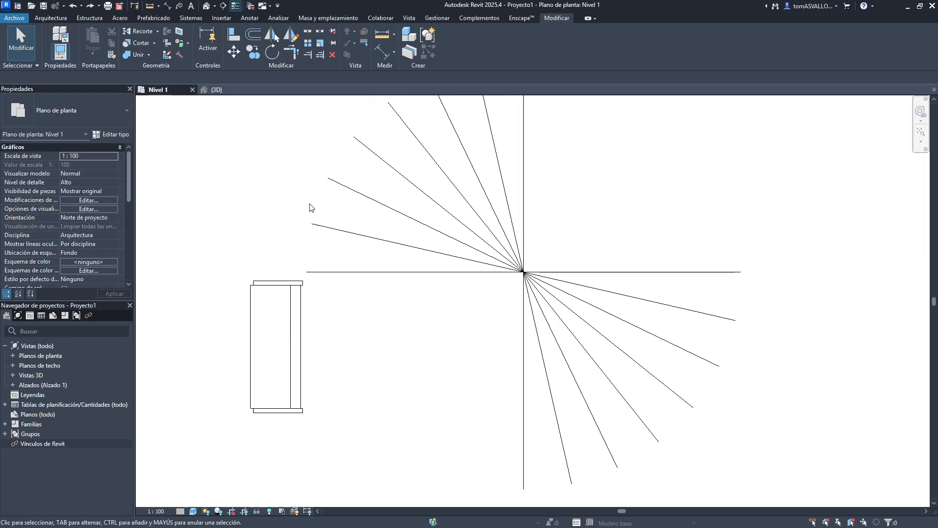
pyautogui.click(15, 18)
pyautogui.scroll(-1, 154, 220)
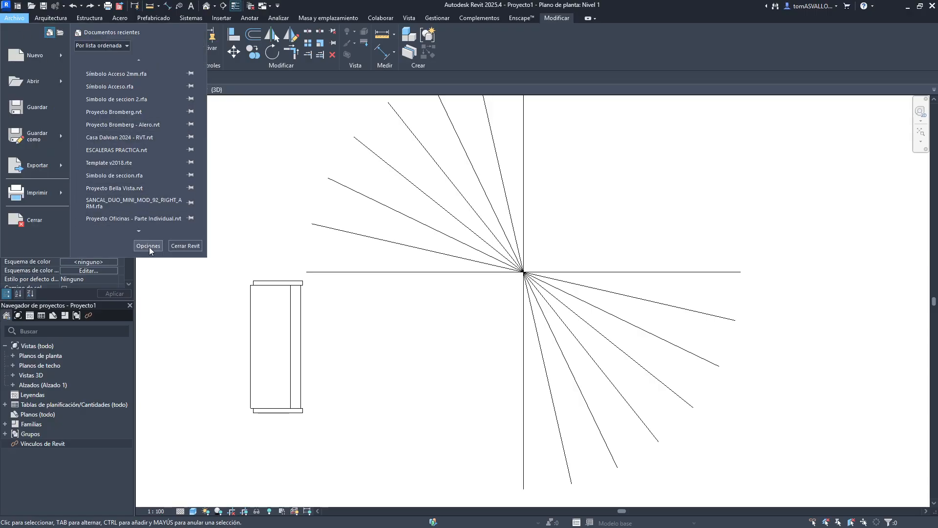
pyautogui.click(150, 247)
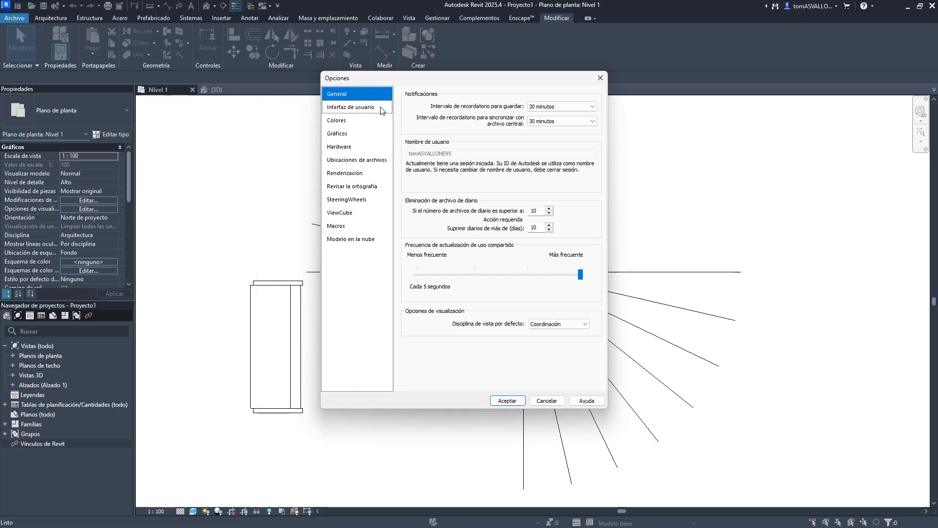
pyautogui.click(380, 109)
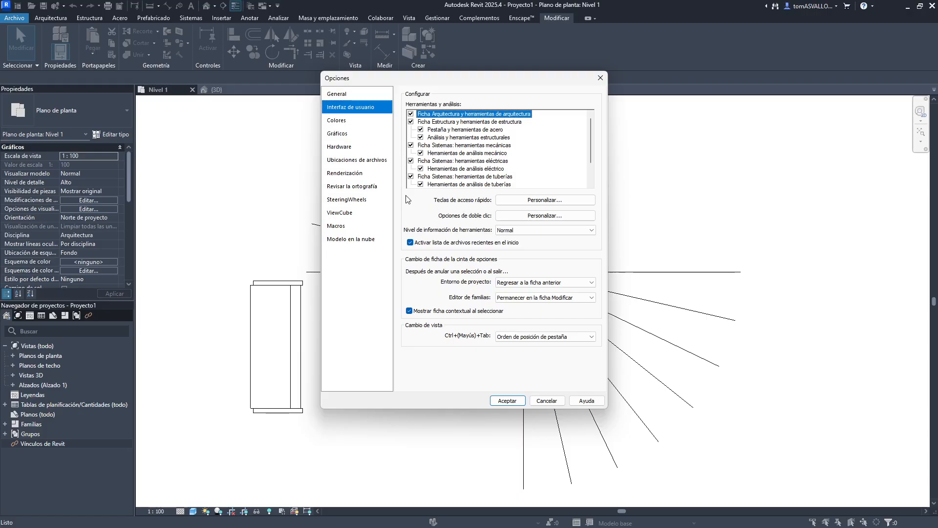
pyautogui.click(537, 202)
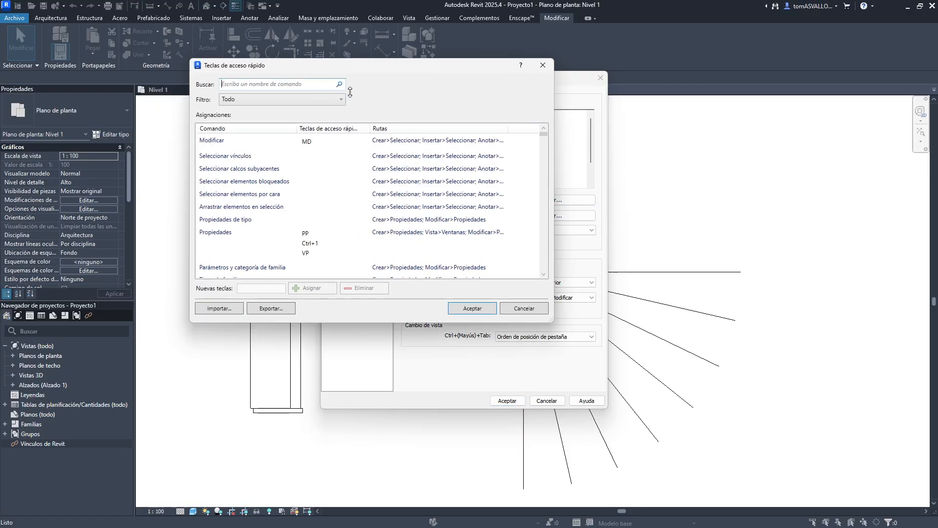
pyautogui.moveTo(332, 72); pyautogui.dragTo(418, 114)
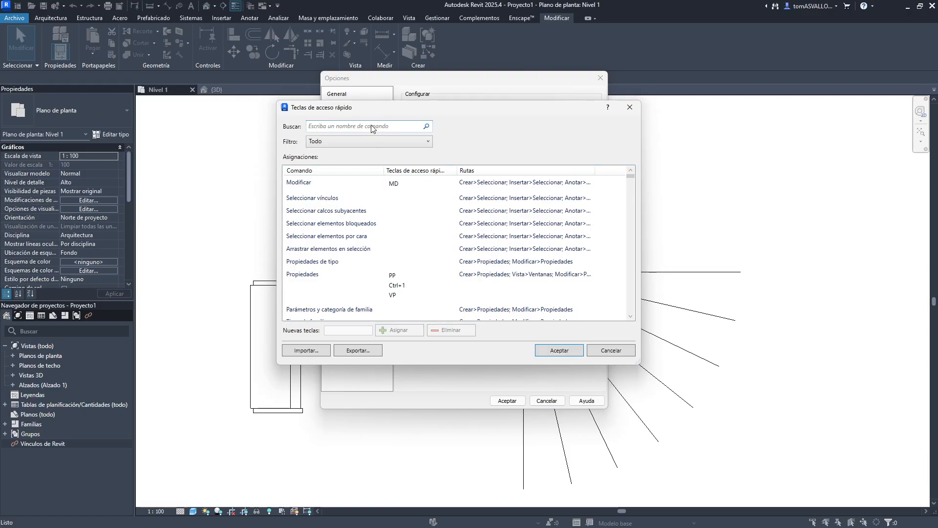
pyautogui.write('recor')
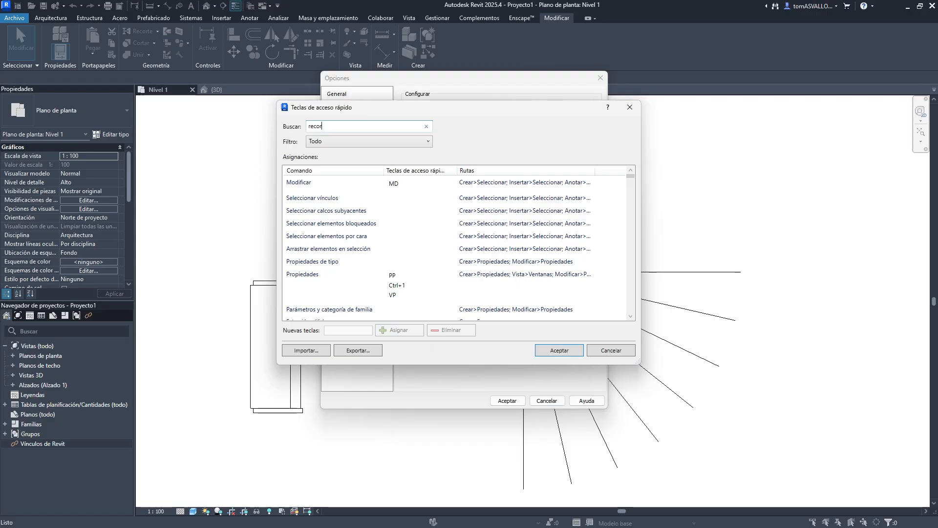
pyautogui.write('tar')
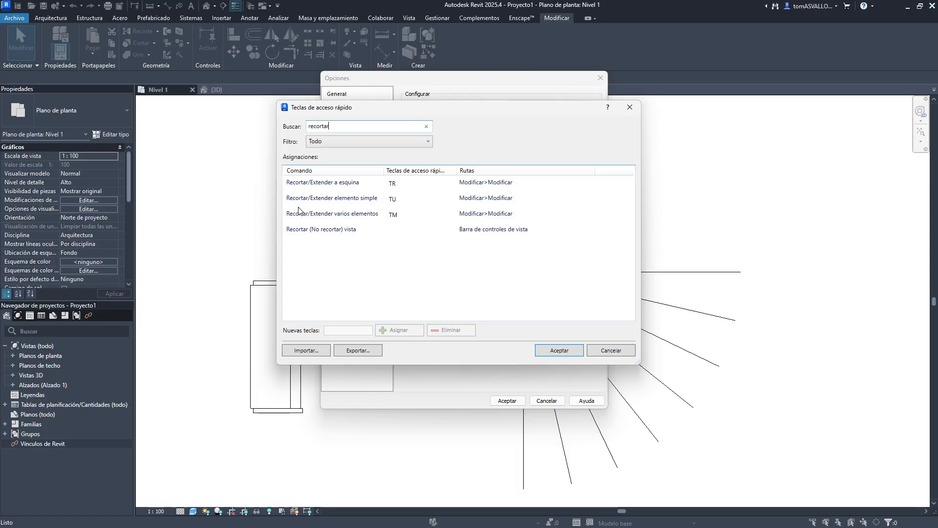
# - Assign the shortcut AA to Recortar/Extender elemento simple, then remove that AA assignment
pyautogui.click(393, 202)
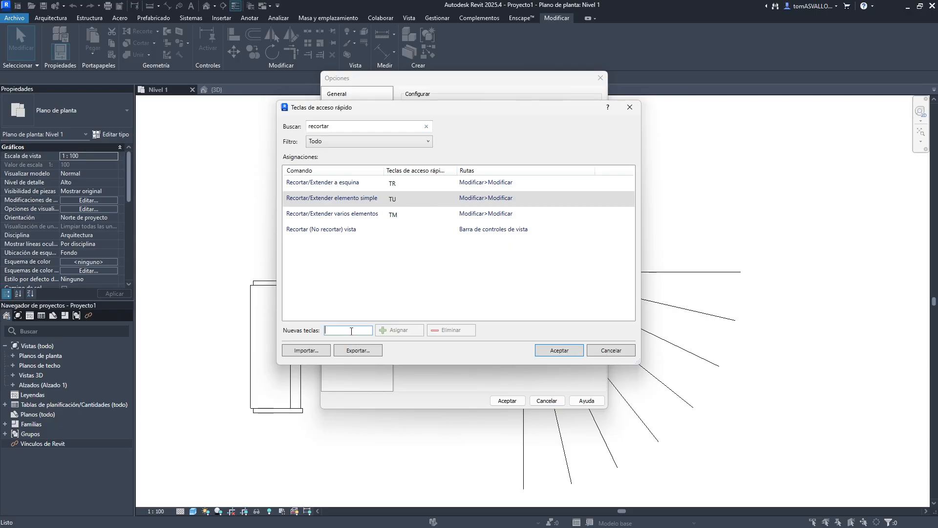
pyautogui.write('AA')
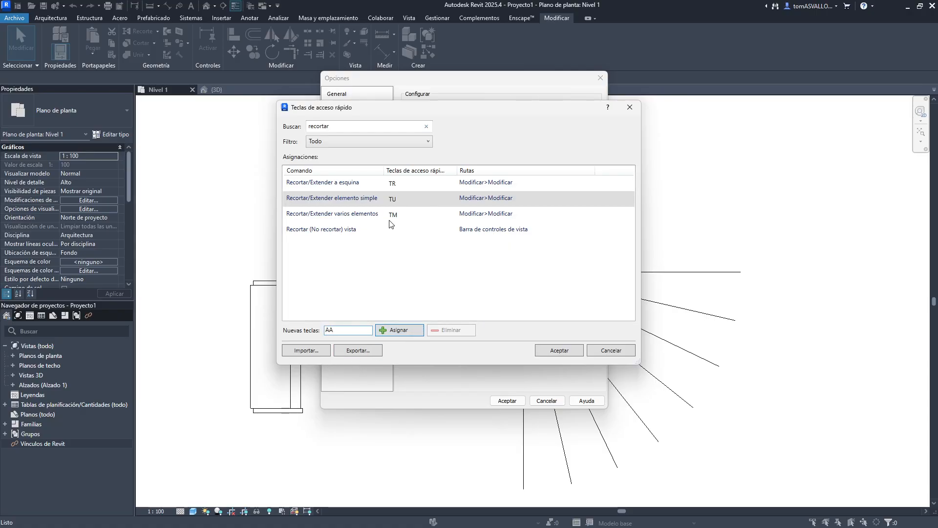
pyautogui.click(399, 330)
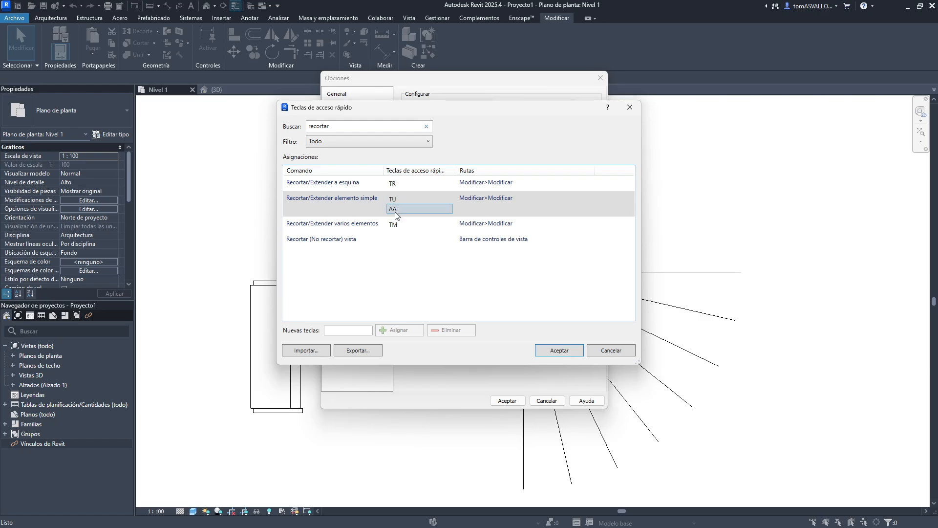
pyautogui.click(396, 213)
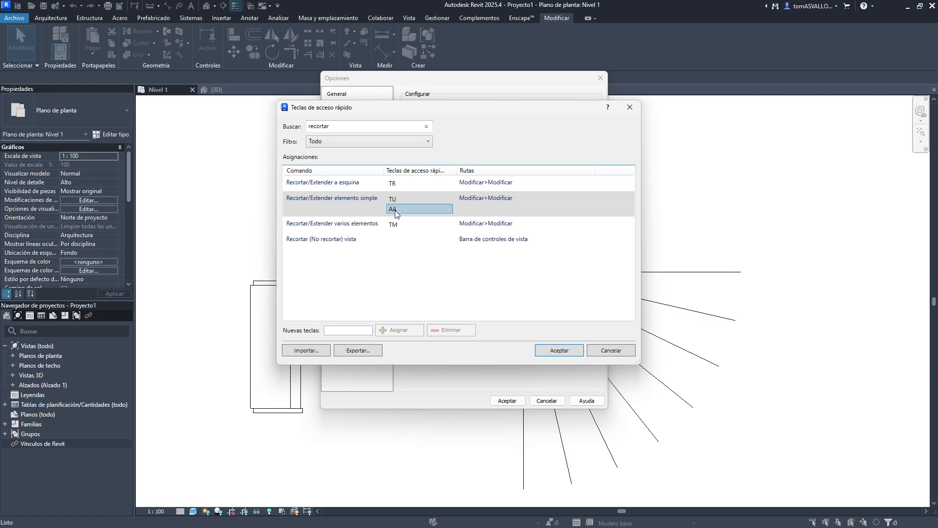
pyautogui.click(450, 331)
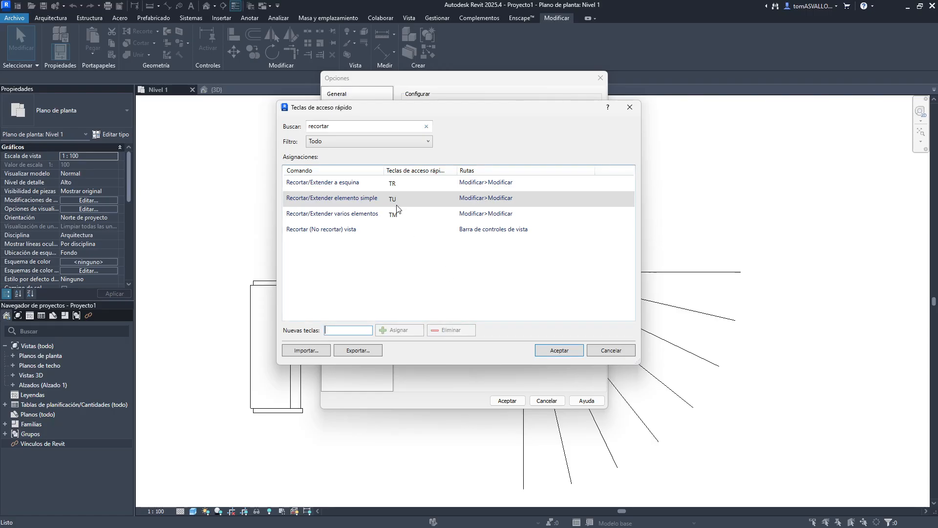
# - Cancel the keyboard shortcuts dialog, discard all changes, and close Options without applying
pyautogui.click(606, 350)
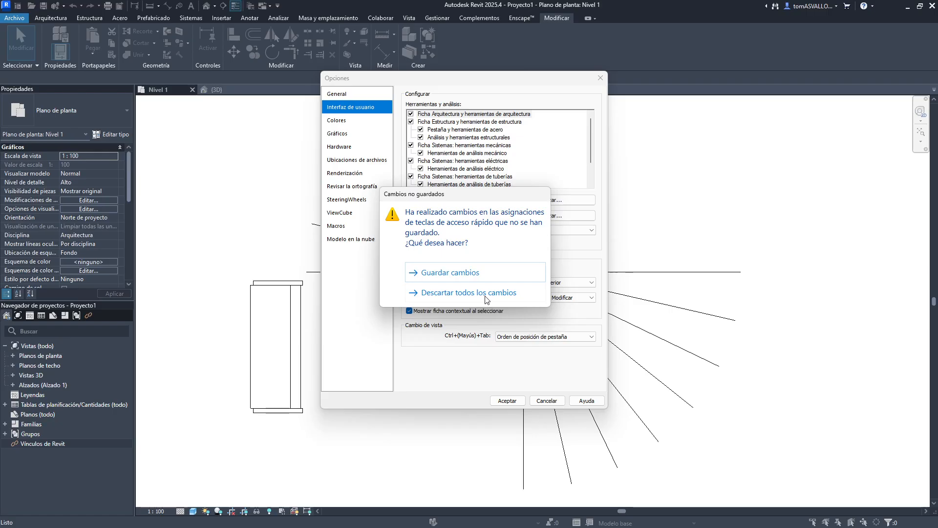
pyautogui.click(471, 291)
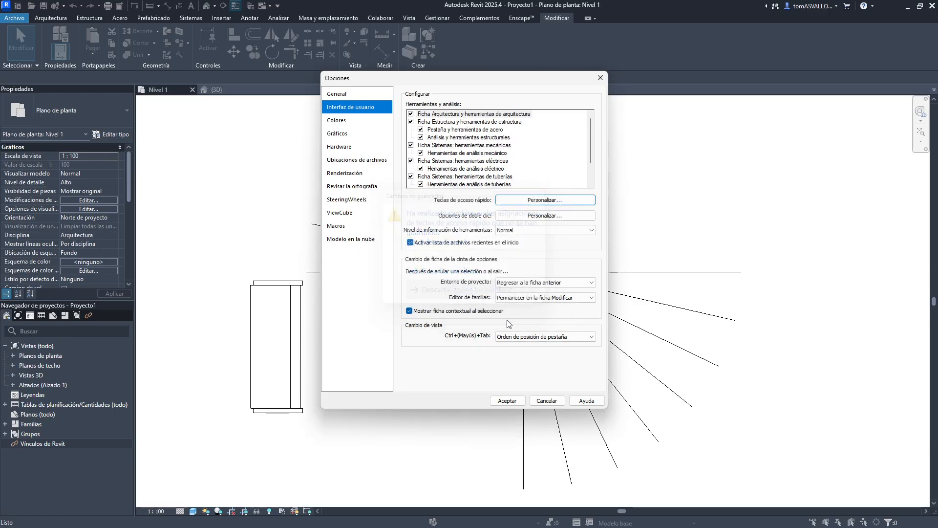
pyautogui.click(548, 400)
# - Undo the radial array operations on the vertical line
pyautogui.click(555, 298)
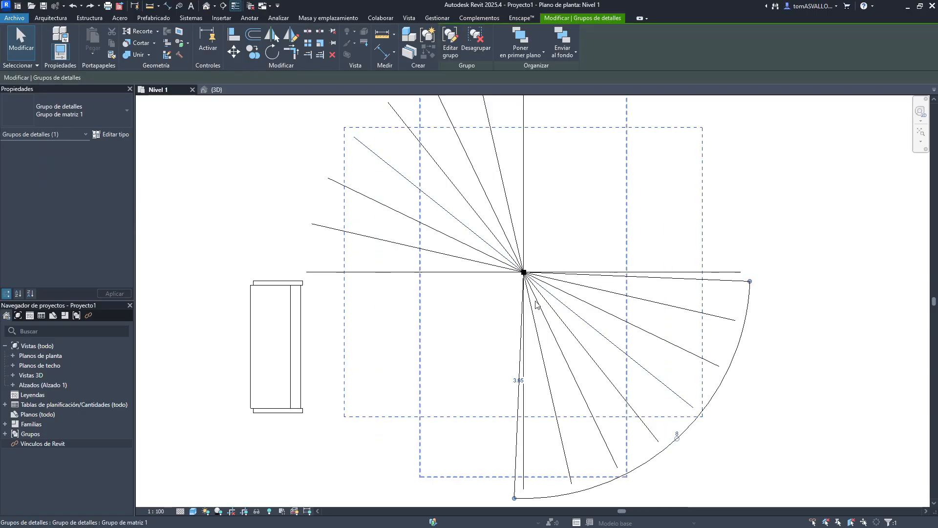
pyautogui.scroll(-2, 533, 302)
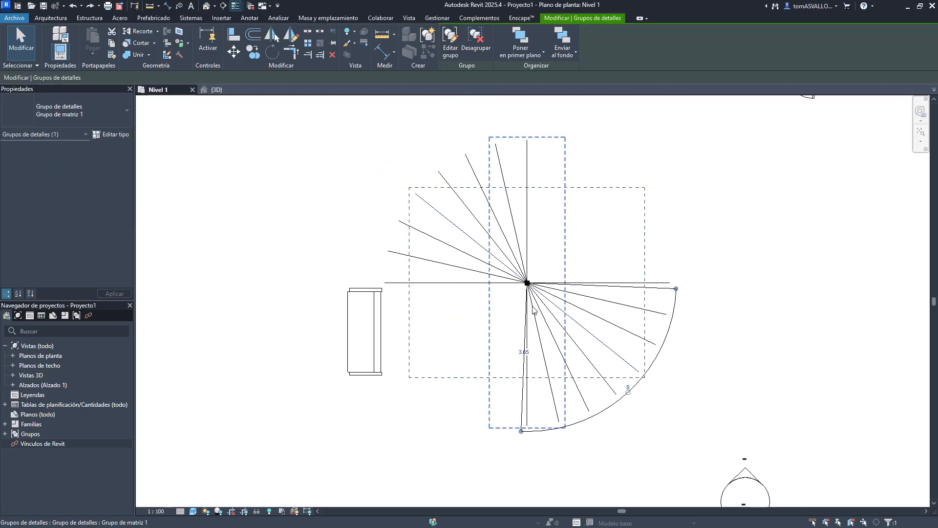
pyautogui.click(591, 250)
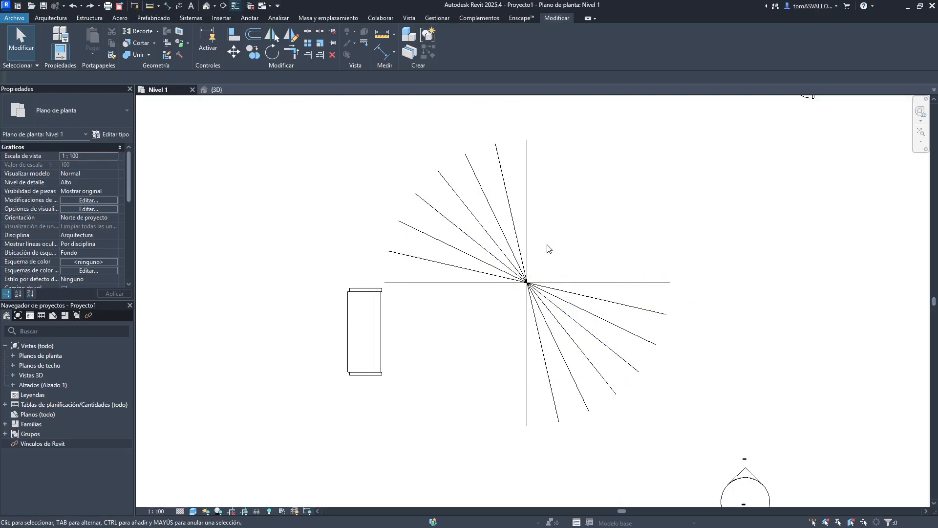
pyautogui.hotkey('ctrl', 'z')
pyautogui.hotkey('ctrl', 'z')
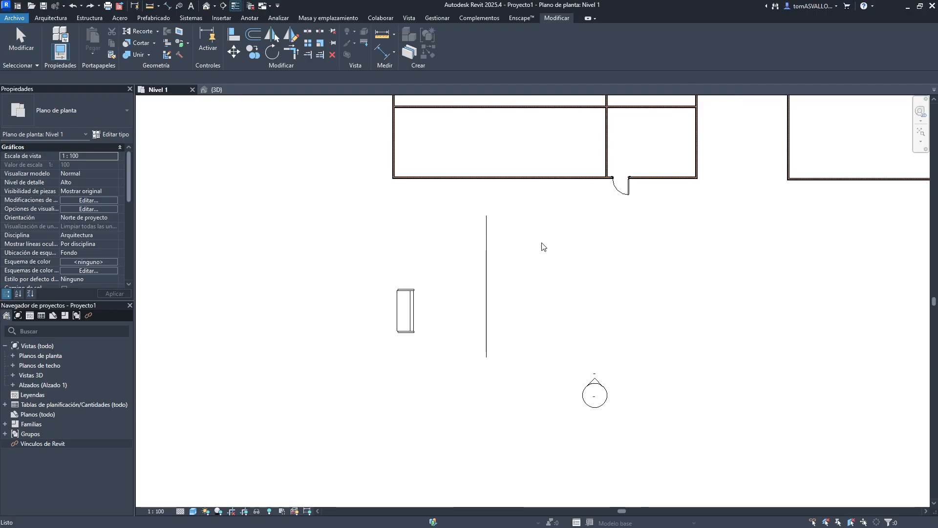
# - Start a radial array of the vertical line and move its rotation center to the line's lower endpoint
pyautogui.click(486, 290)
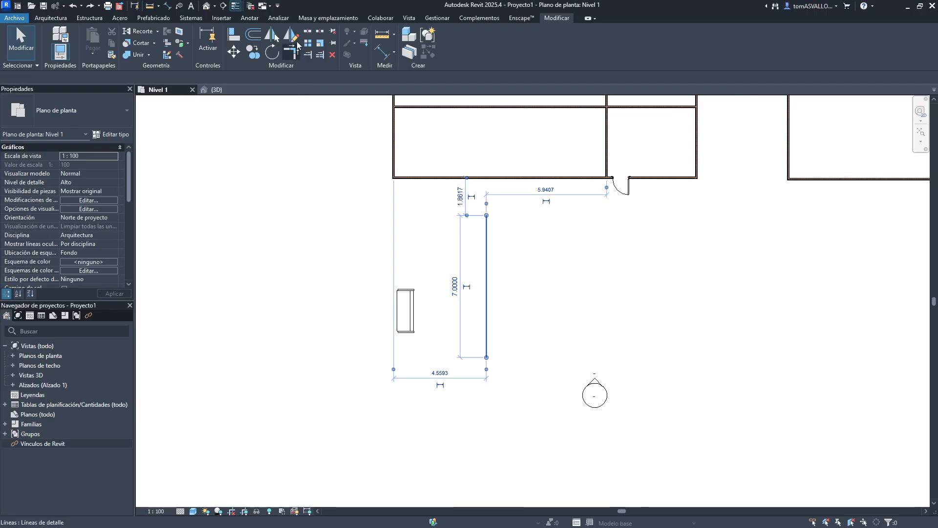
pyautogui.click(307, 43)
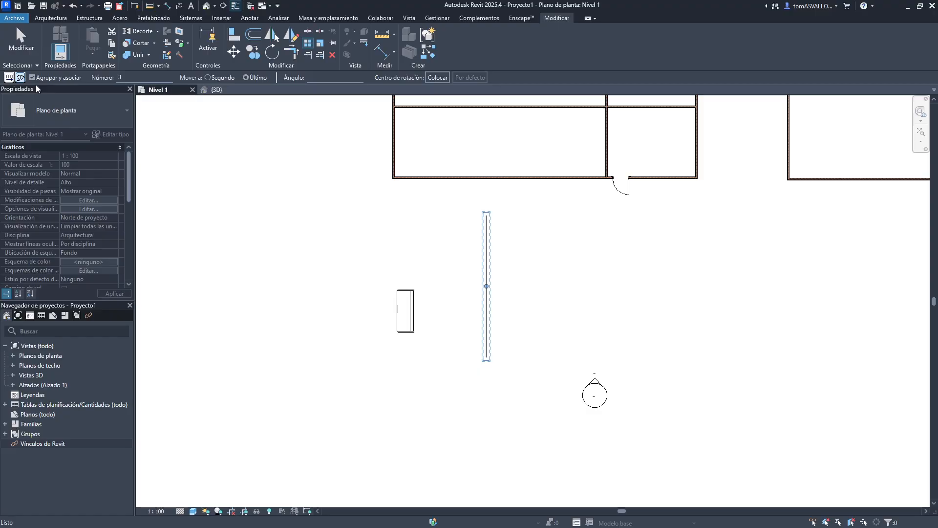
pyautogui.click(23, 79)
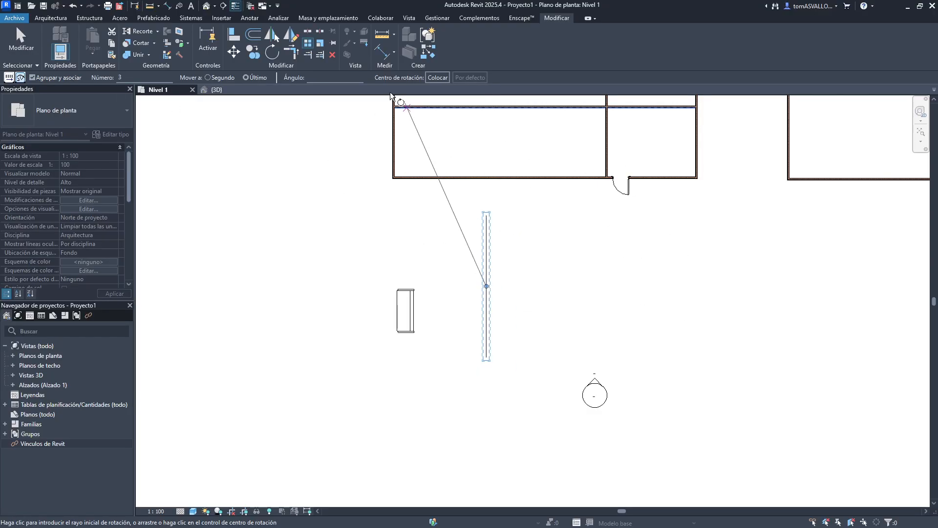
pyautogui.click(437, 78)
pyautogui.scroll(3, 507, 359)
pyautogui.moveTo(490, 409); pyautogui.dragTo(491, 332, button='middle')
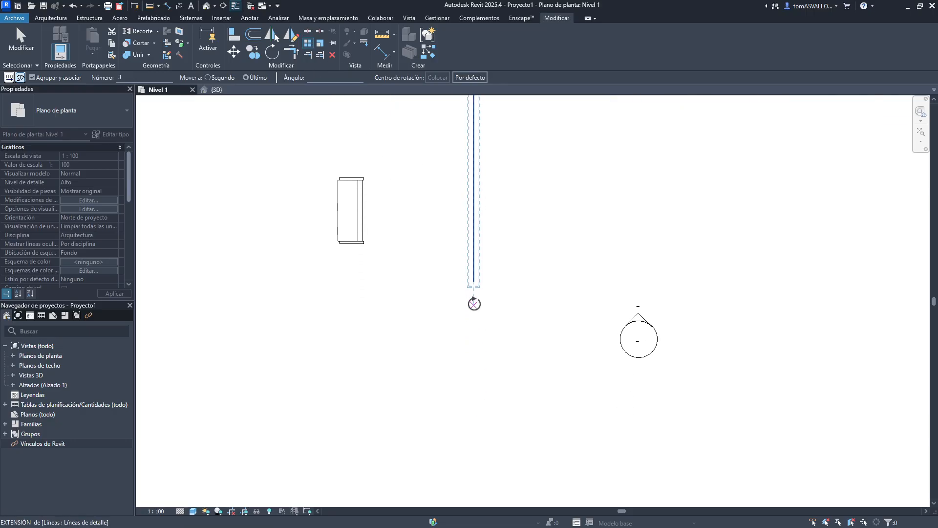
pyautogui.click(473, 282)
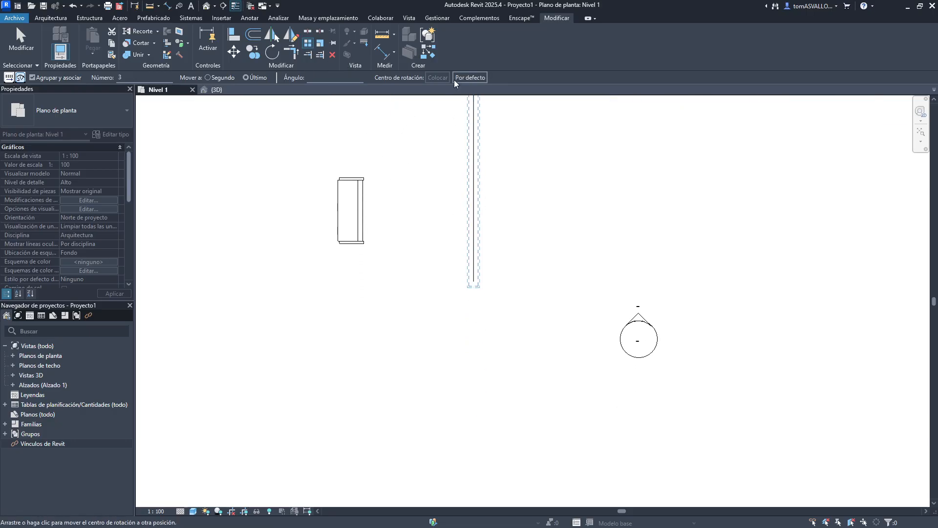
pyautogui.click(469, 78)
pyautogui.moveTo(528, 201); pyautogui.dragTo(524, 242, button='middle')
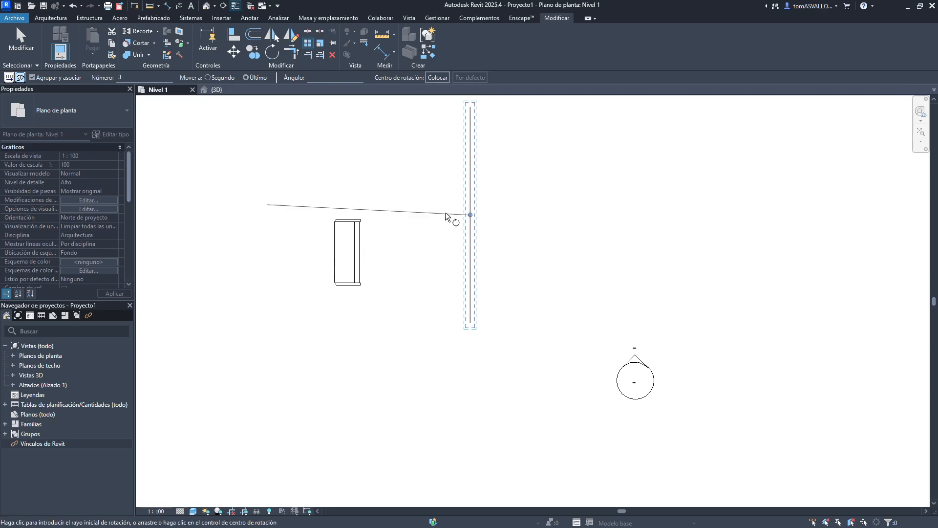
pyautogui.moveTo(468, 214); pyautogui.dragTo(470, 342)
# - Pick the start and end rays of the rotation angle and set the array count to 7
pyautogui.click(474, 157)
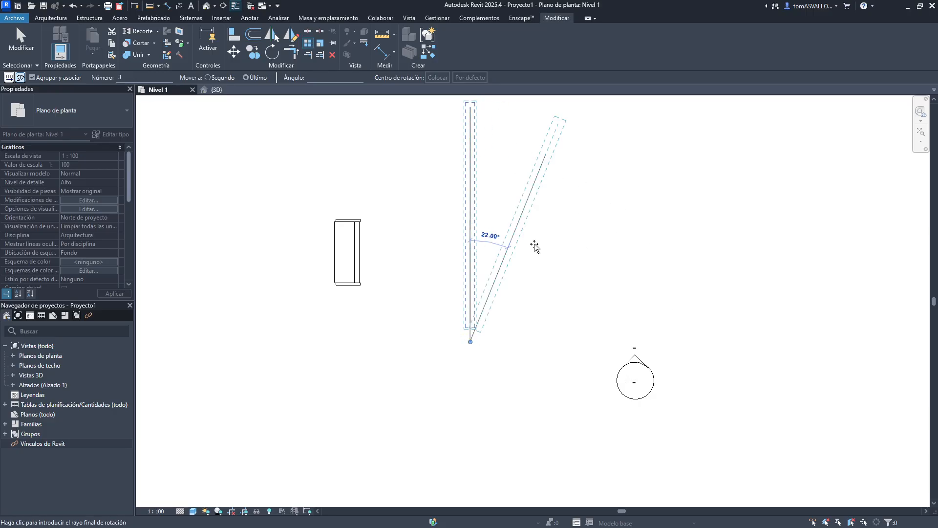
pyautogui.moveTo(593, 390); pyautogui.dragTo(662, 207, button='middle')
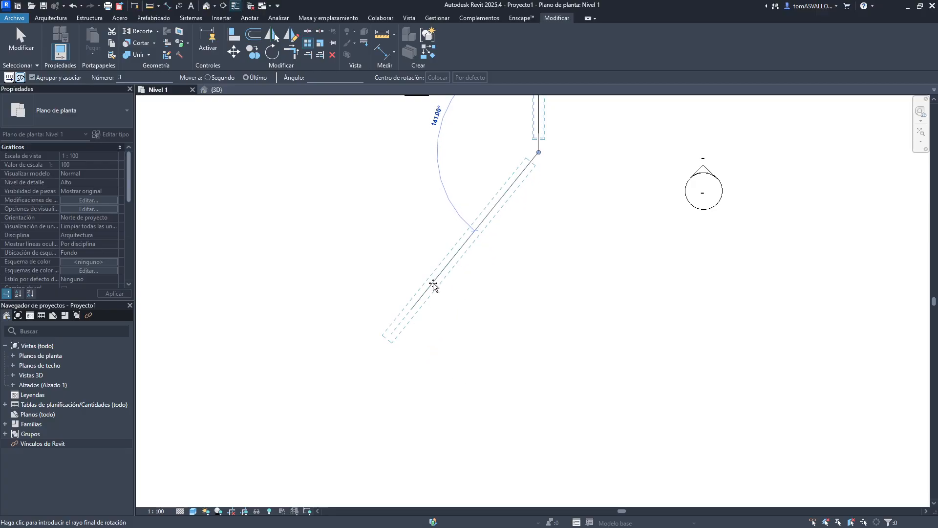
pyautogui.click(433, 282)
pyautogui.moveTo(601, 223); pyautogui.dragTo(601, 314, button='middle')
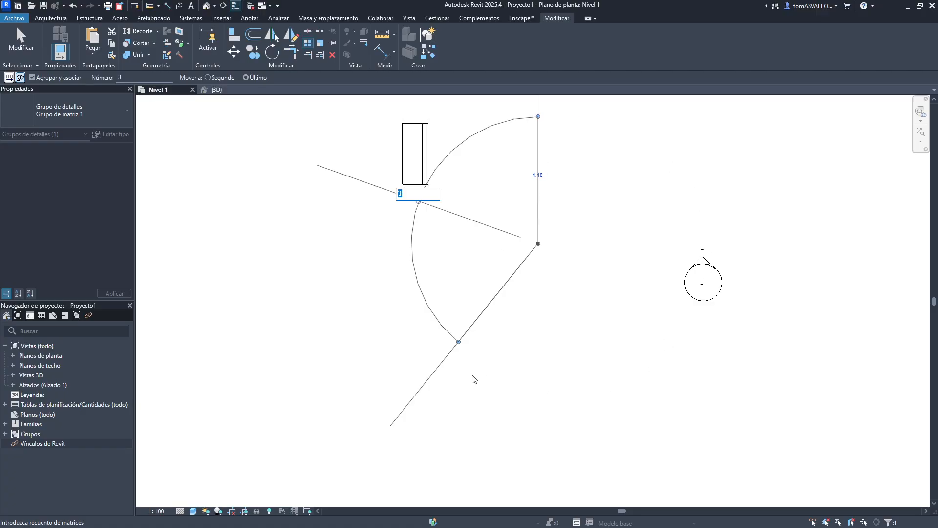
pyautogui.write('7')
pyautogui.press('Return')
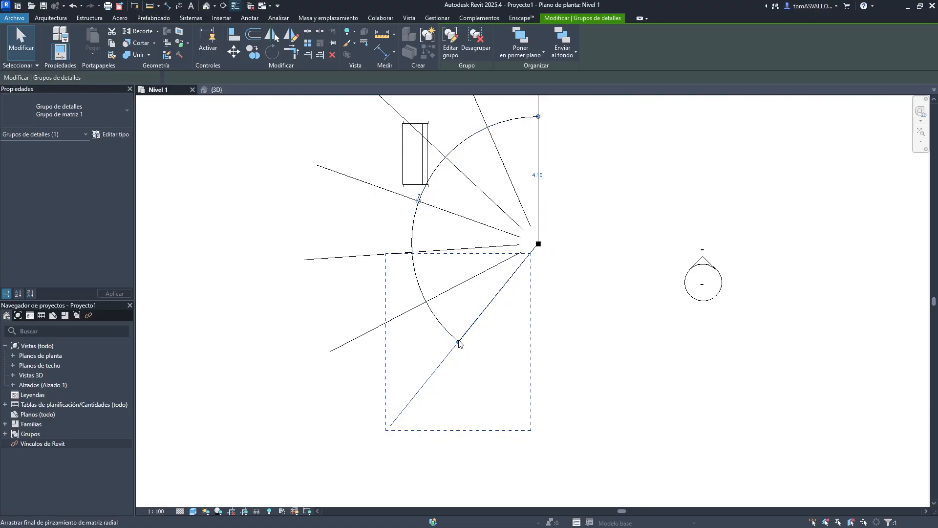
# - Drag the radial array's end handle to spread the members further around
pyautogui.moveTo(459, 344); pyautogui.dragTo(652, 221)
pyautogui.click(635, 184)
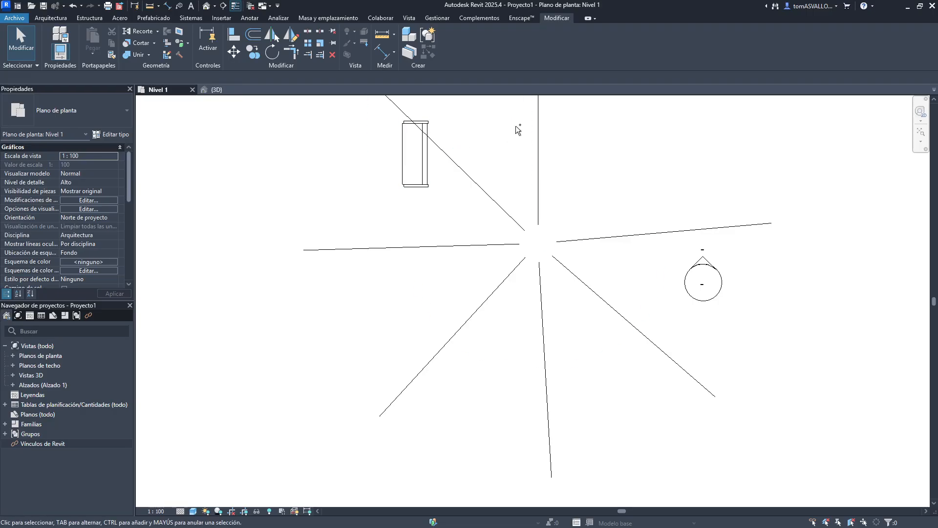
# - Undo the radial array and its edits
pyautogui.hotkey('ctrl', 'z')
pyautogui.hotkey('ctrl', 'z')
pyautogui.hotkey('ctrl', 'z')
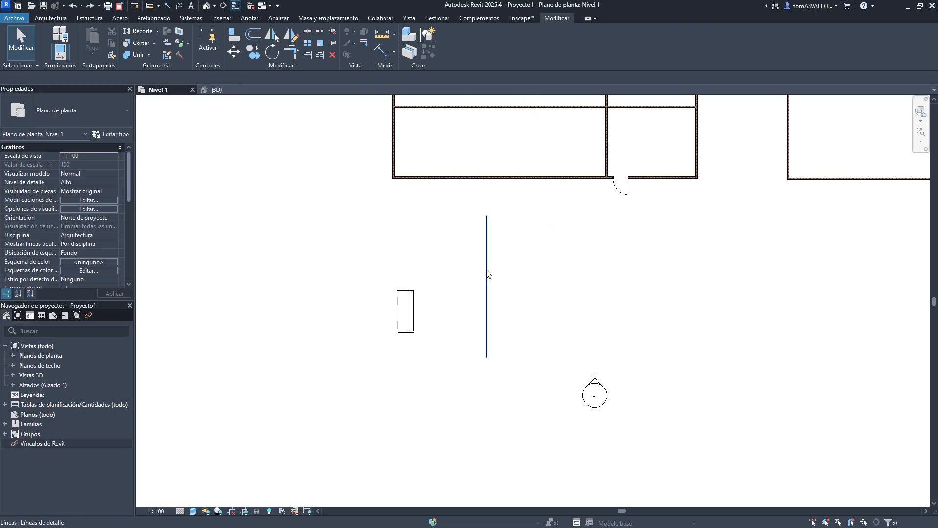
# - Radial-array the vertical line into 3 members around its lower endpoint, picking the start and end rays of the angle
pyautogui.click(486, 274)
pyautogui.press('r')
pyautogui.press('o')
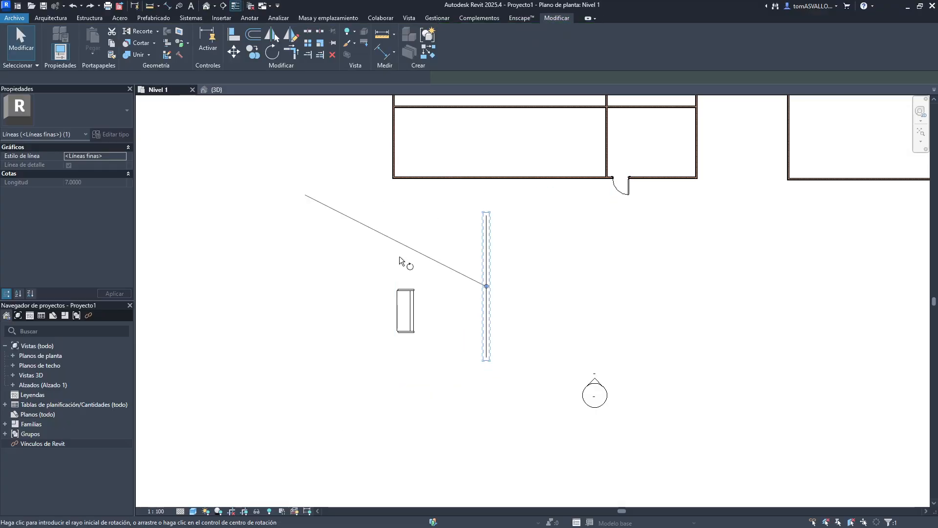
pyautogui.moveTo(410, 322); pyautogui.dragTo(426, 211, button='middle')
pyautogui.press('space')
pyautogui.click(502, 273)
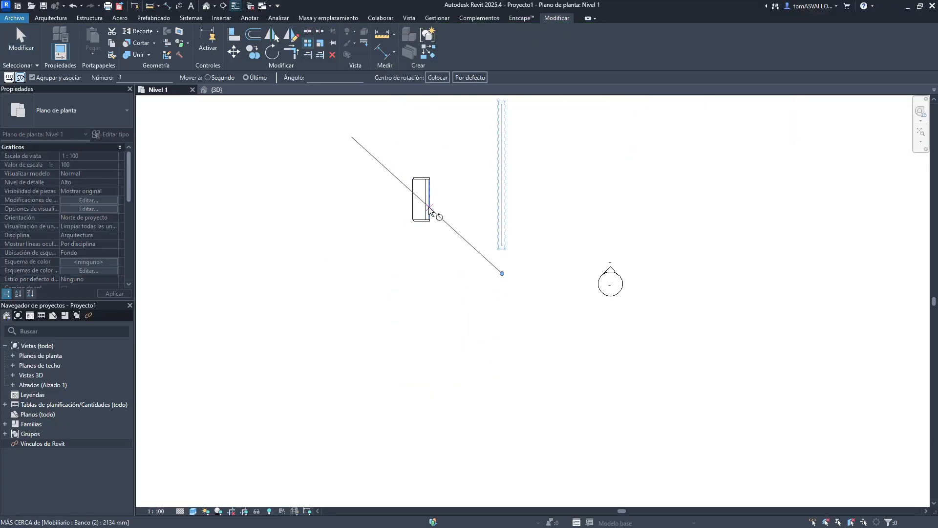
pyautogui.click(501, 173)
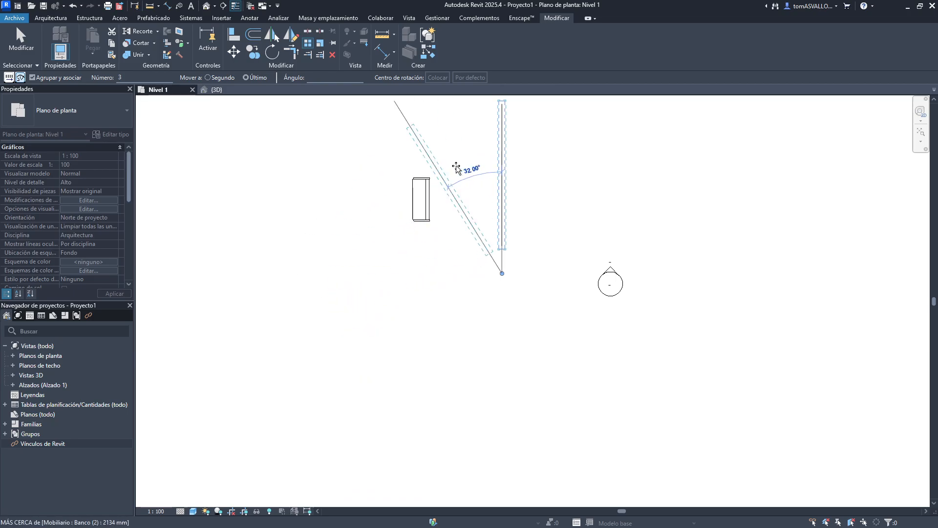
pyautogui.click(548, 381)
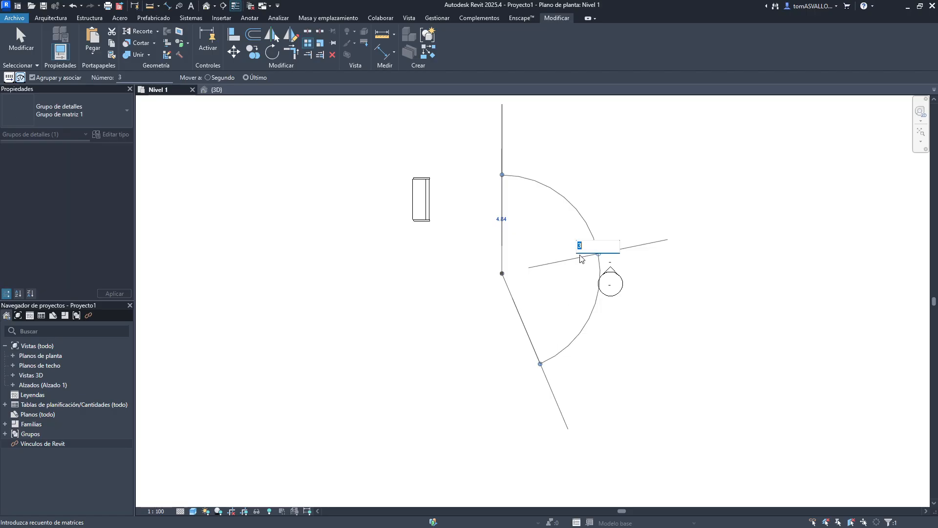
pyautogui.press('Return')
# - Drag the line array's end handle further around and set its member count to 10
pyautogui.moveTo(539, 365); pyautogui.dragTo(465, 171)
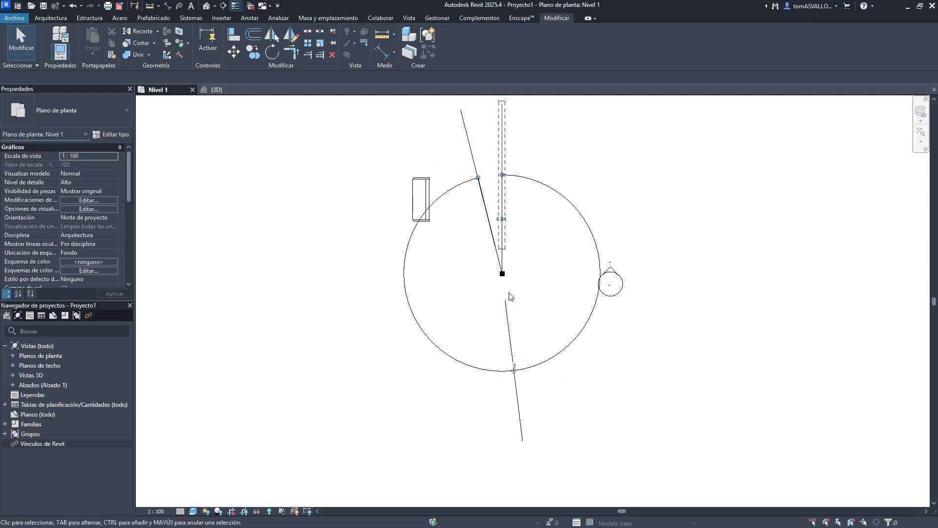
pyautogui.click(514, 371)
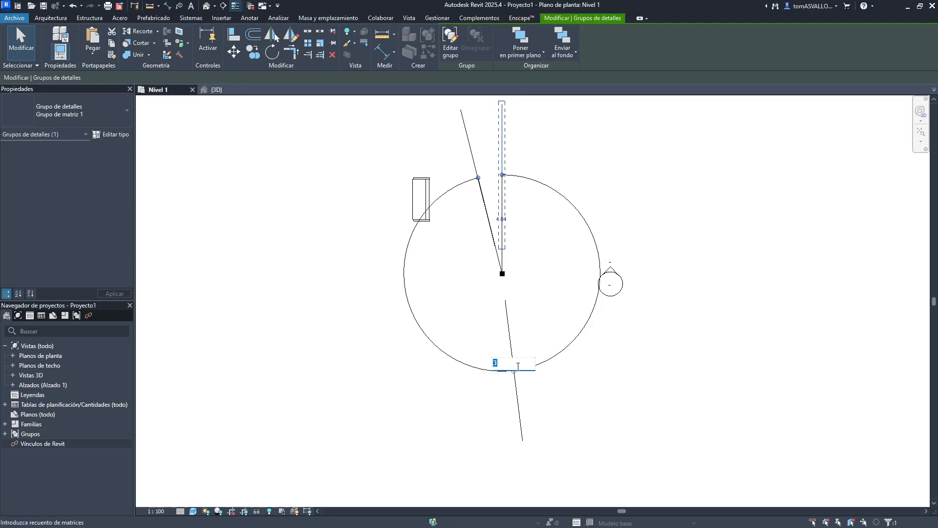
pyautogui.press('Return')
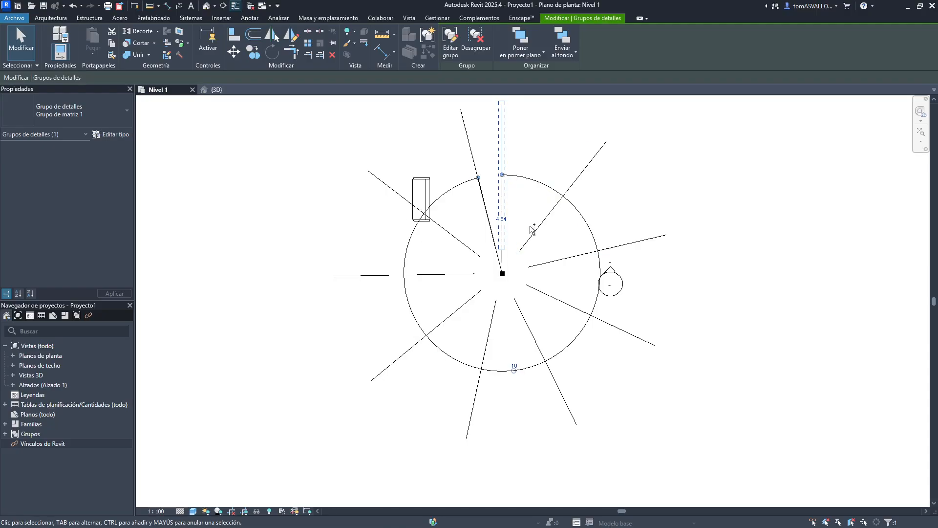
# - Undo the end-handle and member-count edits of the line array
pyautogui.hotkey('ctrl', 'z')
pyautogui.hotkey('ctrl', 'z')
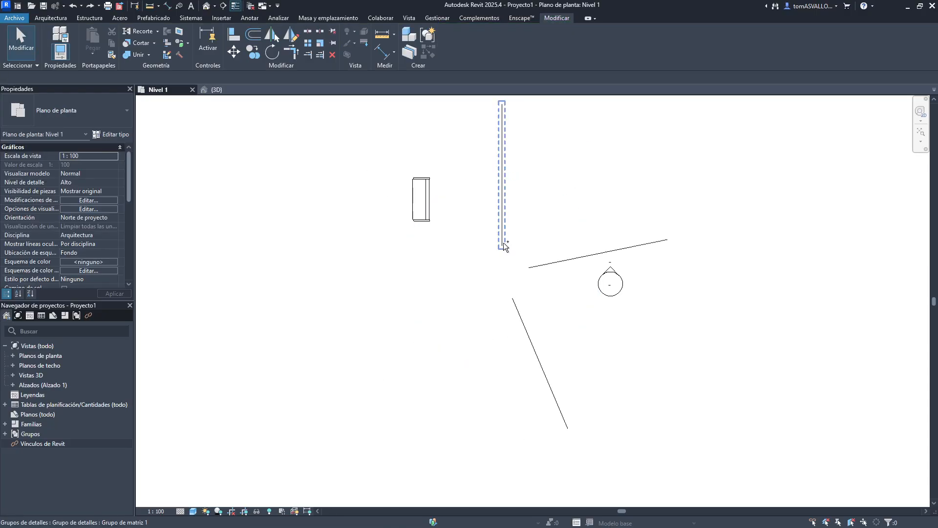
pyautogui.hotkey('ctrl', 'z')
pyautogui.hotkey('ctrl', 'z')
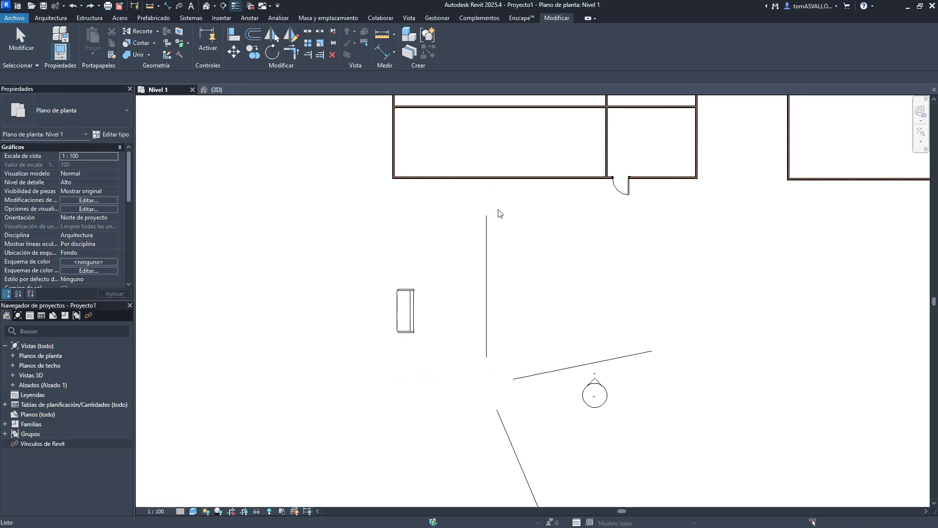
# - Select the line array and set its member count to 9
pyautogui.scroll(-2, 524, 265)
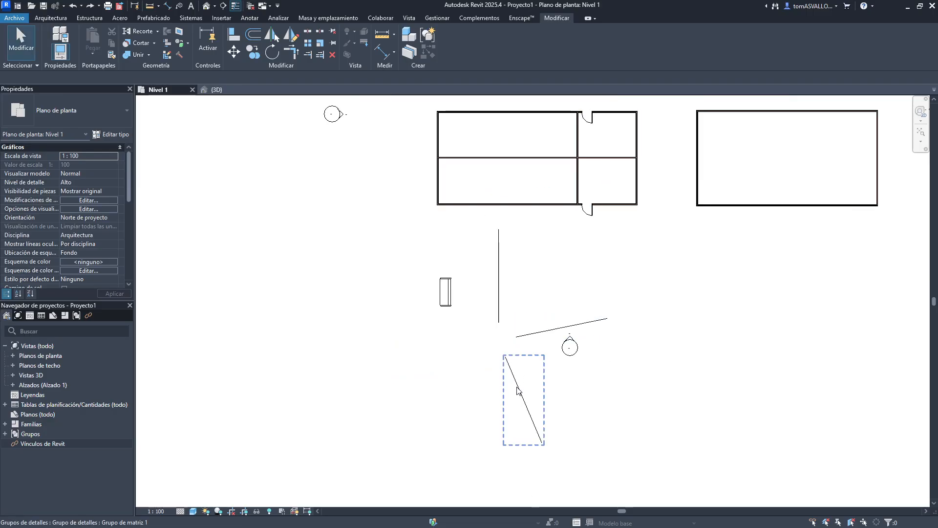
pyautogui.click(519, 391)
pyautogui.moveTo(498, 276); pyautogui.dragTo(494, 280)
pyautogui.scroll(8, 495, 281)
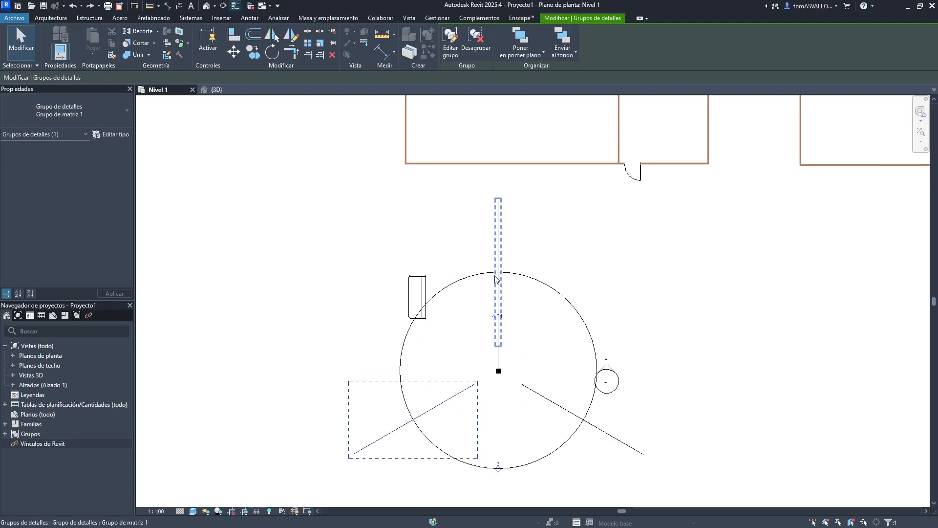
pyautogui.scroll(-7, 494, 280)
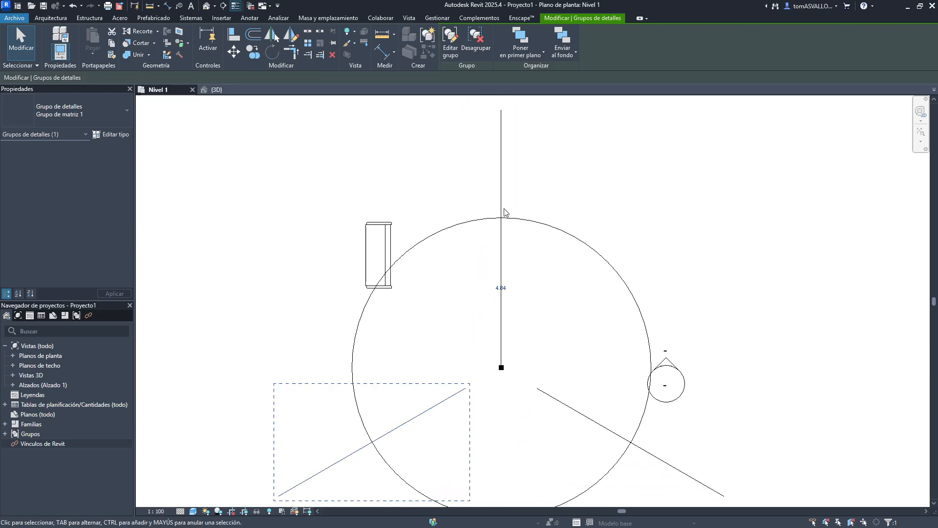
pyautogui.scroll(1, 500, 287)
pyautogui.scroll(-3, 503, 286)
pyautogui.scroll(1, 501, 260)
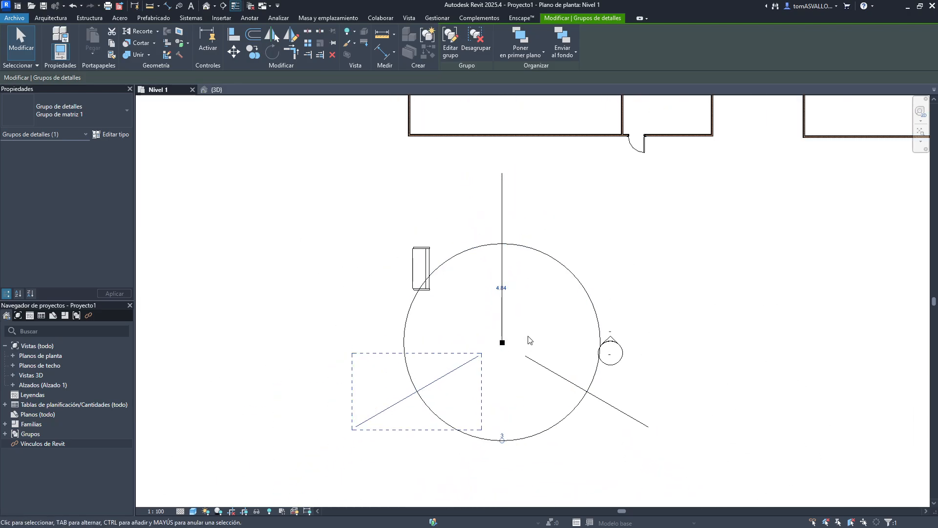
pyautogui.click(501, 435)
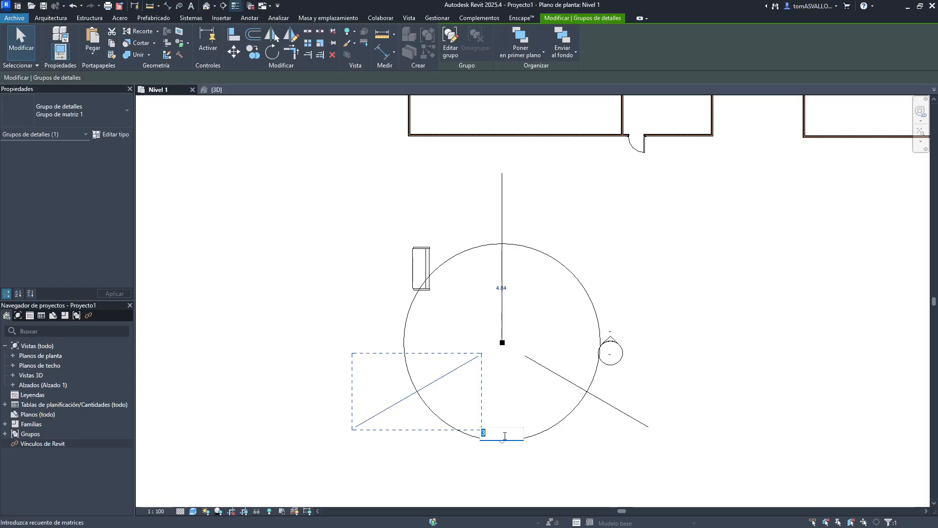
pyautogui.write('9')
pyautogui.press('Return')
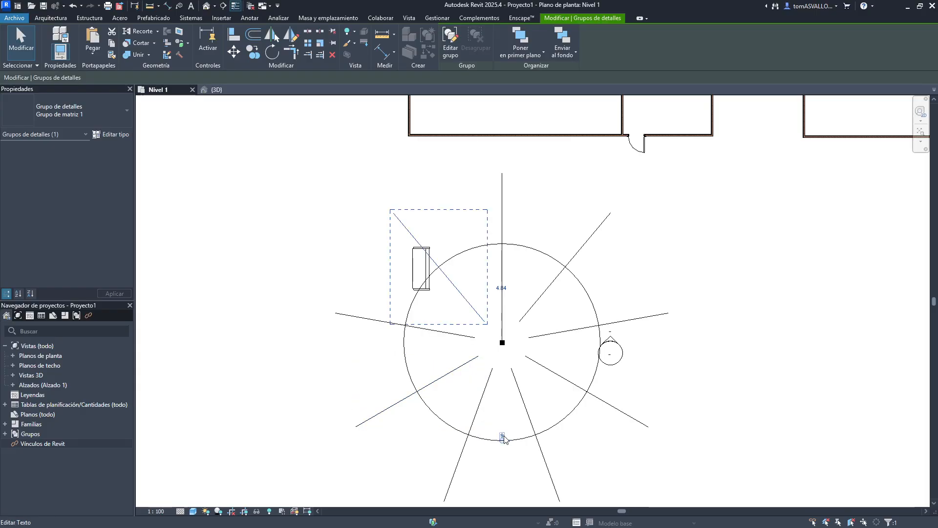
# - Reselect the line array and set its member count to 20
pyautogui.click(620, 241)
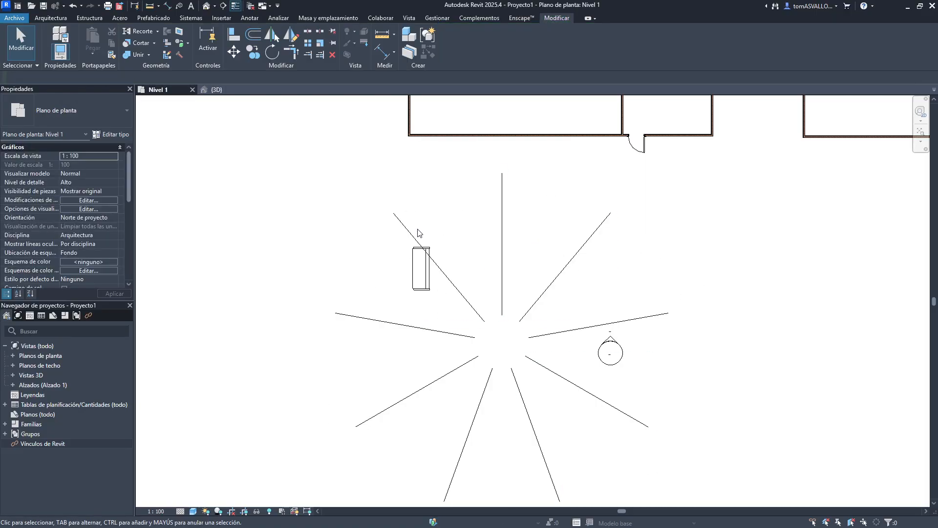
pyautogui.click(464, 364)
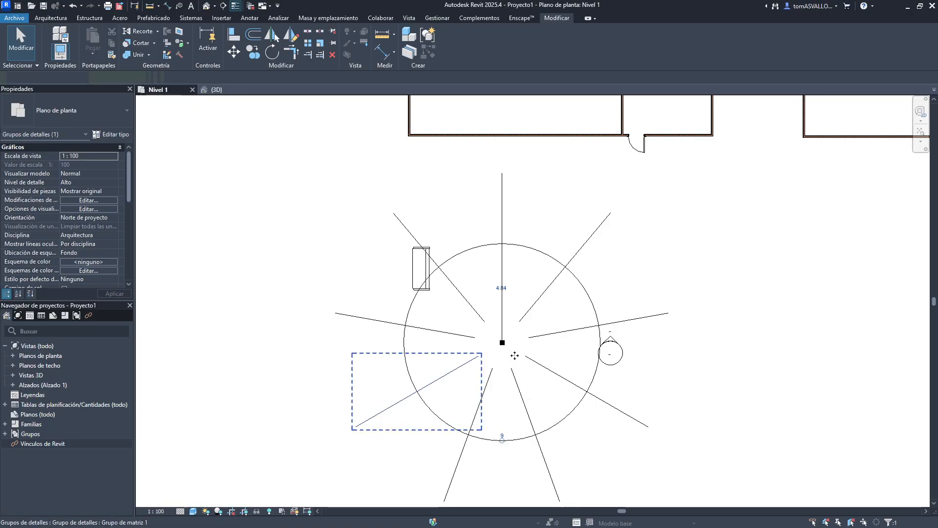
pyautogui.click(502, 434)
pyautogui.write('2')
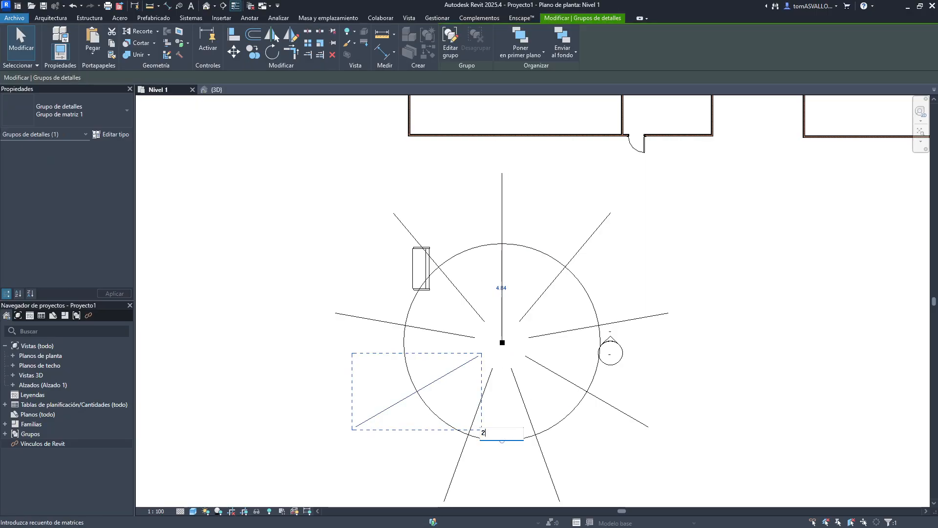
pyautogui.write('0')
pyautogui.press('Return')
# - Undo the last two member-count changes of the line array
pyautogui.hotkey('ctrl', 'z')
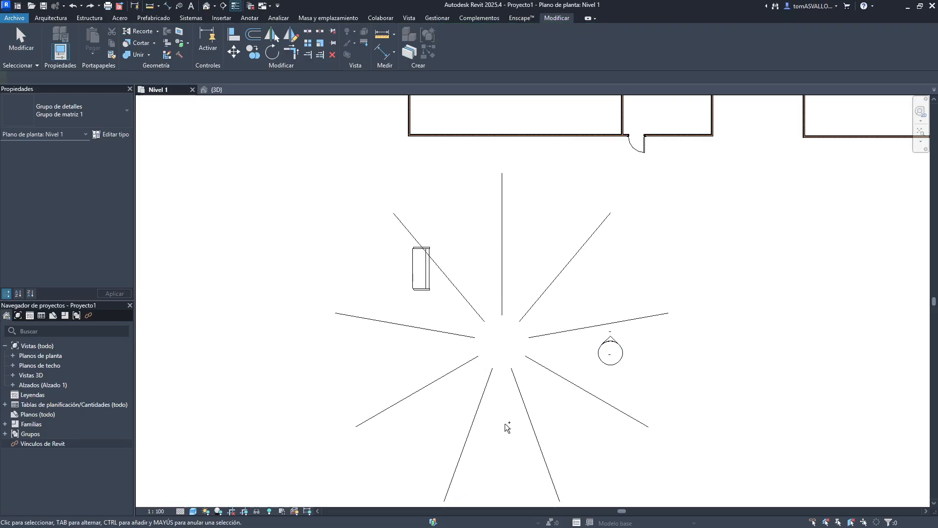
pyautogui.hotkey('ctrl', 'z')
# - Select the arrayed lines and delete them
pyautogui.scroll(-2, 474, 335)
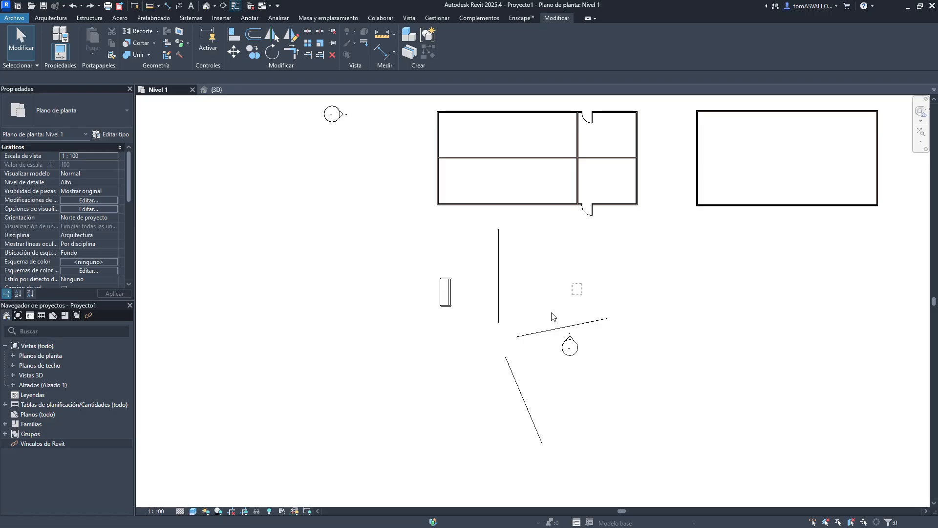
pyautogui.moveTo(538, 284); pyautogui.dragTo(328, 397)
pyautogui.click(371, 311)
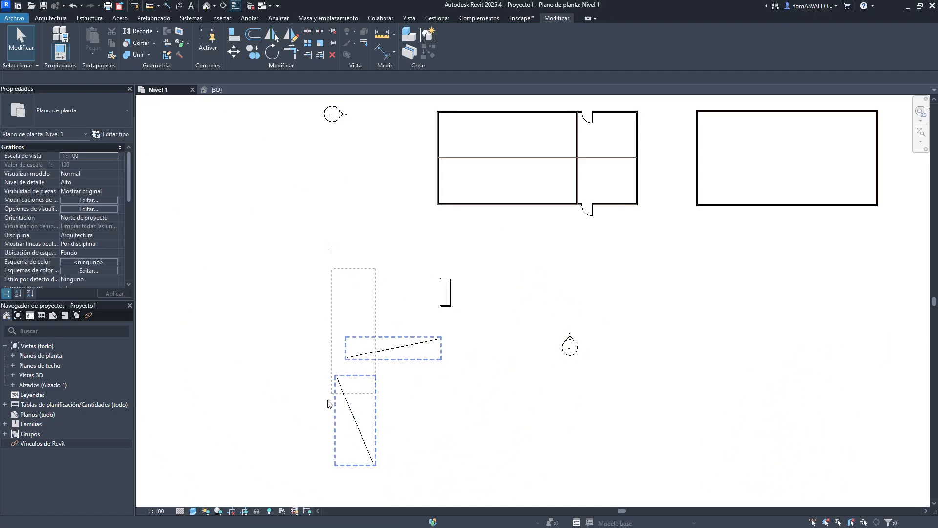
pyautogui.press('Delete')
# - Try a 3-copy radial array of the bench around a point to its left and undo it
pyautogui.click(445, 293)
pyautogui.scroll(2, 436, 400)
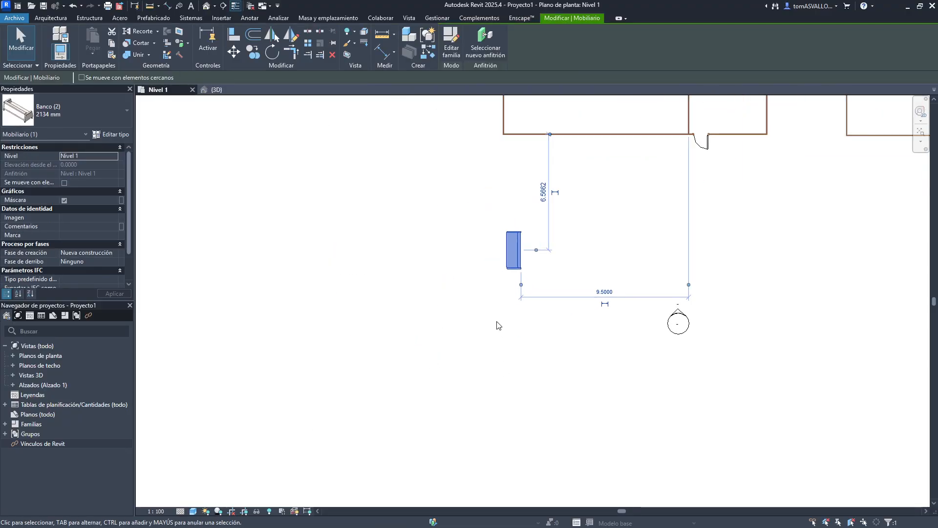
pyautogui.click(306, 45)
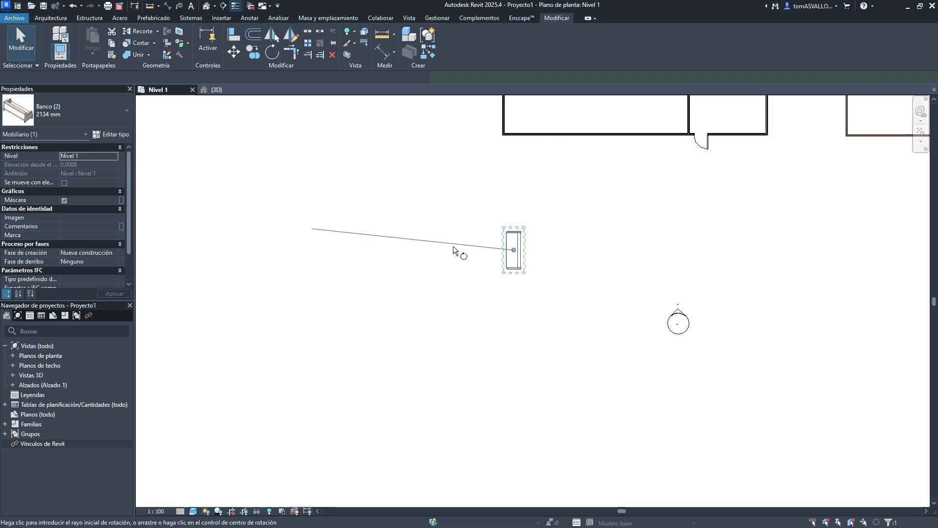
pyautogui.click(512, 250)
pyautogui.click(439, 377)
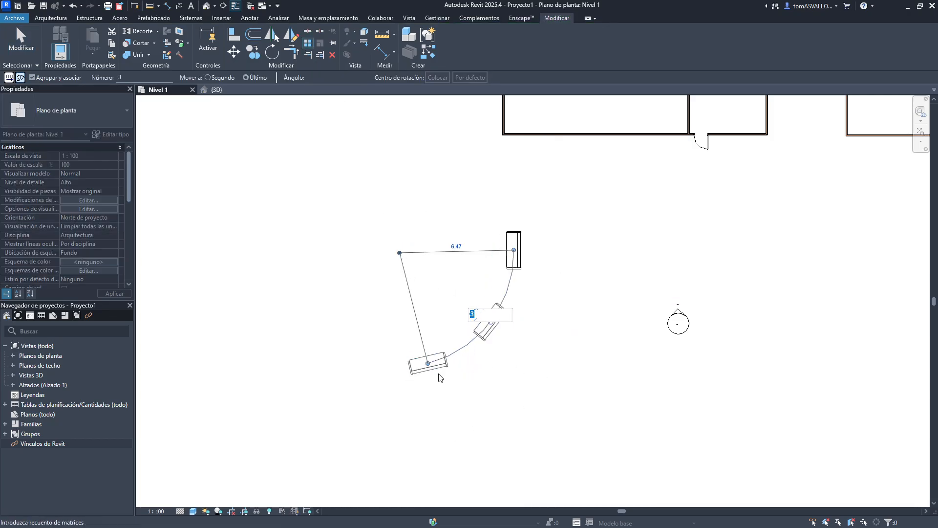
pyautogui.press('Return')
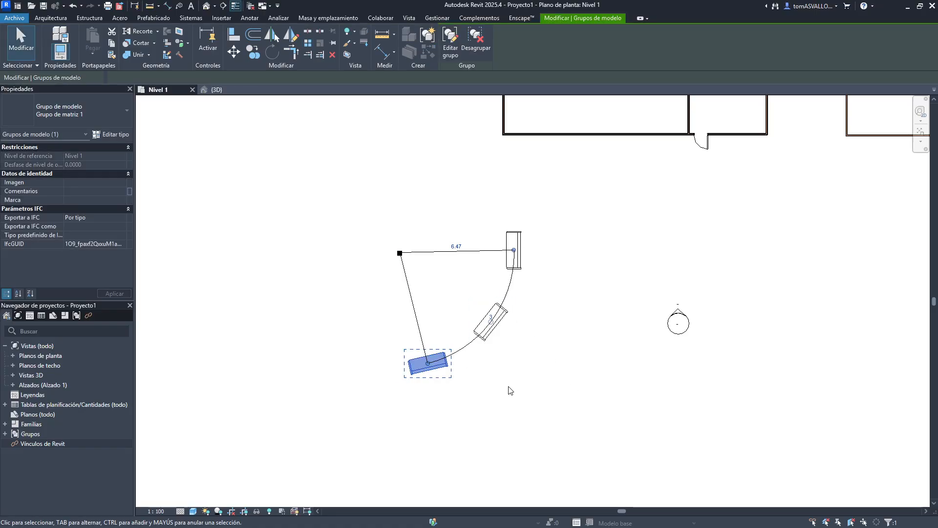
pyautogui.click(524, 332)
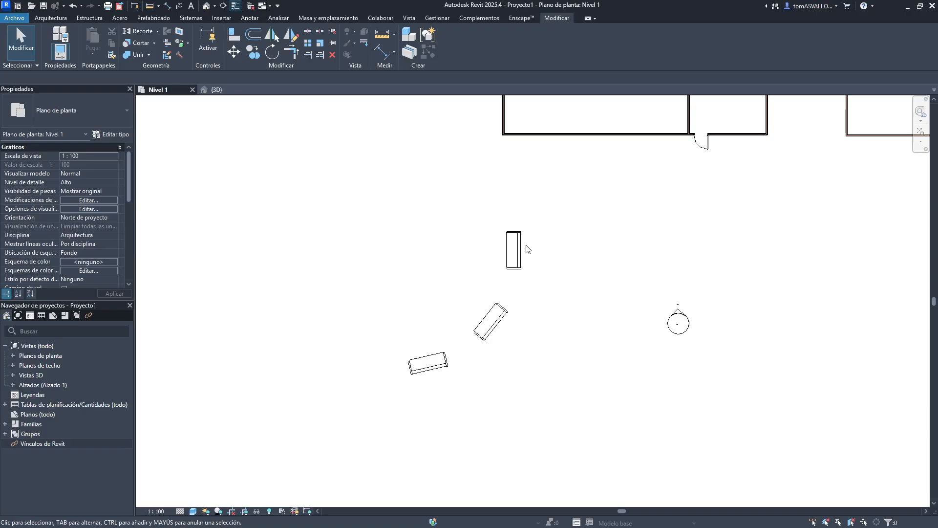
pyautogui.hotkey('ctrl', 'z')
# - Radial-array the bench into 3 copies around a center point to its left, sweeping the angle downward
pyautogui.click(513, 268)
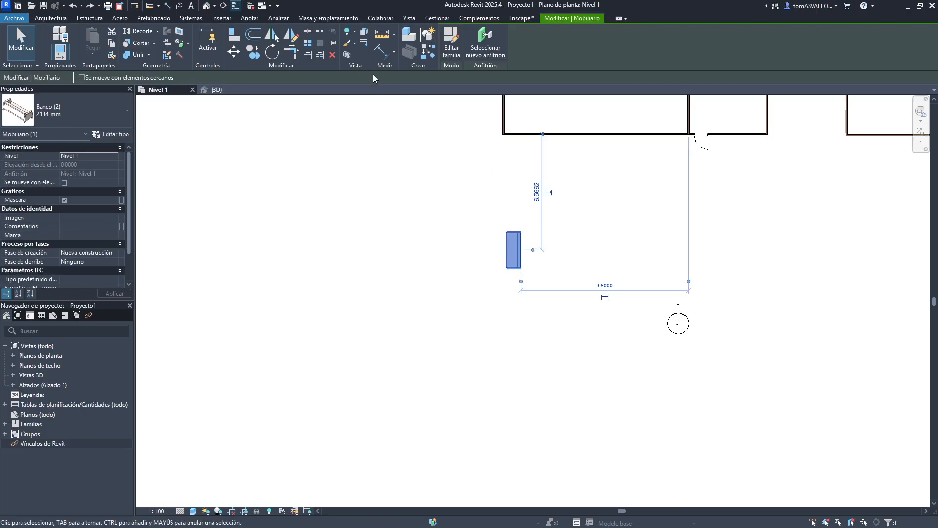
pyautogui.click(308, 43)
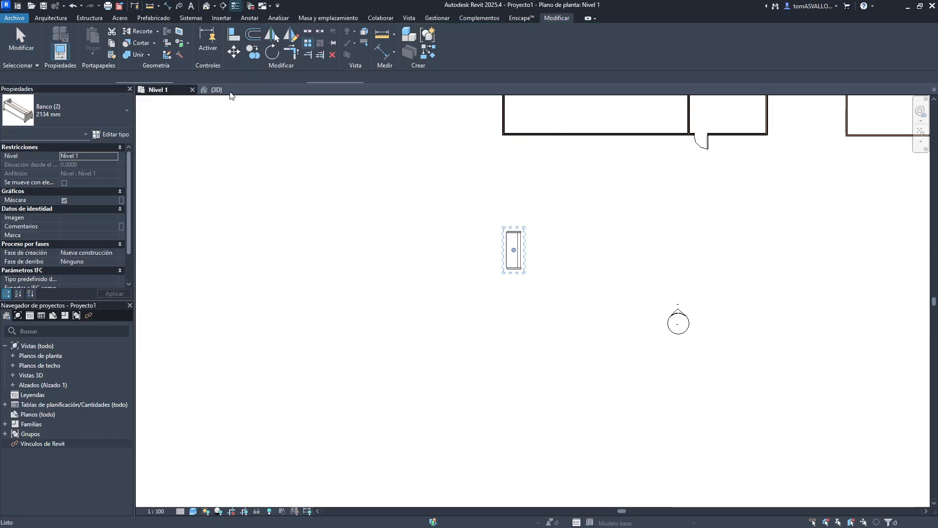
pyautogui.scroll(1, 479, 266)
pyautogui.click(401, 247)
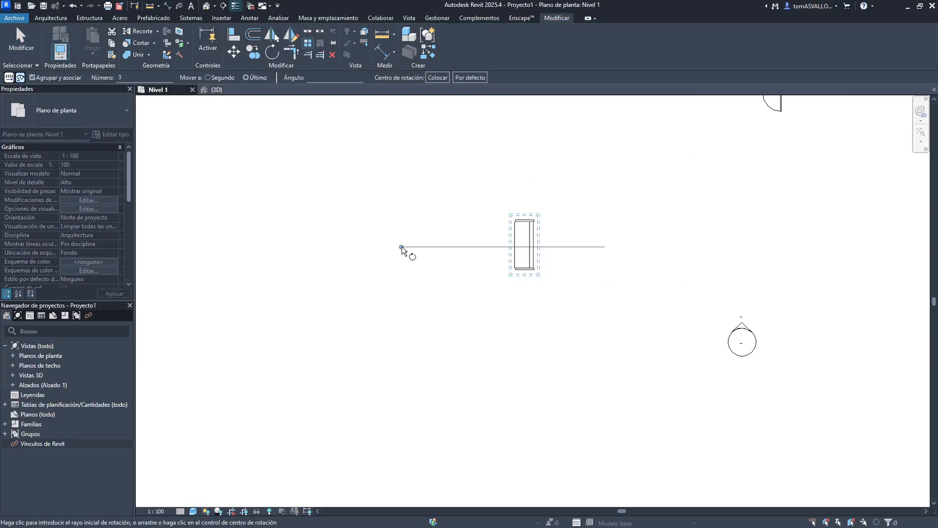
pyautogui.click(523, 244)
pyautogui.click(386, 344)
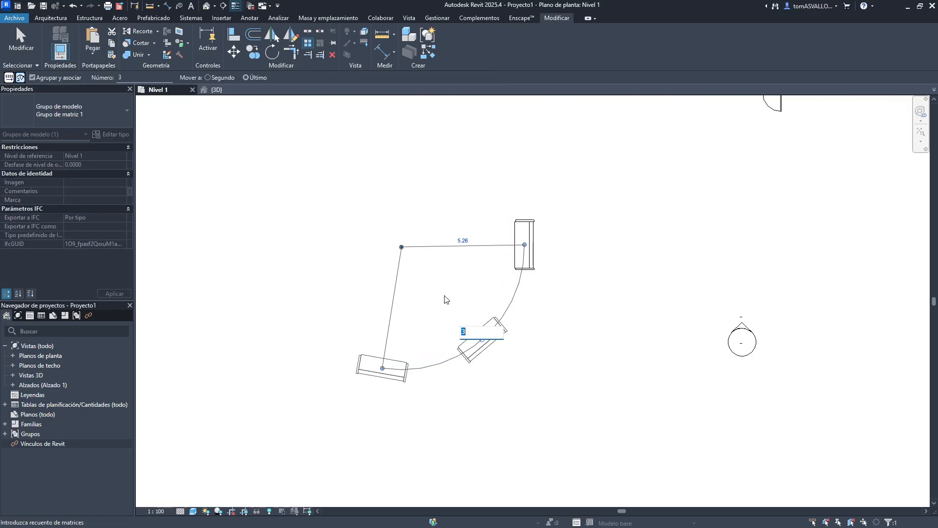
pyautogui.press('Return')
# - Set the bench array's radius to 6, and change it to 9
pyautogui.click(463, 241)
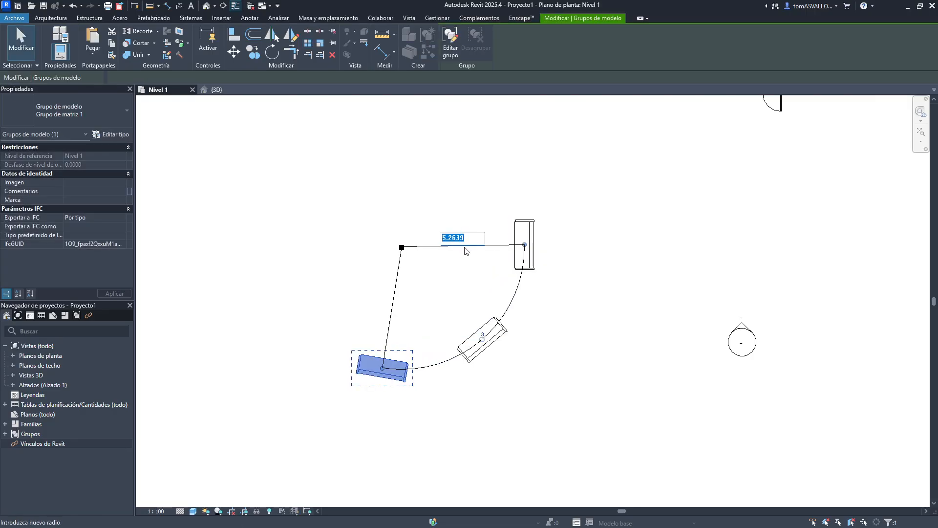
pyautogui.write('6')
pyautogui.press('Return')
pyautogui.click(470, 240)
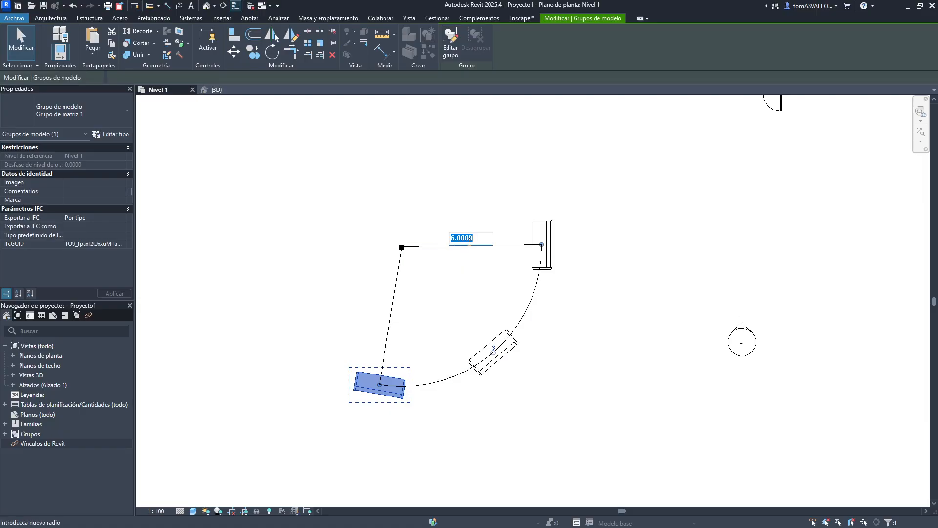
pyautogui.write('9')
pyautogui.press('Return')
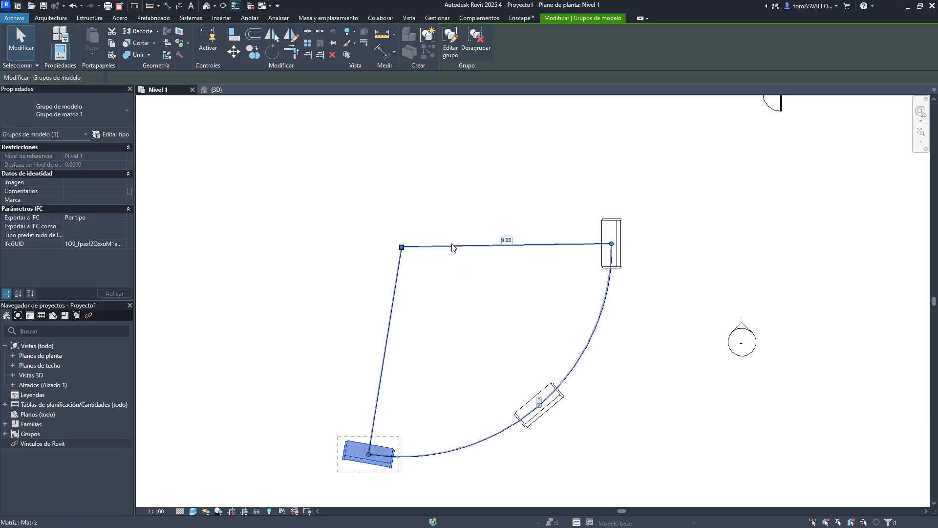
# - Set the bench array's radius to 4
pyautogui.click(501, 242)
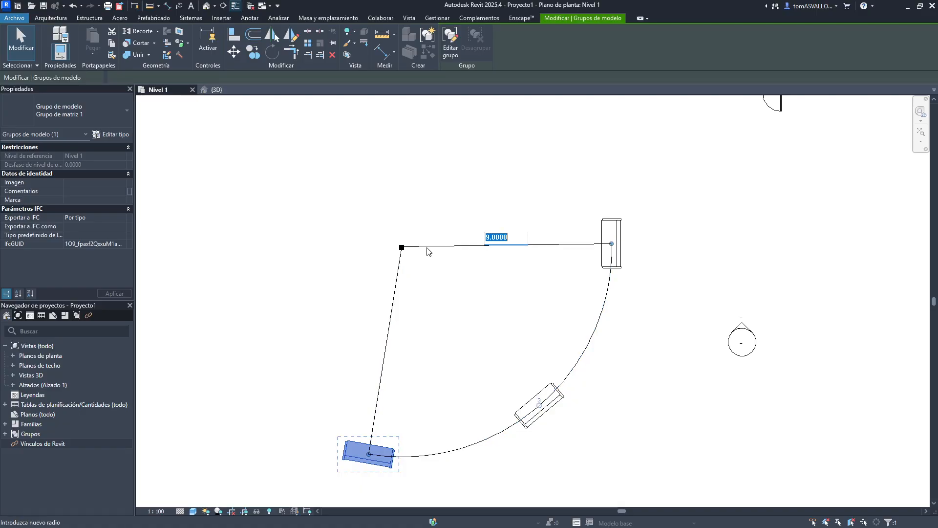
pyautogui.write('4')
pyautogui.press('Return')
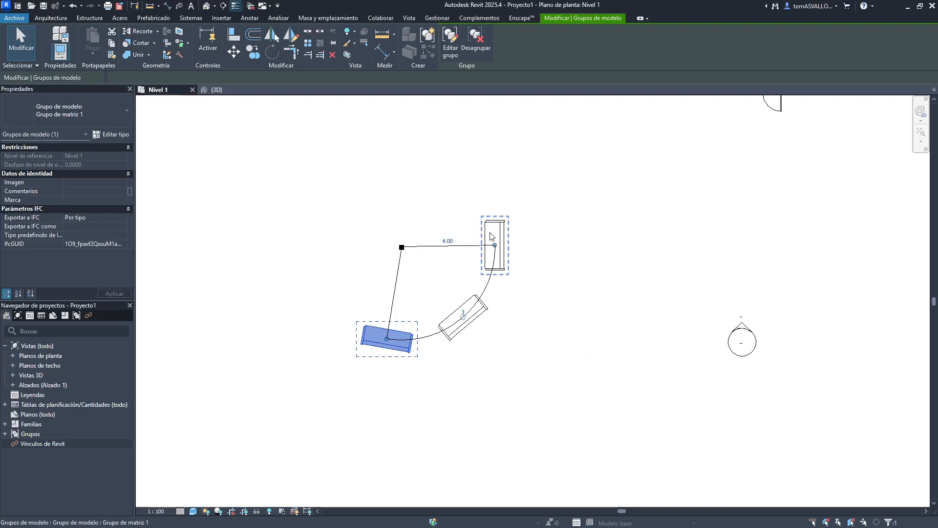
# - Set the bench radial array's angle to 130°
pyautogui.moveTo(415, 255); pyautogui.dragTo(625, 220)
pyautogui.click(429, 296)
pyautogui.click(439, 288)
pyautogui.scroll(1, 624, 220)
pyautogui.moveTo(611, 190); pyautogui.dragTo(413, 253, button='middle')
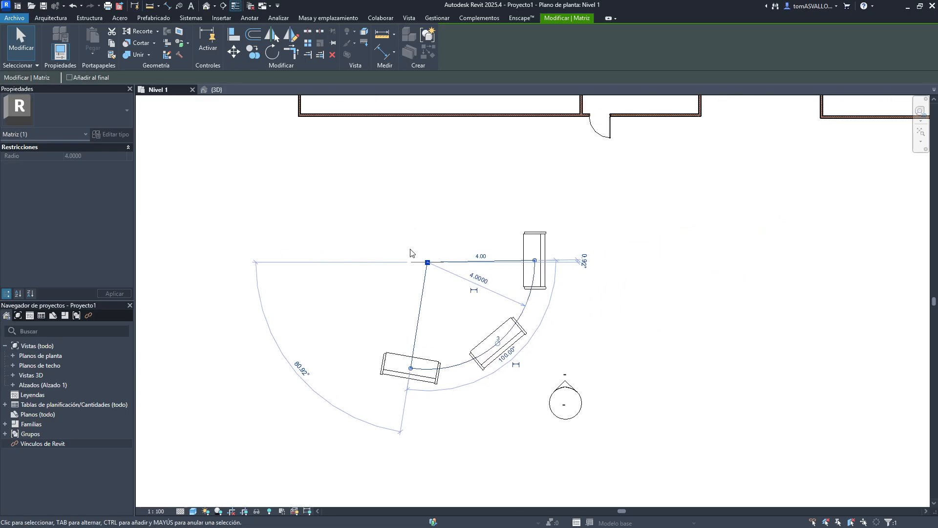
pyautogui.moveTo(427, 262); pyautogui.dragTo(504, 235)
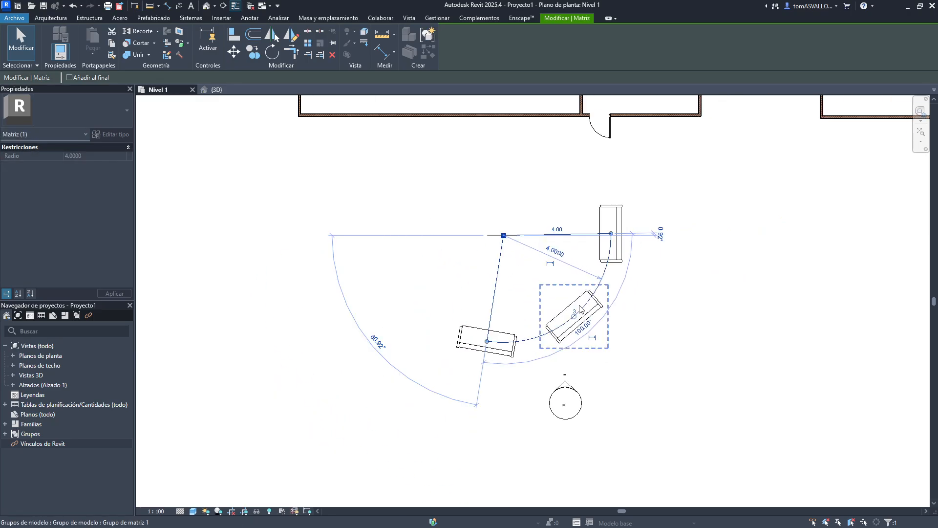
pyautogui.scroll(2, 623, 241)
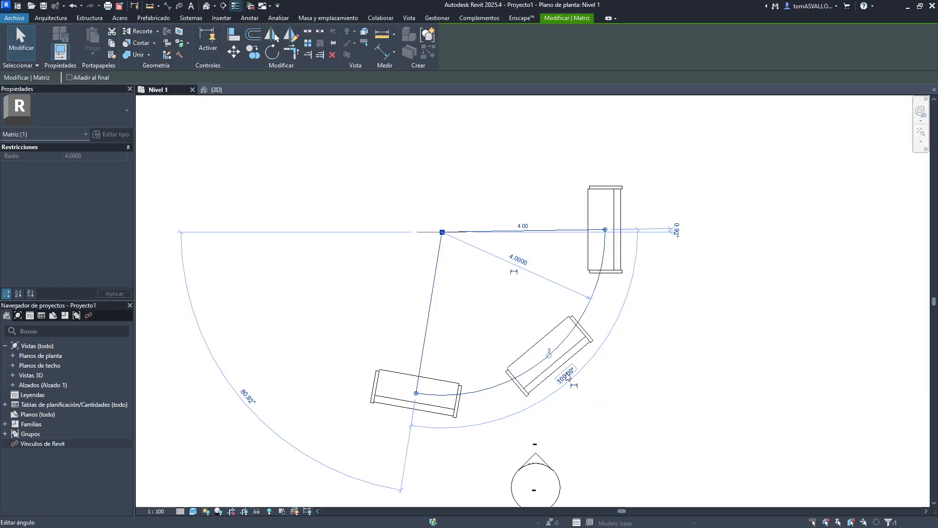
pyautogui.click(567, 375)
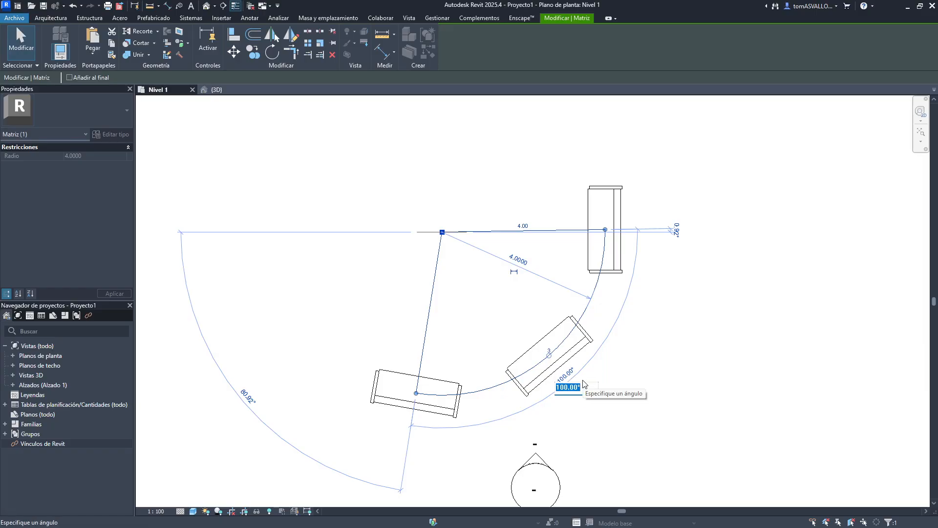
pyautogui.write('130')
pyautogui.press('Return')
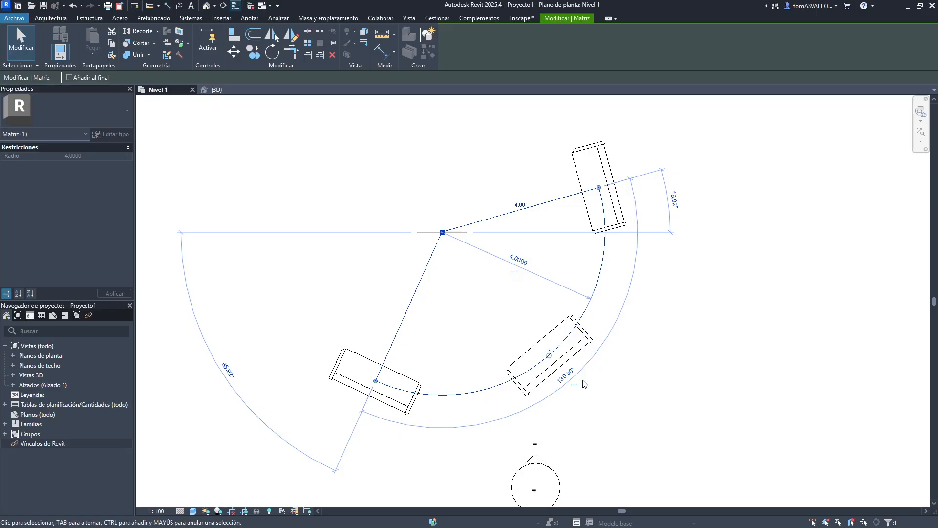
pyautogui.click(510, 260)
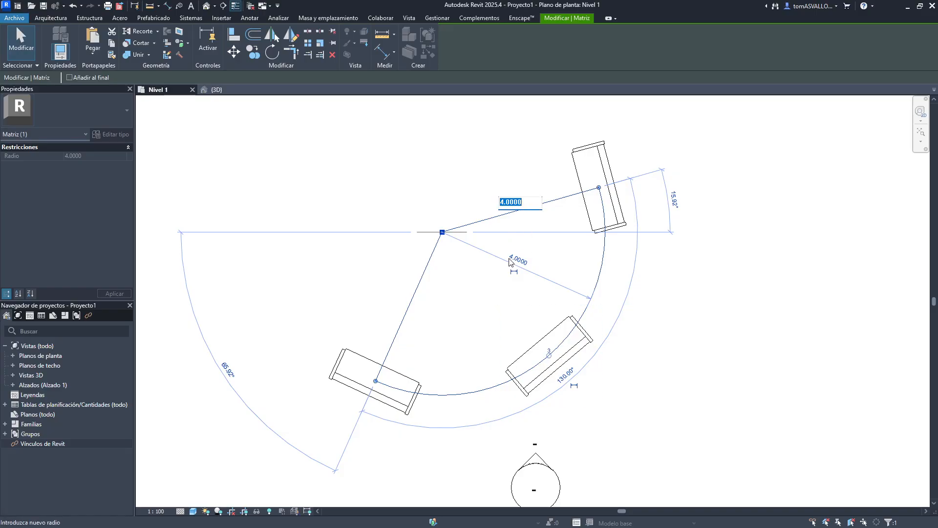
pyautogui.click(515, 266)
pyautogui.click(518, 260)
pyautogui.press('Escape')
pyautogui.click(797, 336)
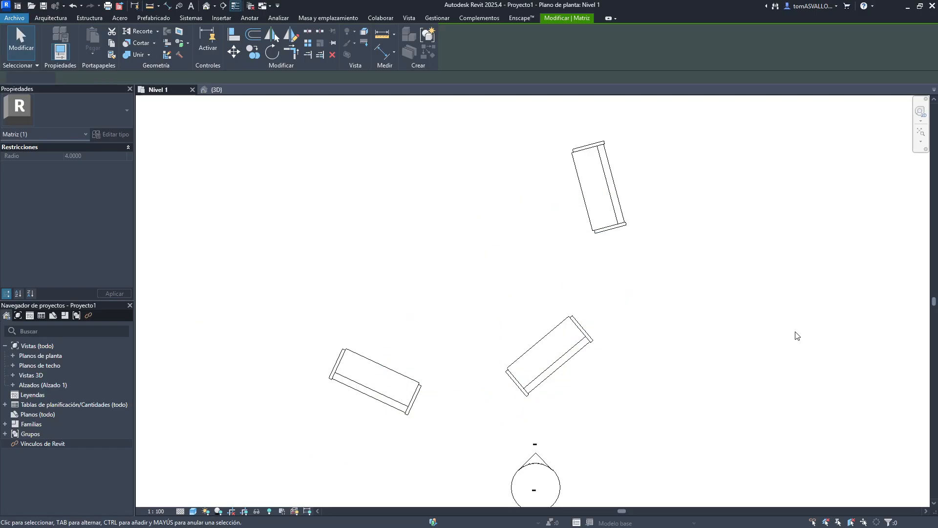
# - Try changing the bench array's number of copies to 7, and undo it
pyautogui.click(597, 228)
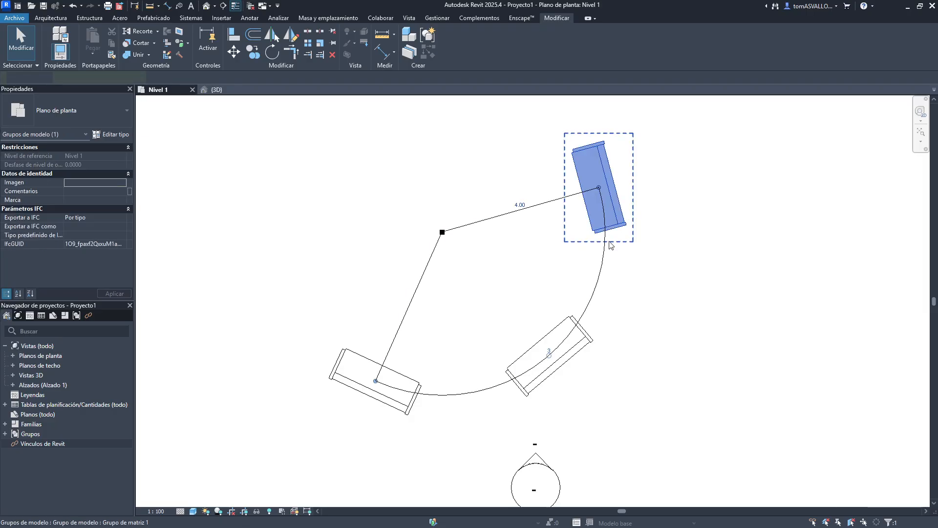
pyautogui.click(549, 351)
pyautogui.write('7')
pyautogui.press('Return')
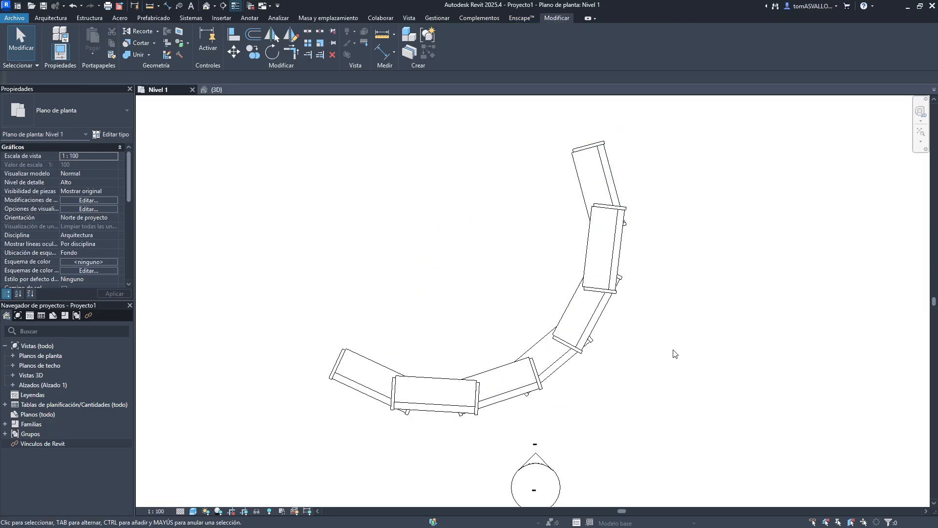
pyautogui.hotkey('ctrl', 'z')
pyautogui.scroll(-4, 670, 360)
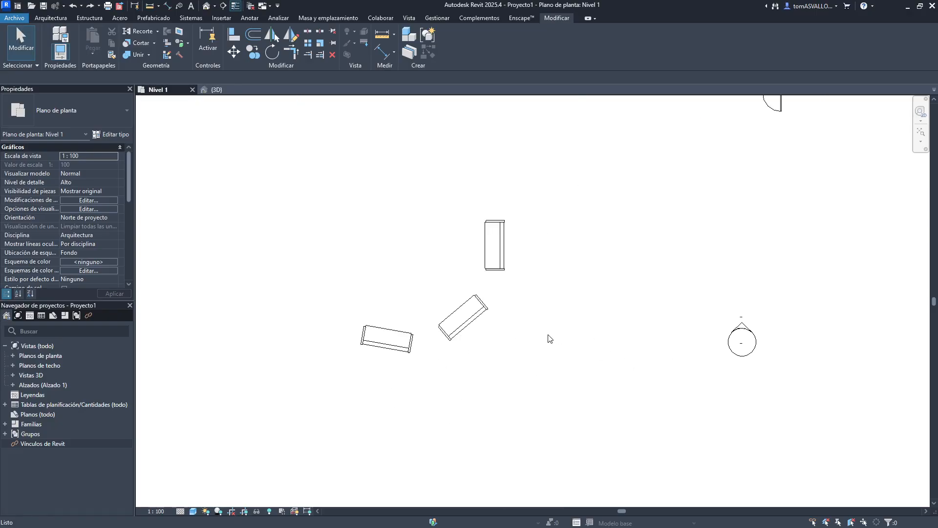
pyautogui.scroll(-5, 541, 327)
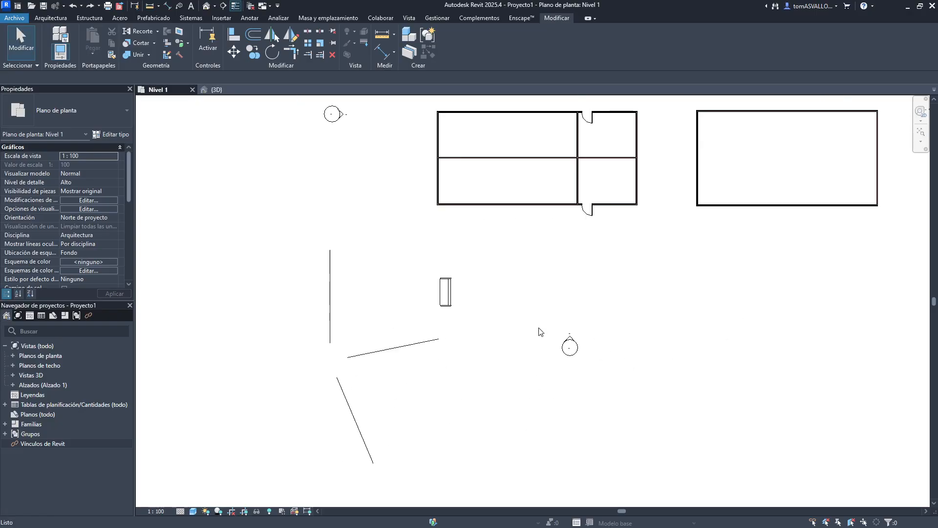
pyautogui.click(445, 292)
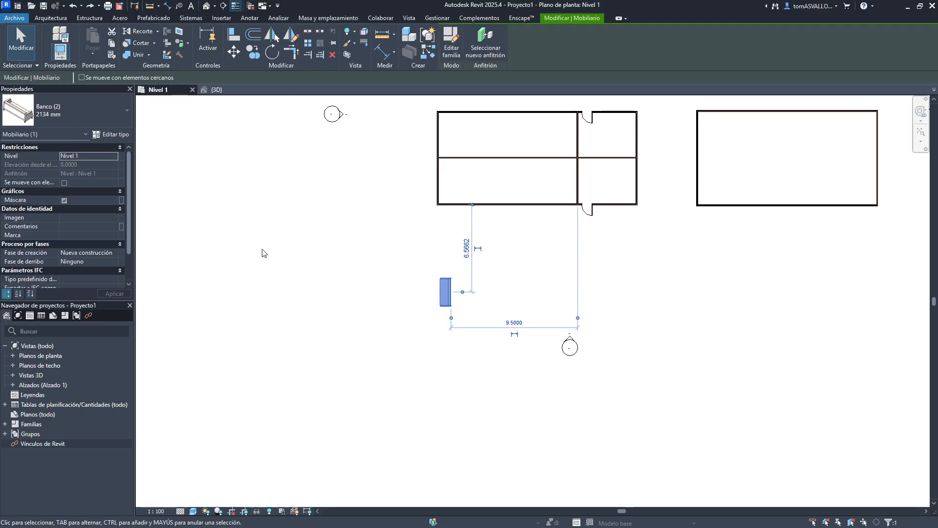
pyautogui.click(271, 253)
pyautogui.moveTo(511, 303); pyautogui.dragTo(428, 373, button='middle')
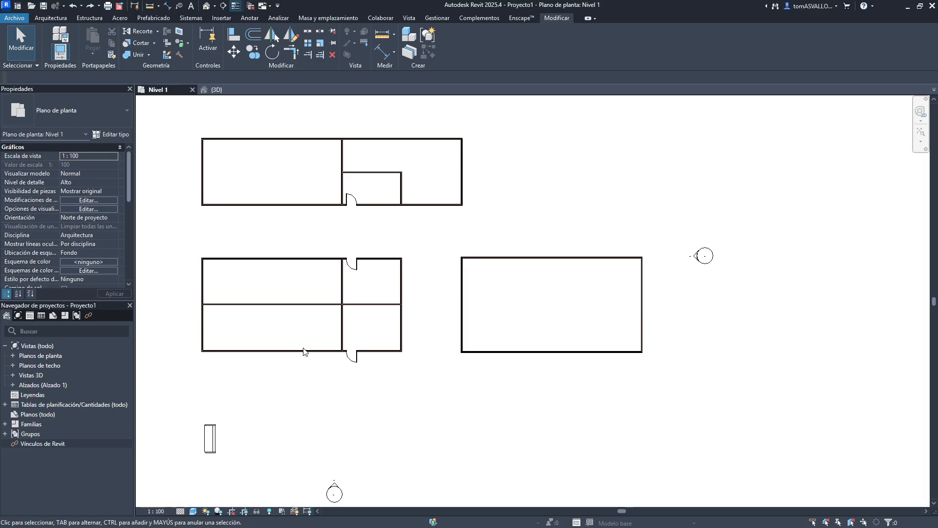
pyautogui.moveTo(430, 250); pyautogui.dragTo(662, 381)
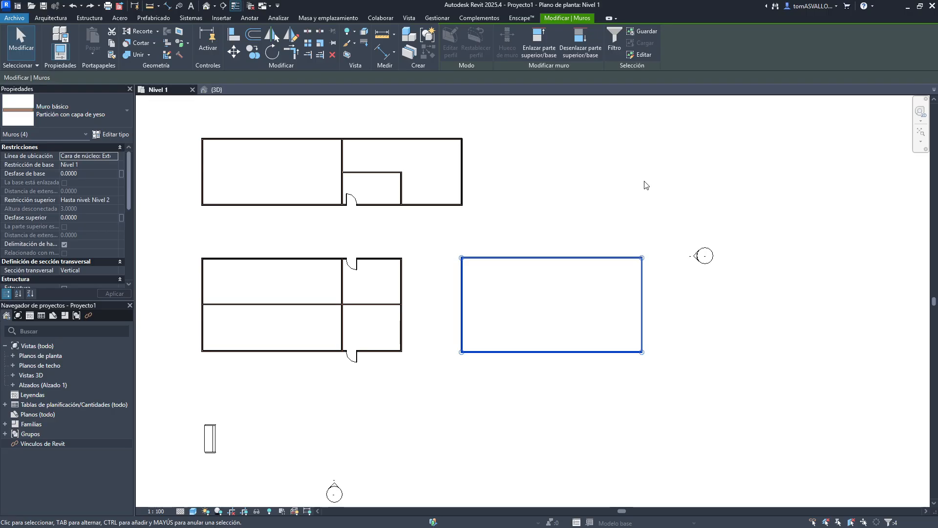
pyautogui.click(605, 270)
pyautogui.moveTo(427, 333); pyautogui.dragTo(550, 243, button='middle')
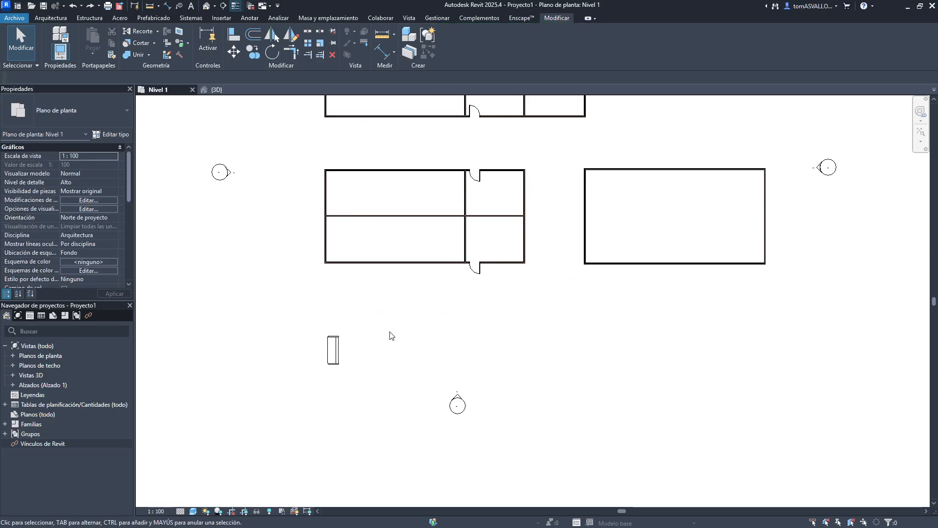
# - Open the bench's type properties and close them
pyautogui.click(342, 359)
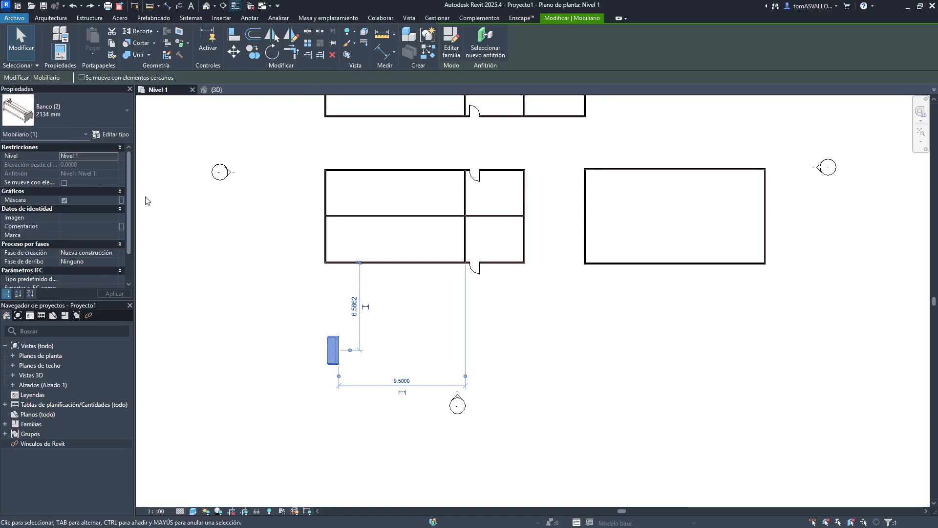
pyautogui.click(123, 135)
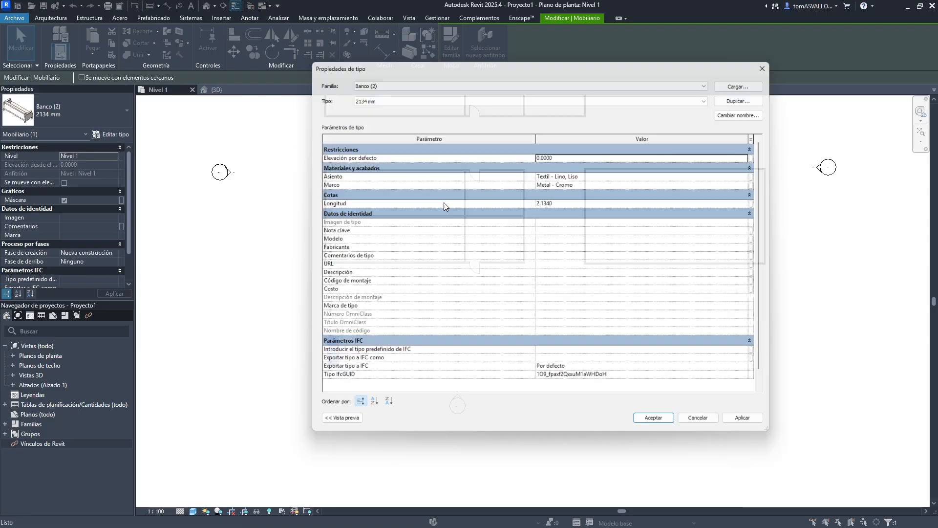
pyautogui.click(772, 55)
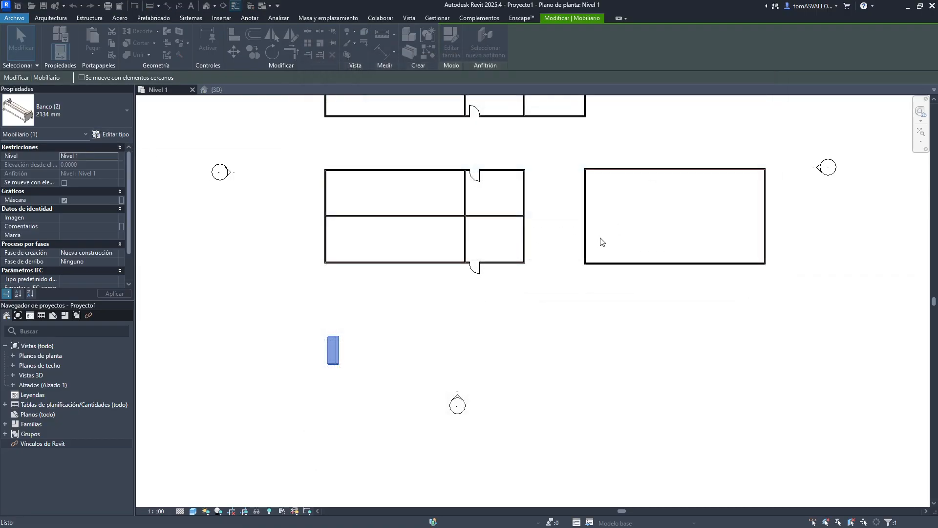
# - Try to scale the rectangular room's four walls graphically from its lower-left corner, then cancel
pyautogui.click(585, 241)
pyautogui.moveTo(655, 204); pyautogui.dragTo(577, 243, button='middle')
pyautogui.click(608, 233)
pyautogui.moveTo(478, 200); pyautogui.dragTo(717, 341)
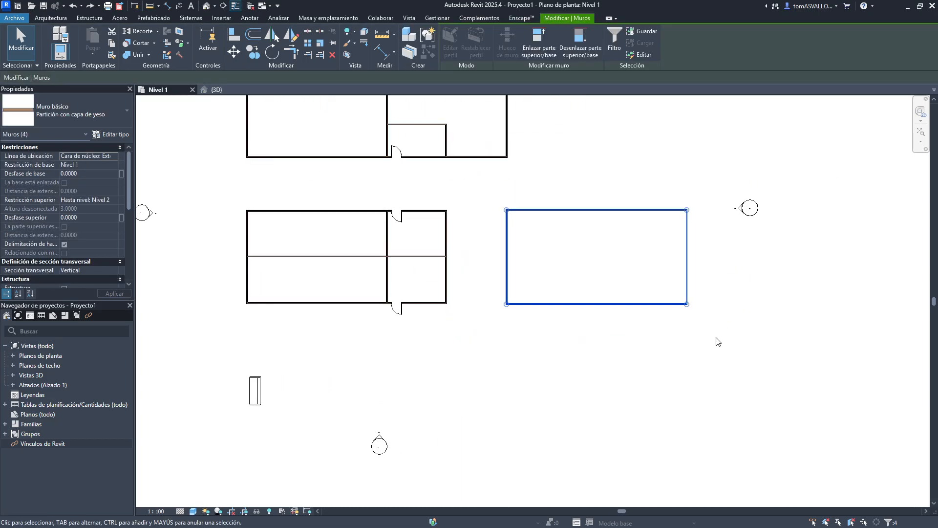
pyautogui.click(321, 44)
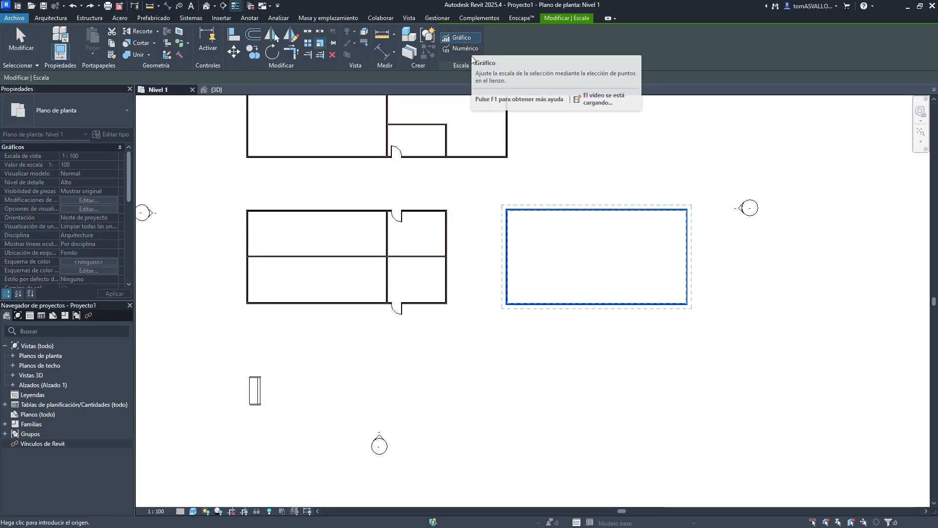
pyautogui.scroll(5, 518, 323)
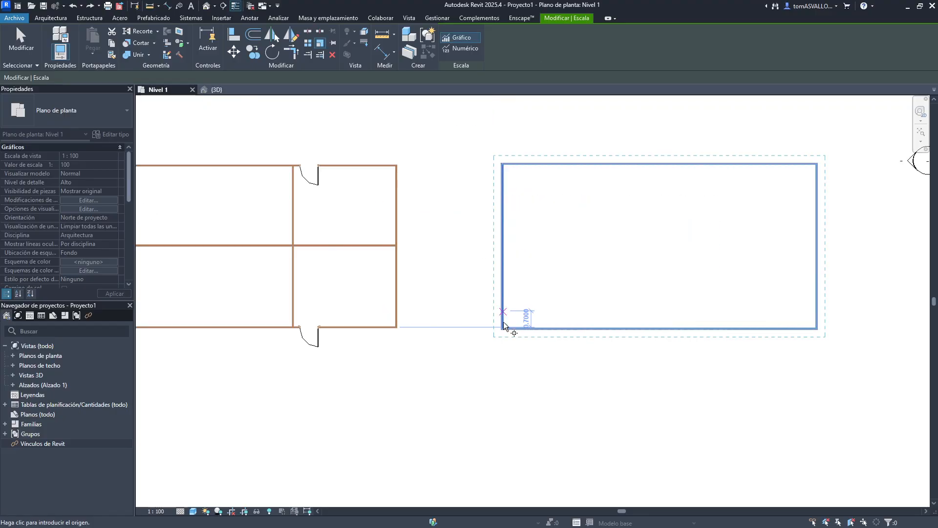
pyautogui.scroll(5, 520, 315)
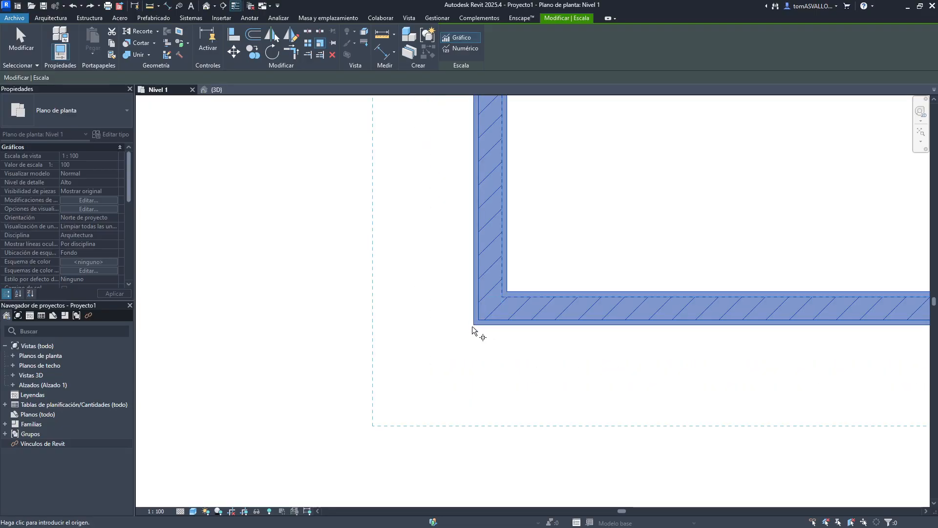
pyautogui.click(499, 319)
pyautogui.scroll(-5, 383, 324)
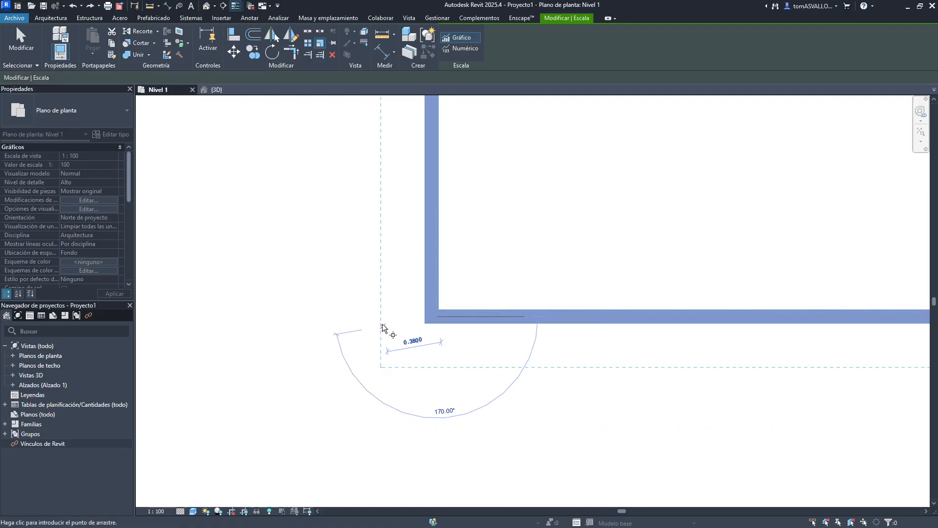
pyautogui.scroll(-2, 380, 328)
pyautogui.scroll(8, 561, 324)
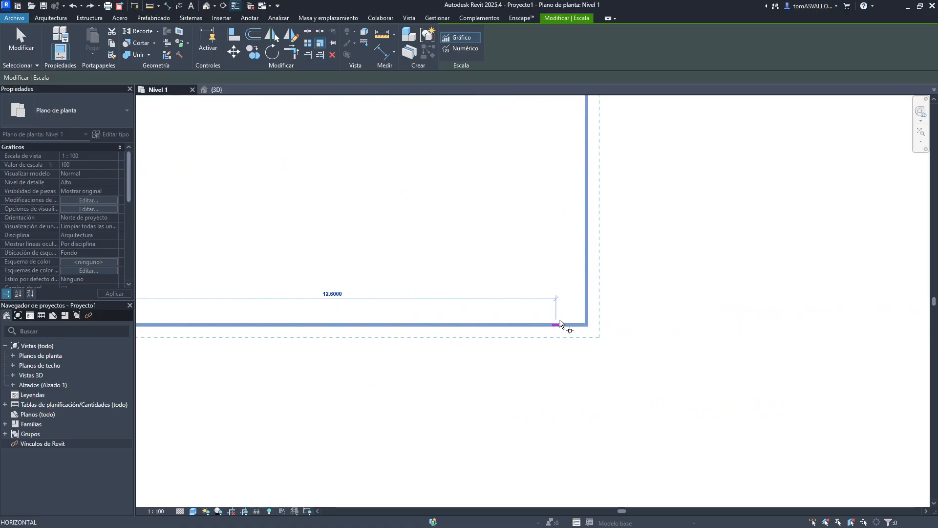
pyautogui.click(613, 330)
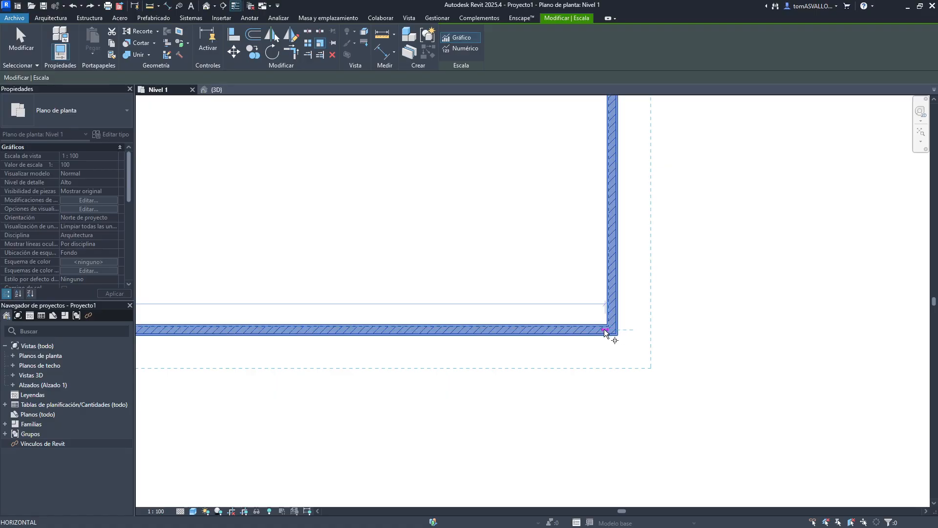
pyautogui.click(612, 332)
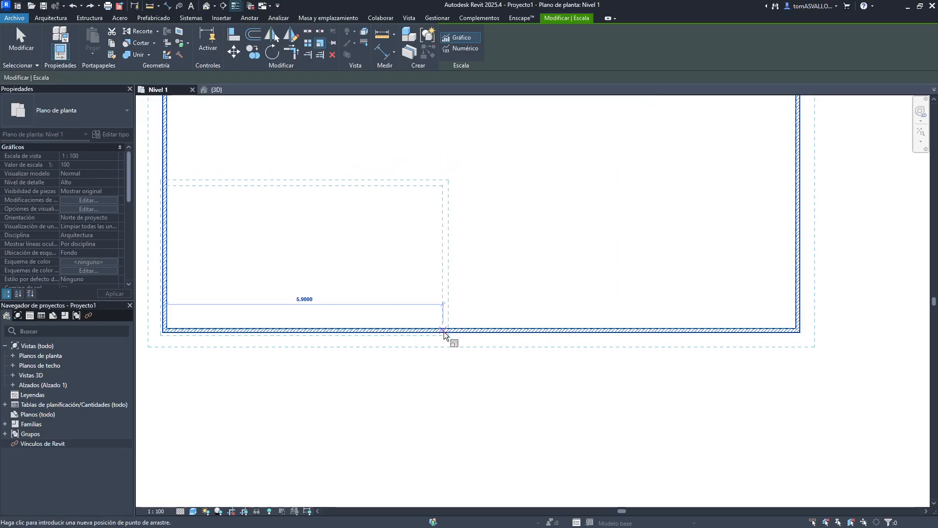
pyautogui.press('Escape')
pyautogui.press('Escape')
# - Scale the rectangular room's walls graphically from its lower-left corner using endpoint reference points, then undo the scale
pyautogui.scroll(-1, 308, 291)
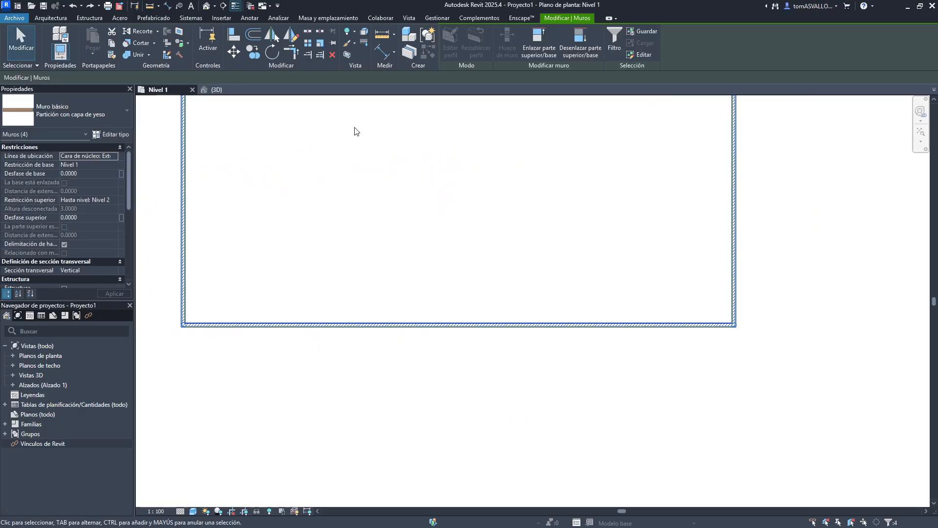
pyautogui.scroll(-6, 364, 171)
pyautogui.moveTo(376, 209); pyautogui.dragTo(398, 272, button='middle')
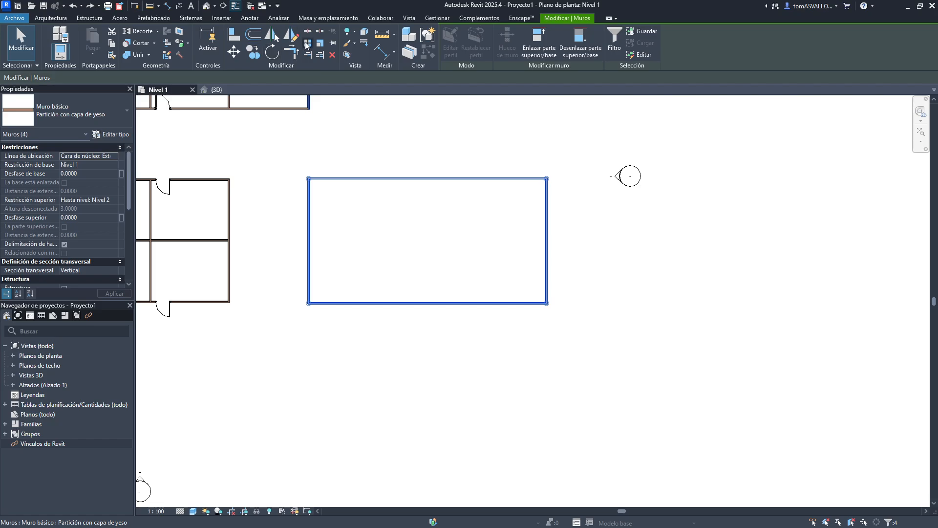
pyautogui.click(320, 44)
pyautogui.scroll(6, 314, 342)
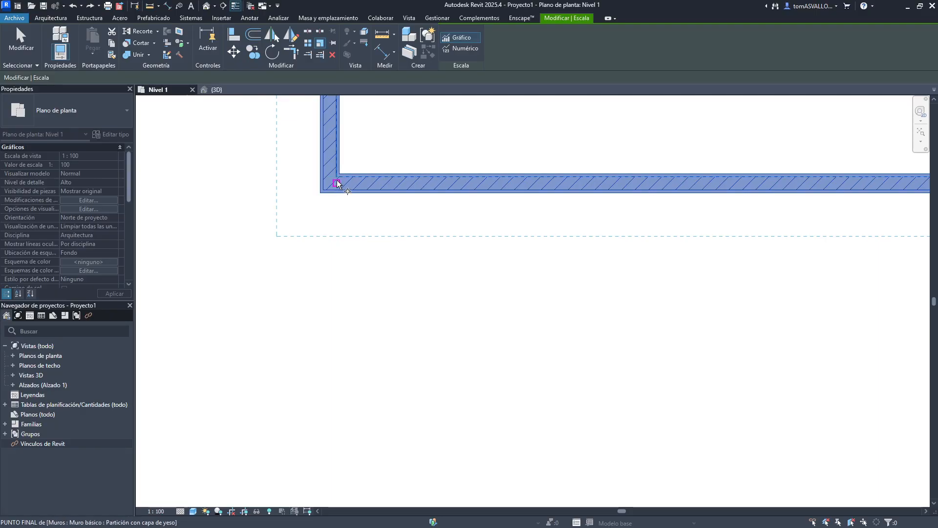
pyautogui.scroll(2, 342, 173)
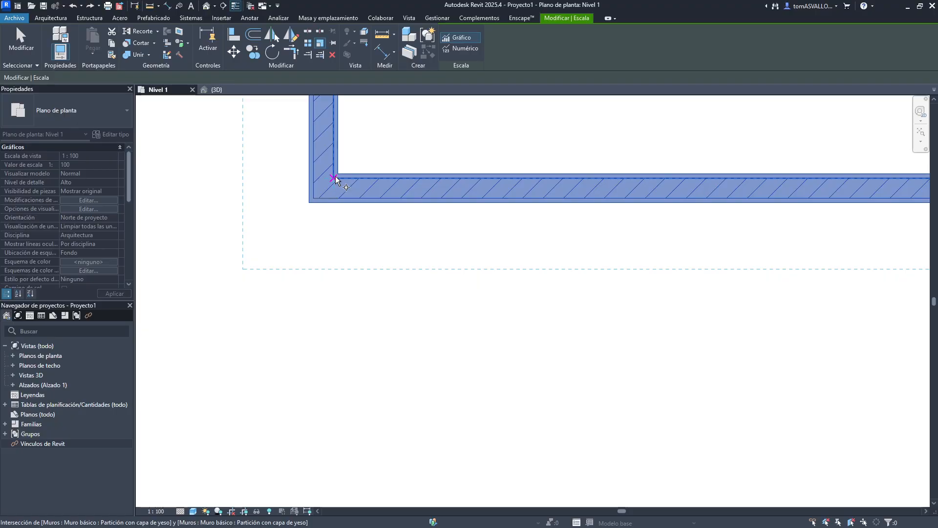
pyautogui.click(336, 178)
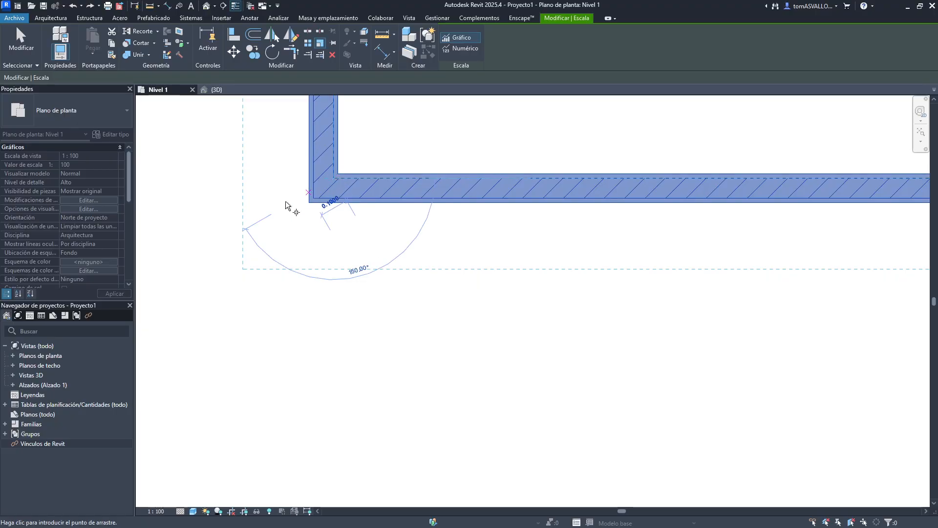
pyautogui.scroll(-3, 281, 207)
pyautogui.moveTo(809, 242); pyautogui.dragTo(391, 246, button='middle')
pyautogui.scroll(2, 245, 260)
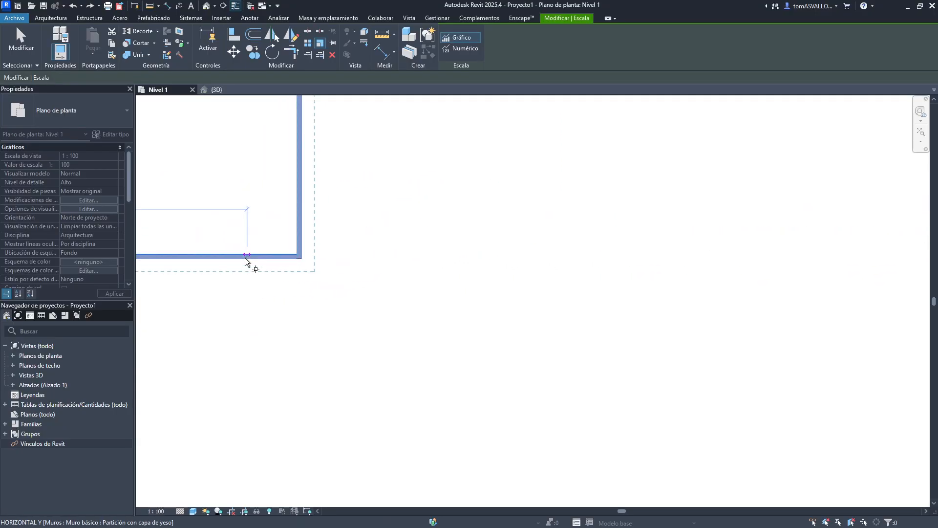
pyautogui.moveTo(245, 260); pyautogui.dragTo(398, 280, button='middle')
pyautogui.scroll(1, 421, 281)
pyautogui.scroll(2, 421, 282)
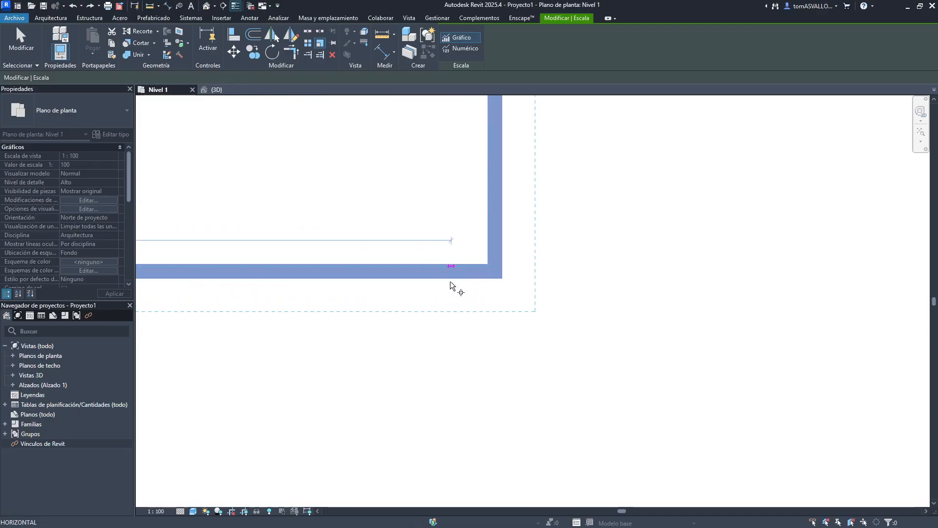
pyautogui.scroll(-4, 496, 287)
pyautogui.moveTo(456, 298); pyautogui.dragTo(669, 289, button='middle')
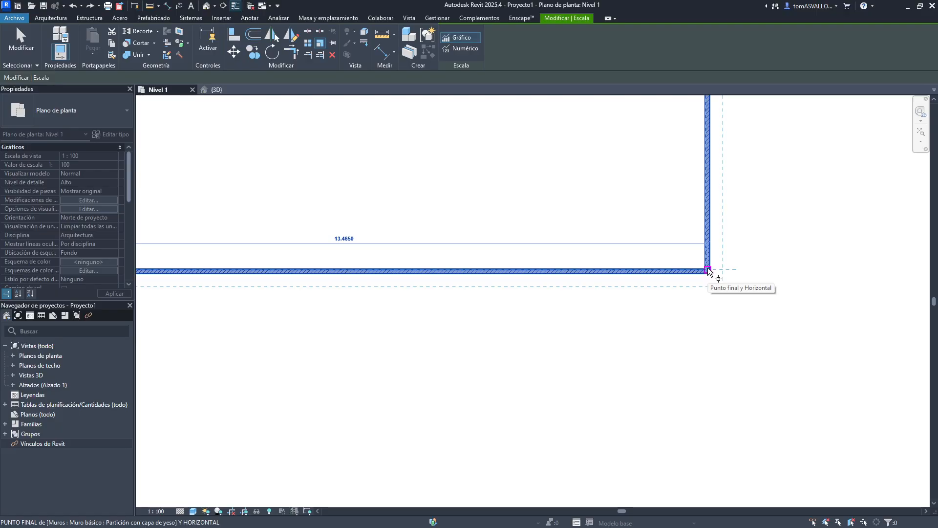
pyautogui.scroll(1, 709, 271)
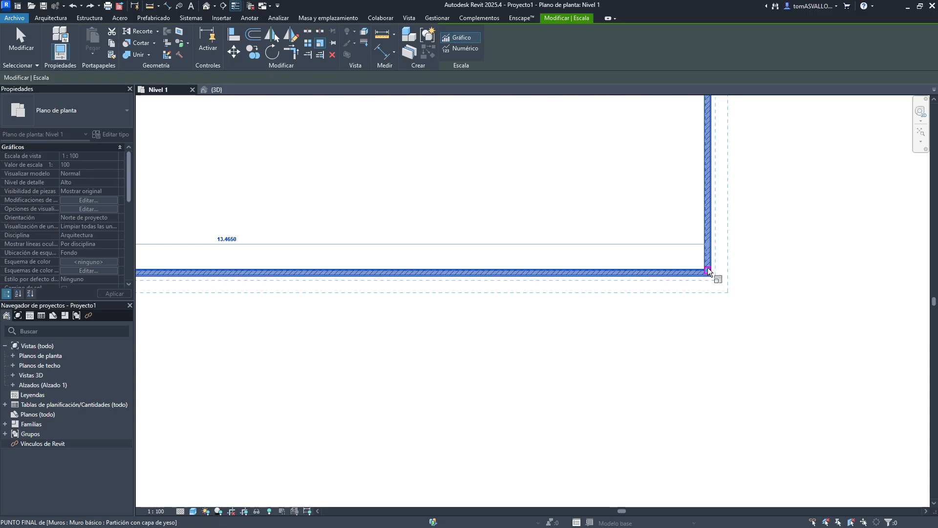
pyautogui.click(708, 270)
pyautogui.moveTo(569, 269); pyautogui.dragTo(738, 263, button='middle')
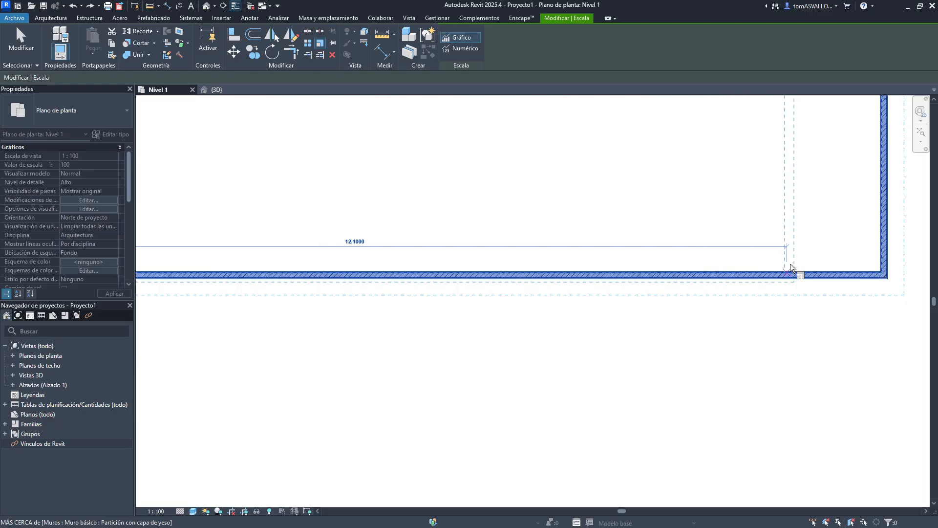
pyautogui.click(790, 264)
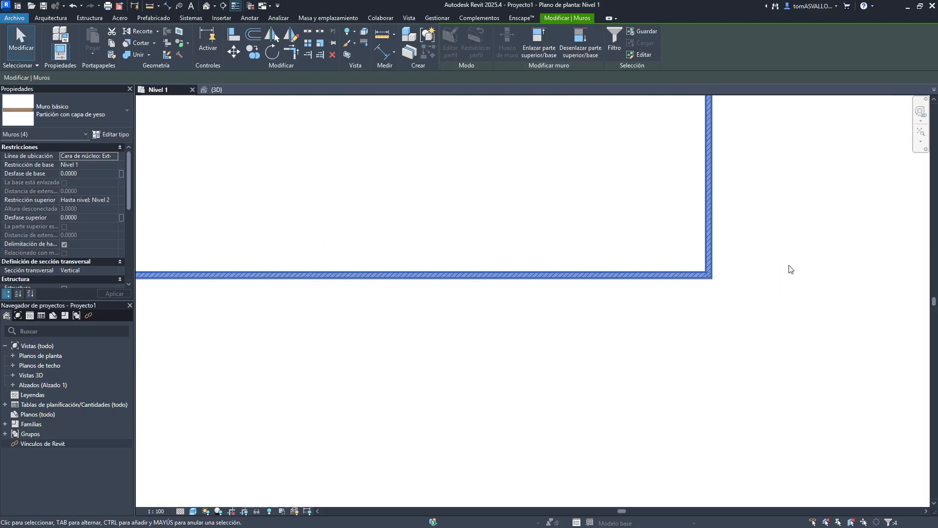
pyautogui.scroll(-4, 782, 276)
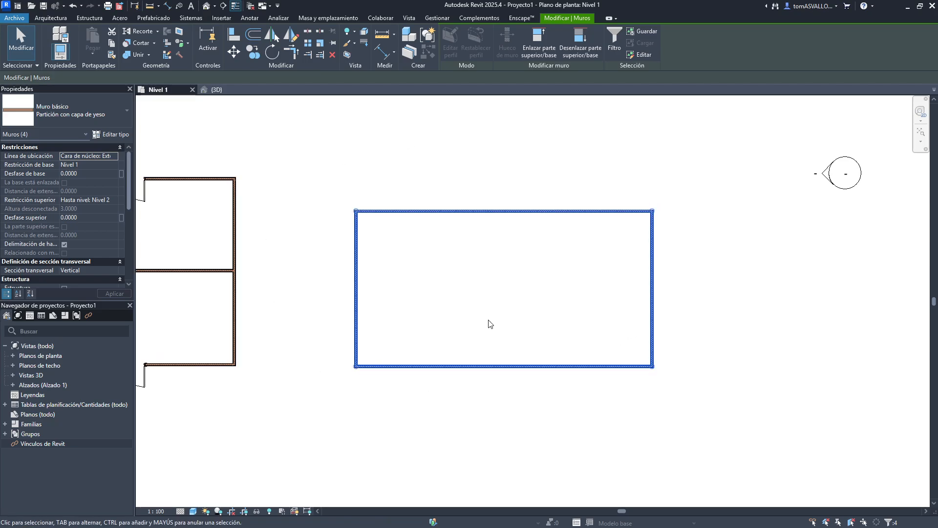
pyautogui.hotkey('ctrl', 'z')
# - Select the room's wall chain and scale it down graphically with the RE shortcut, then undo it
pyautogui.scroll(-5, 491, 323)
pyautogui.moveTo(465, 303); pyautogui.dragTo(448, 342, button='middle')
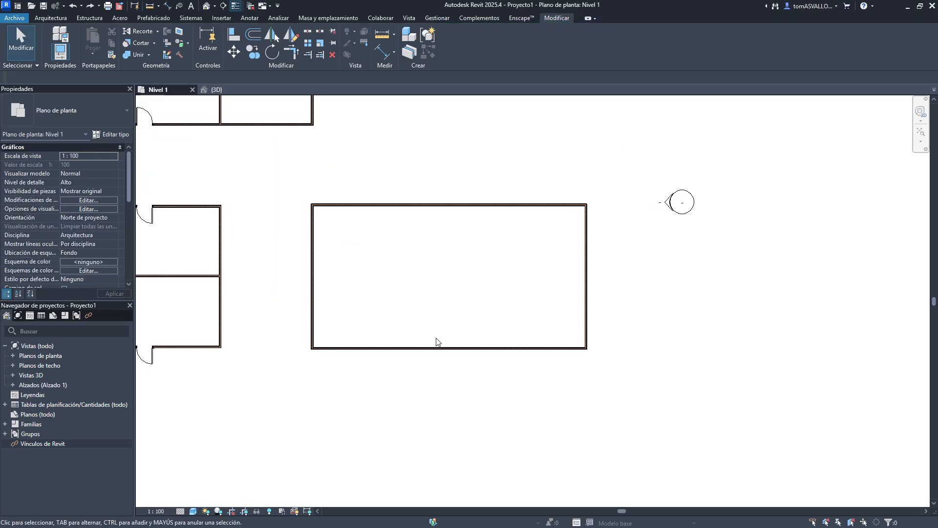
pyautogui.press('Tab')
pyautogui.click(434, 348)
pyautogui.press('r')
pyautogui.press('e')
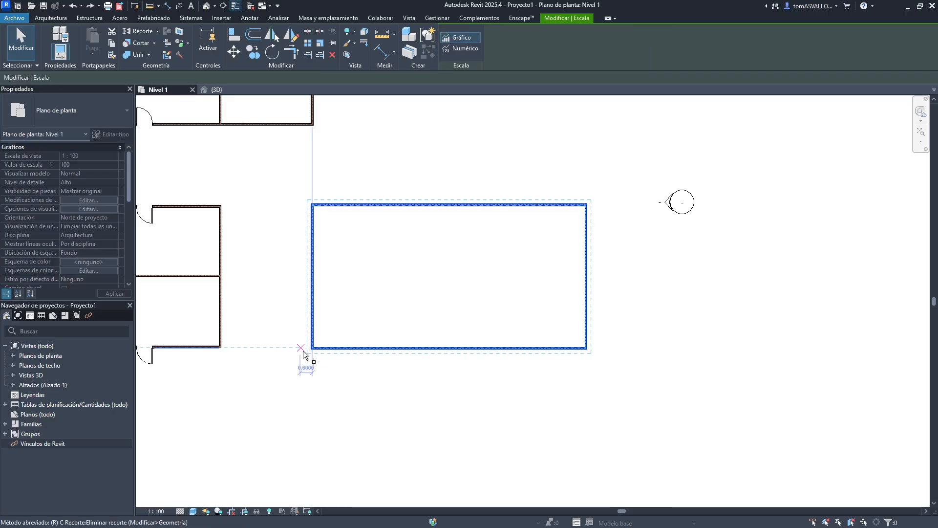
pyautogui.click(301, 348)
pyautogui.click(586, 348)
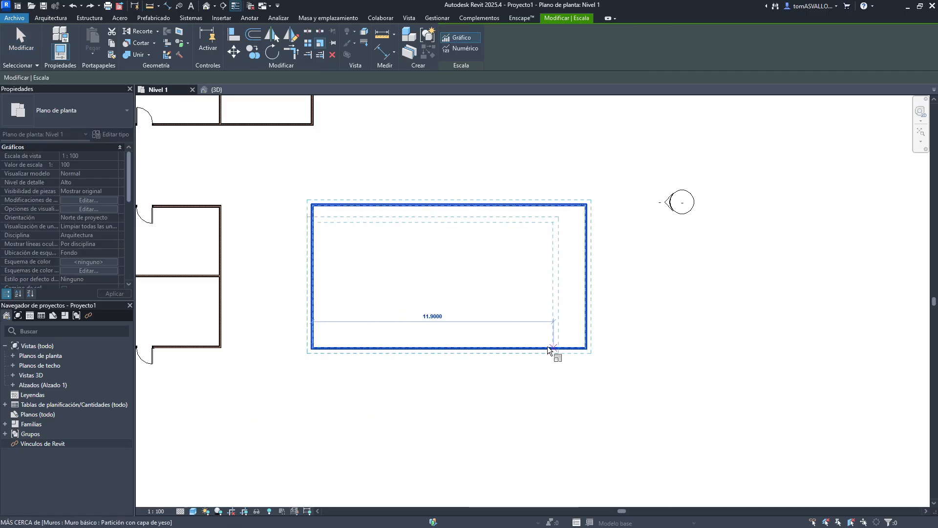
pyautogui.click(536, 348)
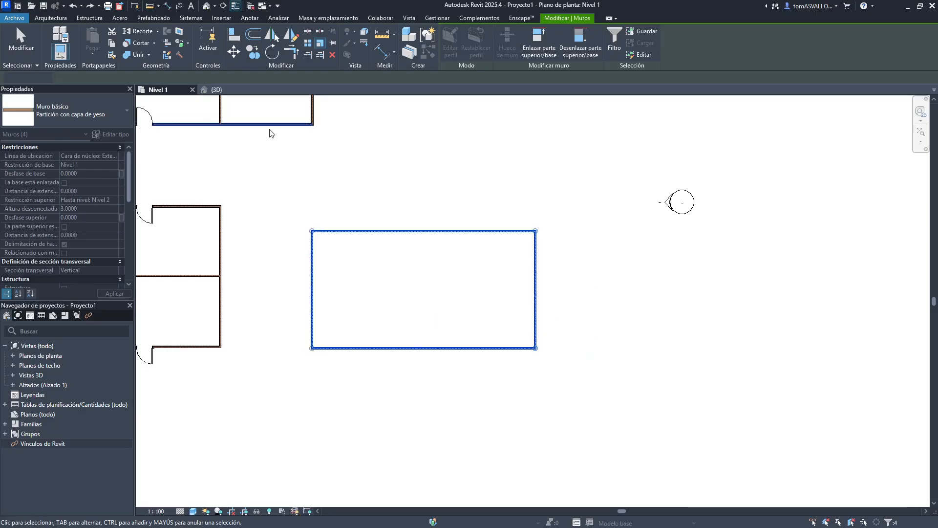
pyautogui.press('Escape')
pyautogui.click(362, 231)
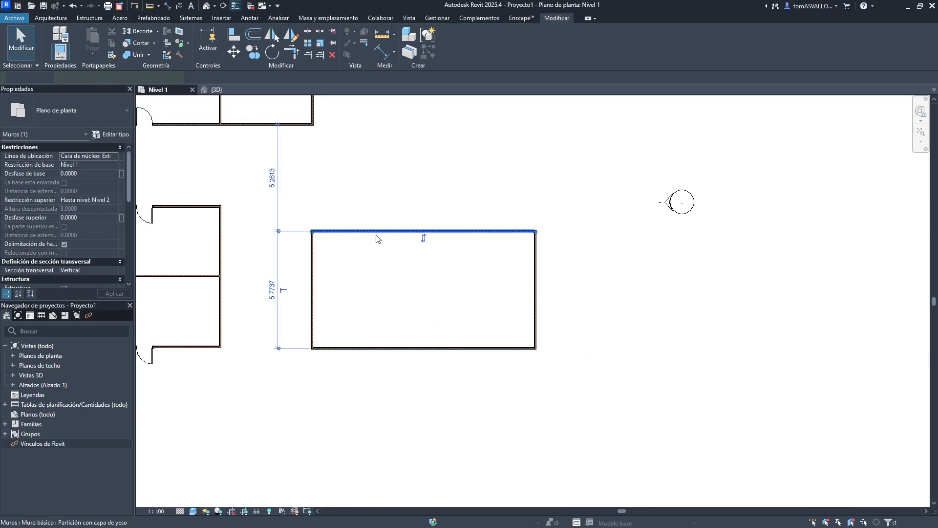
pyautogui.press('Escape')
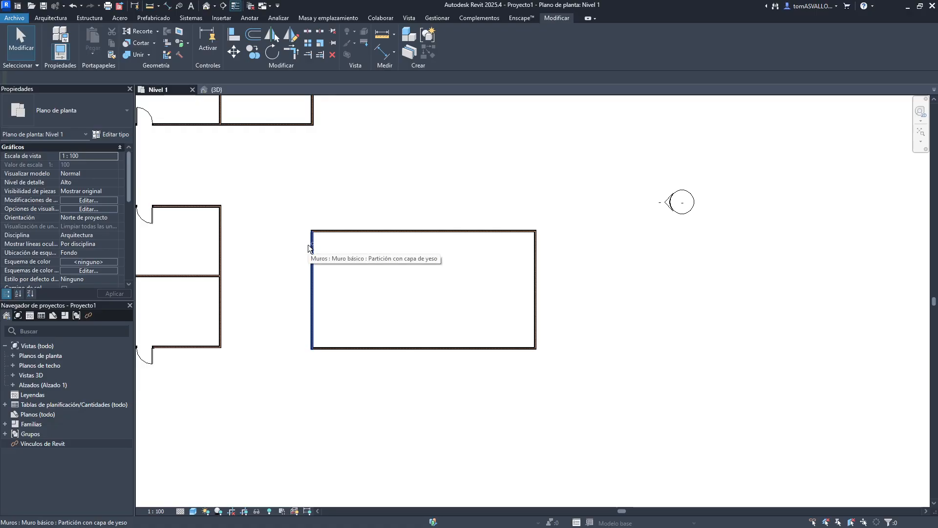
pyautogui.hotkey('ctrl', 'z')
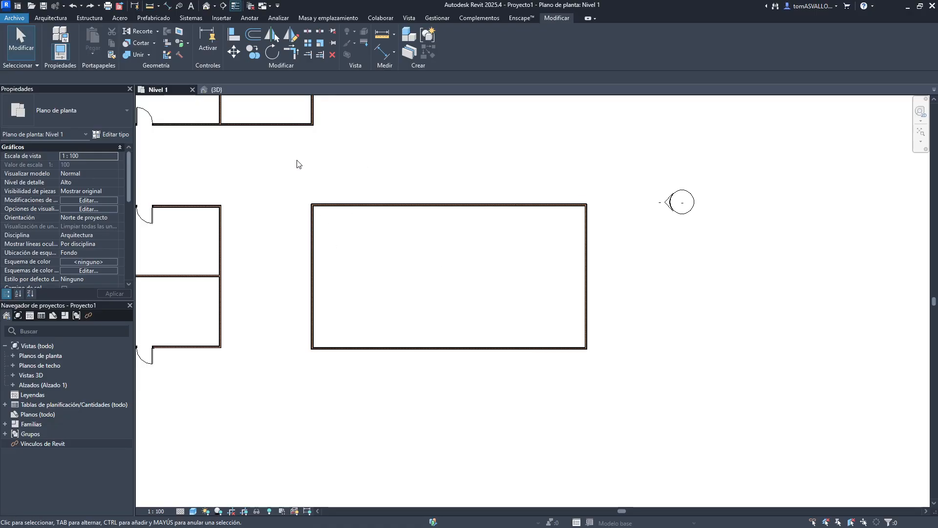
# - Scale the room's four walls numerically by a factor of 2 about the room's centre, then undo it
pyautogui.moveTo(276, 160); pyautogui.dragTo(619, 365)
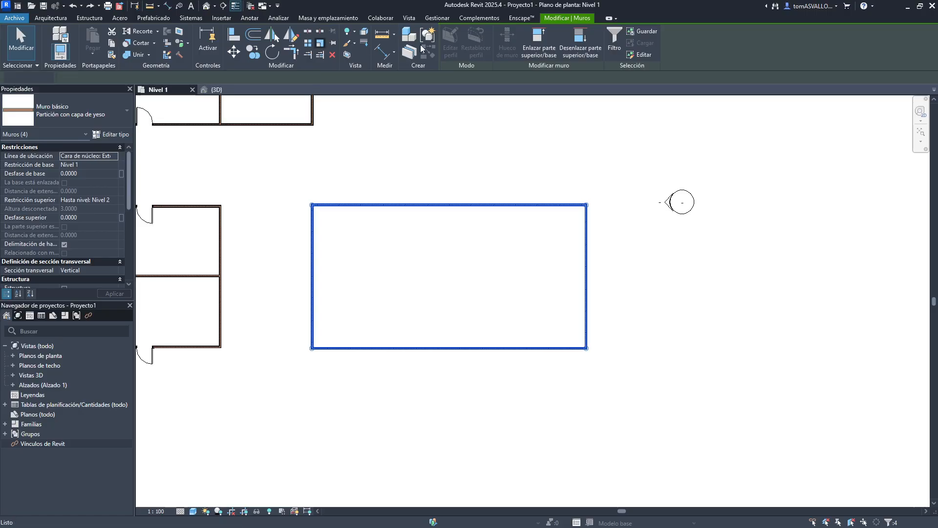
pyautogui.press('r')
pyautogui.press('e')
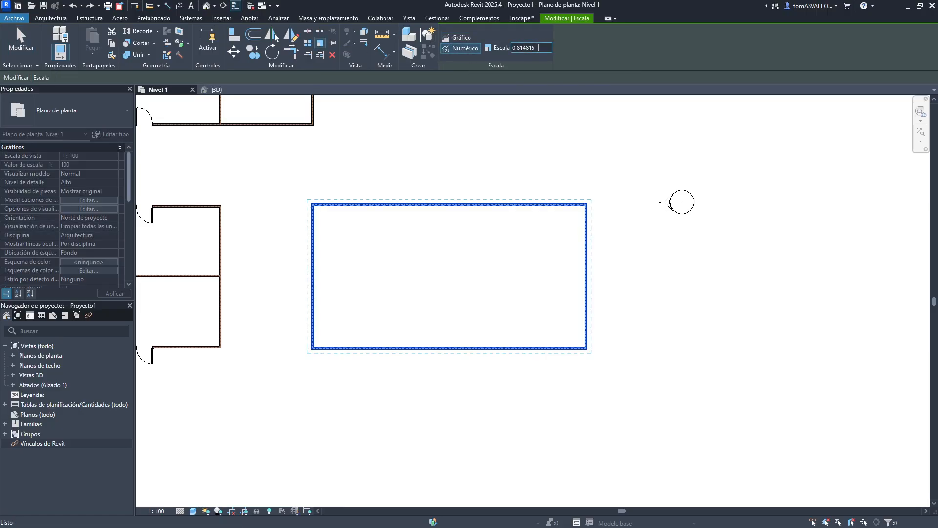
pyautogui.write('2')
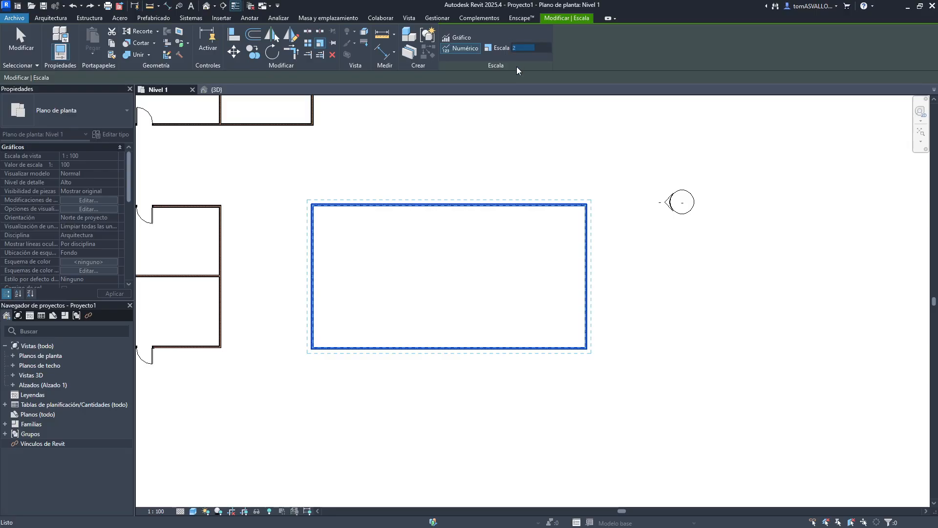
pyautogui.press('Return')
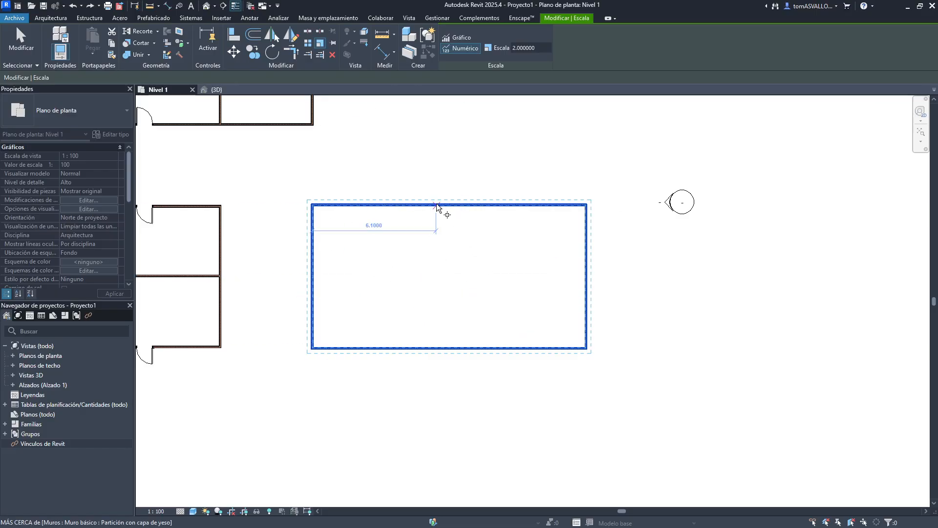
pyautogui.click(450, 270)
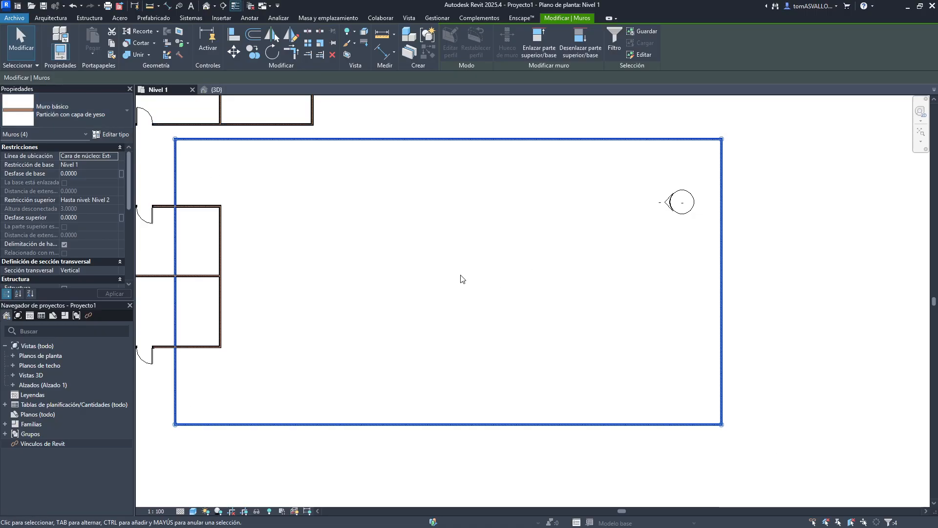
pyautogui.hotkey('ctrl', 'z')
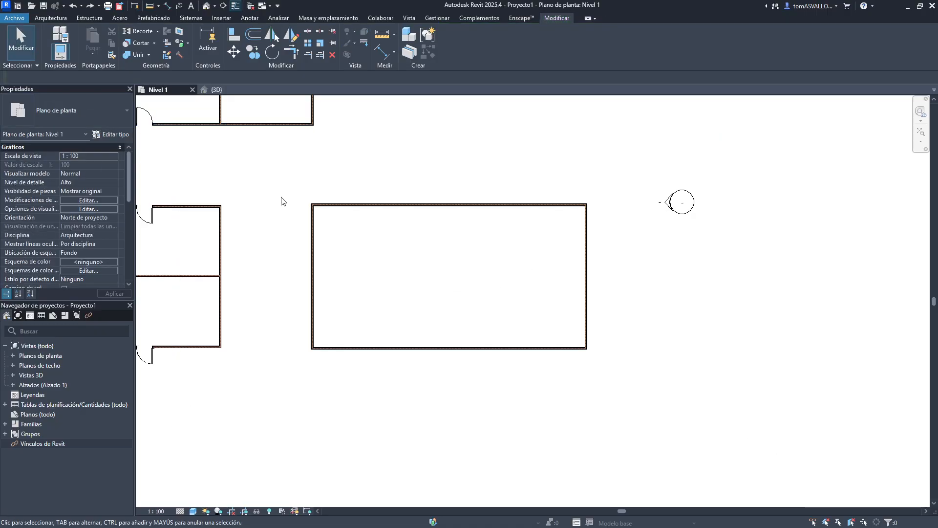
pyautogui.moveTo(276, 189); pyautogui.dragTo(651, 404)
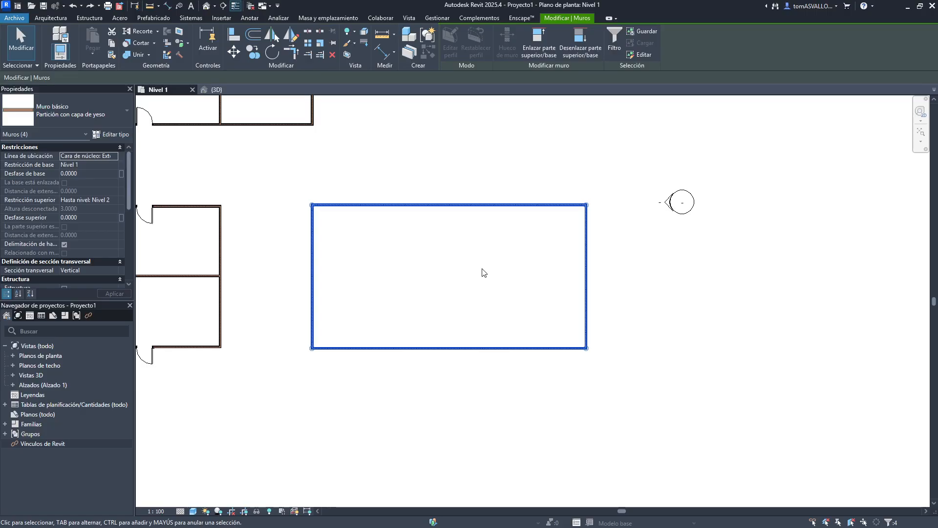
pyautogui.click(483, 272)
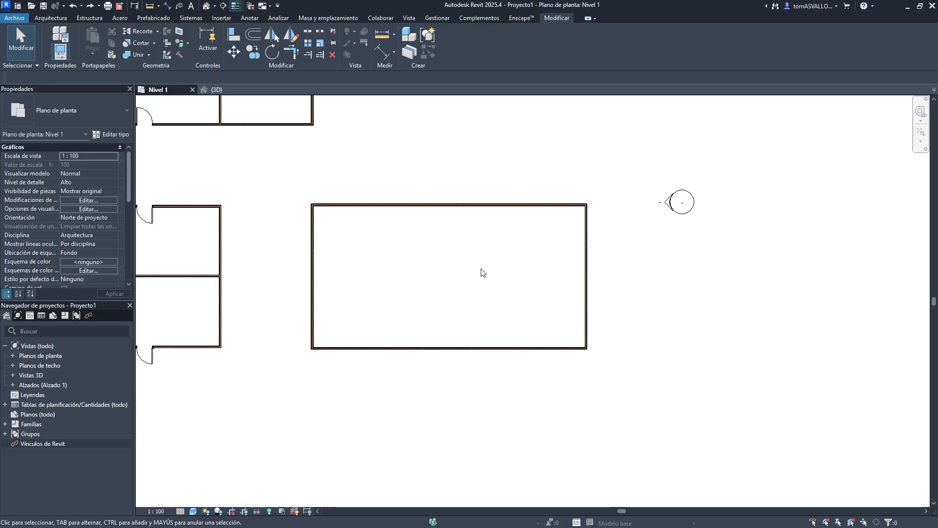
pyautogui.click(312, 34)
pyautogui.scroll(2, 335, 196)
pyautogui.scroll(2, 338, 193)
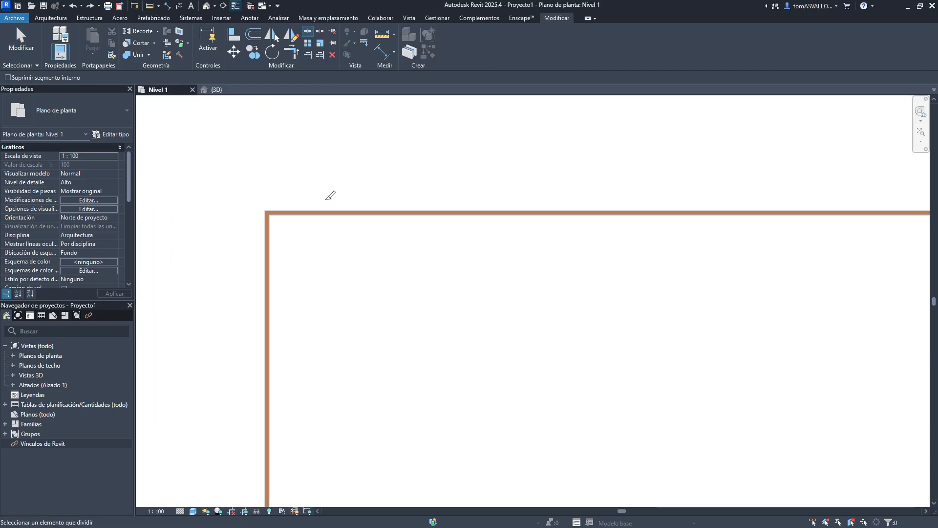
pyautogui.scroll(-2, 488, 210)
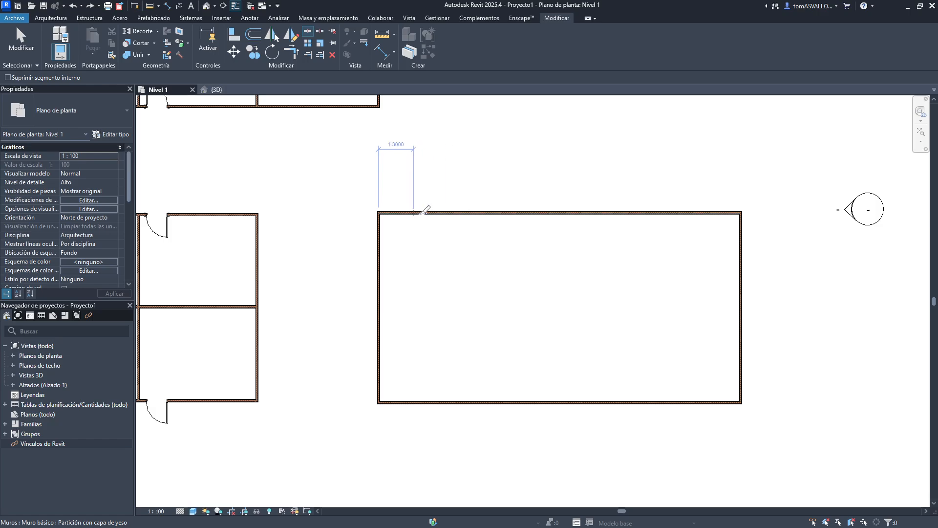
pyautogui.moveTo(187, 216); pyautogui.dragTo(619, 267, button='middle')
pyautogui.moveTo(591, 201); pyautogui.dragTo(568, 390, button='middle')
pyautogui.scroll(2, 563, 276)
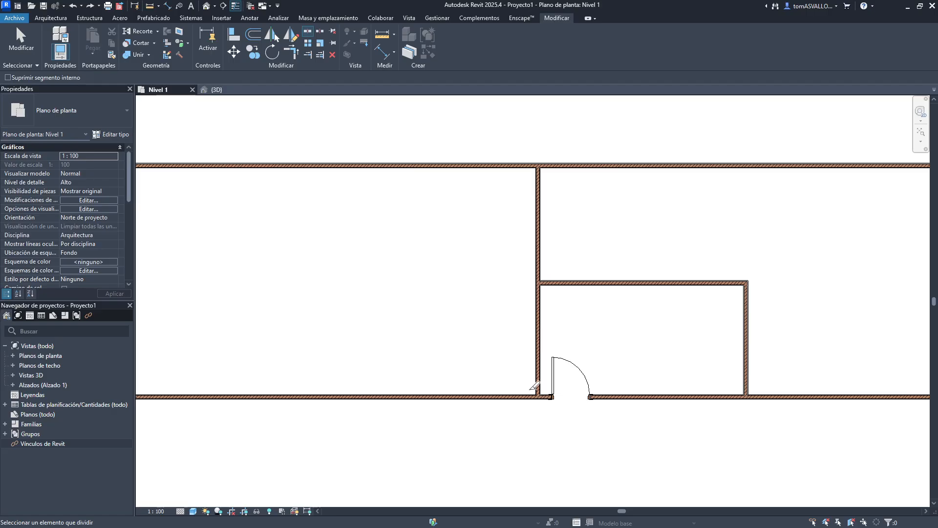
pyautogui.moveTo(568, 300); pyautogui.dragTo(559, 276, button='middle')
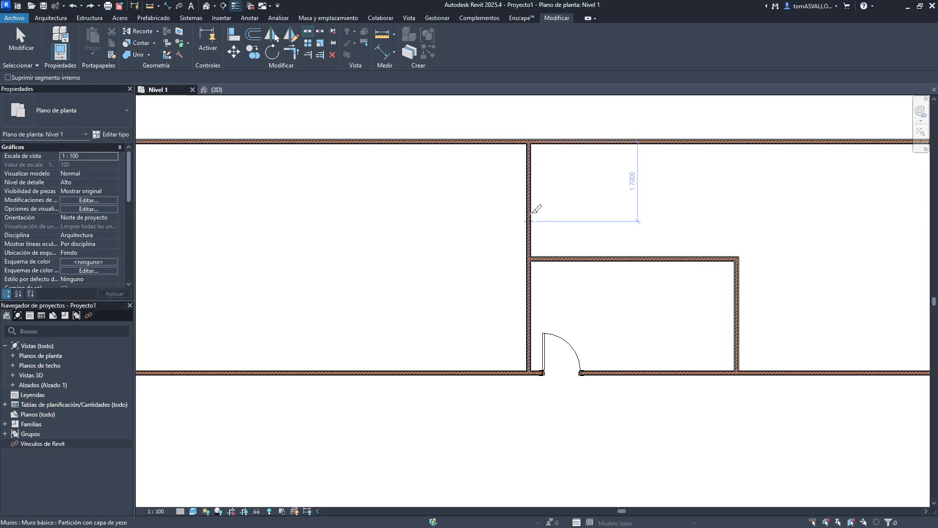
pyautogui.press('Escape')
# - Shorten the vertical partition wall by dragging its top end down to the junction with the inner room wall
pyautogui.click(529, 153)
pyautogui.moveTo(531, 150); pyautogui.dragTo(545, 245)
pyautogui.scroll(1, 545, 247)
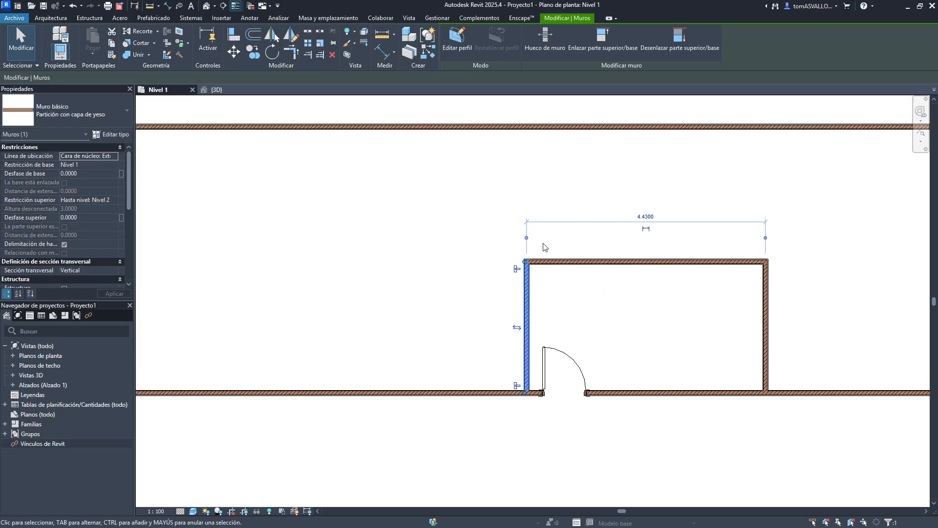
# - Draw a vertical Basic Wall of type Ladrillo enfoscado - trasd. PYL - 24 cm from that junction up to the top wall
pyautogui.click(55, 20)
pyautogui.click(63, 47)
pyautogui.click(69, 115)
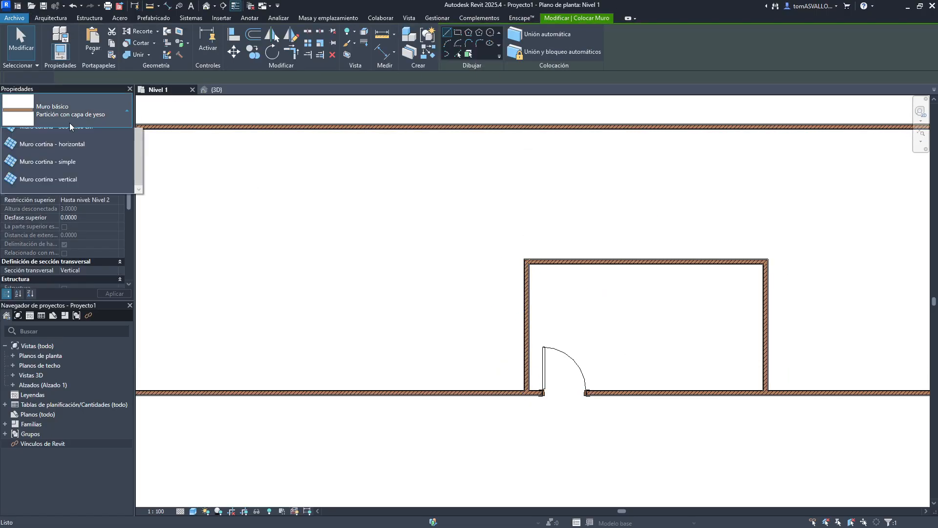
pyautogui.scroll(3, 81, 230)
pyautogui.click(72, 211)
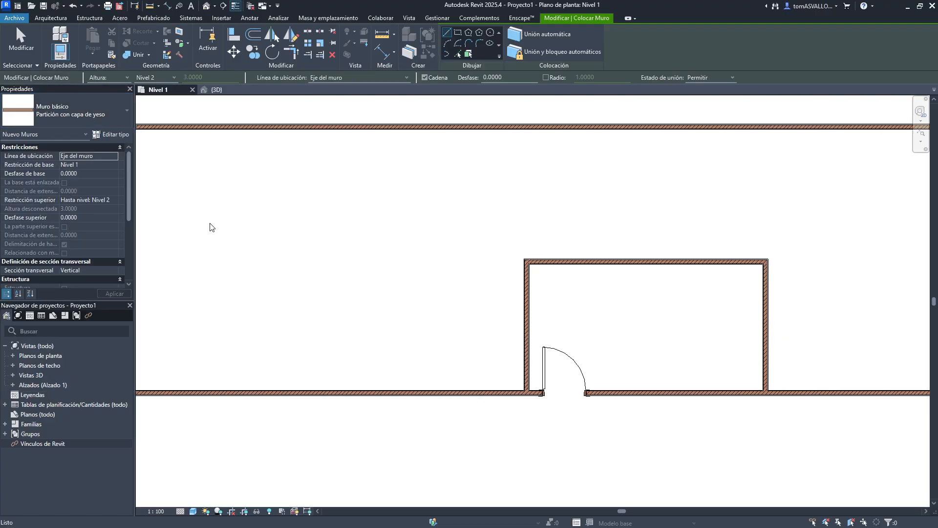
pyautogui.click(524, 260)
pyautogui.click(525, 128)
pyautogui.press('Escape')
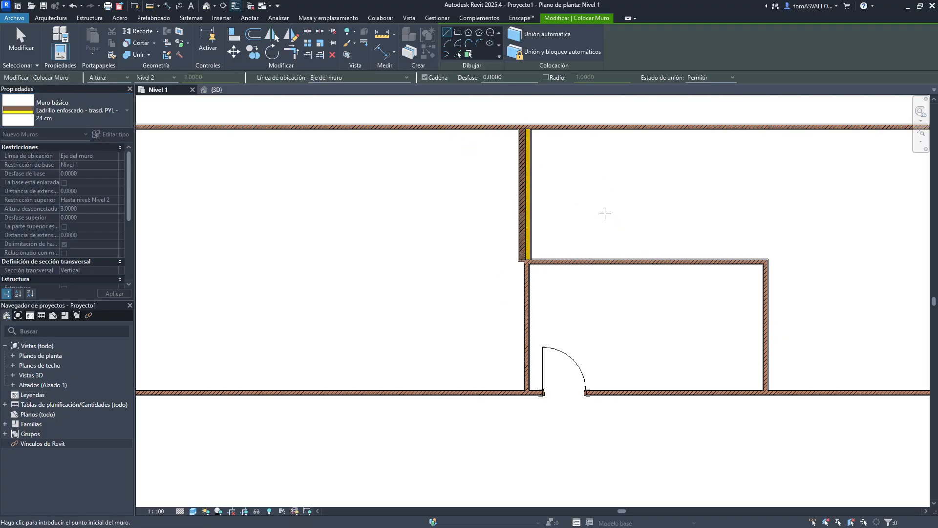
# - Undo the newly drawn Ladrillo enfoscado - trasd. PYL - 24 cm wall
pyautogui.press('Escape')
pyautogui.hotkey('ctrl', 'z')
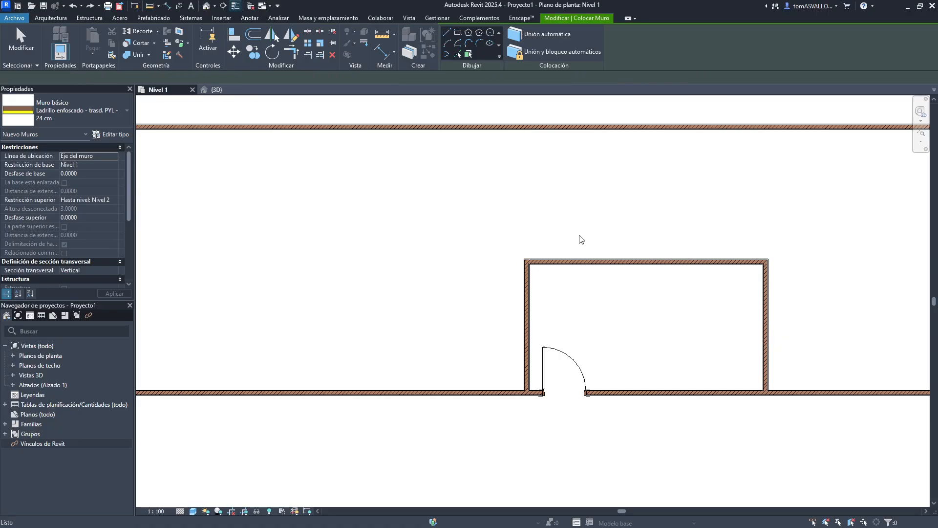
pyautogui.scroll(-5, 574, 240)
pyautogui.press('Escape')
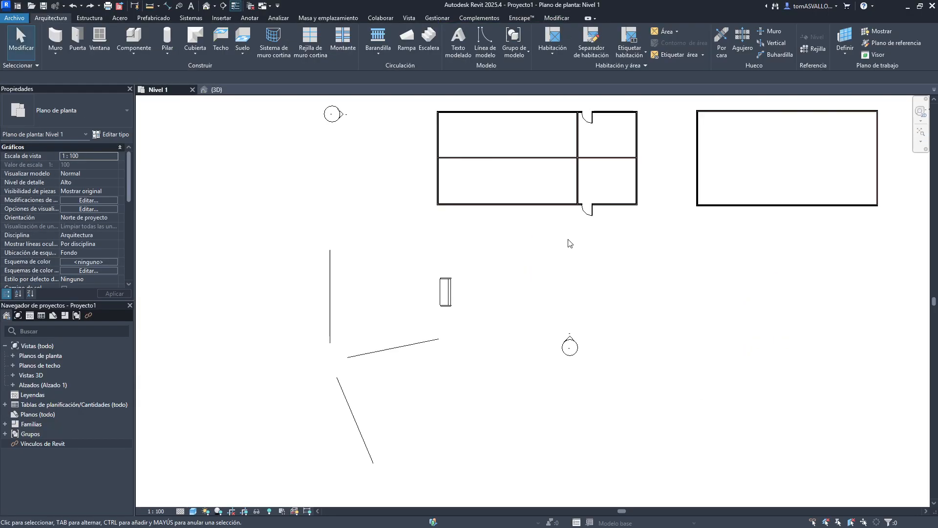
pyautogui.scroll(6, 586, 174)
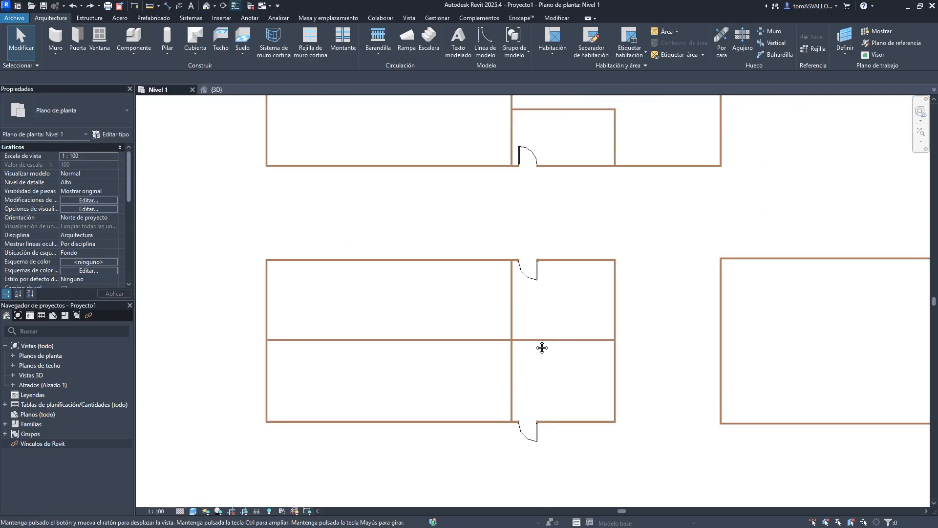
# - Try changing the upper vertical partition wall's type to Ladrillo cara vista - trasd. cerámico - 27 cm, then undo it
pyautogui.click(472, 270)
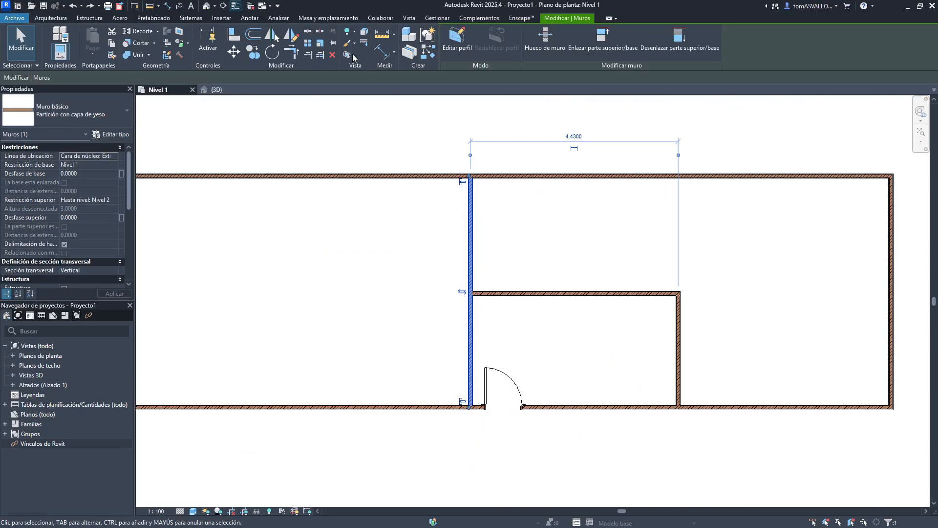
pyautogui.click(307, 33)
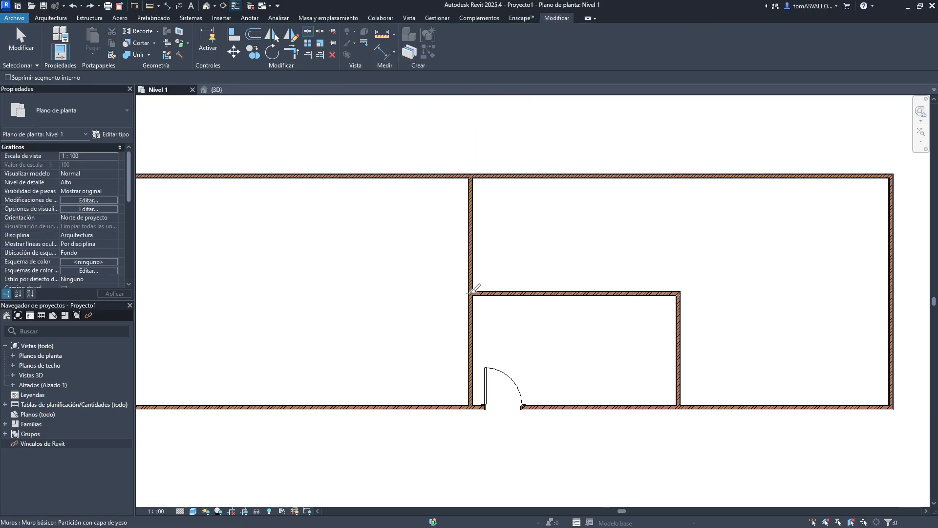
pyautogui.press('Escape')
pyautogui.press('Escape')
pyautogui.click(470, 259)
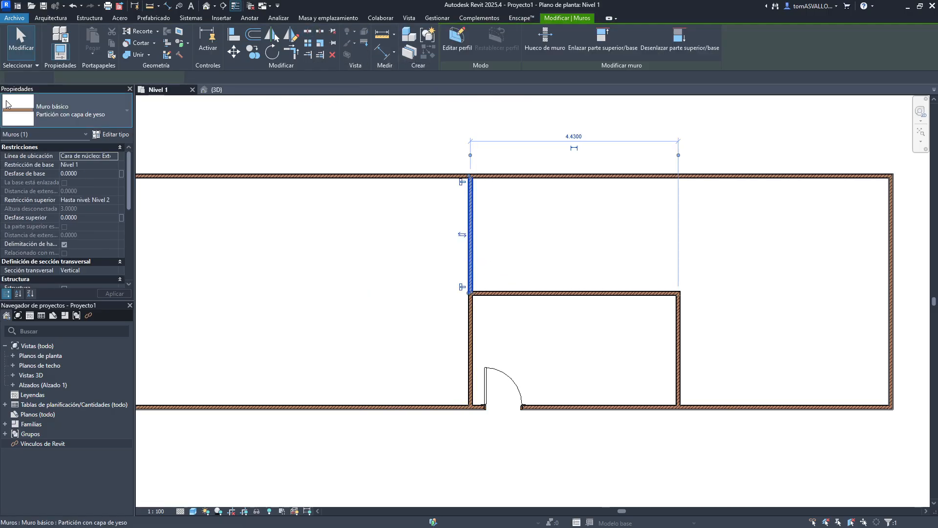
pyautogui.click(126, 110)
pyautogui.scroll(2, 127, 261)
pyautogui.click(58, 191)
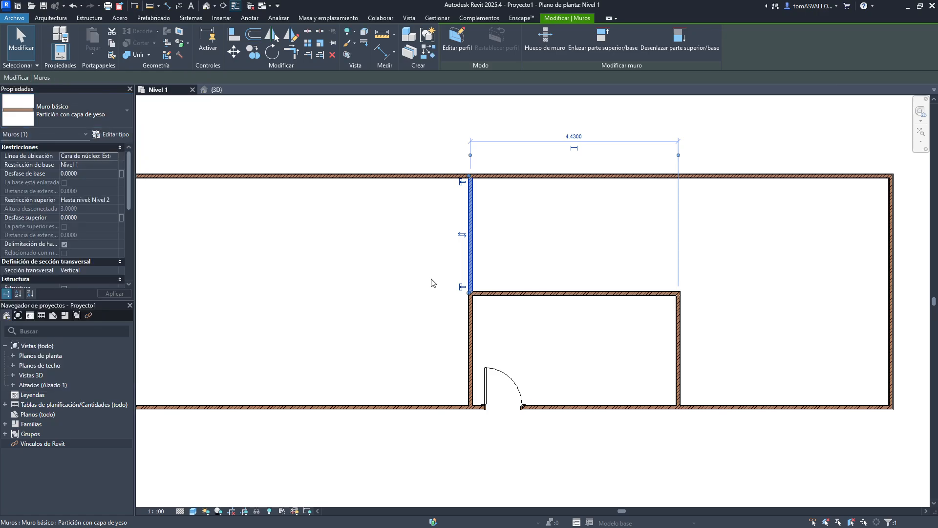
pyautogui.click(538, 263)
pyautogui.hotkey('ctrl', 'z')
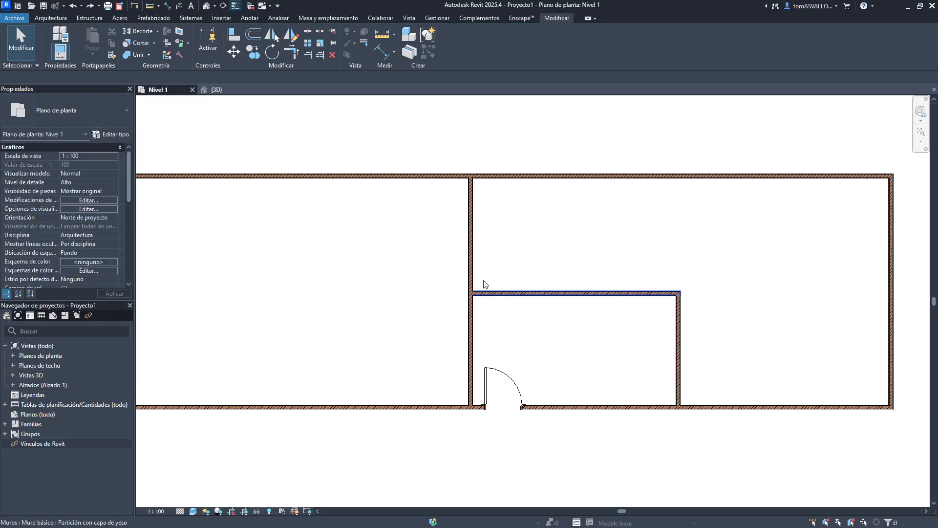
# - Split the inner room wall at two points about 1.7 m apart with the inner segment deleted, leaving an opening
pyautogui.click(471, 275)
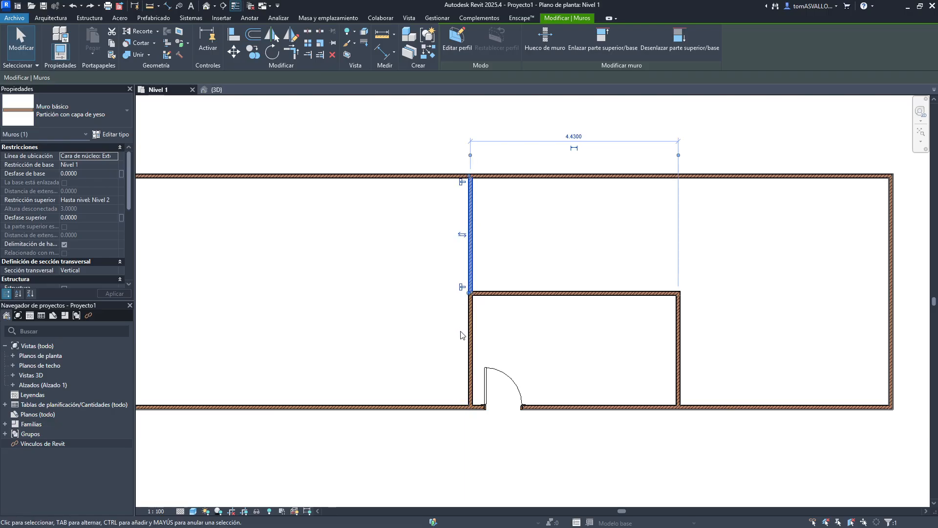
pyautogui.click(460, 336)
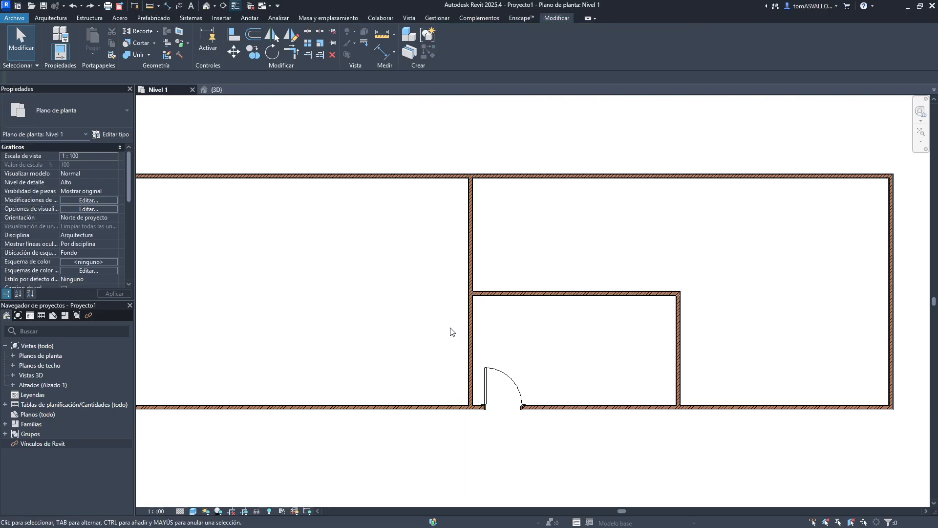
pyautogui.click(471, 260)
pyautogui.moveTo(429, 238)
pyautogui.mouseDown(button='middle')
pyautogui.moveTo(444, 270)
pyautogui.moveTo(630, 277)
pyautogui.mouseUp(button='middle')
pyautogui.click(307, 33)
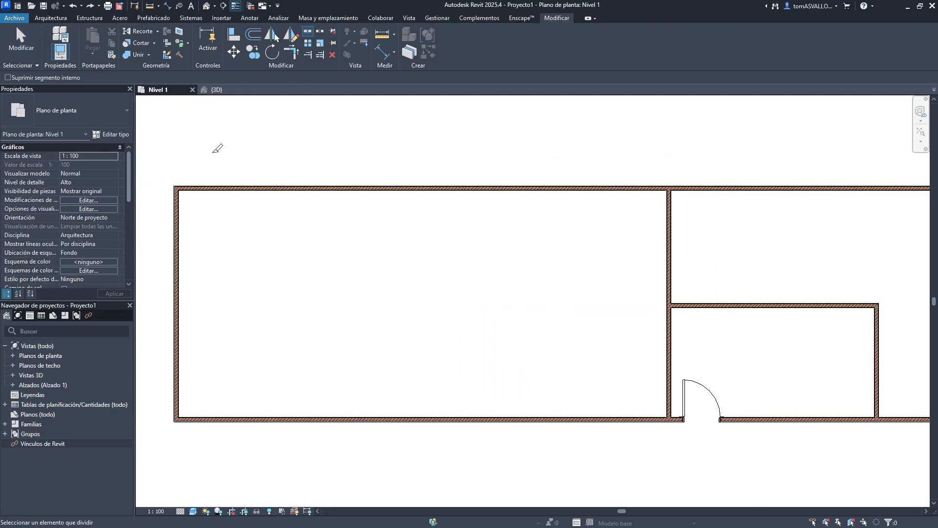
pyautogui.click(71, 78)
pyautogui.scroll(3, 622, 243)
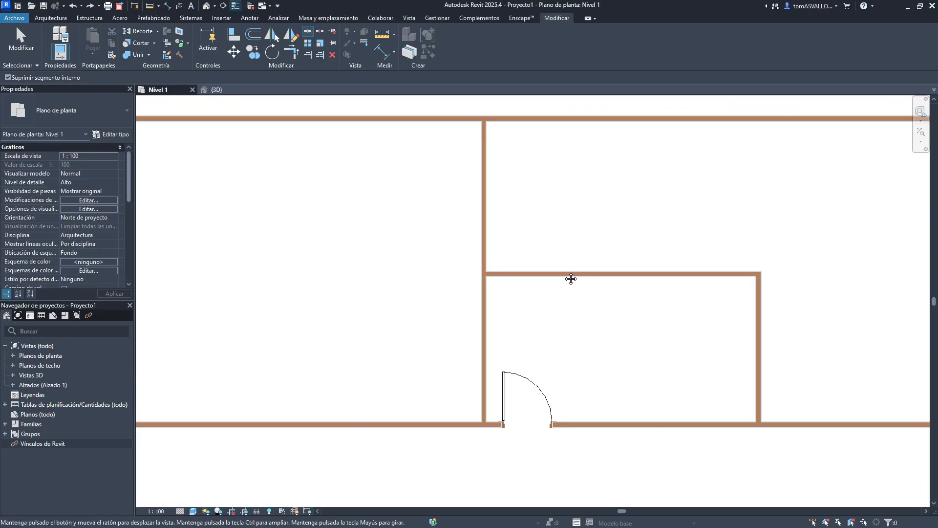
pyautogui.scroll(2, 566, 279)
pyautogui.moveTo(553, 298); pyautogui.dragTo(502, 386, button='middle')
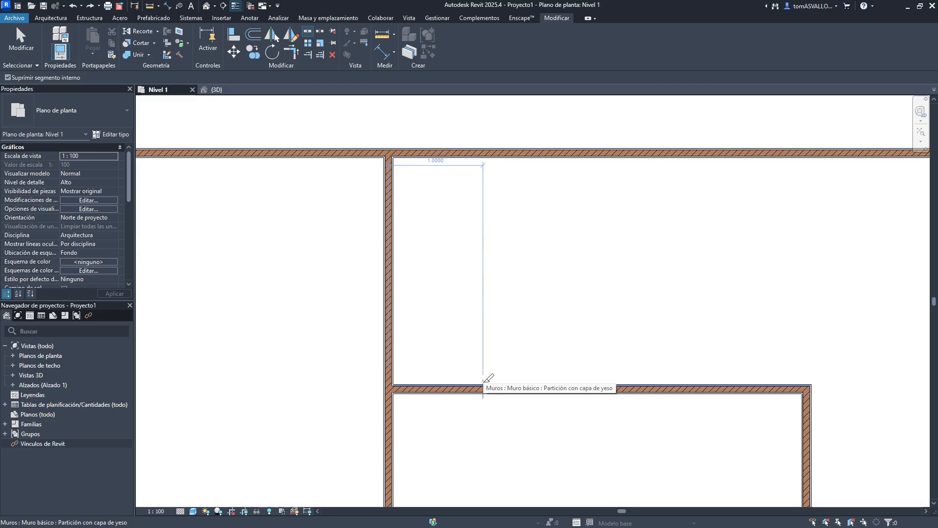
pyautogui.click(483, 382)
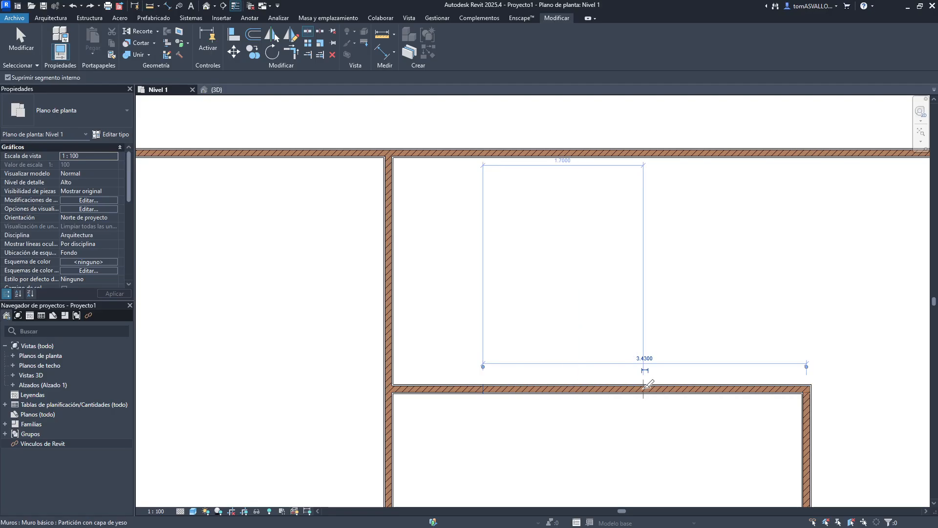
pyautogui.click(644, 386)
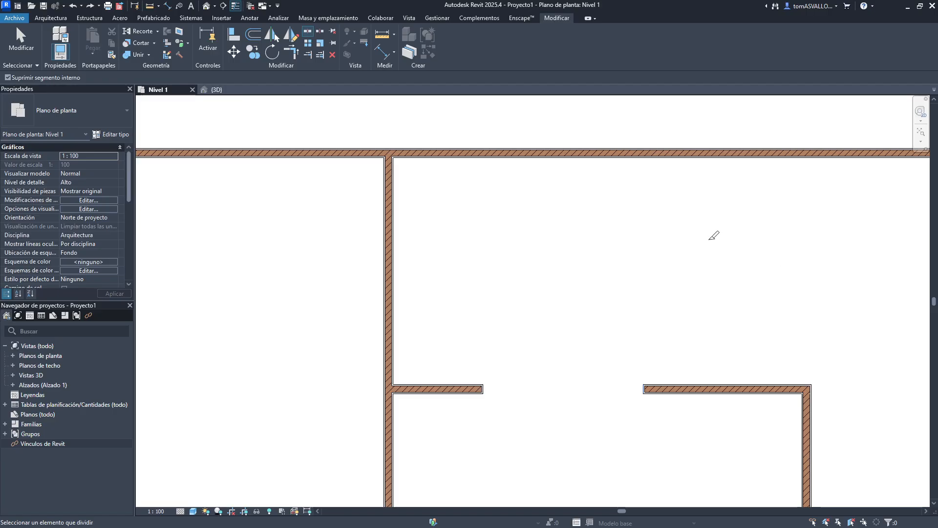
# - Split the top outer wall at two points deleting the inner segment, then undo all the splits
pyautogui.moveTo(611, 209); pyautogui.dragTo(576, 244, button='middle')
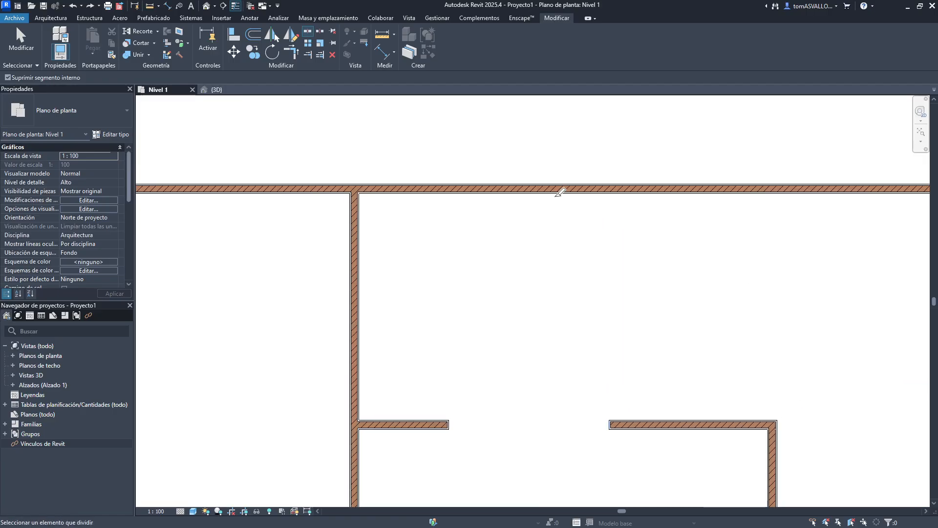
pyautogui.click(690, 183)
pyautogui.moveTo(753, 174); pyautogui.dragTo(520, 203, button='middle')
pyautogui.click(521, 217)
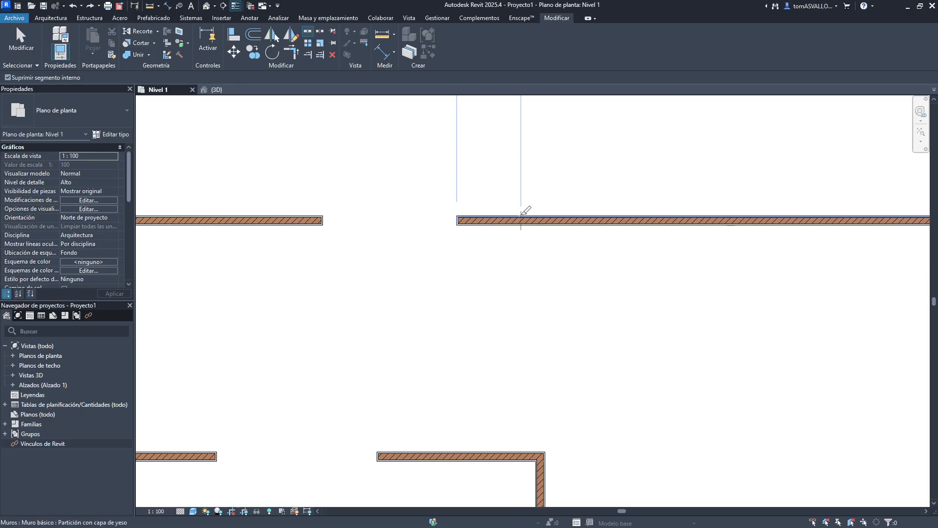
pyautogui.click(636, 215)
pyautogui.moveTo(762, 214); pyautogui.dragTo(714, 213, button='middle')
pyautogui.hotkey('ctrl', 'z')
pyautogui.hotkey('ctrl', 'z')
pyautogui.hotkey('ctrl', 'z')
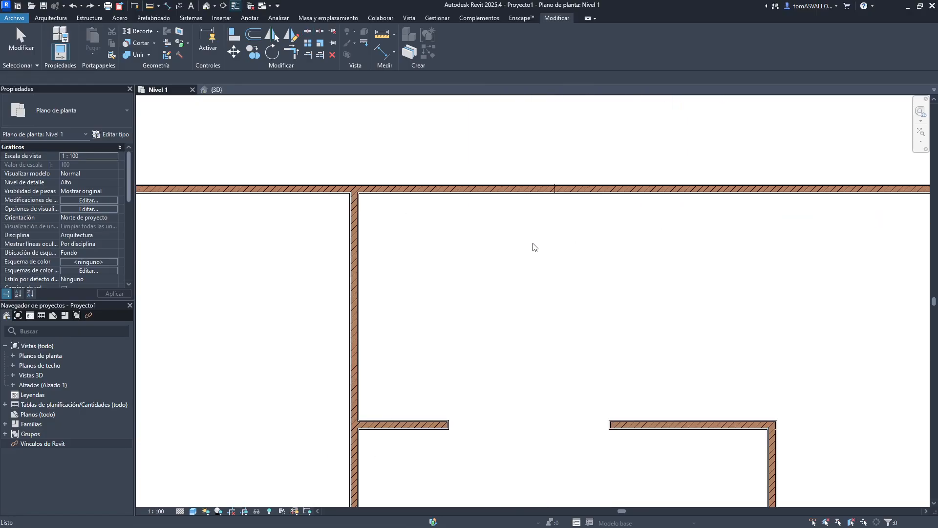
pyautogui.hotkey('ctrl', 'z')
pyautogui.hotkey('ctrl', 'z')
pyautogui.hotkey('ctrl', 'z')
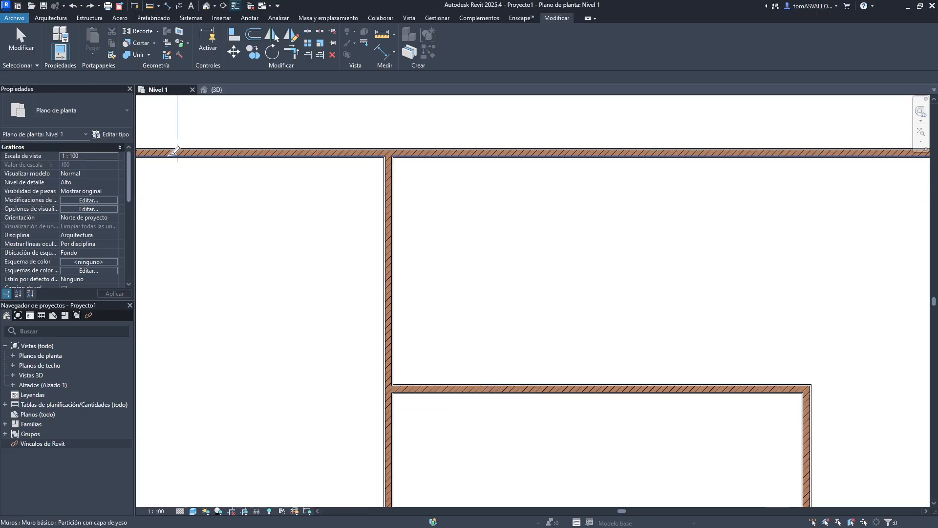
# - Split the inner room wall at two points and drag the middle segment up to about 1.16 m below the top wall
pyautogui.click(531, 389)
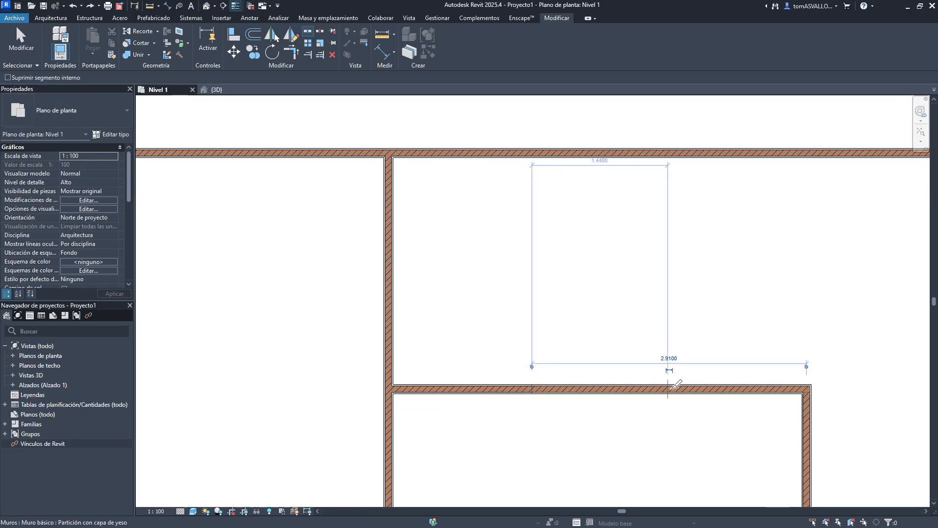
pyautogui.click(691, 387)
pyautogui.press('Escape')
pyautogui.click(631, 390)
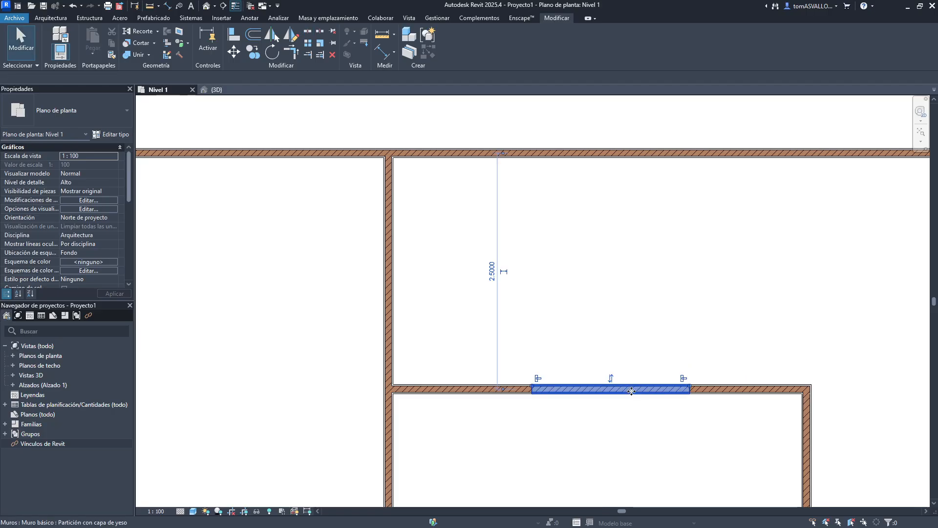
pyautogui.moveTo(631, 390); pyautogui.dragTo(624, 264)
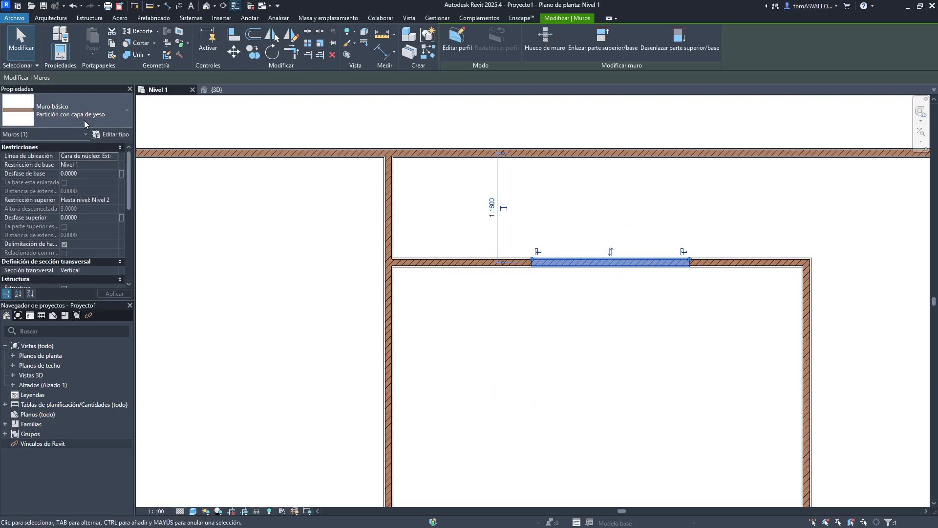
# - Try deleting the middle segment and shortening it from its left end to open a gap, undoing both
pyautogui.press('Delete')
pyautogui.hotkey('ctrl', 'z')
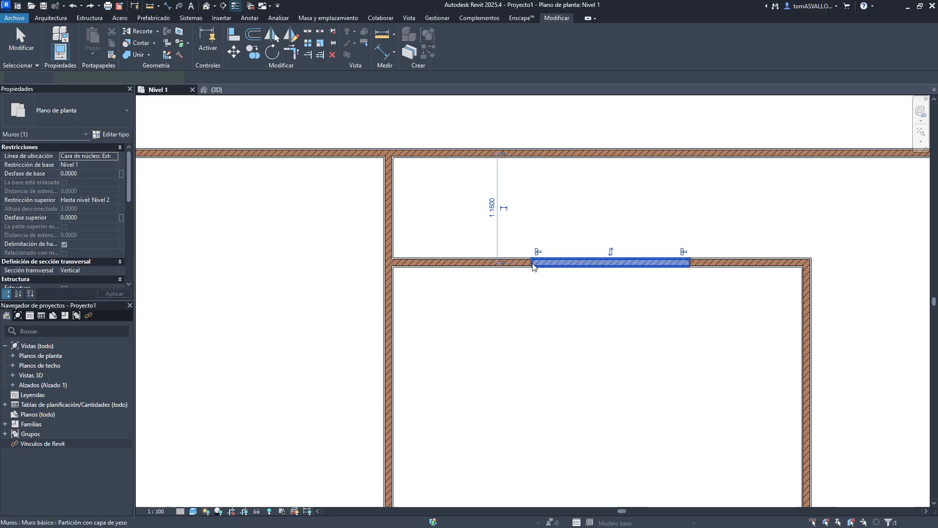
pyautogui.moveTo(532, 259); pyautogui.dragTo(603, 265)
pyautogui.click(684, 314)
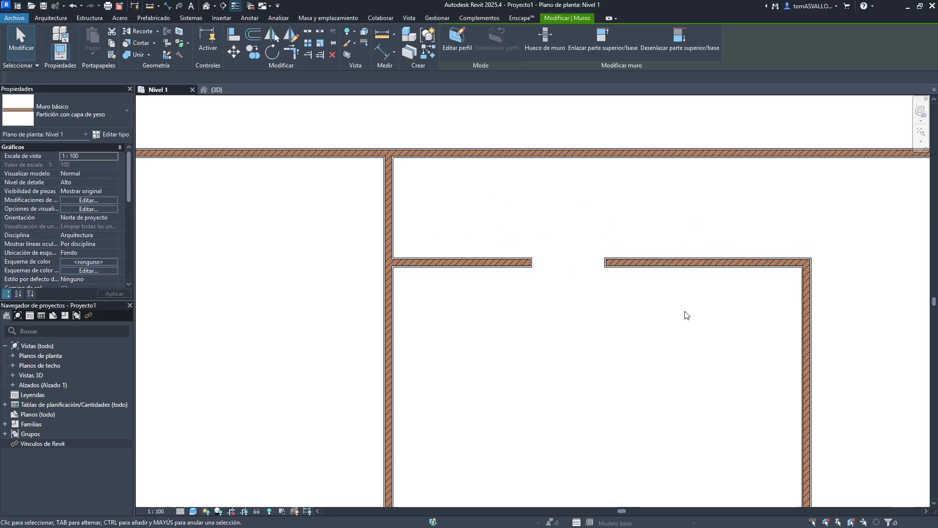
pyautogui.click(647, 263)
pyautogui.click(637, 295)
pyautogui.hotkey('ctrl', 'z')
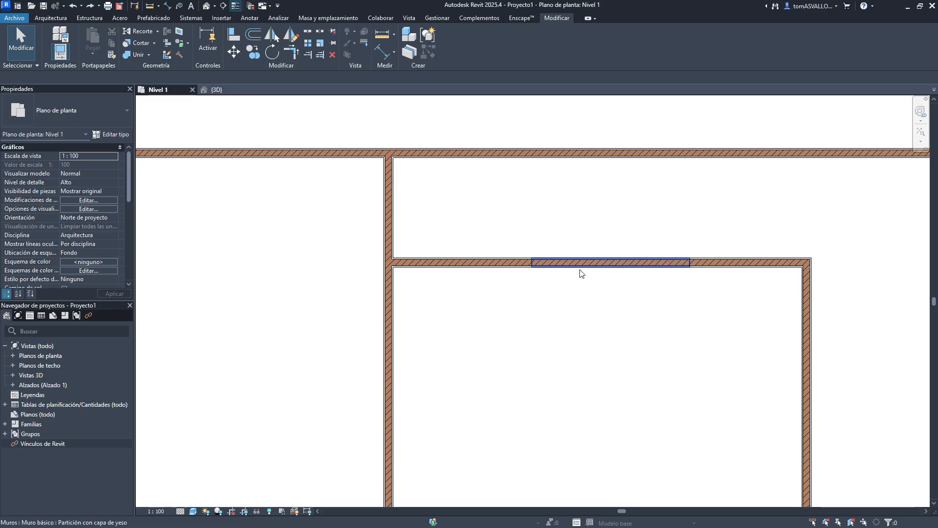
# - Shorten the middle segment from its left end again to open a gap, then undo it and the wall's move
pyautogui.click(572, 266)
pyautogui.moveTo(532, 262); pyautogui.dragTo(608, 259)
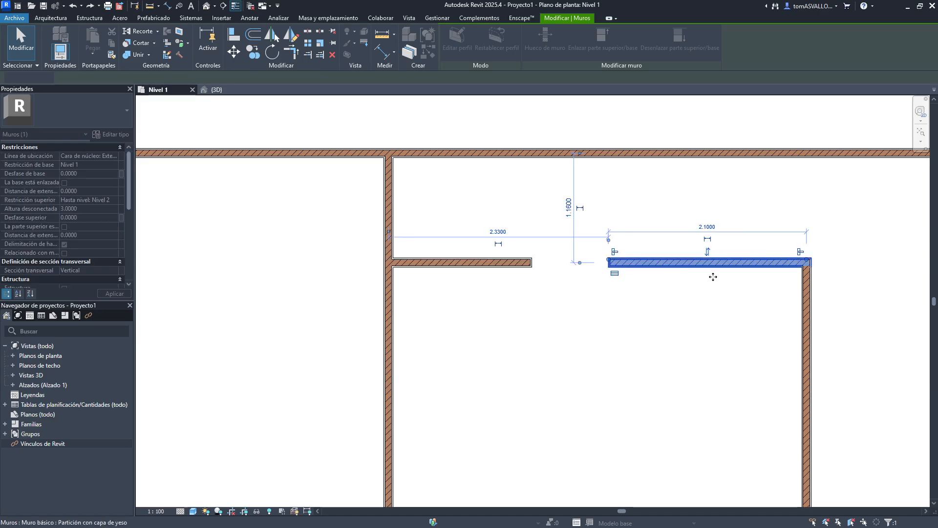
pyautogui.click(699, 286)
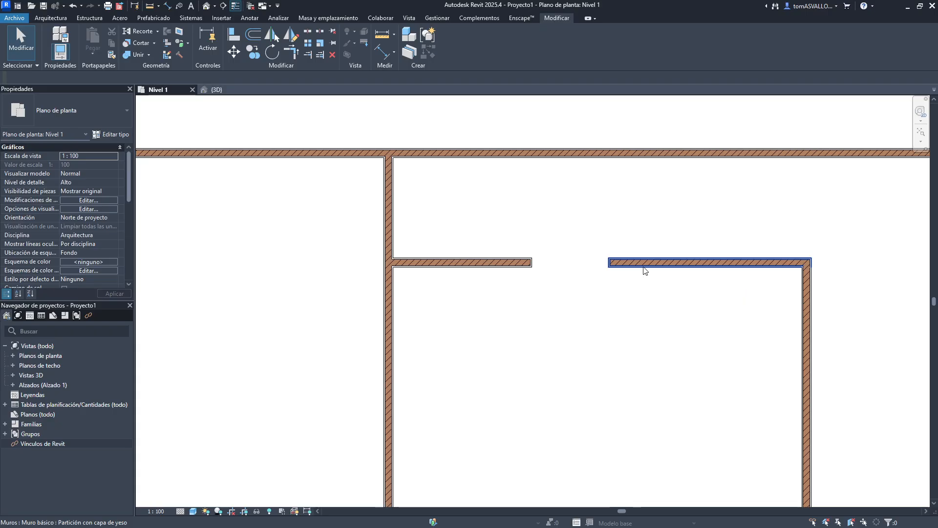
pyautogui.click(653, 266)
pyautogui.press('Escape')
pyautogui.click(639, 263)
pyautogui.click(736, 314)
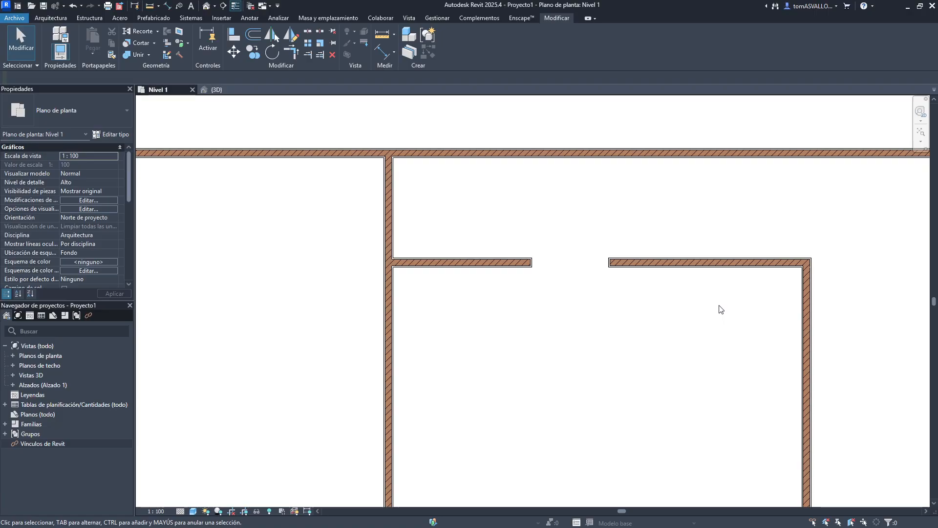
pyautogui.click(684, 262)
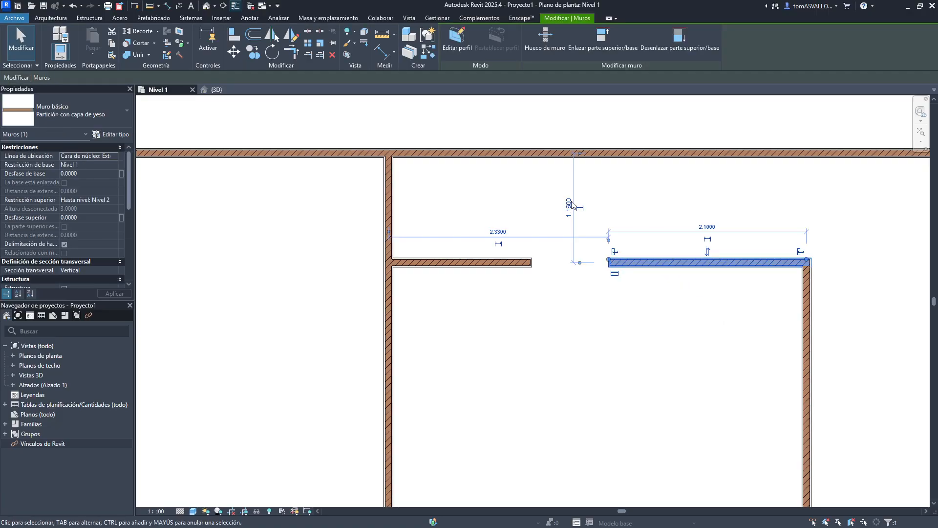
pyautogui.hotkey('ctrl', 'z')
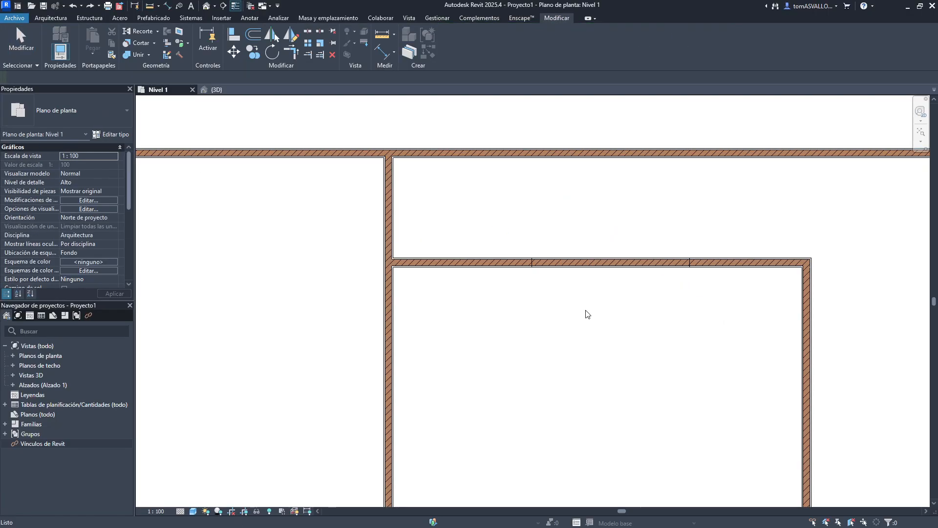
pyautogui.hotkey('ctrl', 'z')
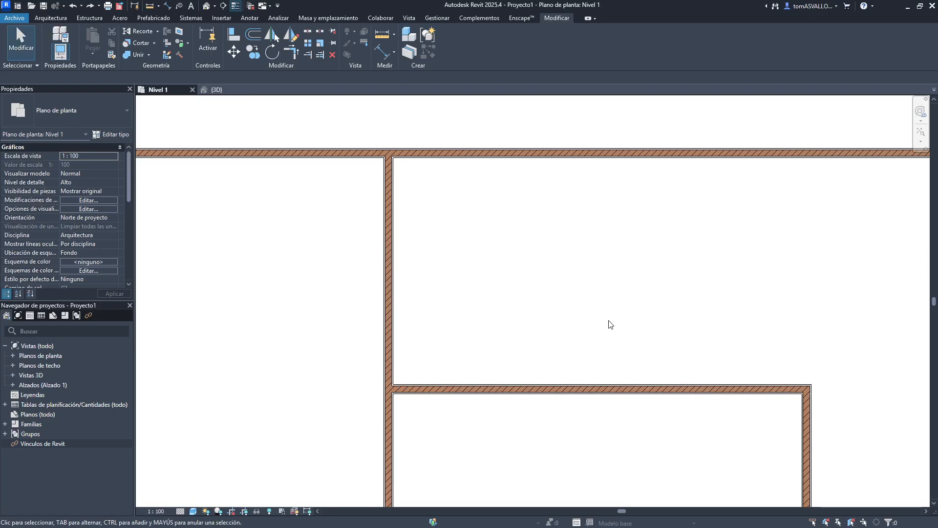
# - Split the inner room wall with a 0.3 m joint gap near its middle using Split with Gap
pyautogui.click(319, 35)
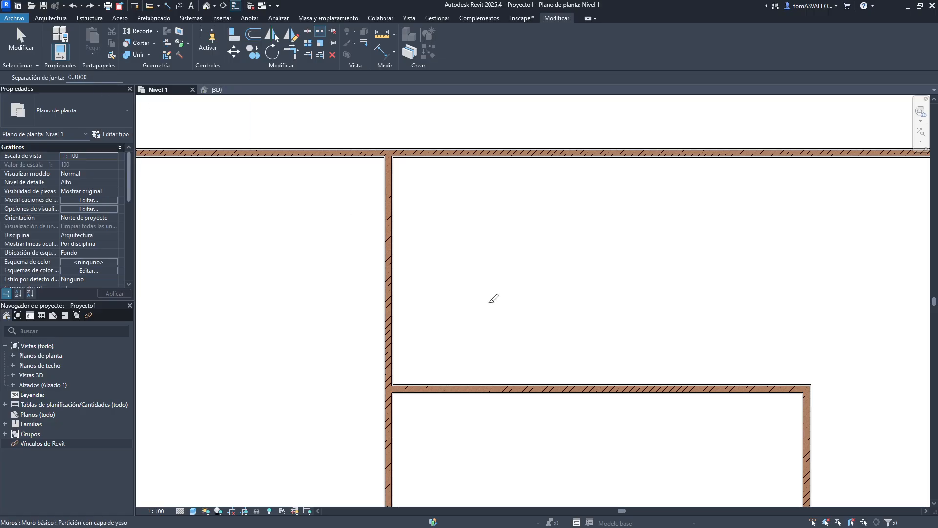
pyautogui.click(565, 389)
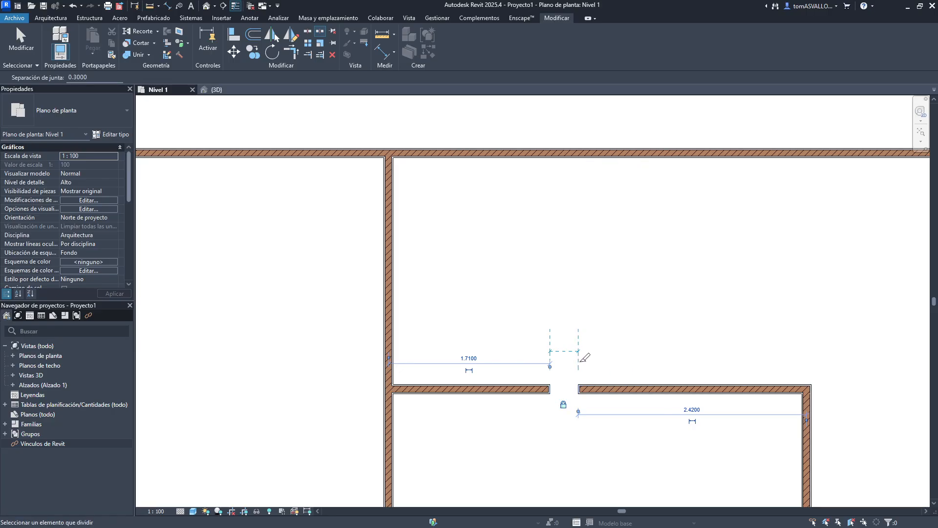
pyautogui.scroll(2, 577, 413)
pyautogui.scroll(2, 581, 411)
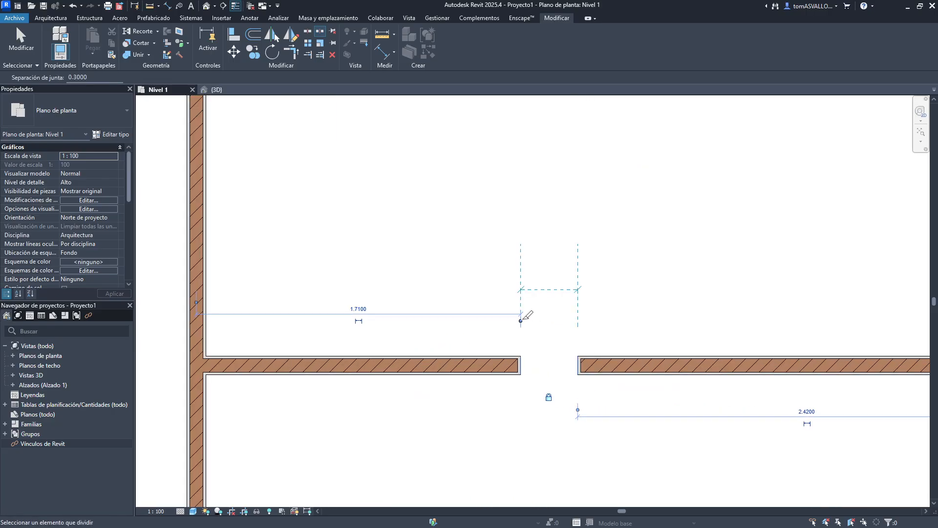
pyautogui.press('Escape')
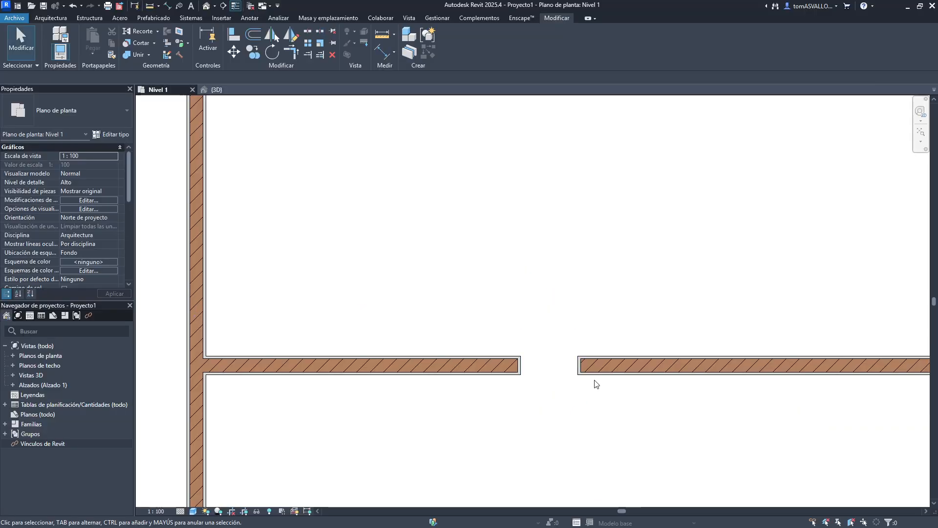
# - Try moving the wall segment right of the gap to other positions, undoing each move
pyautogui.click(602, 357)
pyautogui.moveTo(602, 357); pyautogui.dragTo(612, 303)
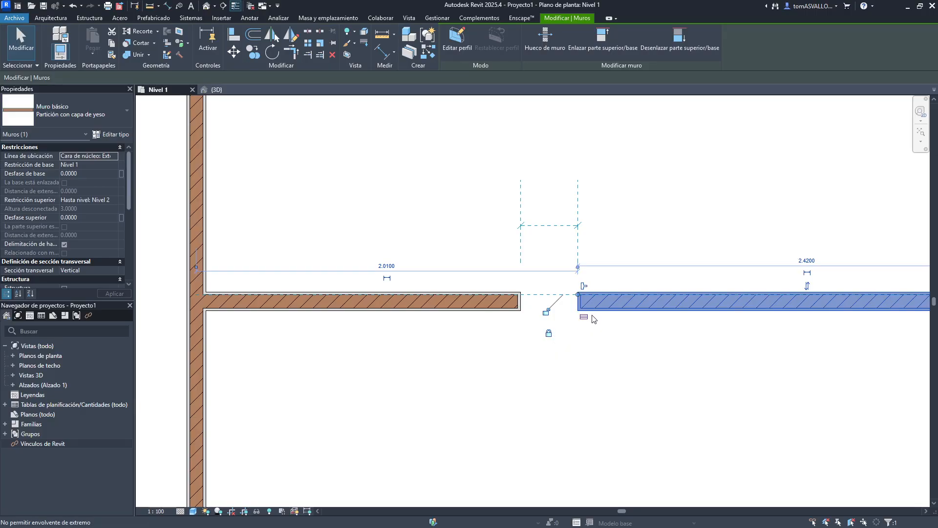
pyautogui.moveTo(592, 301); pyautogui.dragTo(693, 361)
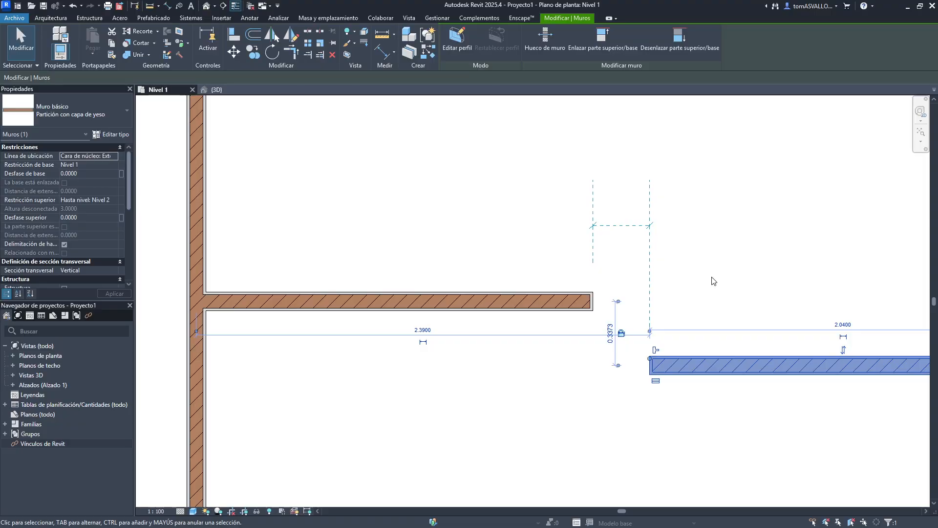
pyautogui.hotkey('ctrl', 'z')
pyautogui.hotkey('ctrl', 'z')
pyautogui.click(606, 306)
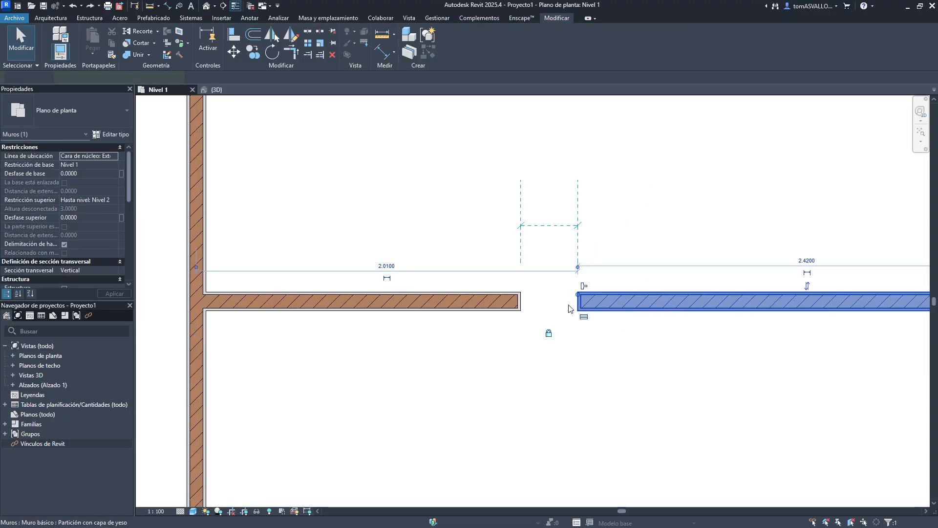
pyautogui.click(568, 311)
pyautogui.click(601, 303)
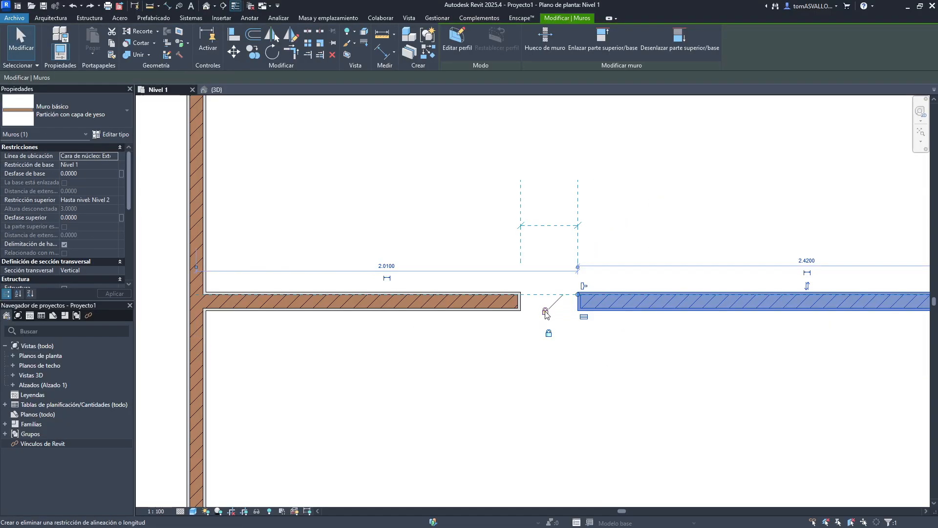
pyautogui.moveTo(622, 304); pyautogui.dragTo(628, 380)
pyautogui.click(623, 310)
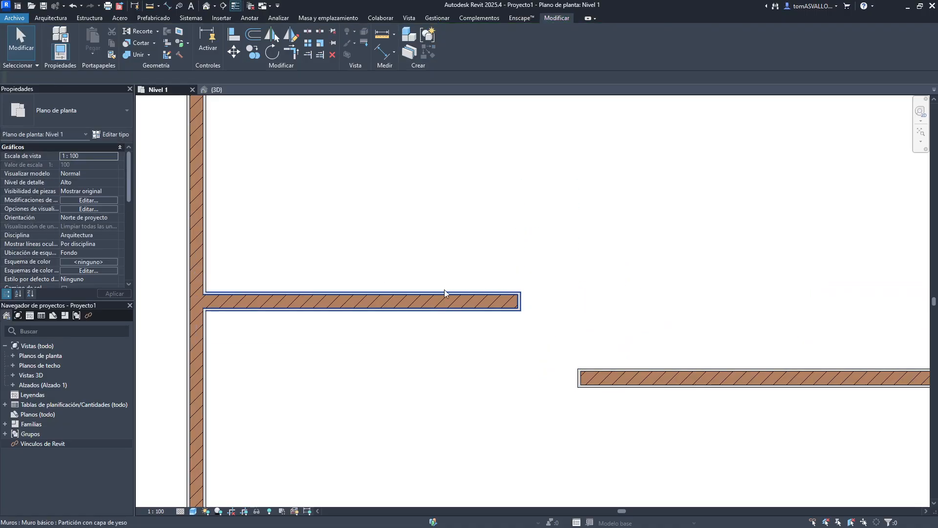
pyautogui.hotkey('ctrl', 'z')
# - Try dragging the end of the segment beside the gap to resize the gap, undoing all changes
pyautogui.click(591, 308)
pyautogui.click(606, 334)
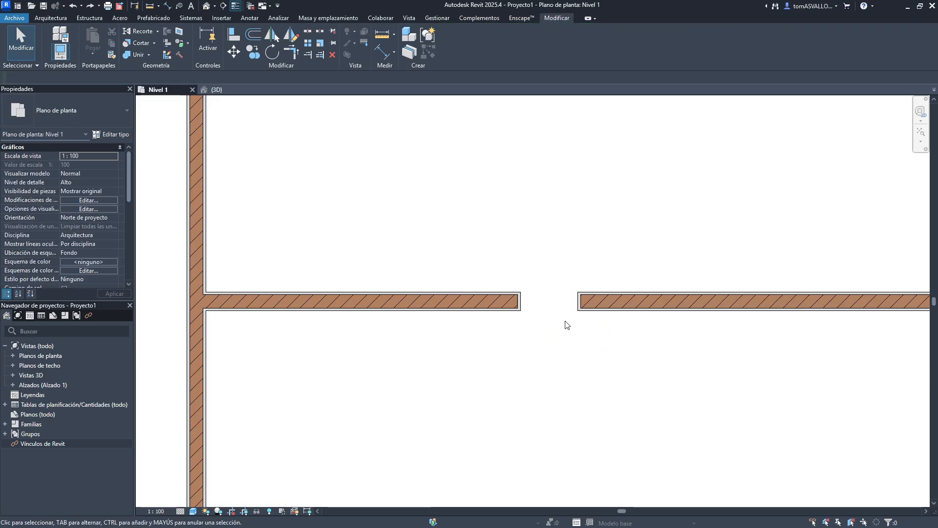
pyautogui.click(586, 307)
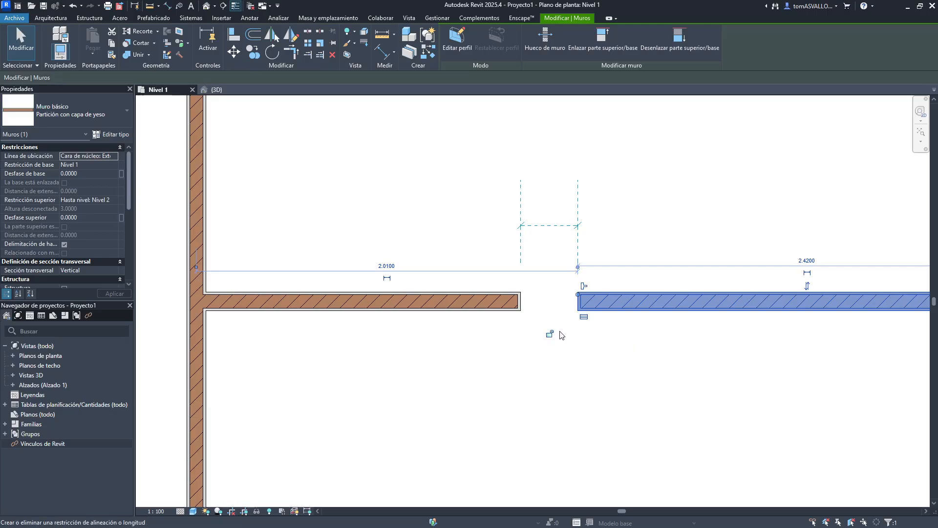
pyautogui.moveTo(577, 295); pyautogui.dragTo(687, 295)
pyautogui.click(723, 222)
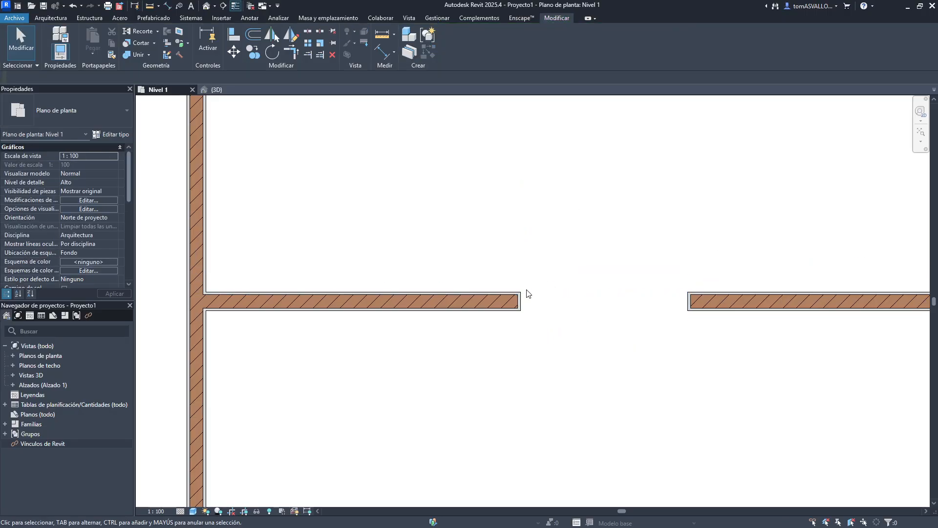
pyautogui.click(521, 295)
pyautogui.hotkey('ctrl', 'z')
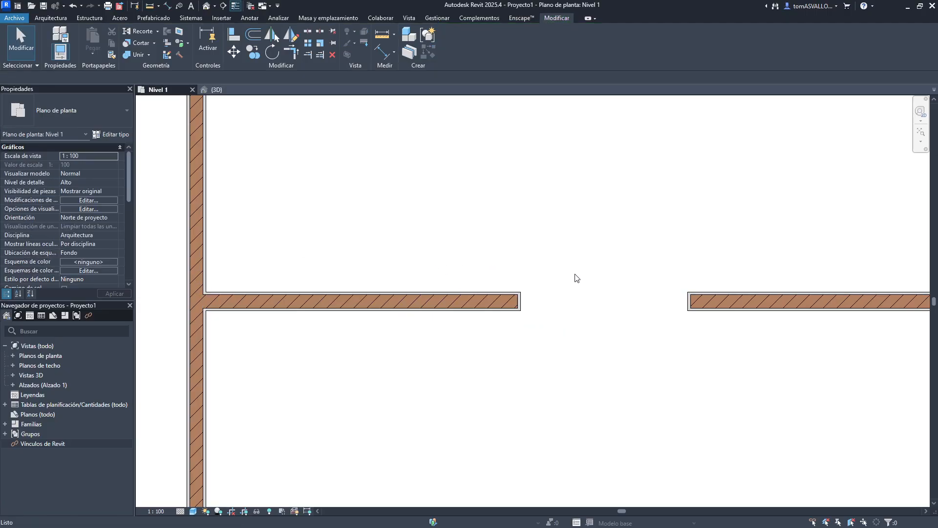
pyautogui.click(579, 294)
pyautogui.click(569, 315)
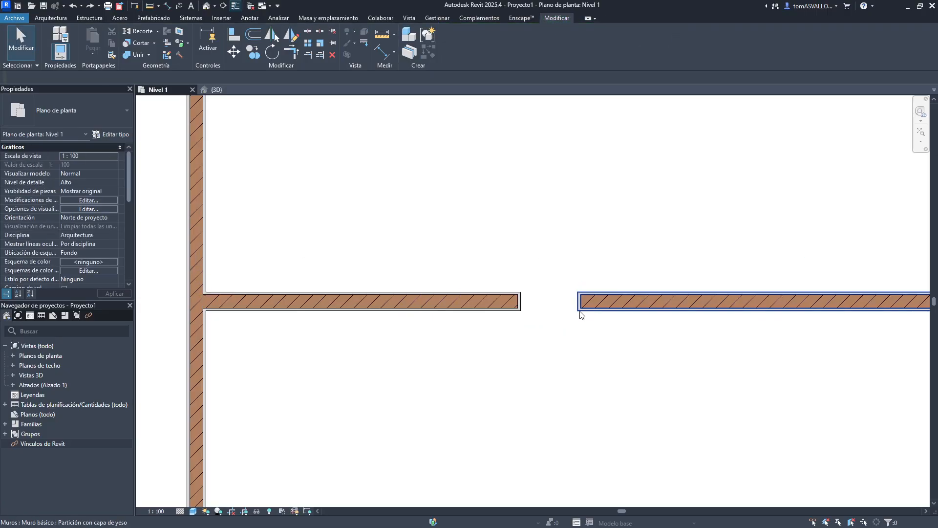
pyautogui.click(579, 310)
pyautogui.moveTo(578, 295); pyautogui.dragTo(421, 294)
pyautogui.click(453, 352)
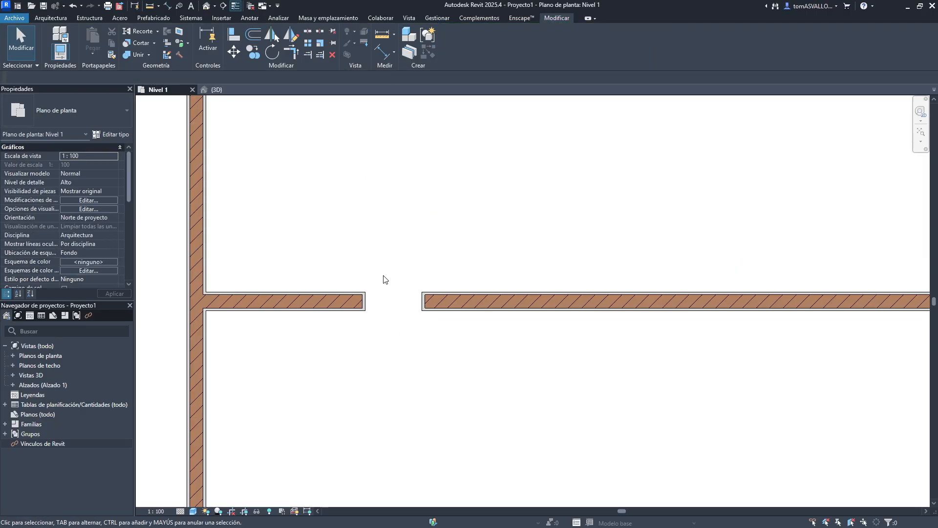
pyautogui.hotkey('ctrl', 'z')
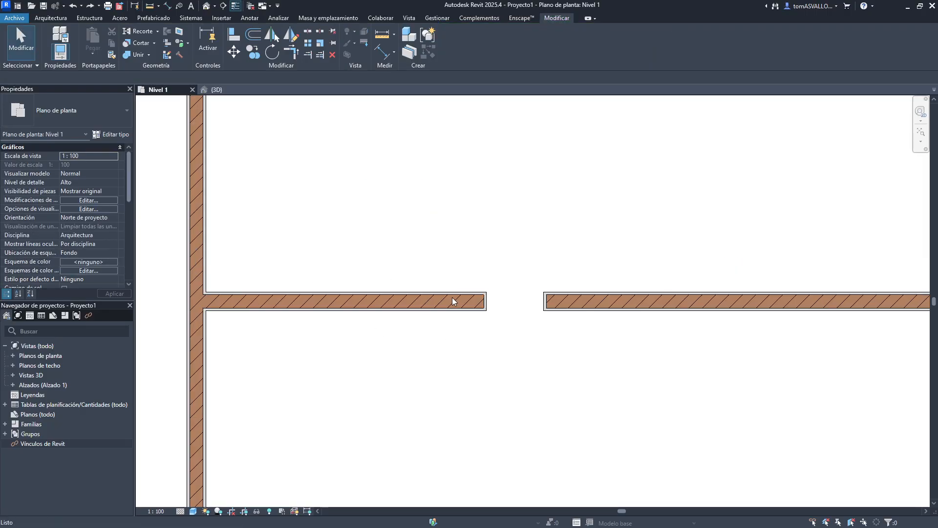
pyautogui.hotkey('ctrl', 'z')
pyautogui.hotkey('ctrl', 'z')
pyautogui.hotkey('ctrl', 'z')
pyautogui.hotkey('ctrl', 'z')
pyautogui.hotkey('ctrl', 'z')
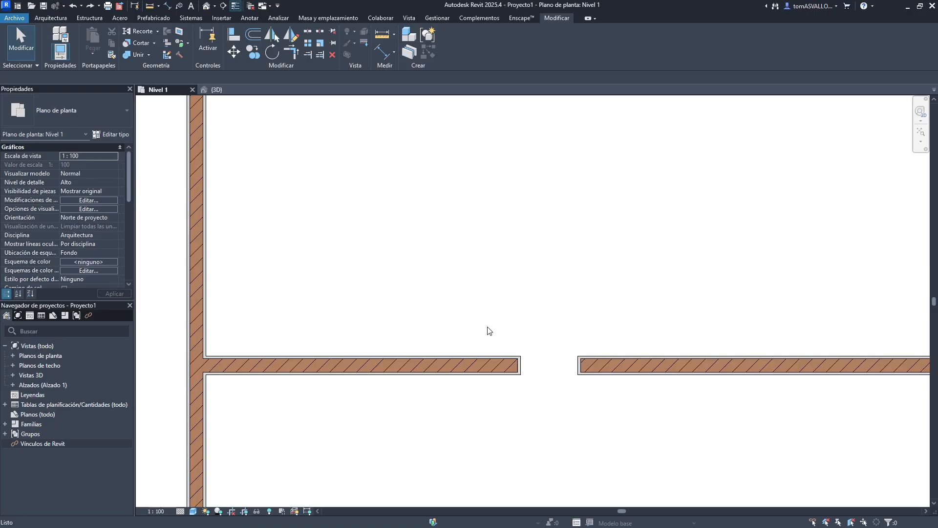
pyautogui.scroll(-2, 495, 326)
pyautogui.moveTo(513, 360); pyautogui.dragTo(464, 290, button='middle')
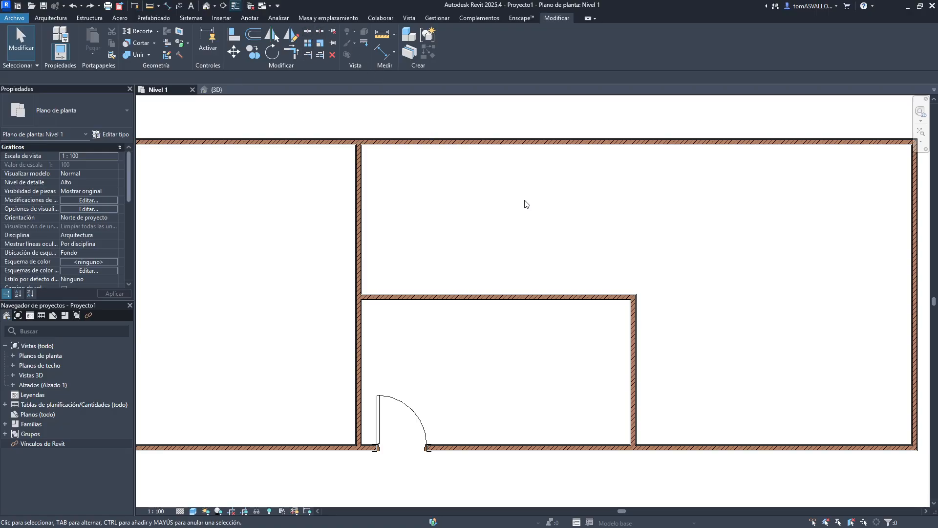
pyautogui.press('super')
pyautogui.press('super')
pyautogui.click(468, 143)
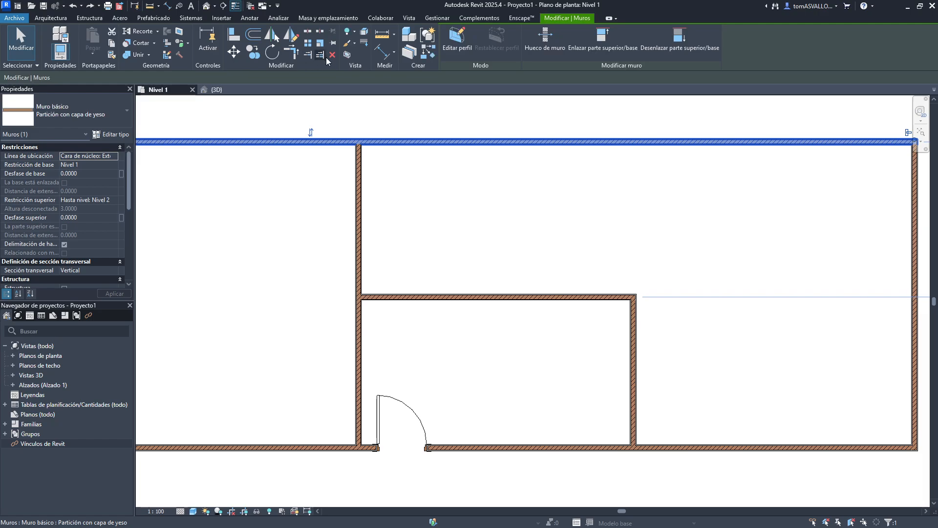
pyautogui.press('Escape')
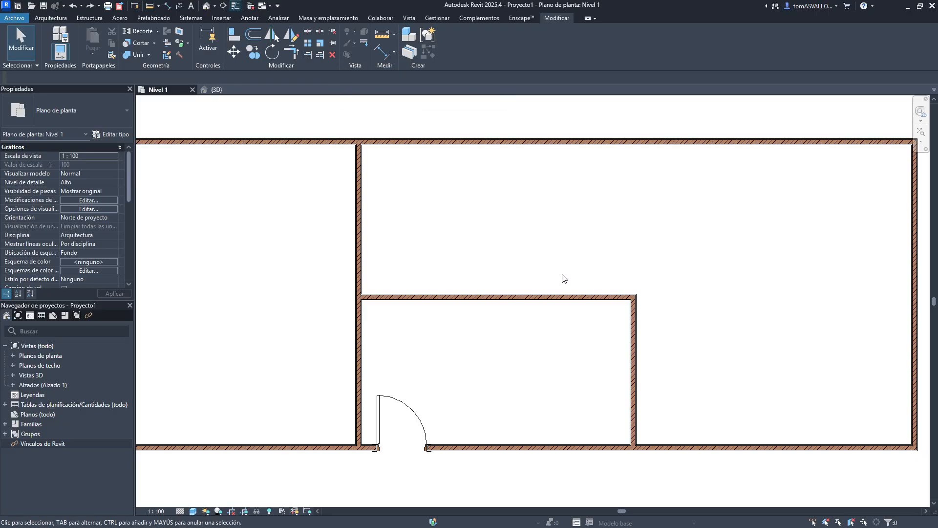
# - Try moving the inner horizontal room wall about 1.30 m upward with Move
pyautogui.click(536, 297)
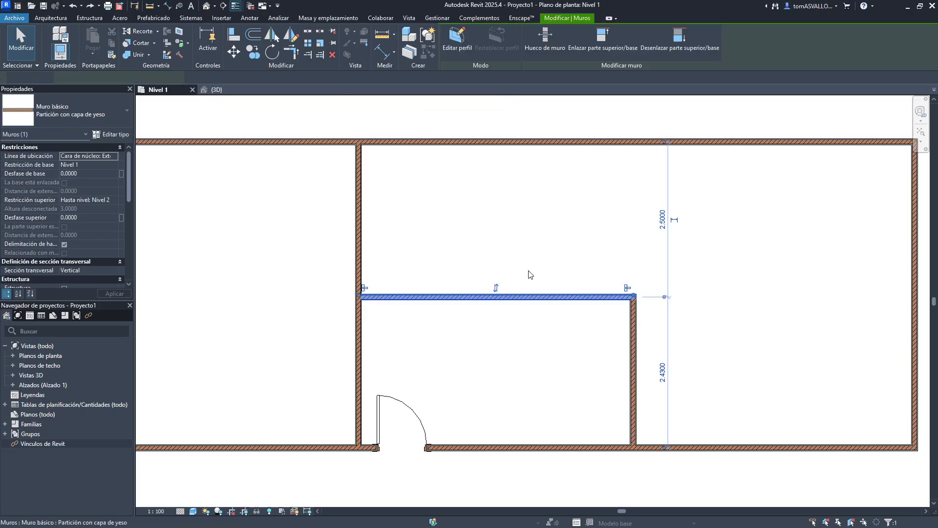
pyautogui.click(332, 44)
pyautogui.moveTo(470, 298); pyautogui.dragTo(471, 360)
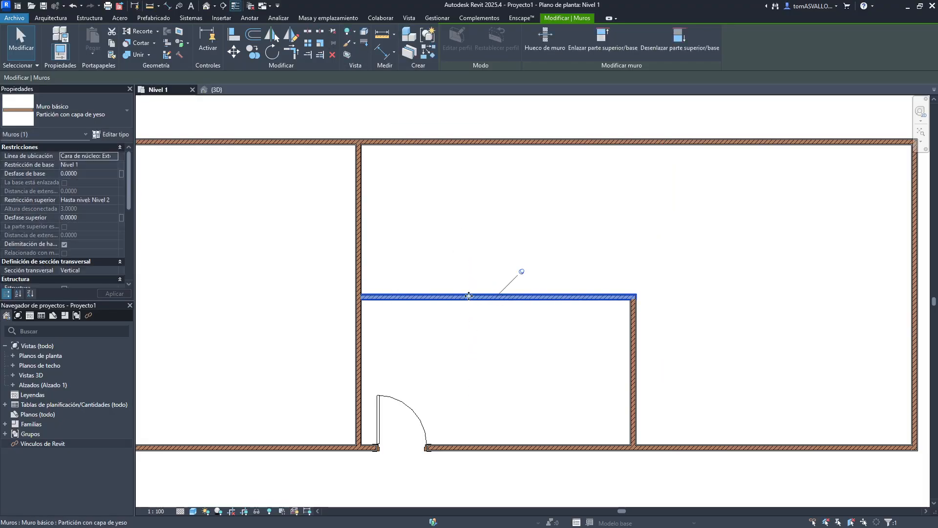
pyautogui.click(239, 54)
pyautogui.click(467, 299)
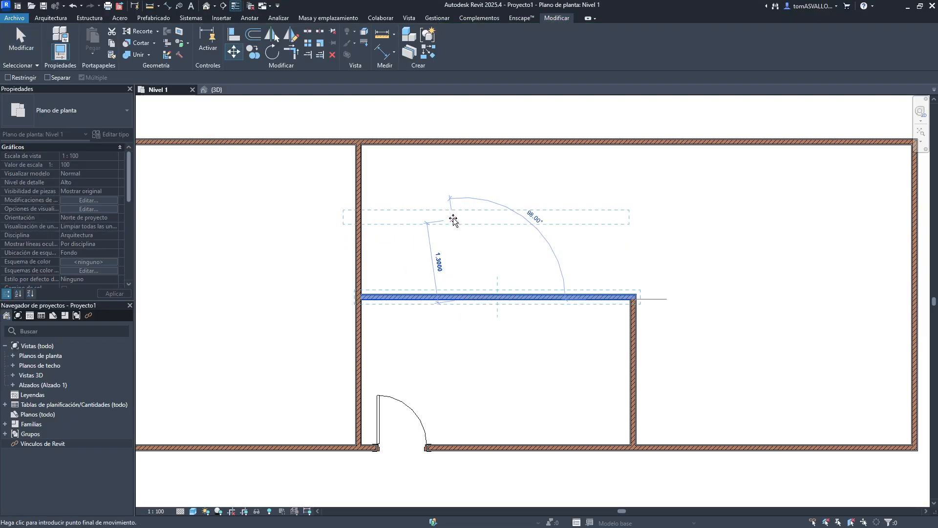
pyautogui.click(454, 219)
pyautogui.click(898, 487)
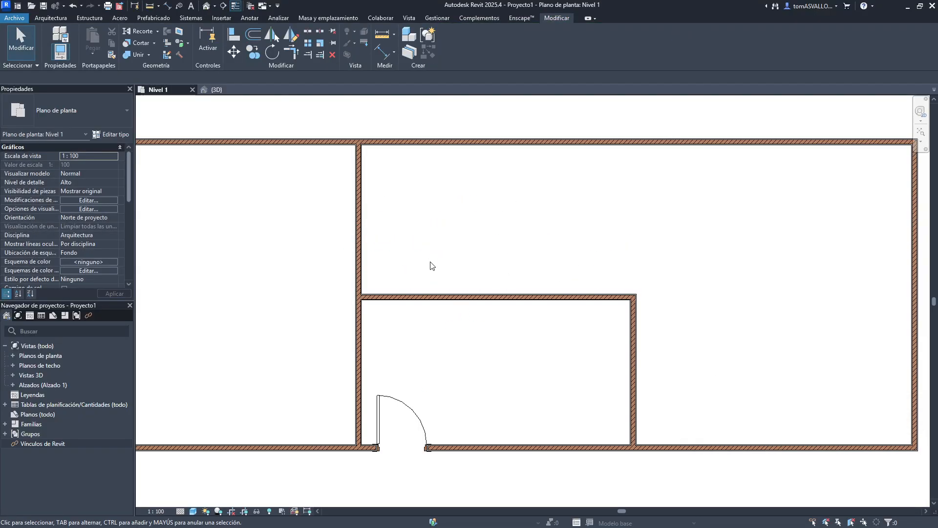
# - Copy the inner horizontal wall 1.10 m upward with Copy, then delete the copy
pyautogui.click(432, 297)
pyautogui.click(248, 55)
pyautogui.click(465, 271)
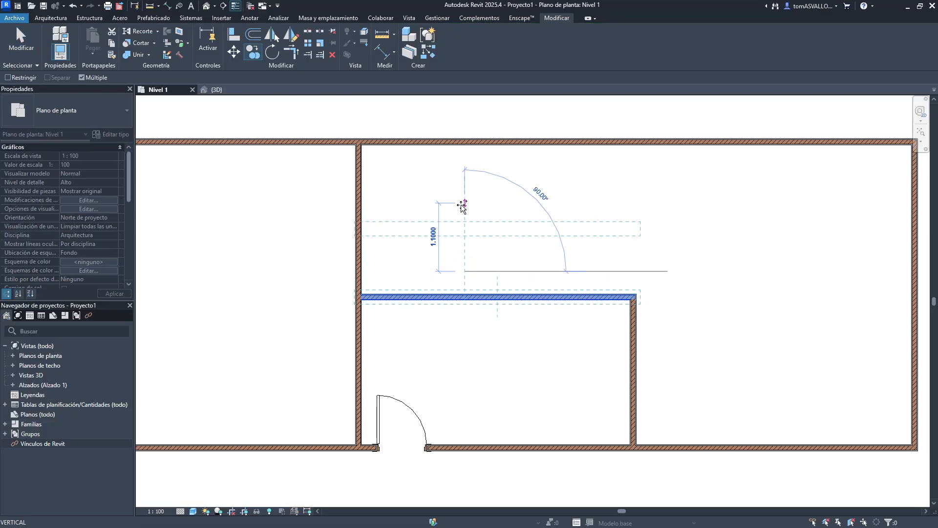
pyautogui.click(465, 203)
pyautogui.press('Escape')
pyautogui.press('Escape')
pyautogui.click(511, 228)
pyautogui.press('Delete')
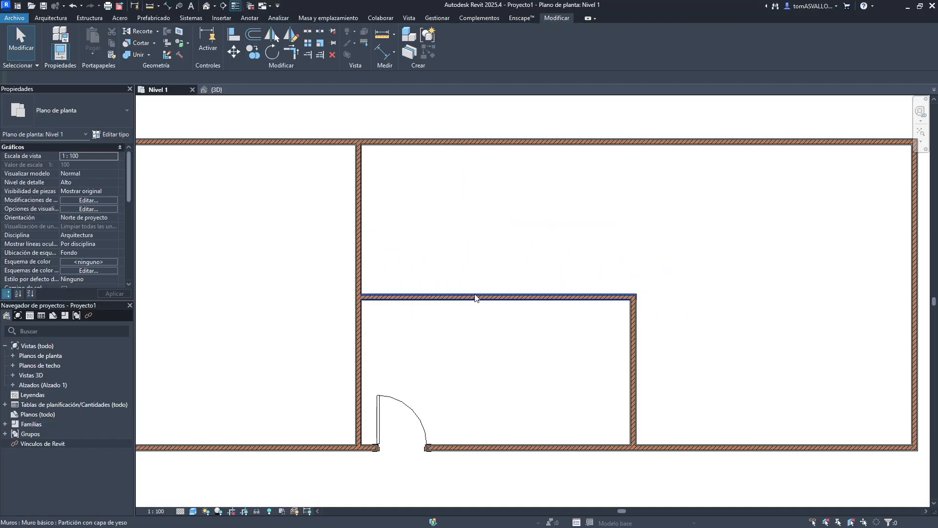
# - Try dragging the inner horizontal wall downward, undoing the move
pyautogui.click(519, 297)
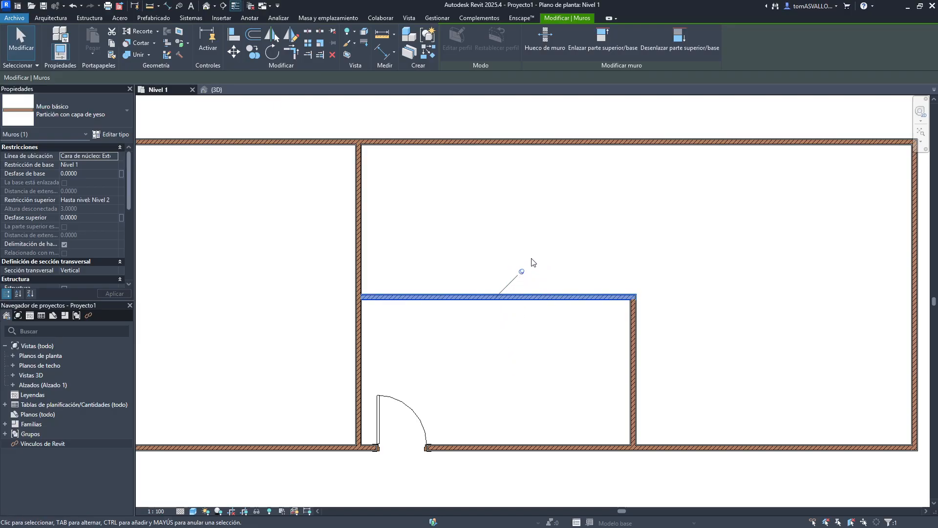
pyautogui.scroll(2, 523, 272)
pyautogui.click(524, 272)
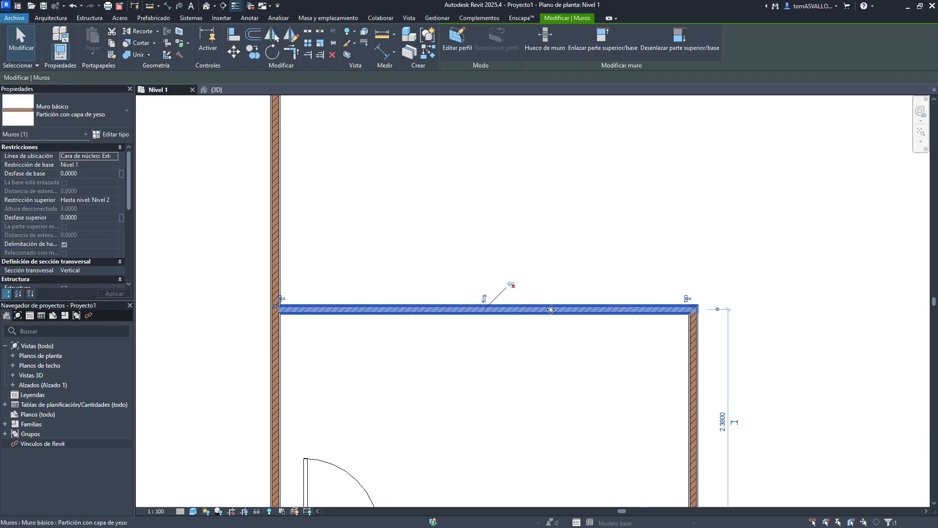
pyautogui.moveTo(551, 309); pyautogui.dragTo(553, 383)
pyautogui.click(564, 283)
pyautogui.hotkey('ctrl', 'z')
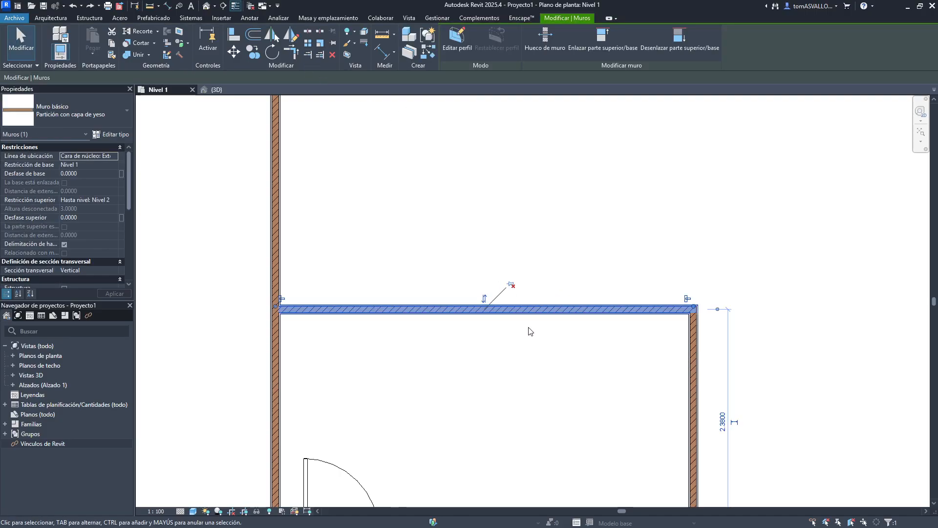
pyautogui.hotkey('ctrl', 'z')
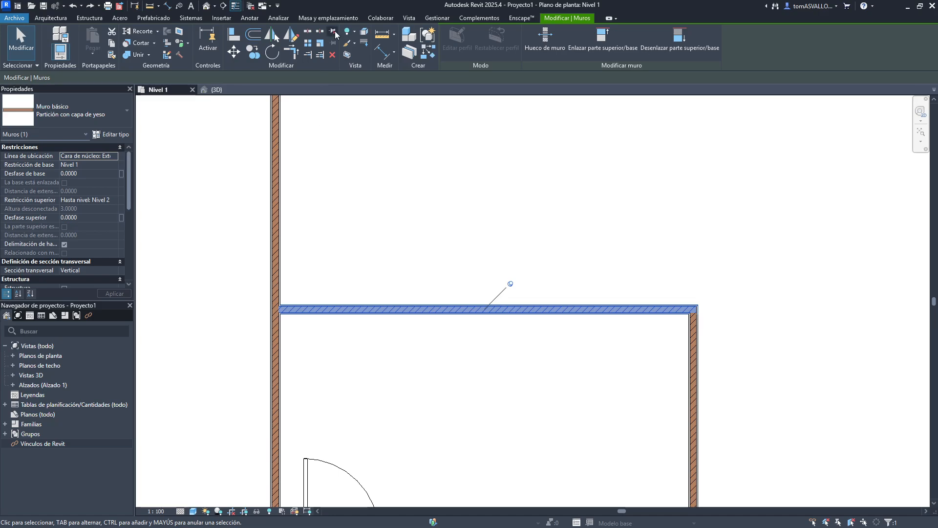
pyautogui.click(334, 32)
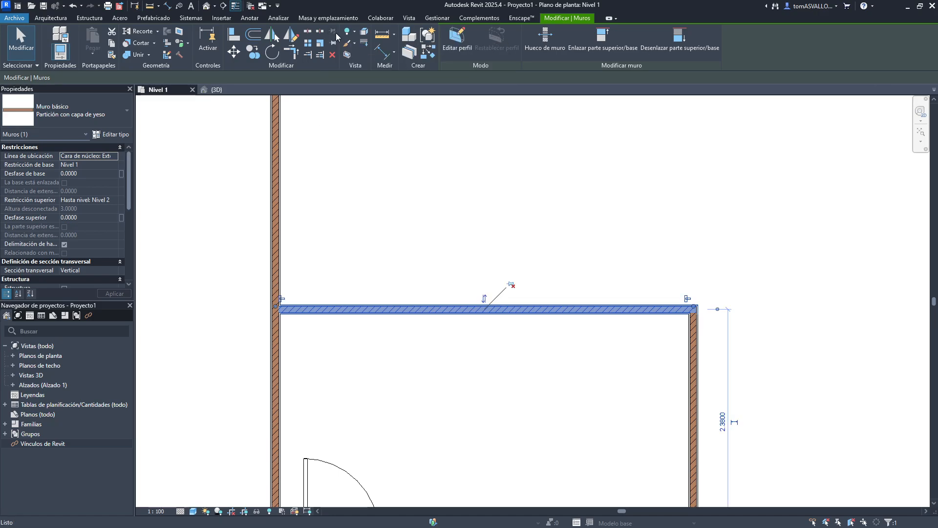
pyautogui.click(540, 247)
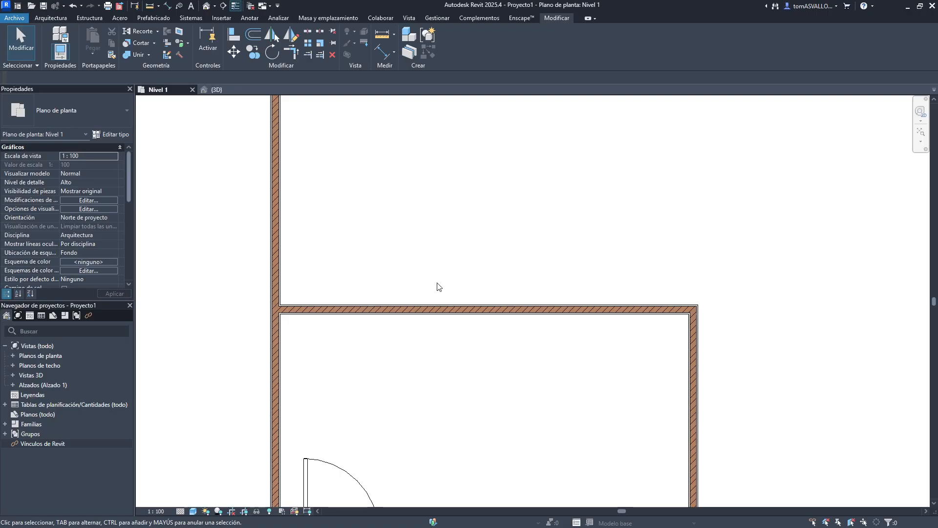
pyautogui.click(446, 304)
pyautogui.scroll(-3, 434, 230)
pyautogui.click(435, 194)
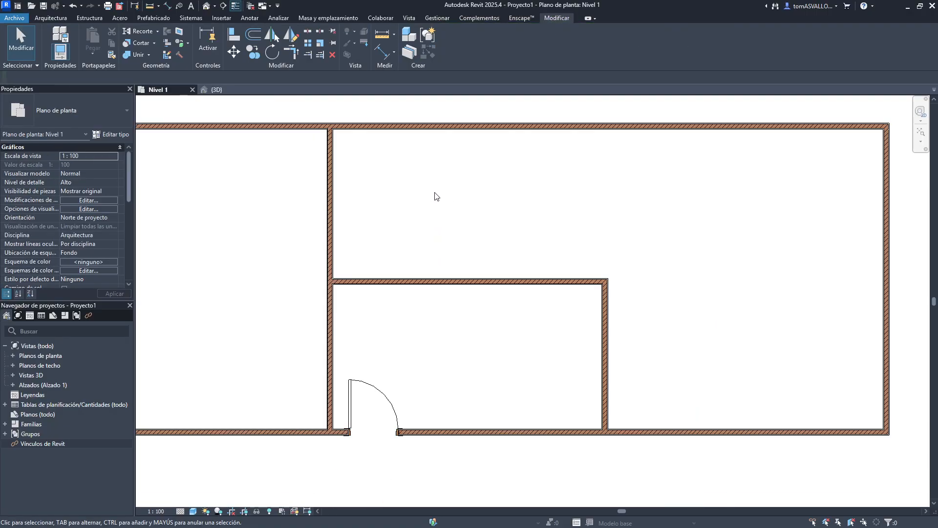
pyautogui.click(333, 187)
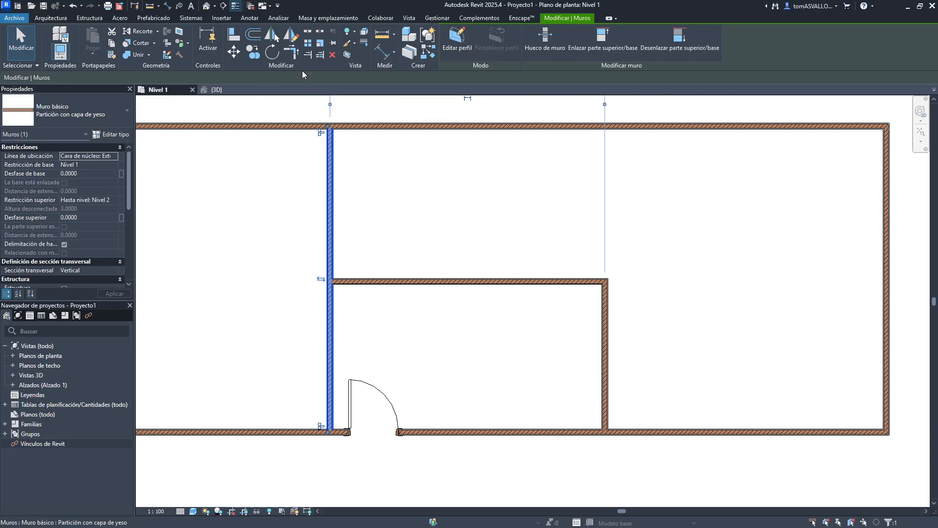
# - Switch to the 3D view and temporarily hide the four-wall rectangular enclosure
pyautogui.click(215, 89)
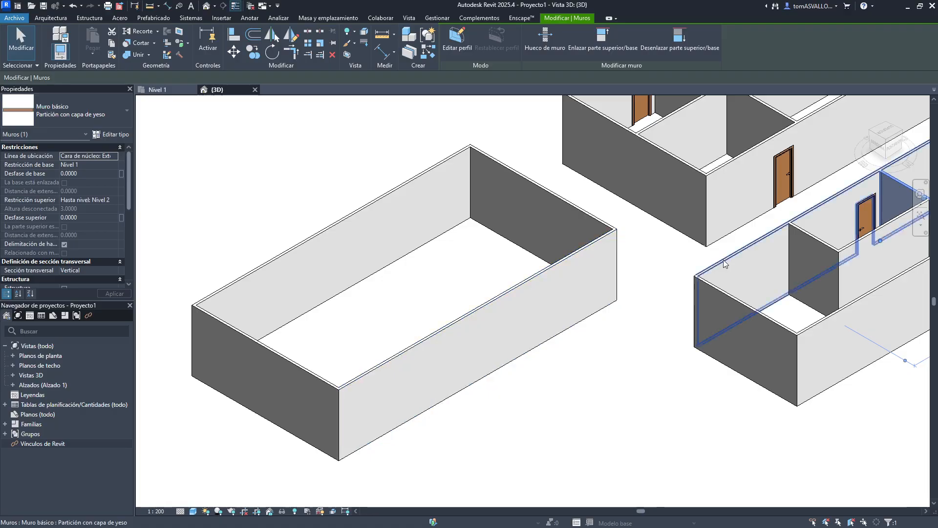
pyautogui.moveTo(725, 264); pyautogui.dragTo(537, 323, button='middle')
pyautogui.press('Escape')
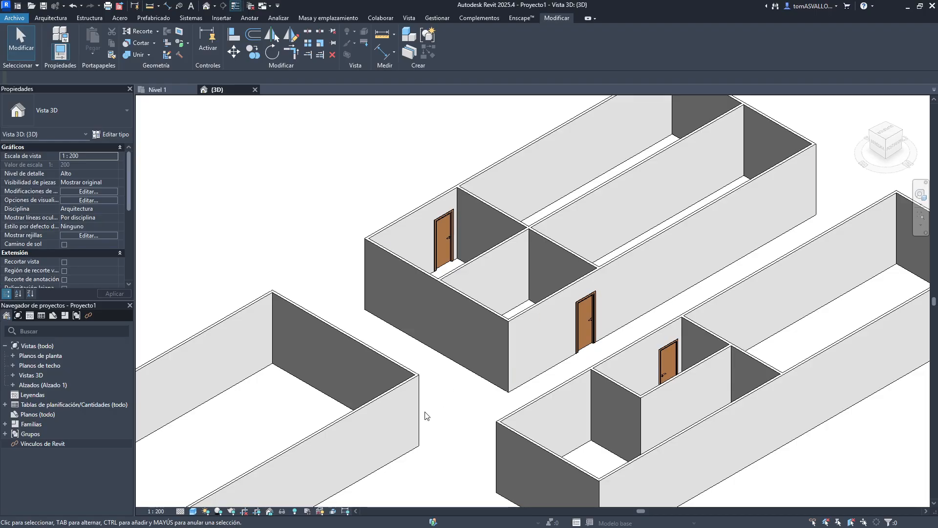
pyautogui.scroll(-3, 445, 341)
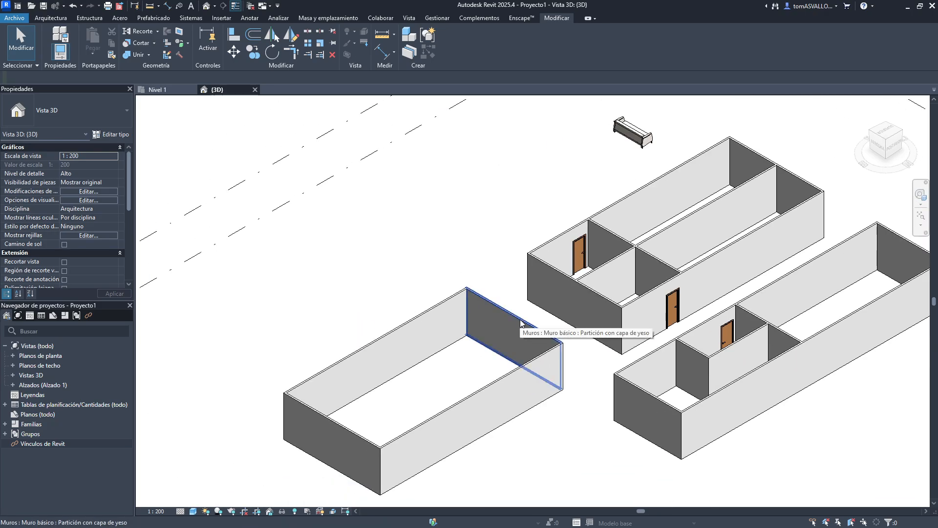
pyautogui.press('Tab')
pyautogui.click(523, 324)
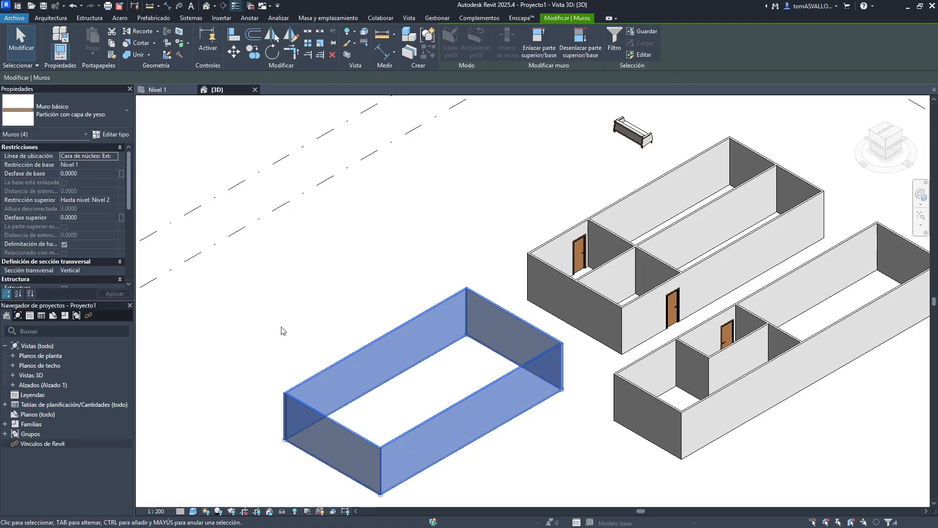
pyautogui.click(283, 511)
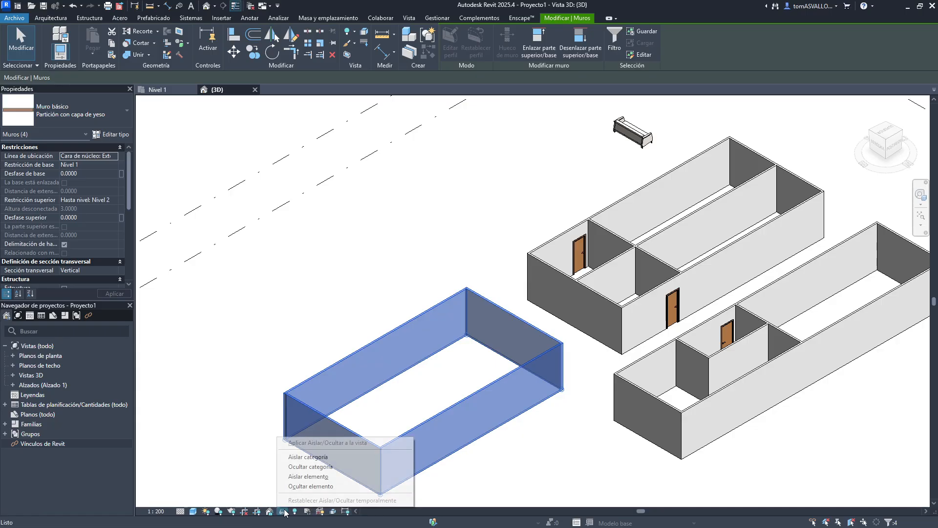
pyautogui.click(302, 486)
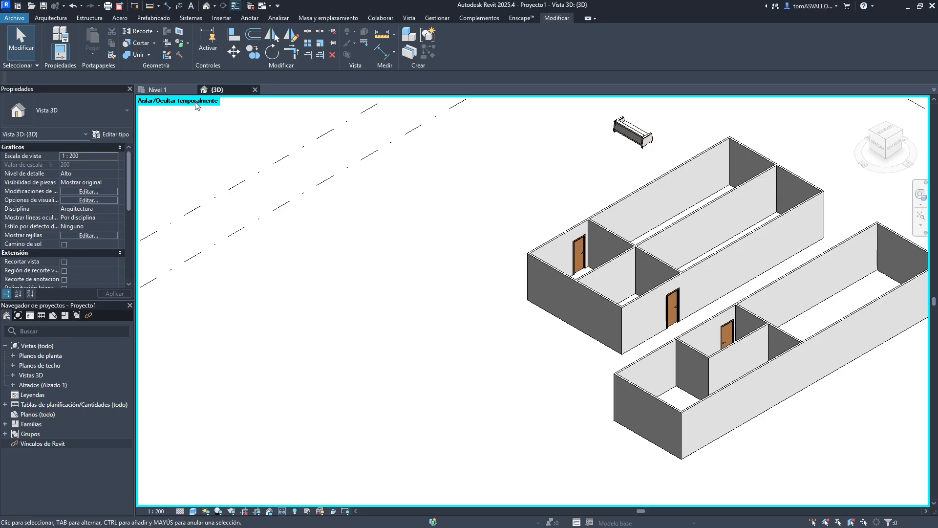
# - Reset the temporary hide/isolate so the enclosure walls reappear
pyautogui.moveTo(490, 267); pyautogui.dragTo(398, 276, button='middle')
pyautogui.scroll(2, 430, 336)
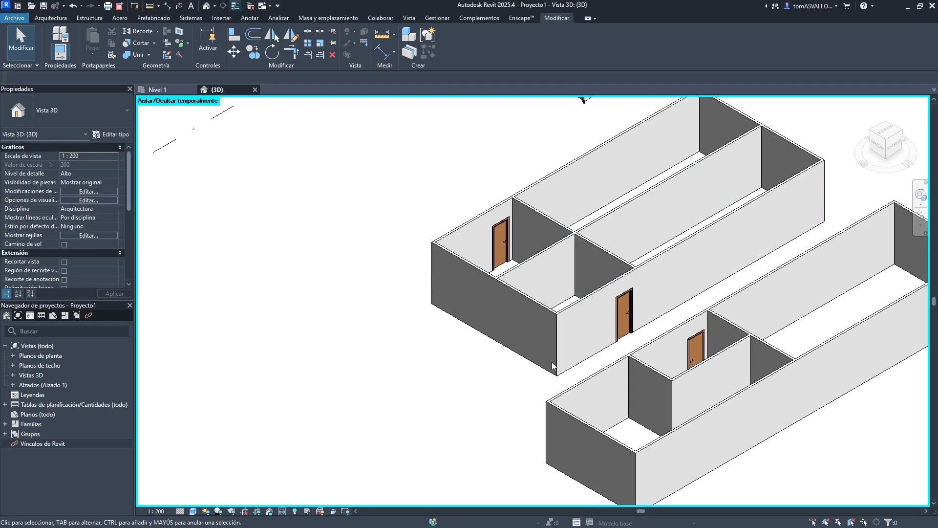
pyautogui.click(283, 511)
pyautogui.click(342, 500)
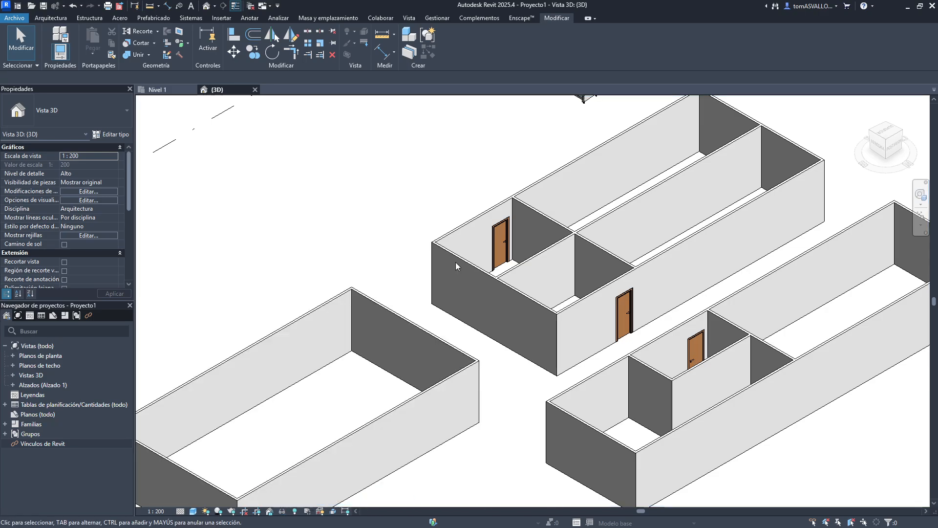
# - Select a door and temporarily isolate the door category in the 3D view
pyautogui.click(340, 294)
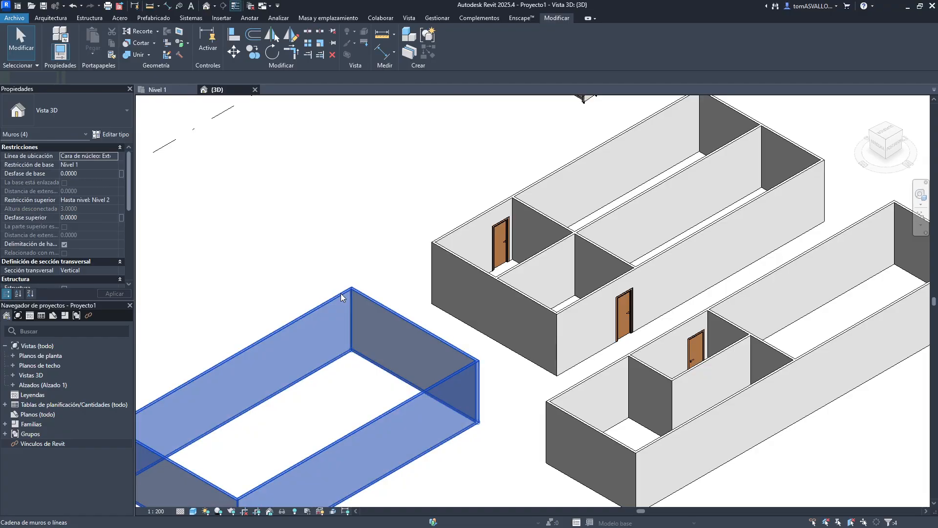
pyautogui.click(335, 274)
pyautogui.click(501, 246)
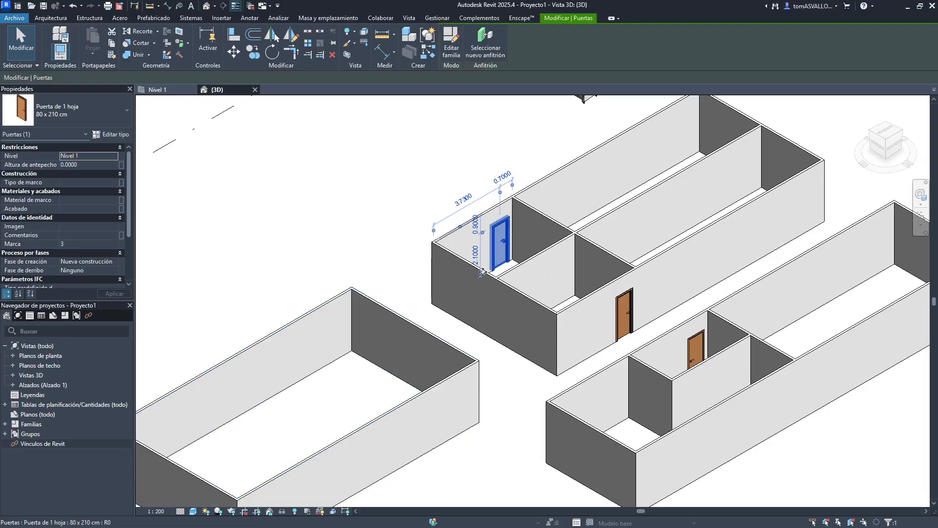
pyautogui.click(282, 511)
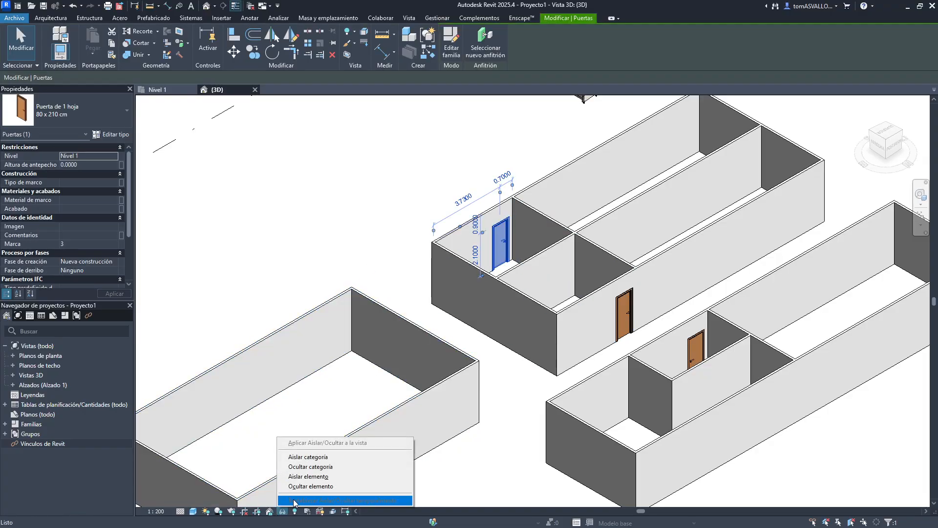
pyautogui.click(308, 456)
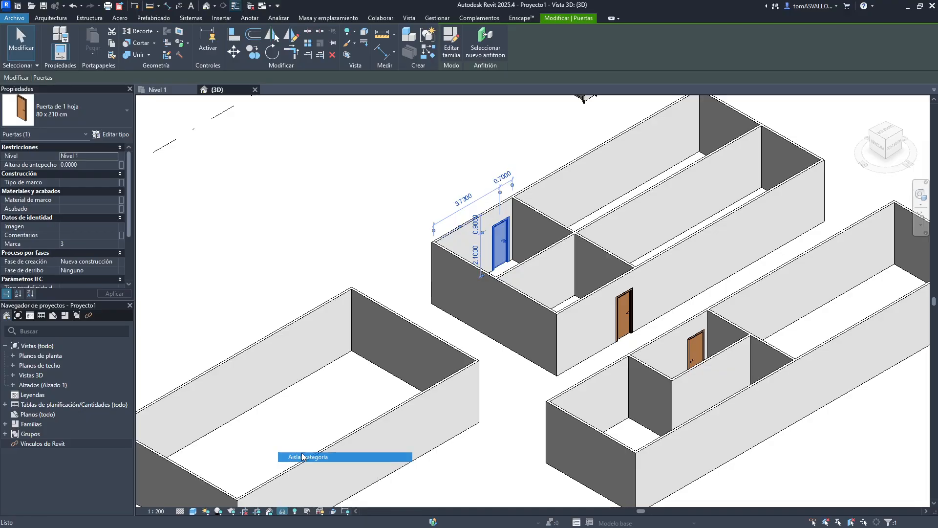
pyautogui.press('Escape')
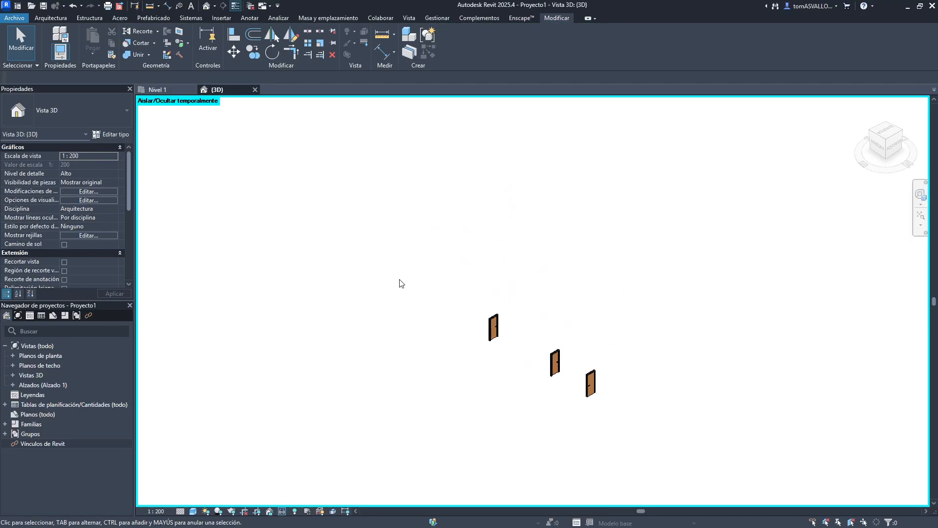
# - Reset the temporary isolate to restore all elements
pyautogui.moveTo(400, 279); pyautogui.dragTo(662, 440)
pyautogui.click(662, 441)
pyautogui.click(281, 511)
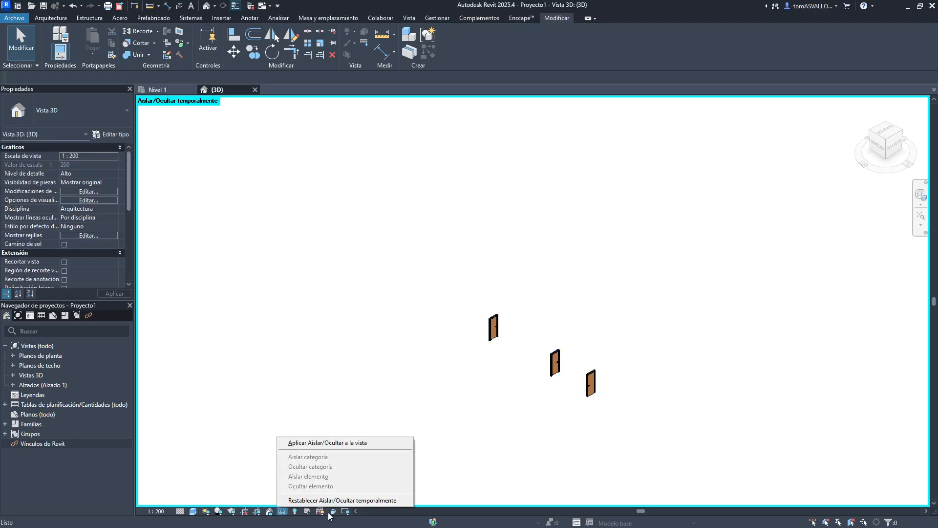
pyautogui.click(342, 499)
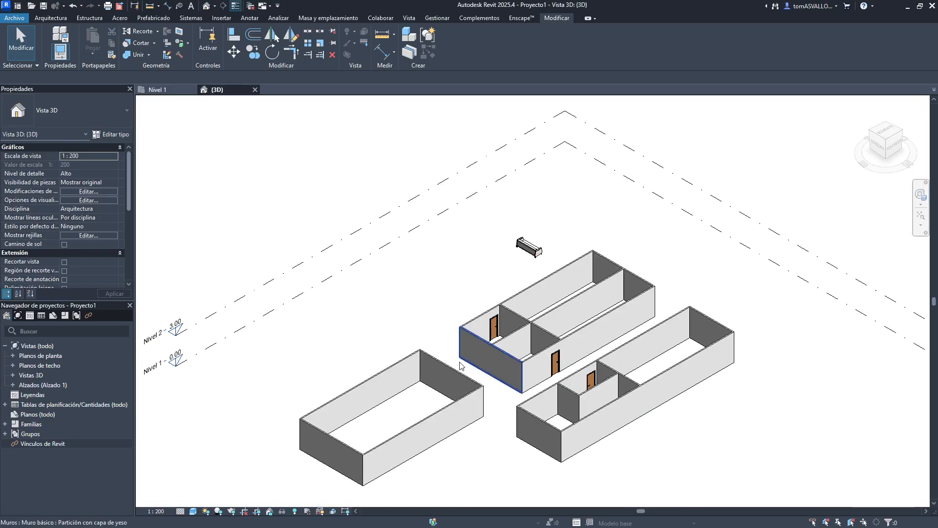
# - Try hiding the enclosure walls in the view with the EH shortcut, undoing the hide
pyautogui.scroll(5, 461, 385)
pyautogui.moveTo(459, 373); pyautogui.dragTo(645, 329, button='middle')
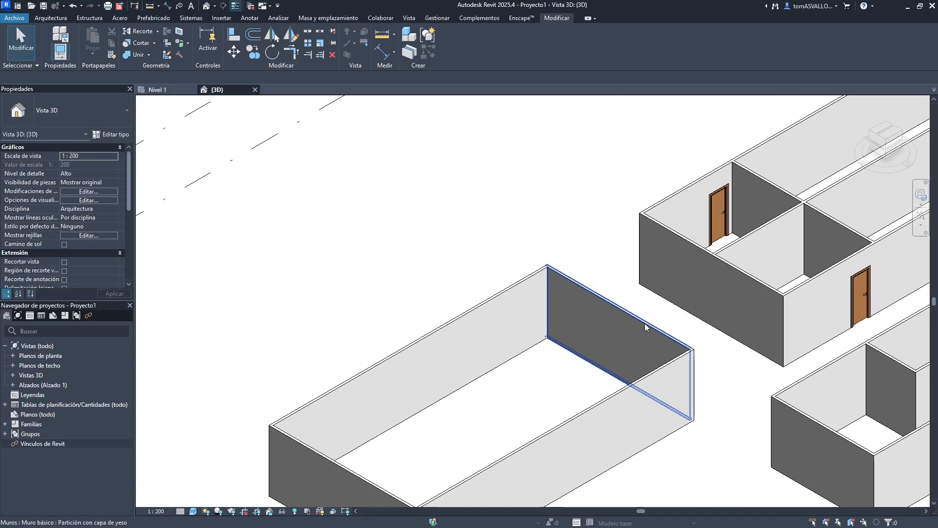
pyautogui.press('Tab')
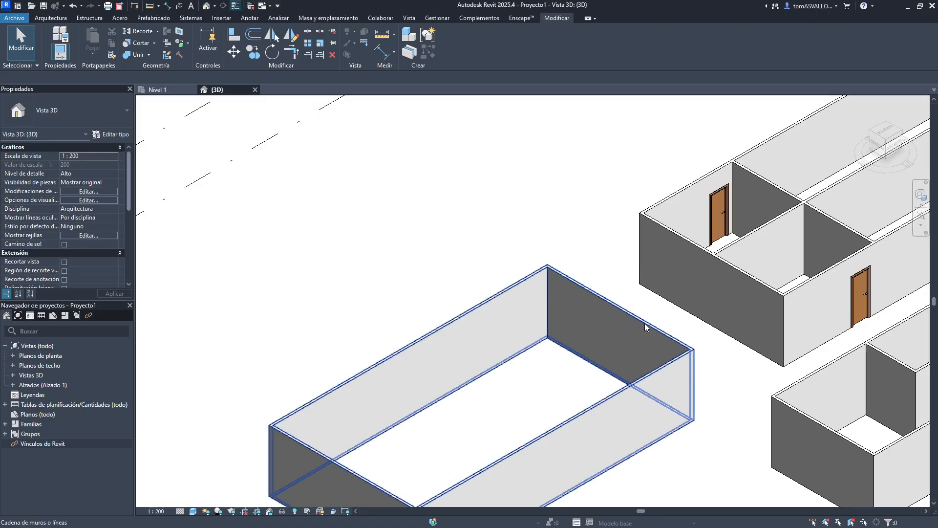
pyautogui.click(619, 339)
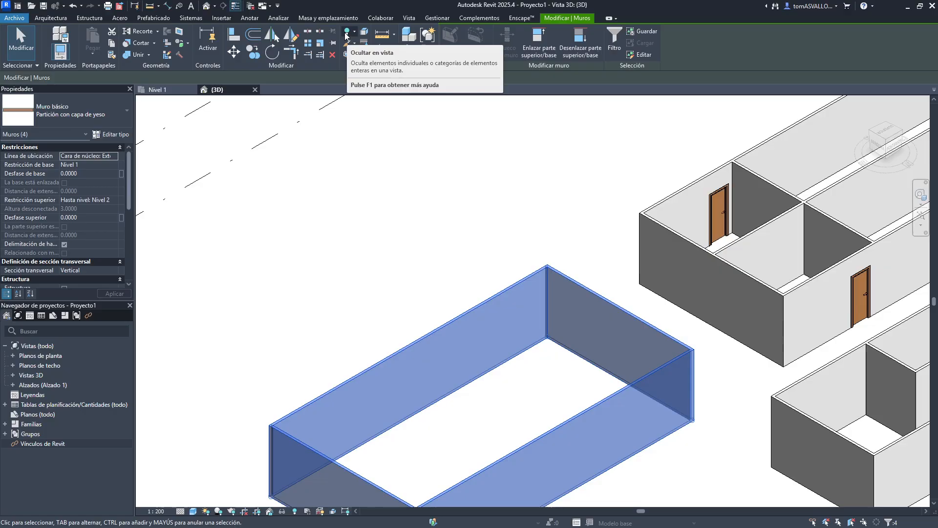
pyautogui.moveTo(413, 274); pyautogui.dragTo(340, 217, button='middle')
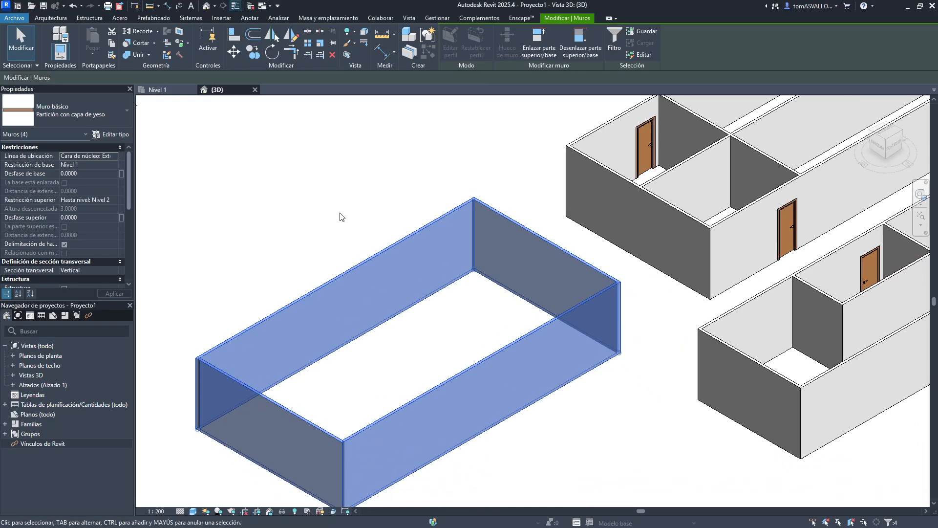
pyautogui.click(340, 217)
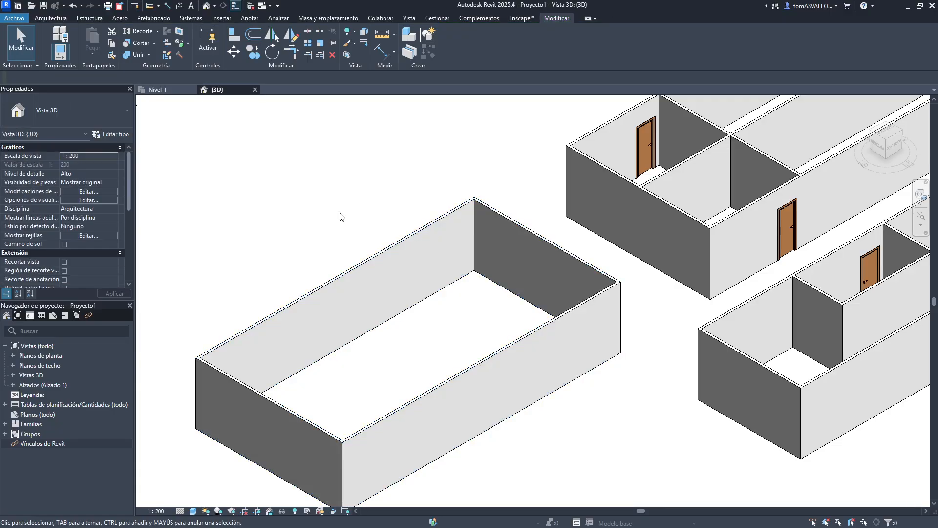
pyautogui.press('Tab')
pyautogui.click(354, 267)
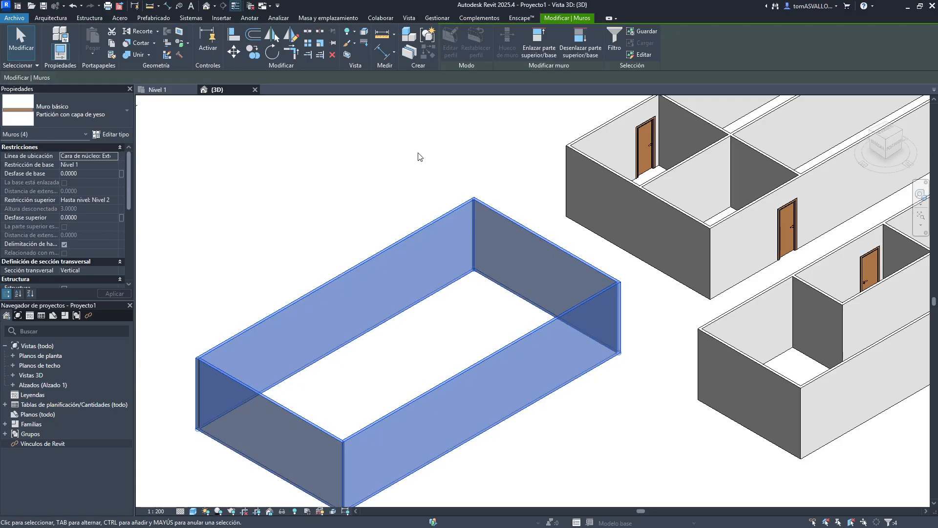
pyautogui.click(349, 33)
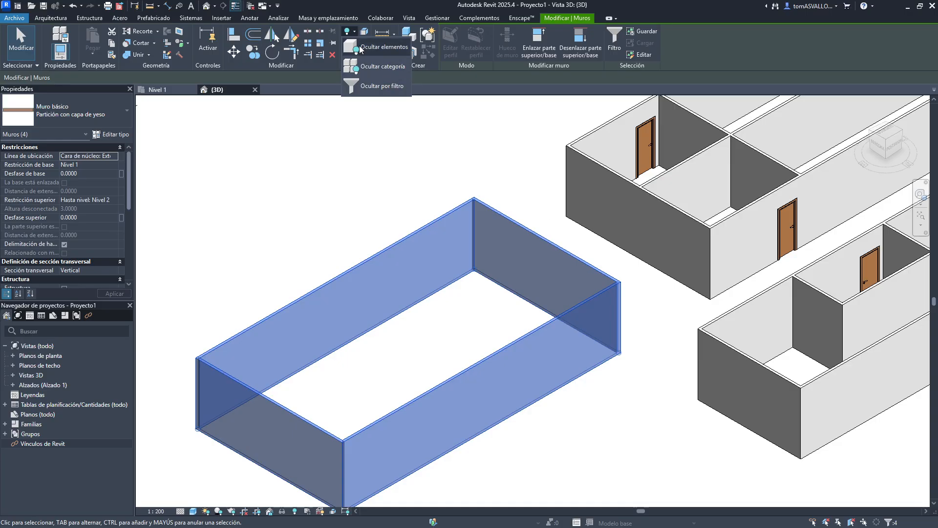
pyautogui.press('e')
pyautogui.press('h')
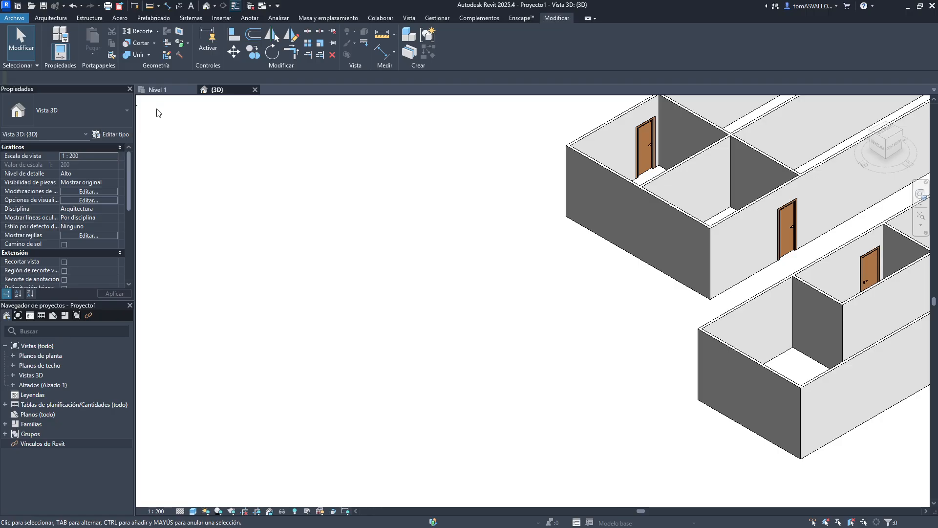
pyautogui.hotkey('ctrl', 'z')
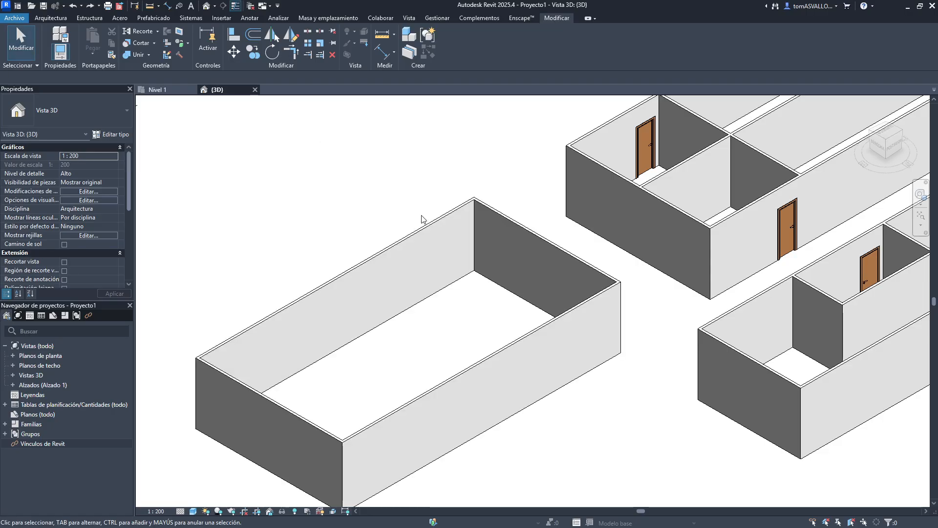
# - Hide the whole wall category in the 3D view using Hide in View by category
pyautogui.press('Tab')
pyautogui.click(423, 237)
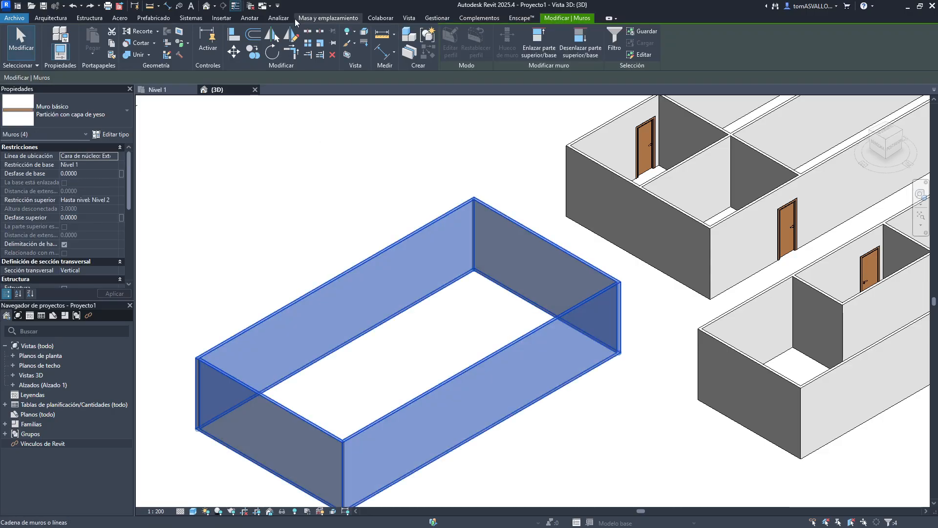
pyautogui.click(347, 31)
pyautogui.click(364, 61)
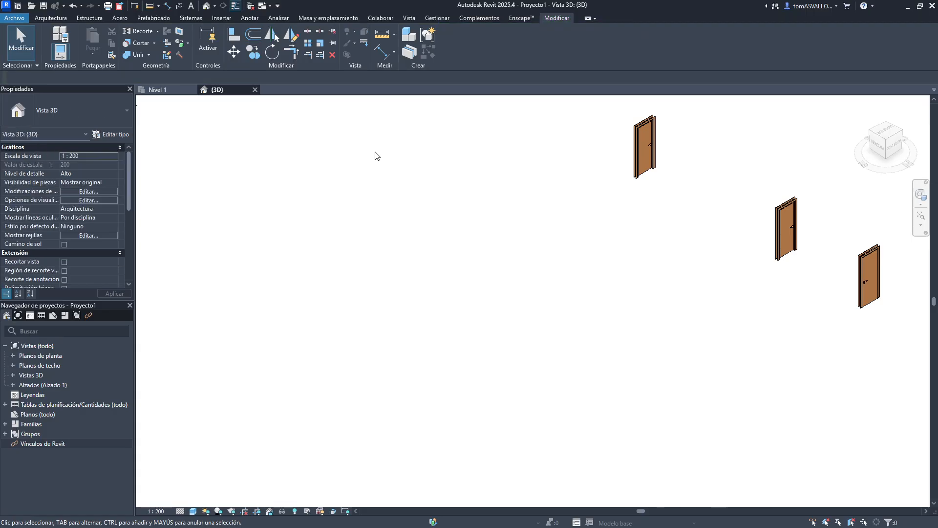
pyautogui.scroll(-2, 349, 194)
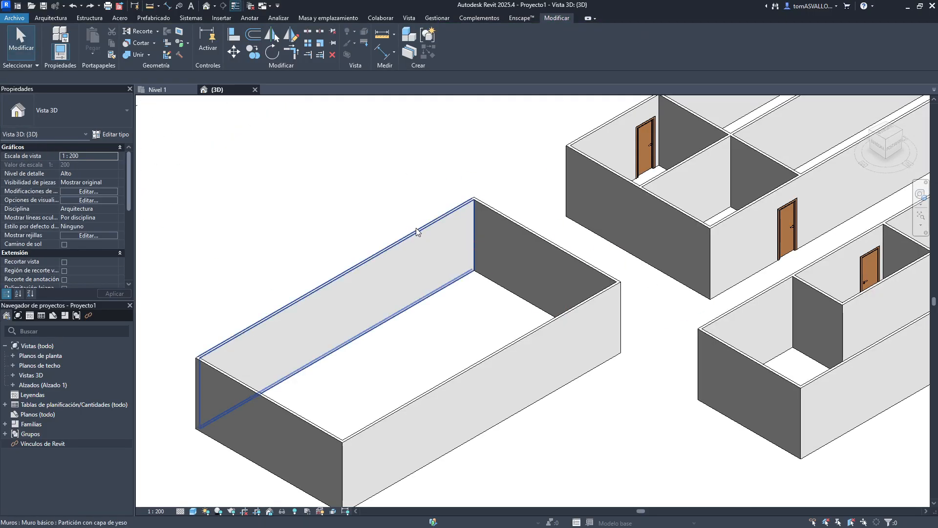
pyautogui.press('Tab')
pyautogui.click(416, 232)
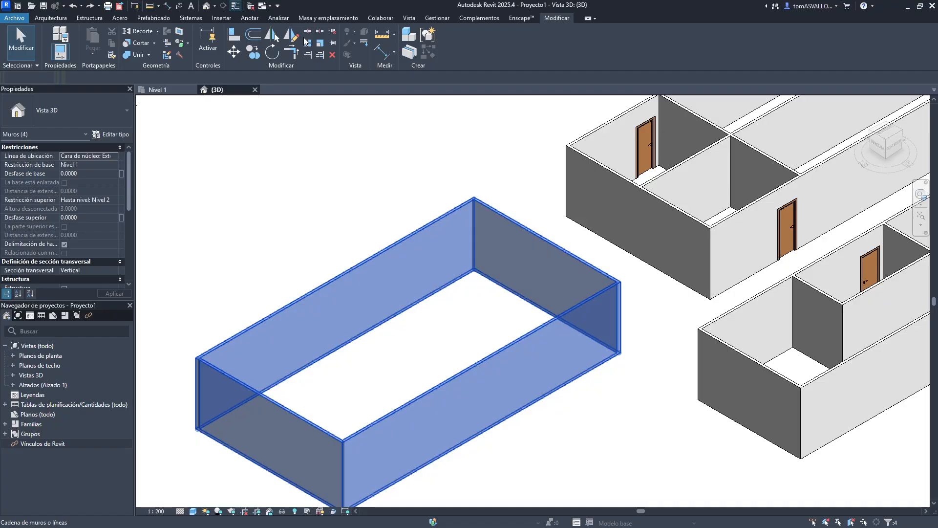
pyautogui.click(348, 31)
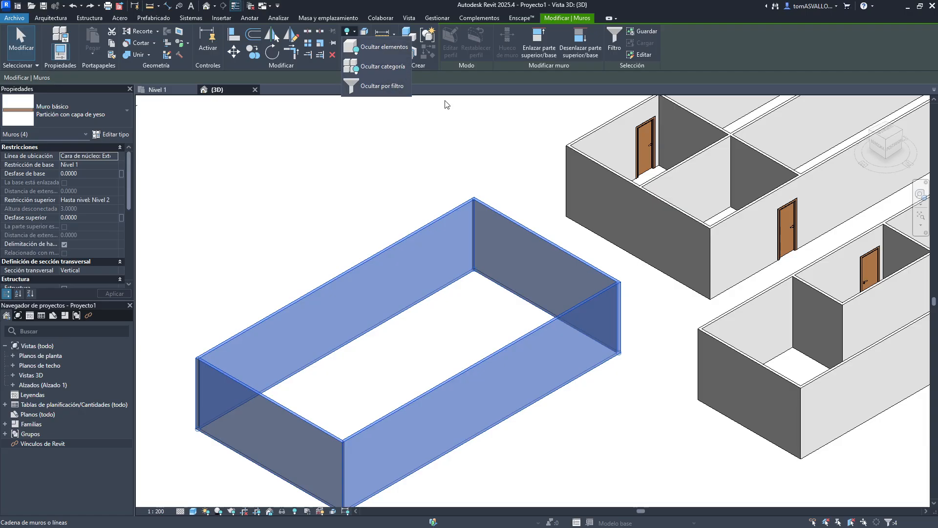
pyautogui.click(449, 88)
pyautogui.click(410, 220)
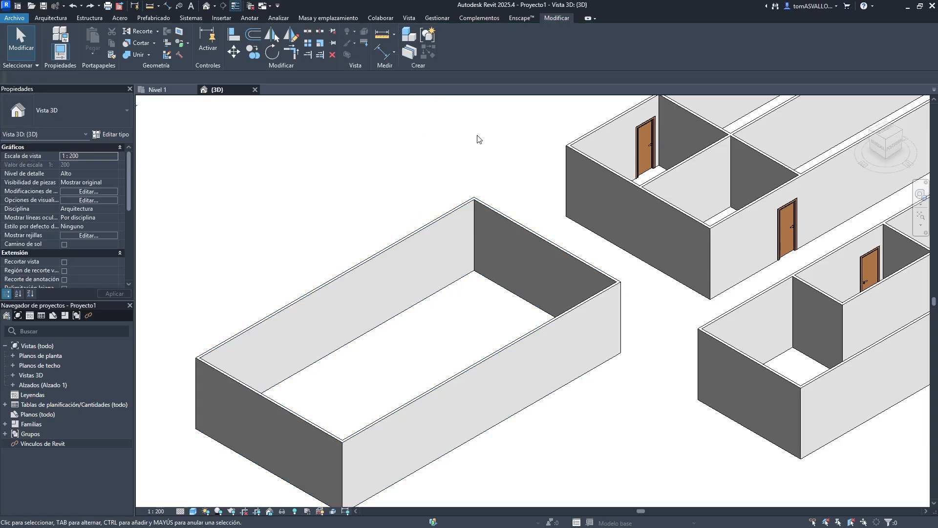
pyautogui.click(428, 225)
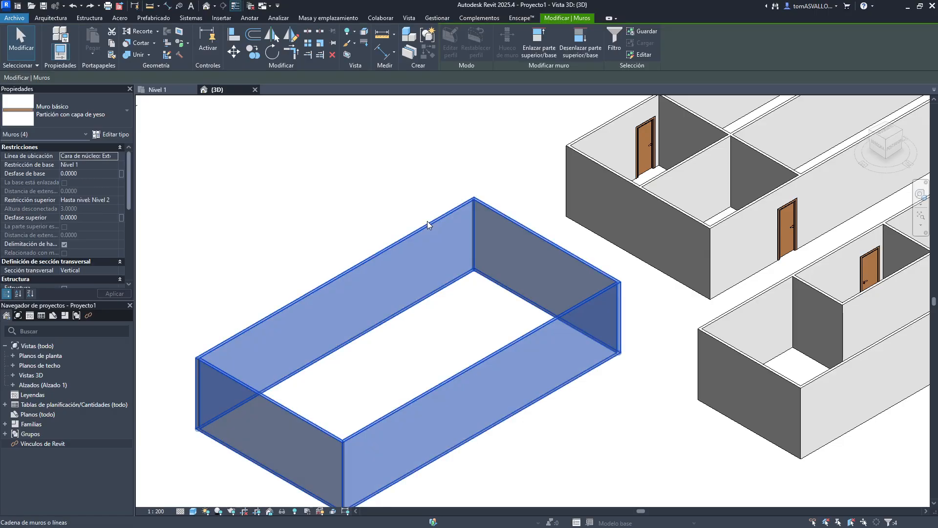
pyautogui.click(346, 32)
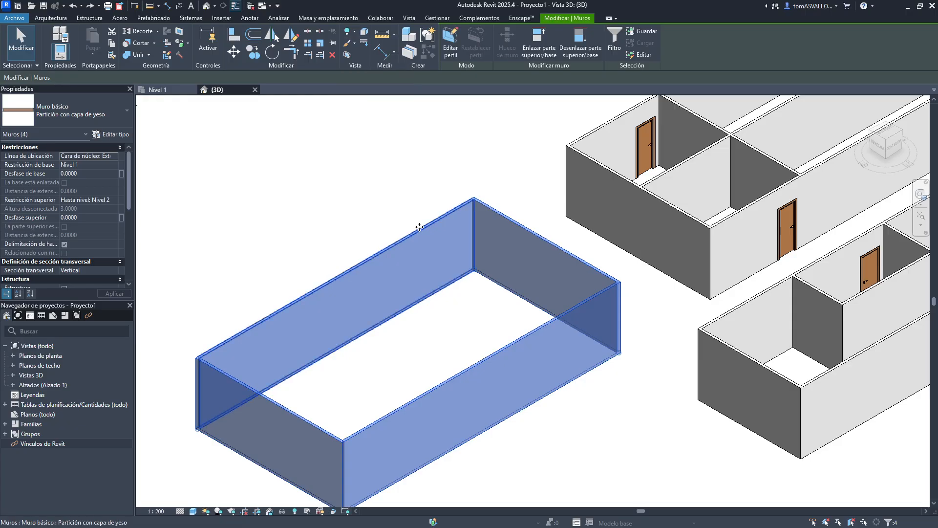
pyautogui.rightClick(420, 219)
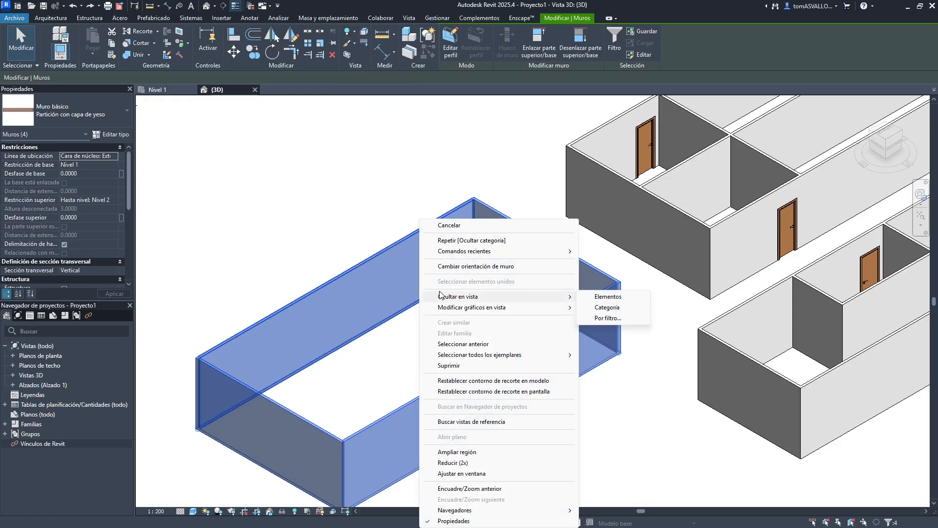
pyautogui.moveTo(567, 297)
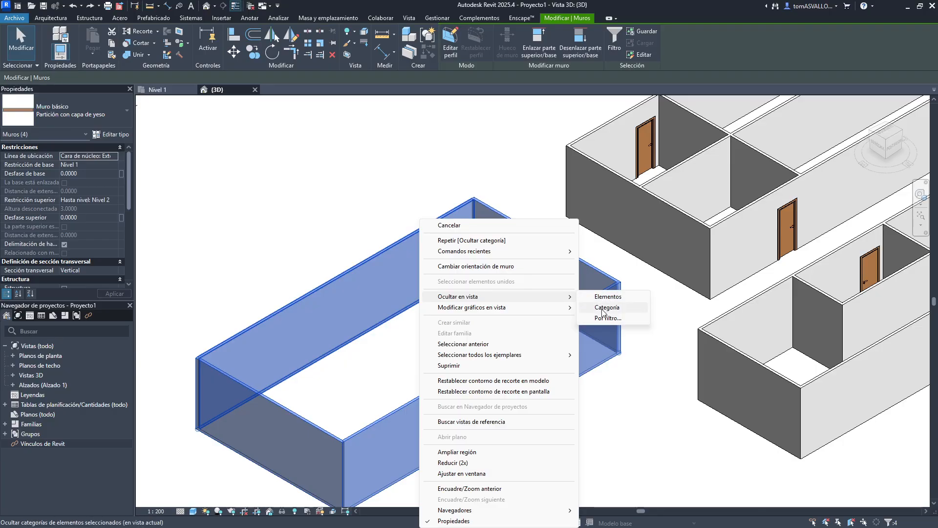
pyautogui.click(375, 166)
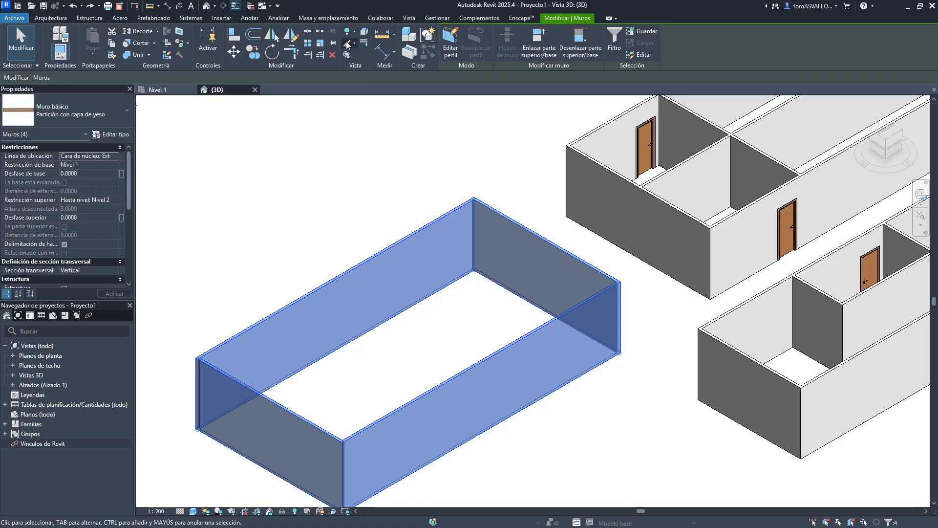
pyautogui.scroll(-2, 345, 130)
pyautogui.click(333, 147)
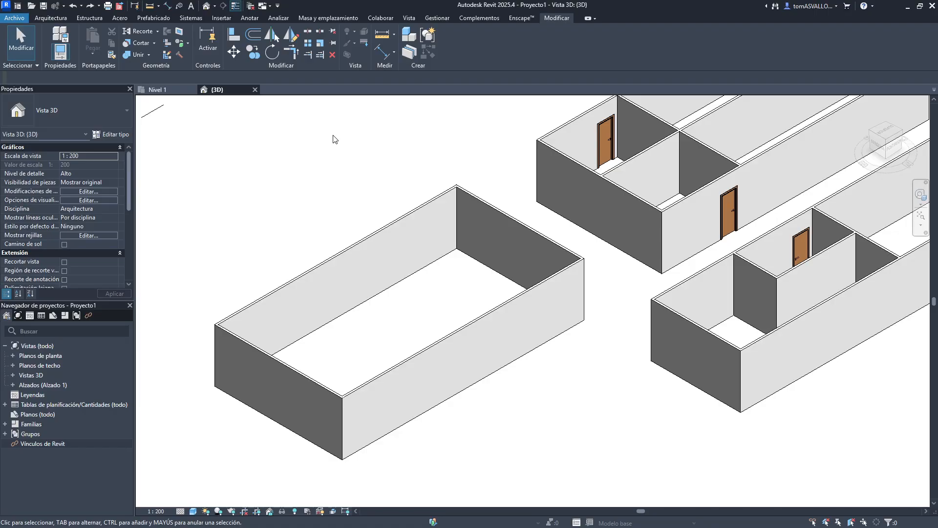
# - Select the enclosure walls and hide them as elements in the 3D view
pyautogui.press('Tab')
pyautogui.click(394, 226)
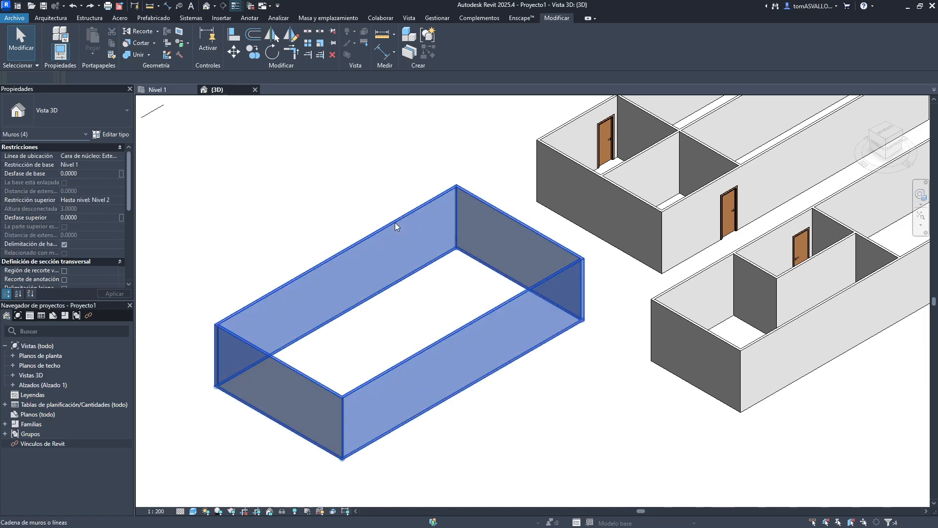
pyautogui.rightClick(384, 221)
pyautogui.moveTo(493, 301)
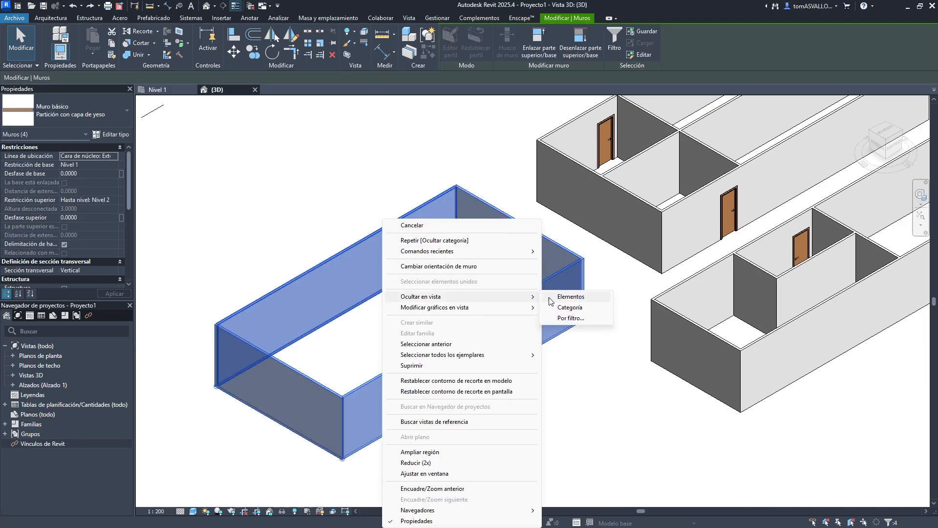
pyautogui.click(552, 298)
# - Inspect the enclosure walls in the Nivel 1 plan view and return to the 3D view
pyautogui.click(157, 89)
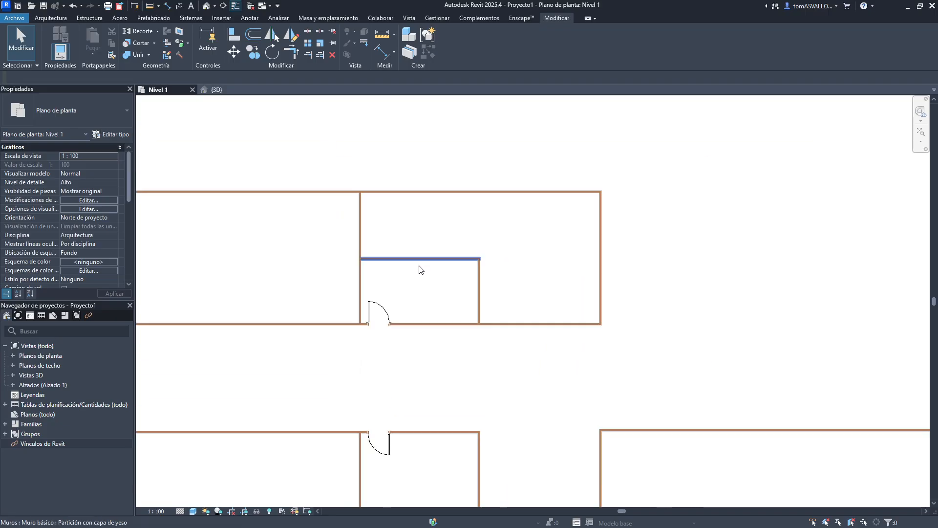
pyautogui.scroll(-5, 420, 270)
pyautogui.moveTo(389, 254); pyautogui.dragTo(330, 245, button='middle')
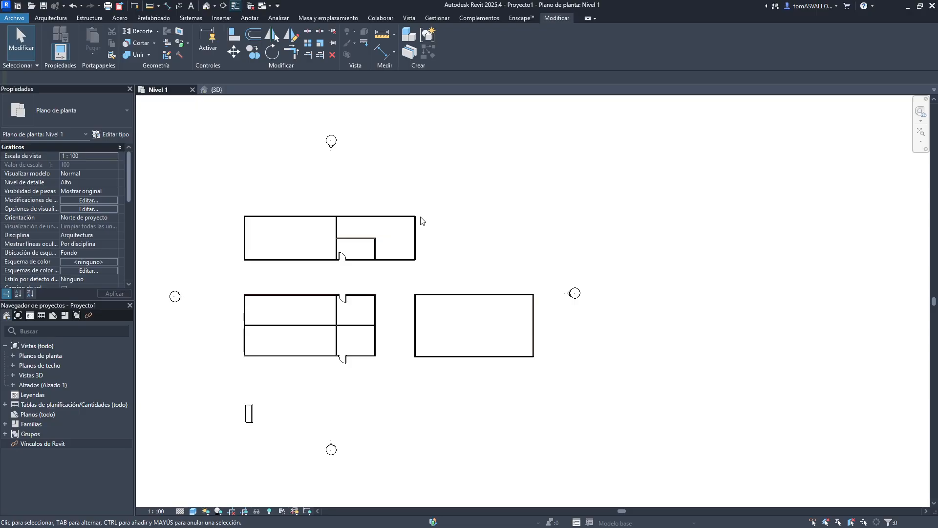
pyautogui.click(216, 90)
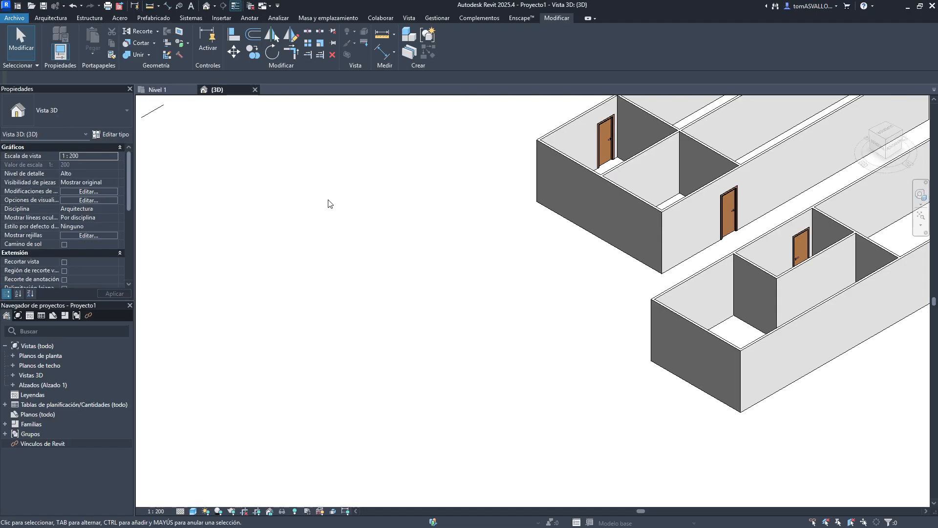
# - Turn on Reveal Hidden Elements mode in the 3D view
pyautogui.click(295, 512)
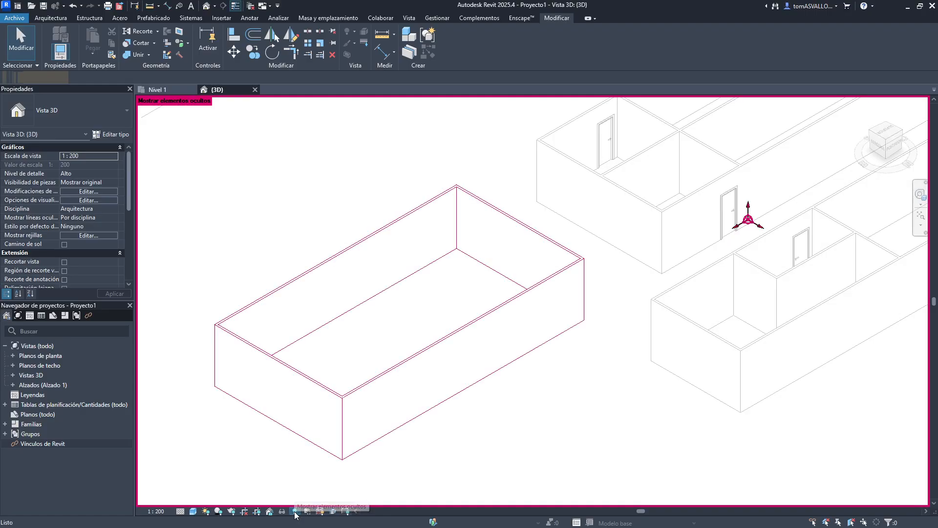
pyautogui.scroll(-3, 373, 368)
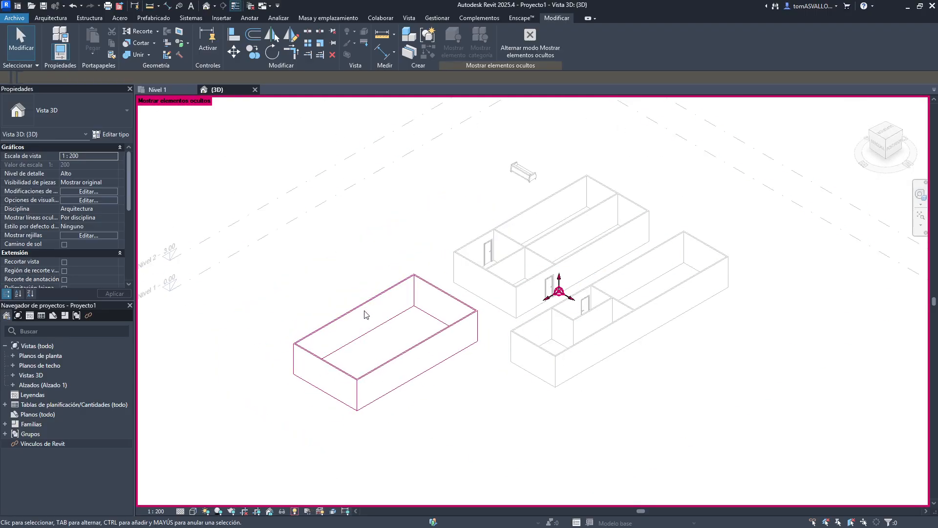
pyautogui.scroll(2, 367, 311)
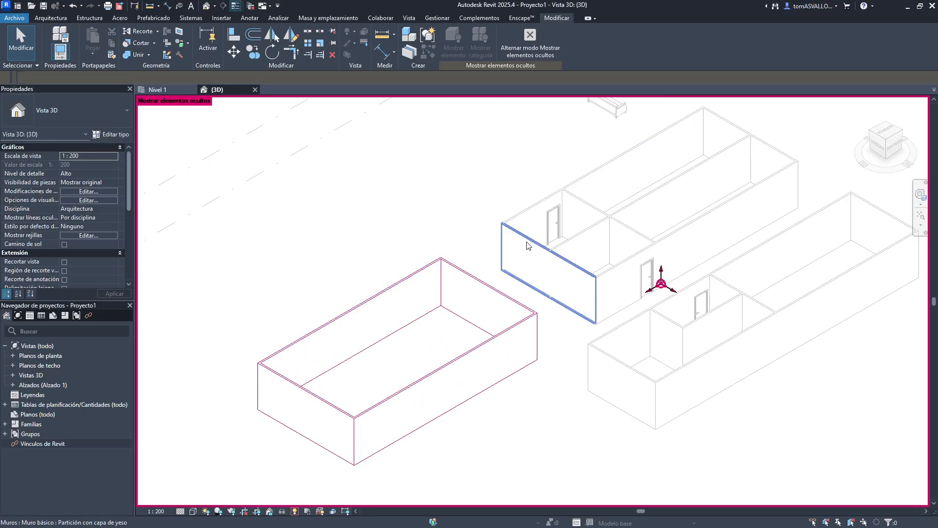
# - Select the hidden enclosure walls and unhide them as elements
pyautogui.click(528, 246)
pyautogui.click(457, 184)
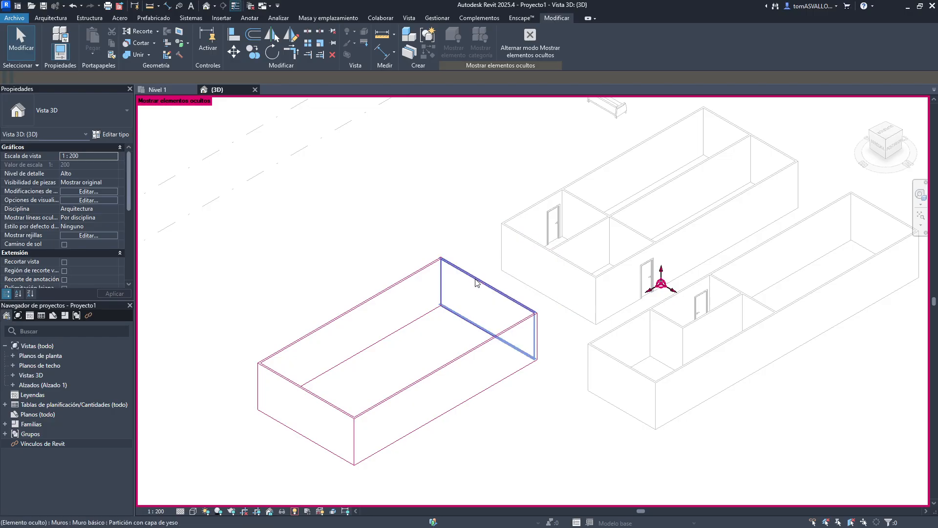
pyautogui.press('Tab')
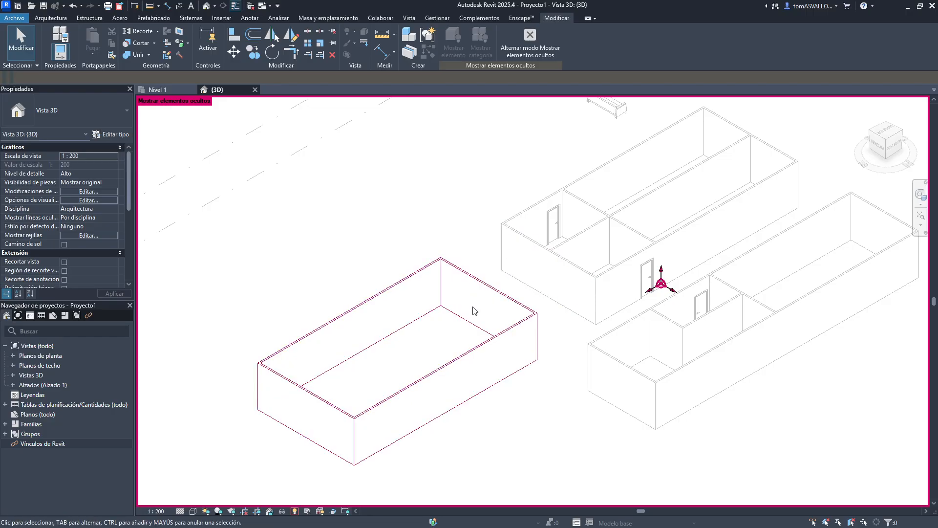
pyautogui.click(481, 288)
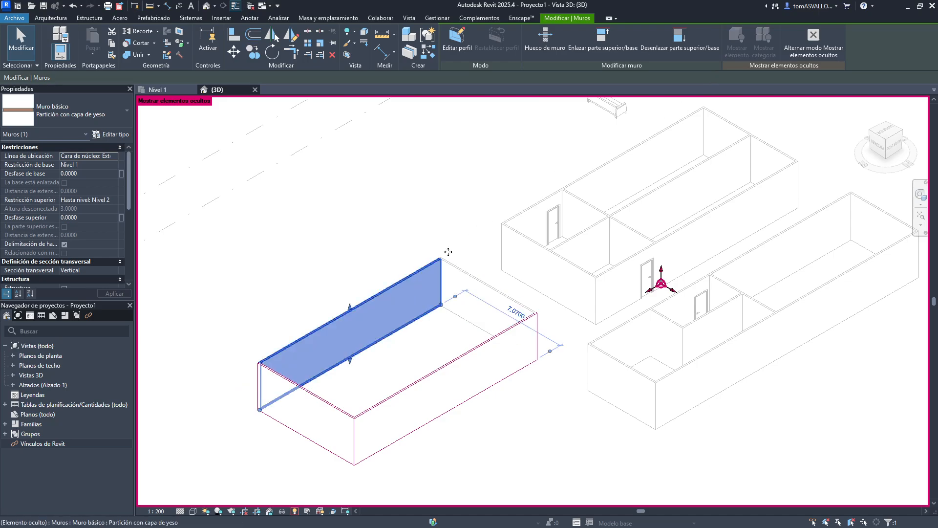
pyautogui.click(409, 287)
pyautogui.press('Tab')
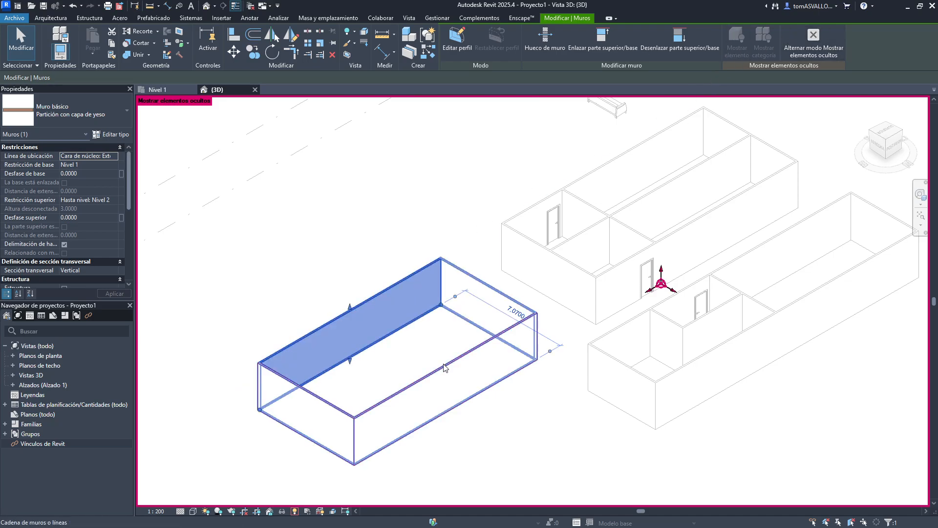
pyautogui.click(446, 367)
pyautogui.click(684, 49)
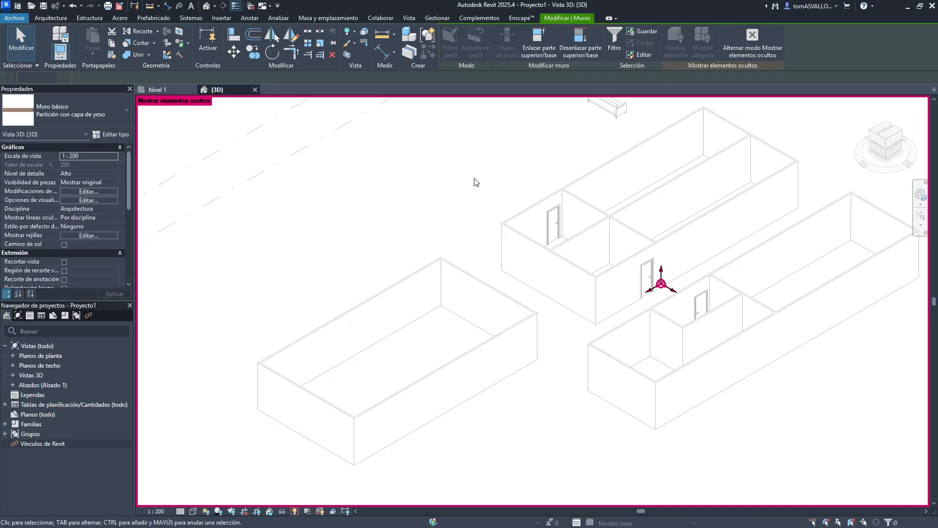
# - Select the enclosure walls and hide the whole wall category in the view
pyautogui.press('Tab')
pyautogui.click(467, 278)
pyautogui.rightClick(467, 276)
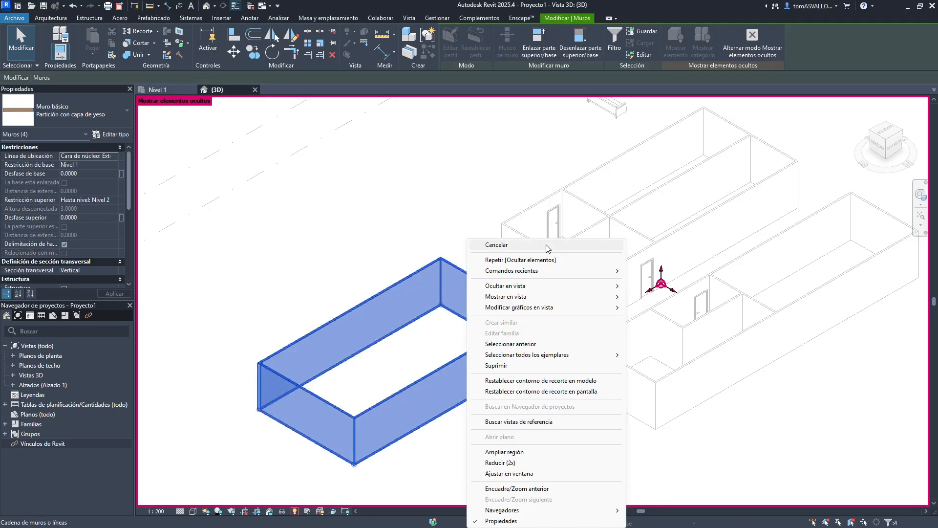
pyautogui.moveTo(595, 287)
pyautogui.click(654, 296)
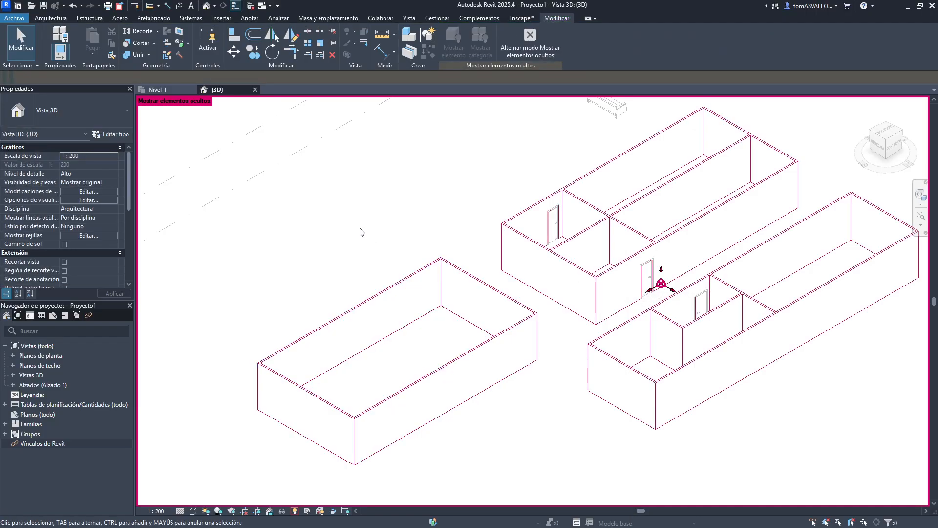
# - Select a hidden wall and unhide the wall category
pyautogui.click(436, 267)
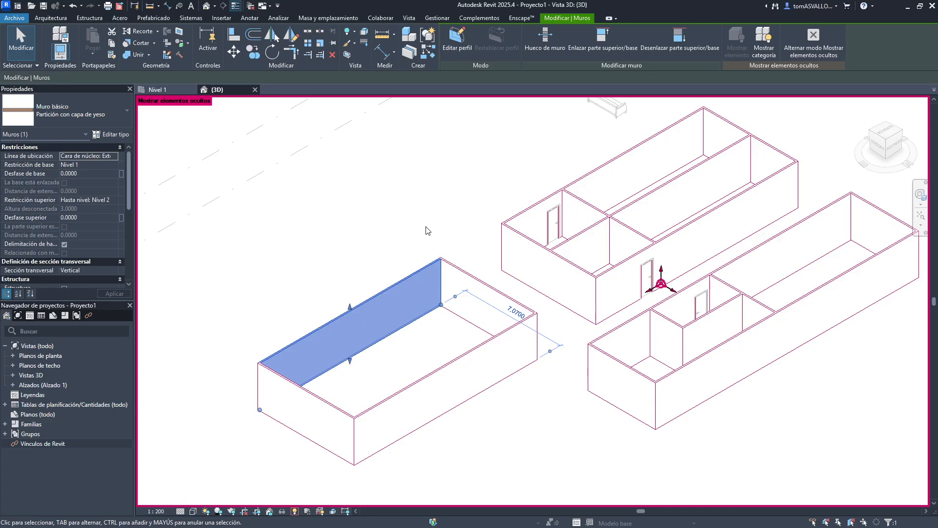
pyautogui.click(763, 42)
pyautogui.click(497, 173)
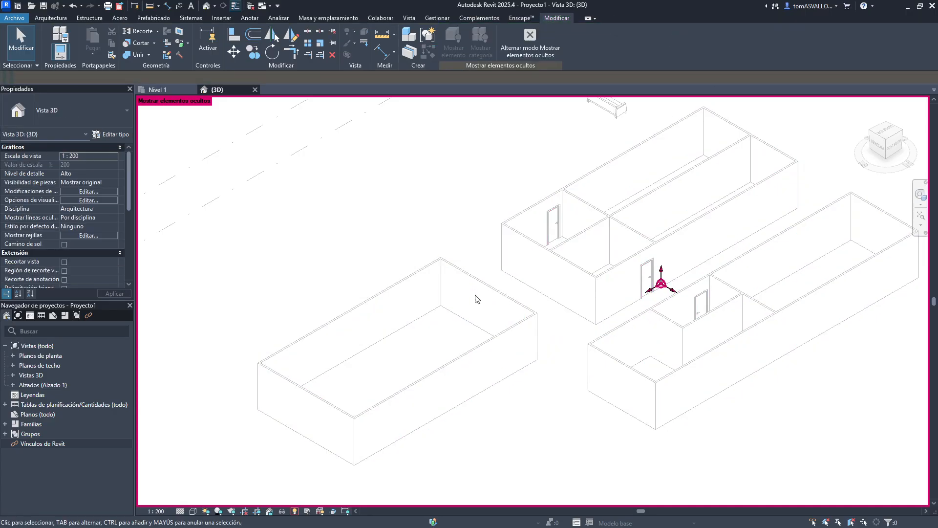
# - Exit Reveal Hidden Elements mode, reopening it once and closing it again
pyautogui.click(295, 510)
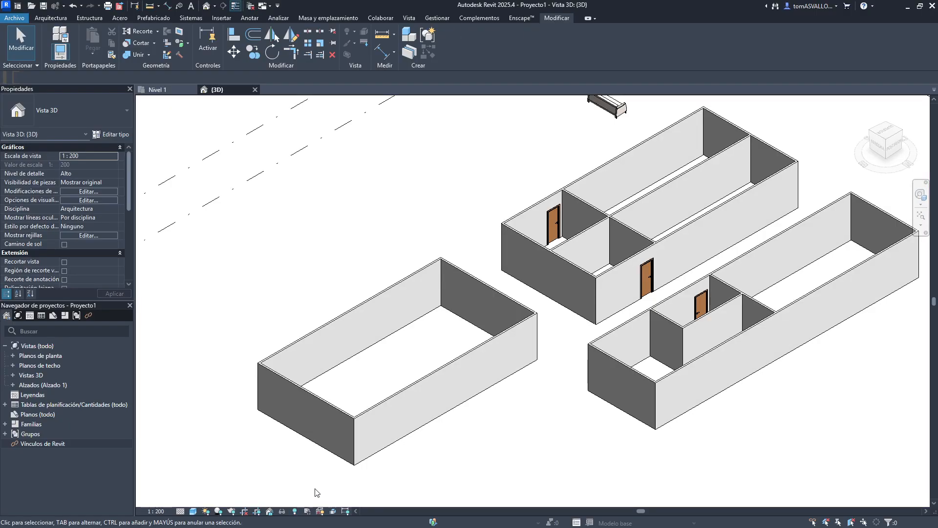
pyautogui.moveTo(442, 228); pyautogui.dragTo(348, 245, button='middle')
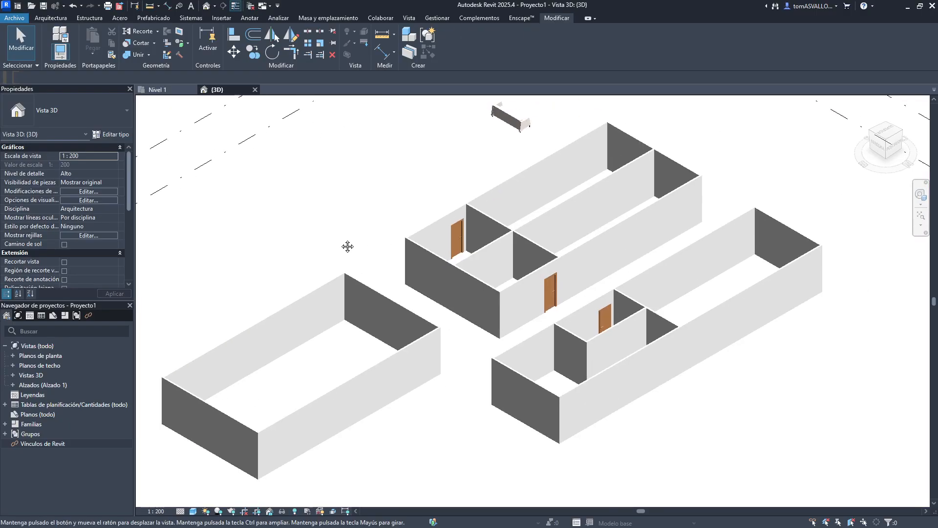
pyautogui.click(298, 512)
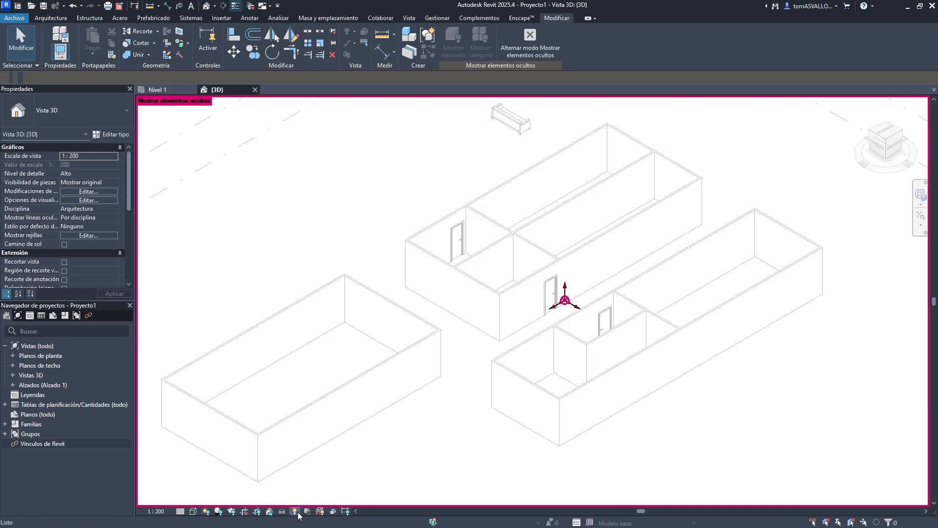
pyautogui.click(548, 48)
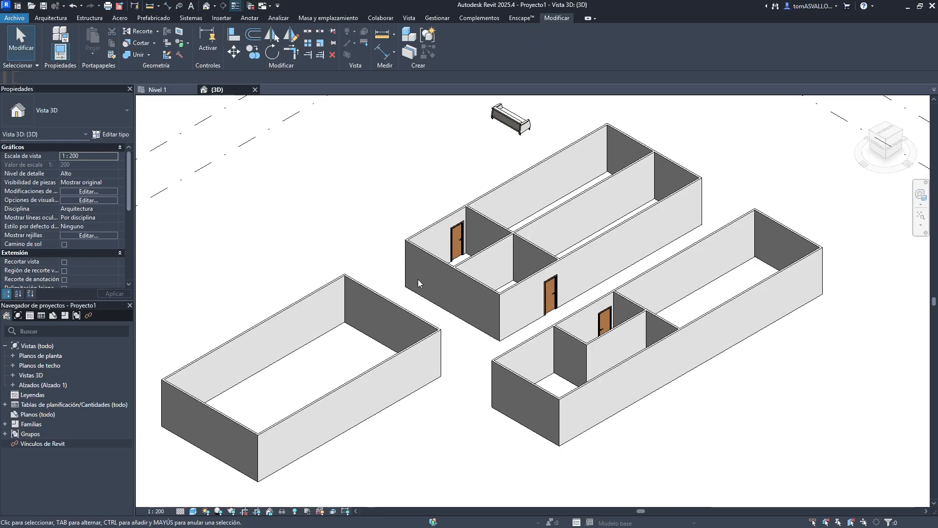
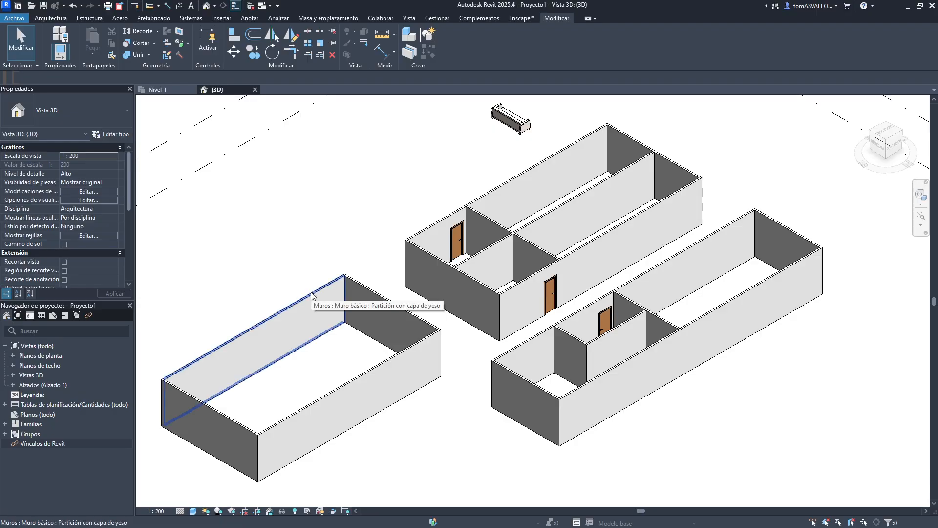
# - Select the enclosure walls and override their graphics by element in the 3D view to make them invisible
pyautogui.press('Tab')
pyautogui.click(312, 292)
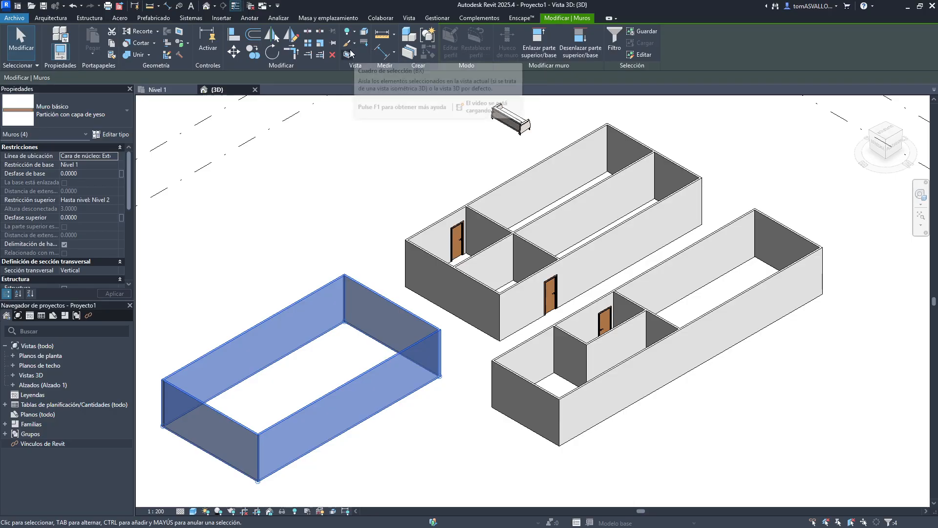
pyautogui.click(354, 44)
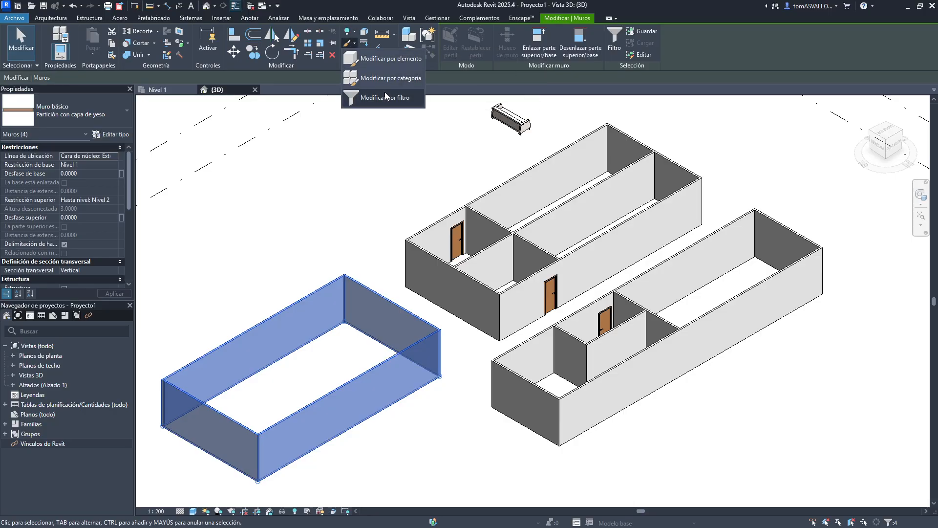
pyautogui.click(391, 59)
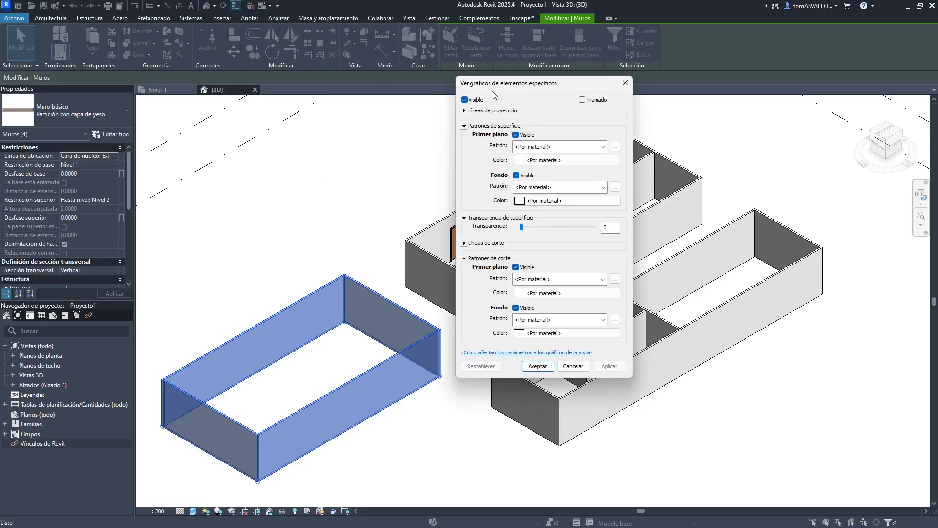
pyautogui.moveTo(492, 91); pyautogui.dragTo(536, 144)
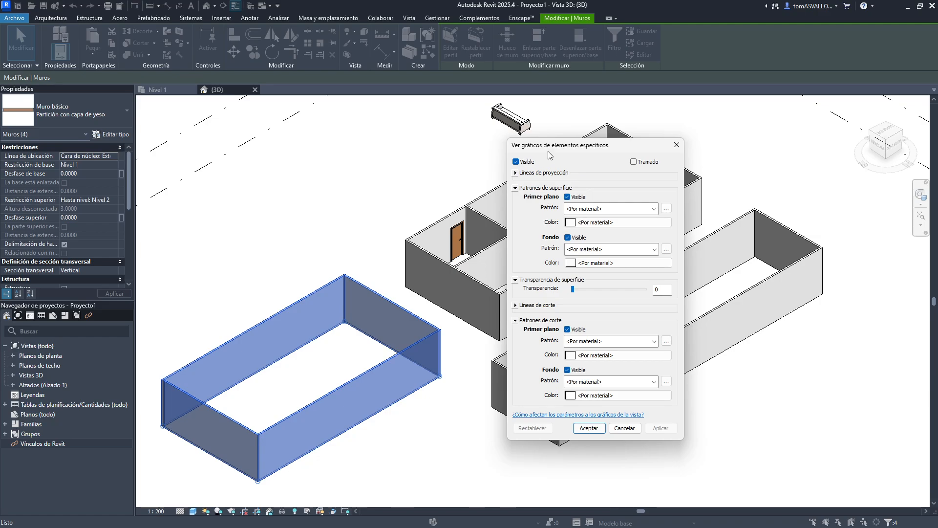
pyautogui.moveTo(548, 147); pyautogui.dragTo(500, 120)
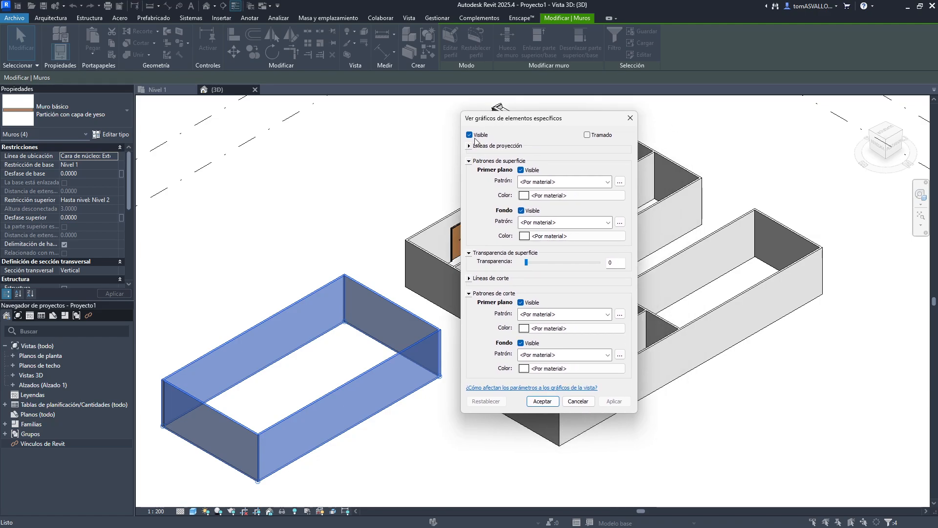
pyautogui.click(470, 136)
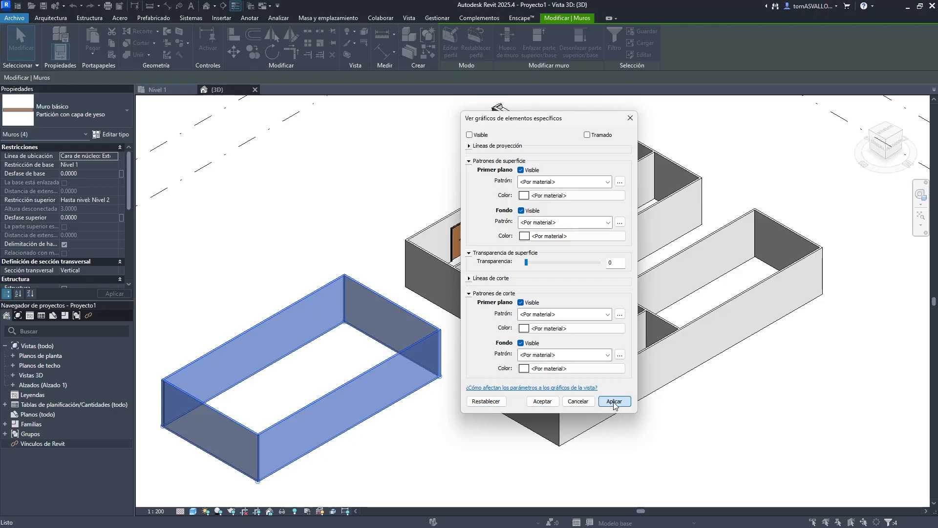
pyautogui.click(614, 401)
# - Make the enclosure walls visible again and turn on halftone for them, applying the element override
pyautogui.click(481, 135)
pyautogui.click(614, 401)
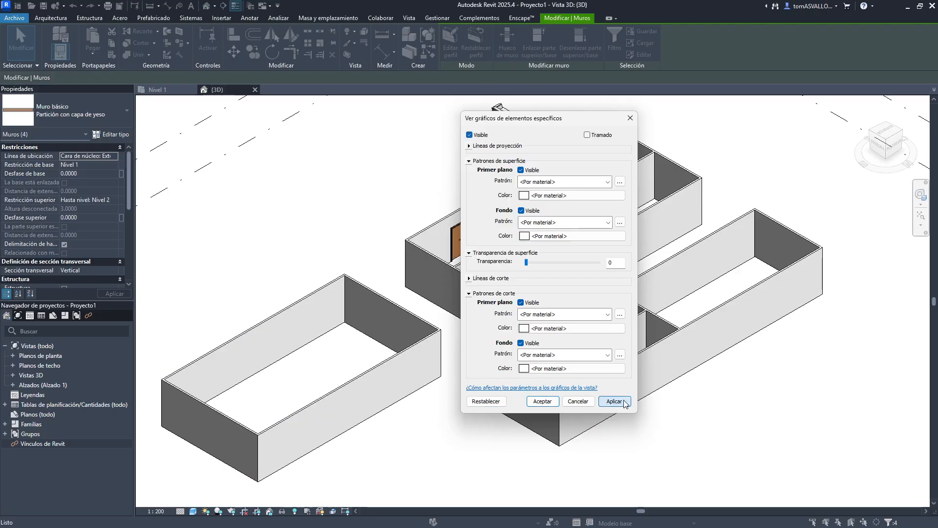
pyautogui.click(589, 134)
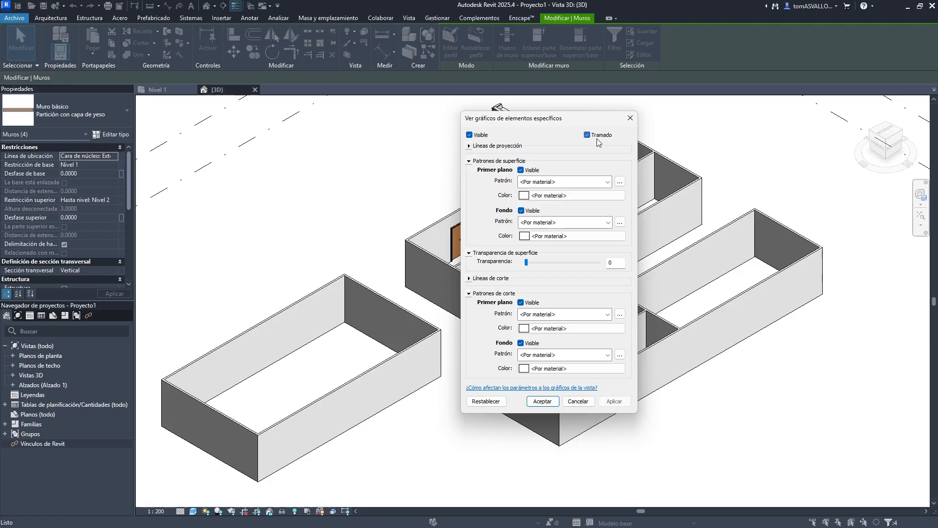
pyautogui.click(630, 402)
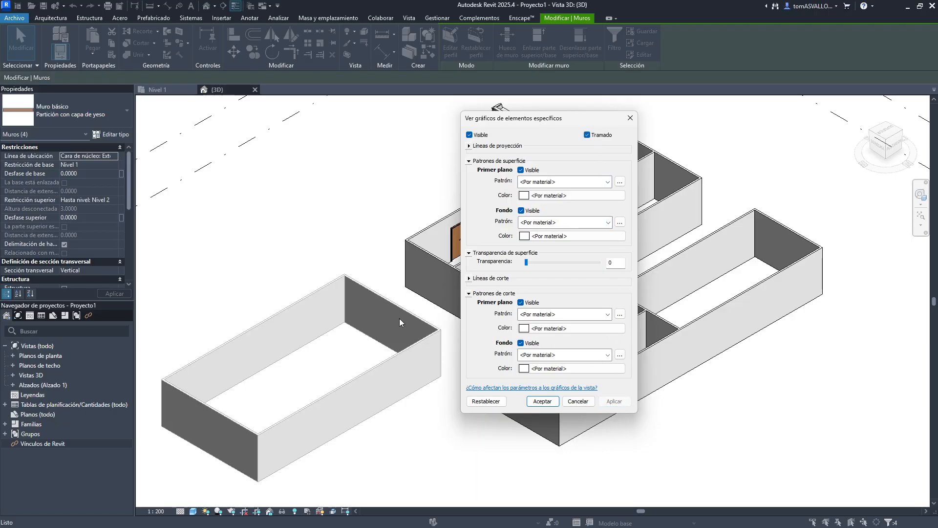
pyautogui.click(630, 118)
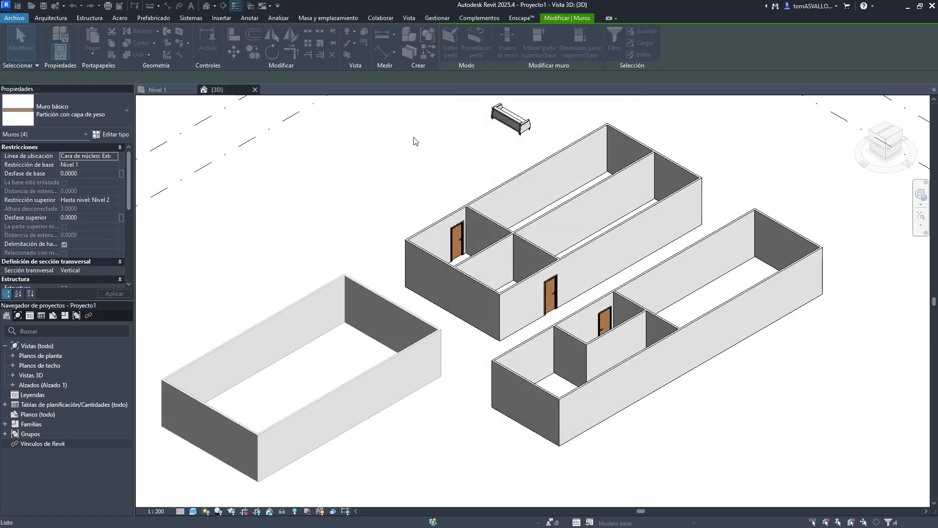
# - Switch to the Level 1 plan and change the enclosure walls to the Por defecto - 20 cm wall type
pyautogui.click(157, 89)
pyautogui.scroll(5, 411, 314)
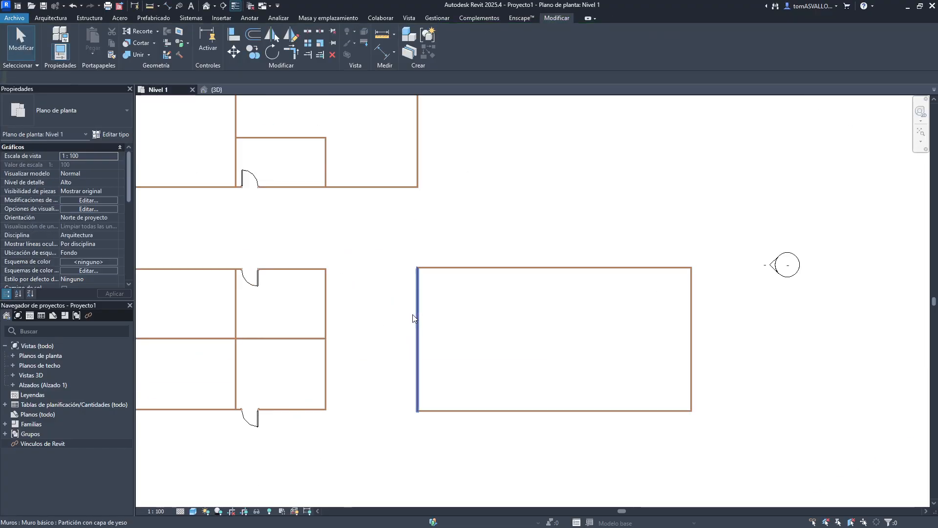
pyautogui.moveTo(390, 241); pyautogui.dragTo(787, 477)
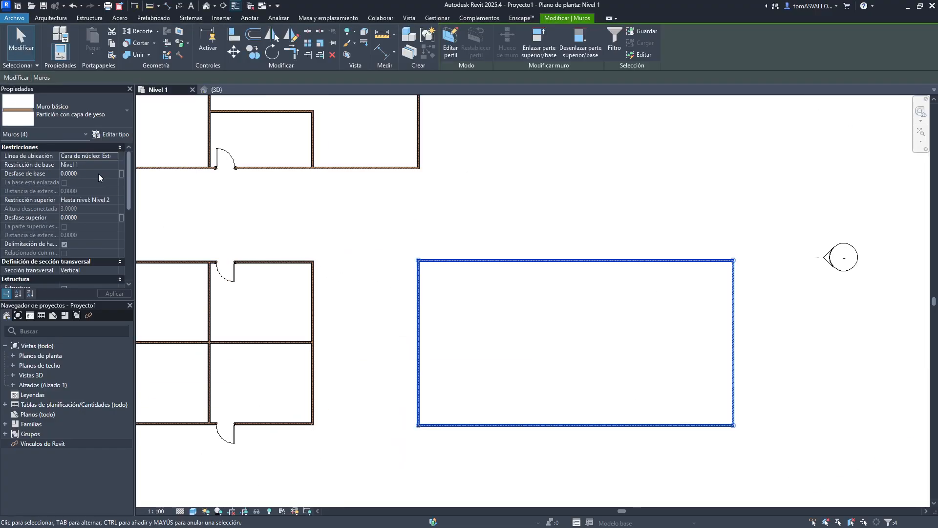
pyautogui.click(65, 121)
pyautogui.click(390, 261)
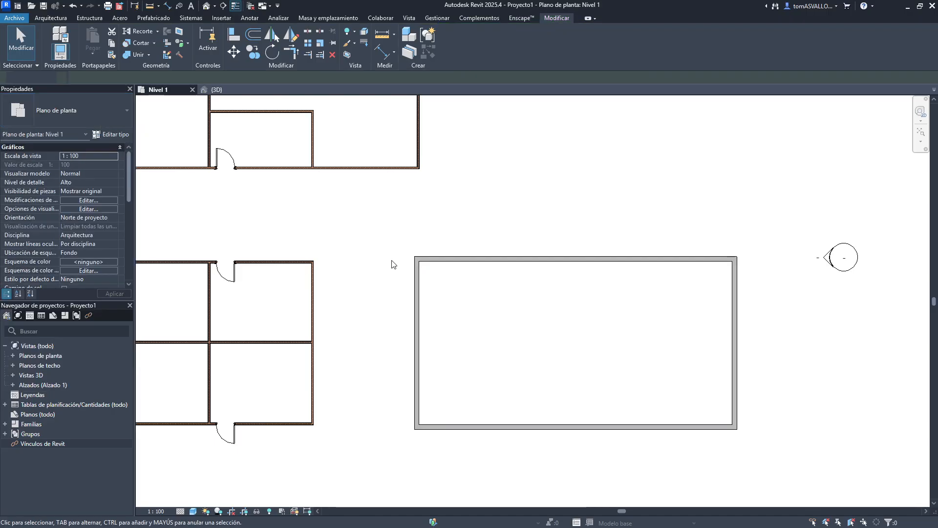
# - Select the enclosure walls in plan and override their graphics by element to halftone
pyautogui.scroll(5, 542, 293)
pyautogui.moveTo(542, 293); pyautogui.dragTo(416, 185, button='middle')
pyautogui.scroll(-4, 410, 210)
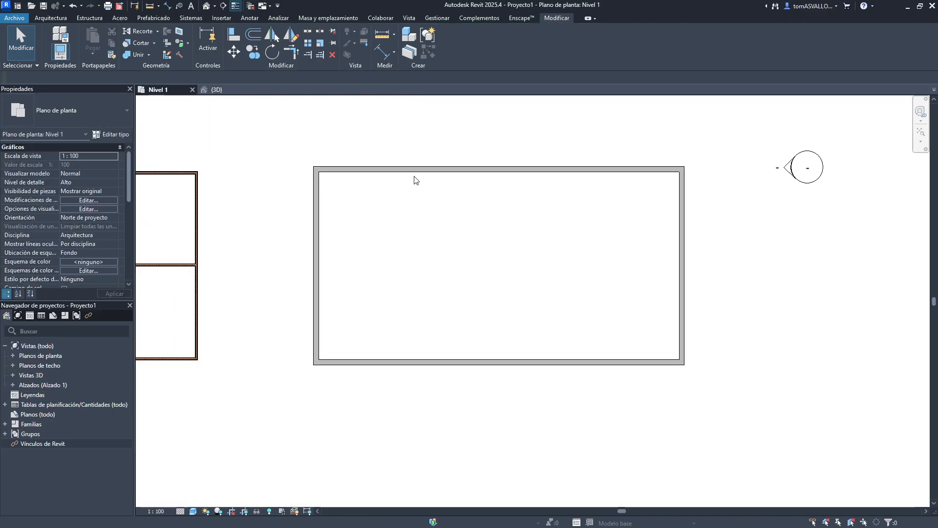
pyautogui.press('Tab')
pyautogui.click(413, 170)
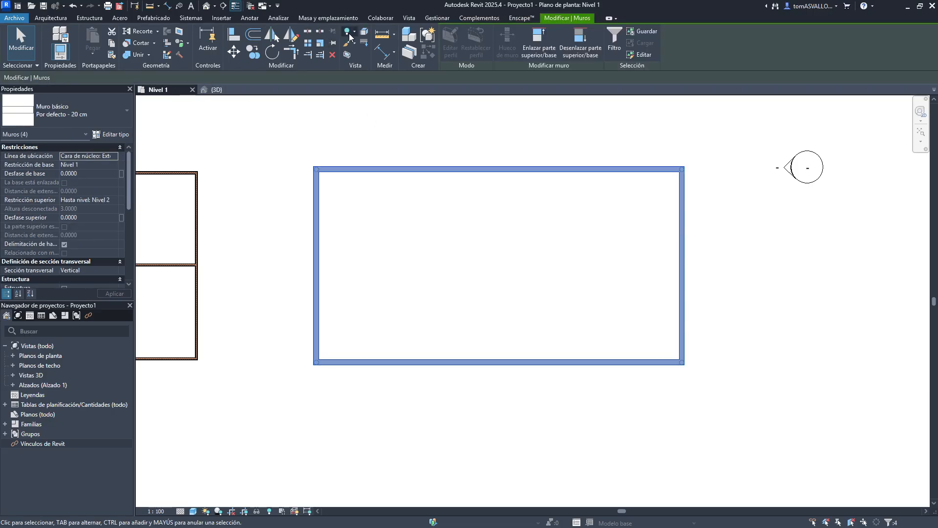
pyautogui.click(354, 43)
pyautogui.click(351, 58)
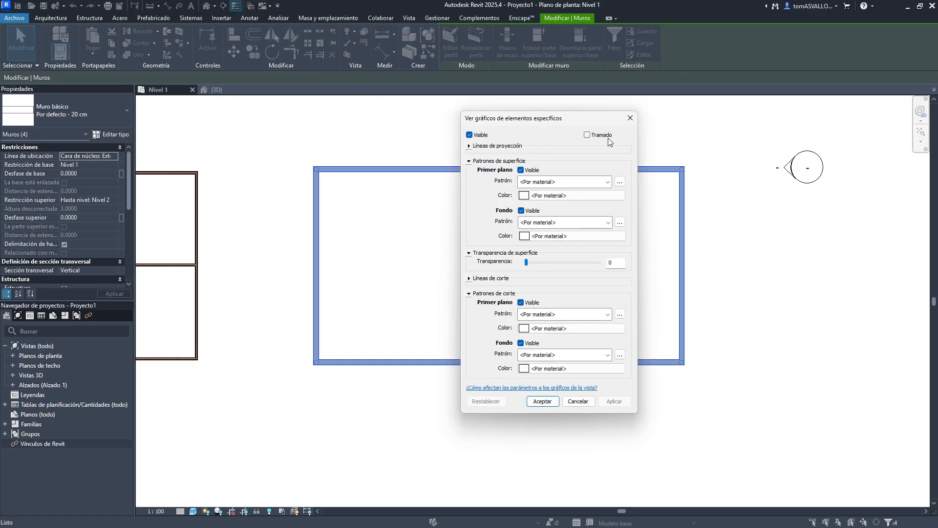
pyautogui.click(607, 136)
pyautogui.click(616, 402)
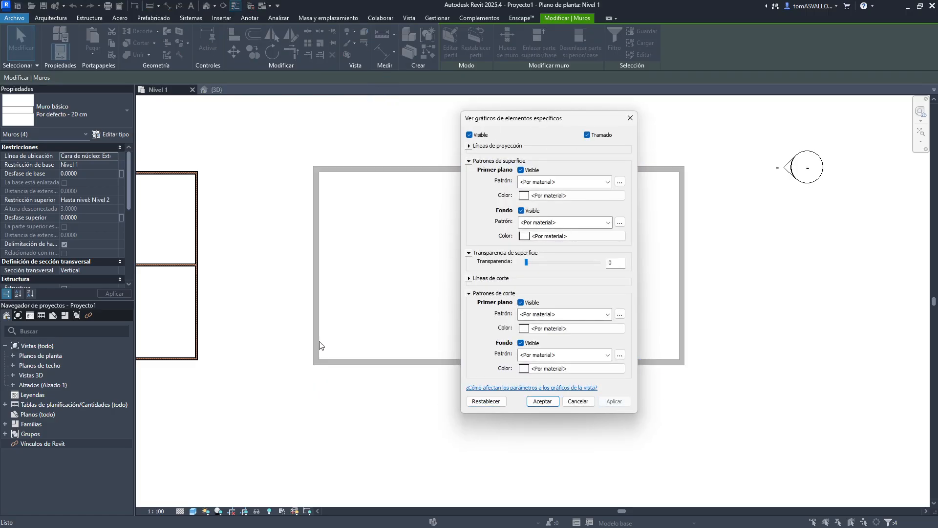
pyautogui.click(533, 401)
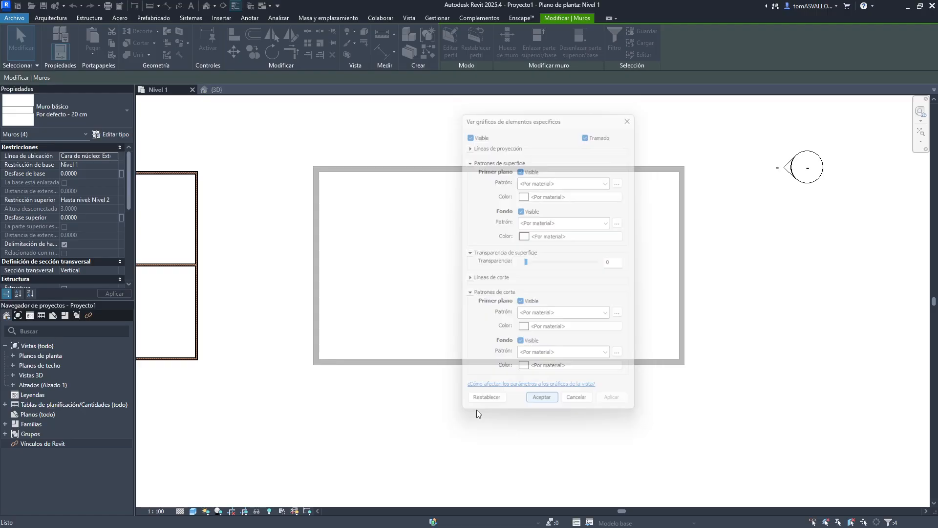
# - Draw a straight Por defecto - 10 cm wall about 15.8 m long just below the enclosure
pyautogui.moveTo(299, 439); pyautogui.dragTo(316, 384, button='middle')
pyautogui.click(341, 394)
pyautogui.press('w')
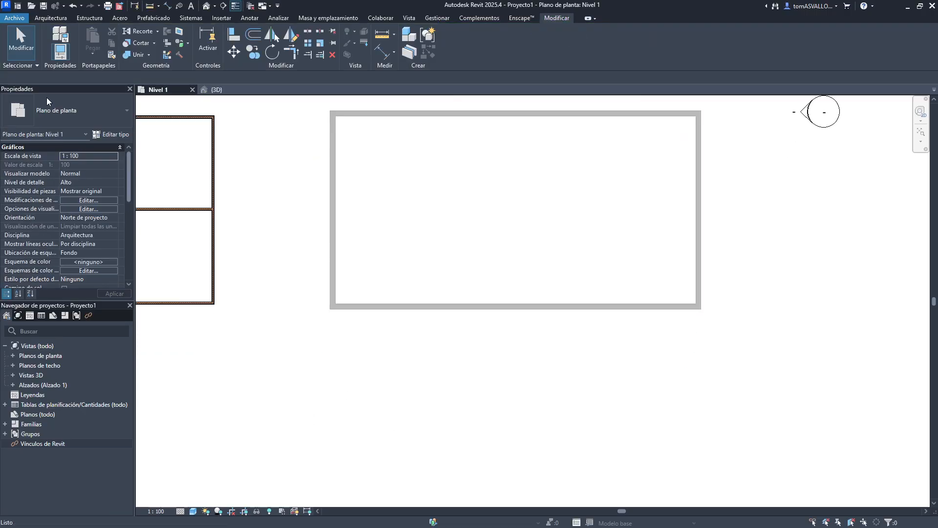
pyautogui.press('a')
pyautogui.click(54, 115)
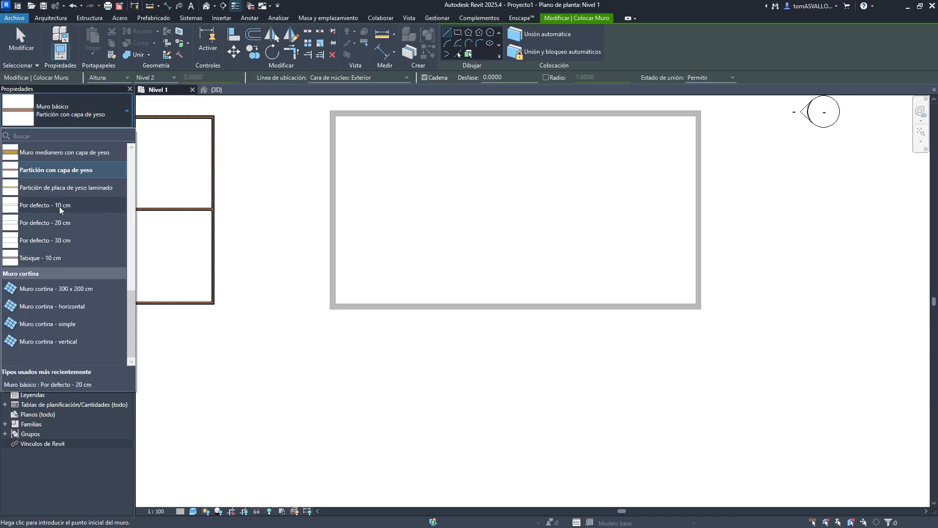
pyautogui.click(60, 205)
pyautogui.click(330, 319)
pyautogui.click(753, 320)
pyautogui.press('Escape')
pyautogui.press('Escape')
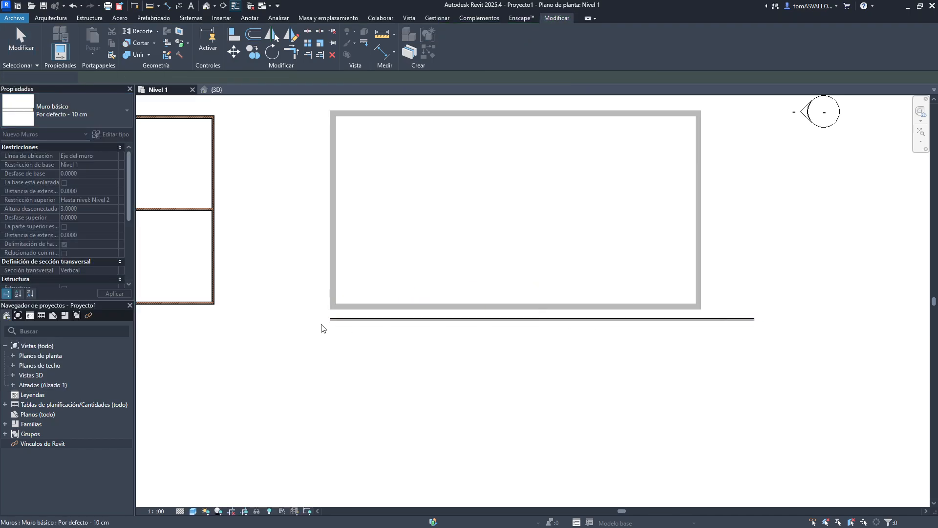
# - Set the plan's visual style to Línea oculta and toggle thin lines off
pyautogui.scroll(5, 372, 310)
pyautogui.scroll(3, 339, 321)
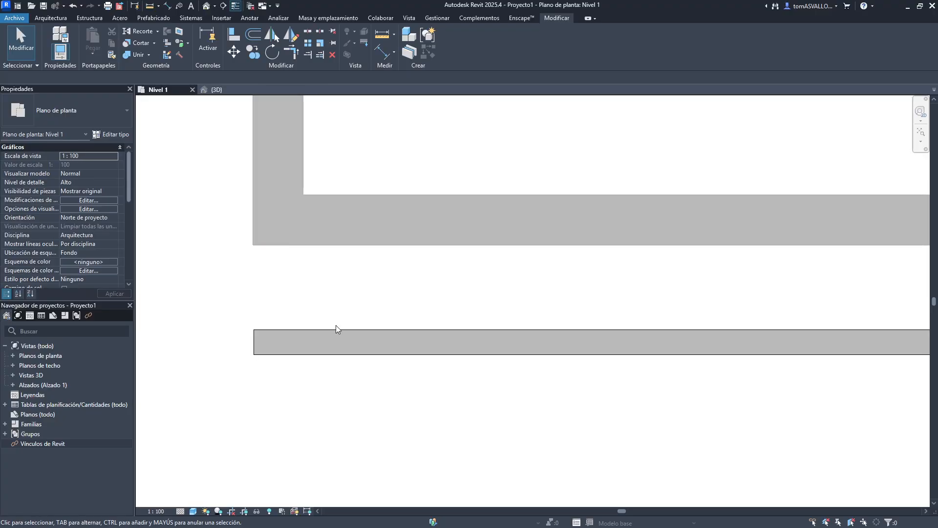
pyautogui.click(193, 510)
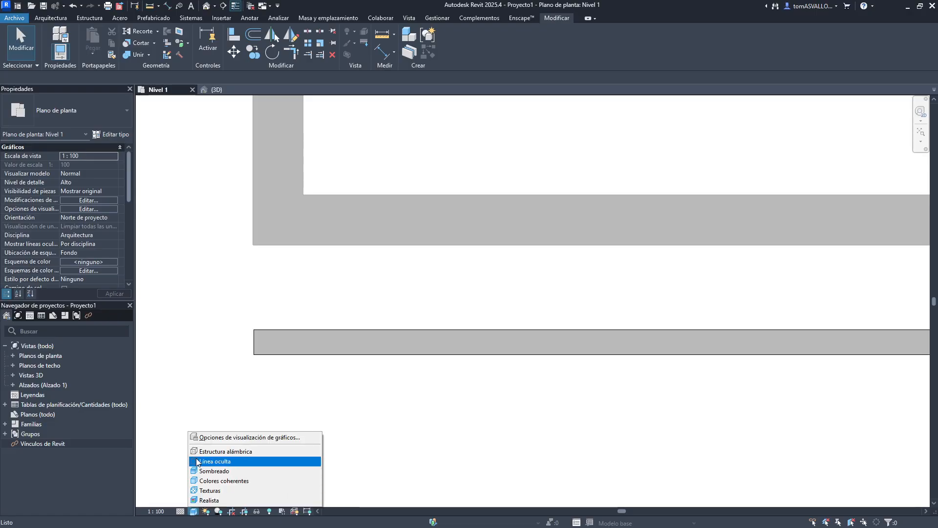
pyautogui.click(205, 460)
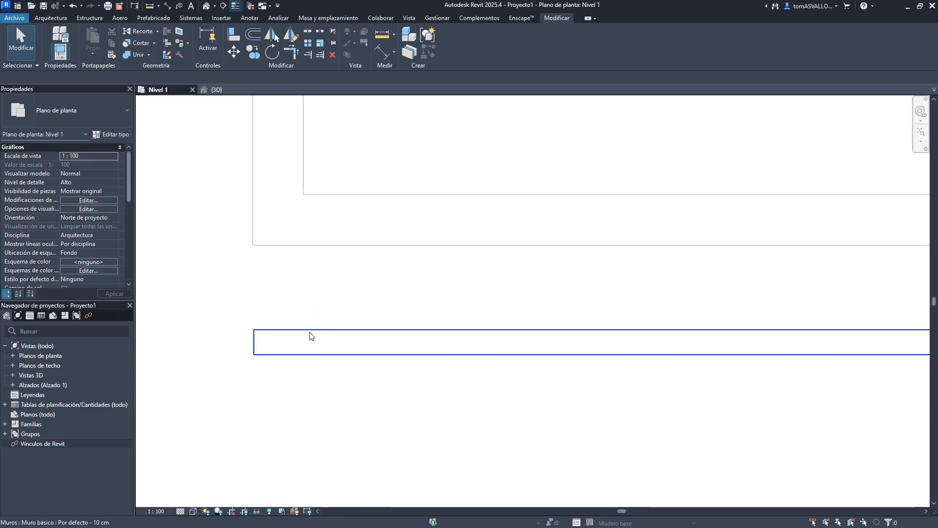
pyautogui.click(235, 6)
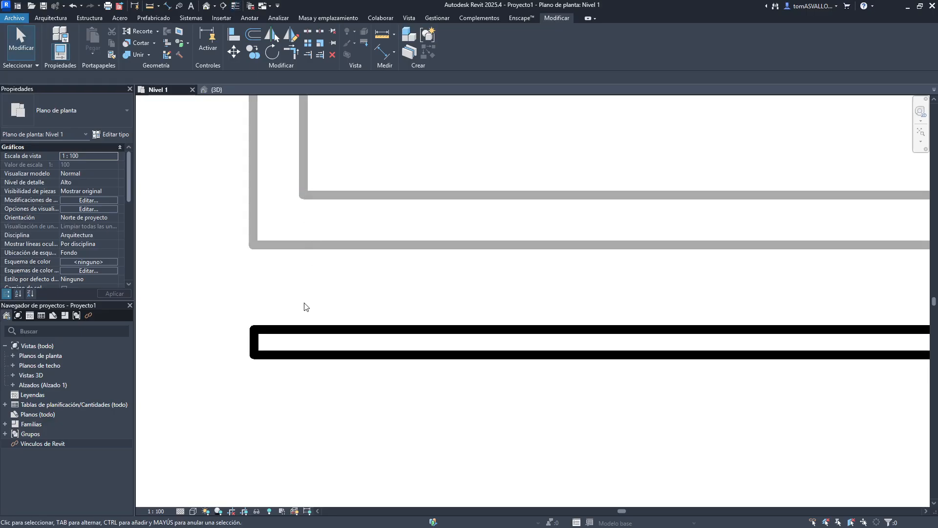
pyautogui.moveTo(305, 311); pyautogui.dragTo(268, 371)
pyautogui.press('Escape')
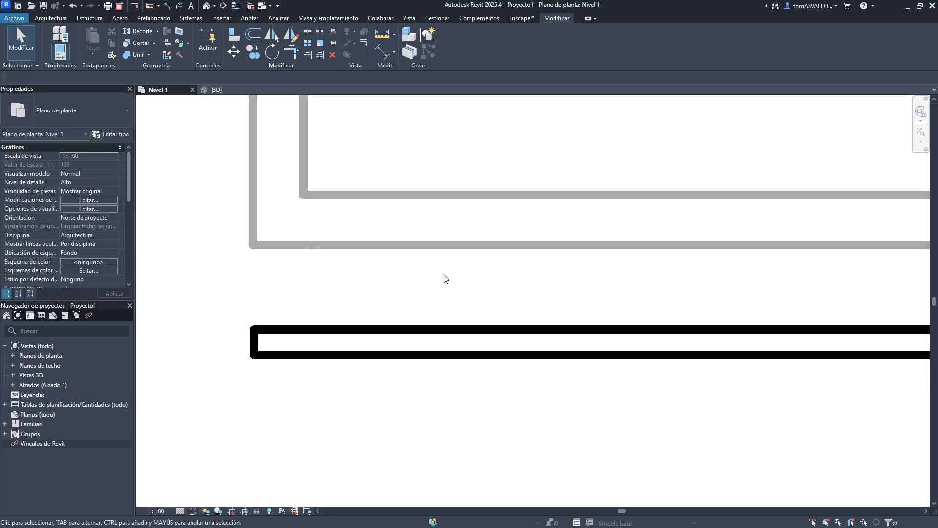
pyautogui.moveTo(442, 276); pyautogui.dragTo(380, 210)
pyautogui.press('Escape')
# - Delete the newly drawn 10 cm wall below the enclosure
pyautogui.scroll(-5, 301, 276)
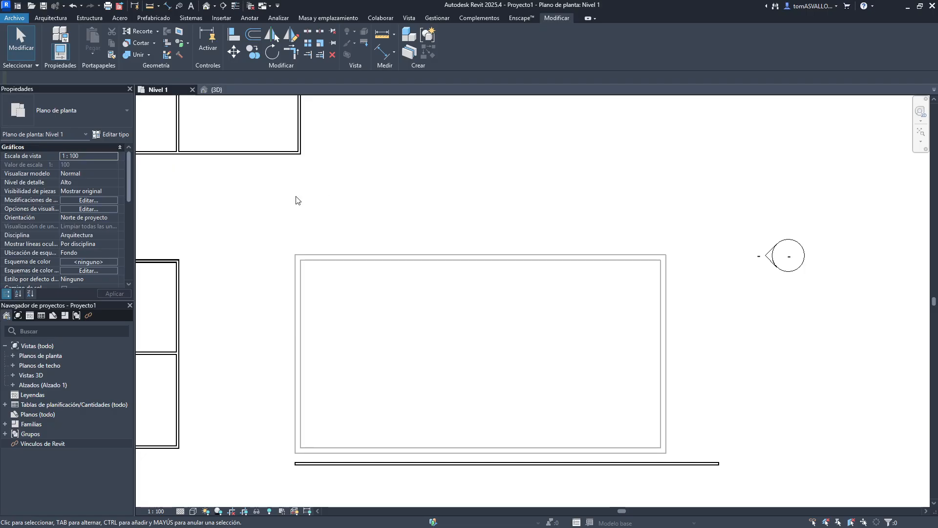
pyautogui.click(655, 464)
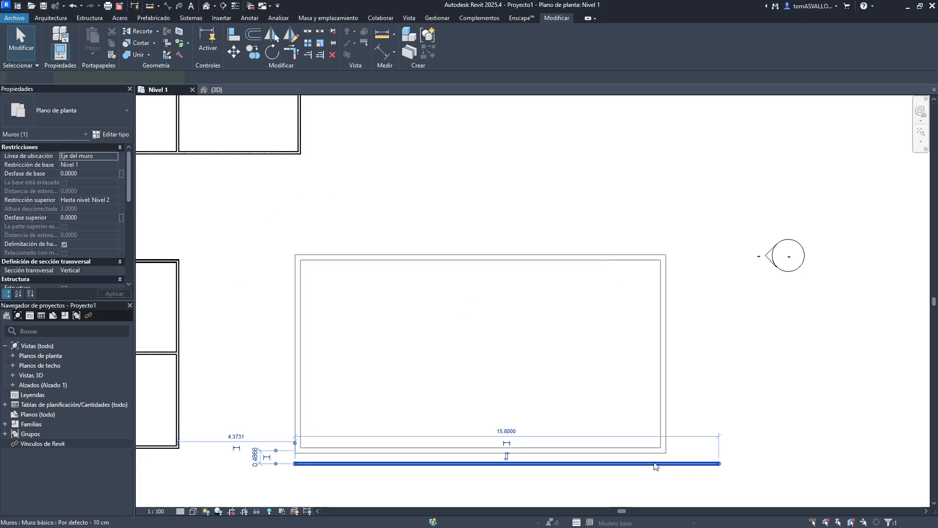
pyautogui.press('Delete')
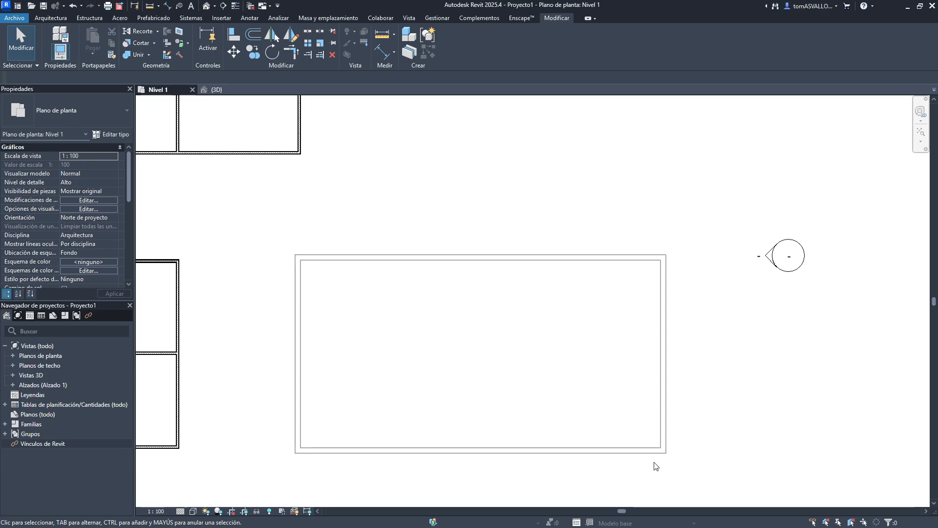
# - Move the bench from outside into the lower room of the building above it
pyautogui.scroll(-3, 464, 282)
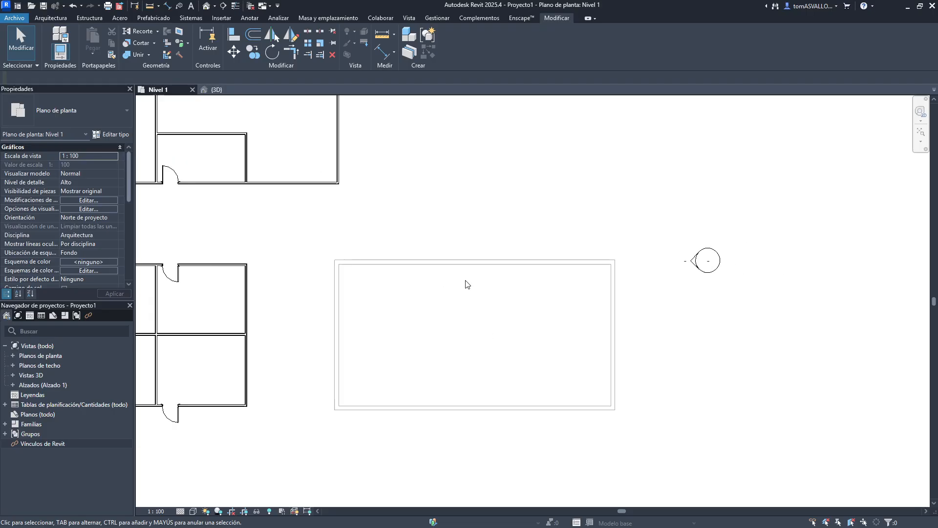
pyautogui.moveTo(398, 406); pyautogui.dragTo(695, 331, button='middle')
pyautogui.scroll(5, 478, 348)
pyautogui.scroll(1, 460, 309)
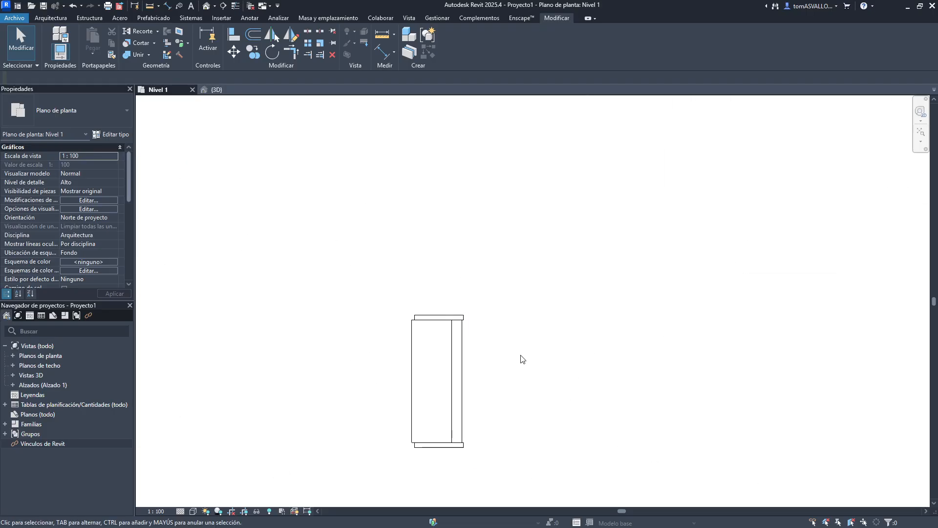
pyautogui.click(464, 414)
pyautogui.scroll(-3, 463, 397)
pyautogui.click(474, 396)
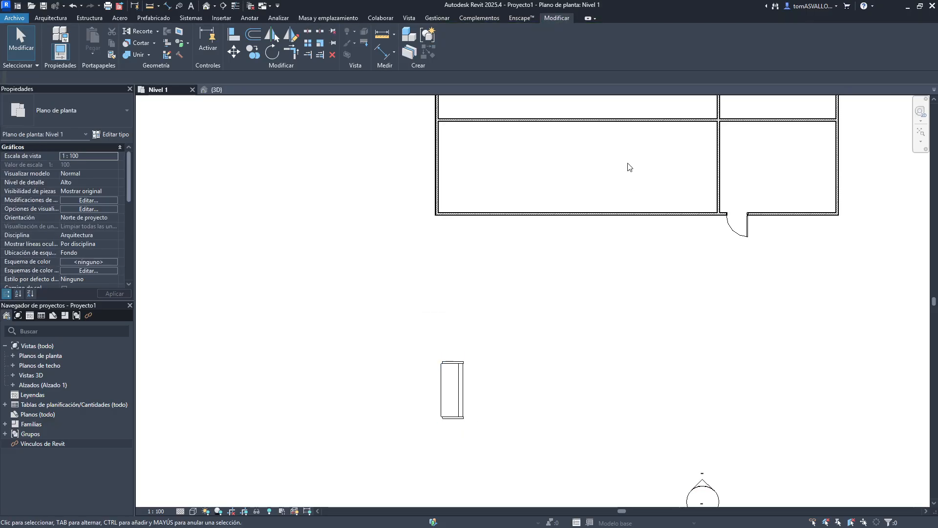
pyautogui.moveTo(470, 373); pyautogui.dragTo(391, 483, button='middle')
pyautogui.moveTo(374, 471); pyautogui.dragTo(620, 248)
pyautogui.click(557, 247)
pyautogui.scroll(2, 616, 244)
pyautogui.moveTo(572, 234); pyautogui.dragTo(630, 274, button='middle')
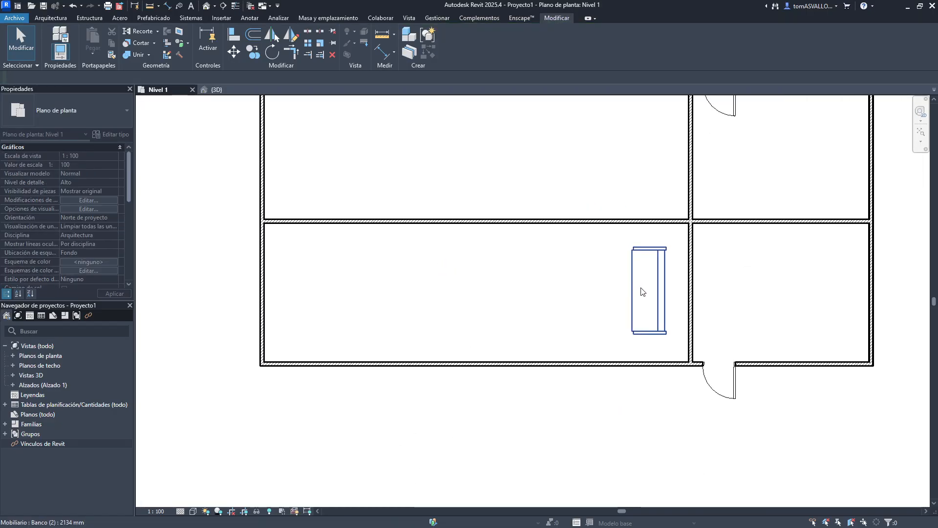
# - Open the view-specific graphics overrides for the bench's category and close the dialog with Aceptar
pyautogui.click(636, 262)
pyautogui.click(615, 220)
pyautogui.click(622, 237)
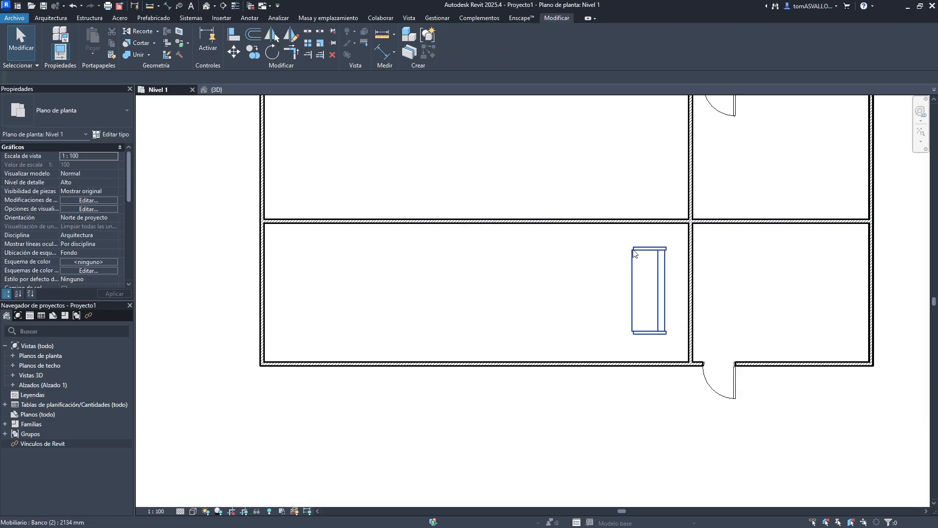
pyautogui.click(634, 253)
pyautogui.rightClick(634, 253)
pyautogui.moveTo(753, 305)
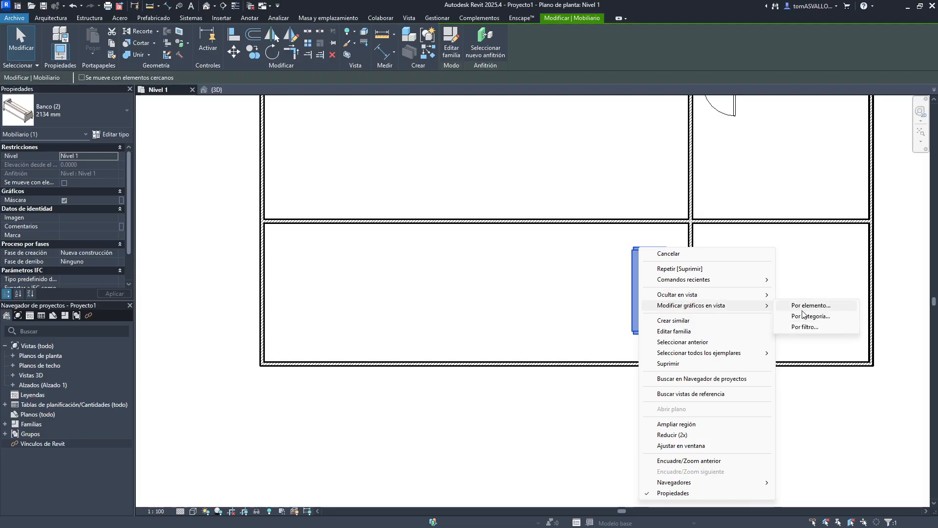
pyautogui.click(803, 316)
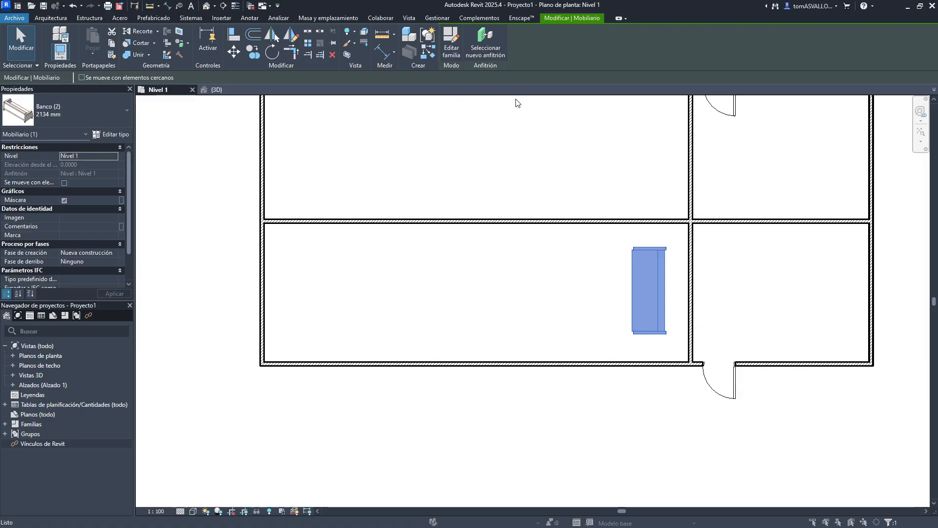
pyautogui.click(602, 136)
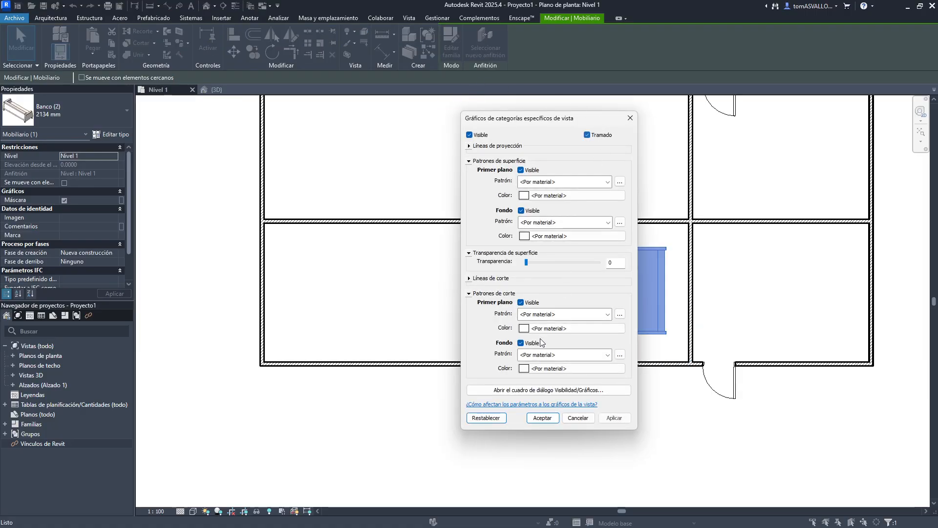
pyautogui.click(541, 418)
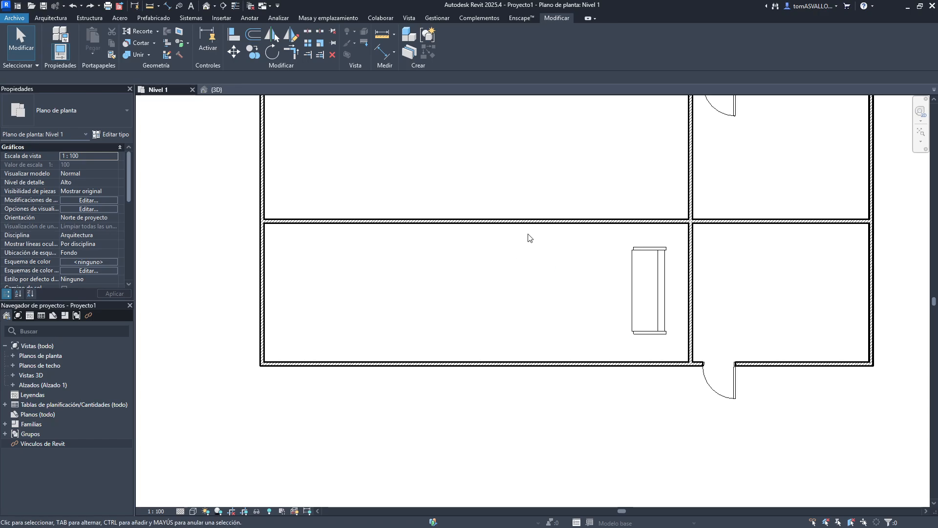
# - Select the four walls of the separate rectangular enclosure and open their per-element graphics overrides in the view
pyautogui.moveTo(527, 237); pyautogui.dragTo(431, 293, button='middle')
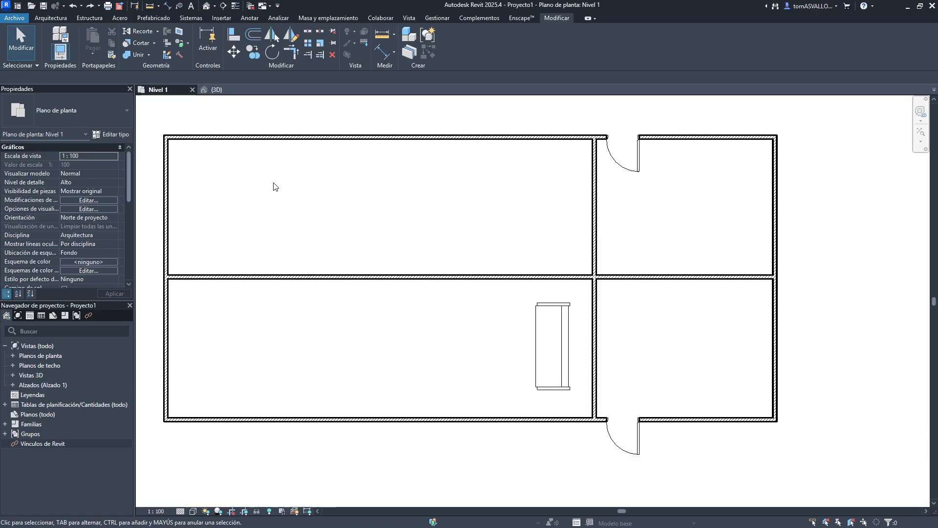
pyautogui.hotkey('alt', 'Tab')
pyautogui.click(373, 264)
pyautogui.moveTo(496, 188); pyautogui.dragTo(438, 190, button='middle')
pyautogui.click(472, 335)
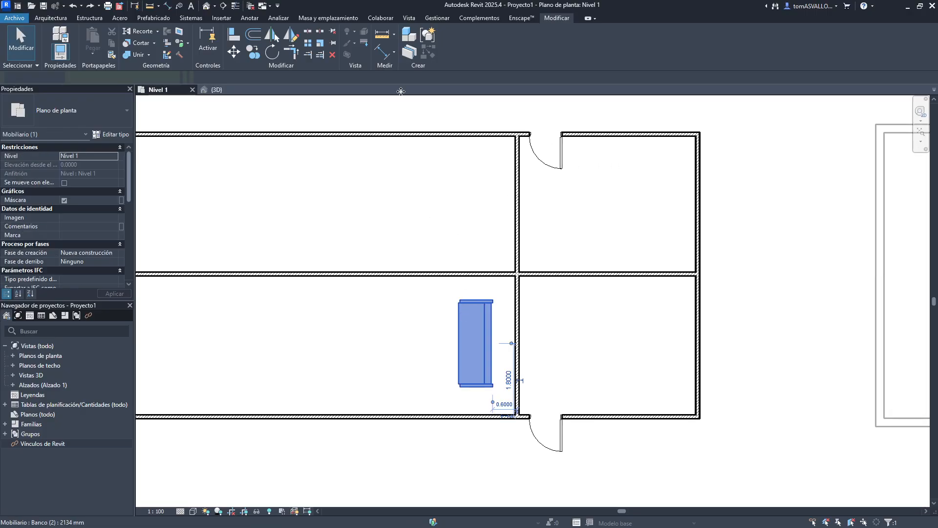
pyautogui.click(442, 245)
pyautogui.scroll(-2, 442, 245)
pyautogui.moveTo(637, 248); pyautogui.dragTo(448, 210, button='middle')
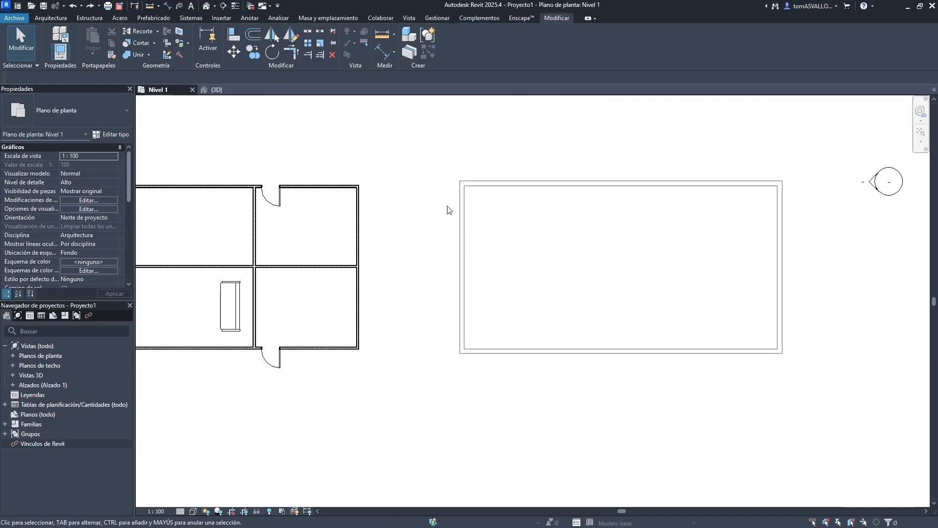
pyautogui.press('Tab')
pyautogui.click(462, 202)
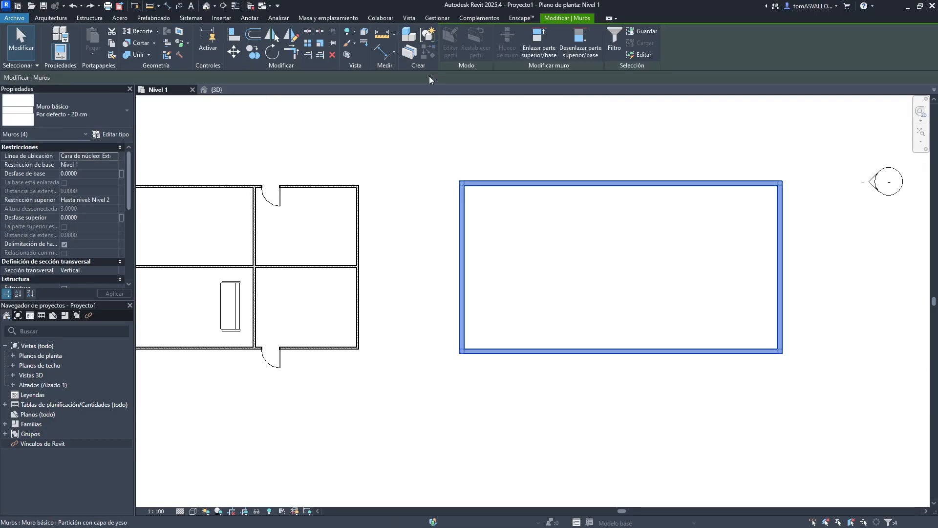
pyautogui.rightClick(477, 177)
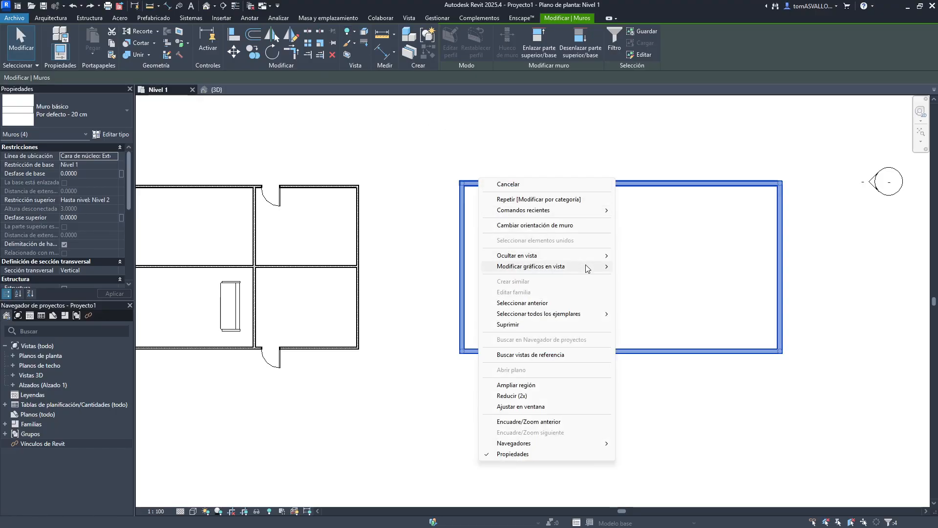
pyautogui.moveTo(586, 266)
pyautogui.click(640, 266)
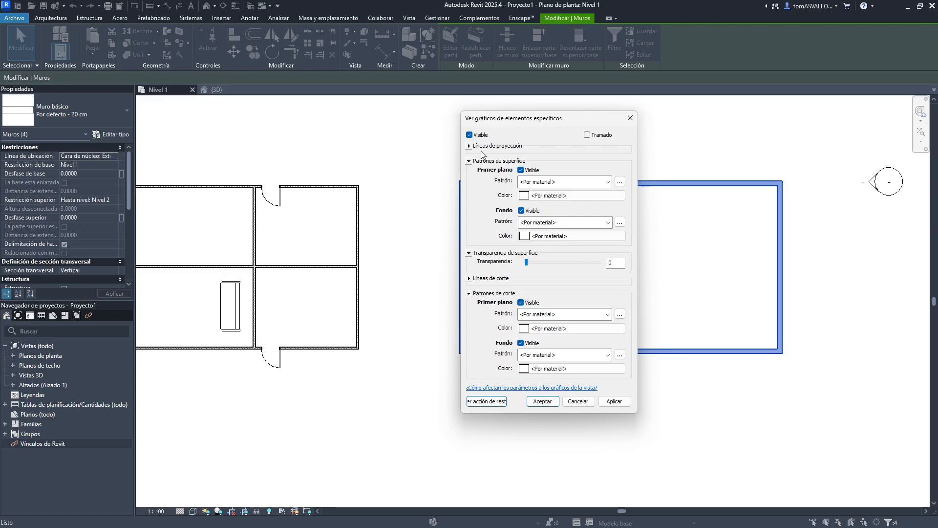
# - Expand the projection and cut line sections and browse the line weight and line pattern choices
pyautogui.click(469, 146)
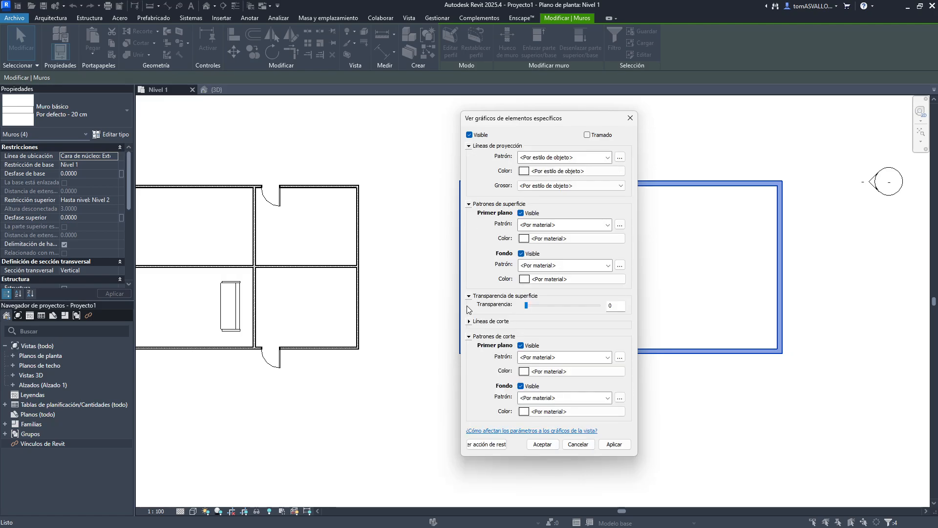
pyautogui.click(469, 321)
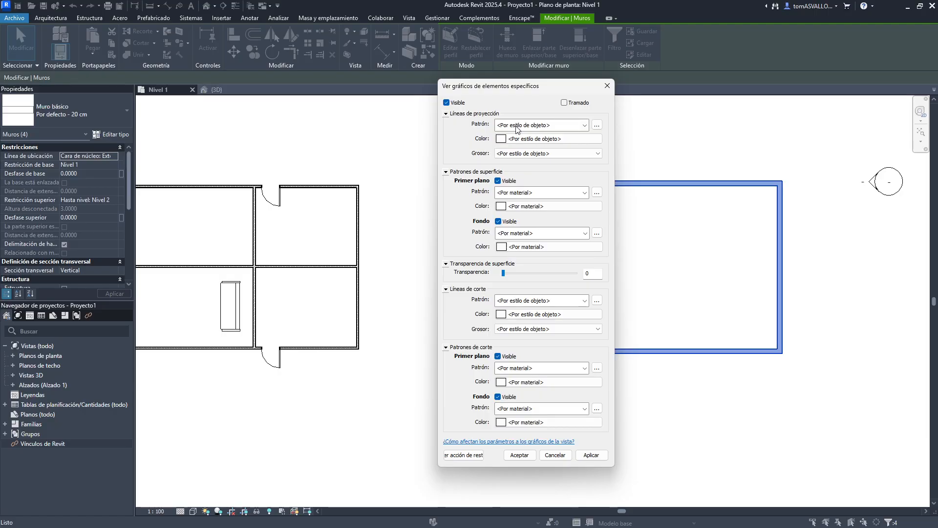
pyautogui.click(505, 154)
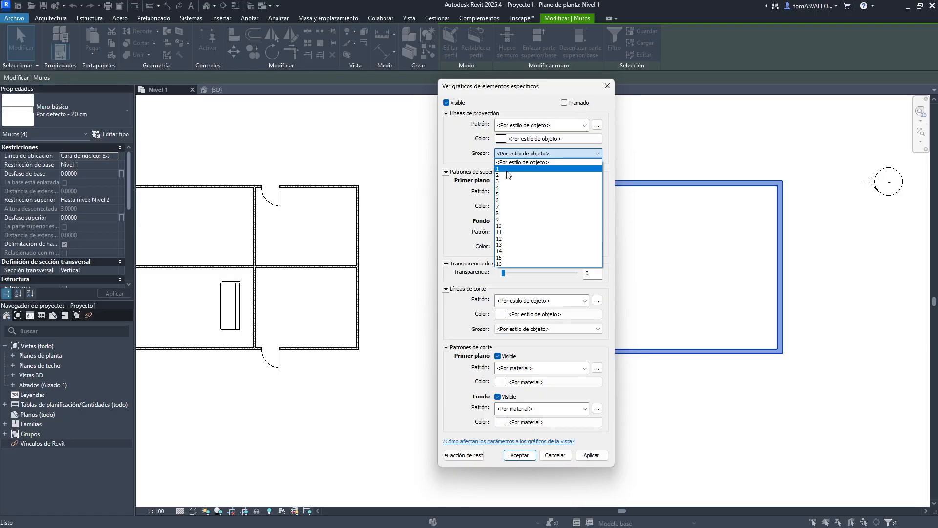
pyautogui.click(466, 156)
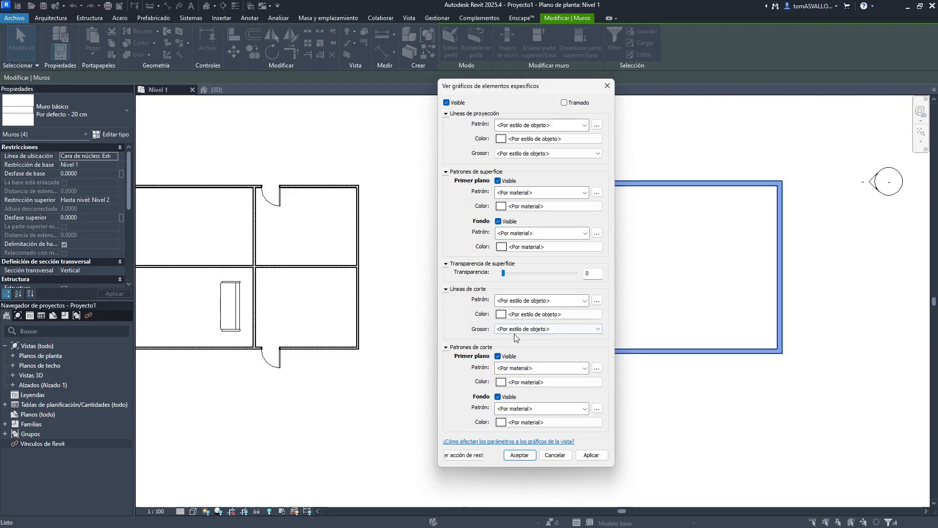
pyautogui.click(596, 126)
pyautogui.scroll(-1, 507, 249)
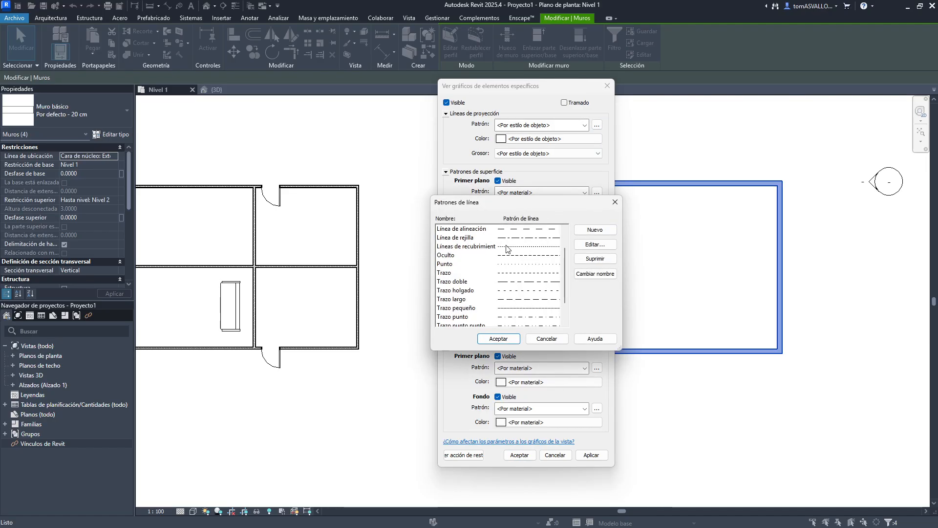
pyautogui.scroll(1, 511, 252)
pyautogui.click(615, 202)
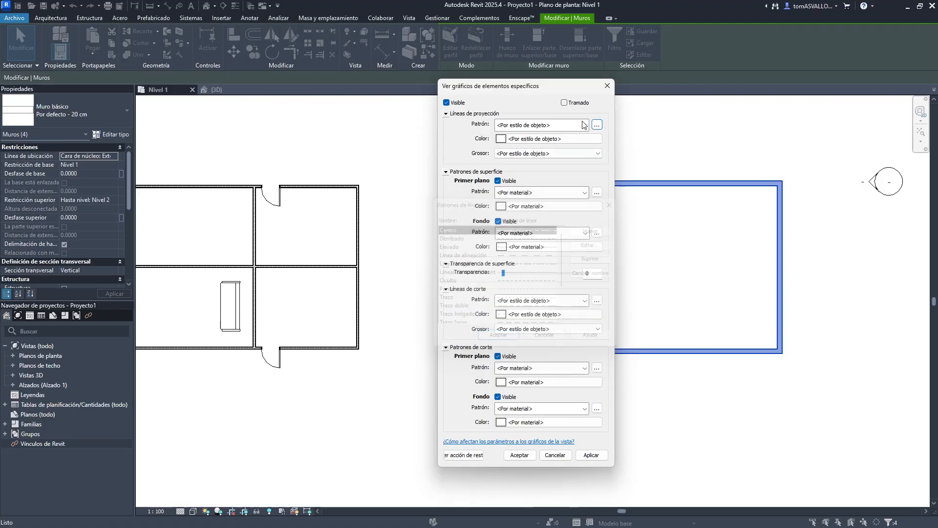
pyautogui.click(584, 125)
pyautogui.click(462, 125)
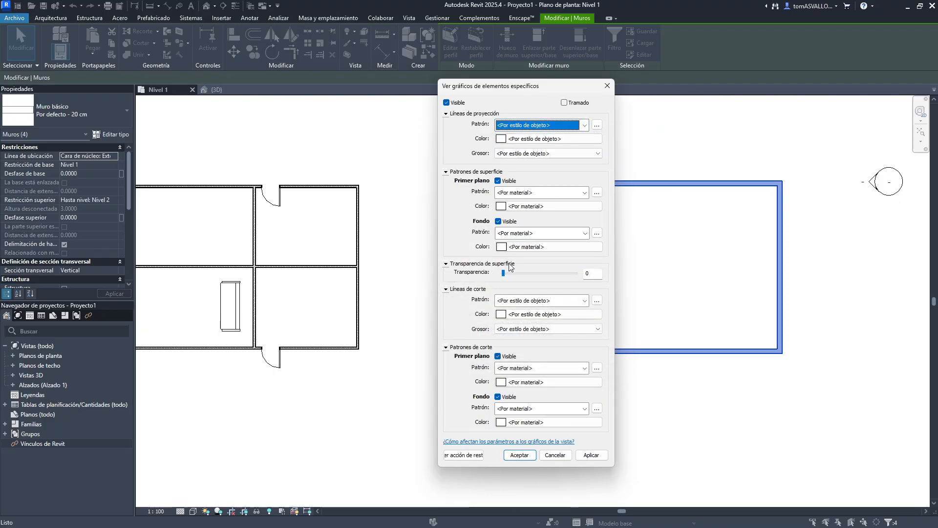
# - Browse the projection line color picker and the surface foreground pattern and color options without applying any
pyautogui.click(525, 140)
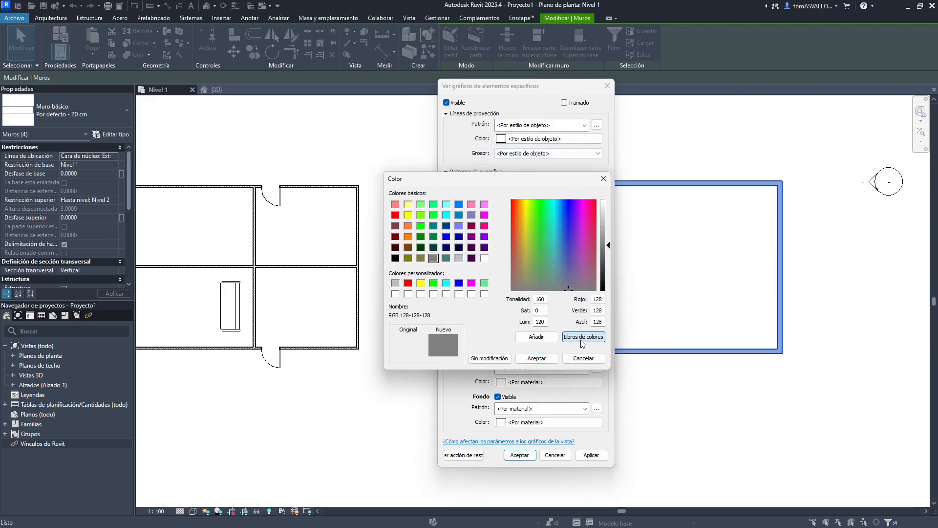
pyautogui.click(583, 337)
pyautogui.click(574, 194)
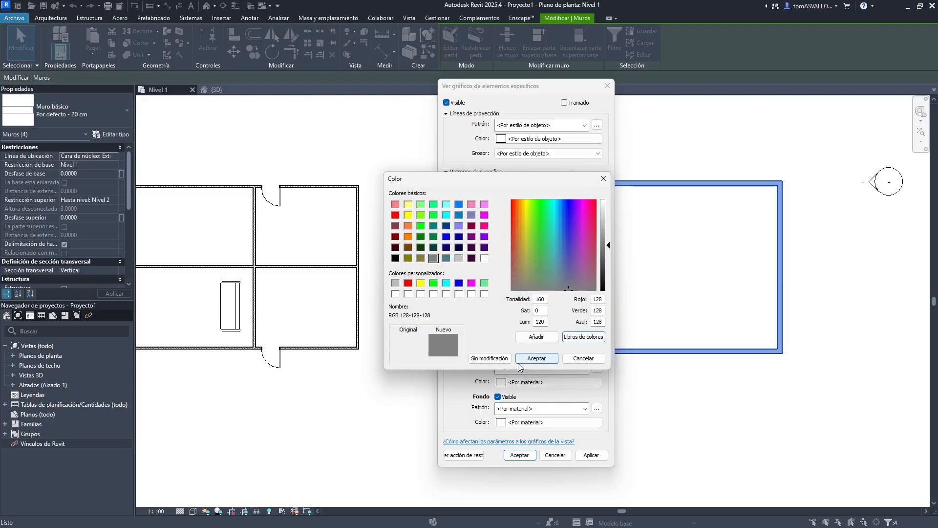
pyautogui.click(488, 361)
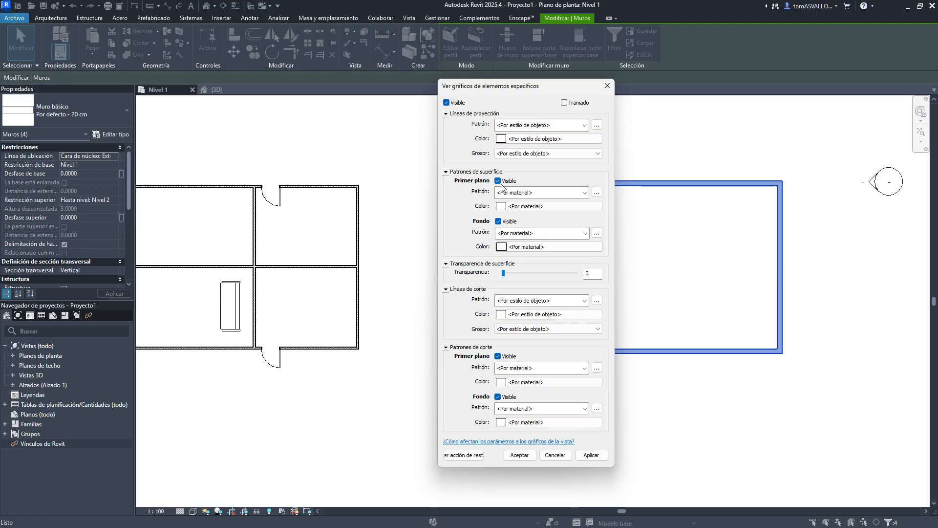
pyautogui.click(510, 195)
pyautogui.click(473, 207)
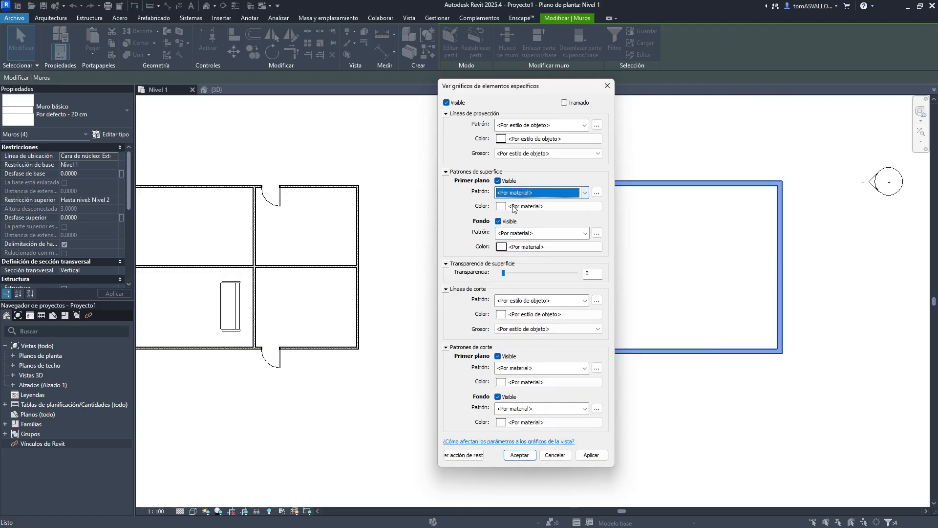
pyautogui.click(515, 207)
pyautogui.click(627, 183)
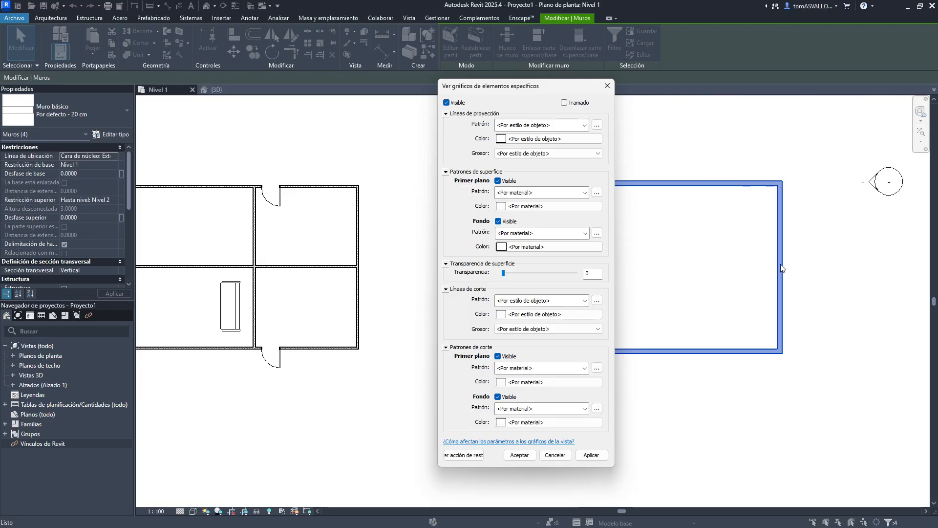
# - Set the cut line color to RGB 128-128-128, then clear it again
pyautogui.click(512, 314)
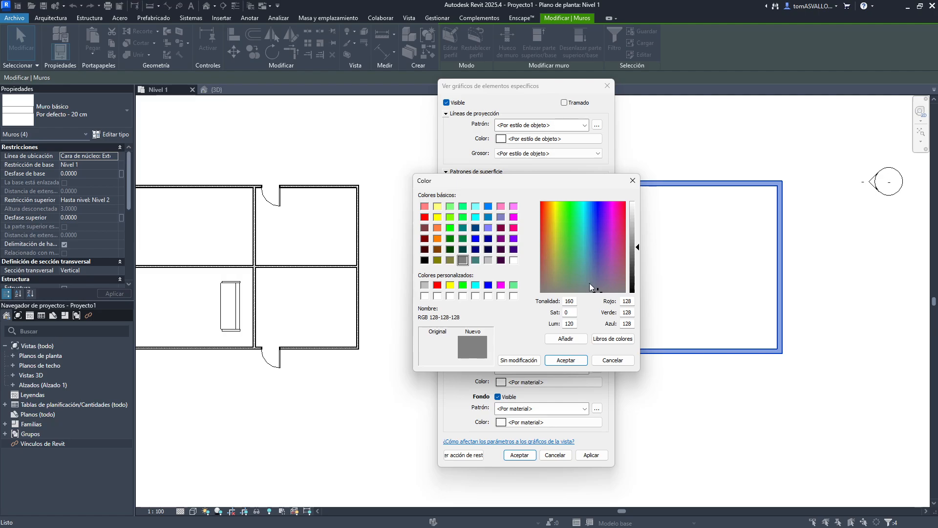
pyautogui.click(557, 360)
pyautogui.click(520, 299)
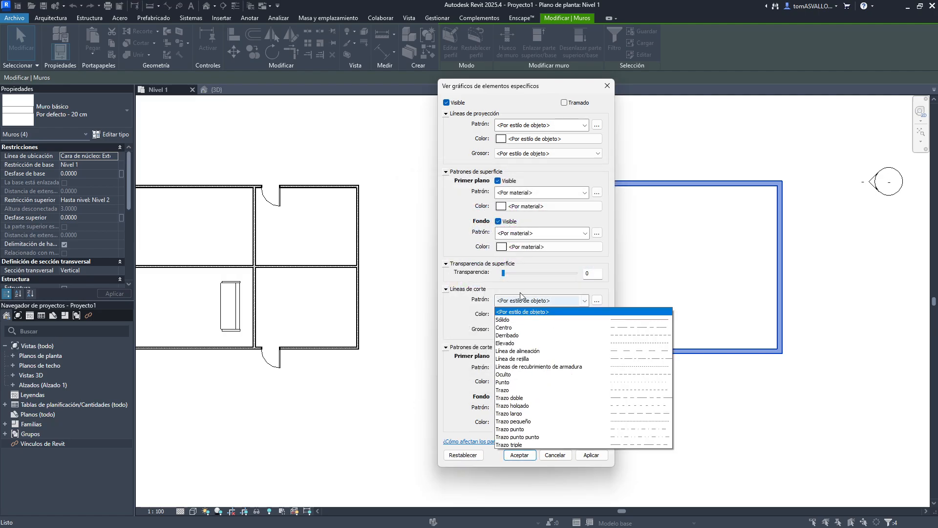
pyautogui.click(518, 306)
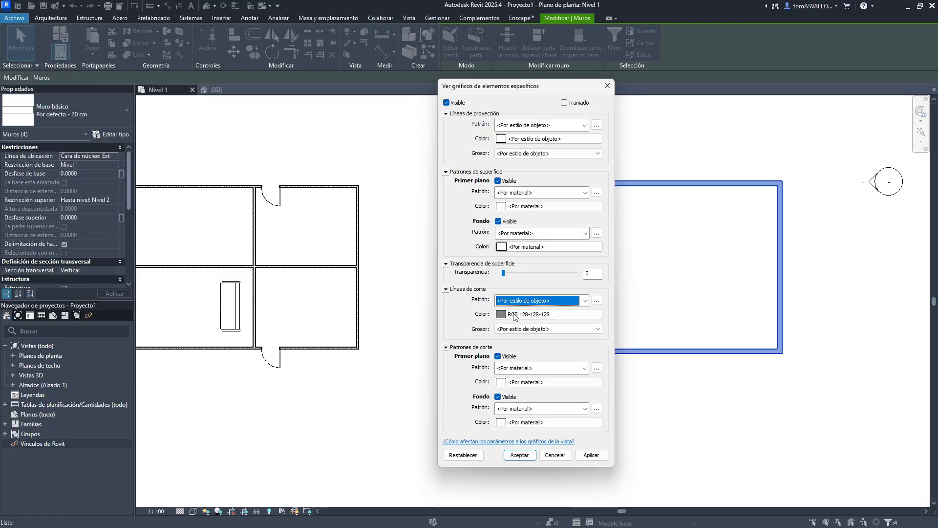
pyautogui.click(513, 314)
pyautogui.click(458, 301)
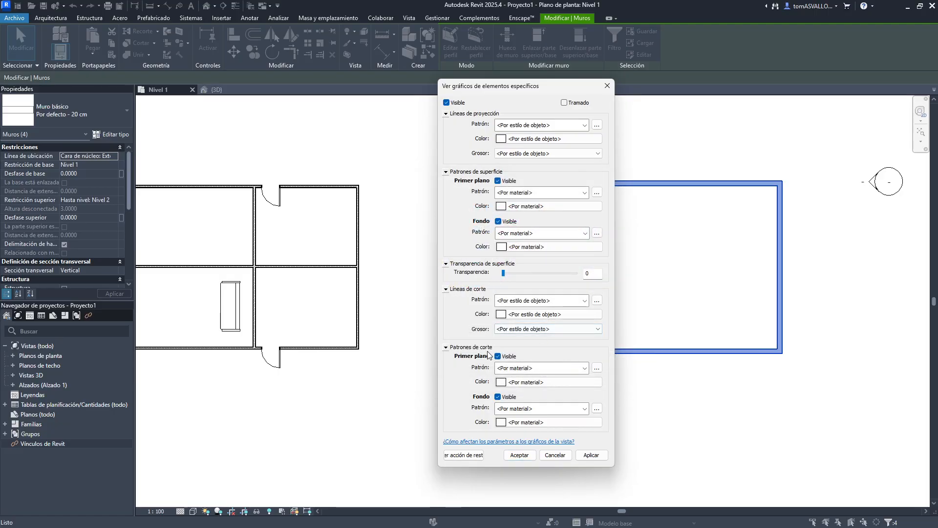
# - Override the walls' cut foreground pattern with Relleno uniforme in RGB 128-128-128 and apply it
pyautogui.click(513, 372)
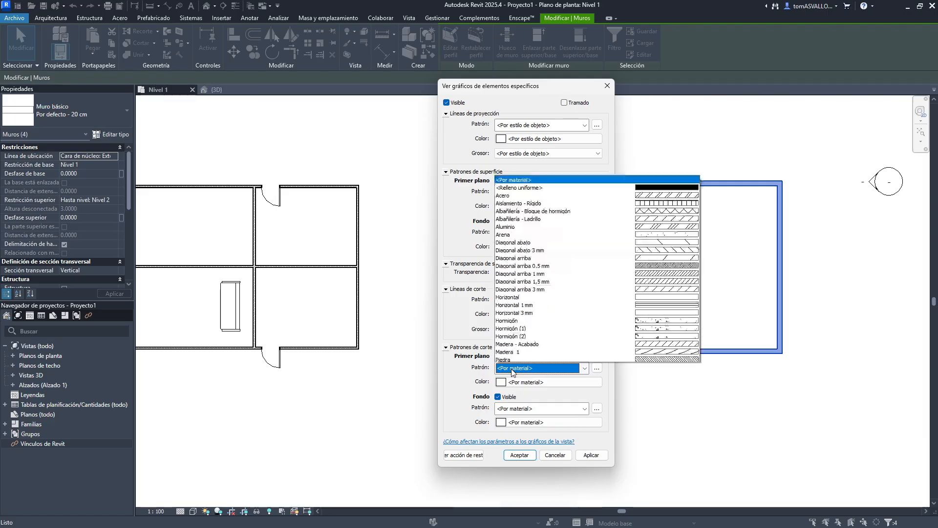
pyautogui.click(523, 95)
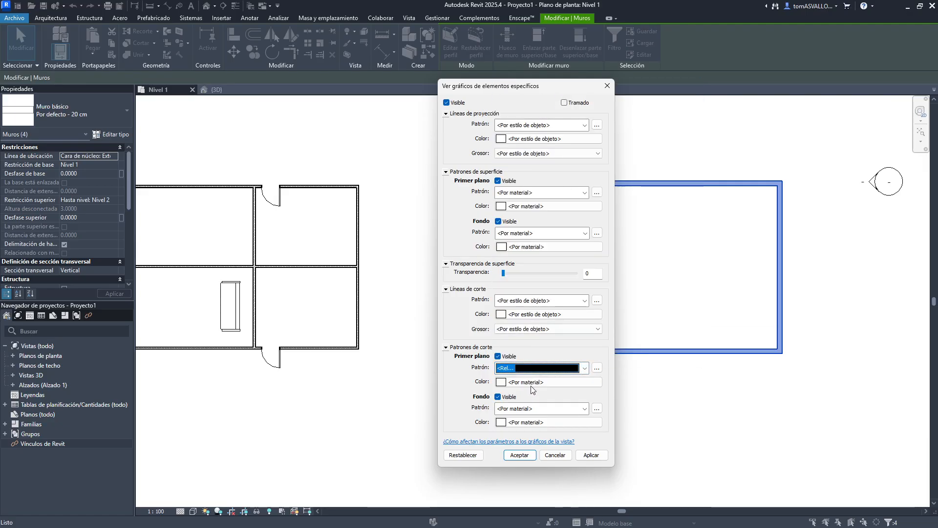
pyautogui.click(531, 384)
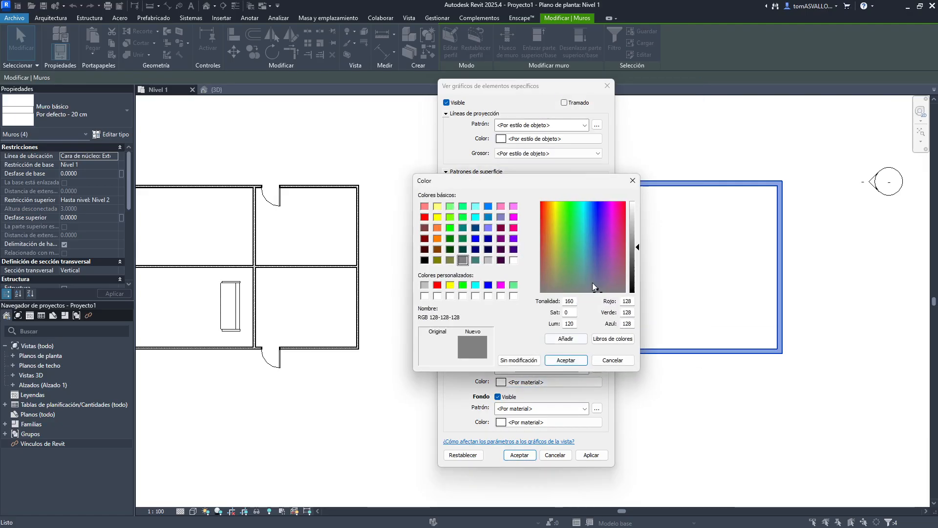
pyautogui.click(591, 454)
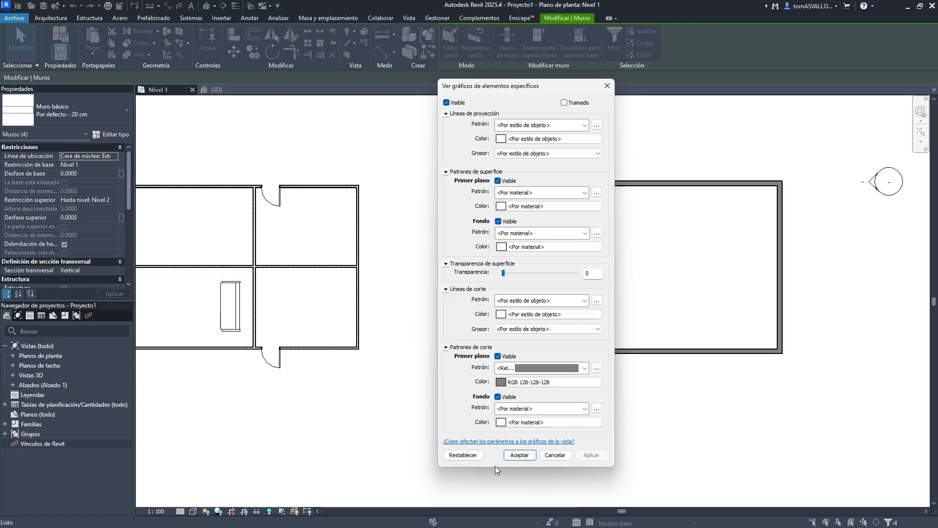
# - Reset the walls' element graphics overrides, apply the reset, and close the dialog
pyautogui.click(463, 455)
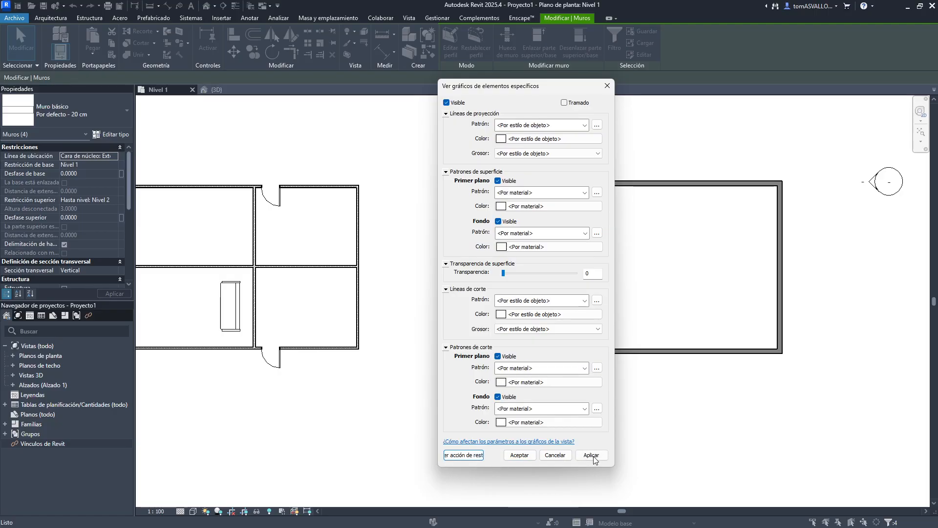
pyautogui.click(591, 454)
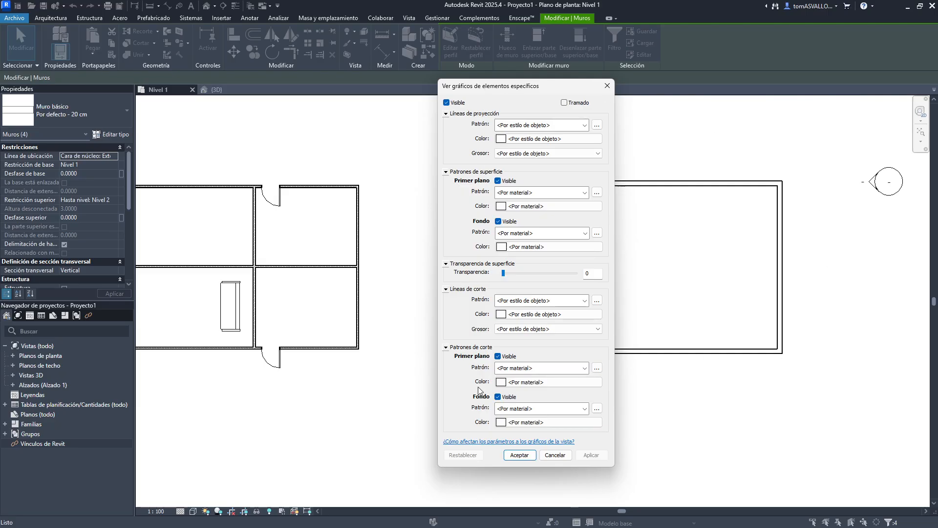
pyautogui.click(607, 85)
# - Switch to the 3D view and select a wall of the separate enclosure
pyautogui.click(216, 90)
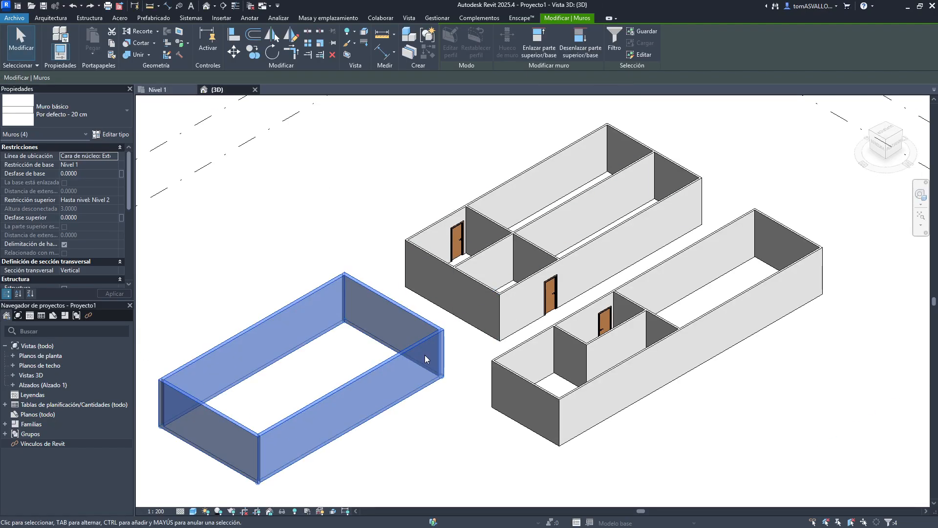
pyautogui.moveTo(359, 348); pyautogui.dragTo(513, 275, button='middle')
pyautogui.click(489, 269)
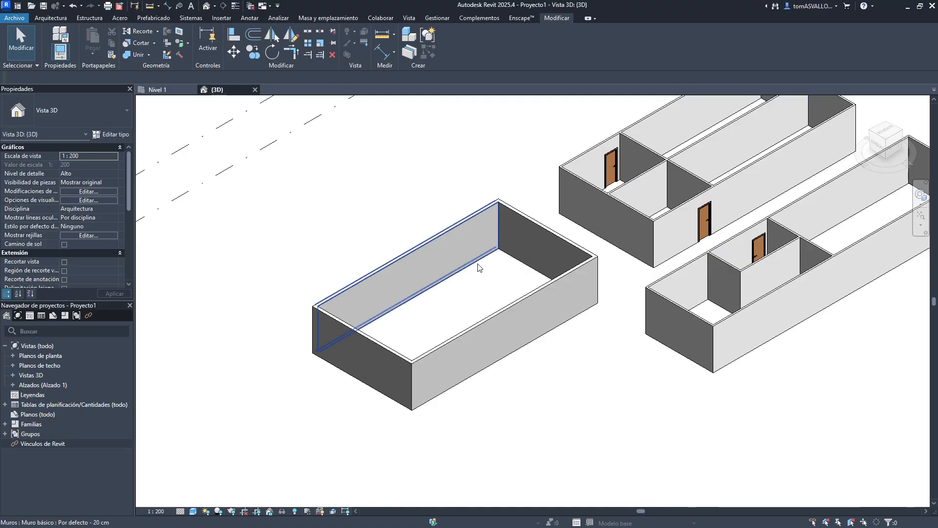
# - Select the separate enclosure's walls and override their surface transparency to 100 in the 3D view
pyautogui.press('Tab')
pyautogui.click(479, 267)
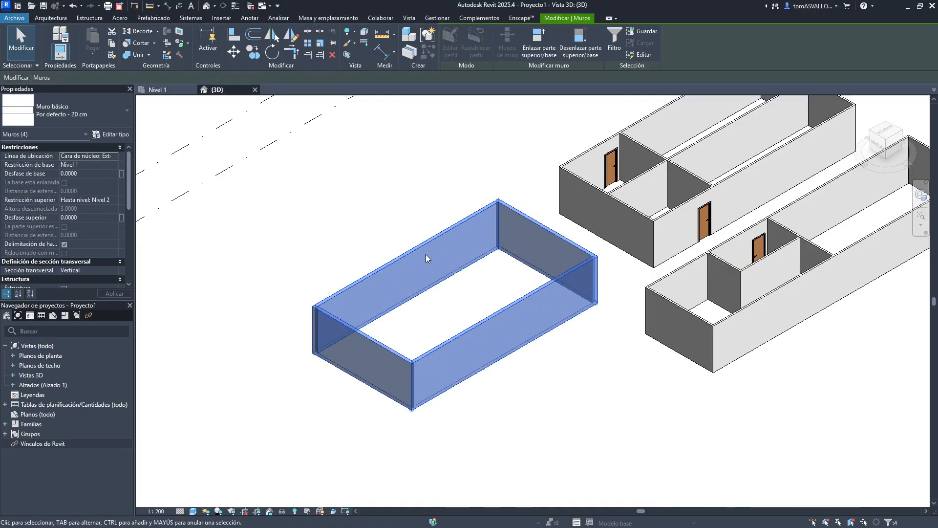
pyautogui.scroll(2, 426, 255)
pyautogui.rightClick(401, 244)
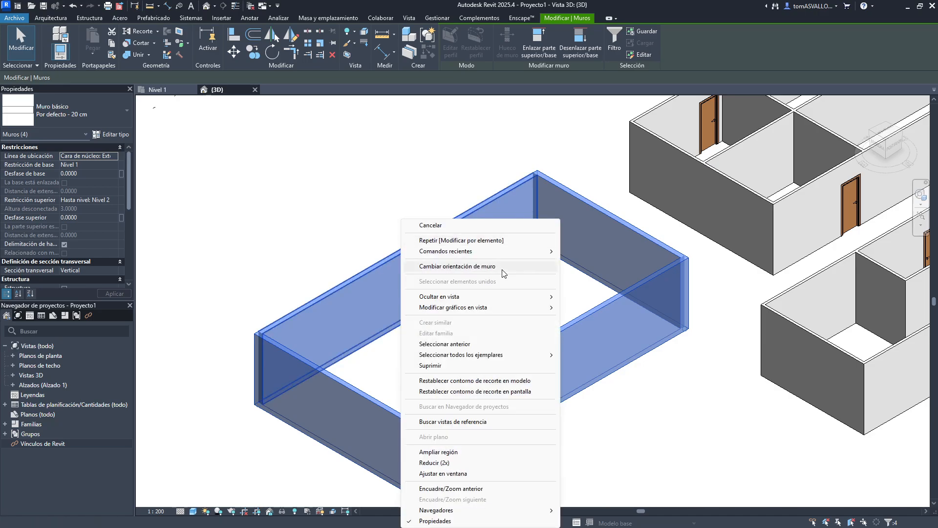
pyautogui.moveTo(509, 309)
pyautogui.click(590, 306)
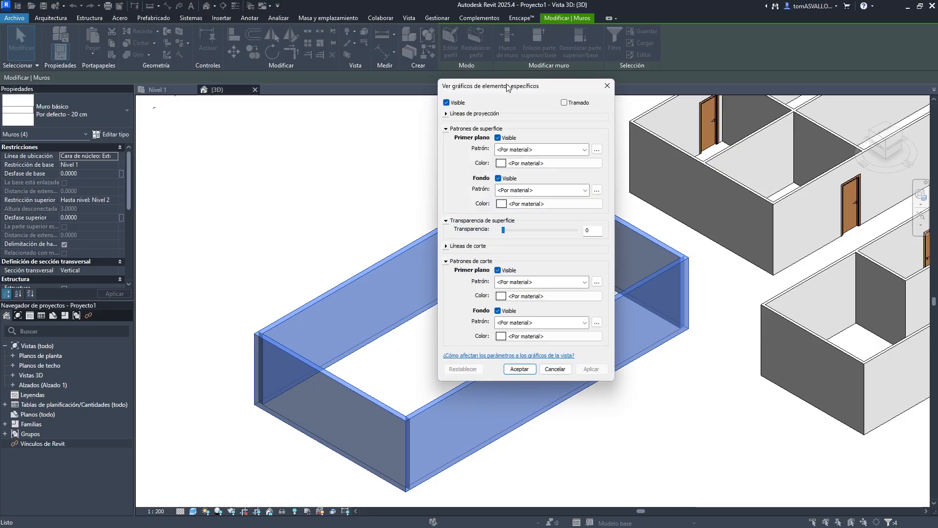
pyautogui.click(625, 233)
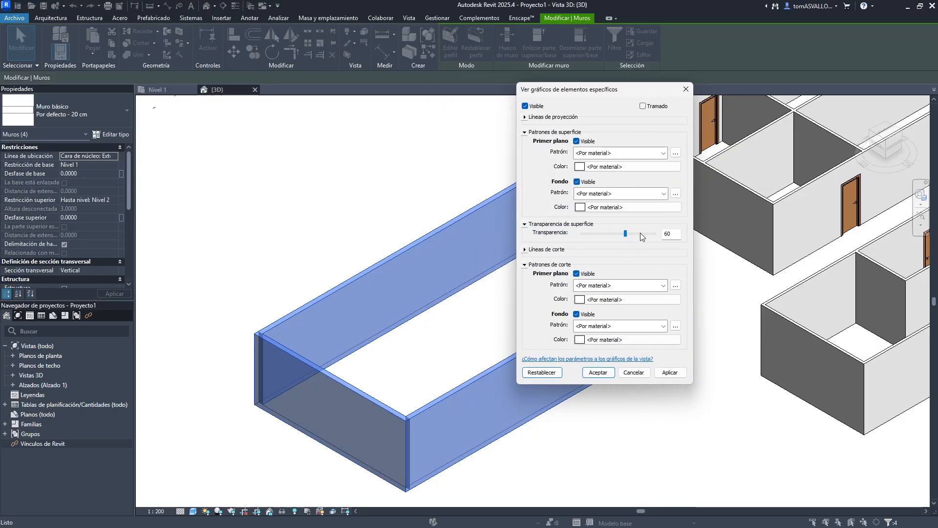
pyautogui.click(674, 375)
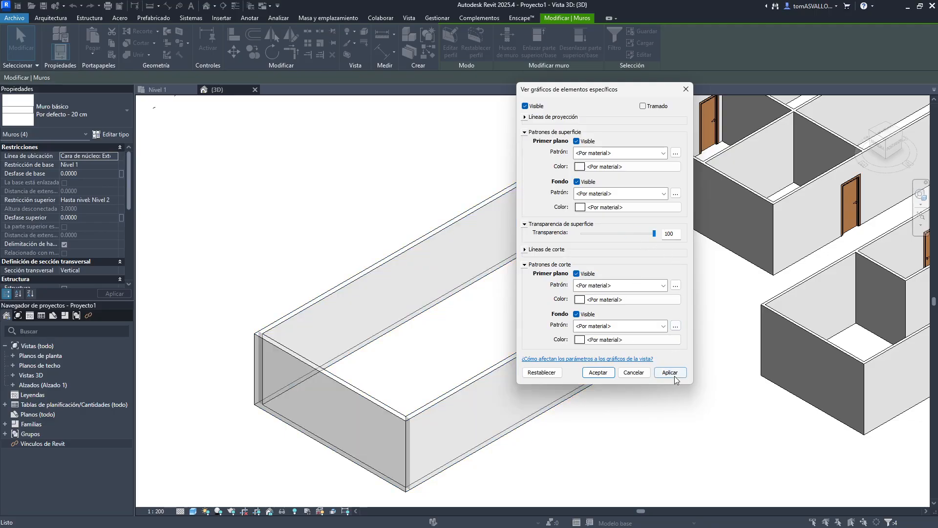
pyautogui.click(674, 374)
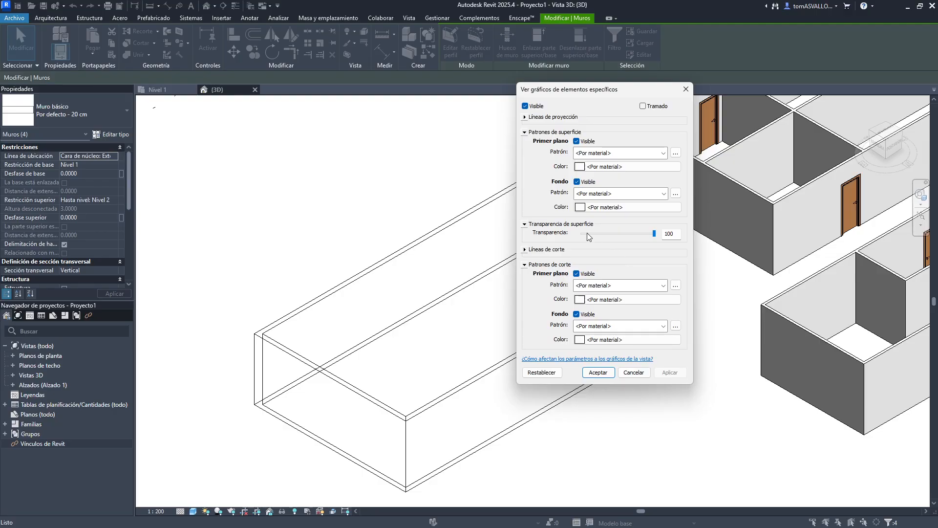
# - Set the walls' surface transparency override to 71 and apply it
pyautogui.click(606, 233)
pyautogui.click(605, 232)
pyautogui.click(669, 372)
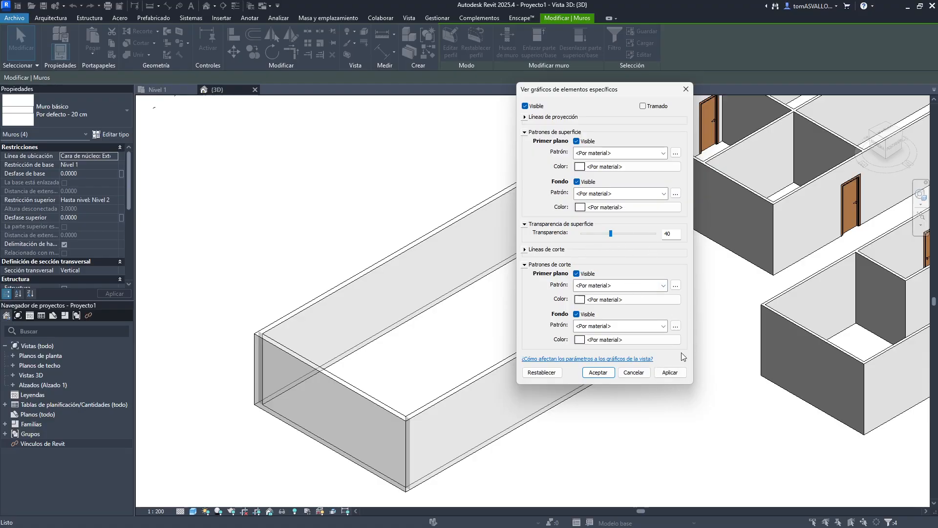
pyautogui.moveTo(626, 236); pyautogui.dragTo(634, 234)
pyautogui.click(669, 372)
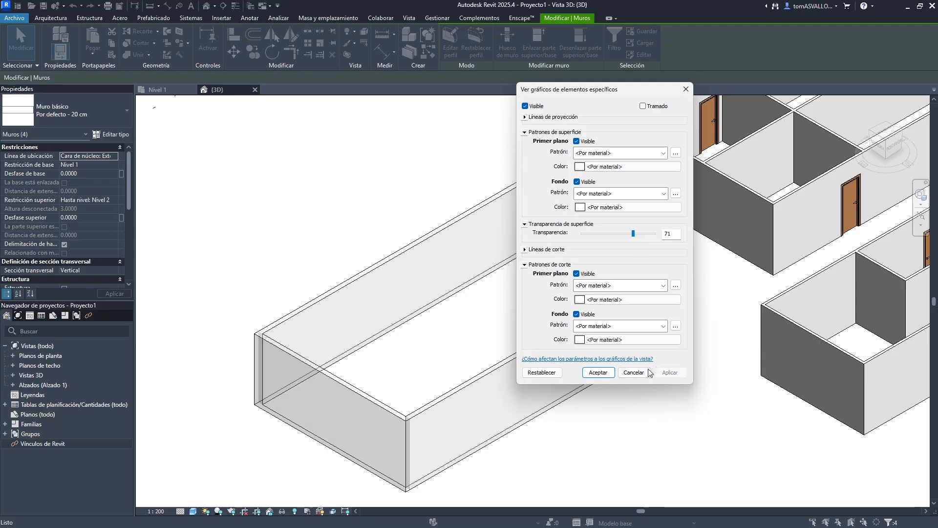
# - Reset the walls' element graphic overrides and accept the dialog
pyautogui.click(542, 372)
pyautogui.click(598, 373)
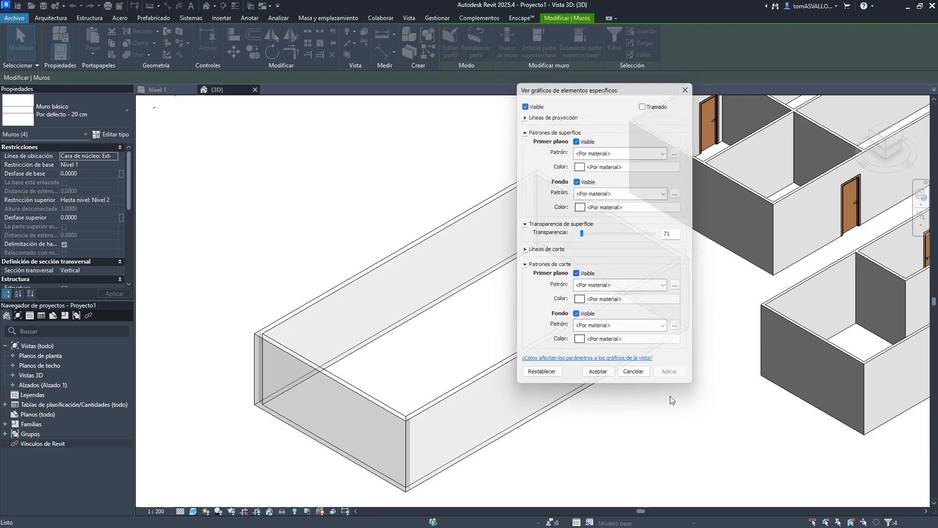
pyautogui.click(700, 429)
# - Switch to the Nivel 1 plan and review the enclosure walls' element graphic overrides
pyautogui.scroll(-3, 452, 232)
pyautogui.moveTo(556, 293); pyautogui.dragTo(501, 347, button='middle')
pyautogui.click(158, 89)
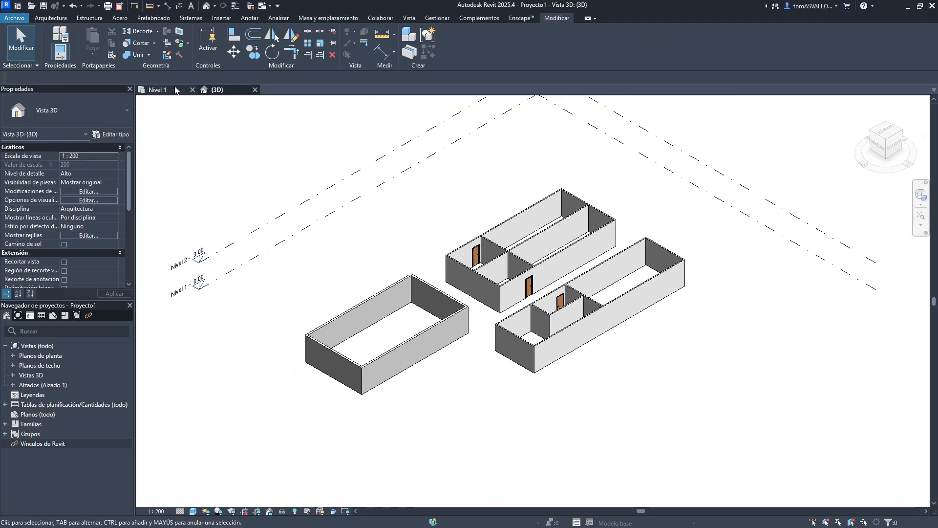
pyautogui.scroll(-4, 452, 218)
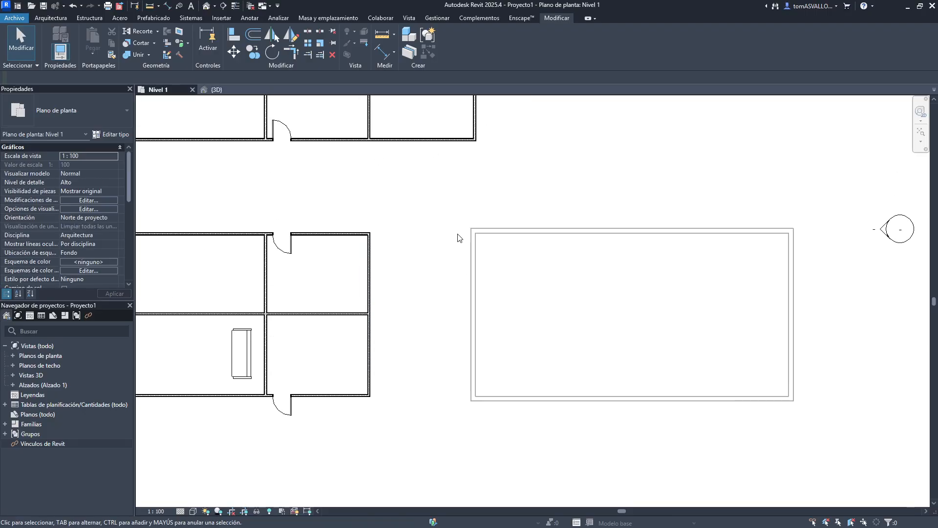
pyautogui.moveTo(444, 204); pyautogui.dragTo(655, 354)
pyautogui.rightClick(519, 219)
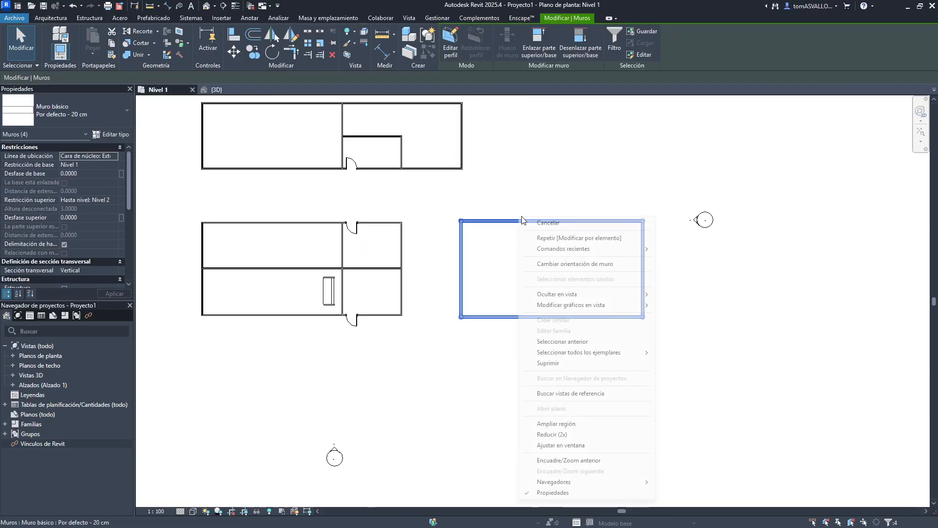
pyautogui.moveTo(643, 308)
pyautogui.click(690, 305)
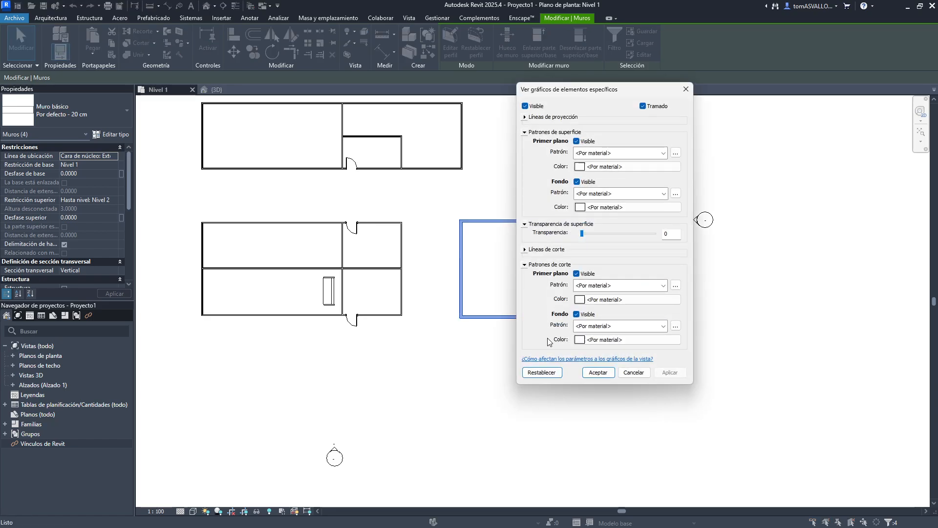
pyautogui.click(598, 373)
pyautogui.press('Escape')
# - Select the lower building in the plan and create a section box around it in the 3D view
pyautogui.moveTo(515, 313); pyautogui.dragTo(613, 404, button='middle')
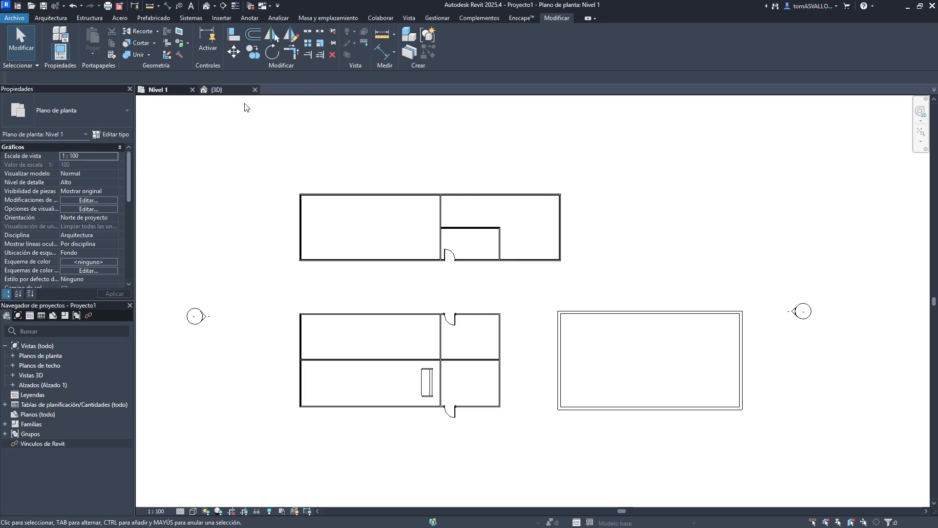
pyautogui.moveTo(561, 302); pyautogui.dragTo(461, 258, button='middle')
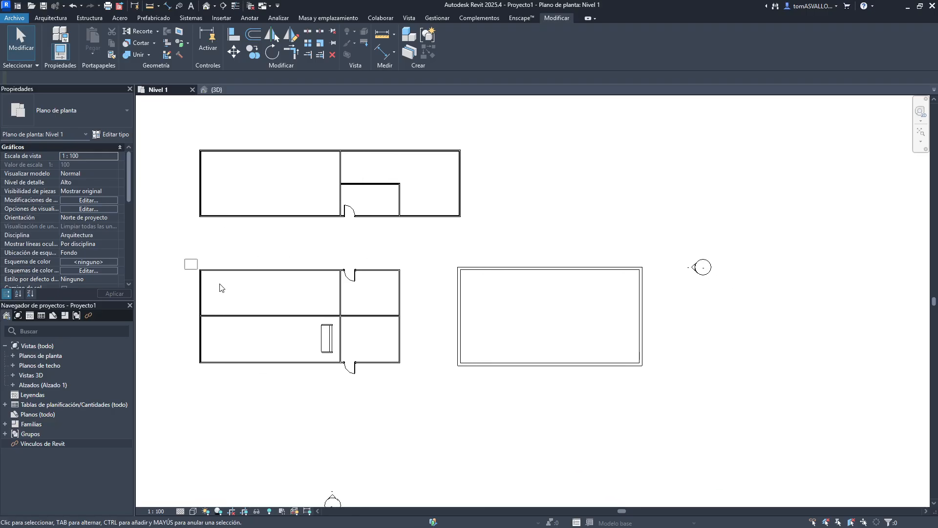
pyautogui.moveTo(221, 287); pyautogui.dragTo(439, 403)
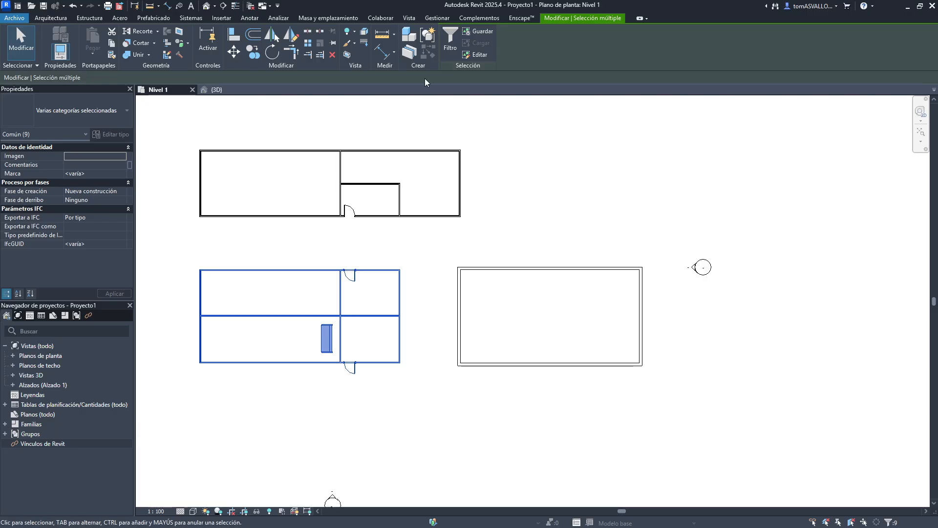
pyautogui.click(347, 55)
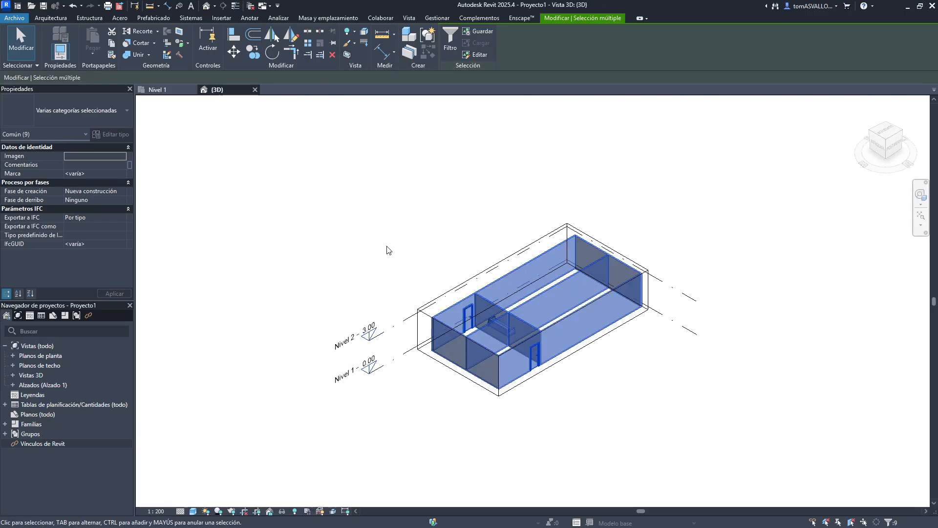
pyautogui.click(383, 272)
pyautogui.scroll(5, 542, 366)
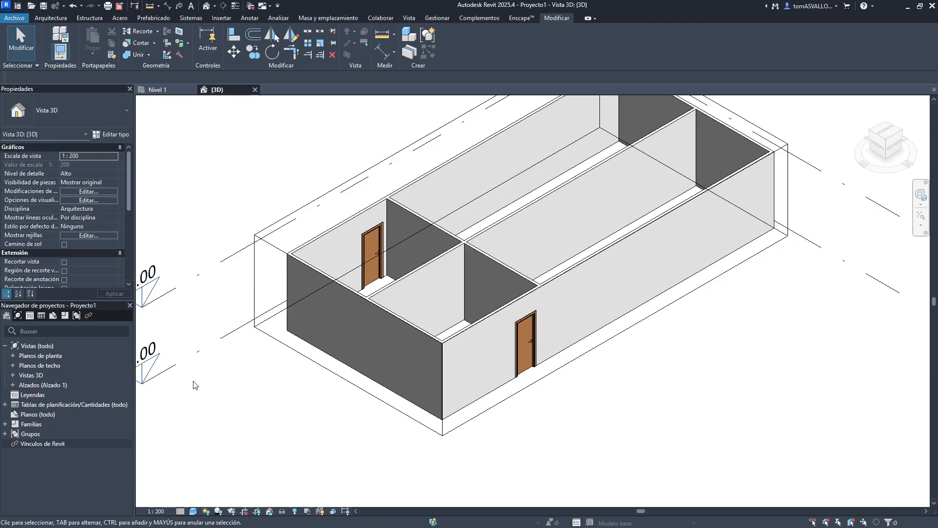
pyautogui.scroll(-2, 642, 391)
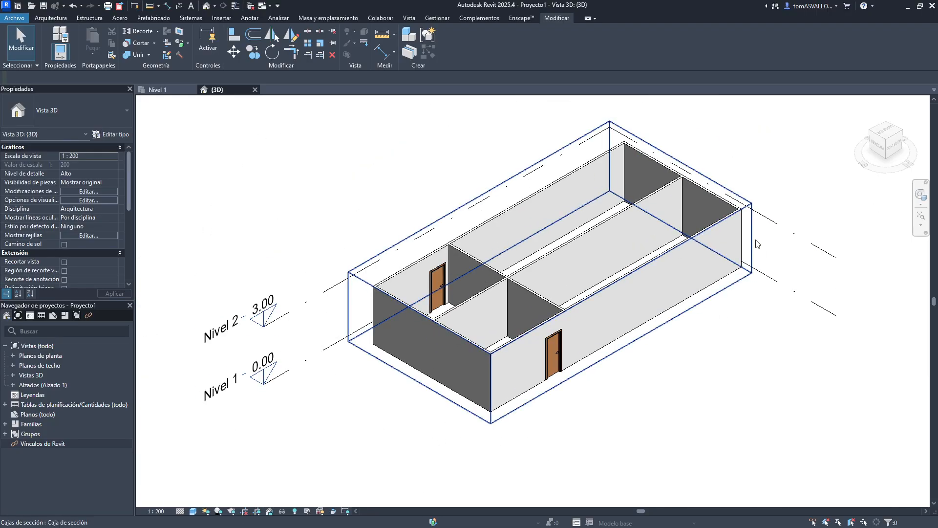
# - Move the section box's side face inward so it cuts across the building
pyautogui.click(684, 313)
pyautogui.click(699, 346)
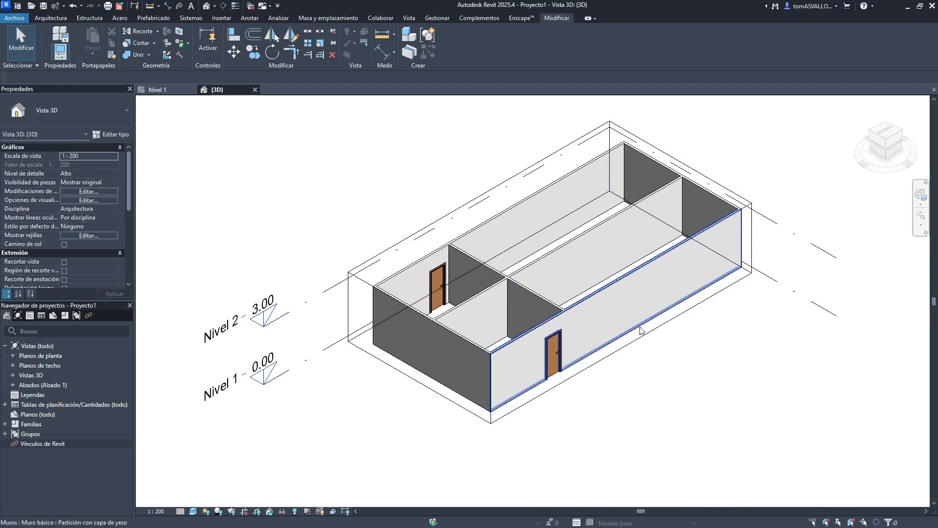
pyautogui.click(639, 343)
pyautogui.scroll(-3, 615, 311)
pyautogui.moveTo(618, 313); pyautogui.dragTo(719, 374)
pyautogui.scroll(1, 606, 365)
pyautogui.moveTo(586, 356); pyautogui.dragTo(615, 336)
pyautogui.scroll(3, 563, 368)
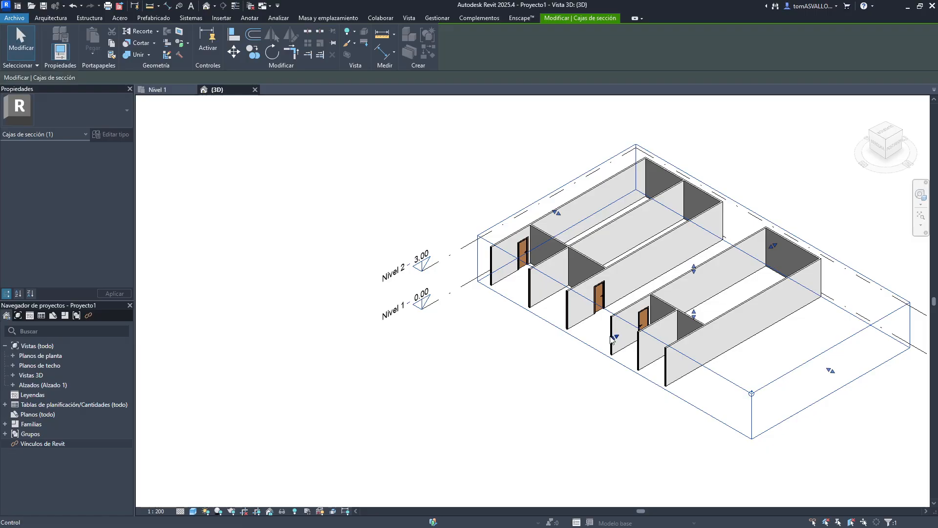
pyautogui.moveTo(849, 359); pyautogui.dragTo(667, 337)
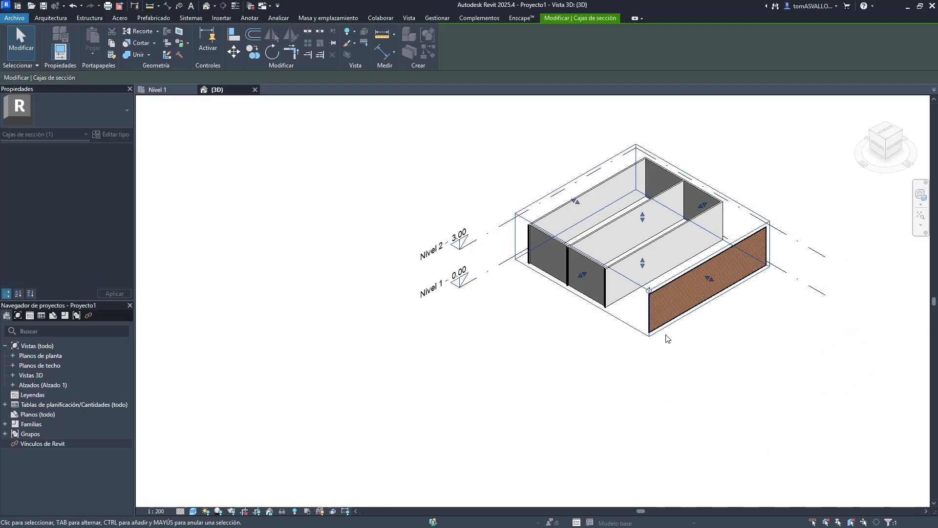
# - Adjust the section box's horizontal faces so it cuts the walls below their full height
pyautogui.moveTo(710, 278); pyautogui.dragTo(717, 283)
pyautogui.moveTo(586, 277); pyautogui.dragTo(577, 282)
pyautogui.scroll(3, 645, 239)
pyautogui.moveTo(637, 213); pyautogui.dragTo(635, 184)
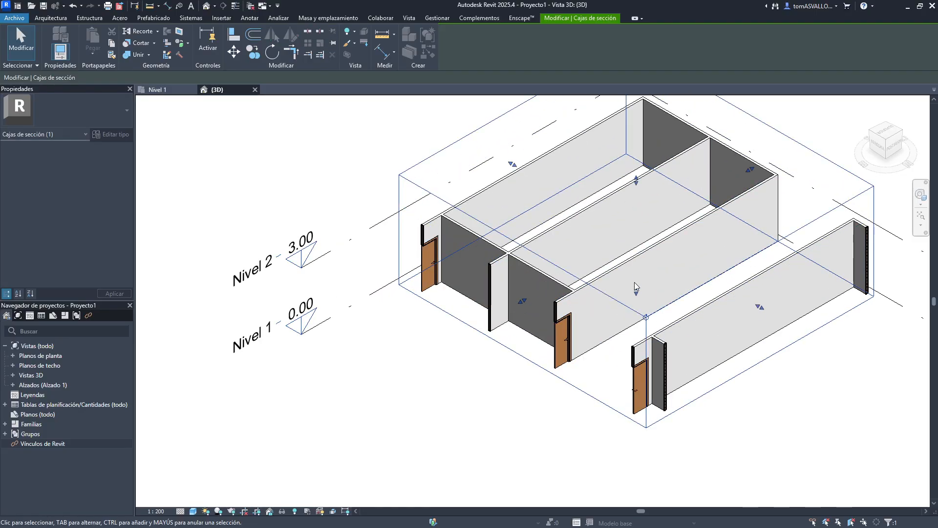
pyautogui.moveTo(636, 292); pyautogui.dragTo(636, 263)
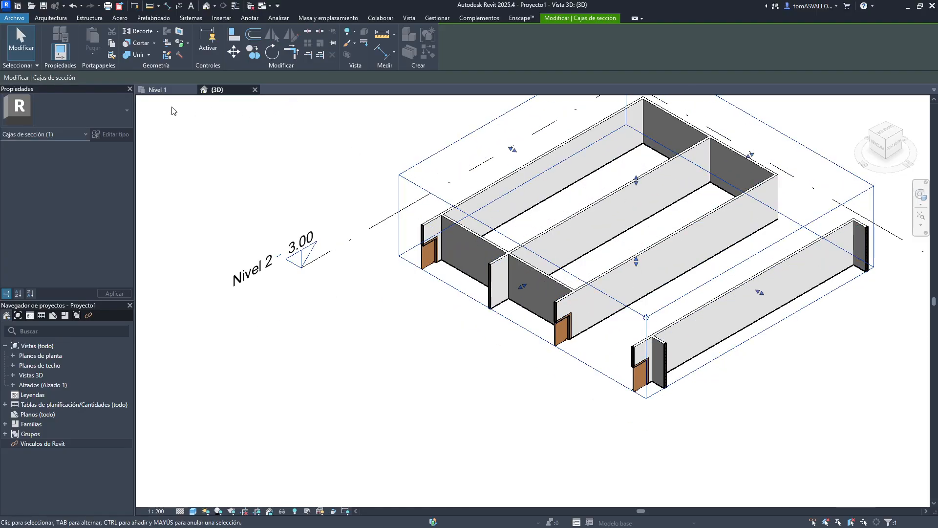
# - Select the upper building in the Nivel 1 plan and fit the 3D view's section box to it
pyautogui.click(179, 91)
pyautogui.click(419, 216)
pyautogui.moveTo(443, 261); pyautogui.dragTo(666, 350, button='middle')
pyautogui.click(324, 227)
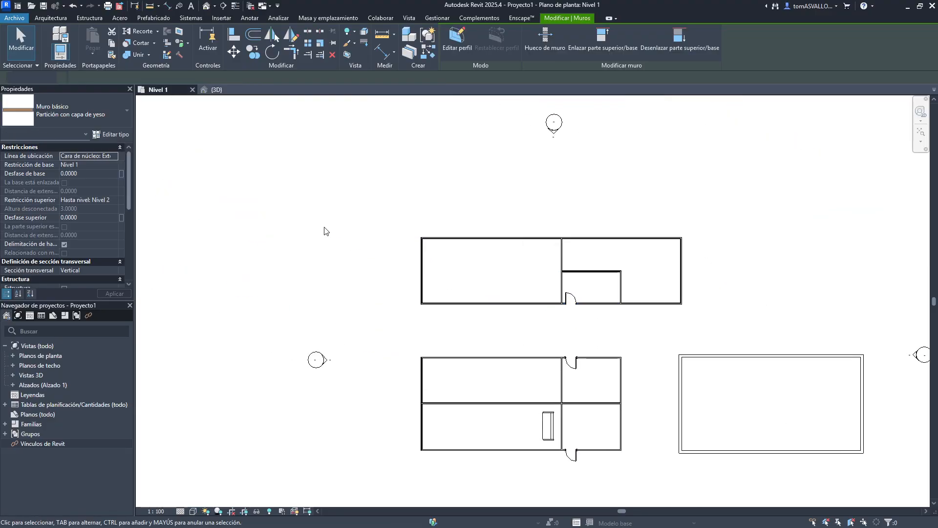
pyautogui.moveTo(388, 216); pyautogui.dragTo(744, 332)
pyautogui.click(216, 90)
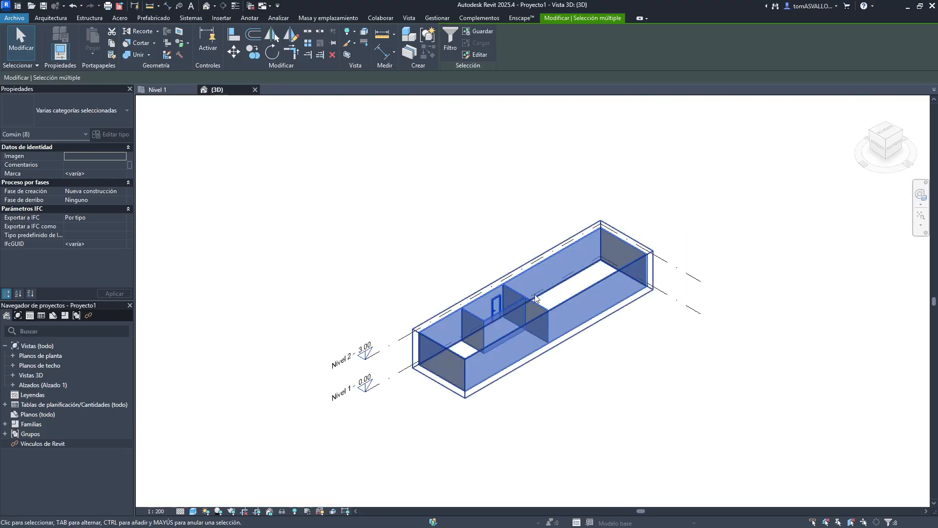
pyautogui.click(385, 245)
# - Duplicate the 3D view
pyautogui.keyDown('shift'); pyautogui.moveTo(635, 210); pyautogui.dragTo(480, 328, button='middle'); pyautogui.keyUp('shift')
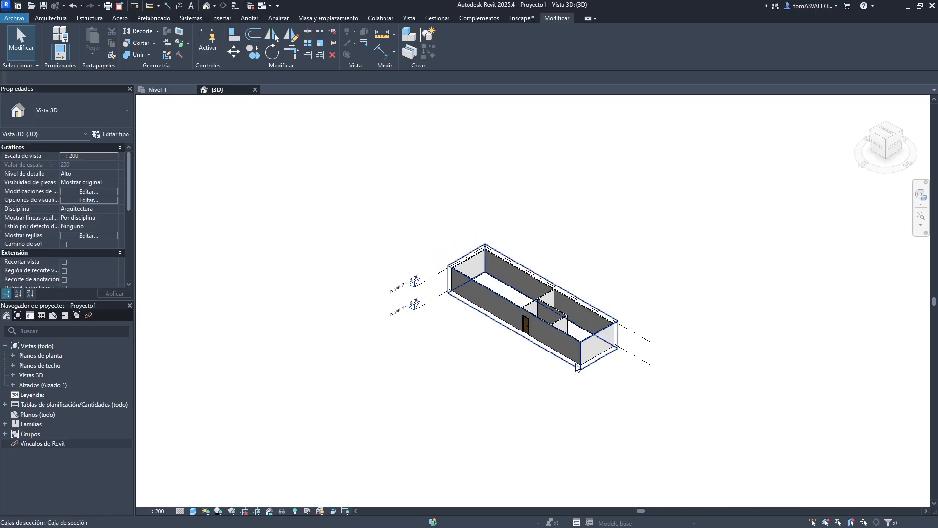
pyautogui.scroll(3, 485, 335)
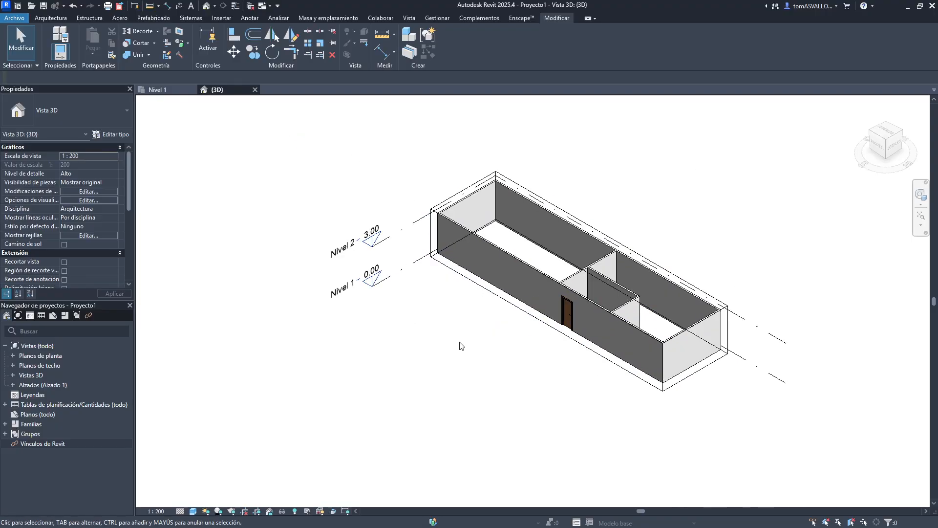
pyautogui.click(492, 292)
pyautogui.click(447, 323)
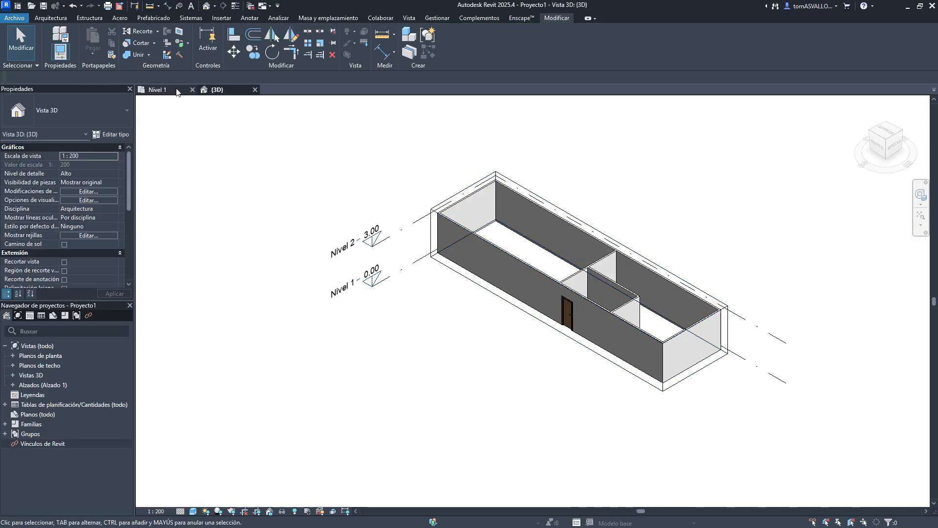
pyautogui.click(13, 375)
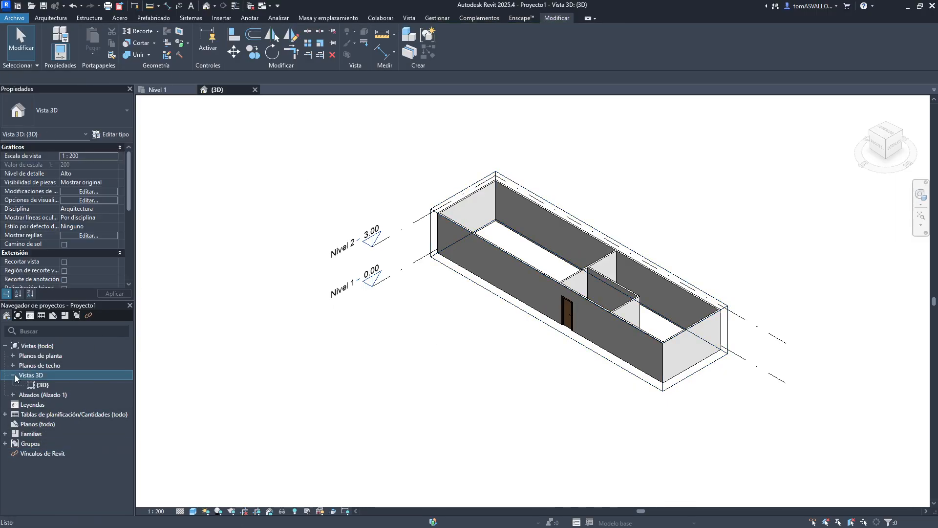
pyautogui.click(43, 386)
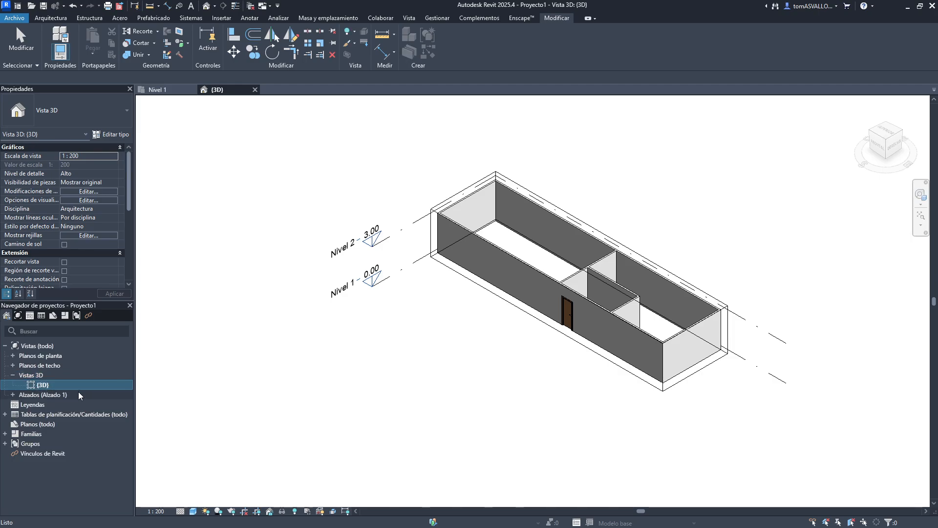
pyautogui.rightClick(44, 385)
pyautogui.moveTo(163, 230)
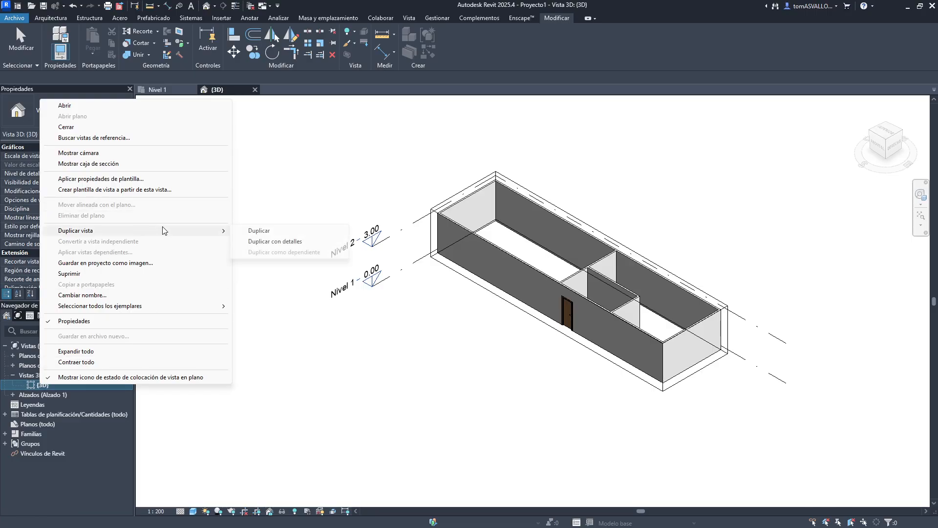
pyautogui.click(257, 230)
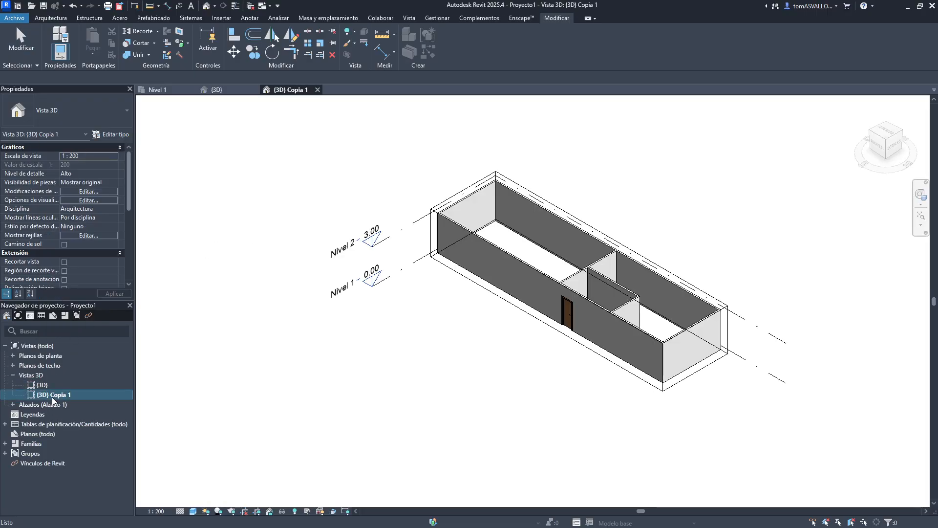
# - Rename the duplicated 3D view as Axio and open it
pyautogui.click(53, 395)
pyautogui.write('Axio')
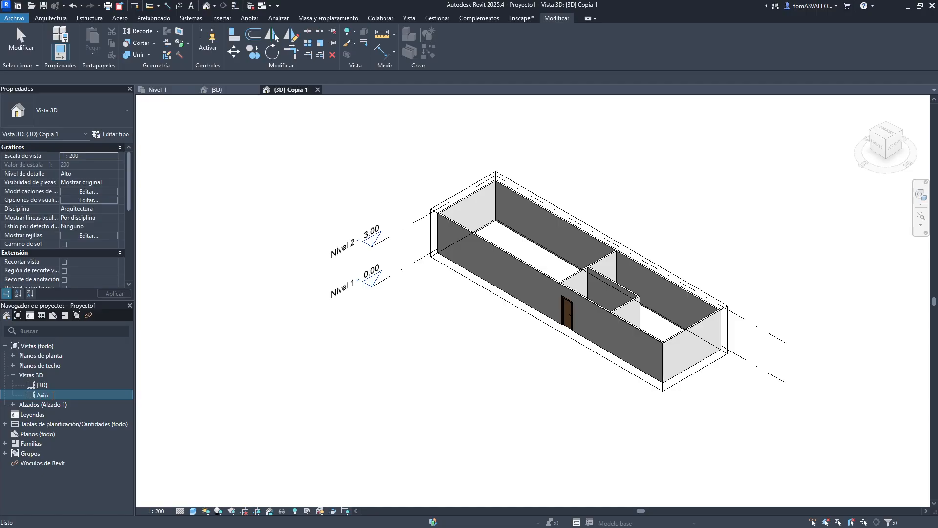
pyautogui.press('Return')
pyautogui.doubleClick(54, 397)
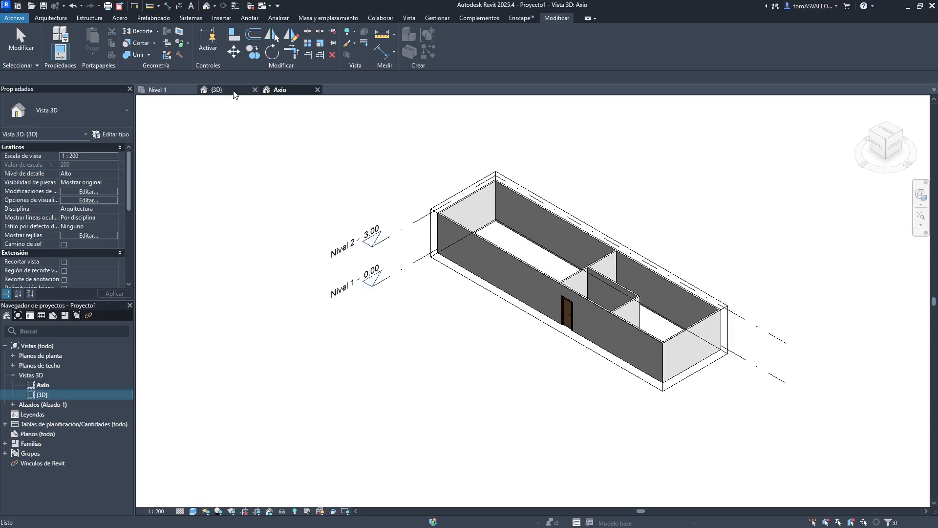
# - Switch to the (3D) view and turn off its section box
pyautogui.click(493, 292)
pyautogui.press('Escape')
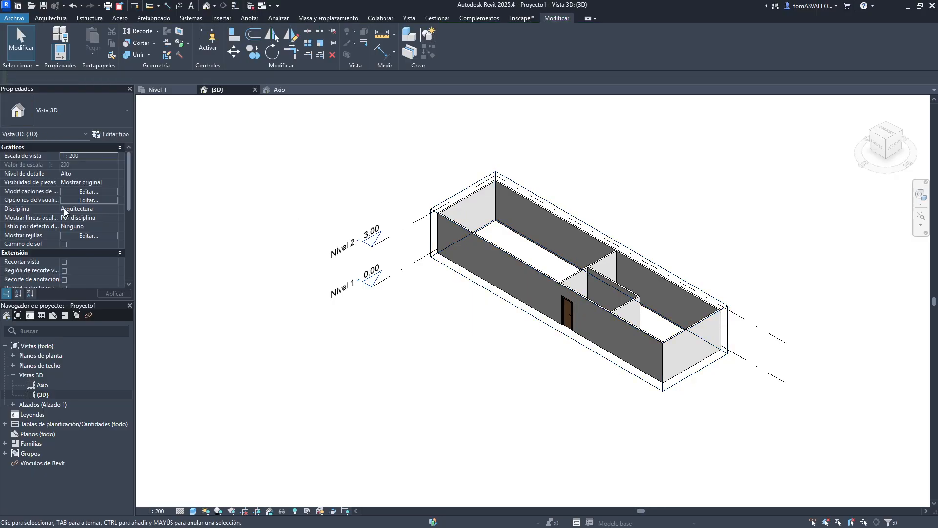
pyautogui.scroll(-2, 65, 220)
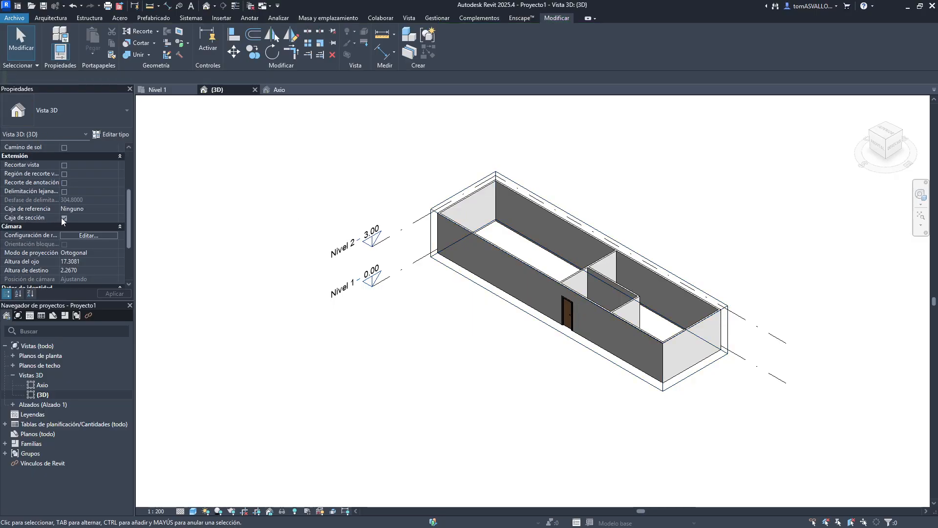
pyautogui.click(63, 217)
pyautogui.click(115, 291)
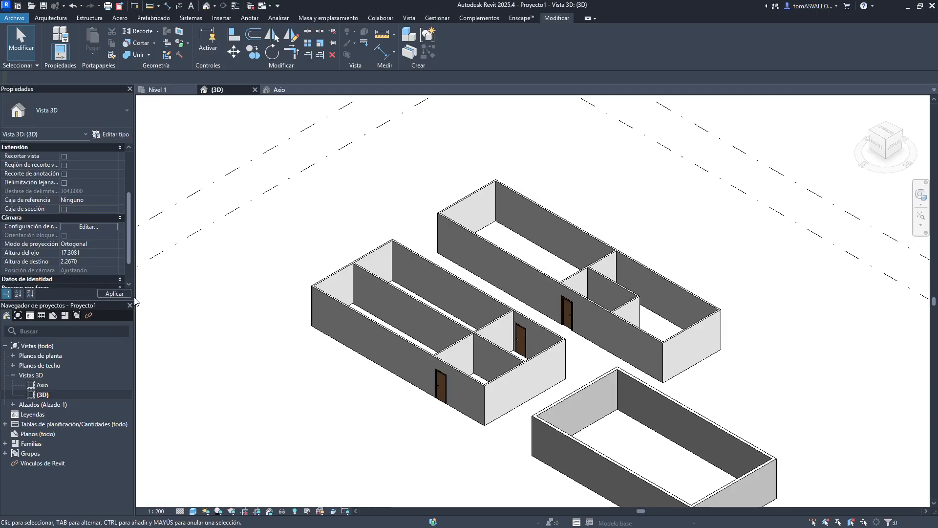
# - Select the upper building in the Nivel 1 plan and apply a section box around it in the 3D view
pyautogui.click(158, 89)
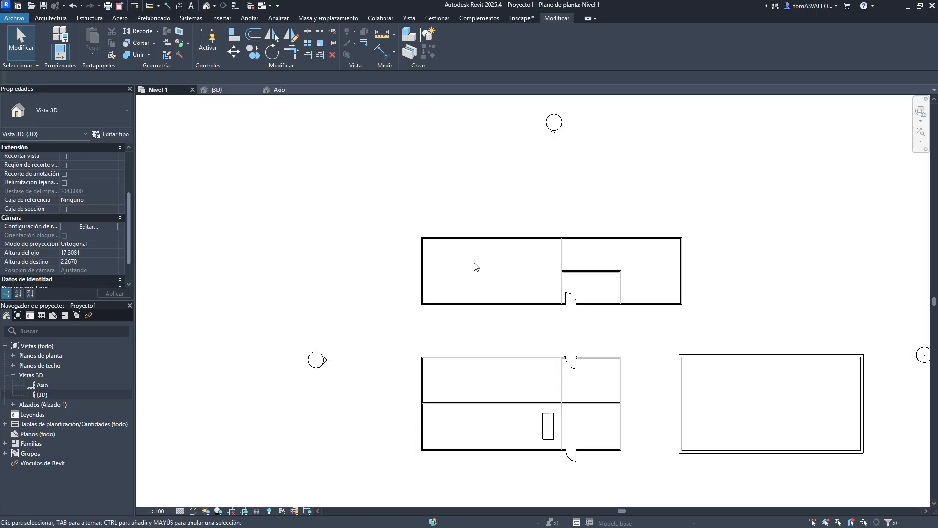
pyautogui.moveTo(386, 215); pyautogui.dragTo(702, 322)
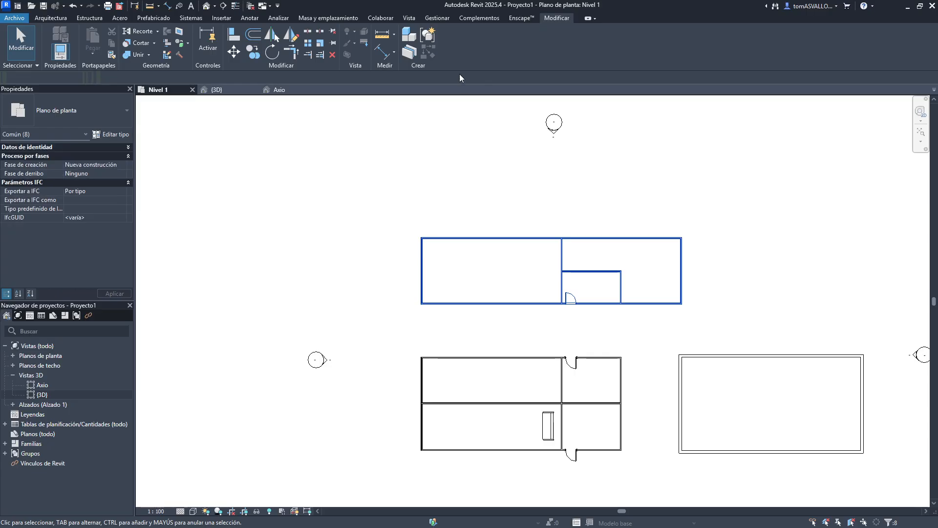
pyautogui.click(347, 54)
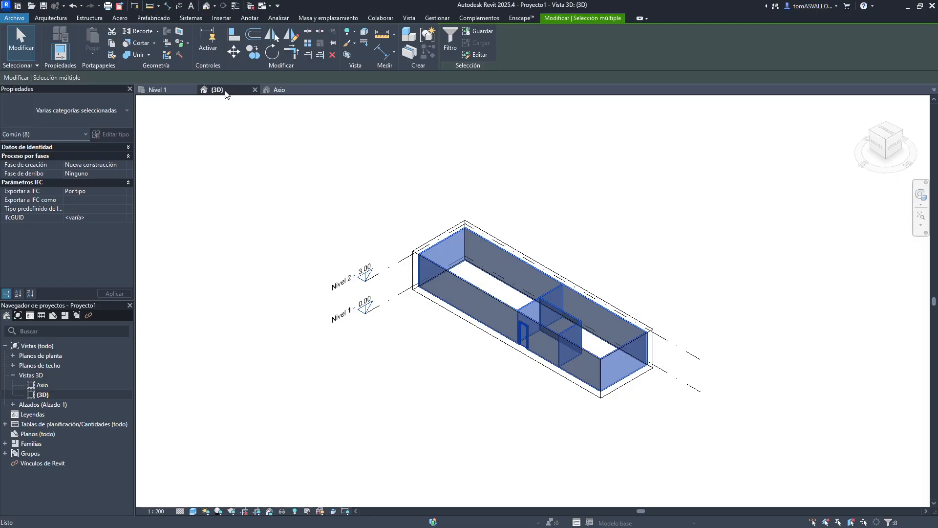
# - Close the (3D) view and turn off the section box in the Axio view
pyautogui.click(279, 169)
pyautogui.click(255, 89)
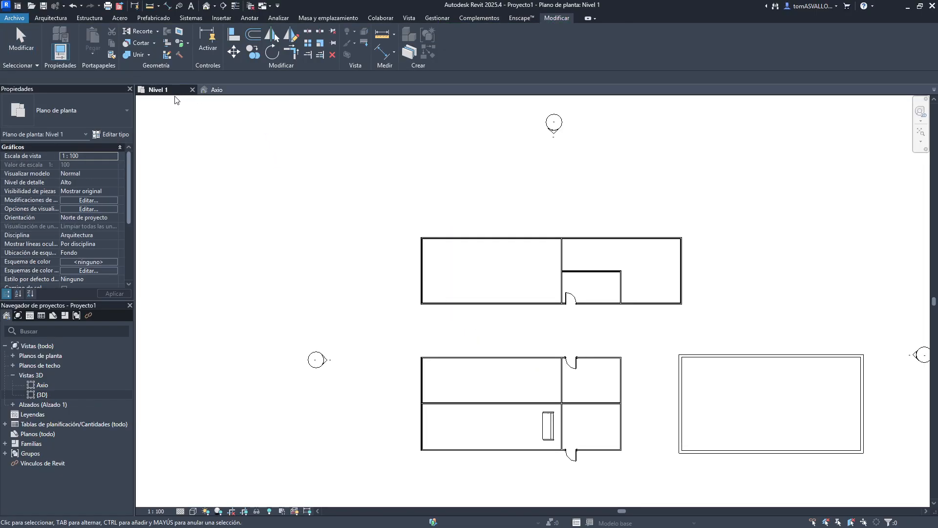
pyautogui.click(216, 90)
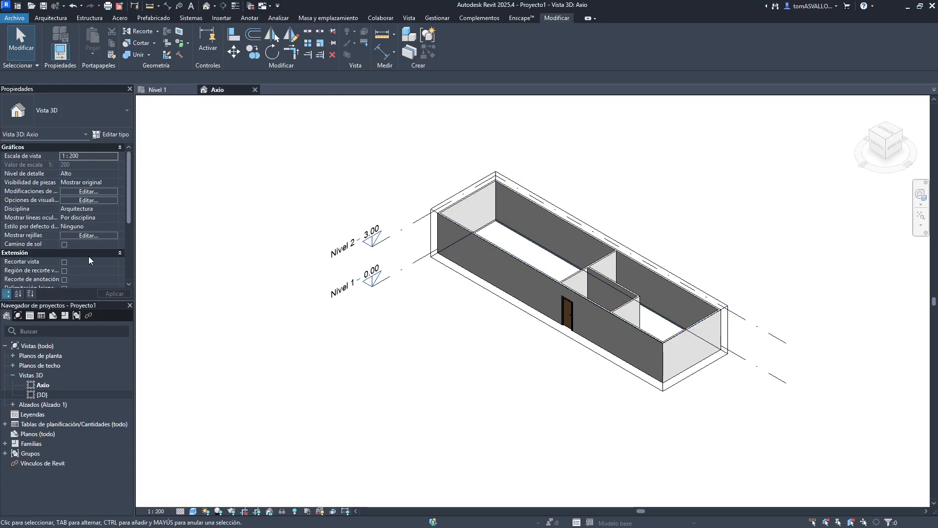
pyautogui.scroll(-4, 80, 252)
pyautogui.click(64, 218)
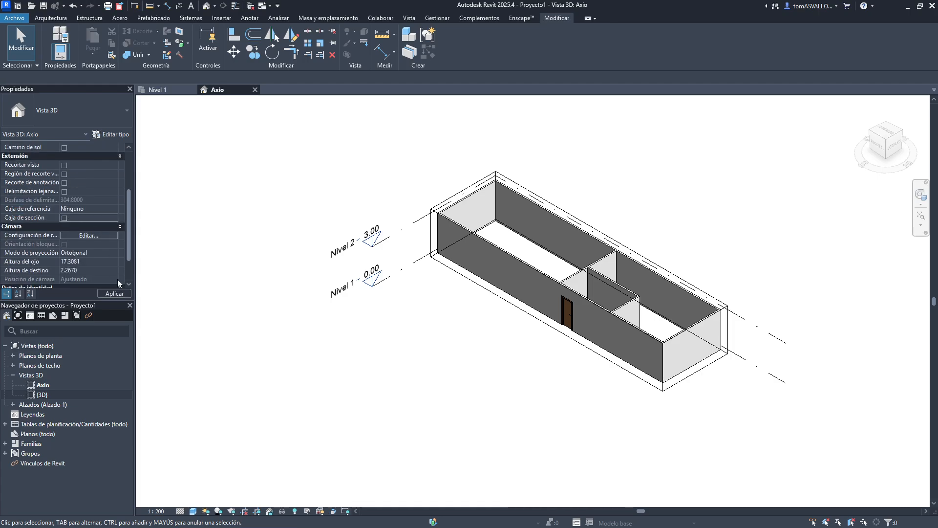
pyautogui.click(114, 293)
pyautogui.scroll(-3, 404, 211)
pyautogui.scroll(1, 372, 234)
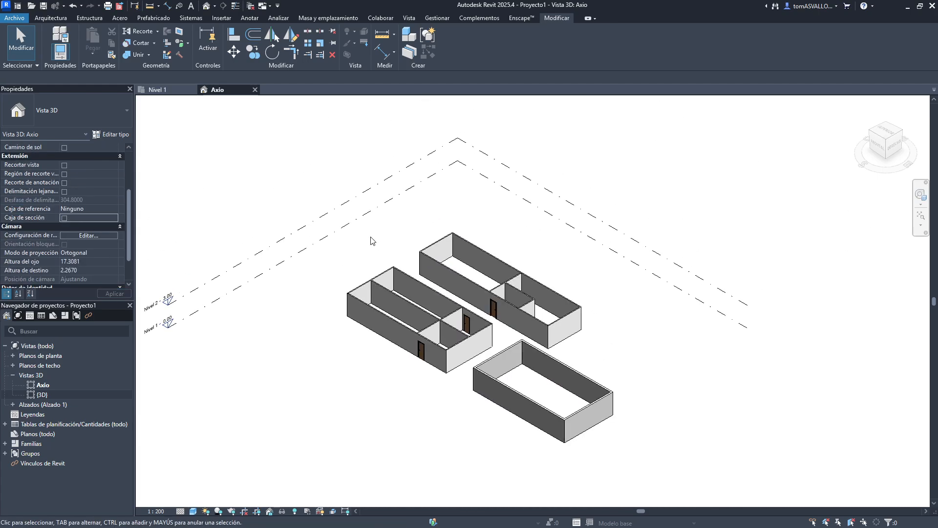
# - Open the Casa en Butanta - Modelo RVT project
pyautogui.click(14, 18)
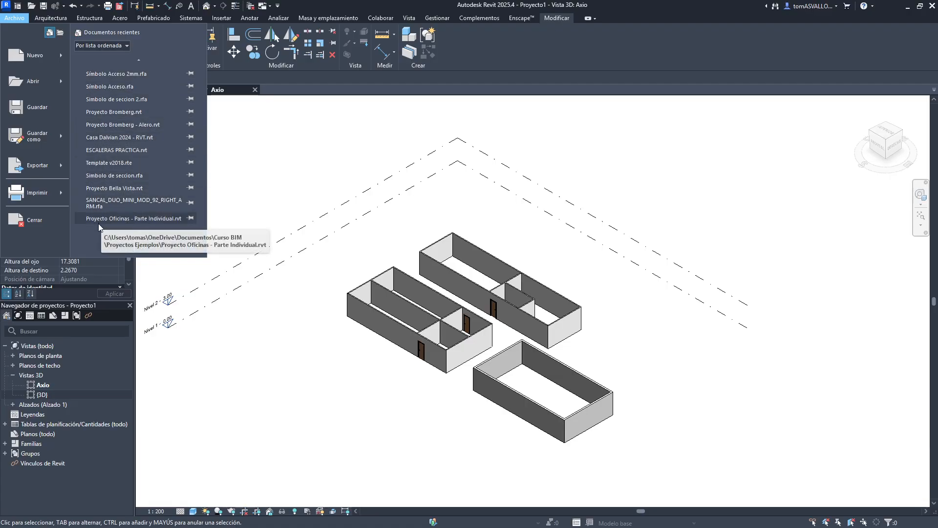
pyautogui.scroll(-2, 103, 221)
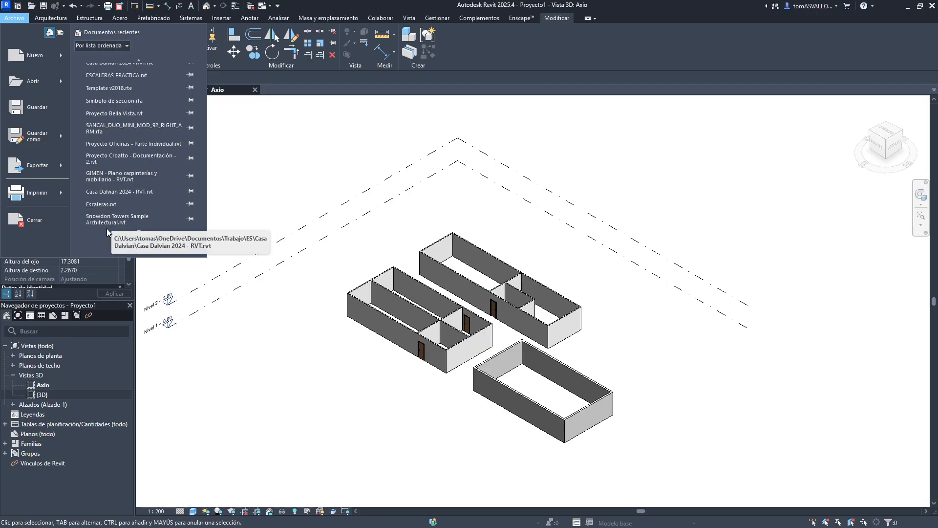
pyautogui.scroll(-2, 109, 222)
pyautogui.scroll(1, 141, 71)
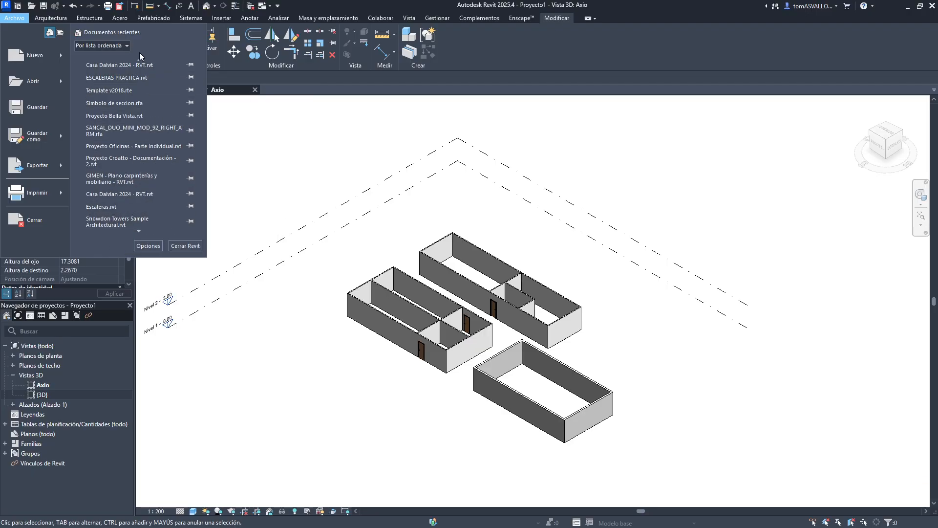
pyautogui.scroll(3, 127, 58)
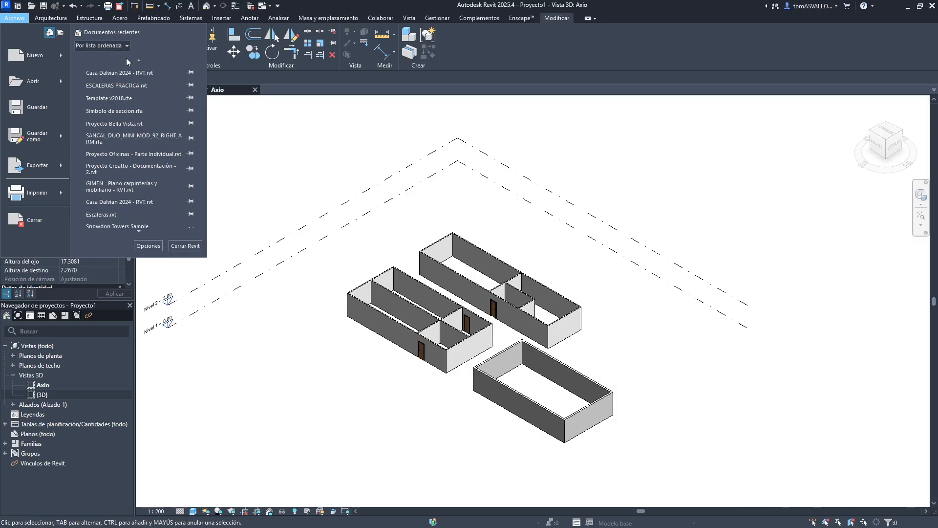
pyautogui.scroll(3, 139, 62)
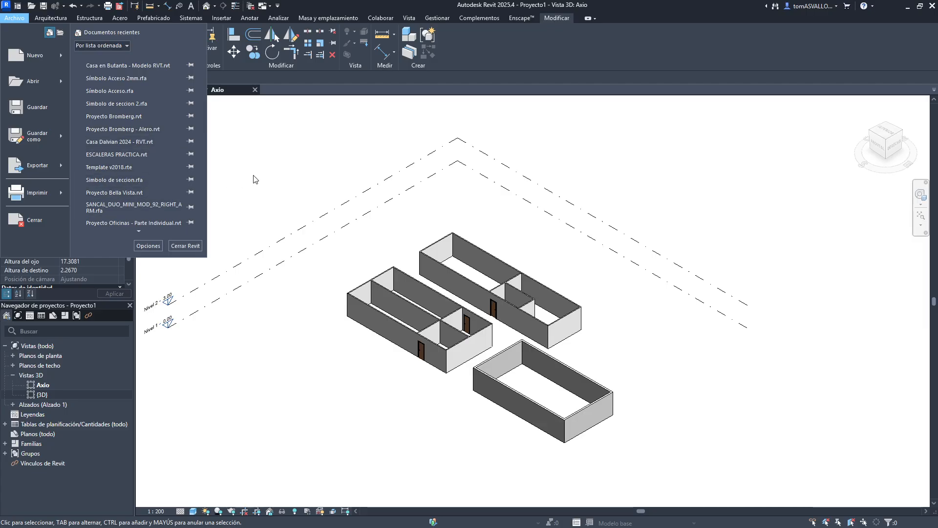
pyautogui.click(275, 200)
pyautogui.press('super')
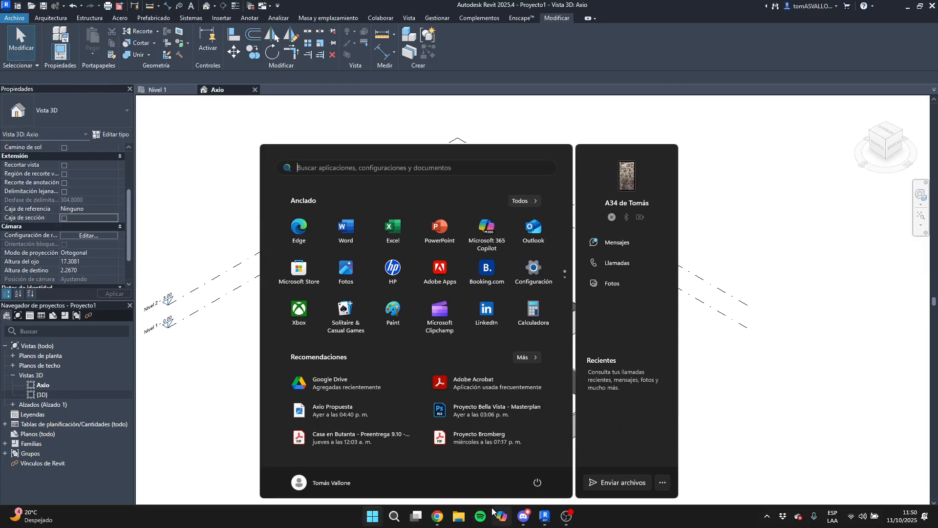
pyautogui.click(463, 522)
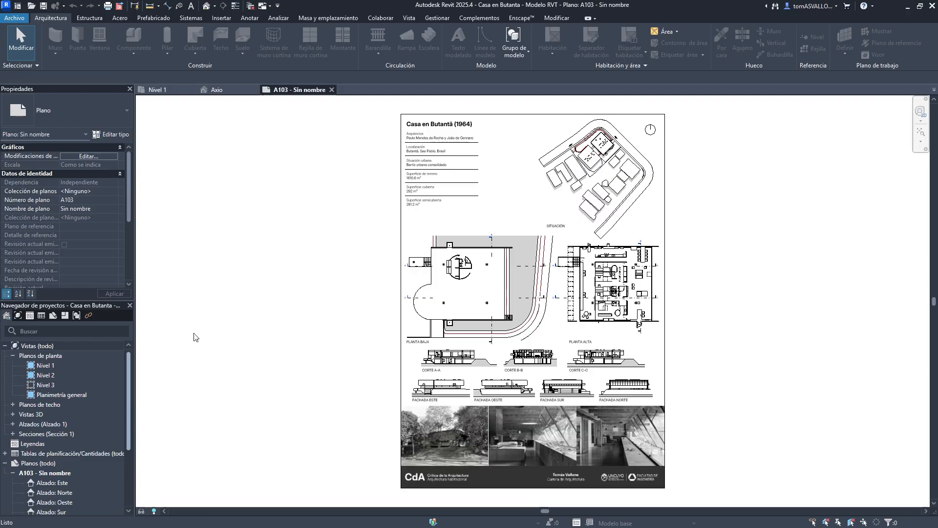
# - Open the default 3D view and set its visual style to Línea oculta
pyautogui.click(206, 6)
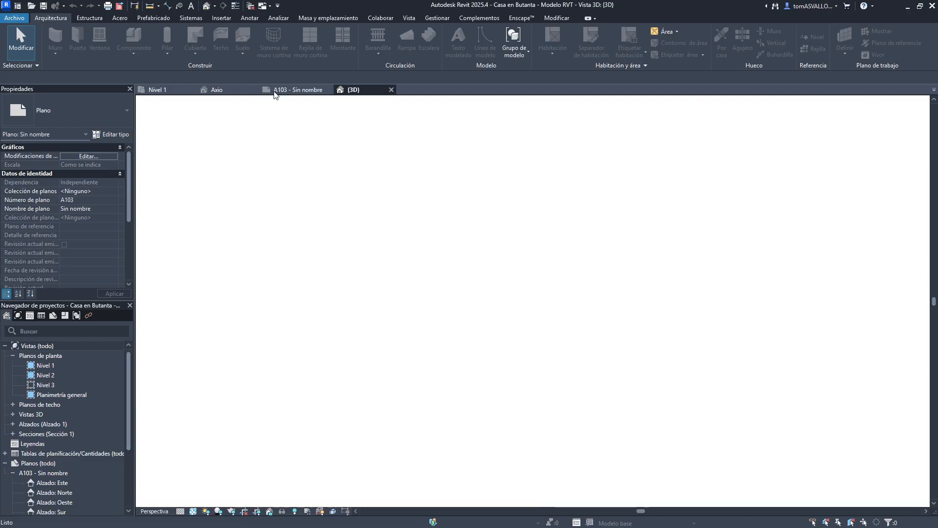
pyautogui.keyDown('shift'); pyautogui.moveTo(614, 225); pyautogui.dragTo(657, 228, button='middle'); pyautogui.keyUp('shift')
pyautogui.scroll(3, 389, 327)
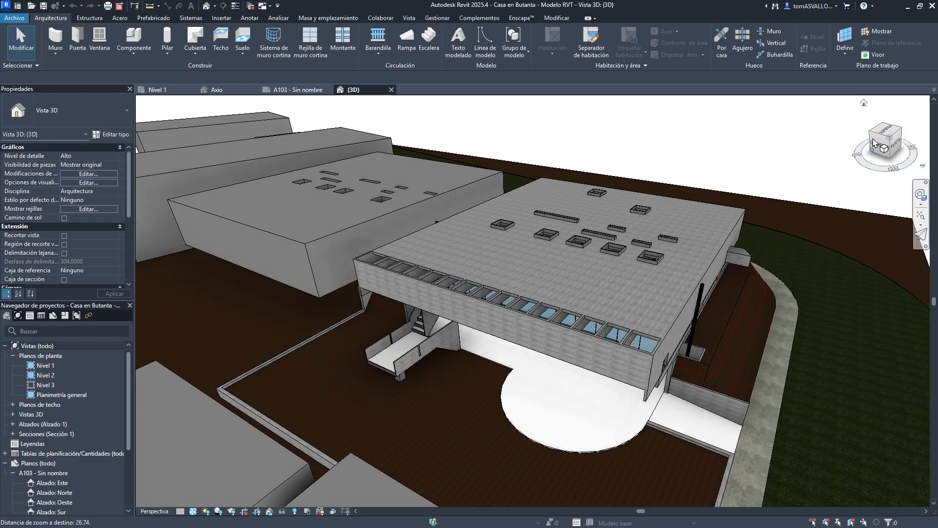
pyautogui.rightClick(881, 135)
pyautogui.click(873, 197)
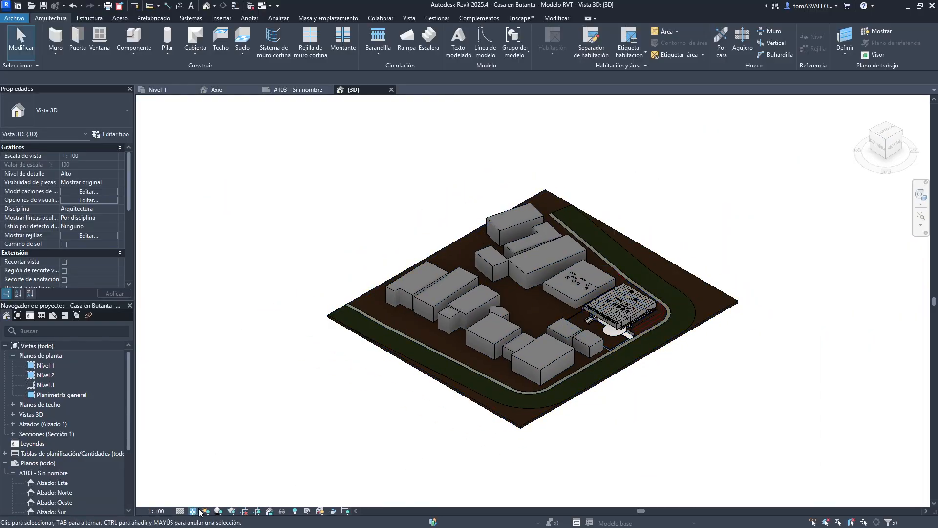
pyautogui.click(197, 511)
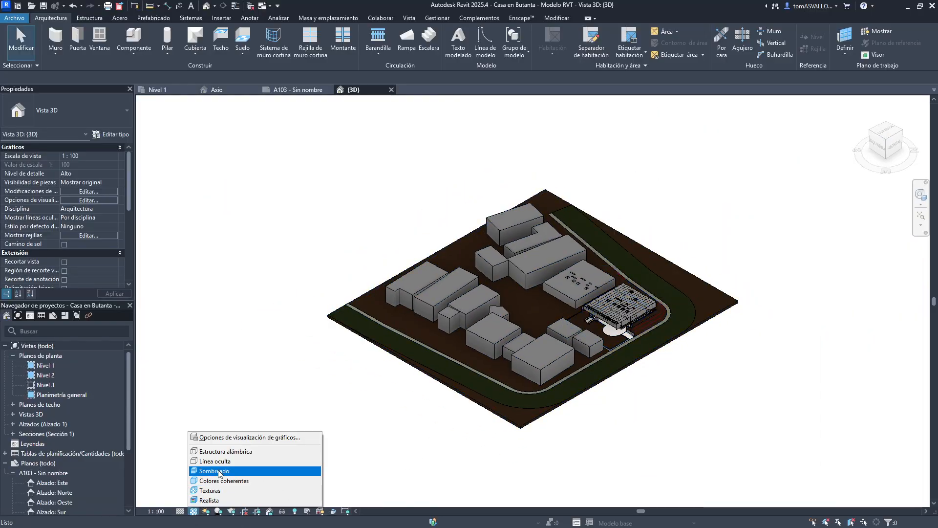
pyautogui.click(244, 460)
# - Create a displacement set from the roof slab
pyautogui.scroll(6, 635, 296)
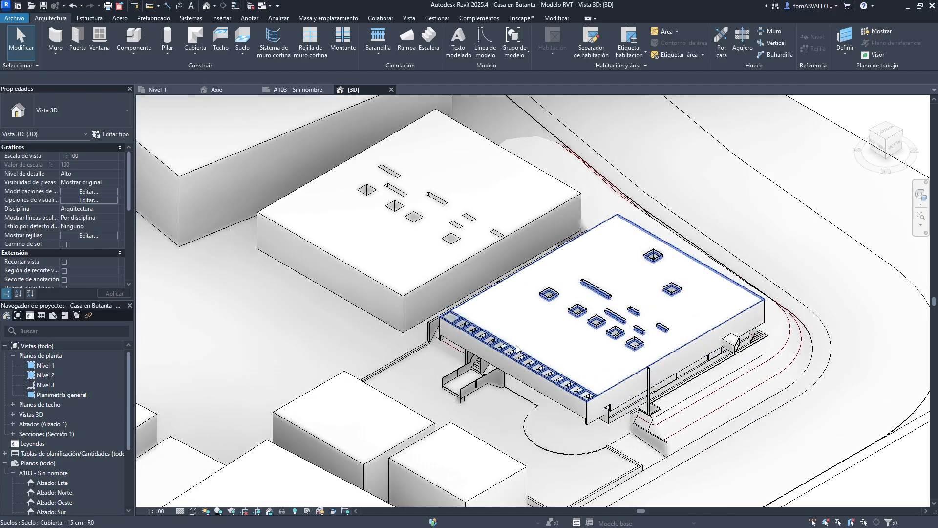
pyautogui.click(521, 345)
pyautogui.scroll(2, 500, 254)
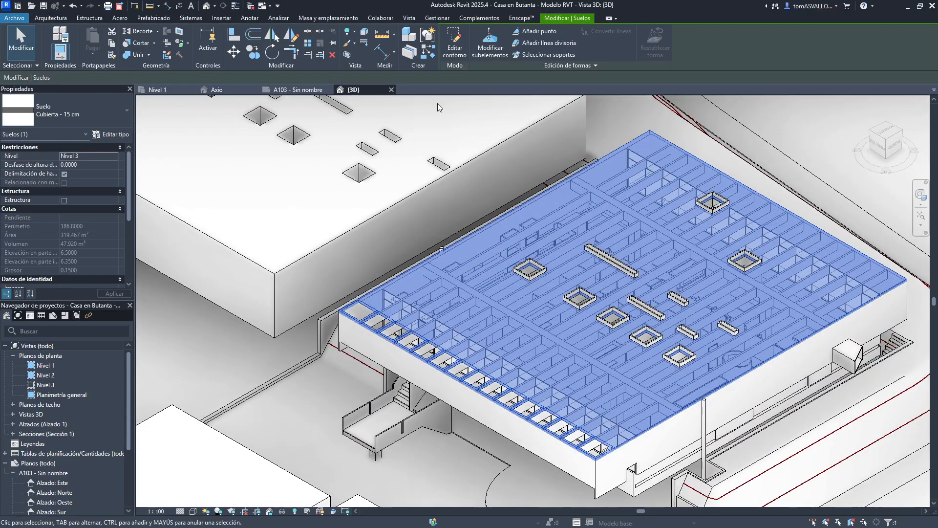
pyautogui.click(363, 34)
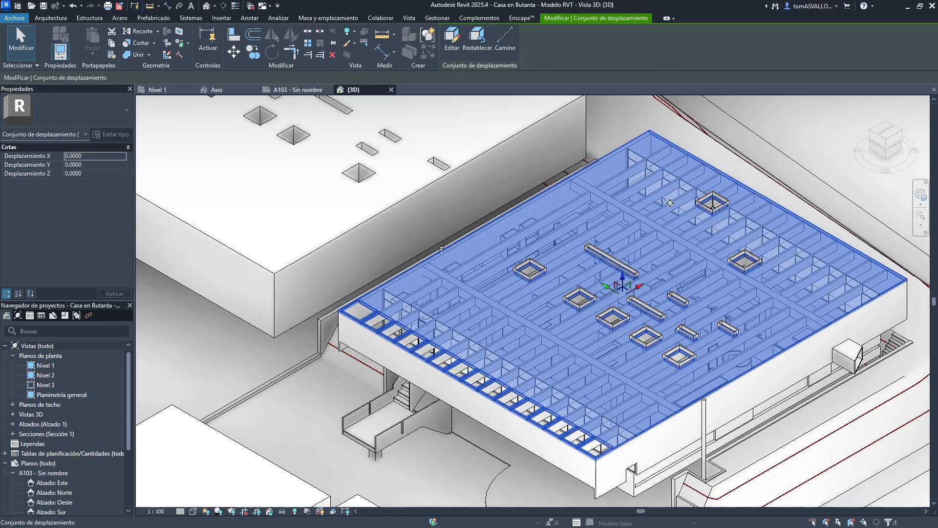
pyautogui.press('Escape')
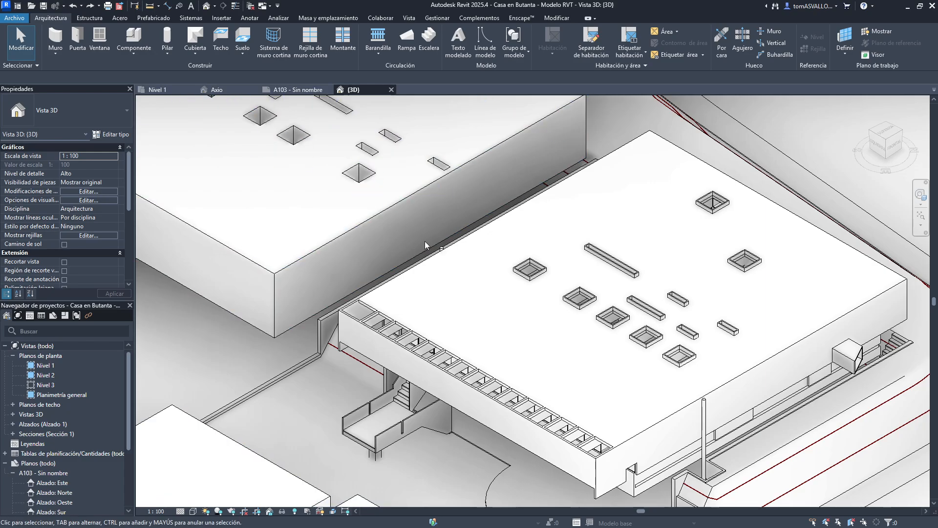
# - Select the roof slab together with its perimeter walls and create a displacement set from them
pyautogui.click(445, 250)
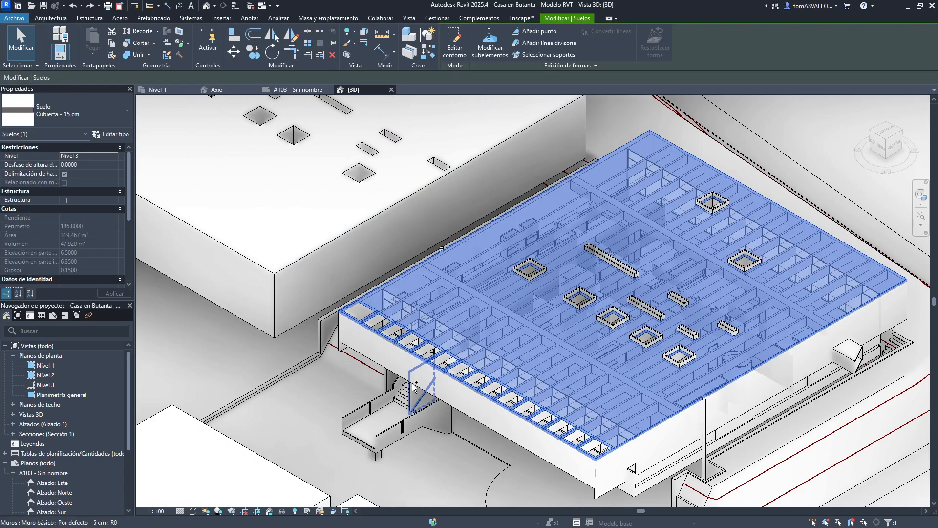
pyautogui.keyDown('ctrl'); pyautogui.click(642, 474); pyautogui.keyUp('ctrl')
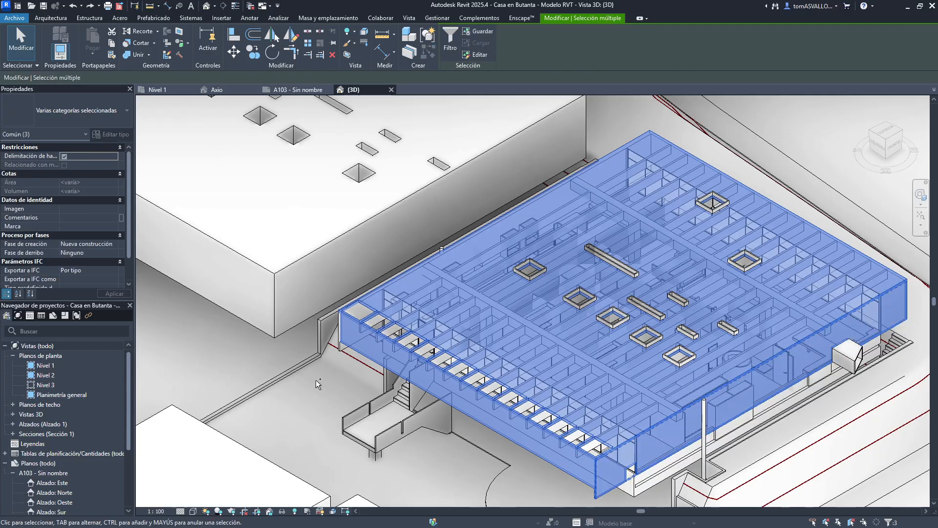
pyautogui.keyDown('ctrl'); pyautogui.click(338, 320); pyautogui.keyUp('ctrl')
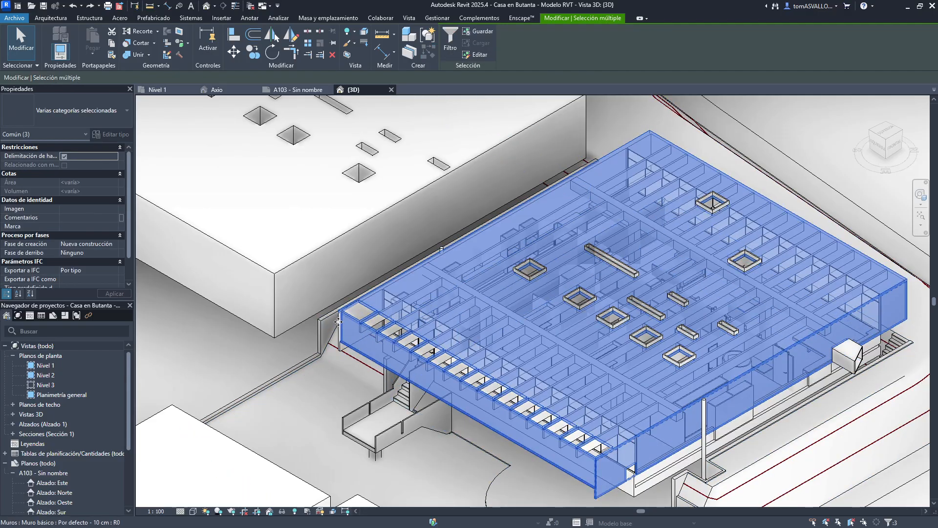
pyautogui.scroll(5, 341, 348)
pyautogui.scroll(-8, 354, 304)
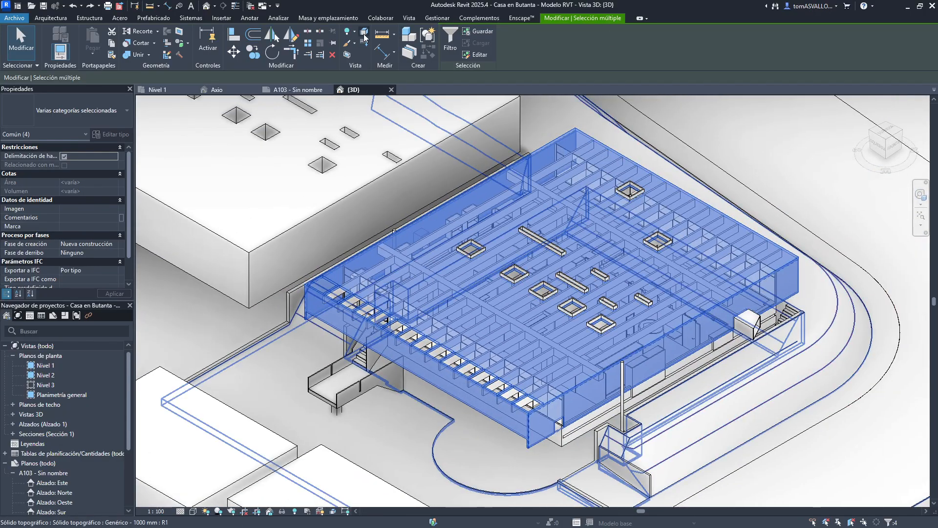
pyautogui.click(364, 34)
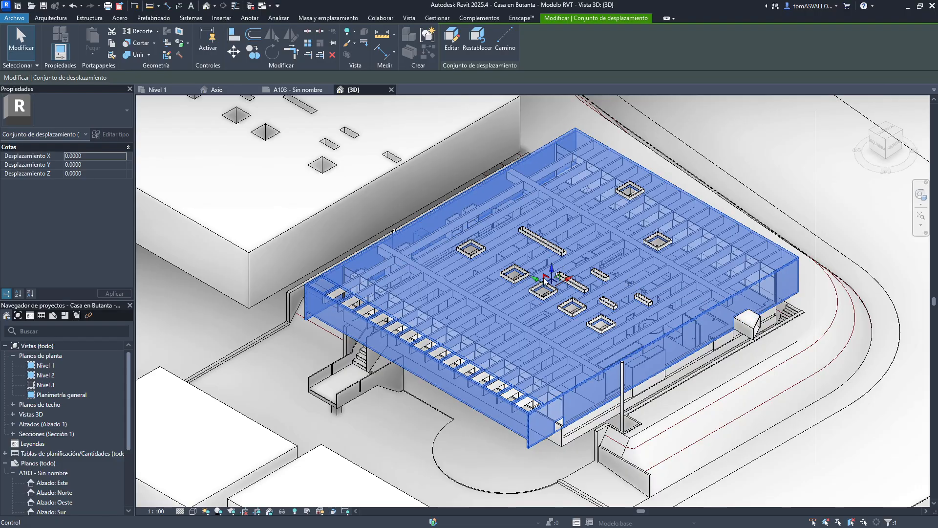
# - Raise the displacement set vertically by about 13.4 m
pyautogui.scroll(3, 562, 278)
pyautogui.scroll(-3, 562, 277)
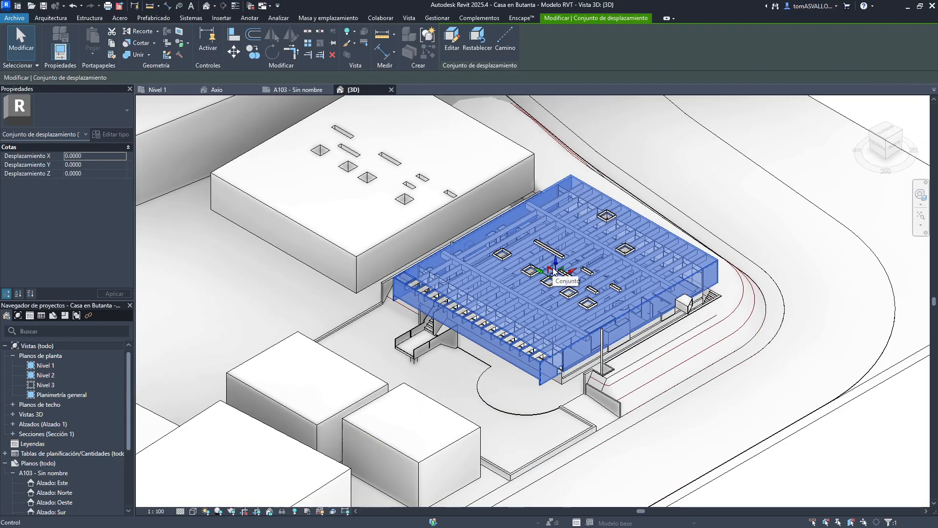
pyautogui.moveTo(555, 267); pyautogui.dragTo(556, 132)
pyautogui.moveTo(556, 133); pyautogui.dragTo(562, 271, button='middle')
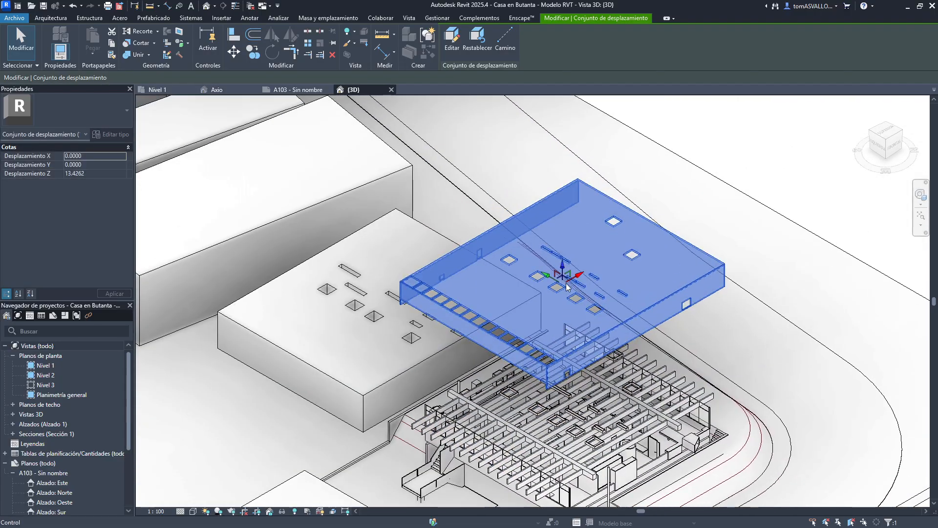
# - Try moving the displacement set higher and sideways, then undo both moves
pyautogui.moveTo(561, 266); pyautogui.dragTo(557, 146)
pyautogui.scroll(-2, 631, 214)
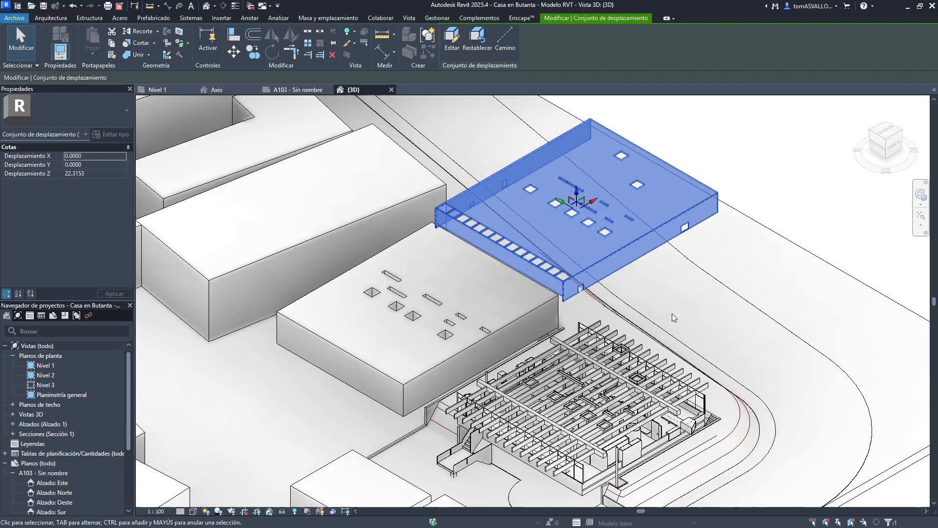
pyautogui.moveTo(616, 227); pyautogui.dragTo(696, 164)
pyautogui.scroll(-3, 509, 154)
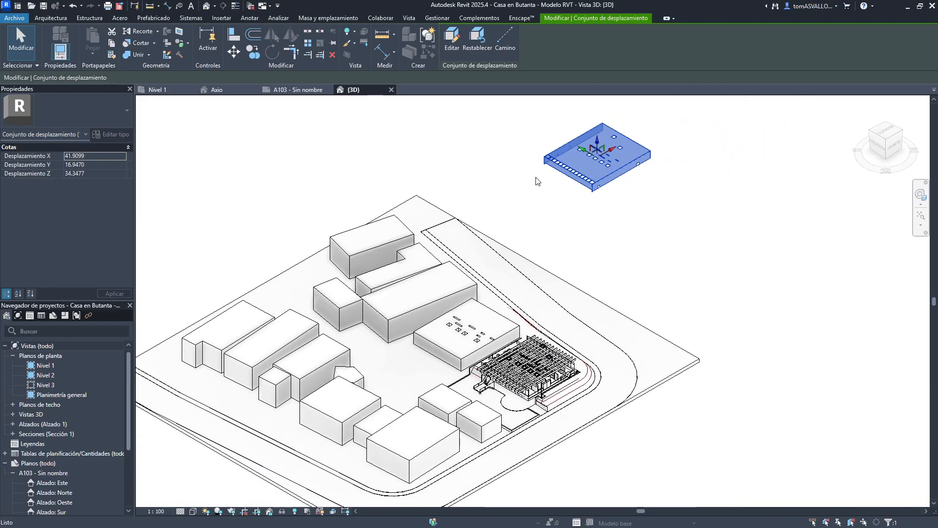
pyautogui.hotkey('ctrl', 'z')
pyautogui.scroll(-3, 539, 199)
pyautogui.hotkey('ctrl', 'z')
pyautogui.scroll(3, 539, 210)
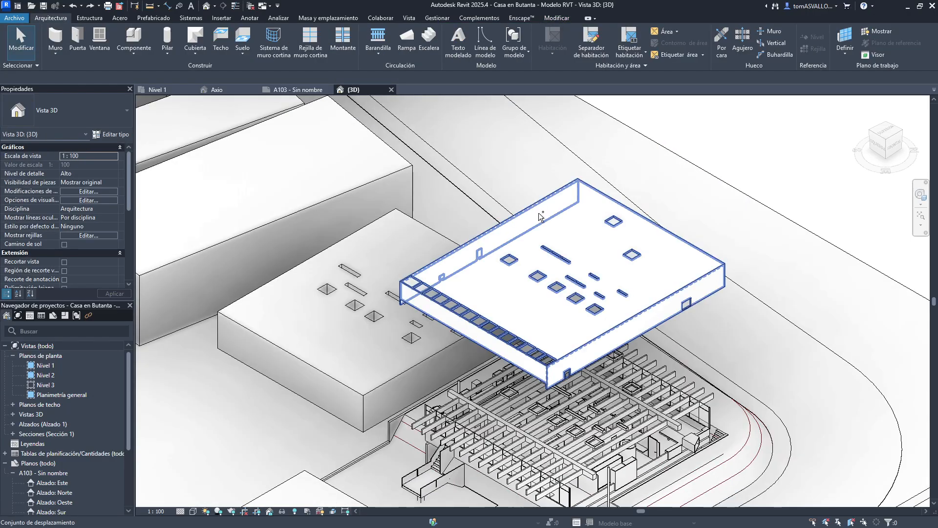
# - Select the roof displacement set and drag it higher above the building
pyautogui.click(515, 218)
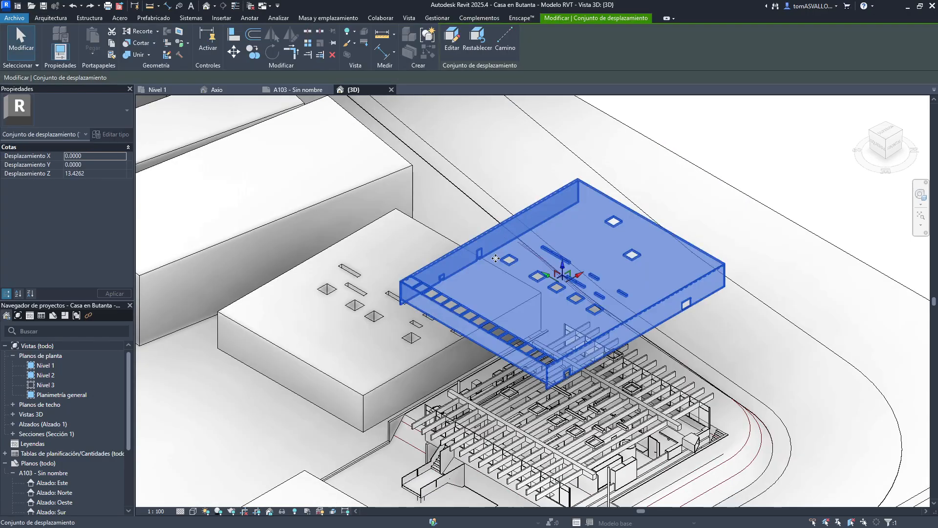
pyautogui.scroll(-2, 498, 264)
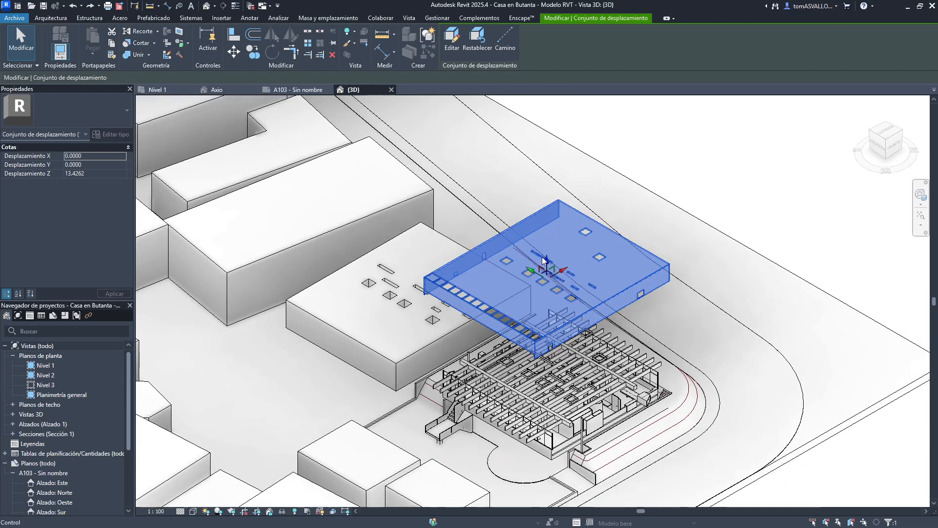
pyautogui.moveTo(544, 261); pyautogui.dragTo(544, 146)
pyautogui.scroll(2, 537, 146)
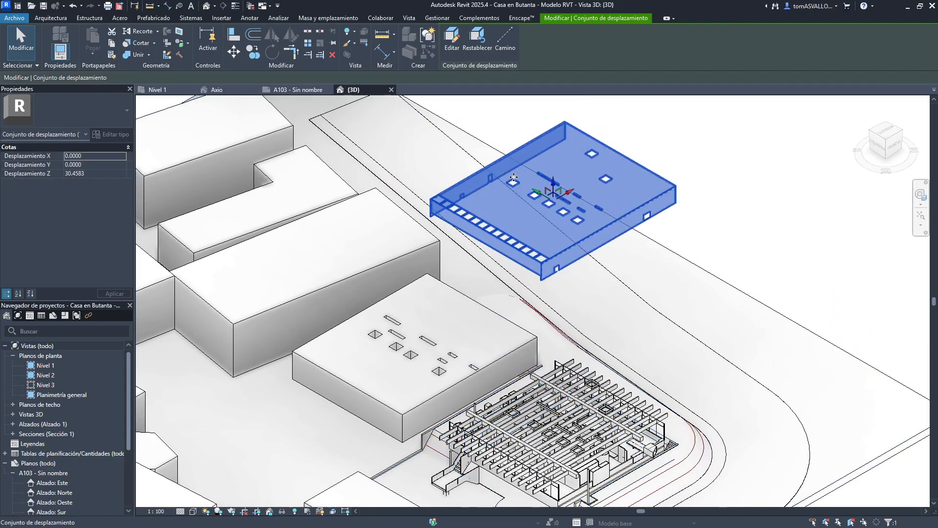
pyautogui.moveTo(553, 182); pyautogui.dragTo(554, 264)
pyautogui.moveTo(554, 264); pyautogui.dragTo(561, 348, button='middle')
pyautogui.scroll(-2, 567, 364)
pyautogui.moveTo(561, 348); pyautogui.dragTo(580, 184)
pyautogui.click(685, 312)
pyautogui.moveTo(637, 437); pyautogui.dragTo(592, 284, button='middle')
# - Select a concrete beam and then all its instances visible in the view
pyautogui.scroll(2, 547, 309)
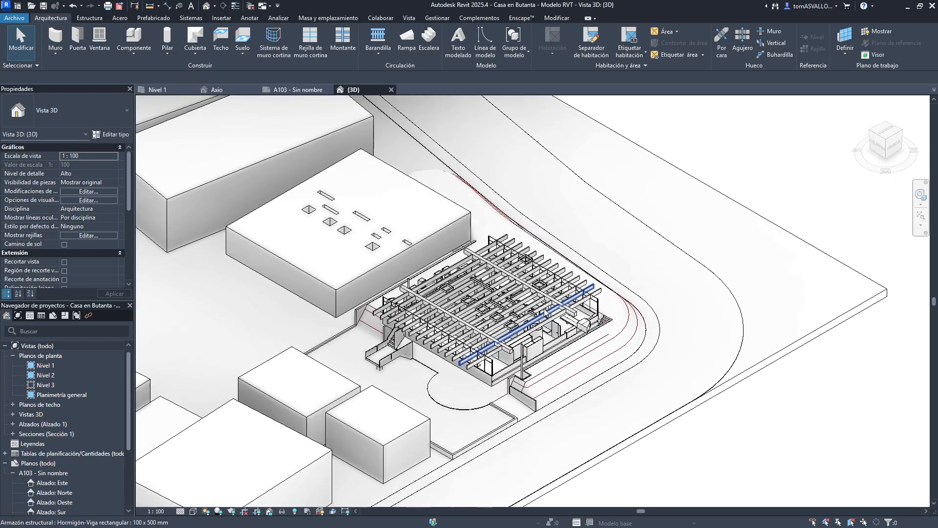
pyautogui.scroll(2, 547, 315)
pyautogui.click(535, 311)
pyautogui.rightClick(535, 312)
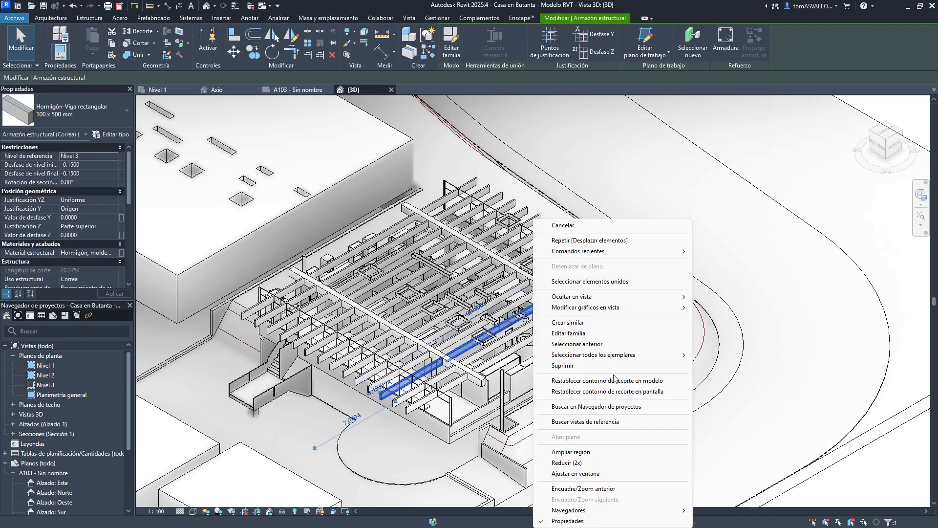
pyautogui.moveTo(613, 358)
pyautogui.click(723, 353)
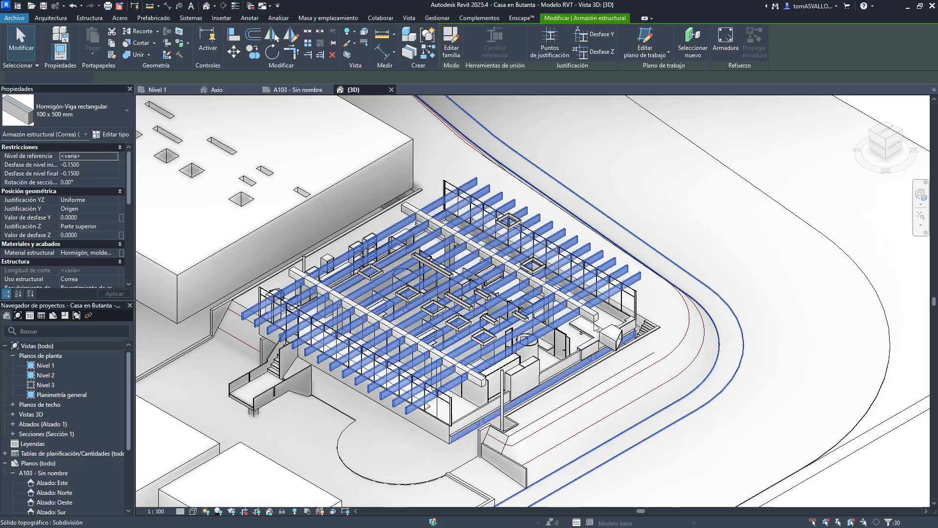
# - Switch to a front view and window-select the upper-level beams, adding one more beam to the selection
pyautogui.click(892, 147)
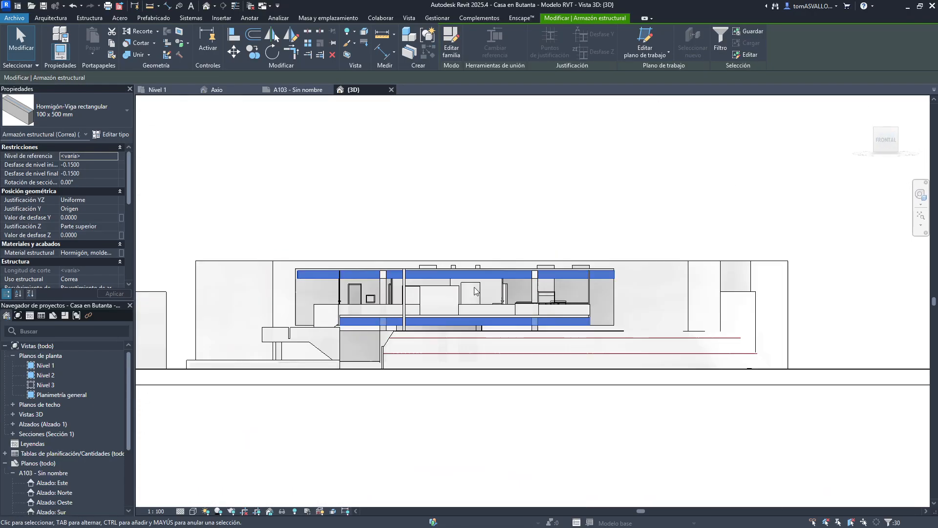
pyautogui.keyDown('shift'); pyautogui.moveTo(254, 304); pyautogui.dragTo(836, 375); pyautogui.keyUp('shift')
pyautogui.keyDown('shift'); pyautogui.moveTo(413, 146); pyautogui.dragTo(562, 256, button='middle'); pyautogui.keyUp('shift')
pyautogui.scroll(2, 584, 337)
pyautogui.keyDown('ctrl'); pyautogui.click(582, 334); pyautogui.keyUp('ctrl')
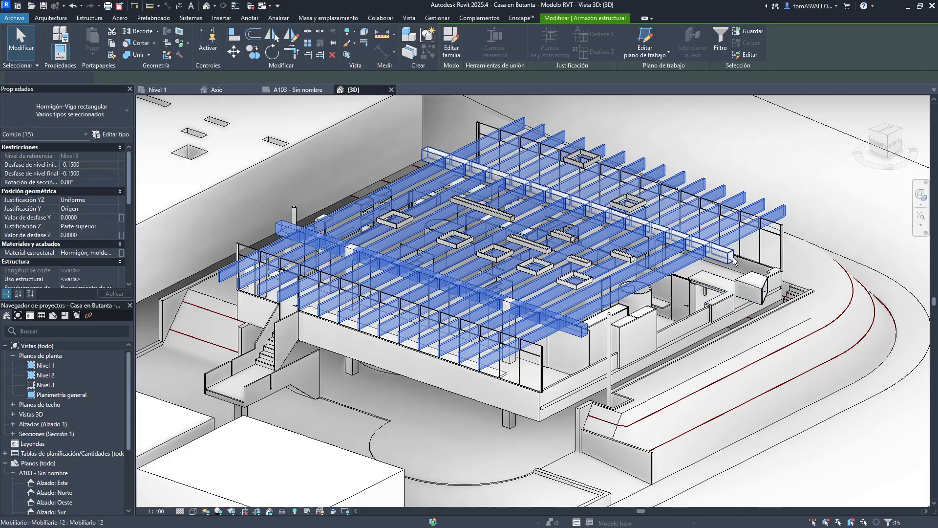
pyautogui.keyDown('ctrl'); pyautogui.click(726, 256); pyautogui.keyUp('ctrl')
pyautogui.moveTo(389, 179); pyautogui.dragTo(410, 232, button='middle')
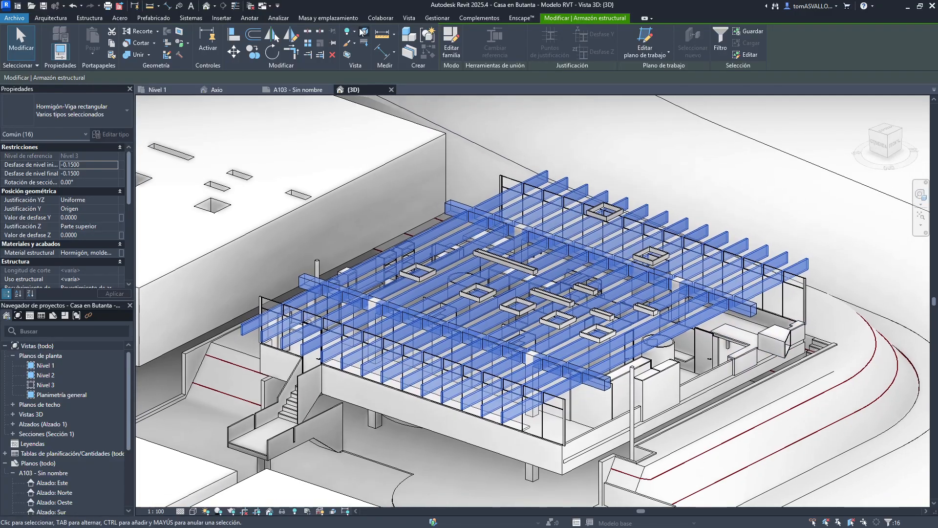
# - Create a displacement set from the selected beams and lift it above the building
pyautogui.click(364, 32)
pyautogui.scroll(-5, 530, 320)
pyautogui.moveTo(526, 308); pyautogui.dragTo(528, 157)
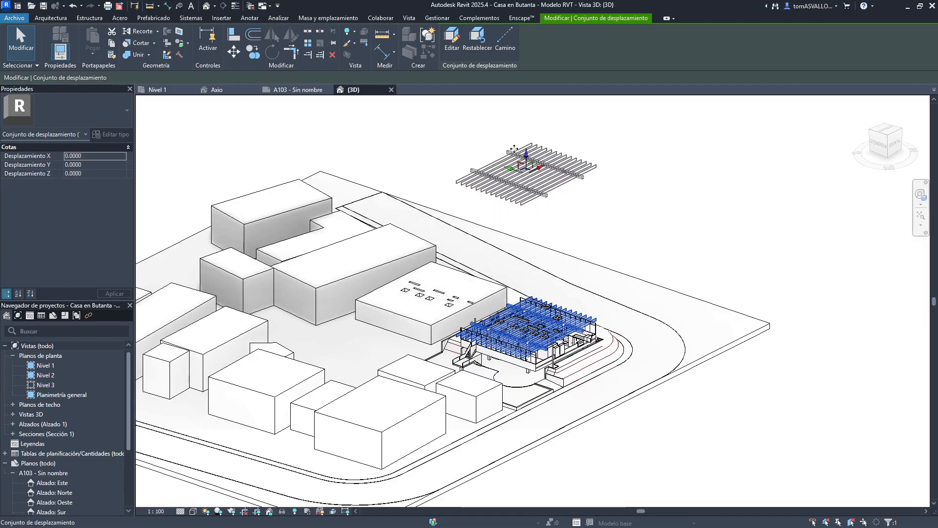
pyautogui.moveTo(529, 157); pyautogui.dragTo(531, 289, button='middle')
pyautogui.moveTo(532, 281); pyautogui.dragTo(531, 182)
pyautogui.press('Escape')
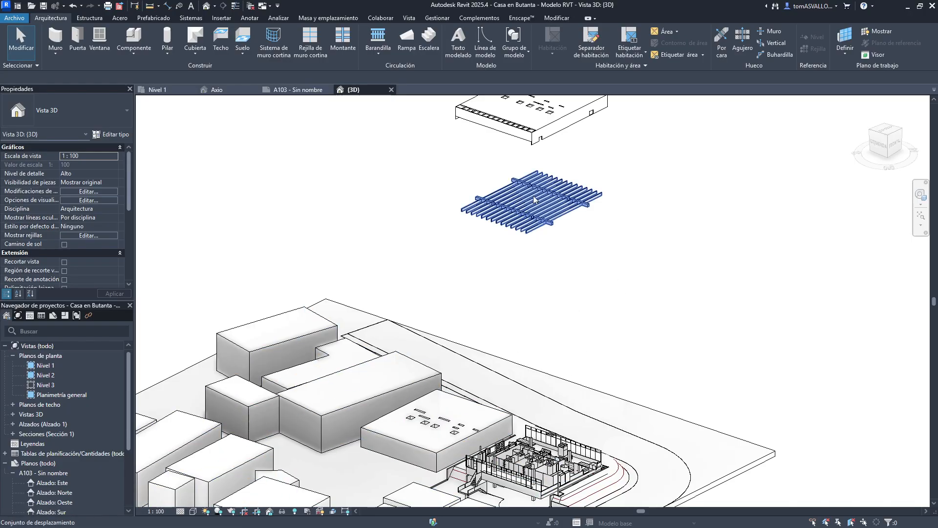
pyautogui.moveTo(533, 201); pyautogui.dragTo(532, 254, button='middle')
# - Select the roof displacement set and add displacement path lines to it
pyautogui.click(534, 156)
pyautogui.click(504, 49)
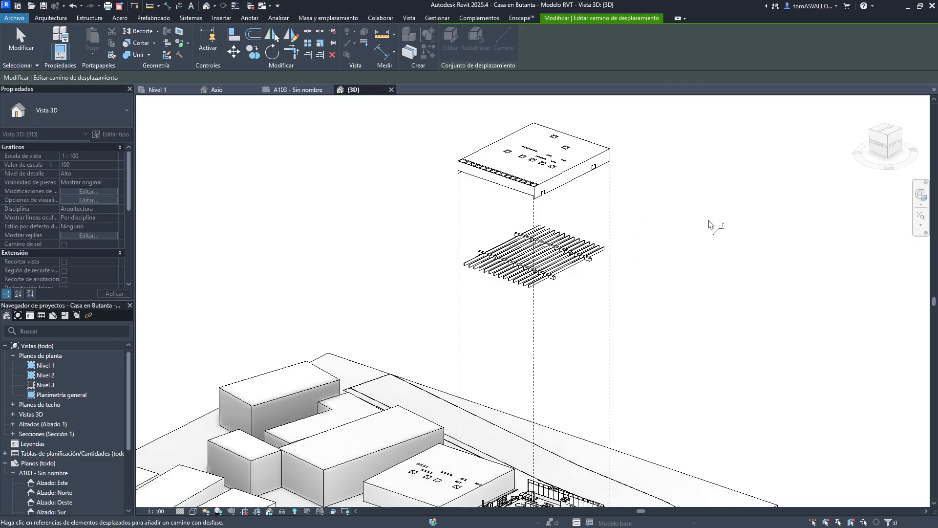
pyautogui.scroll(-3, 710, 225)
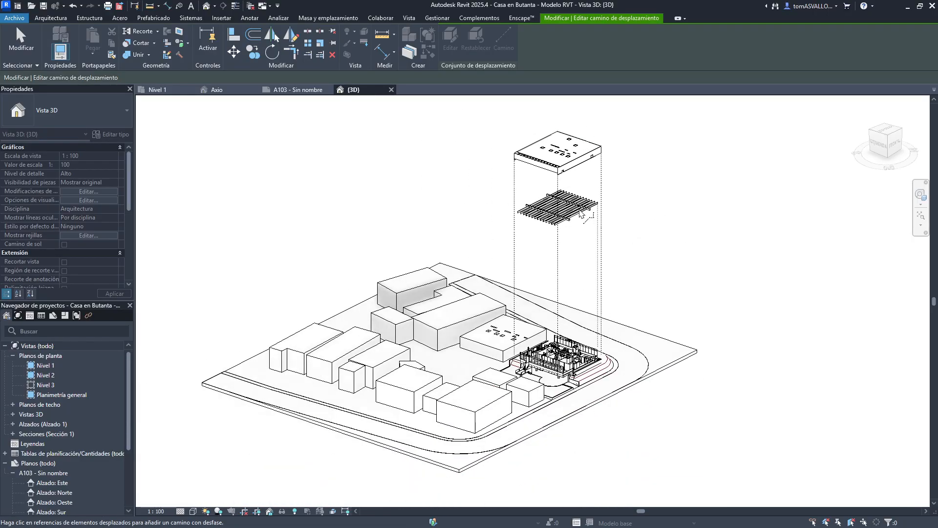
pyautogui.press('Escape')
# - Move the roof displacement set sideways about 26 m along X
pyautogui.moveTo(562, 156); pyautogui.dragTo(562, 193, button='middle')
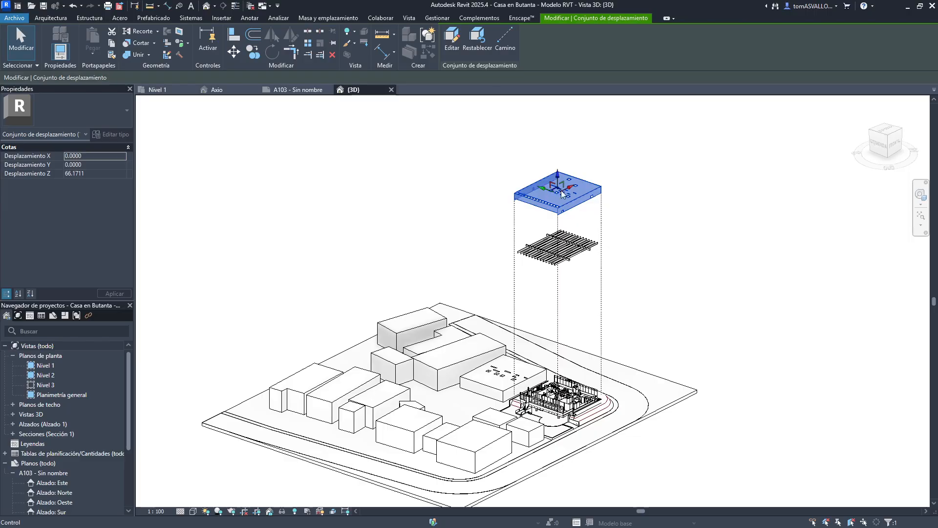
pyautogui.moveTo(561, 193); pyautogui.dragTo(647, 270)
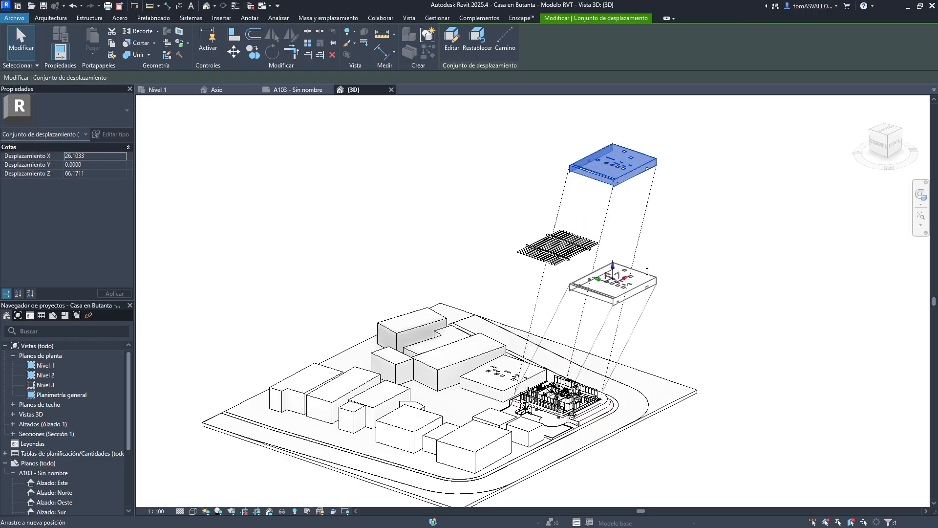
pyautogui.press('Escape')
# - Lower the roof displacement set to about 26 m in Z
pyautogui.scroll(3, 635, 294)
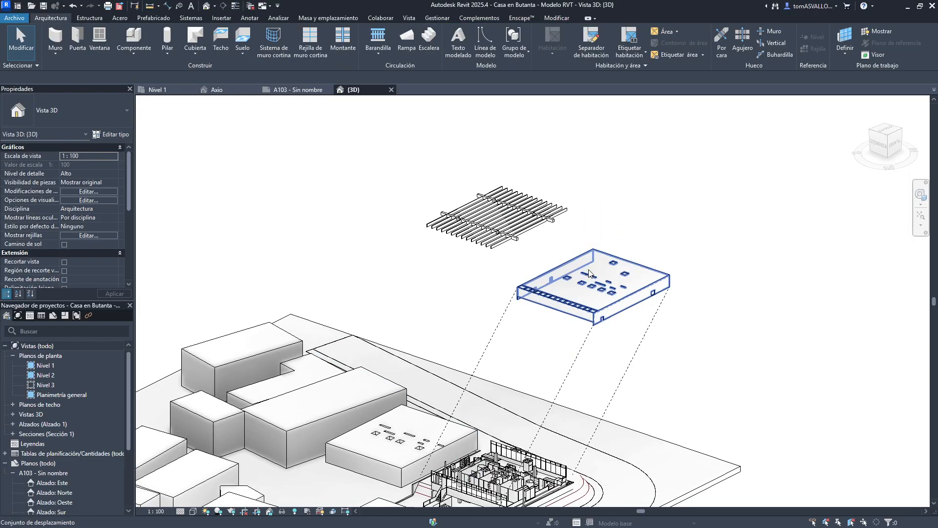
pyautogui.moveTo(540, 331); pyautogui.dragTo(592, 253, button='middle')
pyautogui.click(649, 212)
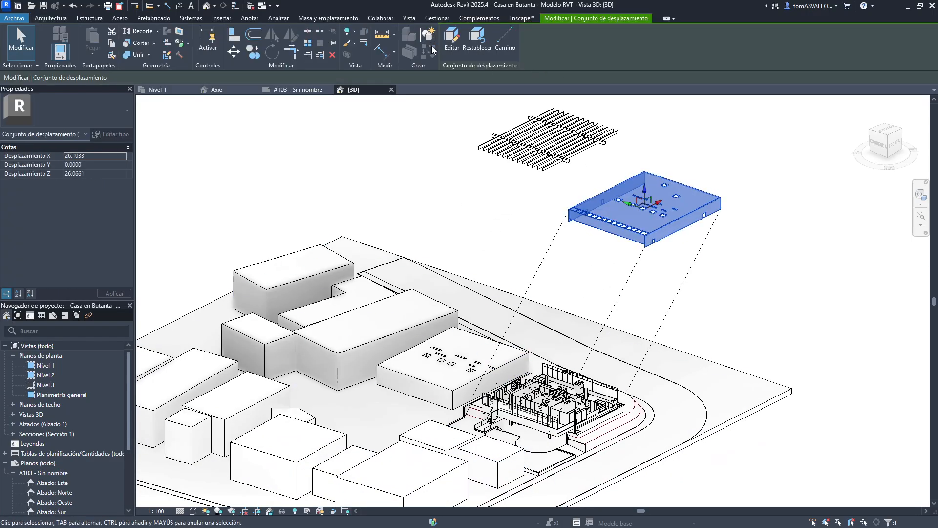
# - Edit the roof displacement set to add a door and remove a wall, then finish editing
pyautogui.click(451, 38)
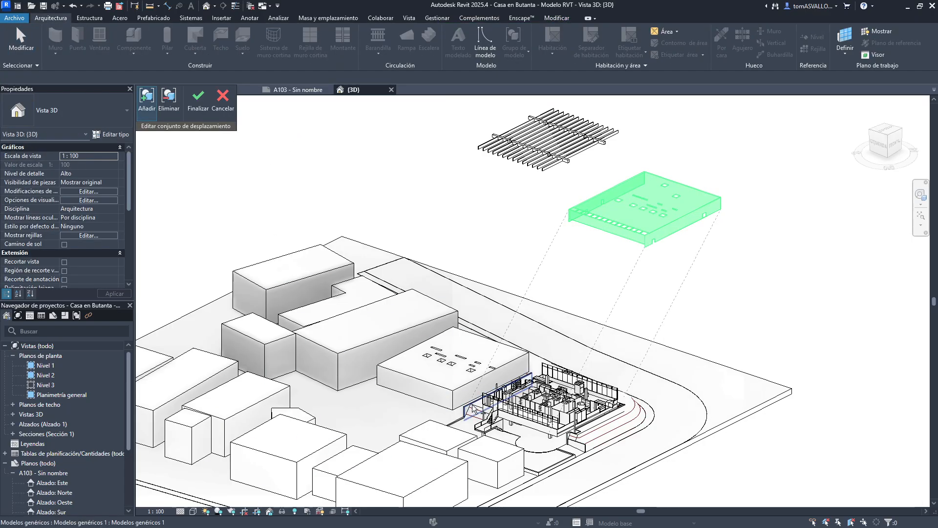
pyautogui.scroll(5, 483, 400)
pyautogui.scroll(3, 482, 402)
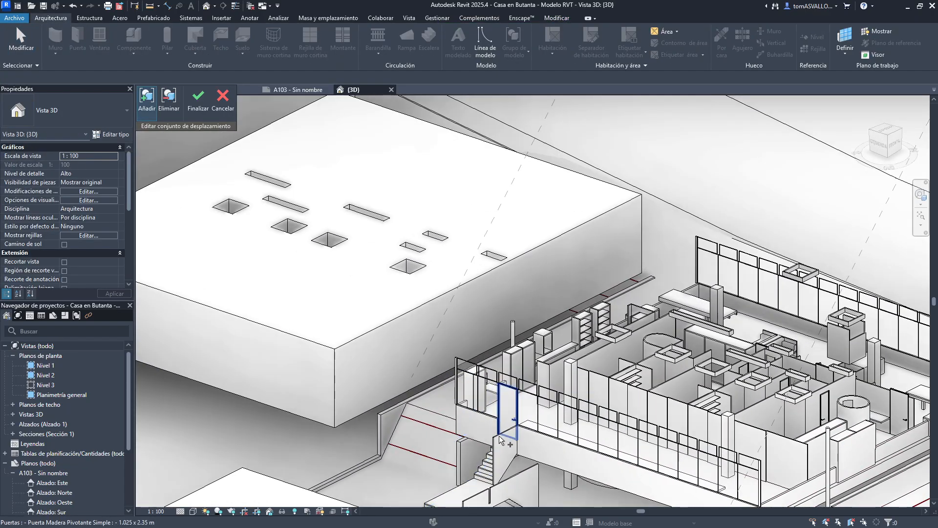
pyautogui.click(514, 425)
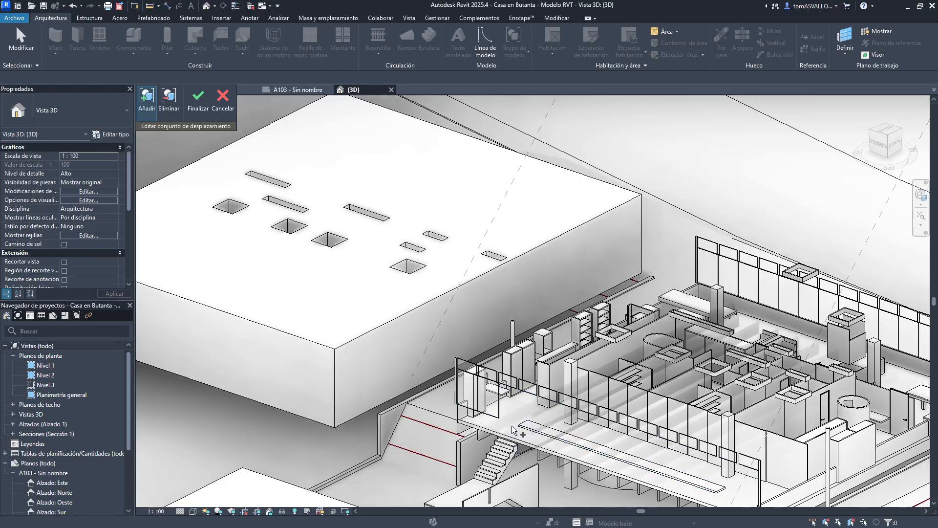
pyautogui.scroll(-5, 534, 400)
pyautogui.scroll(1, 755, 191)
pyautogui.moveTo(754, 190); pyautogui.dragTo(672, 312, button='middle')
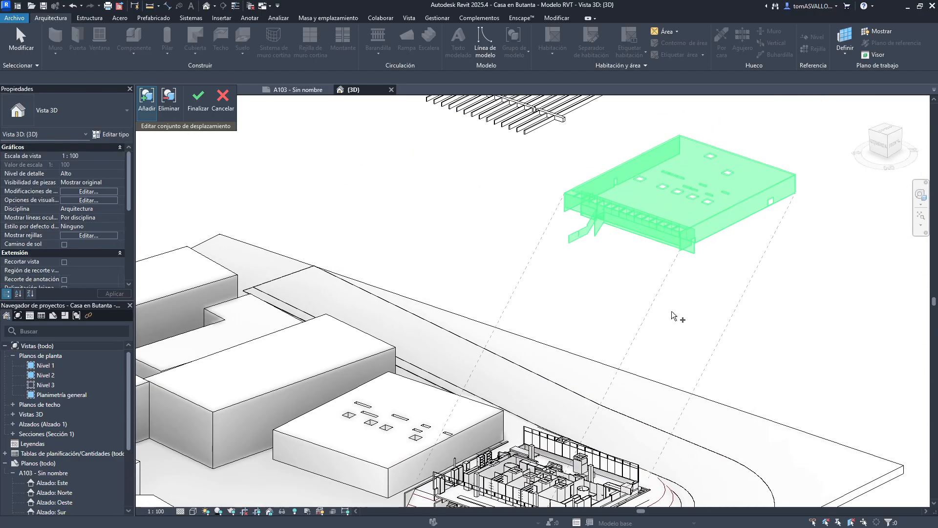
pyautogui.click(166, 110)
pyautogui.scroll(3, 591, 229)
pyautogui.click(594, 213)
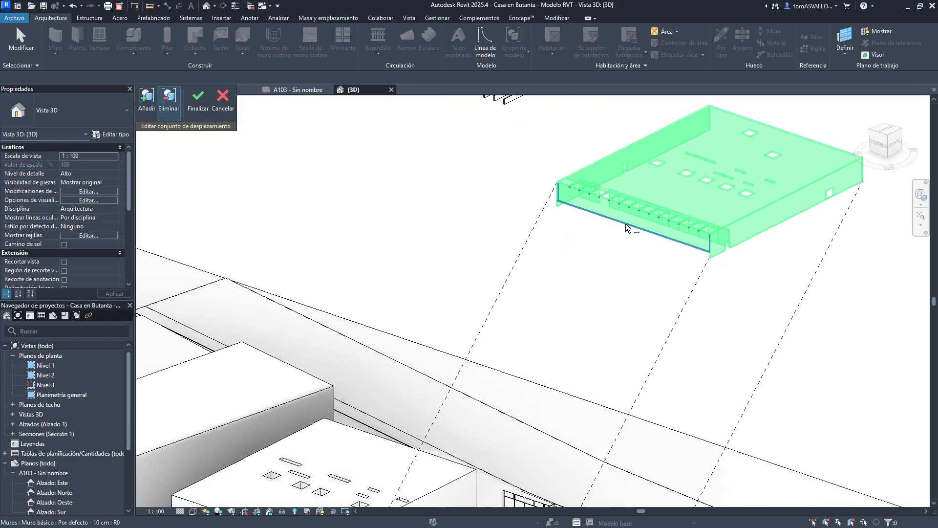
pyautogui.click(615, 219)
pyautogui.click(615, 211)
pyautogui.click(197, 105)
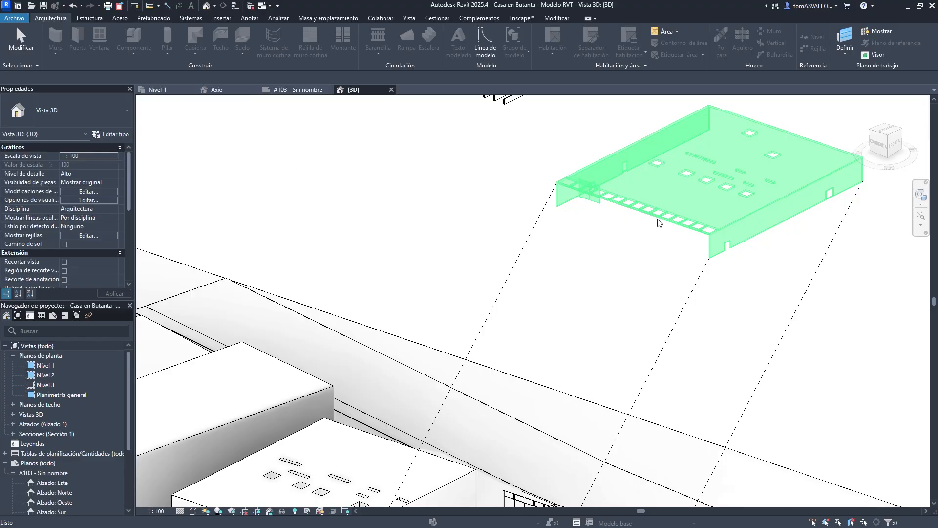
# - Reset the roof displacement set to its original position
pyautogui.click(474, 45)
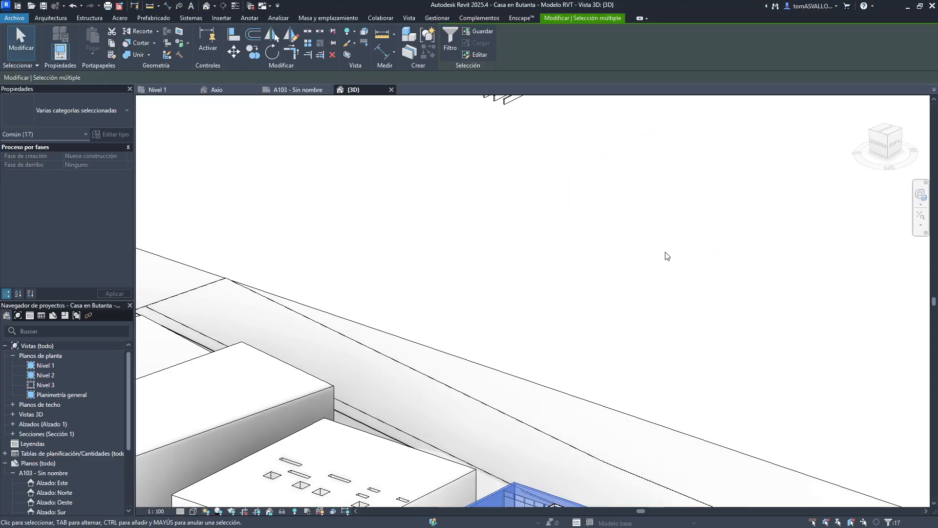
pyautogui.scroll(-5, 632, 304)
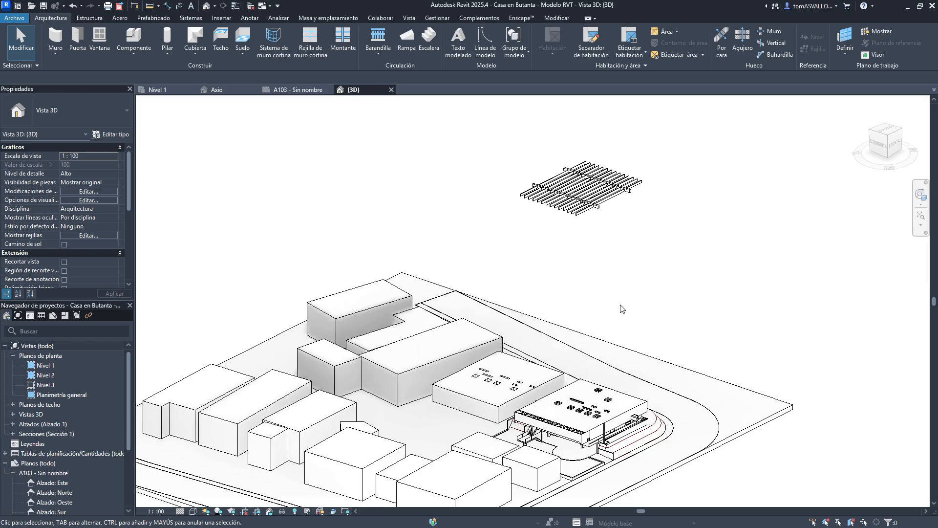
pyautogui.scroll(5, 620, 301)
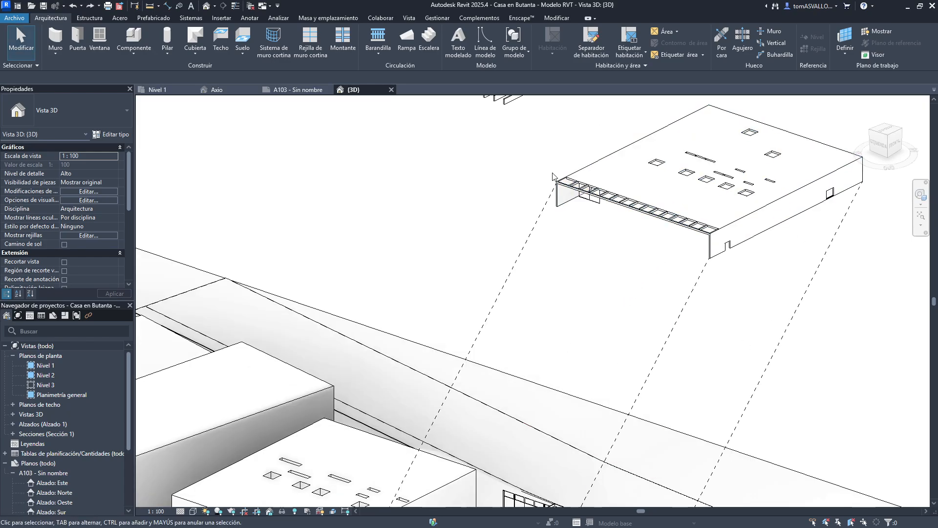
# - Close the A103 sheet view and the Nivel 1 floor plan view
pyautogui.click(290, 92)
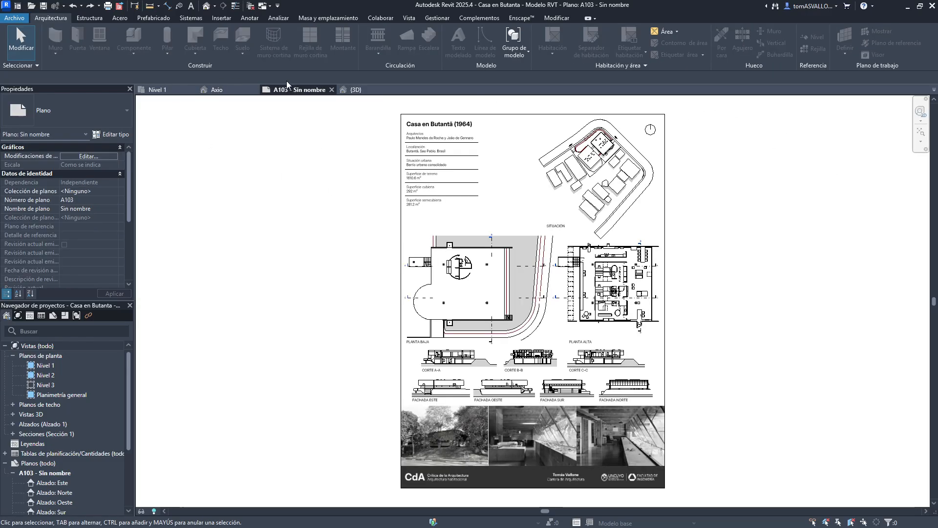
pyautogui.middleClick(289, 92)
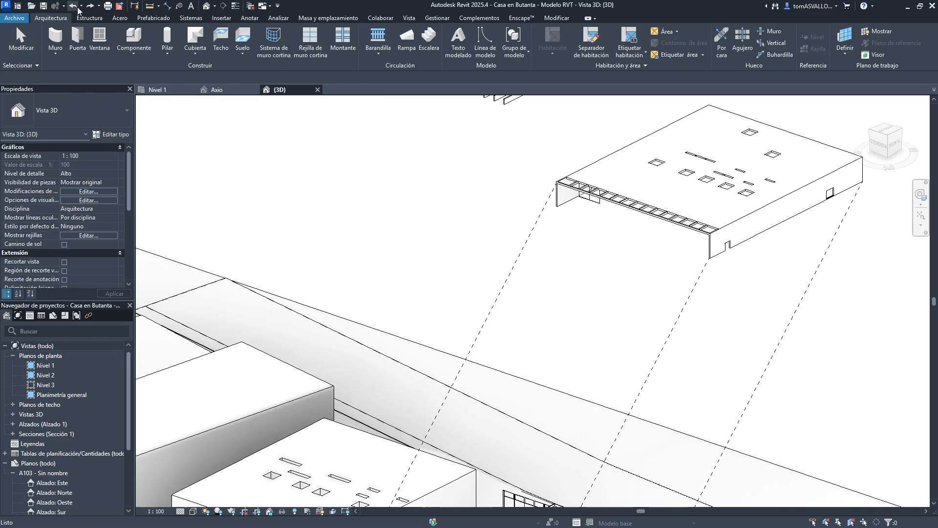
pyautogui.doubleClick(46, 365)
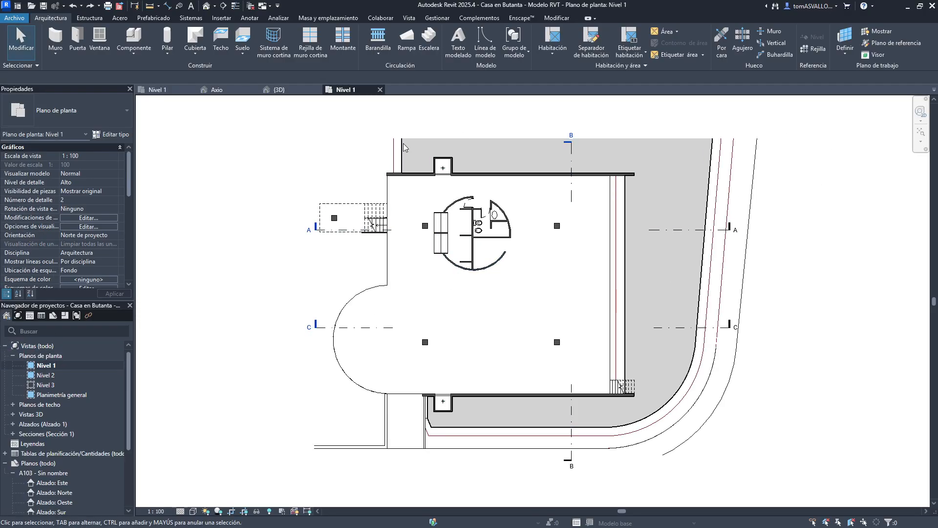
pyautogui.middleClick(346, 90)
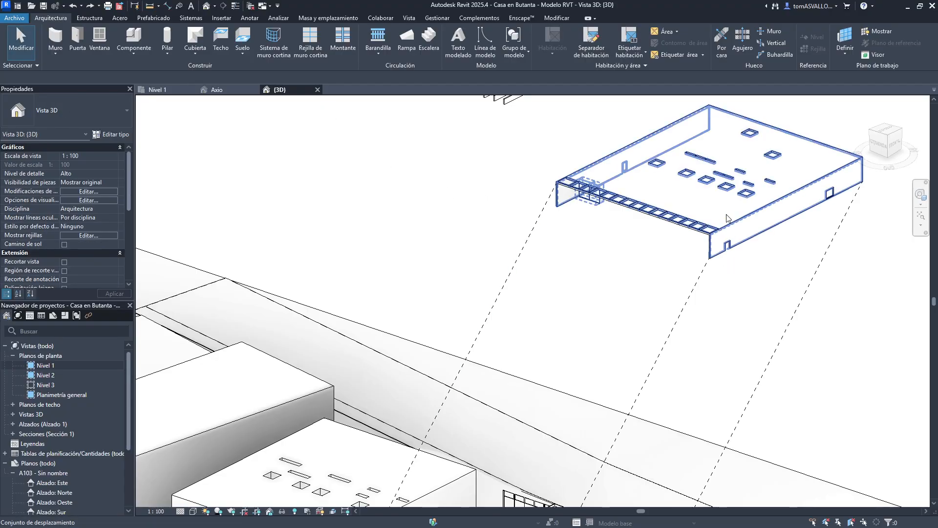
# - Select the roof displacement set and reset it to its original position
pyautogui.click(701, 238)
pyautogui.click(612, 263)
pyautogui.click(610, 203)
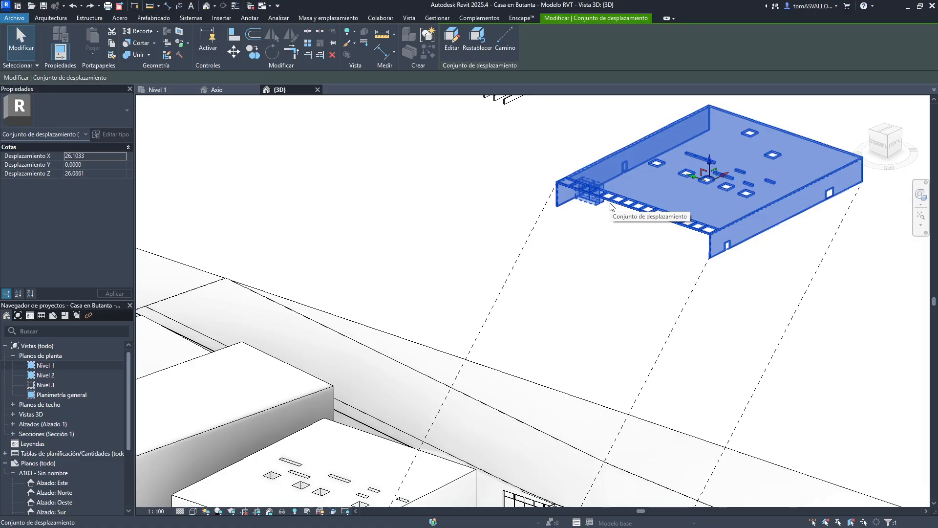
pyautogui.click(464, 48)
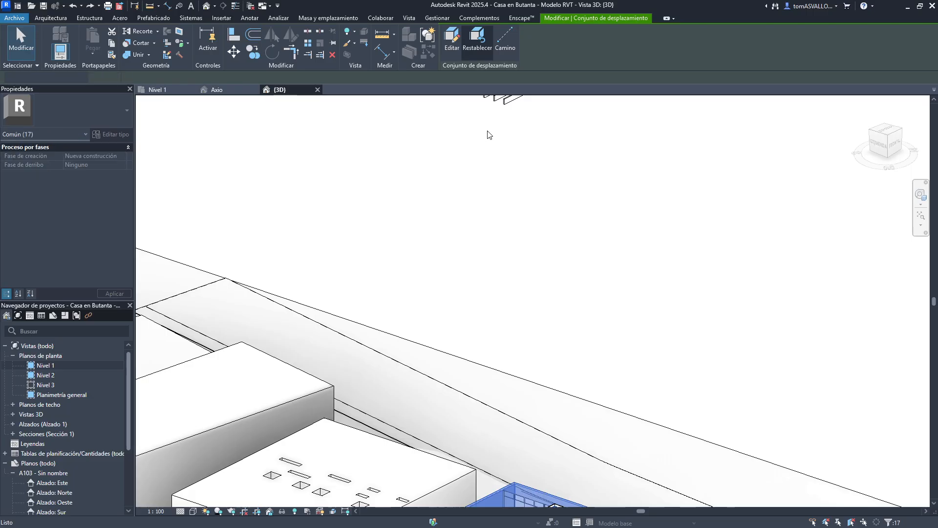
# - Select the beam displacement set and reset it to its original position
pyautogui.moveTo(499, 185); pyautogui.dragTo(512, 329, button='middle')
pyautogui.click(519, 245)
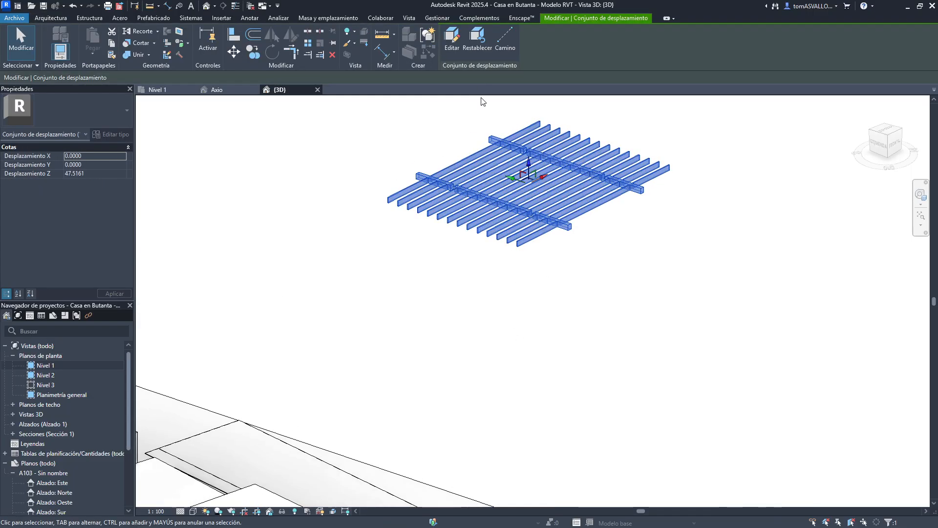
pyautogui.click(485, 40)
pyautogui.scroll(-4, 550, 195)
pyautogui.press('Escape')
# - Expand the 3D views list in the project browser
pyautogui.middleClick(523, 189)
pyautogui.middleClick(523, 189)
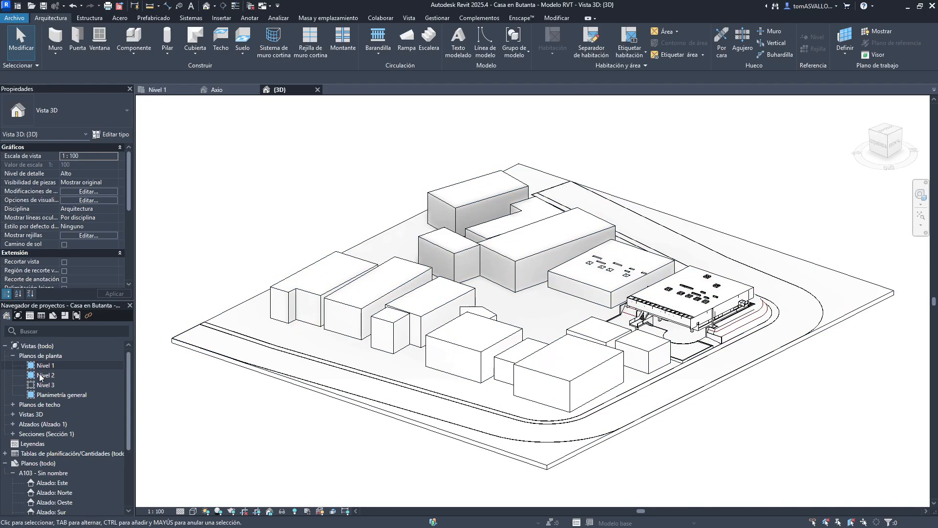
pyautogui.click(13, 414)
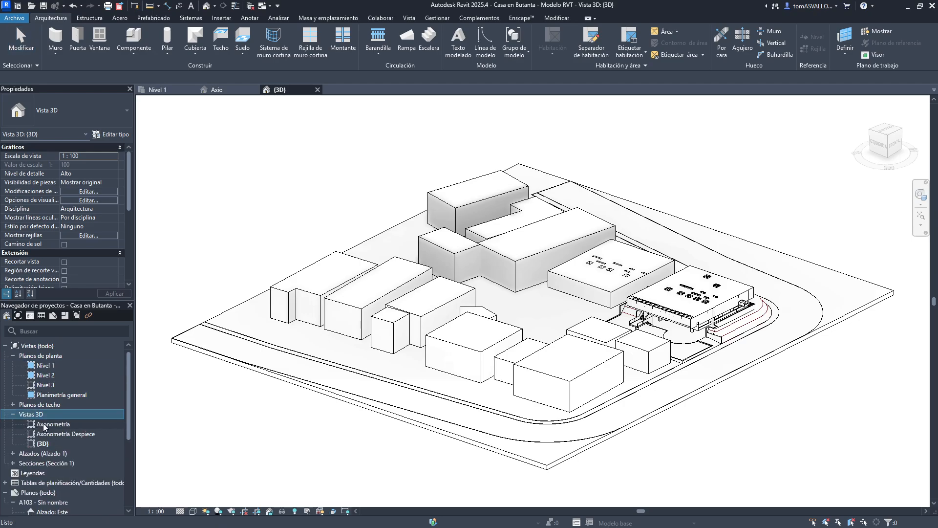
# - Open the Axonometría and Axonometría Despiece 3D views
pyautogui.doubleClick(44, 425)
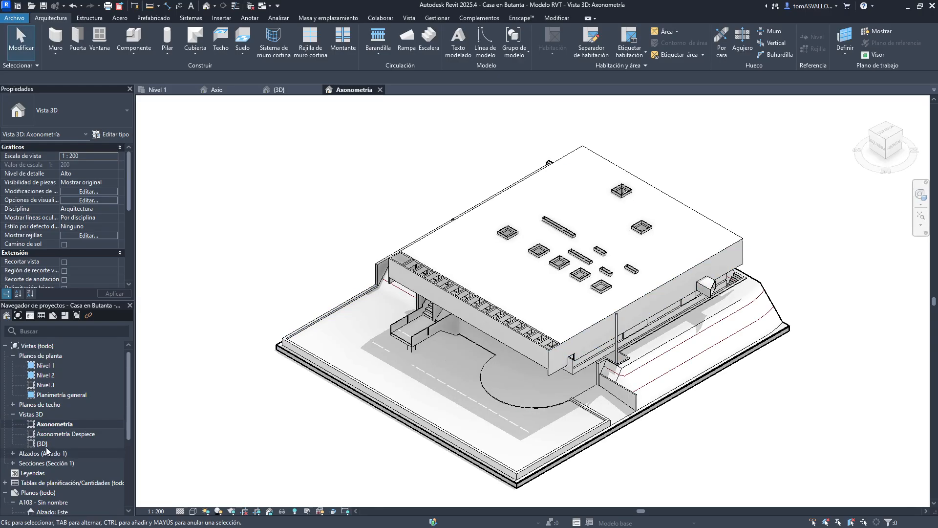
pyautogui.doubleClick(54, 433)
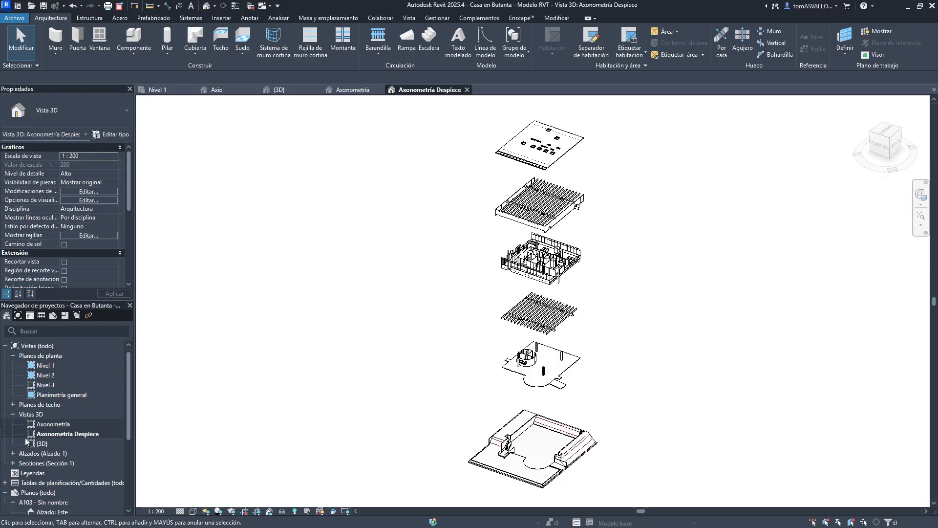
# - Create a new sheet with the A1 vacío title block
pyautogui.scroll(-1, 13, 490)
pyautogui.rightClick(27, 472)
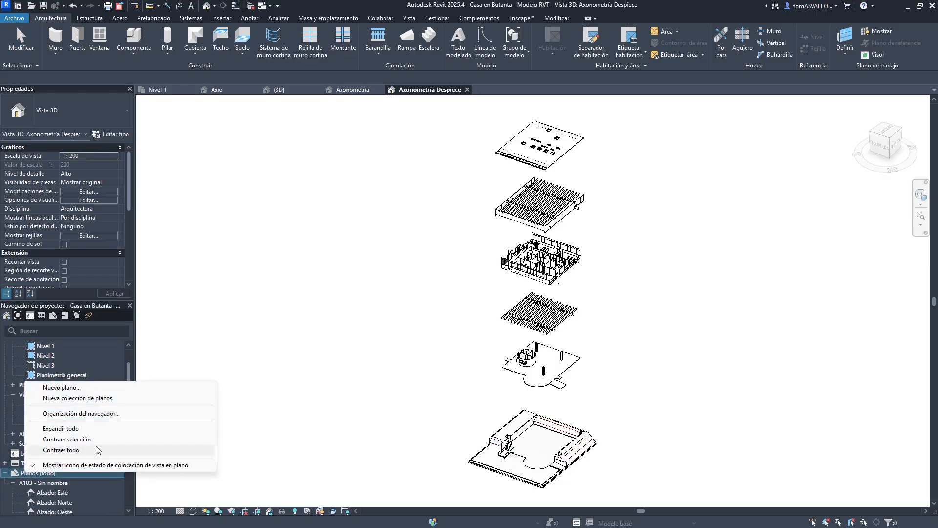
pyautogui.click(349, 292)
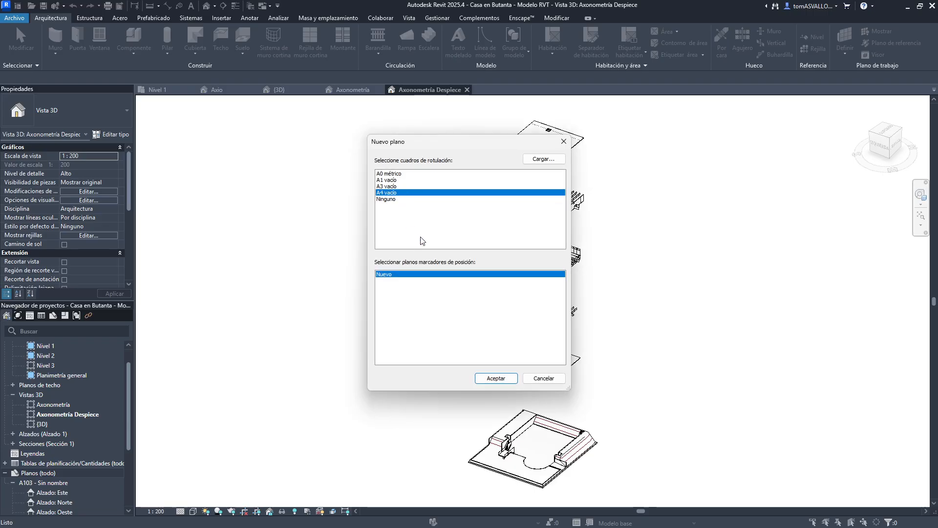
pyautogui.click(399, 180)
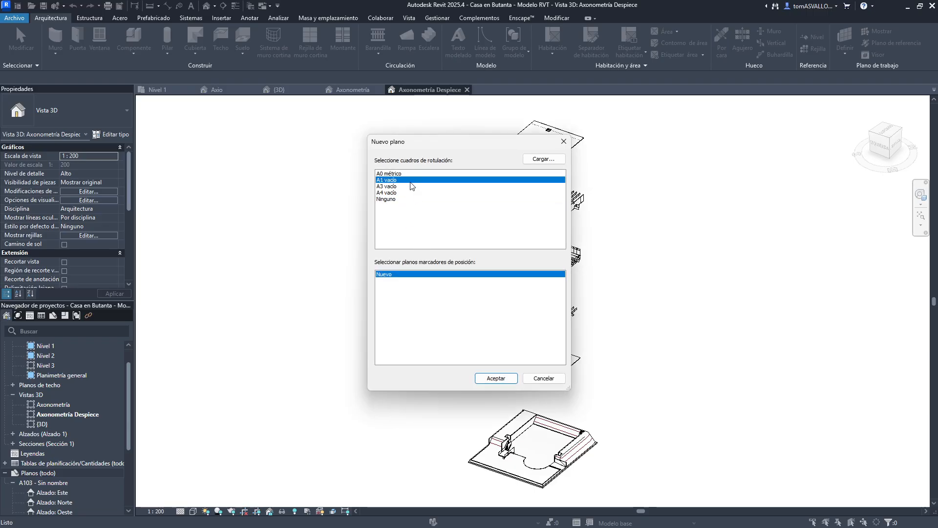
pyautogui.click(485, 377)
# - Place the Axonometría and Axonometría Despiece views on the sheet and move the exploded view inside the sheet border
pyautogui.scroll(-1, 469, 272)
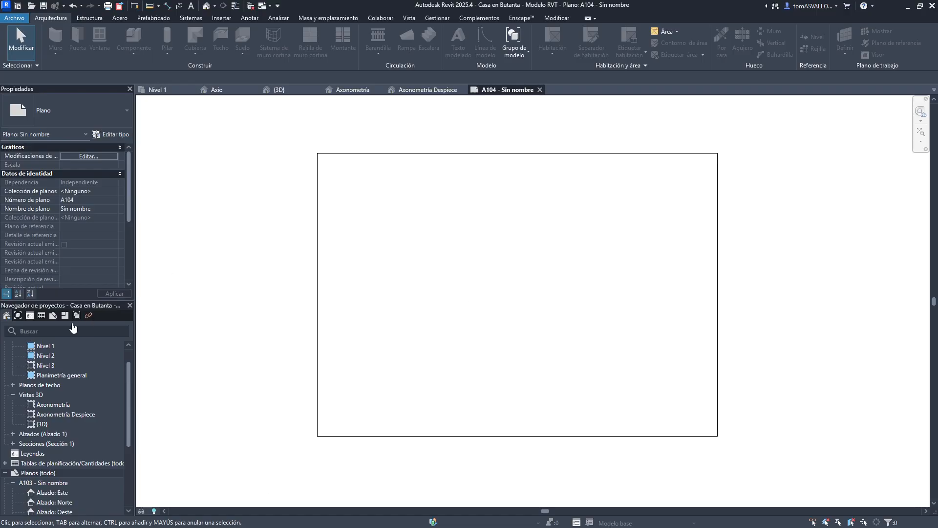
pyautogui.click(43, 410)
pyautogui.keyDown('ctrl'); pyautogui.click(42, 404); pyautogui.keyUp('ctrl')
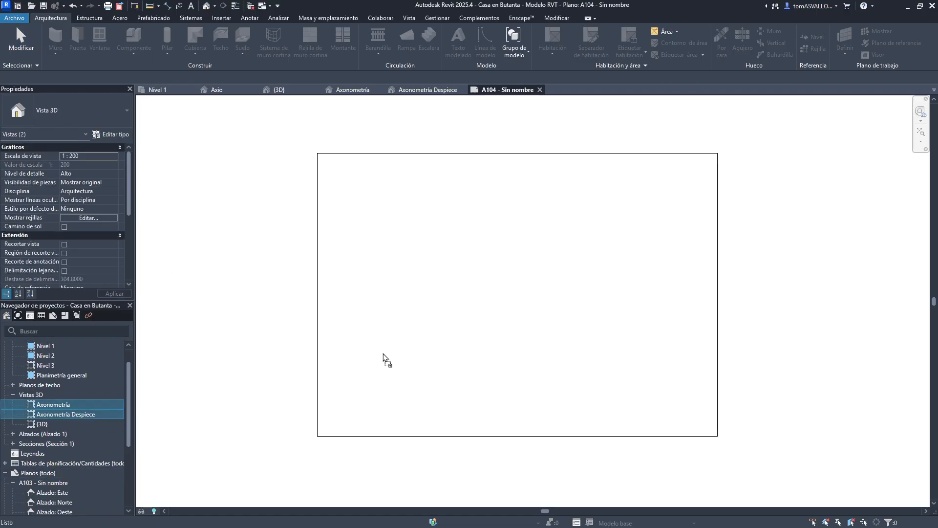
pyautogui.moveTo(455, 307); pyautogui.dragTo(503, 286)
pyautogui.click(686, 292)
pyautogui.click(547, 292)
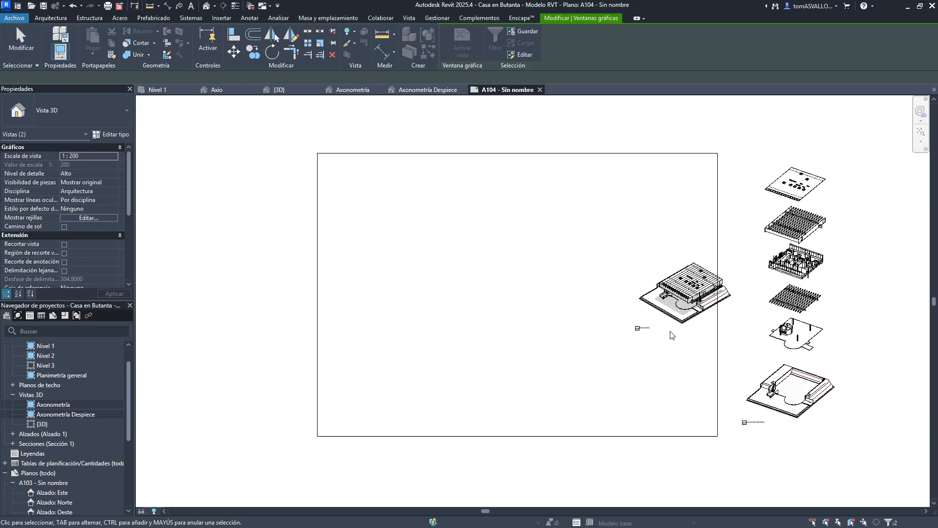
pyautogui.moveTo(758, 352); pyautogui.dragTo(546, 352)
pyautogui.click(631, 342)
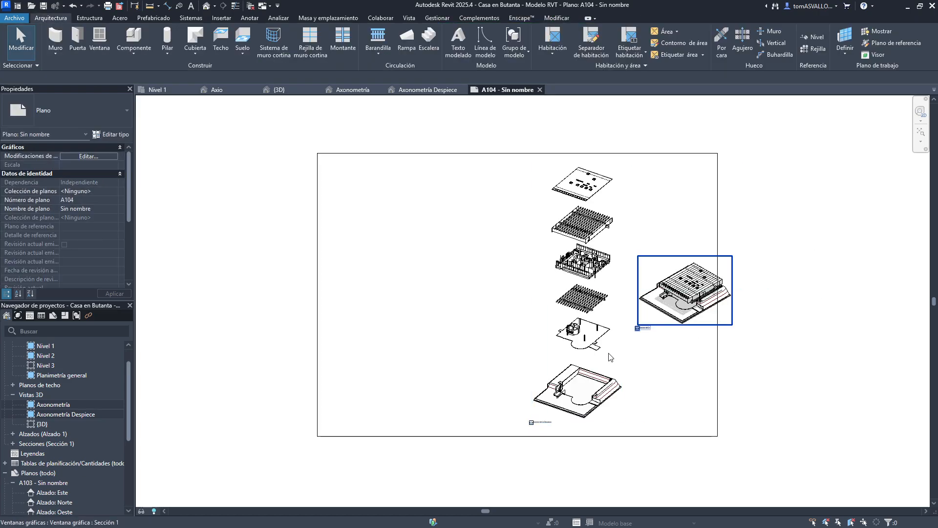
# - Reposition the Axonometría viewport on the sheet and pan the model inside the activated viewport
pyautogui.moveTo(694, 308); pyautogui.dragTo(458, 410)
pyautogui.scroll(5, 455, 391)
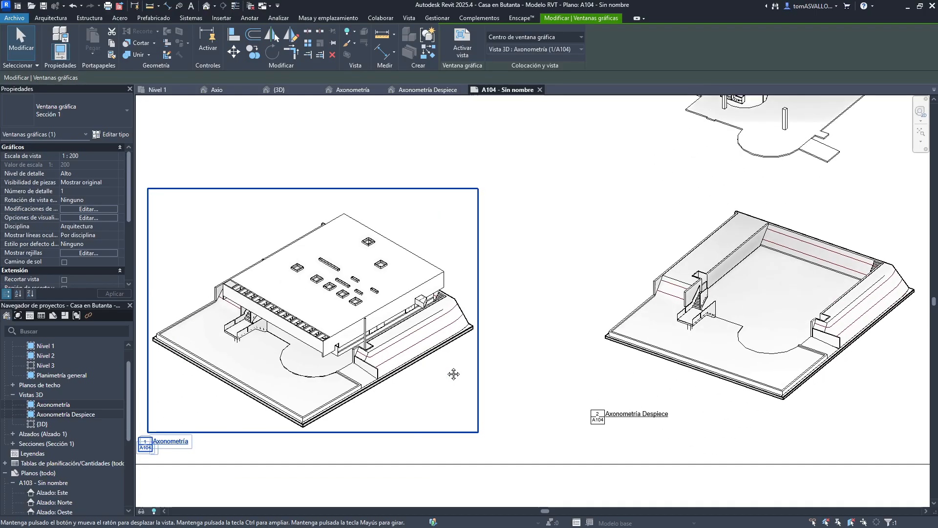
pyautogui.click(341, 438)
pyautogui.scroll(4, 295, 432)
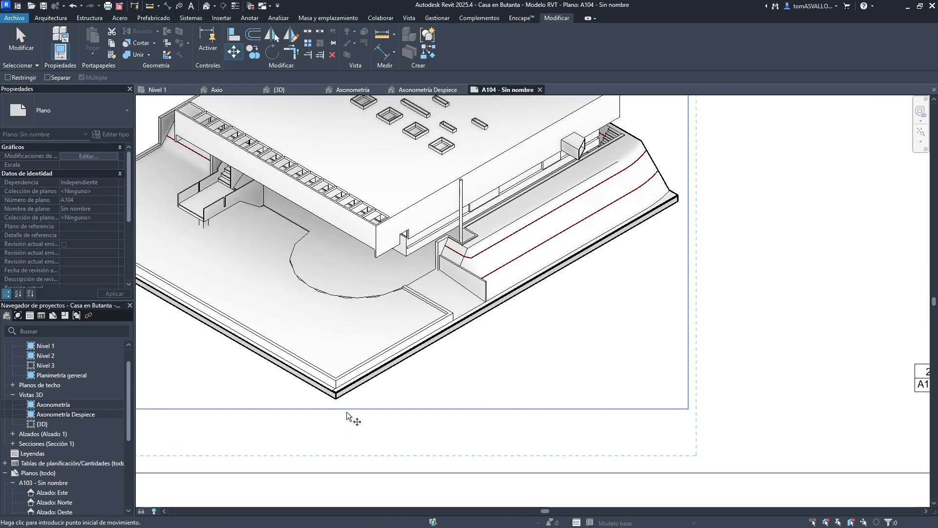
pyautogui.scroll(-4, 352, 411)
pyautogui.doubleClick(384, 339)
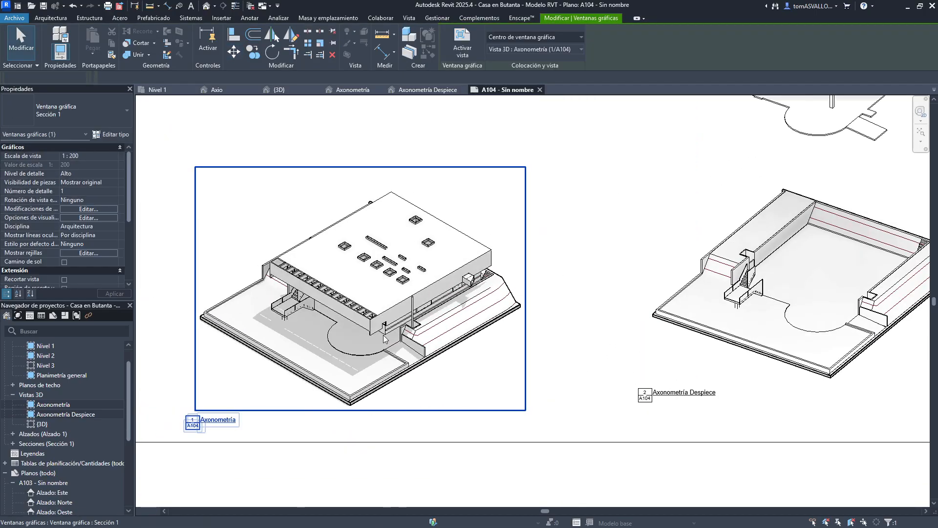
pyautogui.doubleClick(560, 410)
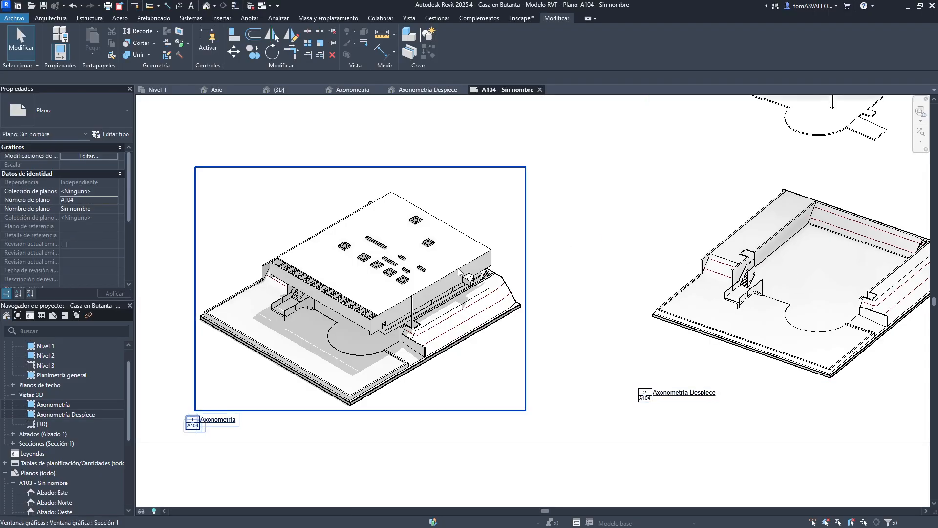
pyautogui.moveTo(459, 270); pyautogui.dragTo(669, 258)
pyautogui.moveTo(724, 277); pyautogui.dragTo(728, 280)
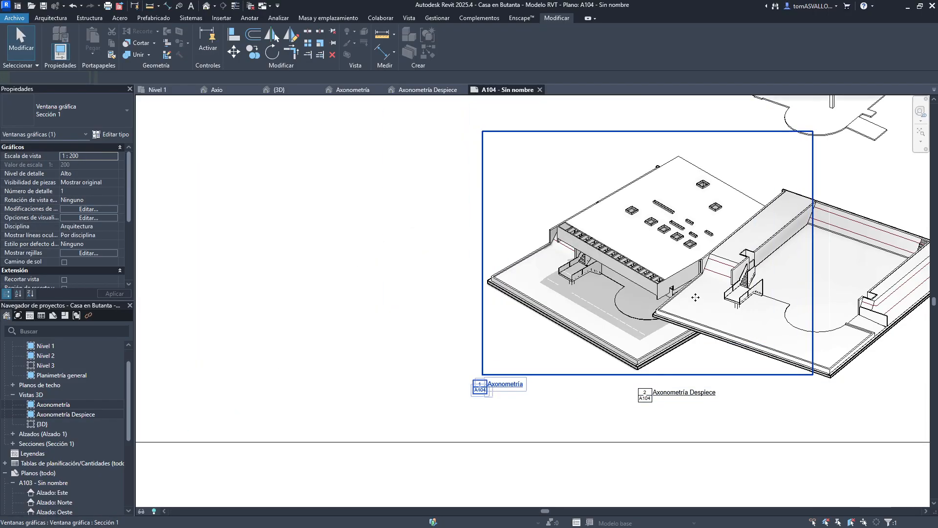
pyautogui.moveTo(808, 295); pyautogui.dragTo(588, 318, button='middle')
pyautogui.moveTo(367, 296); pyautogui.dragTo(221, 268)
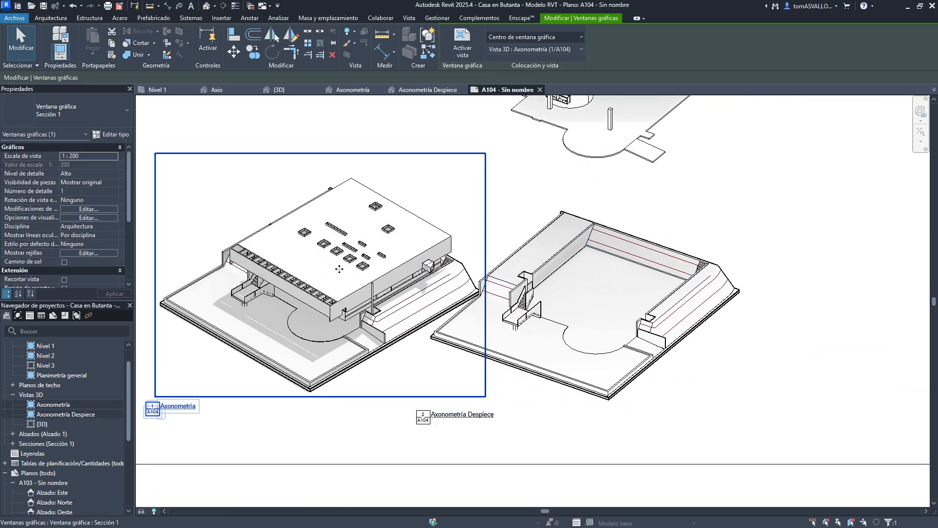
pyautogui.doubleClick(362, 269)
pyautogui.keyDown('shift'); pyautogui.moveTo(421, 335); pyautogui.dragTo(473, 364, button='middle'); pyautogui.keyUp('shift')
pyautogui.doubleClick(750, 293)
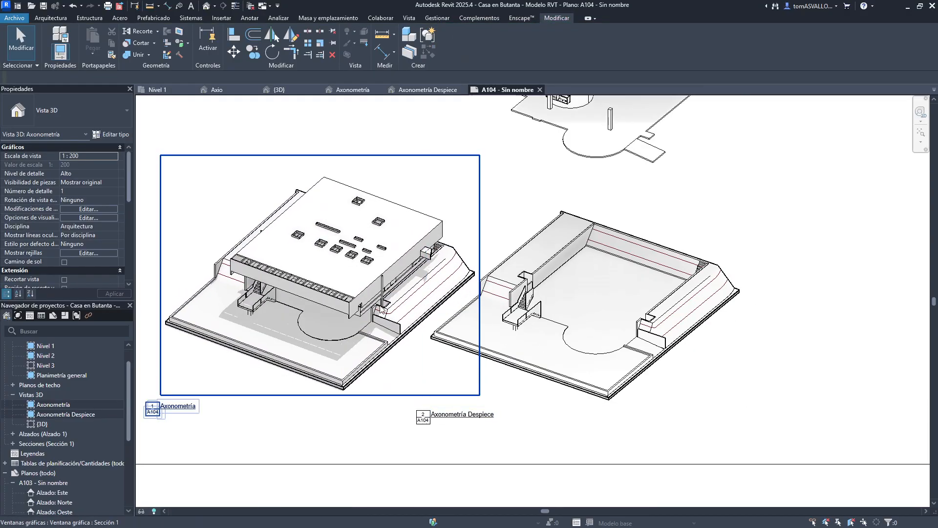
pyautogui.moveTo(326, 204); pyautogui.dragTo(551, 205)
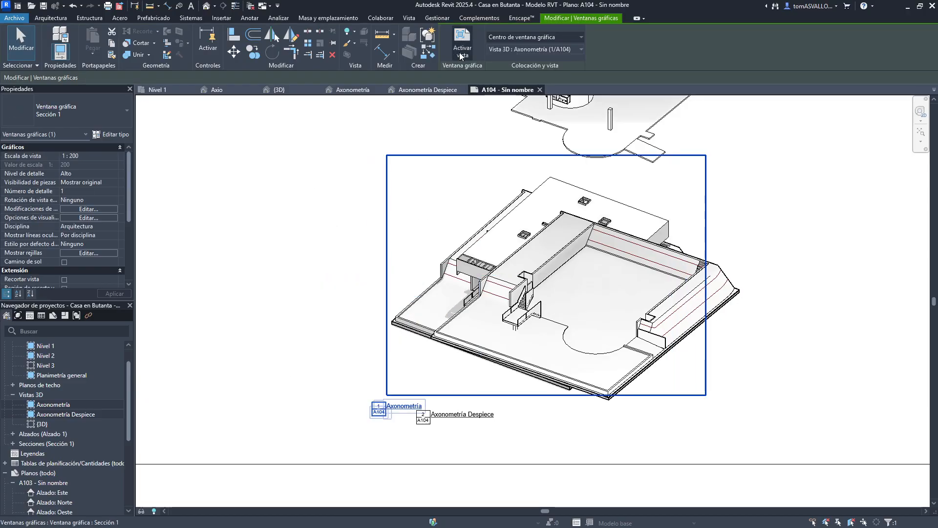
# - Delete the Axonometría viewport from the sheet
pyautogui.click(356, 266)
pyautogui.click(524, 233)
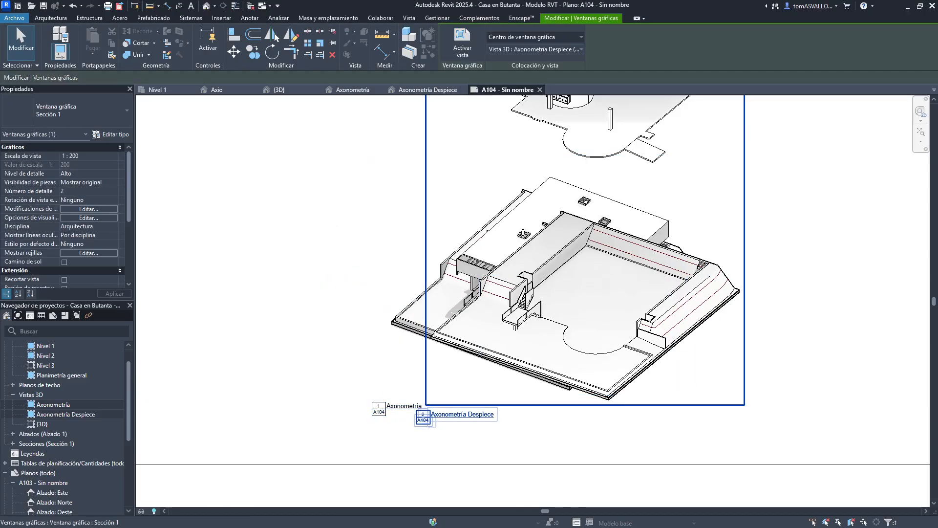
pyautogui.press('Delete')
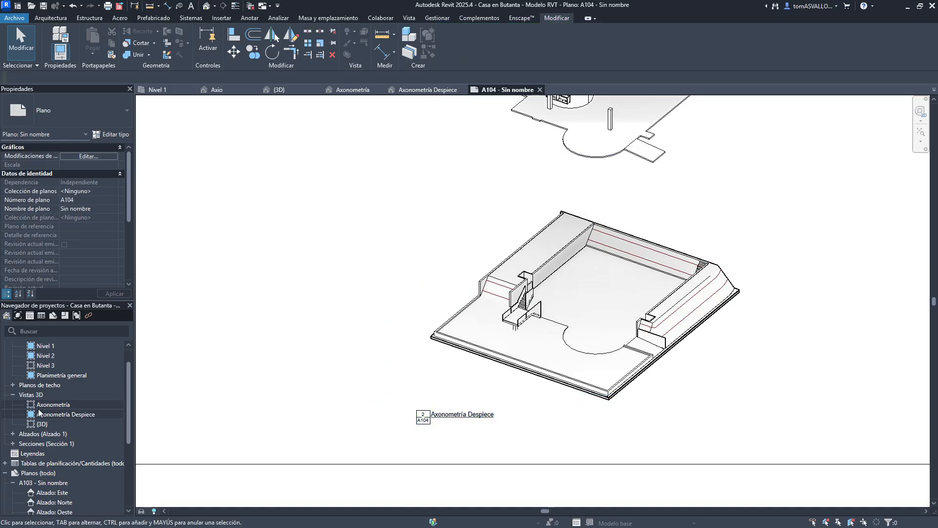
# - Place the Axonometría view on the sheet again
pyautogui.click(43, 406)
pyautogui.moveTo(346, 351); pyautogui.dragTo(596, 269)
pyautogui.click(596, 271)
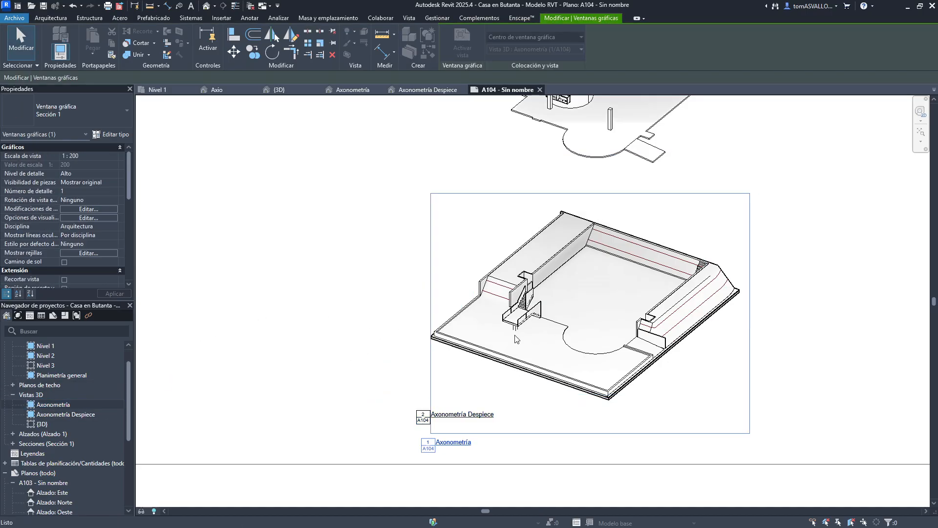
# - Move the Axonometría viewport below the exploded view with the Move command
pyautogui.click(588, 396)
pyautogui.scroll(5, 341, 352)
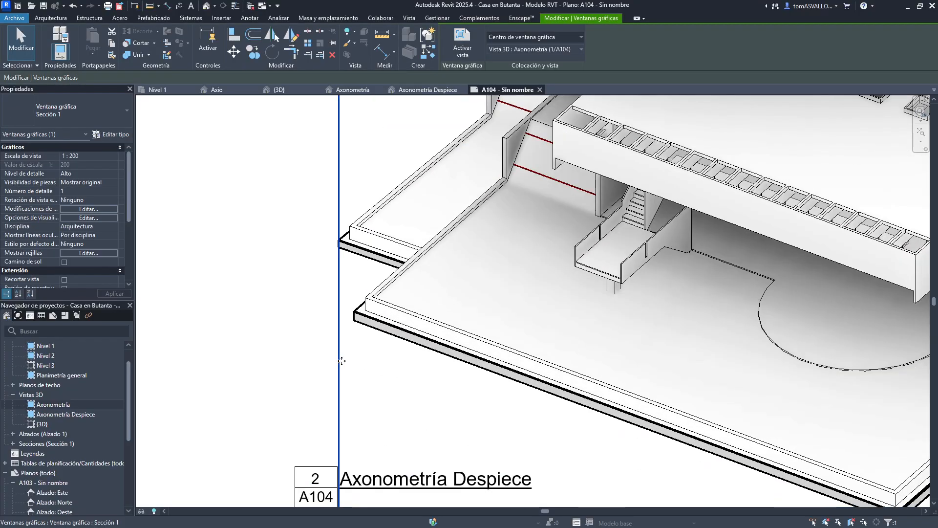
pyautogui.press('m')
pyautogui.press('v')
pyautogui.click(355, 313)
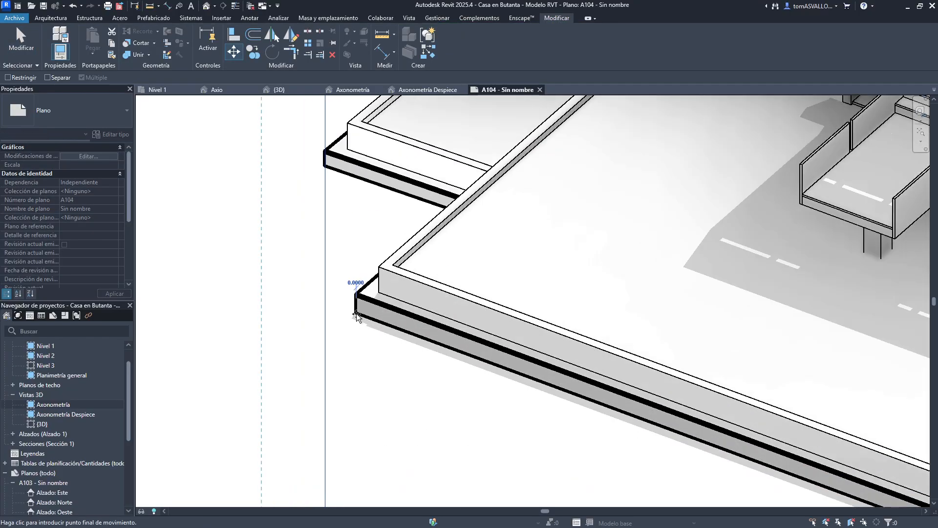
pyautogui.click(324, 167)
pyautogui.scroll(-5, 296, 372)
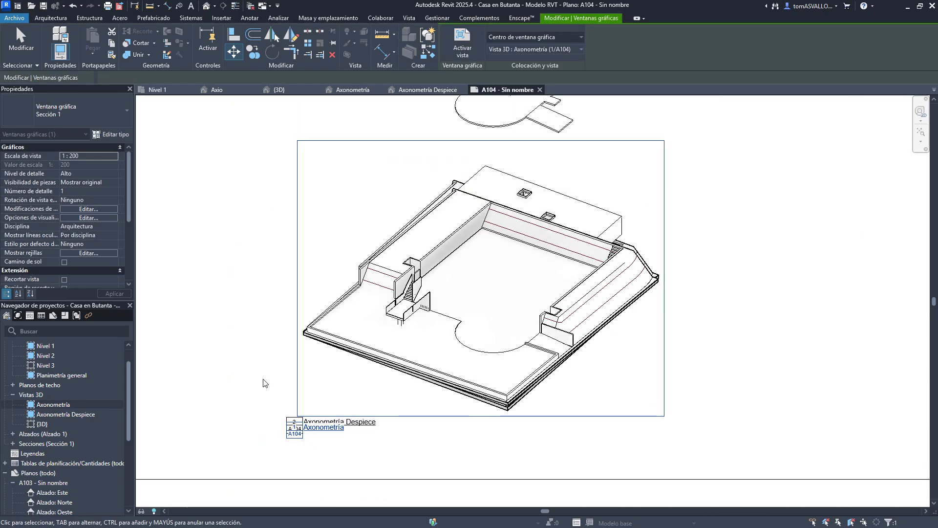
pyautogui.click(264, 382)
pyautogui.scroll(-4, 691, 314)
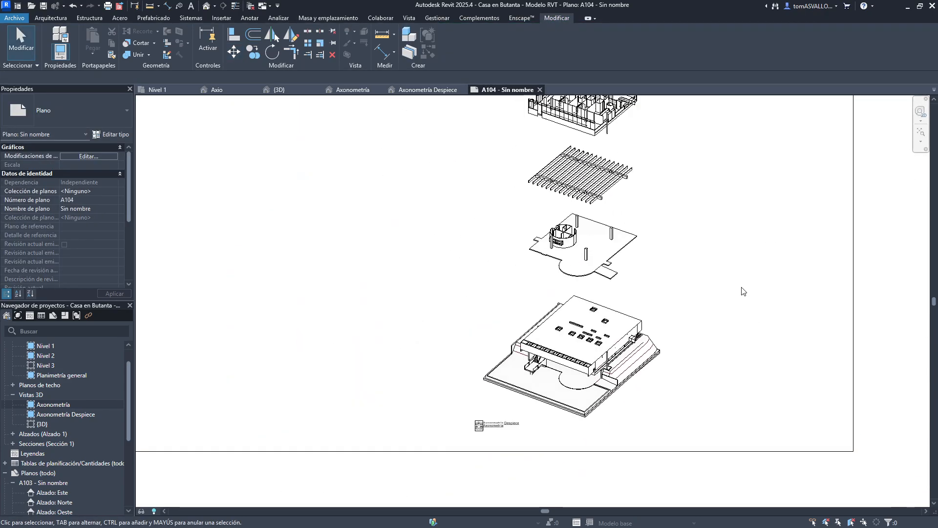
pyautogui.moveTo(684, 288); pyautogui.dragTo(674, 322, button='middle')
# - Select and delete all viewports on the sheet
pyautogui.scroll(-3, 675, 322)
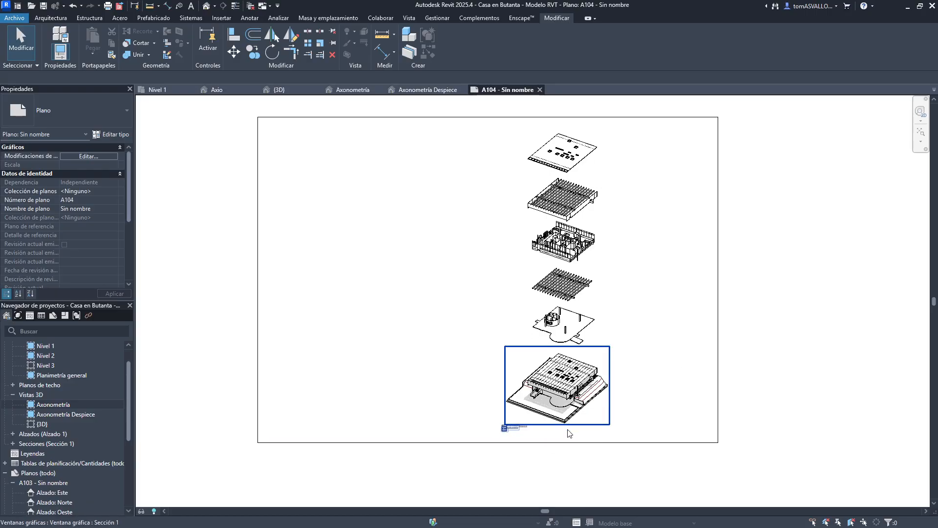
pyautogui.scroll(4, 547, 342)
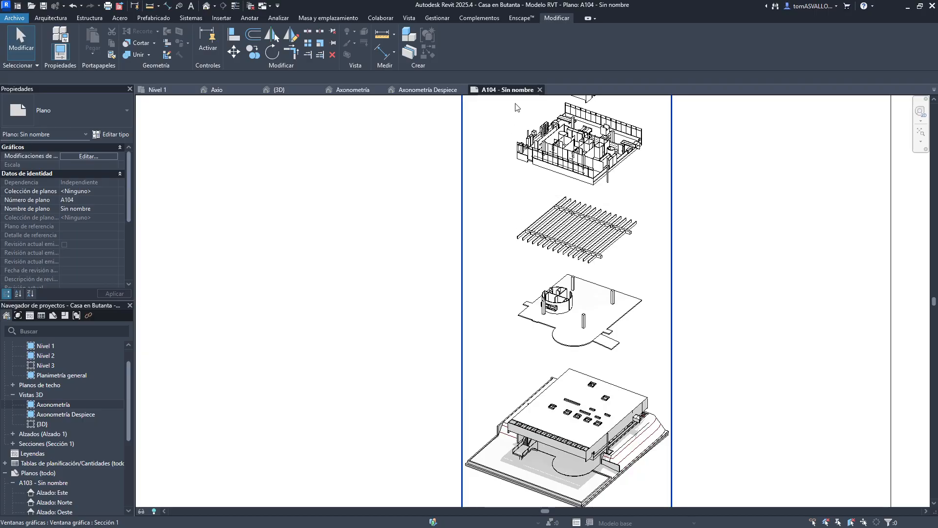
pyautogui.scroll(-3, 605, 426)
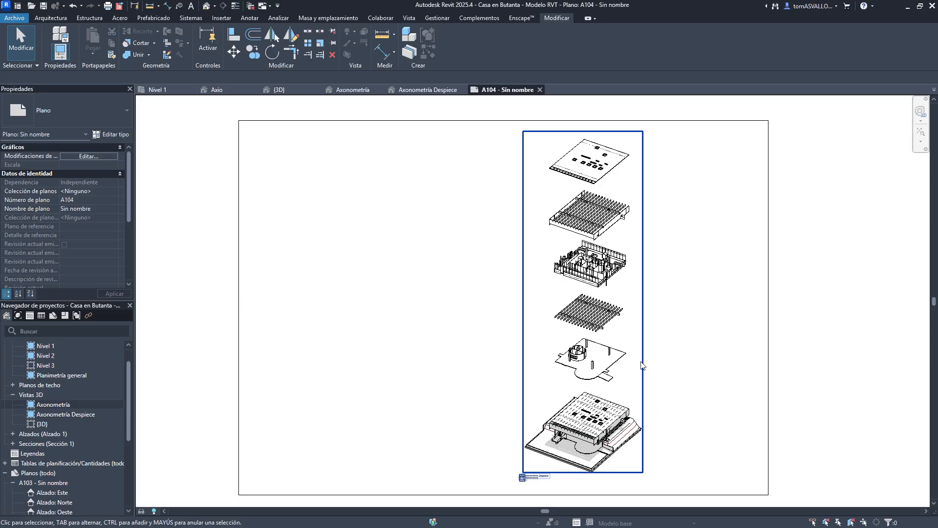
pyautogui.scroll(2, 616, 426)
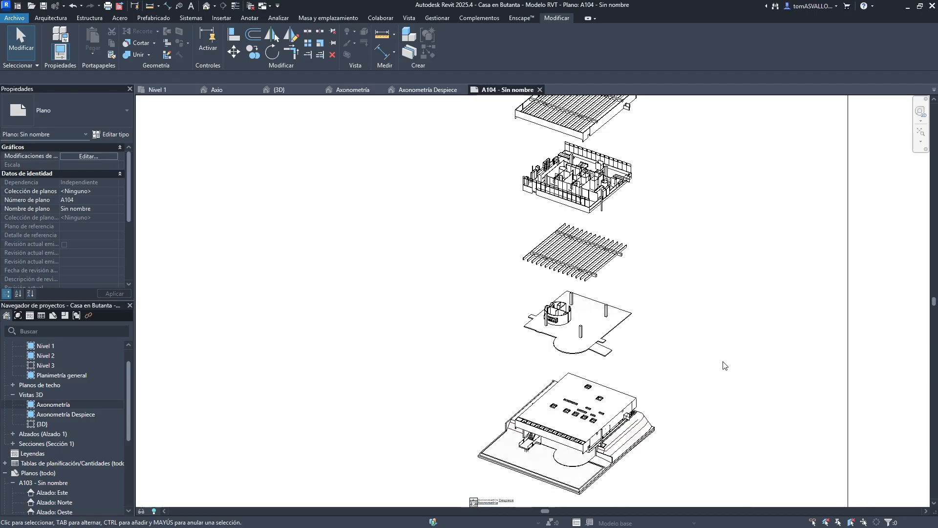
pyautogui.moveTo(715, 333); pyautogui.dragTo(564, 428)
pyautogui.press('Delete')
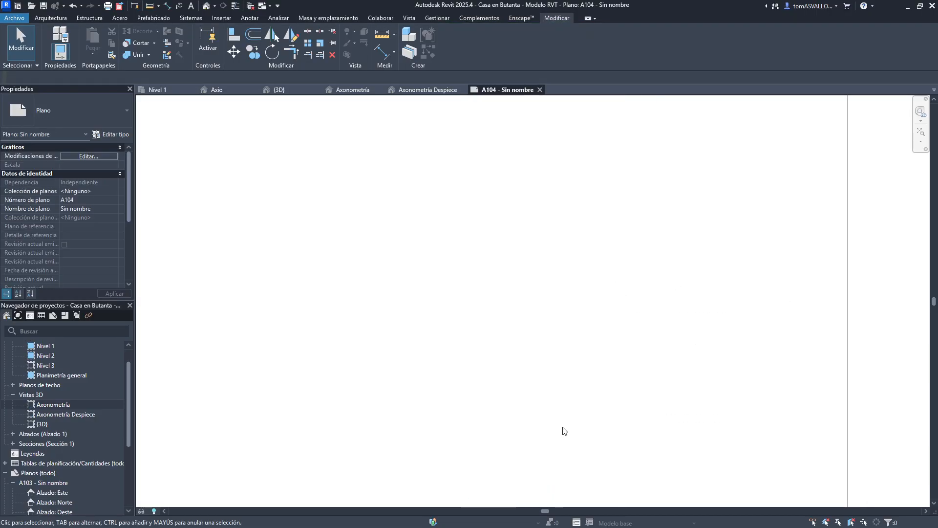
# - Close the sheet and all 3D views, discarding the project changes without saving
pyautogui.click(539, 89)
pyautogui.click(451, 90)
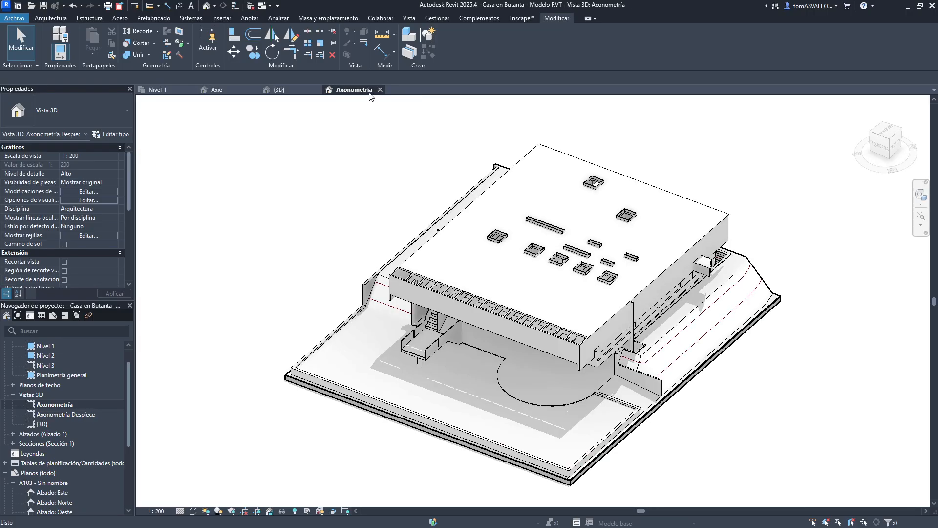
pyautogui.click(379, 89)
pyautogui.click(317, 89)
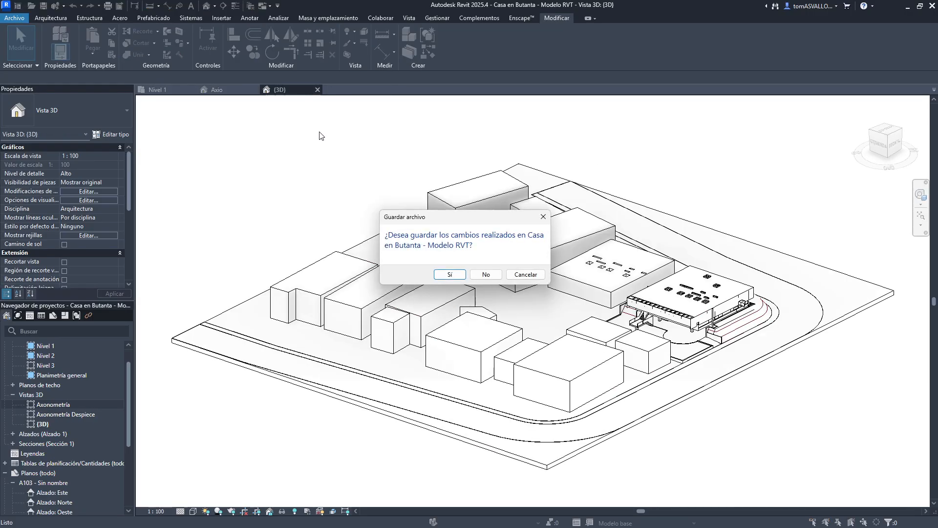
pyautogui.click(485, 274)
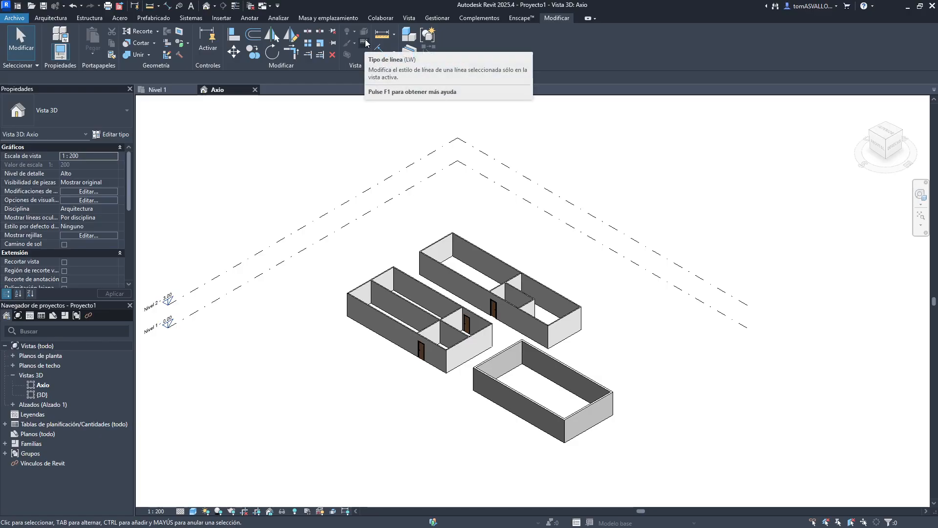
# - Switch to the Nivel 1 plan and apply the Líneas finas line style to the interior wall edges with Linework
pyautogui.click(170, 92)
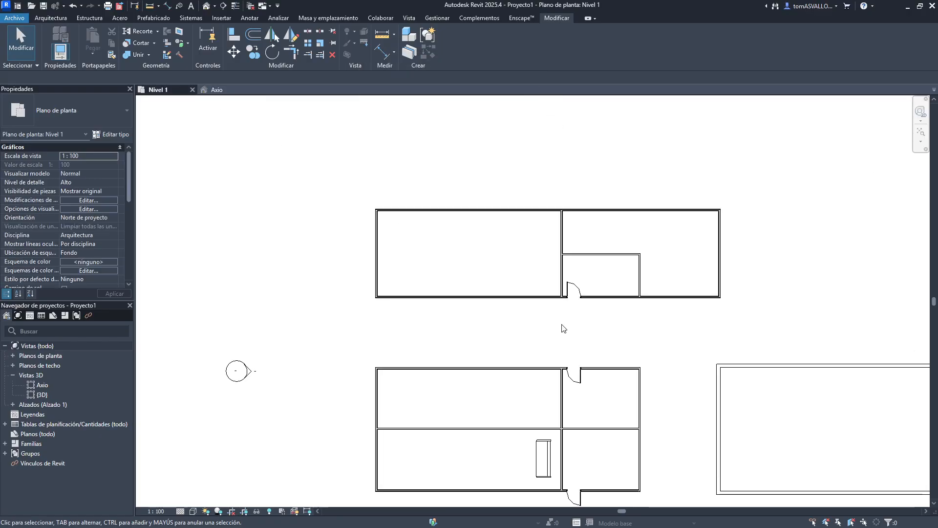
pyautogui.scroll(6, 552, 303)
pyautogui.moveTo(628, 275); pyautogui.dragTo(510, 331, button='middle')
pyautogui.scroll(-2, 535, 258)
pyautogui.click(362, 47)
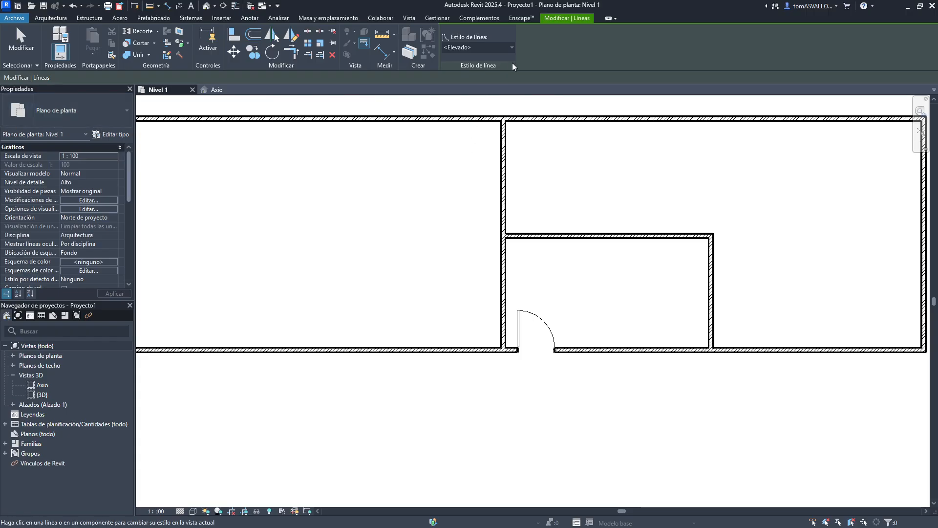
pyautogui.scroll(4, 511, 220)
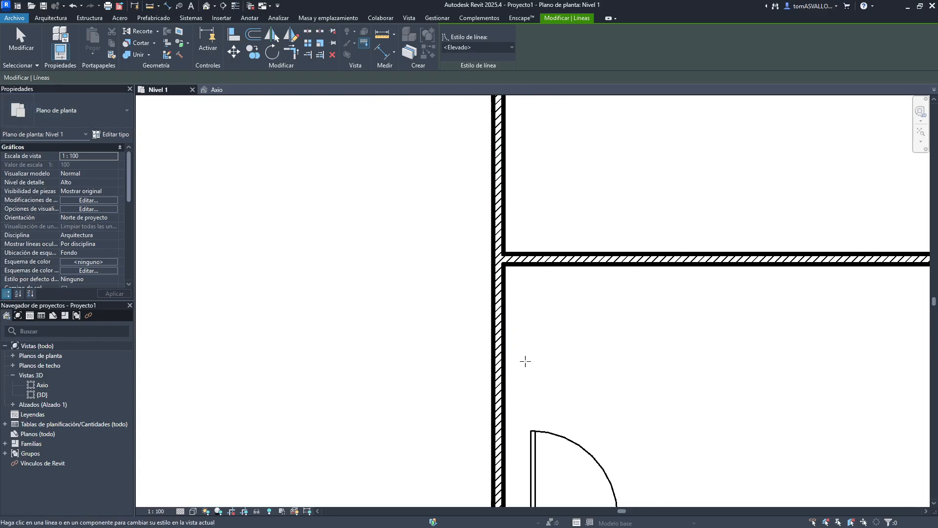
pyautogui.moveTo(586, 291)
pyautogui.mouseDown(button='middle')
pyautogui.moveTo(358, 250)
pyautogui.moveTo(295, 248)
pyautogui.mouseUp(button='middle')
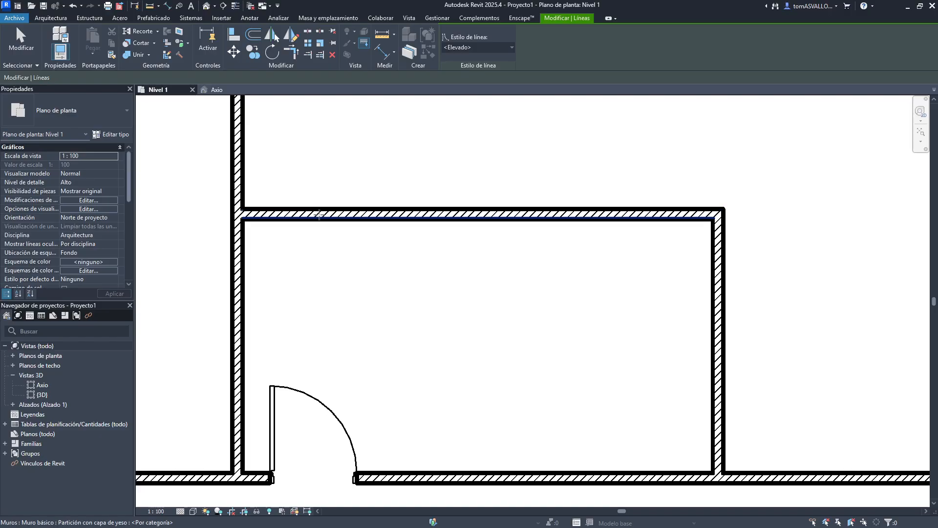
pyautogui.click(470, 49)
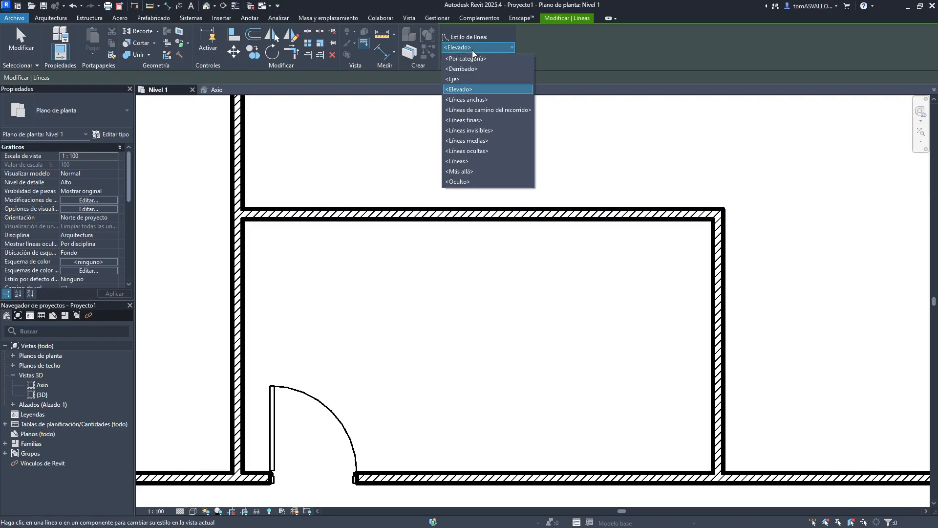
pyautogui.click(471, 55)
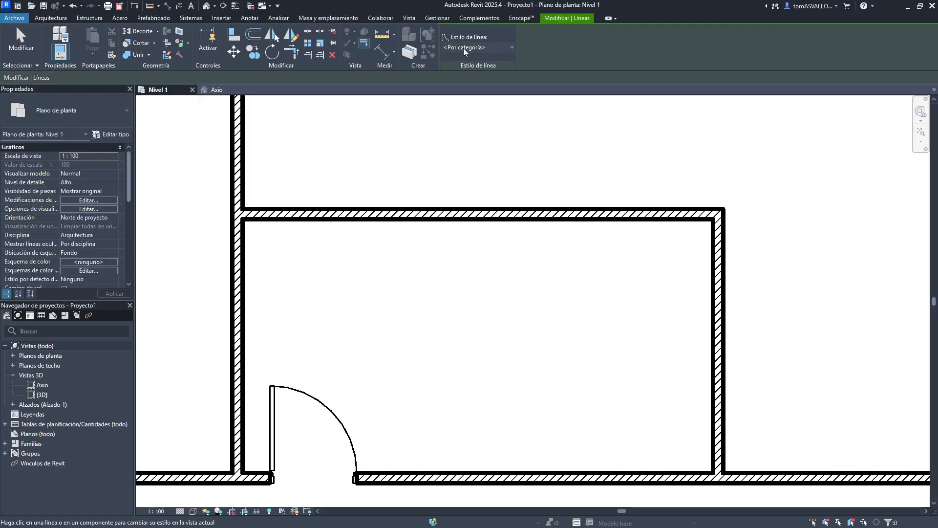
pyautogui.click(463, 48)
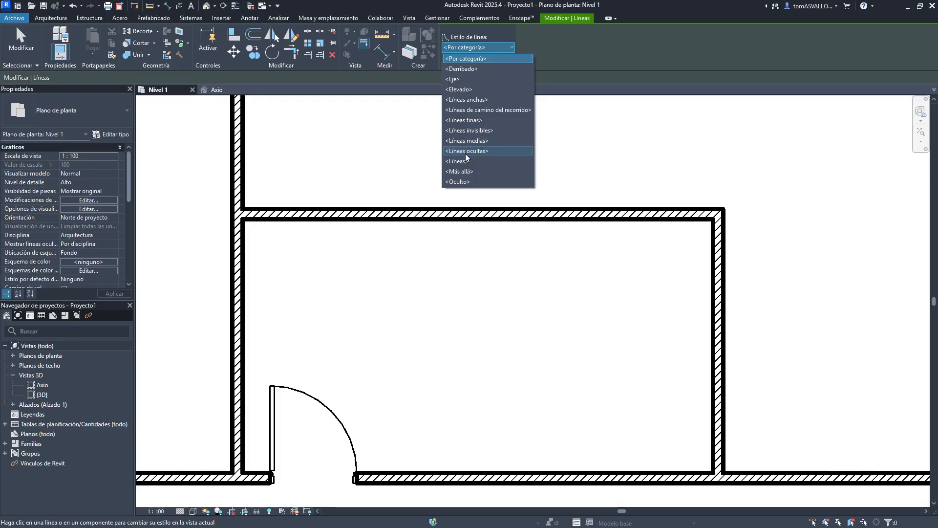
pyautogui.click(460, 120)
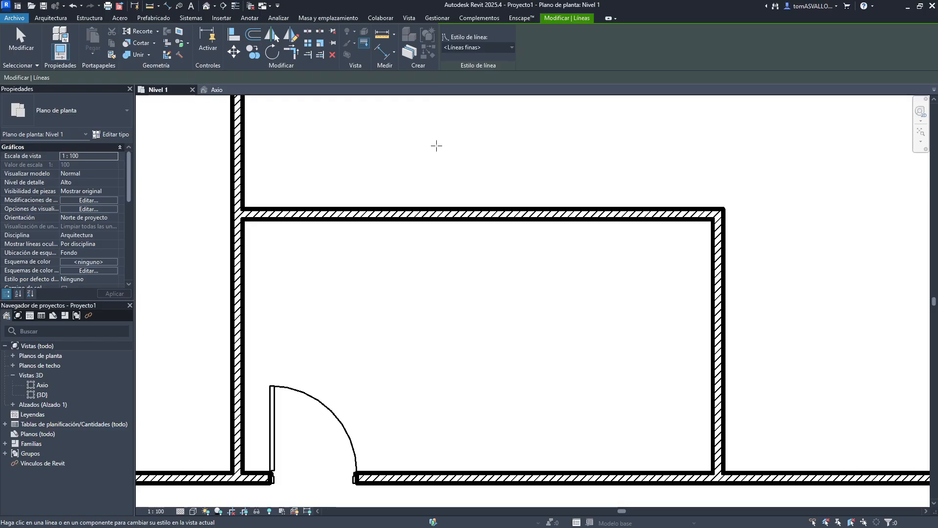
pyautogui.click(405, 208)
pyautogui.click(429, 221)
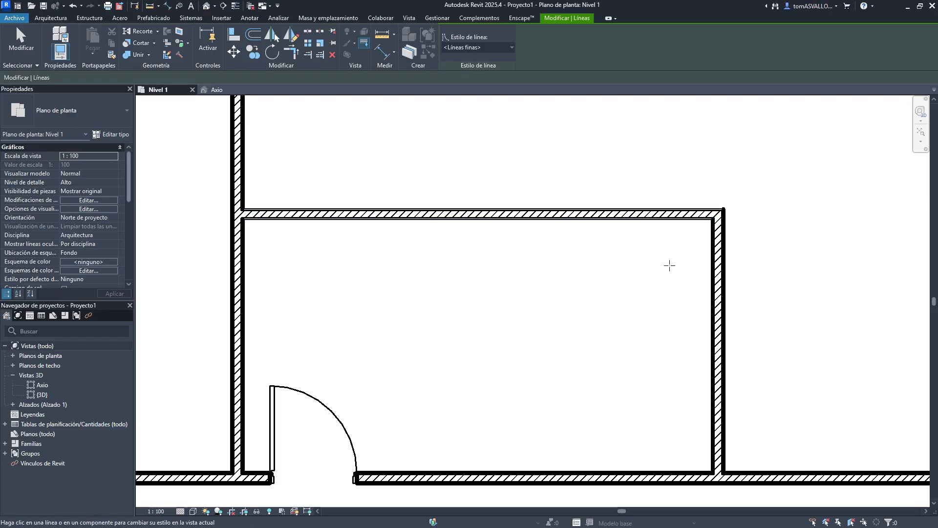
pyautogui.click(714, 266)
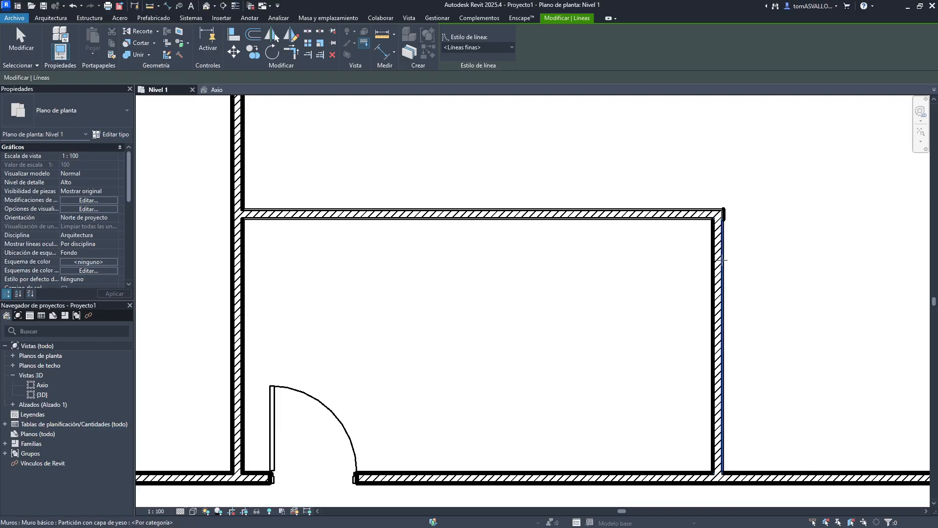
# - Apply the Elevado line style to the upper wall's edges with Linework
pyautogui.scroll(2, 731, 210)
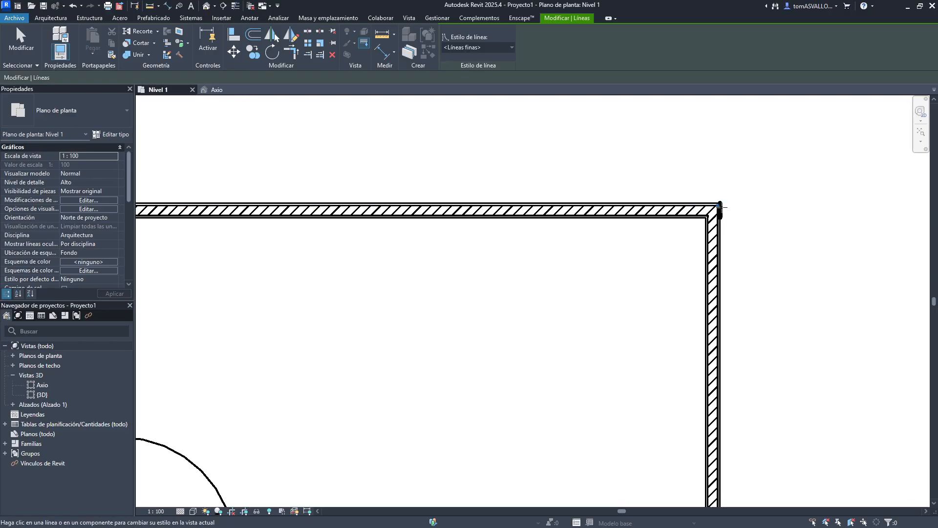
pyautogui.scroll(2, 725, 214)
pyautogui.scroll(-4, 712, 161)
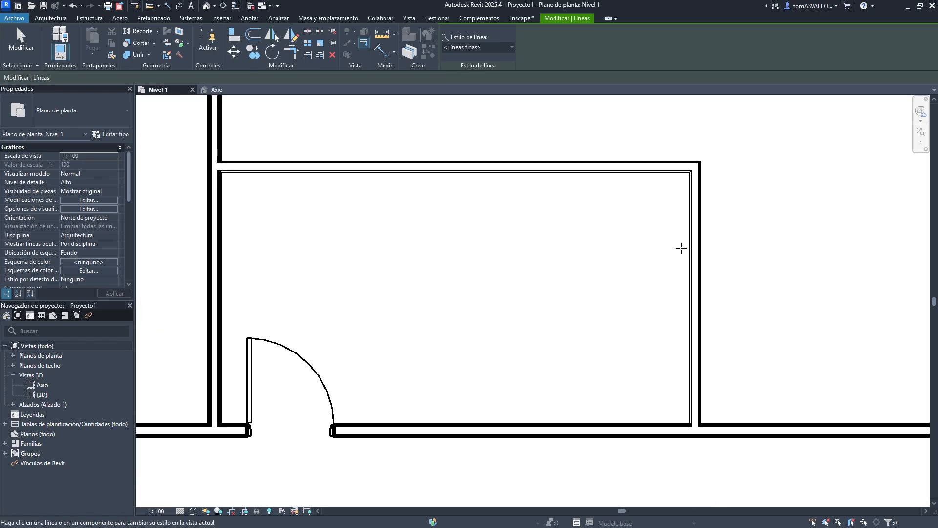
pyautogui.click(458, 48)
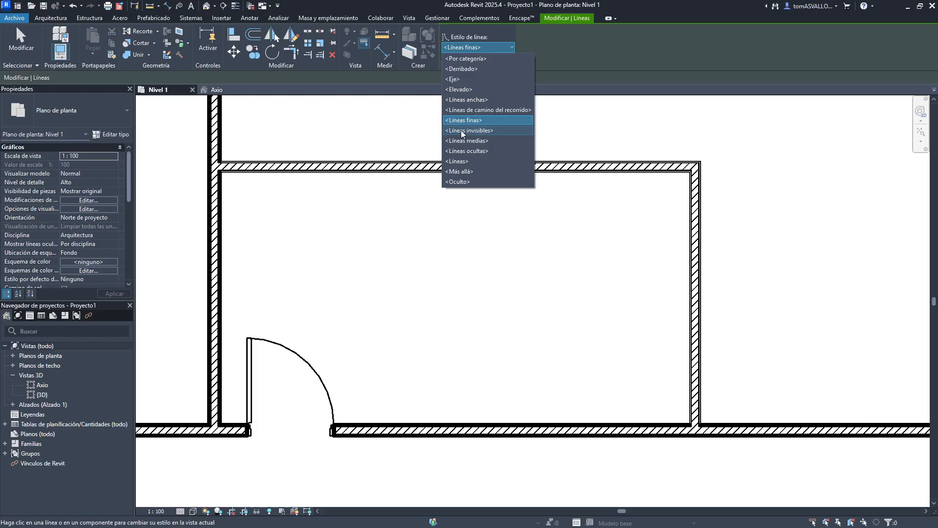
pyautogui.click(459, 89)
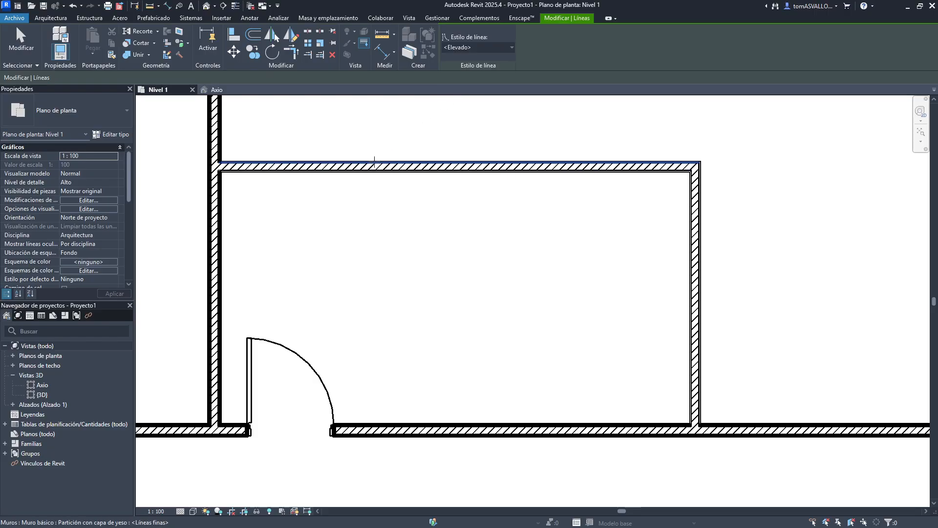
pyautogui.click(493, 164)
pyautogui.scroll(5, 493, 167)
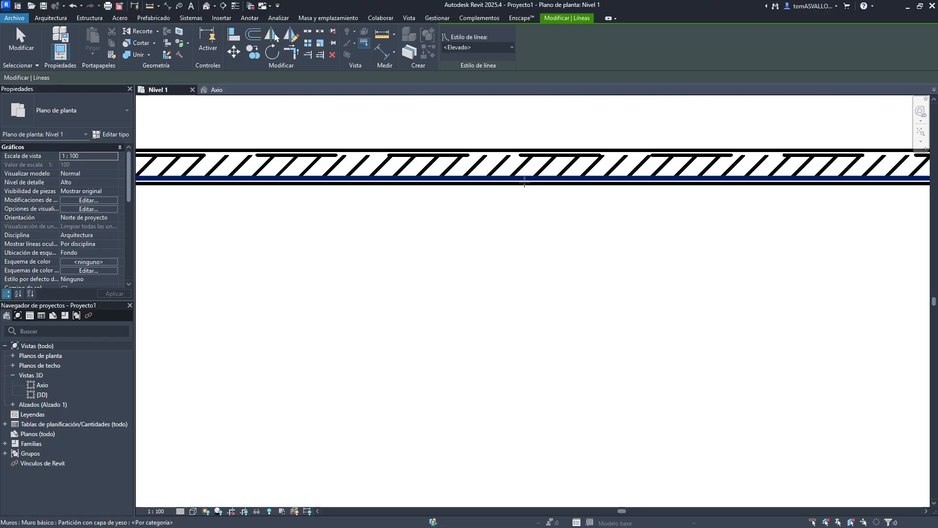
pyautogui.click(511, 178)
pyautogui.click(410, 150)
# - Apply the Elevado line style to the right wall's inner edge
pyautogui.scroll(-4, 389, 160)
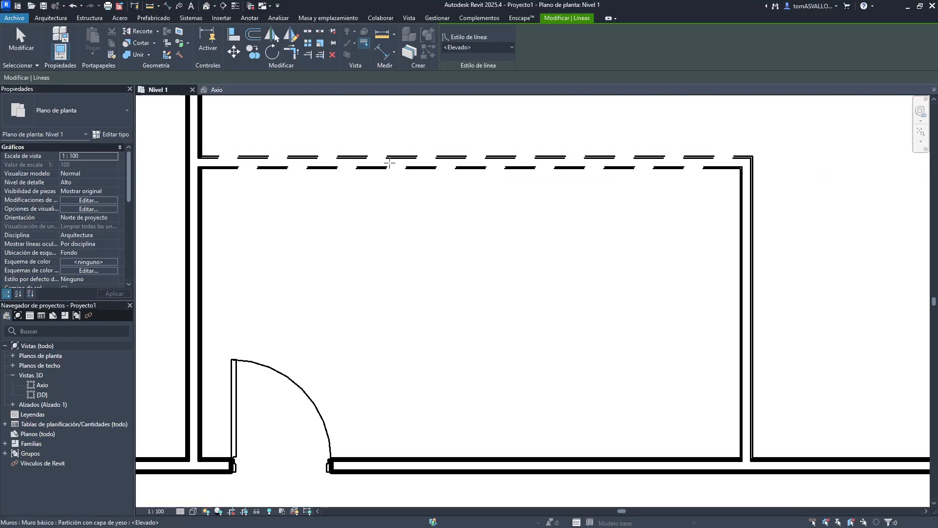
pyautogui.moveTo(764, 218); pyautogui.dragTo(630, 196, button='middle')
pyautogui.scroll(2, 613, 184)
pyautogui.scroll(2, 613, 184)
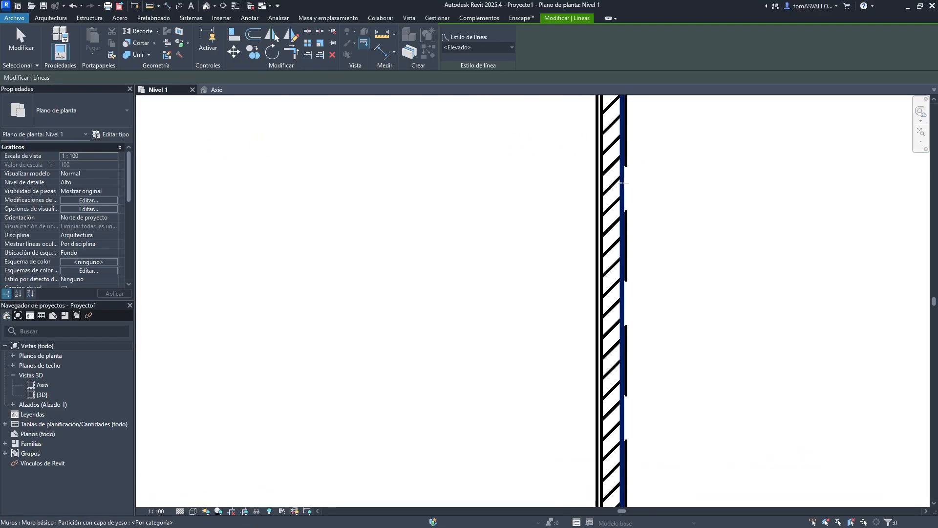
pyautogui.click(597, 188)
# - Apply the Elevado line style to the door panel and the adjoining wall edges
pyautogui.scroll(-3, 580, 171)
pyautogui.moveTo(506, 288); pyautogui.dragTo(743, 203, button='middle')
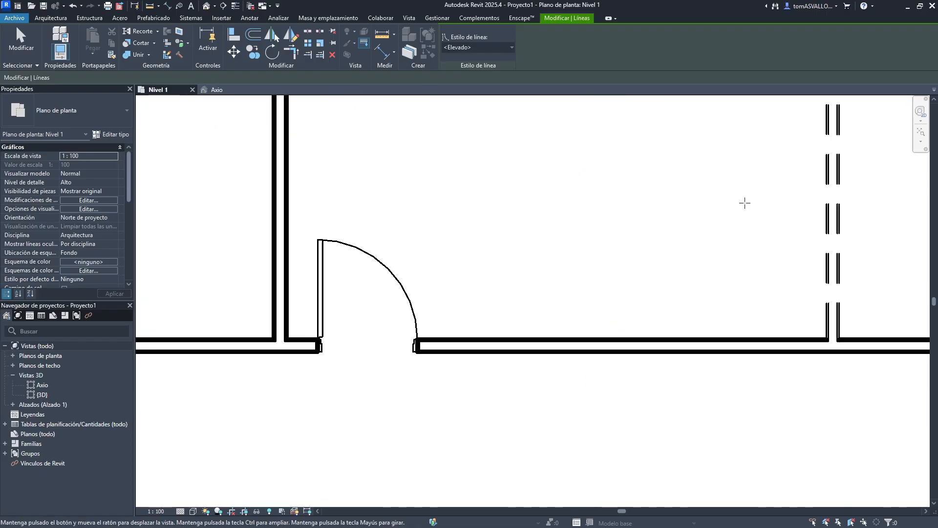
pyautogui.scroll(2, 348, 255)
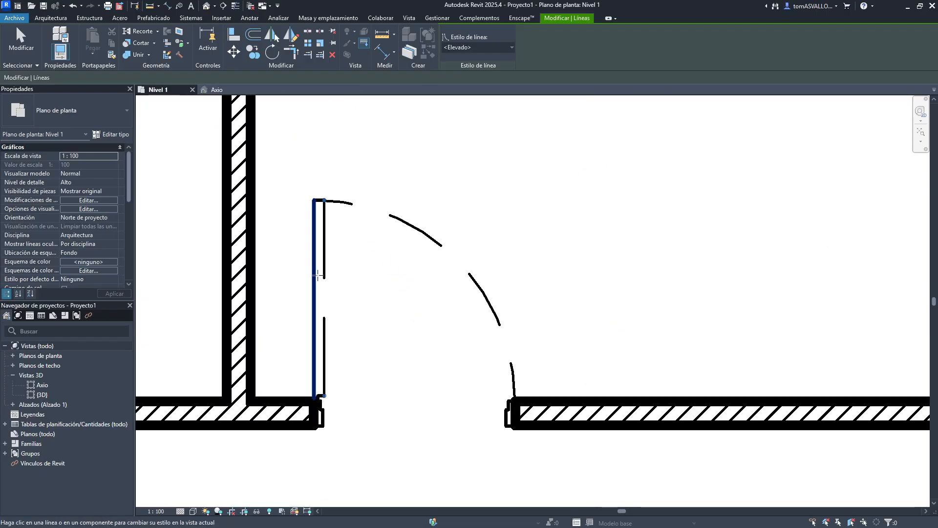
pyautogui.click(323, 376)
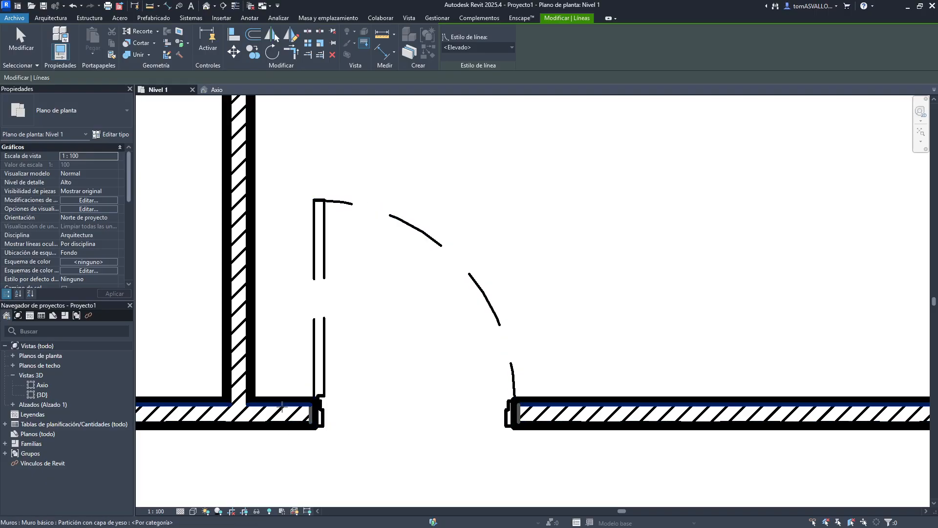
pyautogui.moveTo(249, 352); pyautogui.dragTo(460, 334, button='middle')
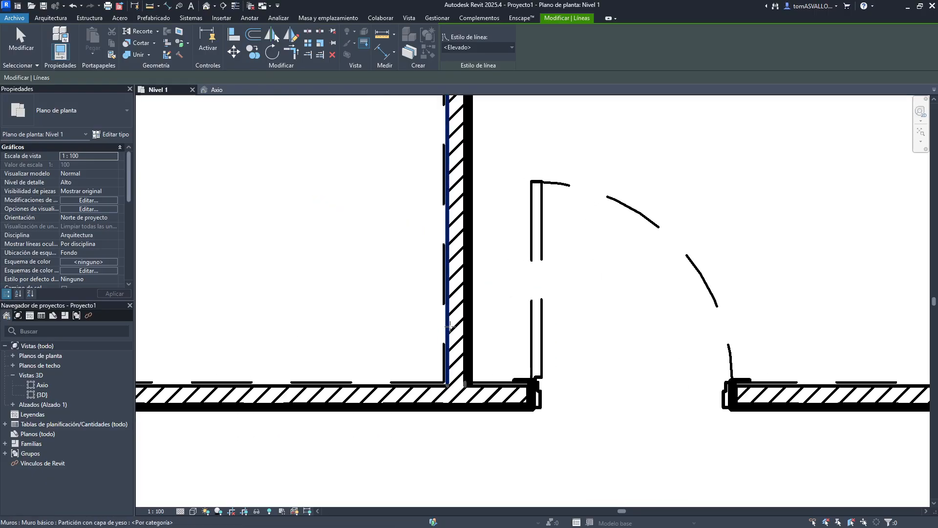
pyautogui.click(449, 324)
pyautogui.click(467, 322)
pyautogui.click(471, 322)
# - Reset the left and upper wall edges to the Por categoría line style
pyautogui.scroll(-2, 512, 298)
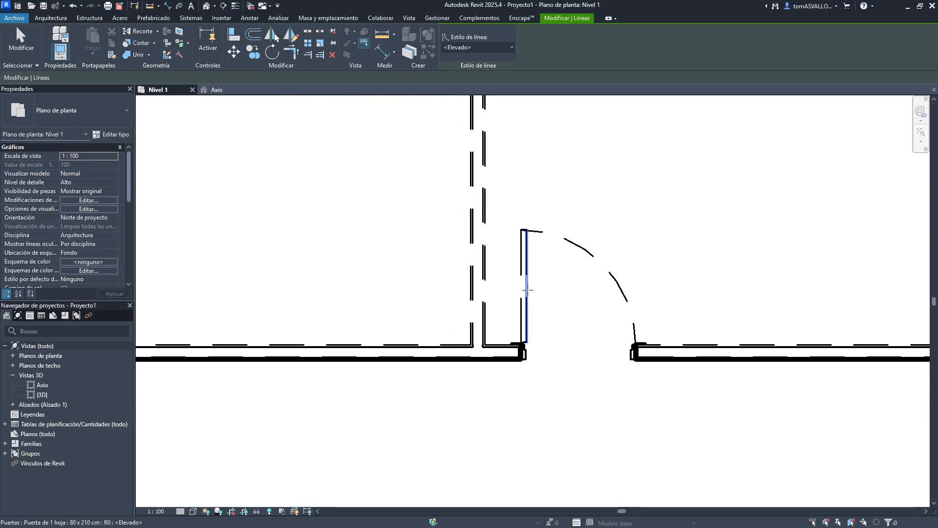
pyautogui.moveTo(635, 201); pyautogui.dragTo(519, 343, button='middle')
pyautogui.scroll(-2, 519, 343)
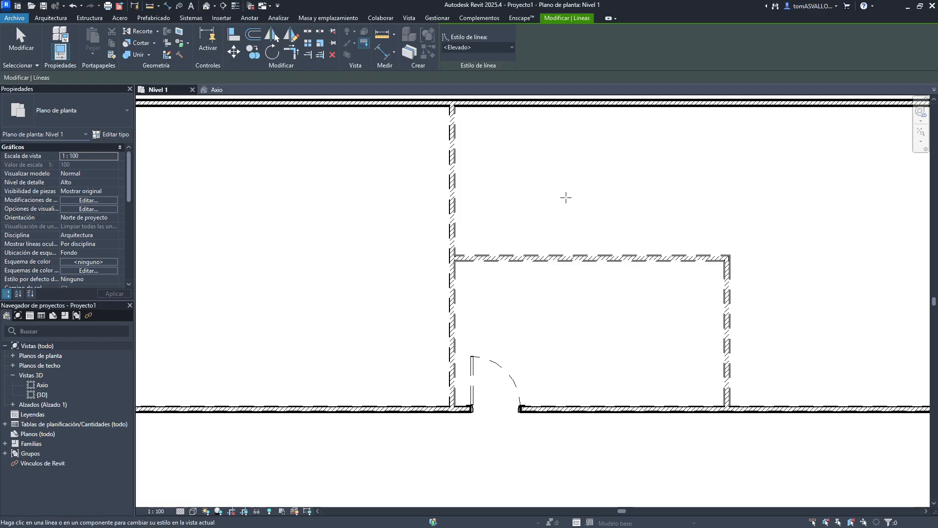
pyautogui.moveTo(566, 198); pyautogui.dragTo(533, 224, button='middle')
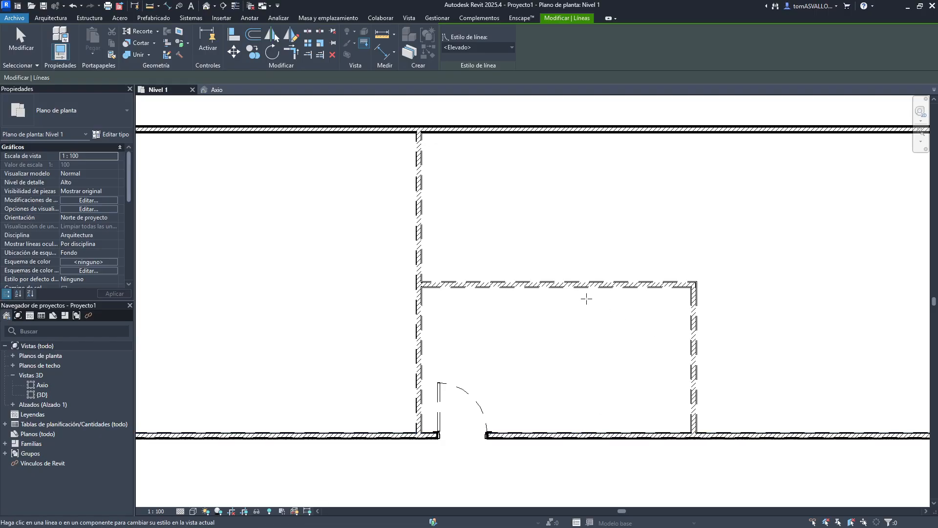
pyautogui.click(477, 49)
pyautogui.click(473, 58)
pyautogui.click(423, 163)
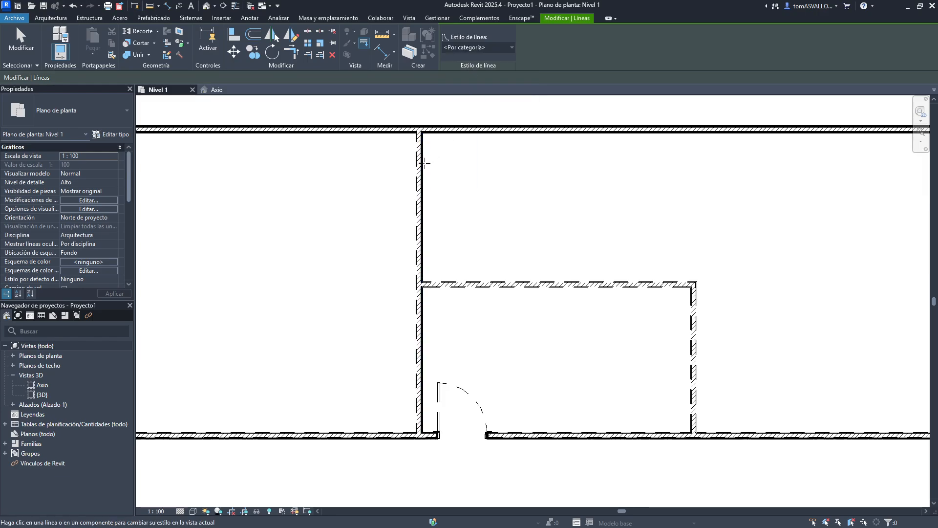
pyautogui.click(416, 163)
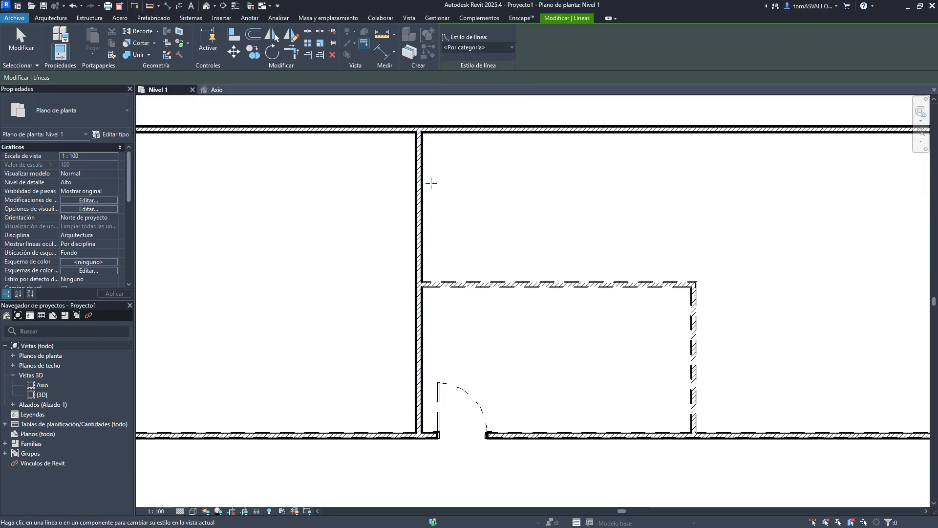
pyautogui.click(543, 285)
pyautogui.click(540, 283)
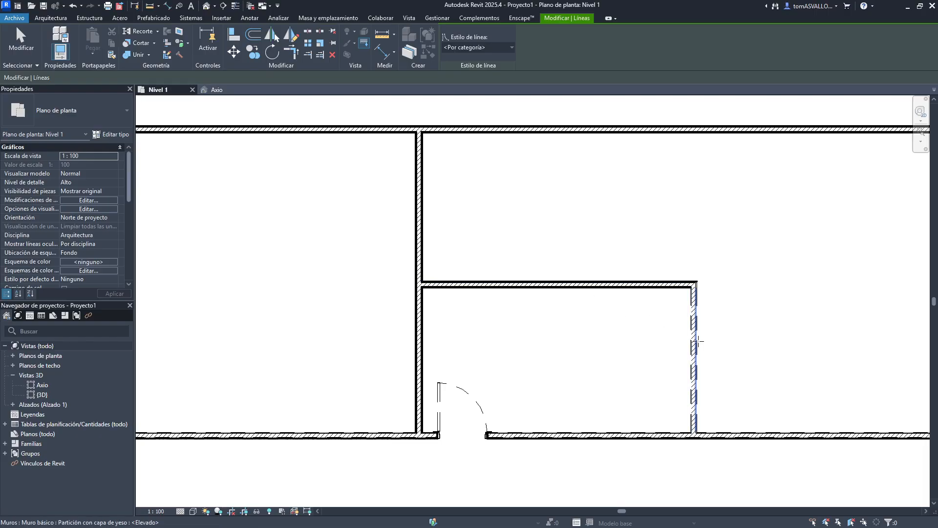
pyautogui.scroll(2, 694, 308)
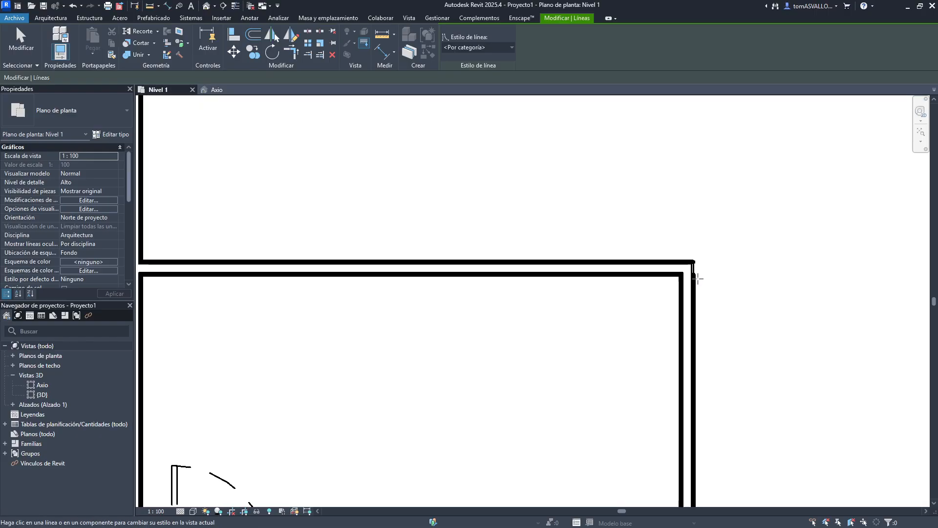
pyautogui.scroll(-3, 759, 251)
pyautogui.scroll(3, 456, 408)
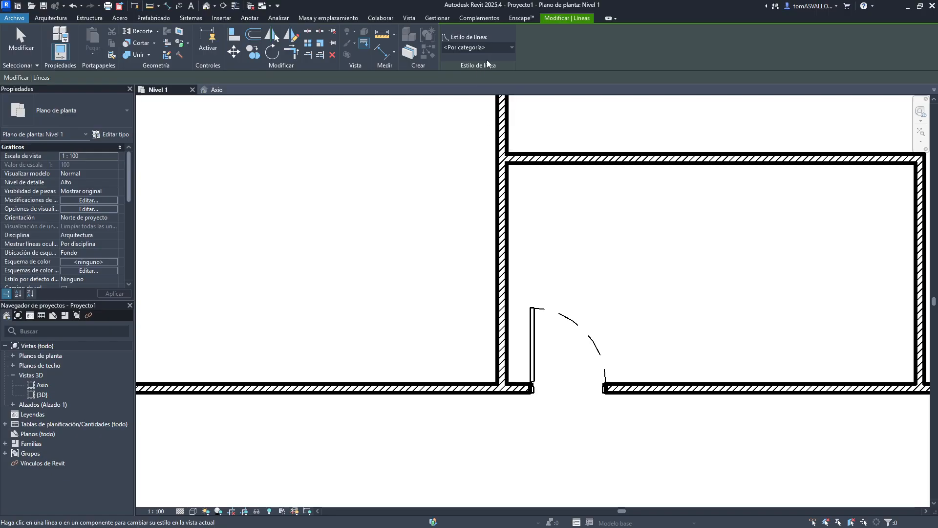
pyautogui.click(497, 47)
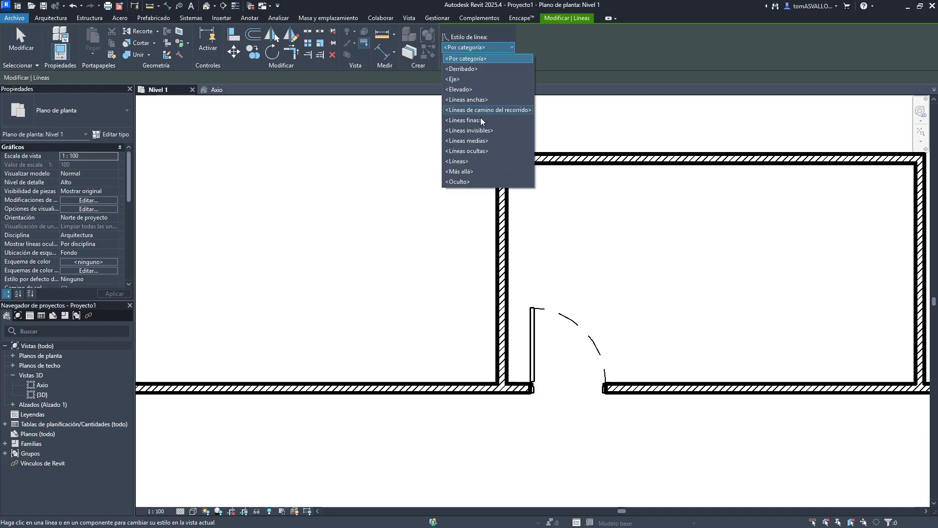
pyautogui.click(476, 131)
pyautogui.scroll(-2, 578, 189)
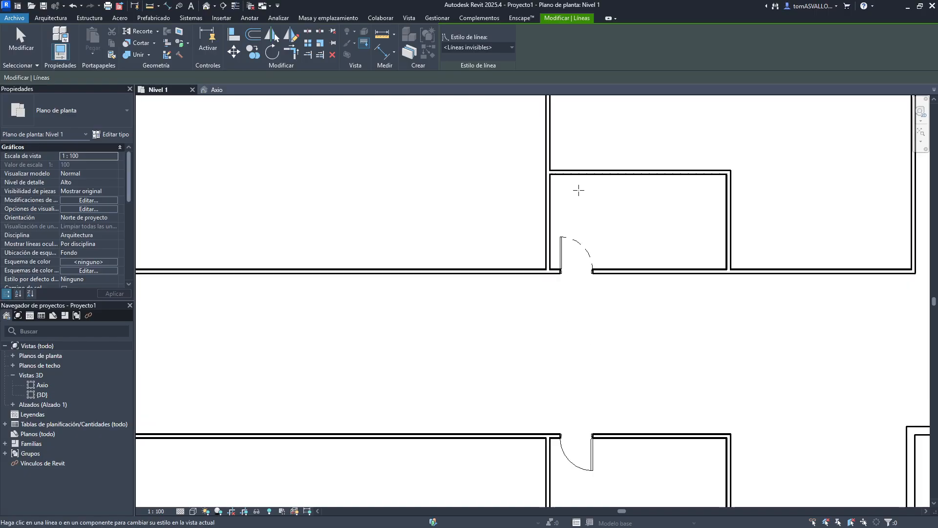
pyautogui.press('Escape')
pyautogui.moveTo(381, 219); pyautogui.dragTo(384, 337, button='middle')
pyautogui.scroll(-3, 385, 337)
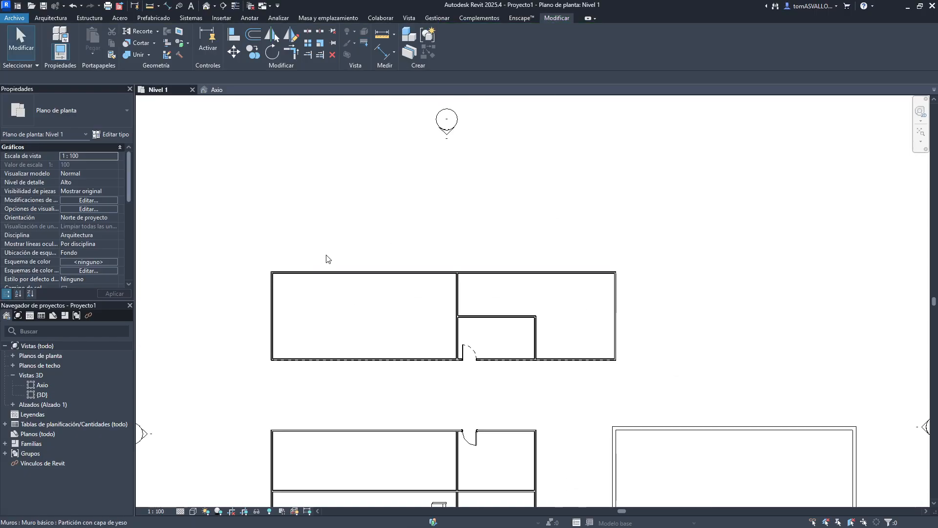
# - Create a narrow rectangular floor beside the buildings in the Axio 3D view with the Floor tool
pyautogui.click(218, 90)
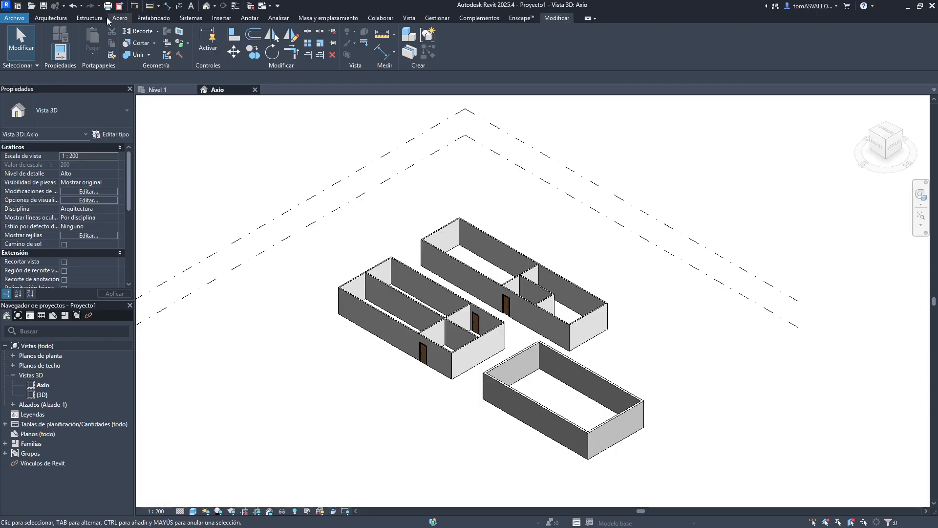
pyautogui.click(50, 18)
pyautogui.click(242, 37)
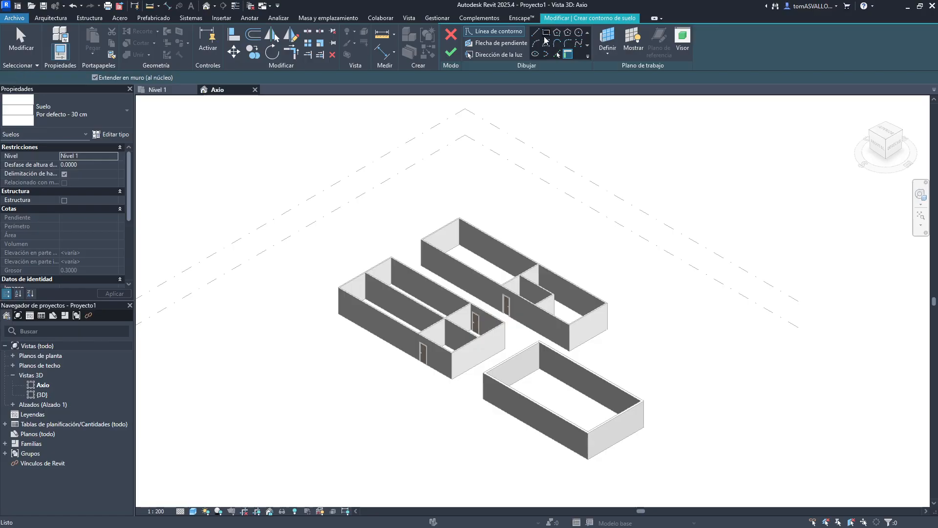
pyautogui.click(306, 369)
pyautogui.click(402, 414)
pyautogui.press('Escape')
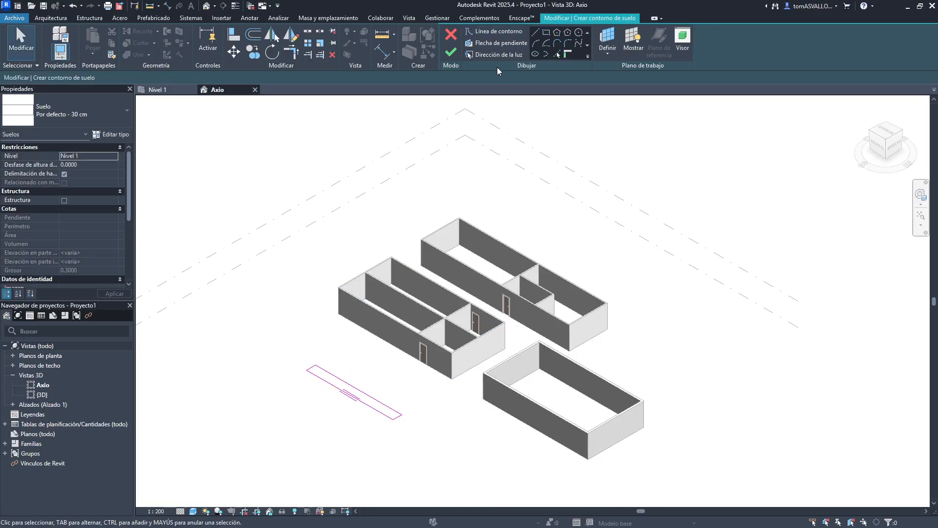
pyautogui.click(451, 53)
# - Raise one end corner point of the floor to an elevation of 1.5 with Modify Sub-Elements
pyautogui.scroll(4, 305, 440)
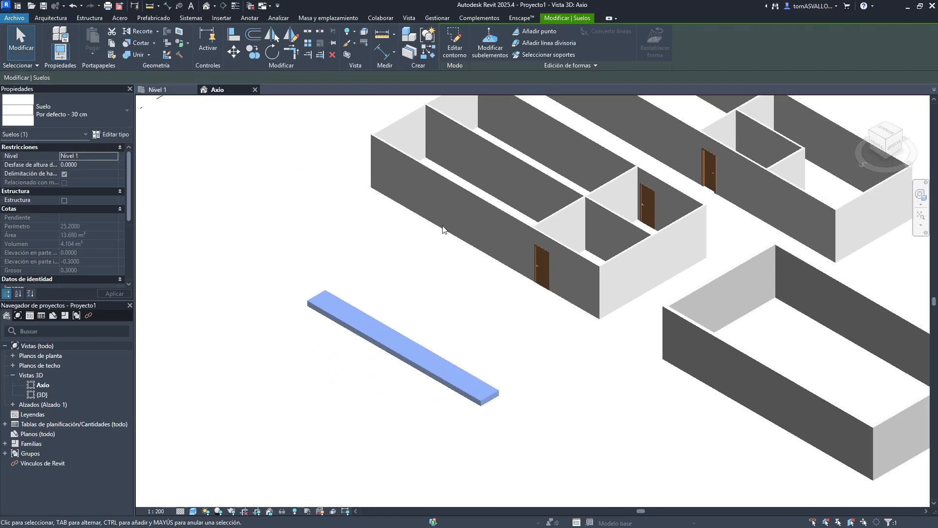
pyautogui.click(455, 54)
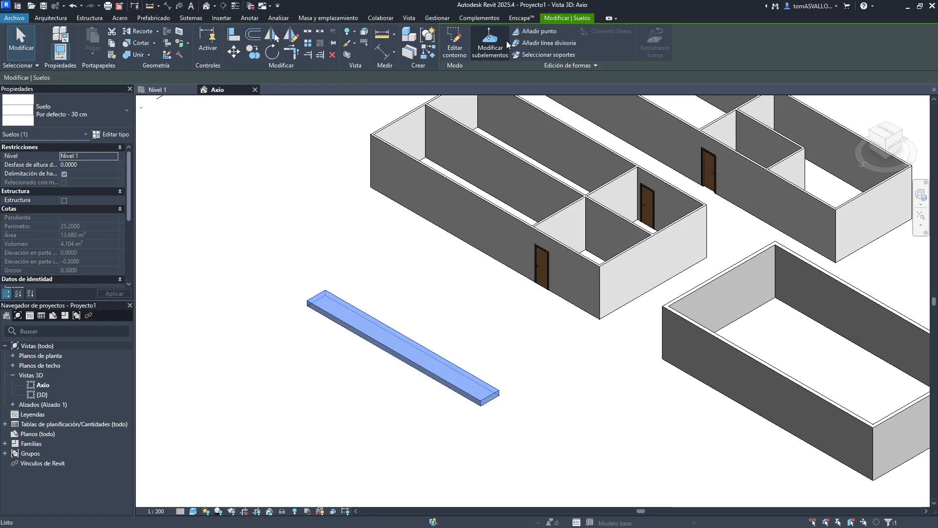
pyautogui.scroll(3, 490, 403)
pyautogui.click(490, 386)
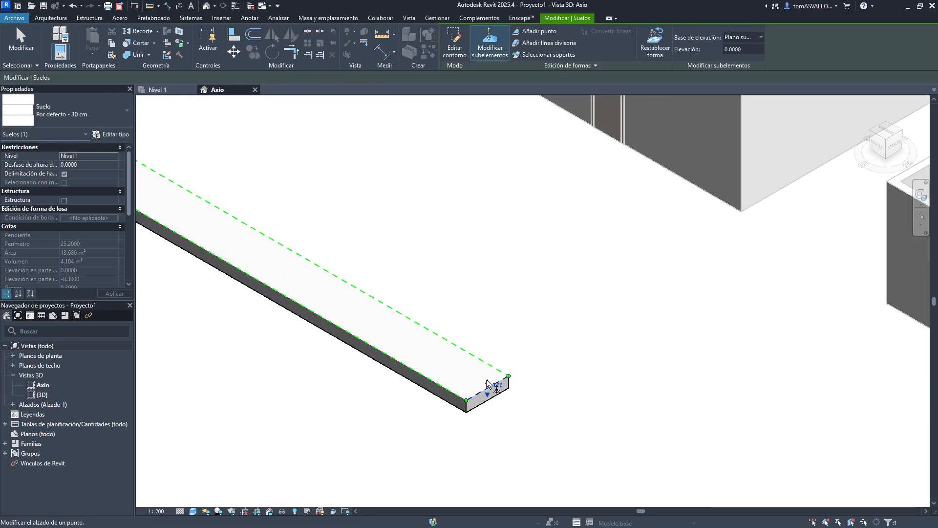
pyautogui.moveTo(486, 379); pyautogui.dragTo(488, 347)
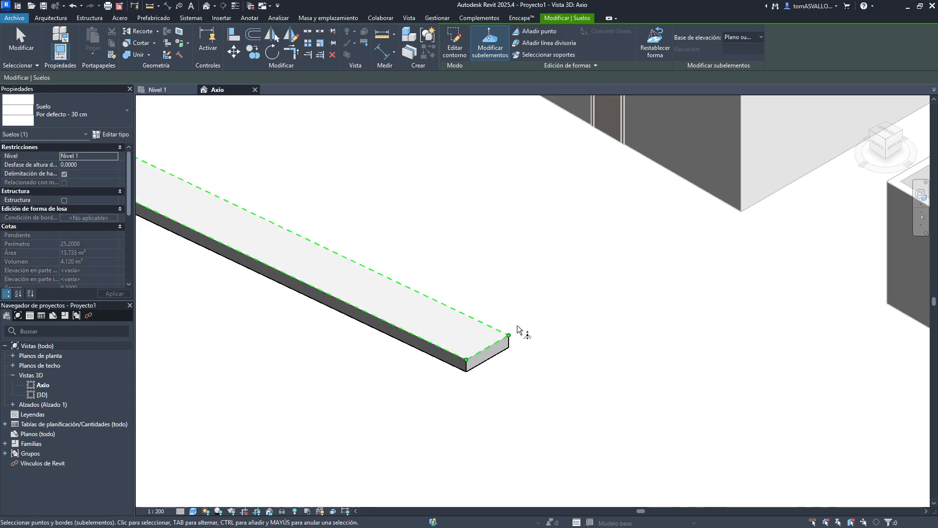
pyautogui.click(509, 335)
pyautogui.moveTo(562, 319); pyautogui.dragTo(561, 320)
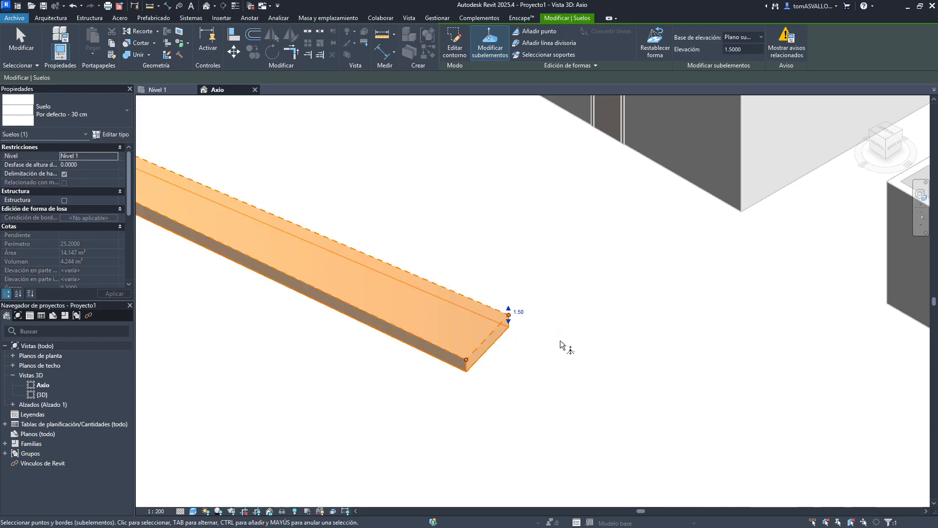
pyautogui.moveTo(562, 344); pyautogui.dragTo(738, 359, button='middle')
pyautogui.press('Escape')
pyautogui.press('Escape')
pyautogui.press('Escape')
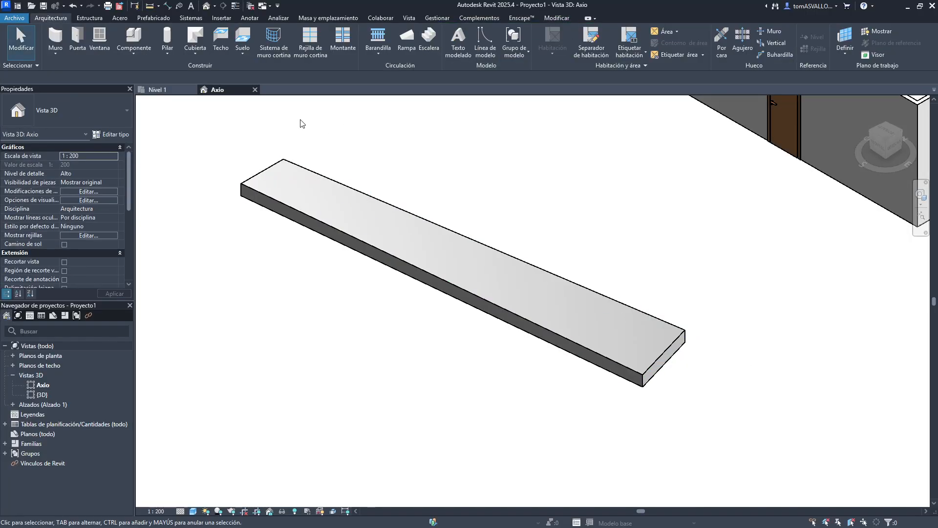
# - Examine the shaped floor and its fold line in the Nivel 1 plan view
pyautogui.click(165, 92)
pyautogui.scroll(-5, 396, 278)
pyautogui.moveTo(477, 394); pyautogui.dragTo(473, 294, button='middle')
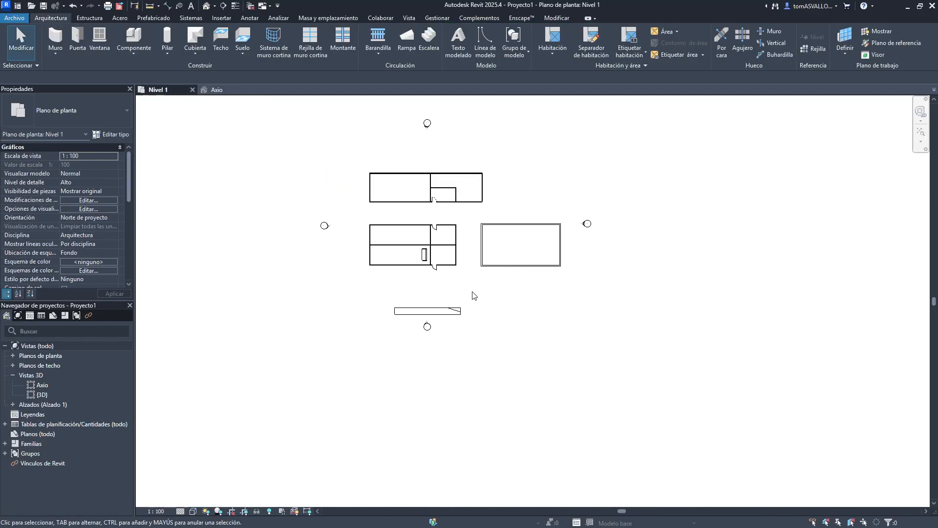
pyautogui.scroll(5, 459, 347)
pyautogui.scroll(3, 492, 337)
pyautogui.click(495, 336)
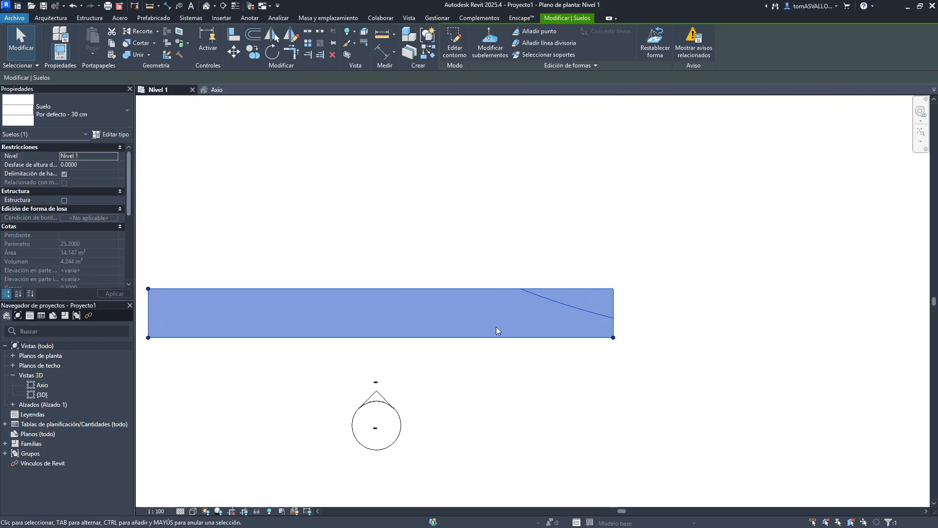
pyautogui.press('Escape')
pyautogui.click(545, 298)
pyautogui.moveTo(470, 267); pyautogui.dragTo(571, 271, button='middle')
pyautogui.press('Escape')
pyautogui.click(626, 318)
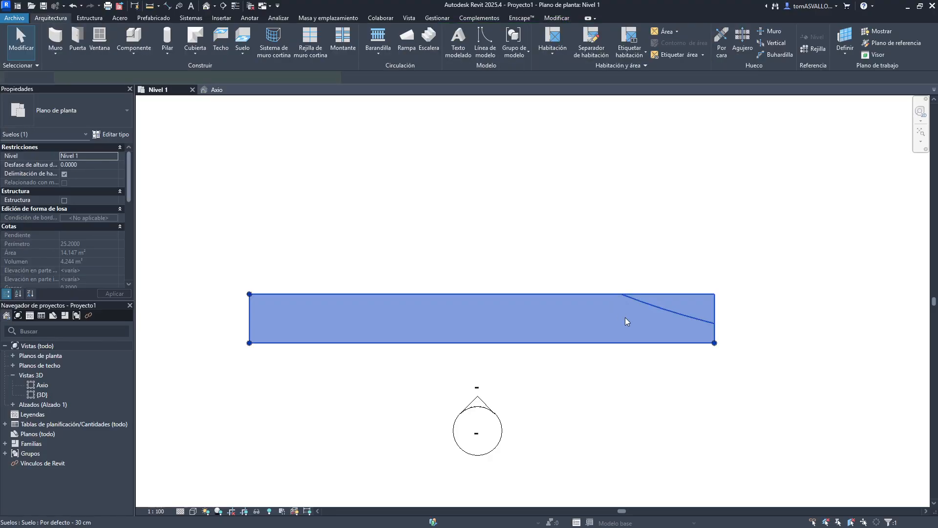
pyautogui.press('Escape')
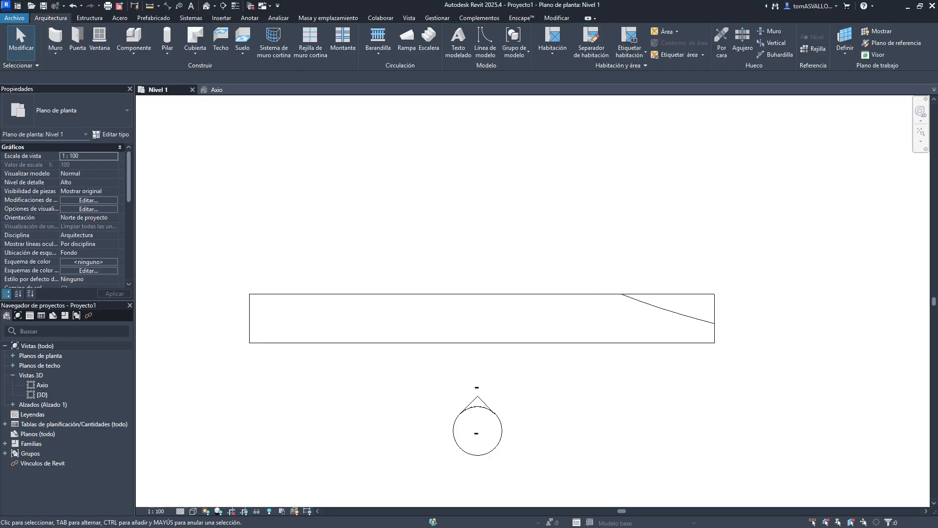
pyautogui.click(663, 303)
pyautogui.press('Escape')
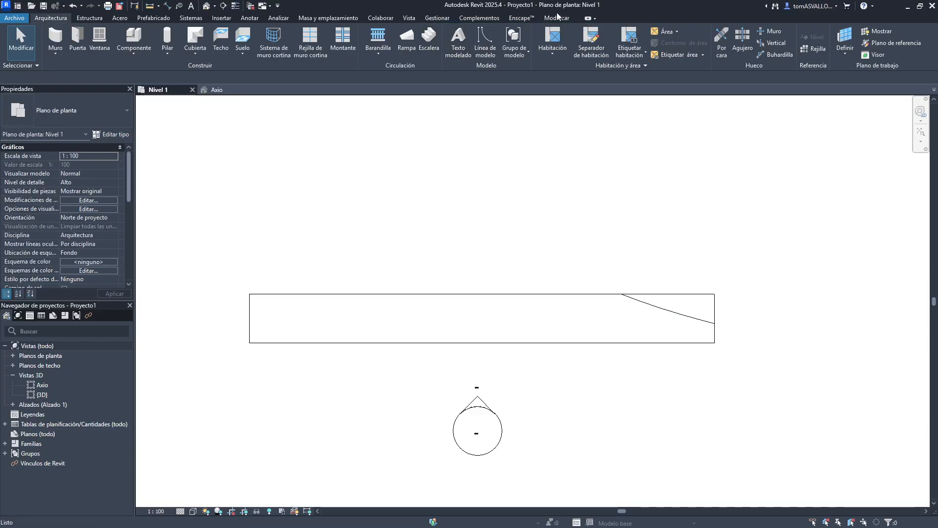
# - Edit the floor boundary to cut a rectangular notch about 2.4 m deep from its upper-right corner, then finish the sketch
pyautogui.click(556, 18)
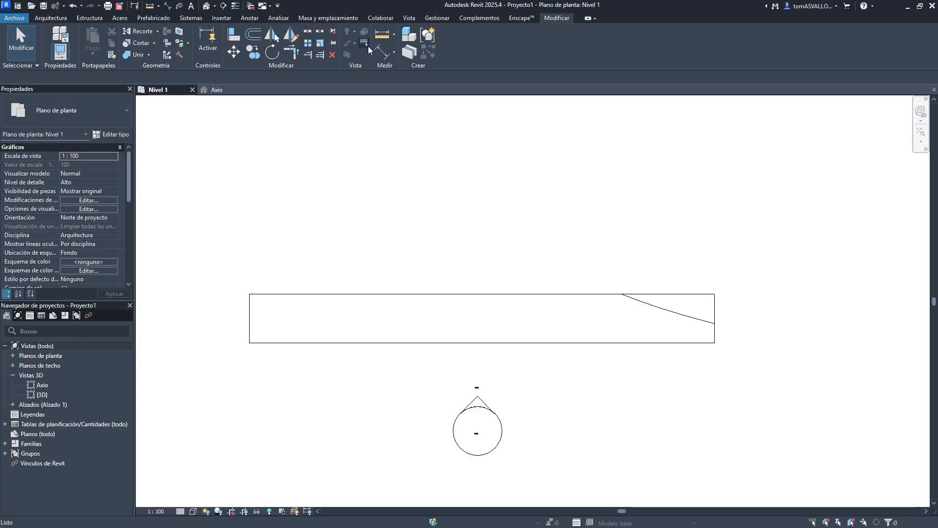
pyautogui.click(513, 294)
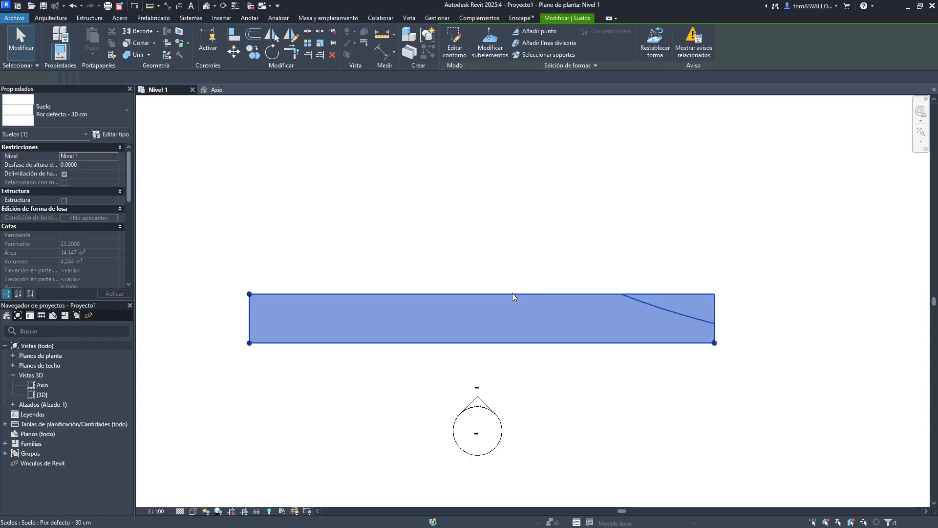
pyautogui.doubleClick(456, 294)
pyautogui.moveTo(467, 295); pyautogui.dragTo(459, 175)
pyautogui.press('l')
pyautogui.press('i')
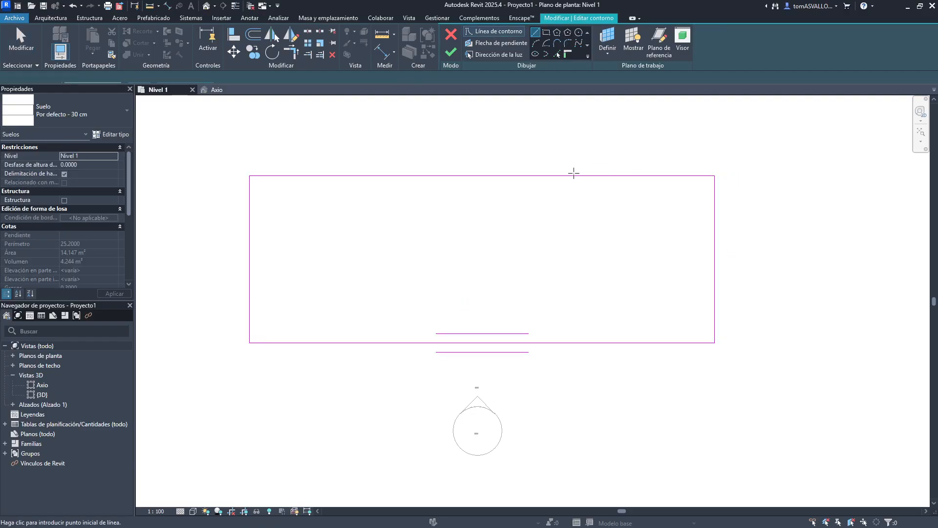
pyautogui.click(575, 176)
pyautogui.click(576, 273)
pyautogui.click(713, 273)
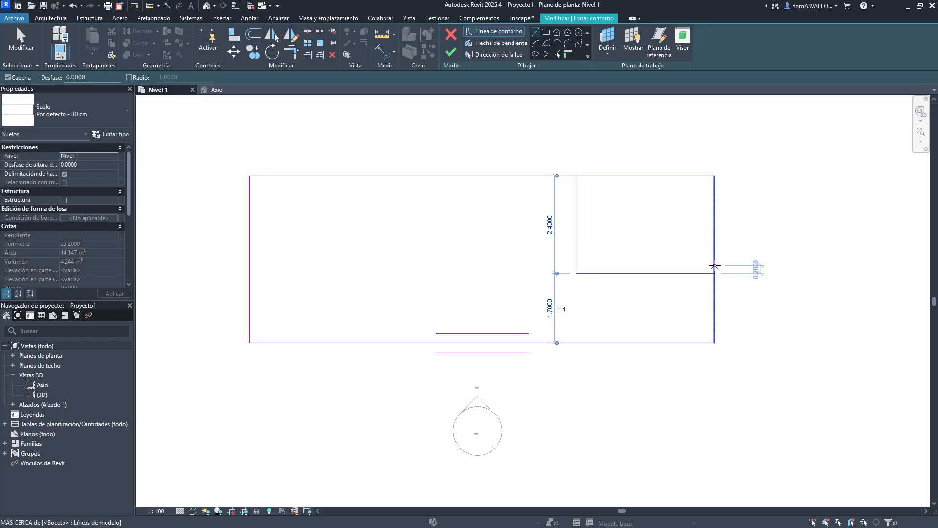
pyautogui.press('Escape')
pyautogui.press('Escape')
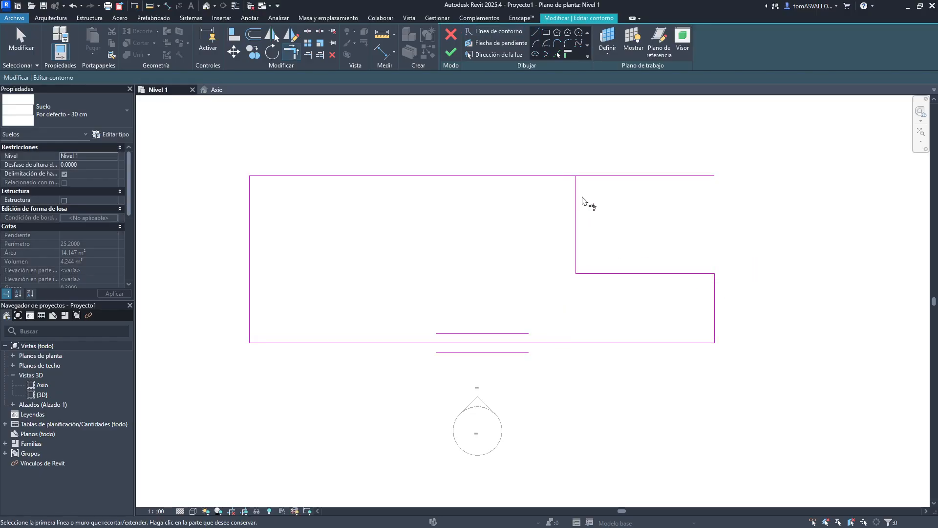
pyautogui.click(450, 53)
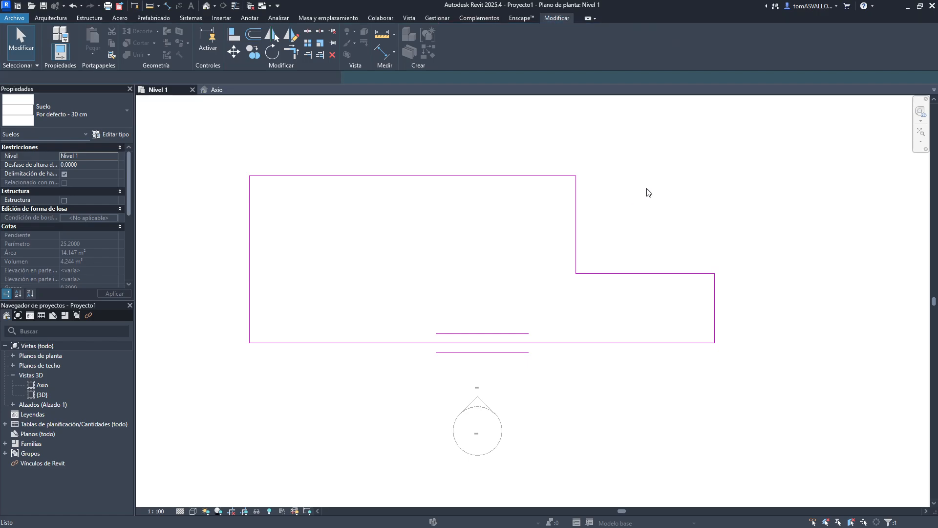
# - Raise the floor's inner notch corner point to 0.3 with Modify Sub-Elements in the Axio 3D view
pyautogui.moveTo(670, 192); pyautogui.dragTo(550, 166, button='middle')
pyautogui.click(532, 220)
pyautogui.moveTo(553, 218); pyautogui.dragTo(620, 223, button='middle')
pyautogui.click(357, 287)
pyautogui.click(410, 206)
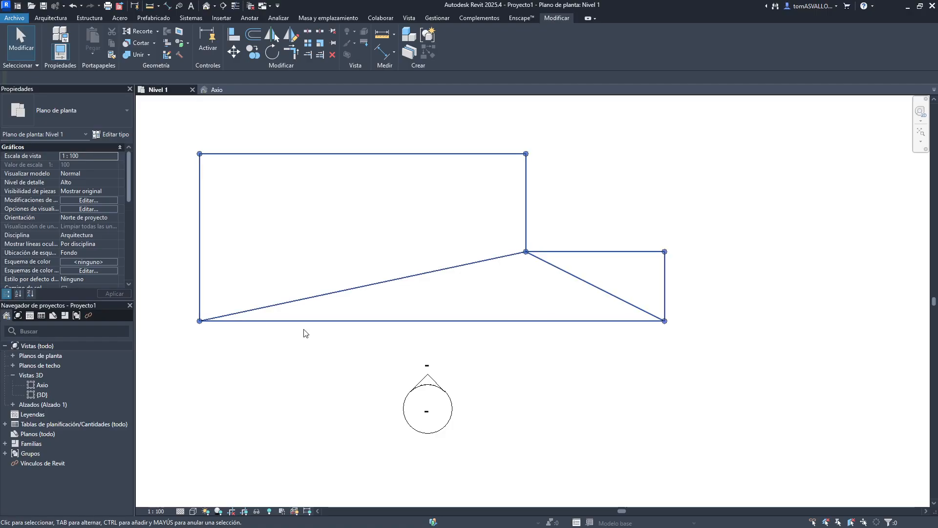
pyautogui.click(216, 89)
pyautogui.keyDown('shift'); pyautogui.moveTo(450, 348); pyautogui.dragTo(368, 332, button='middle'); pyautogui.keyUp('shift')
pyautogui.click(379, 303)
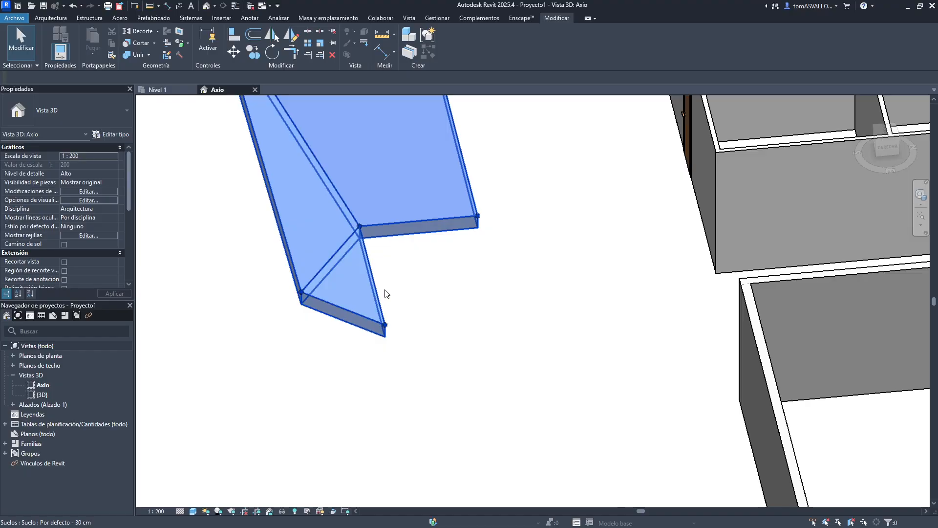
pyautogui.moveTo(384, 290); pyautogui.dragTo(425, 366, button='middle')
pyautogui.click(486, 44)
pyautogui.click(402, 306)
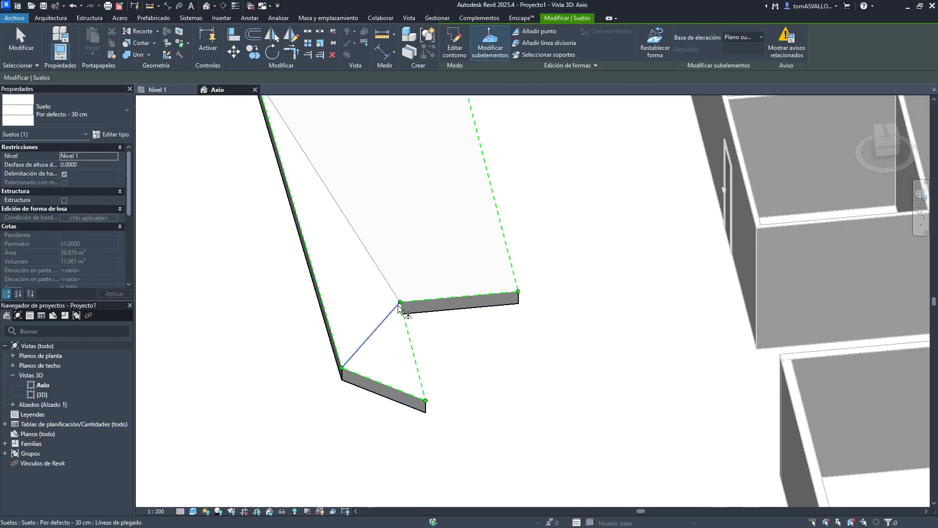
pyautogui.keyDown('shift'); pyautogui.moveTo(401, 307); pyautogui.dragTo(392, 263, button='middle'); pyautogui.keyUp('shift')
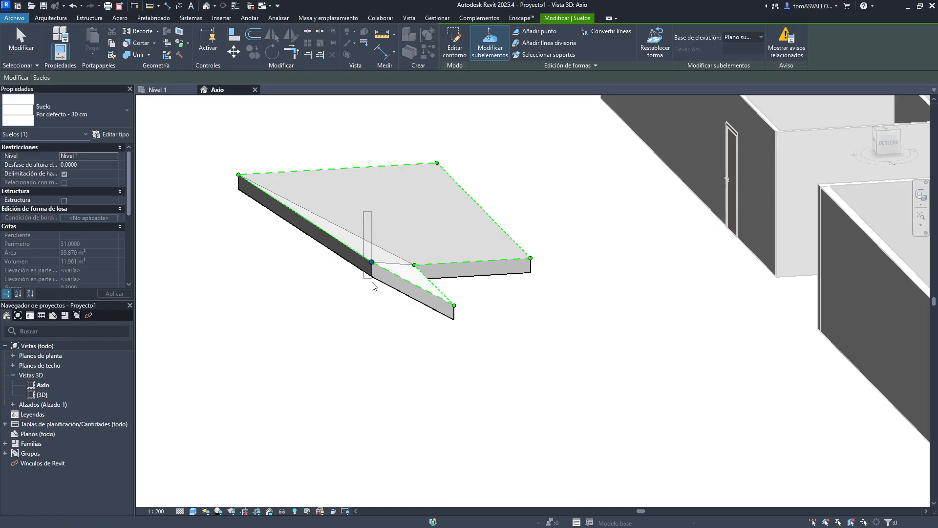
pyautogui.moveTo(372, 263); pyautogui.dragTo(370, 298)
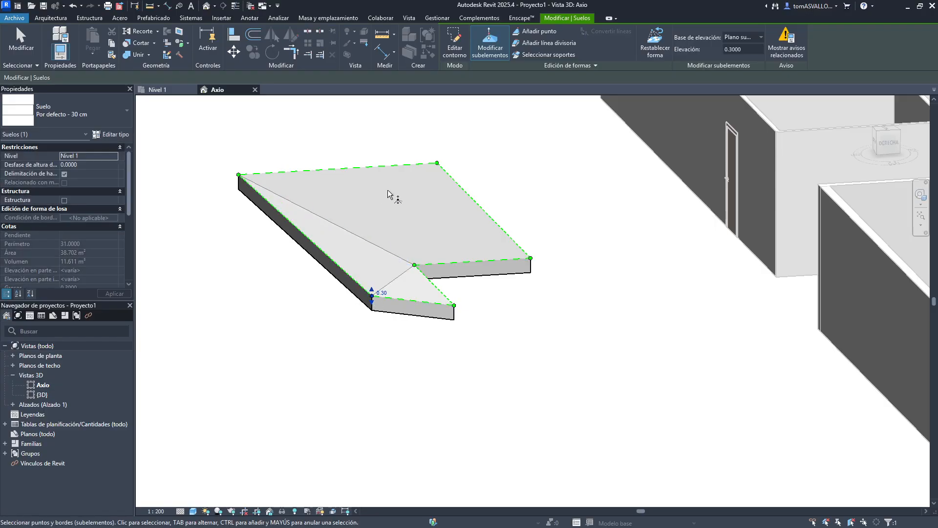
# - Raise the floor's far upper corner point to an elevation of 0.3
pyautogui.click(437, 162)
pyautogui.moveTo(435, 156); pyautogui.dragTo(435, 147)
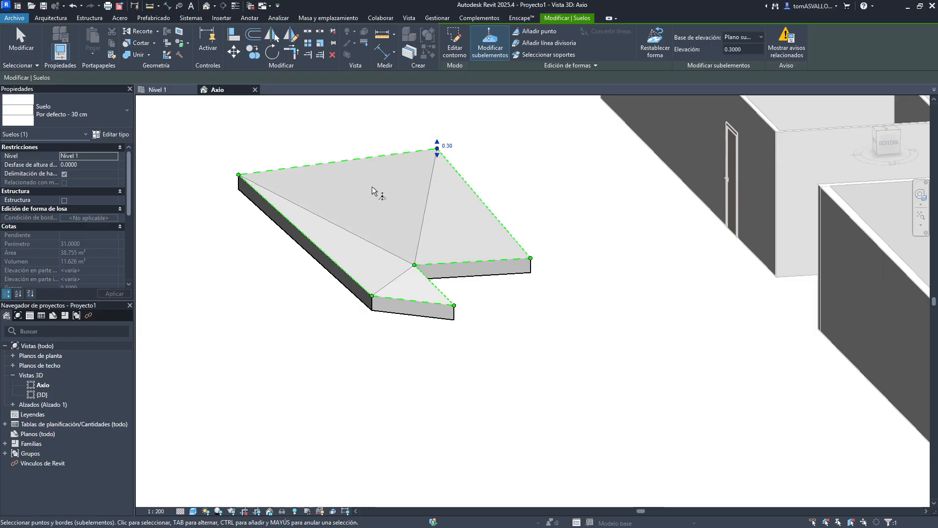
pyautogui.click(373, 202)
pyautogui.moveTo(387, 224); pyautogui.dragTo(556, 344, button='middle')
pyautogui.press('Escape')
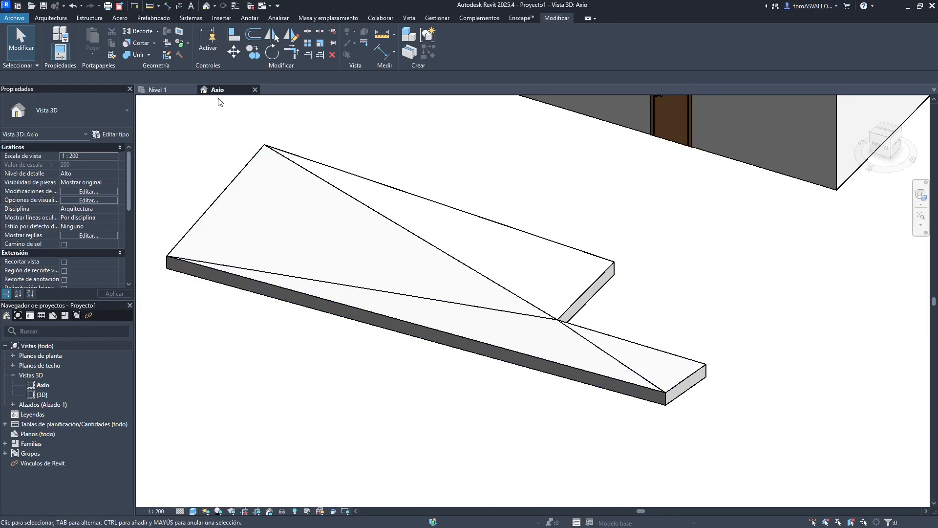
# - Hide the floor's three fold lines in the Nivel 1 plan with Linework using the Líneas invisibles style
pyautogui.click(160, 89)
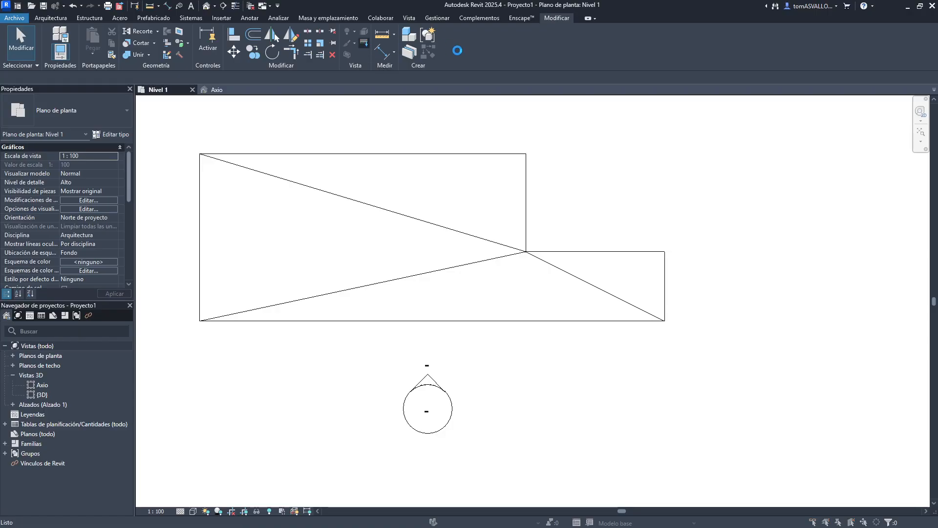
pyautogui.press('Escape')
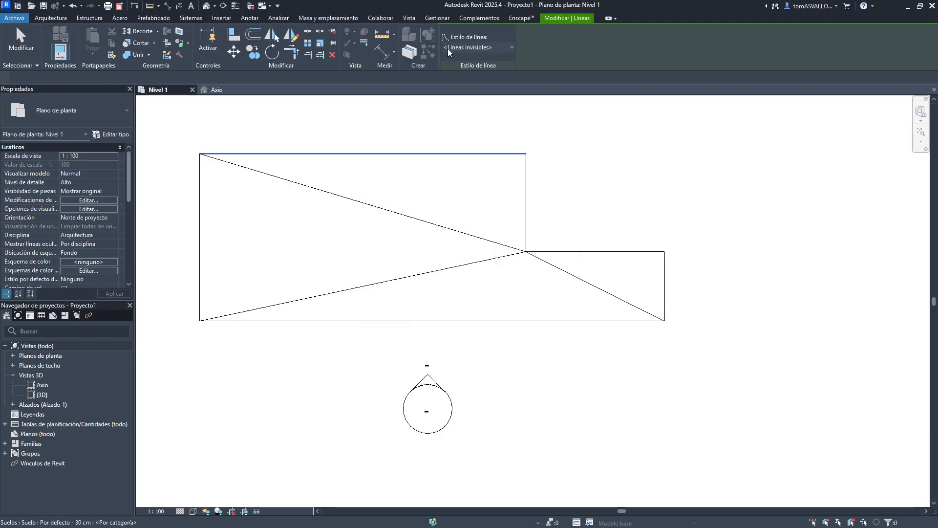
pyautogui.click(448, 226)
pyautogui.click(469, 263)
pyautogui.click(561, 268)
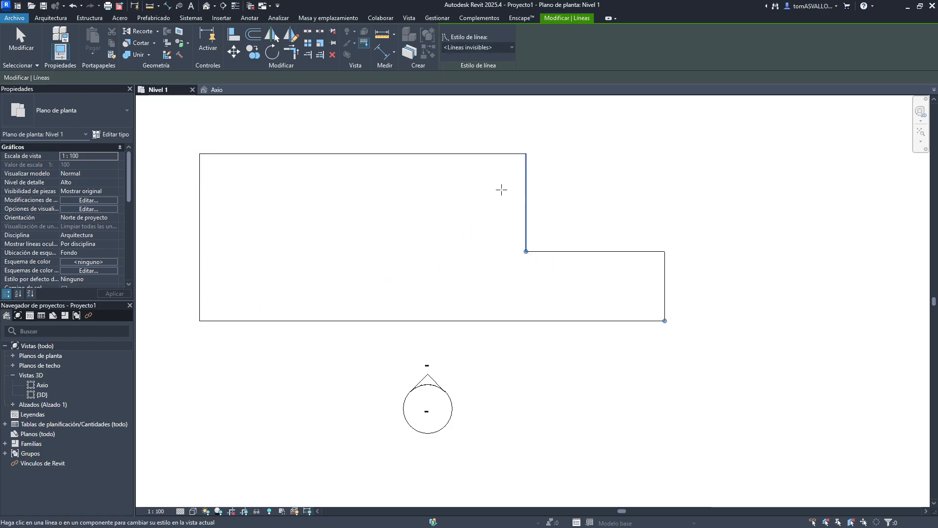
pyautogui.press('Escape')
pyautogui.click(526, 206)
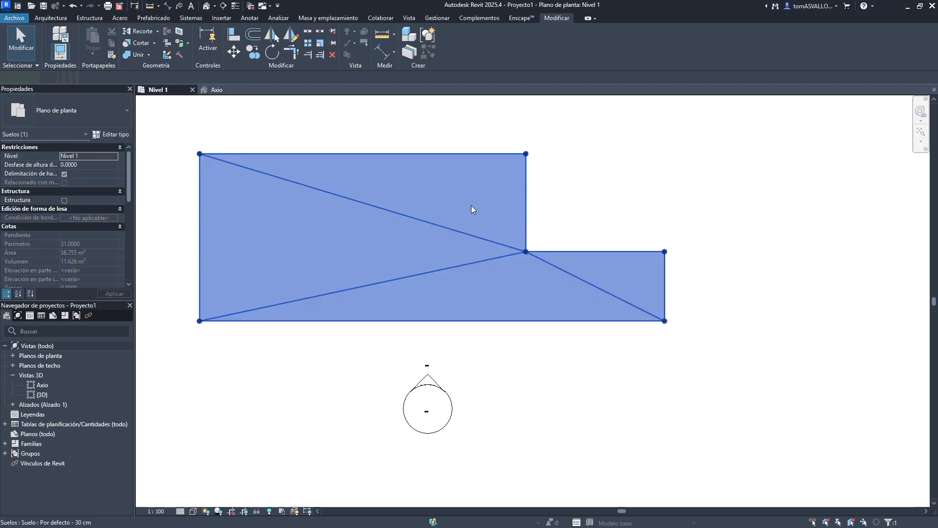
pyautogui.press('Escape')
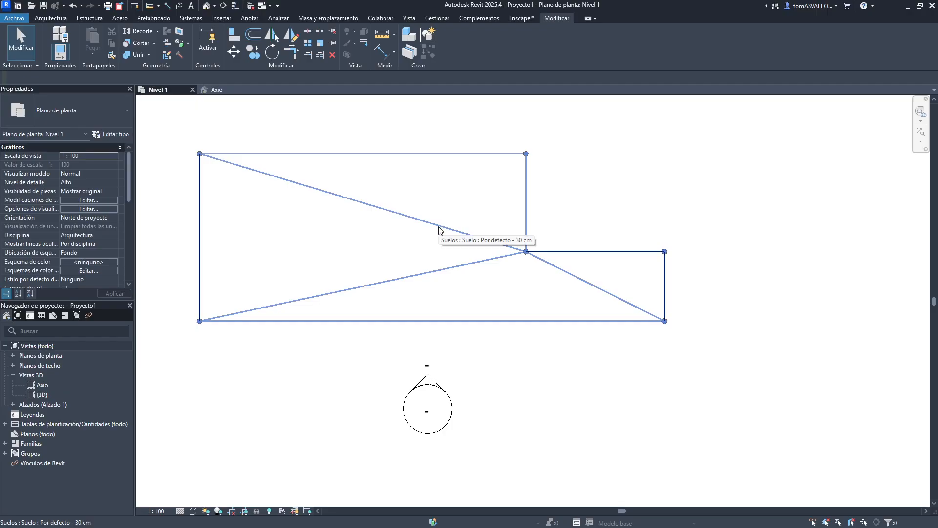
# - Hide the floor's three fold lines in the Axio 3D view with Linework using the Líneas invisibles style
pyautogui.click(238, 92)
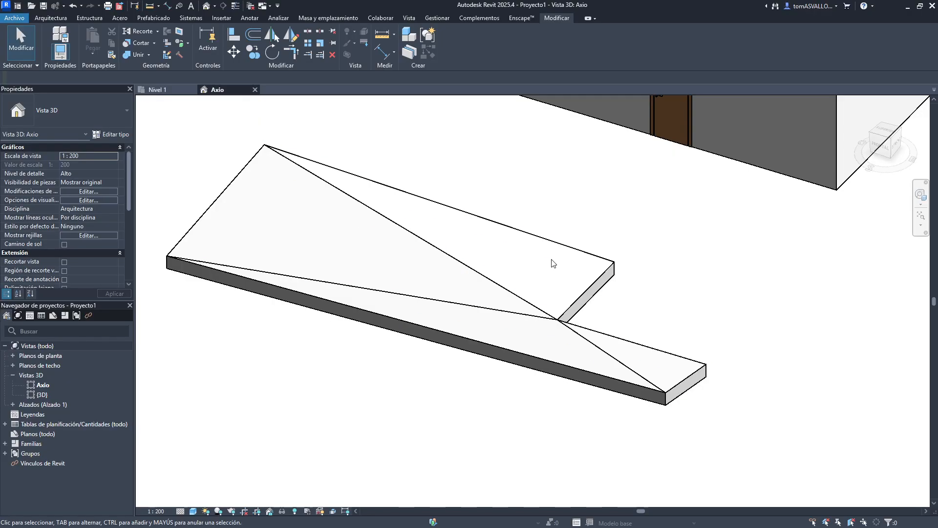
pyautogui.keyDown('shift'); pyautogui.moveTo(551, 262); pyautogui.dragTo(484, 321, button='middle'); pyautogui.keyUp('shift')
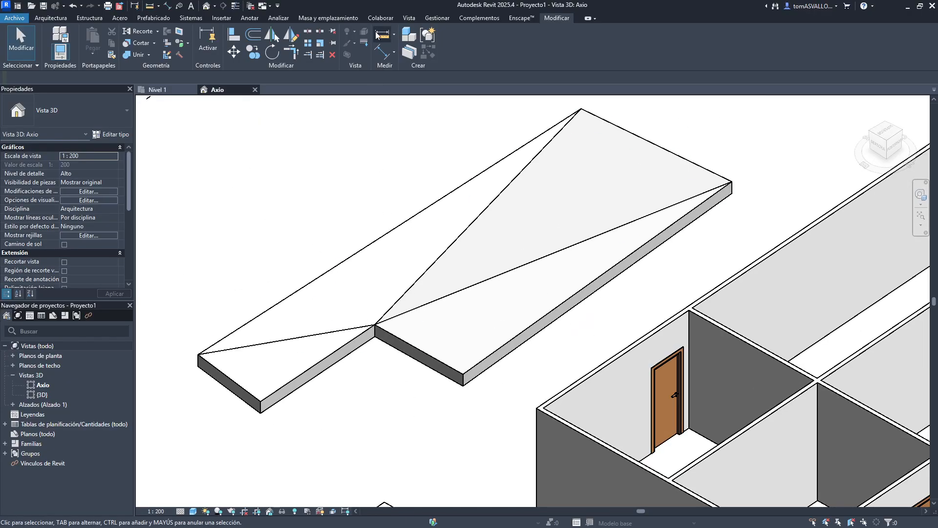
pyautogui.click(363, 44)
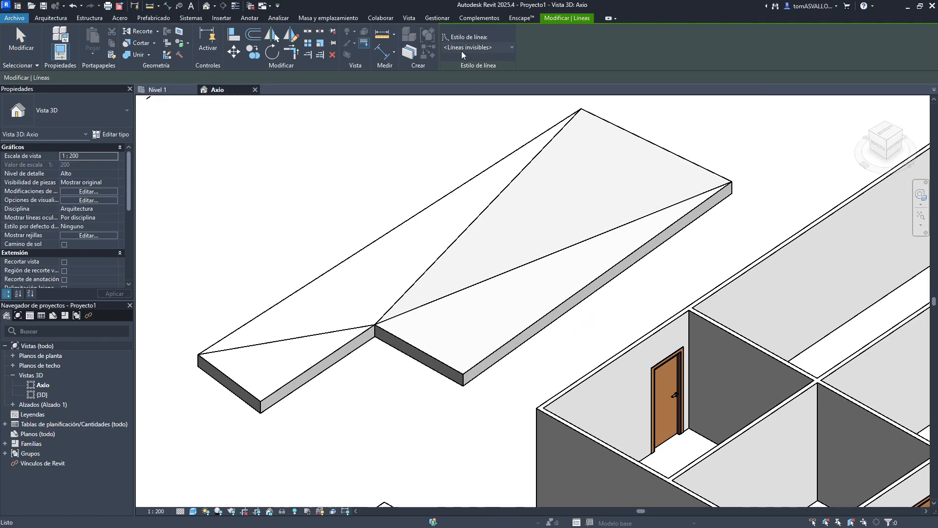
pyautogui.click(493, 206)
pyautogui.click(498, 280)
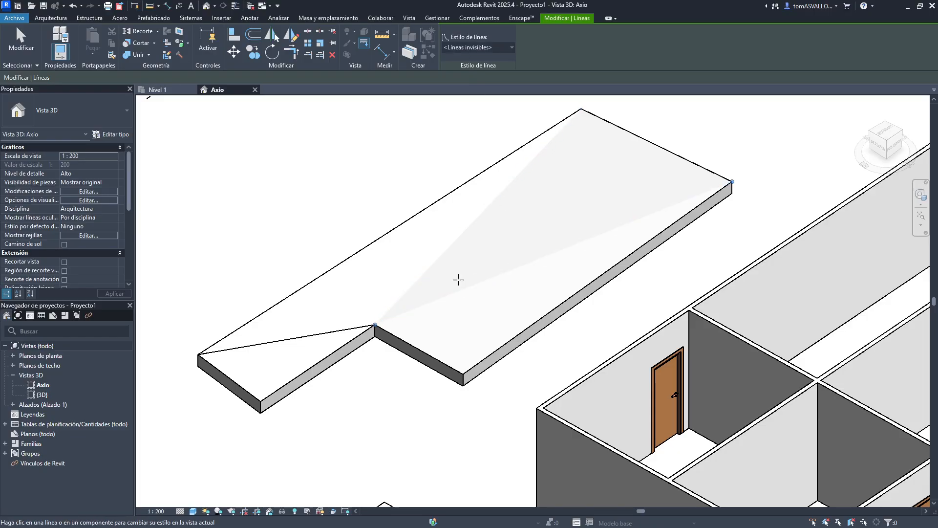
pyautogui.click(341, 330)
pyautogui.press('Escape')
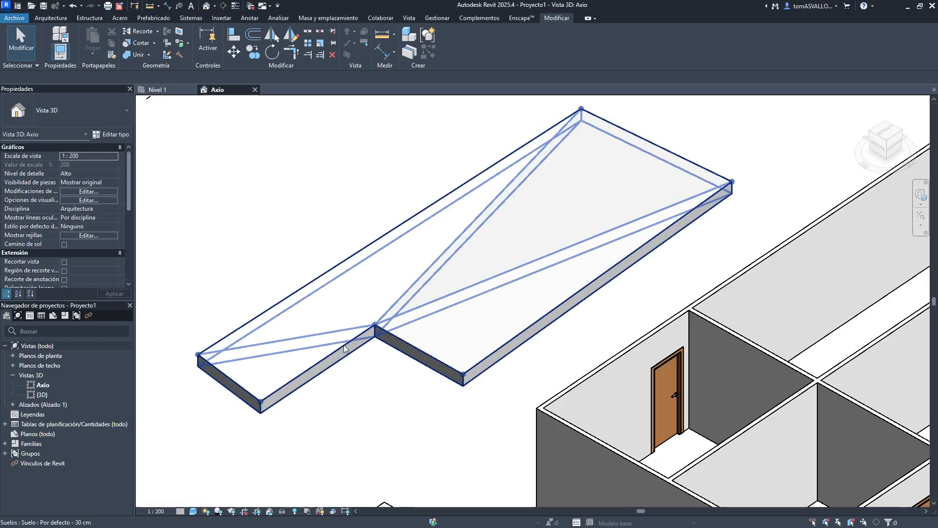
# - Delete the shaped floor in the Axio 3D view
pyautogui.click(344, 344)
pyautogui.press('Delete')
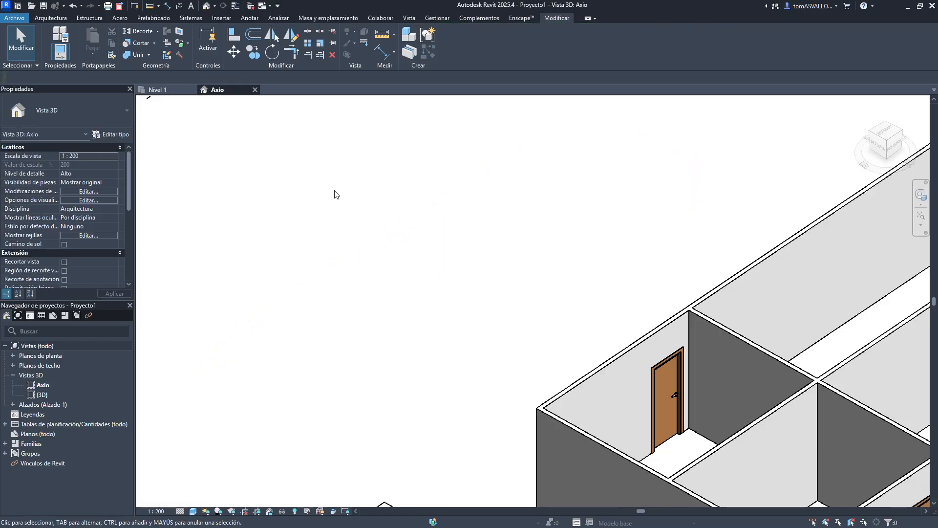
pyautogui.click(383, 37)
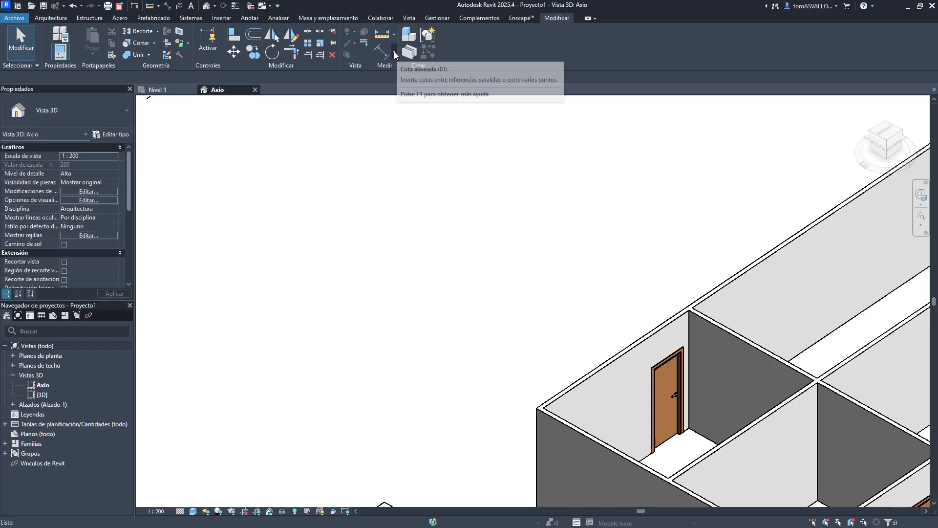
pyautogui.click(394, 52)
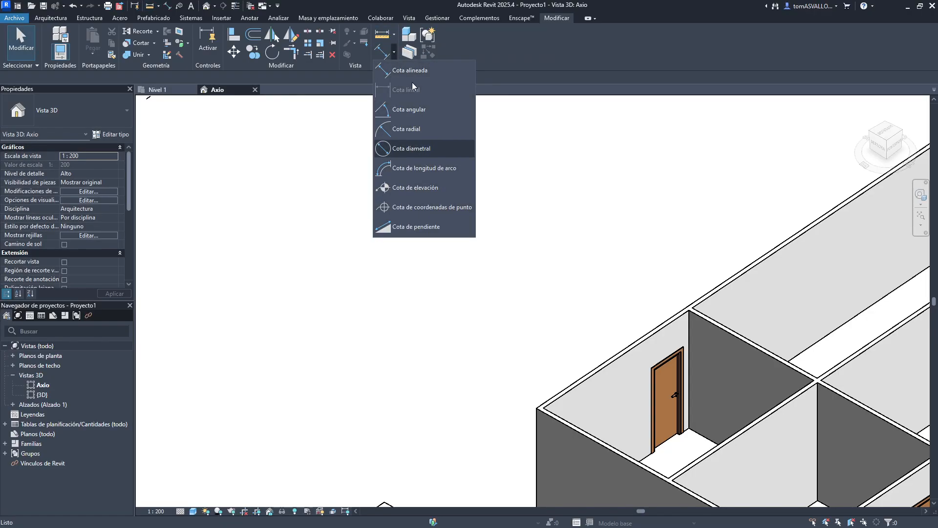
pyautogui.click(411, 69)
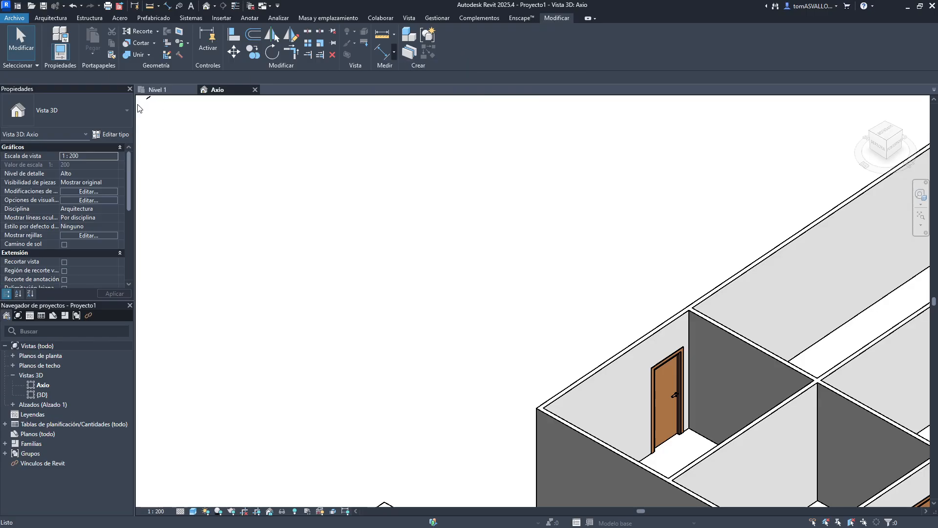
pyautogui.click(111, 134)
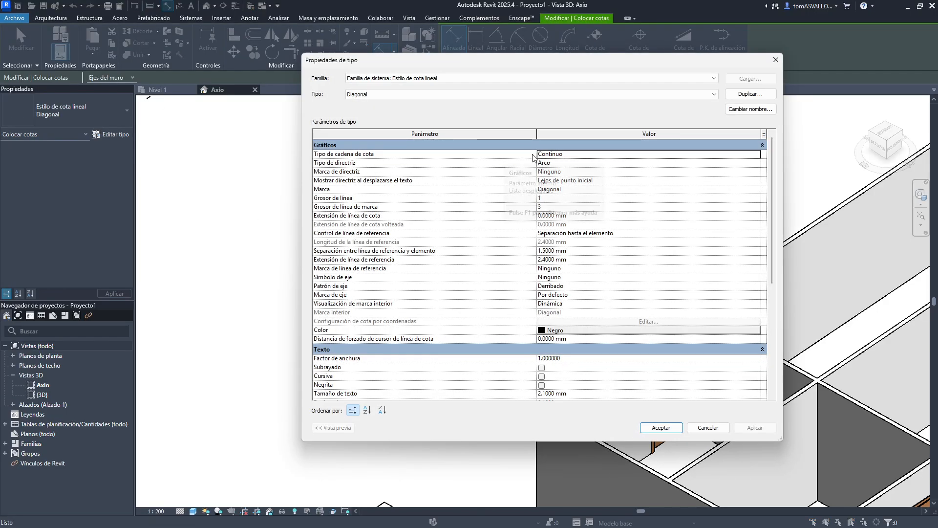
pyautogui.scroll(-7, 540, 223)
pyautogui.press('Escape')
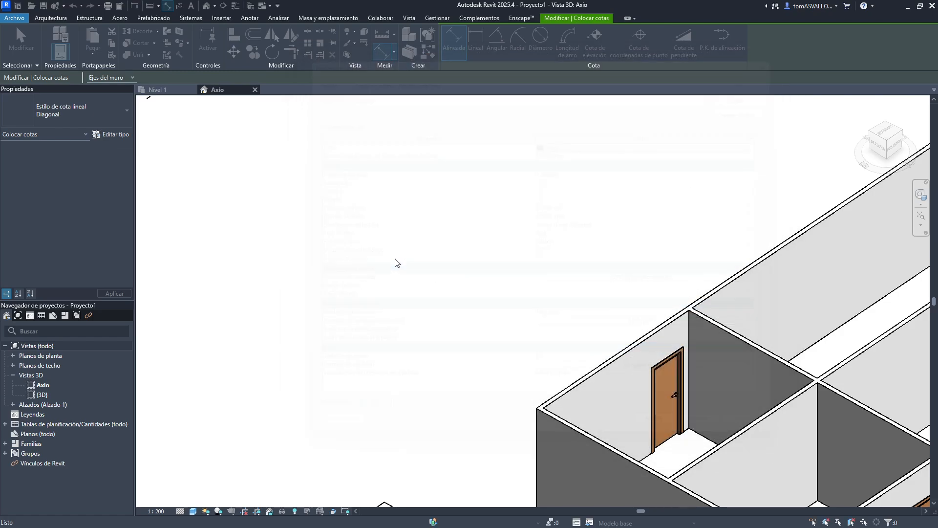
pyautogui.press('Escape')
pyautogui.press('Escape')
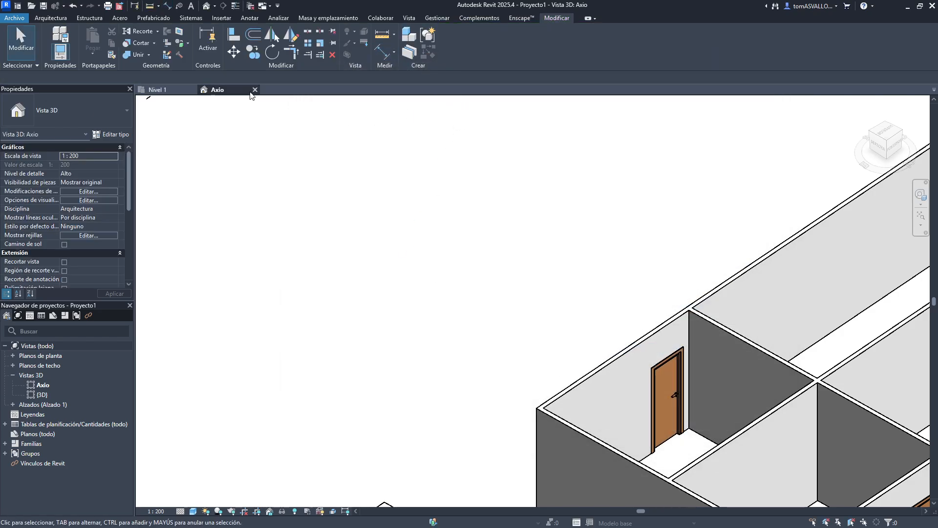
# - Move the bench in the Nivel 1 plan out of the room to an open area below the building
pyautogui.click(156, 90)
pyautogui.scroll(-6, 482, 285)
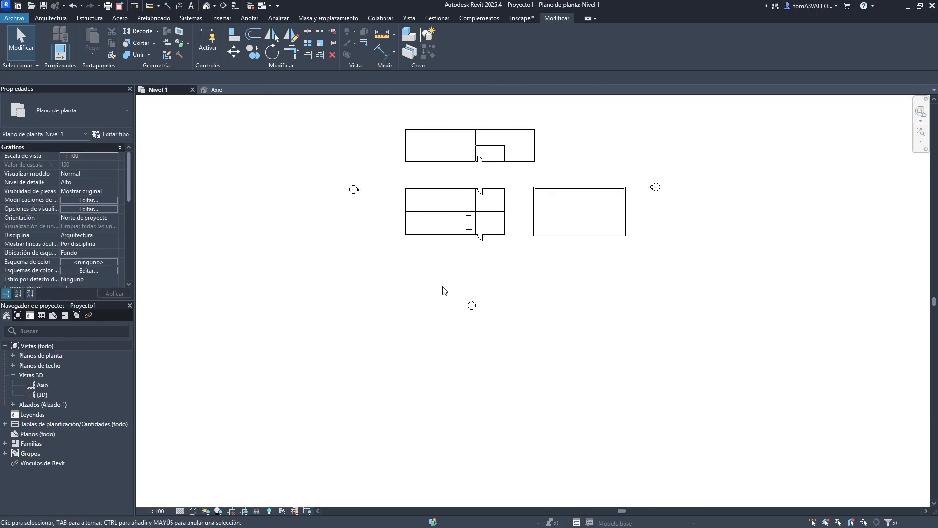
pyautogui.moveTo(451, 198); pyautogui.dragTo(420, 272, button='middle')
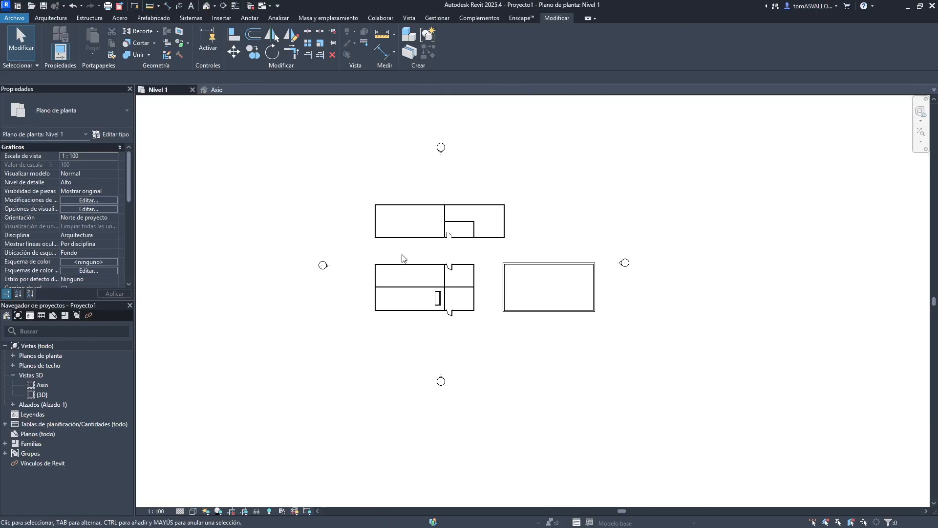
pyautogui.scroll(3, 380, 248)
pyautogui.moveTo(373, 184); pyautogui.dragTo(304, 243, button='middle')
pyautogui.scroll(4, 304, 231)
pyautogui.moveTo(277, 229); pyautogui.dragTo(304, 250)
pyautogui.moveTo(373, 253); pyautogui.dragTo(413, 121, button='middle')
pyautogui.moveTo(361, 289); pyautogui.dragTo(379, 50, button='middle')
pyautogui.moveTo(543, 139); pyautogui.dragTo(481, 278, button='middle')
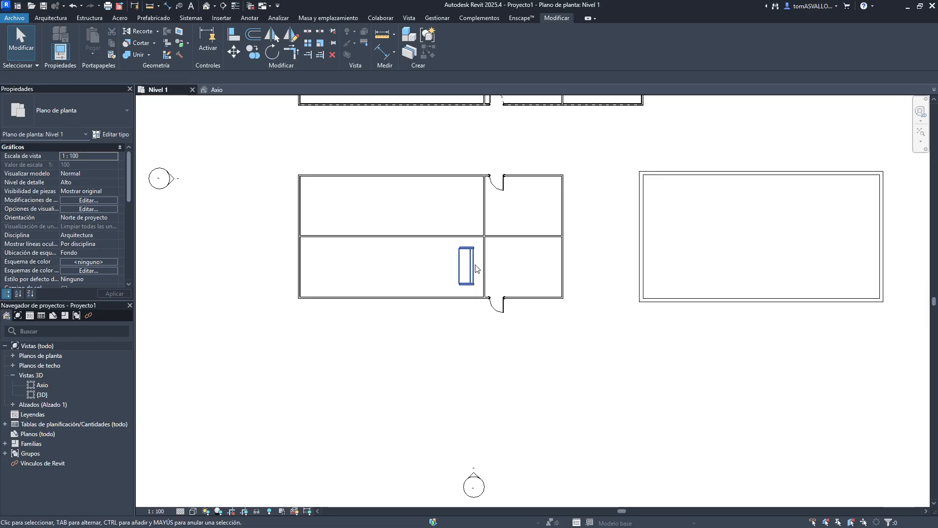
pyautogui.moveTo(476, 268); pyautogui.dragTo(365, 395)
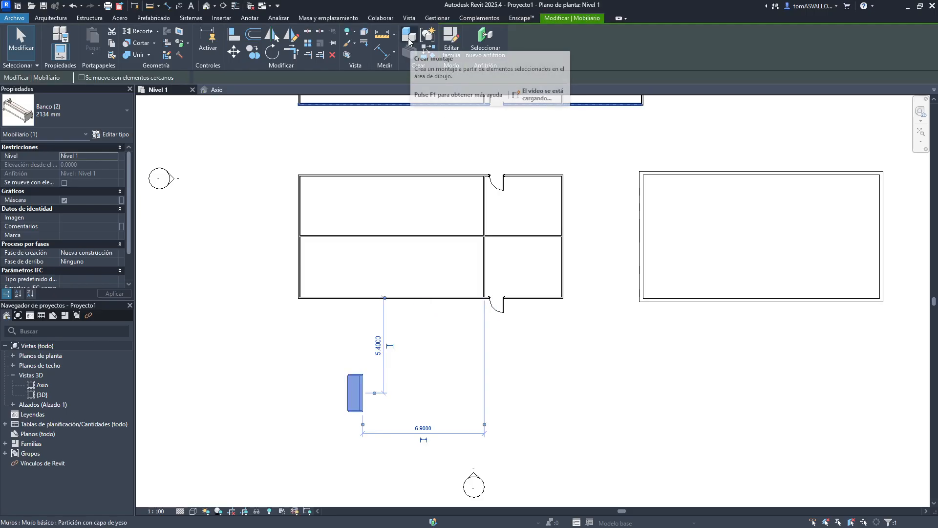
pyautogui.moveTo(415, 332); pyautogui.dragTo(469, 269, button='middle')
pyautogui.scroll(6, 404, 381)
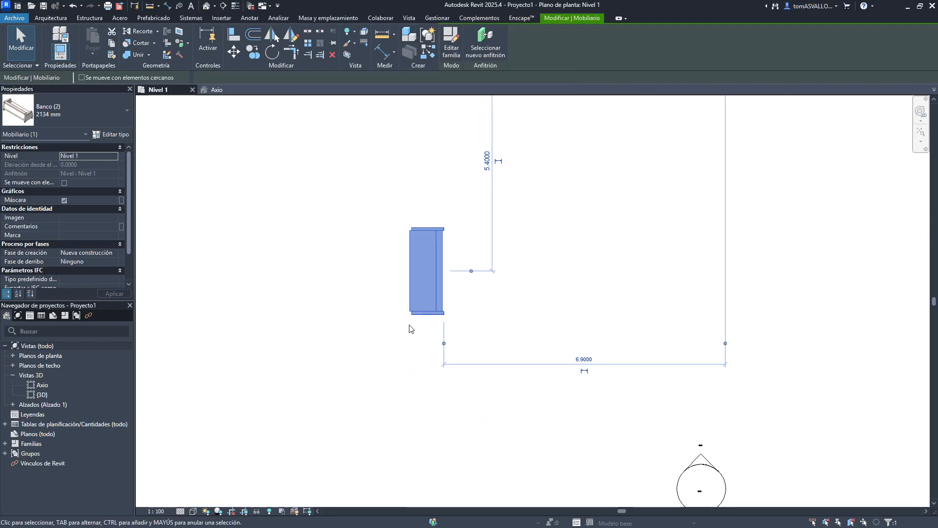
pyautogui.moveTo(409, 329); pyautogui.dragTo(415, 382, button='middle')
# - Copy the bench about 2.4 m straight downward
pyautogui.press('c')
pyautogui.press('o')
pyautogui.click(472, 316)
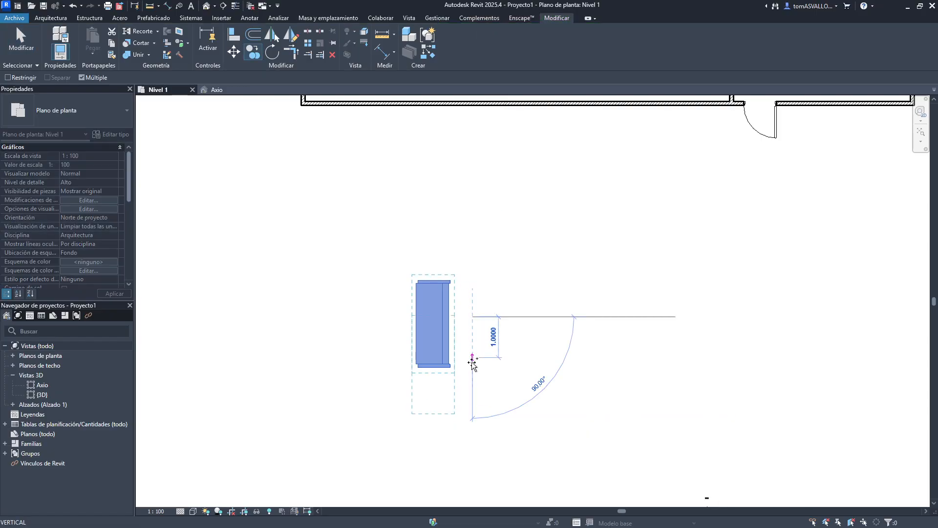
pyautogui.click(467, 431)
pyautogui.press('Escape')
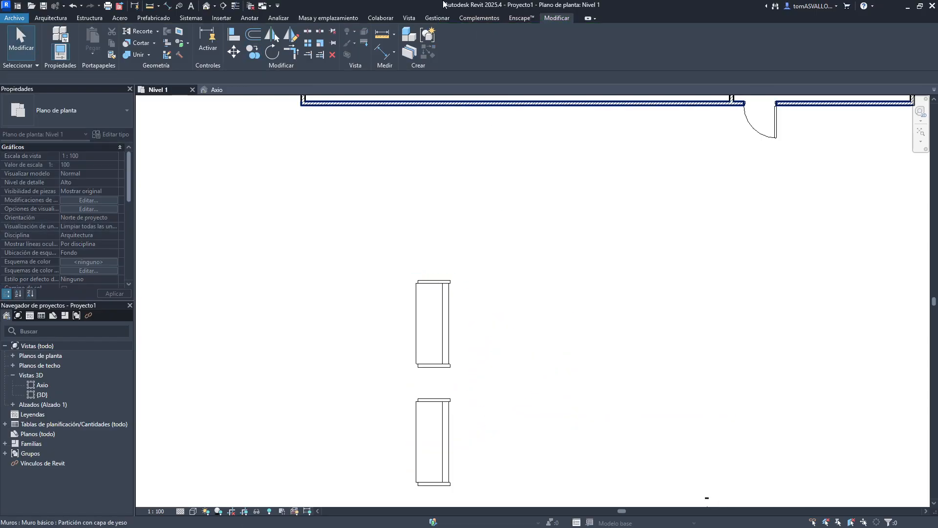
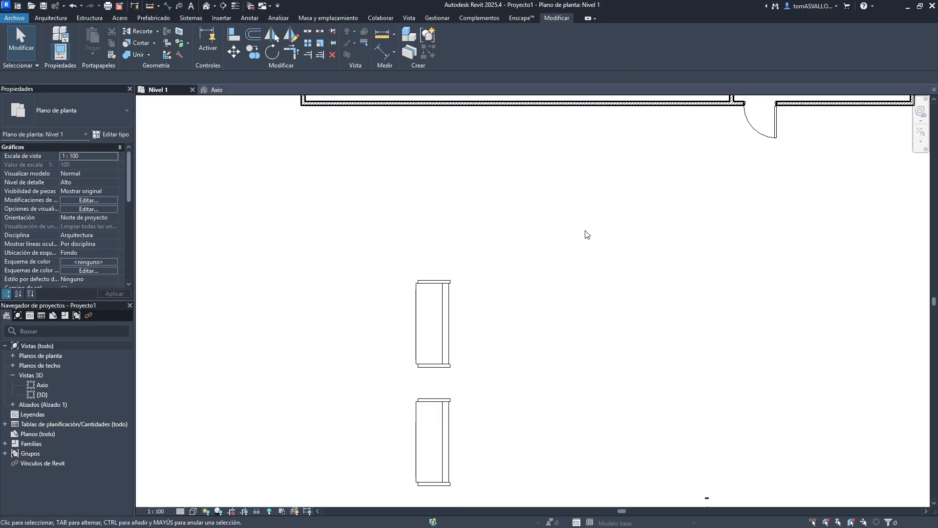
# - Select the two benches in the floor plan
pyautogui.moveTo(555, 285); pyautogui.dragTo(536, 218, button='middle')
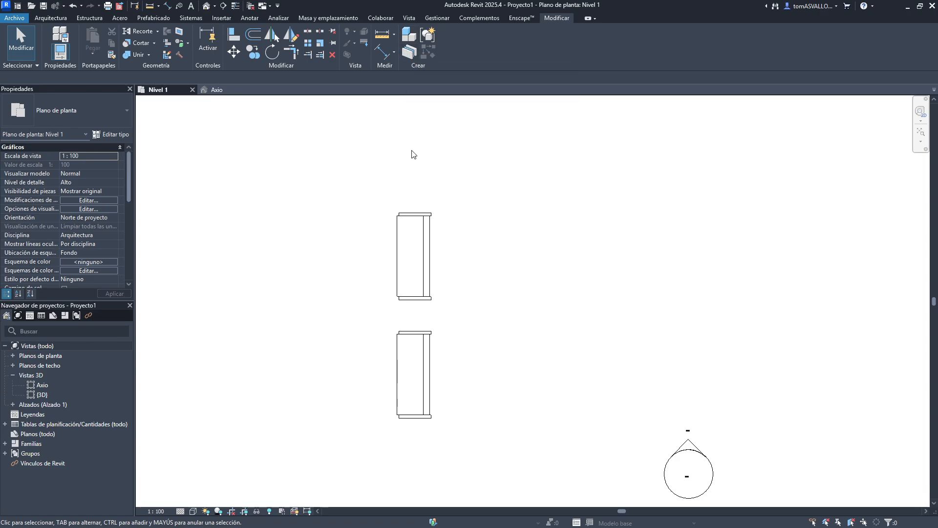
pyautogui.moveTo(457, 157); pyautogui.dragTo(391, 464)
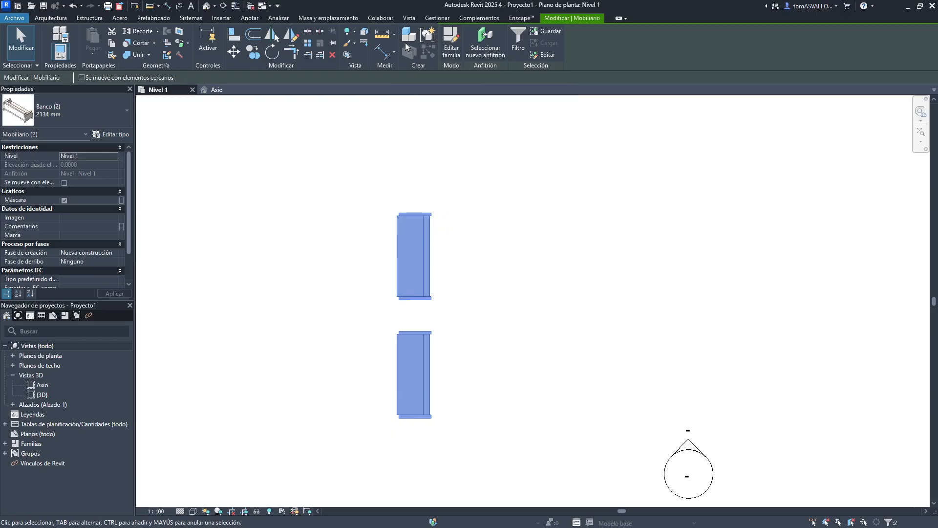
pyautogui.moveTo(334, 239); pyautogui.dragTo(394, 230, button='middle')
pyautogui.press('c')
pyautogui.press('o')
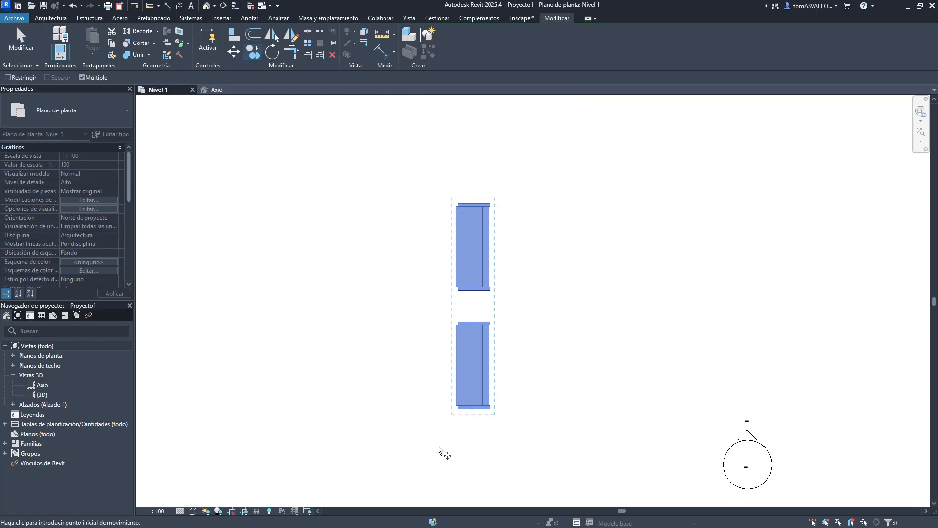
pyautogui.press('Escape')
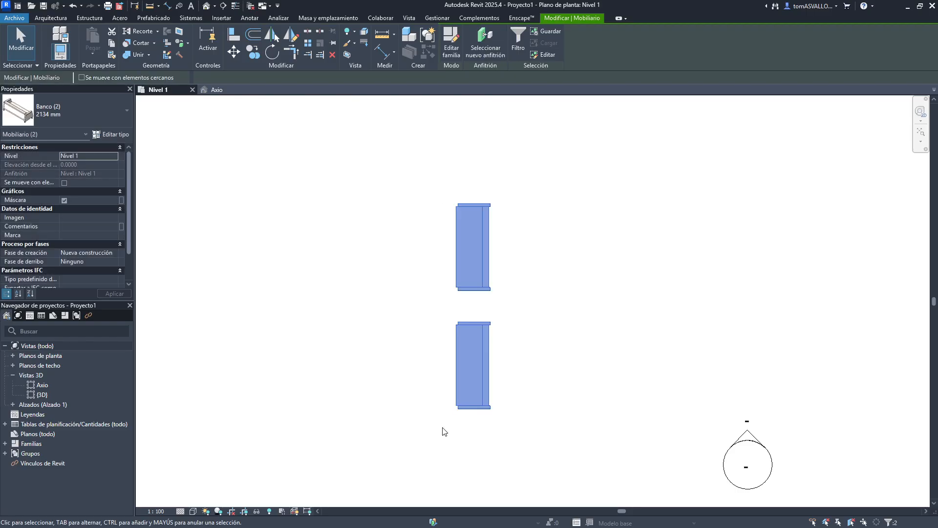
# - Mirror the two benches about a vertical axis just to their right to form a second row
pyautogui.press('d')
pyautogui.press('m')
pyautogui.click(502, 410)
pyautogui.click(503, 200)
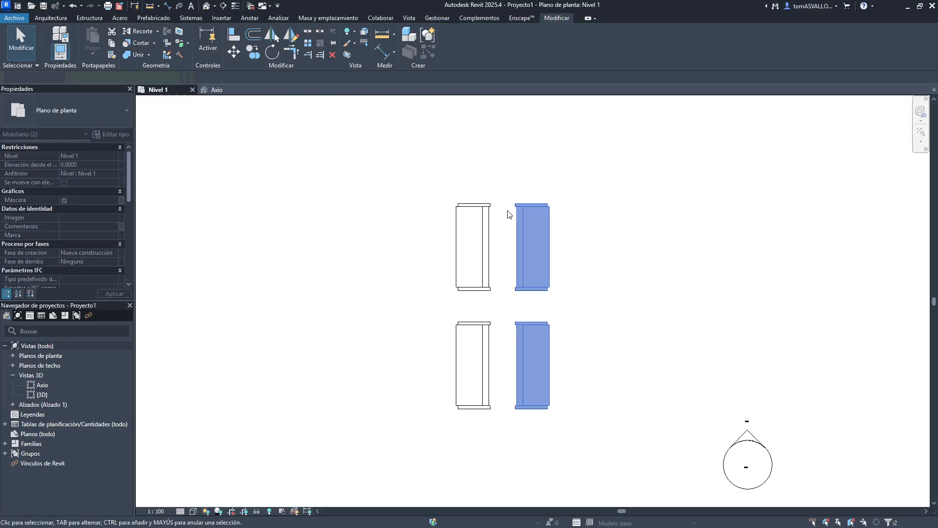
# - Select all four benches and create a new assembly from them with the default type name
pyautogui.click(621, 200)
pyautogui.moveTo(621, 200); pyautogui.dragTo(345, 425)
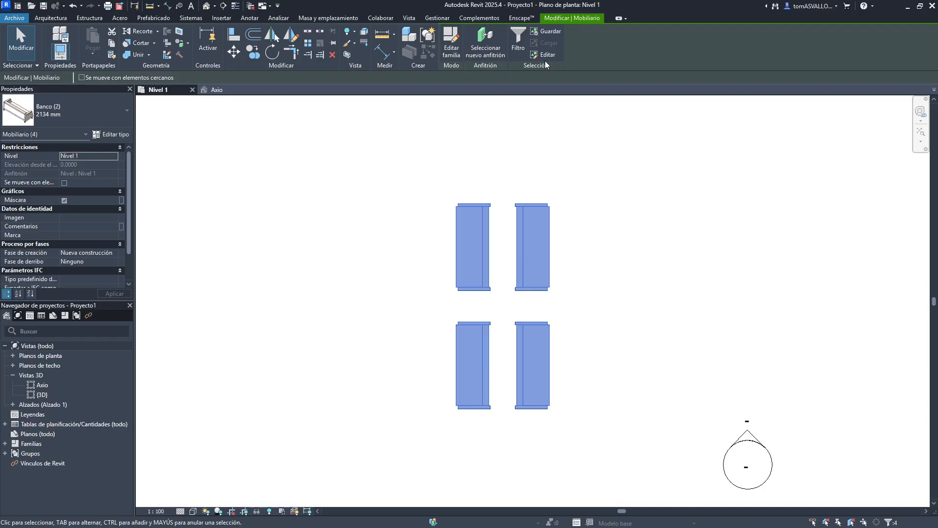
pyautogui.click(416, 39)
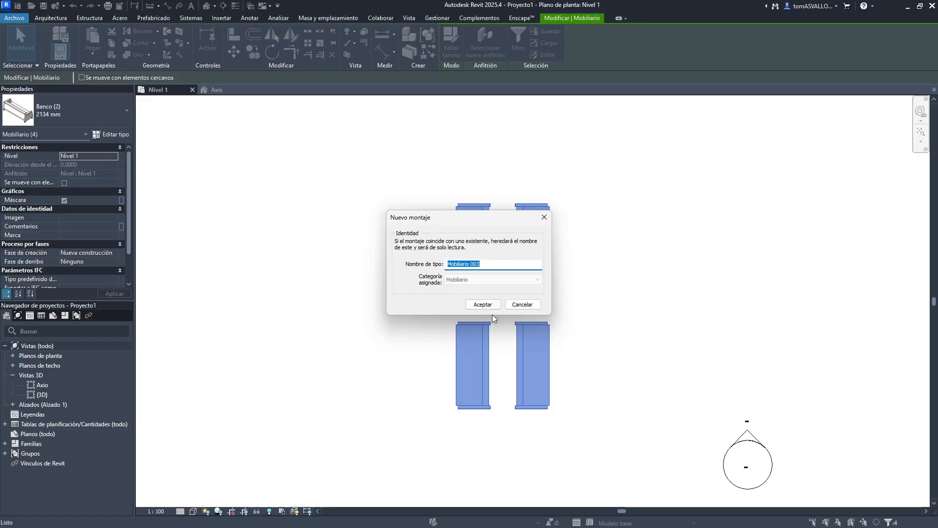
pyautogui.click(482, 304)
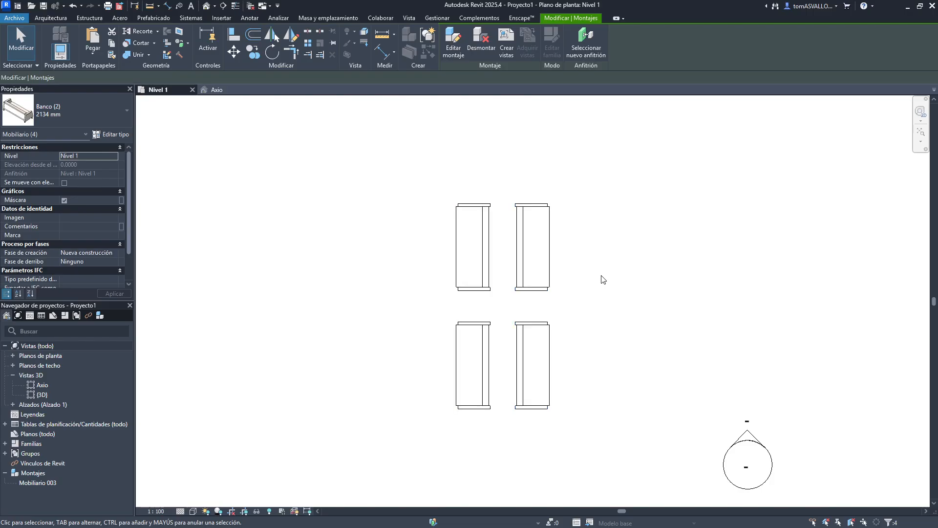
# - Select the bench assembly and move it slightly up and to the right
pyautogui.click(601, 276)
pyautogui.click(550, 292)
pyautogui.moveTo(550, 292); pyautogui.dragTo(350, 294)
pyautogui.click(449, 304)
pyautogui.moveTo(440, 296); pyautogui.dragTo(591, 210)
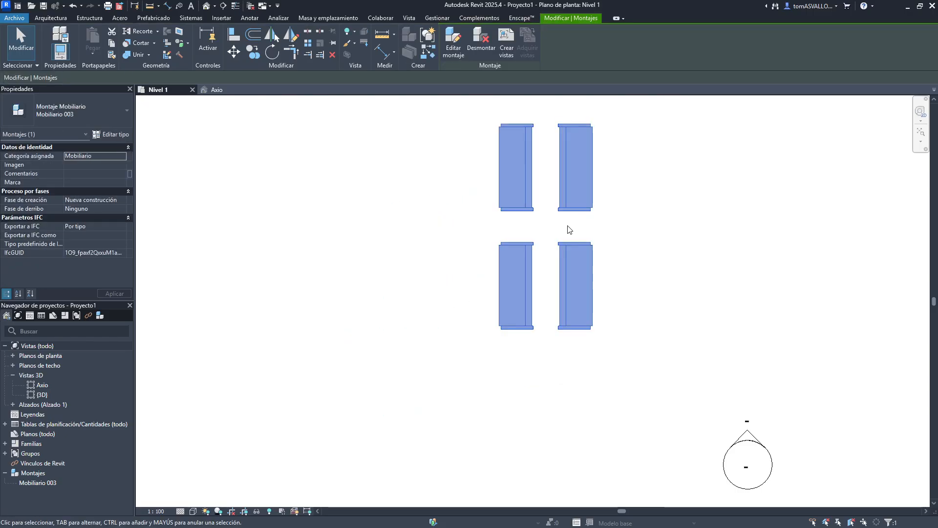
pyautogui.moveTo(423, 206); pyautogui.dragTo(381, 256, button='middle')
pyautogui.scroll(-2, 405, 248)
pyautogui.scroll(2, 450, 233)
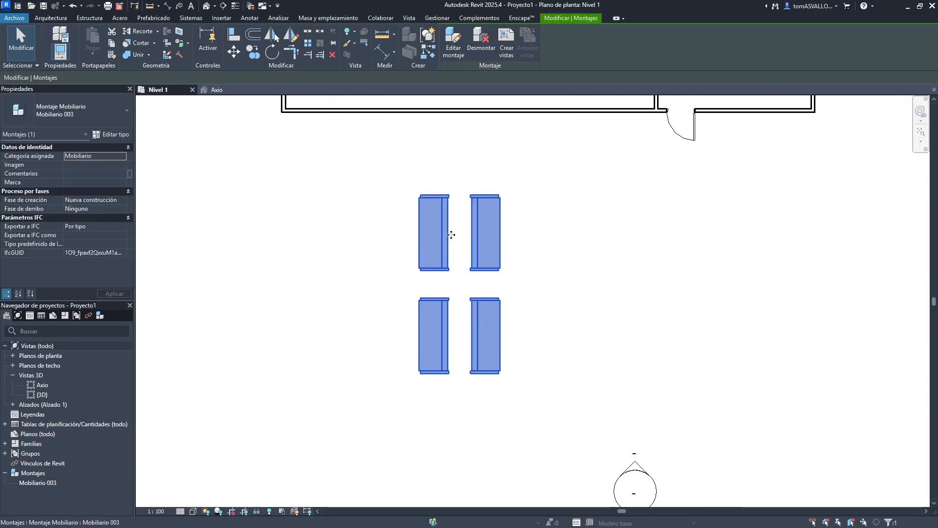
pyautogui.click(485, 37)
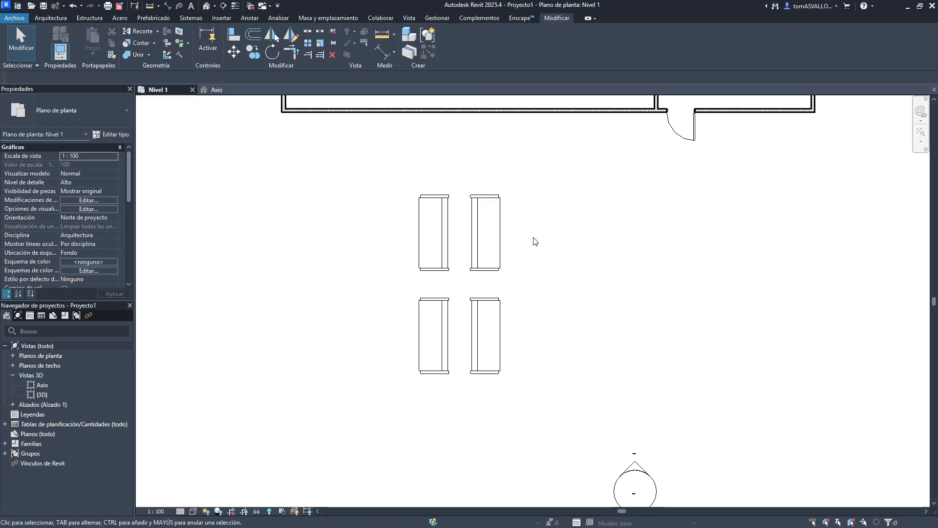
pyautogui.moveTo(544, 196); pyautogui.dragTo(416, 271)
pyautogui.moveTo(553, 242); pyautogui.dragTo(402, 352)
pyautogui.click(610, 307)
pyautogui.hotkey('ctrl', 'z')
pyautogui.click(504, 271)
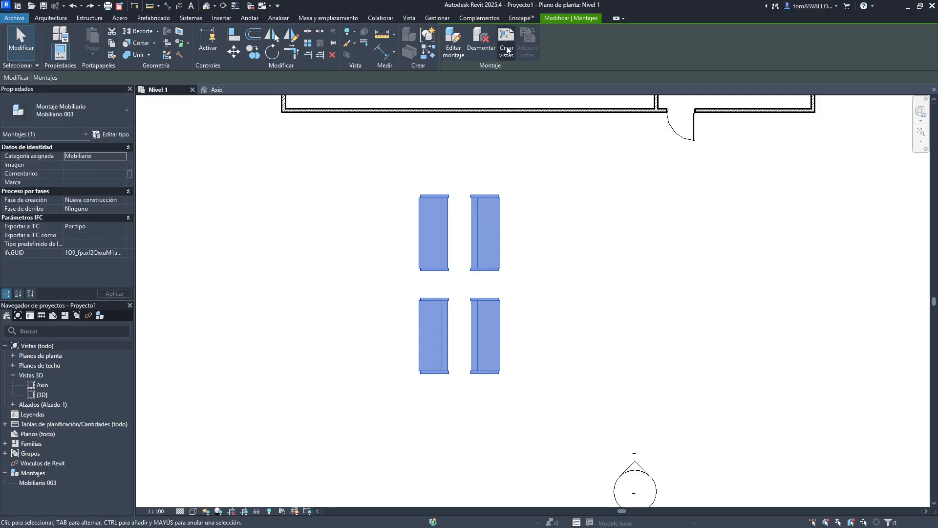
pyautogui.click(454, 42)
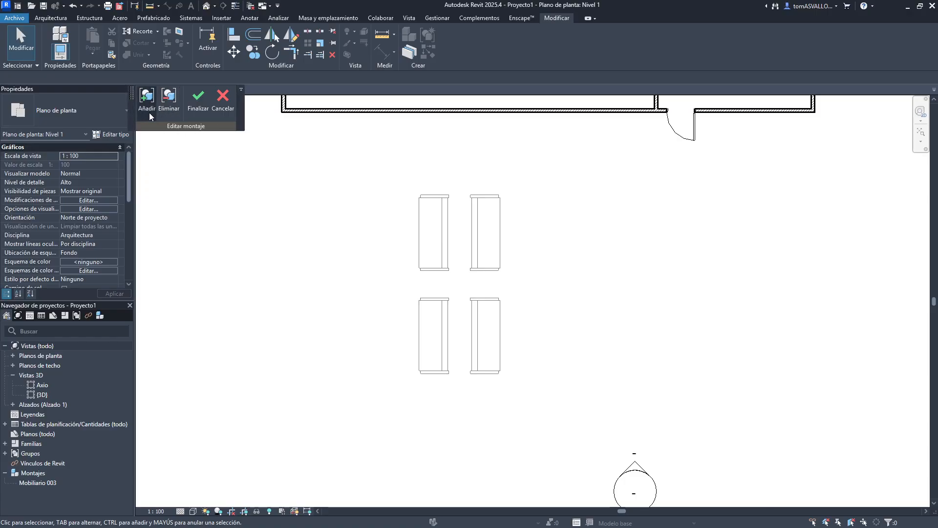
pyautogui.moveTo(348, 168); pyautogui.dragTo(353, 251, button='middle')
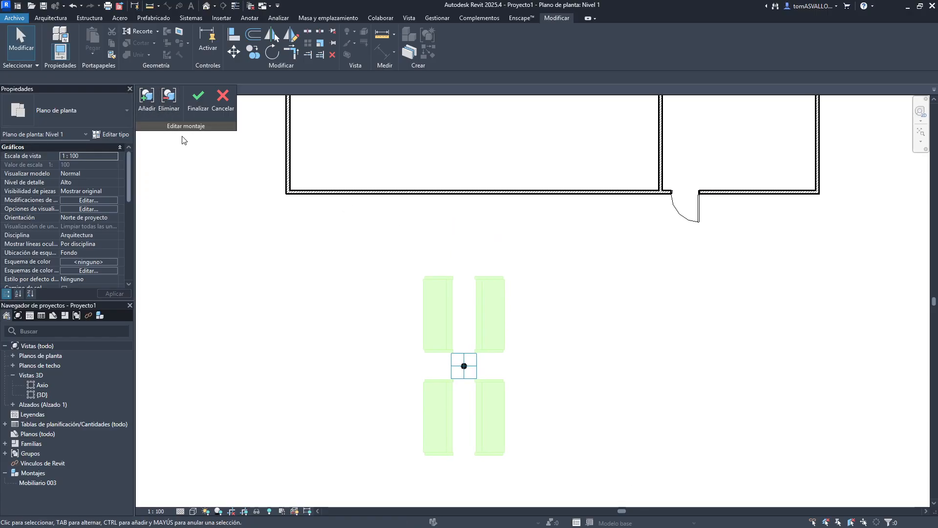
pyautogui.click(147, 99)
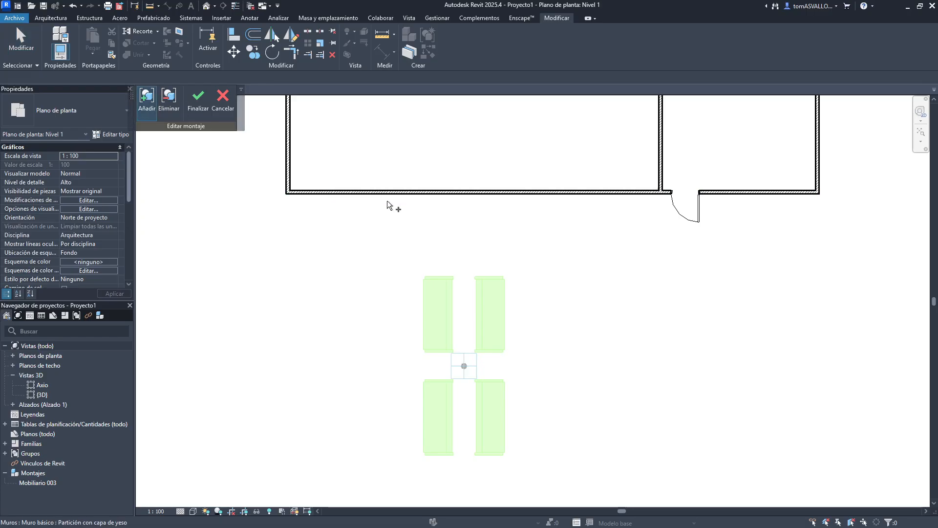
pyautogui.click(699, 222)
pyautogui.click(616, 195)
pyautogui.click(661, 174)
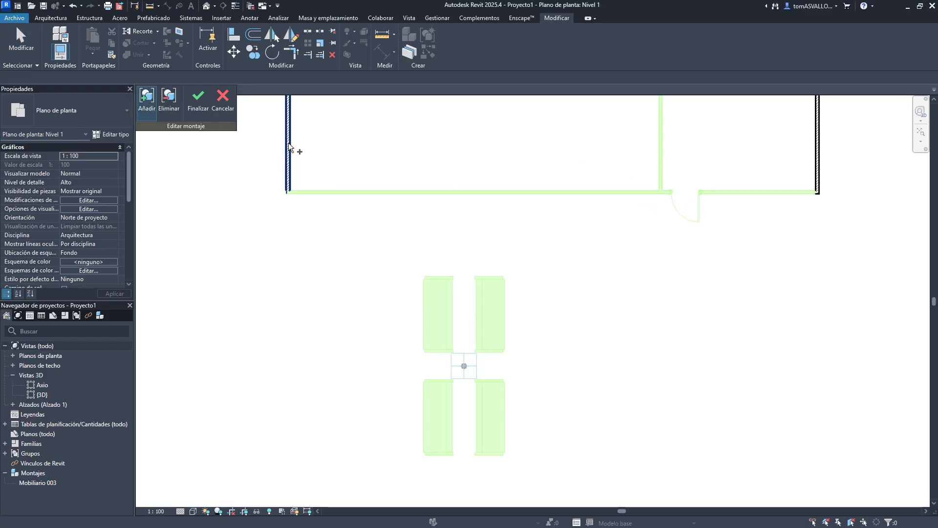
pyautogui.click(169, 99)
pyautogui.click(433, 313)
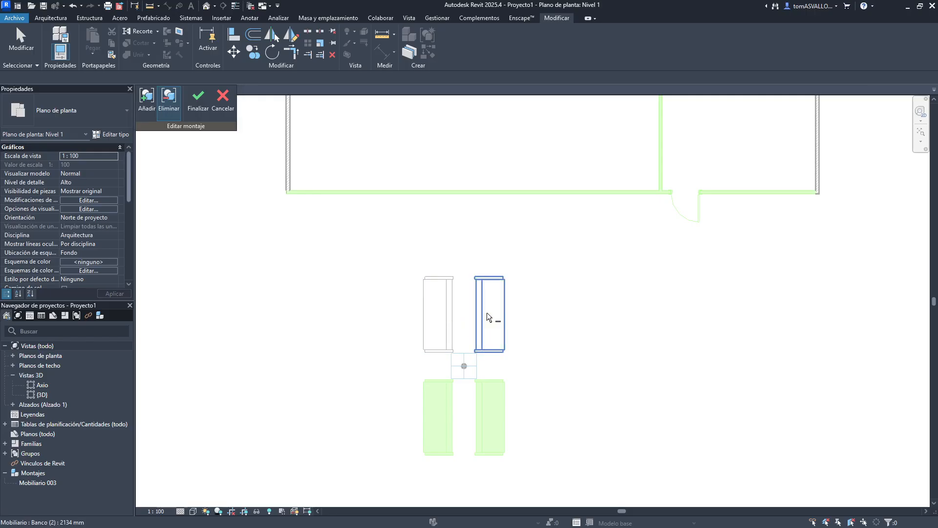
pyautogui.click(486, 312)
pyautogui.click(224, 100)
# - Select the bench assembly and open the Create Views dialog for it
pyautogui.moveTo(489, 355); pyautogui.dragTo(484, 274, button='middle')
pyautogui.moveTo(583, 235); pyautogui.dragTo(345, 354)
pyautogui.click(508, 234)
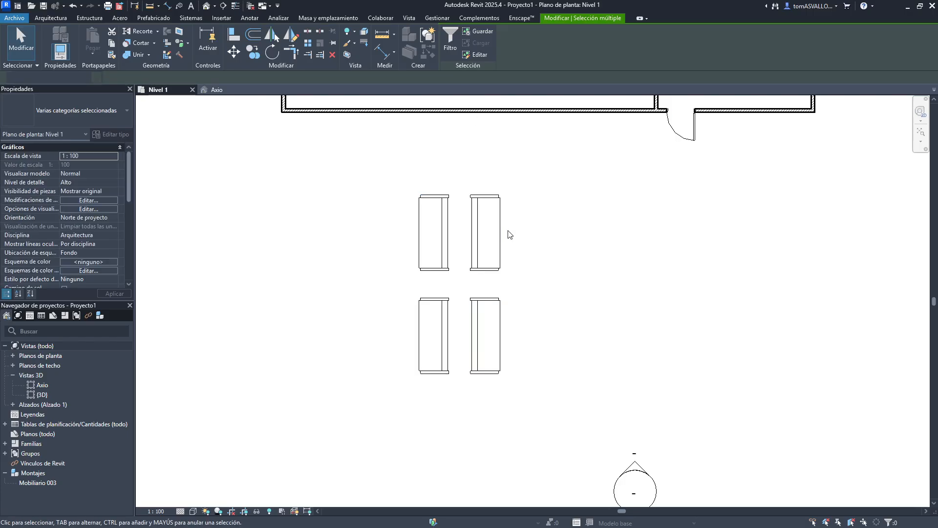
pyautogui.click(502, 229)
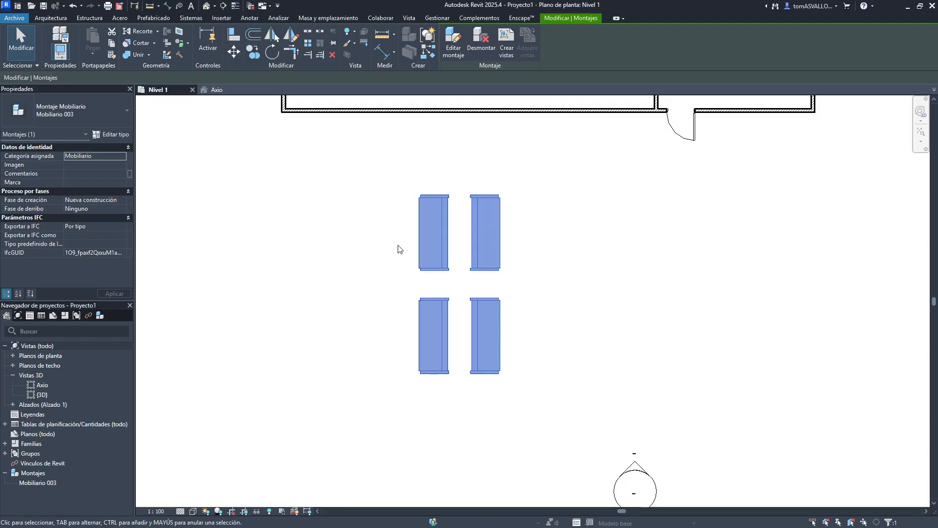
pyautogui.click(507, 56)
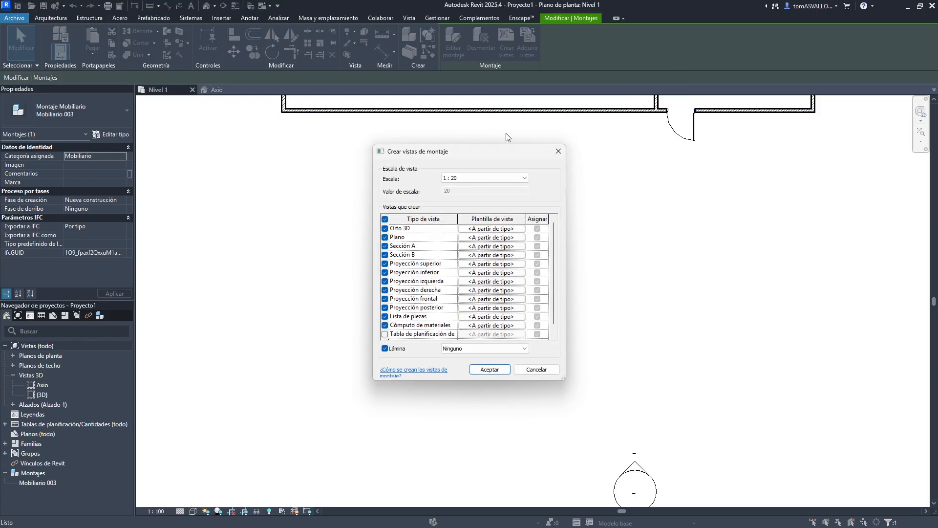
pyautogui.scroll(-1, 466, 242)
pyautogui.scroll(1, 466, 242)
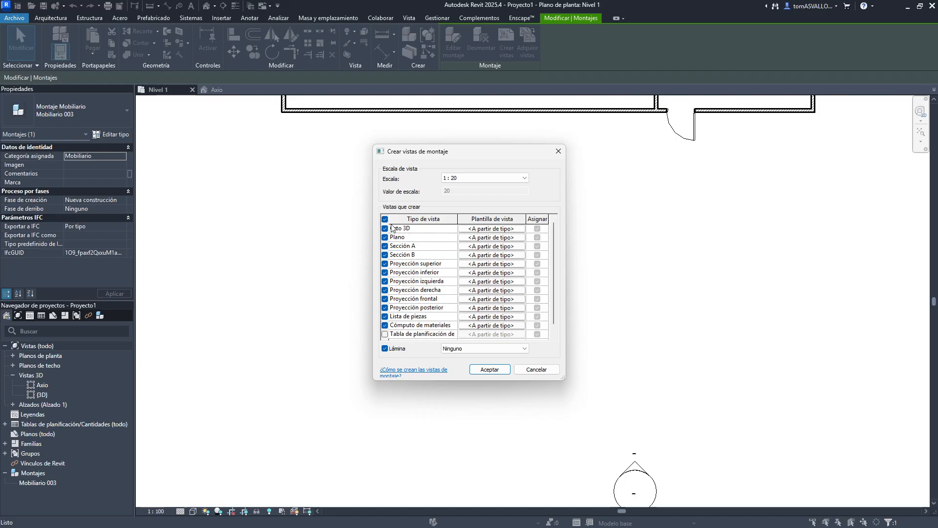
pyautogui.moveTo(567, 384); pyautogui.dragTo(660, 429)
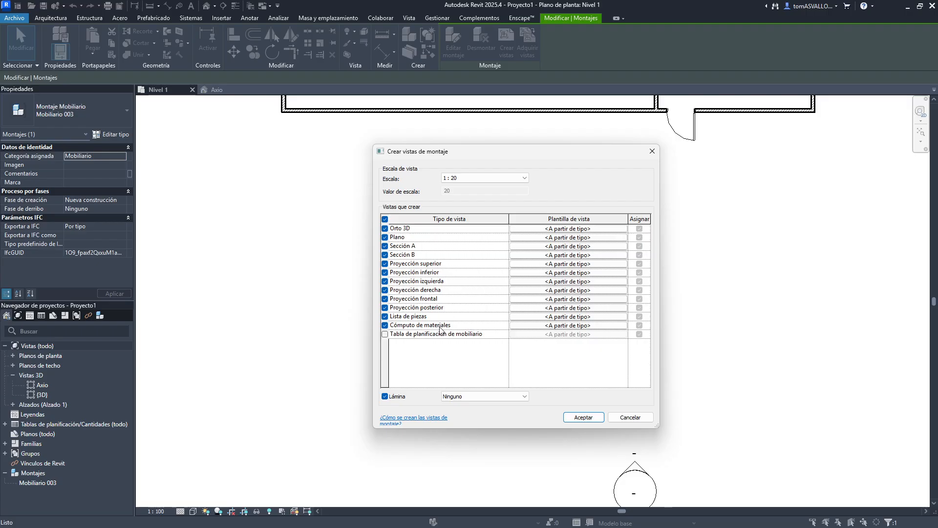
# - Create the assembly views at 1:20 scale for all listed view types except the furniture schedule
pyautogui.click(385, 335)
pyautogui.click(385, 334)
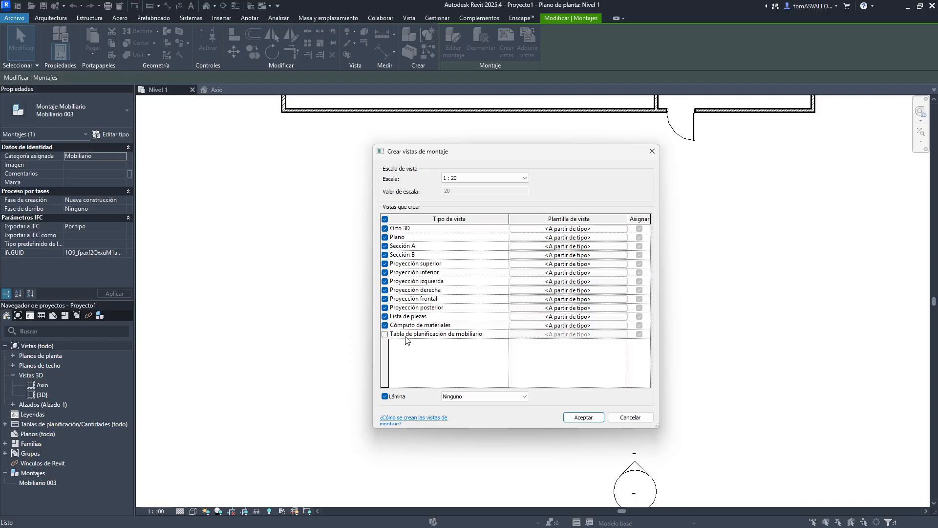
pyautogui.click(456, 177)
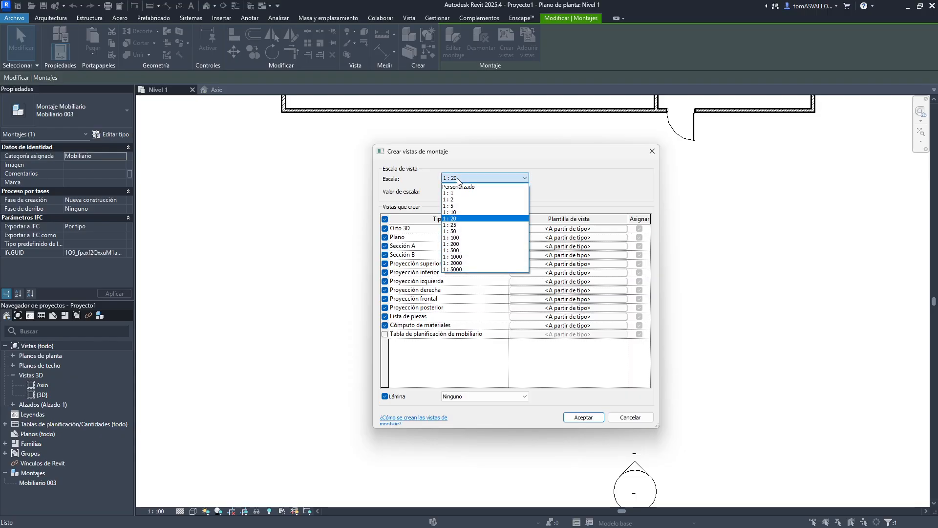
pyautogui.click(452, 218)
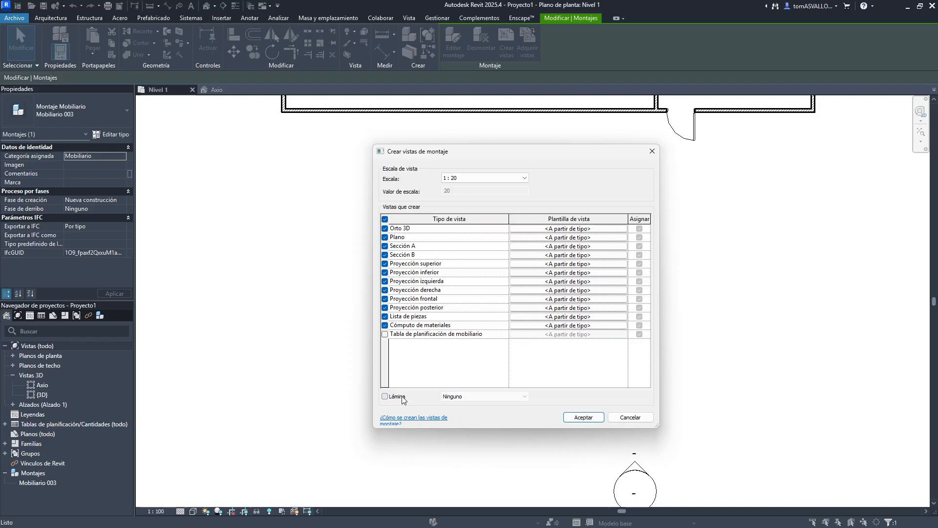
pyautogui.click(459, 396)
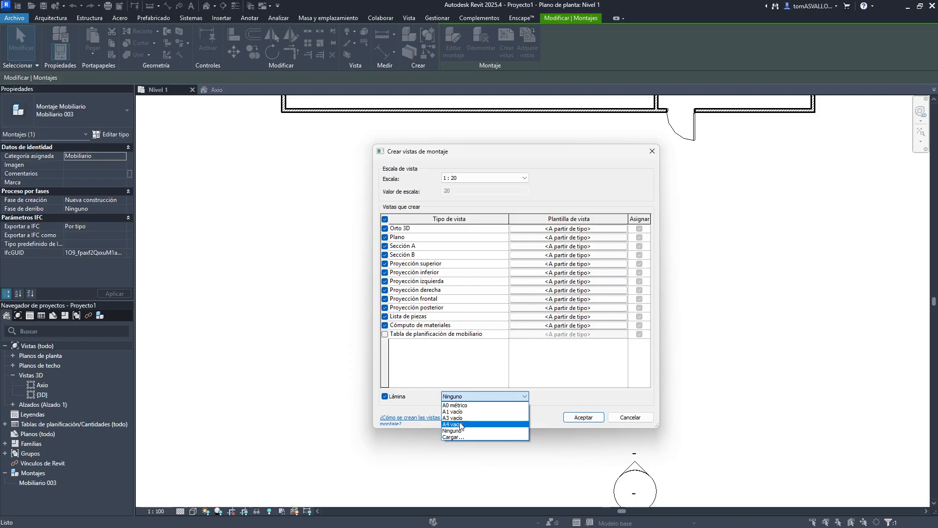
pyautogui.click(400, 399)
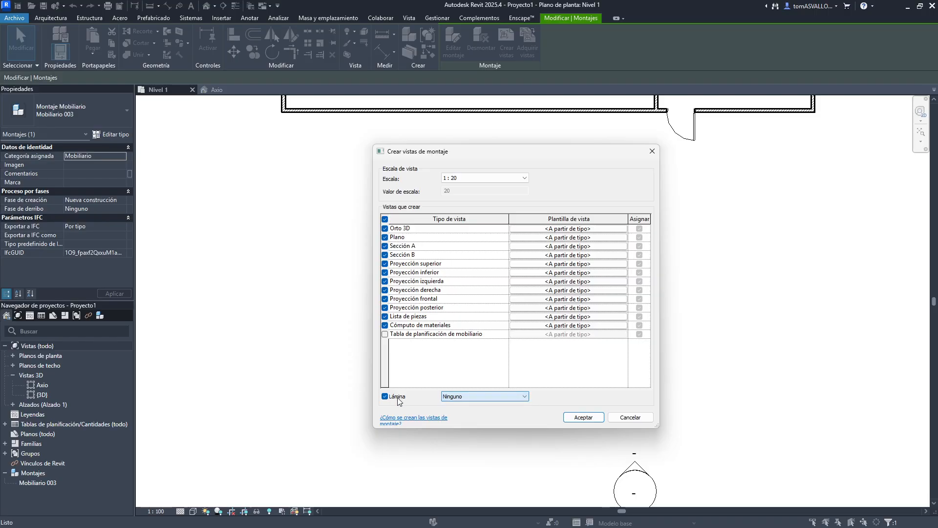
pyautogui.click(400, 398)
pyautogui.click(584, 417)
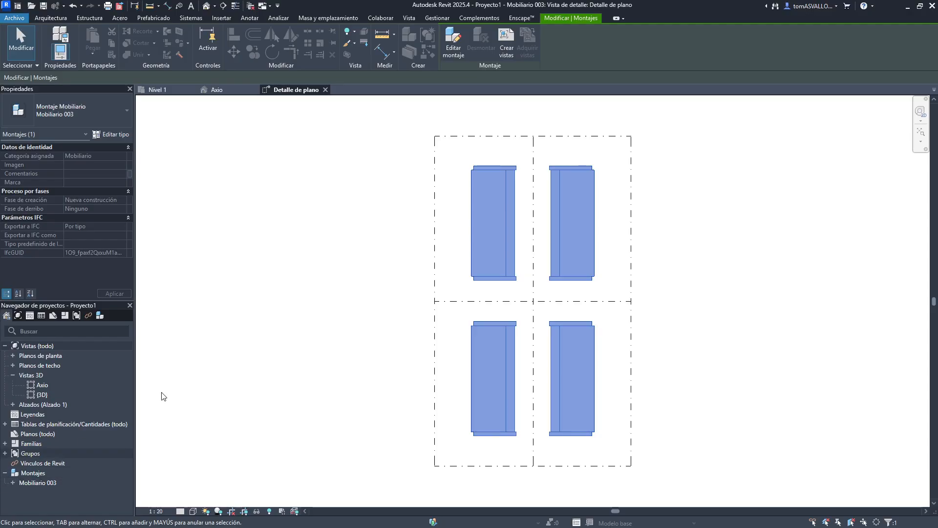
# - Expand the assembly in the project browser and open its material takeoff schedule
pyautogui.click(13, 482)
pyautogui.scroll(-1, 48, 459)
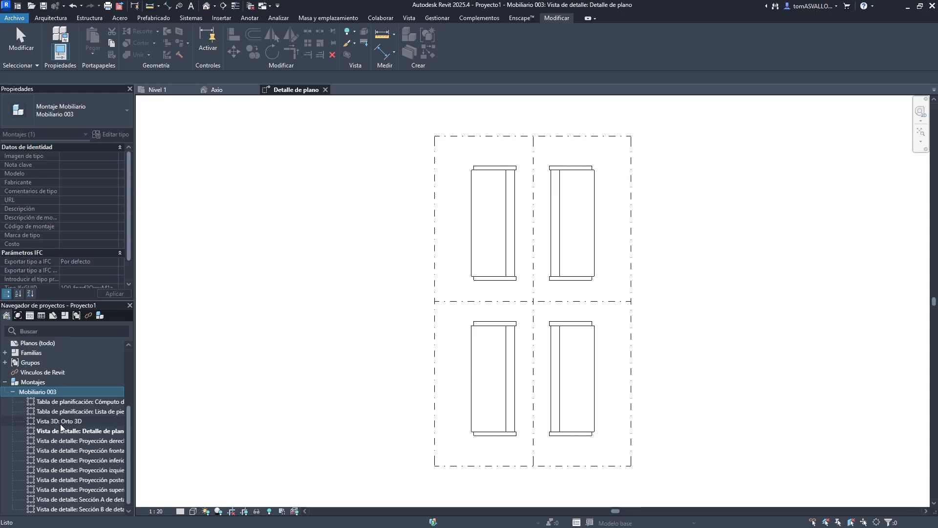
pyautogui.click(58, 403)
pyautogui.doubleClick(59, 403)
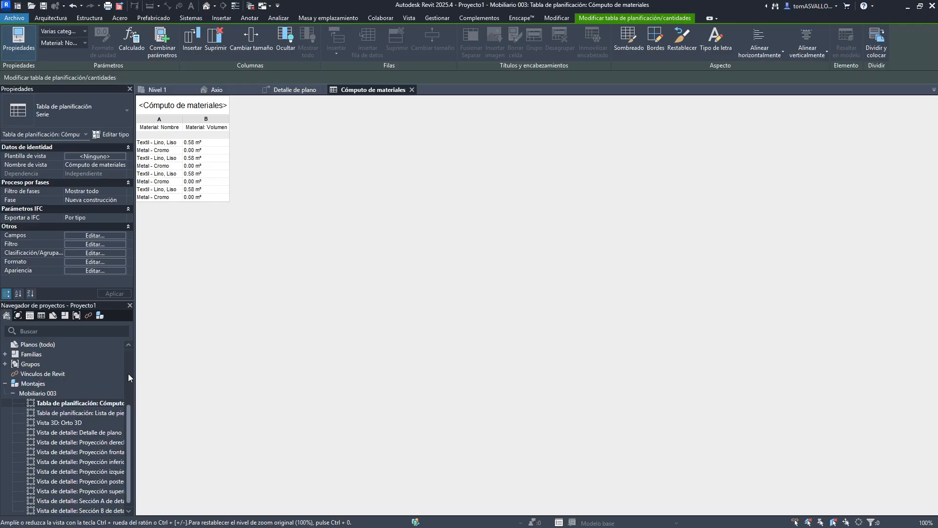
# - Open the assembly's parts list schedule and widen the side panels
pyautogui.doubleClick(68, 415)
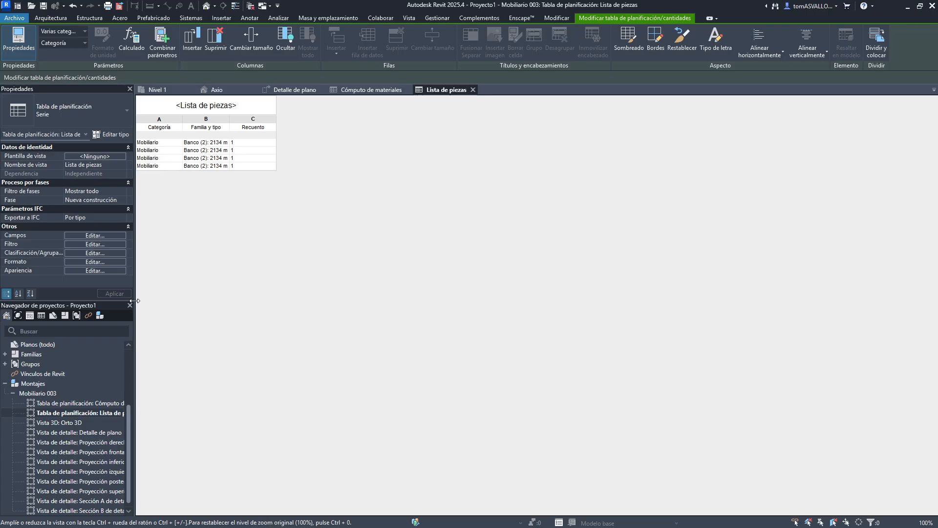
pyautogui.moveTo(136, 304); pyautogui.dragTo(170, 303)
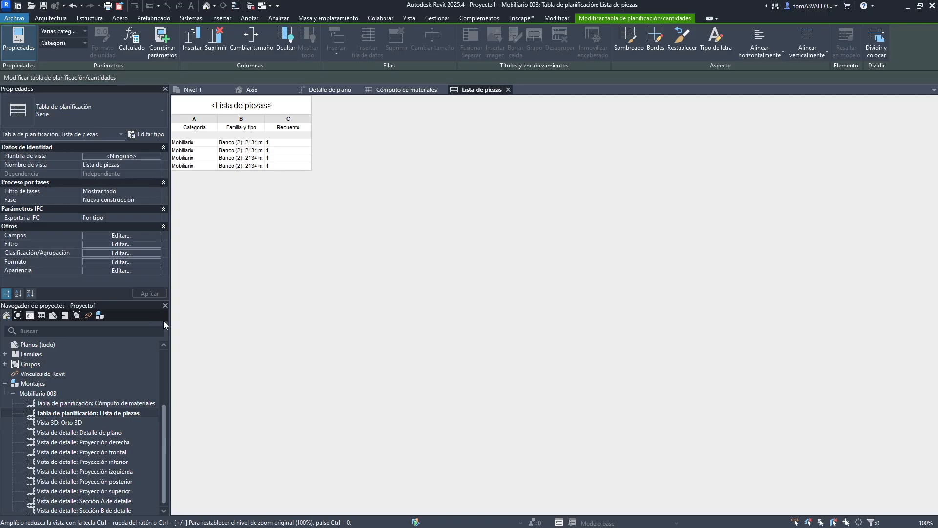
pyautogui.moveTo(165, 322); pyautogui.dragTo(154, 342)
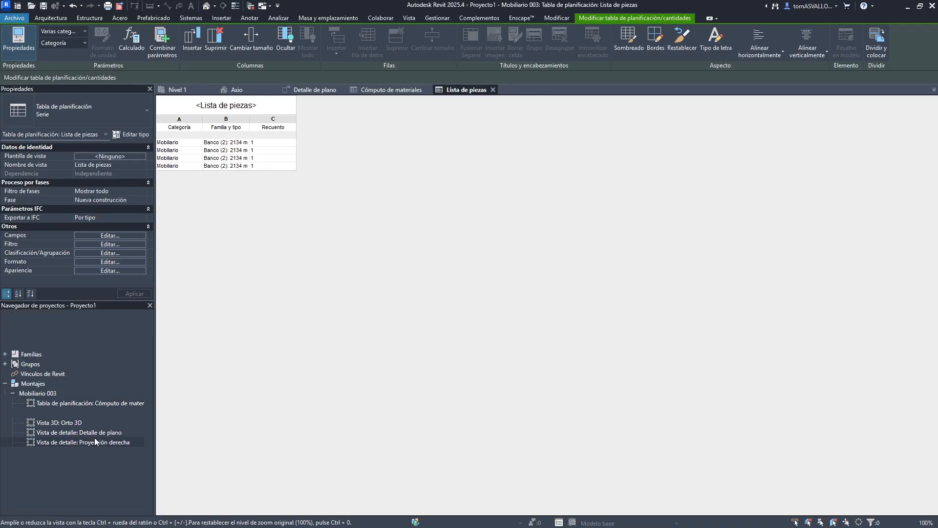
# - Open the assembly's Orto 3D view and select the assembly in it
pyautogui.doubleClick(79, 422)
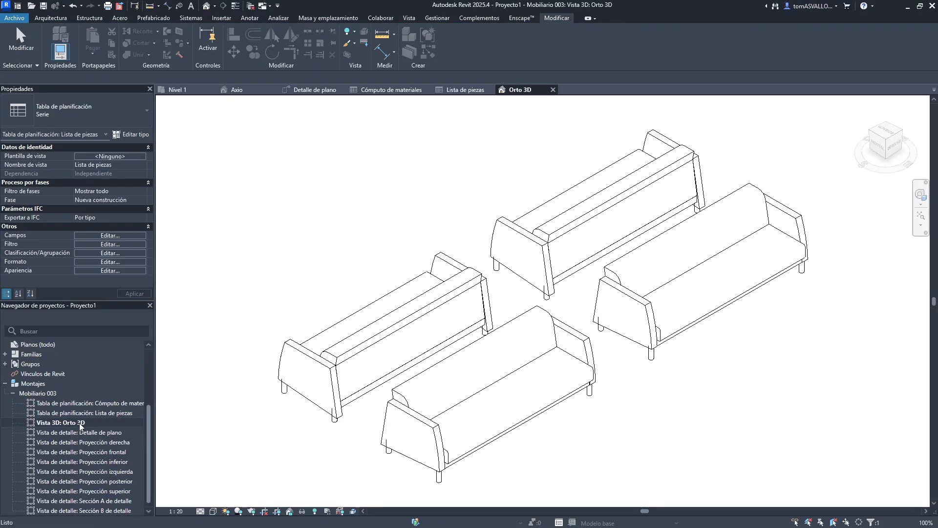
pyautogui.click(371, 313)
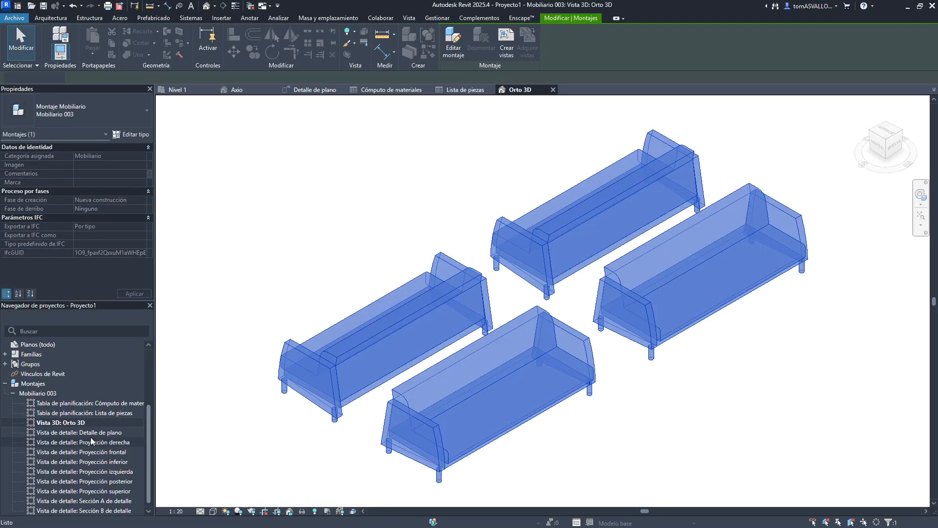
# - Open the assembly's plan detail, right and front projection, and section A detail views
pyautogui.doubleClick(90, 433)
pyautogui.doubleClick(89, 442)
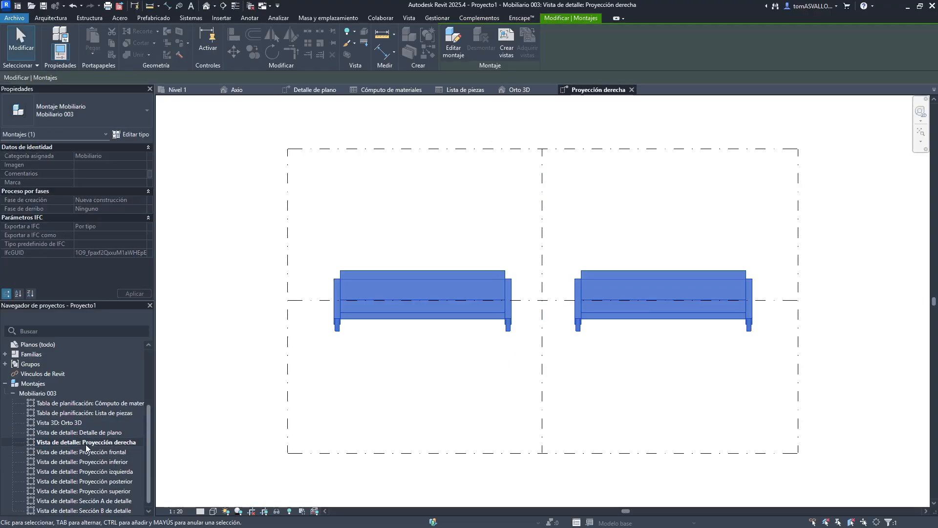
pyautogui.doubleClick(83, 453)
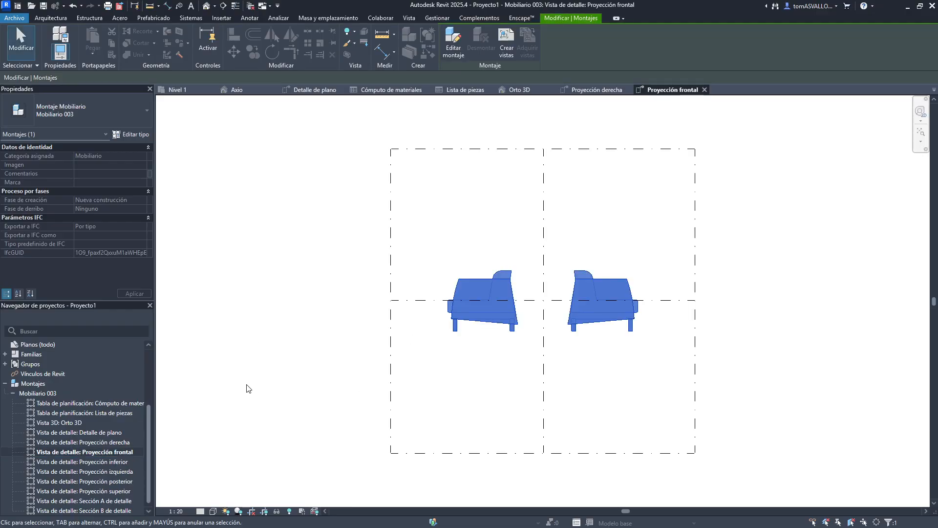
pyautogui.scroll(-2, 89, 442)
pyautogui.doubleClick(76, 499)
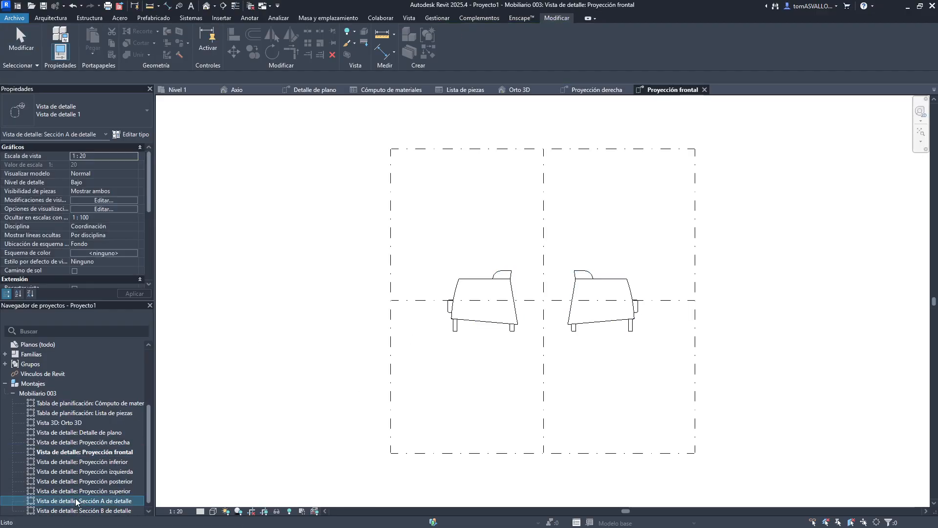
# - Set the section A detail view's detail level to Alto
pyautogui.click(200, 512)
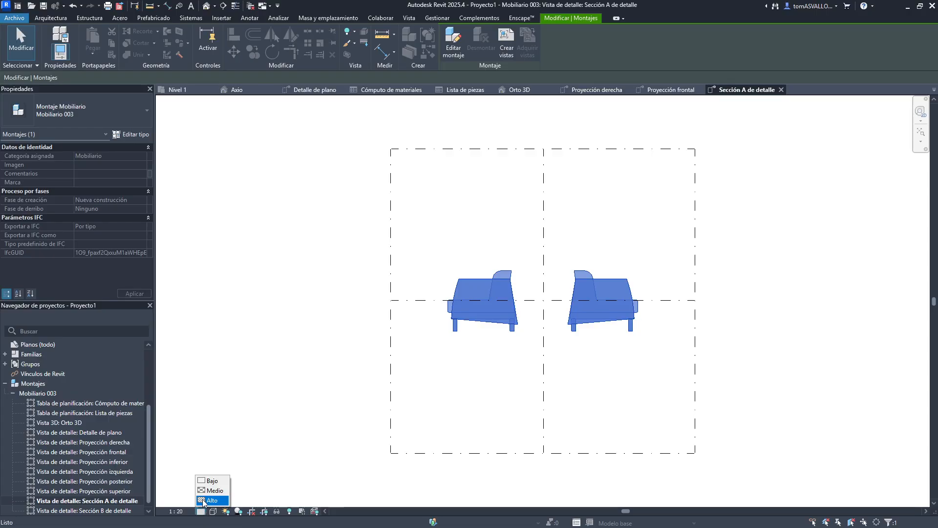
pyautogui.click(207, 502)
pyautogui.press('Escape')
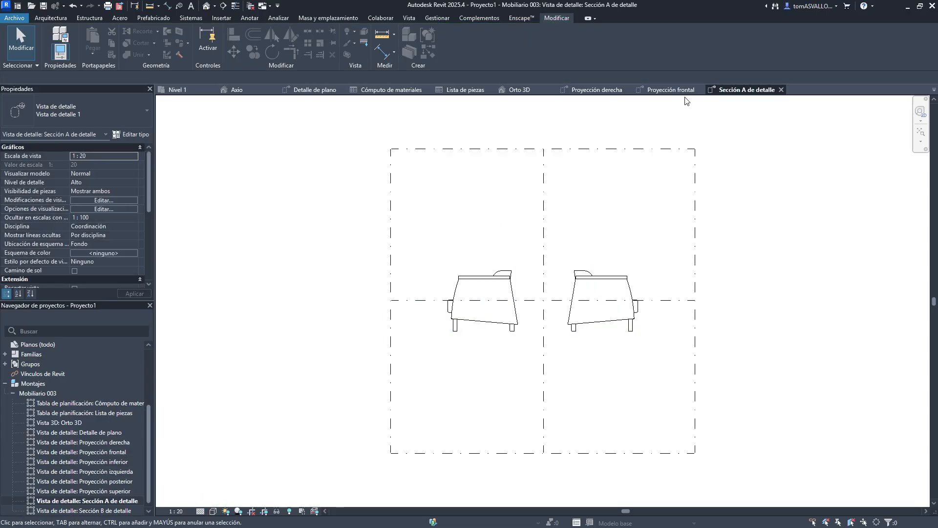
# - Close all the open assembly view tabs, leaving the Nivel 1 plan and Axio view
pyautogui.click(781, 90)
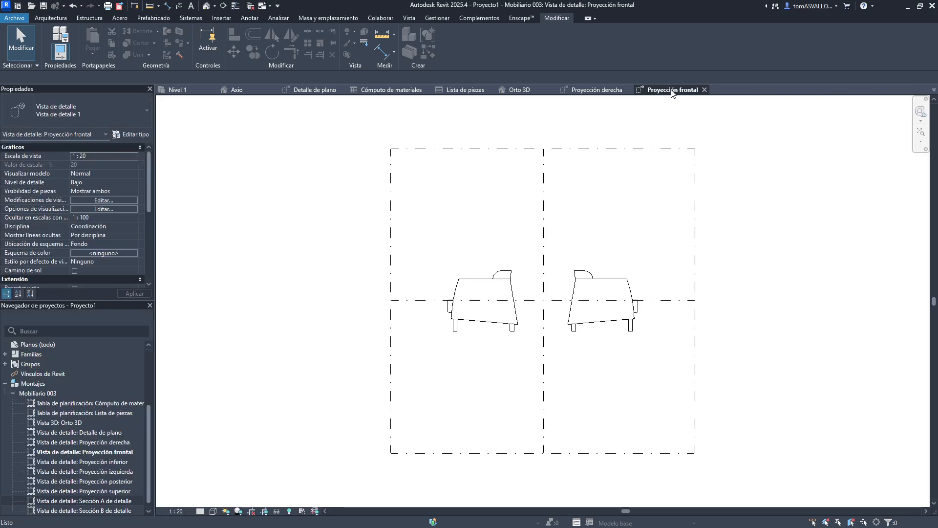
pyautogui.click(702, 90)
pyautogui.click(629, 89)
pyautogui.click(537, 90)
pyautogui.click(493, 90)
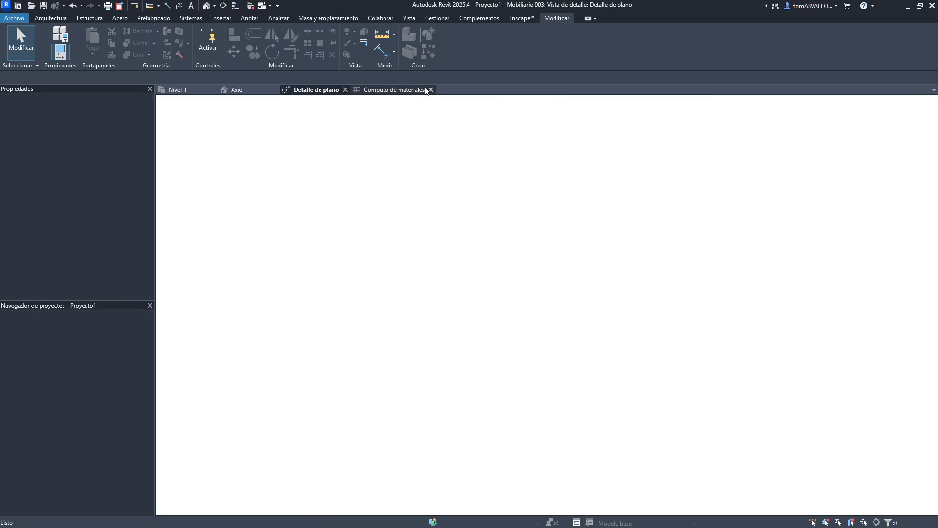
pyautogui.click(429, 90)
pyautogui.click(345, 89)
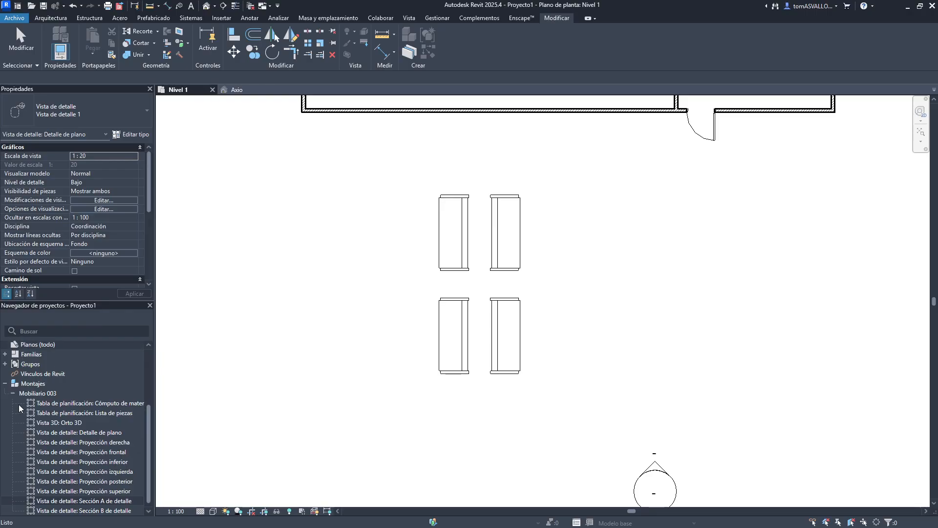
# - Delete the Mobiliario 003 assembly type from the project browser and undo the deletion
pyautogui.click(23, 483)
pyautogui.rightClick(22, 481)
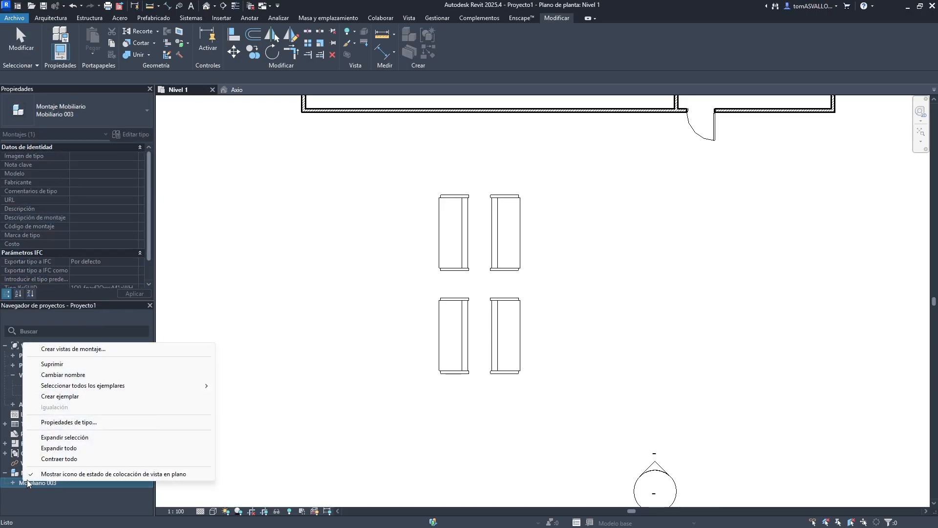
pyautogui.click(86, 361)
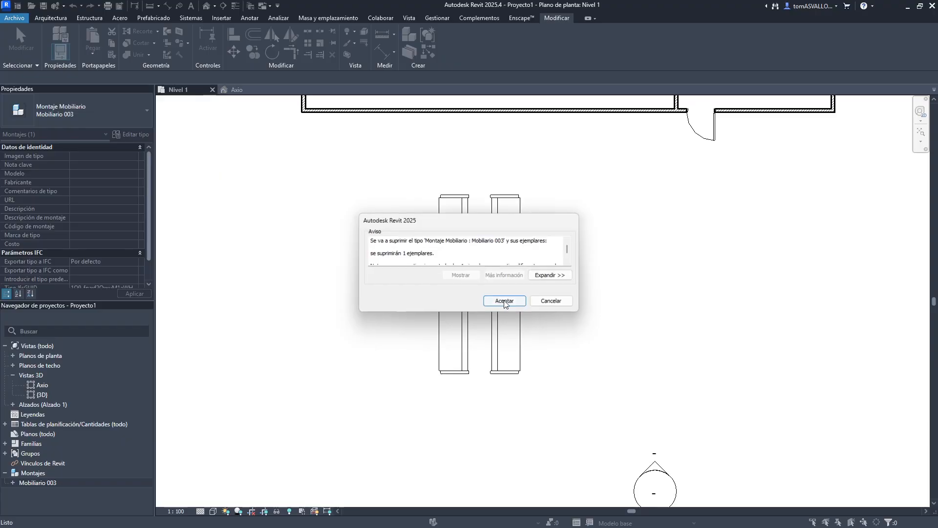
pyautogui.click(501, 300)
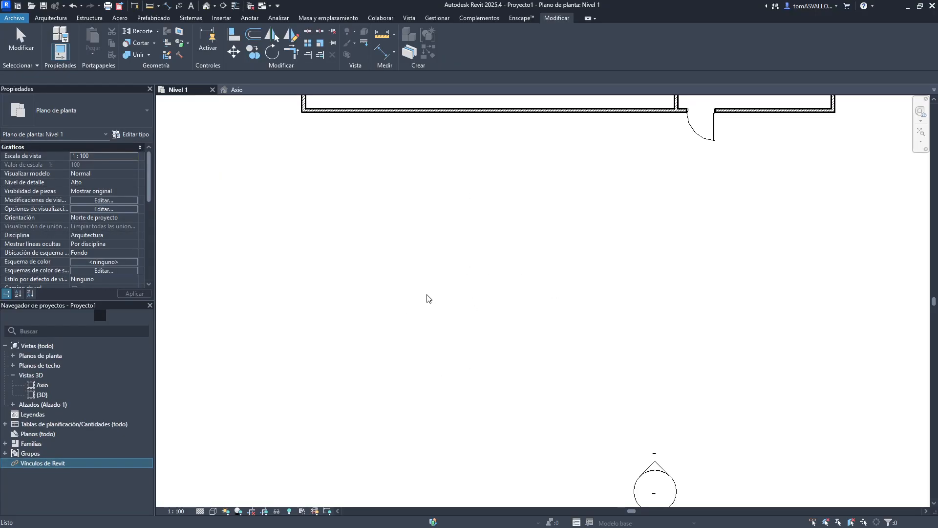
pyautogui.hotkey('ctrl', 'z')
# - Select all of the assembly's views in the project browser and open their context menu
pyautogui.click(464, 270)
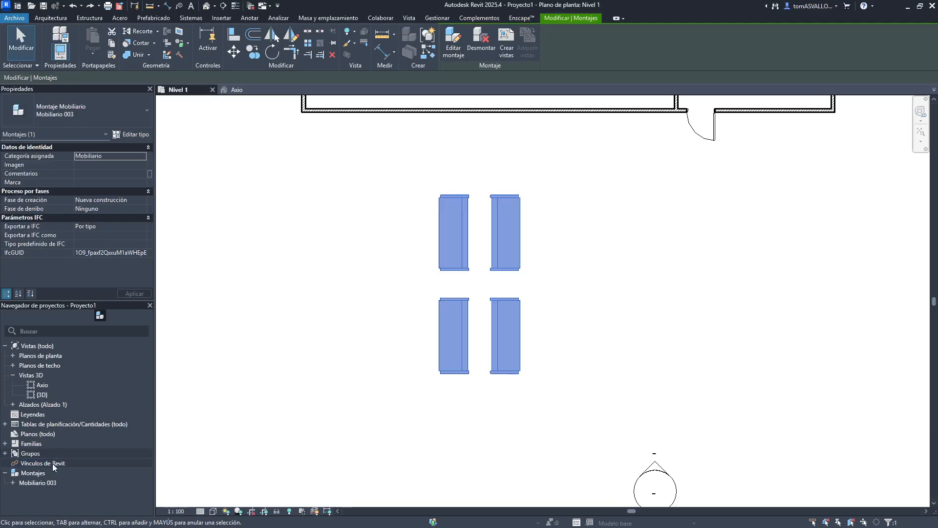
pyautogui.click(10, 482)
pyautogui.scroll(-3, 57, 453)
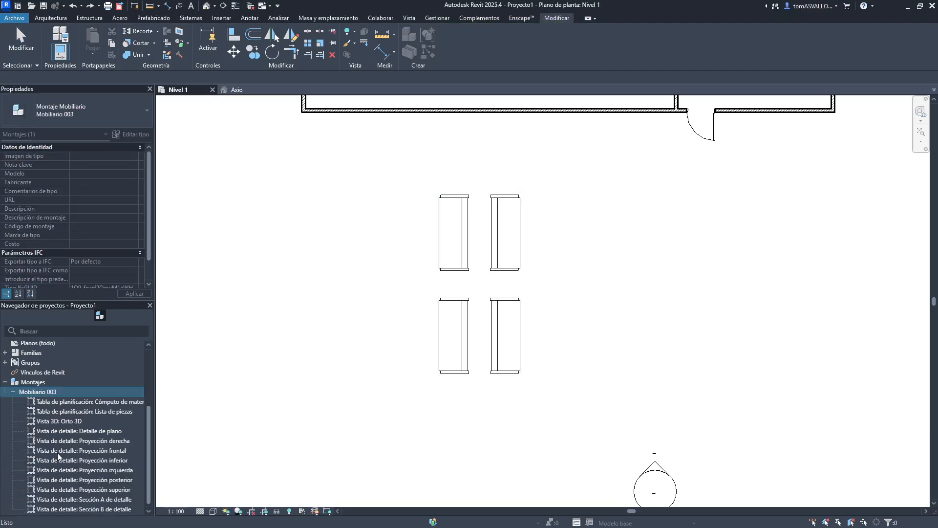
pyautogui.click(73, 401)
pyautogui.keyDown('shift'); pyautogui.click(80, 508); pyautogui.keyUp('shift')
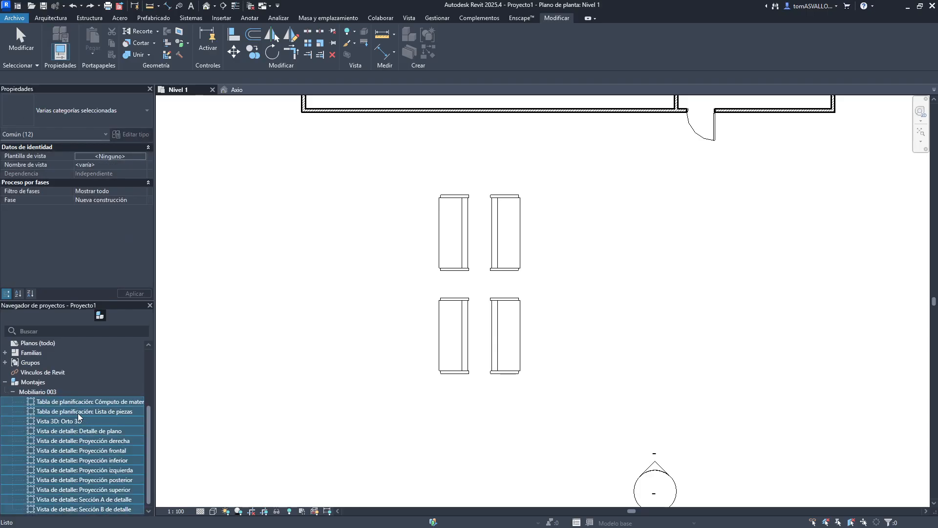
pyautogui.rightClick(78, 414)
pyautogui.click(111, 392)
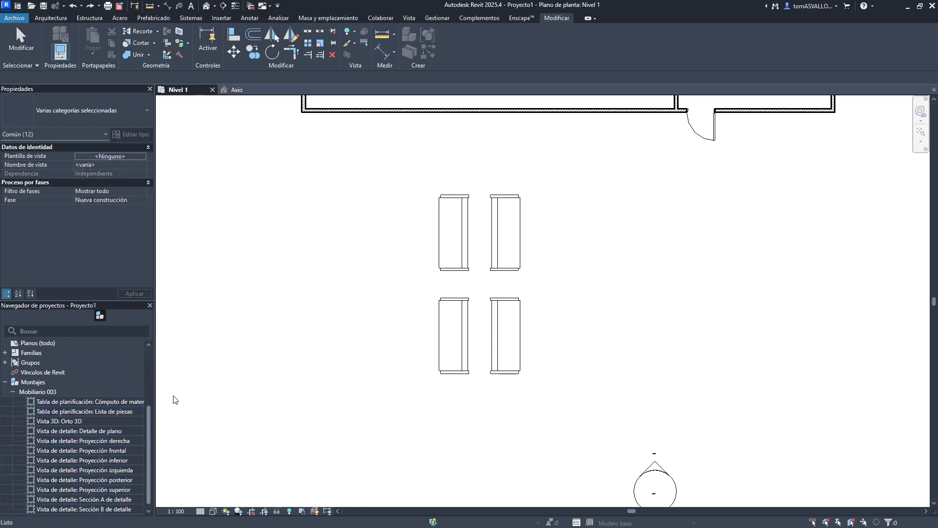
pyautogui.click(25, 391)
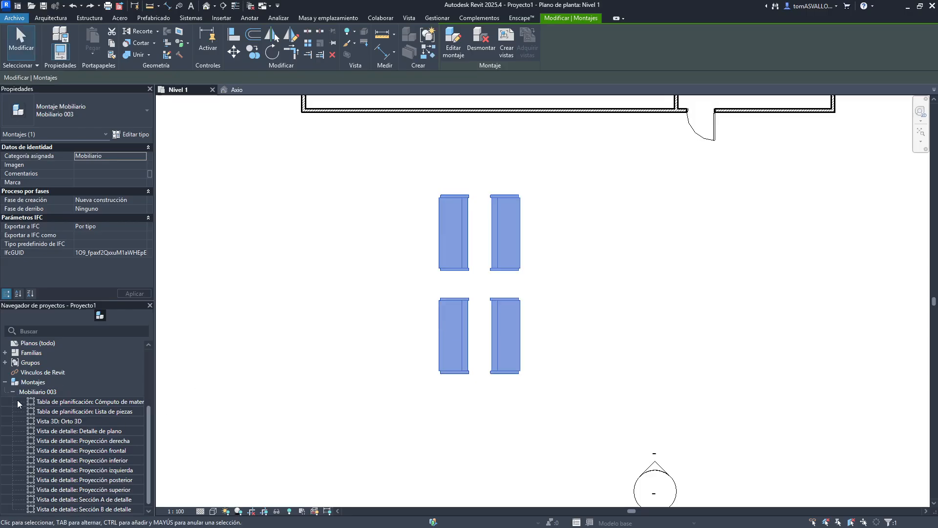
pyautogui.click(13, 392)
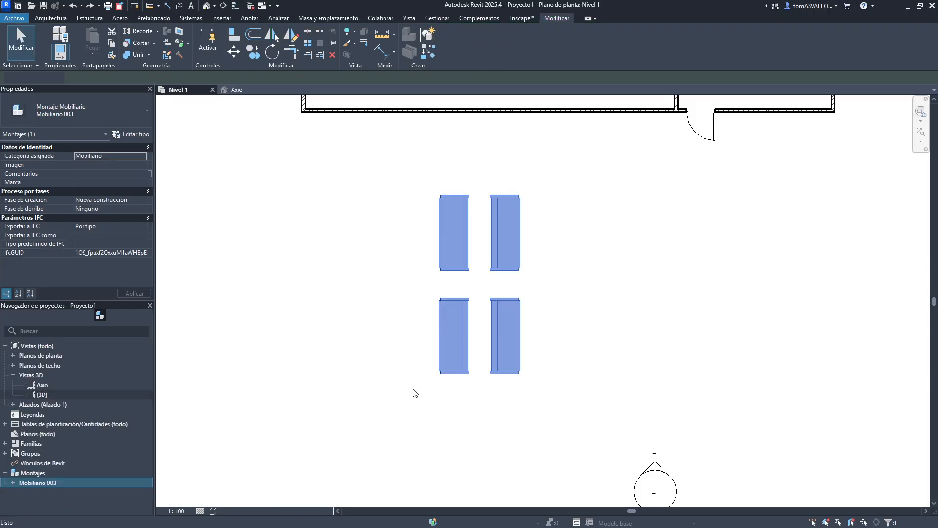
# - Disassemble the furniture assembly, deleting its associated views
pyautogui.click(495, 358)
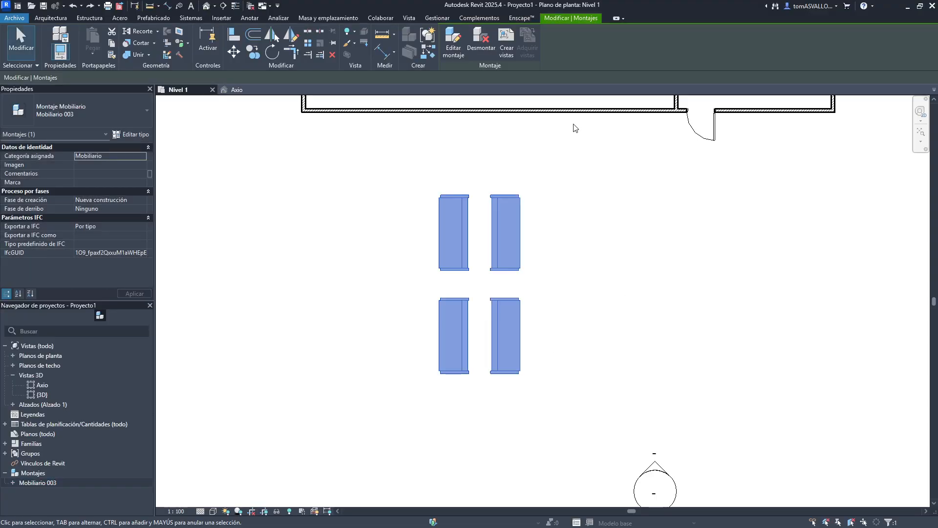
pyautogui.click(491, 54)
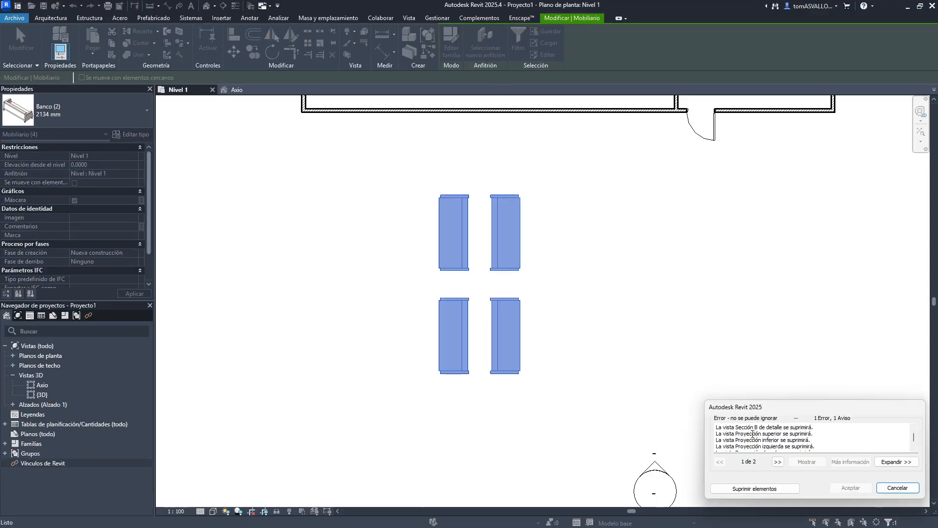
pyautogui.scroll(-2, 753, 433)
pyautogui.click(755, 488)
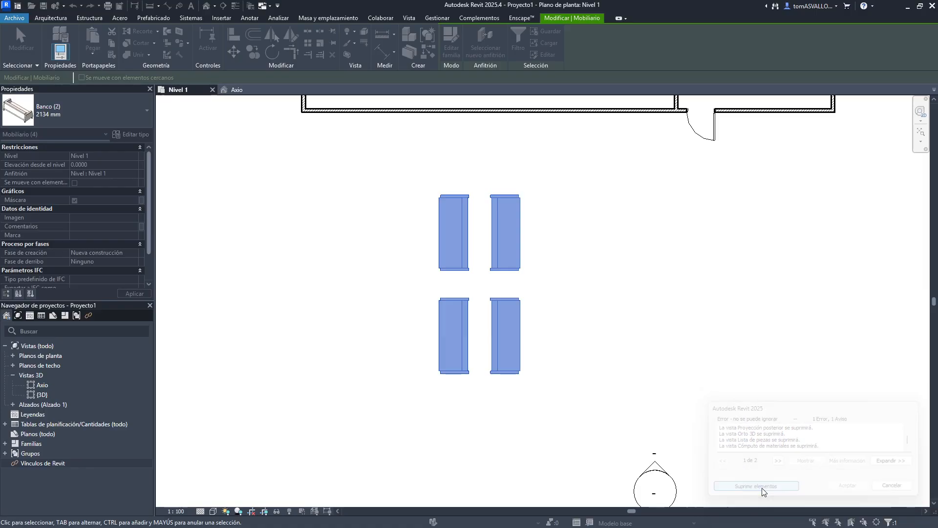
pyautogui.click(624, 283)
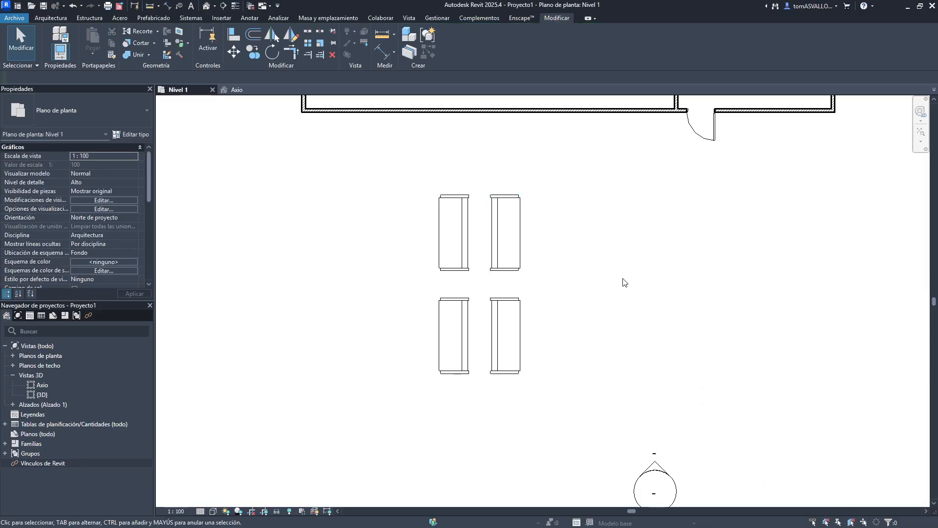
# - Group the four benches into a model group named Grupo 2
pyautogui.moveTo(548, 133); pyautogui.dragTo(424, 342)
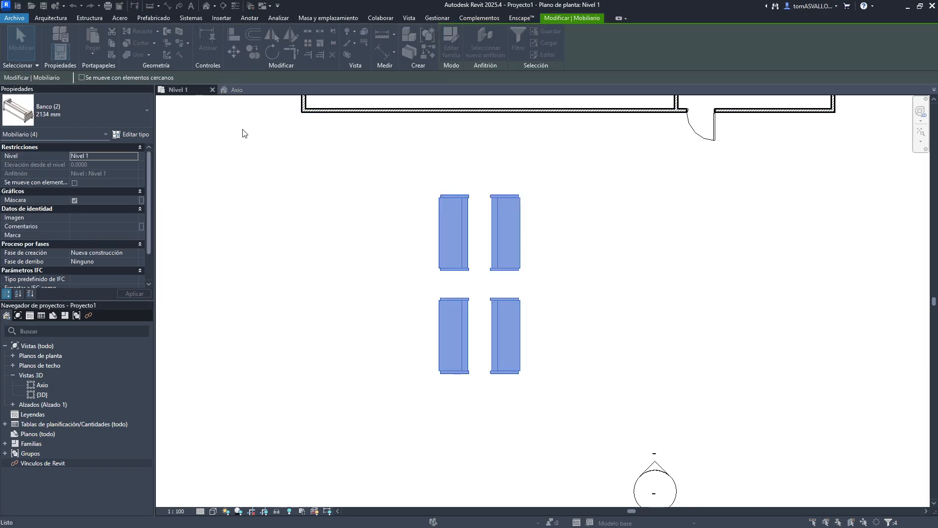
pyautogui.press('g')
pyautogui.press('p')
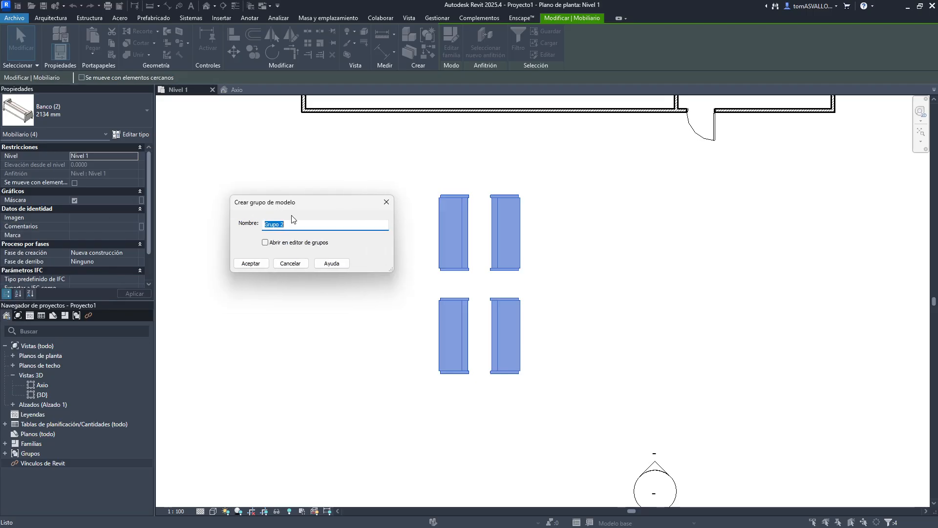
pyautogui.click(251, 264)
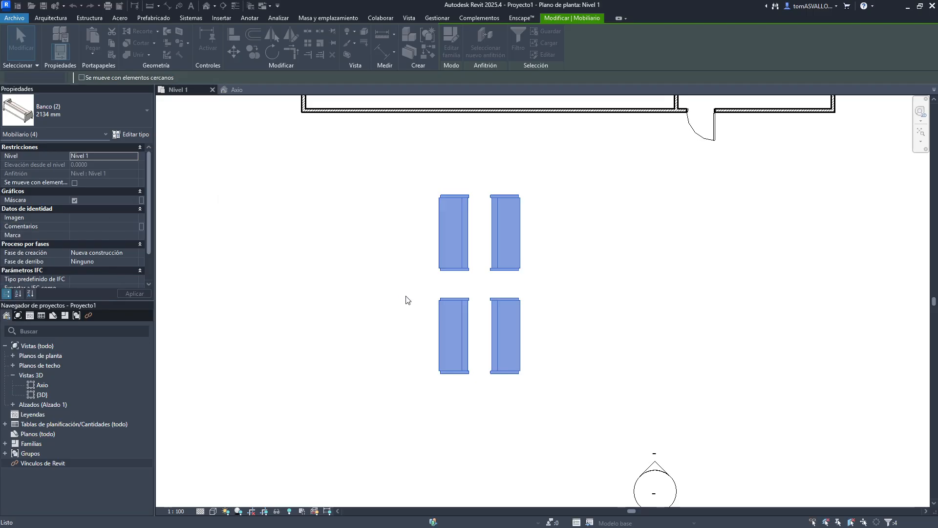
# - Edit the group and move the upper-left bench farther to the left, then finish editing
pyautogui.doubleClick(440, 262)
pyautogui.click(455, 232)
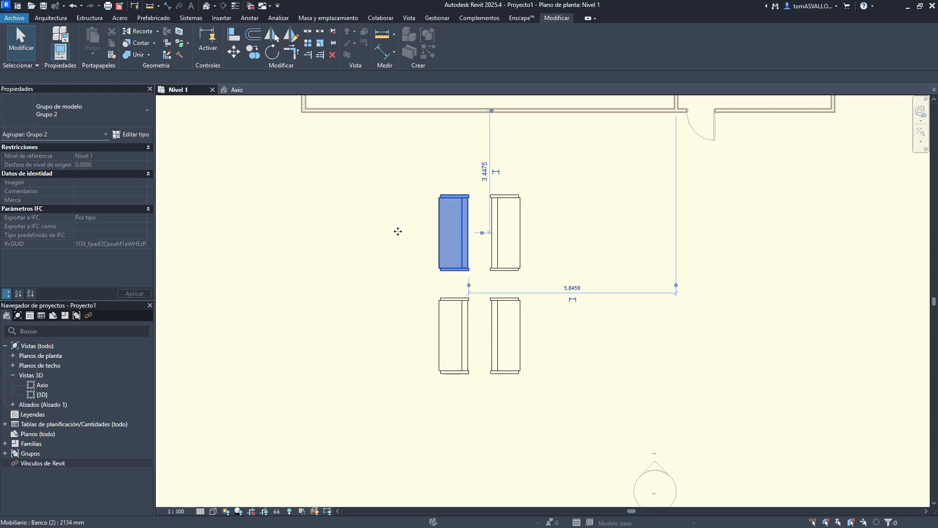
pyautogui.moveTo(398, 231); pyautogui.dragTo(349, 232)
pyautogui.click(254, 112)
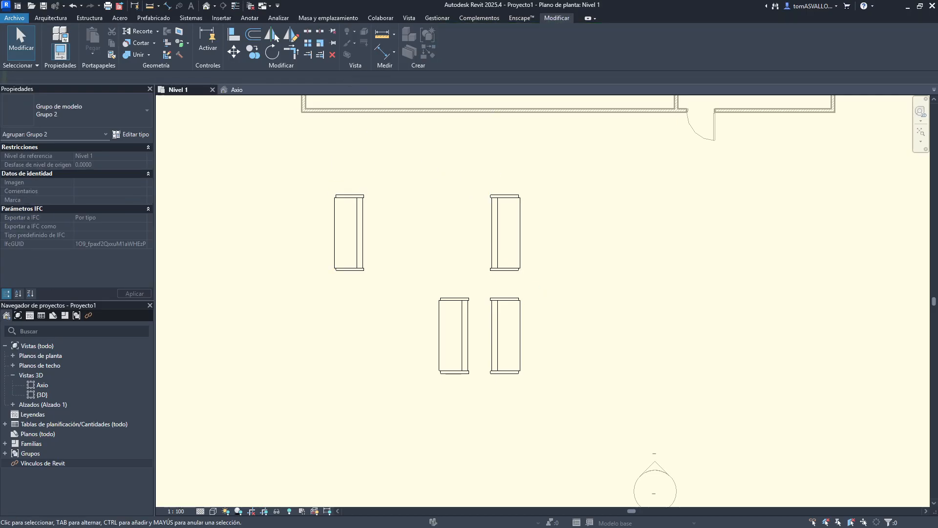
pyautogui.moveTo(376, 2); pyautogui.dragTo(267, 142)
pyautogui.click(245, 121)
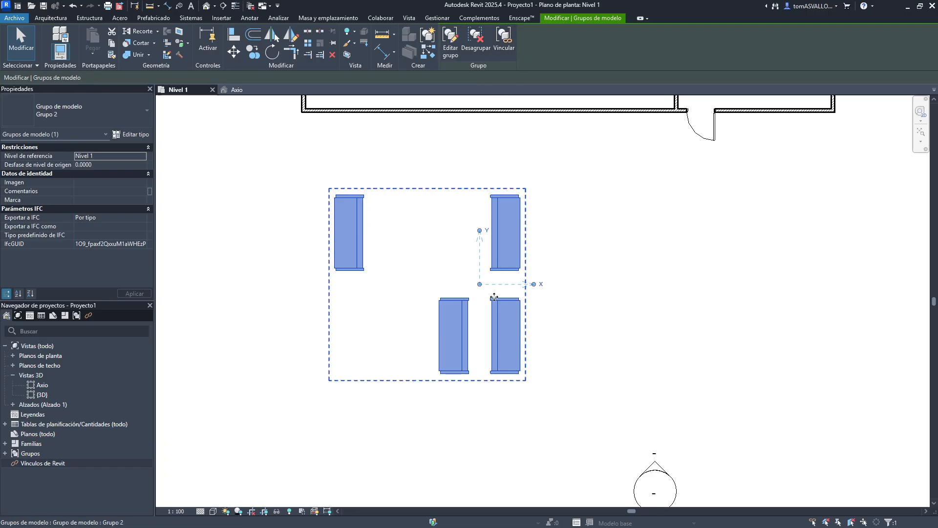
pyautogui.click(507, 279)
pyautogui.moveTo(506, 278); pyautogui.dragTo(489, 348, button='middle')
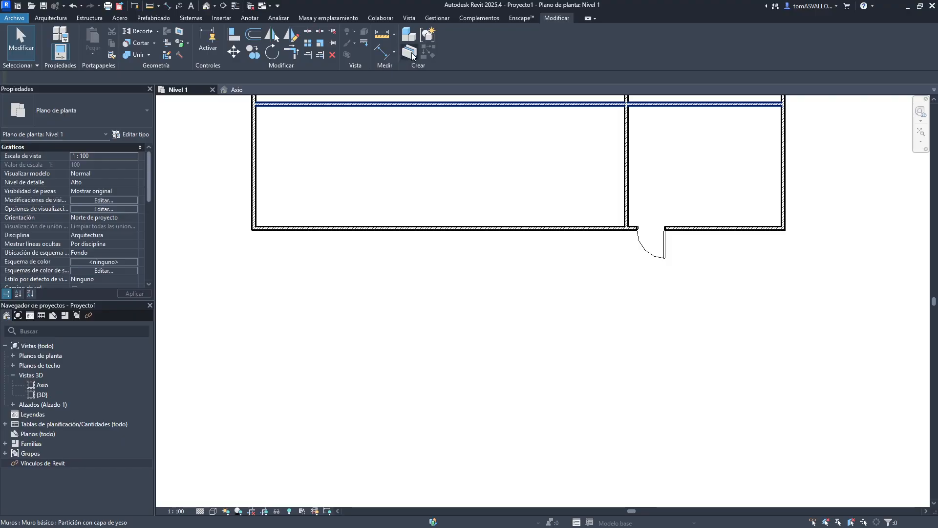
# - In the Axio 3D view, change the exterior wall's type to Ladrillo enfoscado - trasd. cerámico - 28 cm
pyautogui.click(233, 90)
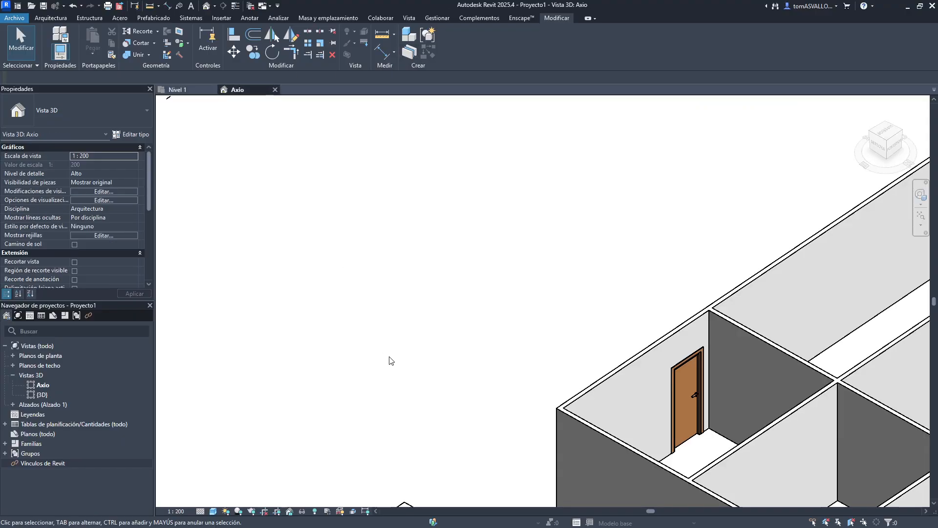
pyautogui.click(513, 342)
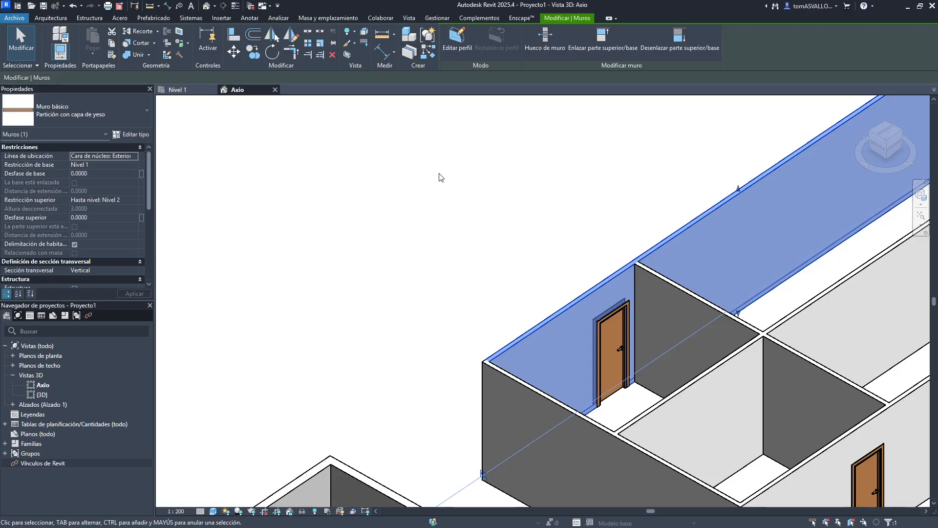
pyautogui.click(537, 319)
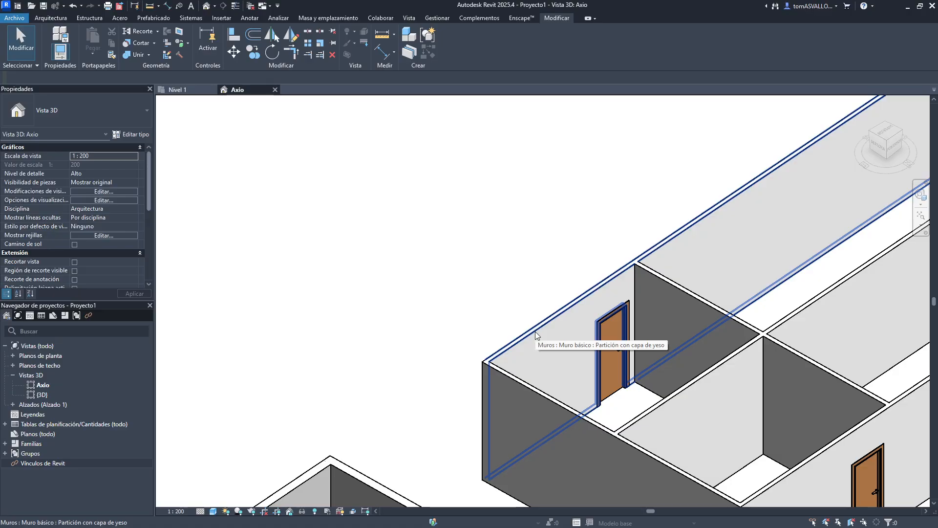
pyautogui.moveTo(534, 331); pyautogui.dragTo(545, 256, button='middle')
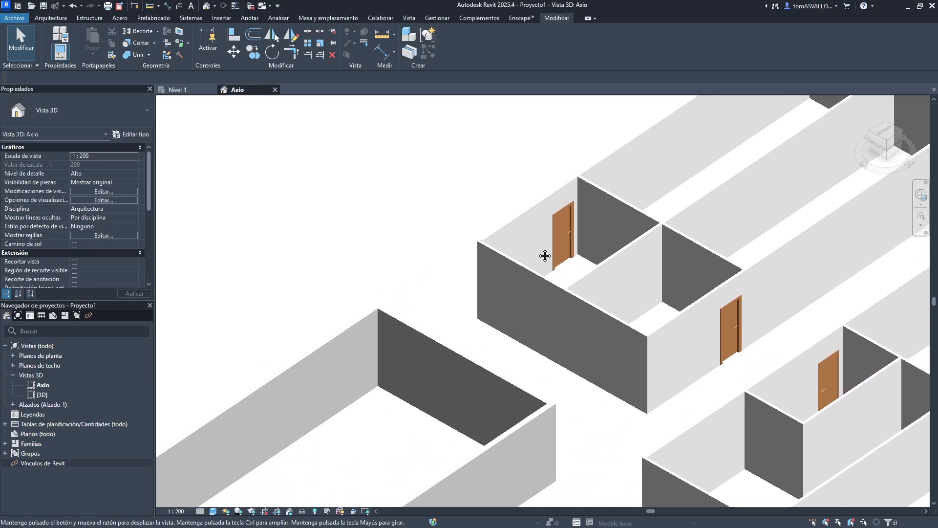
pyautogui.click(530, 206)
pyautogui.scroll(2, 504, 247)
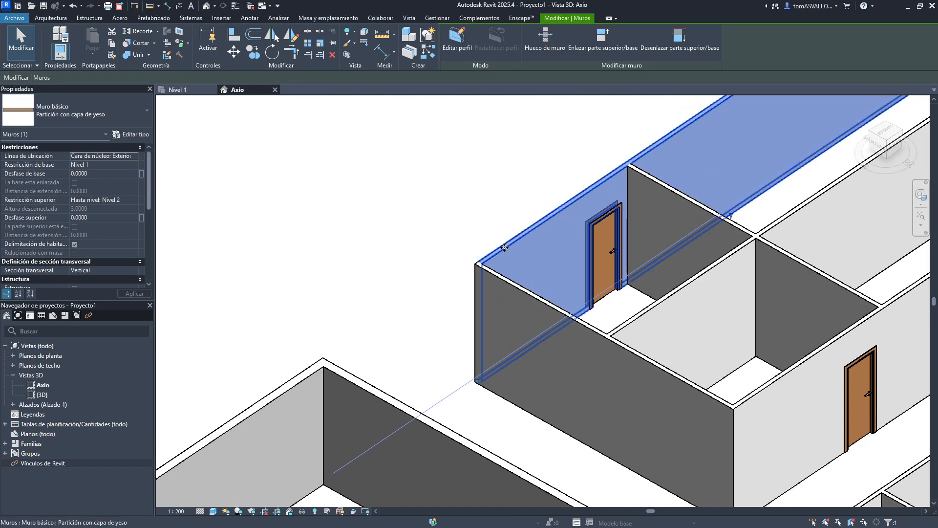
pyautogui.scroll(2, 504, 247)
pyautogui.click(96, 122)
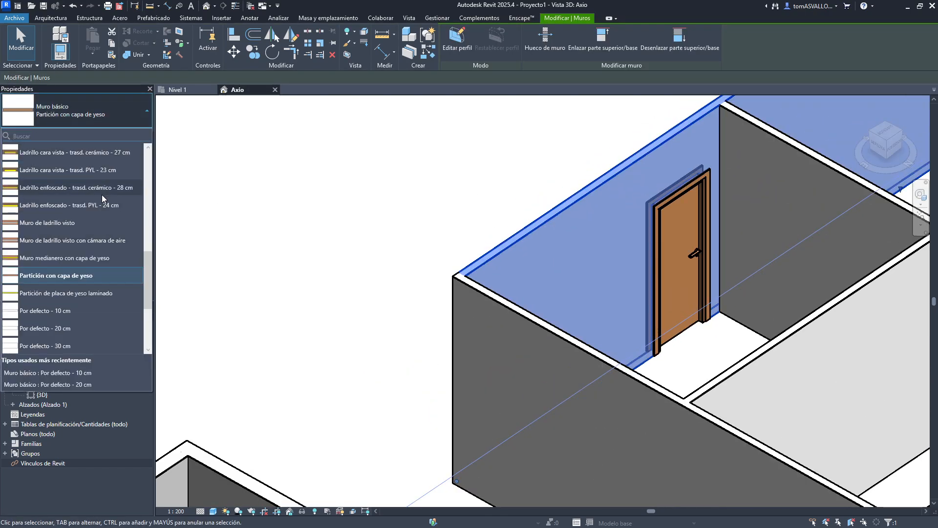
pyautogui.scroll(1, 101, 195)
pyautogui.click(91, 243)
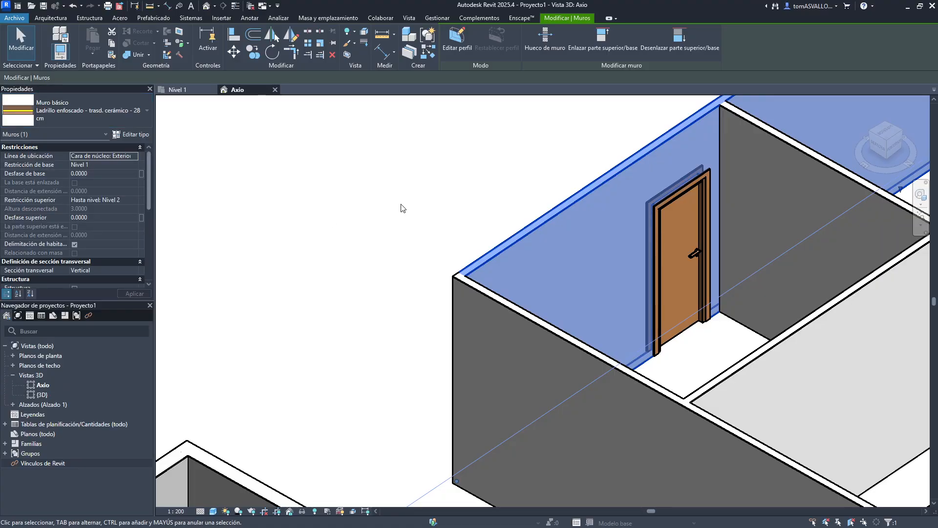
# - Open the exterior wall's type properties and review its layer structure
pyautogui.click(442, 217)
pyautogui.moveTo(543, 191); pyautogui.dragTo(392, 291, button='middle')
pyautogui.click(391, 326)
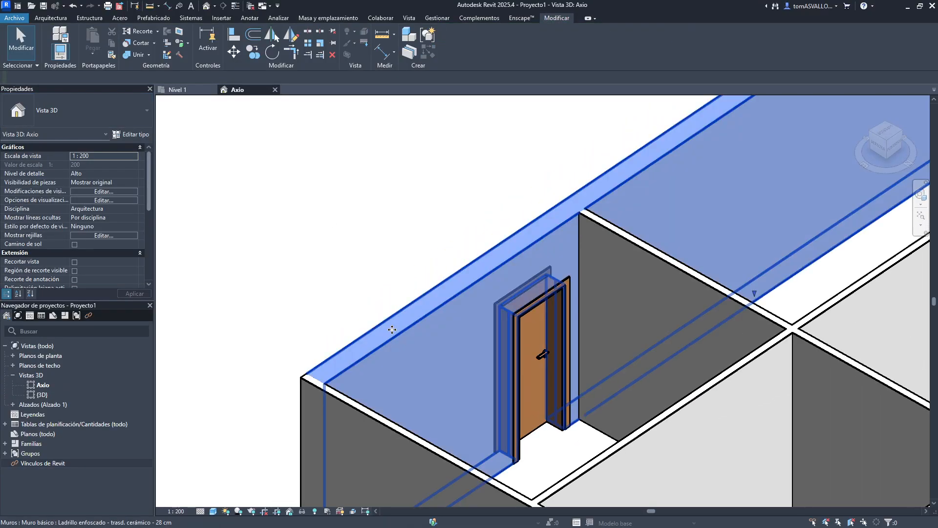
pyautogui.click(121, 136)
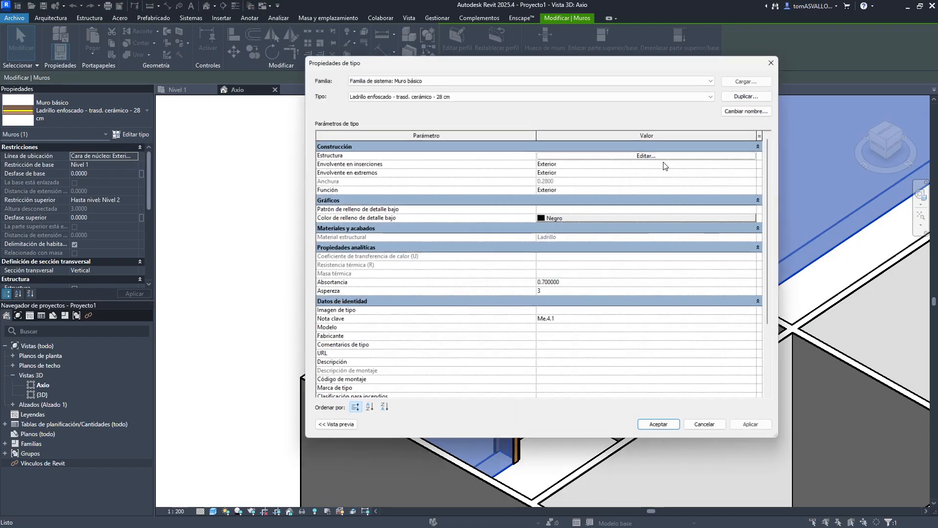
pyautogui.click(640, 153)
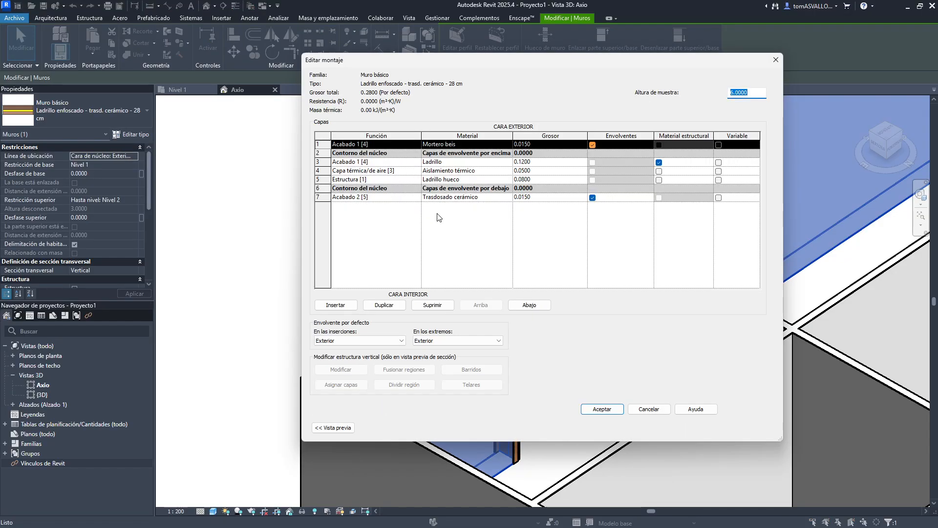
pyautogui.click(602, 411)
pyautogui.click(651, 430)
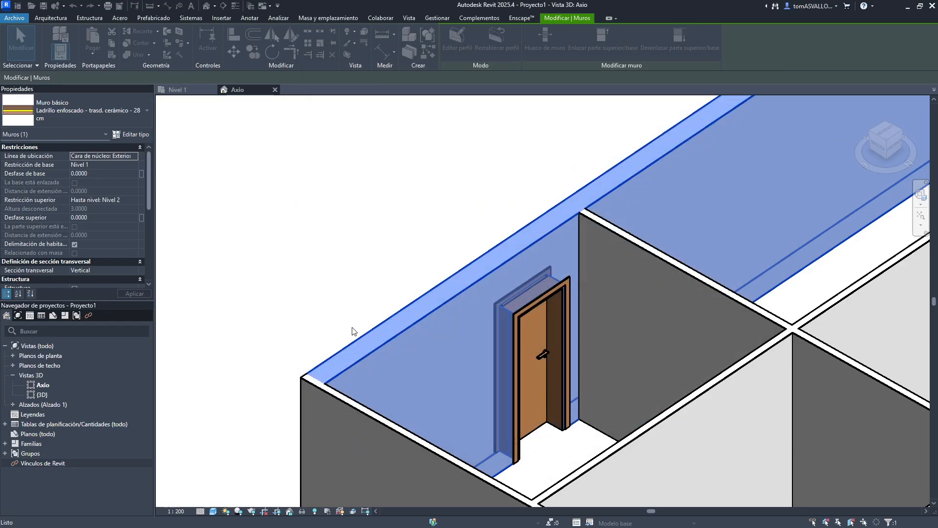
# - Create parts from the exterior wall
pyautogui.click(353, 328)
pyautogui.click(426, 298)
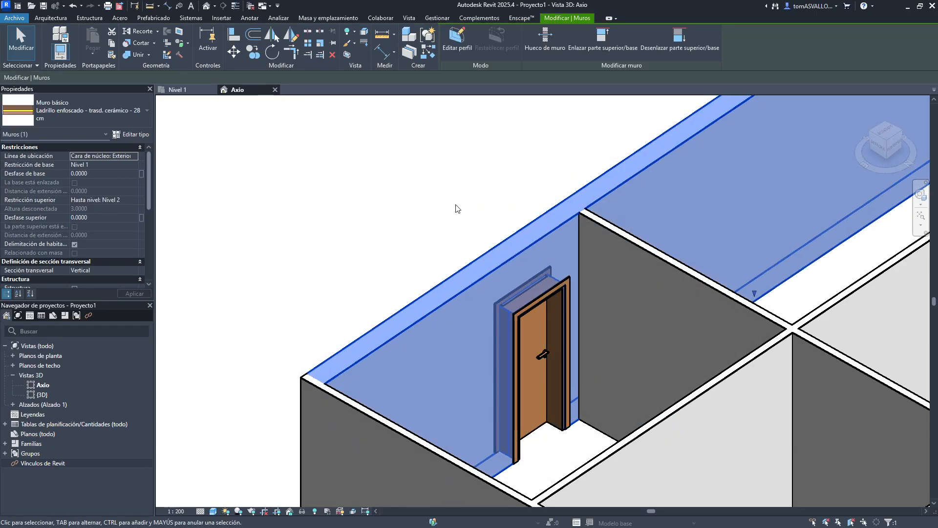
pyautogui.click(412, 55)
pyautogui.click(420, 194)
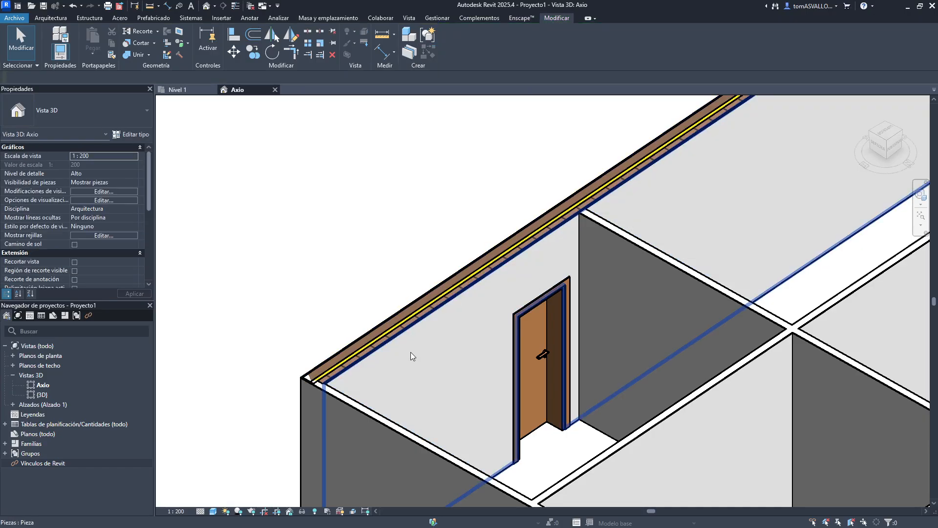
# - Toggle thin lines and inspect the individual wall parts by selecting them up close
pyautogui.scroll(2, 401, 336)
pyautogui.press('t')
pyautogui.press('l')
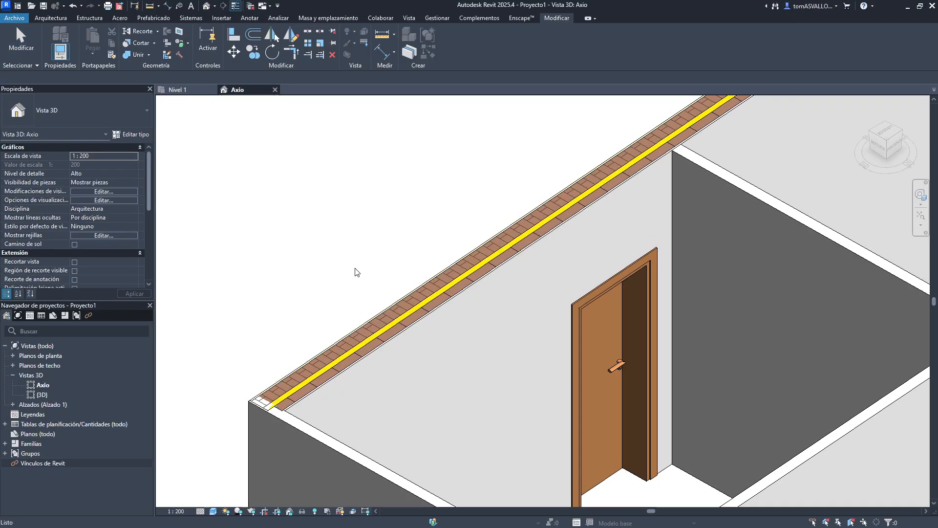
pyautogui.scroll(5, 363, 318)
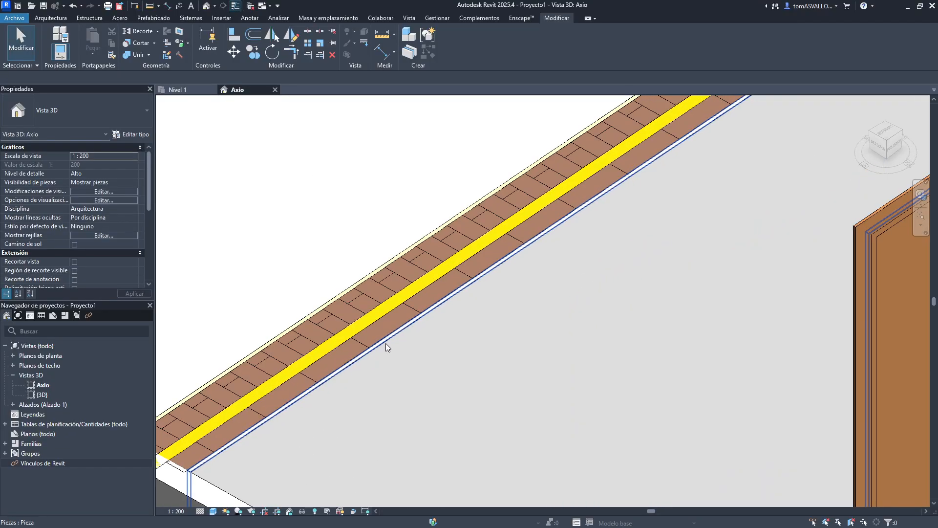
pyautogui.click(491, 299)
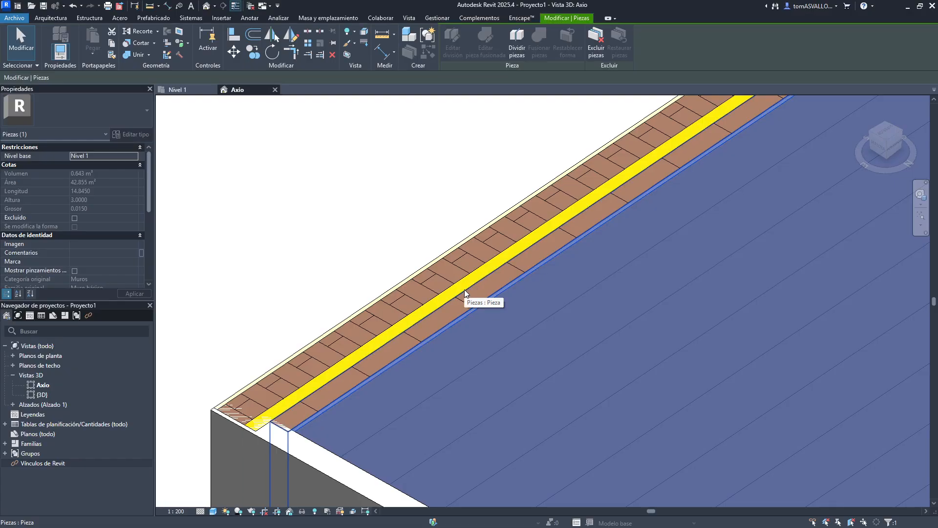
pyautogui.click(470, 296)
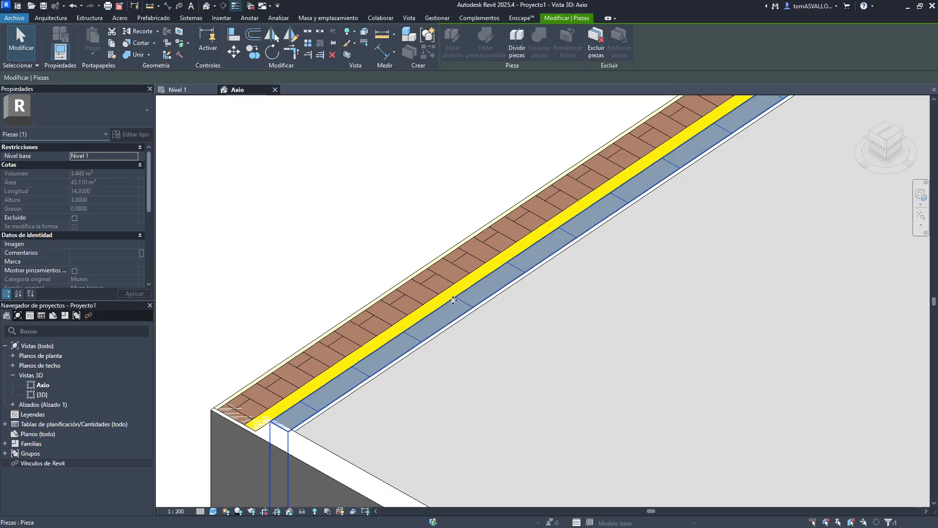
pyautogui.click(425, 286)
pyautogui.click(508, 300)
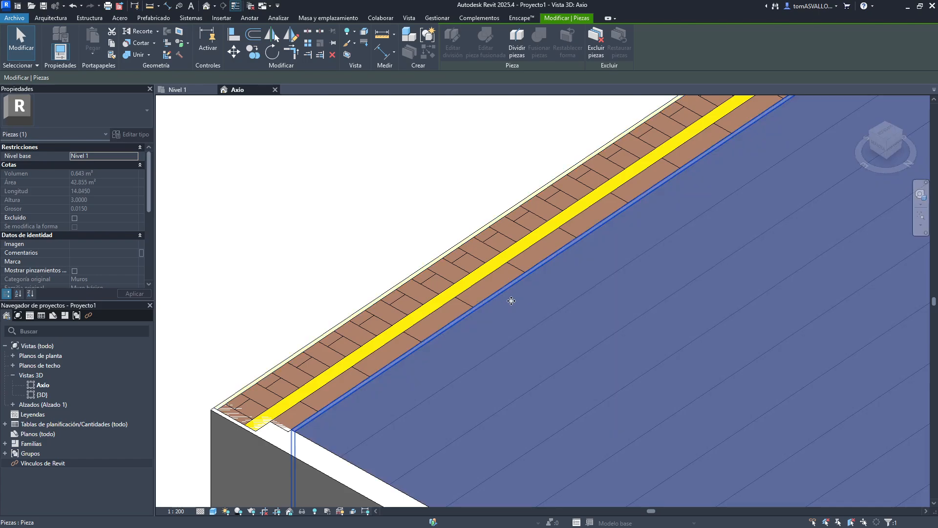
pyautogui.scroll(5, 443, 296)
pyautogui.scroll(-5, 443, 296)
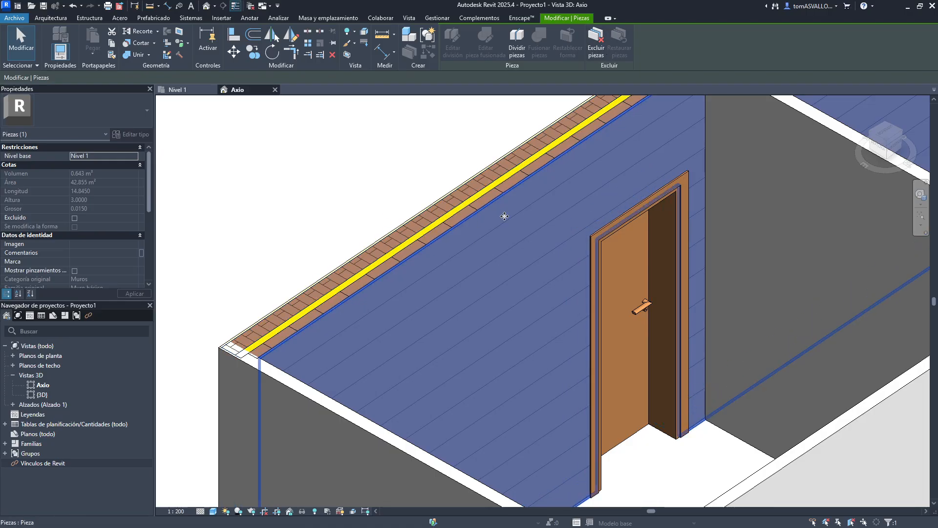
pyautogui.moveTo(512, 170); pyautogui.dragTo(446, 258, button='middle')
pyautogui.scroll(-3, 446, 259)
pyautogui.press('Escape')
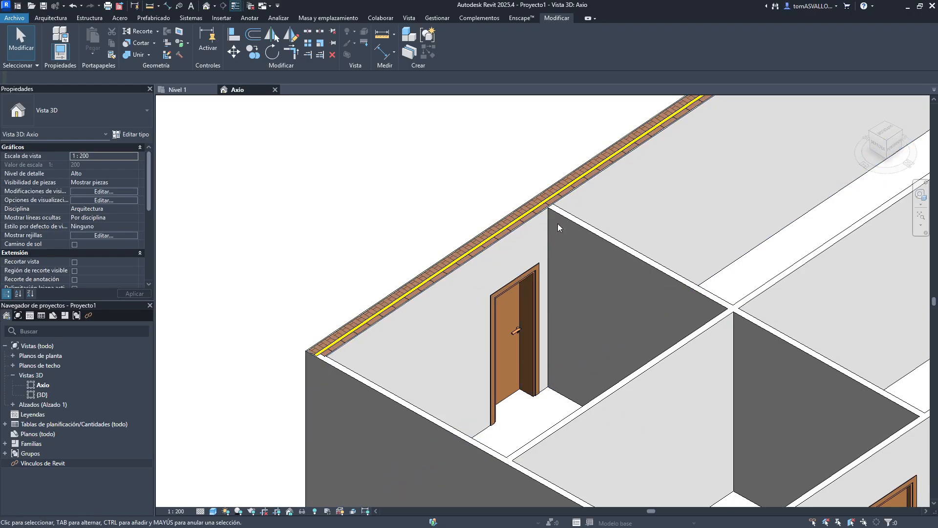
pyautogui.scroll(2, 526, 224)
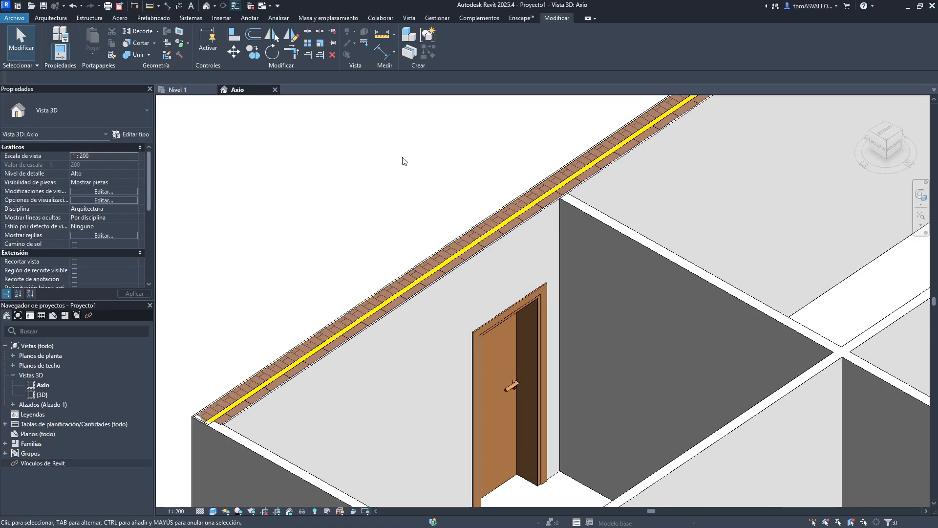
# - Undo the parts creation
pyautogui.hotkey('ctrl', 'z')
pyautogui.hotkey('ctrl', 'z')
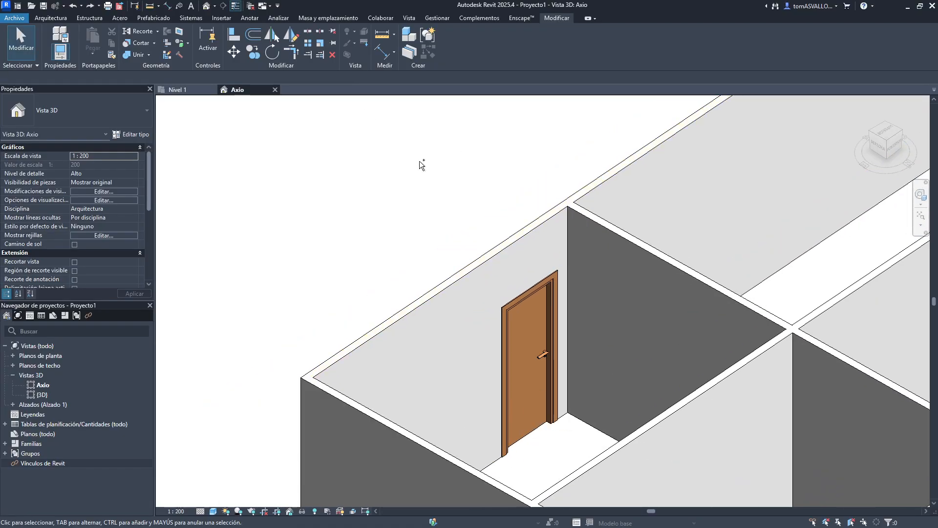
# - Open the Nivel 1 floor plan and examine the door in the upper building's lower wall
pyautogui.click(196, 94)
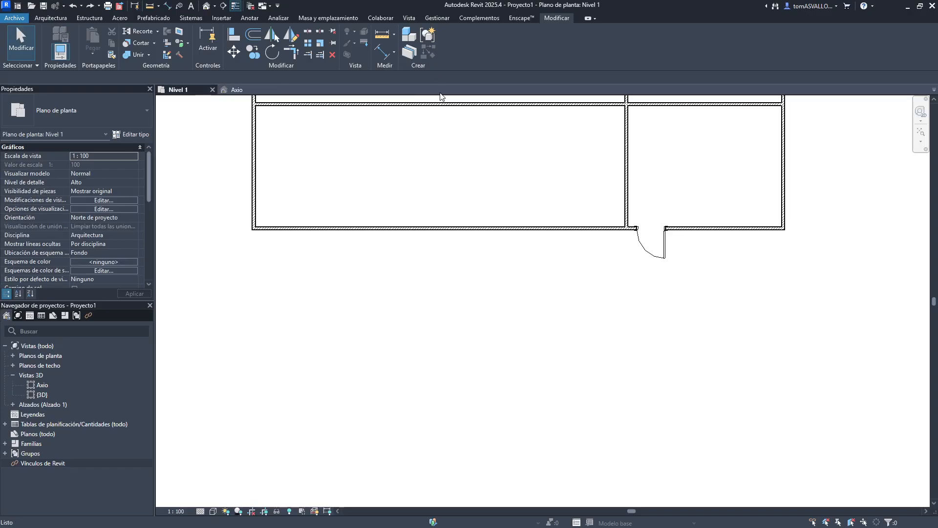
pyautogui.scroll(-5, 436, 187)
pyautogui.scroll(-2, 429, 174)
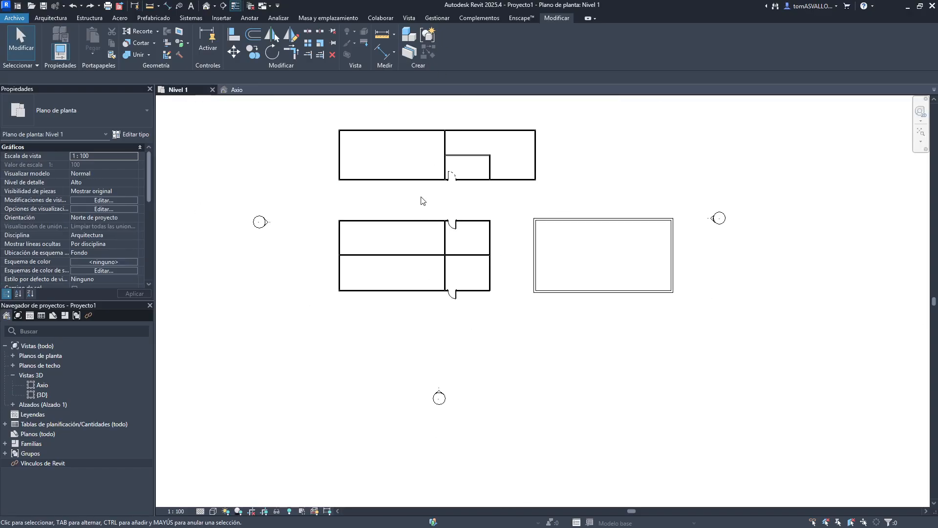
pyautogui.moveTo(423, 201); pyautogui.dragTo(439, 258, button='middle')
pyautogui.scroll(6, 461, 240)
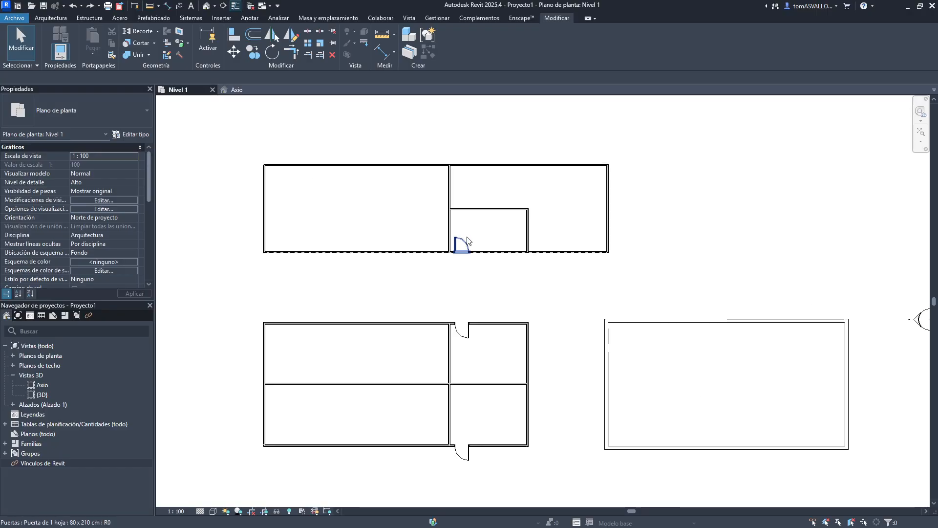
pyautogui.click(462, 251)
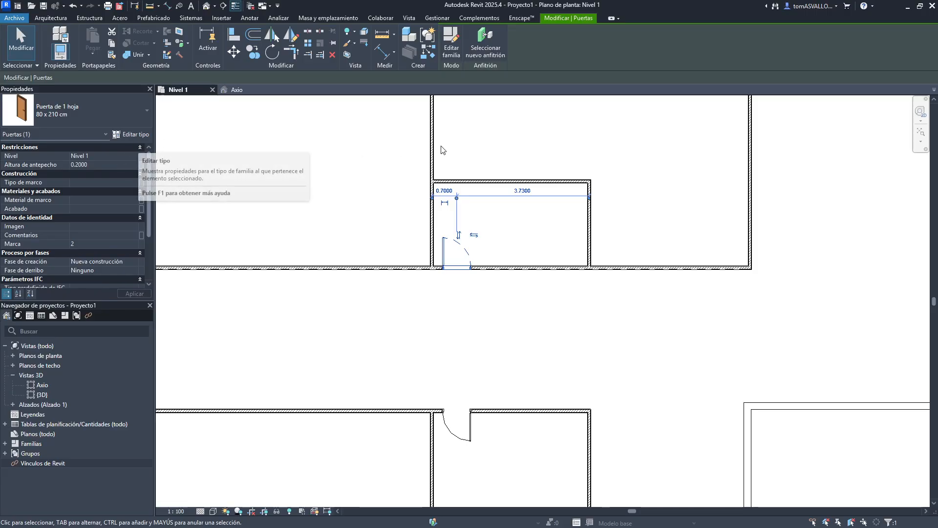
pyautogui.moveTo(425, 152); pyautogui.dragTo(587, 146, button='middle')
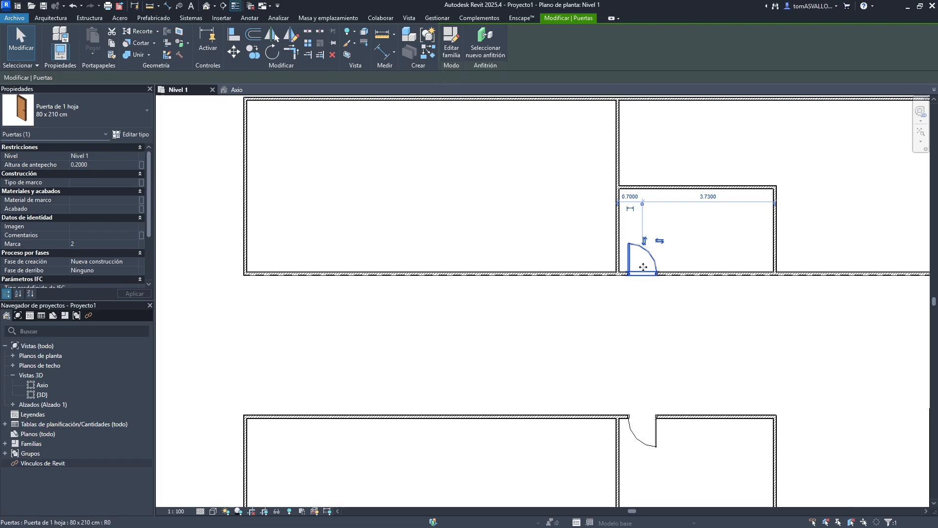
pyautogui.click(541, 263)
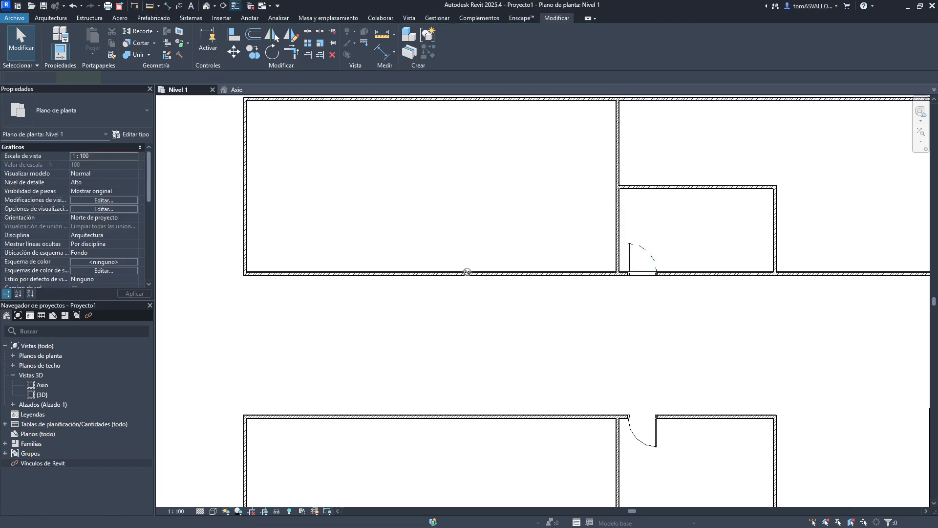
# - Place a door in the large room's lower wall and delete it
pyautogui.press('d')
pyautogui.press('r')
pyautogui.click(320, 268)
pyautogui.press('Escape')
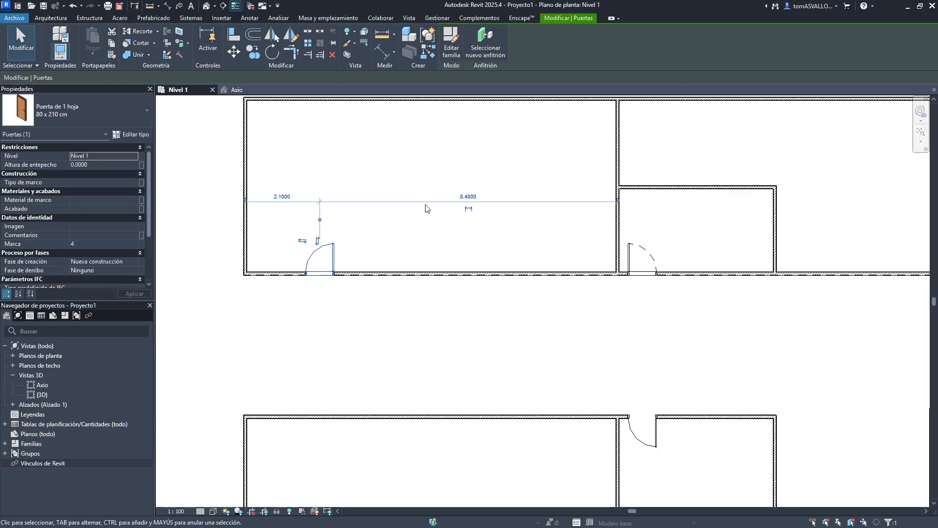
pyautogui.press('Delete')
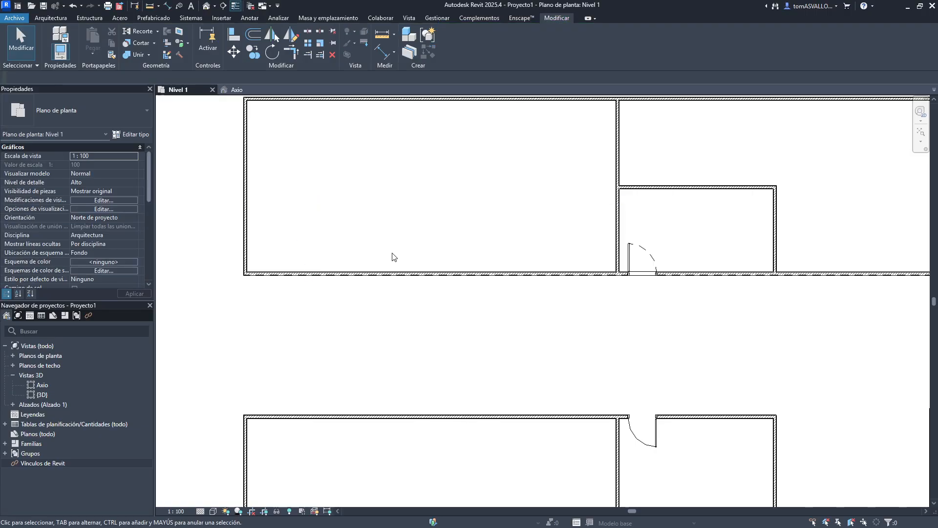
# - Create a door similar to the existing one in the large room, then delete the placed doors
pyautogui.click(647, 261)
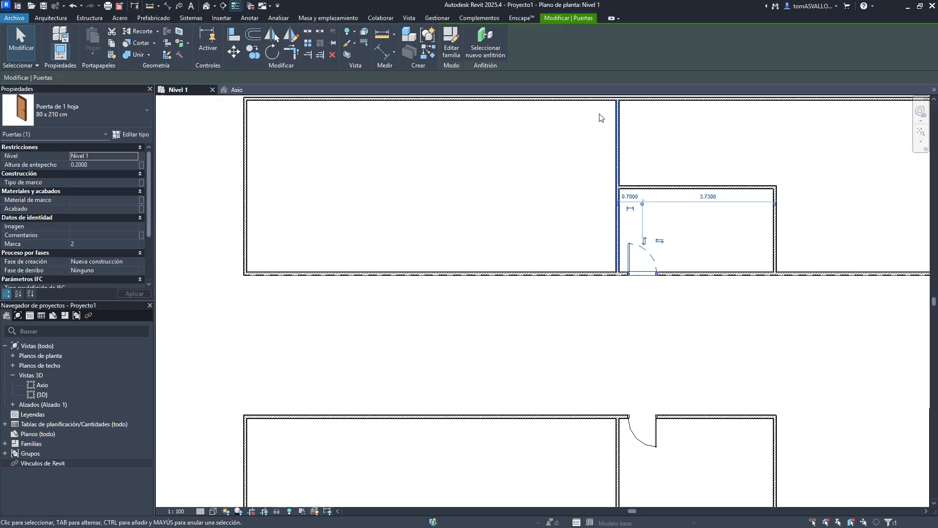
pyautogui.click(426, 49)
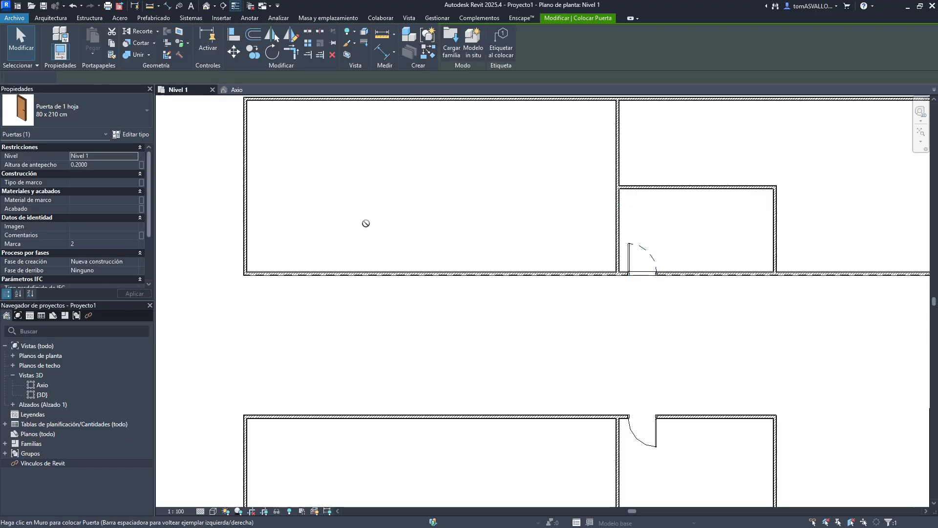
pyautogui.click(269, 268)
pyautogui.press('Escape')
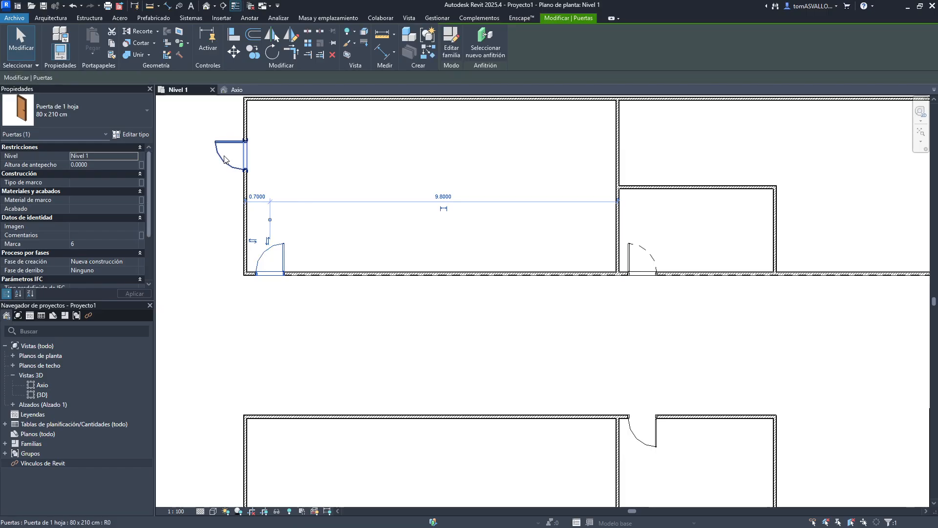
pyautogui.click(425, 193)
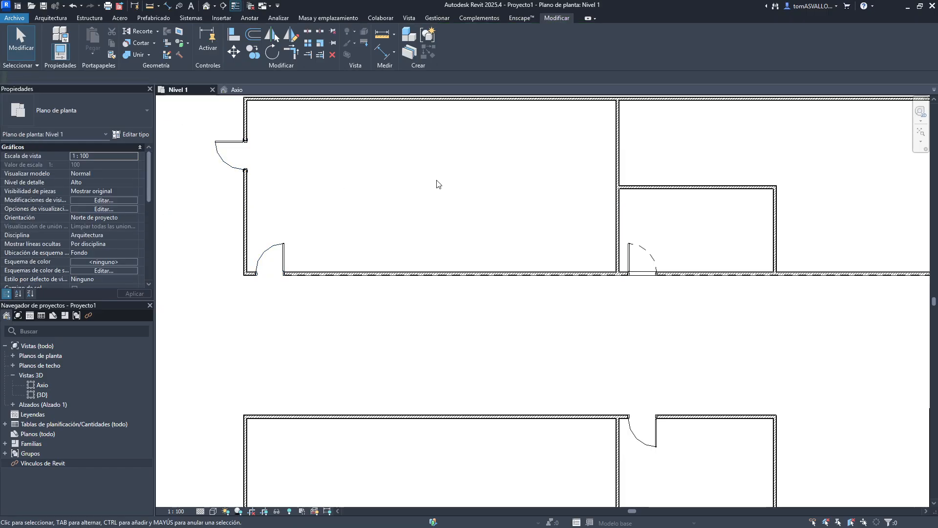
pyautogui.moveTo(194, 130); pyautogui.dragTo(320, 266)
pyautogui.moveTo(336, 218); pyautogui.dragTo(268, 266)
pyautogui.press('Delete')
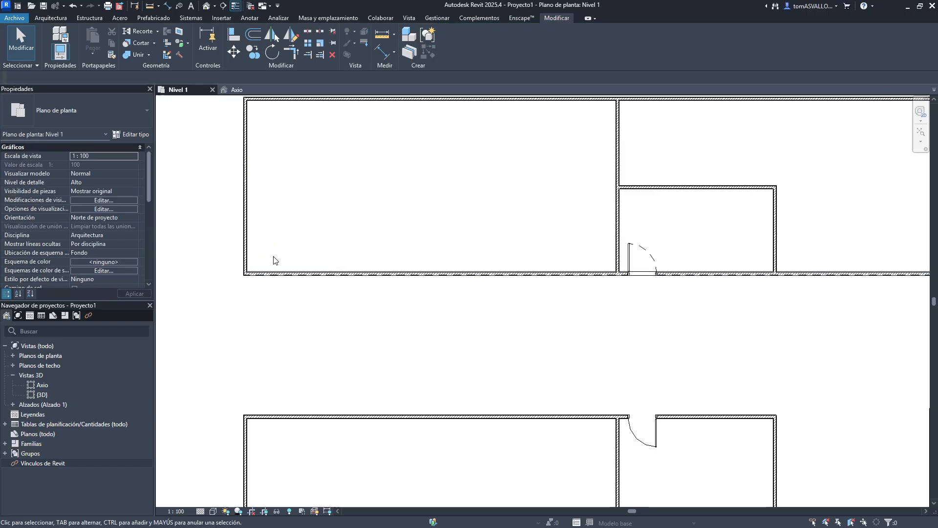
# - Set the existing door's sill height to 0
pyautogui.click(665, 255)
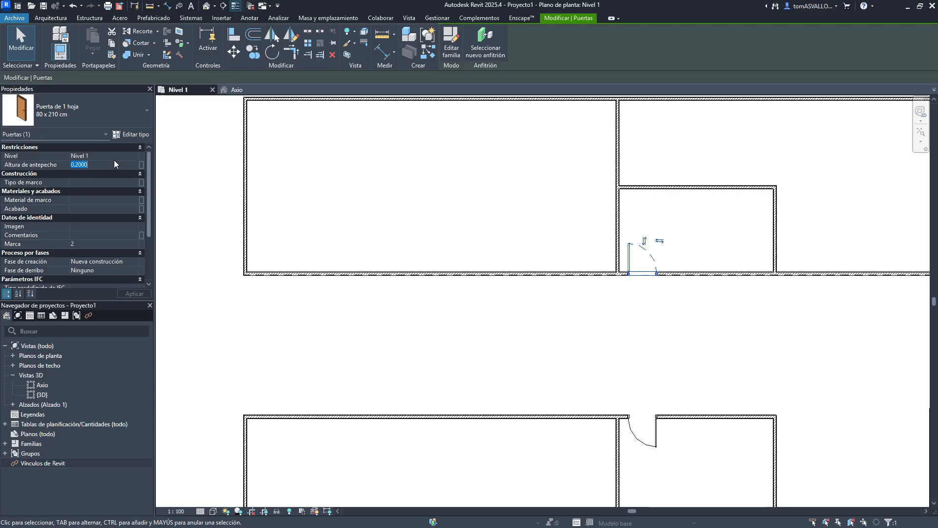
pyautogui.write('0')
pyautogui.press('Return')
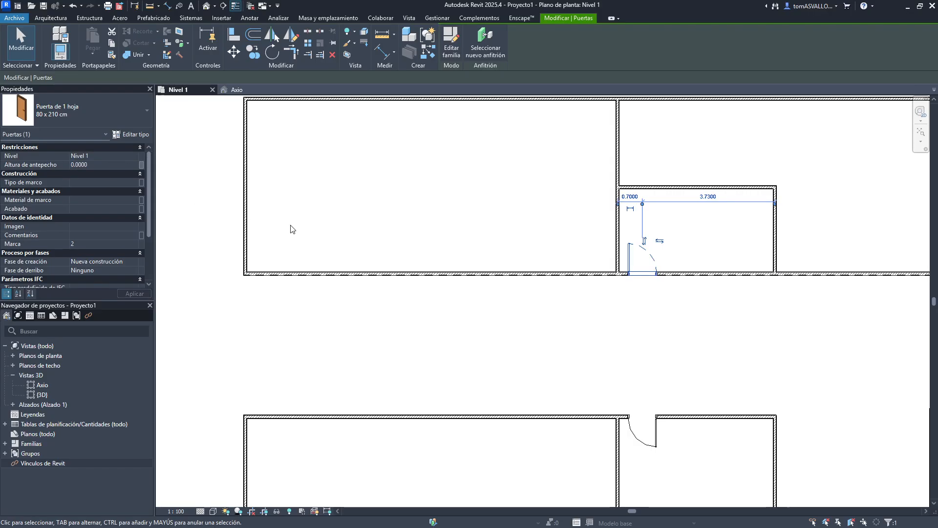
pyautogui.click(429, 245)
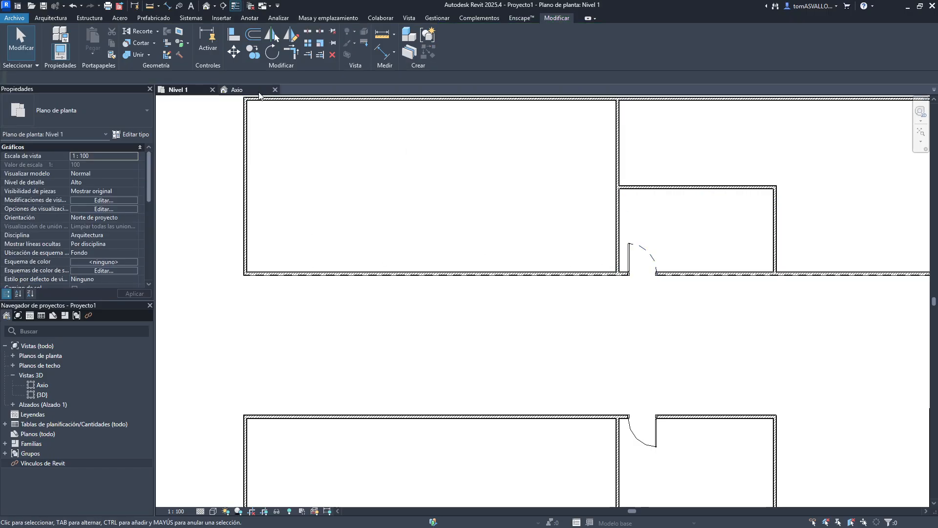
# - Create walls similar to the upper building's left wall, drawing a closed rectangle about 5 m deep beside the building
pyautogui.click(494, 273)
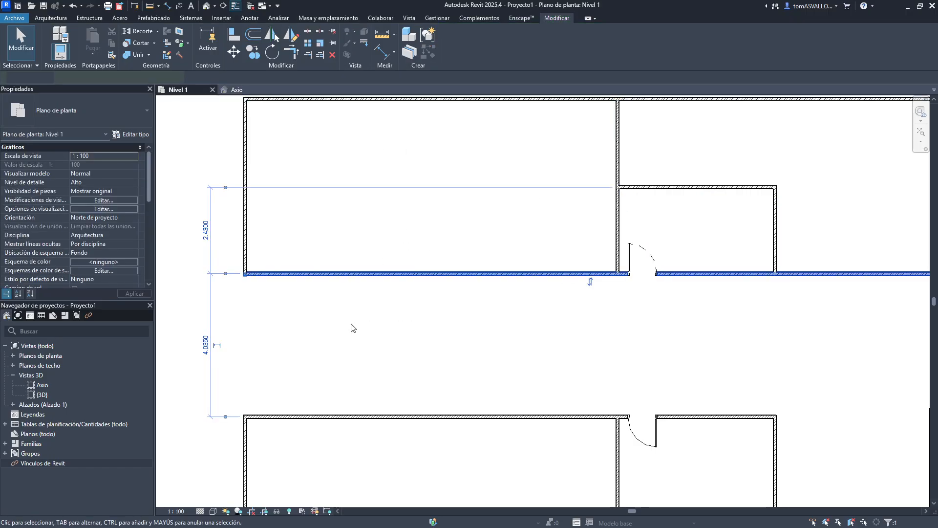
pyautogui.click(353, 327)
pyautogui.moveTo(373, 151); pyautogui.dragTo(427, 341, button='middle')
pyautogui.moveTo(284, 384); pyautogui.dragTo(418, 353, button='middle')
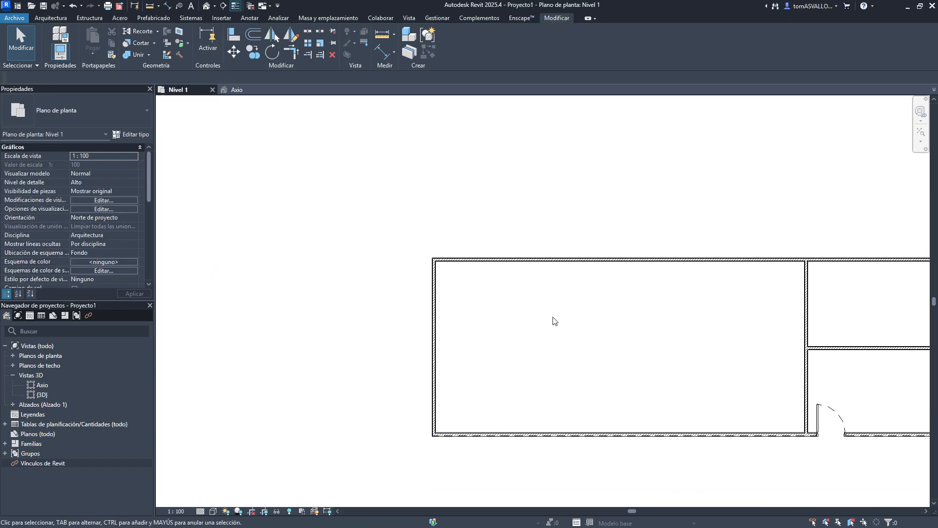
pyautogui.click(434, 415)
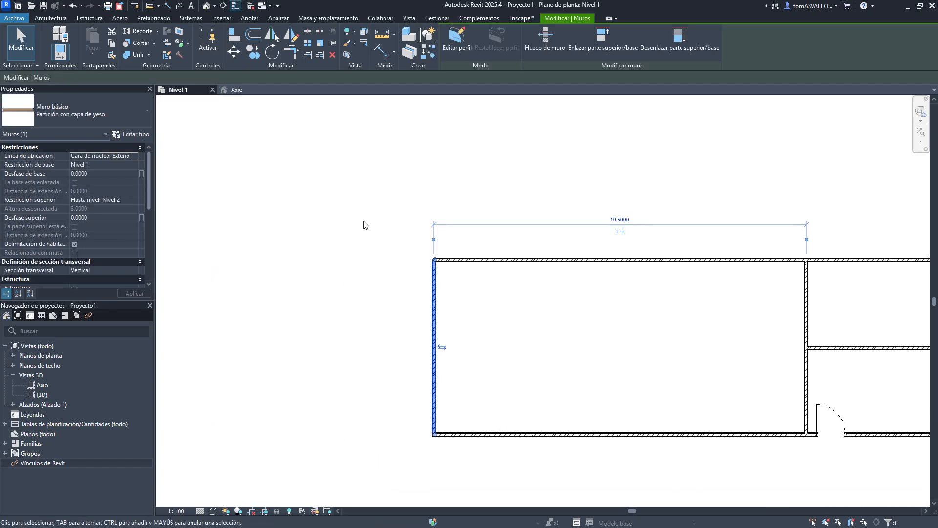
pyautogui.press('c')
pyautogui.press('s')
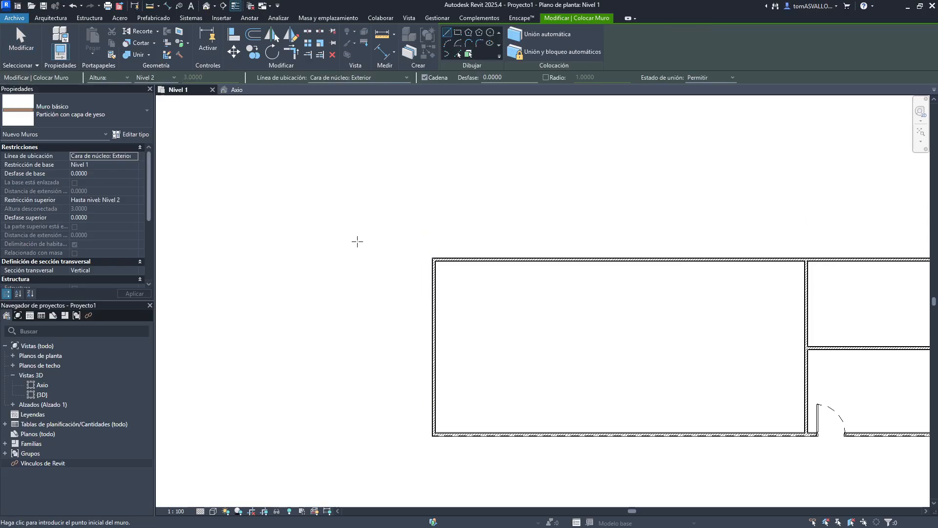
pyautogui.moveTo(327, 273); pyautogui.dragTo(570, 211, button='middle')
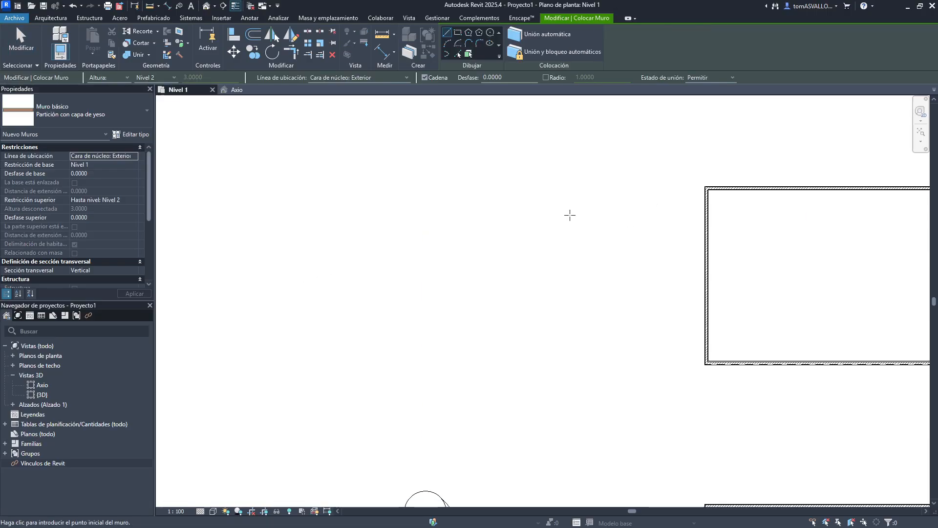
pyautogui.click(557, 187)
pyautogui.click(555, 362)
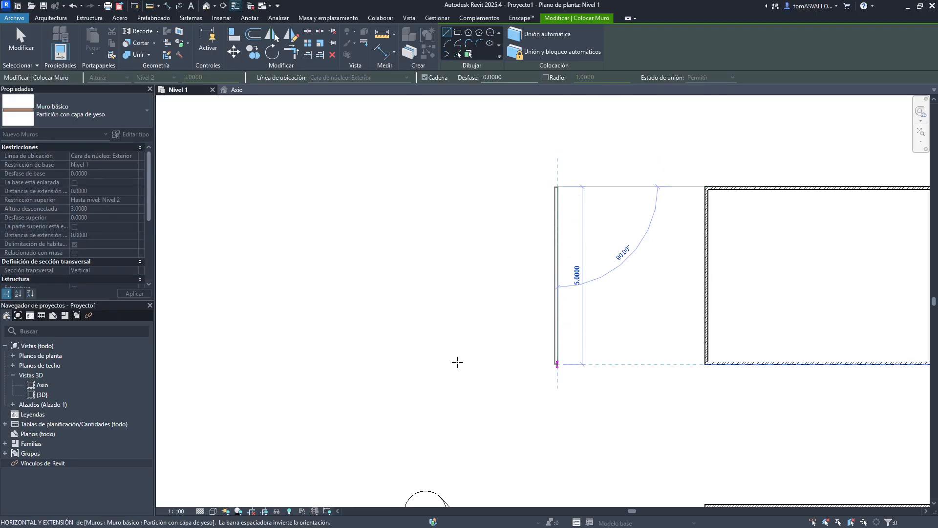
pyautogui.click(434, 363)
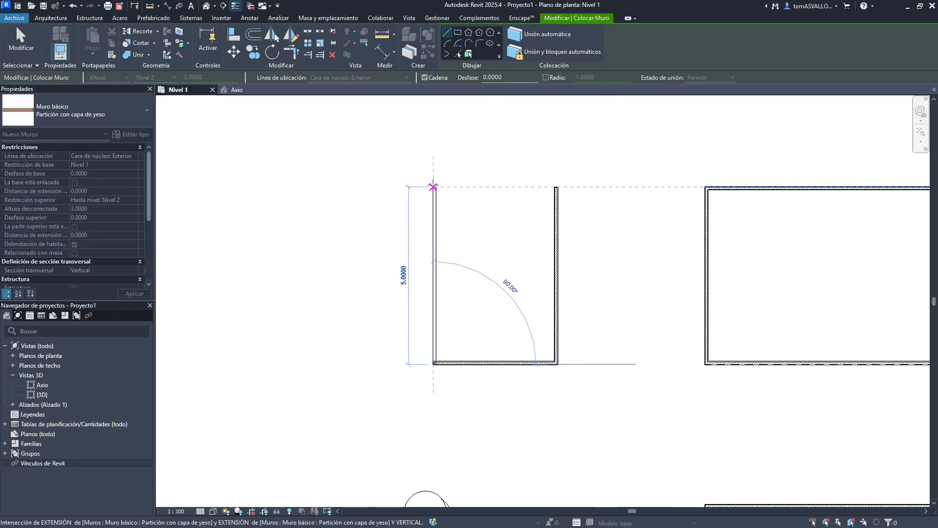
pyautogui.click(434, 187)
pyautogui.click(558, 187)
pyautogui.press('Escape')
pyautogui.press('Escape')
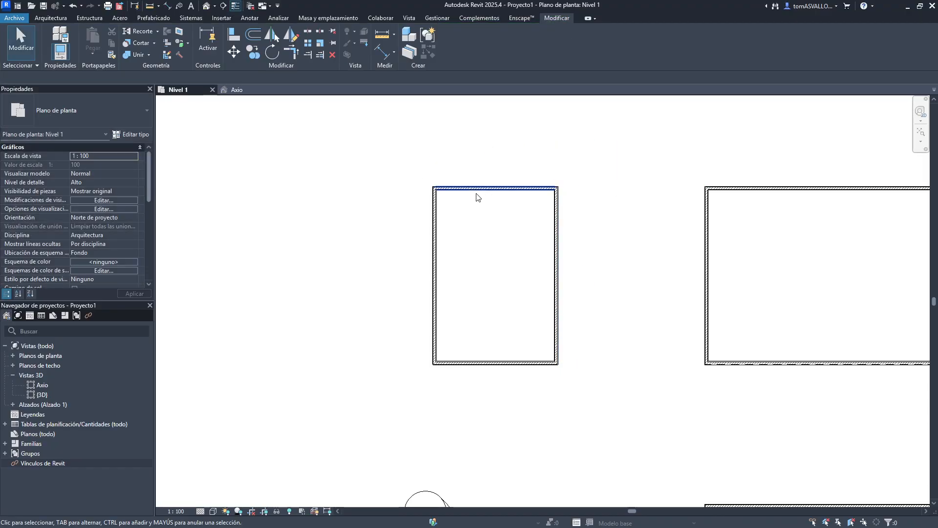
# - Select the building's left wall and set its base offset and top offset to 1
pyautogui.press('Tab')
pyautogui.click(477, 194)
pyautogui.click(481, 199)
pyautogui.click(706, 252)
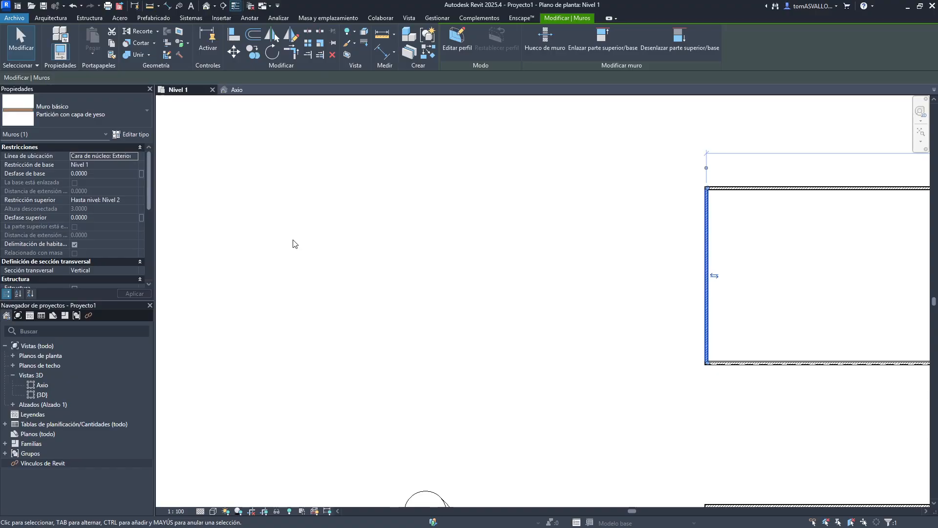
pyautogui.click(116, 168)
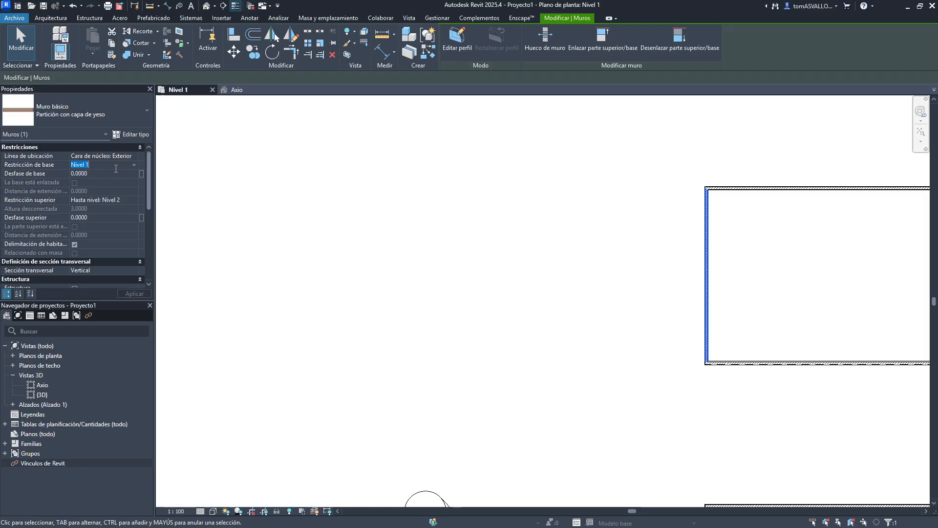
pyautogui.write('1')
pyautogui.press('Return')
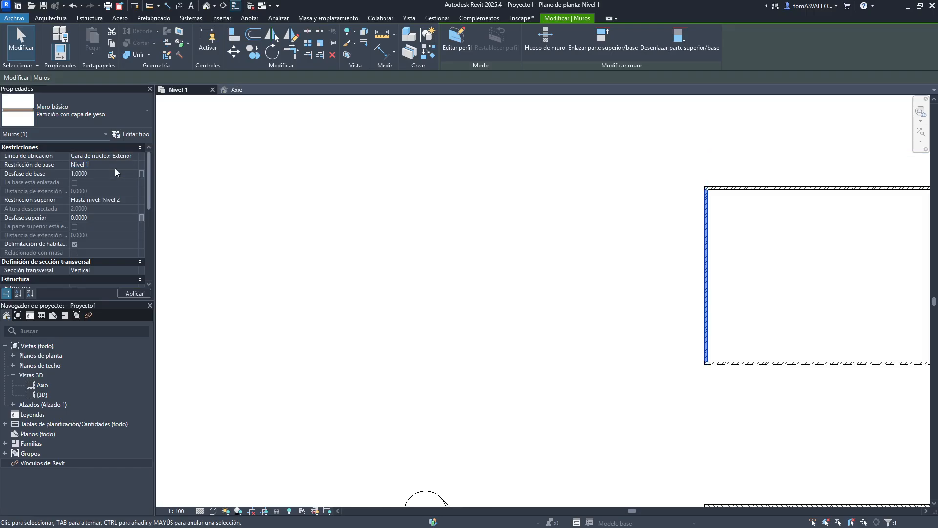
pyautogui.scroll(-2, 116, 169)
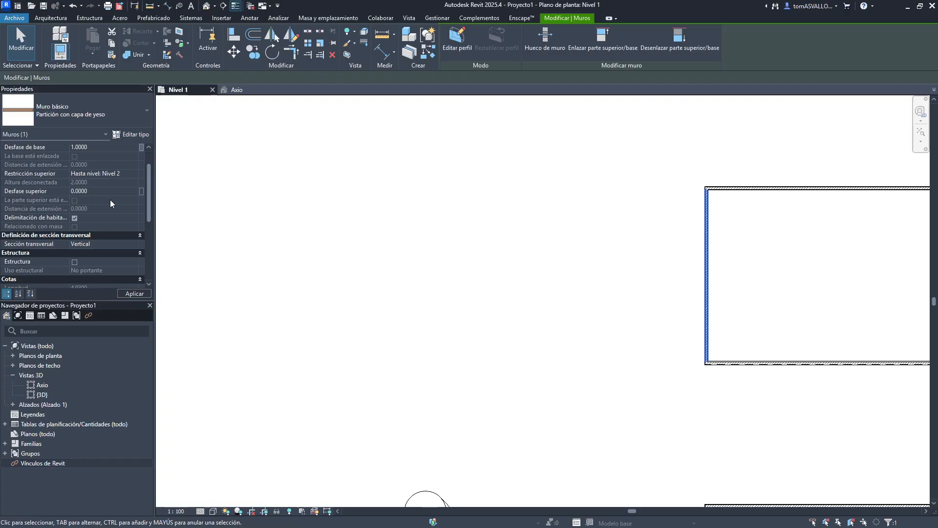
pyautogui.click(107, 192)
pyautogui.write('1')
pyautogui.click(308, 241)
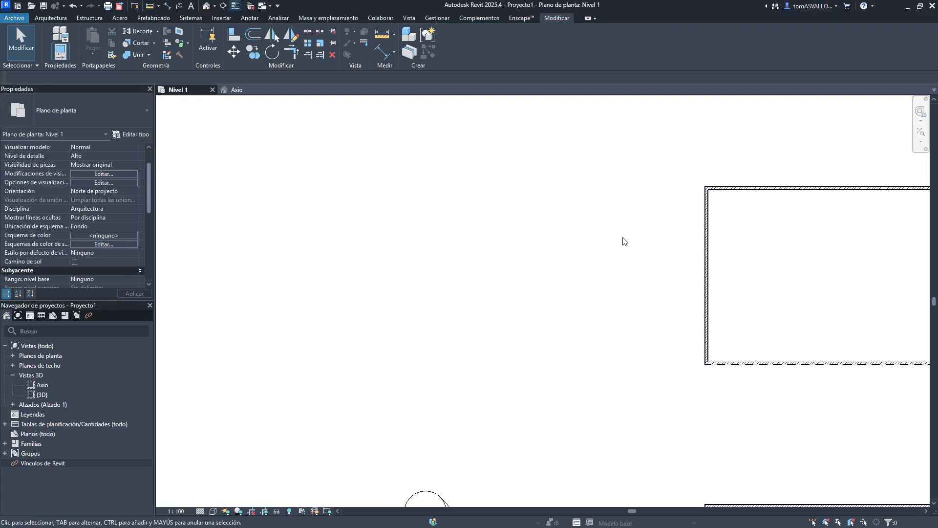
# - Draw a closed four-wall loop shaped as a slanted parallelogram left of the building
pyautogui.moveTo(734, 251); pyautogui.dragTo(587, 290)
pyautogui.moveTo(626, 264); pyautogui.dragTo(558, 267, button='middle')
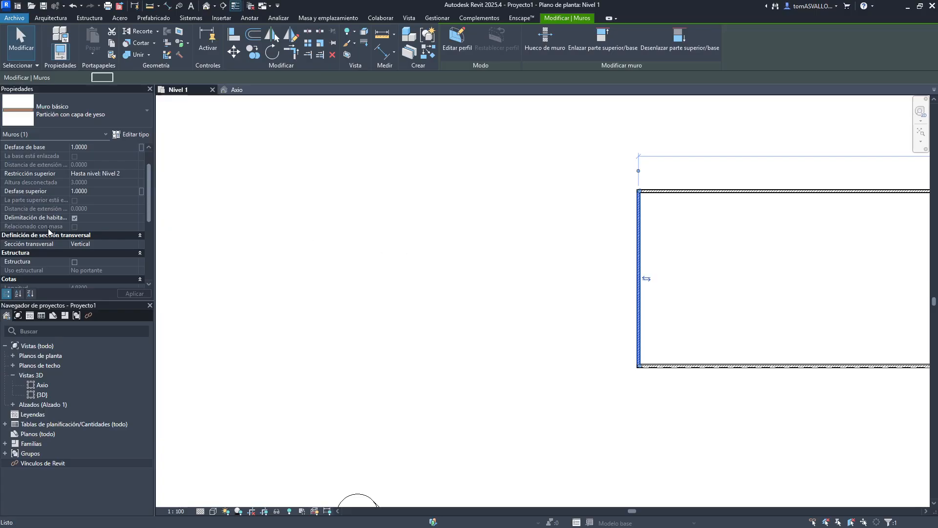
pyautogui.press('w')
pyautogui.press('a')
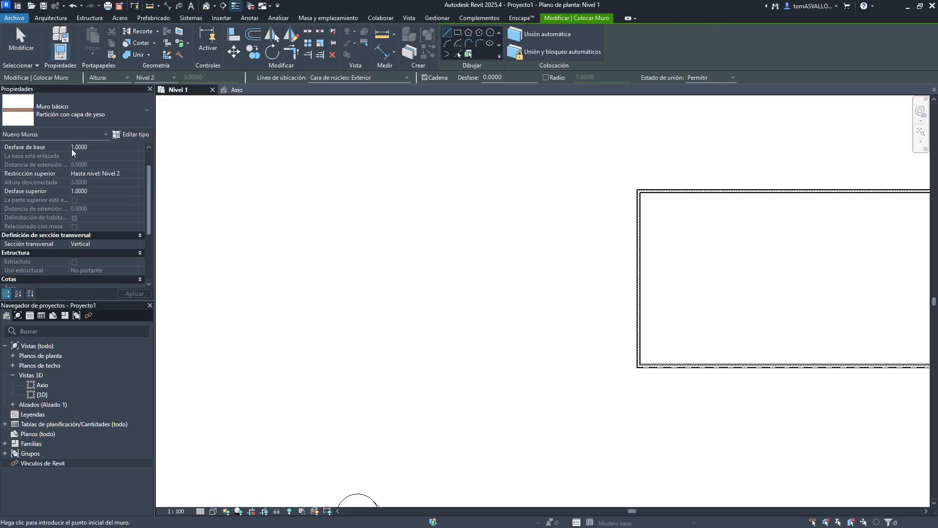
pyautogui.scroll(2, 72, 149)
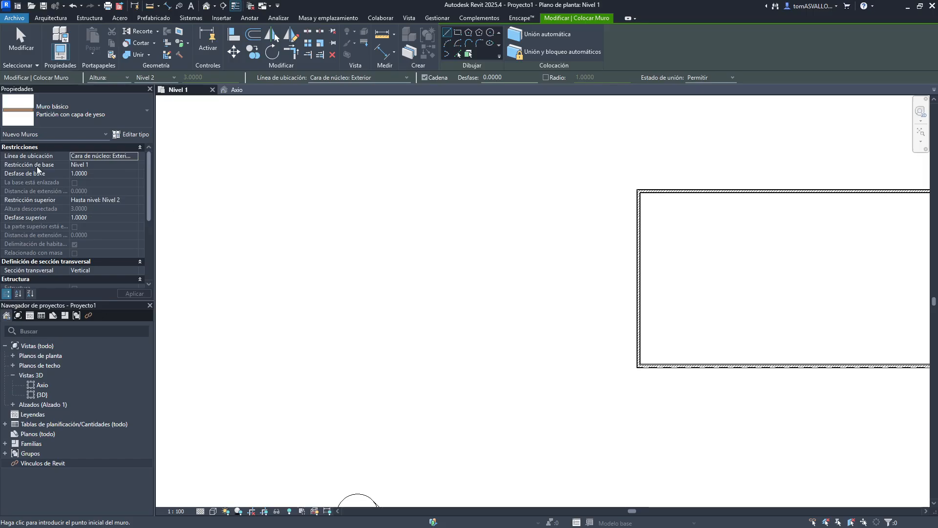
pyautogui.click(438, 182)
pyautogui.click(404, 328)
pyautogui.click(256, 328)
pyautogui.click(304, 190)
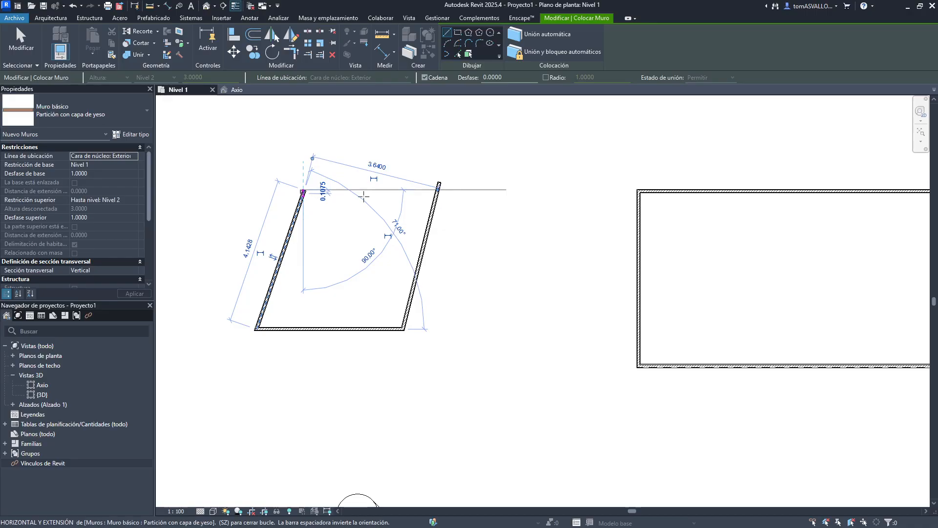
pyautogui.click(438, 183)
pyautogui.press('Escape')
pyautogui.press('Escape')
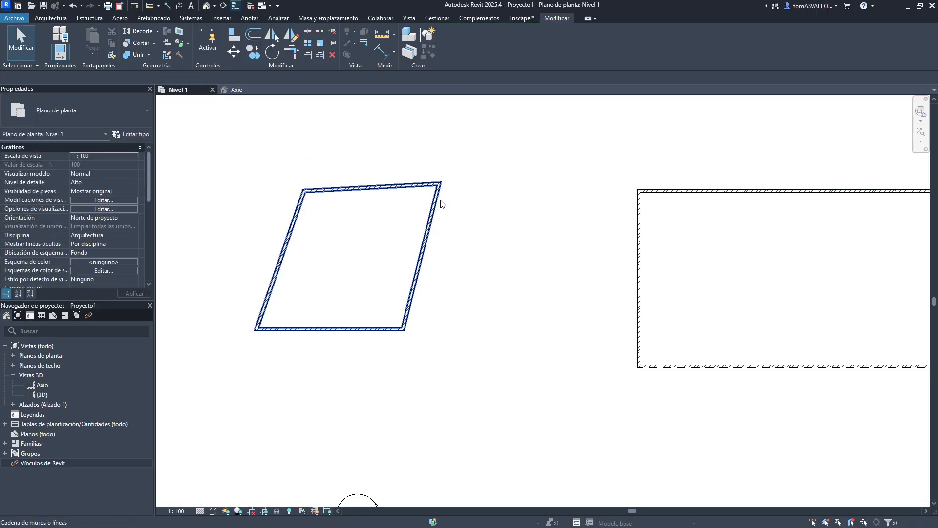
# - Open the Axio 3D view and select the raised four-wall box to inspect it
pyautogui.click(237, 89)
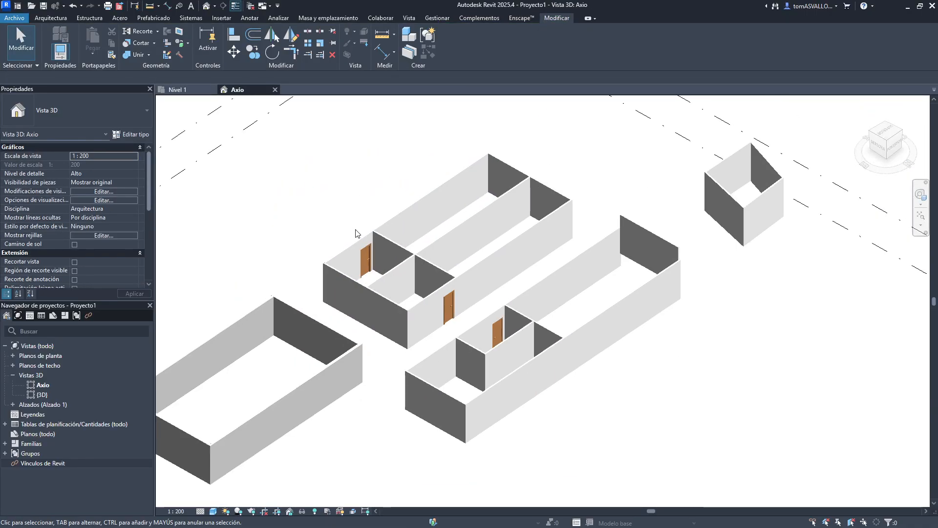
pyautogui.press('Tab')
pyautogui.click(566, 232)
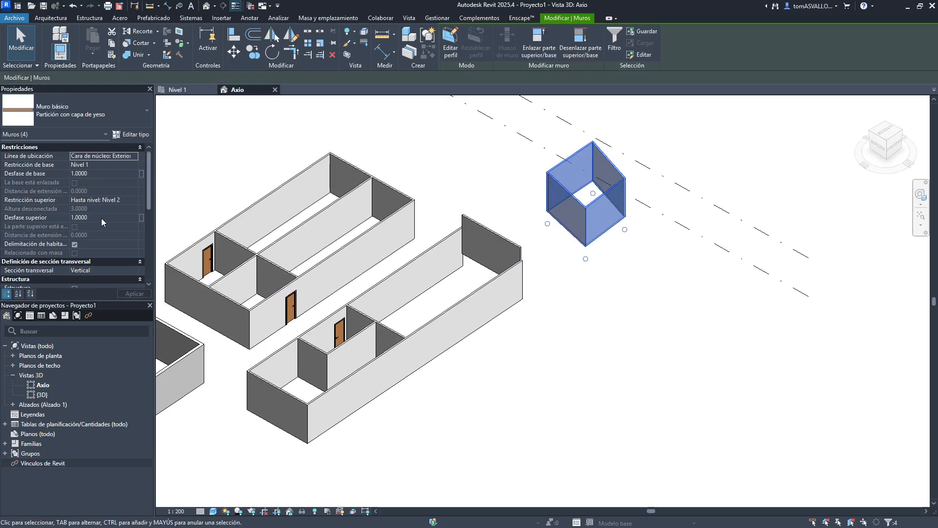
# - Create a closed five-wall loop similar to the middle building's long wall, right of that building
pyautogui.click(523, 279)
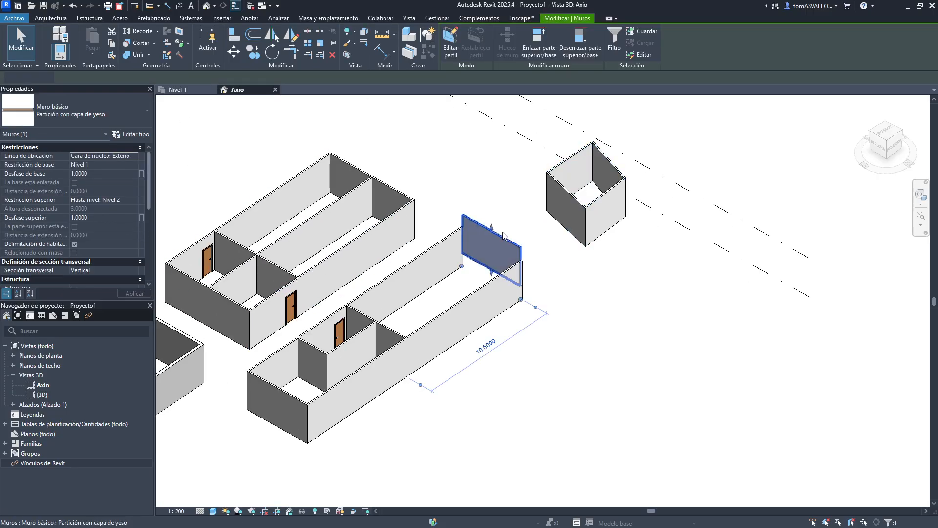
pyautogui.click(458, 307)
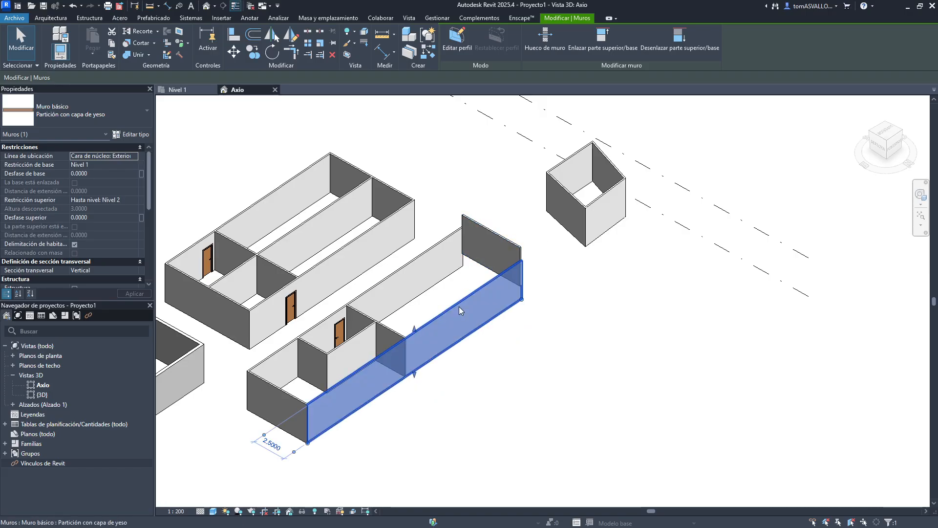
pyautogui.press('c')
pyautogui.press('s')
pyautogui.click(545, 391)
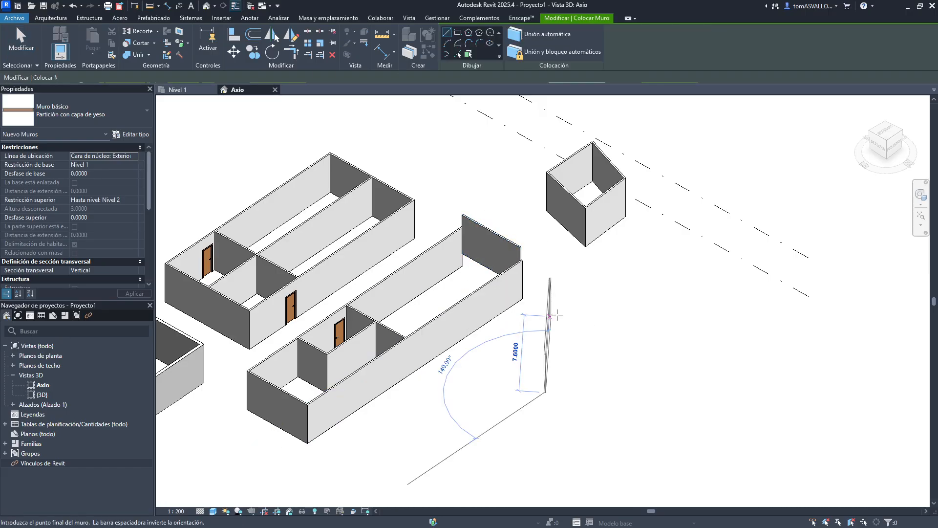
pyautogui.click(559, 275)
pyautogui.click(670, 273)
pyautogui.click(676, 405)
pyautogui.click(582, 417)
pyautogui.click(546, 392)
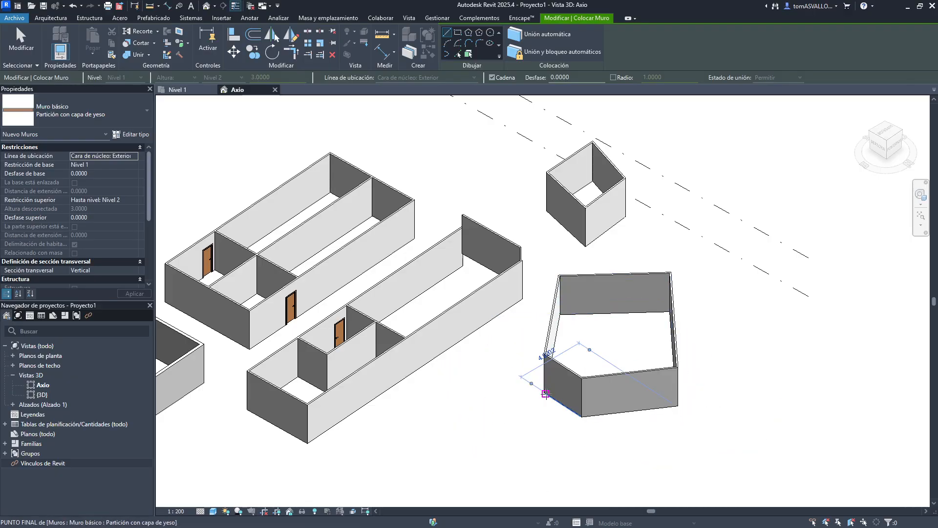
pyautogui.press('Escape')
pyautogui.press('Escape')
# - Undo the recent wall creations in the 3D view
pyautogui.click(569, 372)
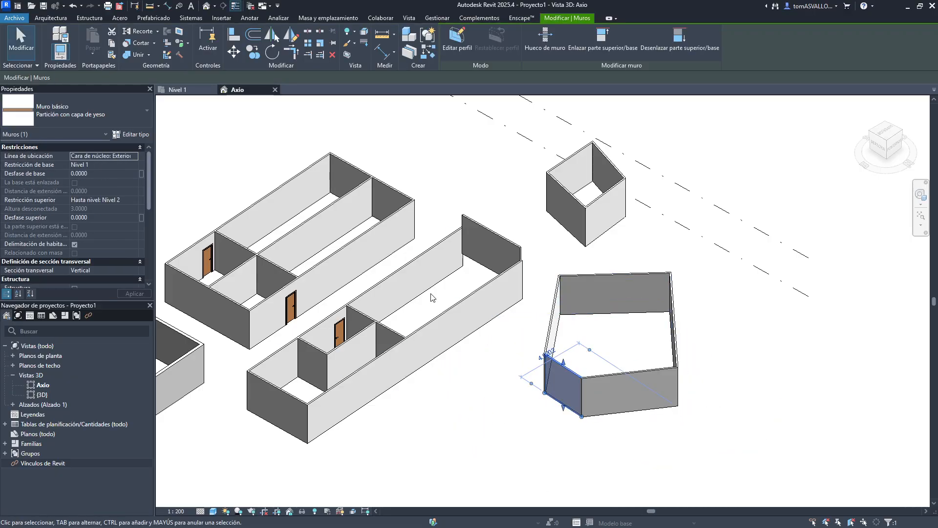
pyautogui.click(459, 309)
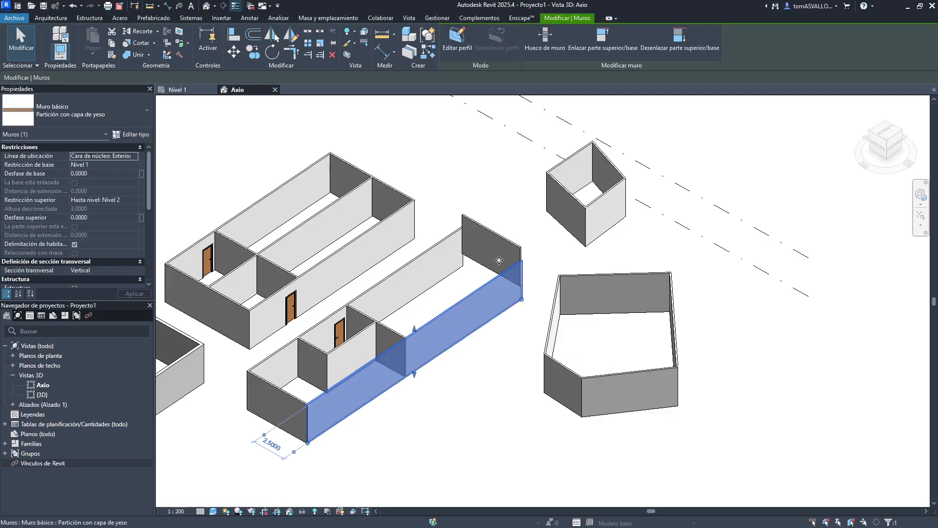
pyautogui.hotkey('ctrl', 'z')
pyautogui.hotkey('ctrl', 'z')
pyautogui.hotkey('ctrl', 'z')
pyautogui.hotkey('ctrl', 'z')
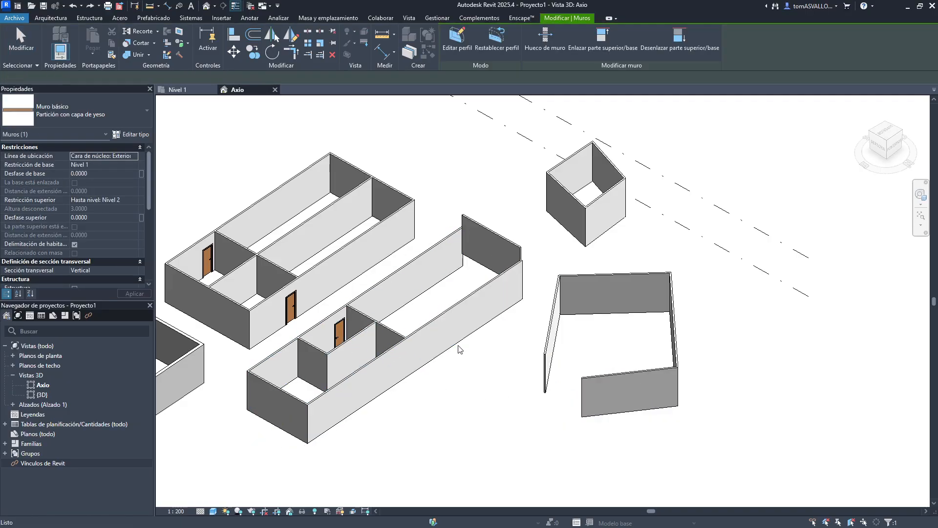
pyautogui.hotkey('ctrl', 'z')
pyautogui.hotkey('ctrl', 'z')
pyautogui.hotkey('ctrl', 'z')
pyautogui.hotkey('ctrl', 'z')
pyautogui.hotkey('ctrl', 'z')
pyautogui.hotkey('ctrl', 'z')
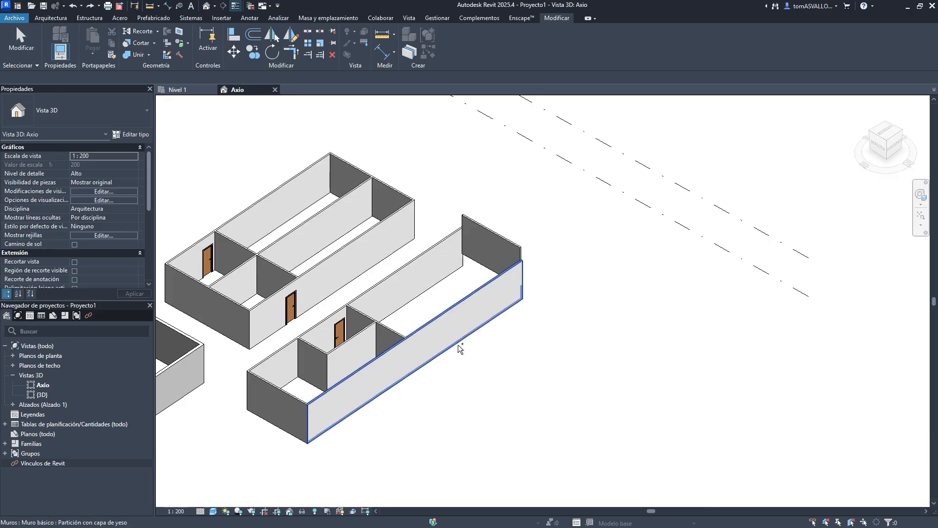
pyautogui.hotkey('ctrl', 'y')
pyautogui.hotkey('ctrl', 'z')
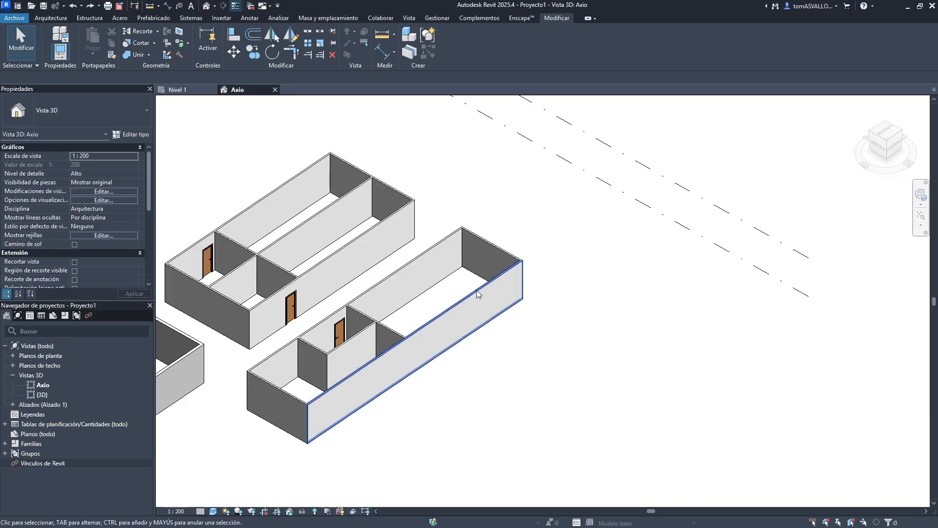
# - Return to the Nivel 1 plan and delete all walls and doors in it
pyautogui.click(177, 89)
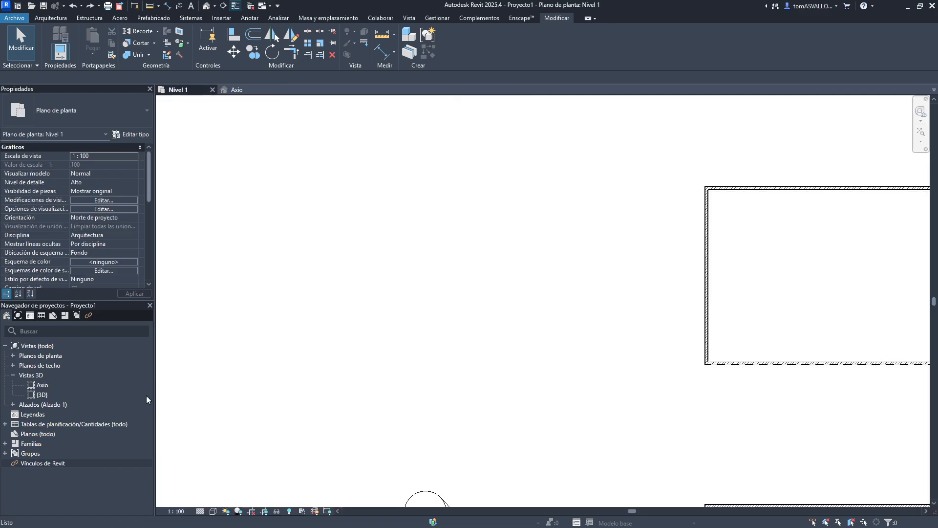
pyautogui.scroll(-8, 535, 350)
pyautogui.moveTo(537, 304); pyautogui.dragTo(392, 230, button='middle')
pyautogui.moveTo(439, 242); pyautogui.dragTo(389, 230, button='middle')
pyautogui.scroll(-1, 389, 227)
pyautogui.moveTo(345, 191); pyautogui.dragTo(751, 425)
pyautogui.press('Delete')
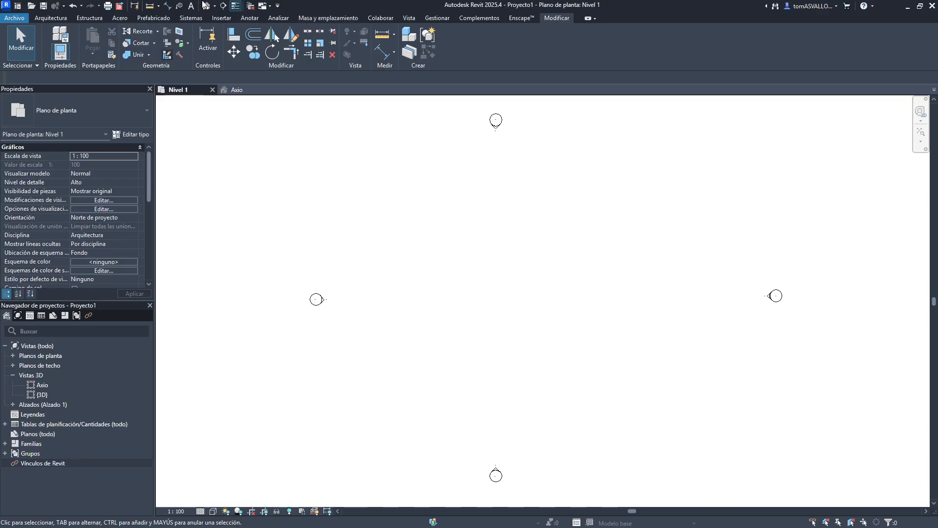
pyautogui.click(323, 18)
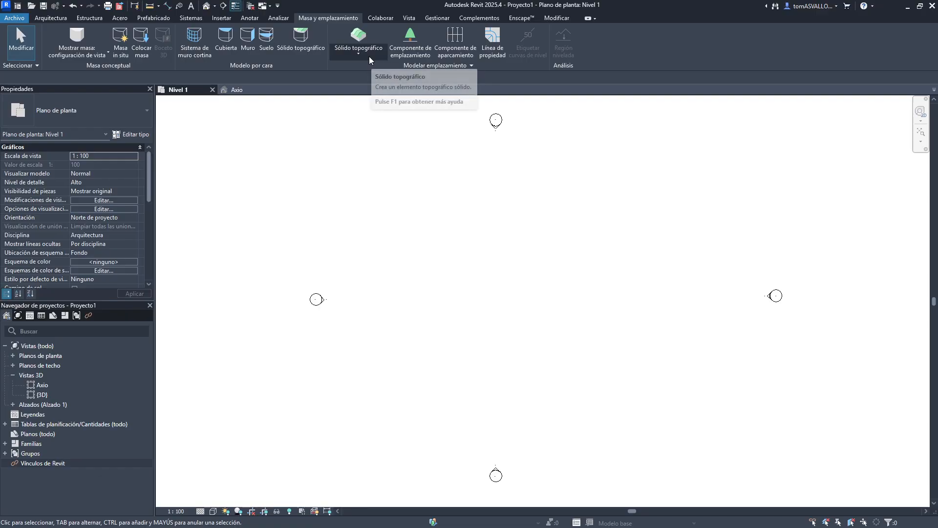
pyautogui.click(356, 47)
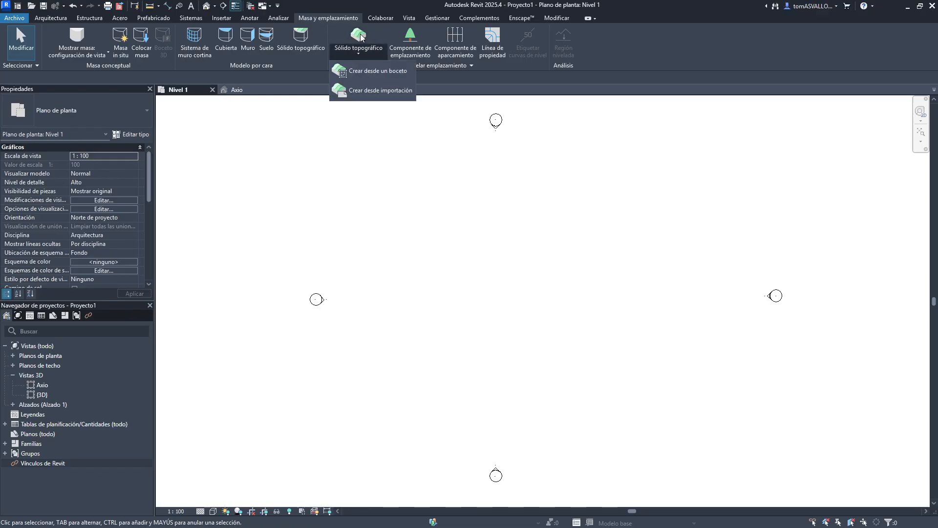
pyautogui.click(377, 71)
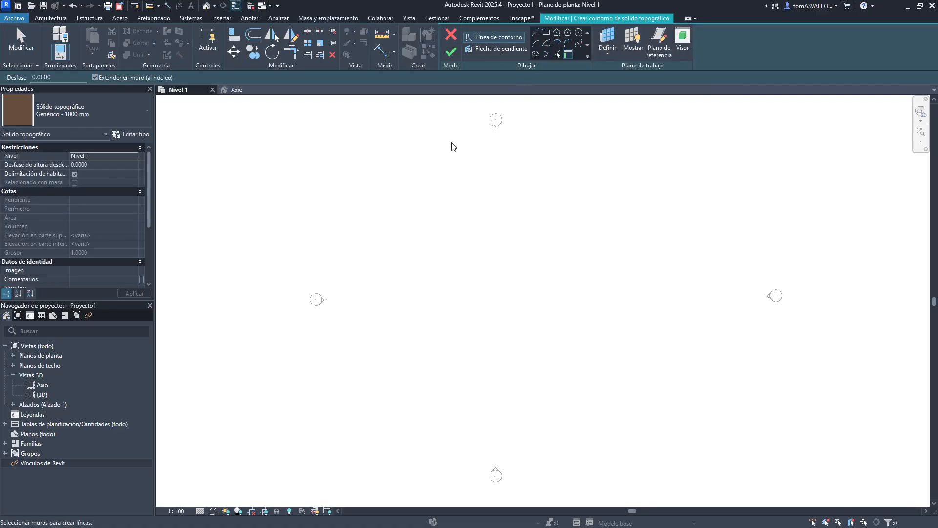
pyautogui.click(545, 33)
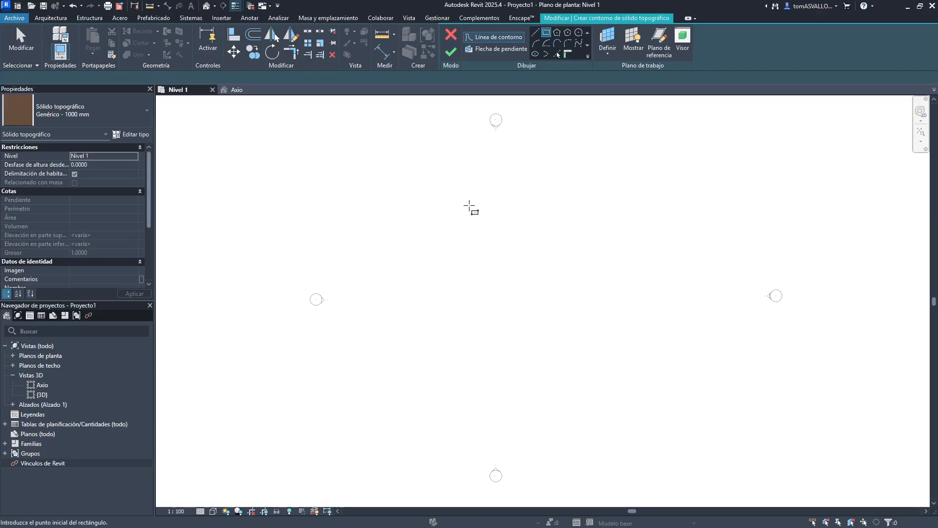
pyautogui.click(328, 18)
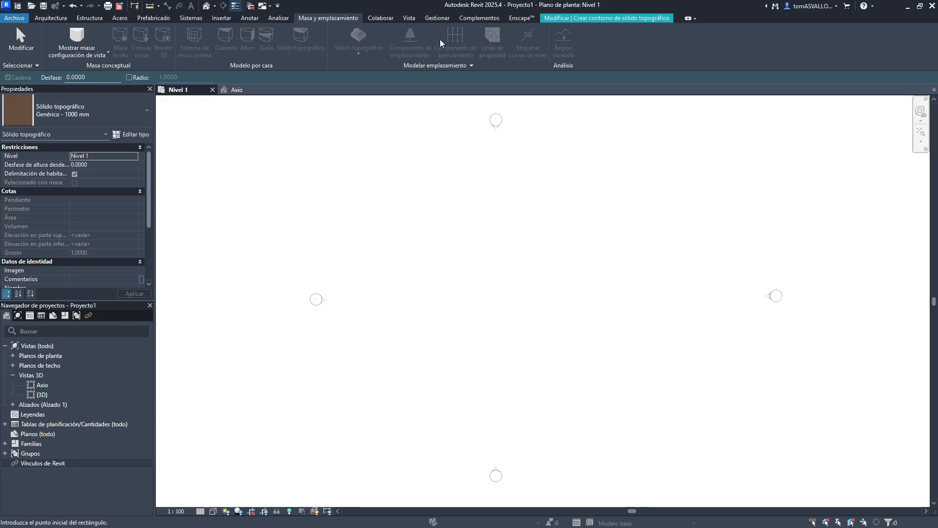
pyautogui.click(560, 21)
pyautogui.click(450, 35)
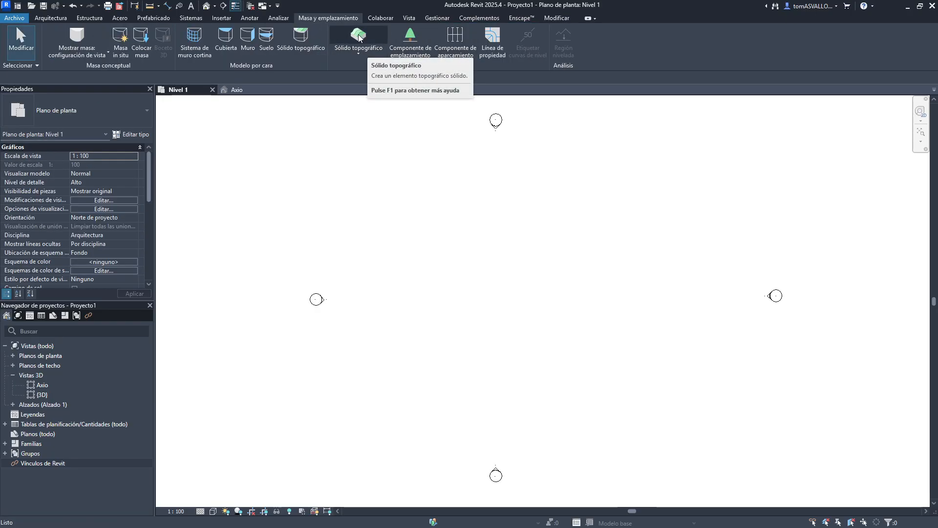
# - Start a toposolid from a sketch and draw a rectangular boundary about 29.6 by 14.3
pyautogui.click(360, 53)
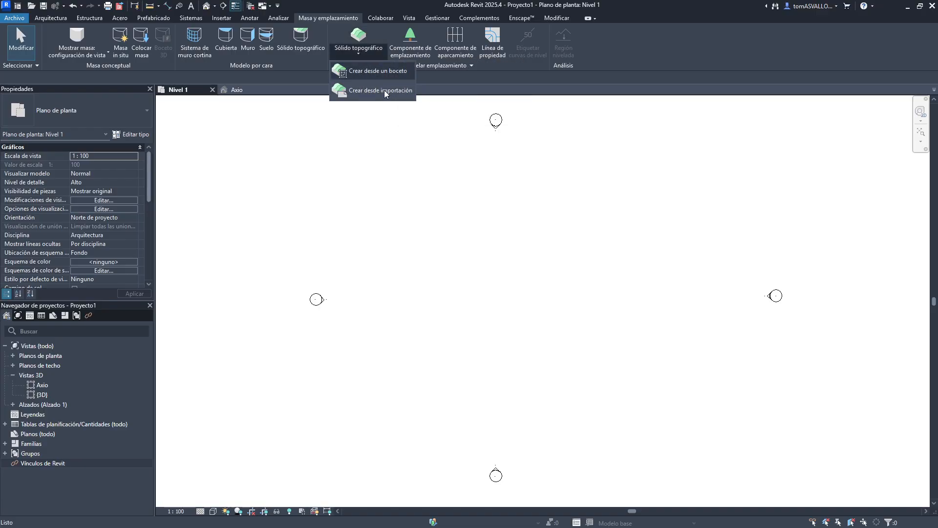
pyautogui.click(378, 70)
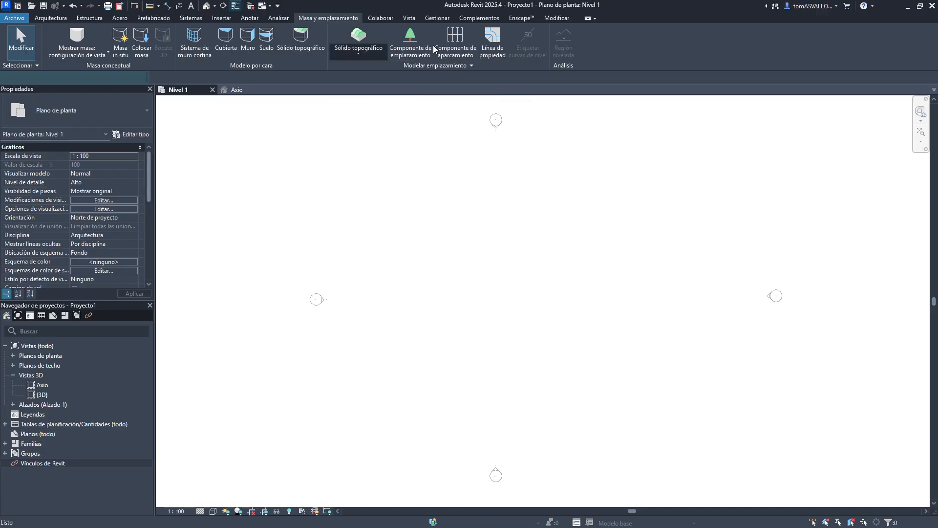
pyautogui.click(452, 33)
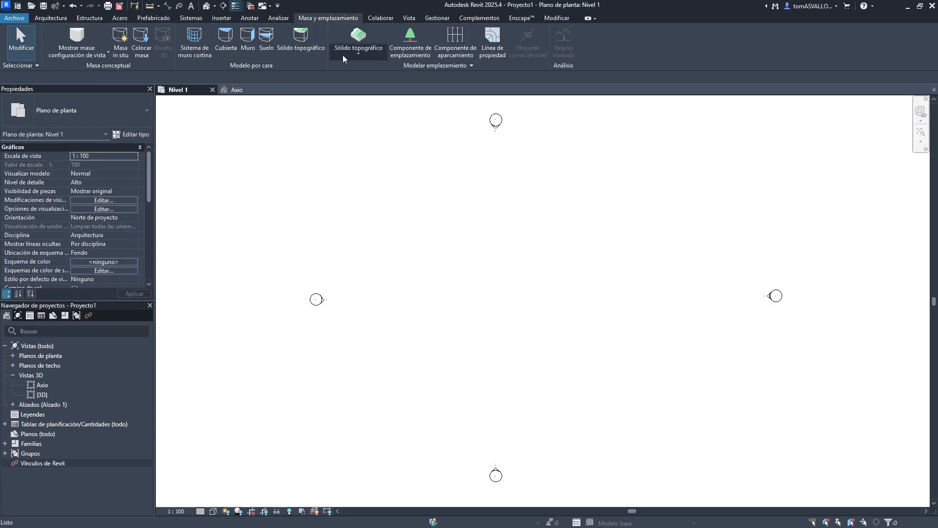
pyautogui.click(358, 48)
pyautogui.click(361, 73)
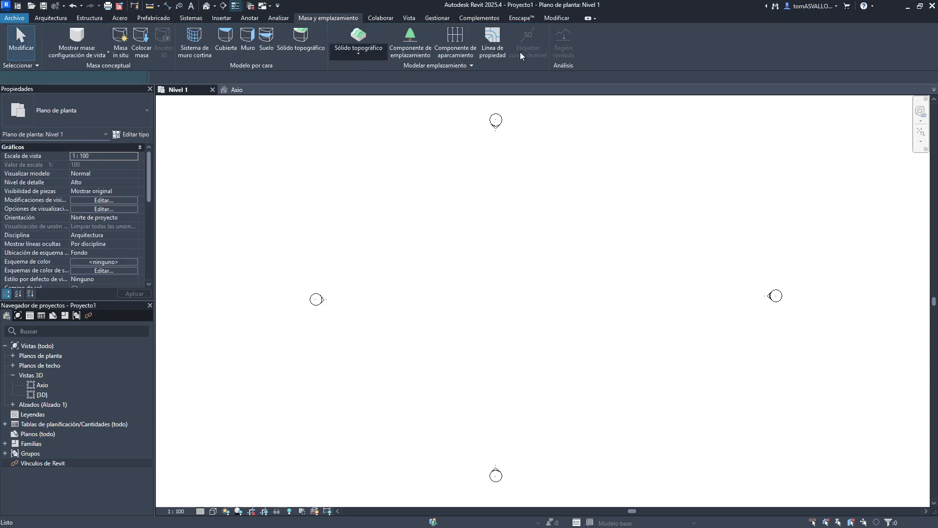
pyautogui.click(395, 241)
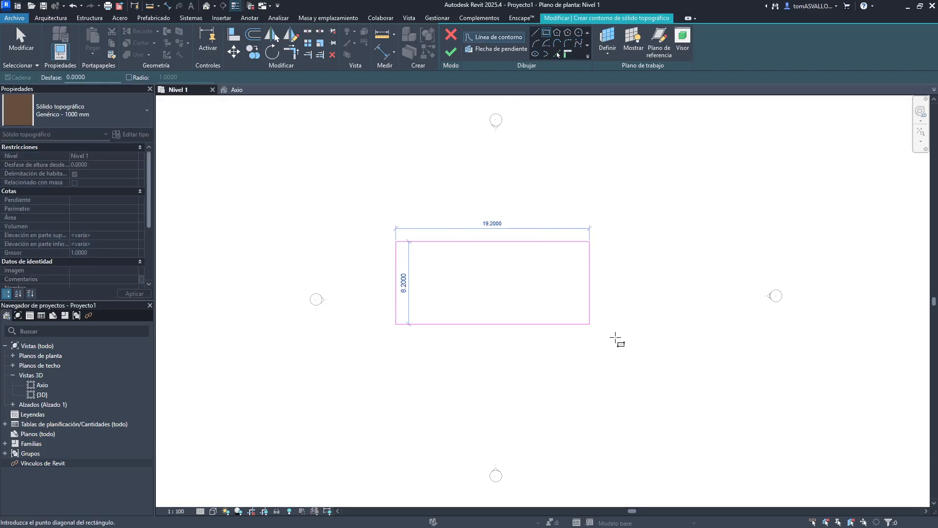
pyautogui.click(694, 386)
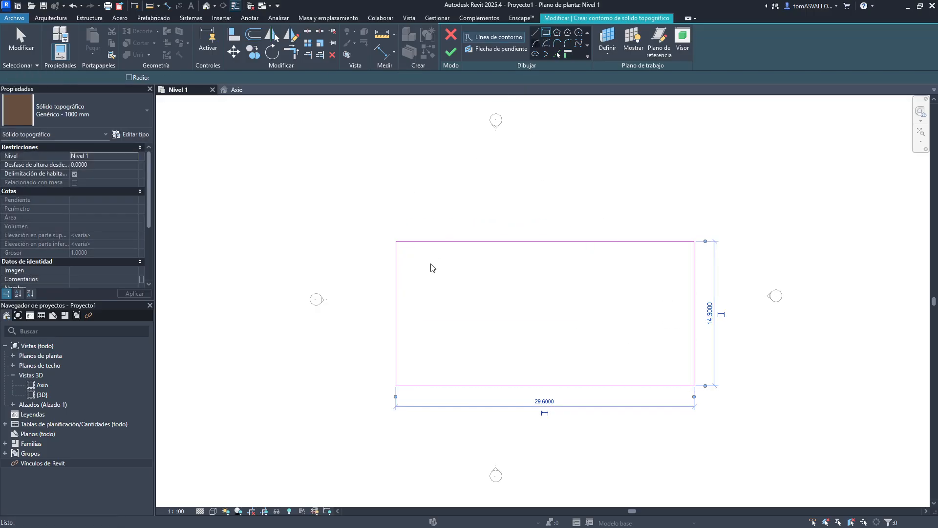
# - Replace the boundary's top edge with an arc between its top corners and delete the straight top edge
pyautogui.click(395, 241)
pyautogui.click(693, 240)
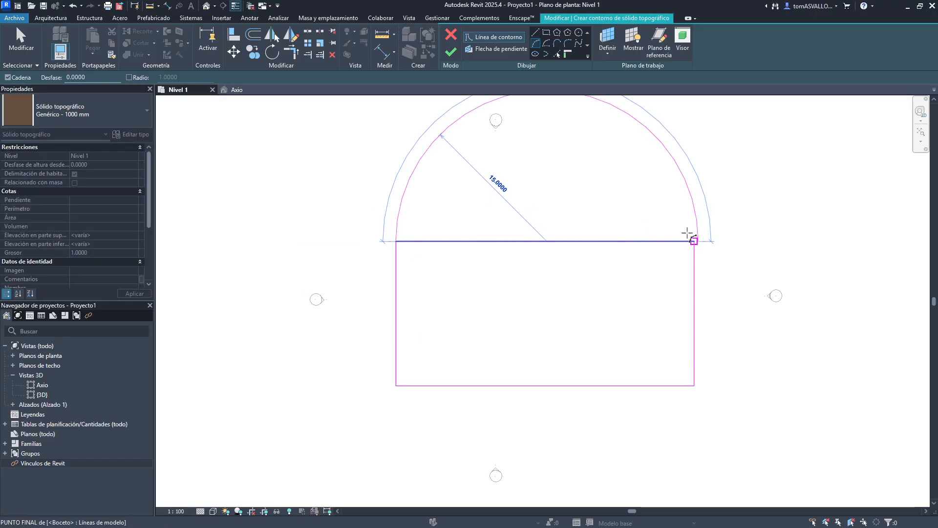
pyautogui.click(577, 189)
pyautogui.press('Escape')
pyautogui.press('Escape')
pyautogui.click(569, 241)
pyautogui.press('Delete')
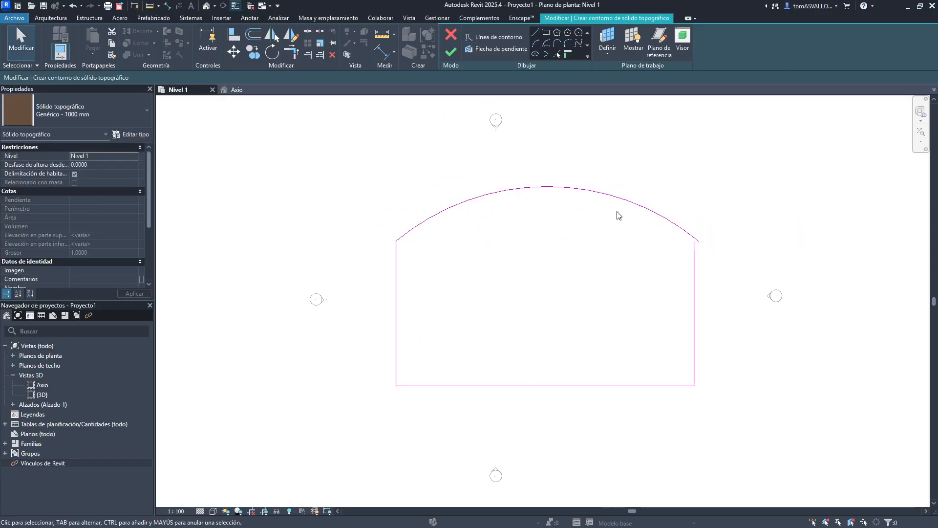
# - Trim the arc and the right edge so they meet at the upper right corner
pyautogui.moveTo(619, 215); pyautogui.dragTo(482, 213, button='middle')
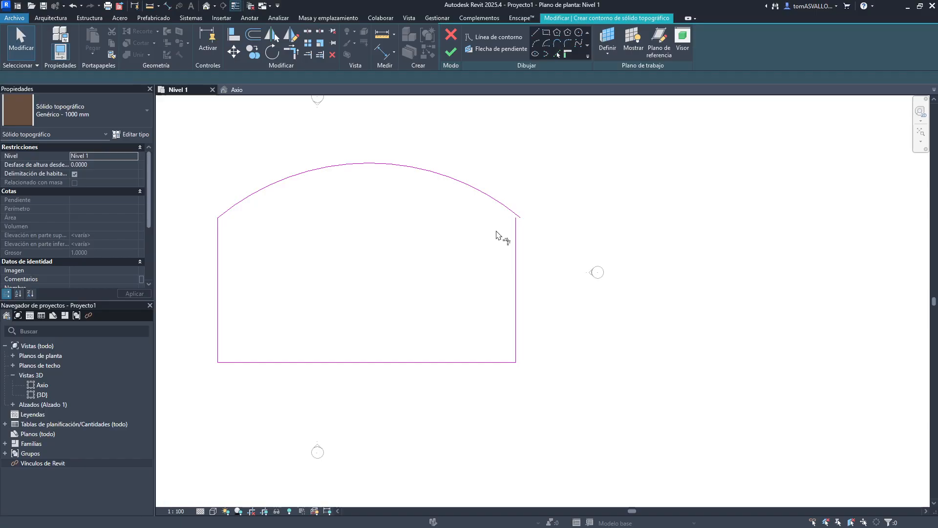
pyautogui.press('t')
pyautogui.press('r')
pyautogui.click(504, 207)
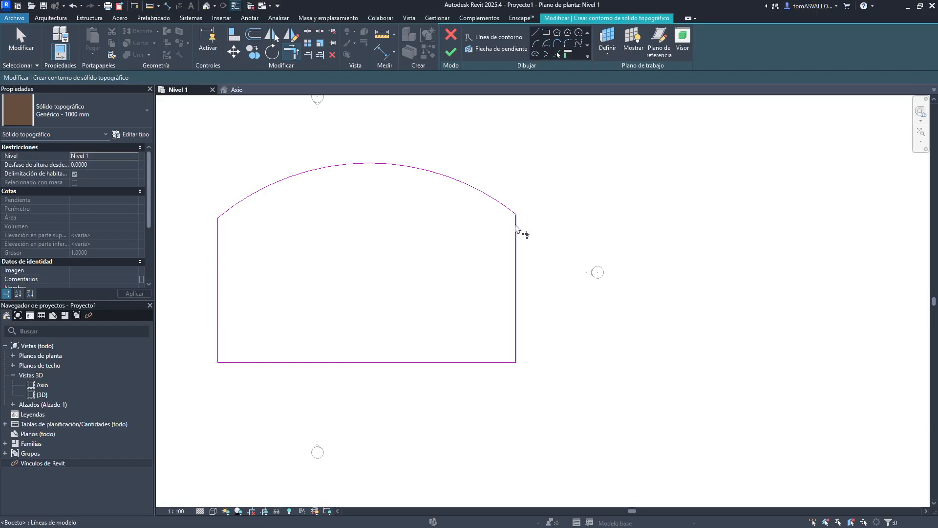
pyautogui.click(517, 227)
pyautogui.press('Escape')
# - Draw a separate rectangle about 15.2 by 5.6 beside the boundary and finish the sketch
pyautogui.click(546, 33)
pyautogui.click(528, 196)
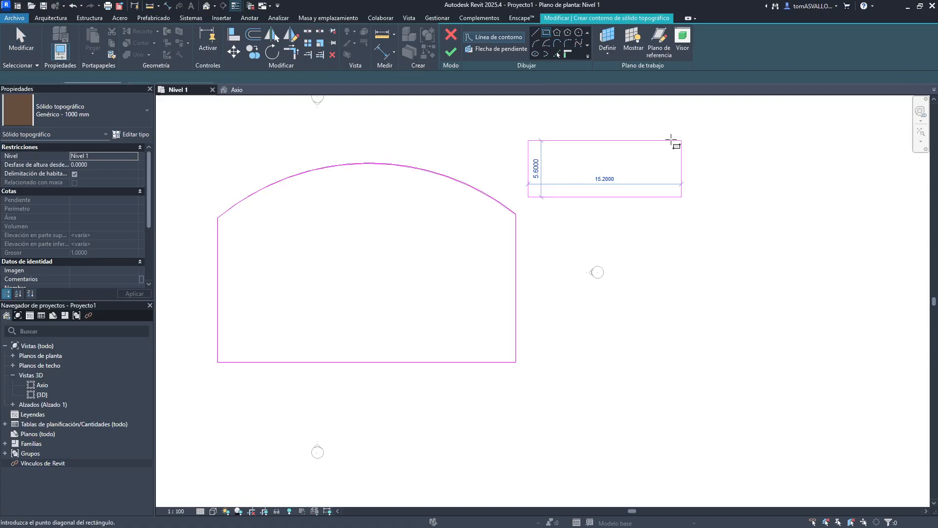
pyautogui.click(682, 141)
pyautogui.click(451, 51)
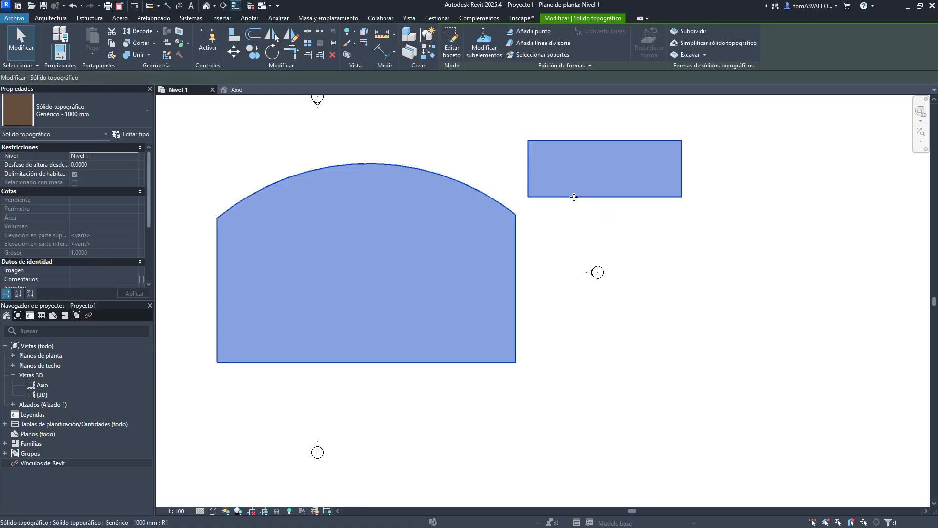
# - Edit the toposolid sketch, add a rectangular opening inside the boundary, and finish the sketch
pyautogui.doubleClick(545, 168)
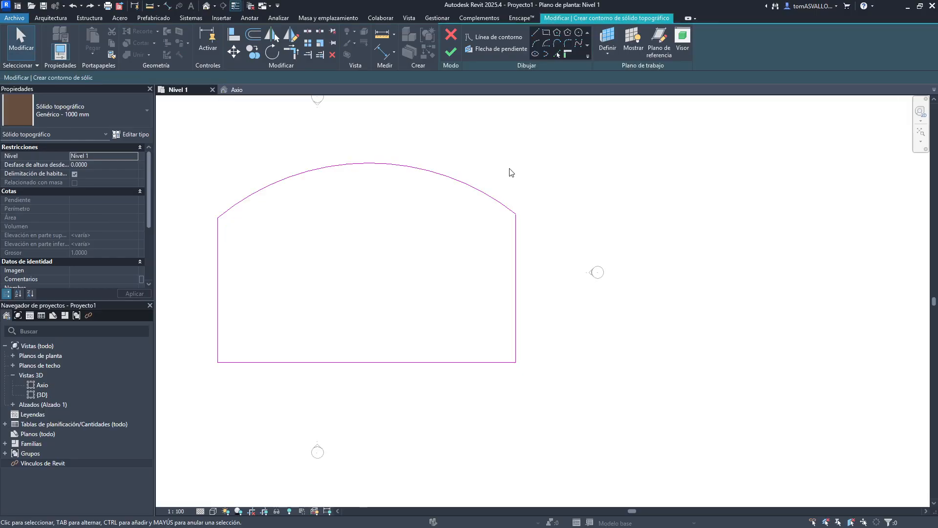
pyautogui.moveTo(511, 171); pyautogui.dragTo(682, 180, button='middle')
pyautogui.click(546, 33)
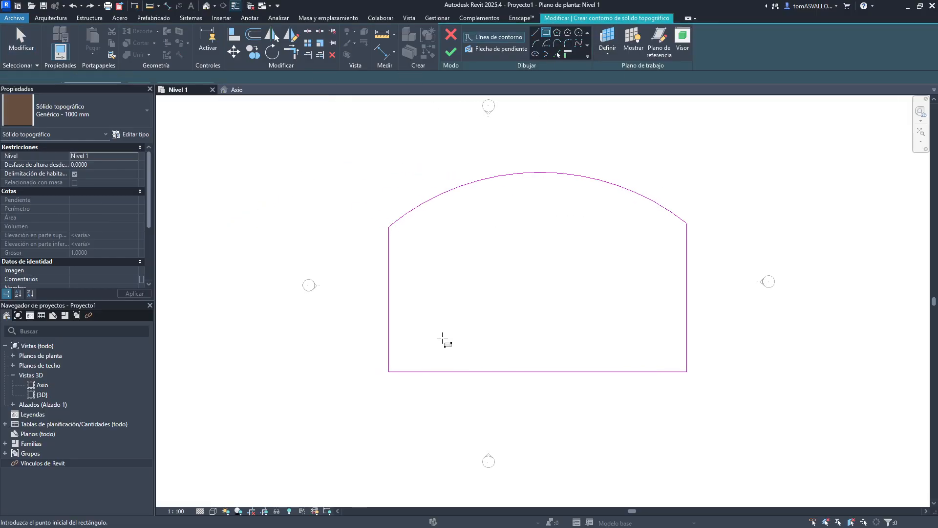
pyautogui.click(442, 338)
pyautogui.click(625, 245)
pyautogui.press('Escape')
pyautogui.press('Escape')
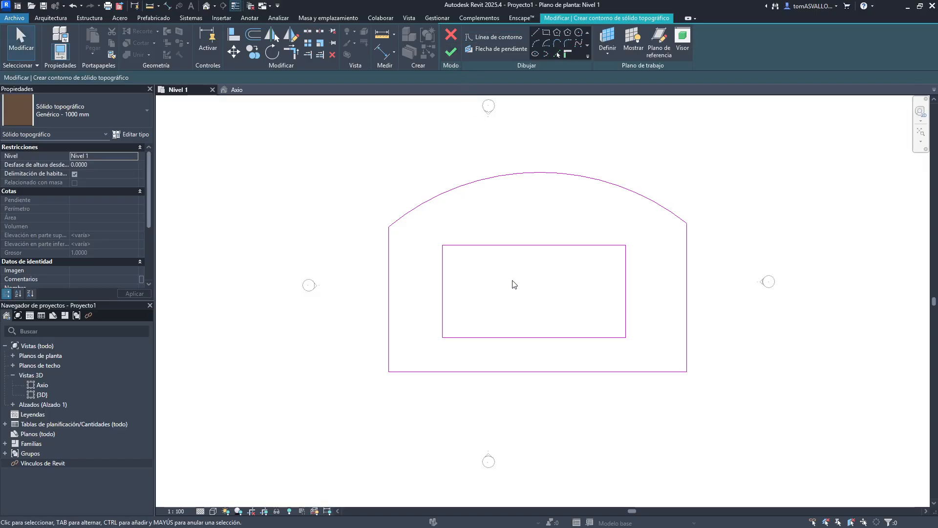
pyautogui.click(451, 50)
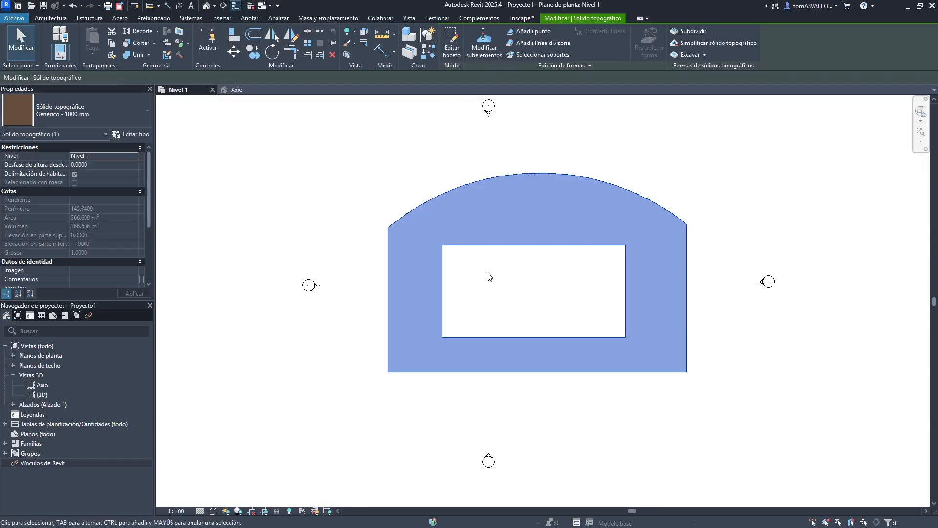
# - In the Axio 3D view, undo the rectangular opening and finish the toposolid with only its outer boundary
pyautogui.click(389, 183)
pyautogui.click(238, 89)
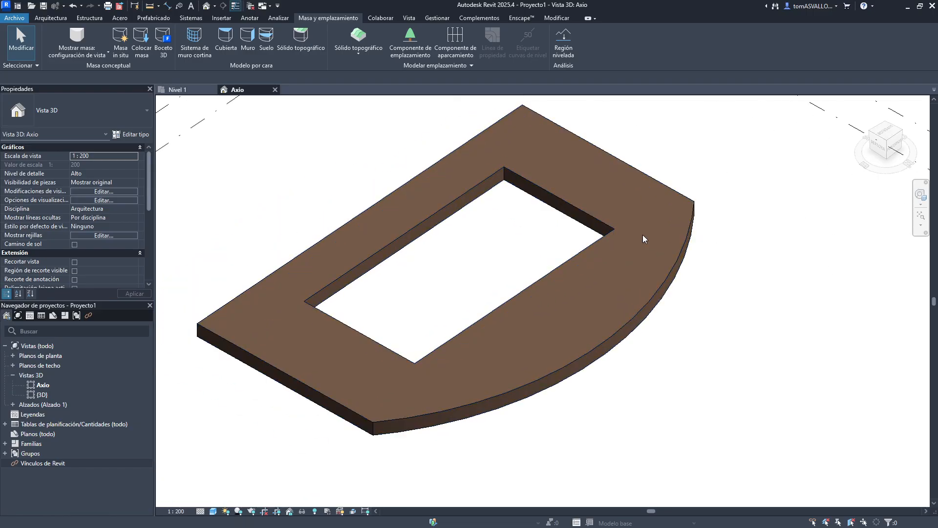
pyautogui.hotkey('ctrl', 'z')
pyautogui.hotkey('ctrl', 'z')
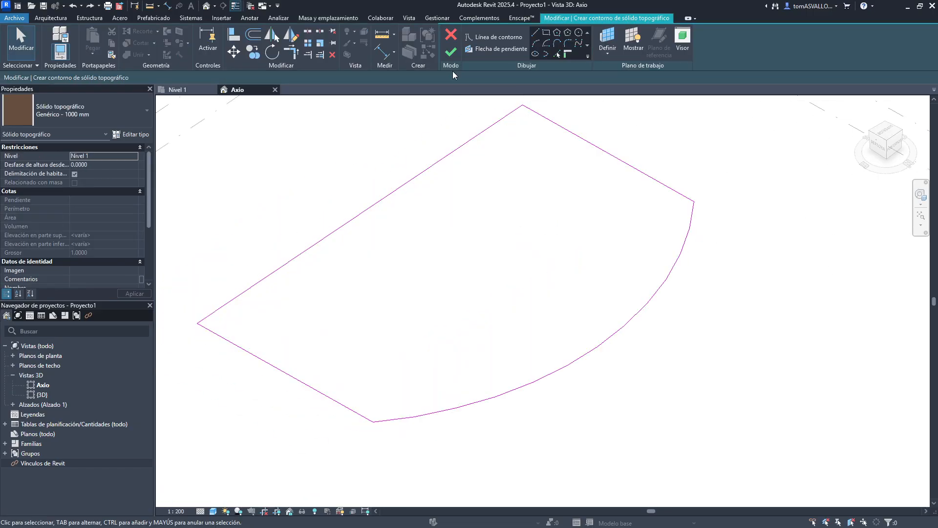
pyautogui.click(448, 54)
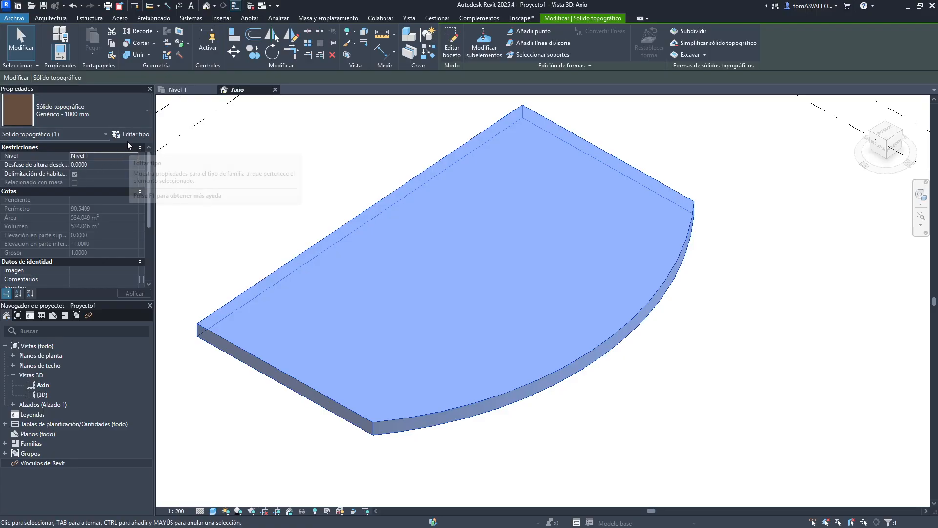
# - Edit the Genérico - 1000 mm toposolid type's structure, setting the layer thickness to 10
pyautogui.click(105, 114)
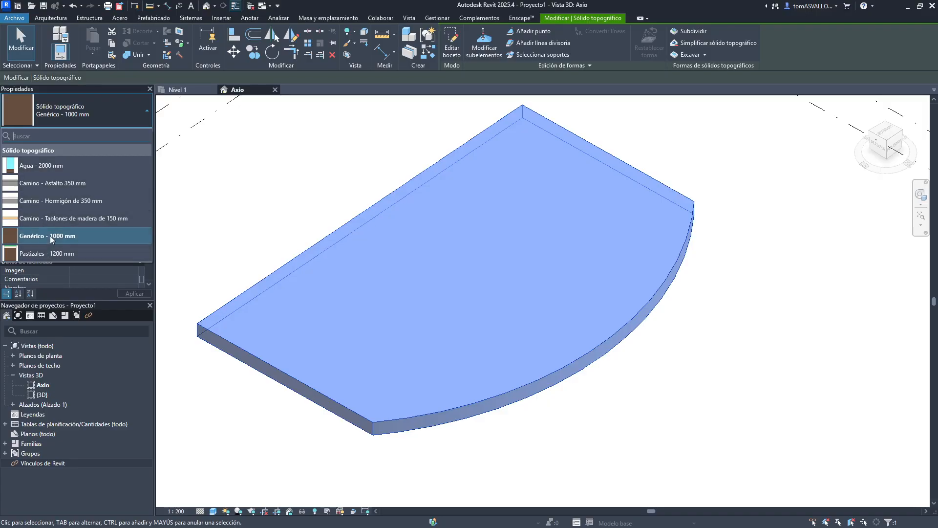
pyautogui.click(213, 133)
pyautogui.click(409, 179)
pyautogui.click(117, 135)
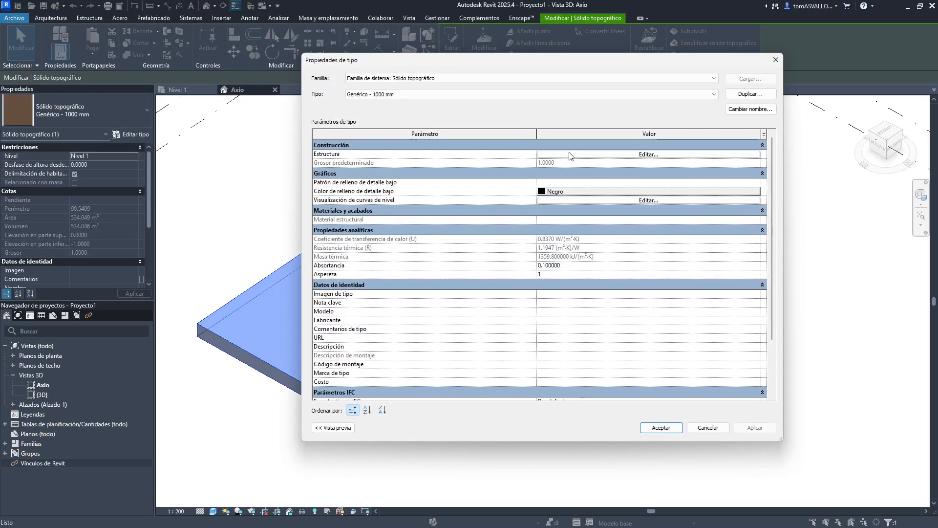
pyautogui.click(640, 153)
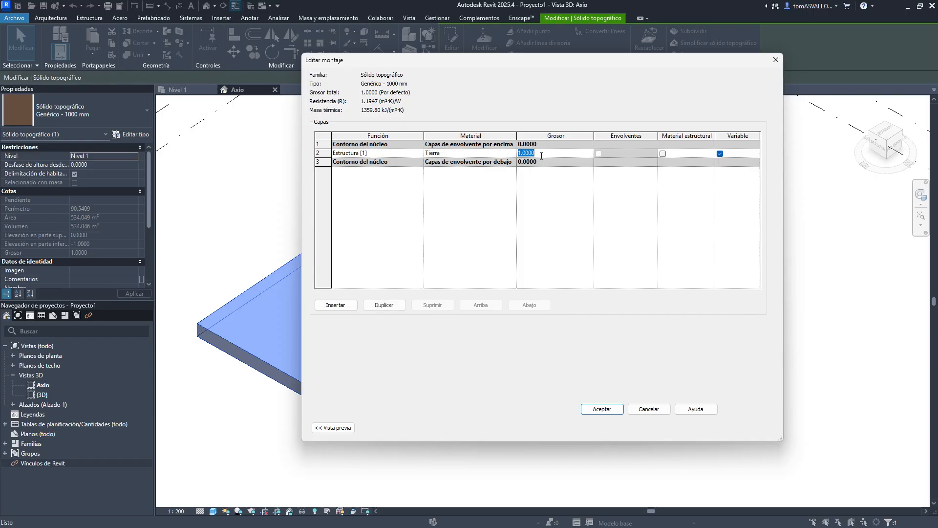
pyautogui.write('10')
pyautogui.press('Tab')
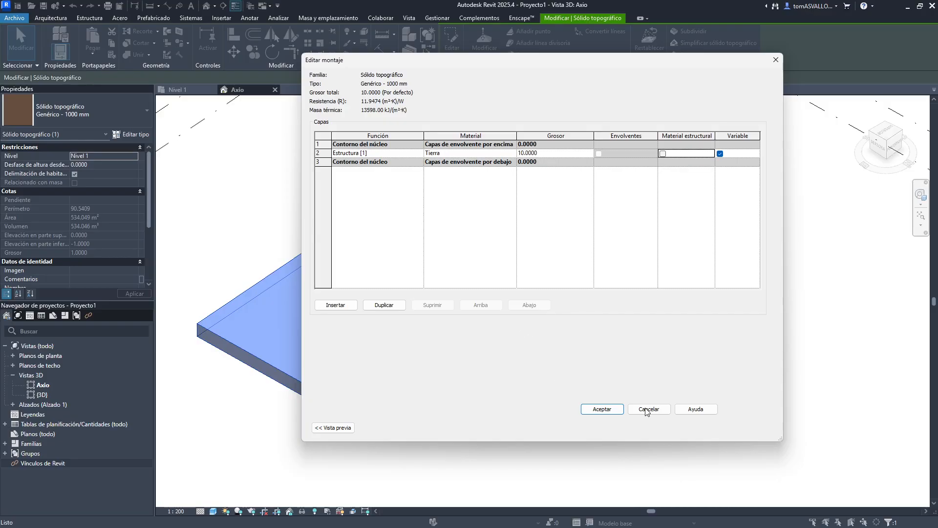
pyautogui.click(599, 409)
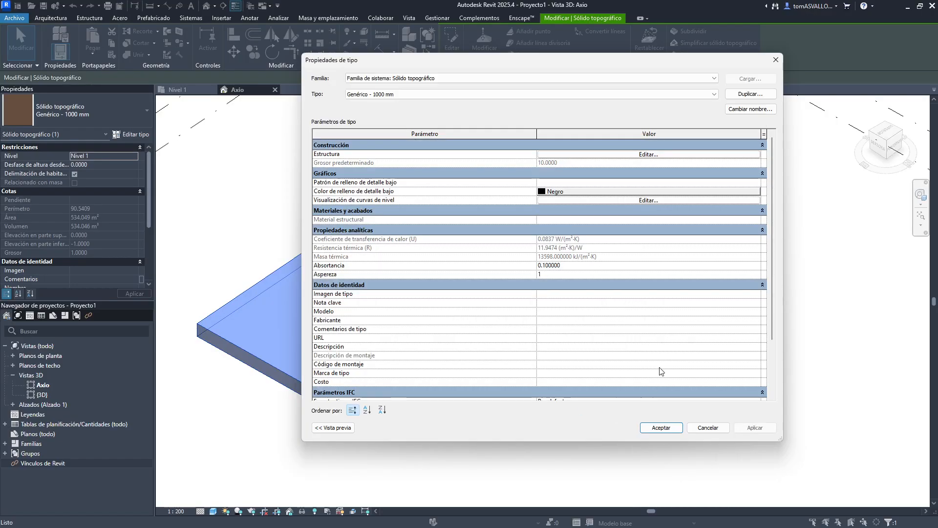
pyautogui.click(661, 428)
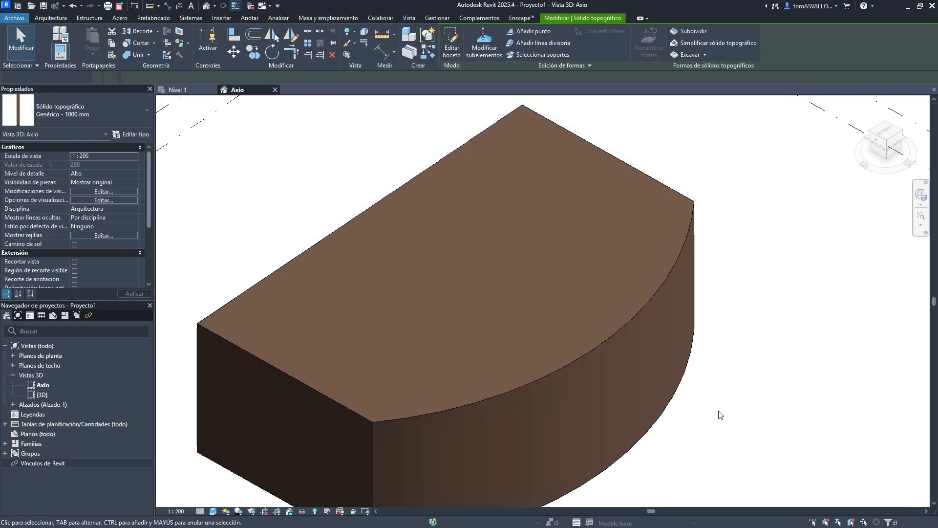
# - Review the thickened toposolid in the 3D view and in the Nivel 1 plan
pyautogui.click(720, 415)
pyautogui.scroll(-5, 638, 334)
pyautogui.click(699, 289)
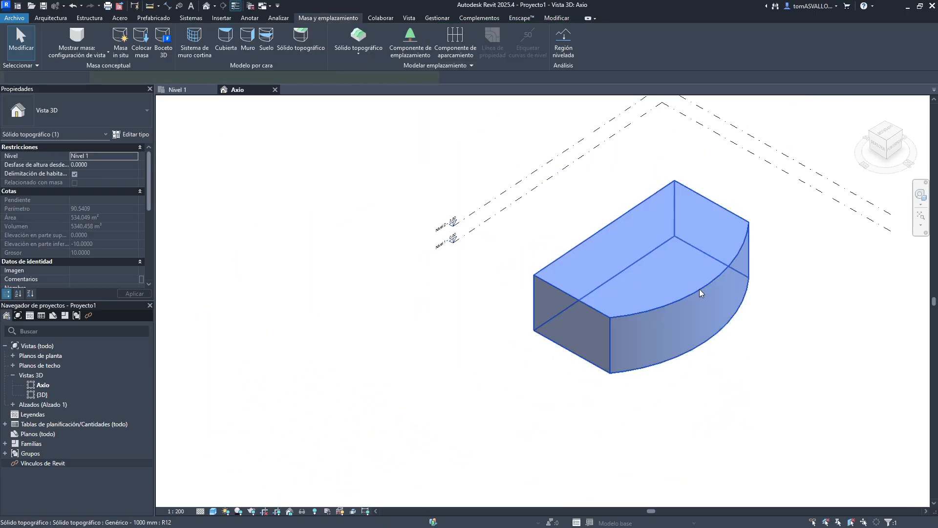
pyautogui.moveTo(699, 288); pyautogui.dragTo(647, 308, button='middle')
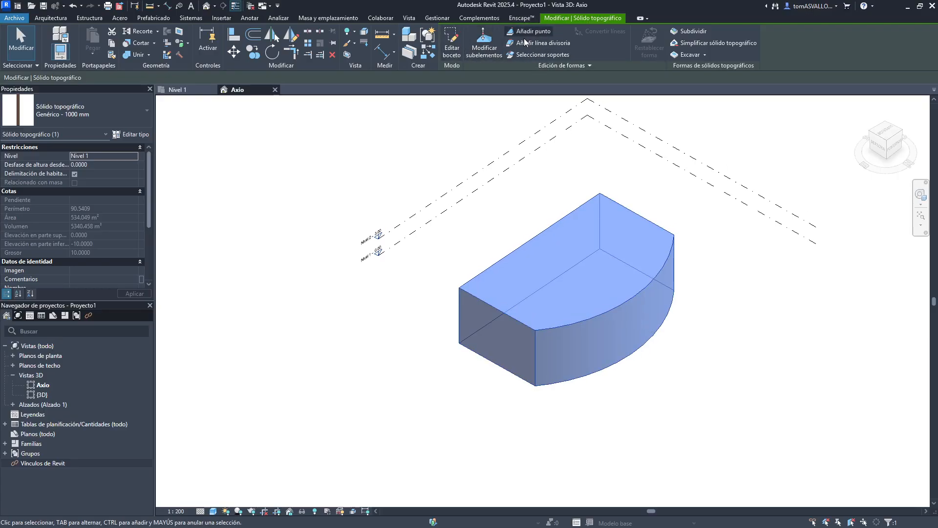
pyautogui.click(178, 89)
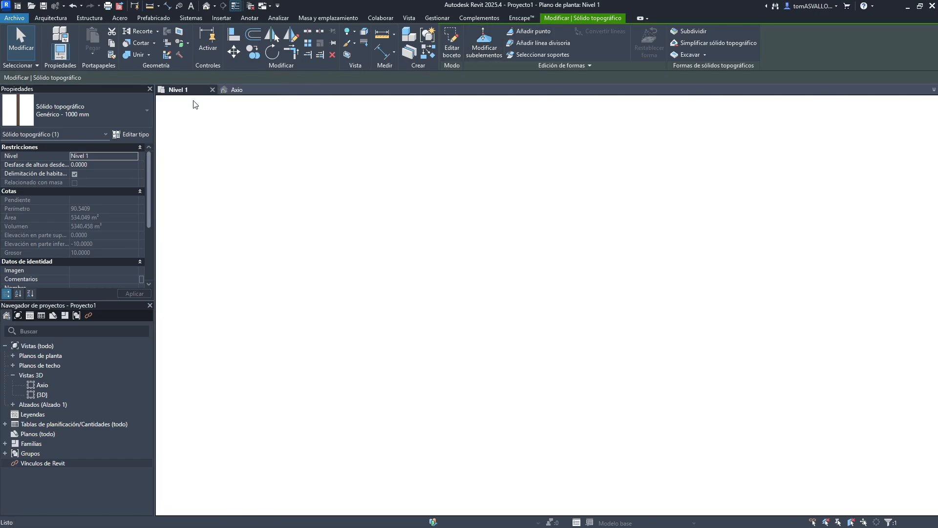
pyautogui.click(236, 90)
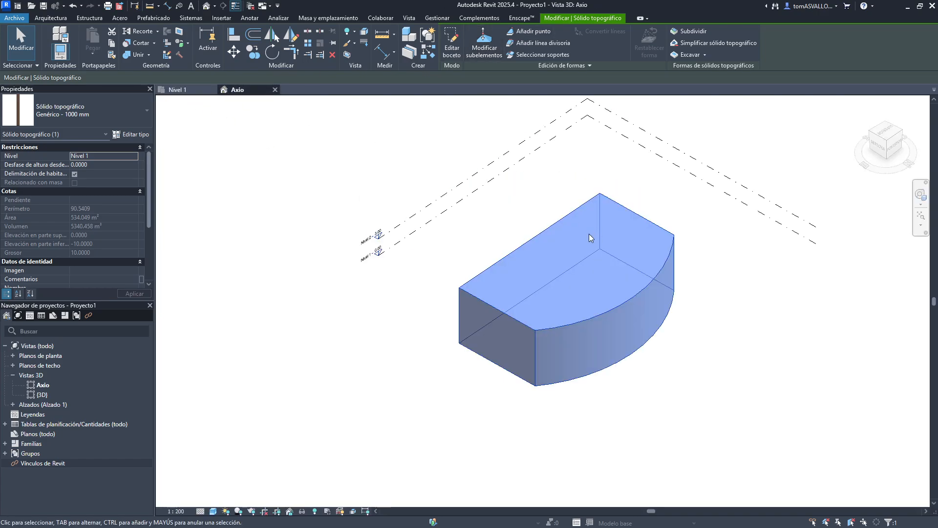
# - Select the toposolid and add several raised points across its top surface with Add Point
pyautogui.click(506, 227)
pyautogui.click(535, 234)
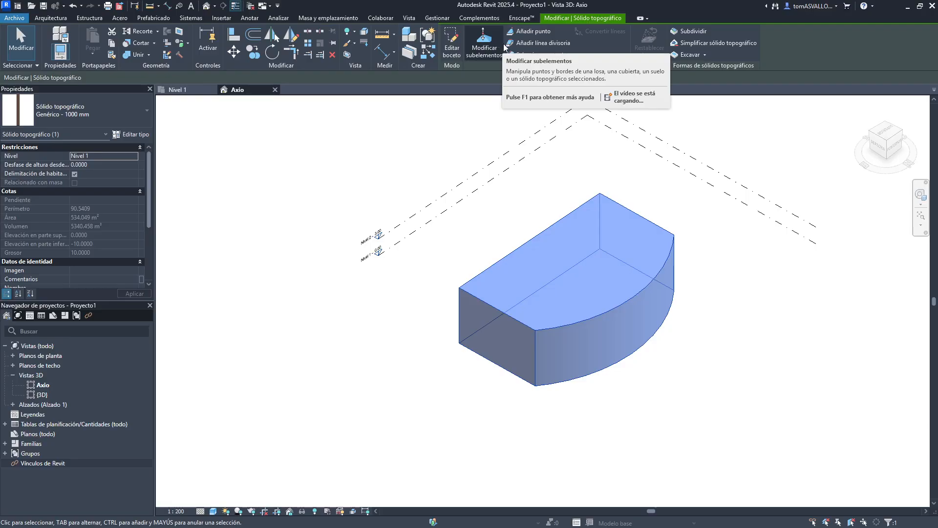
pyautogui.click(540, 33)
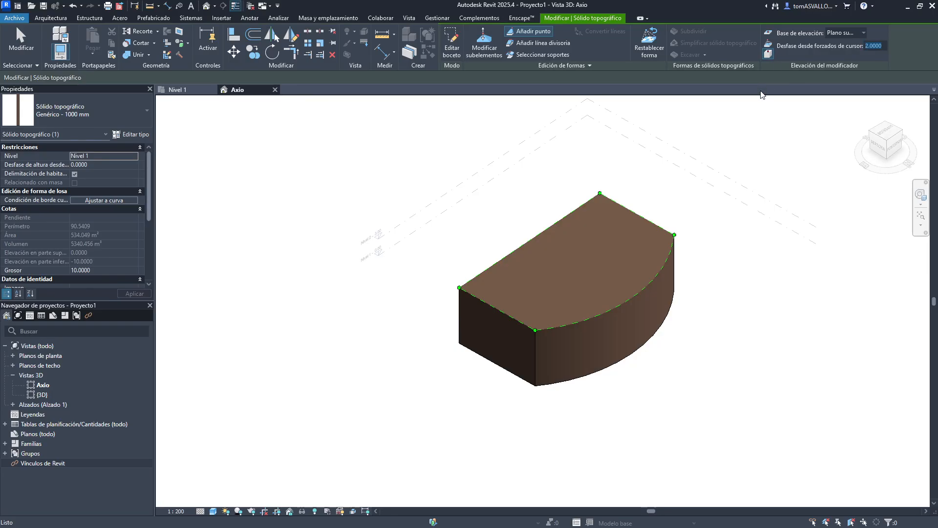
pyautogui.click(600, 229)
pyautogui.click(556, 246)
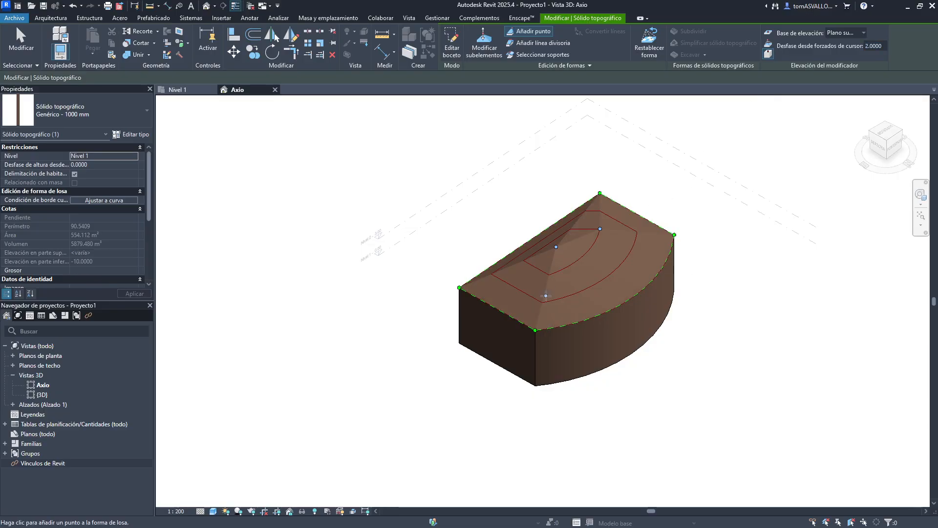
pyautogui.click(546, 296)
pyautogui.click(596, 290)
pyautogui.click(632, 257)
pyautogui.click(594, 257)
pyautogui.scroll(3, 660, 261)
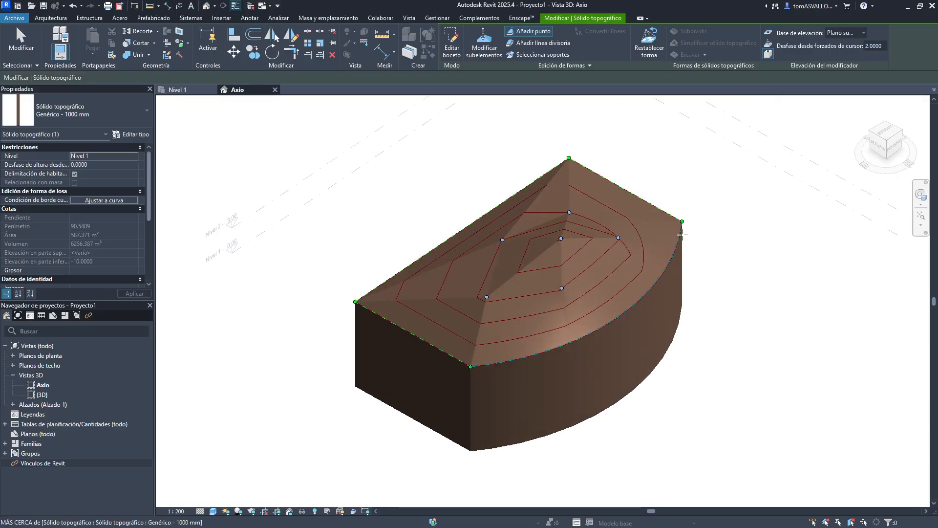
# - Add further shape points along the front and near the curved edge of the toposolid's top surface
pyautogui.keyDown('shift'); pyautogui.moveTo(682, 235); pyautogui.dragTo(594, 107, button='middle'); pyautogui.keyUp('shift')
pyautogui.keyDown('shift'); pyautogui.moveTo(466, 326); pyautogui.dragTo(361, 420, button='middle'); pyautogui.keyUp('shift')
pyautogui.moveTo(361, 420); pyautogui.dragTo(530, 385, button='middle')
pyautogui.keyDown('shift'); pyautogui.moveTo(511, 325); pyautogui.dragTo(503, 396, button='middle'); pyautogui.keyUp('shift')
pyautogui.click(338, 380)
pyautogui.click(400, 404)
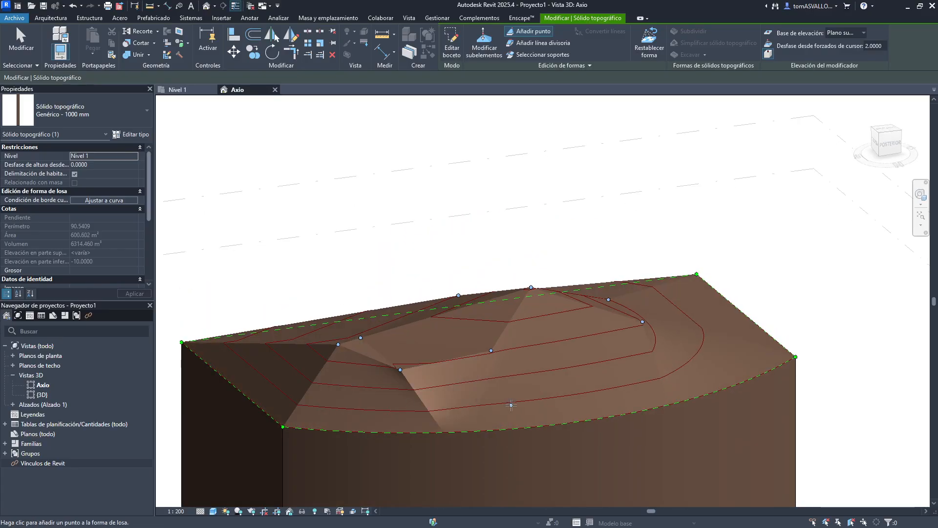
pyautogui.click(511, 405)
pyautogui.click(594, 372)
pyautogui.keyDown('shift'); pyautogui.moveTo(662, 343); pyautogui.dragTo(605, 359, button='middle'); pyautogui.keyUp('shift')
pyautogui.click(595, 381)
pyautogui.click(599, 339)
pyautogui.click(568, 353)
pyautogui.click(565, 320)
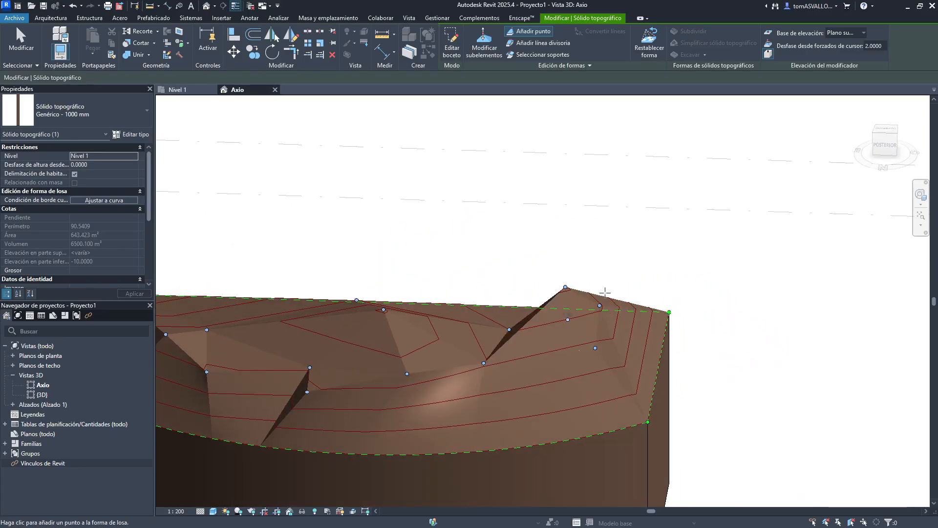
# - Switch the point elevation base to Nivel actual and add more points to the toposolid surface
pyautogui.click(849, 35)
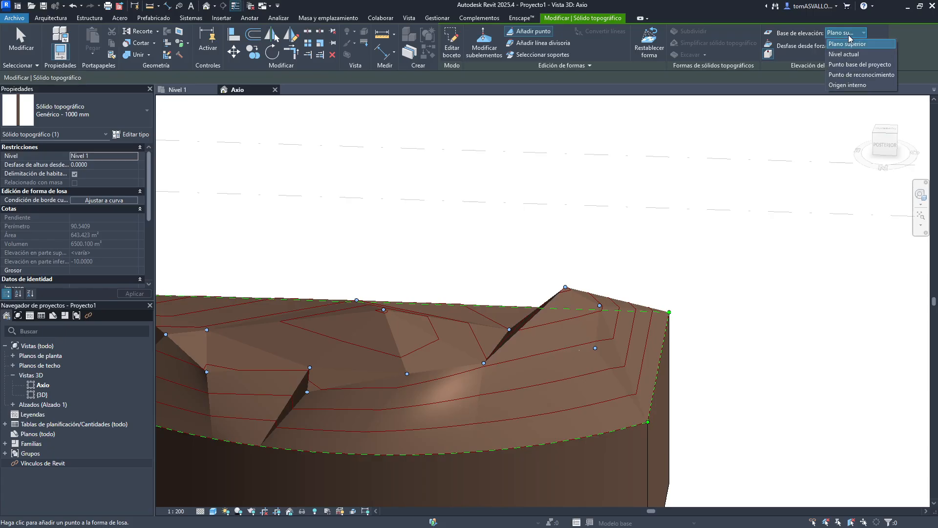
pyautogui.click(845, 54)
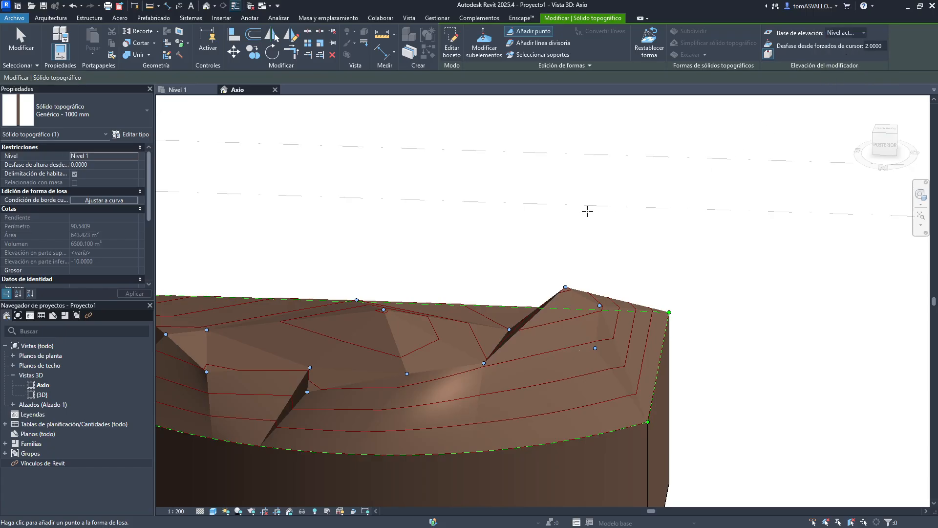
pyautogui.click(458, 354)
pyautogui.click(373, 341)
pyautogui.keyDown('shift'); pyautogui.moveTo(373, 341); pyautogui.dragTo(791, 182, button='middle'); pyautogui.keyUp('shift')
pyautogui.click(708, 310)
pyautogui.click(649, 336)
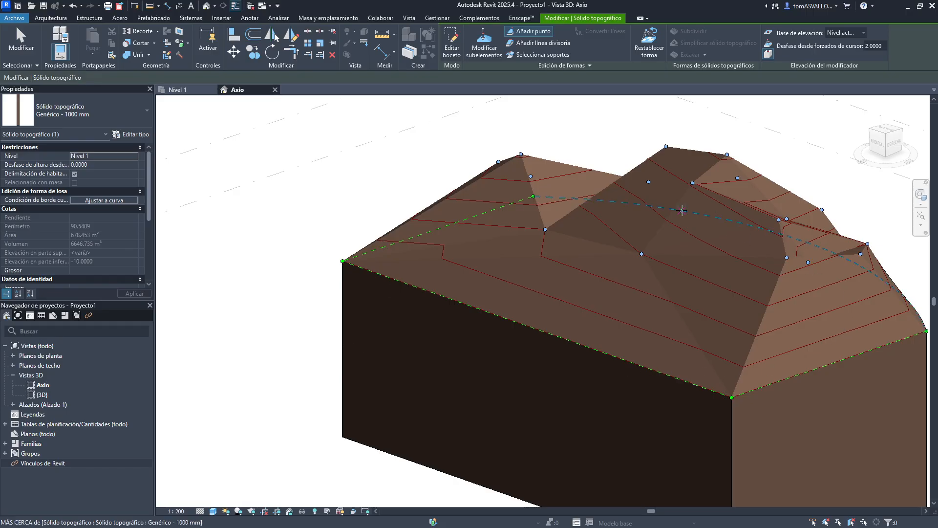
pyautogui.press('Escape')
pyautogui.press('Escape')
# - Examine the toposolid's shape-editing tools for sub-elements, added points, split lines and supports
pyautogui.keyDown('shift'); pyautogui.moveTo(600, 152); pyautogui.dragTo(444, 262, button='middle'); pyautogui.keyUp('shift')
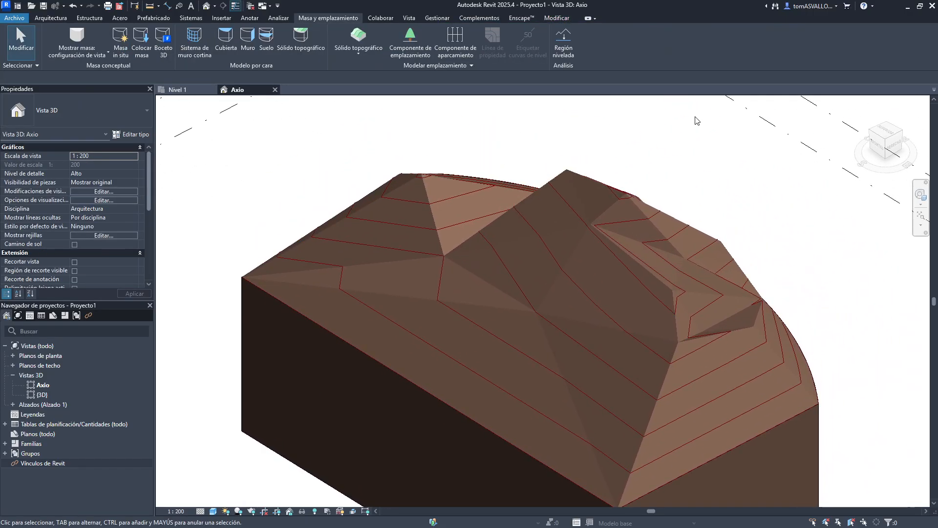
pyautogui.click(515, 280)
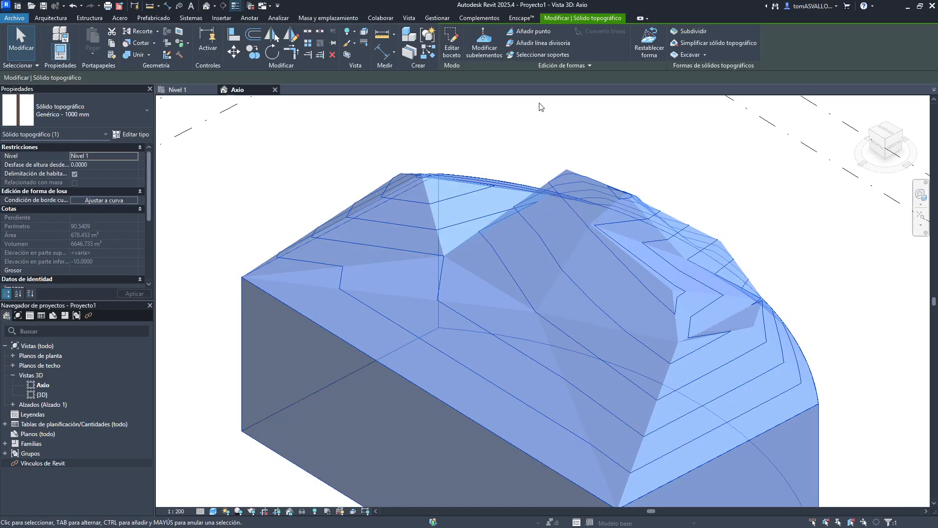
pyautogui.click(491, 40)
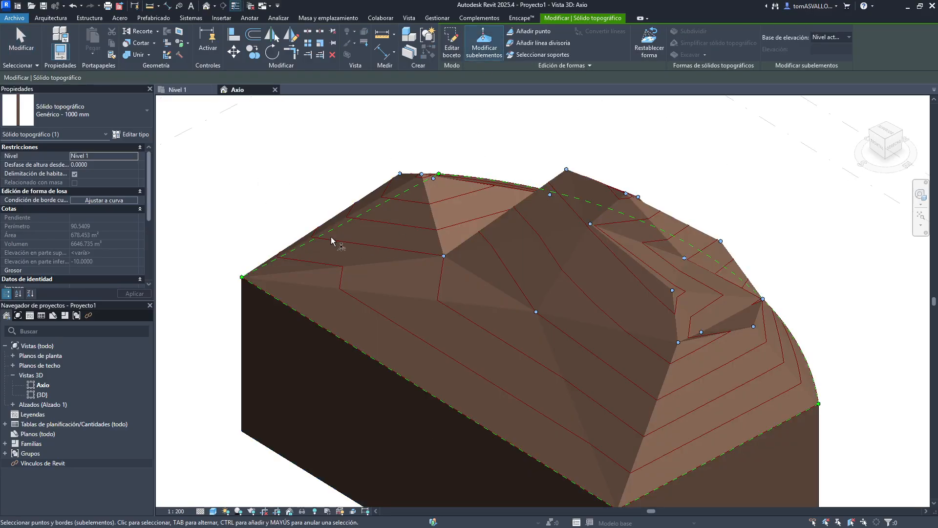
pyautogui.click(523, 32)
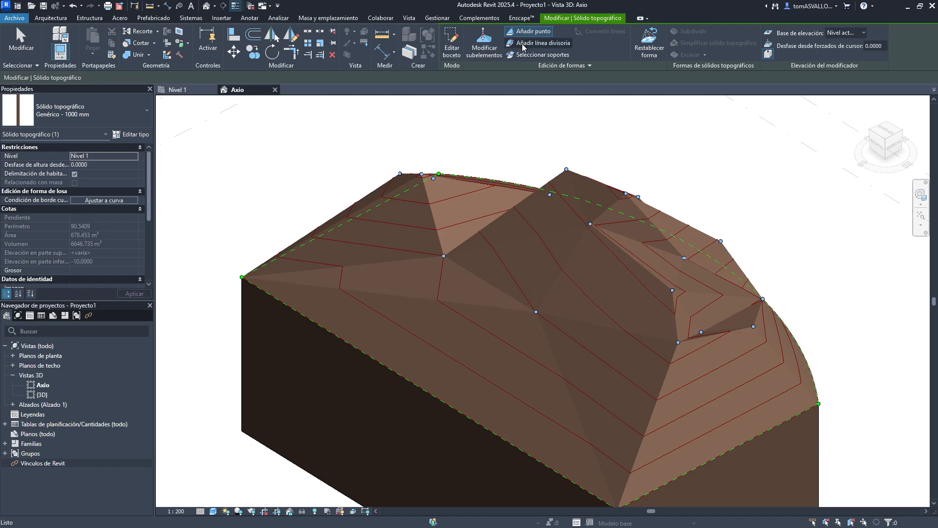
pyautogui.click(525, 43)
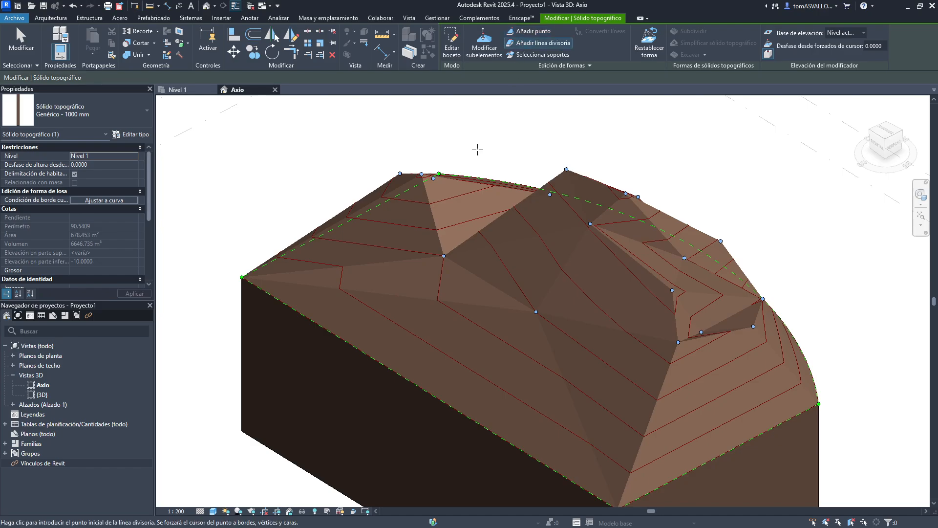
pyautogui.click(530, 57)
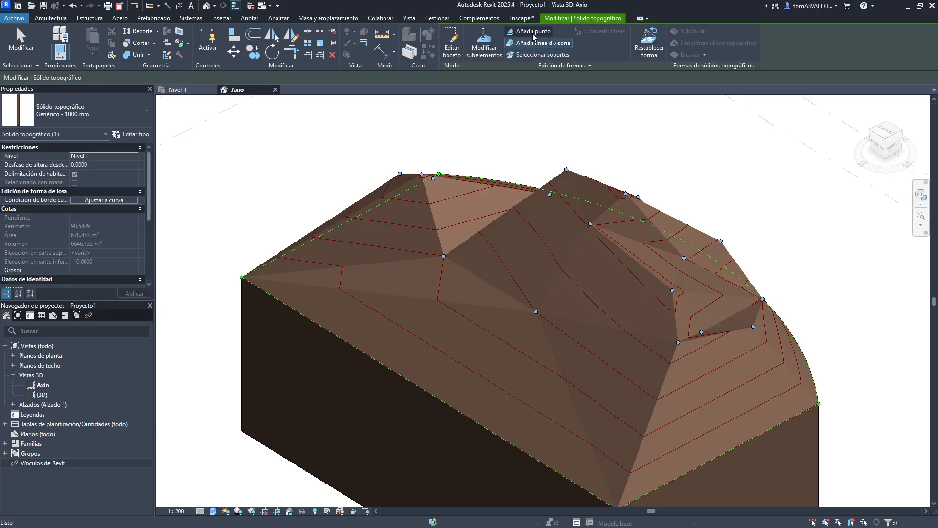
pyautogui.click(538, 43)
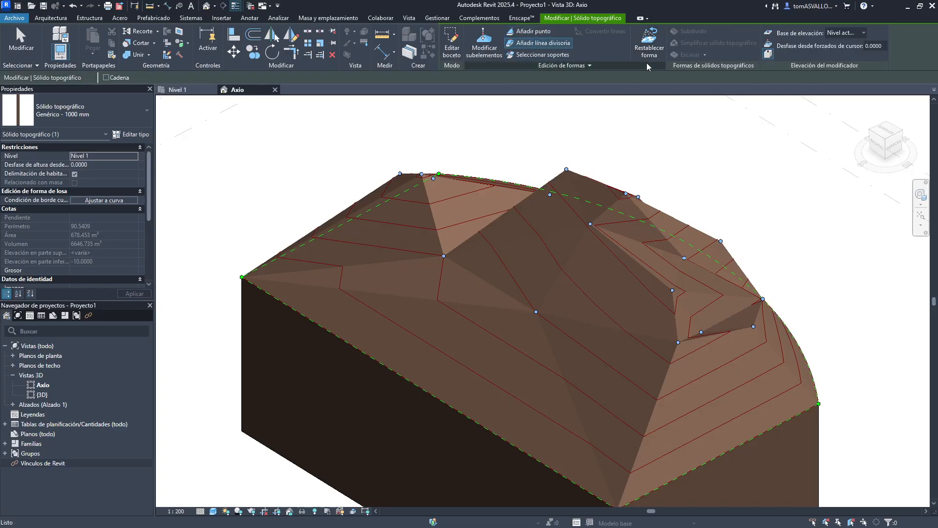
pyautogui.press('Escape')
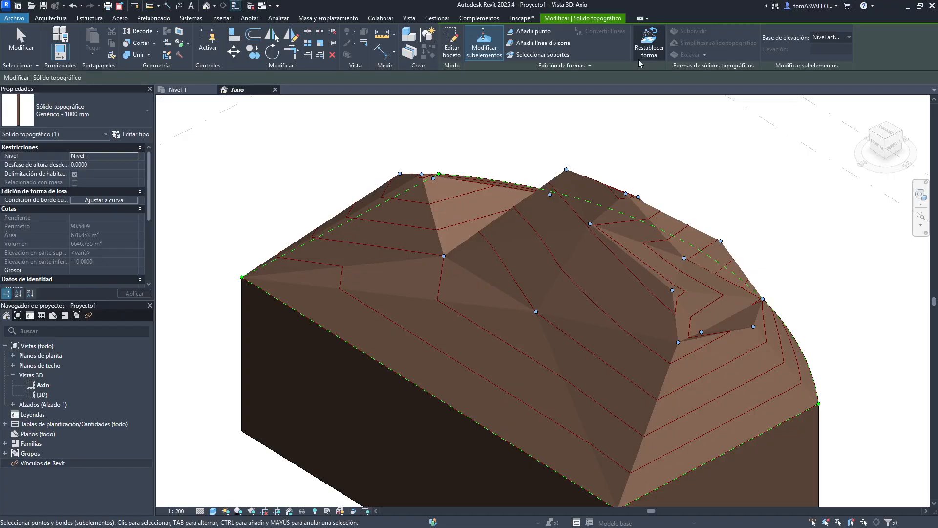
pyautogui.press('Escape')
pyautogui.press('Escape')
# - Reset the toposolid's shape and undo the reset
pyautogui.click(560, 172)
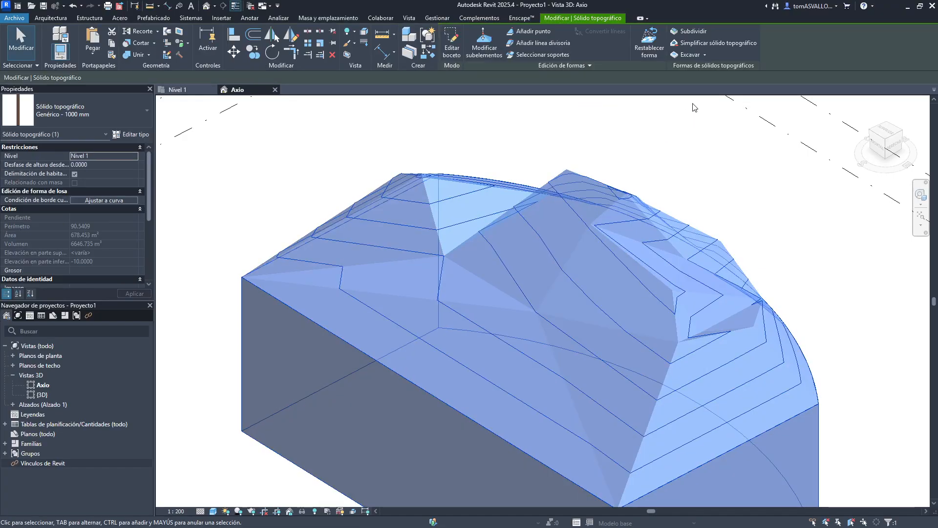
pyautogui.click(649, 43)
pyautogui.click(489, 266)
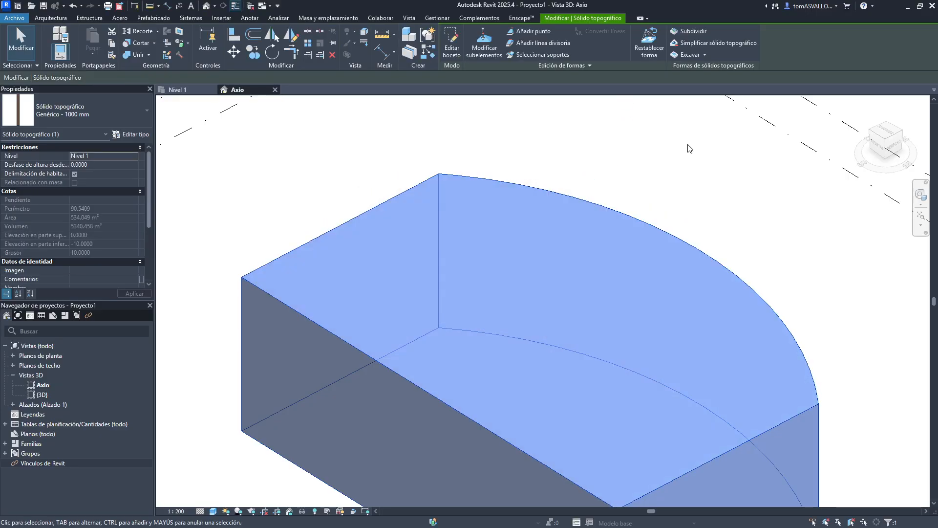
pyautogui.click(385, 175)
pyautogui.hotkey('ctrl', 'z')
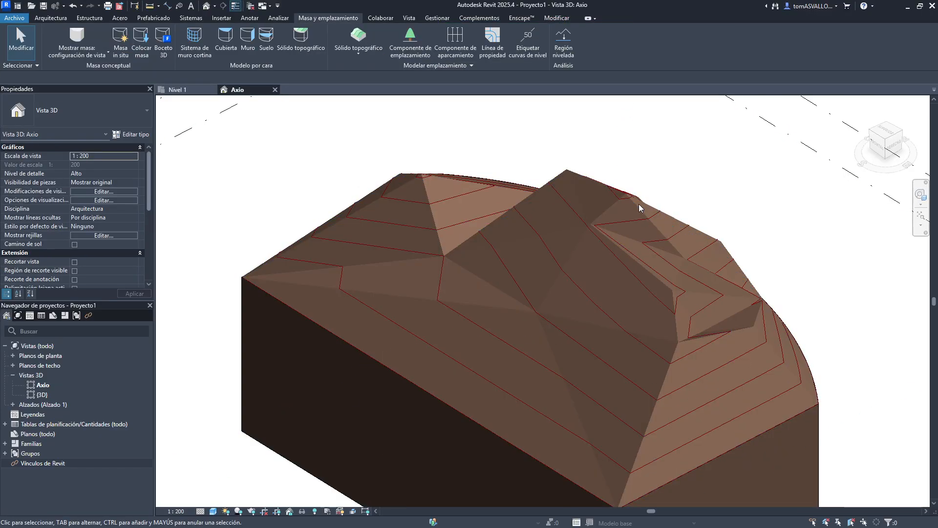
# - Subdivide the toposolid with a rectangular region about 19.1 by 9.5 sketched in the Nivel 1 plan
pyautogui.click(535, 317)
pyautogui.press('Escape')
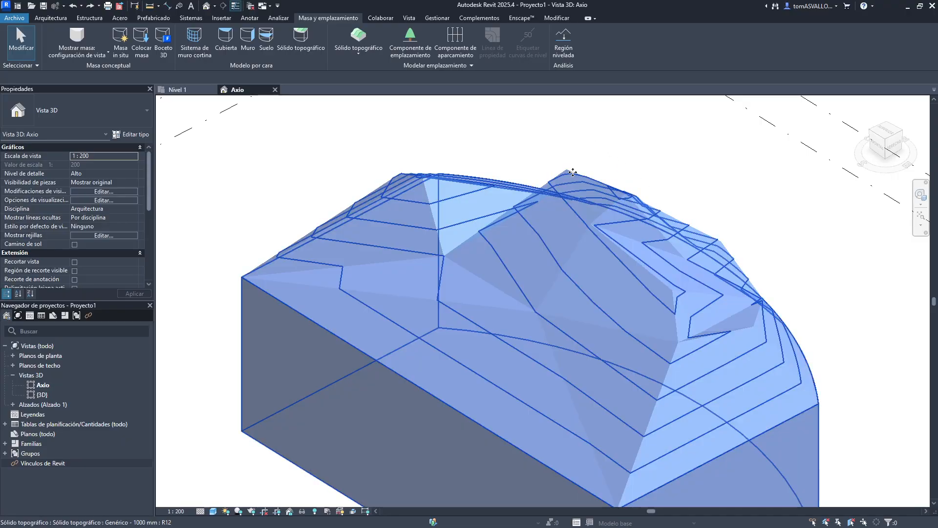
pyautogui.click(573, 173)
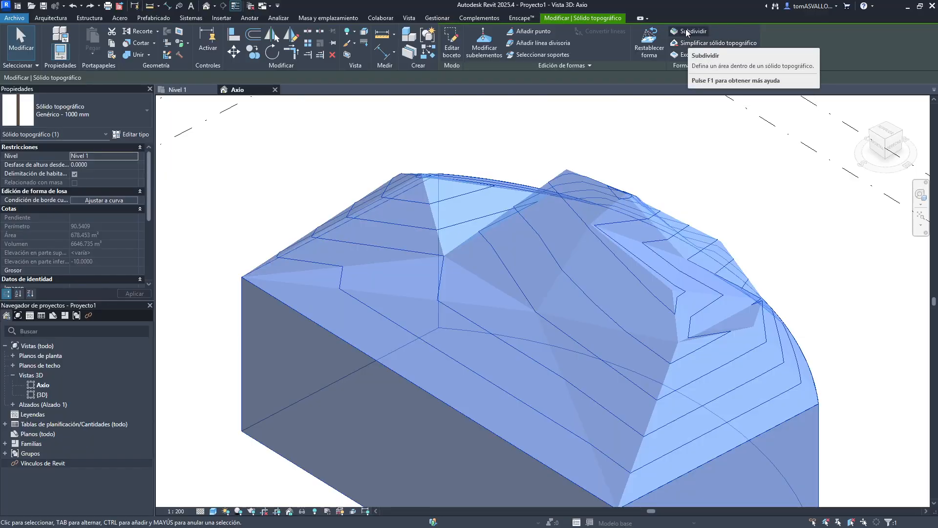
pyautogui.click(686, 30)
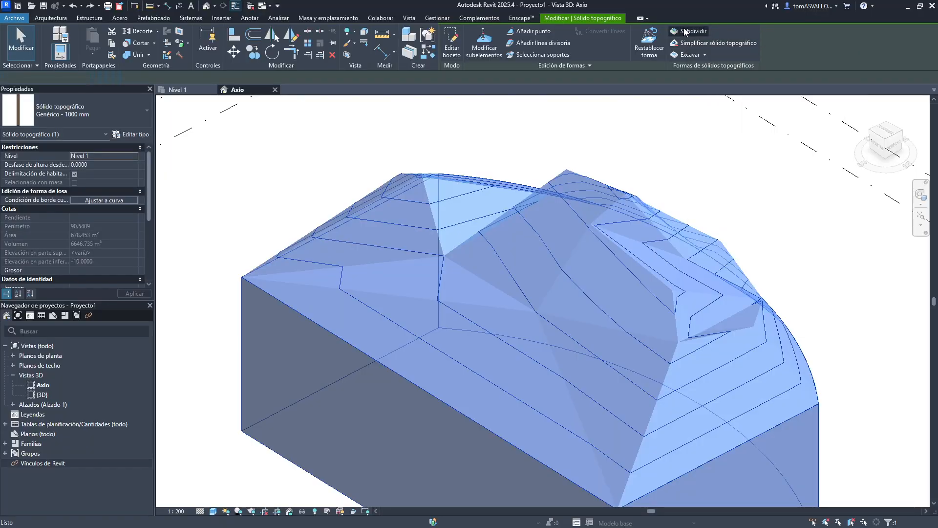
pyautogui.keyDown('shift'); pyautogui.moveTo(530, 117); pyautogui.dragTo(560, 226, button='middle'); pyautogui.keyUp('shift')
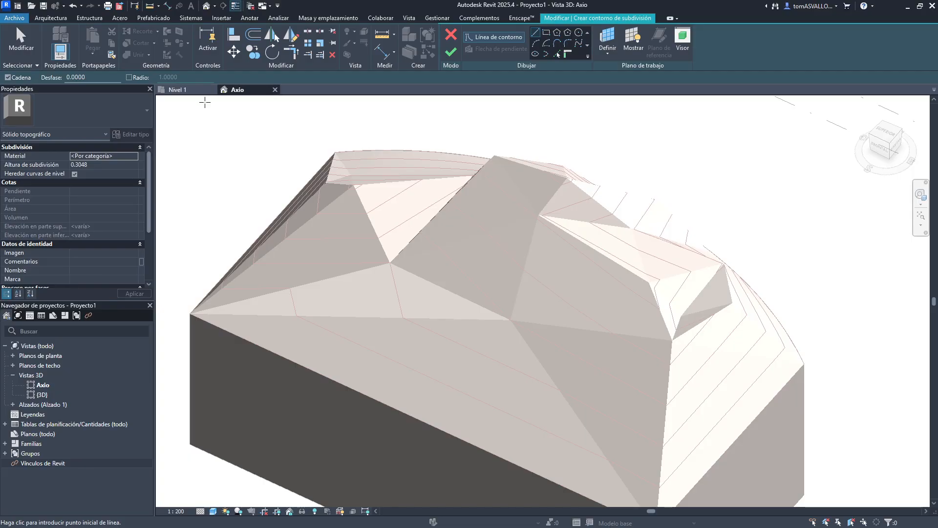
pyautogui.click(177, 90)
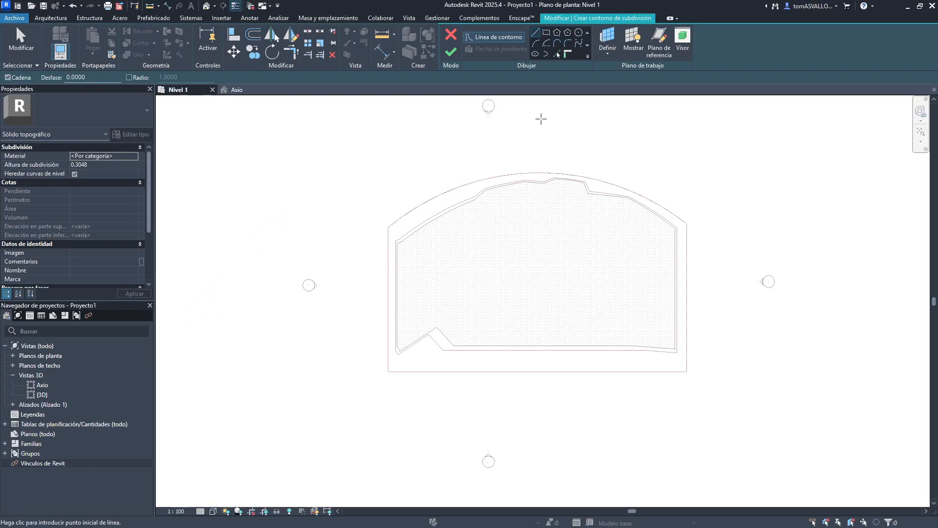
pyautogui.click(546, 32)
pyautogui.click(467, 240)
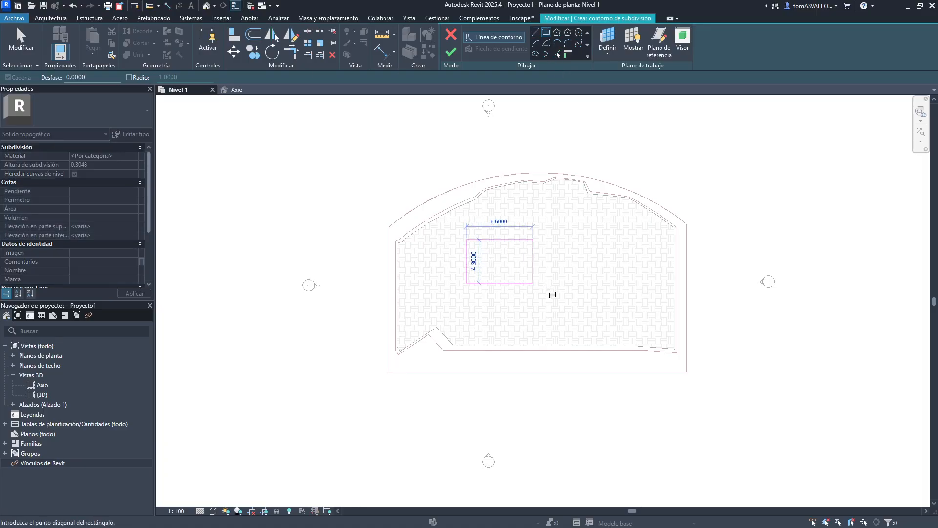
pyautogui.click(658, 335)
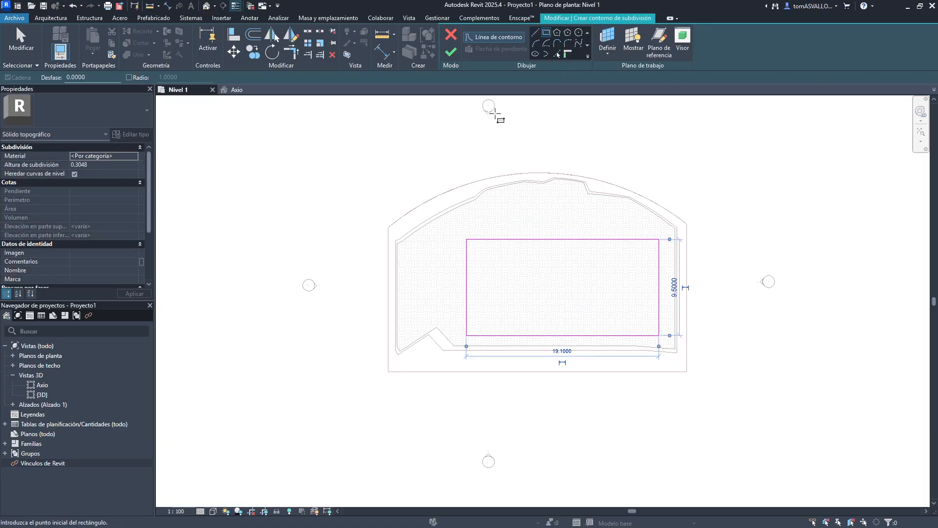
pyautogui.click(449, 53)
# - Review the new subdivision on the toposolid in the Axio 3D view
pyautogui.click(237, 90)
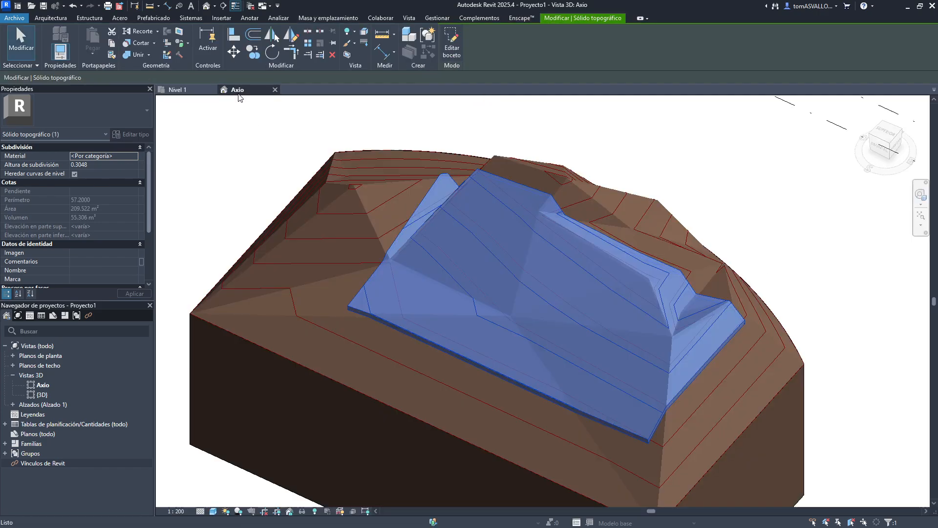
pyautogui.keyDown('shift'); pyautogui.moveTo(526, 281); pyautogui.dragTo(388, 278, button='middle'); pyautogui.keyUp('shift')
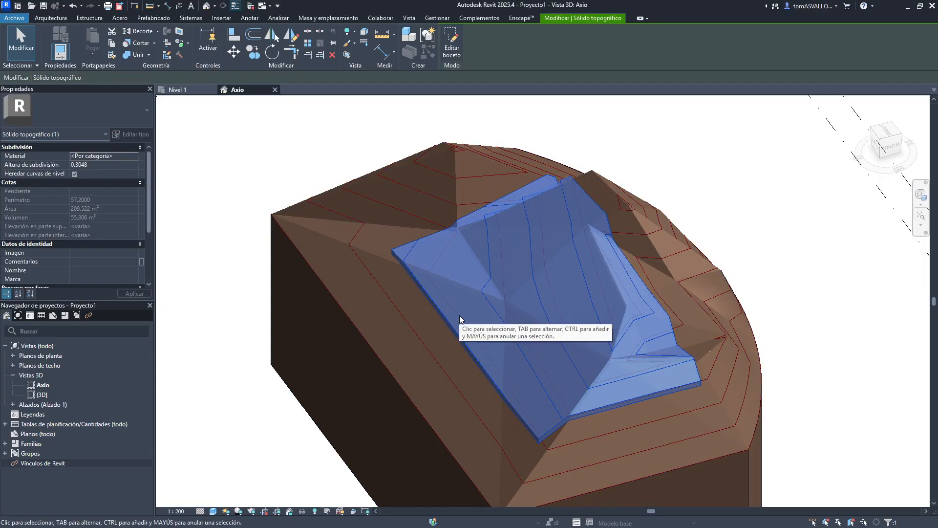
pyautogui.click(697, 202)
pyautogui.keyDown('shift'); pyautogui.moveTo(534, 342); pyautogui.dragTo(514, 388, button='middle'); pyautogui.keyUp('shift')
pyautogui.scroll(3, 528, 399)
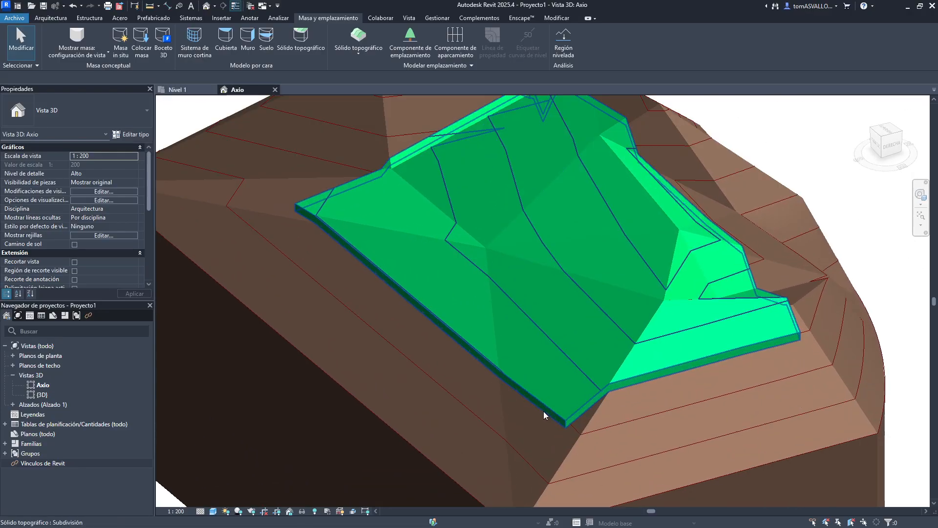
pyautogui.click(592, 431)
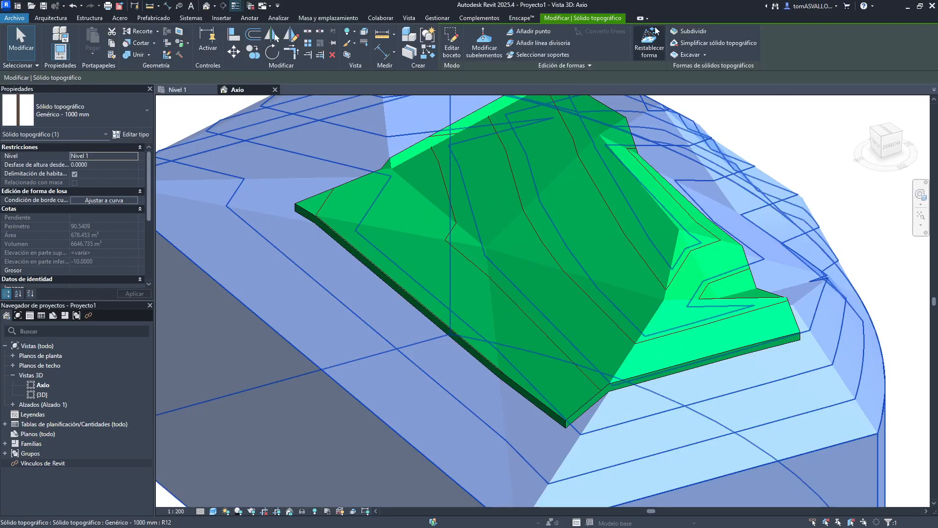
# - Select the subdivision and set its subdivision height to 0.1
pyautogui.click(480, 353)
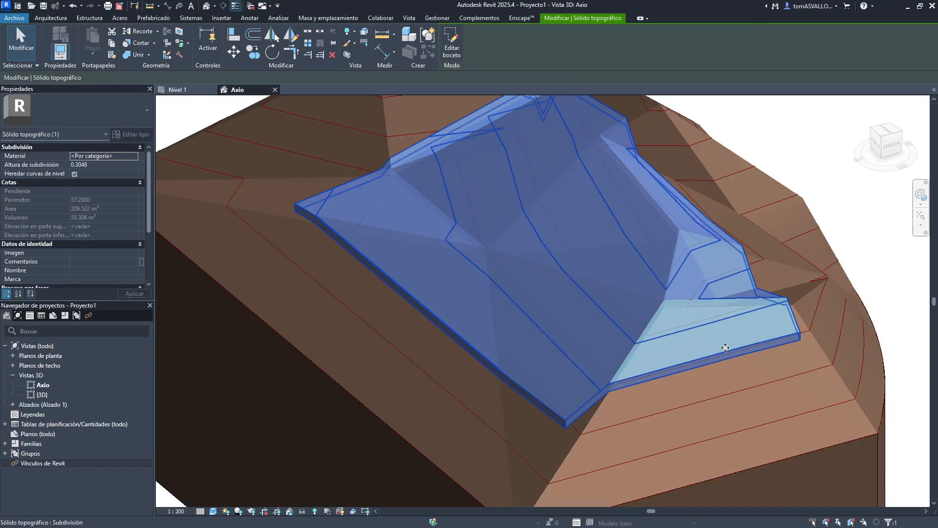
pyautogui.moveTo(559, 322); pyautogui.dragTo(512, 357, button='middle')
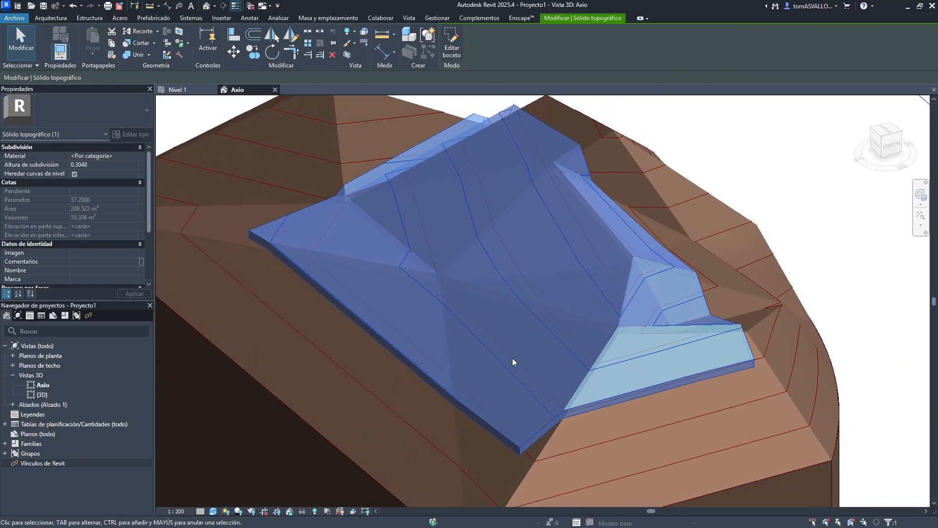
pyautogui.scroll(3, 447, 444)
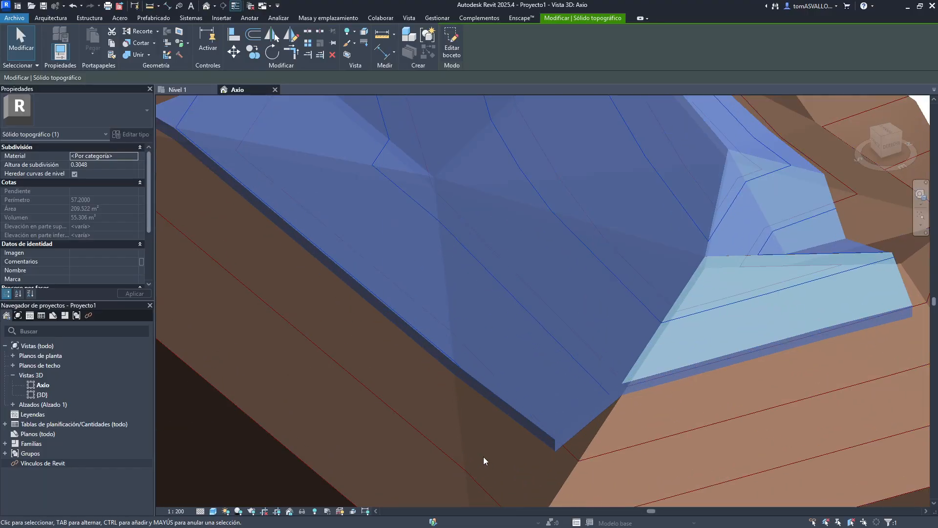
pyautogui.click(90, 164)
pyautogui.press('BackSpace')
pyautogui.press('BackSpace')
pyautogui.press('BackSpace')
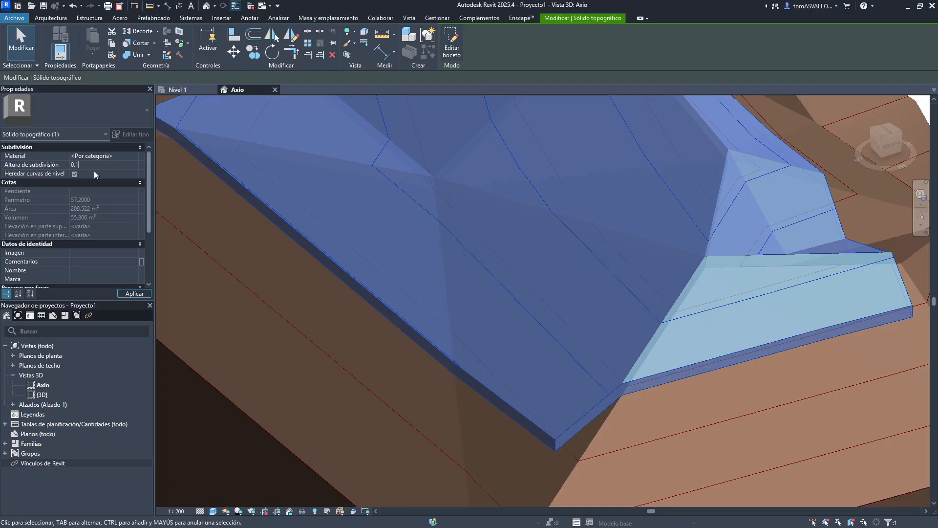
pyautogui.write('1')
pyautogui.press('Return')
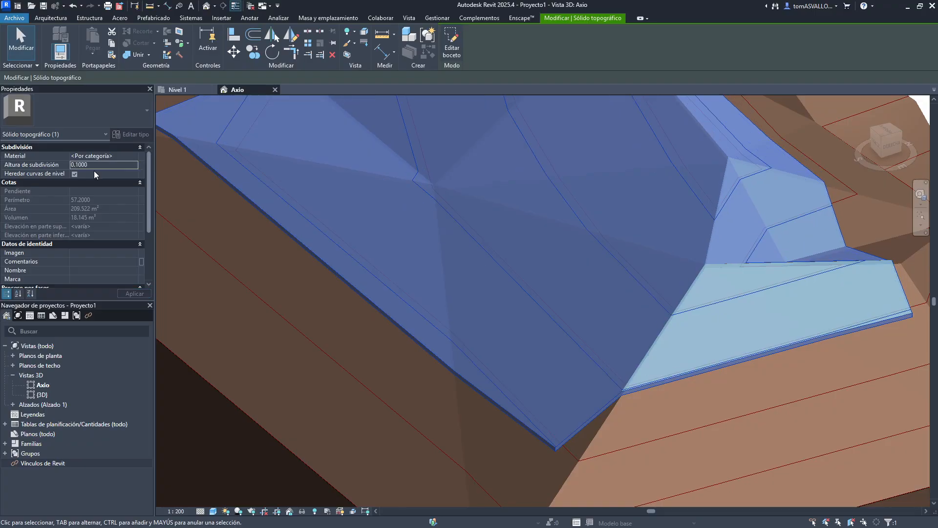
# - Set the subdivision's material to Hormigón y arena from the material browser
pyautogui.click(136, 156)
pyautogui.click(120, 156)
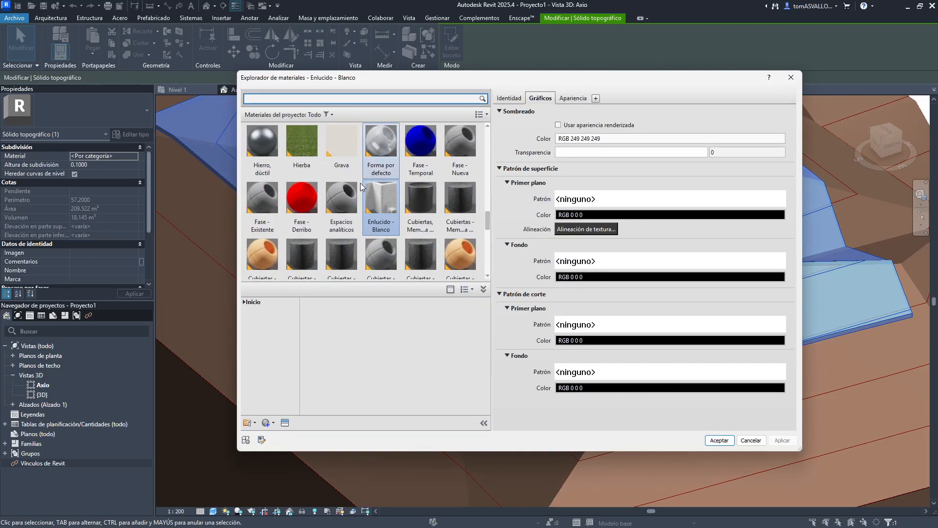
pyautogui.scroll(5, 360, 206)
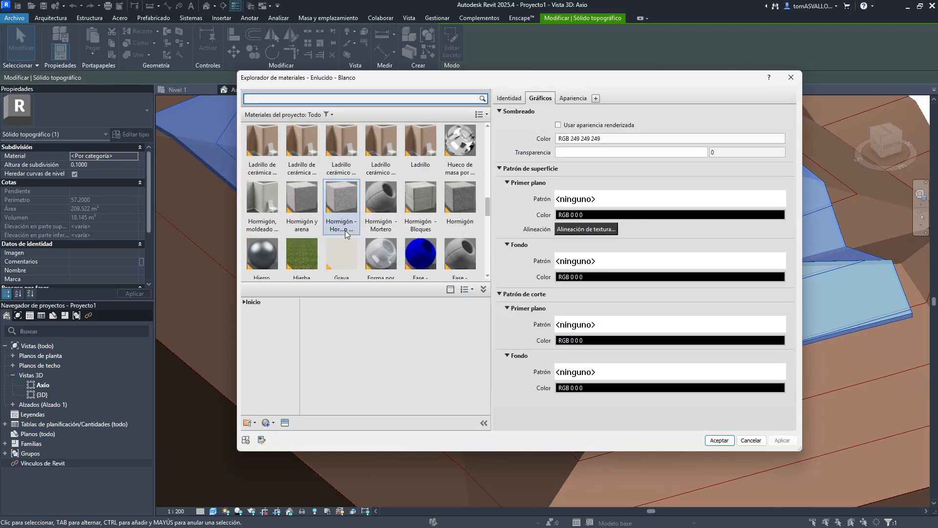
pyautogui.click(301, 205)
pyautogui.click(276, 210)
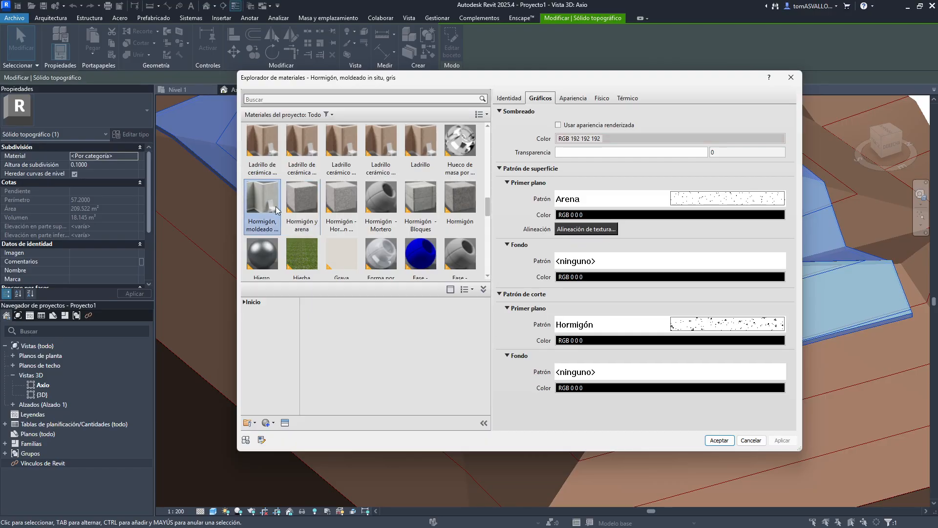
pyautogui.click(302, 205)
pyautogui.press('Return')
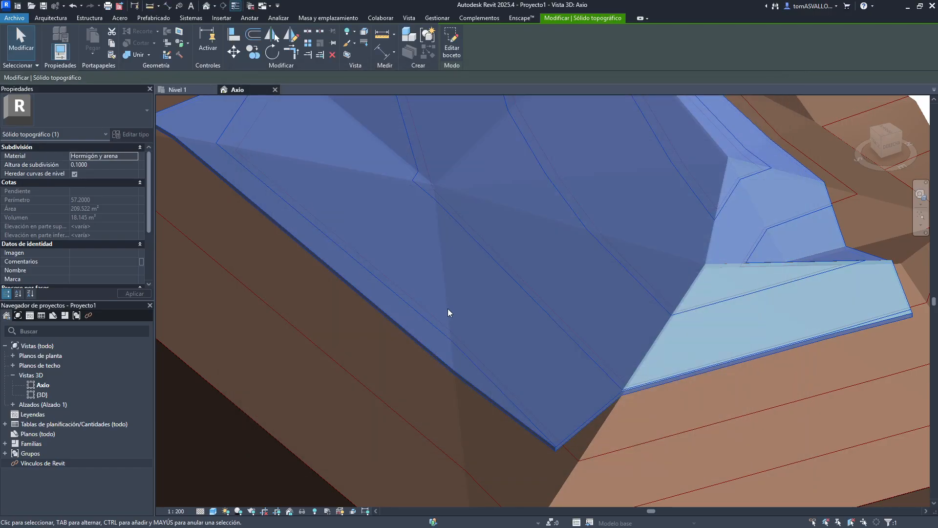
# - Edit the subdivision's boundary sketch, moving one edge inward to shrink the region, and finish the sketch
pyautogui.click(383, 377)
pyautogui.moveTo(516, 219); pyautogui.dragTo(482, 248, button='middle')
pyautogui.scroll(-2, 464, 308)
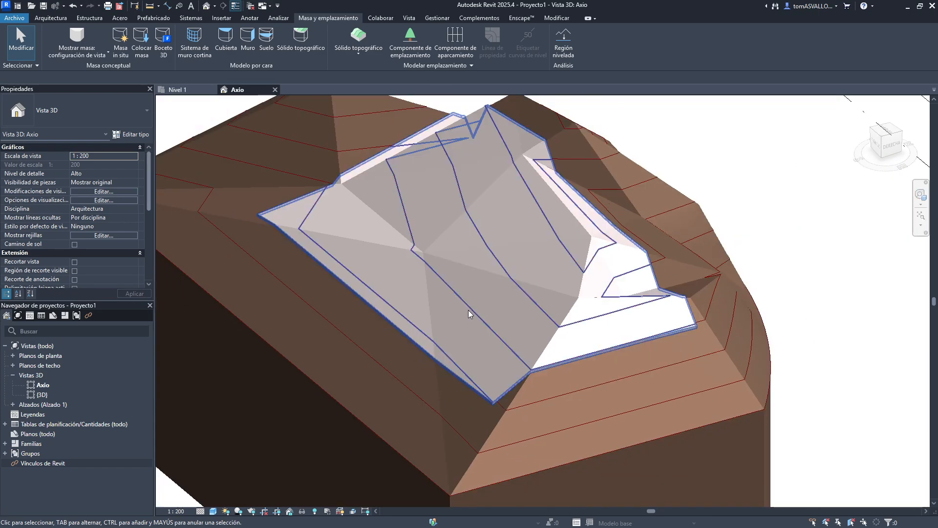
pyautogui.keyDown('shift'); pyautogui.moveTo(468, 309); pyautogui.dragTo(233, 179, button='middle'); pyautogui.keyUp('shift')
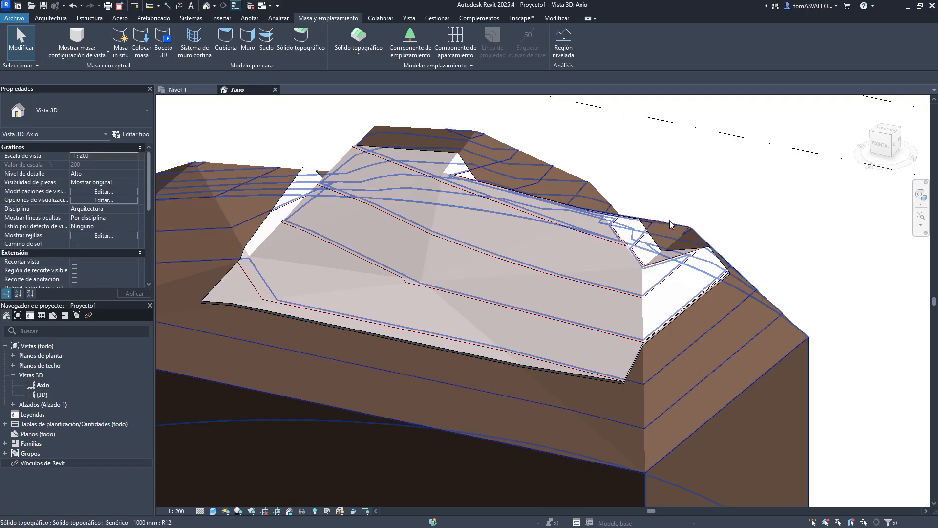
pyautogui.keyDown('shift'); pyautogui.moveTo(670, 221); pyautogui.dragTo(499, 300, button='middle'); pyautogui.keyUp('shift')
pyautogui.scroll(2, 499, 300)
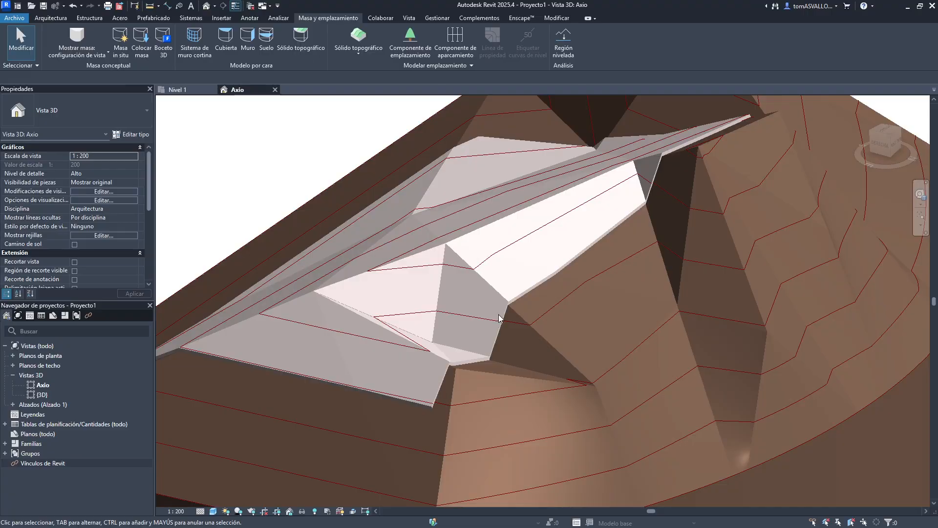
pyautogui.click(506, 310)
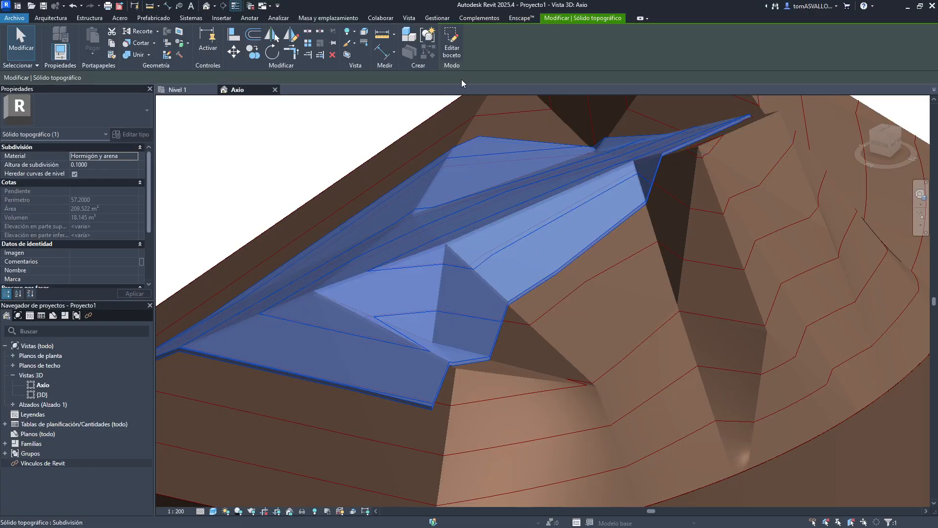
pyautogui.click(451, 53)
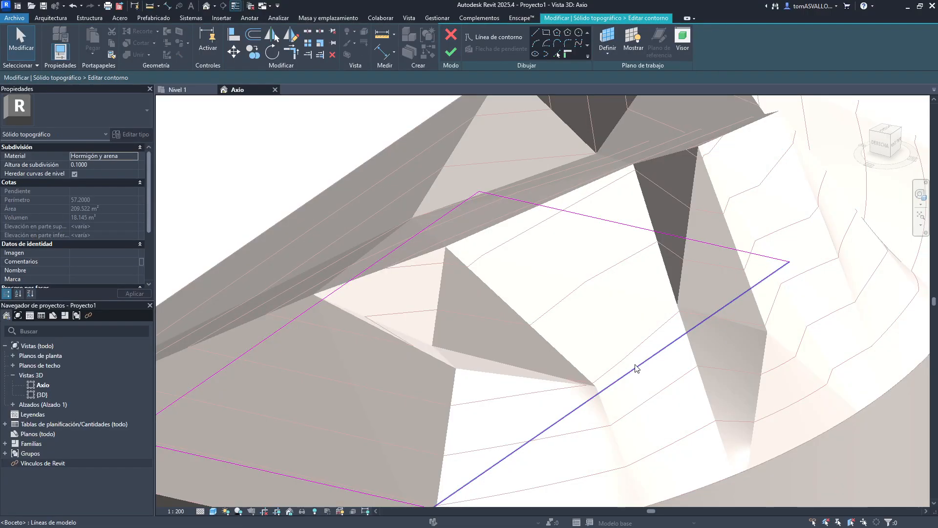
pyautogui.moveTo(635, 369); pyautogui.dragTo(547, 352)
pyautogui.click(450, 52)
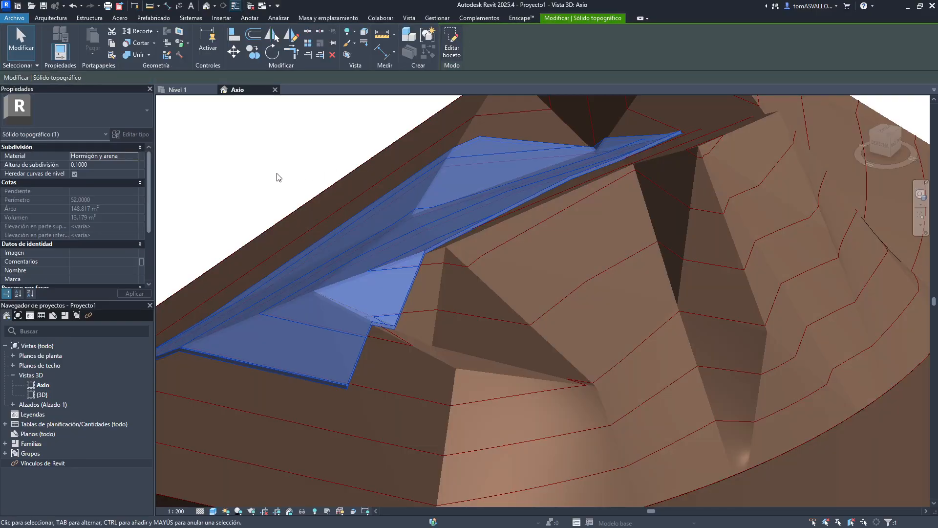
# - Review the reshaped subdivision on the toposolid in the 3D view
pyautogui.scroll(3, 386, 171)
pyautogui.press('Escape')
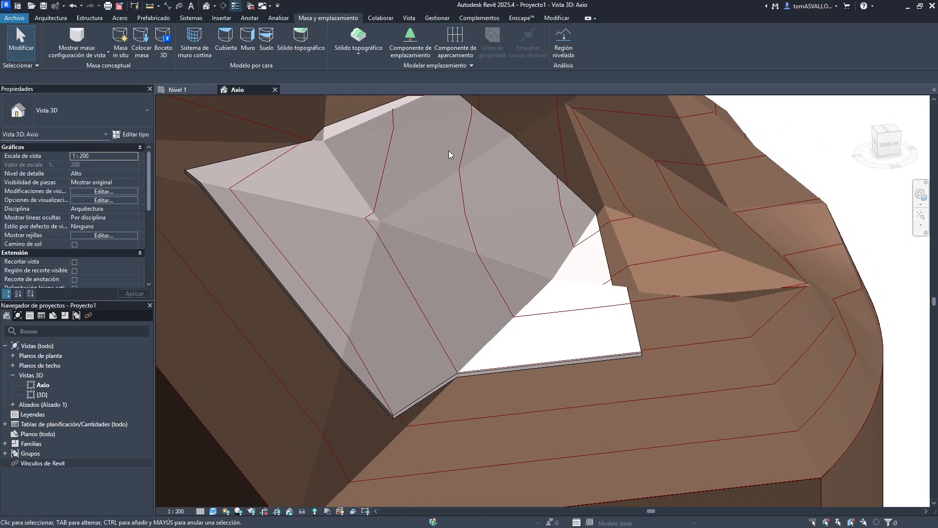
pyautogui.click(466, 148)
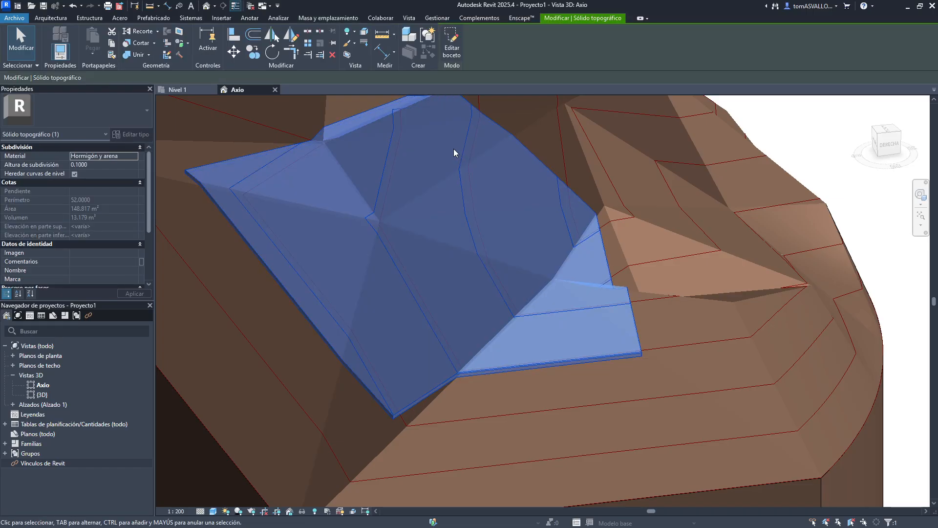
pyautogui.press('Escape')
pyautogui.scroll(2, 429, 242)
pyautogui.scroll(-4, 247, 213)
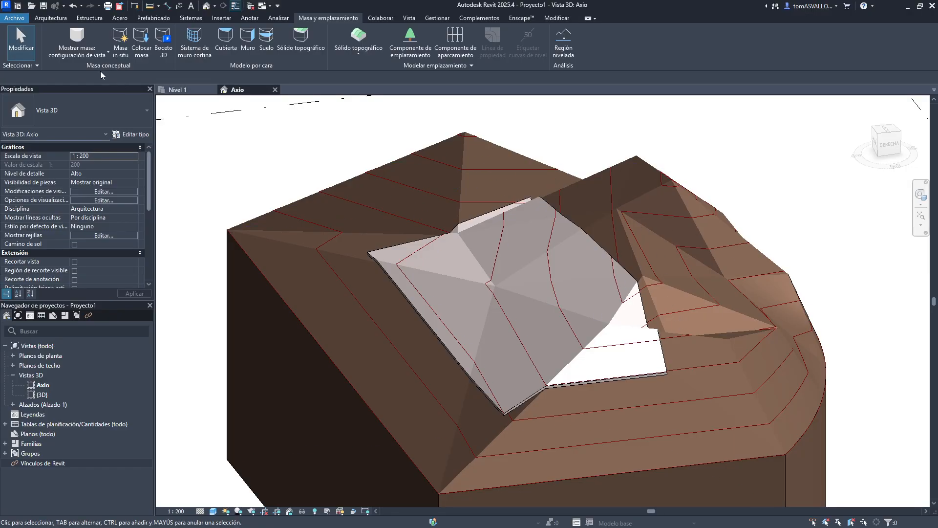
# - Open the Planimetría general plan view at high detail level and close the Nivel 1 view
pyautogui.click(13, 355)
pyautogui.doubleClick(34, 385)
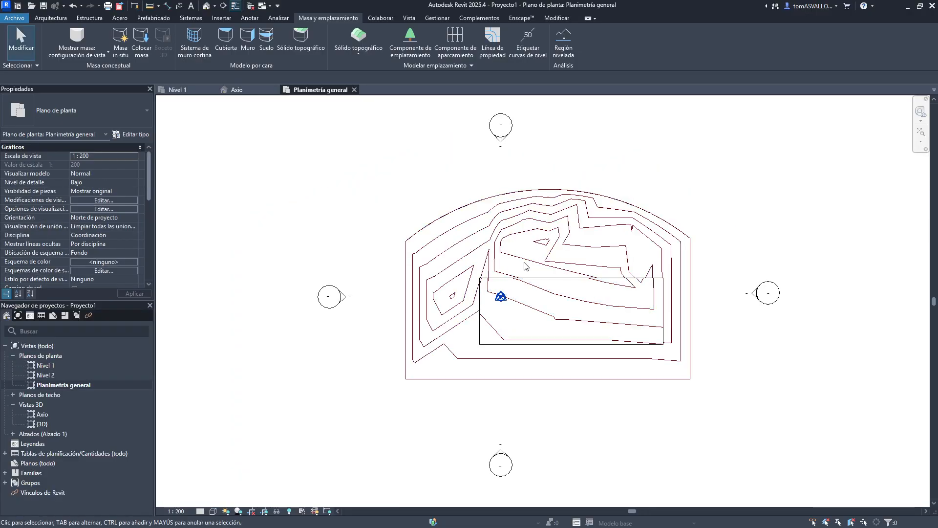
pyautogui.scroll(5, 513, 241)
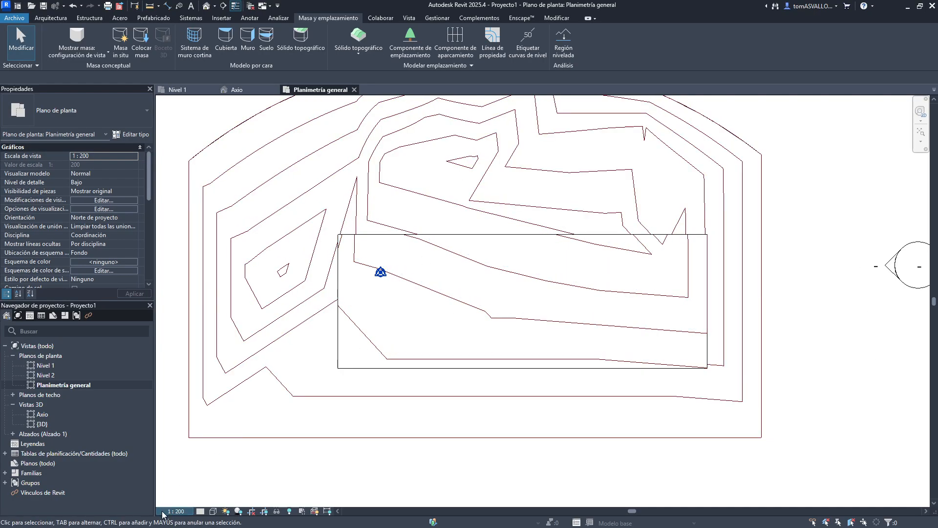
pyautogui.click(200, 511)
pyautogui.click(209, 499)
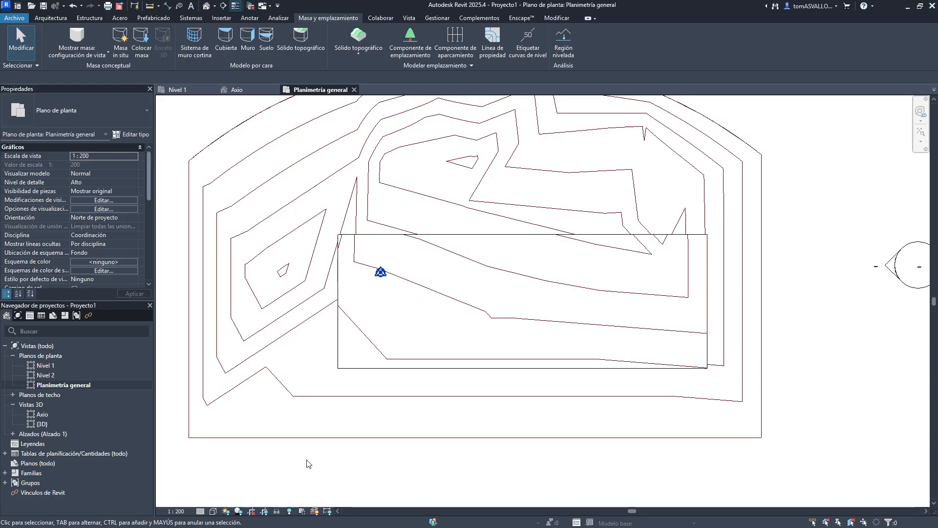
pyautogui.click(177, 89)
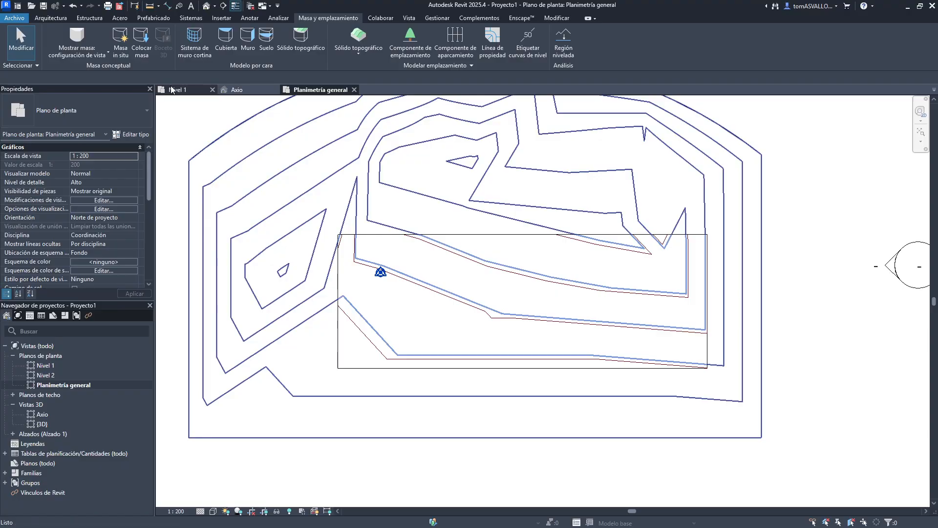
pyautogui.click(212, 89)
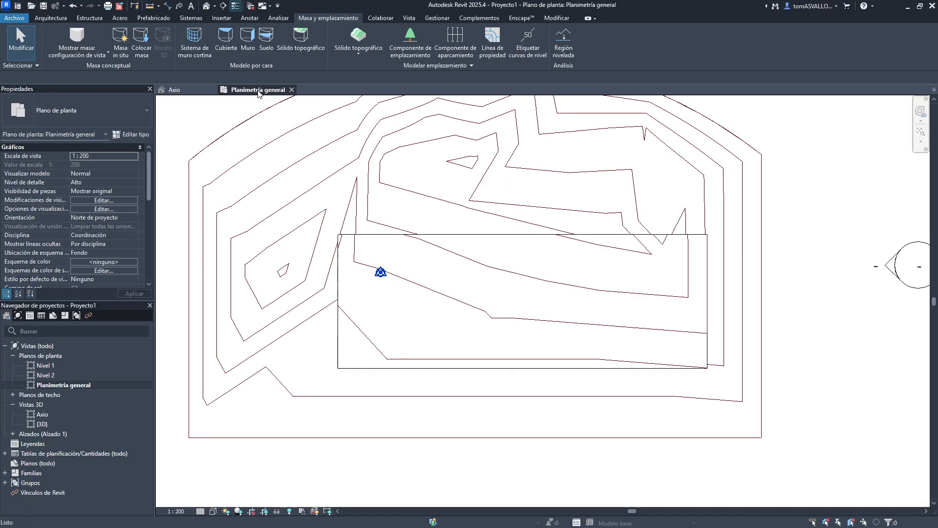
pyautogui.click(255, 153)
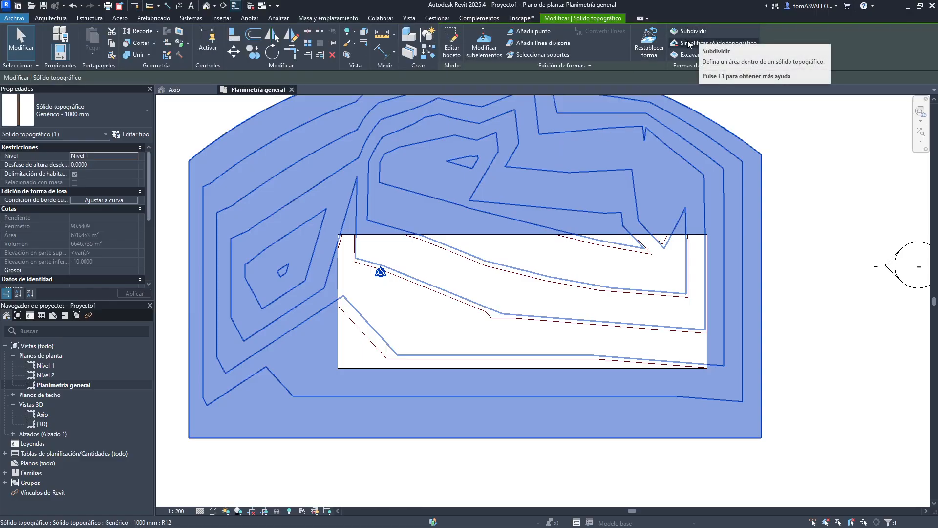
pyautogui.click(737, 43)
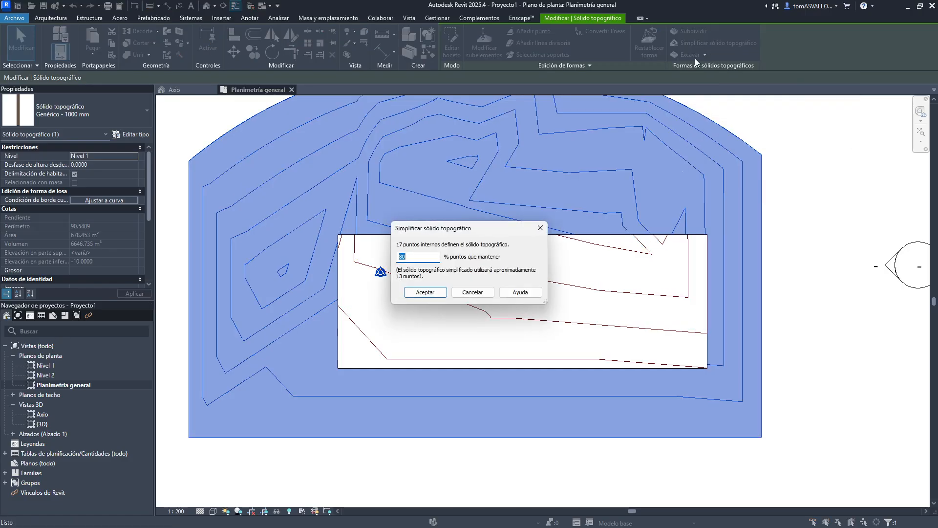
pyautogui.press('Escape')
pyautogui.press('Escape')
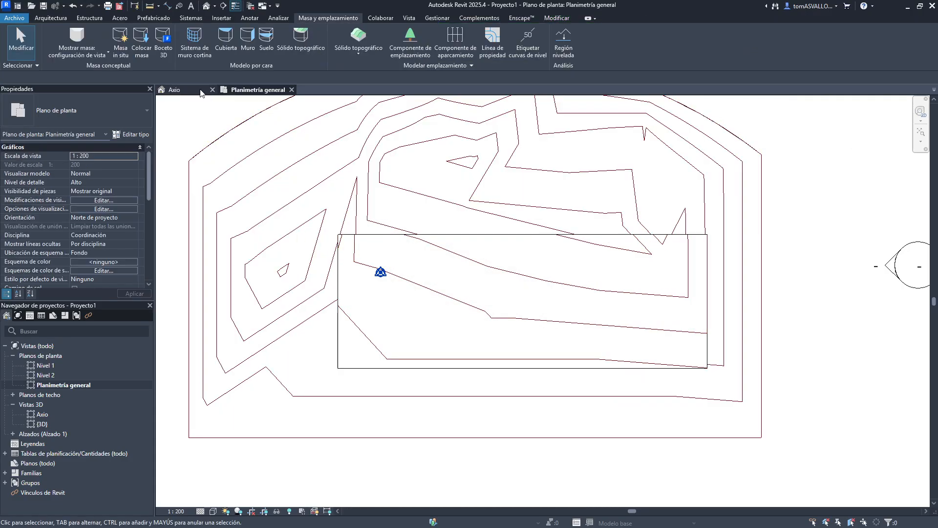
# - Switch to the Axio 3D view, select the main toposolid and start Simplify Toposolid on it
pyautogui.click(200, 90)
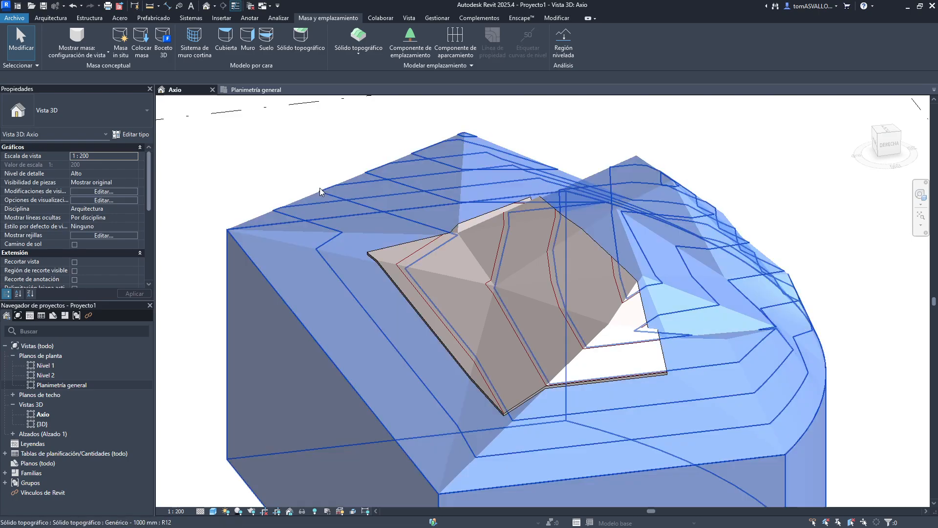
pyautogui.click(320, 191)
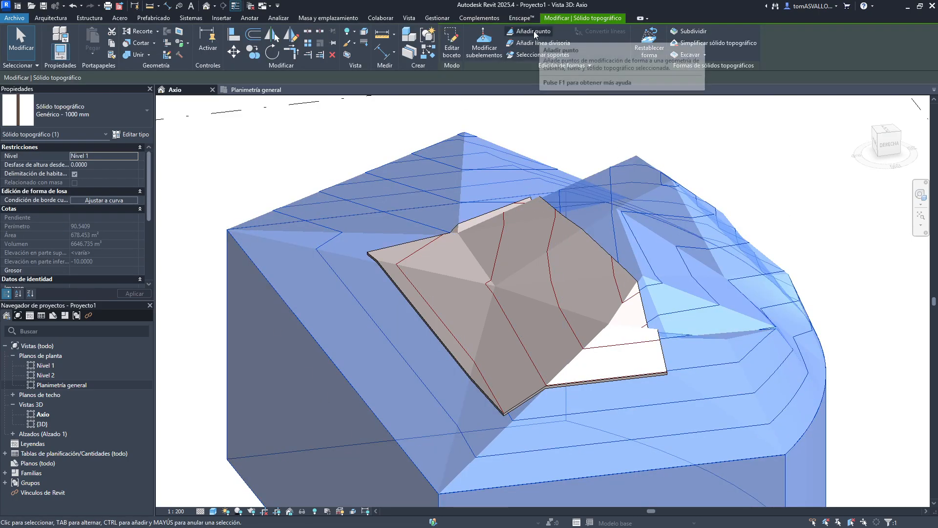
pyautogui.click(692, 44)
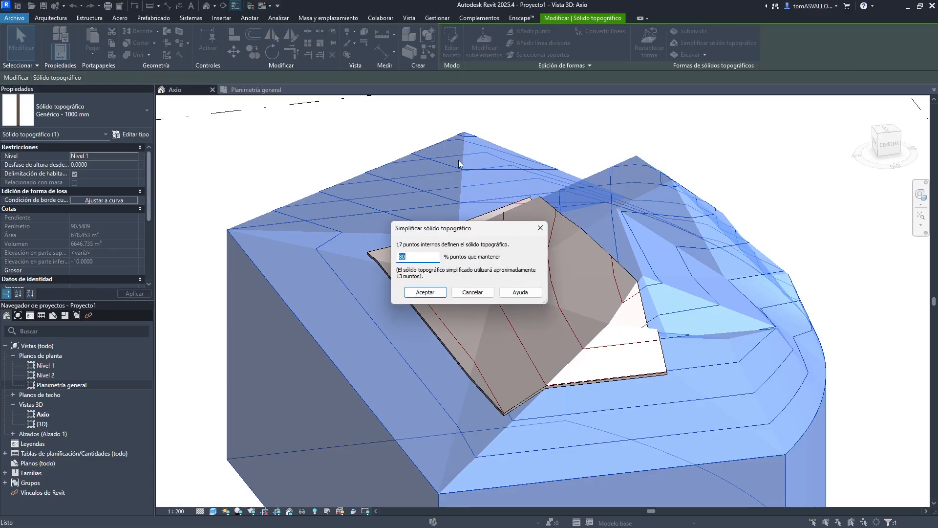
pyautogui.moveTo(435, 227); pyautogui.dragTo(491, 206)
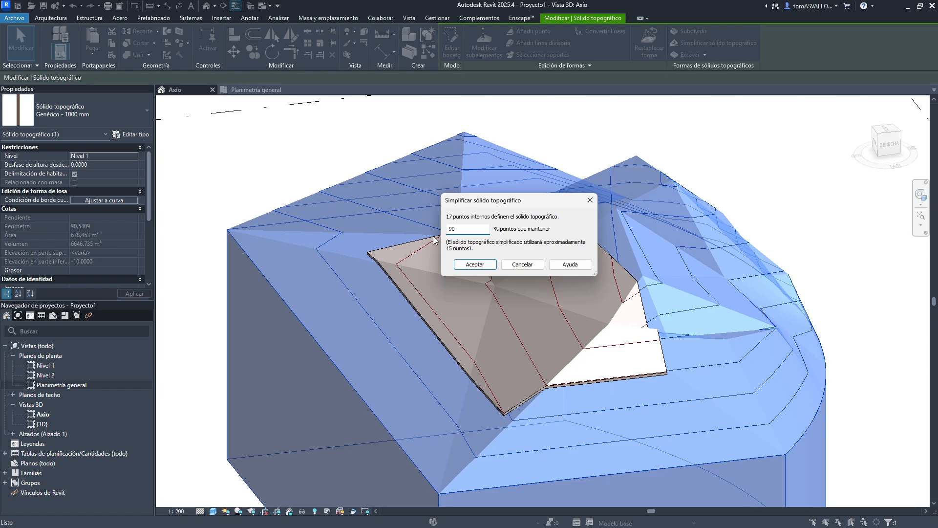
# - Simplify the main toposolid keeping 90% of its points, then deselect it
pyautogui.click(475, 265)
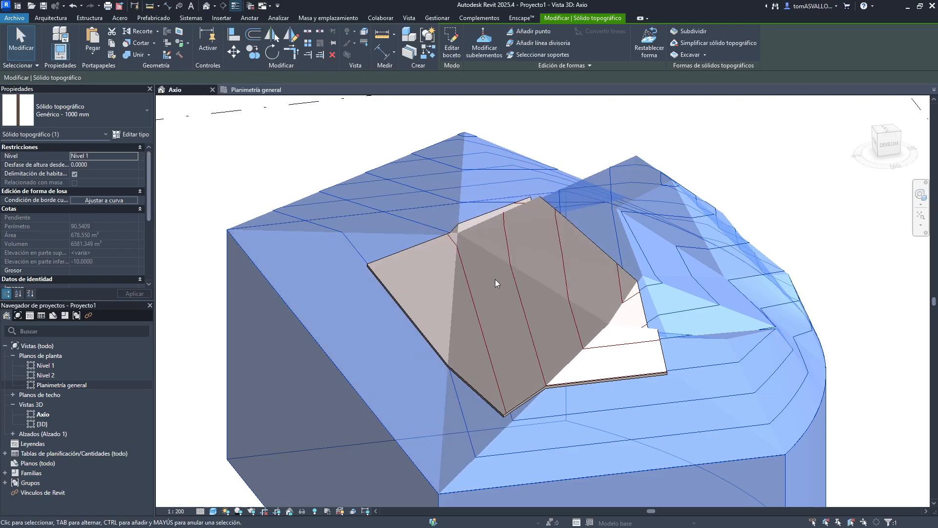
pyautogui.keyDown('shift'); pyautogui.moveTo(494, 280); pyautogui.dragTo(436, 276, button='middle'); pyautogui.keyUp('shift')
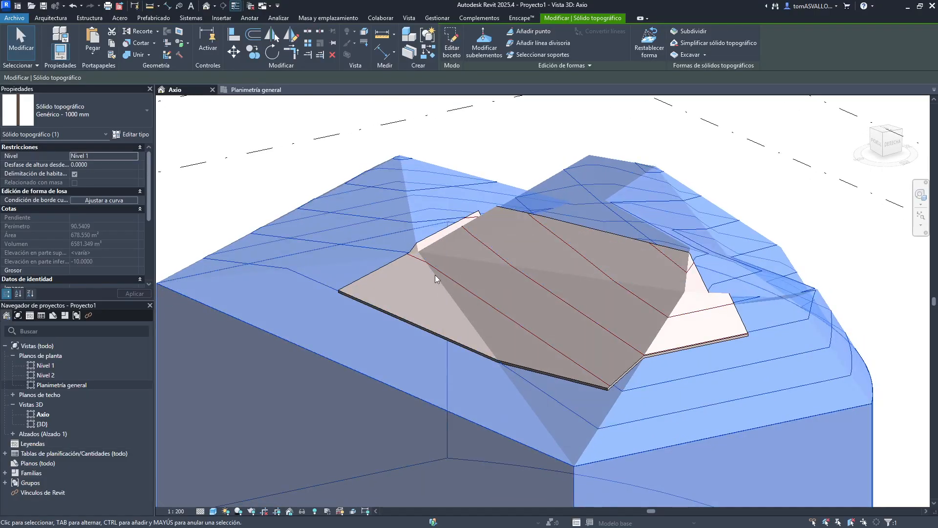
pyautogui.press('Escape')
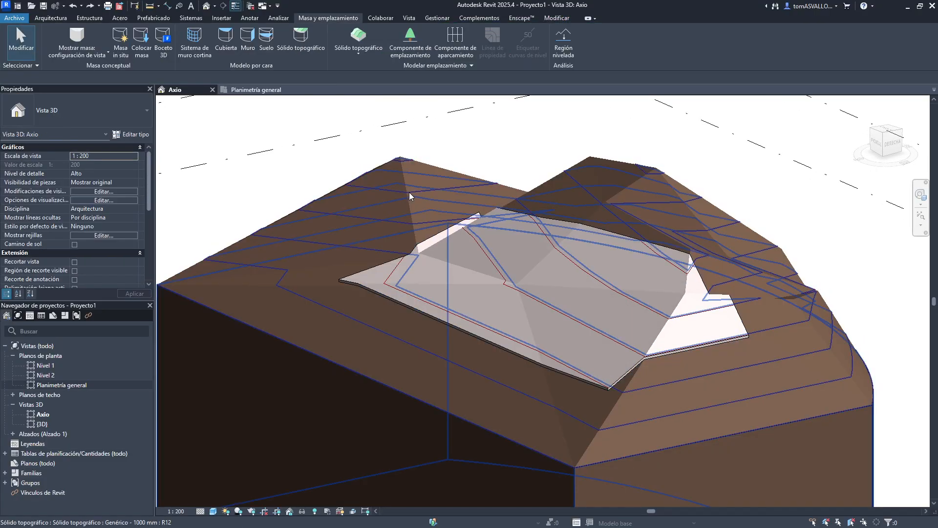
pyautogui.click(411, 189)
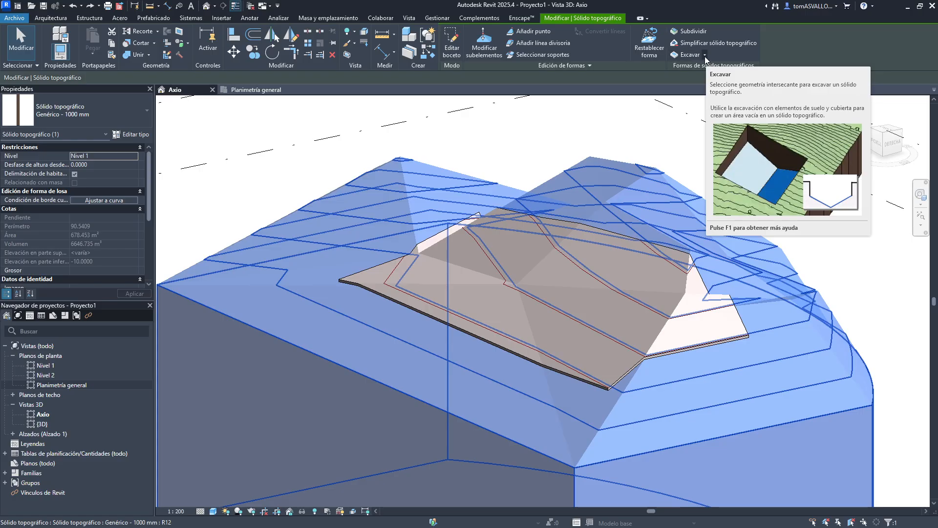
pyautogui.click(704, 55)
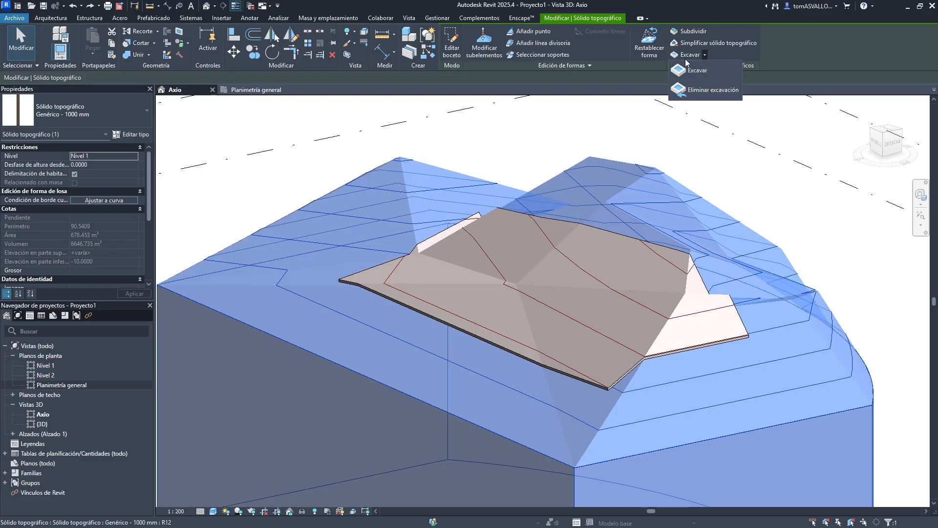
pyautogui.click(690, 103)
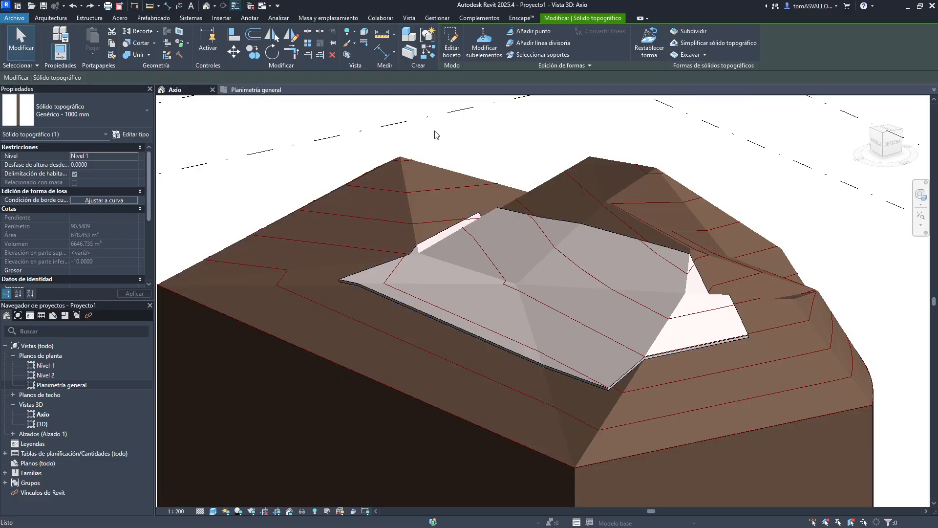
# - In the Planimetría general plan, create a rectangular floor about 10.5 by 7.5 over the toposolid
pyautogui.click(259, 91)
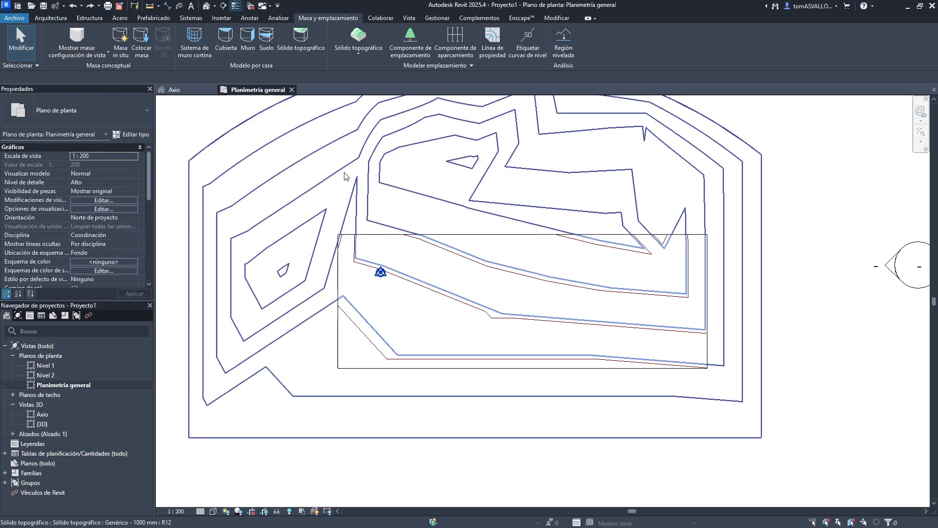
pyautogui.click(50, 19)
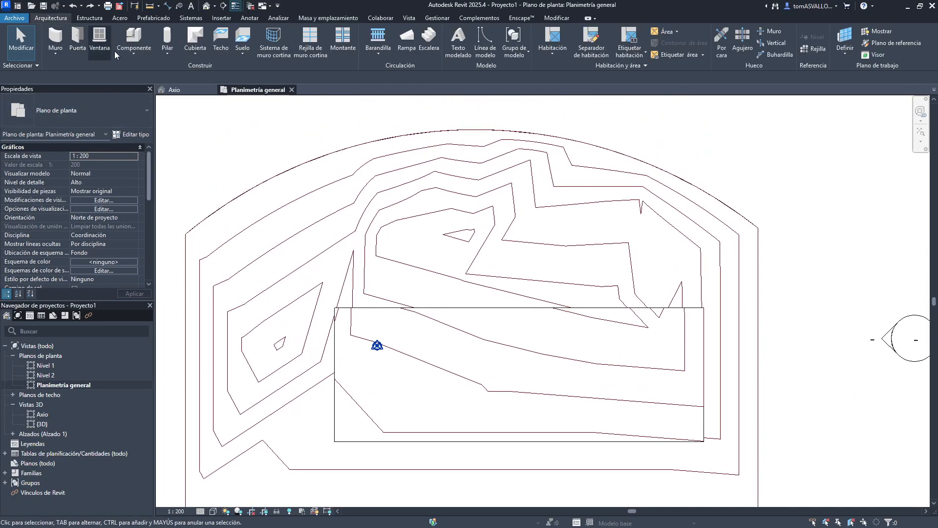
pyautogui.click(250, 42)
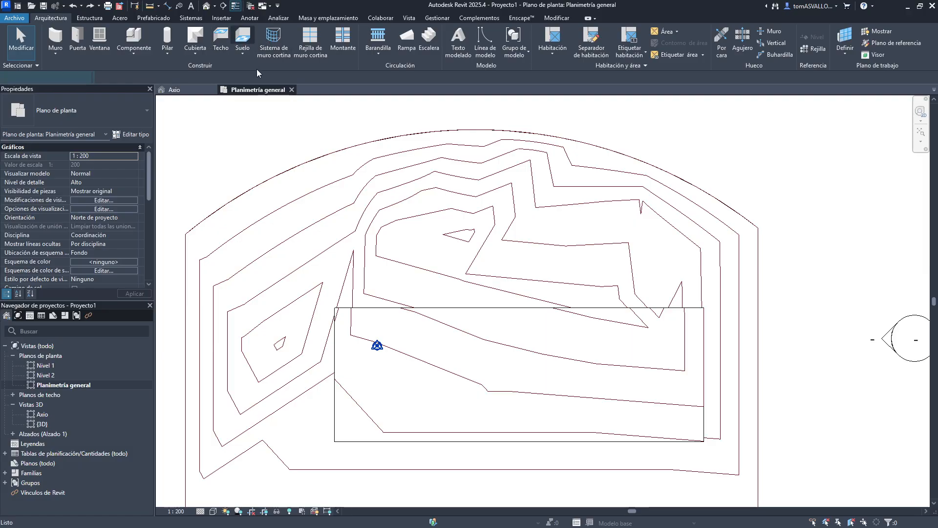
pyautogui.click(546, 32)
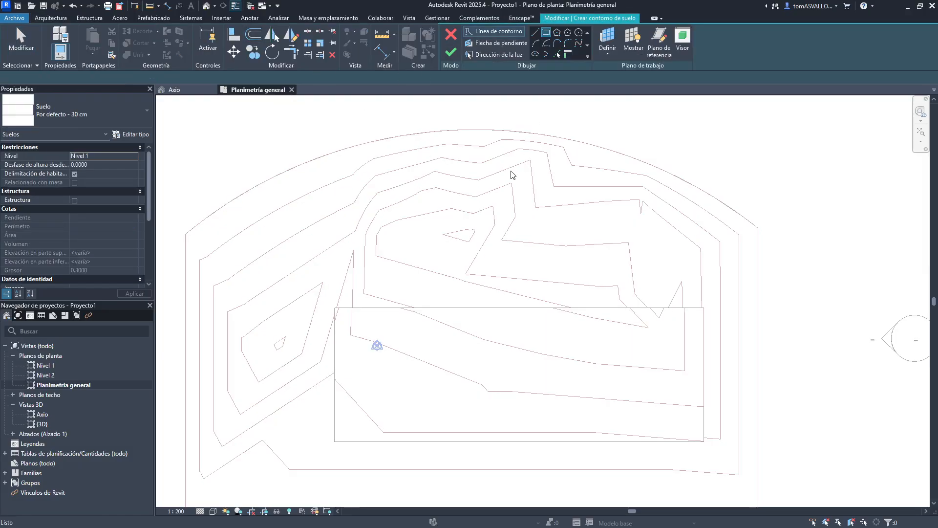
pyautogui.click(397, 198)
pyautogui.click(599, 344)
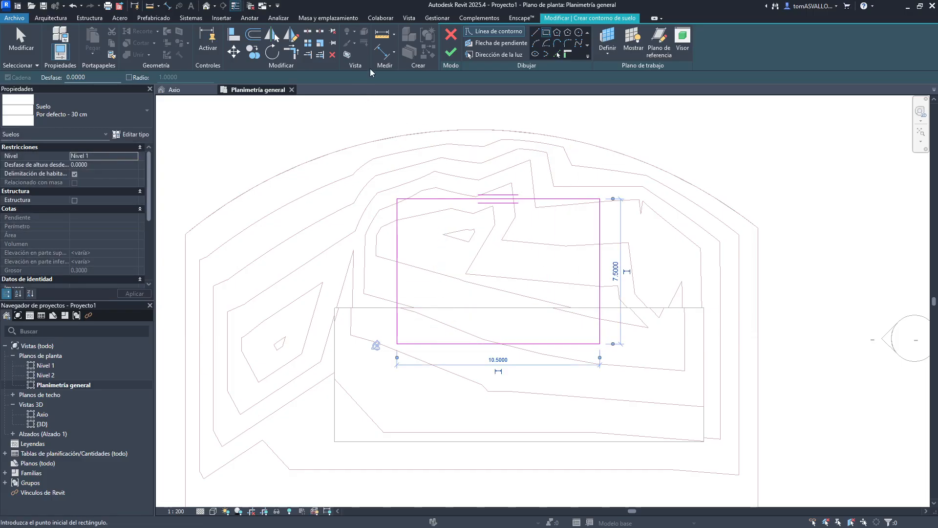
pyautogui.click(450, 52)
# - In the Axio 3D view, select the new floor and set its level to Nivel 2
pyautogui.click(188, 90)
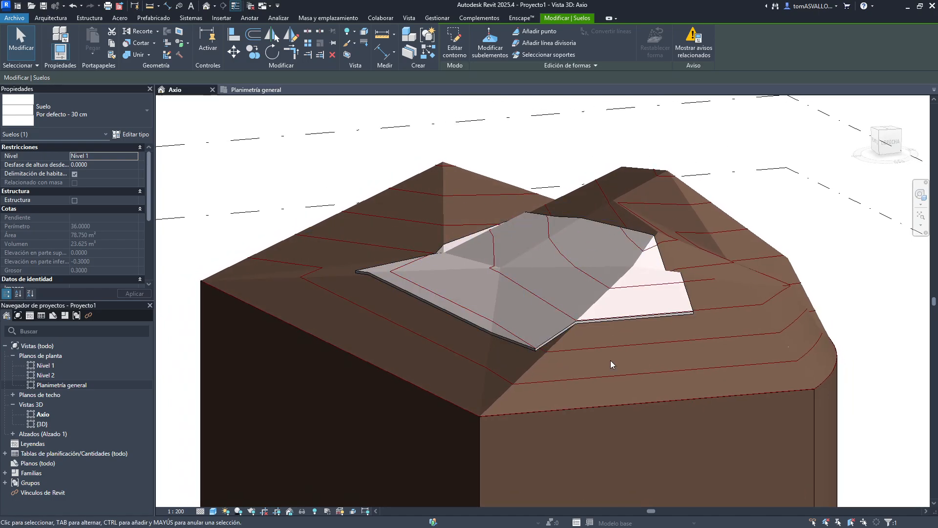
pyautogui.keyDown('shift'); pyautogui.moveTo(610, 364); pyautogui.dragTo(632, 423, button='middle'); pyautogui.keyUp('shift')
pyautogui.click(656, 396)
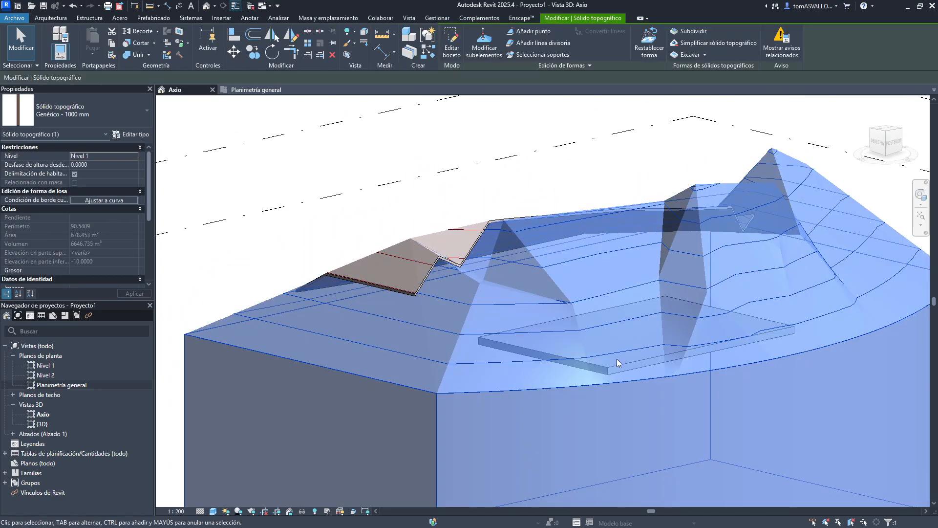
pyautogui.click(658, 420)
pyautogui.scroll(2, 645, 371)
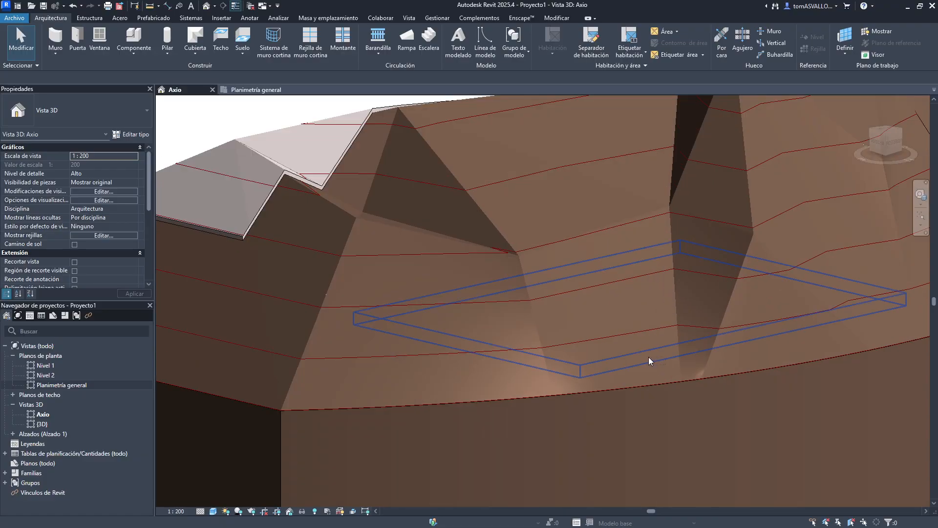
pyautogui.click(649, 357)
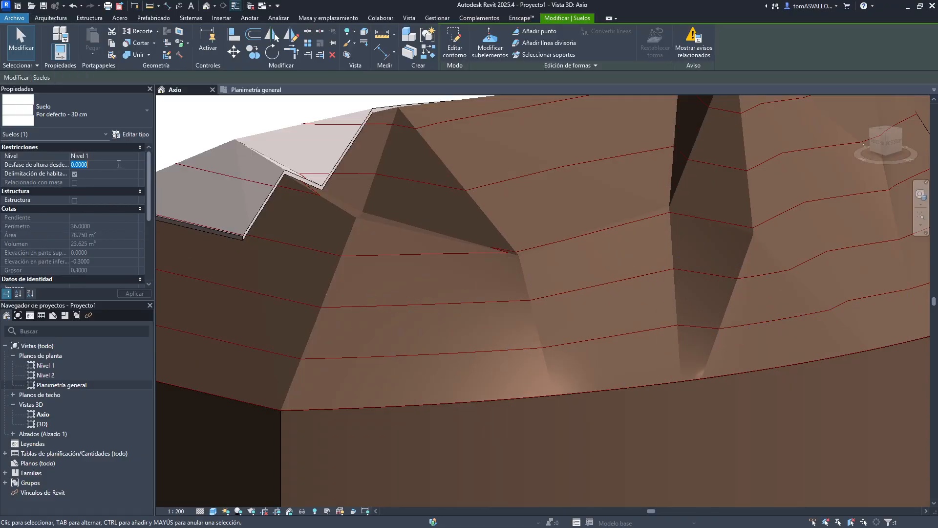
pyautogui.click(134, 155)
pyautogui.click(98, 171)
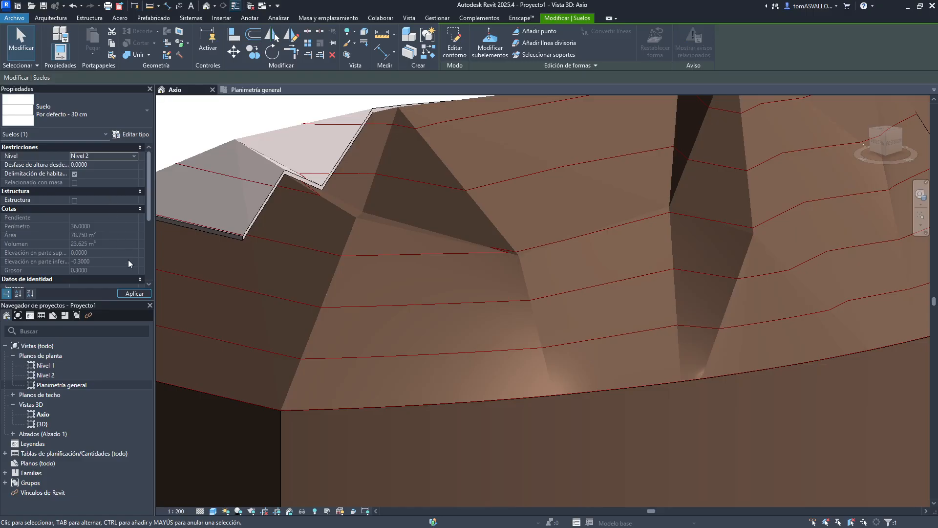
pyautogui.click(143, 295)
# - Set the floor's height offset from level to 2 and accept the overlap warning
pyautogui.keyDown('shift'); pyautogui.moveTo(353, 245); pyautogui.dragTo(418, 264, button='middle'); pyautogui.keyUp('shift')
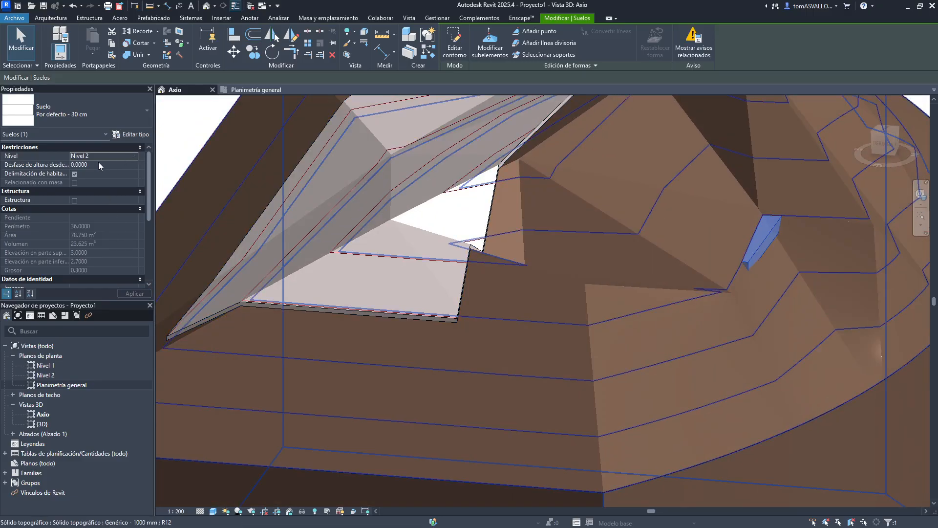
pyautogui.click(116, 165)
pyautogui.write('2')
pyautogui.press('Return')
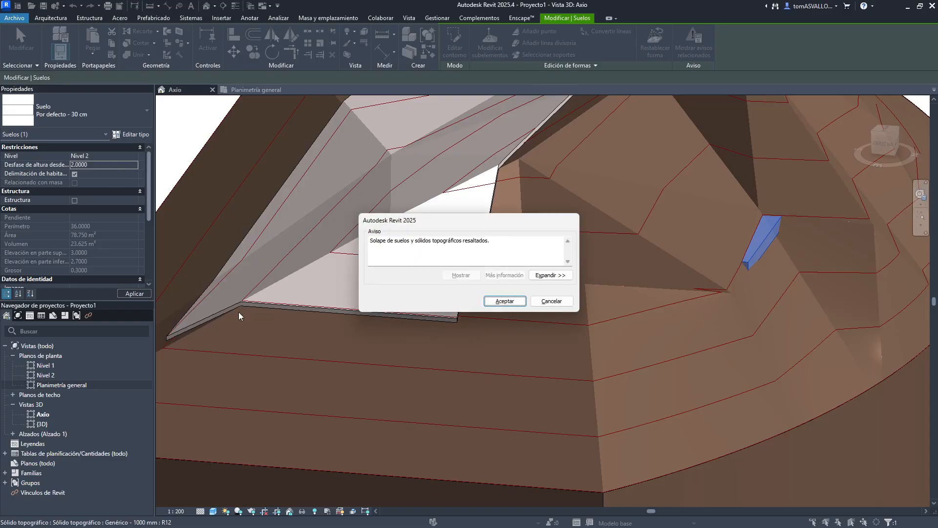
pyautogui.click(503, 300)
# - Set the floor's height offset from level to 1
pyautogui.keyDown('shift'); pyautogui.moveTo(695, 168); pyautogui.dragTo(464, 303, button='middle'); pyautogui.keyUp('shift')
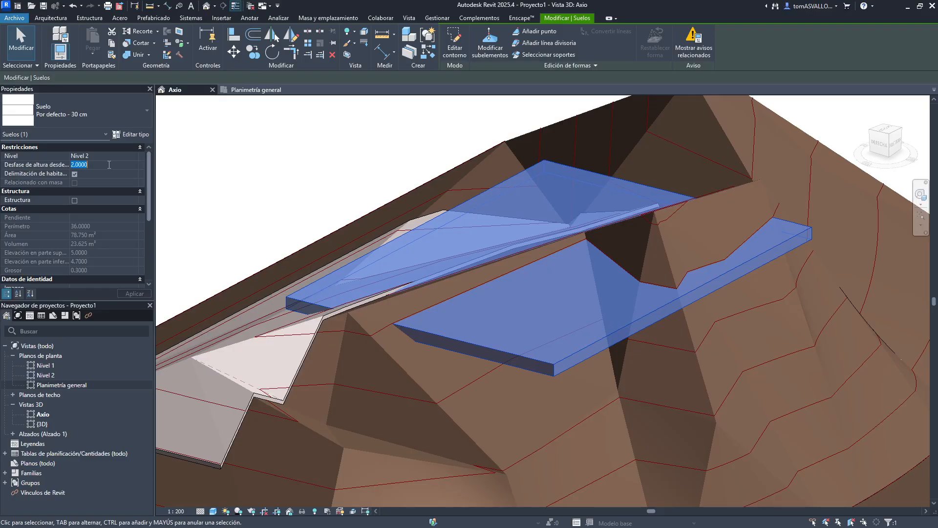
pyautogui.write('1')
pyautogui.press('Return')
# - Excavate the main toposolid using the raised floor as the cutting element
pyautogui.keyDown('shift'); pyautogui.moveTo(371, 210); pyautogui.dragTo(518, 258, button='middle'); pyautogui.keyUp('shift')
pyautogui.click(673, 134)
pyautogui.scroll(-2, 502, 298)
pyautogui.keyDown('shift'); pyautogui.moveTo(503, 298); pyautogui.dragTo(579, 293, button='middle'); pyautogui.keyUp('shift')
pyautogui.click(652, 308)
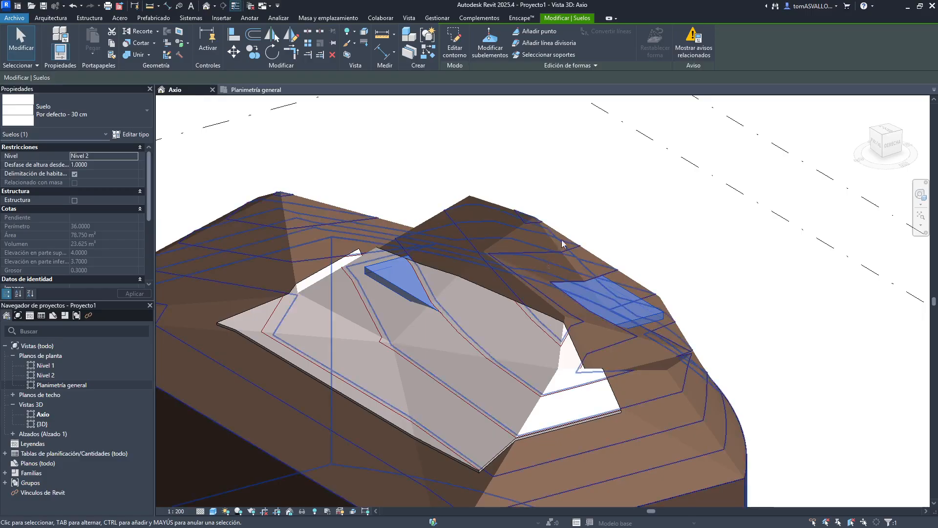
pyautogui.click(579, 141)
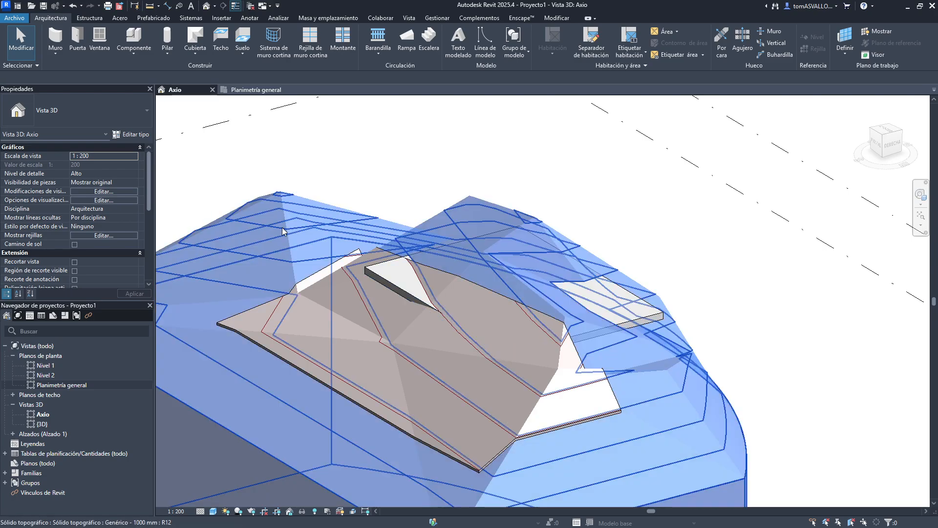
pyautogui.click(283, 228)
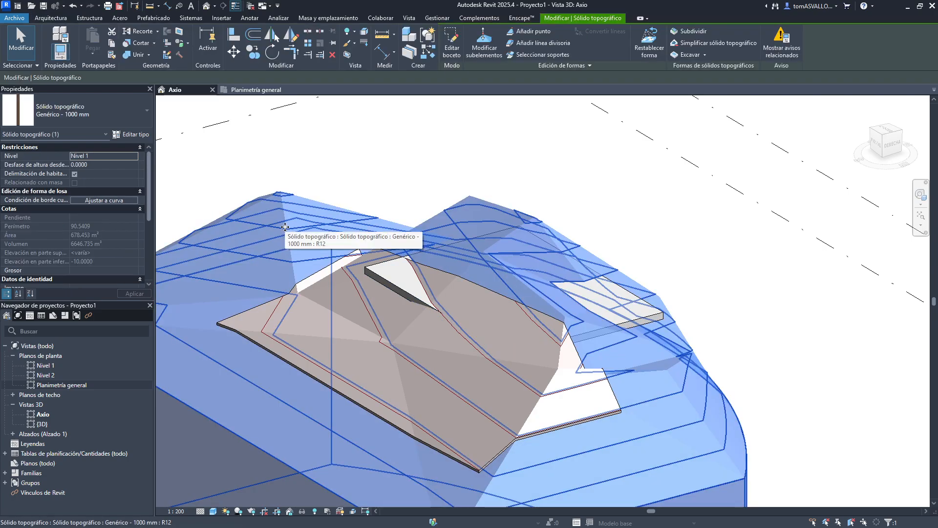
pyautogui.click(321, 273)
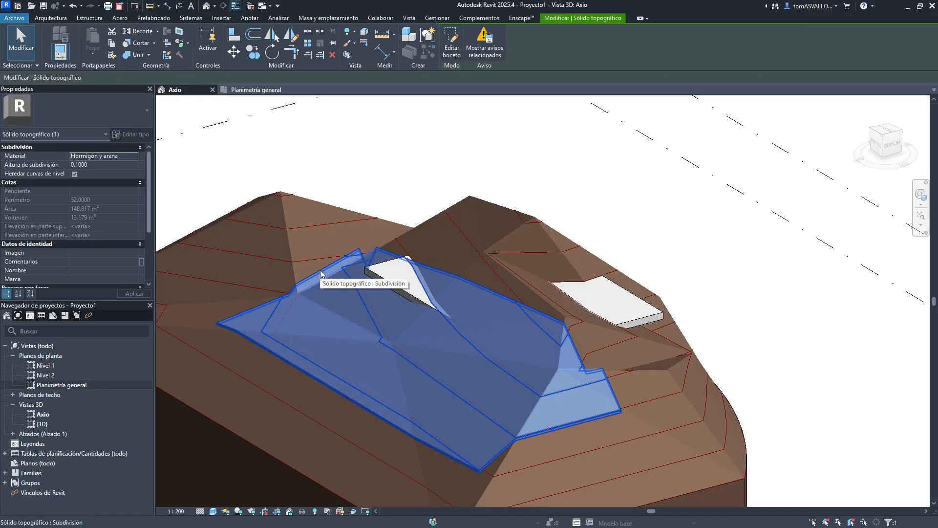
pyautogui.click(295, 224)
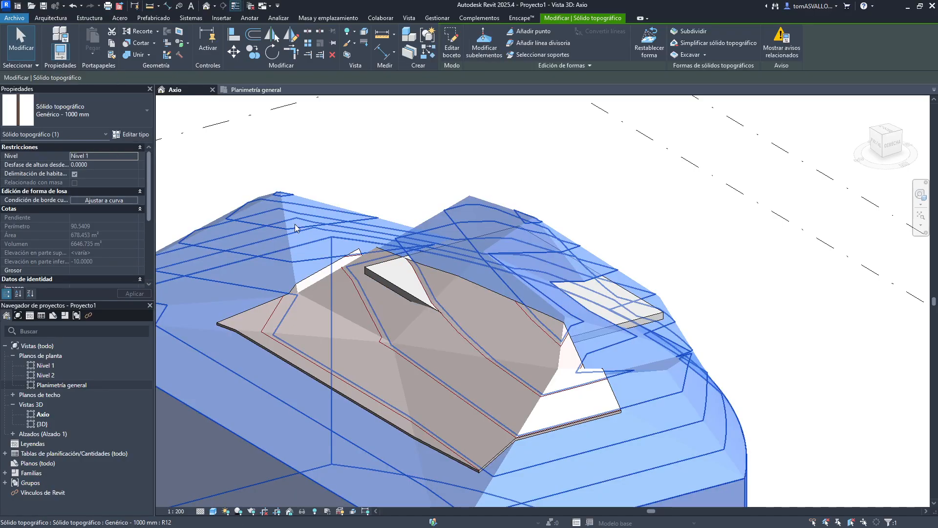
pyautogui.click(692, 52)
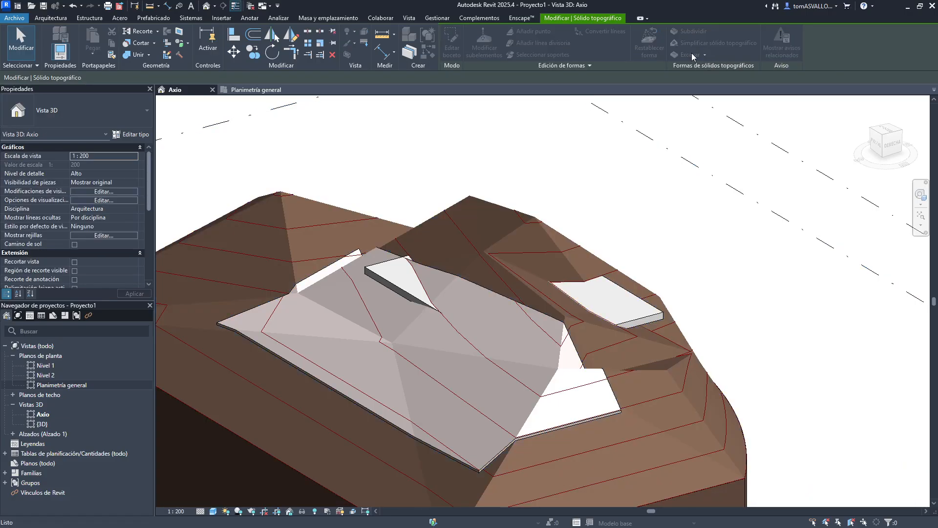
pyautogui.click(657, 318)
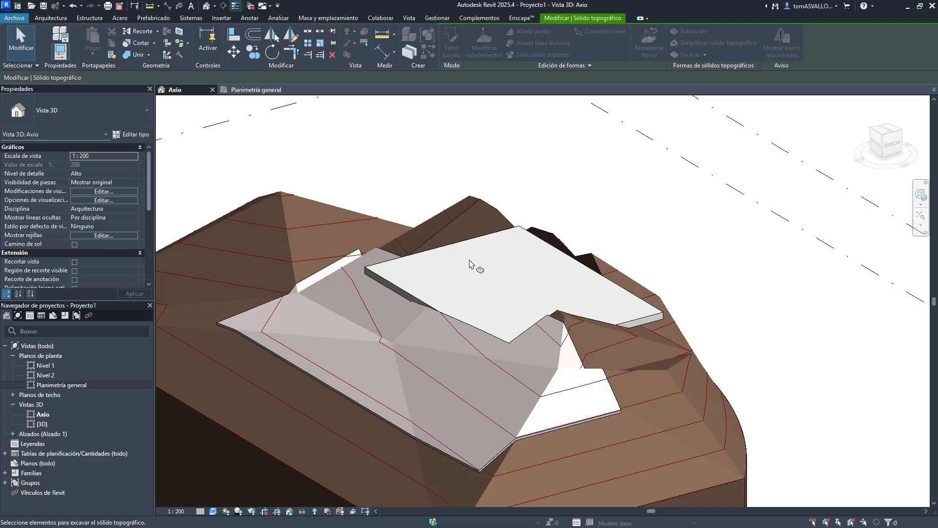
pyautogui.press('Escape')
# - Open the floor's boundary sketch for editing and finish it
pyautogui.keyDown('shift'); pyautogui.moveTo(619, 201); pyautogui.dragTo(421, 271, button='middle'); pyautogui.keyUp('shift')
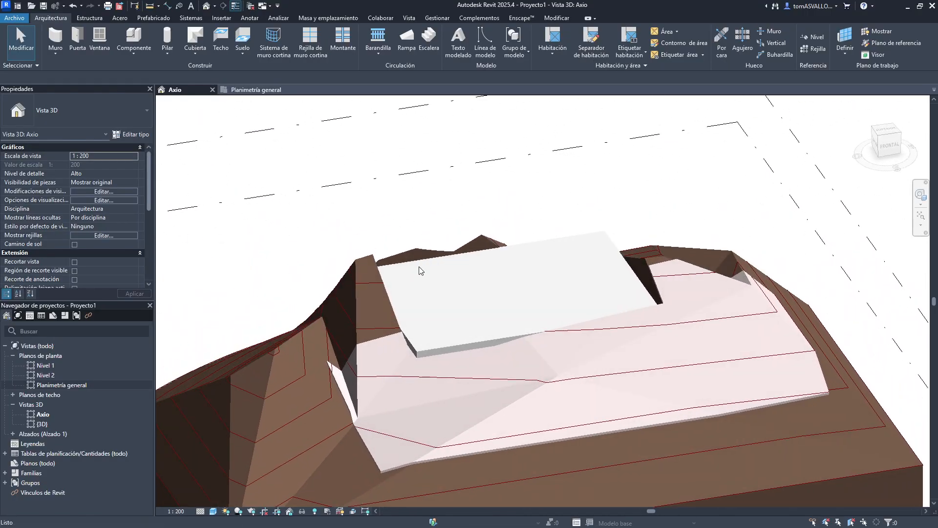
pyautogui.click(540, 242)
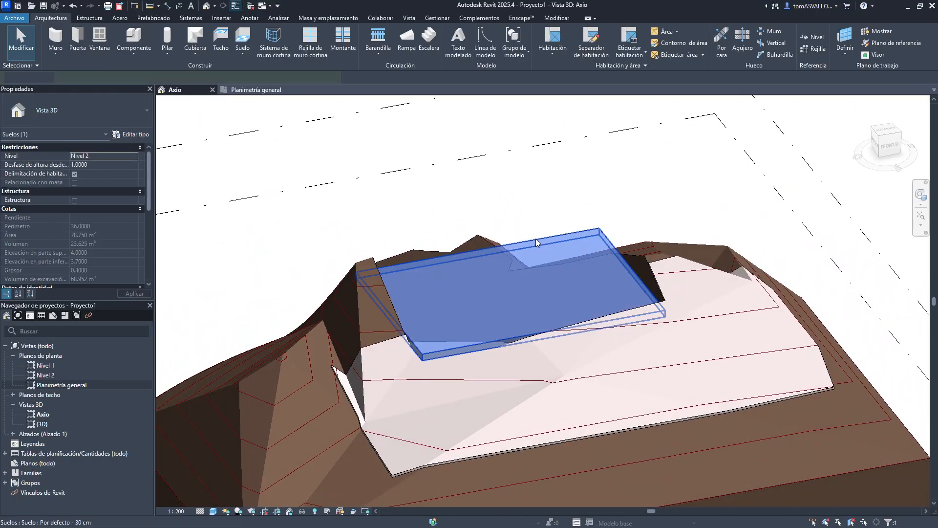
pyautogui.doubleClick(541, 353)
pyautogui.click(569, 397)
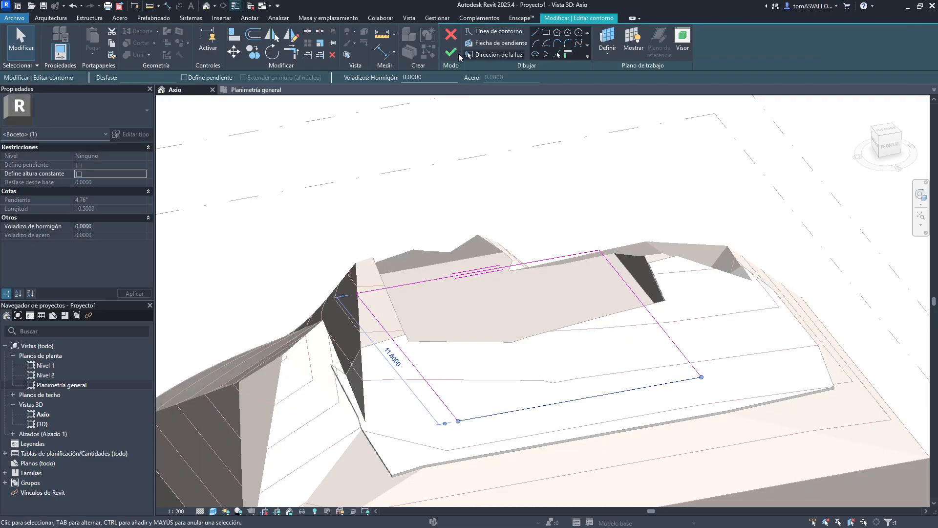
pyautogui.click(456, 52)
# - Orbit around the excavated toposolid and floor to inspect the result in 3D
pyautogui.click(557, 201)
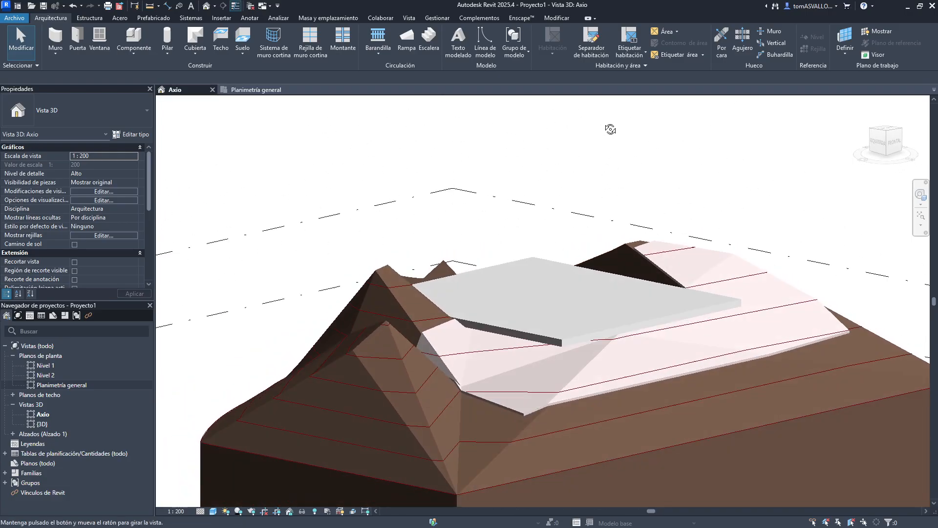
pyautogui.keyDown('shift'); pyautogui.moveTo(610, 129); pyautogui.dragTo(430, 337, button='middle'); pyautogui.keyUp('shift')
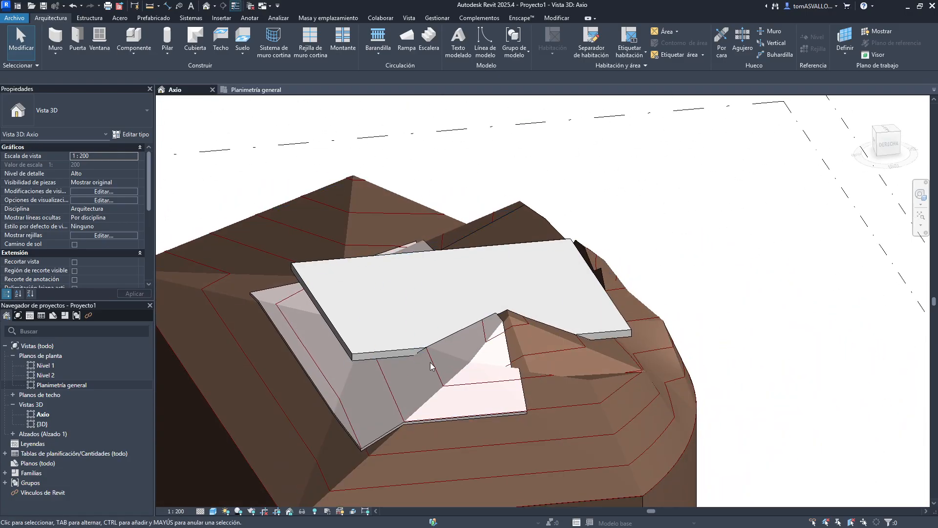
pyautogui.keyDown('shift'); pyautogui.moveTo(351, 329); pyautogui.dragTo(523, 289, button='middle'); pyautogui.keyUp('shift')
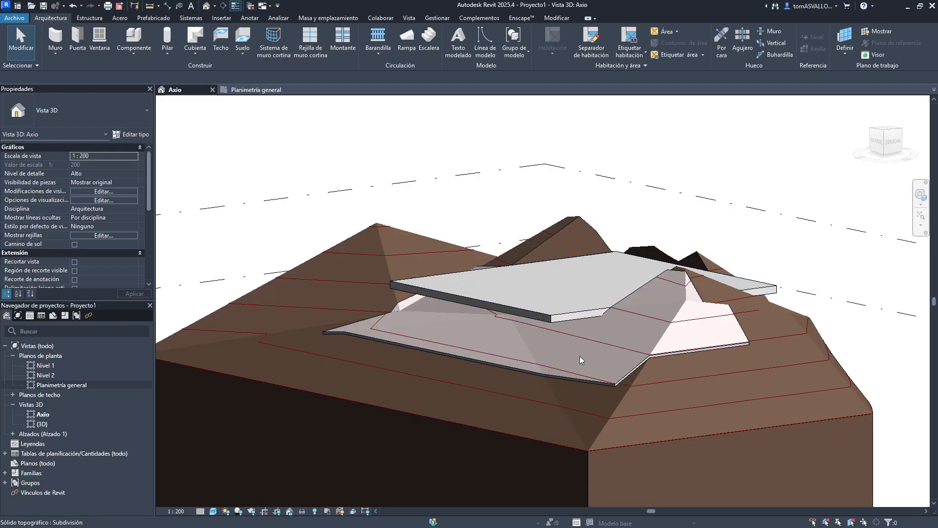
pyautogui.keyDown('shift'); pyautogui.moveTo(555, 289); pyautogui.dragTo(578, 354, button='middle'); pyautogui.keyUp('shift')
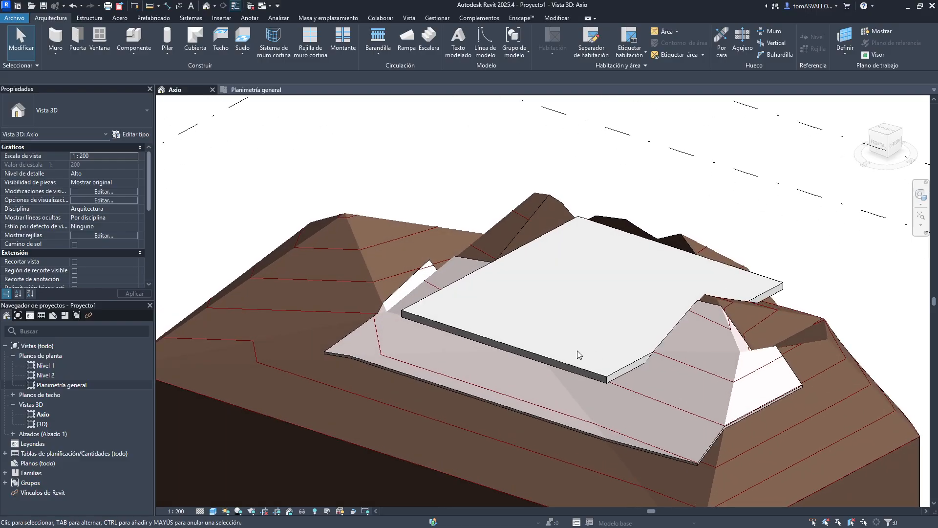
pyautogui.click(344, 388)
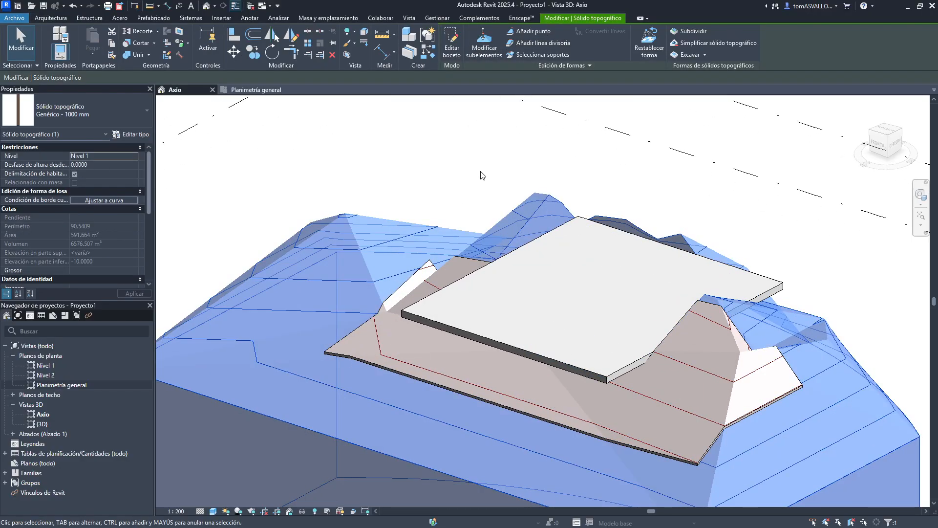
pyautogui.press('Escape')
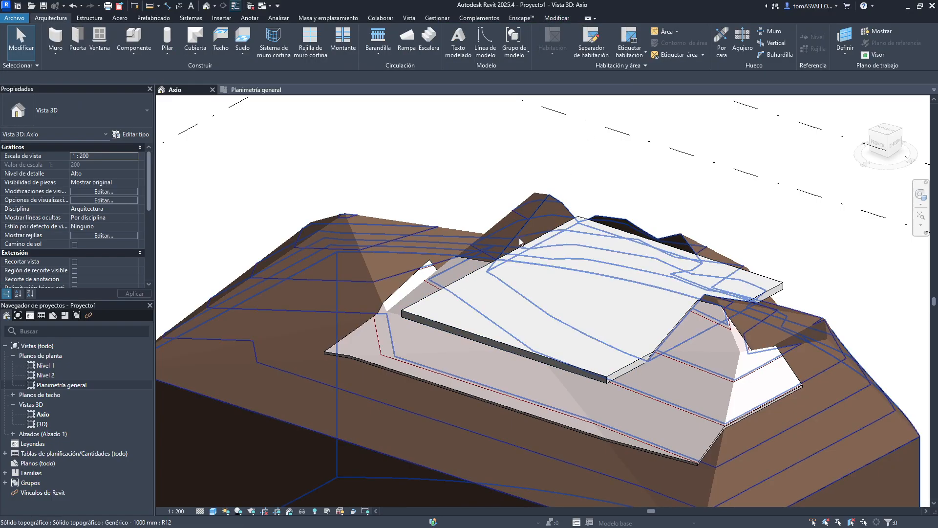
# - Remove the raised floor from the elements excavating the main toposolid
pyautogui.click(348, 213)
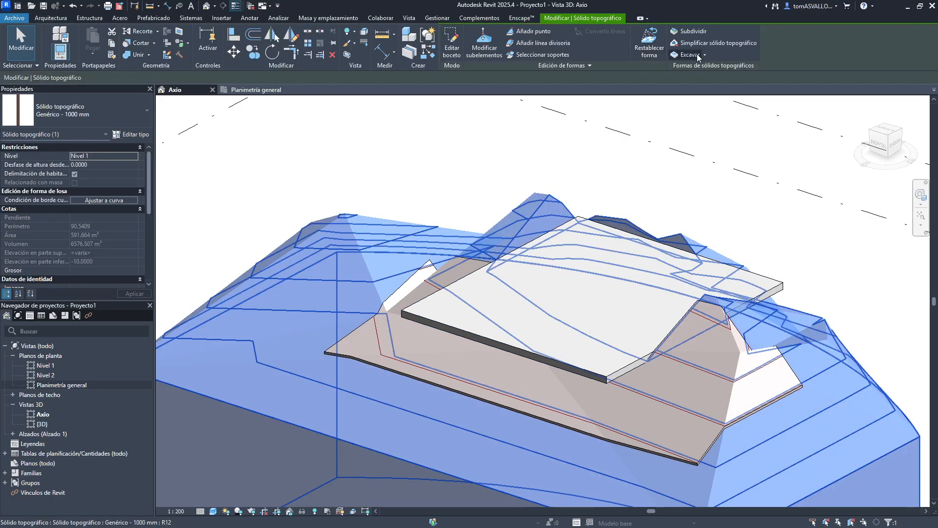
pyautogui.click(705, 54)
pyautogui.click(704, 91)
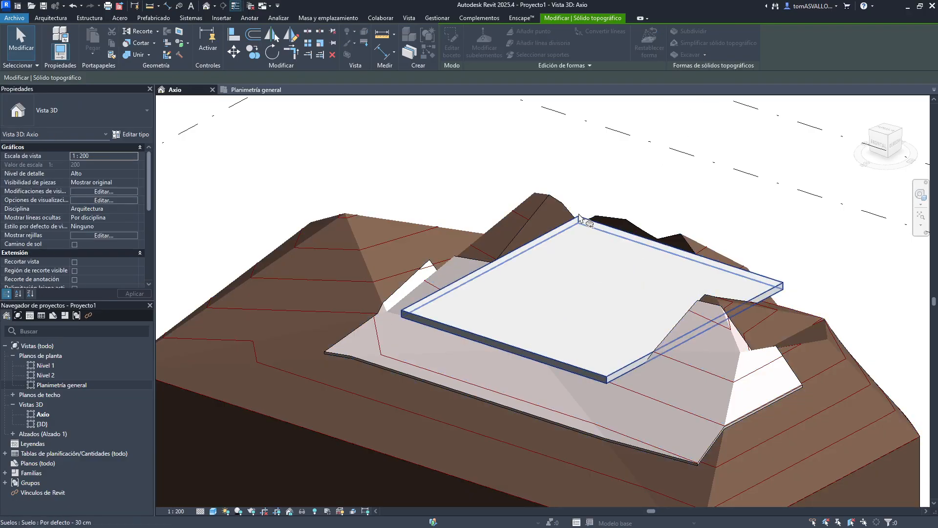
pyautogui.click(649, 246)
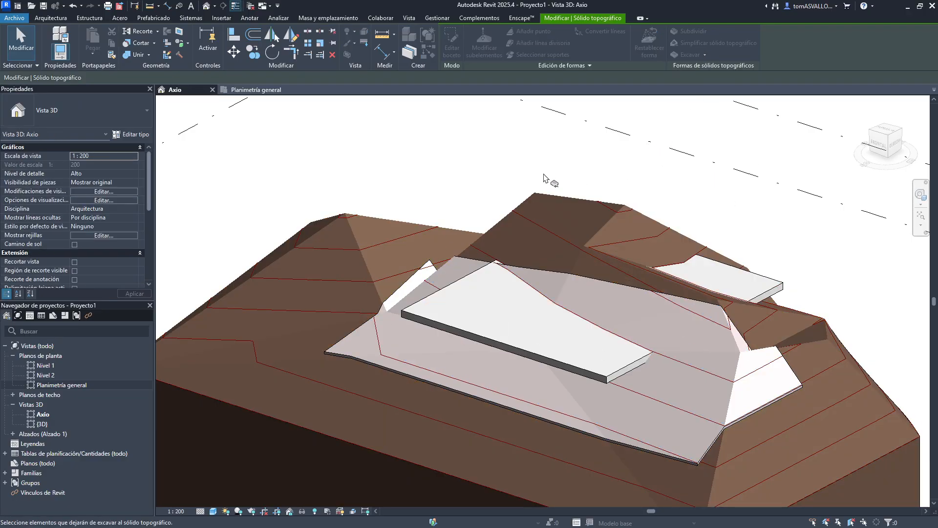
pyautogui.click(562, 201)
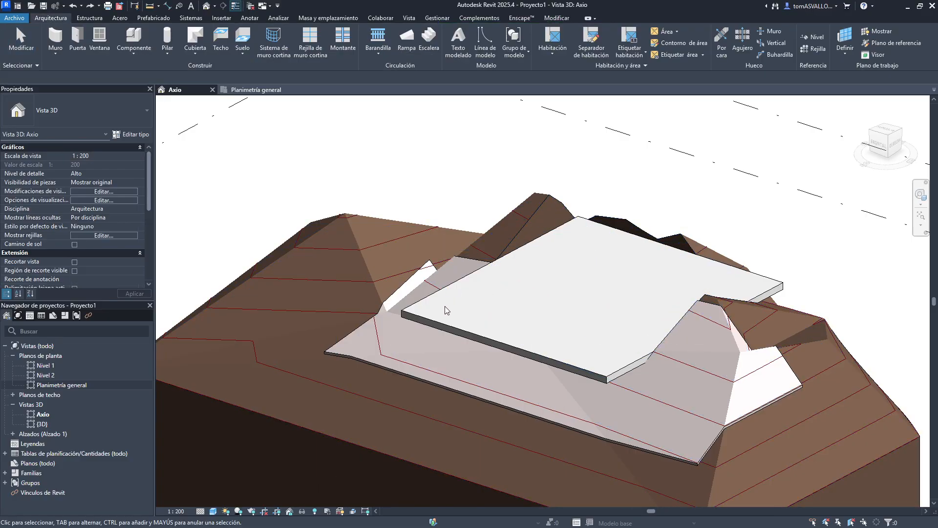
# - Reset the toposolid's shape and separate the joined toposolid and floor
pyautogui.click(417, 313)
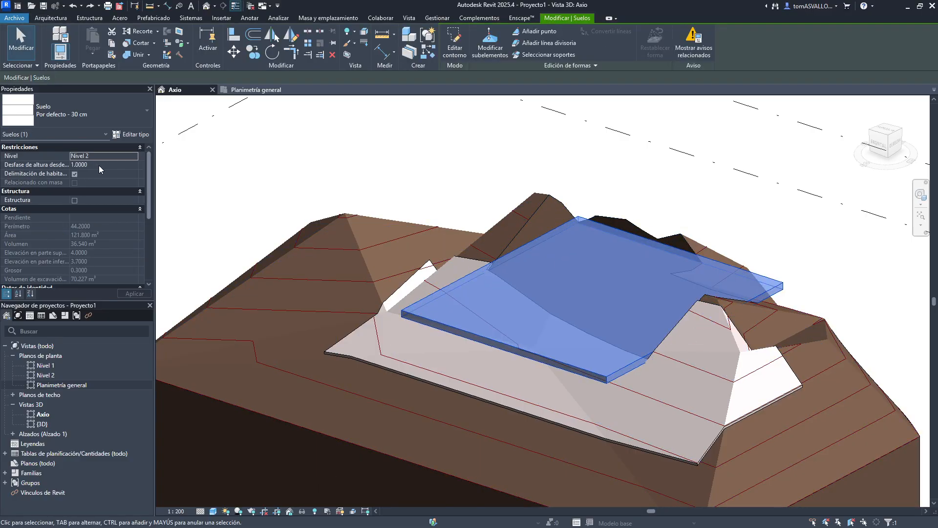
pyautogui.click(101, 165)
pyautogui.click(306, 241)
pyautogui.click(306, 241)
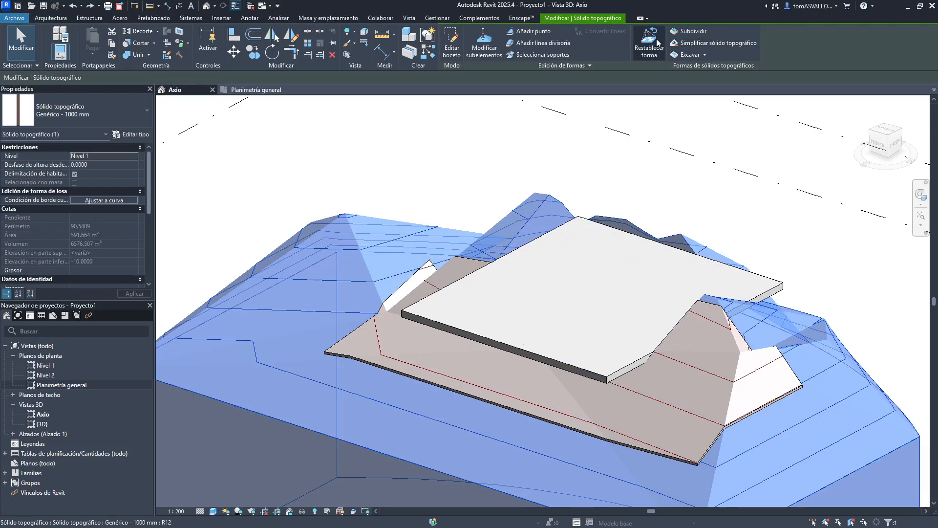
pyautogui.click(656, 43)
pyautogui.click(494, 272)
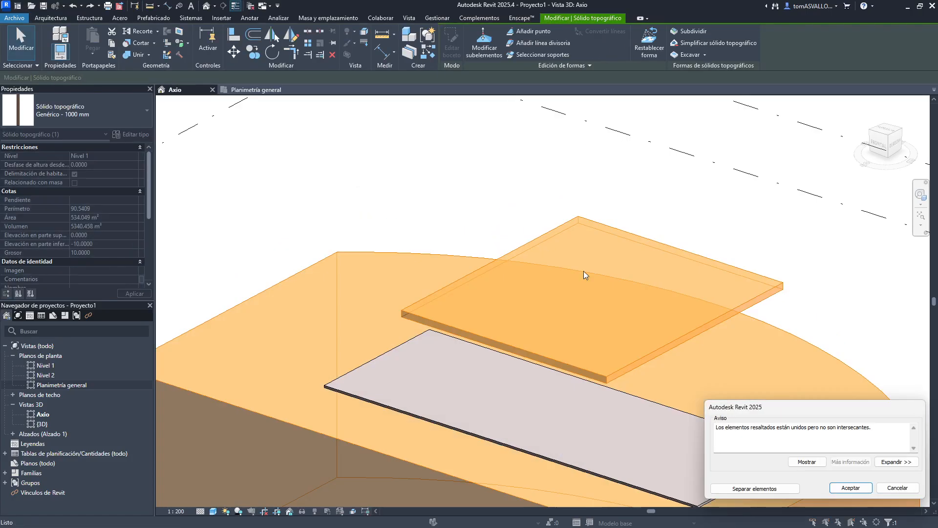
pyautogui.click(742, 493)
# - Set the floor's height offset from level to -3 and accept the warning
pyautogui.click(624, 240)
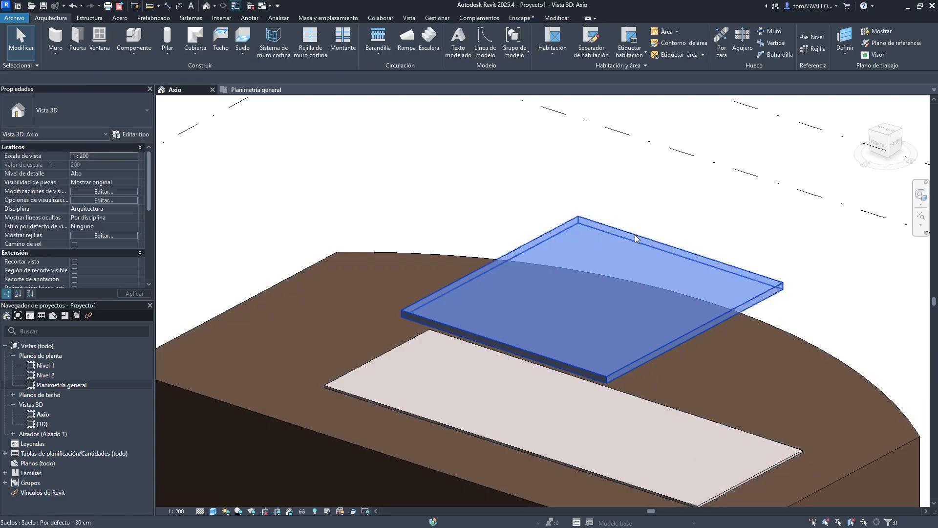
pyautogui.click(101, 166)
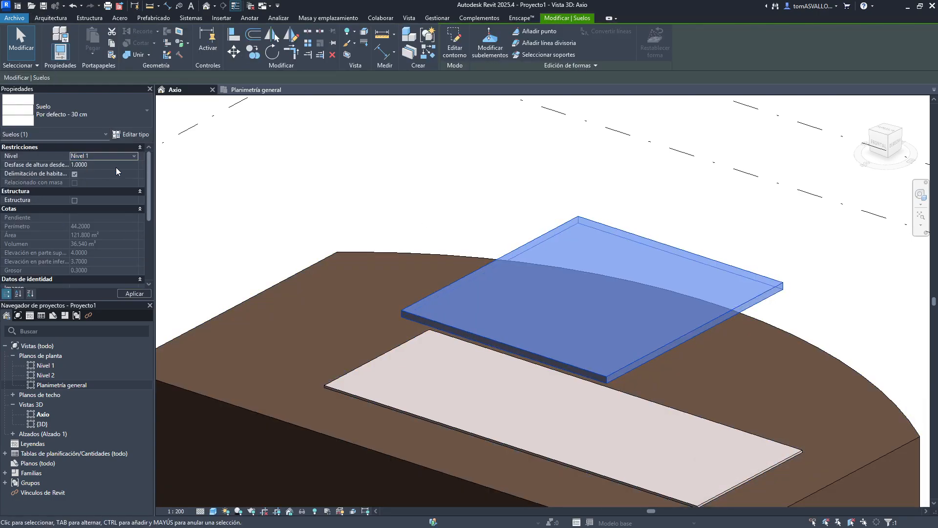
pyautogui.click(120, 164)
pyautogui.write('-3')
pyautogui.press('Return')
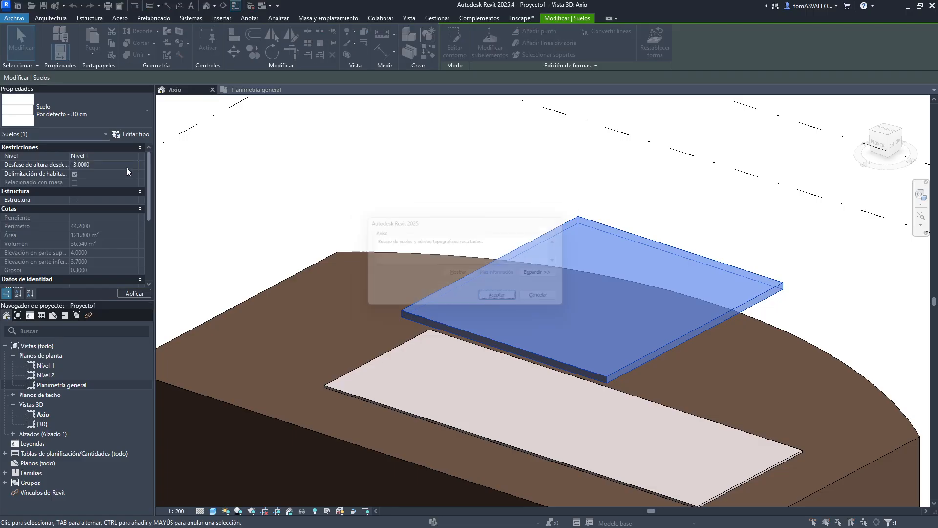
pyautogui.click(506, 298)
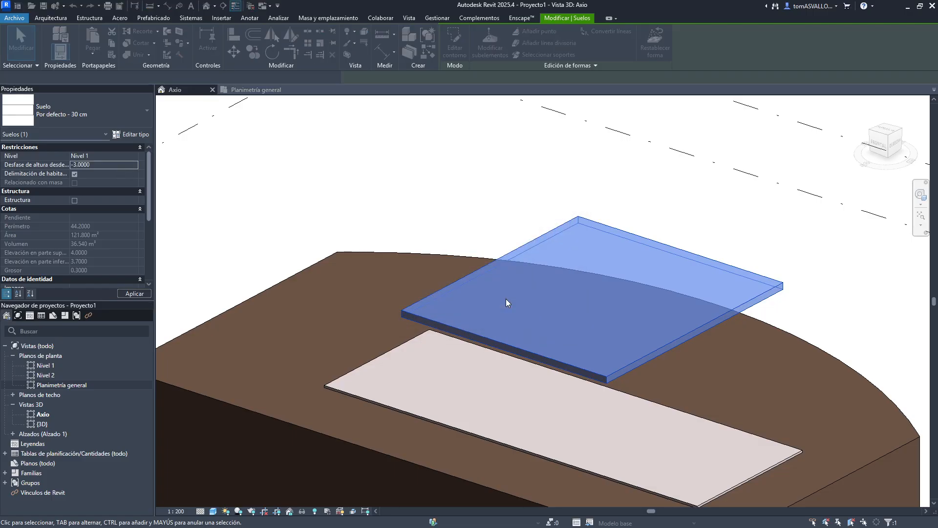
# - Excavate the toposolid with the lowered floor and switch the 3D view to perspective
pyautogui.click(532, 198)
pyautogui.scroll(-3, 556, 192)
pyautogui.click(693, 327)
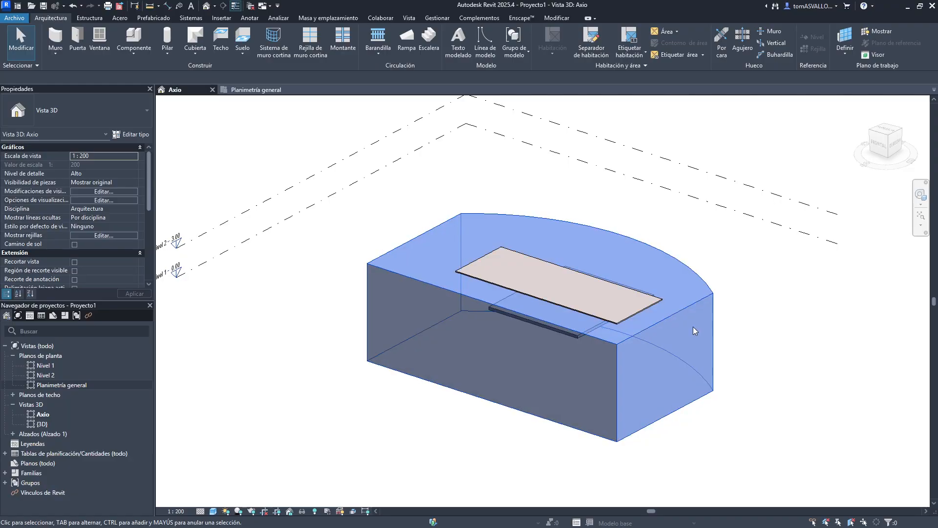
pyautogui.keyDown('shift'); pyautogui.moveTo(693, 327); pyautogui.dragTo(446, 314, button='middle'); pyautogui.keyUp('shift')
pyautogui.press('Escape')
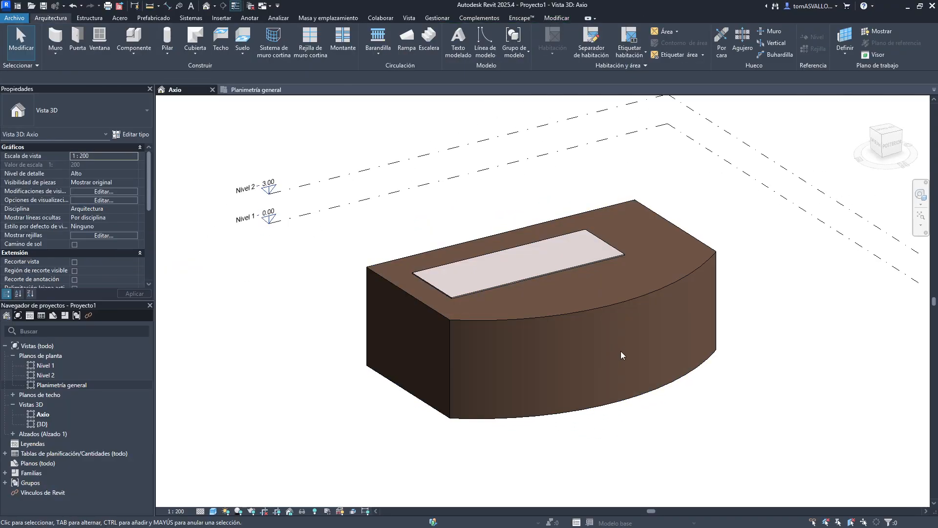
pyautogui.click(620, 305)
pyautogui.click(684, 57)
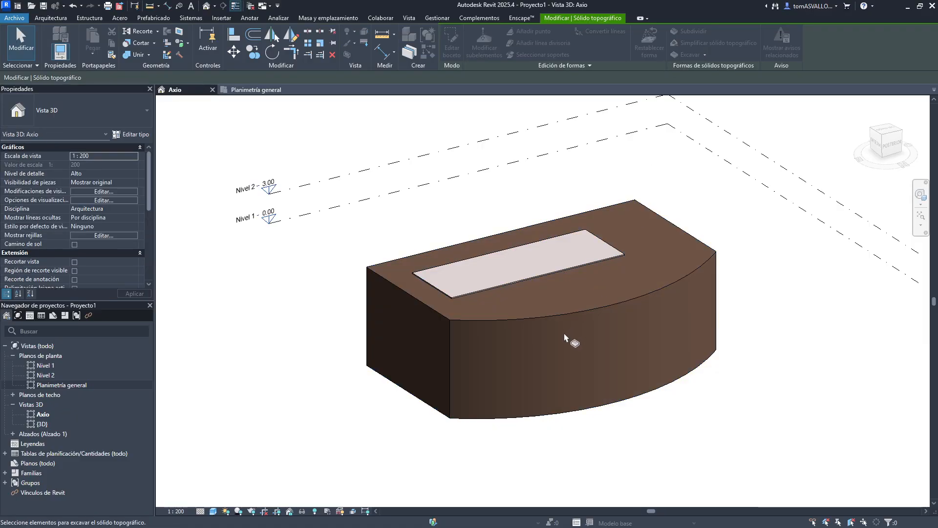
pyautogui.scroll(3, 543, 391)
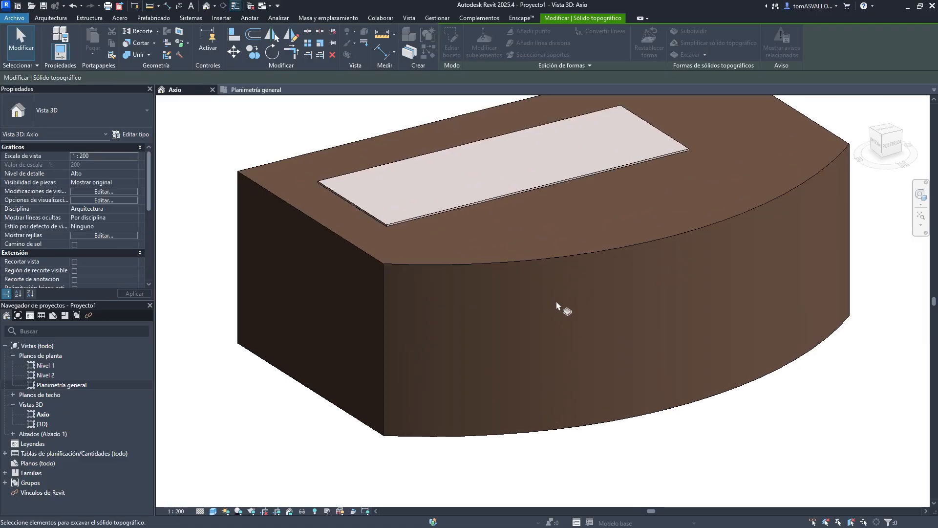
pyautogui.rightClick(885, 142)
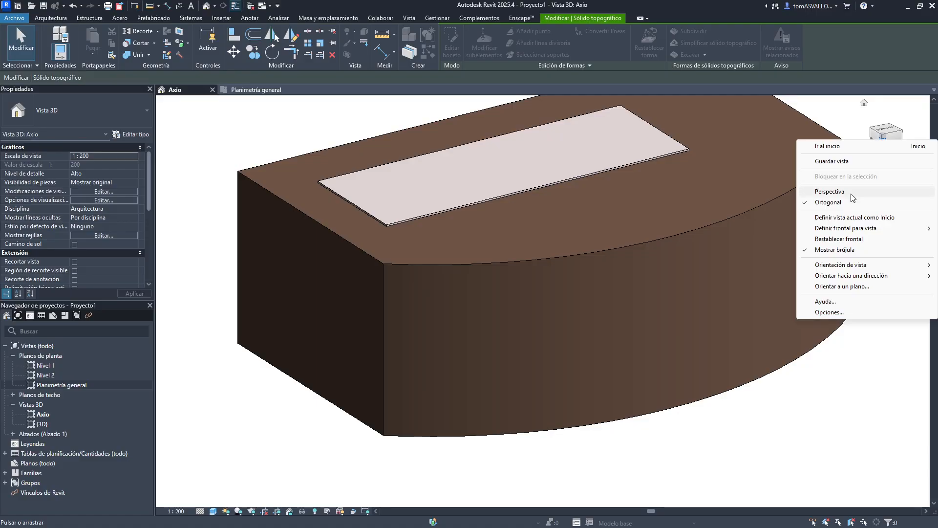
pyautogui.click(806, 185)
pyautogui.scroll(3, 602, 309)
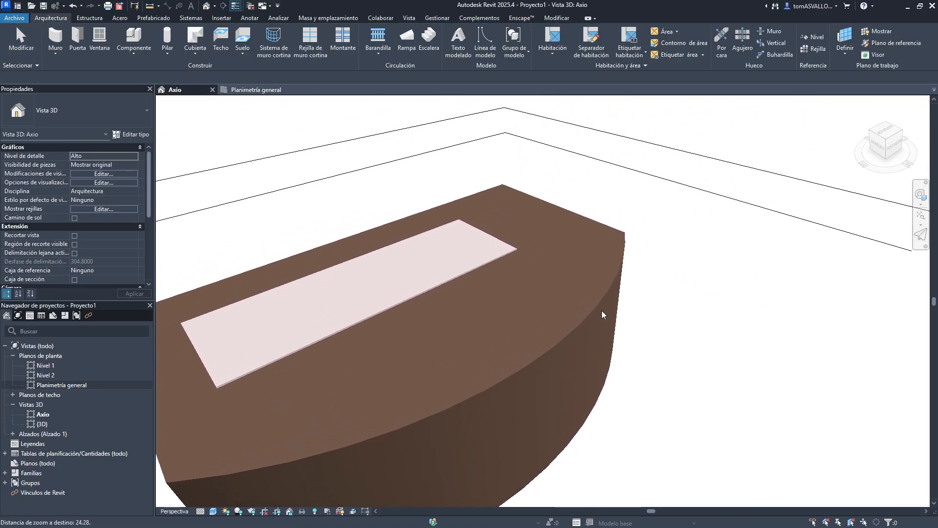
pyautogui.scroll(-3, 635, 333)
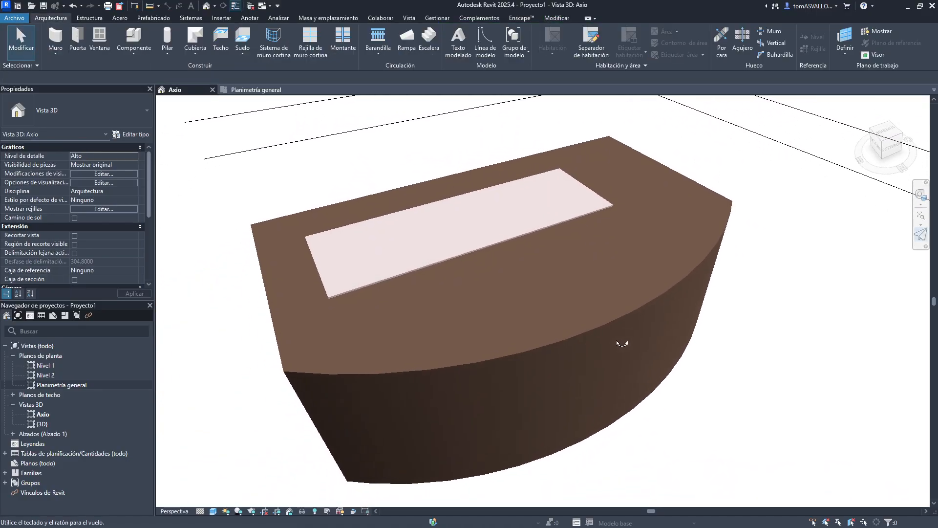
pyautogui.click(631, 312)
pyautogui.click(733, 245)
pyautogui.keyDown('shift'); pyautogui.moveTo(733, 248); pyautogui.dragTo(465, 364, button='middle'); pyautogui.keyUp('shift')
pyautogui.press('Escape')
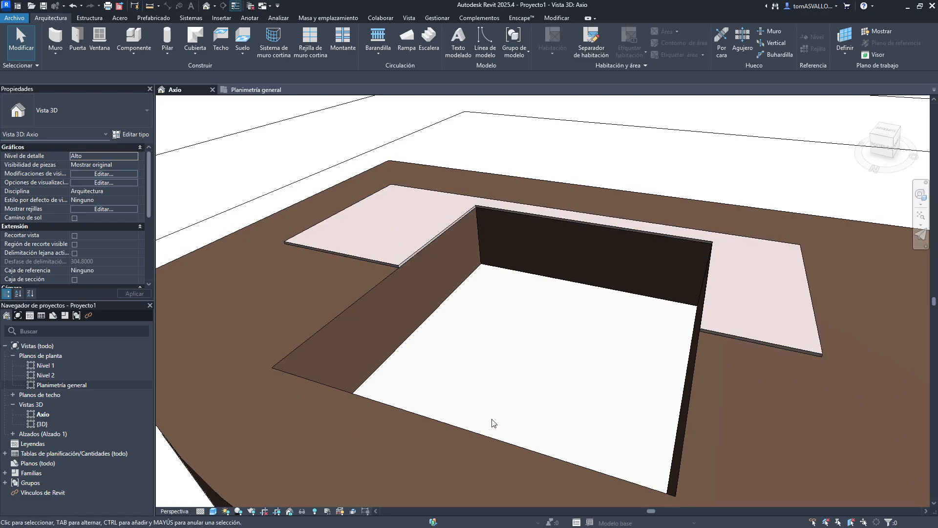
# - Try to delete the floor at the bottom of the excavated pit
pyautogui.keyDown('shift'); pyautogui.moveTo(571, 380); pyautogui.dragTo(631, 330, button='middle'); pyautogui.keyUp('shift')
pyautogui.keyDown('shift'); pyautogui.moveTo(457, 295); pyautogui.dragTo(507, 308, button='middle'); pyautogui.keyUp('shift')
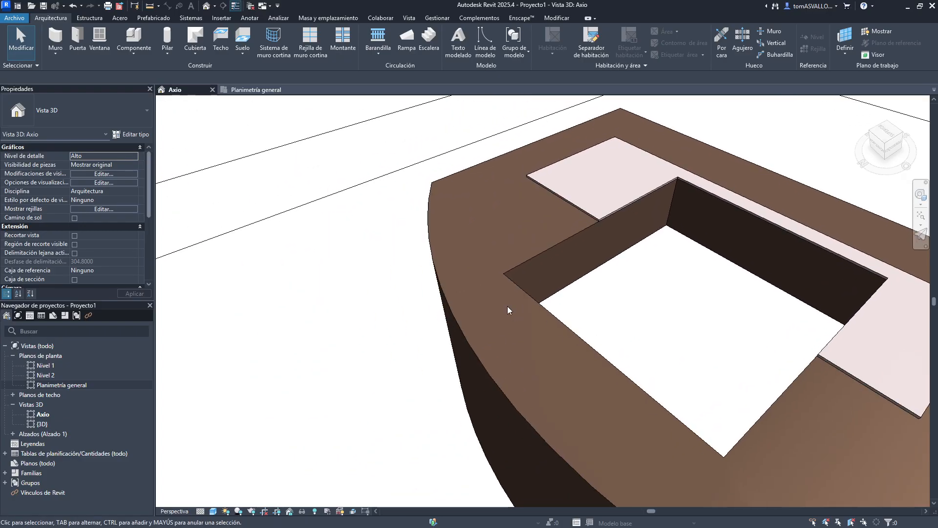
pyautogui.click(558, 300)
pyautogui.keyDown('shift'); pyautogui.moveTo(710, 306); pyautogui.dragTo(538, 362, button='middle'); pyautogui.keyUp('shift')
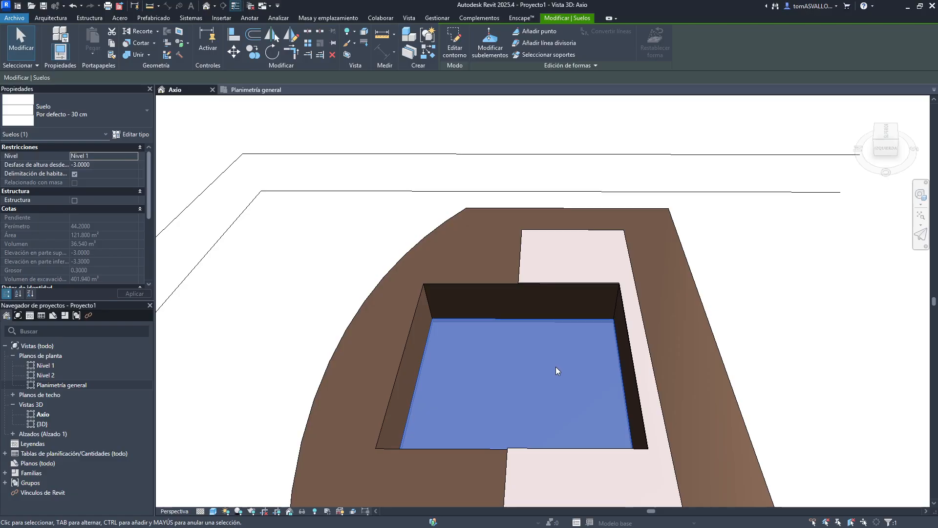
pyautogui.press('Delete')
pyautogui.scroll(-2, 597, 339)
pyautogui.keyDown('shift'); pyautogui.moveTo(596, 339); pyautogui.dragTo(575, 325, button='middle'); pyautogui.keyUp('shift')
pyautogui.scroll(3, 476, 293)
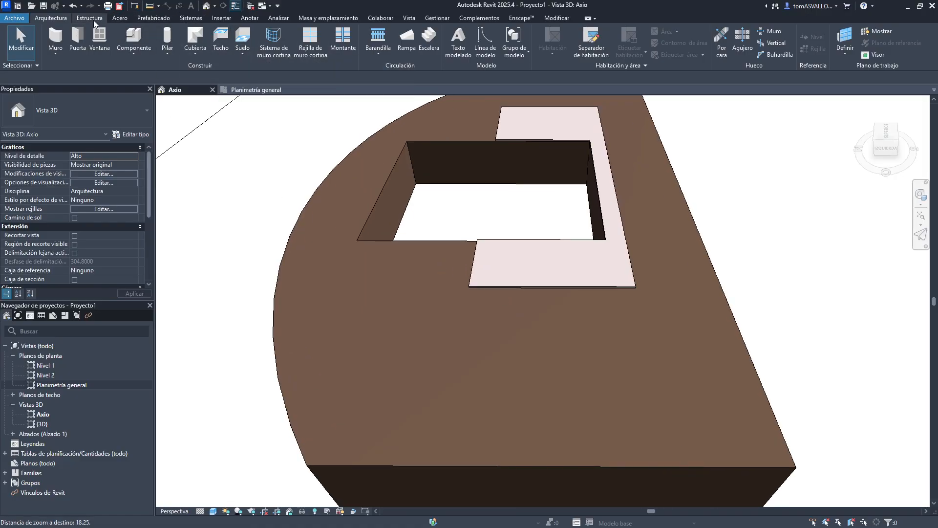
# - Start a ramp with base level Nivel 1, base offset -3 and top level Nivel 1
pyautogui.click(406, 39)
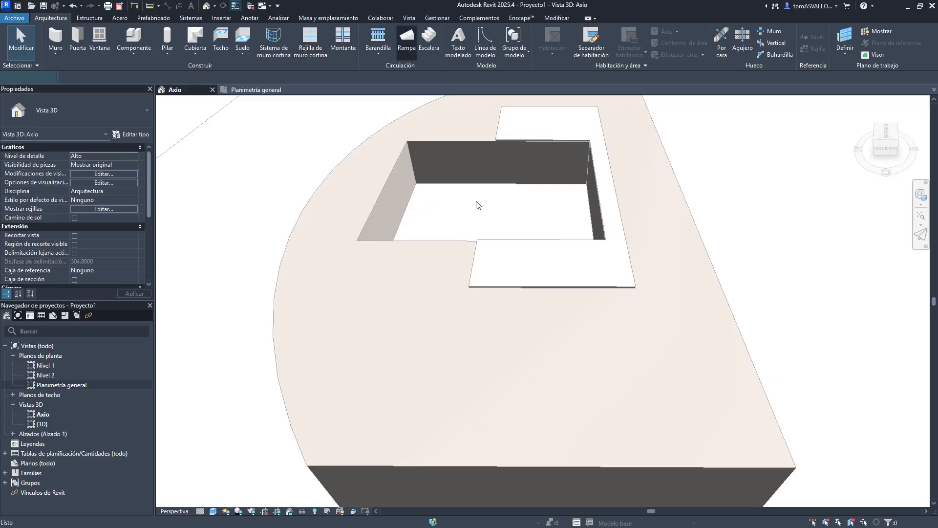
pyautogui.scroll(2, 477, 203)
pyautogui.scroll(-3, 526, 111)
pyautogui.scroll(2, 416, 305)
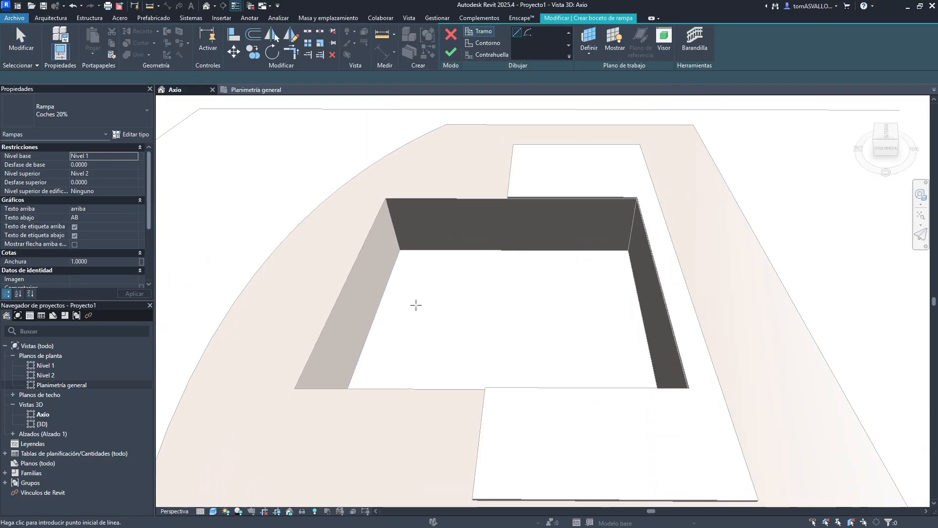
pyautogui.click(131, 156)
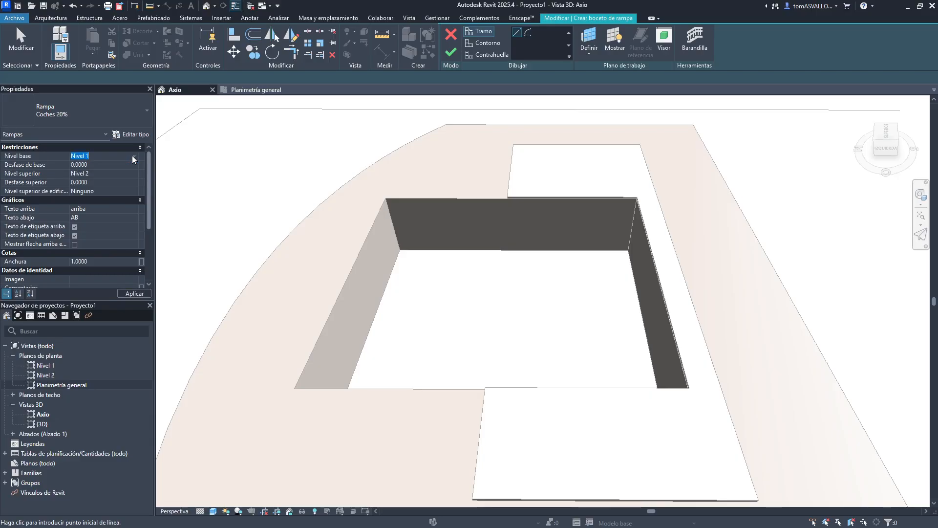
pyautogui.click(123, 165)
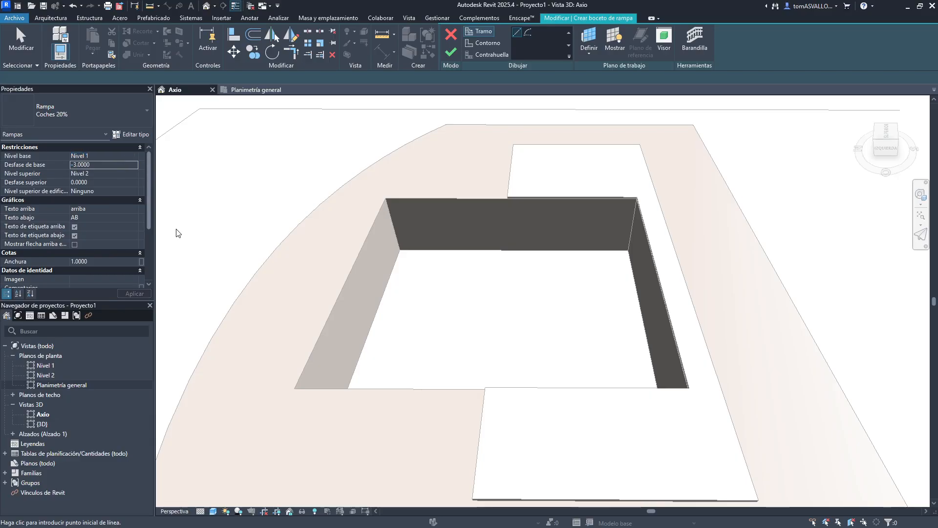
pyautogui.click(133, 174)
pyautogui.click(101, 186)
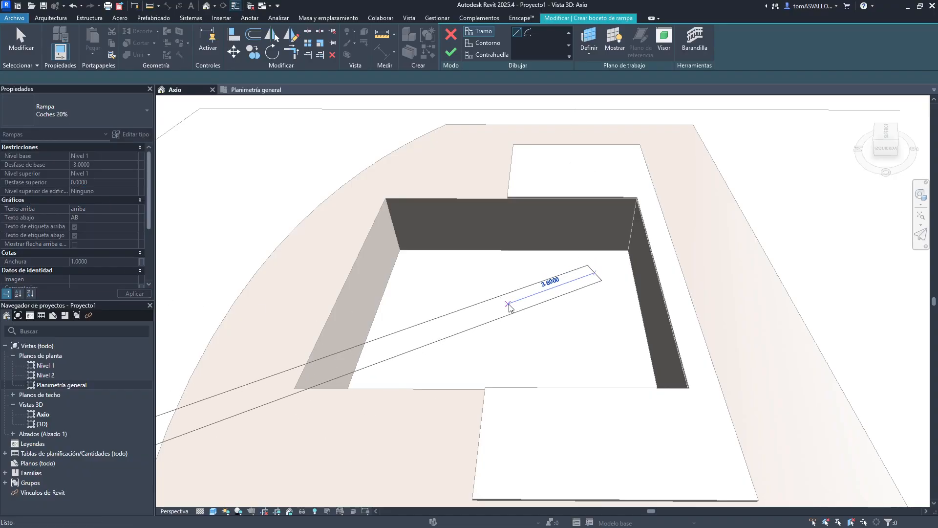
# - Sketch two parallel ramp runs about 7 m long inside the pit and finish the ramp
pyautogui.click(620, 264)
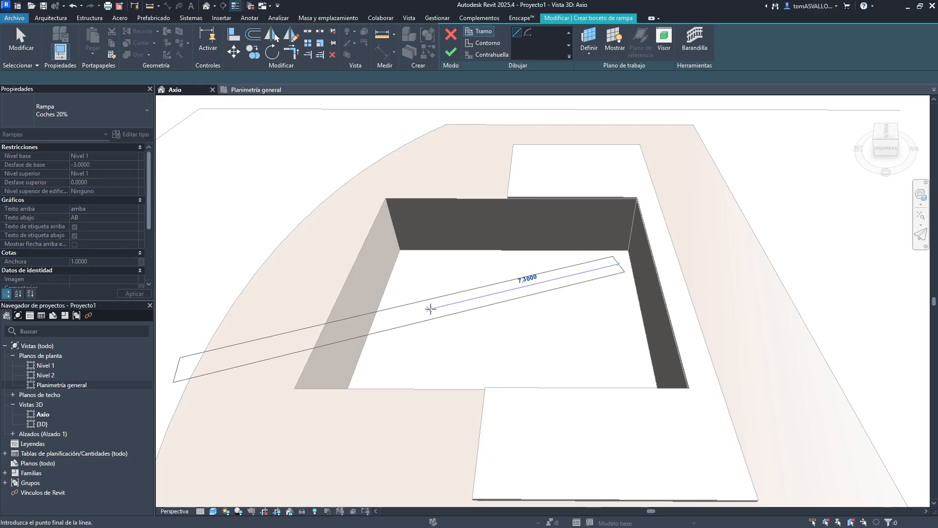
pyautogui.click(411, 308)
pyautogui.click(416, 352)
pyautogui.click(619, 305)
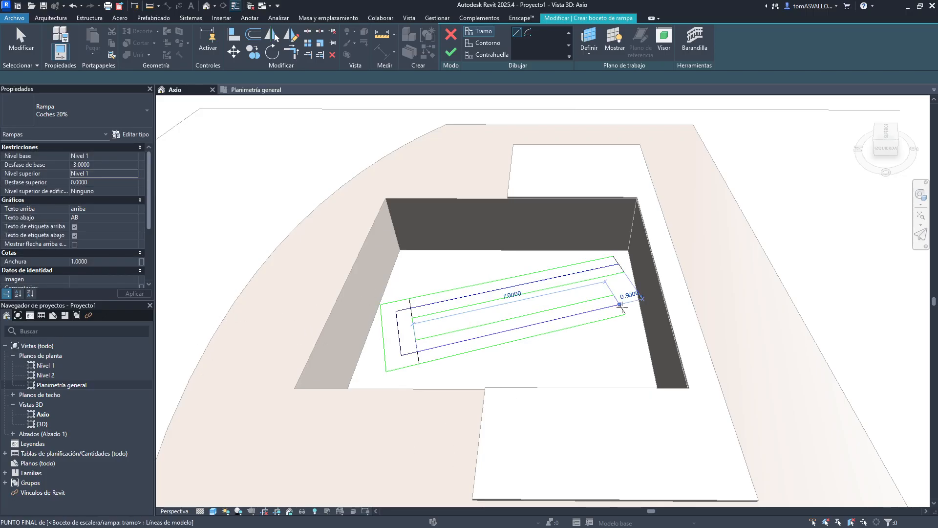
pyautogui.press('Escape')
pyautogui.press('Escape')
pyautogui.click(450, 52)
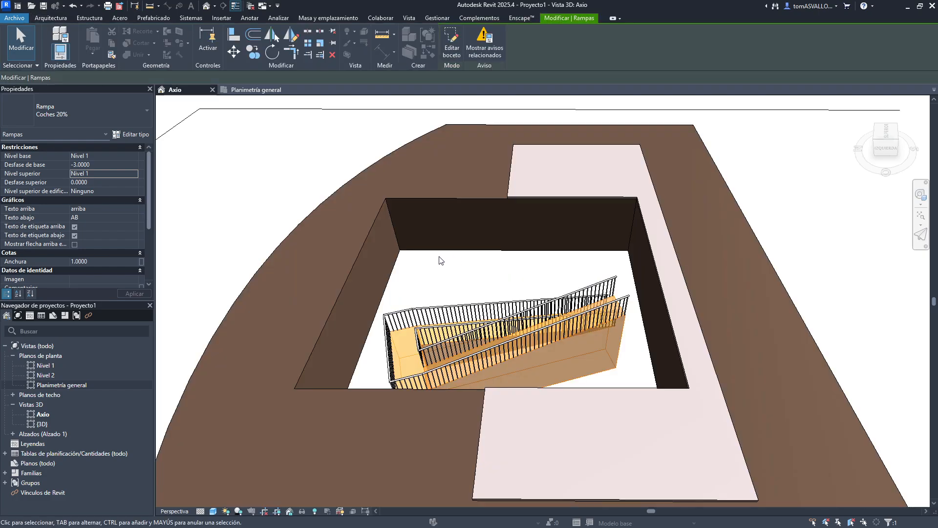
pyautogui.click(435, 257)
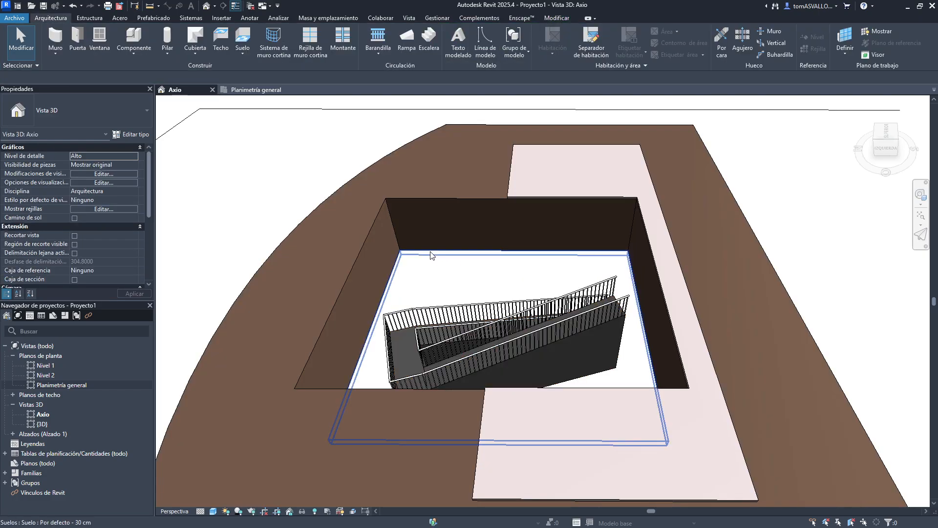
# - Delete the floor that forms the bottom of the pit
pyautogui.click(431, 251)
pyautogui.press('Delete')
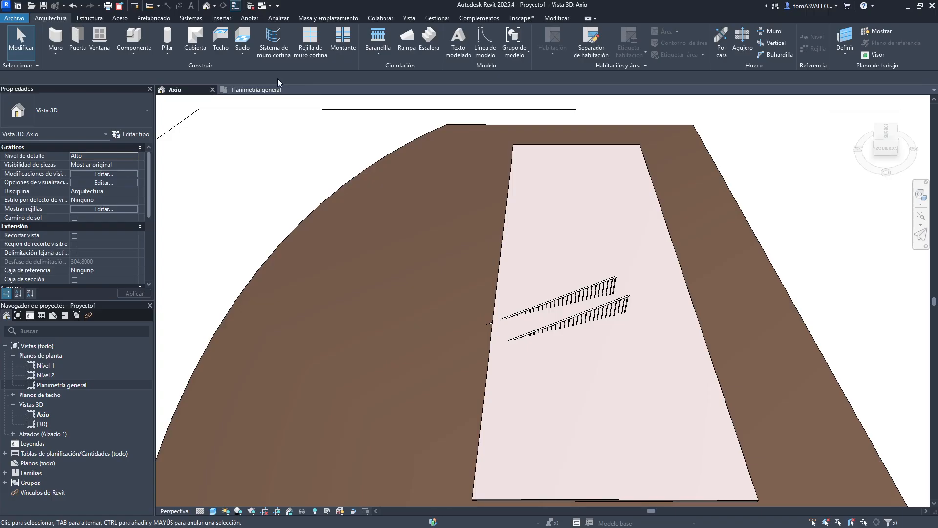
pyautogui.click(342, 190)
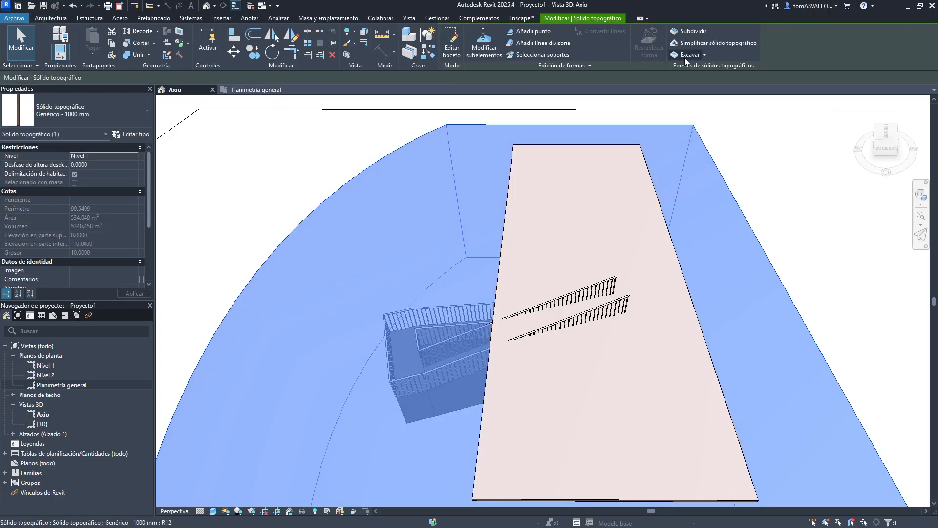
pyautogui.click(921, 234)
pyautogui.press('w')
pyautogui.moveTo(412, 274); pyautogui.dragTo(425, 217)
pyautogui.press('Escape')
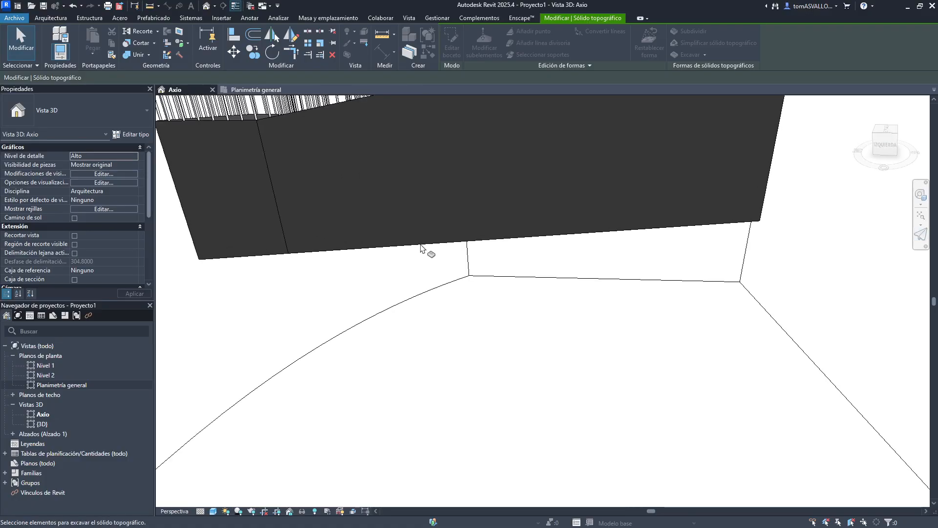
pyautogui.press('Escape')
pyautogui.doubleClick(433, 232)
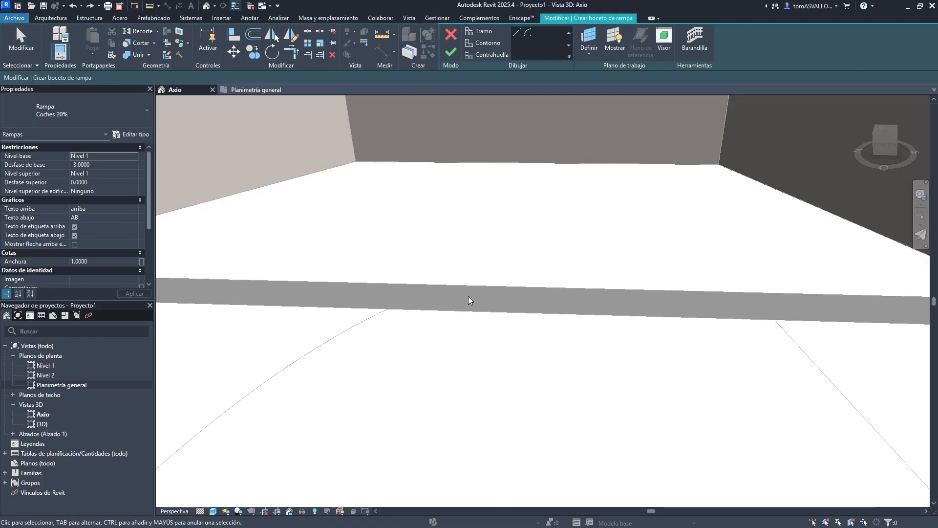
pyautogui.hotkey('ctrl', 'z')
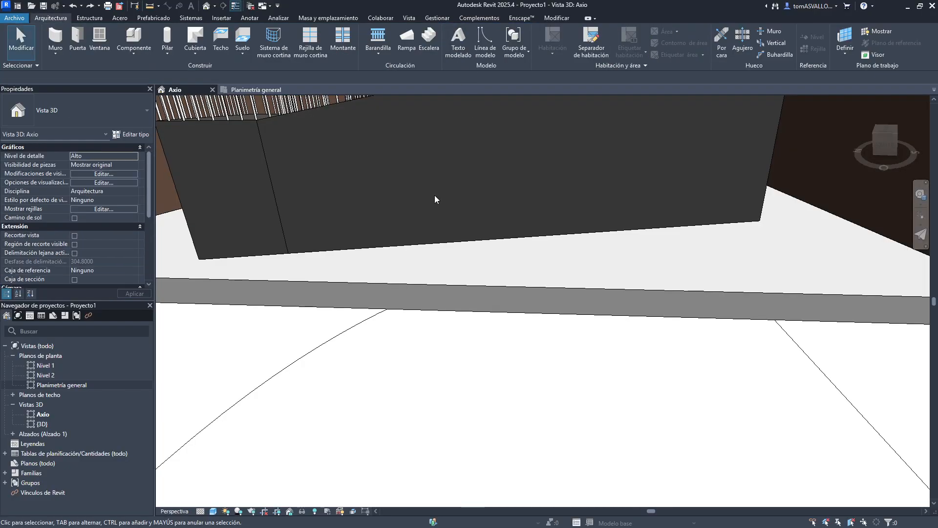
# - Delete the ramp and its railings from the excavated pit
pyautogui.moveTo(436, 198)
pyautogui.mouseDown(button='middle')
pyautogui.moveTo(509, 312)
pyautogui.moveTo(496, 201)
pyautogui.moveTo(555, 266)
pyautogui.moveTo(544, 314)
pyautogui.mouseUp(button='middle')
pyautogui.scroll(-2, 496, 201)
pyautogui.scroll(-3, 544, 318)
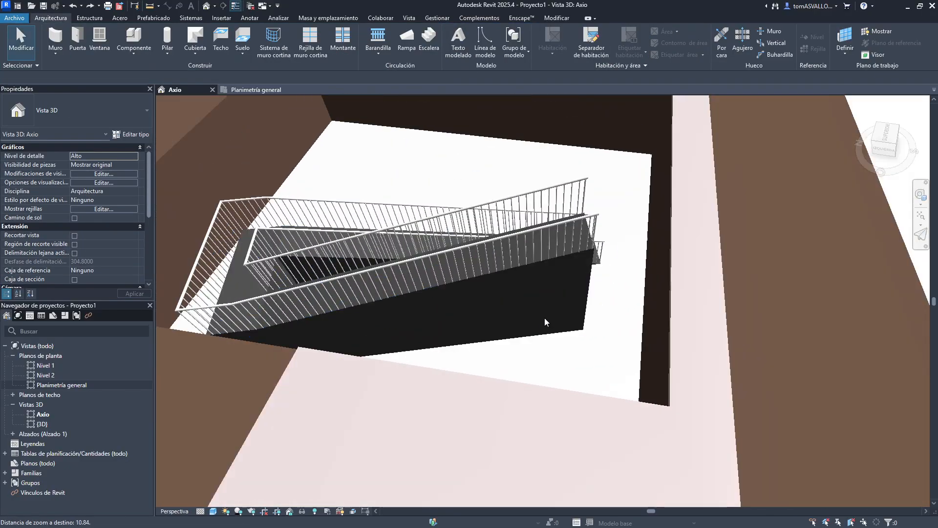
pyautogui.click(529, 202)
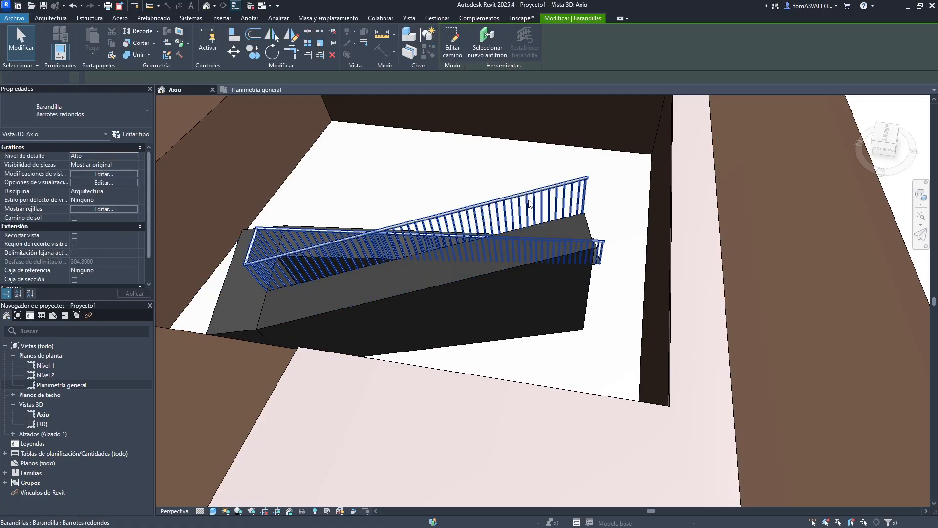
pyautogui.press('Delete')
pyautogui.click(417, 257)
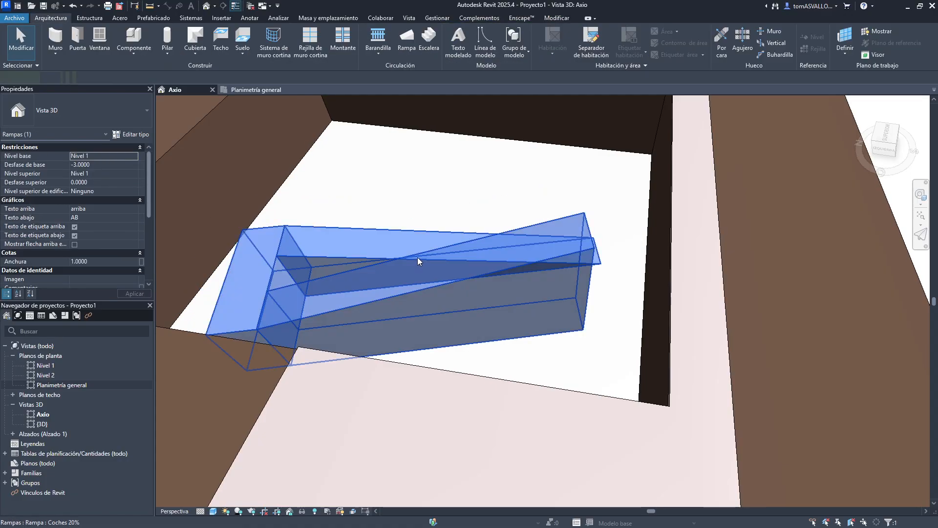
pyautogui.press('Delete')
# - Window-select the toposolid, floor and remaining model elements in the 3D view and delete them
pyautogui.scroll(-3, 523, 276)
pyautogui.scroll(2, 478, 251)
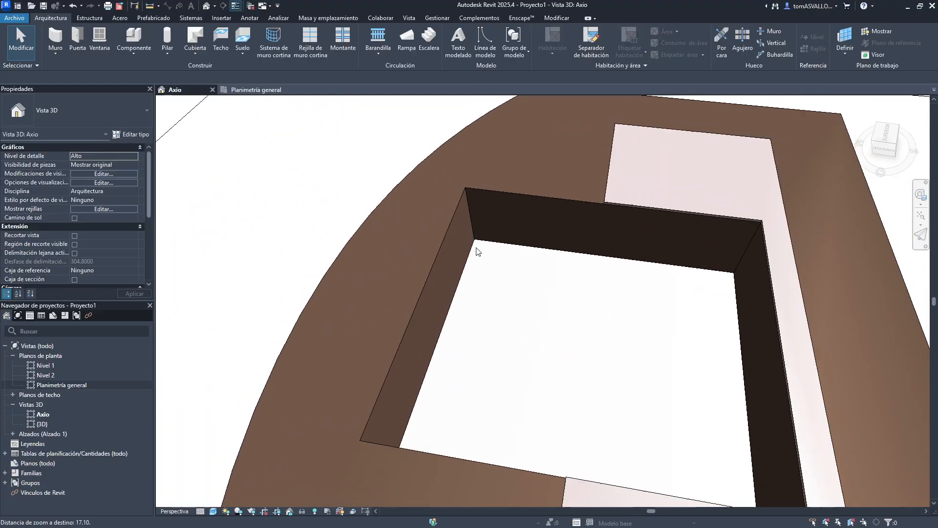
pyautogui.click(441, 247)
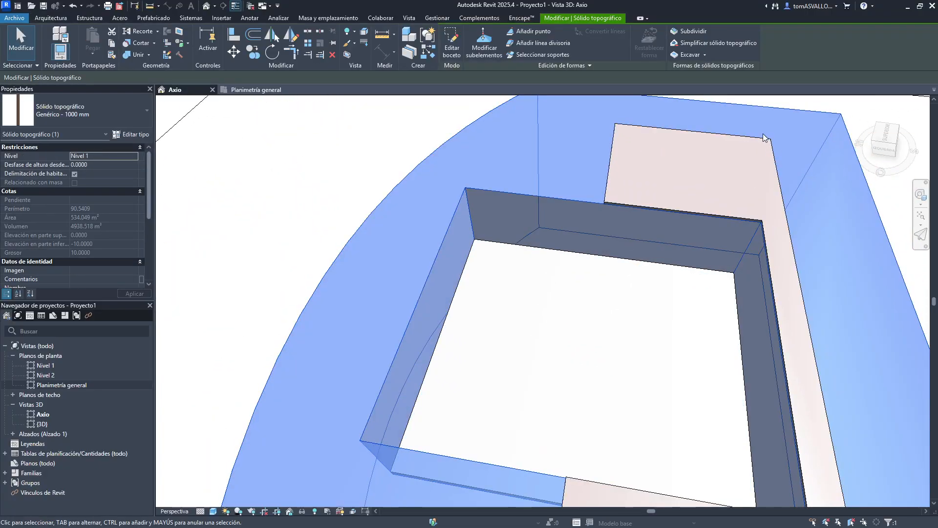
pyautogui.press('Escape')
pyautogui.scroll(-4, 597, 169)
pyautogui.moveTo(561, 171); pyautogui.dragTo(525, 205, button='middle')
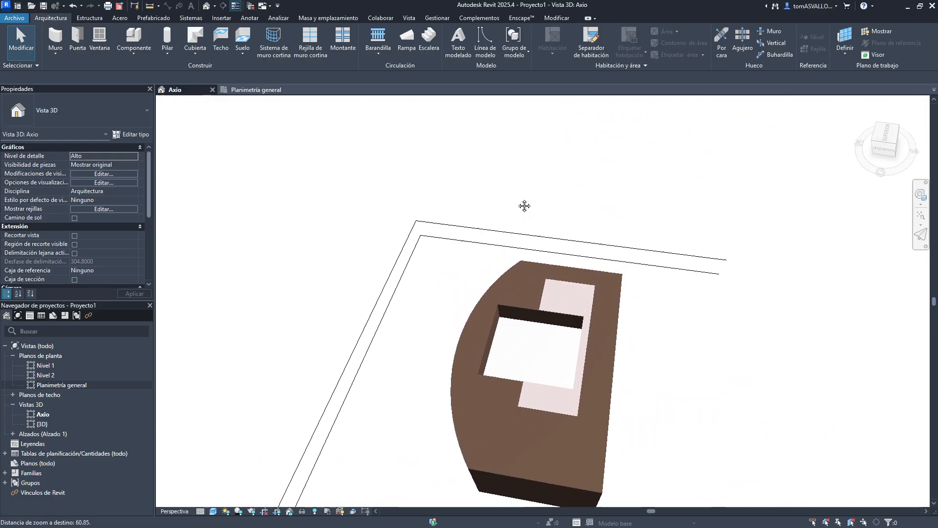
pyautogui.scroll(-2, 503, 181)
pyautogui.moveTo(437, 161); pyautogui.dragTo(658, 440)
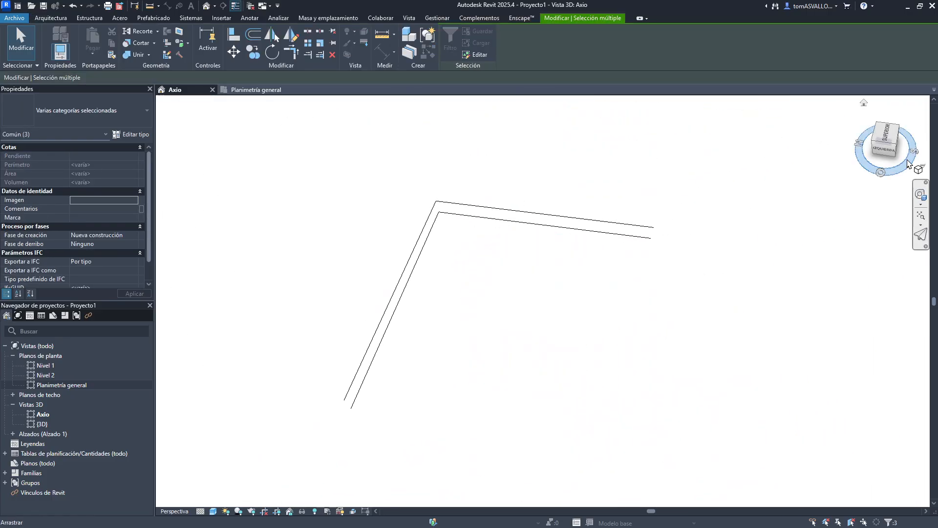
pyautogui.click(897, 145)
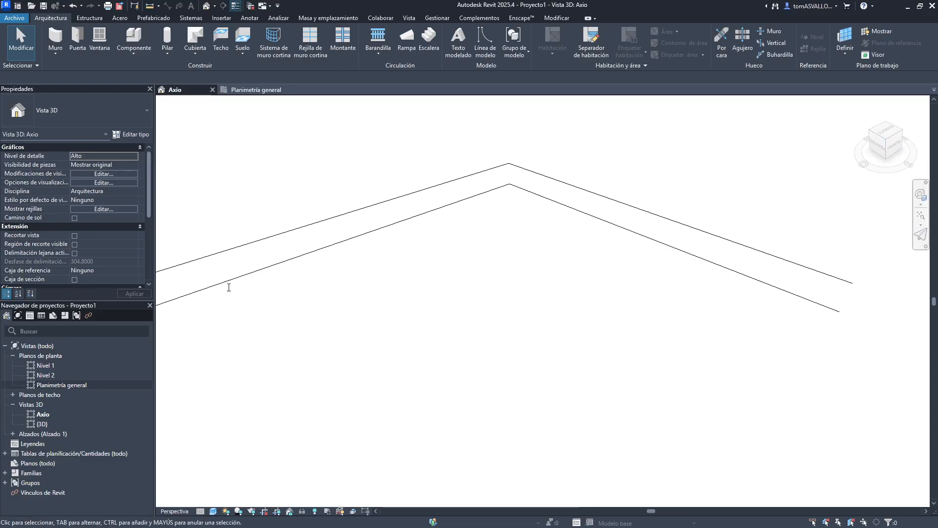
# - In the site plan, nudge the east elevation marker two steps to the left
pyautogui.click(253, 91)
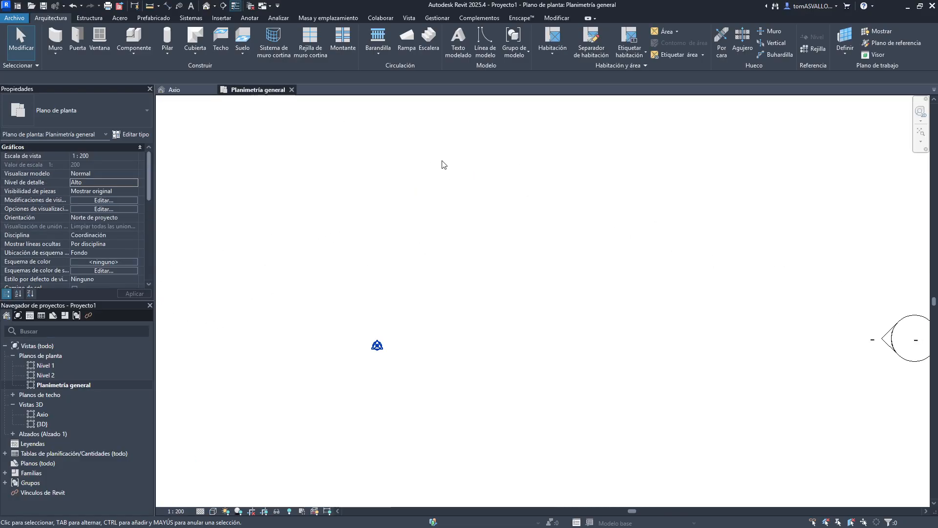
pyautogui.middleClick(453, 148)
pyautogui.middleClick(452, 148)
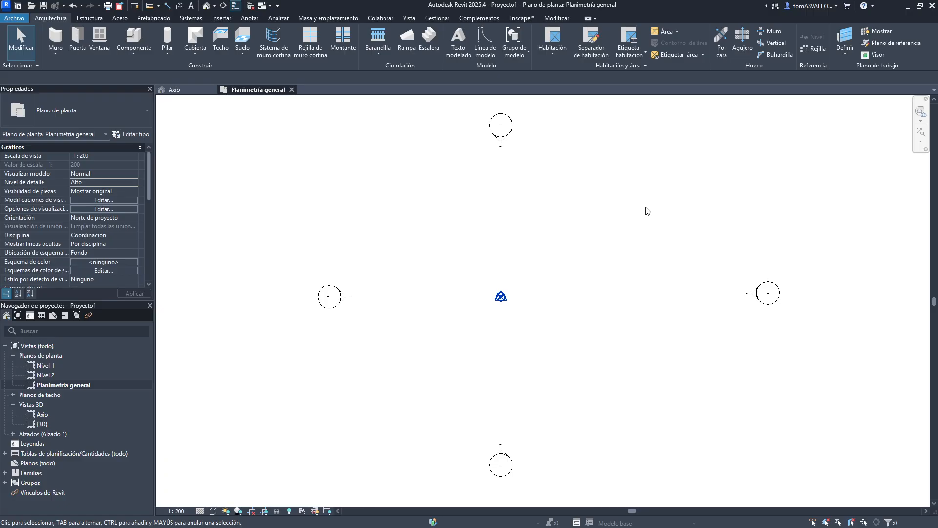
pyautogui.moveTo(647, 211); pyautogui.dragTo(814, 382)
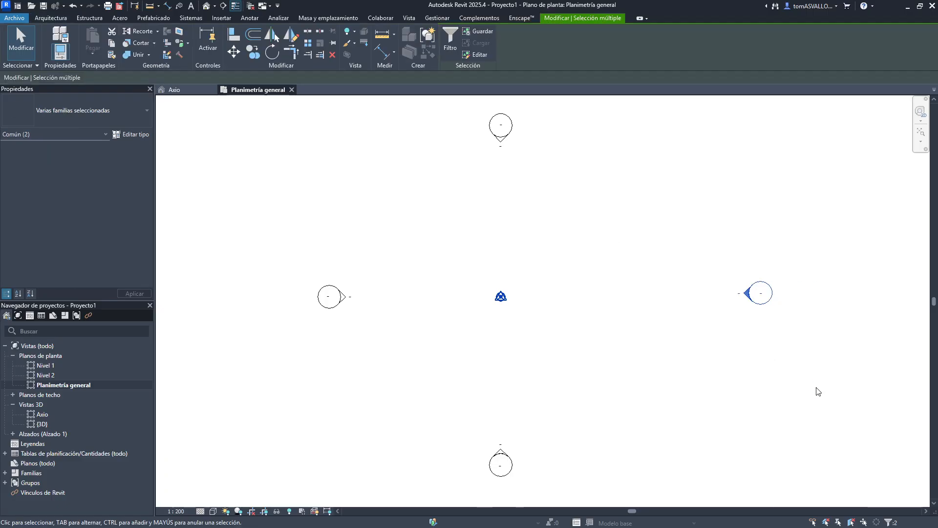
pyautogui.press('Left')
pyautogui.press('Left')
pyautogui.press('Escape')
# - Set the site plan's view scale to 1 : 100
pyautogui.click(176, 511)
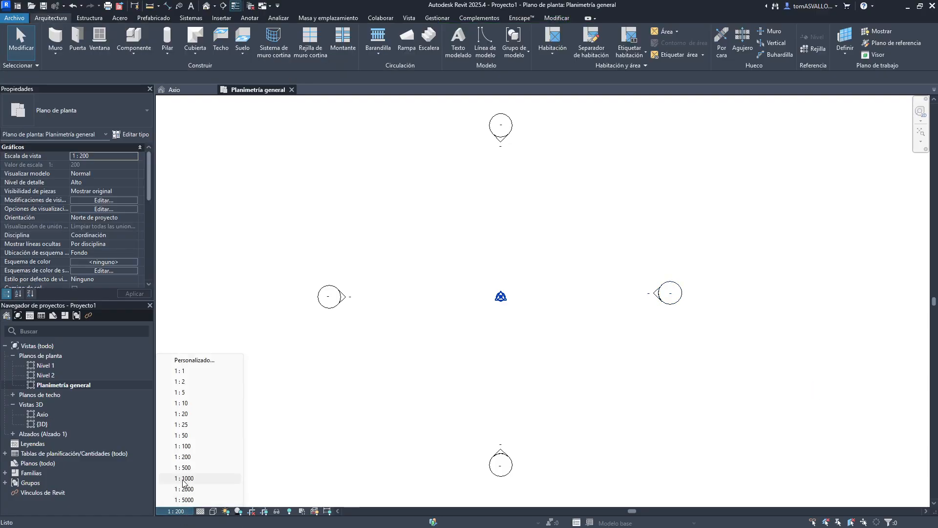
pyautogui.click(191, 449)
pyautogui.moveTo(424, 361); pyautogui.dragTo(463, 366, button='middle')
pyautogui.scroll(1, 417, 354)
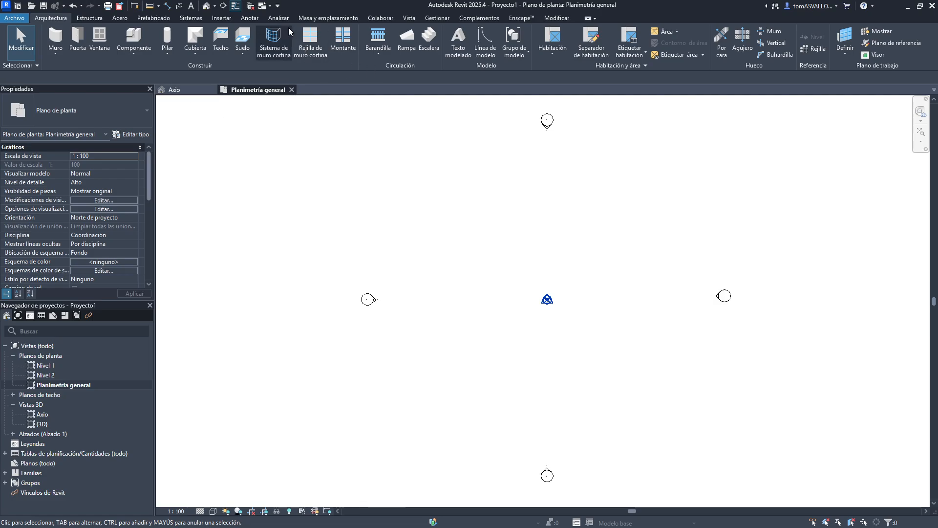
# - Create a new rectangular toposolid about 25.3 by 14.7 m in the site plan
pyautogui.click(321, 20)
pyautogui.click(362, 38)
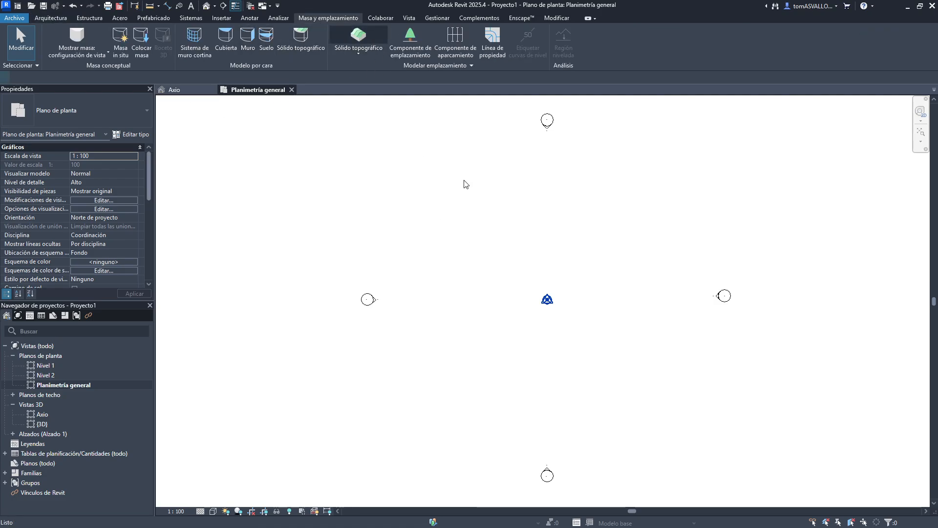
pyautogui.click(547, 33)
pyautogui.click(429, 234)
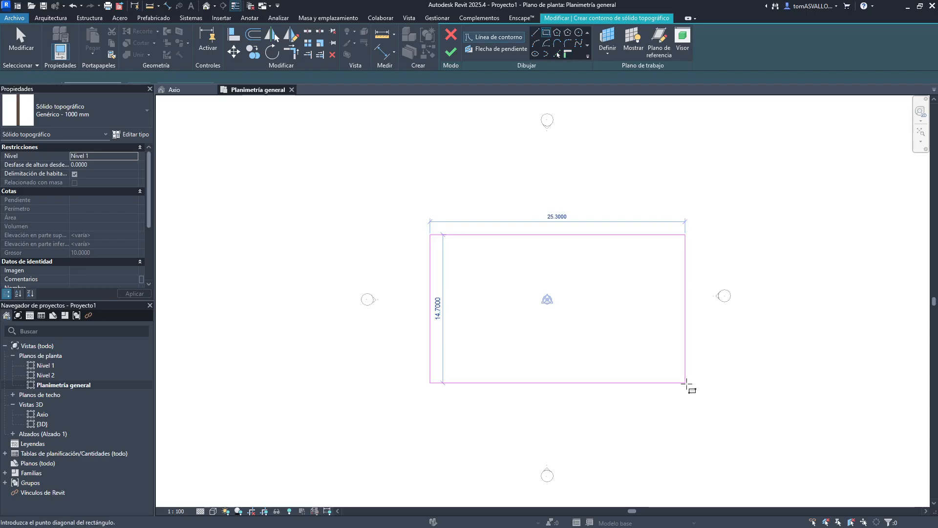
pyautogui.click(686, 383)
pyautogui.click(450, 51)
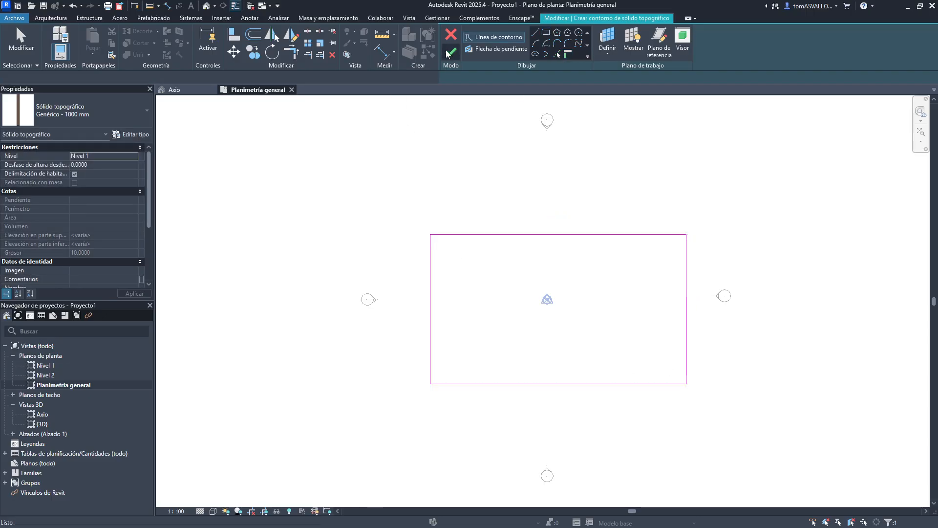
# - Draw a vertical section line through the toposolid and open its section view
pyautogui.click(223, 5)
pyautogui.click(483, 142)
pyautogui.click(490, 452)
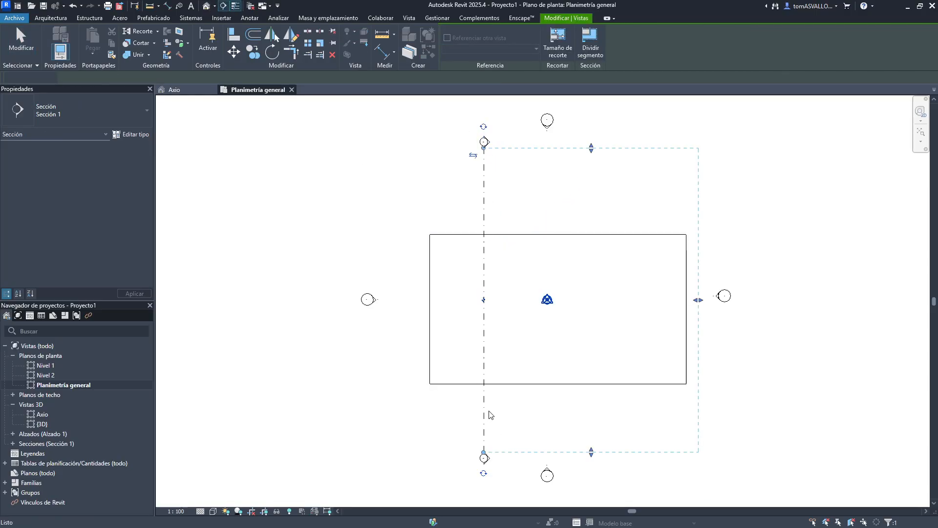
pyautogui.rightClick(486, 412)
pyautogui.click(523, 174)
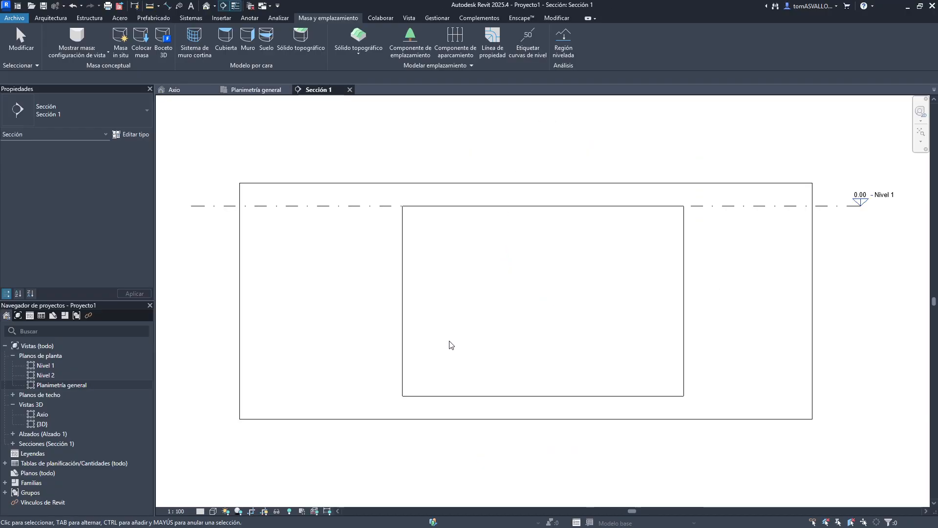
# - Set the section view's detail level to Alto
pyautogui.click(201, 510)
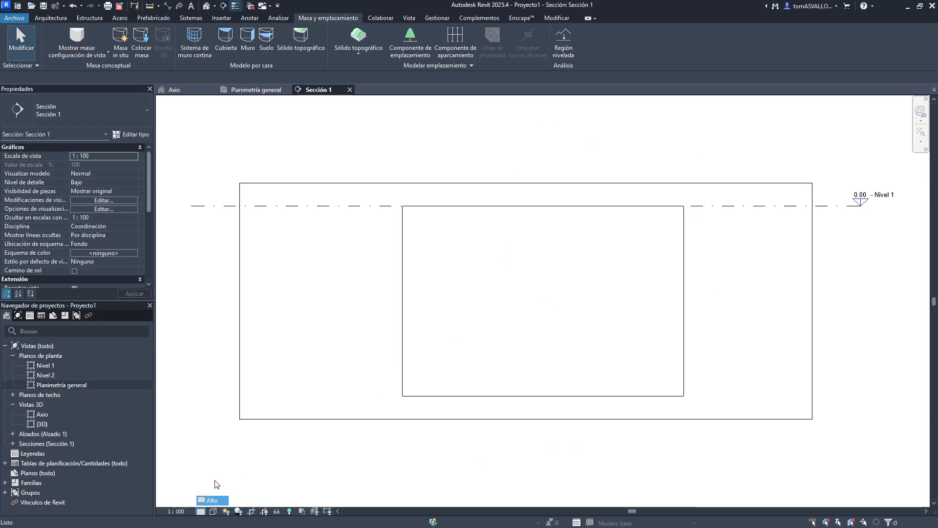
pyautogui.click(210, 503)
pyautogui.scroll(5, 435, 214)
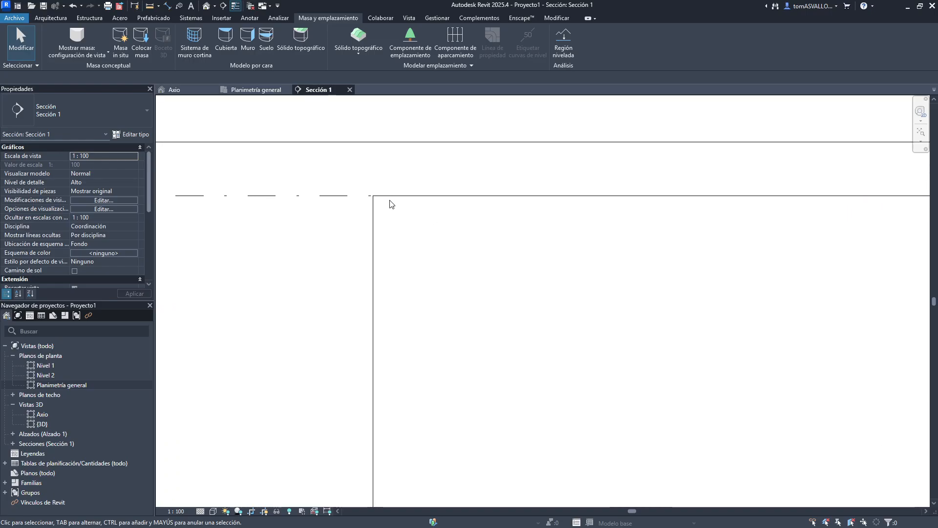
# - Examine the toposolid type's structure material and its cut fill pattern, closing all dialogs without changes
pyautogui.click(375, 248)
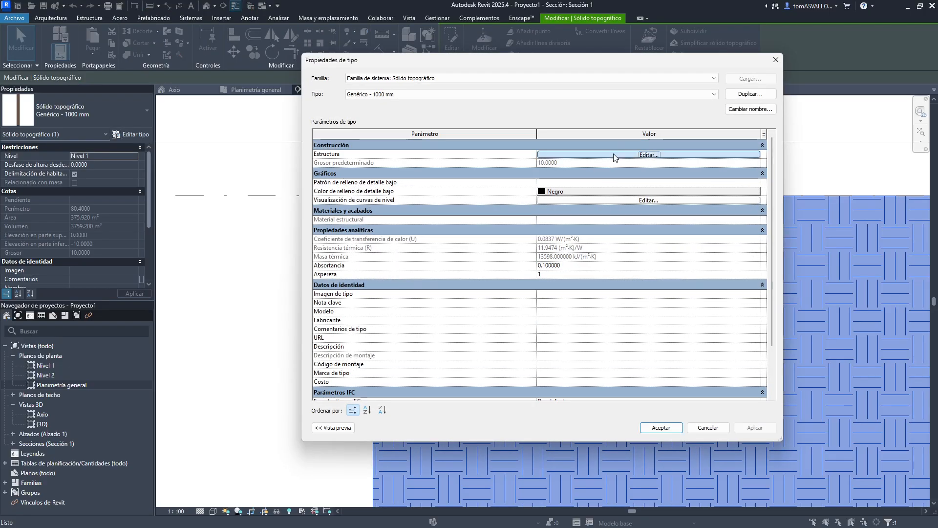
pyautogui.click(638, 153)
pyautogui.click(512, 153)
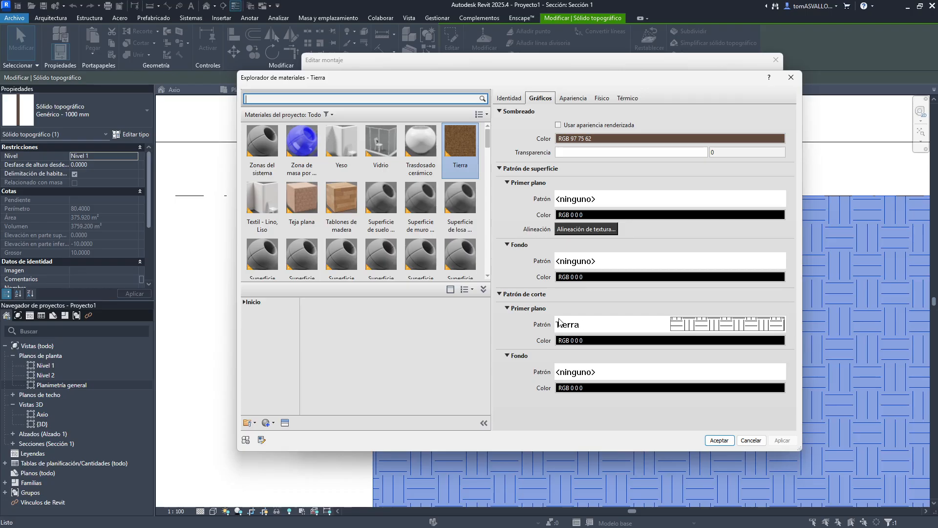
pyautogui.click(682, 326)
pyautogui.scroll(10, 432, 243)
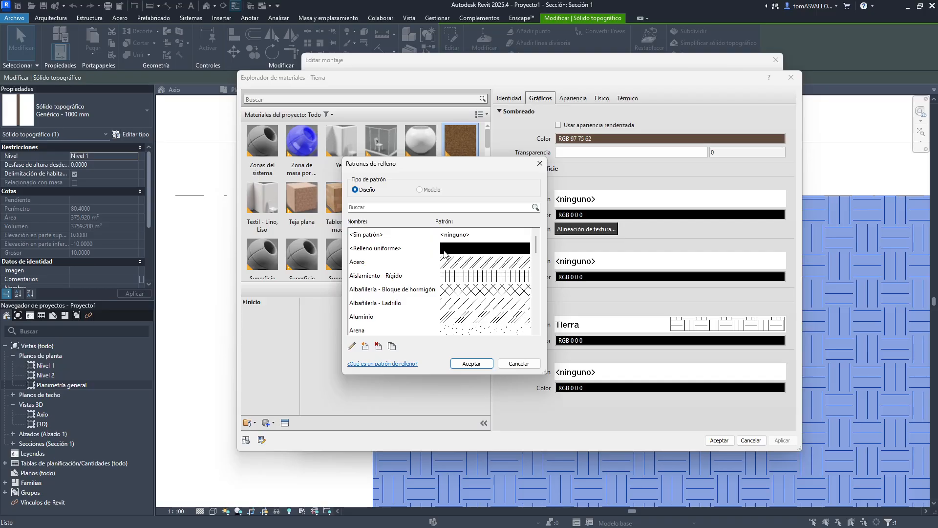
pyautogui.scroll(-5, 445, 255)
pyautogui.press('Escape')
pyautogui.press('Escape')
pyautogui.press('Escape')
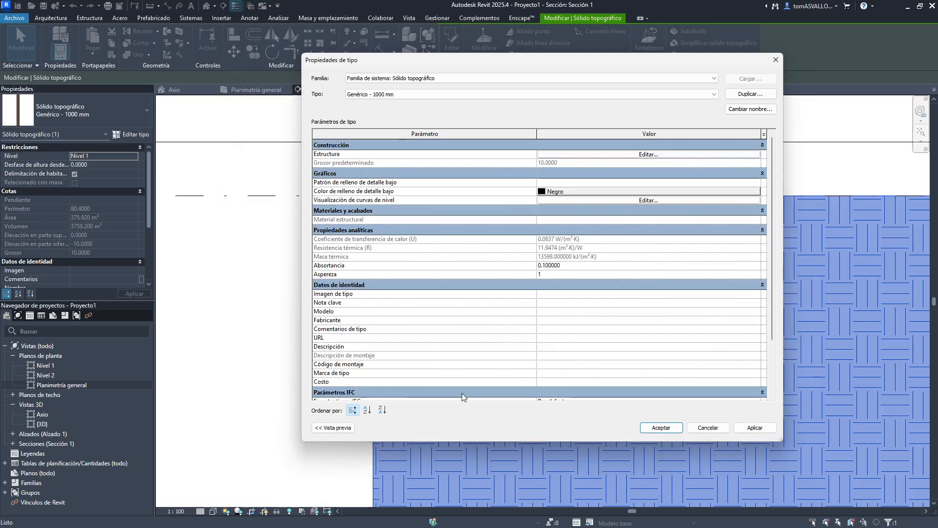
pyautogui.press('Escape')
pyautogui.press('Escape')
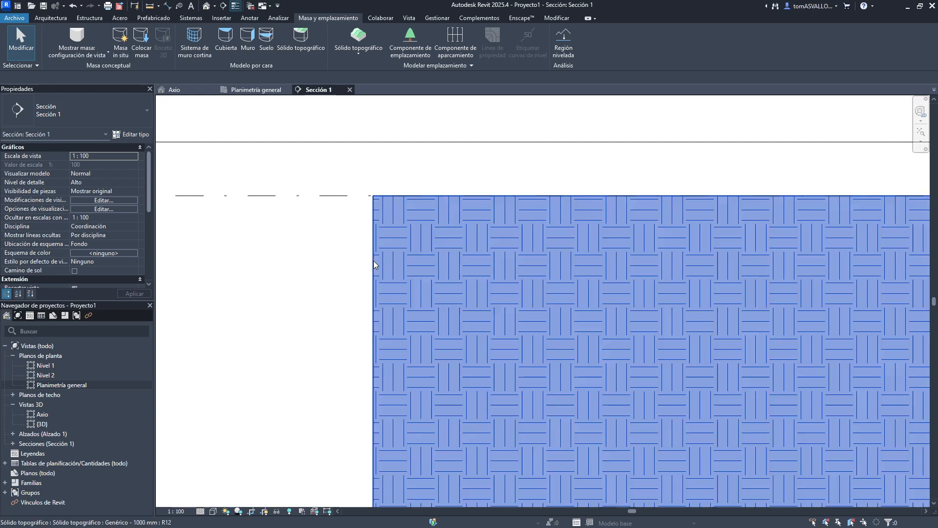
# - Close the section view and delete the section line from the site plan
pyautogui.click(373, 261)
pyautogui.moveTo(634, 268); pyautogui.dragTo(498, 248, button='middle')
pyautogui.scroll(-3, 492, 249)
pyautogui.click(319, 160)
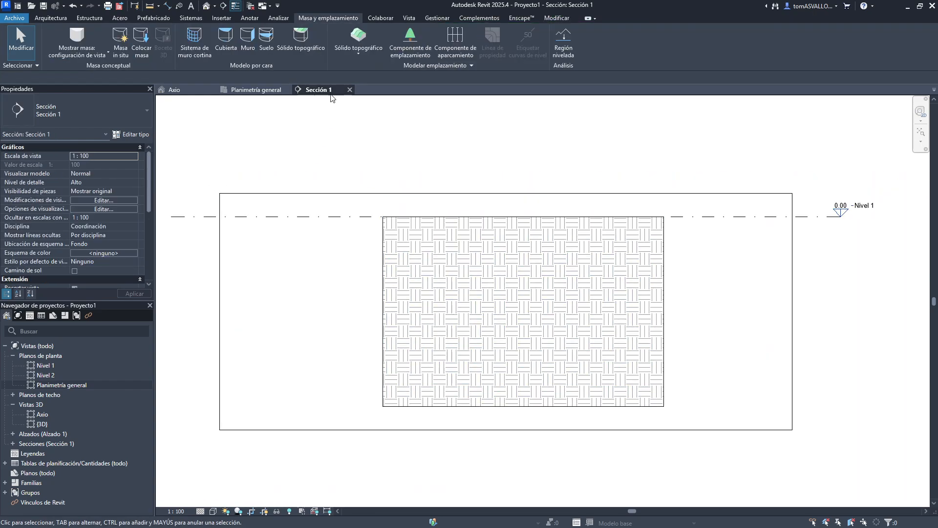
pyautogui.click(349, 89)
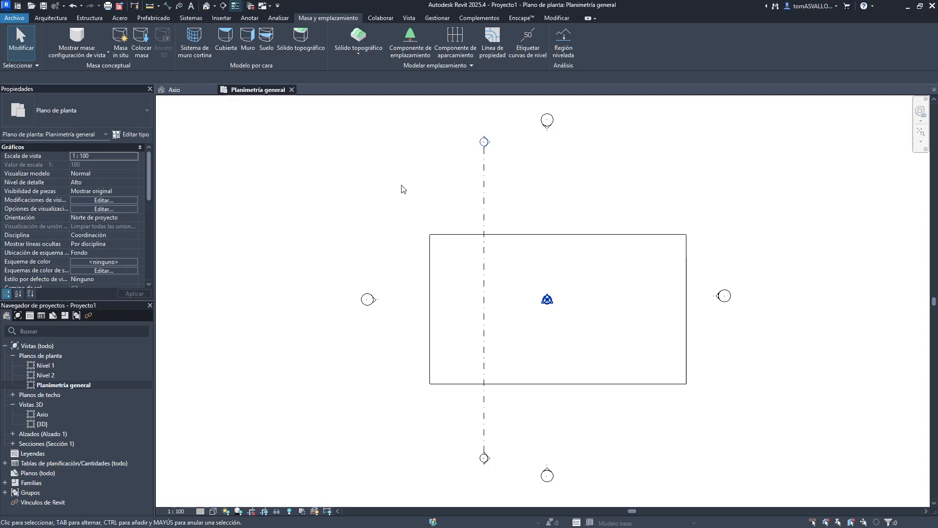
pyautogui.moveTo(513, 198); pyautogui.dragTo(454, 254)
pyautogui.press('Delete')
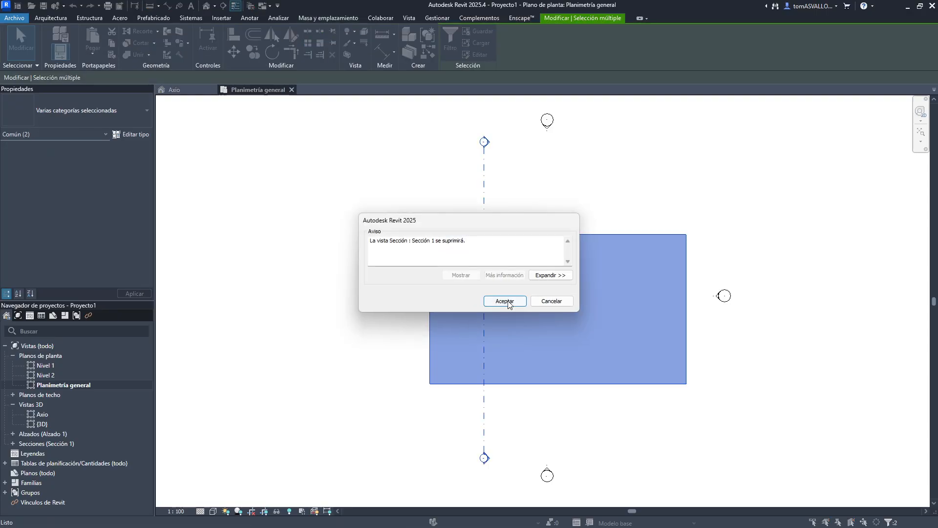
pyautogui.click(506, 299)
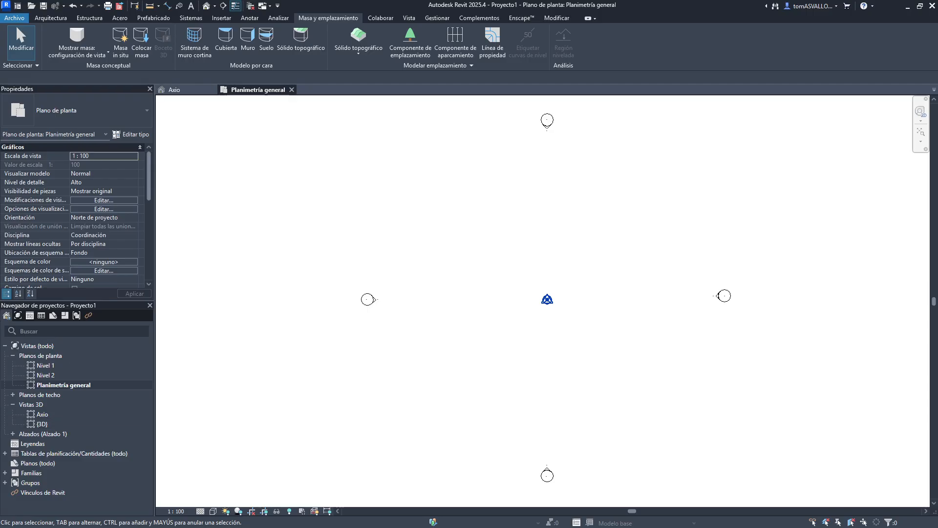
# - Return to the Axio 3D view
pyautogui.click(189, 92)
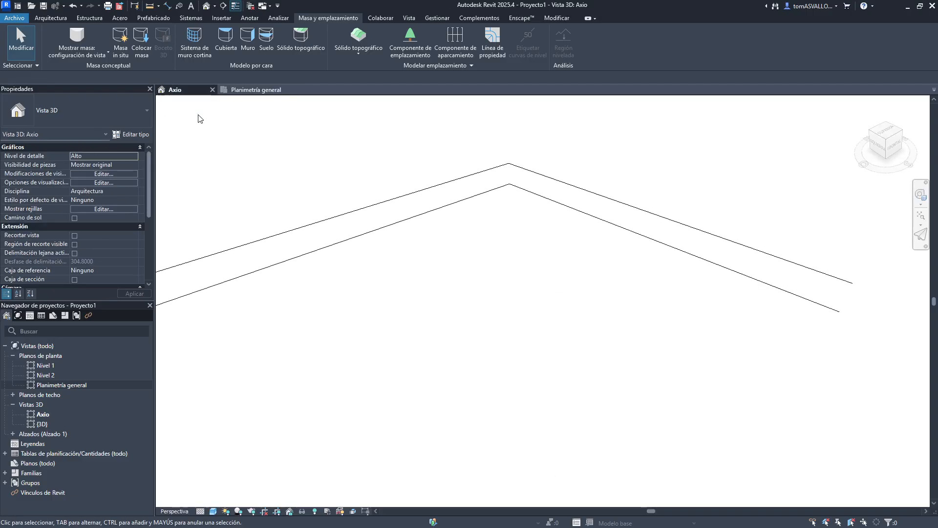
pyautogui.moveTo(480, 235); pyautogui.dragTo(498, 222, button='middle')
pyautogui.scroll(-3, 497, 233)
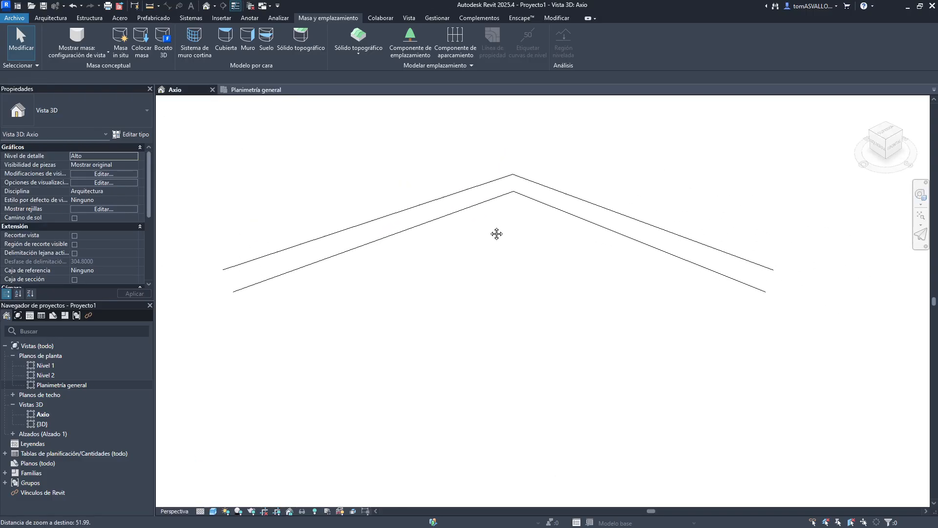
# - Switch to File Explorer showing the TP1 project folder
pyautogui.press('super')
pyautogui.click(461, 518)
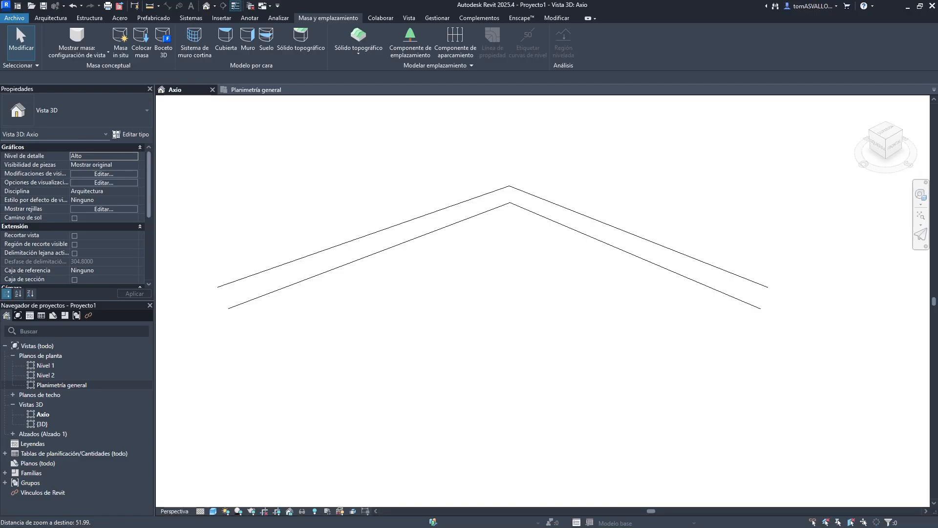
pyautogui.moveTo(1, 226); pyautogui.dragTo(469, 5)
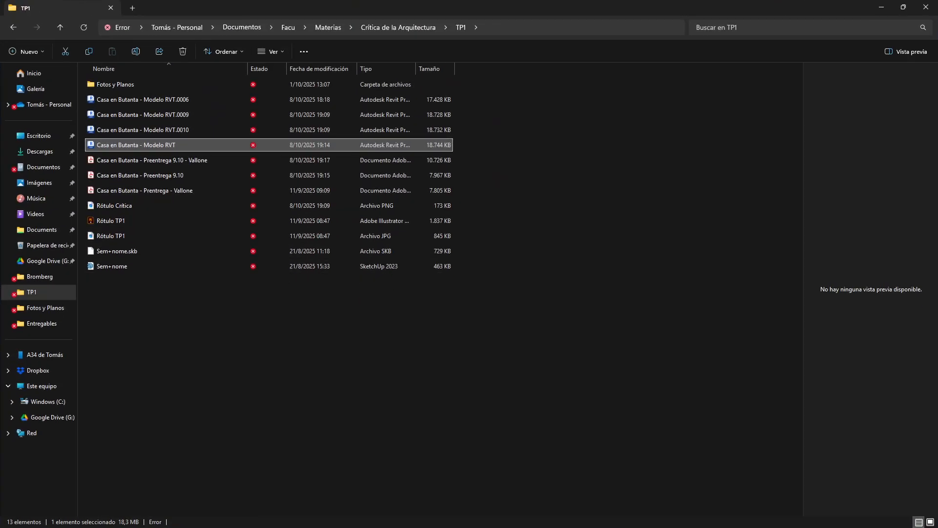
pyautogui.hotkey('alt', 'Tab')
pyautogui.hotkey('alt', 'Tab')
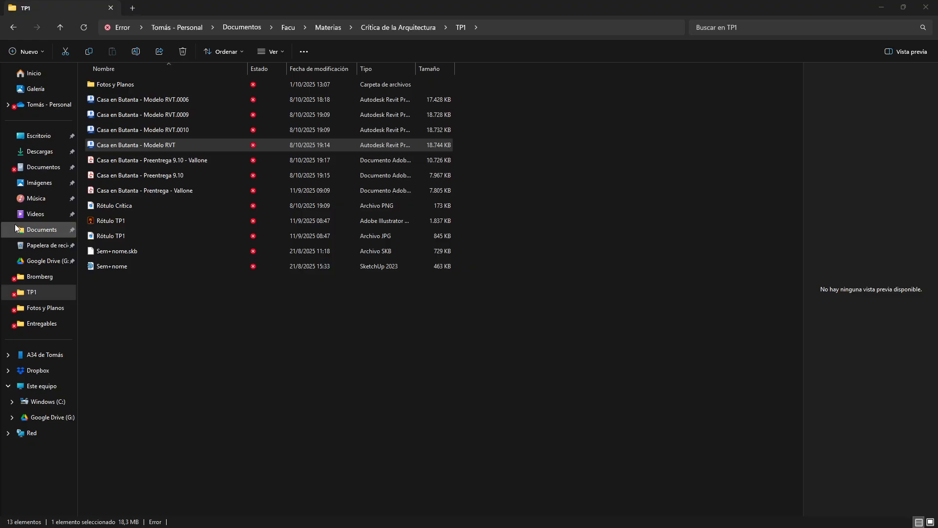
# - Browse to the Template v2018 file in Documentos > Facu > Material para Diseño > Elementos Revit > Construcción
pyautogui.click(54, 153)
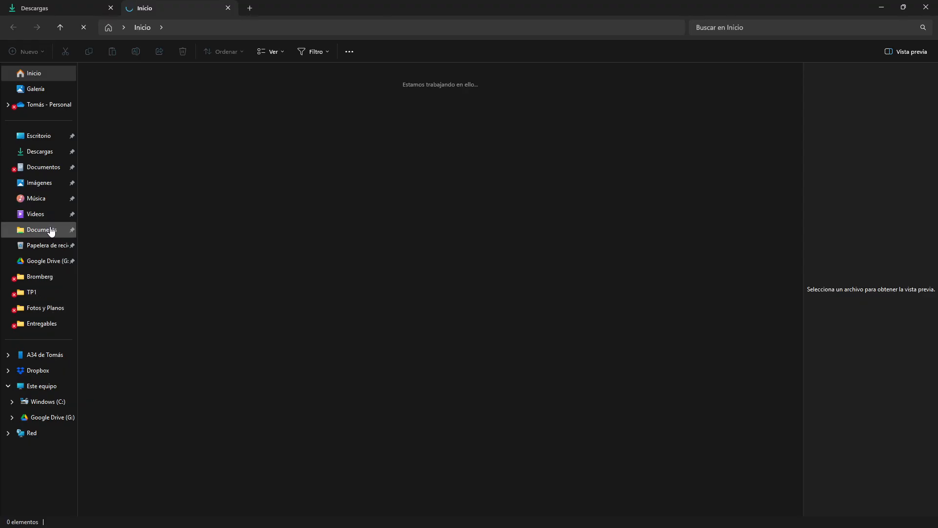
pyautogui.click(49, 167)
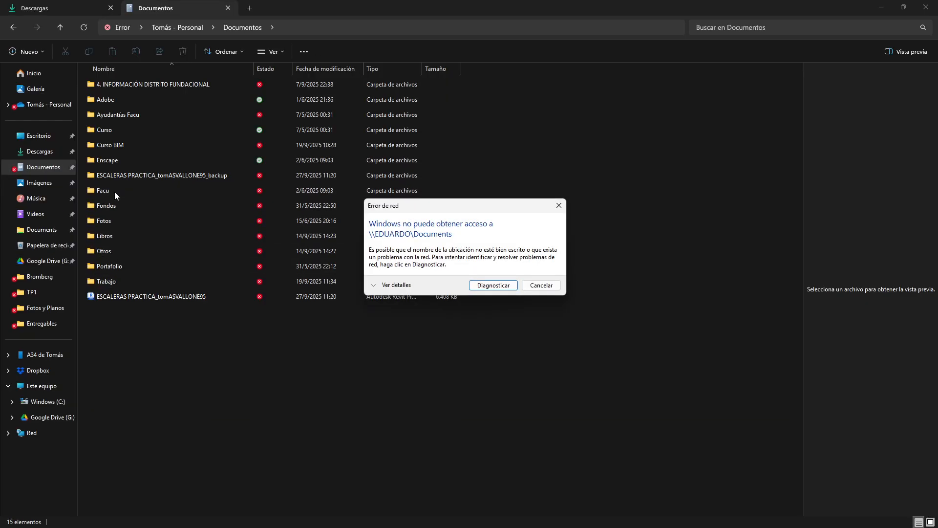
pyautogui.click(541, 285)
pyautogui.click(104, 190)
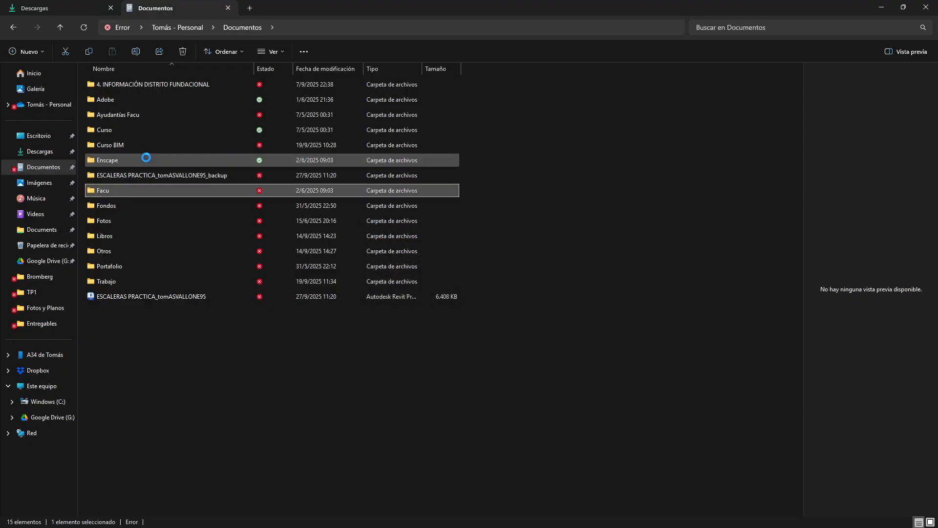
pyautogui.doubleClick(118, 87)
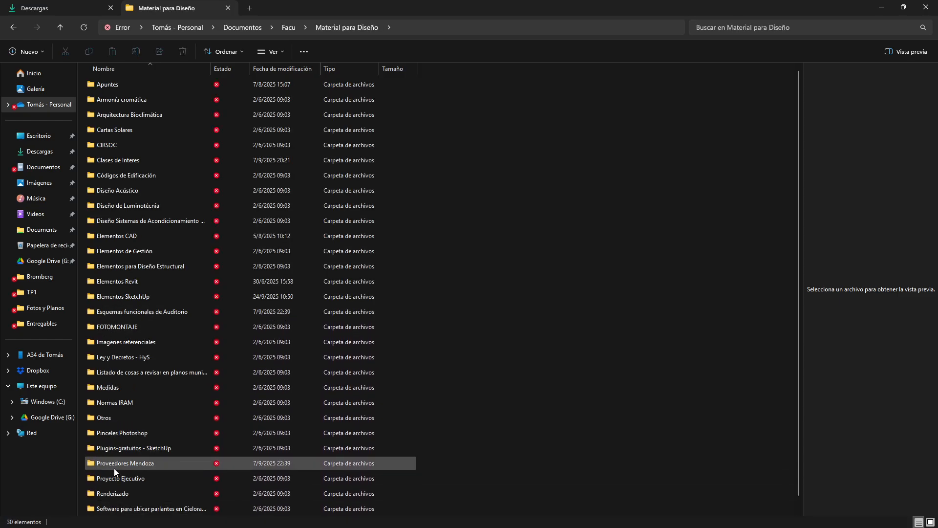
pyautogui.scroll(-1, 114, 463)
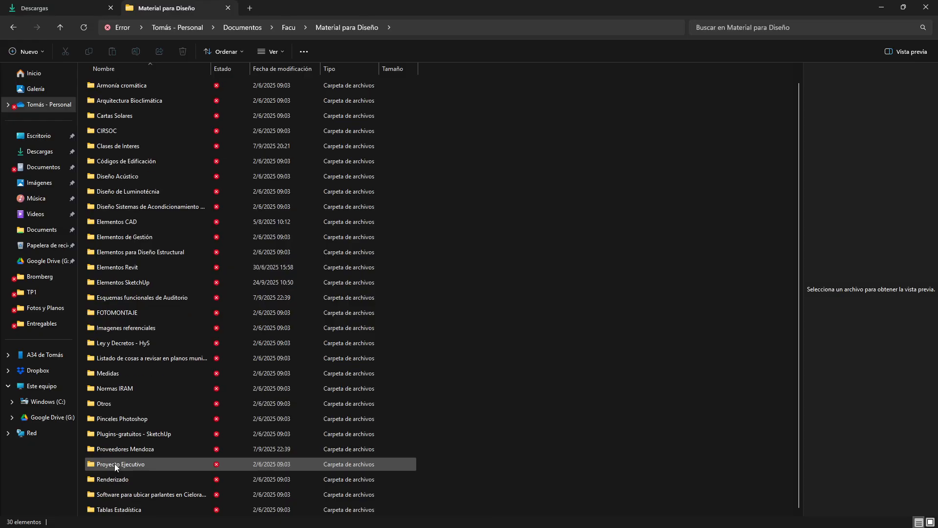
pyautogui.doubleClick(121, 267)
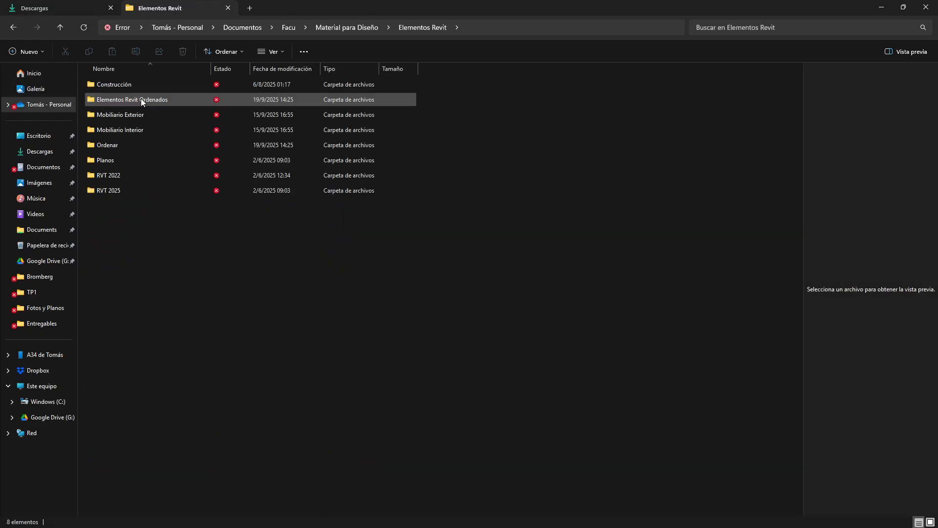
pyautogui.doubleClick(139, 88)
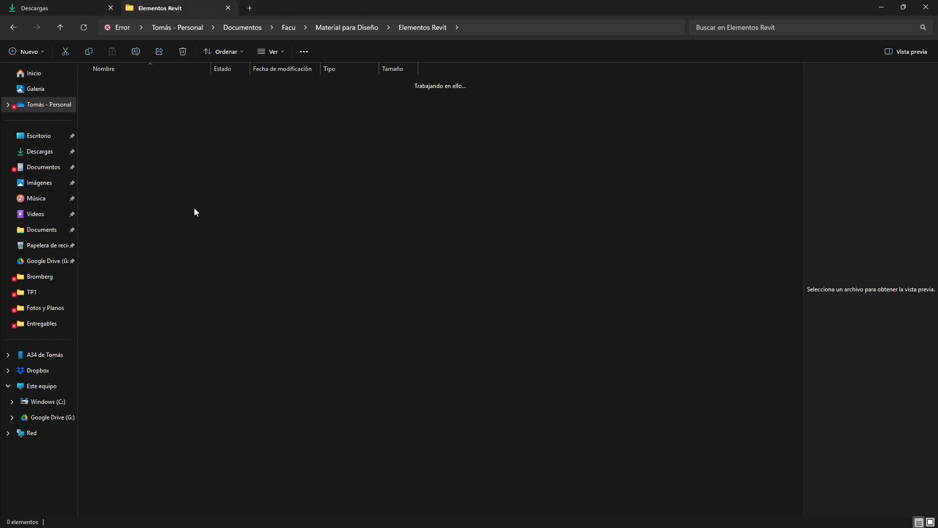
pyautogui.scroll(-10, 165, 277)
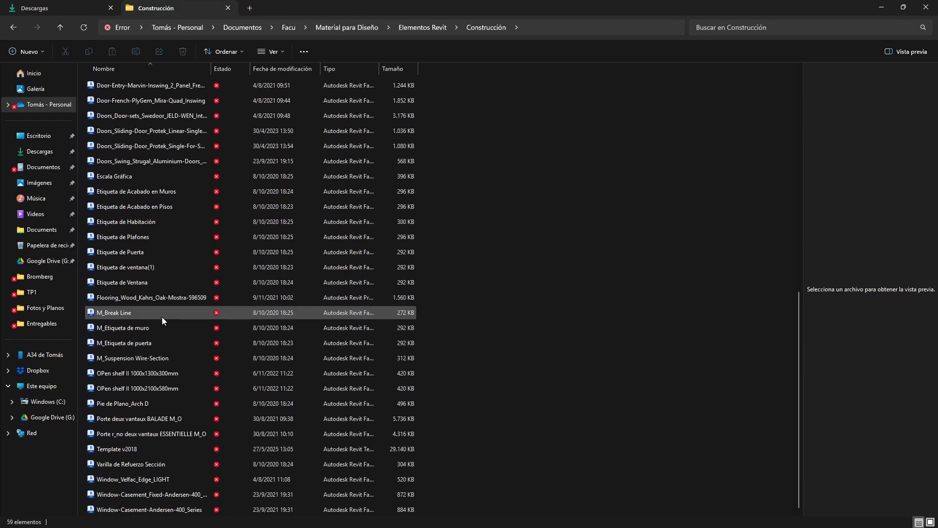
pyautogui.click(138, 449)
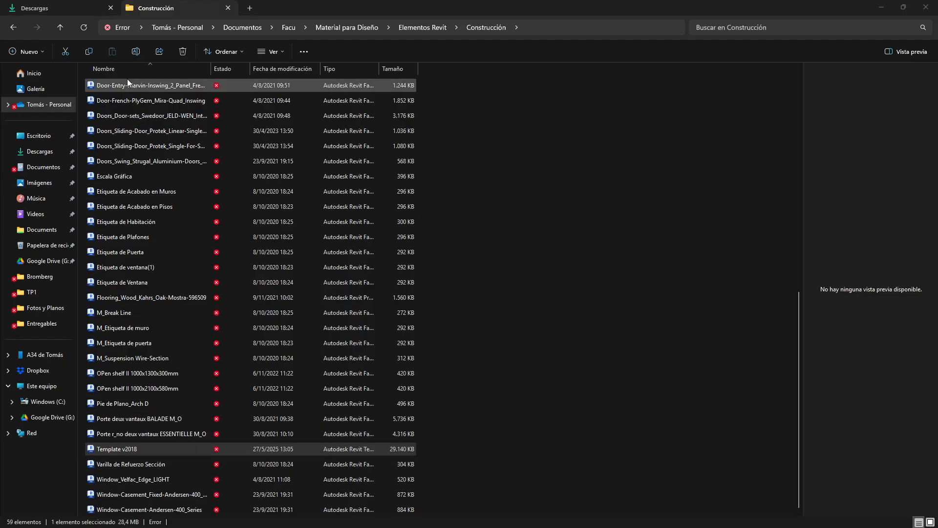
pyautogui.click(62, 7)
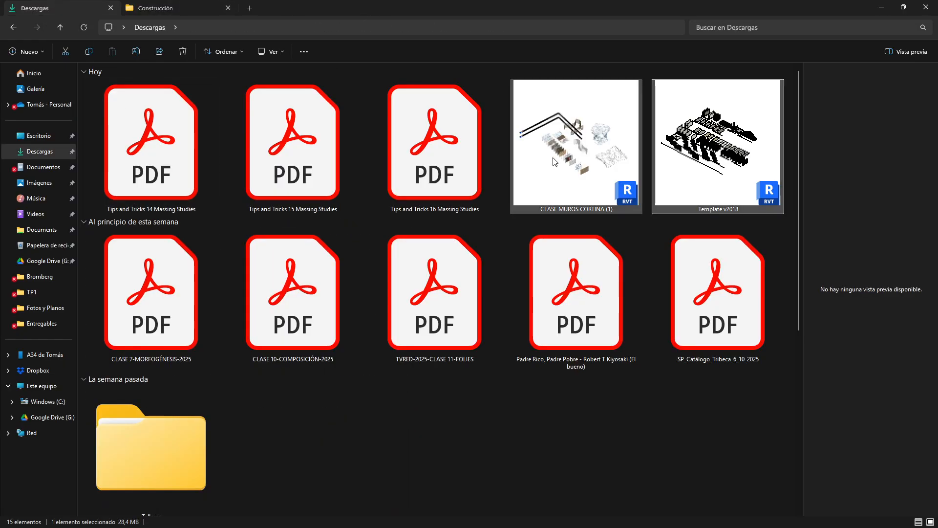
# - Open the Template v2018 file in Revit alongside the current project
pyautogui.moveTo(553, 157); pyautogui.dragTo(0, 219)
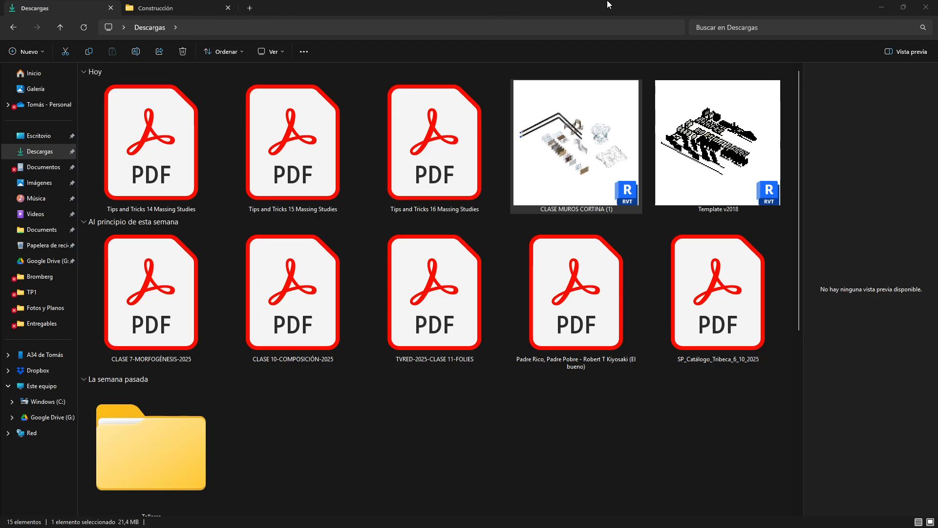
pyautogui.click(923, 9)
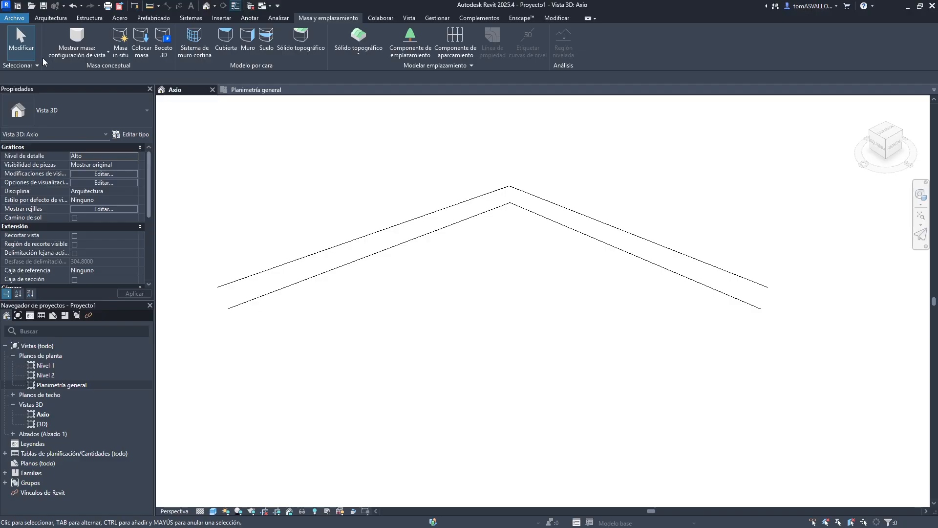
pyautogui.click(14, 18)
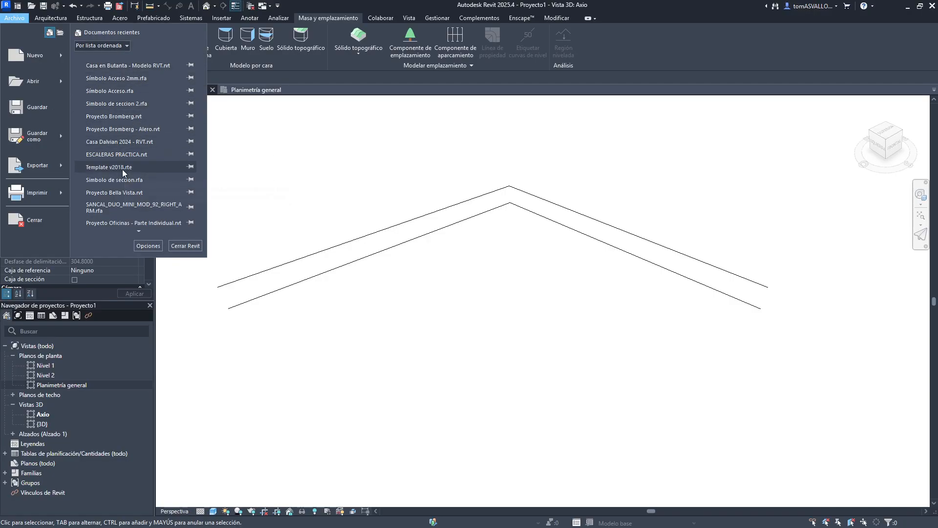
pyautogui.press('Escape')
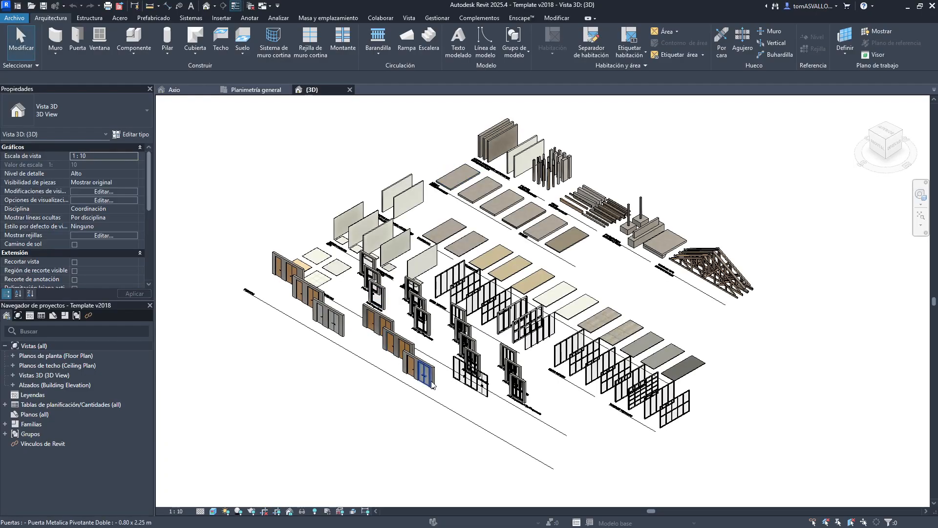
# - Zoom into the template's glazed doors and select the Cinta Ventana Perfil Oculto Aluminio curtain wall to inspect it
pyautogui.scroll(5, 517, 356)
pyautogui.scroll(-4, 430, 461)
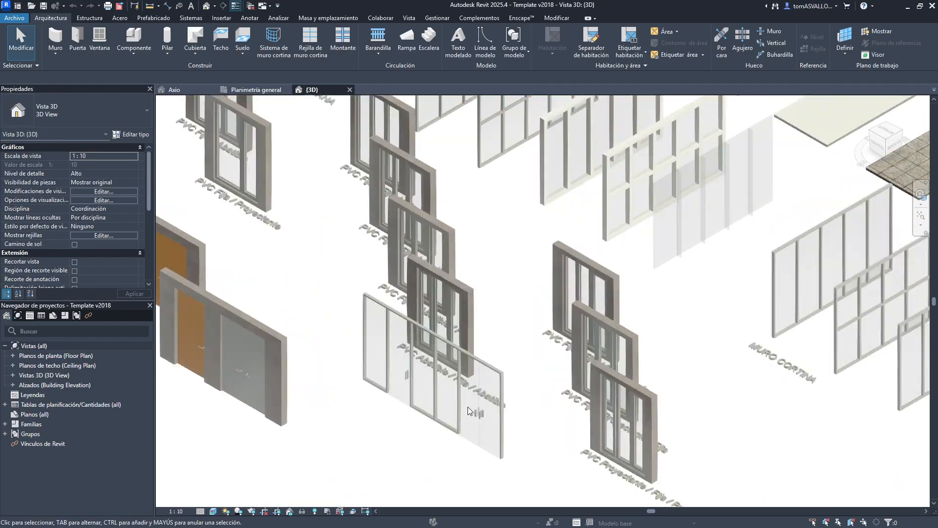
pyautogui.scroll(5, 446, 448)
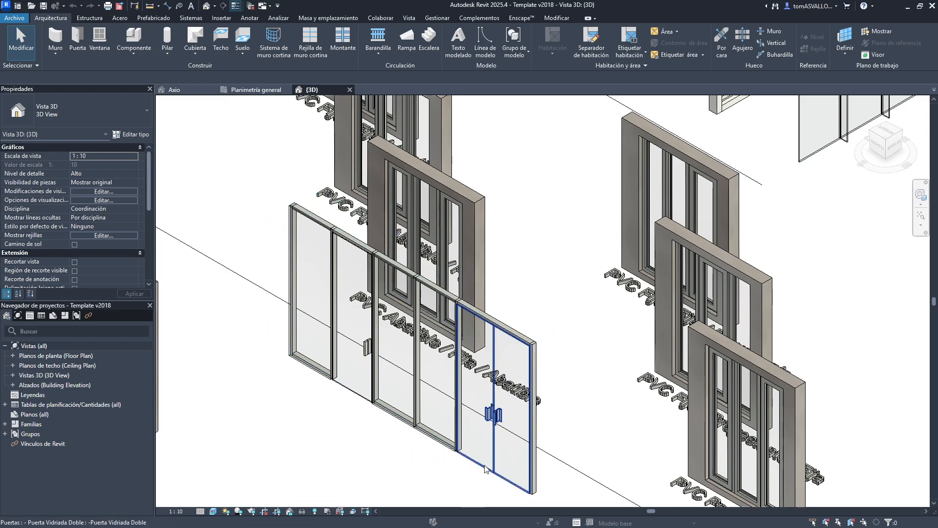
pyautogui.scroll(2, 429, 450)
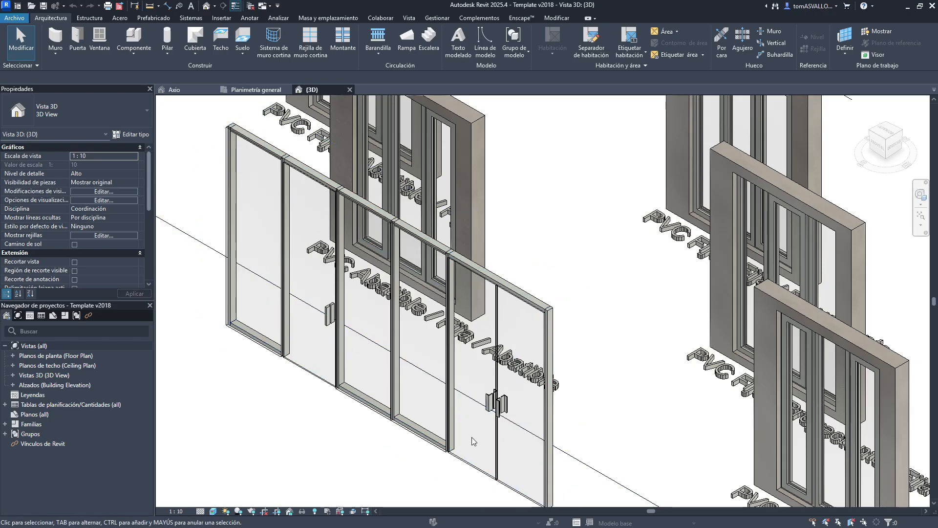
pyautogui.click(410, 438)
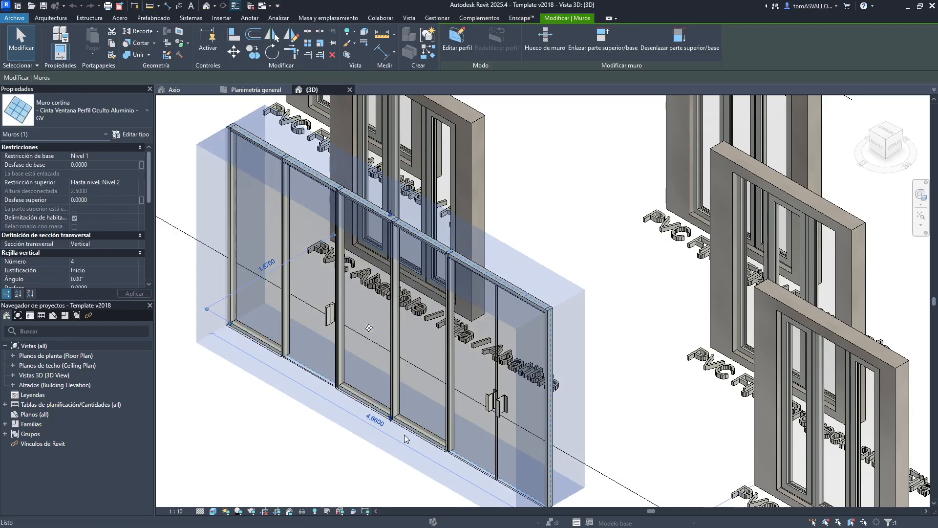
# - In the project's site plan, draw a Muro cortina - 300 x 200 cm curtain wall about 22.6 m long
pyautogui.click(256, 89)
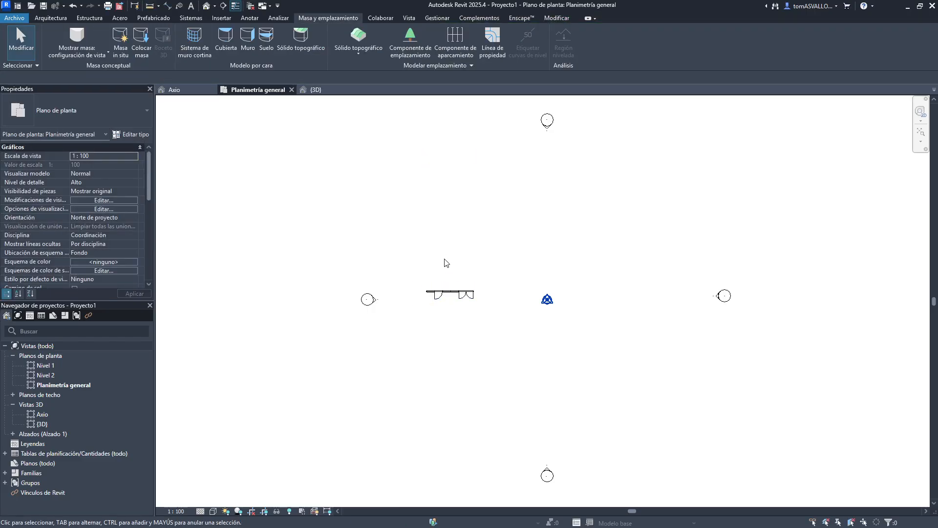
pyautogui.scroll(3, 435, 273)
pyautogui.press('Delete')
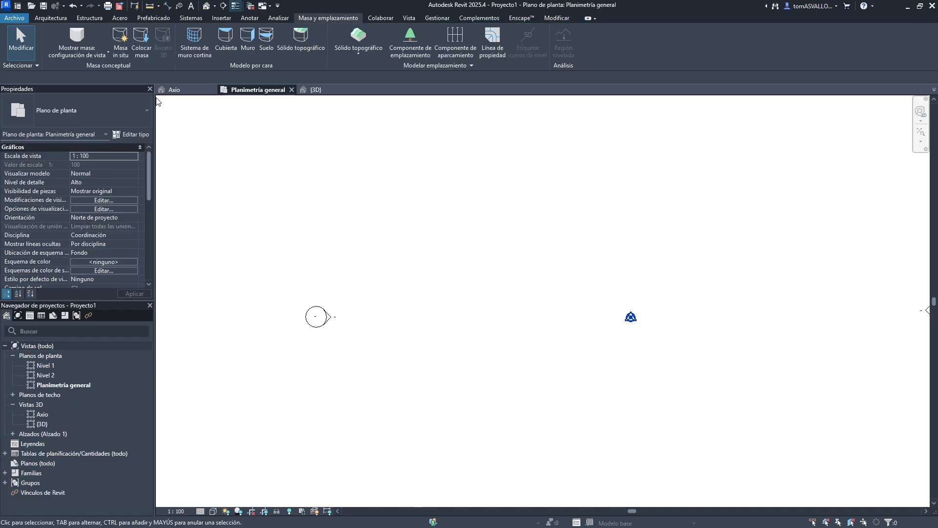
pyautogui.click(51, 18)
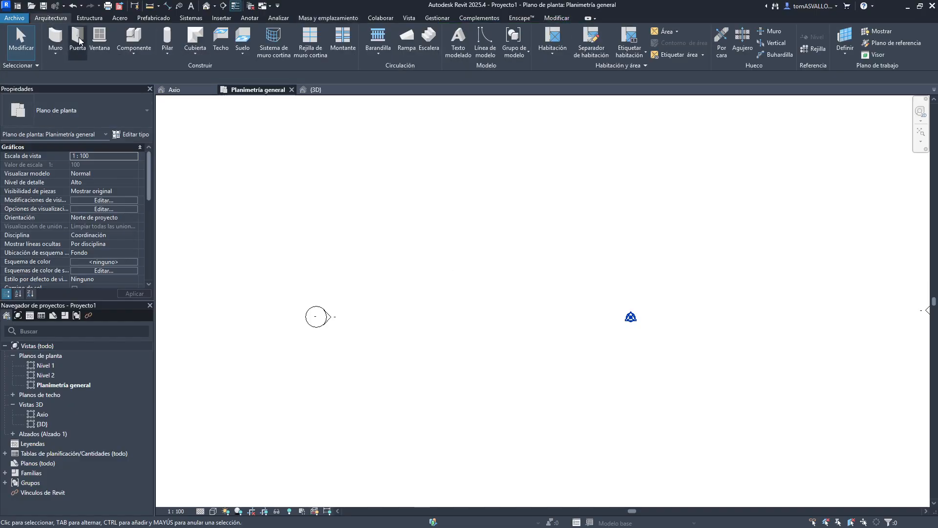
pyautogui.press('w')
pyautogui.press('a')
pyautogui.click(69, 116)
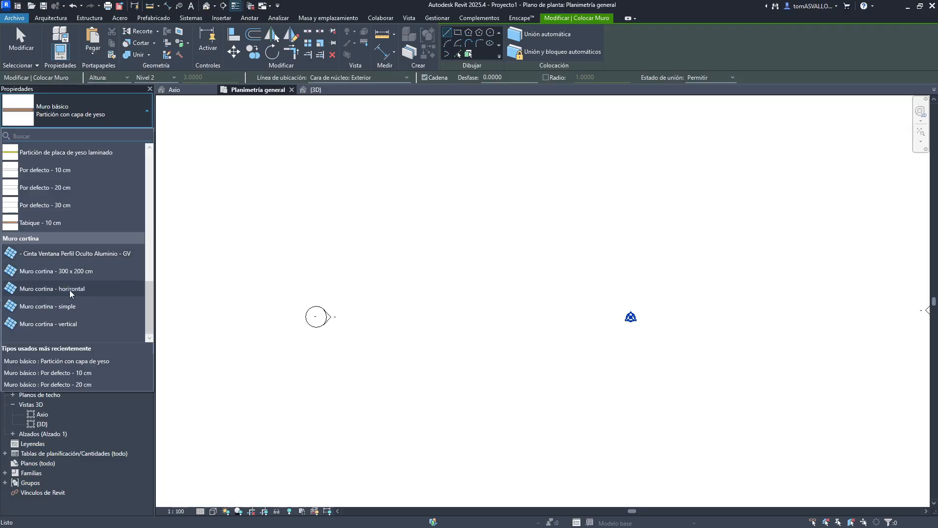
pyautogui.click(61, 272)
pyautogui.click(423, 272)
pyautogui.click(819, 244)
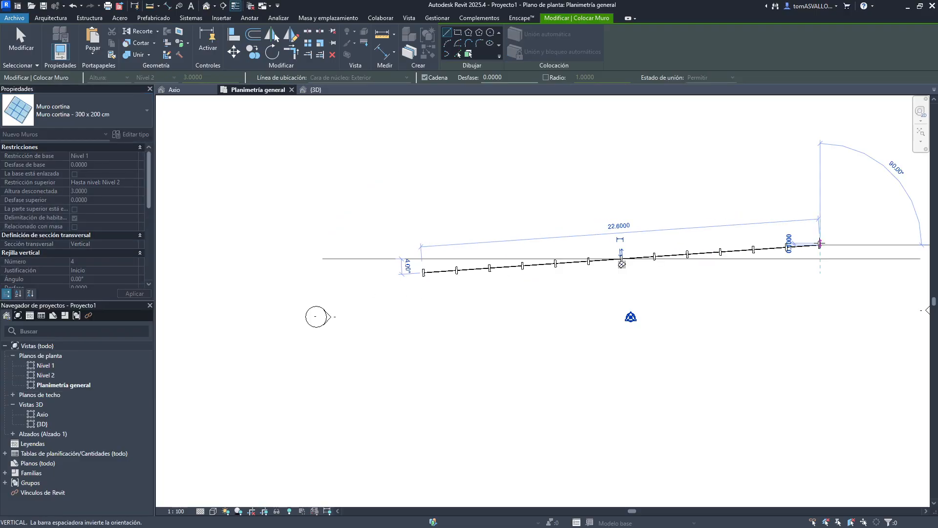
pyautogui.press('Escape')
pyautogui.press('Escape')
# - In the Axio 3D view, replace one glass panel of the curtain wall with the Puerta Vidriada Doble door type
pyautogui.click(174, 89)
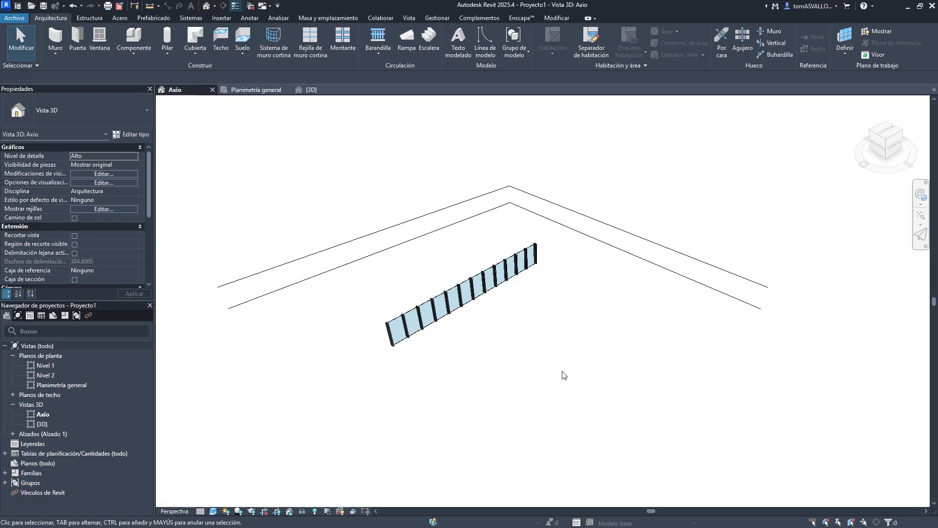
pyautogui.scroll(3, 392, 357)
pyautogui.scroll(5, 392, 357)
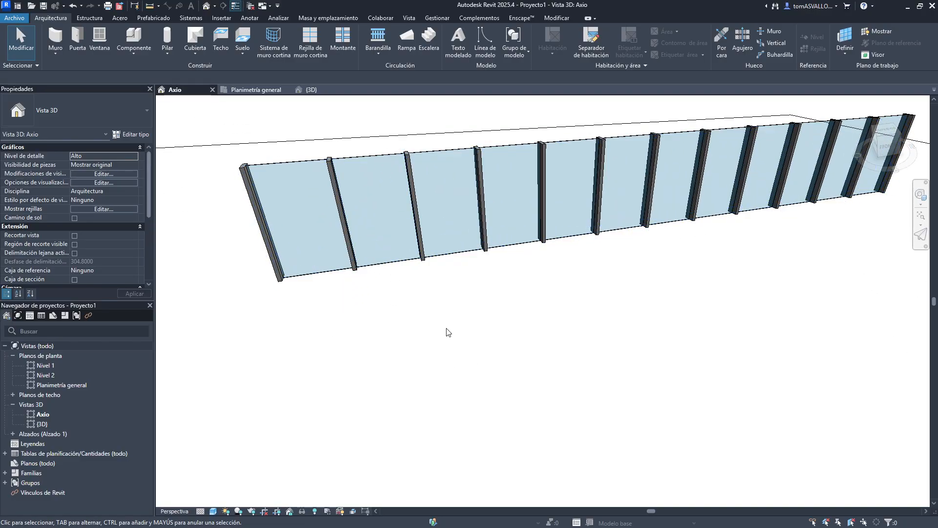
pyautogui.moveTo(447, 328); pyautogui.dragTo(540, 397, button='middle')
pyautogui.moveTo(666, 397); pyautogui.dragTo(561, 372, button='middle')
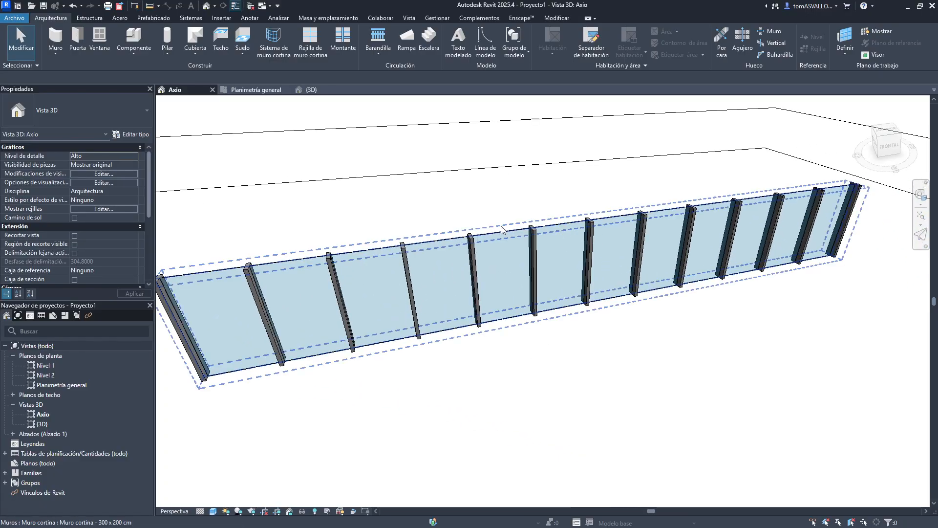
pyautogui.scroll(3, 500, 233)
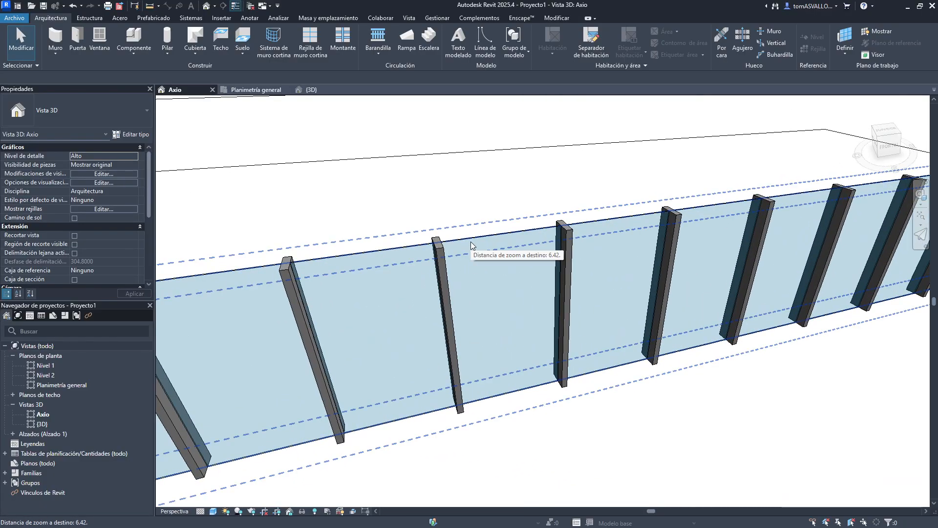
pyautogui.press('Tab')
pyautogui.press('Tab')
pyautogui.press('Tab')
pyautogui.press('Tab')
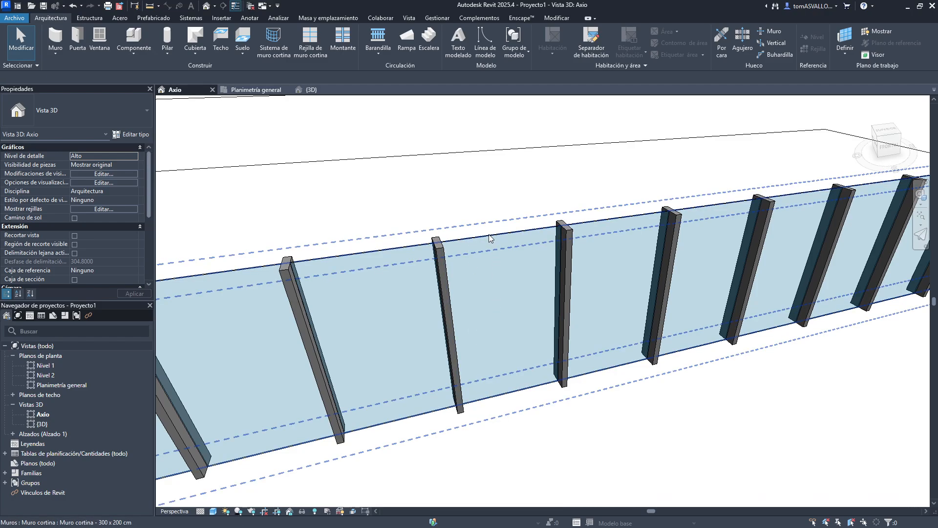
pyautogui.click(488, 233)
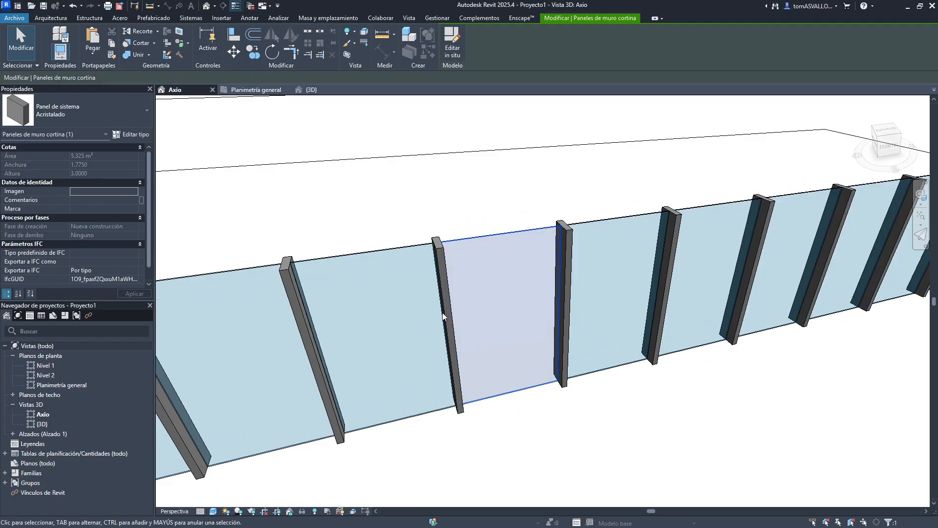
pyautogui.click(78, 112)
pyautogui.scroll(-3, 78, 169)
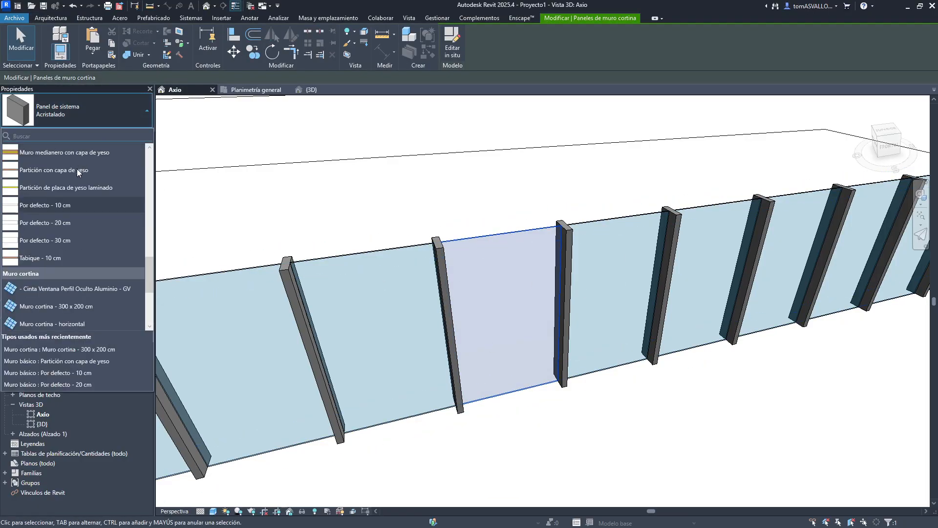
pyautogui.scroll(5, 68, 174)
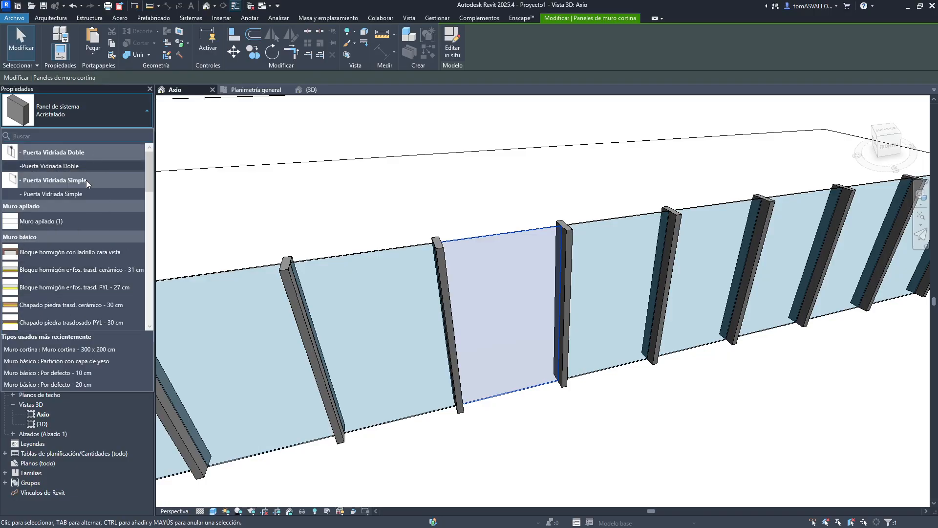
pyautogui.click(72, 165)
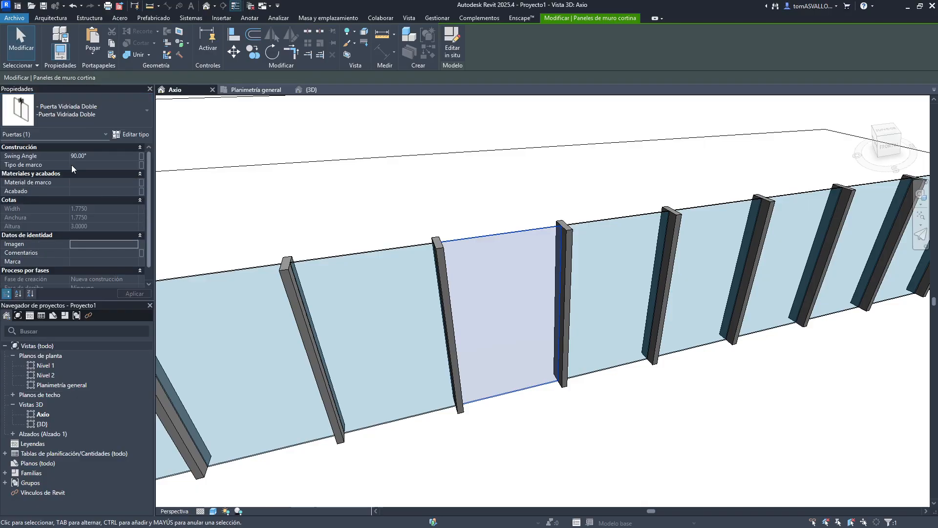
# - Replace the curtain panel beside the double door with the Puerta Vidriada Simple door type
pyautogui.click(472, 216)
pyautogui.click(611, 217)
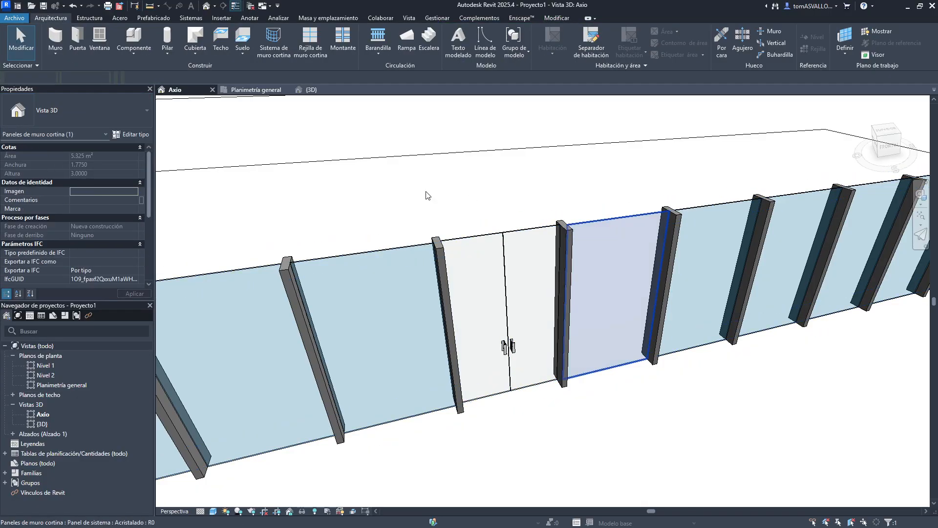
pyautogui.click(122, 112)
pyautogui.scroll(5, 52, 174)
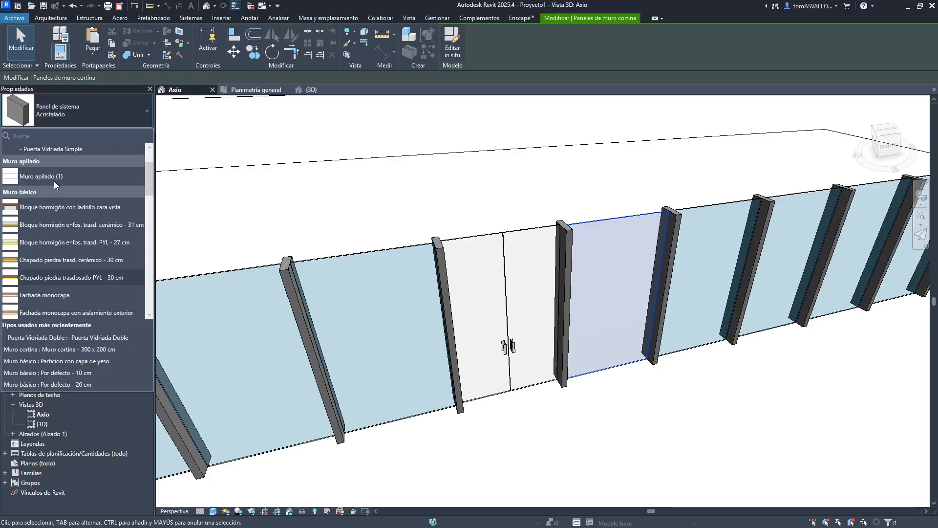
pyautogui.click(52, 193)
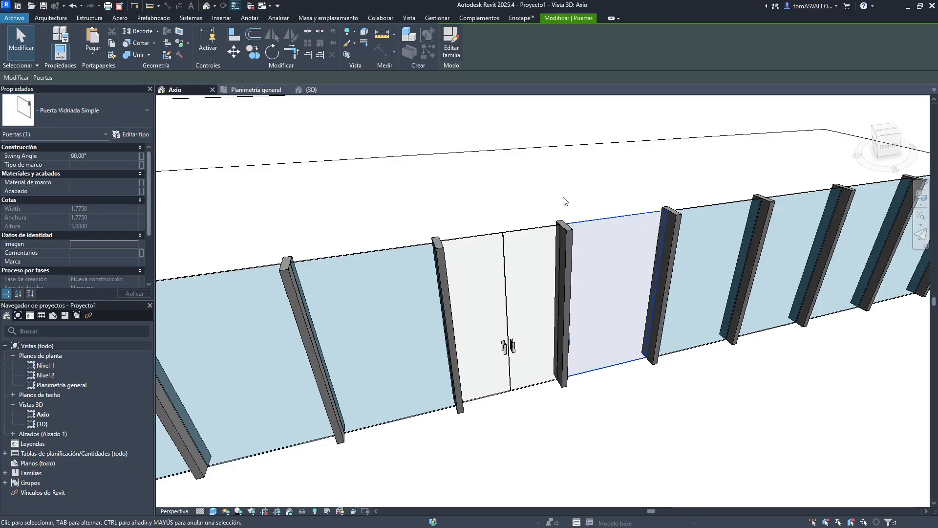
pyautogui.press('Escape')
# - Unpin the grid line right of the single door and set the single door panel's width to 1 m
pyautogui.keyDown('shift'); pyautogui.moveTo(502, 329); pyautogui.dragTo(692, 290, button='middle'); pyautogui.keyUp('shift')
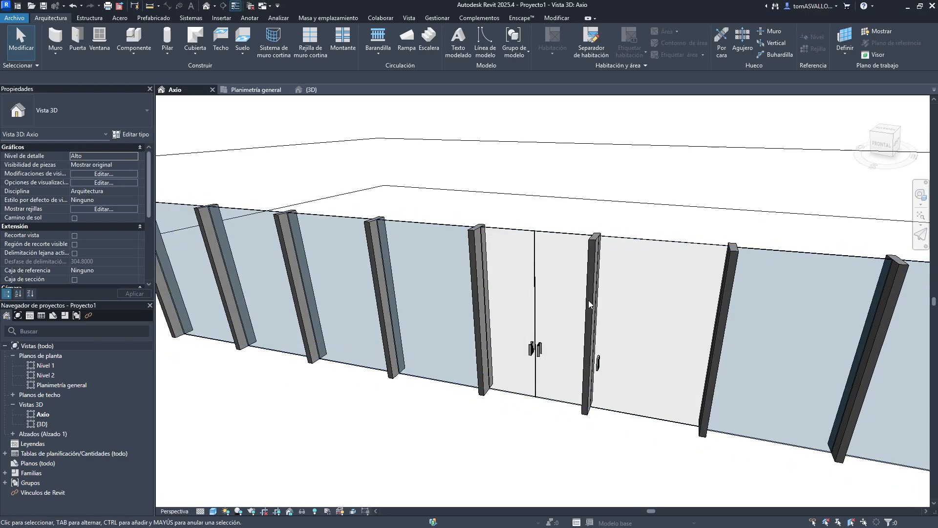
pyautogui.click(777, 251)
pyautogui.press('Escape')
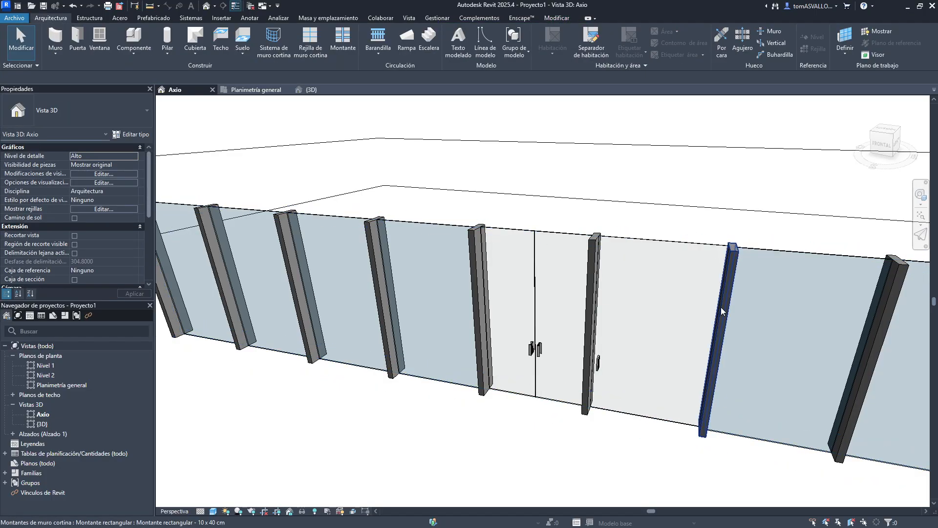
pyautogui.press('Tab')
pyautogui.click(720, 307)
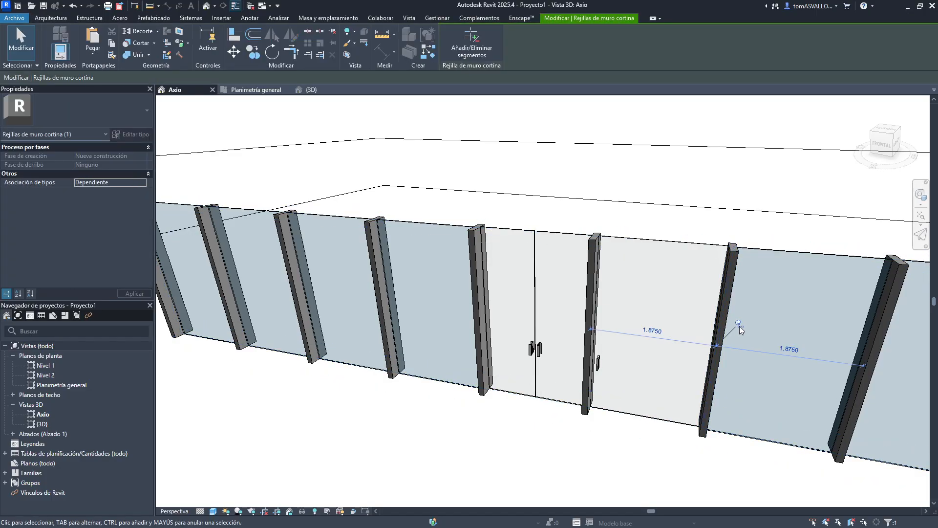
pyautogui.click(739, 324)
pyautogui.click(661, 333)
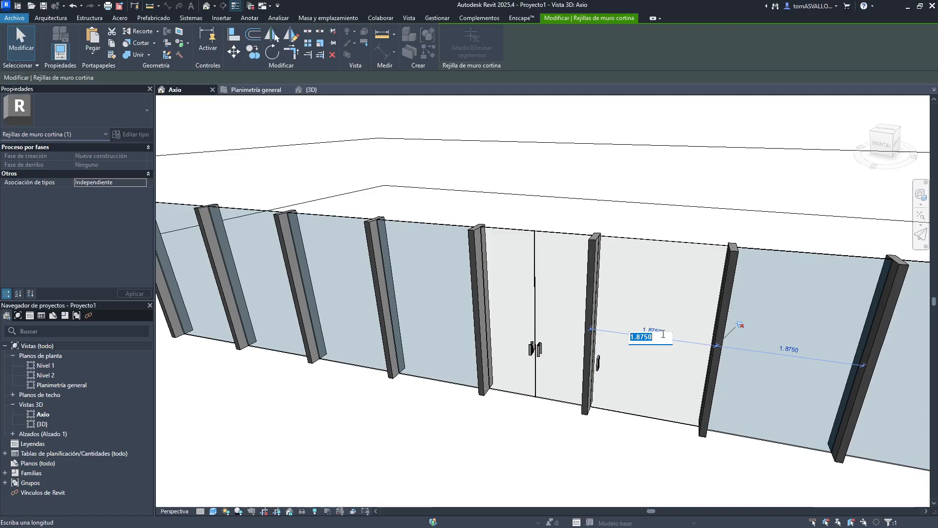
pyautogui.write('1')
pyautogui.press('Return')
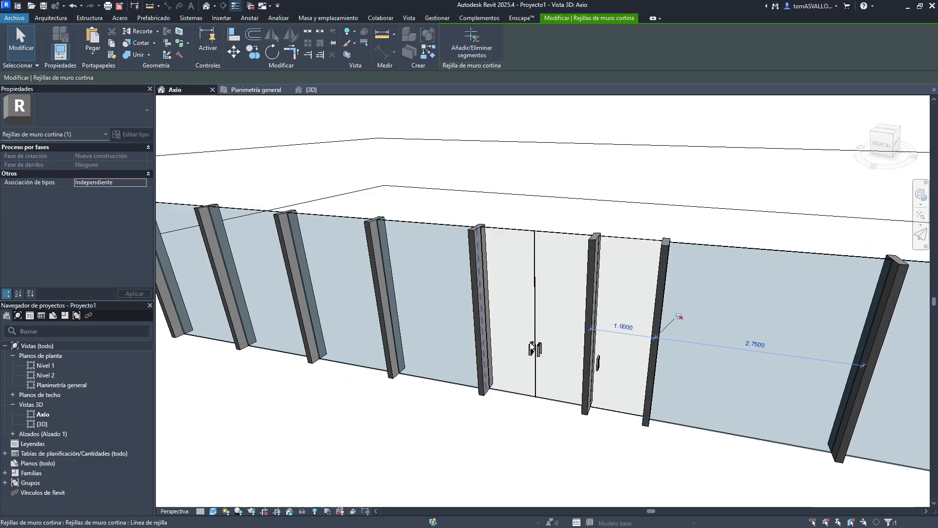
# - Unpin the grid line left of the double door and re-dimension the double door panel's width
pyautogui.press('Tab')
pyautogui.click(479, 298)
pyautogui.click(527, 310)
pyautogui.press('Tab')
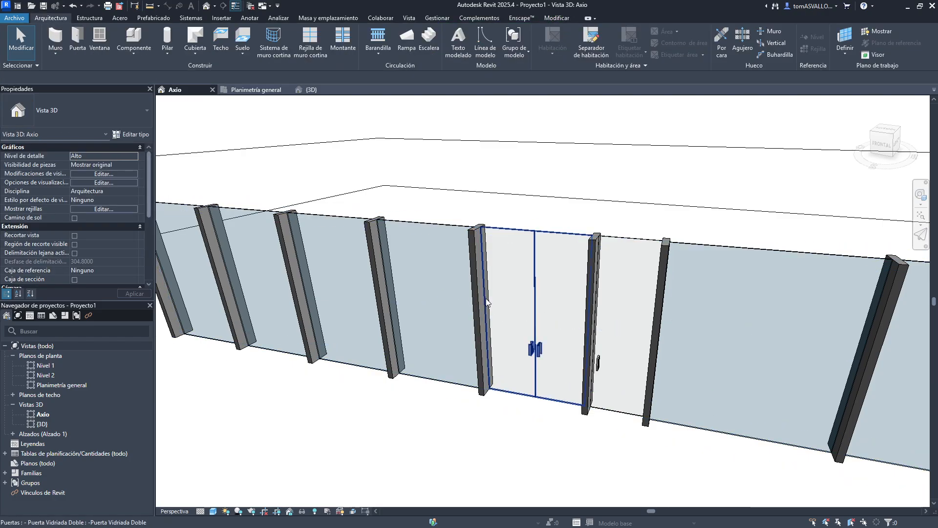
pyautogui.press('Tab')
pyautogui.click(485, 298)
pyautogui.press('Tab')
pyautogui.click(485, 297)
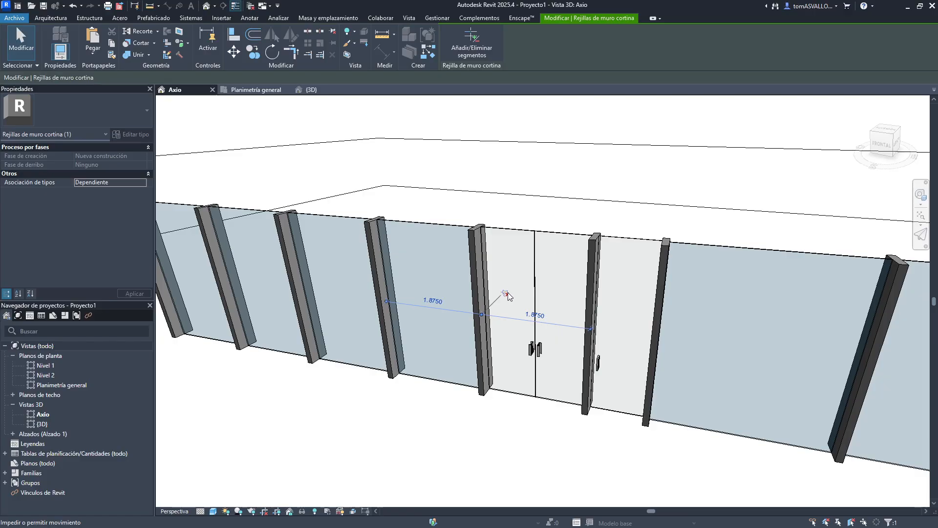
pyautogui.click(536, 315)
pyautogui.write('1.5')
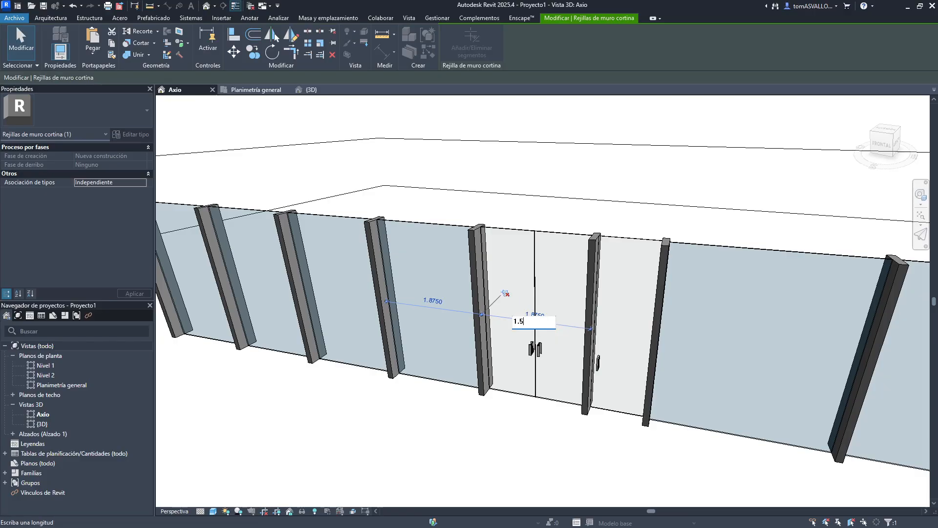
pyautogui.press('Return')
# - Delete the entire Muro cortina - 300 x 200 cm curtain wall
pyautogui.press('Escape')
pyautogui.keyDown('shift'); pyautogui.moveTo(460, 203); pyautogui.dragTo(568, 236, button='middle'); pyautogui.keyUp('shift')
pyautogui.scroll(-3, 559, 216)
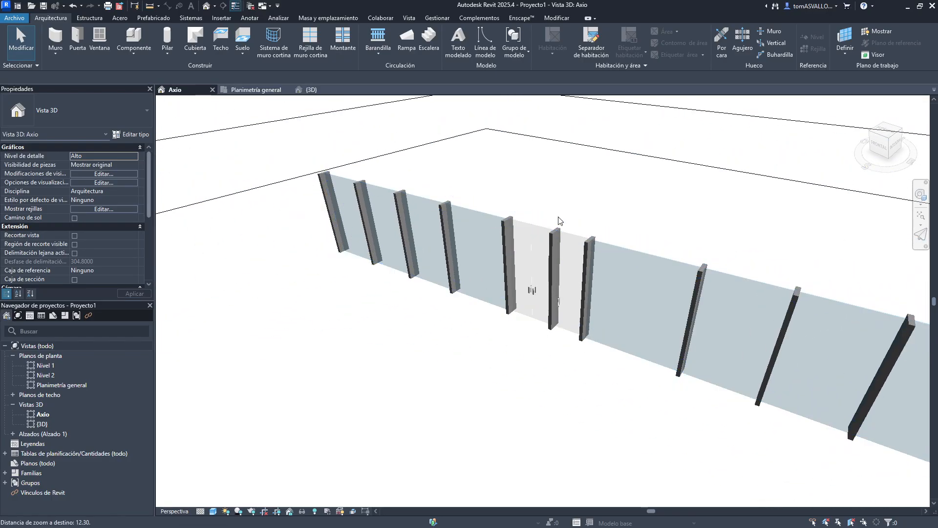
pyautogui.click(581, 221)
pyautogui.click(616, 249)
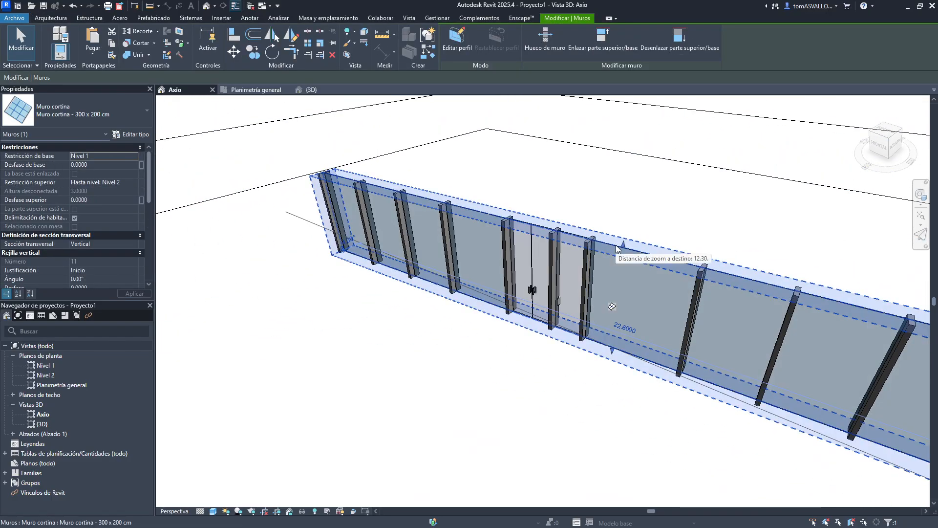
pyautogui.press('Delete')
# - Close the (3D) view tab and reorient the Axio view with the ViewCube
pyautogui.scroll(-3, 536, 236)
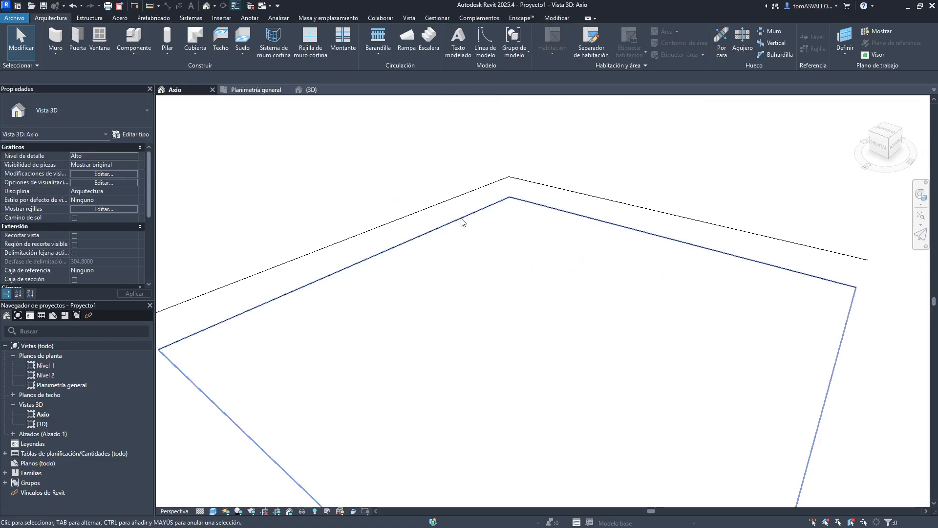
pyautogui.click(349, 90)
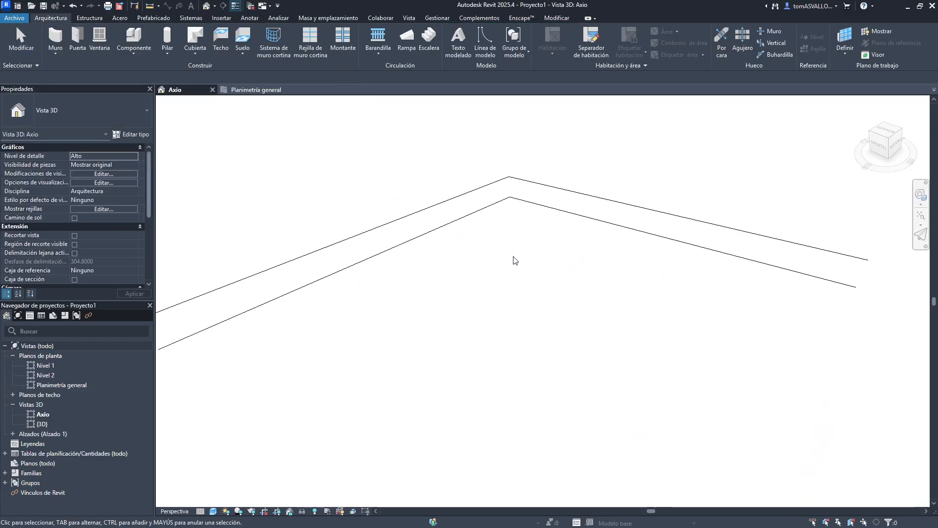
pyautogui.click(879, 148)
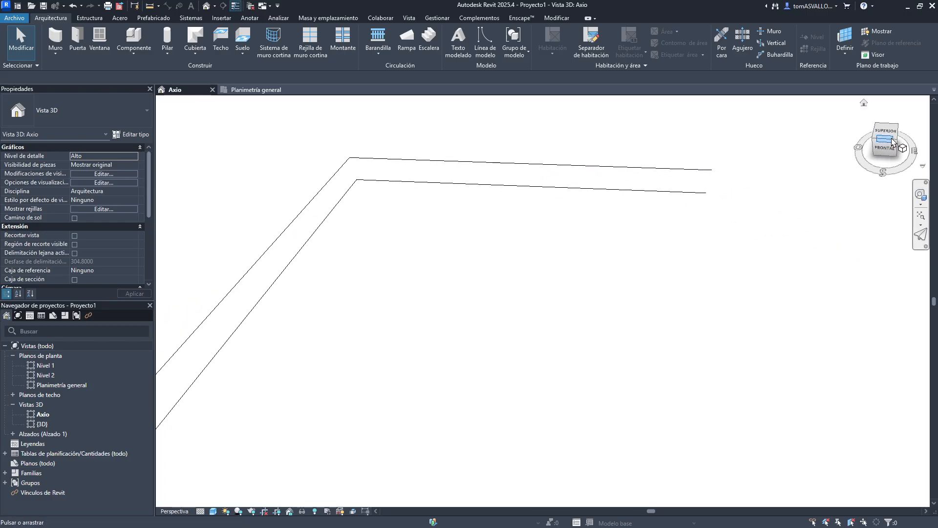
pyautogui.click(893, 142)
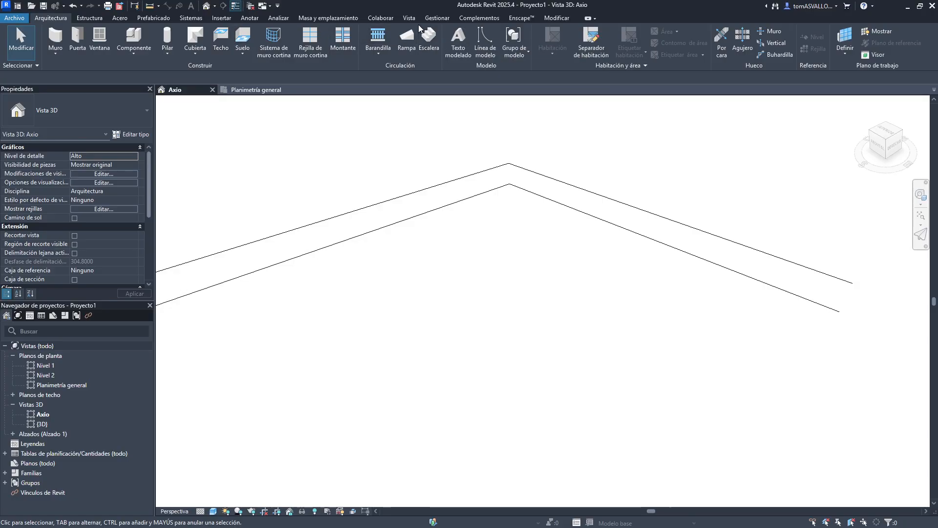
# - Open Project Units and the Length format settings, keeping the units as Metros
pyautogui.click(434, 19)
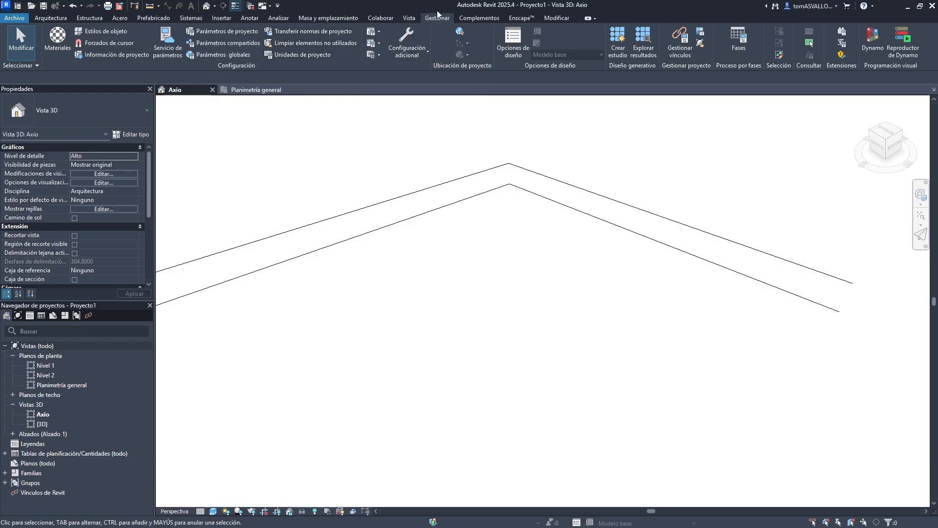
pyautogui.click(292, 55)
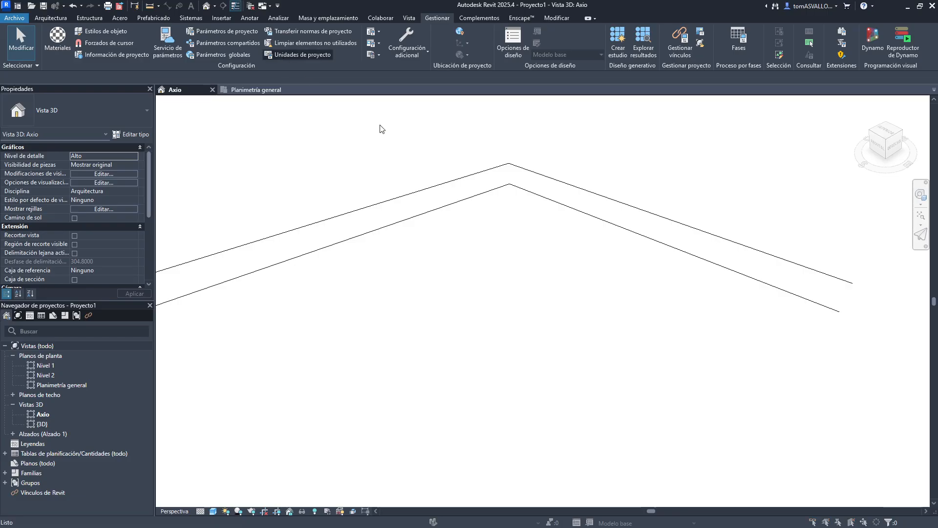
pyautogui.moveTo(423, 165); pyautogui.dragTo(463, 183)
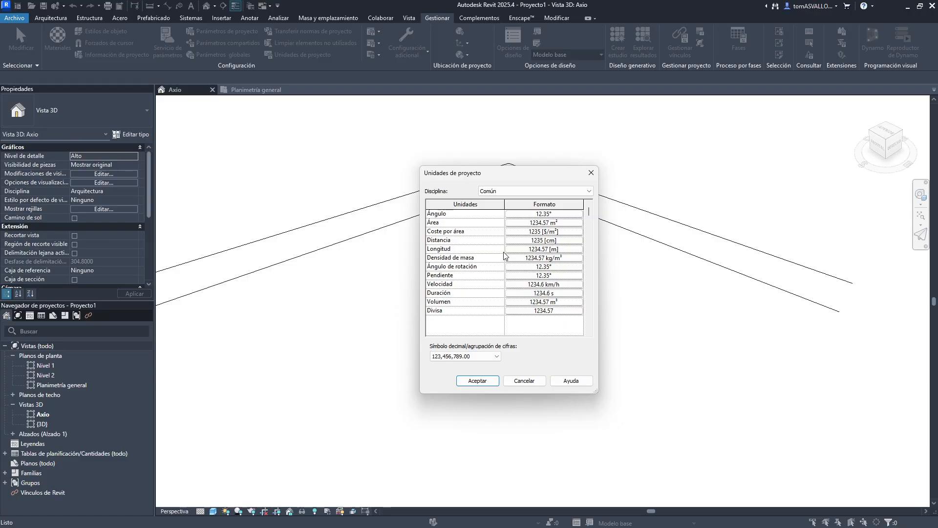
pyautogui.click(529, 250)
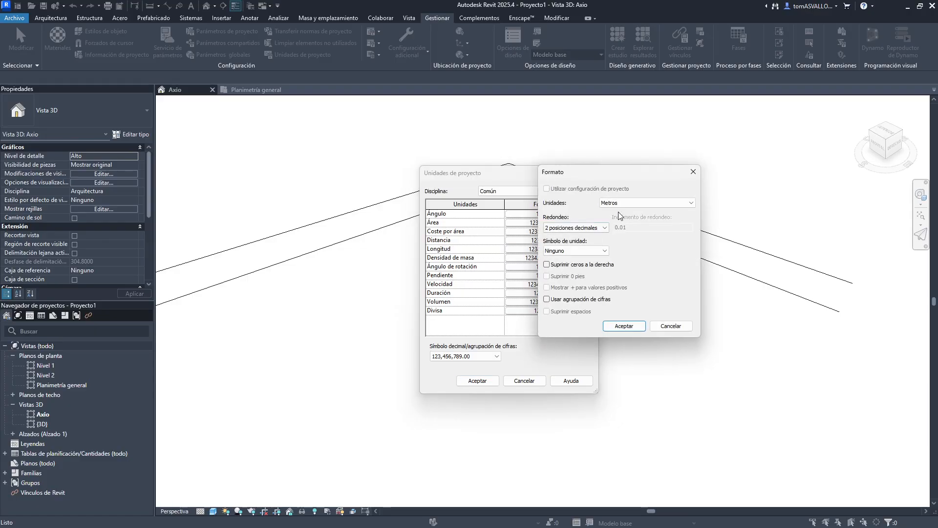
pyautogui.click(693, 172)
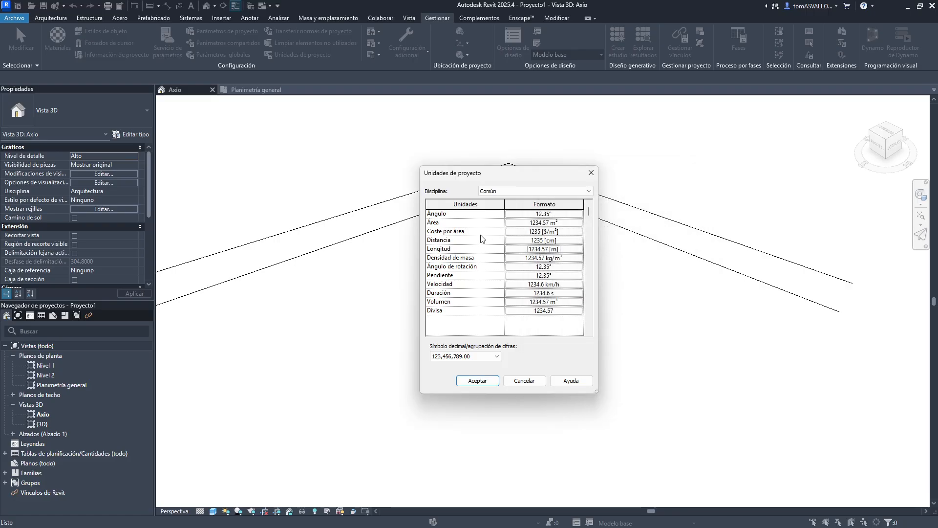
pyautogui.click(529, 250)
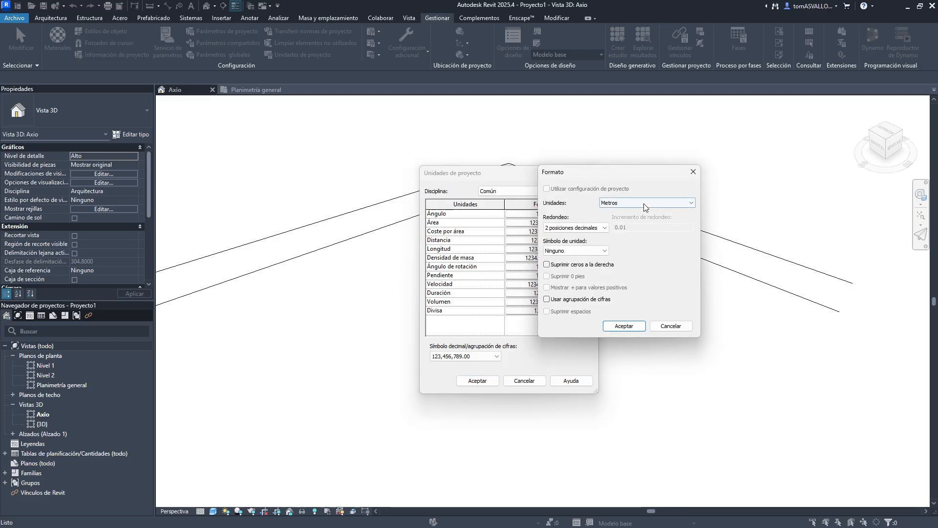
pyautogui.click(643, 209)
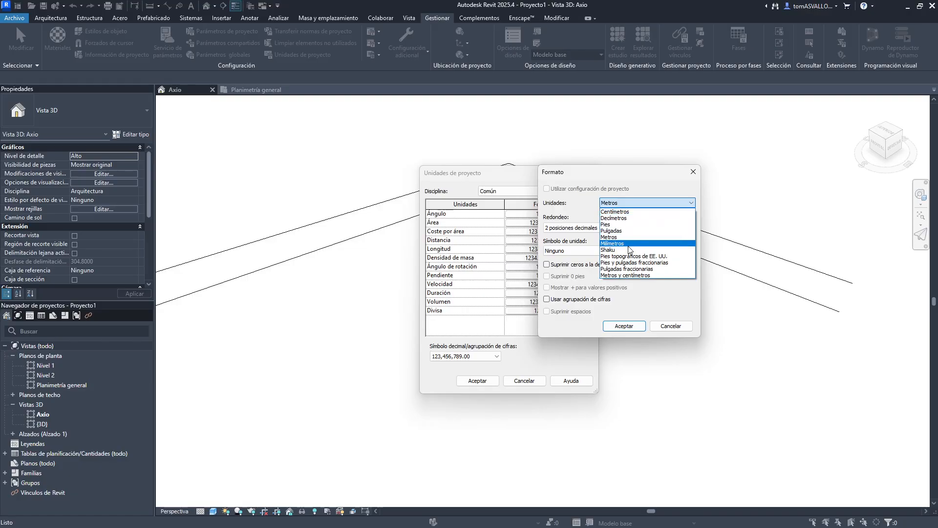
pyautogui.click(609, 237)
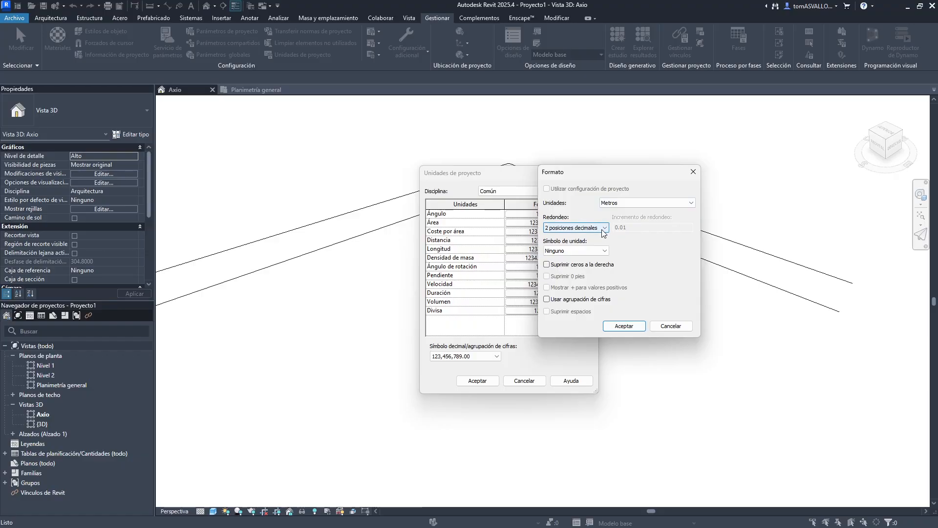
# - Try several Length rounding options and the m unit symbol, then cancel both unit dialogs
pyautogui.click(604, 230)
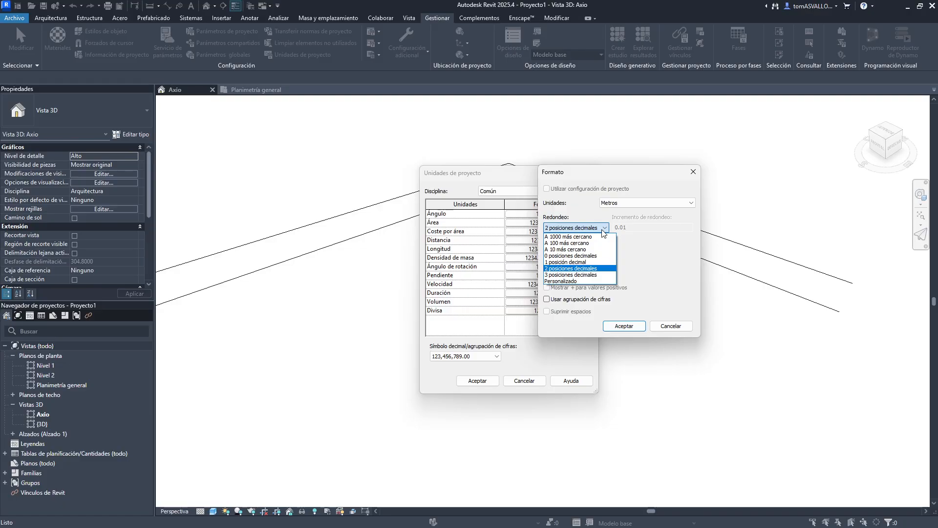
pyautogui.click(595, 275)
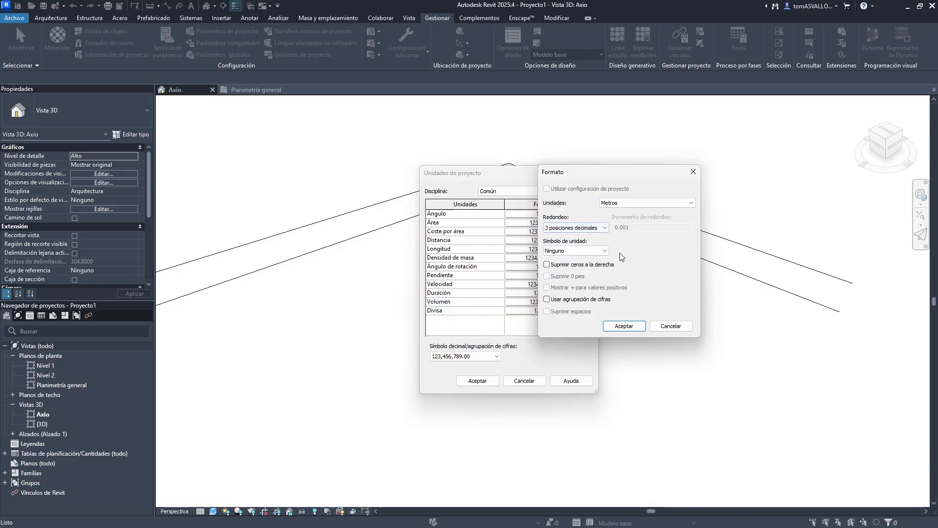
pyautogui.click(586, 228)
pyautogui.click(568, 262)
pyautogui.click(573, 229)
pyautogui.click(571, 255)
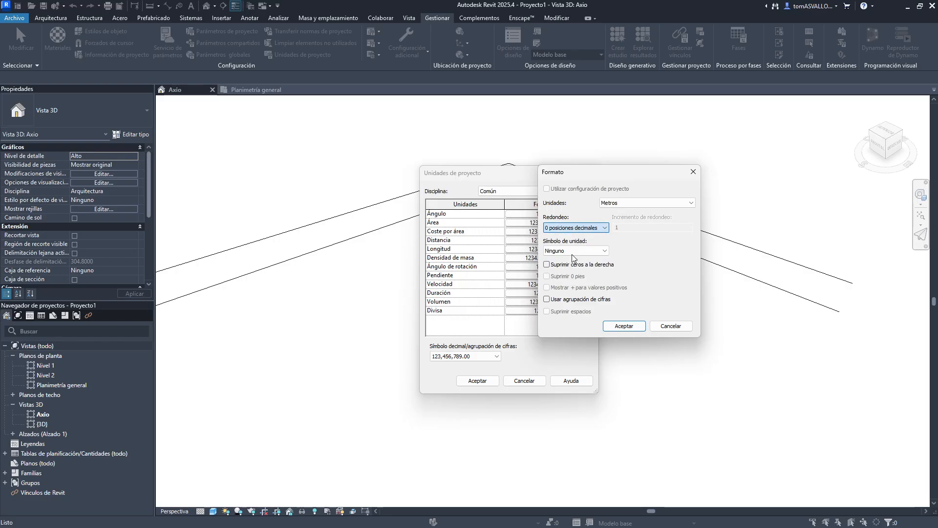
pyautogui.click(606, 228)
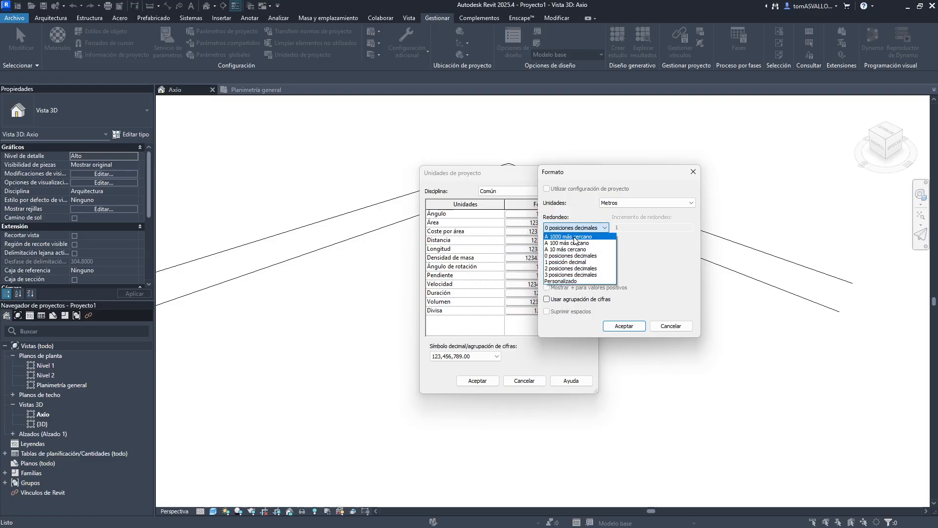
pyautogui.click(558, 269)
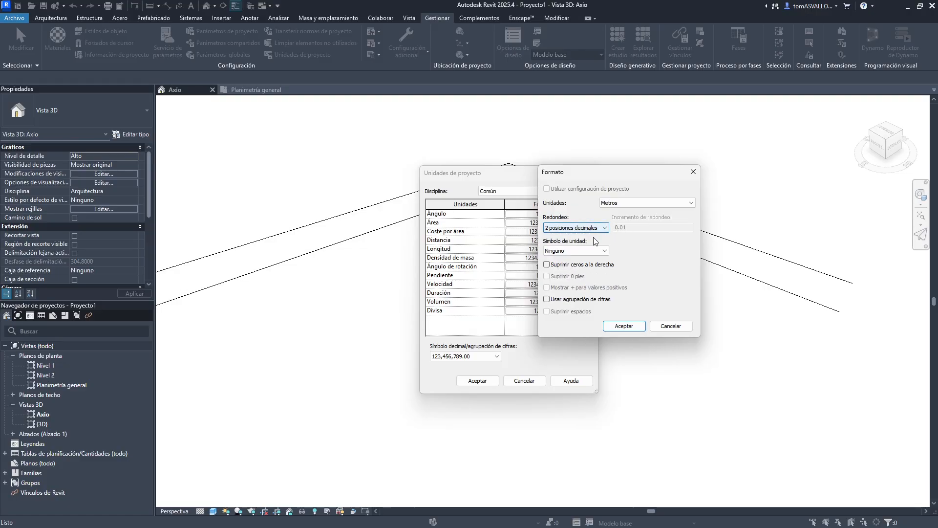
pyautogui.click(598, 251)
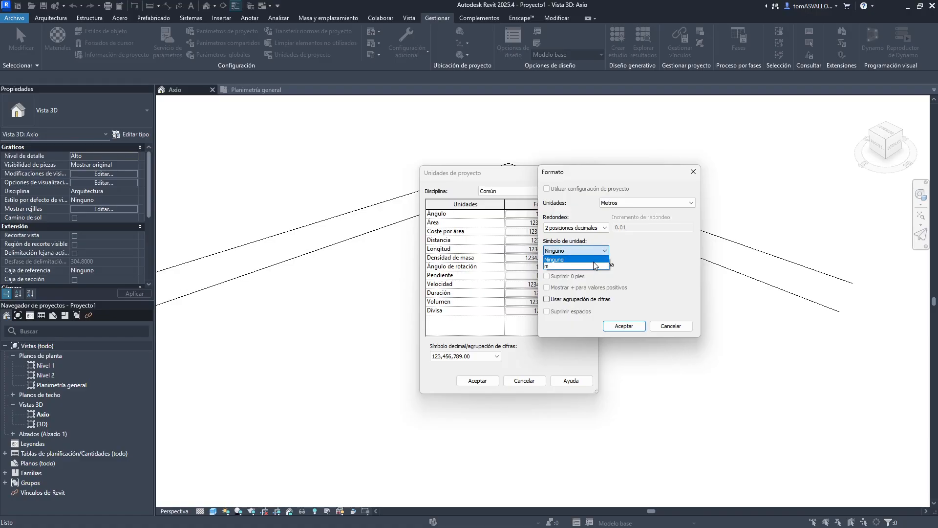
pyautogui.click(601, 265)
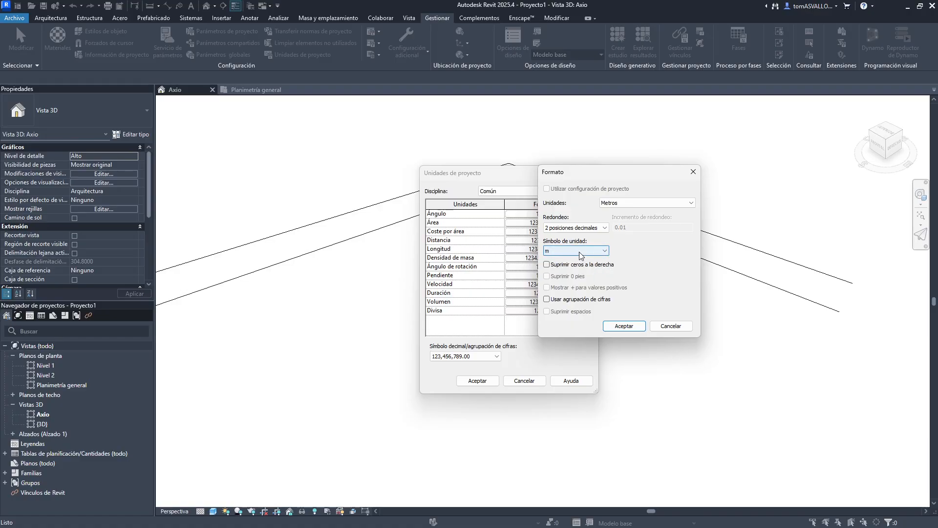
pyautogui.click(579, 251)
pyautogui.click(575, 259)
pyautogui.click(671, 326)
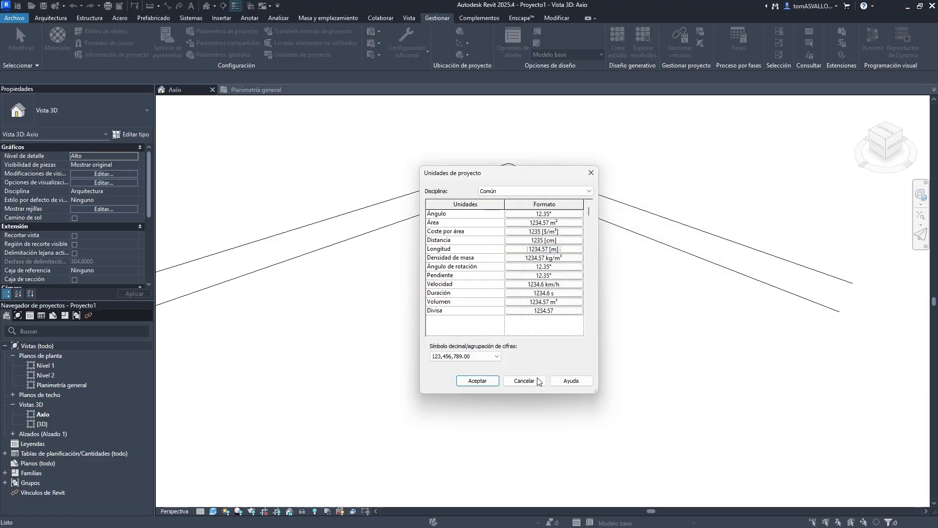
pyautogui.click(532, 377)
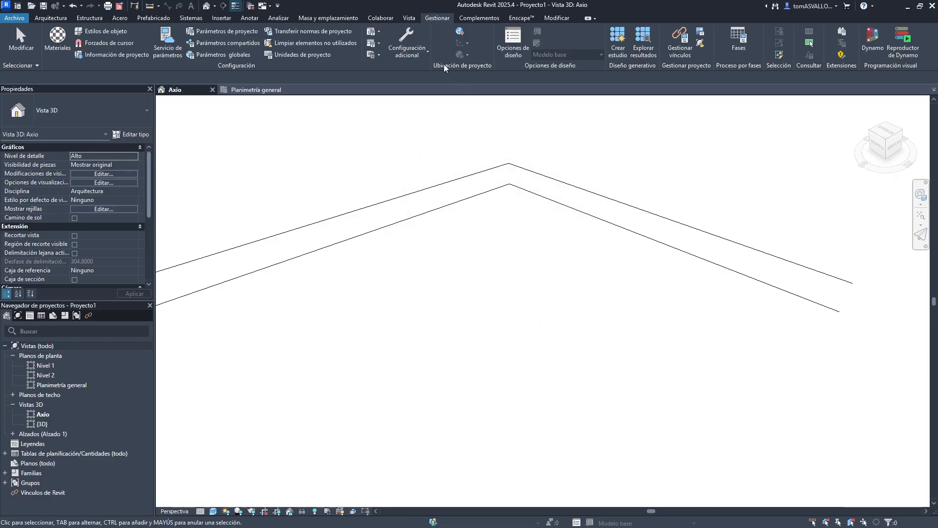
# - Open the Project Units dialog, close it again, and switch to the Planimetría general plan view
pyautogui.click(302, 54)
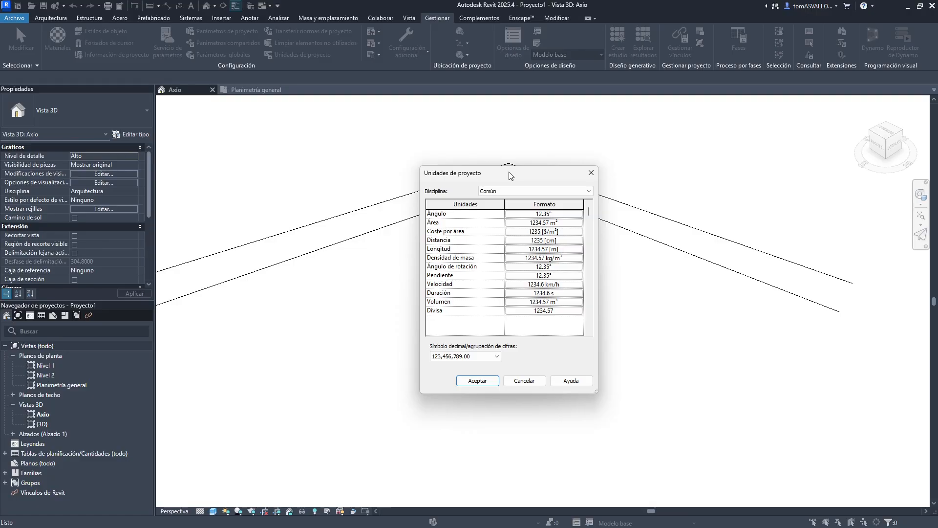
pyautogui.click(591, 172)
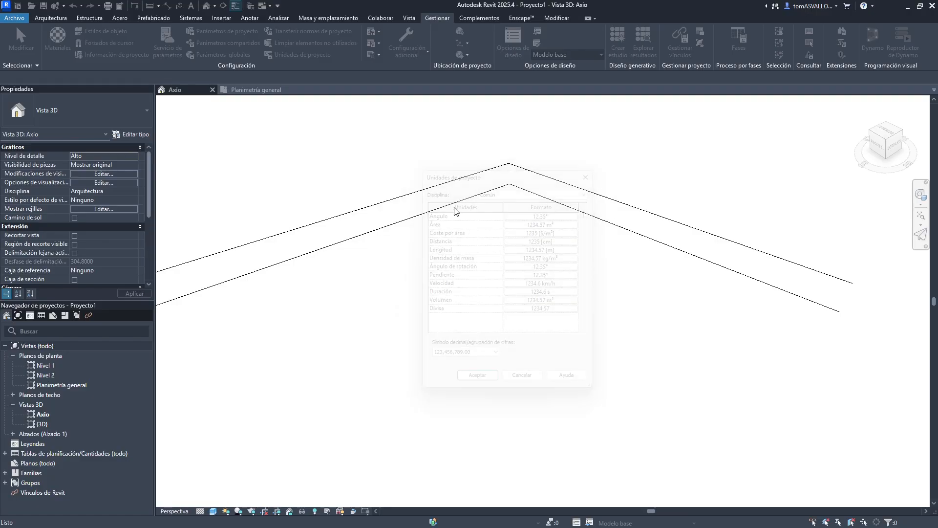
pyautogui.click(268, 90)
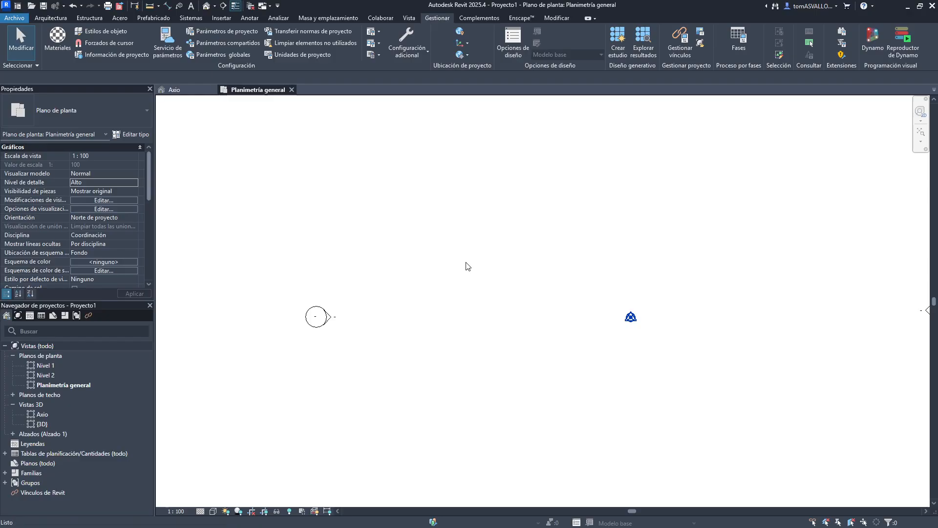
# - Draw a horizontal Muro cortina - 300 x 200 cm curtain wall about 16 m long
pyautogui.press('w')
pyautogui.press('a')
pyautogui.click(412, 242)
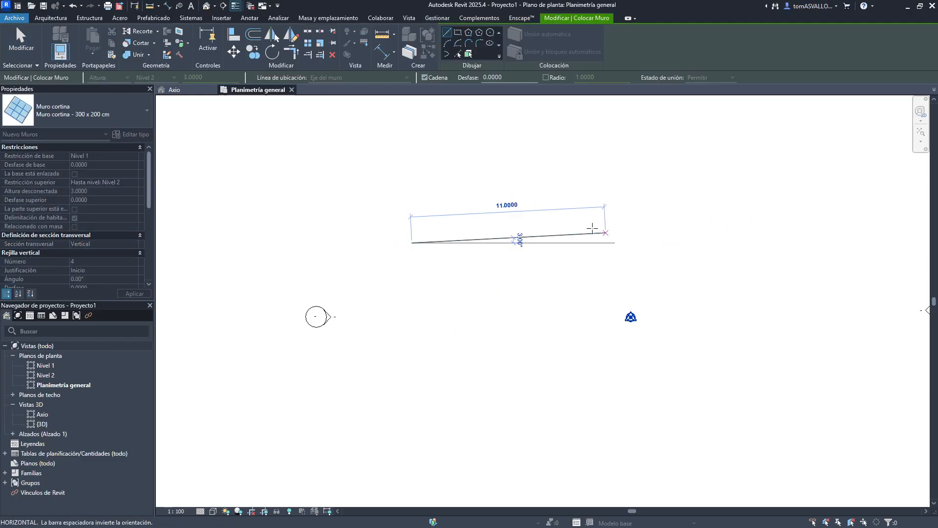
pyautogui.click(706, 243)
pyautogui.press('Escape')
pyautogui.press('Escape')
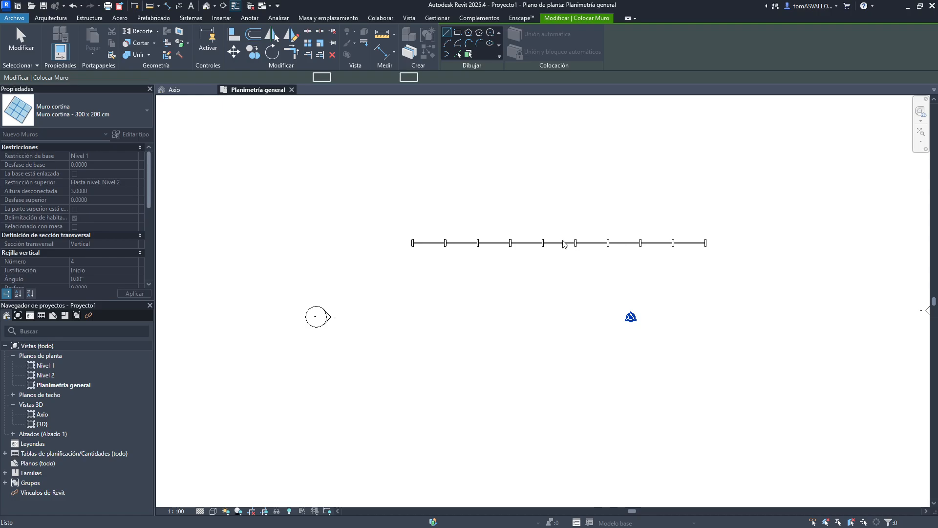
# - Select the curtain wall and measure its length with the Measure tool
pyautogui.click(560, 246)
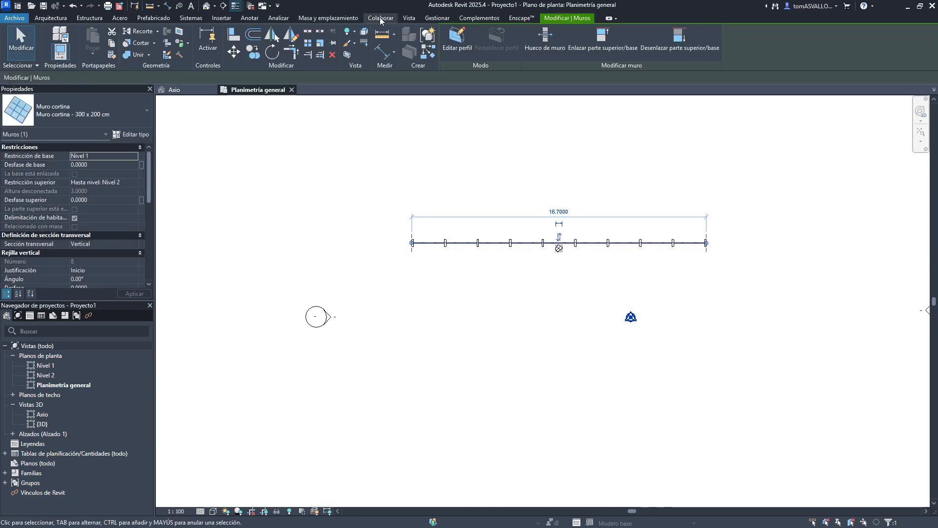
pyautogui.click(434, 102)
pyautogui.click(559, 20)
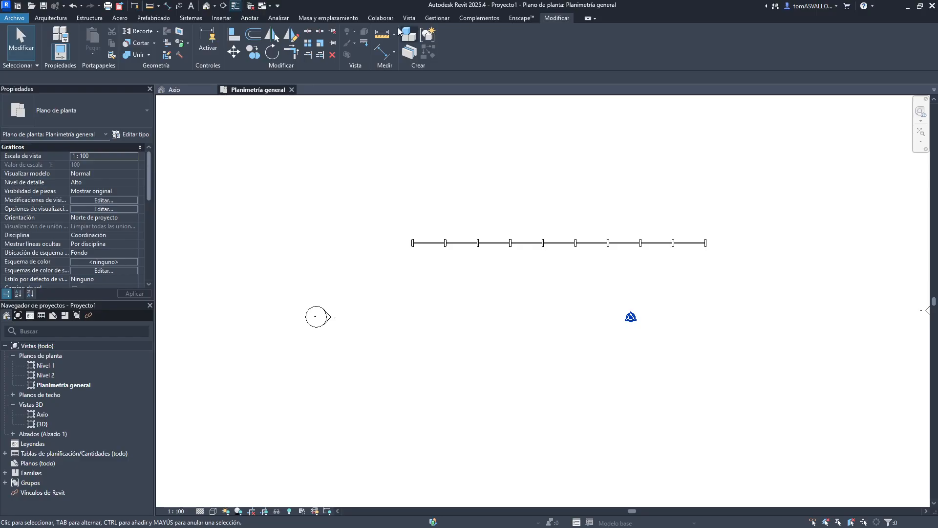
pyautogui.click(384, 35)
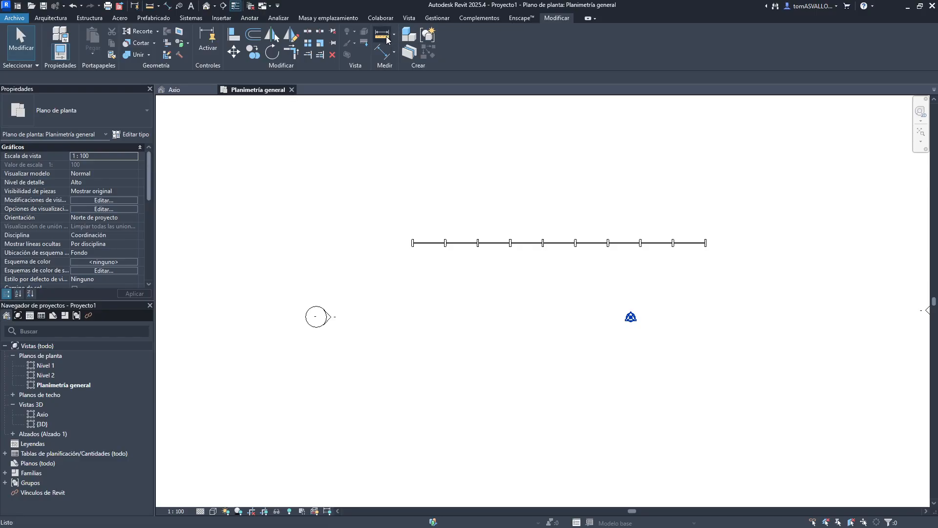
pyautogui.click(412, 234)
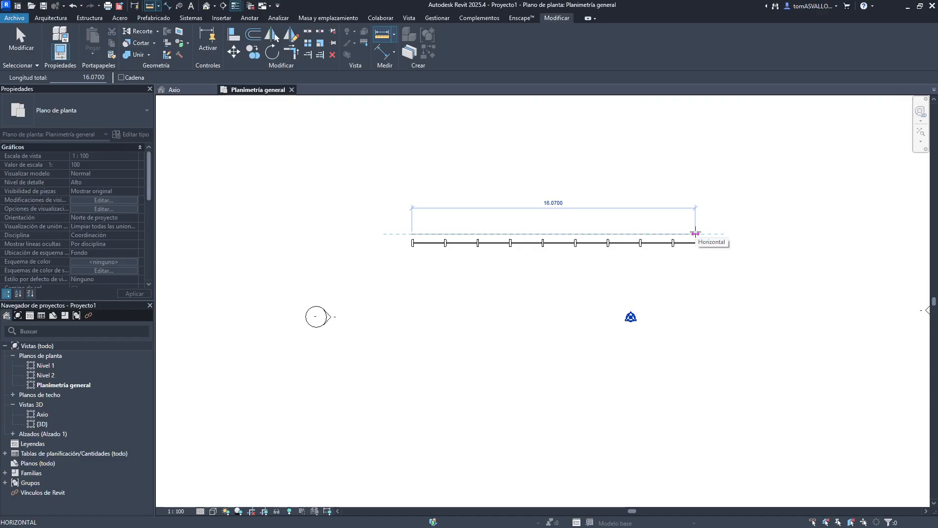
pyautogui.press('Escape')
pyautogui.press('Escape')
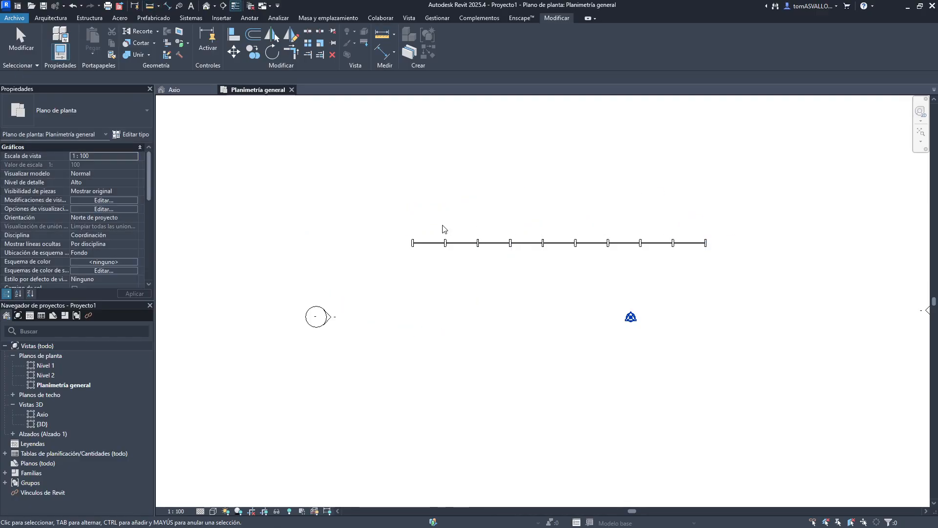
# - Draw a Por defecto - 20 cm basic wall about 22.2 m long above the curtain wall
pyautogui.moveTo(430, 217); pyautogui.dragTo(418, 298, button='middle')
pyautogui.press('w')
pyautogui.press('a')
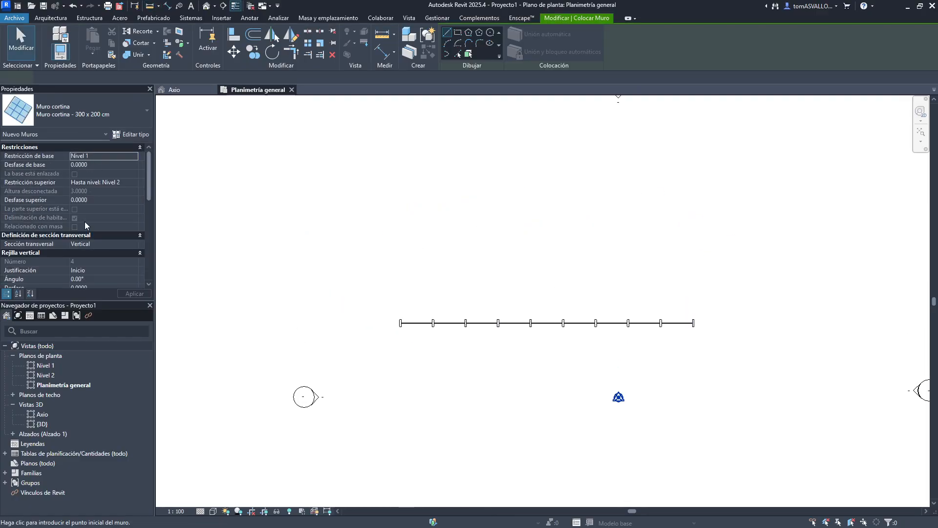
pyautogui.click(87, 107)
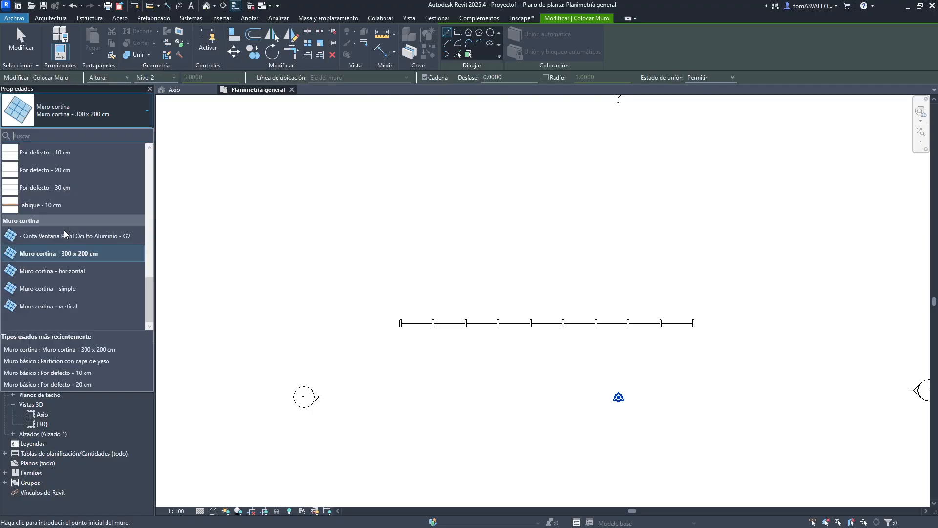
pyautogui.click(64, 175)
pyautogui.click(363, 272)
pyautogui.click(754, 272)
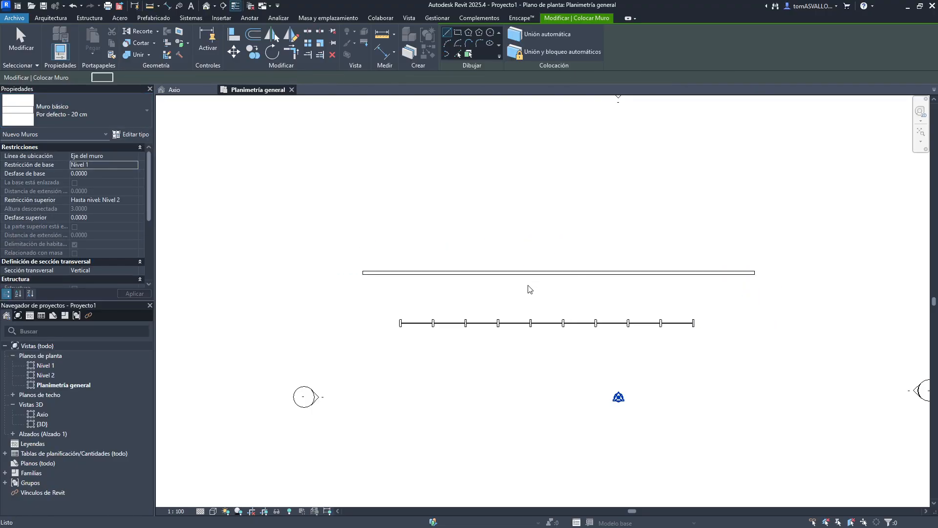
pyautogui.press('Escape')
pyautogui.press('Escape')
# - Delete both the basic wall and the curtain wall from the plan
pyautogui.click(503, 274)
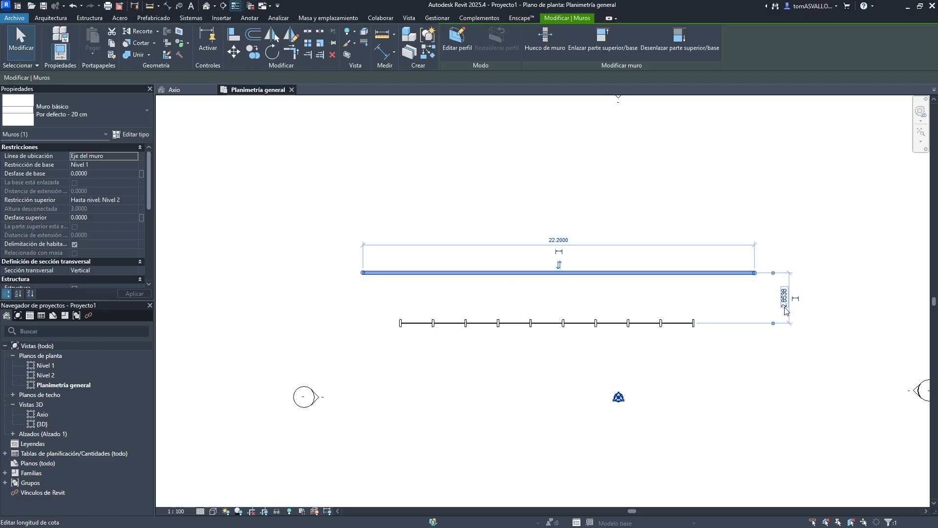
pyautogui.click(620, 295)
pyautogui.click(624, 272)
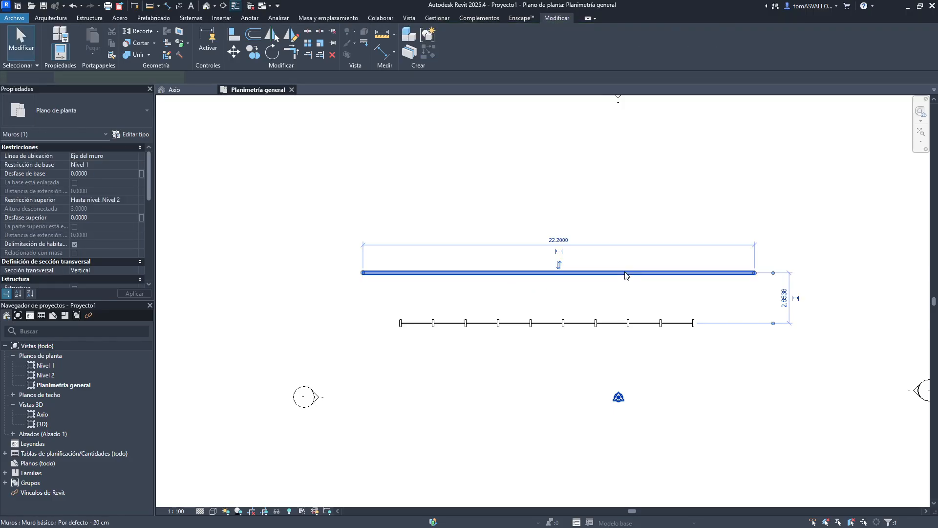
pyautogui.press('Delete')
pyautogui.click(578, 322)
pyautogui.press('Delete')
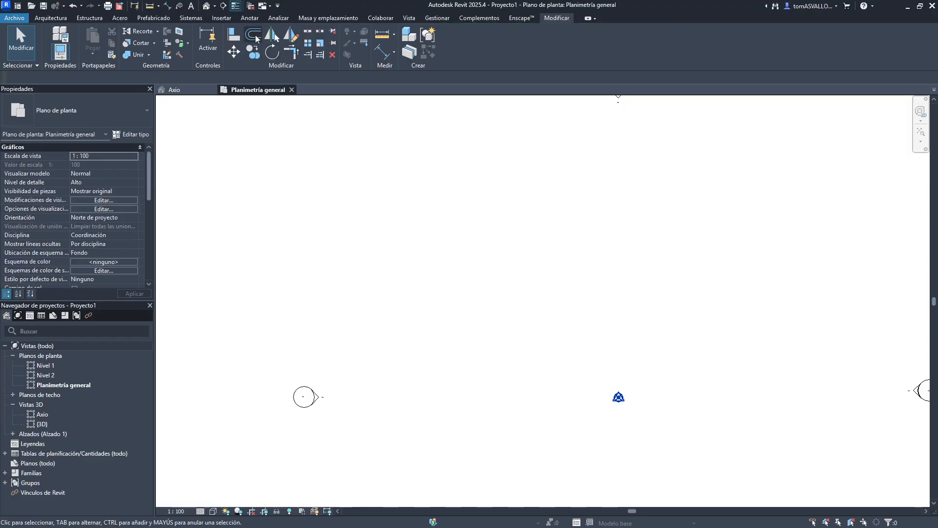
# - Open the Project Units dialog and close it without changes
pyautogui.click(352, 17)
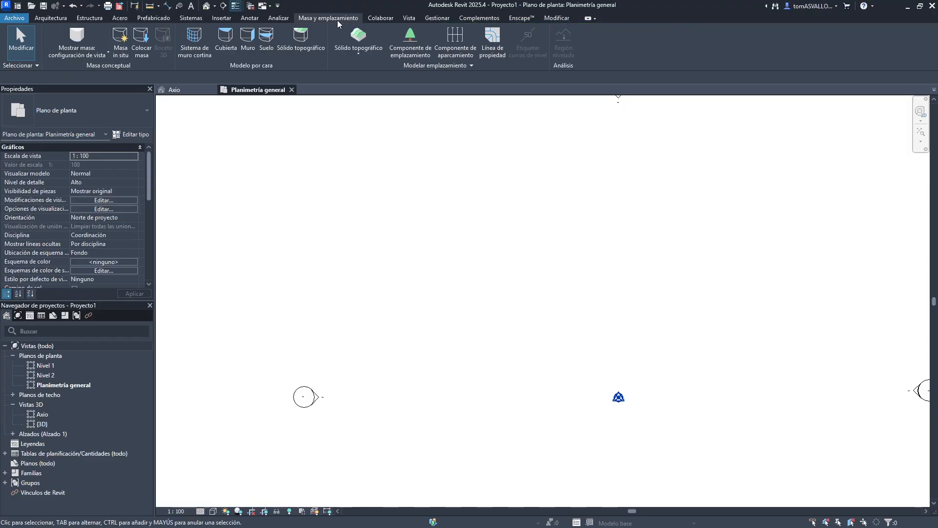
pyautogui.click(401, 18)
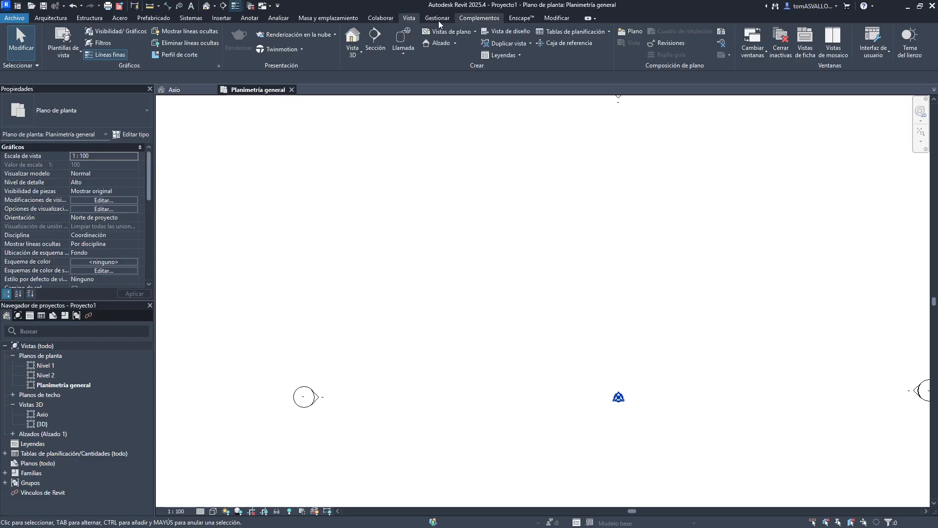
pyautogui.click(437, 19)
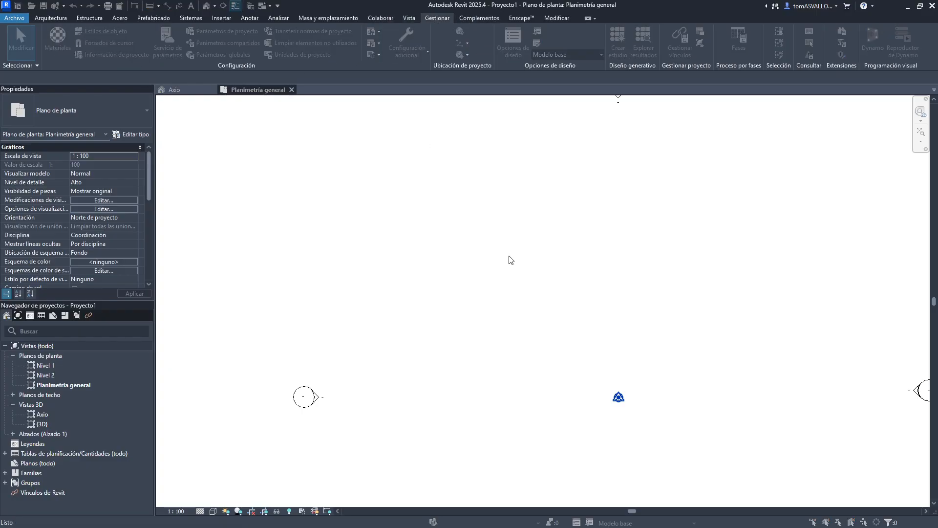
pyautogui.press('u')
pyautogui.press('n')
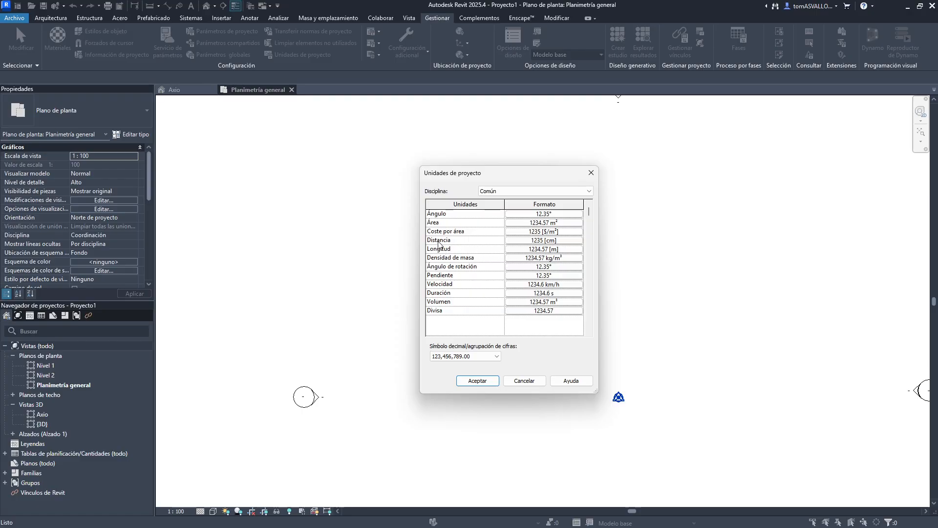
pyautogui.click(592, 173)
pyautogui.press('z')
pyautogui.press('f')
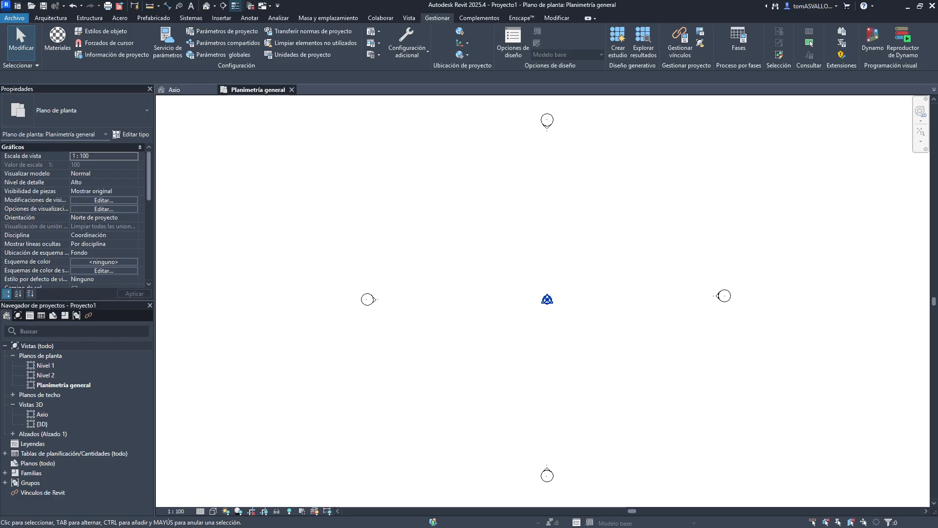
pyautogui.hotkey('alt', 'Tab')
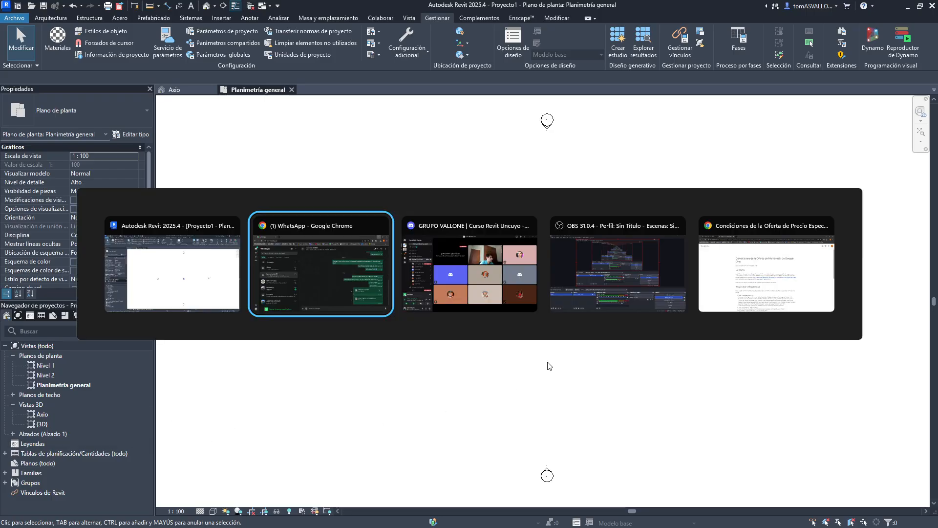